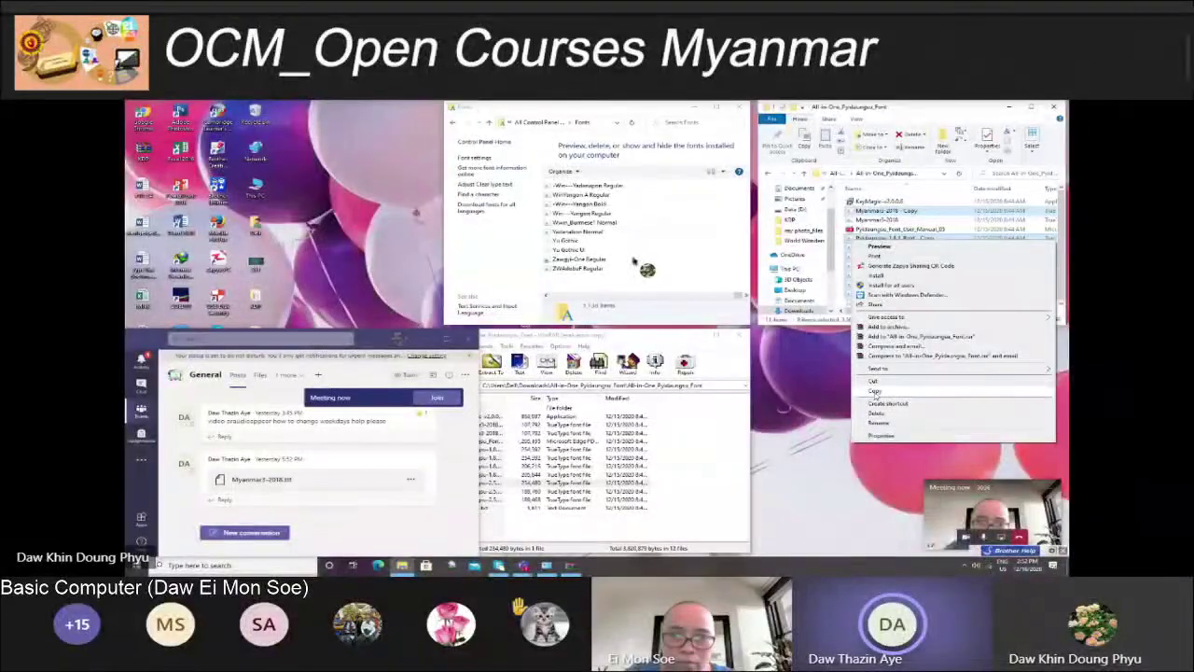
Copy the selected Myanmar and Pyidaungsu font files and start a Windows search for 'control'
left_click(877, 392)
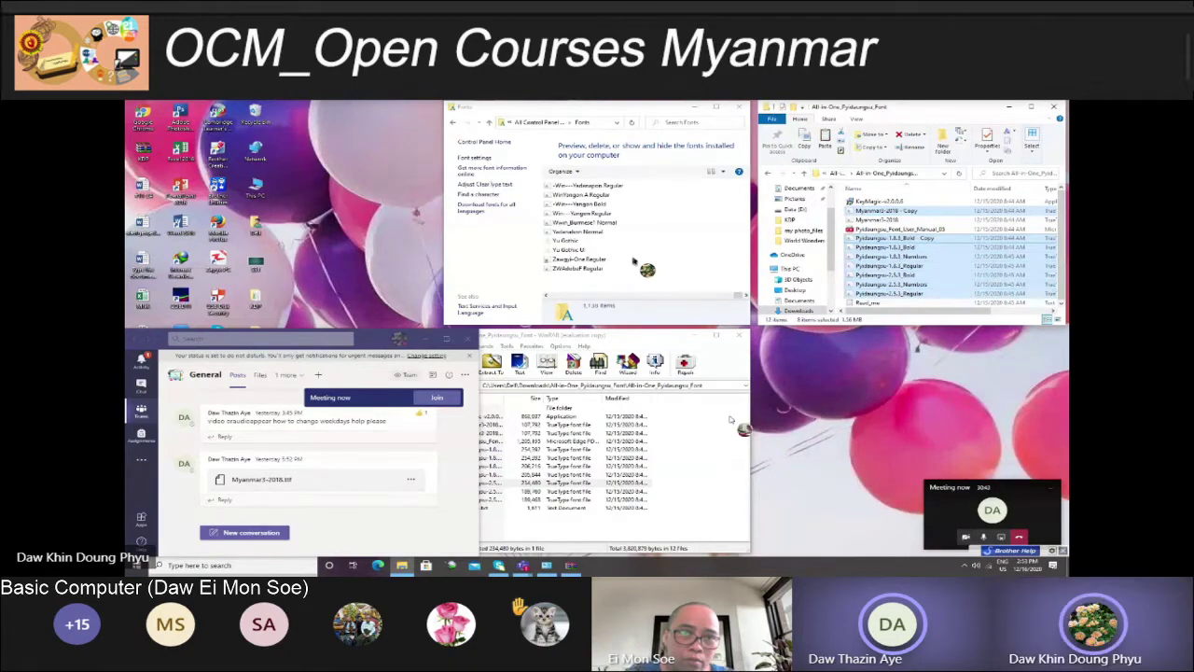
mouse_move(308, 471)
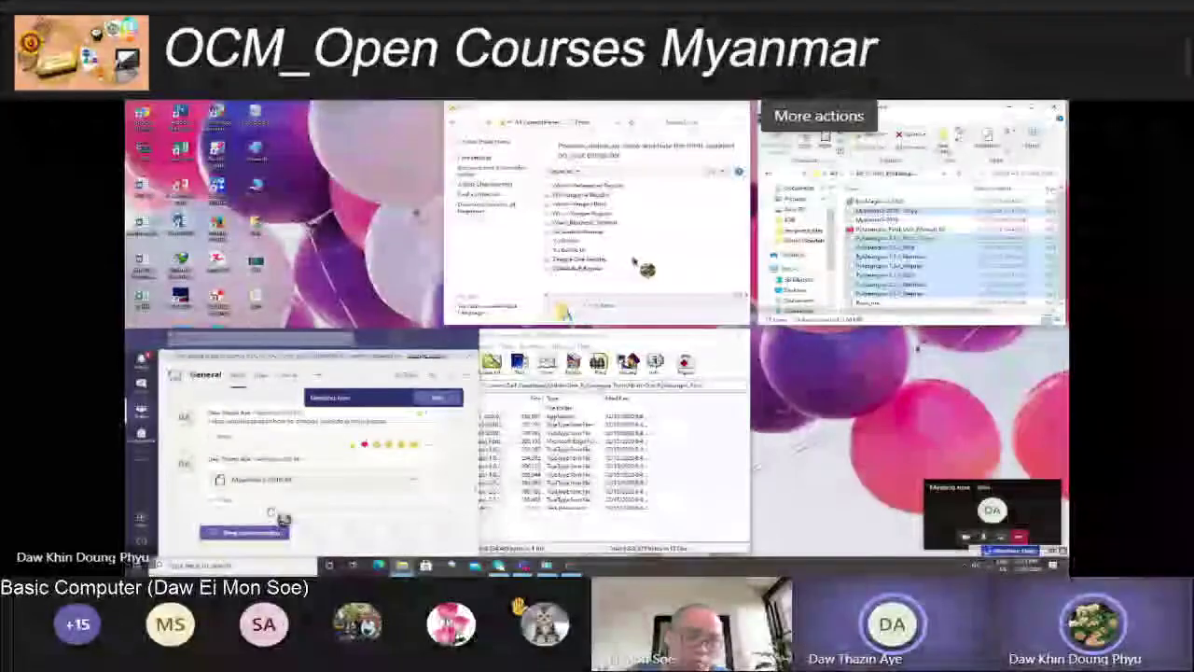
key("super")
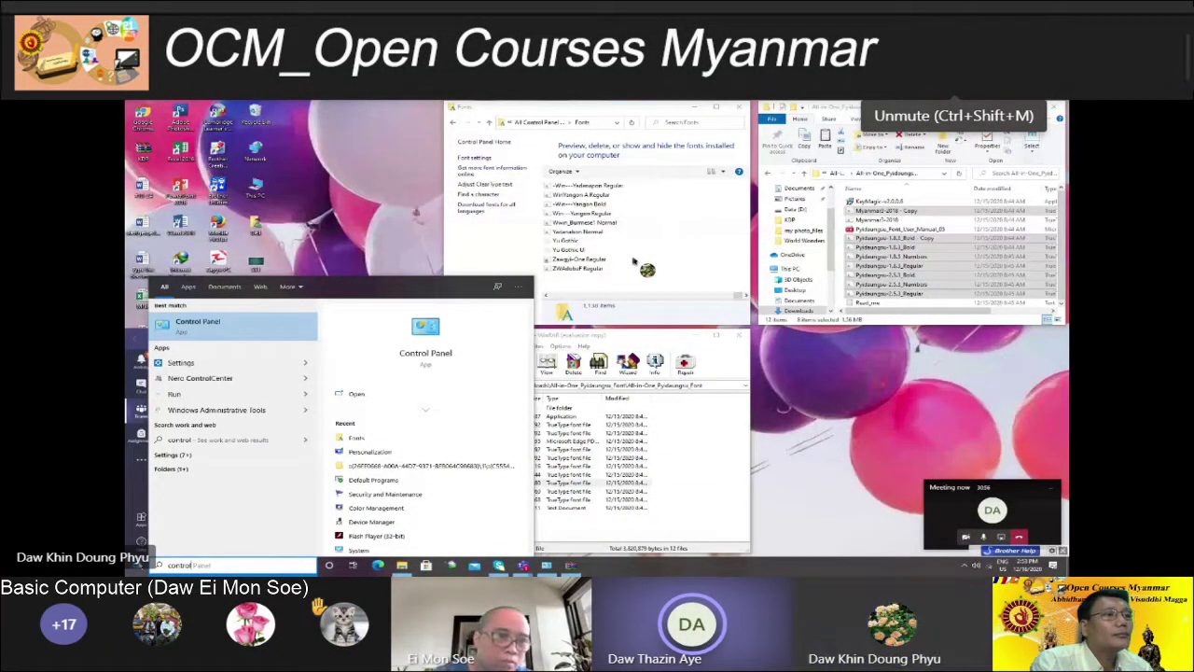
Launch Control Panel from the 'control' search result and go to Fonts in All Control Panel Items
key("ctrl+shift+m")
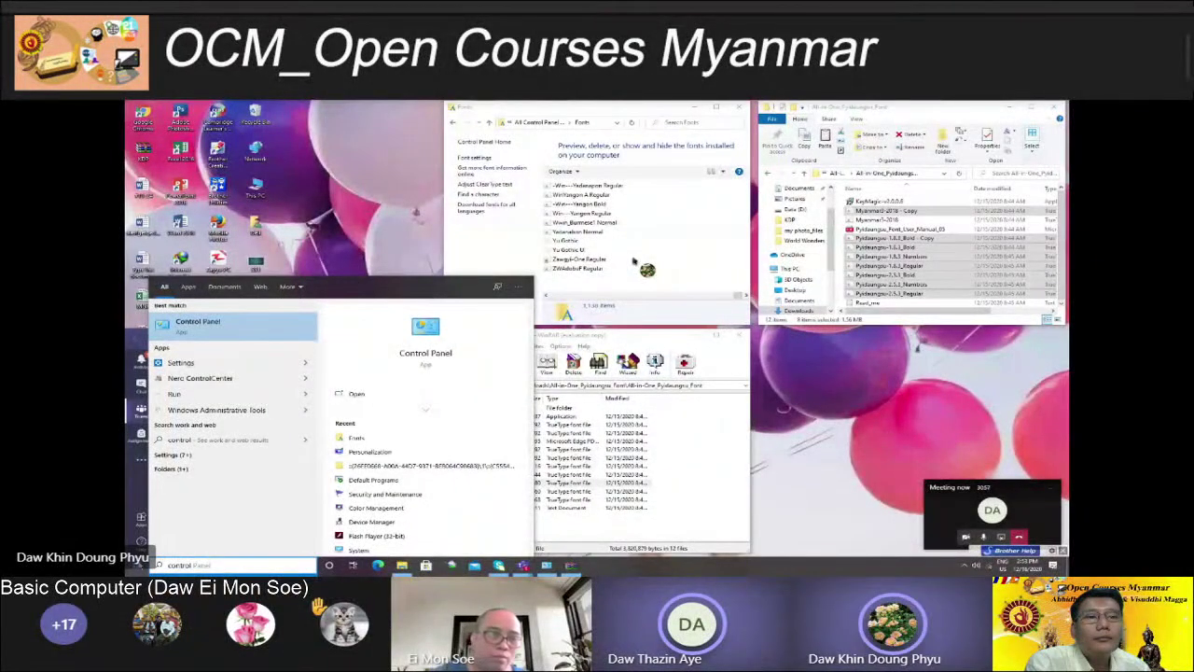
key("Return")
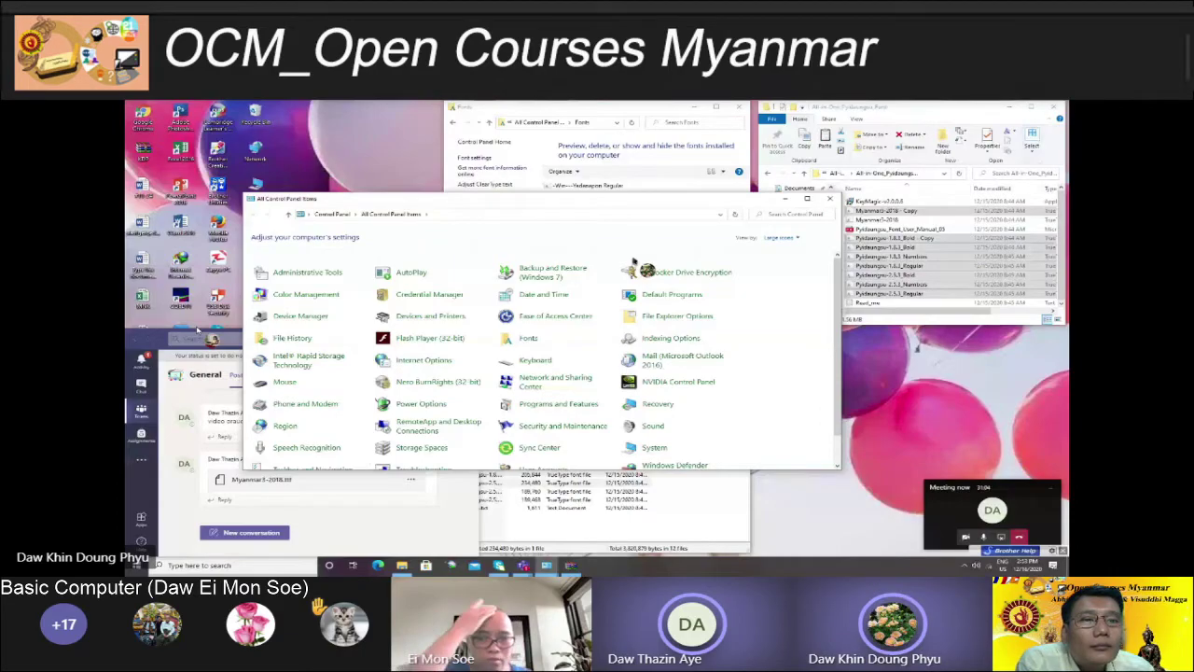
left_click(660, 438)
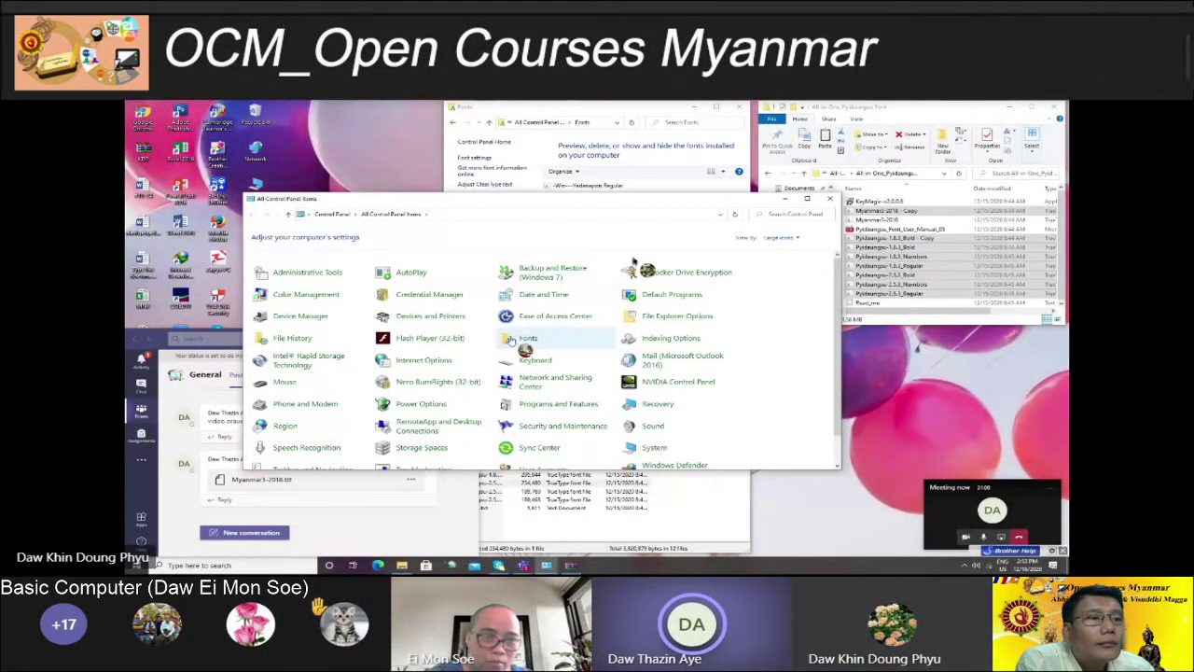
left_click(509, 338)
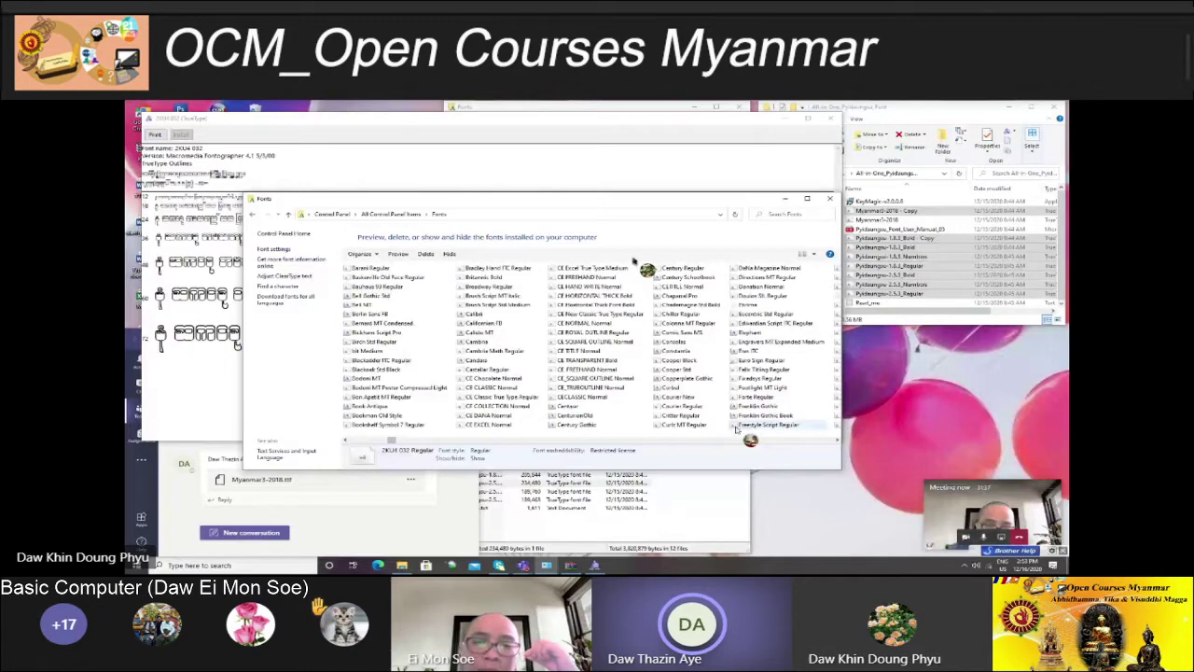
Paste the copied Myanmar and Pyidaungsu fonts into the Fonts list, answering Yes to replace existing fonts
right_click(734, 414)
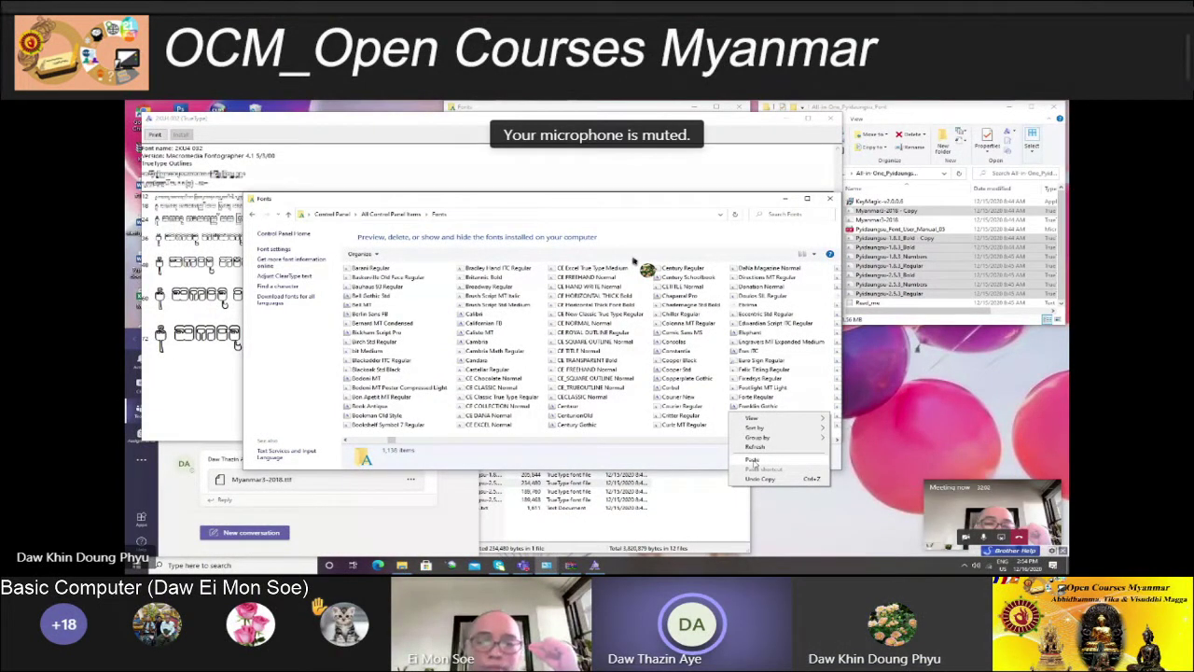
left_click(753, 460)
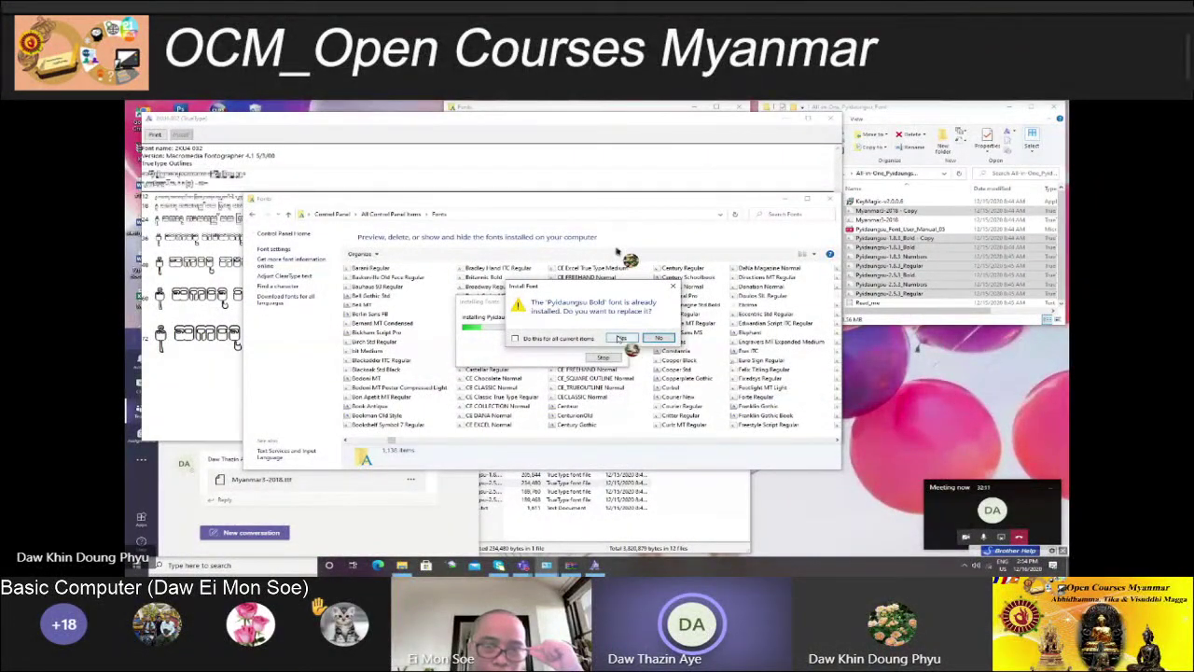
left_click(621, 338)
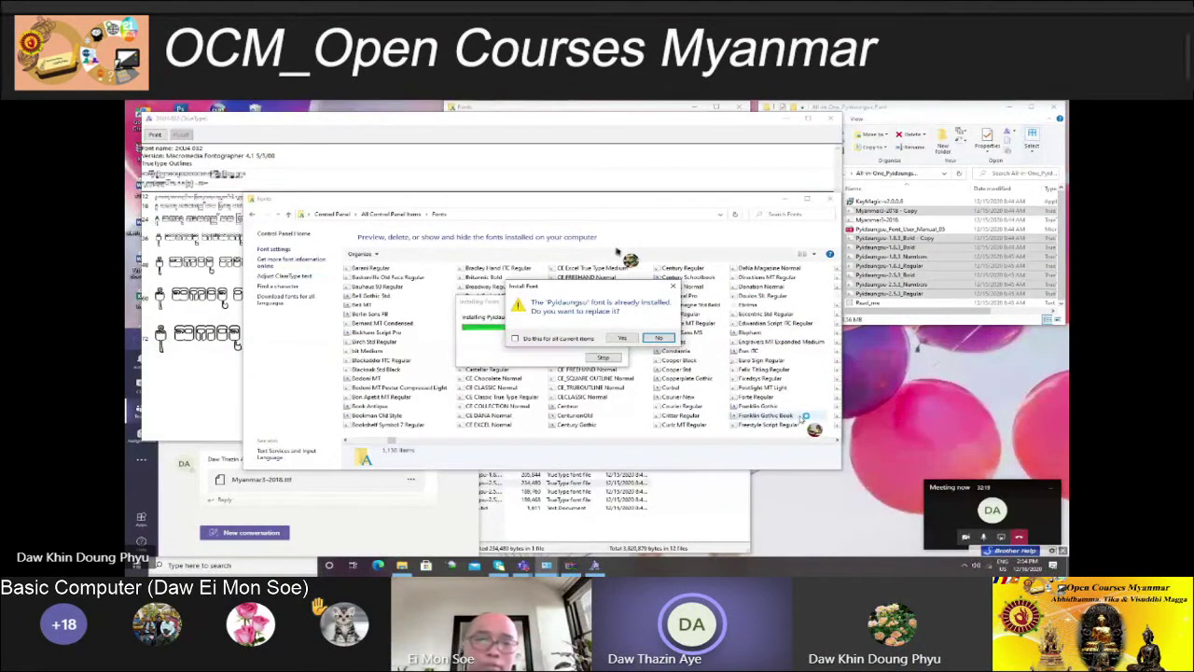
left_click(622, 338)
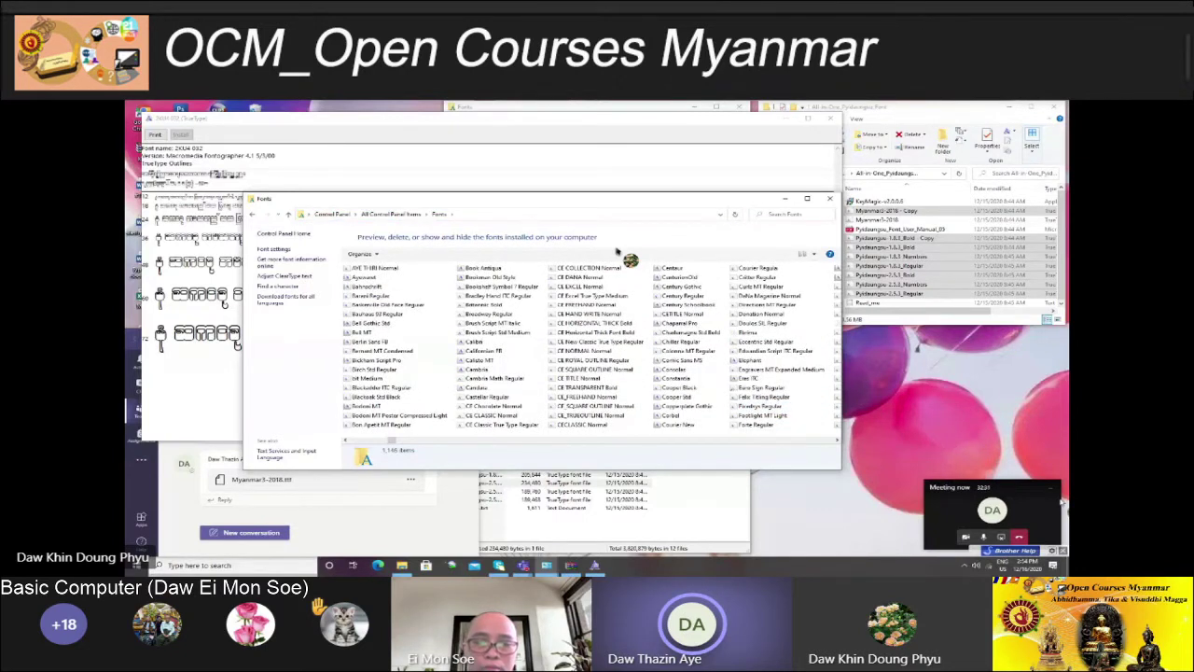
Close the Fonts window and the Myanmar font preview window
left_click(829, 199)
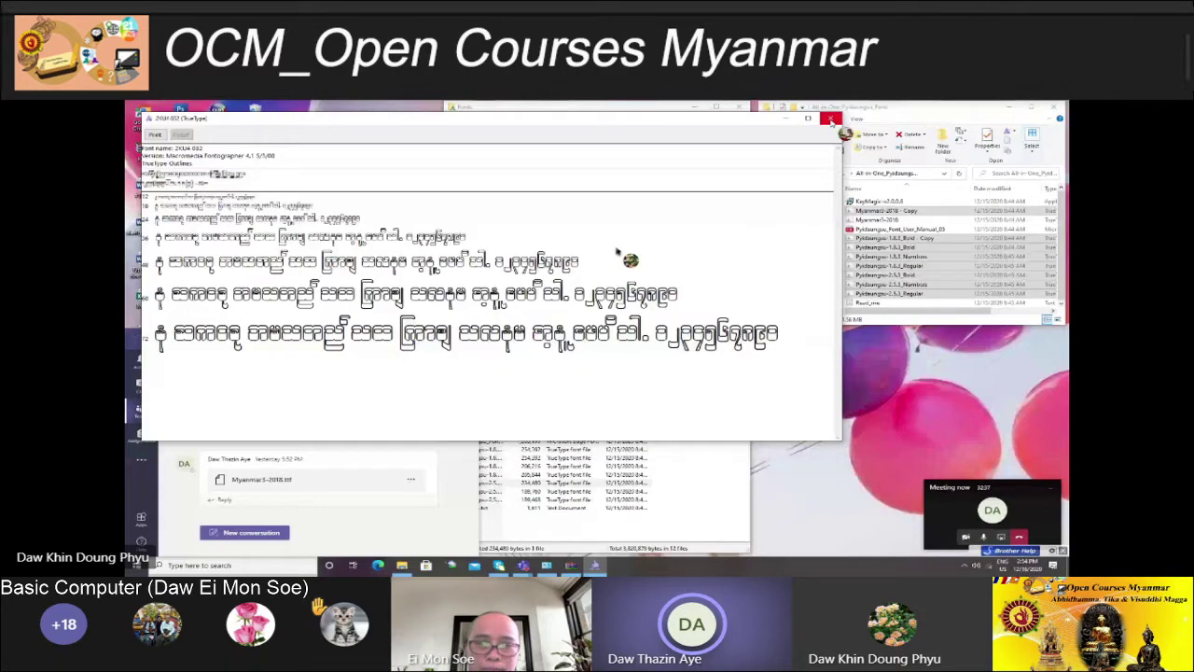
left_click(831, 119)
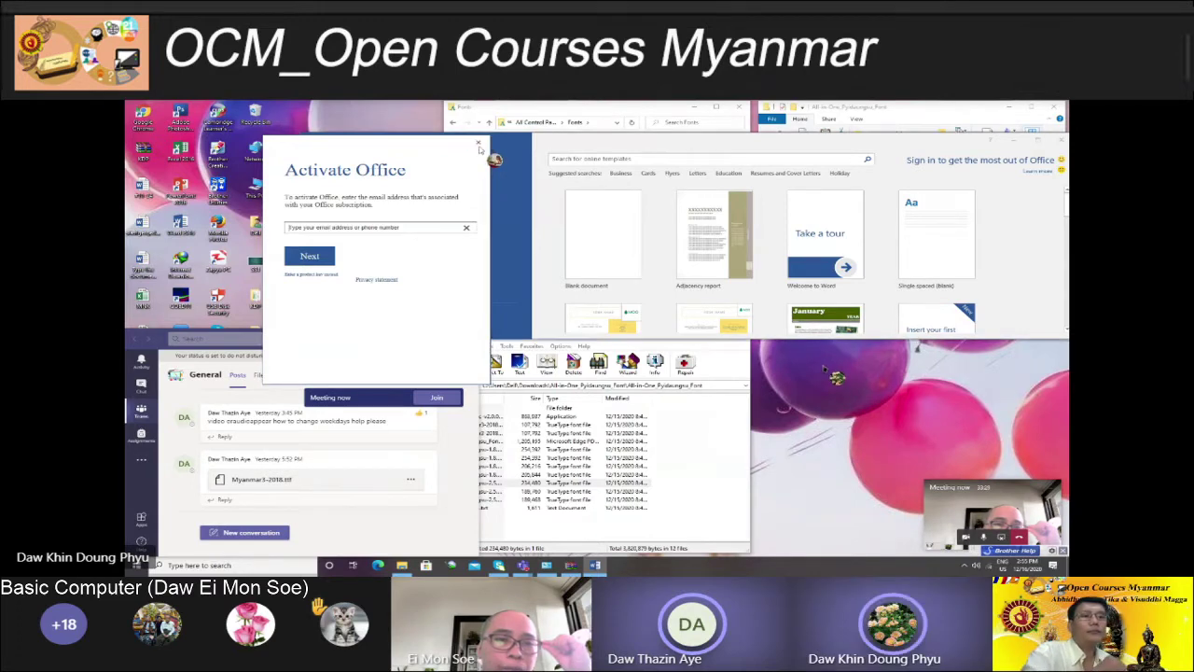
Dismiss the Office activation prompt and maximize Word's start window
left_click(480, 148)
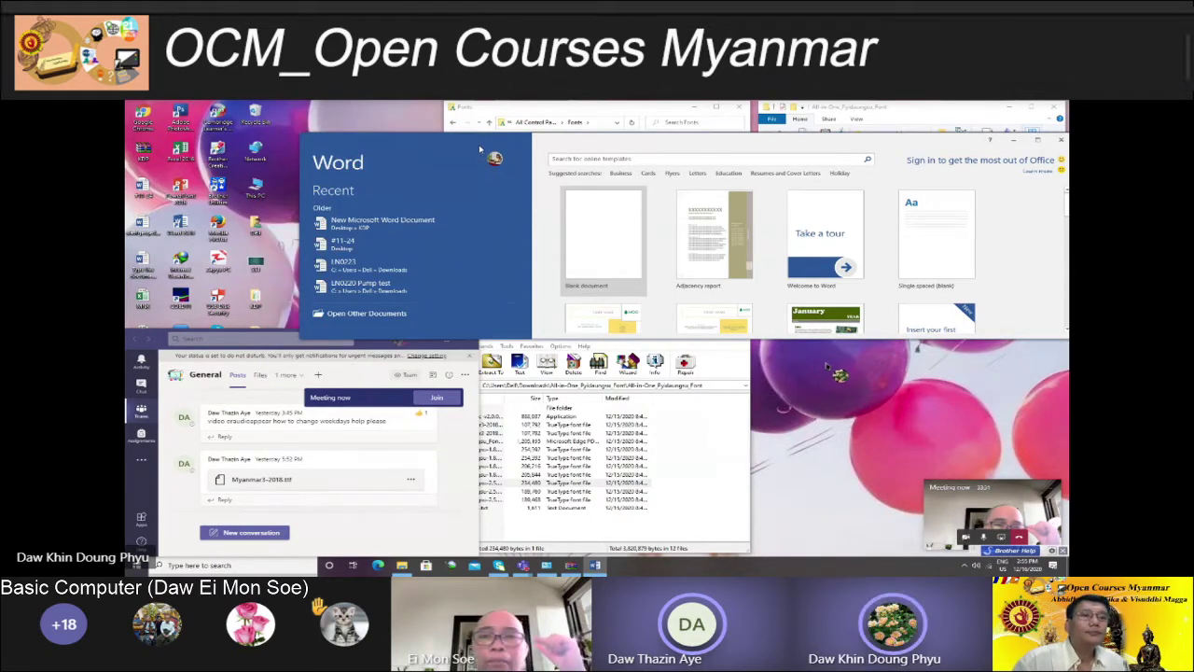
left_click(1038, 140)
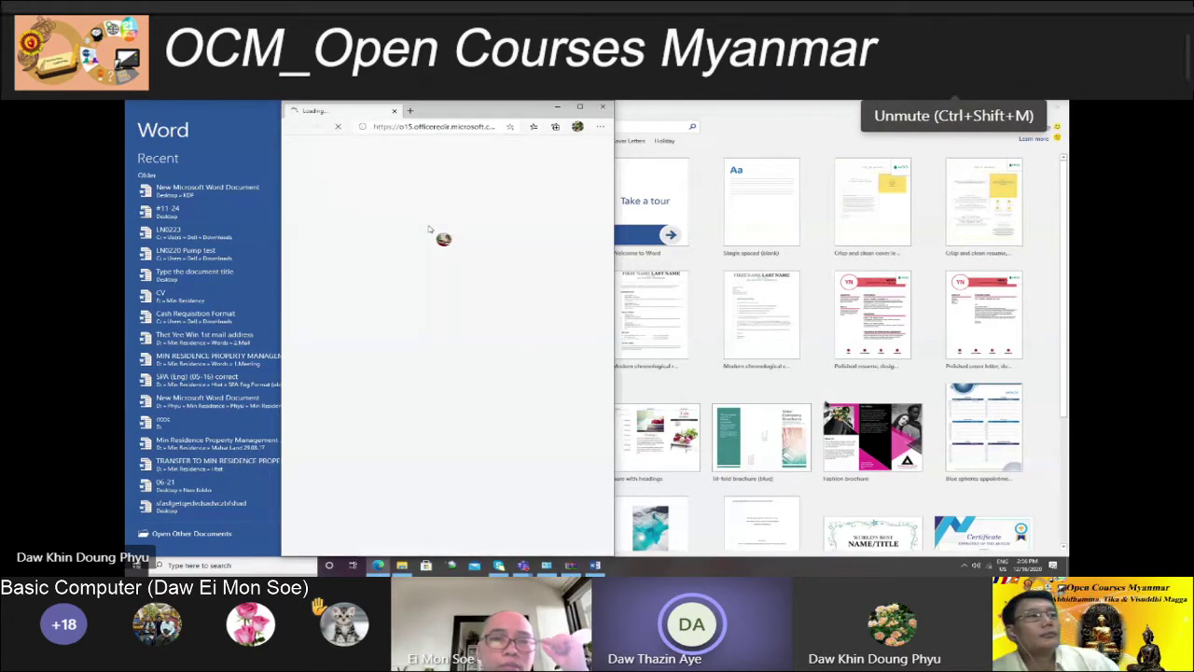
key("ctrl+shift+m")
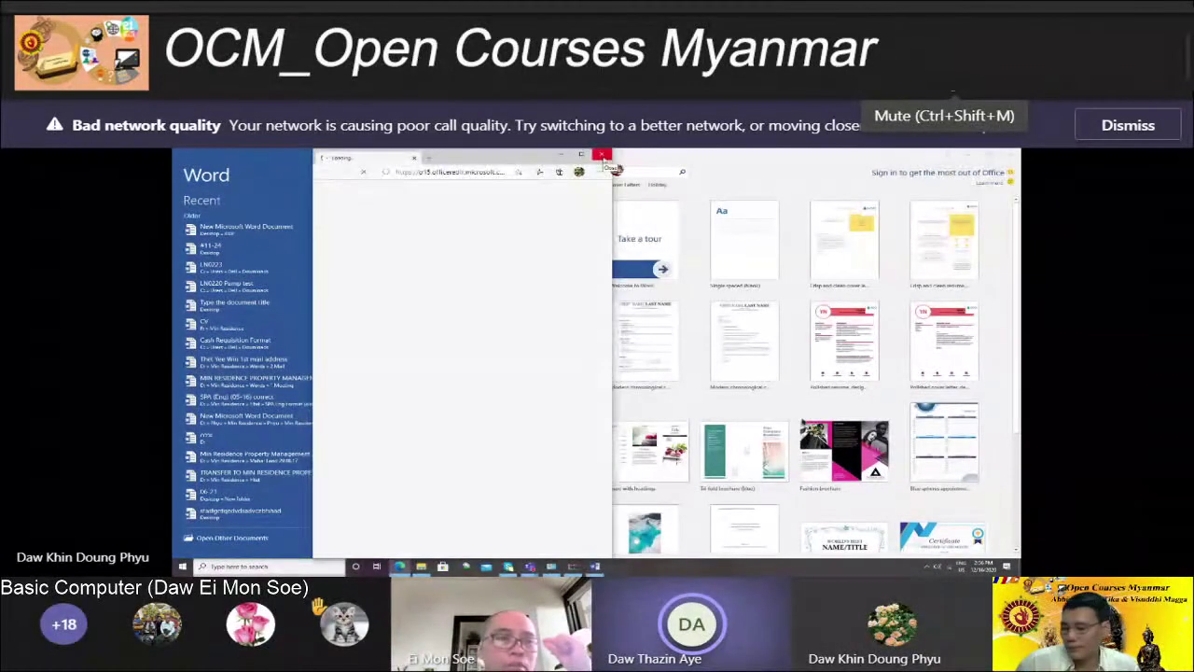
Close the stray browser window and select the Myanmar3_2018 - Copy font file in File Explorer
left_click(602, 157)
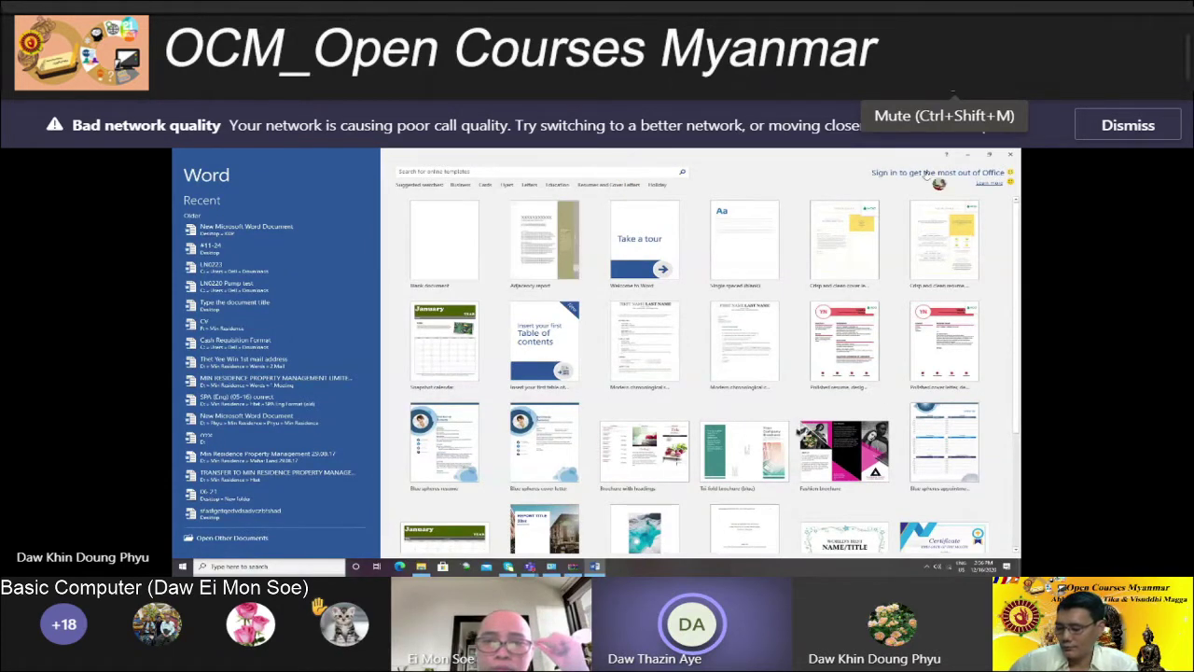
left_click(967, 154)
left_click(448, 245)
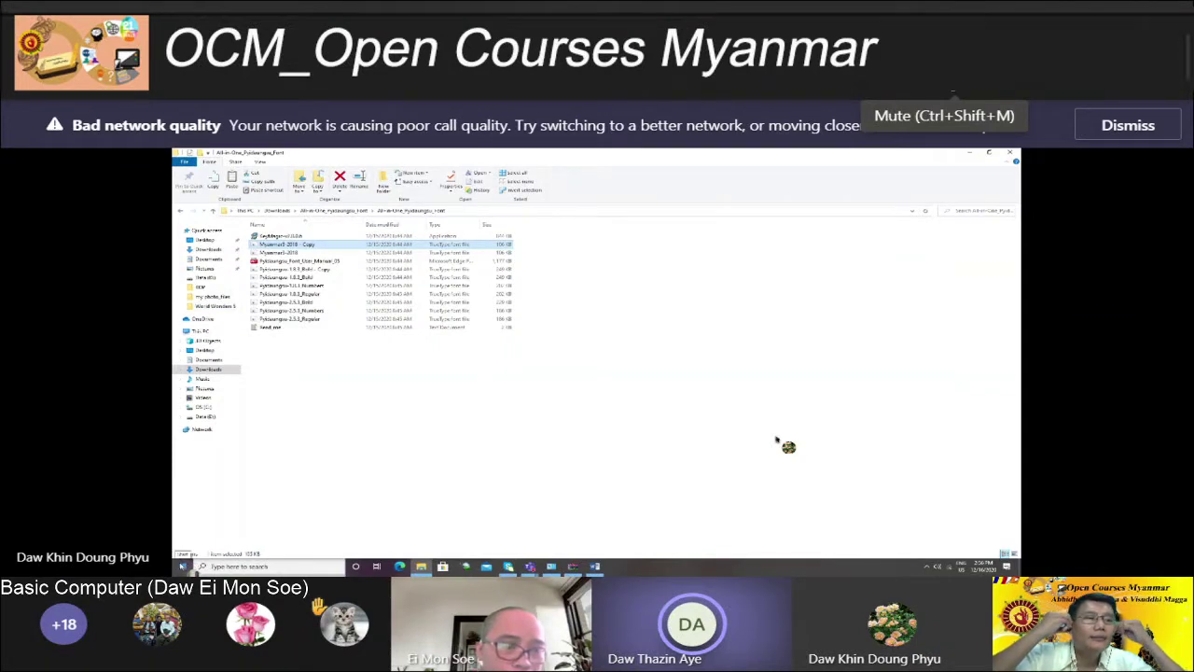
Search Start for 'word' to launch Word 2016
left_click(183, 567)
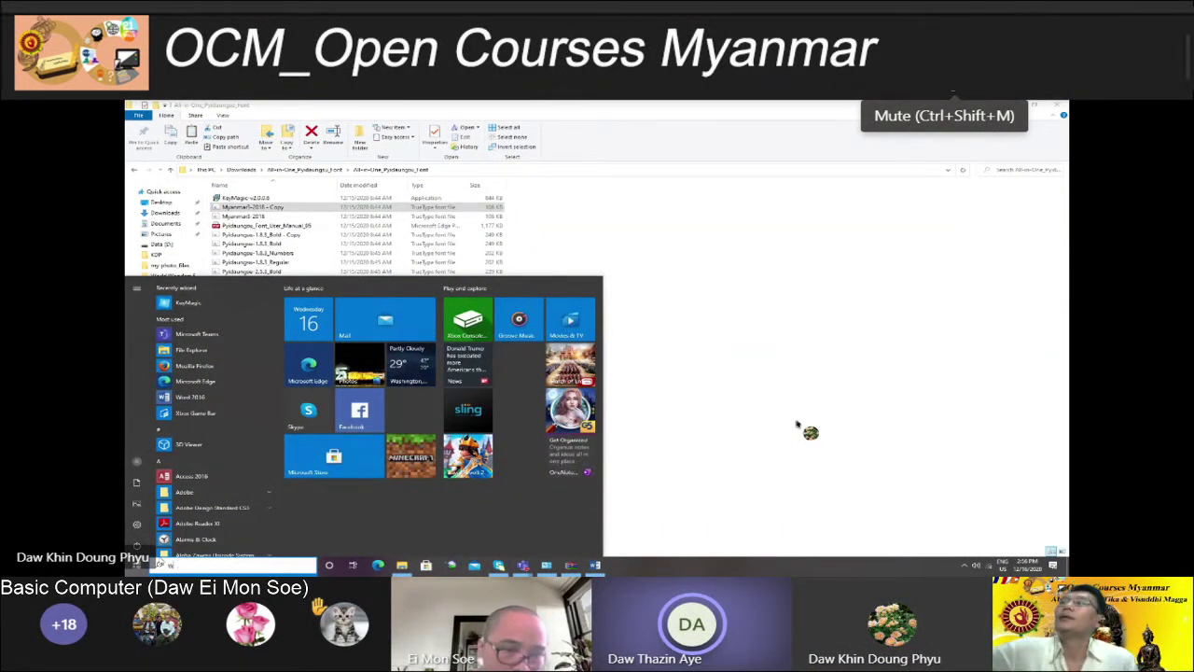
type("word")
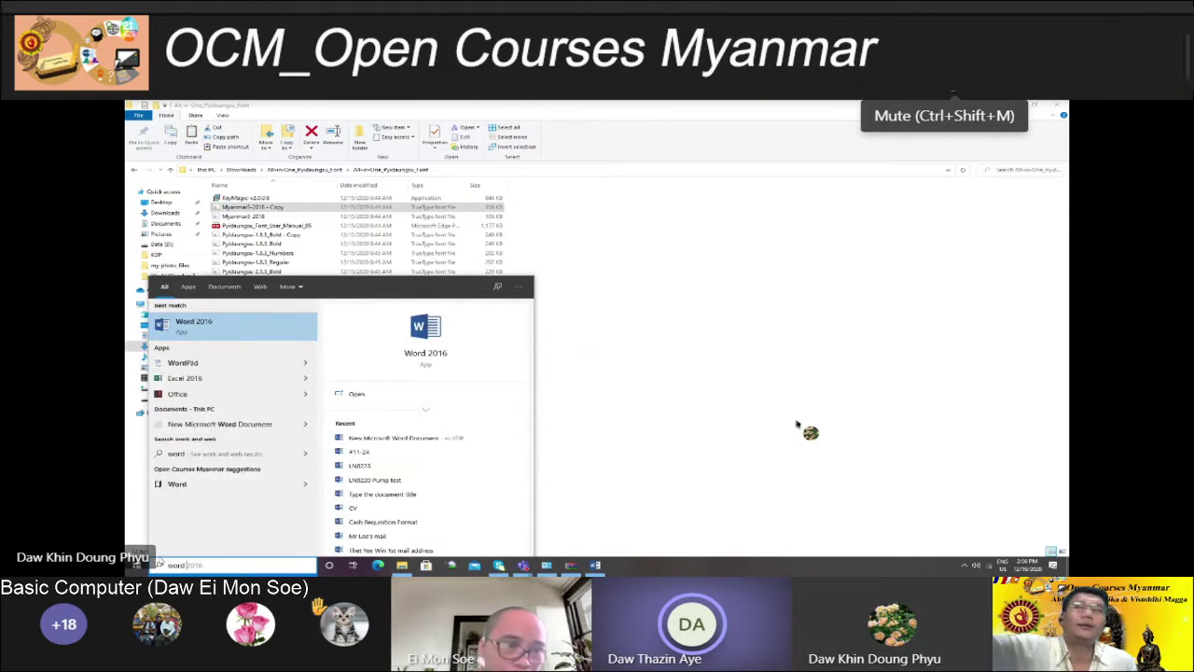
key("Escape")
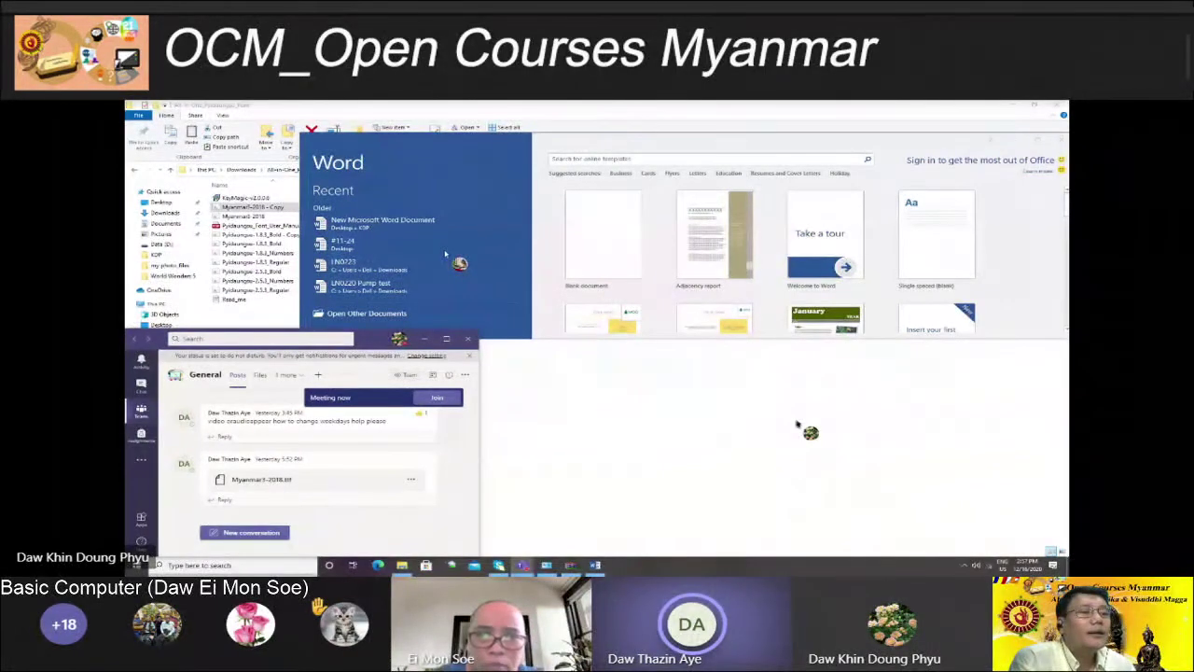
Create a new blank Word document, dismiss the activation notice, maximize the window and show the Home tab
left_click(603, 238)
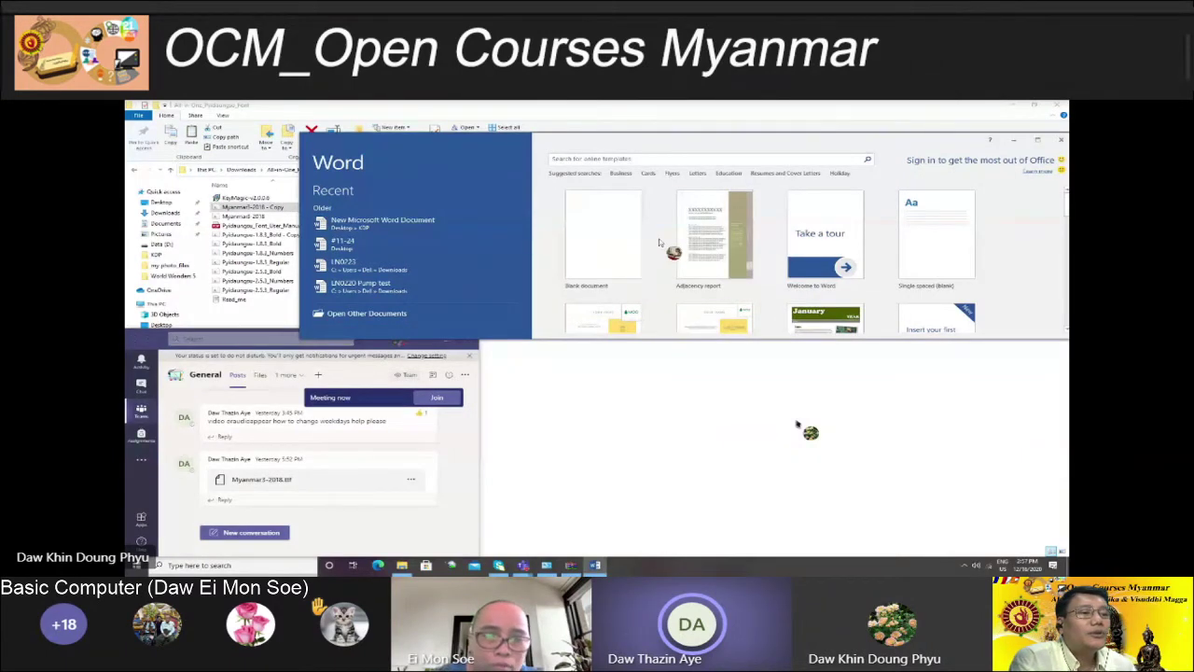
left_click(627, 258)
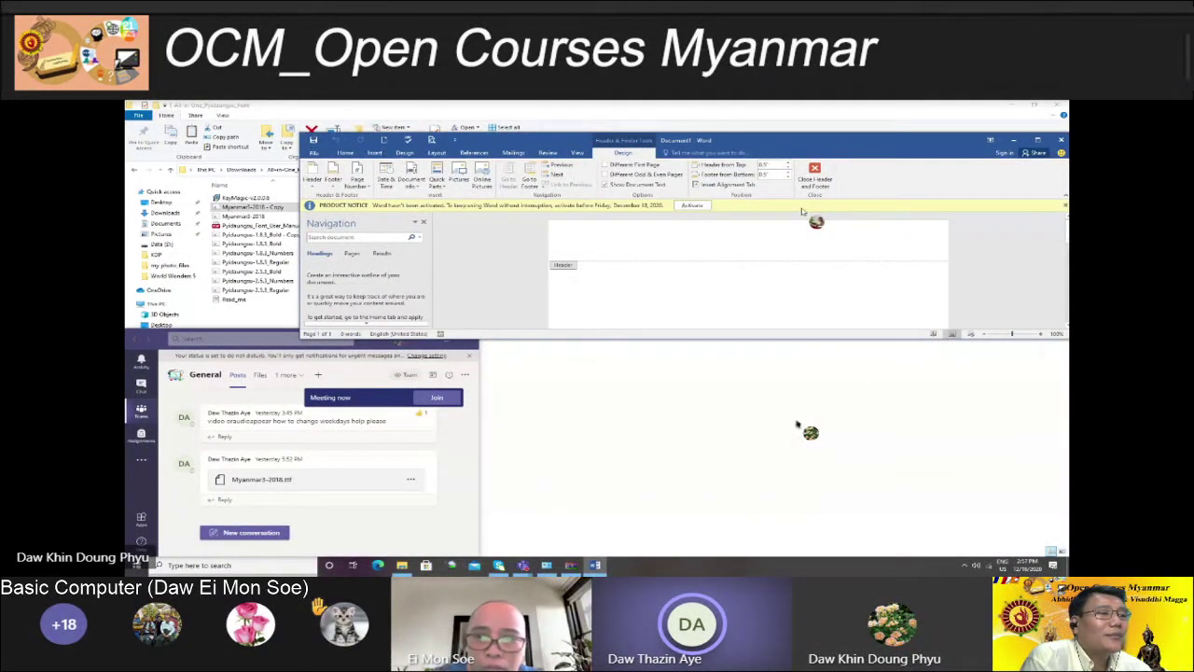
left_click(1064, 205)
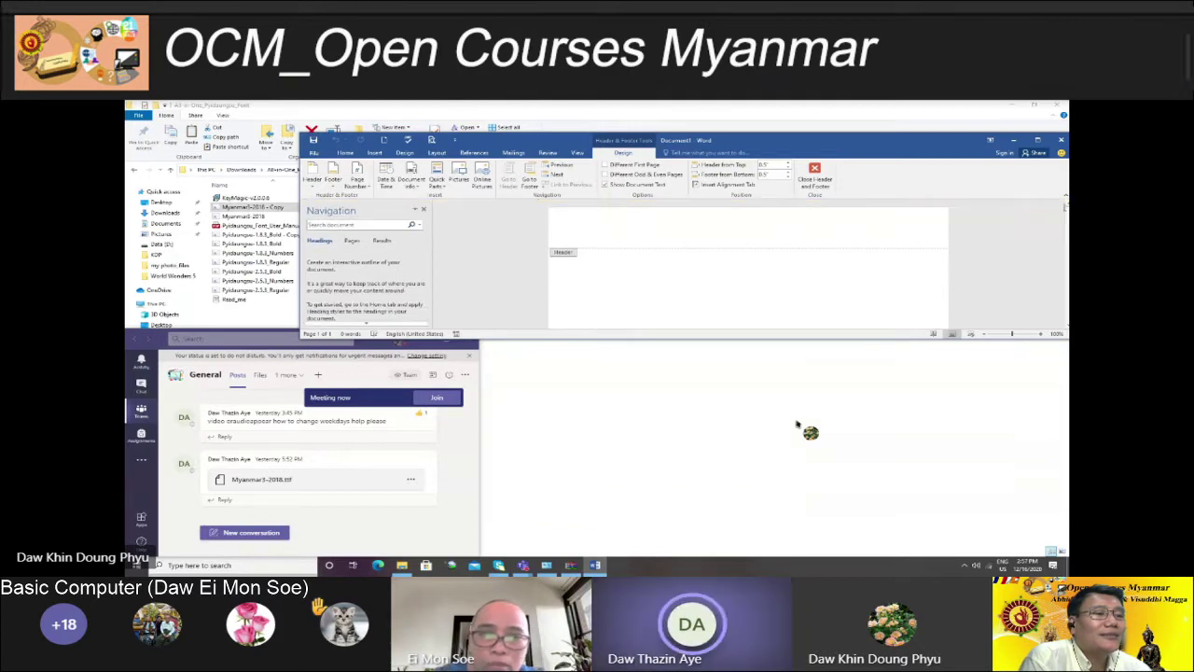
left_click(1037, 142)
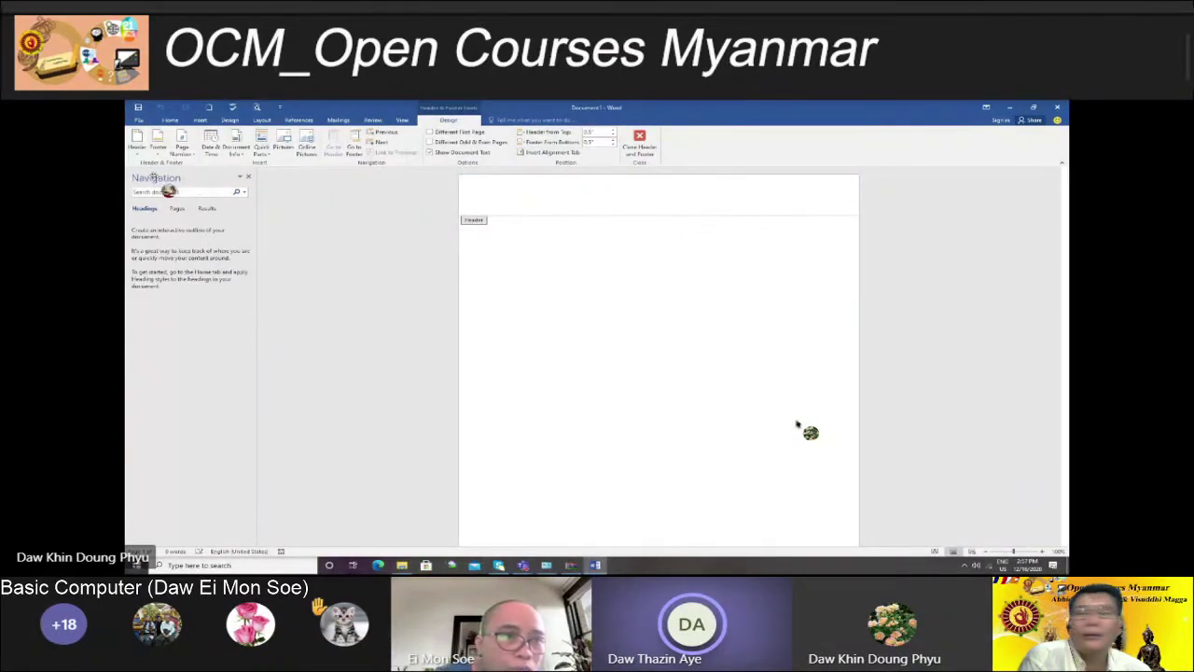
left_click(171, 120)
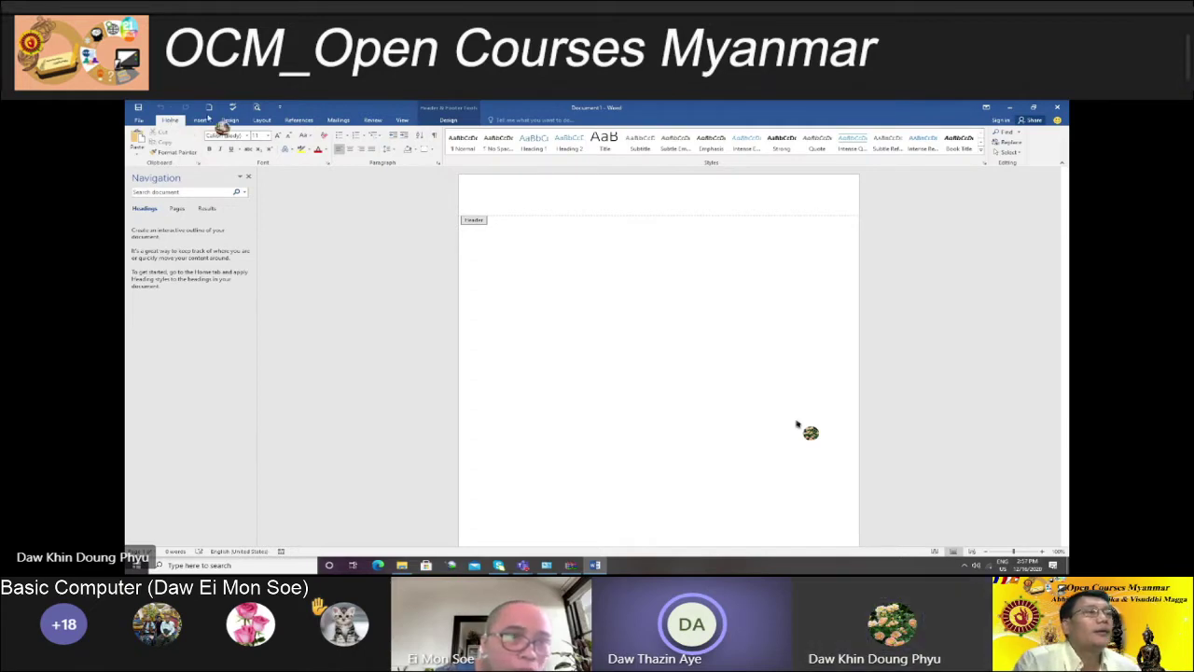
left_click(658, 93)
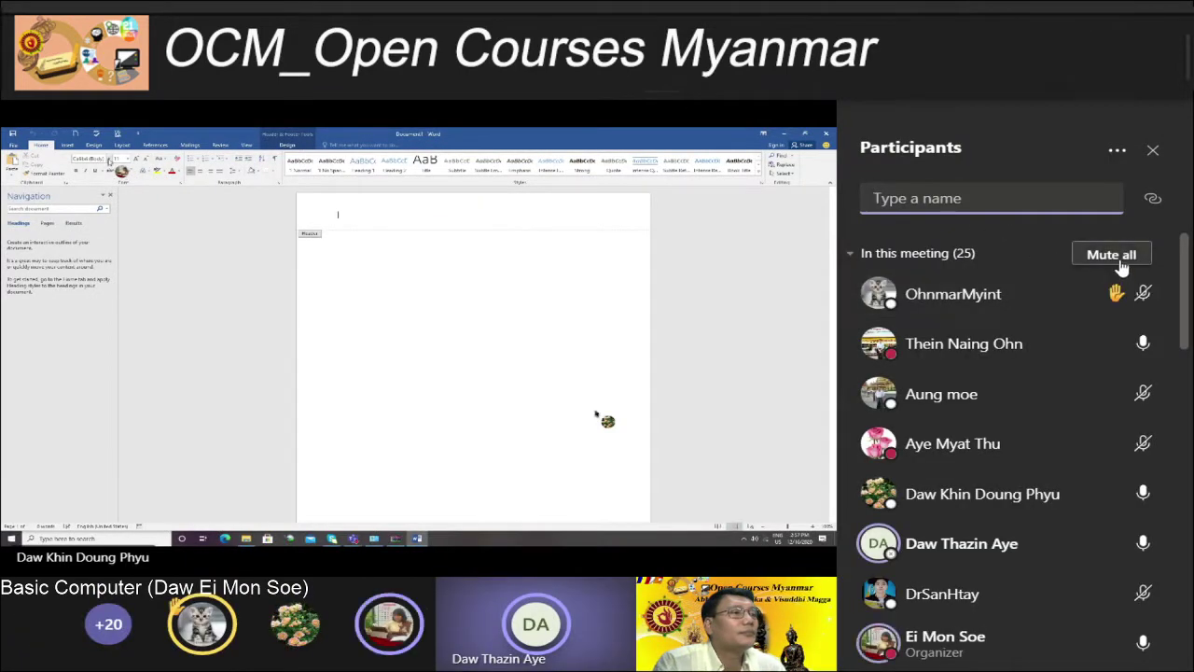
Use Mute all in the Teams Participants pane, confirm Mute, and close the pane
left_click(1120, 260)
left_click(760, 378)
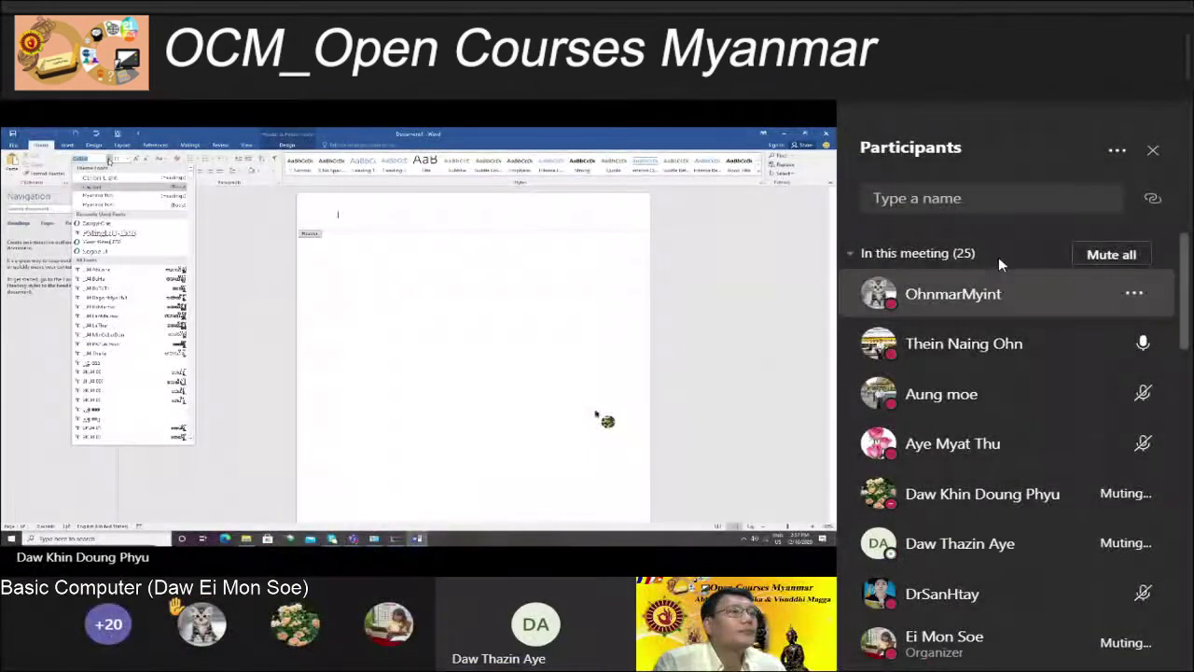
left_click(1153, 151)
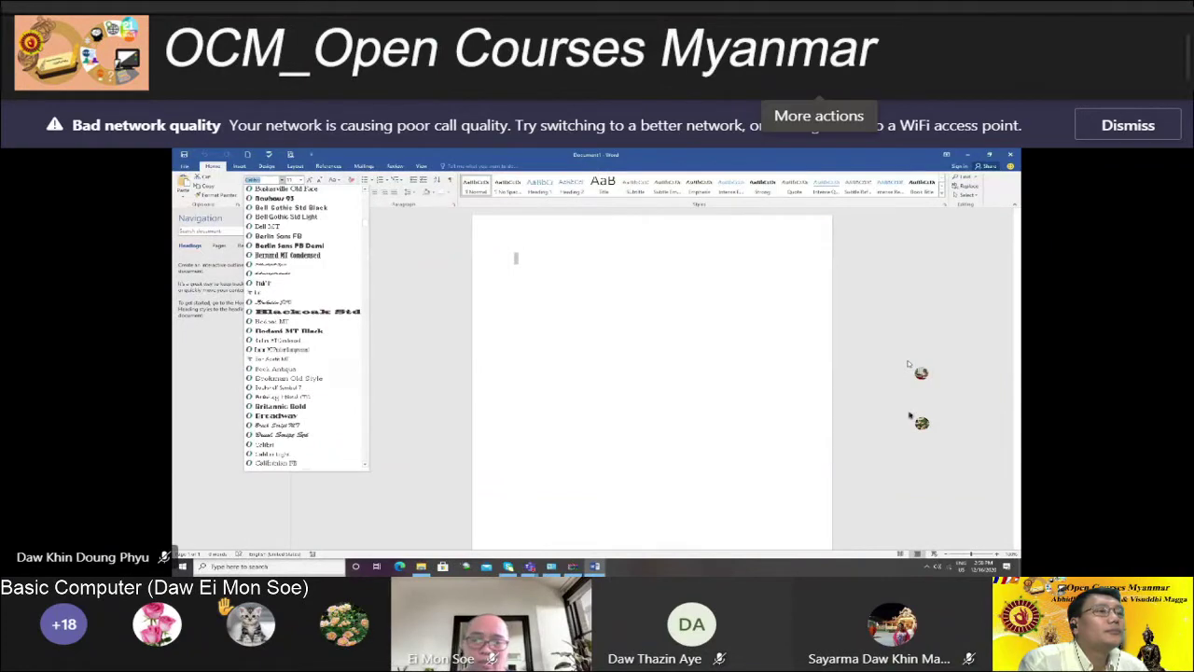
Switch the Teams microphone to USB2.0 Device, then back to HD Webcam C270, and close device settings
left_click(819, 75)
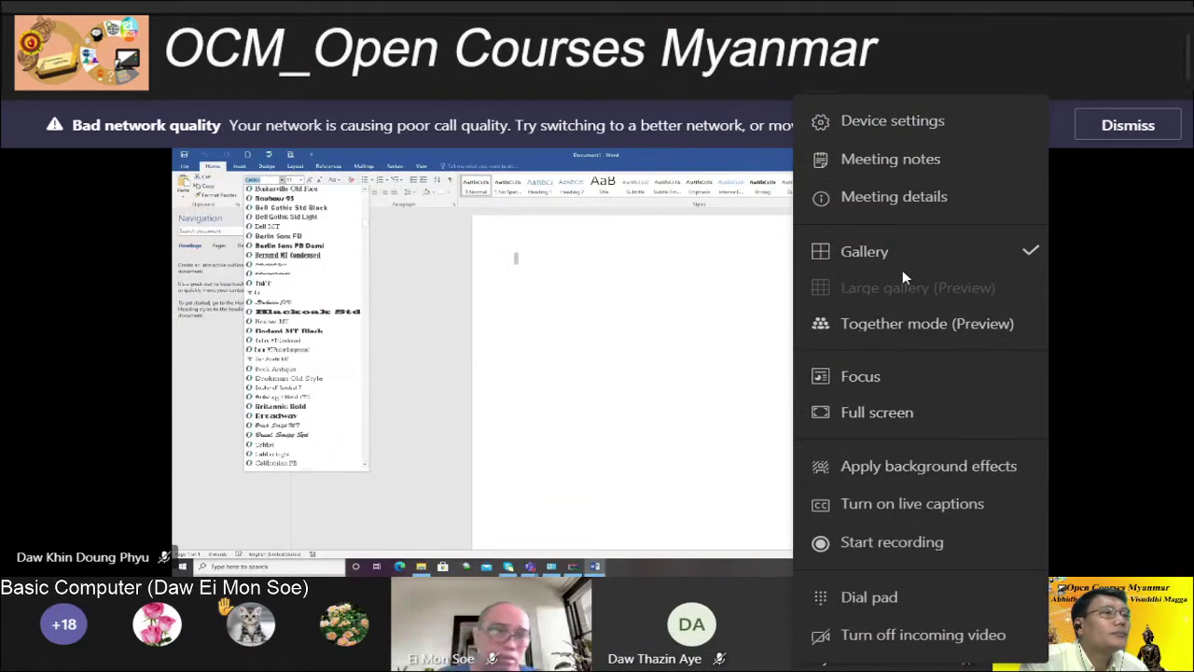
left_click(918, 120)
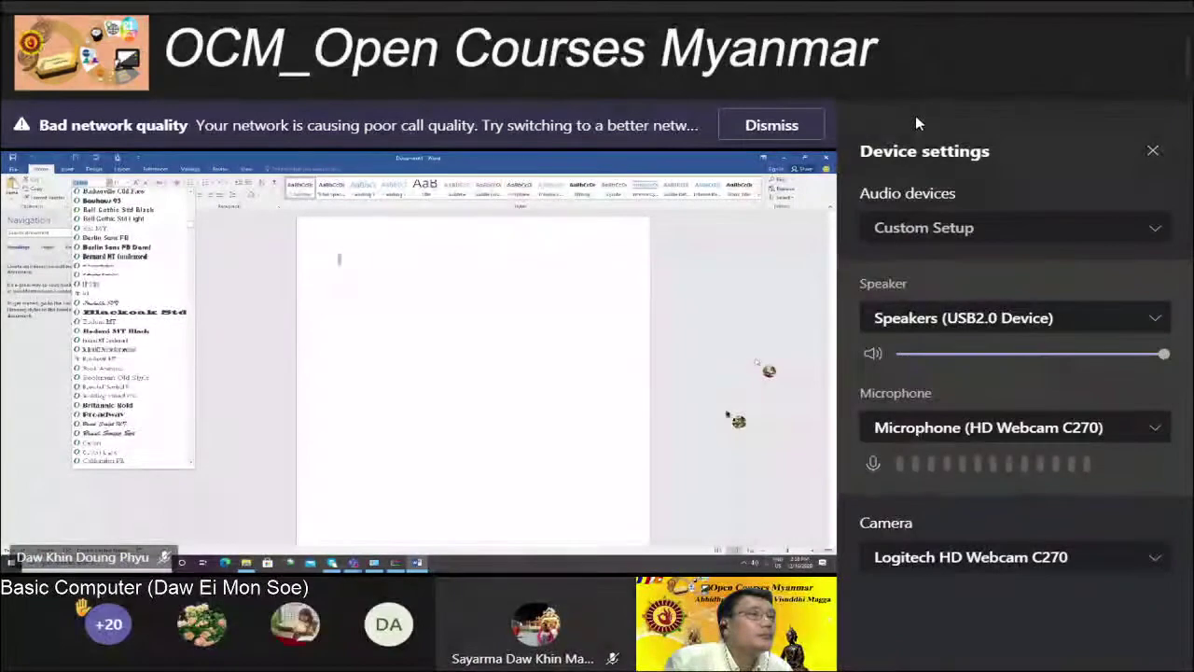
left_click(1155, 431)
left_click(1051, 466)
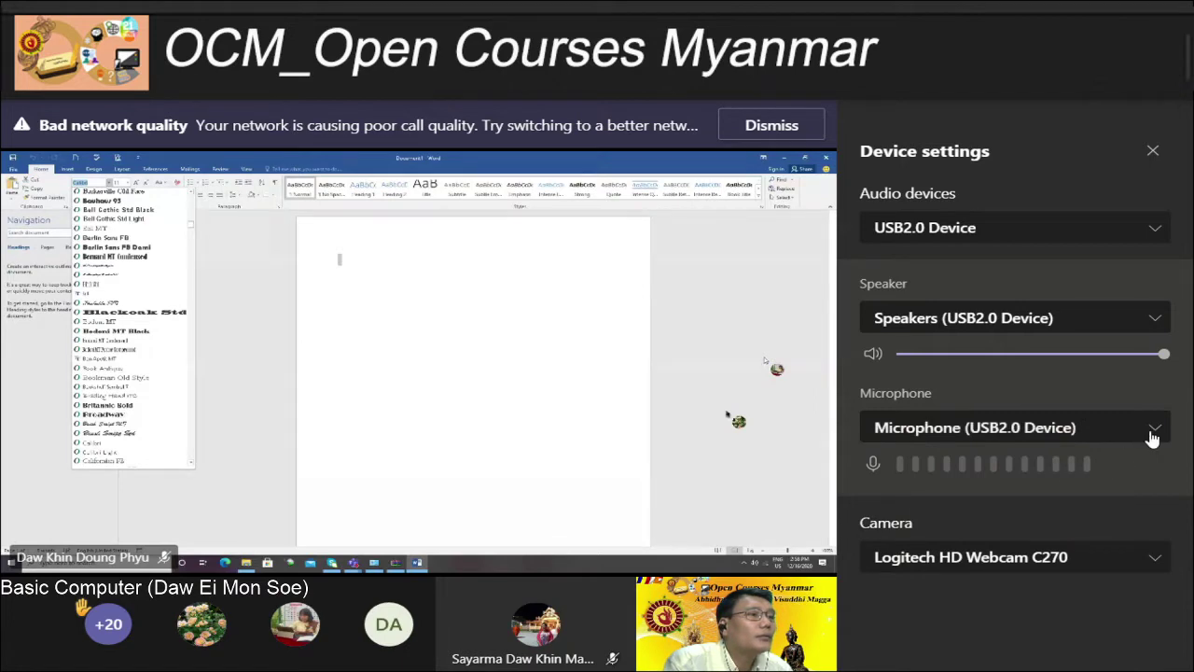
left_click(1153, 435)
left_click(1049, 494)
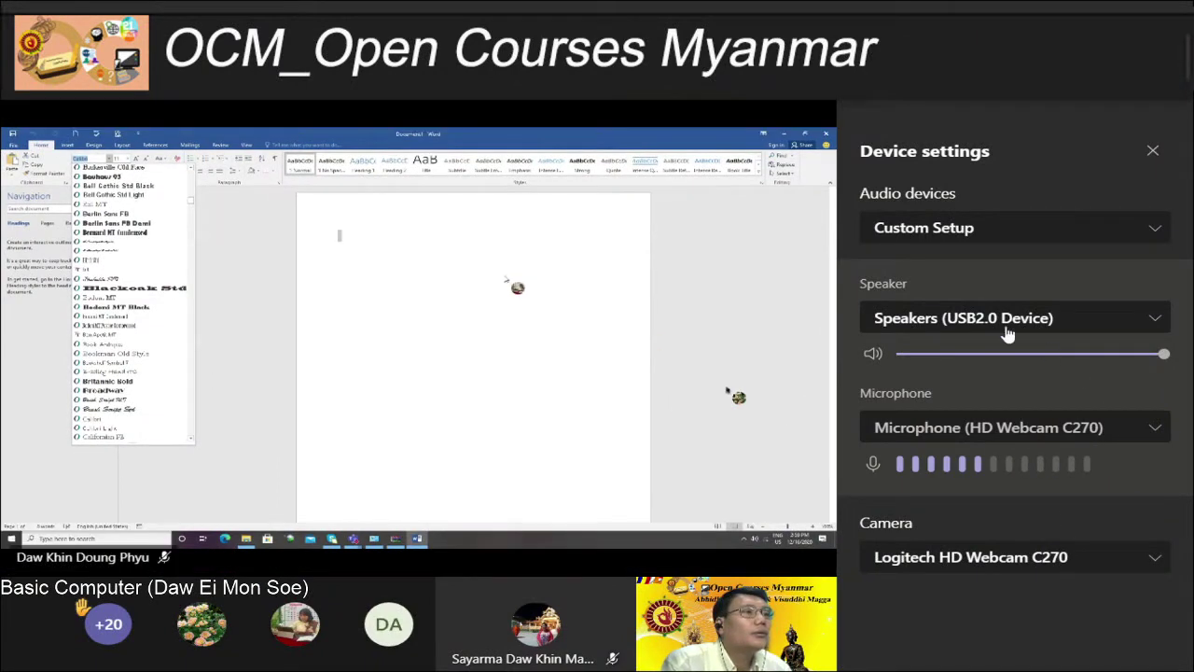
left_click(1152, 151)
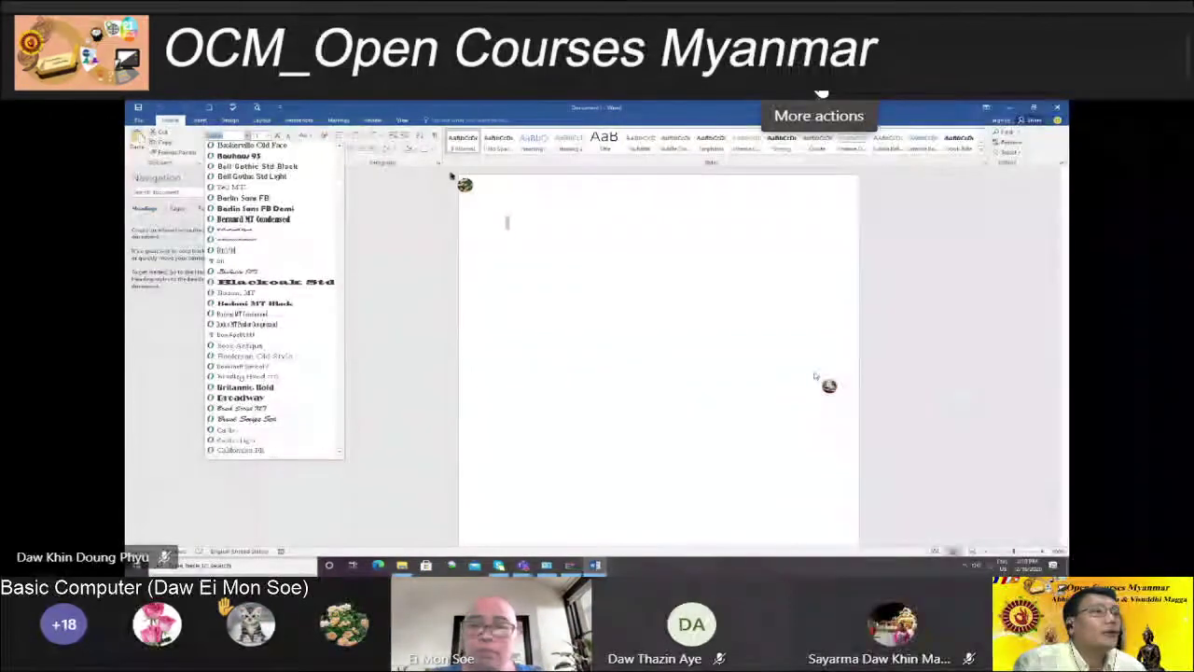
Open Teams device settings, try the Realtek(R) Audio microphone, then revert to HD Webcam C270
left_click(821, 94)
left_click(845, 121)
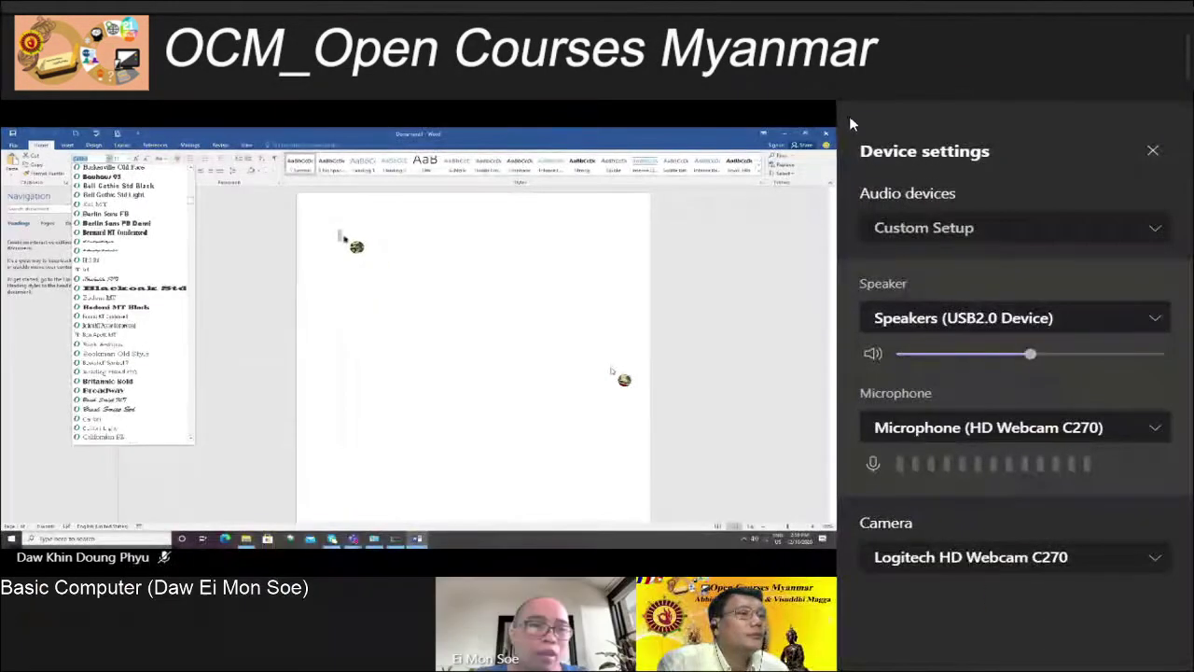
left_click(1154, 443)
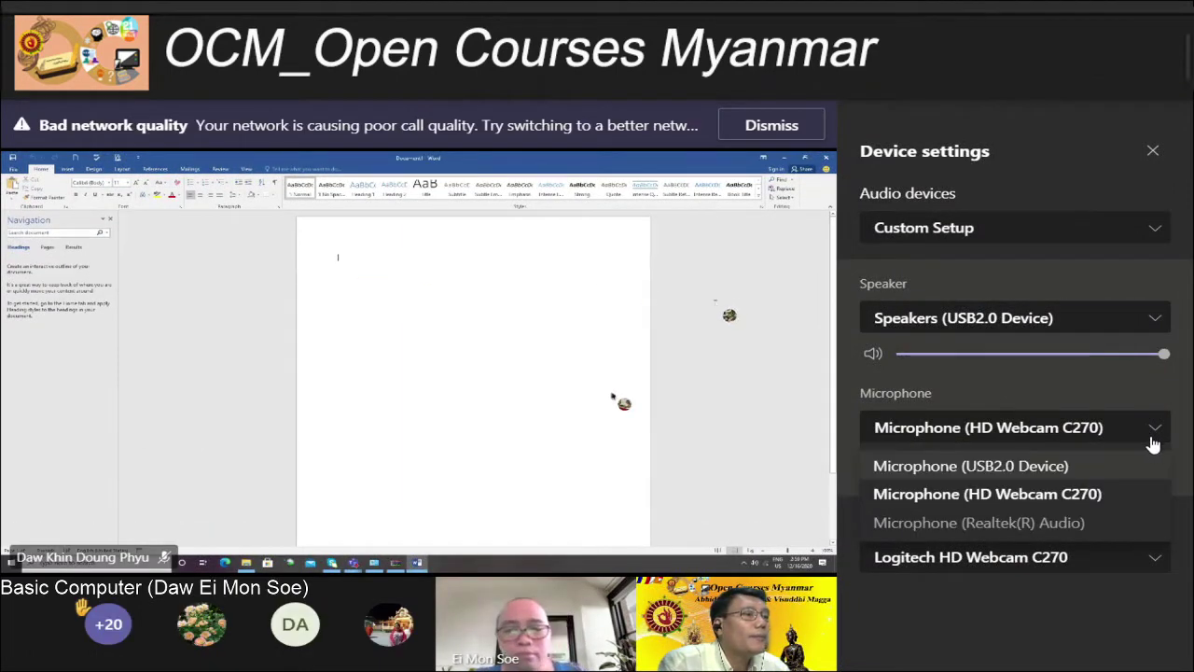
left_click(1035, 526)
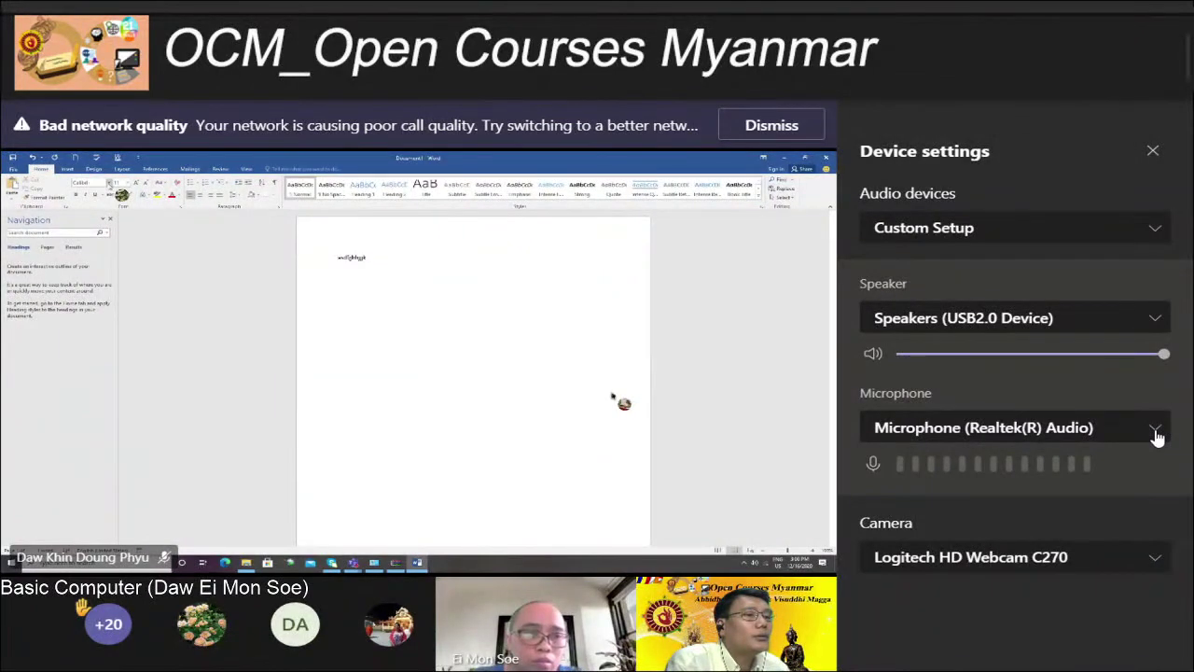
left_click(1155, 432)
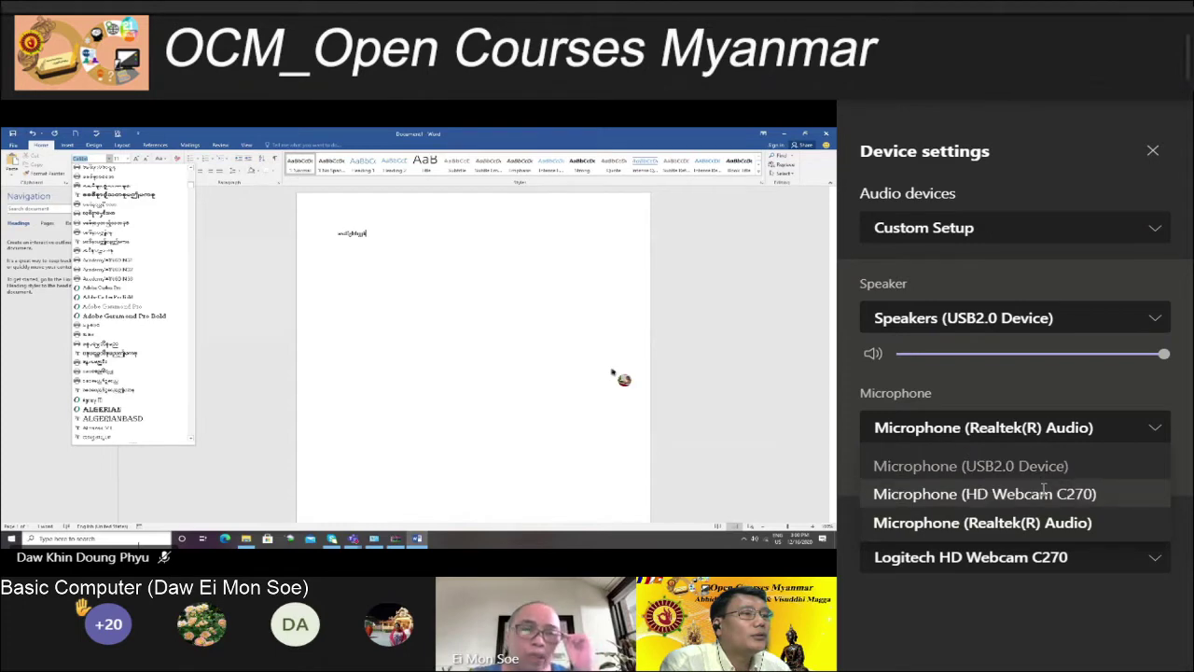
left_click(1044, 497)
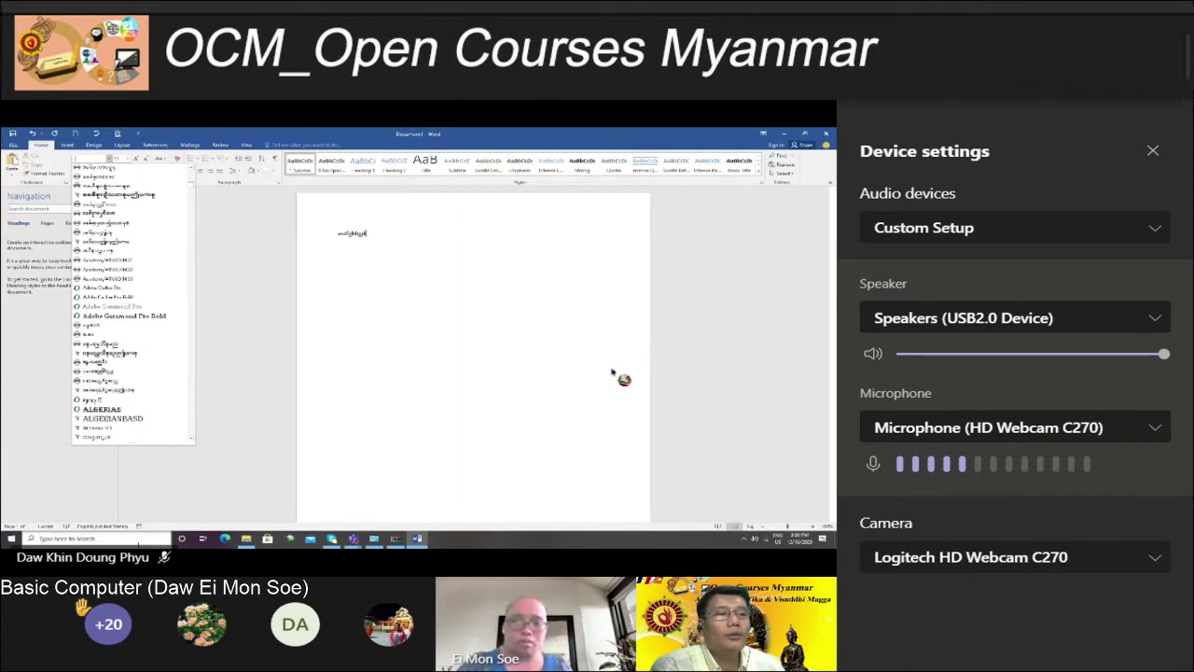
Switch the Teams microphone back to Microphone (Realtek(R) Audio)
left_click(378, 328)
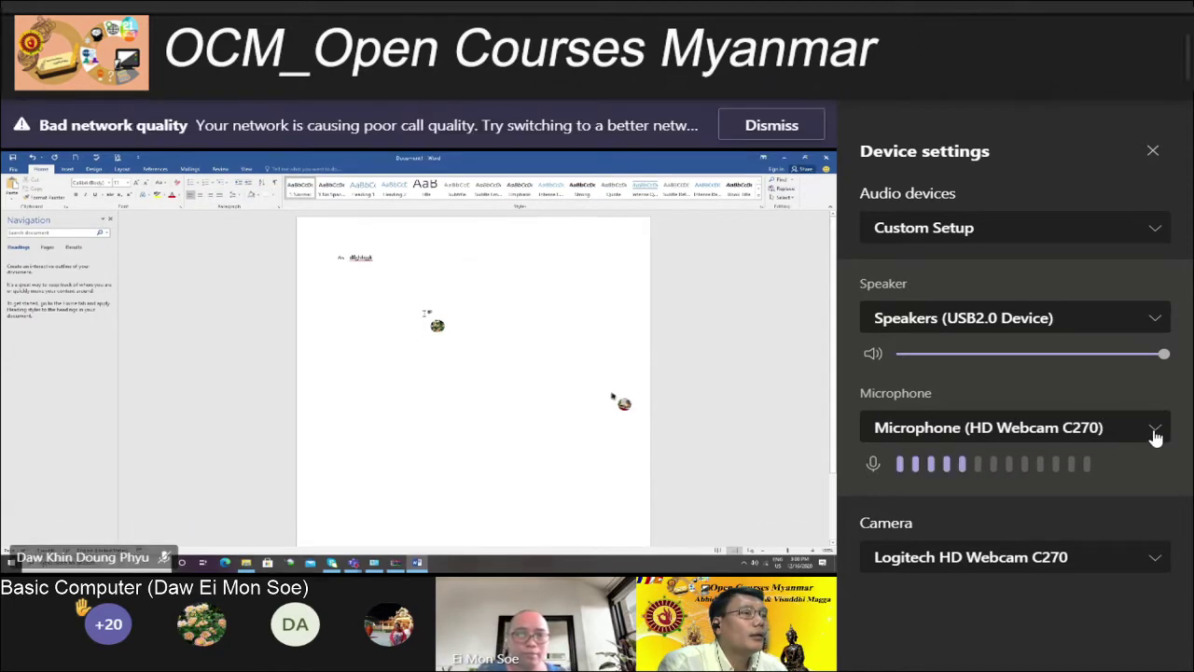
left_click(1157, 431)
left_click(1060, 531)
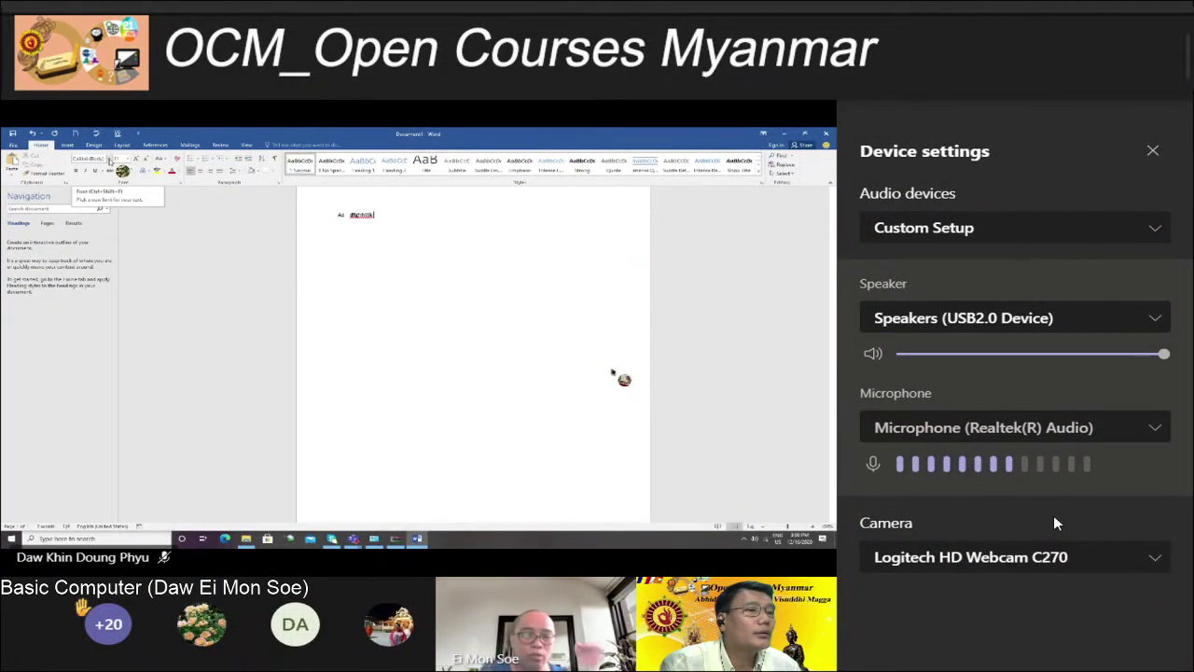
Switch the Teams microphone to USB2.0 Device, then back to HD Webcam C270
left_click(1157, 431)
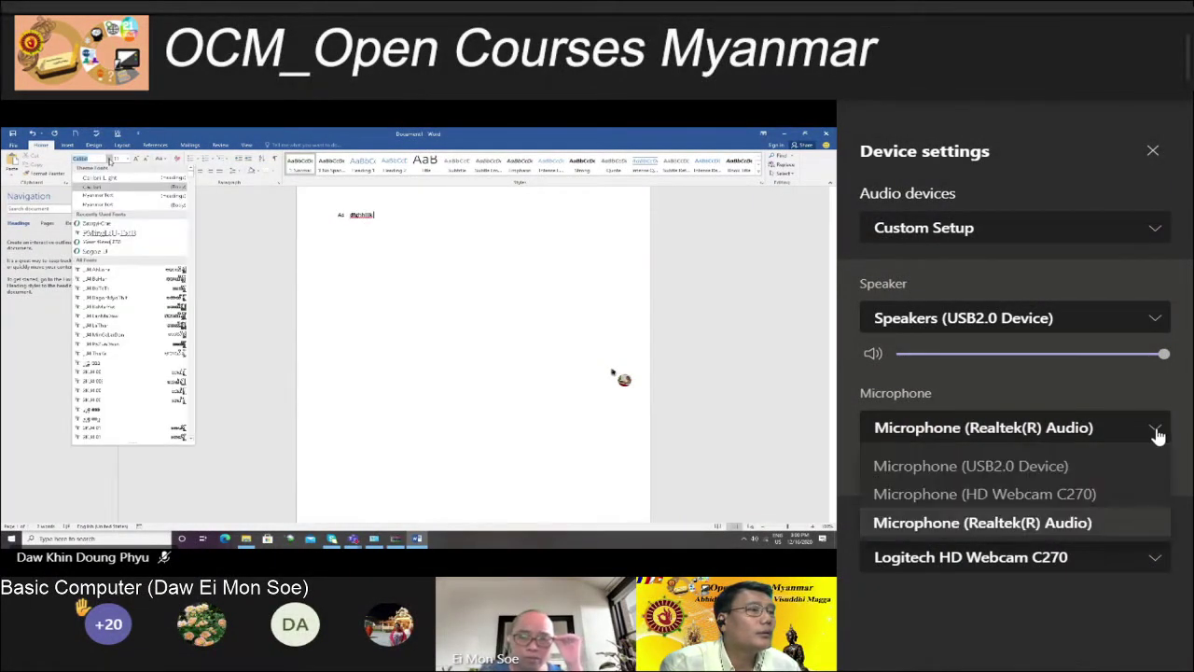
left_click(1057, 499)
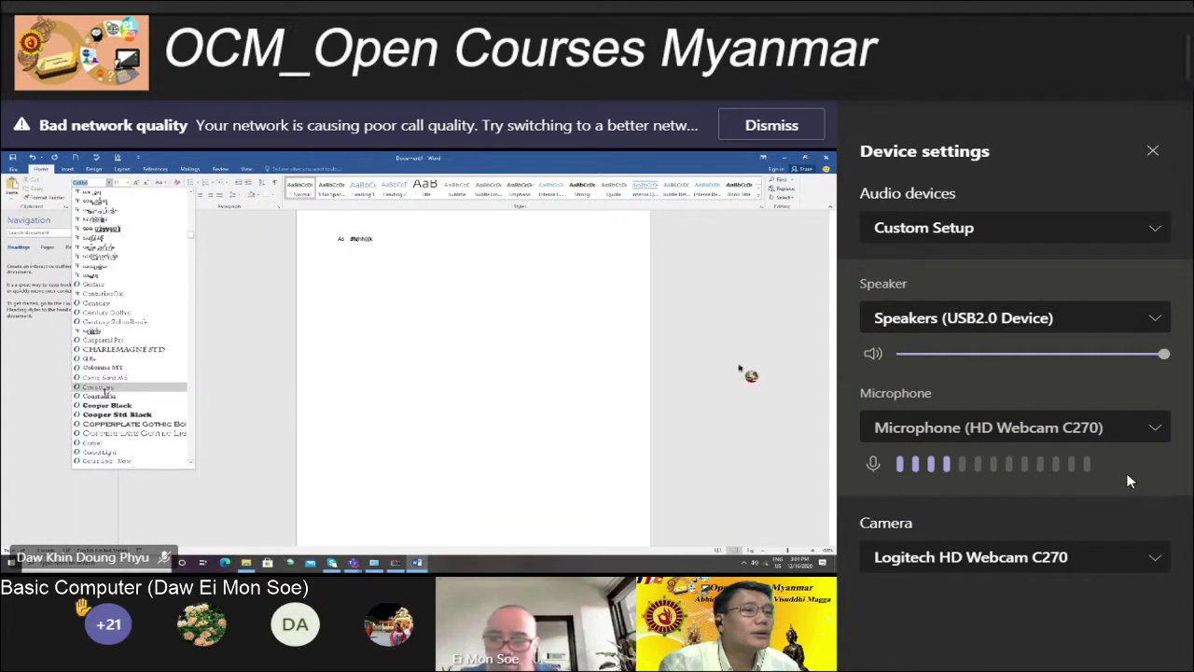
left_click(1155, 432)
left_click(1056, 466)
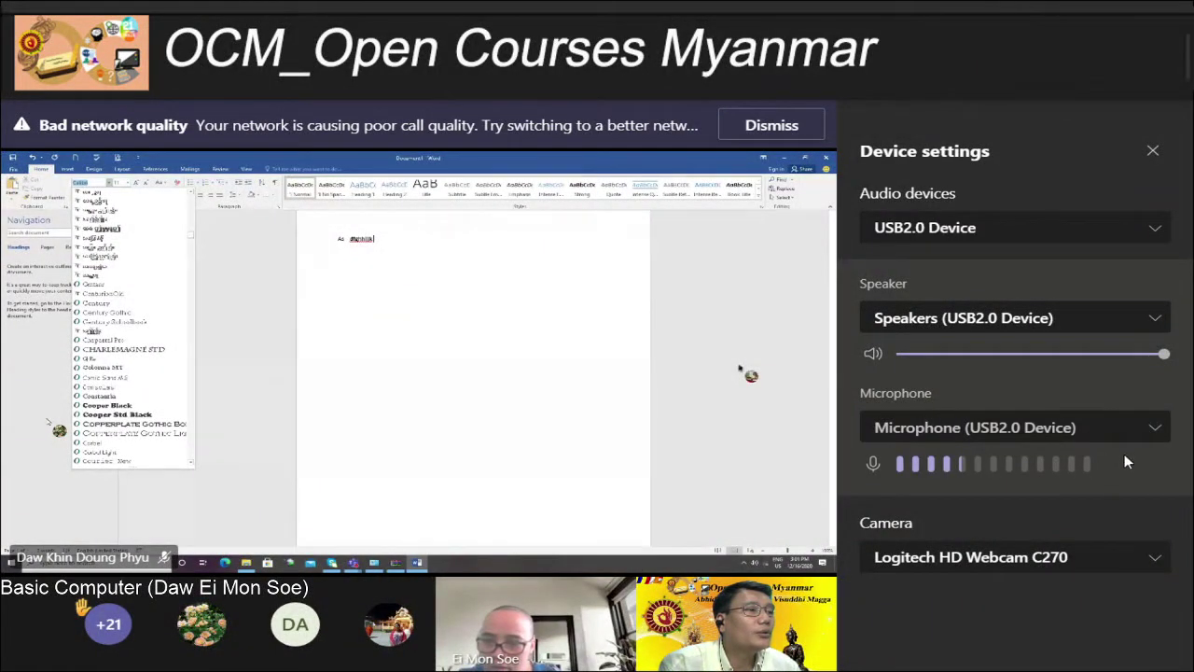
left_click(1153, 435)
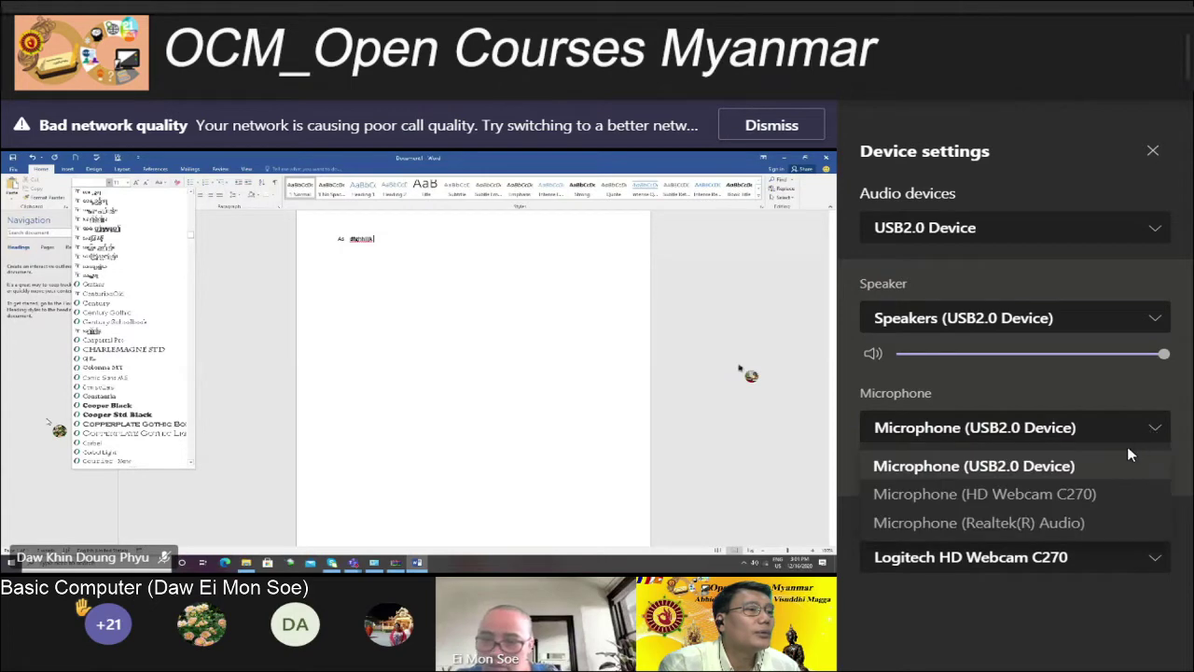
left_click(1036, 495)
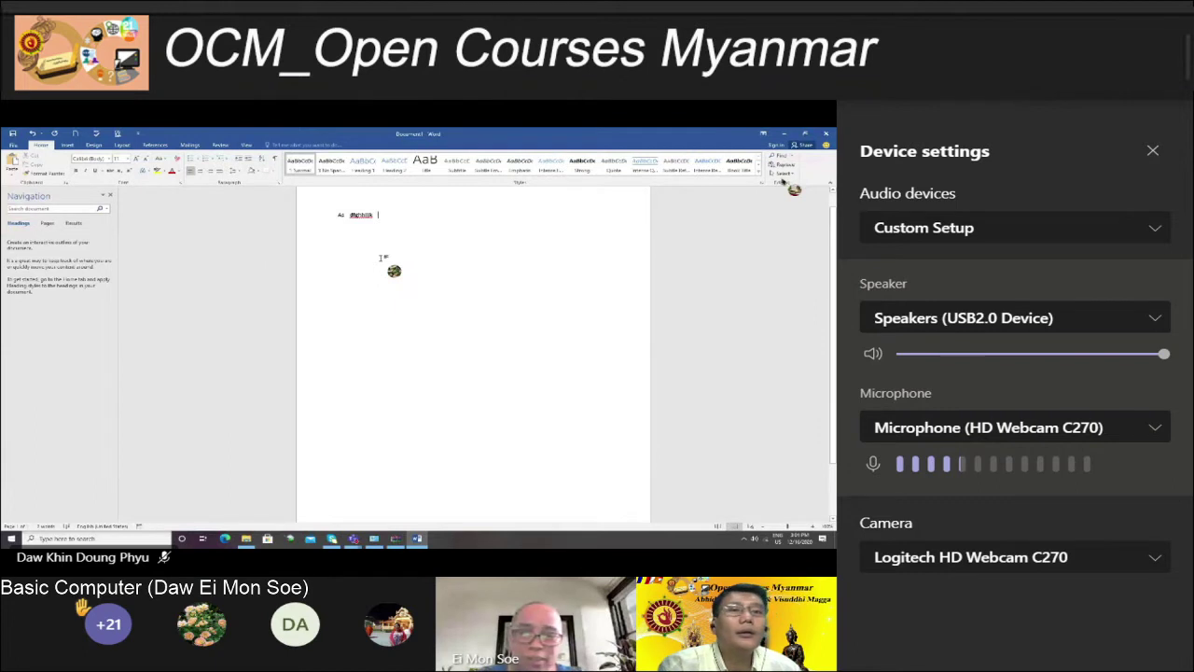
left_click(1154, 430)
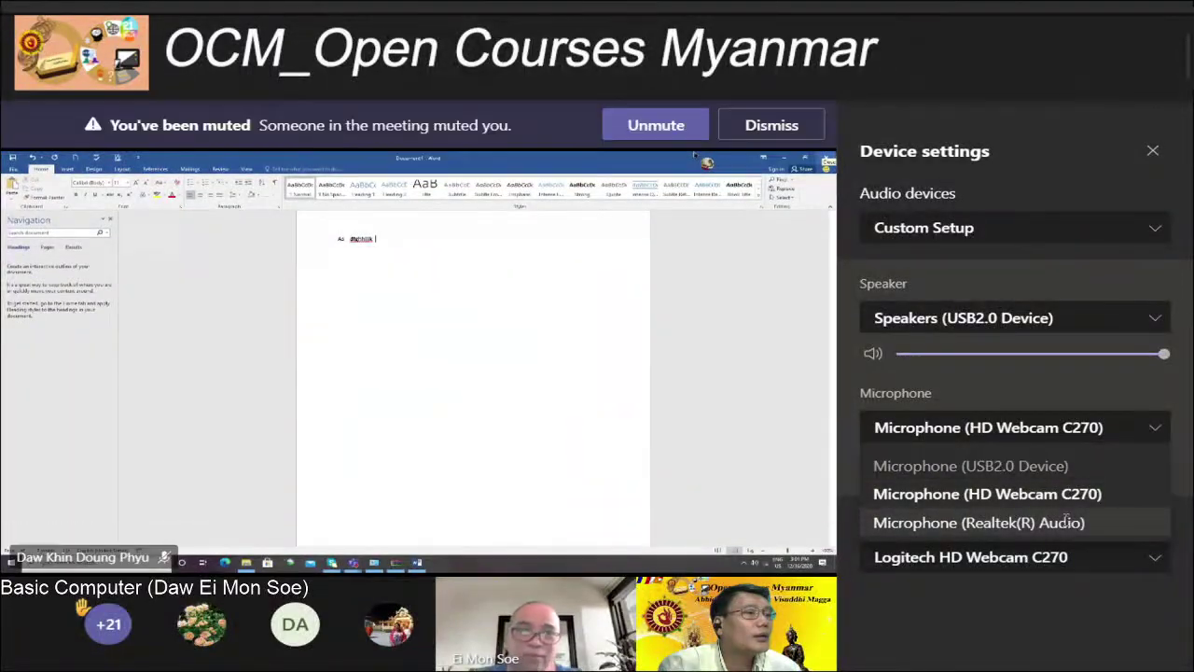
left_click(1068, 523)
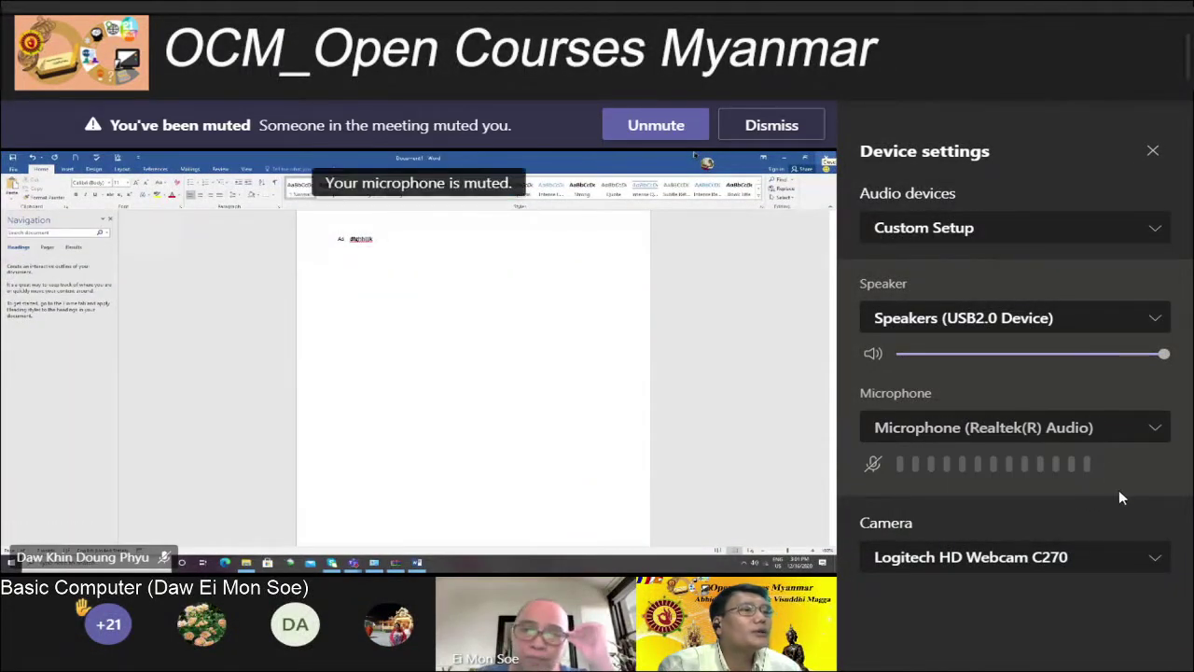
left_click(965, 92)
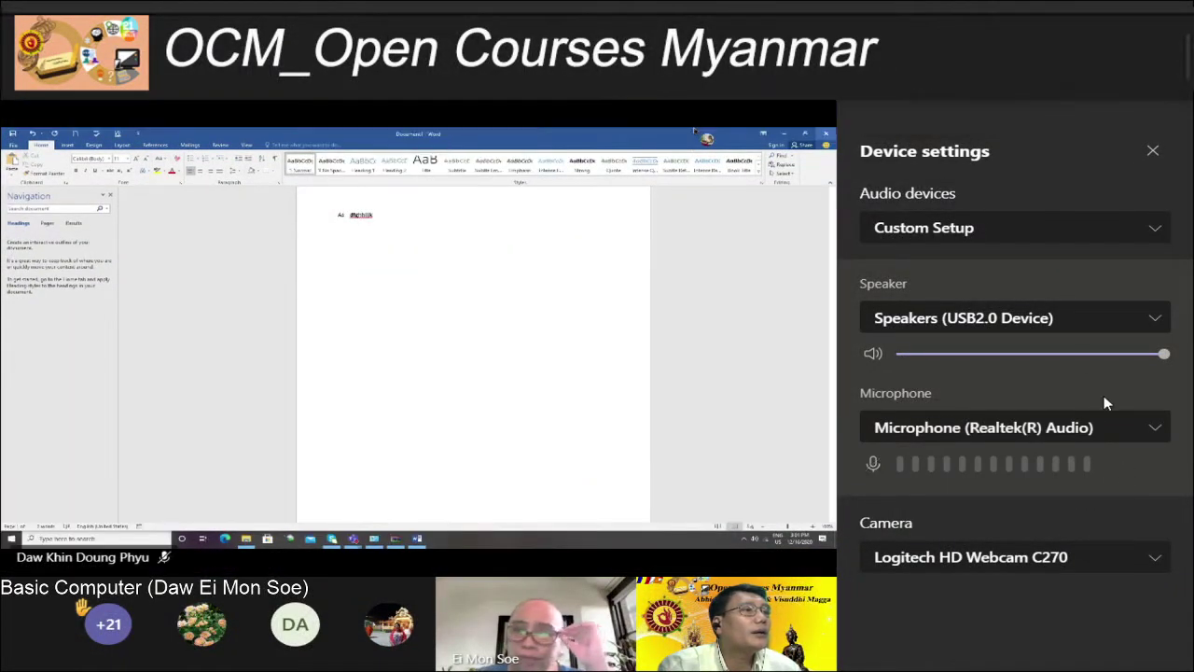
left_click(1154, 429)
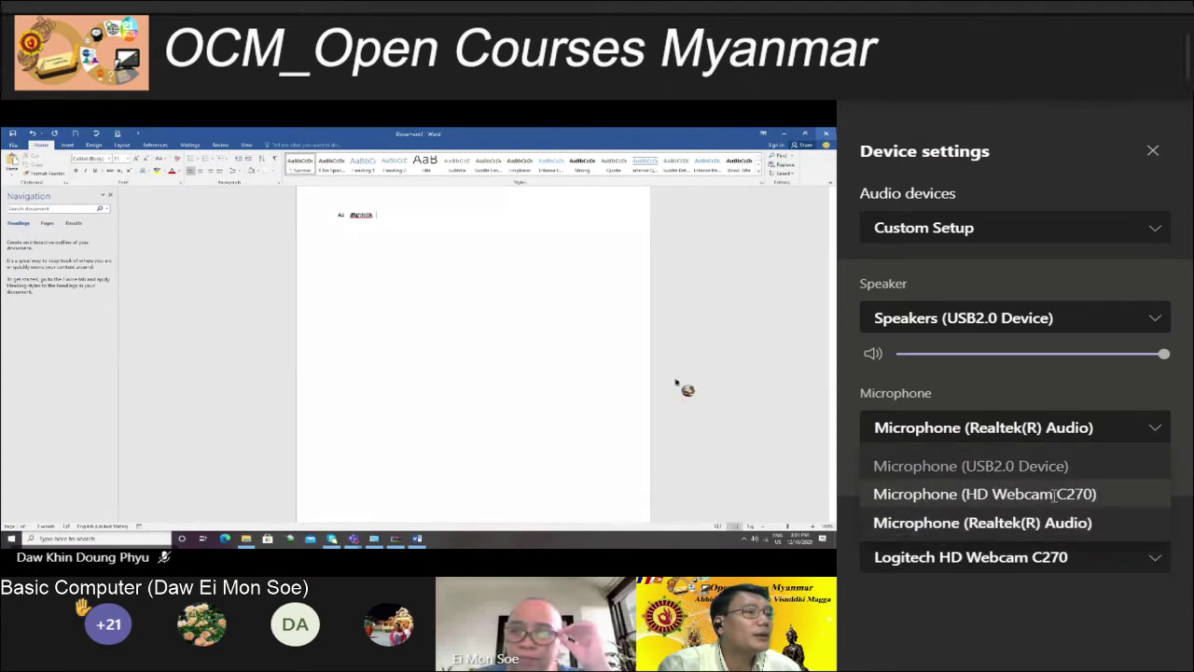
left_click(1052, 493)
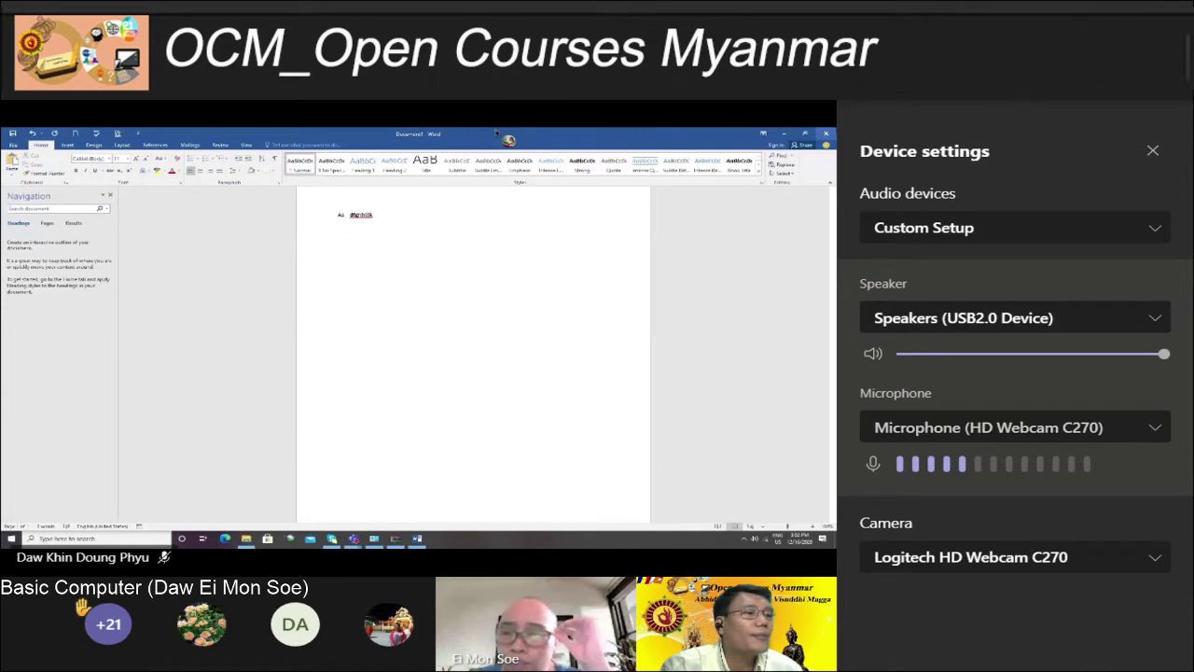
Close the Device settings panel and open the More actions (…) meeting menu
left_click(1154, 152)
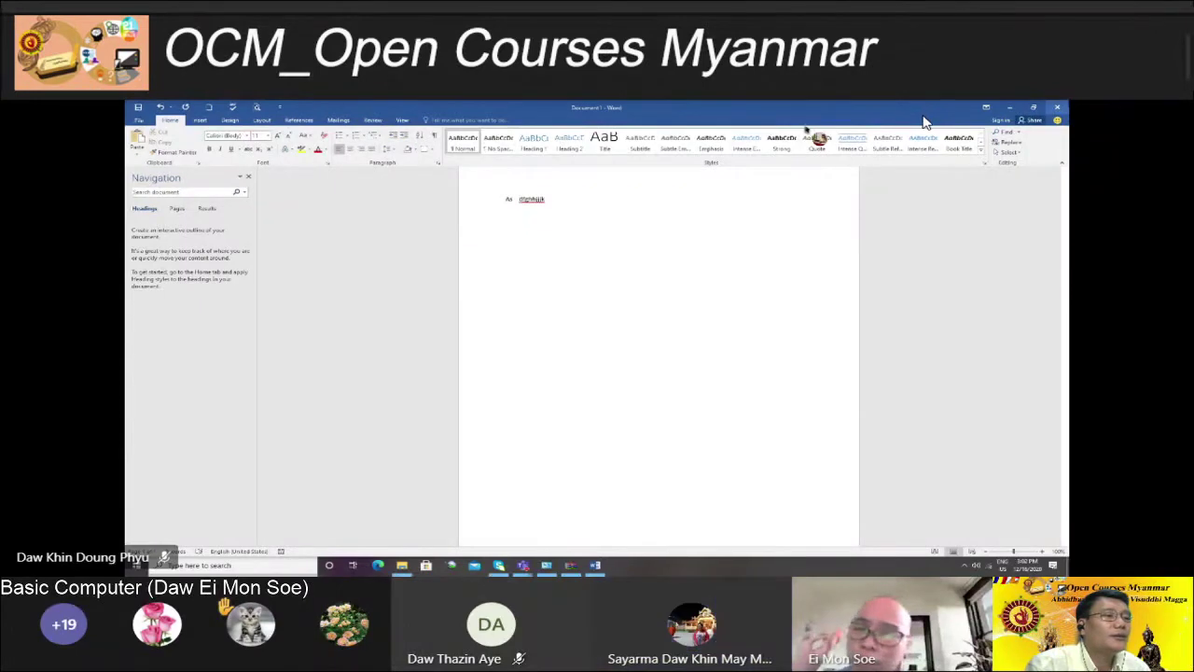
left_click(817, 93)
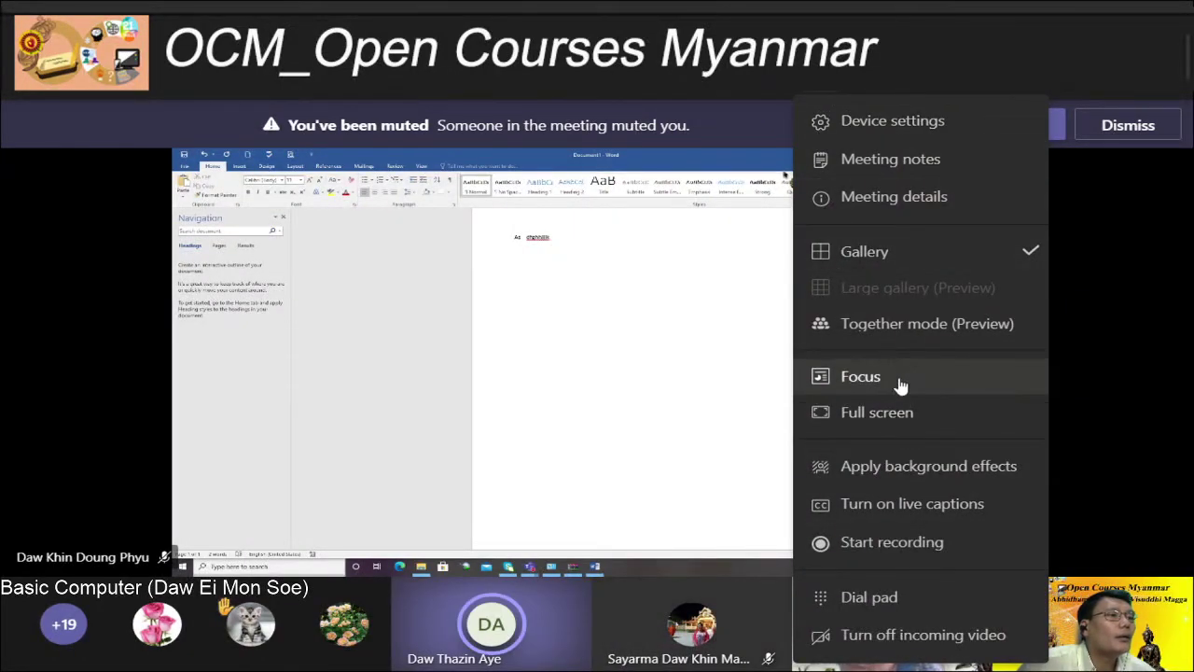
Reopen device settings and try HD Webcam C270 and Realtek(R) Audio, settling on USB2.0 Device
left_click(883, 122)
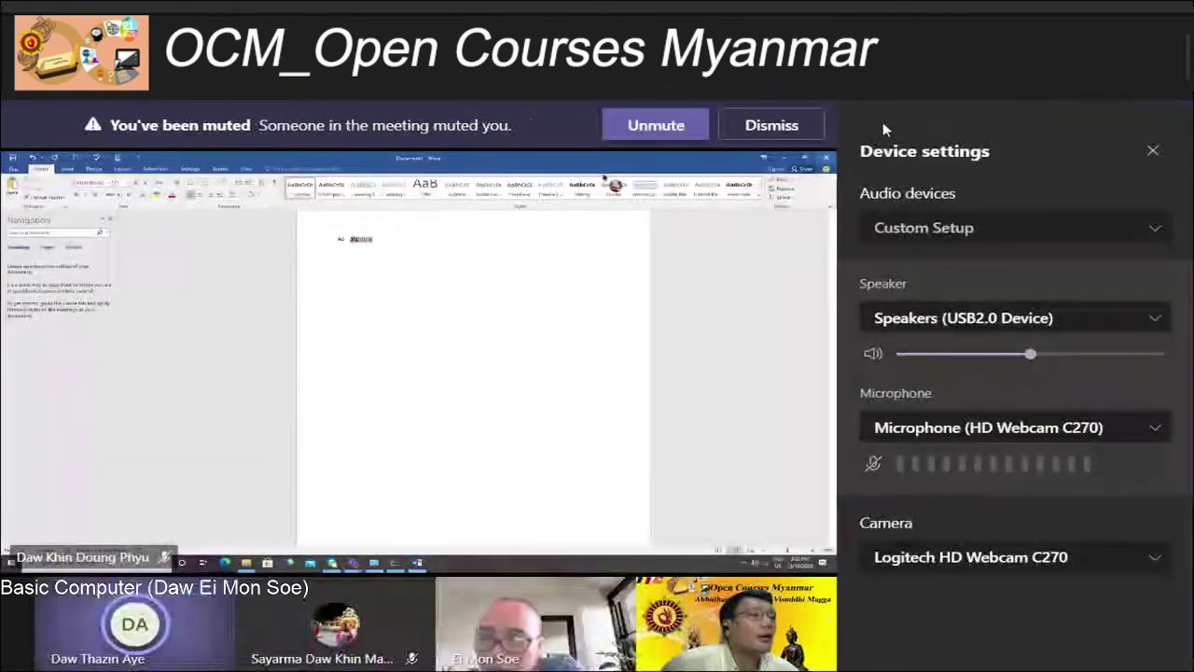
left_click(1155, 431)
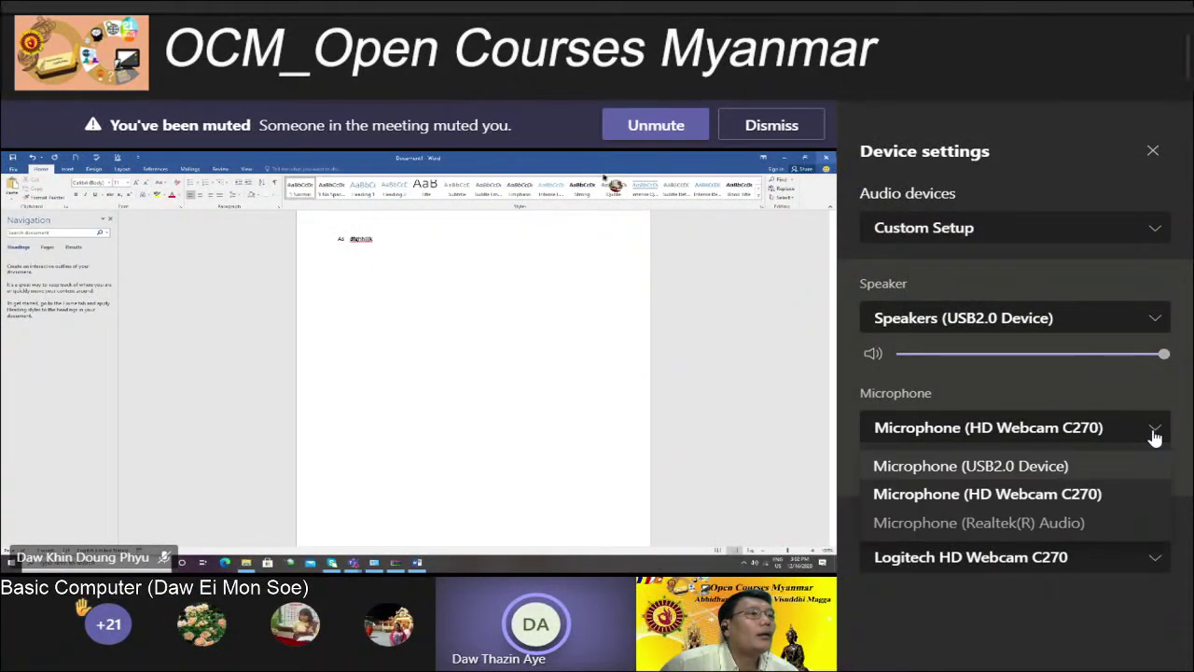
left_click(1156, 433)
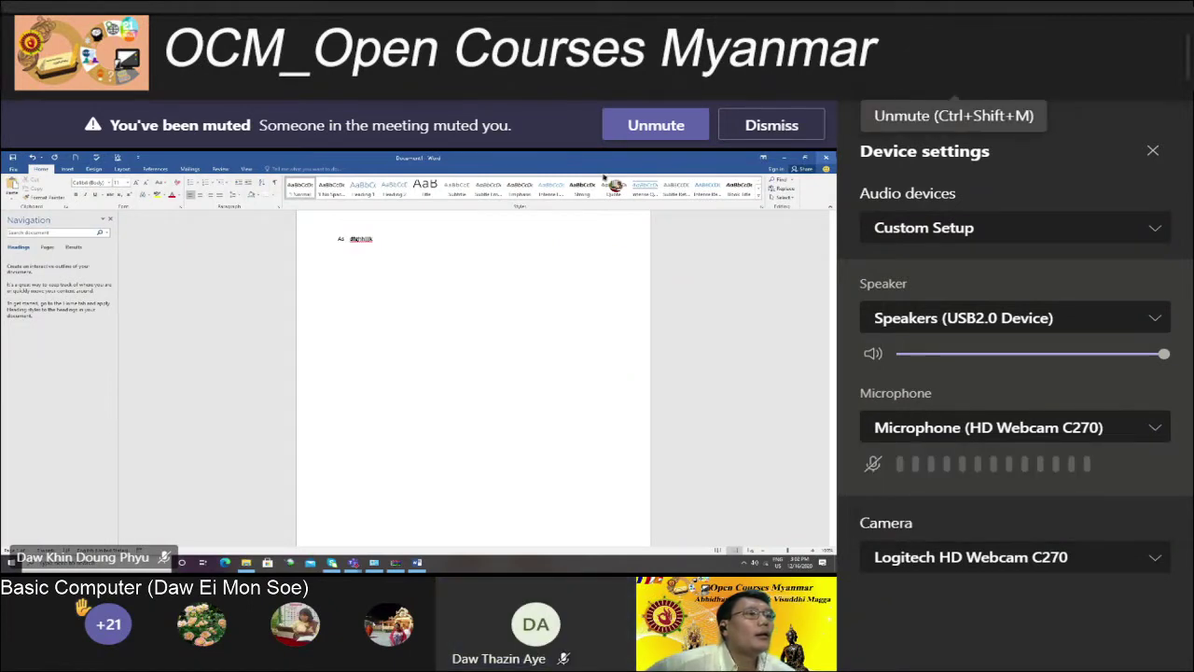
left_click(1157, 429)
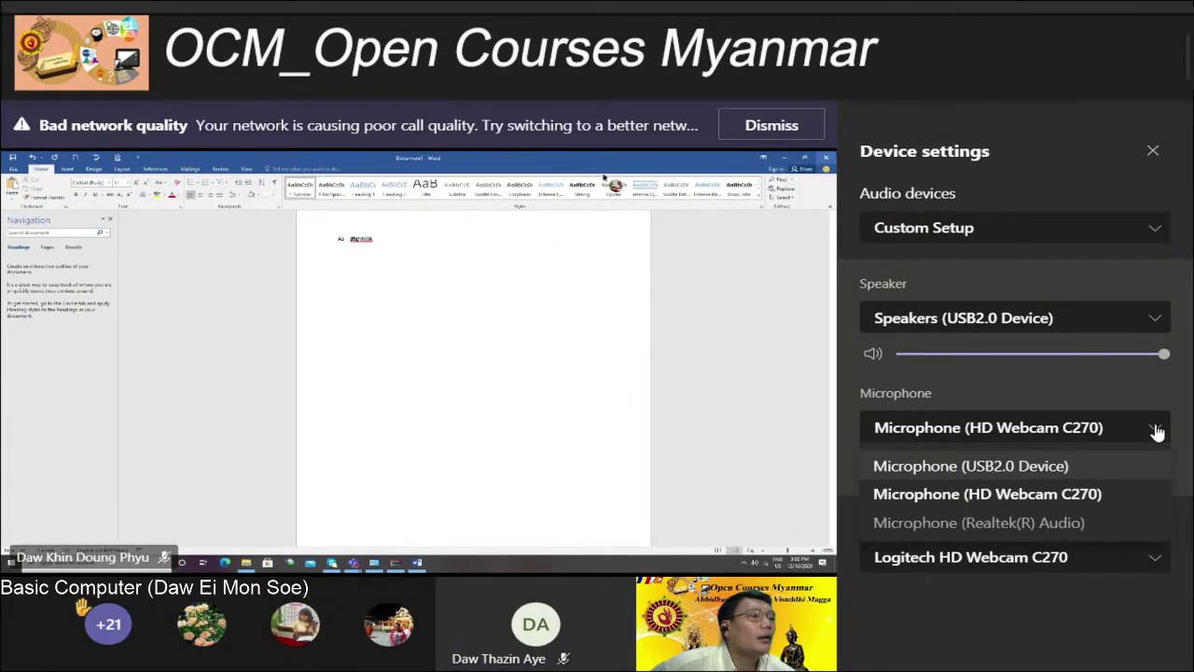
left_click(1090, 494)
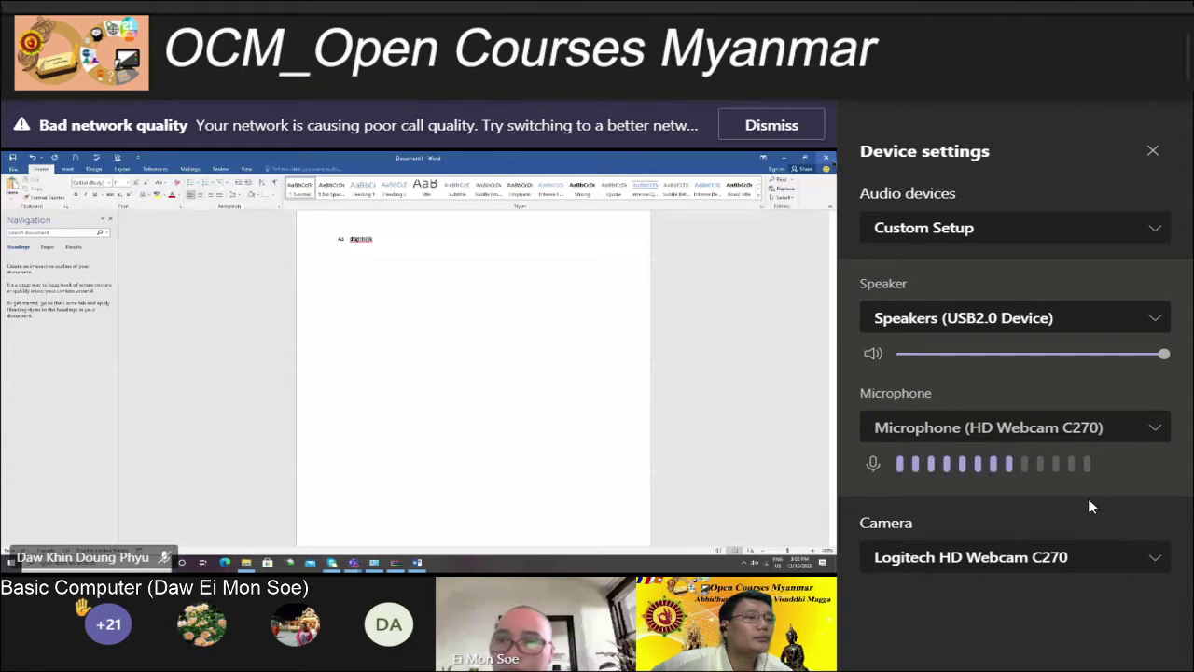
left_click(1158, 435)
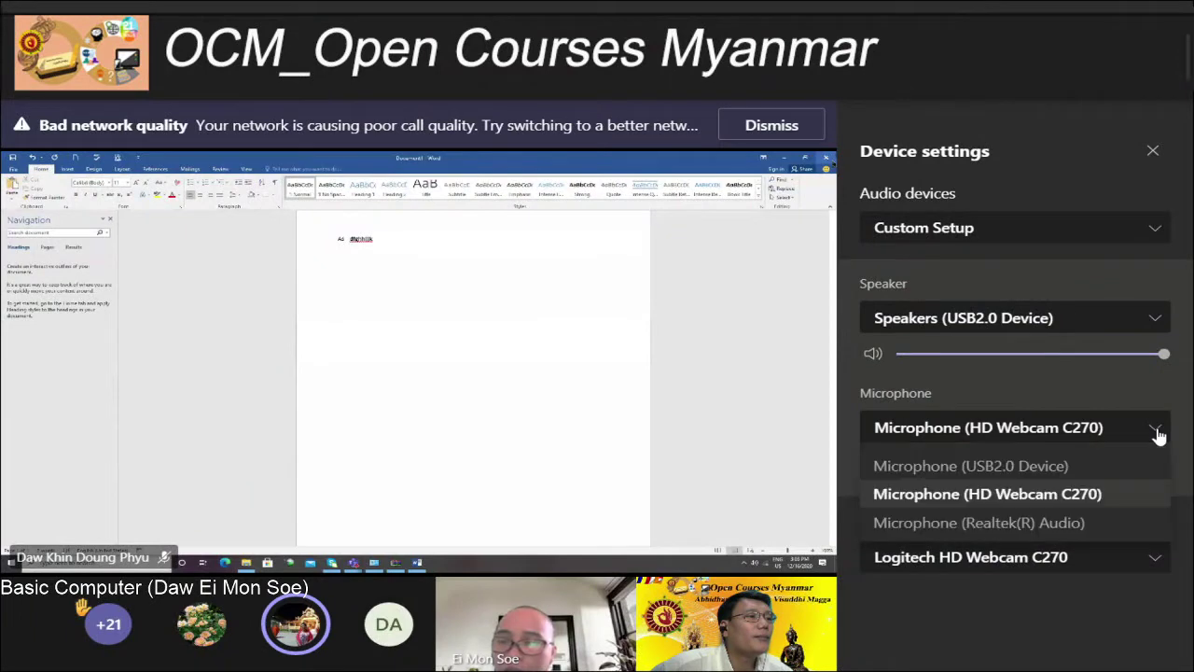
left_click(1049, 525)
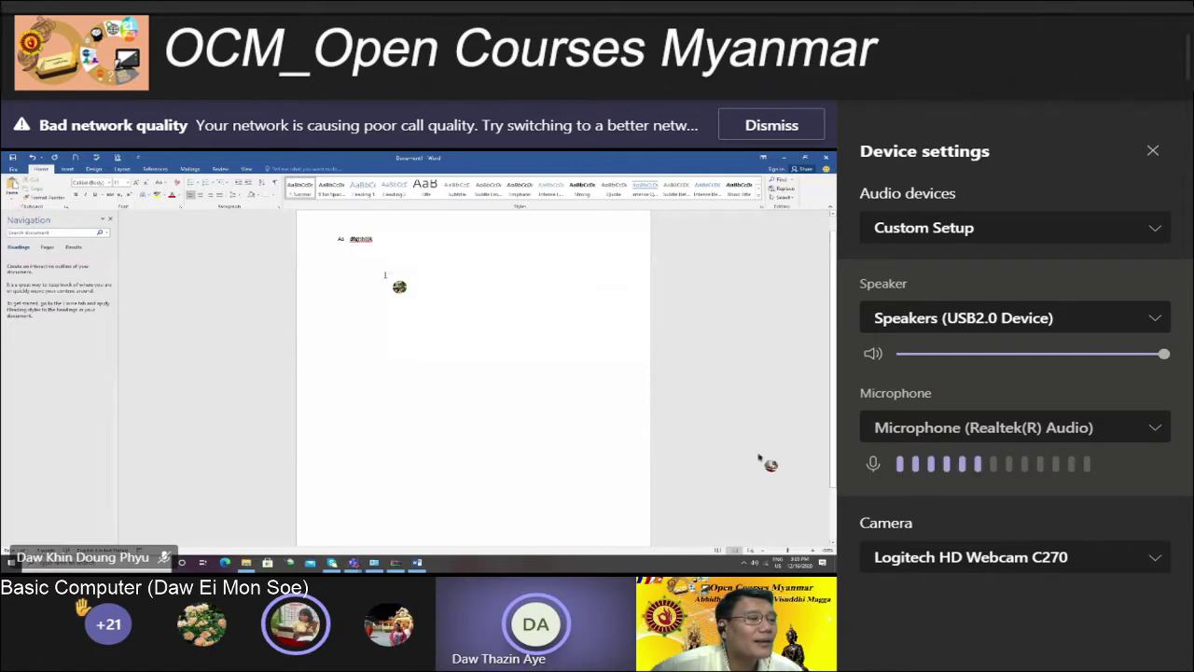
left_click(1155, 432)
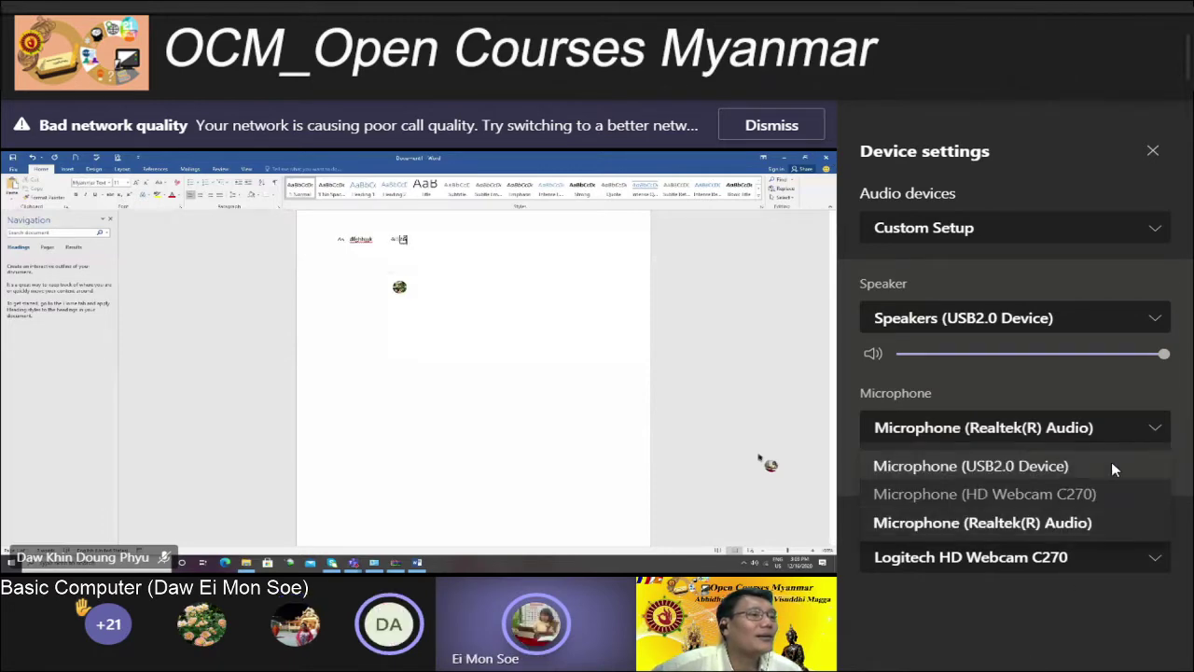
left_click(1098, 466)
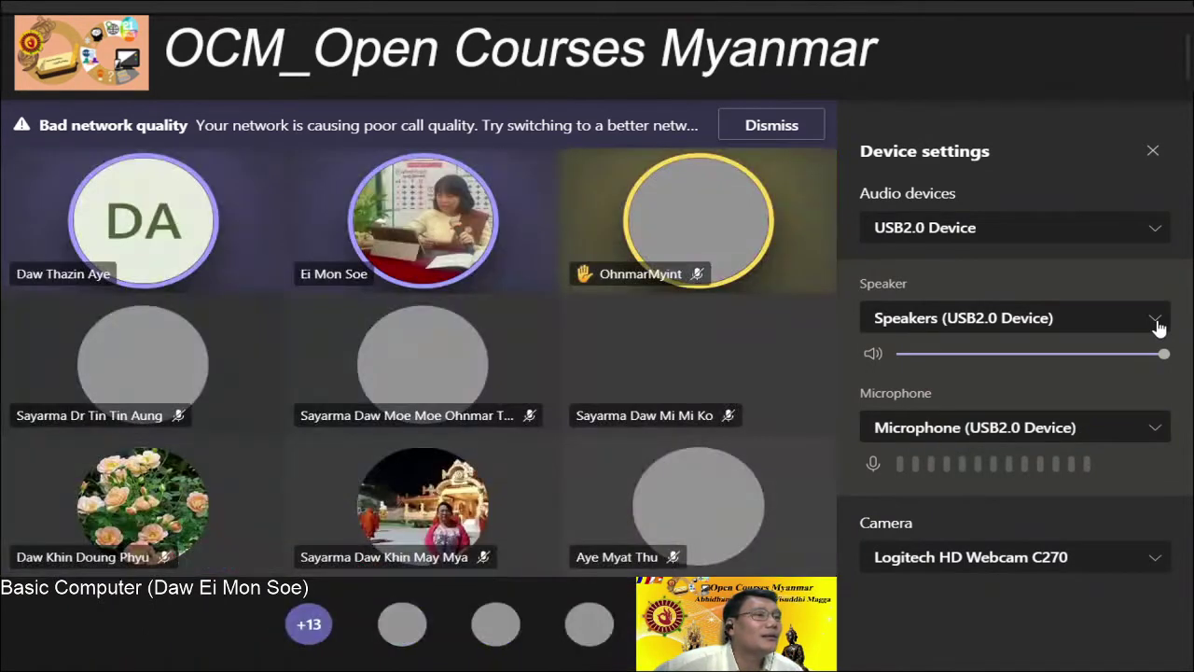
left_click(1155, 319)
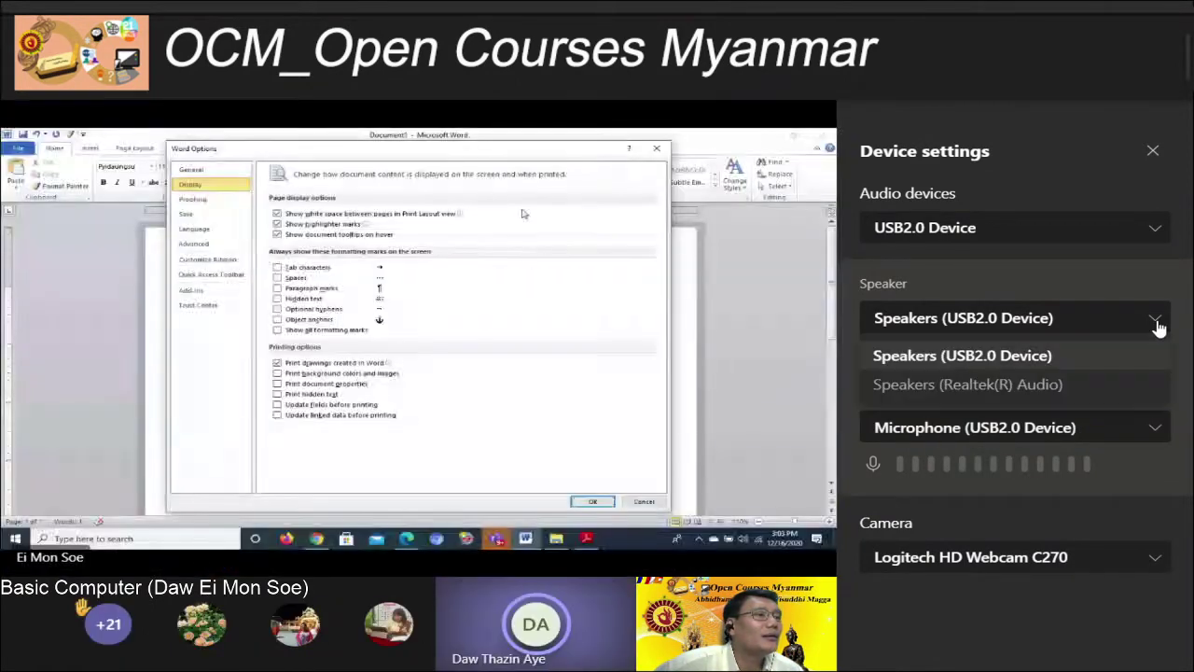
left_click(1037, 387)
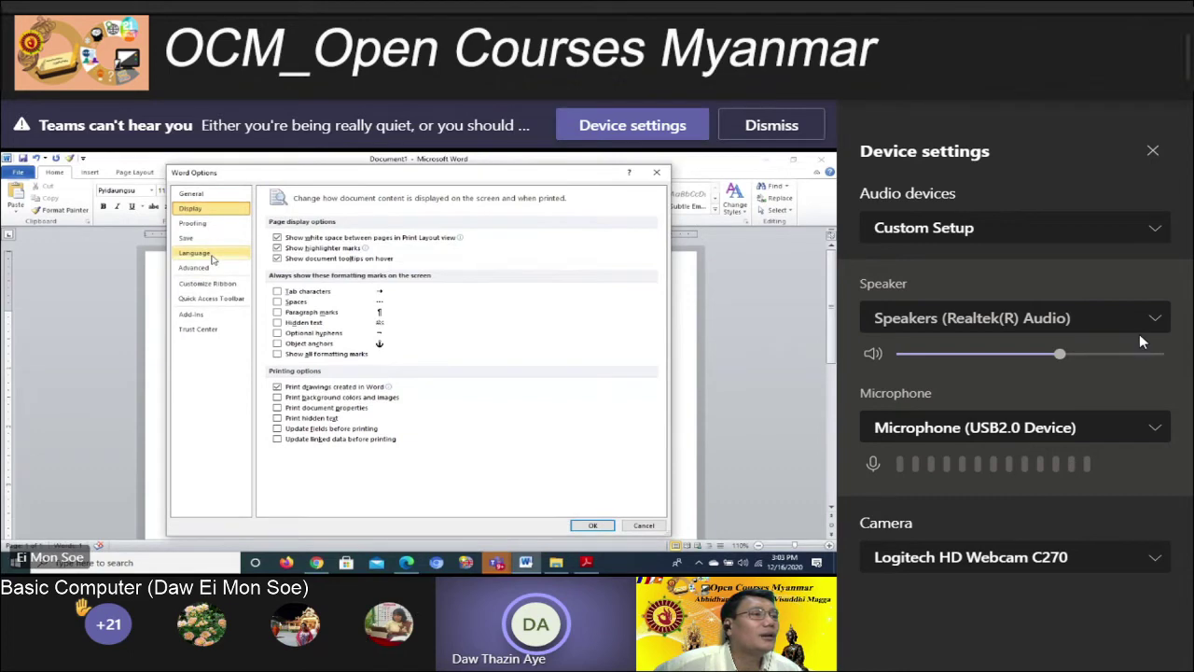
left_click(1155, 319)
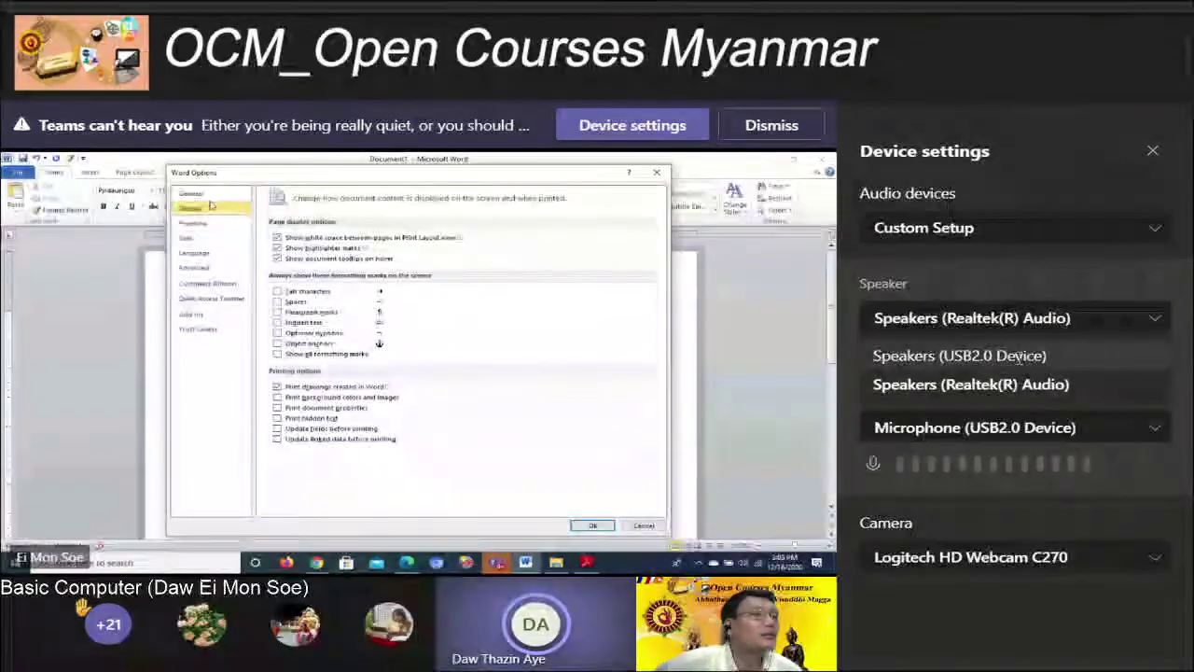
left_click(1021, 362)
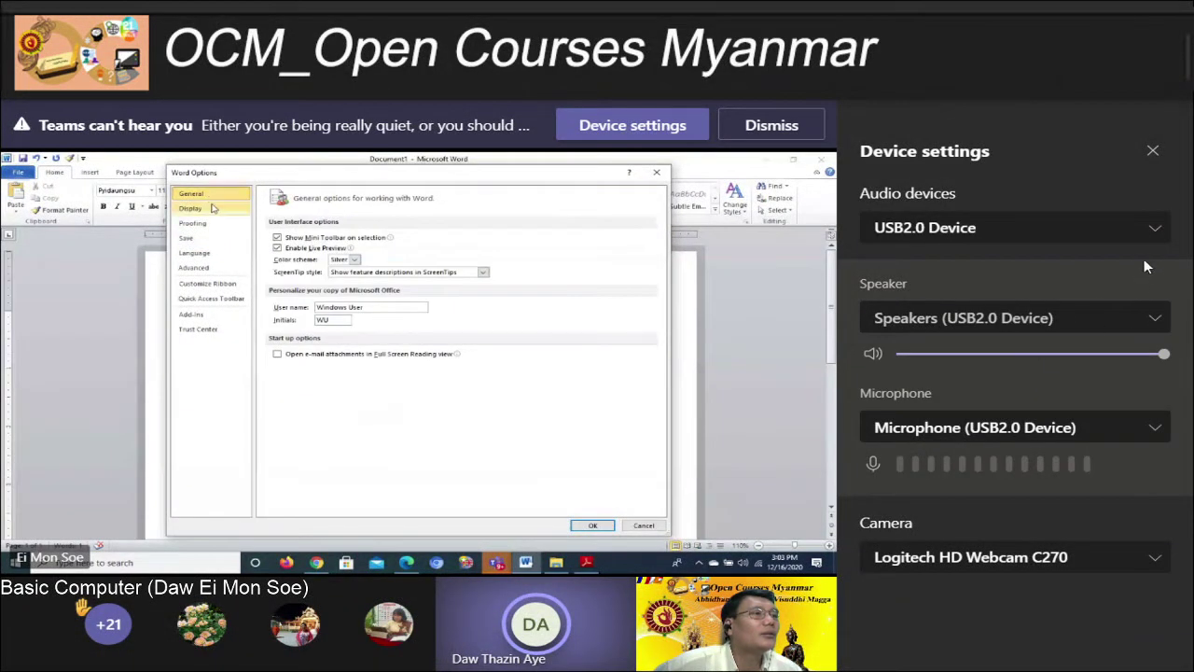
left_click(1155, 234)
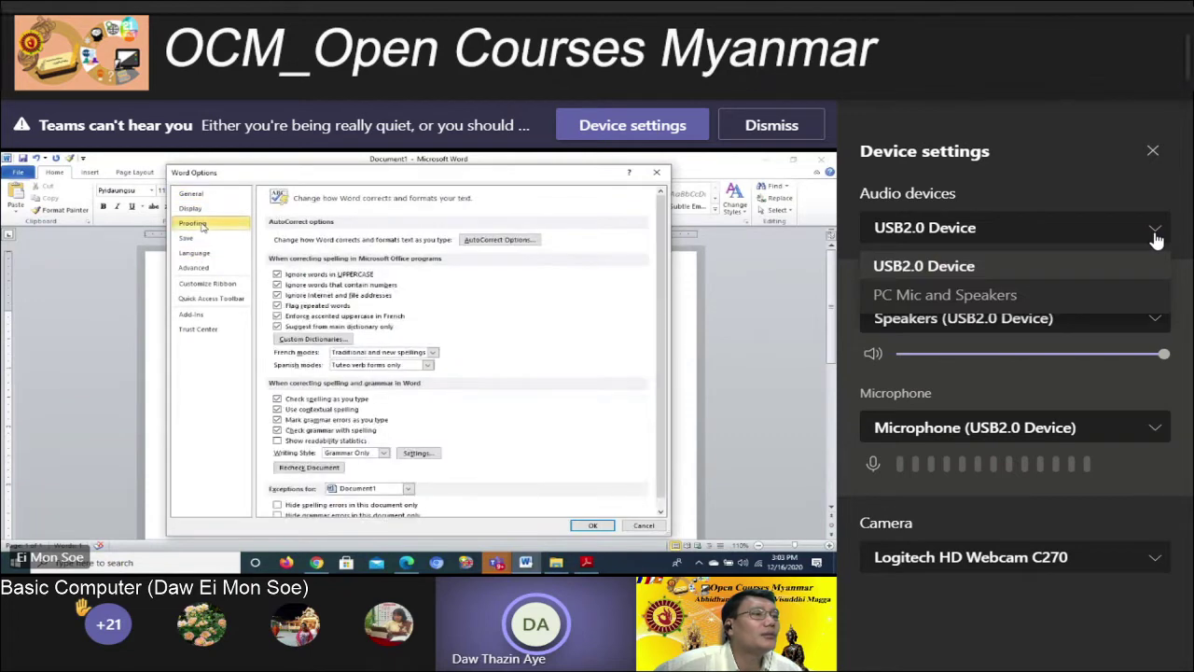
left_click(1156, 234)
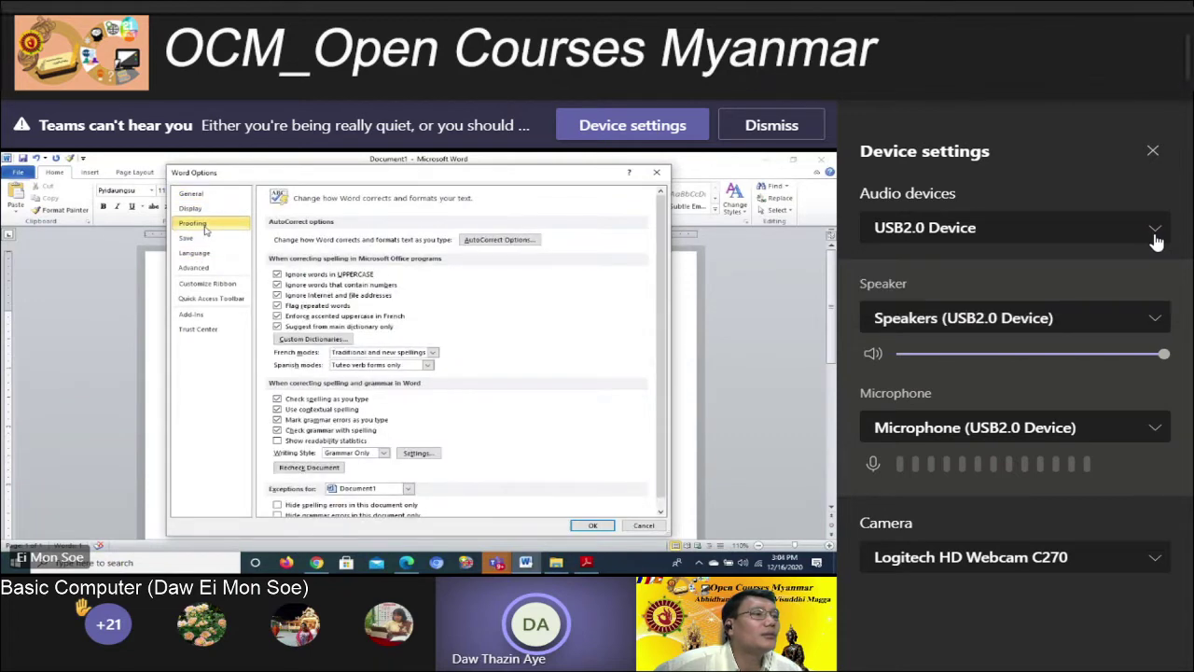
left_click(1153, 561)
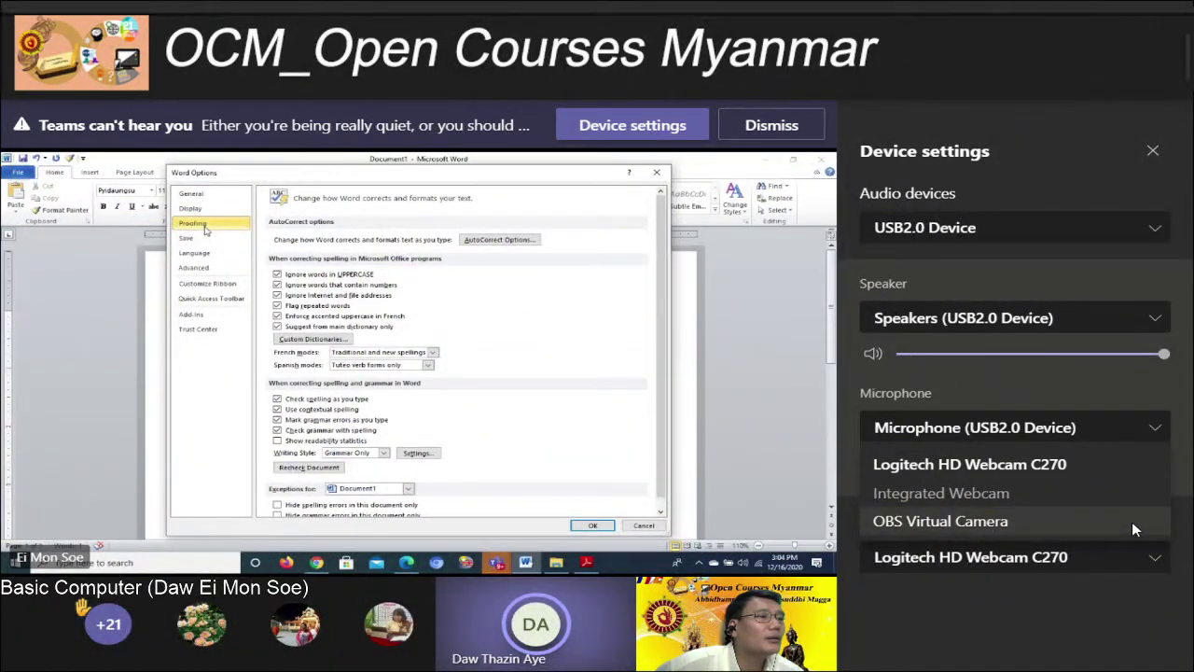
left_click(1067, 463)
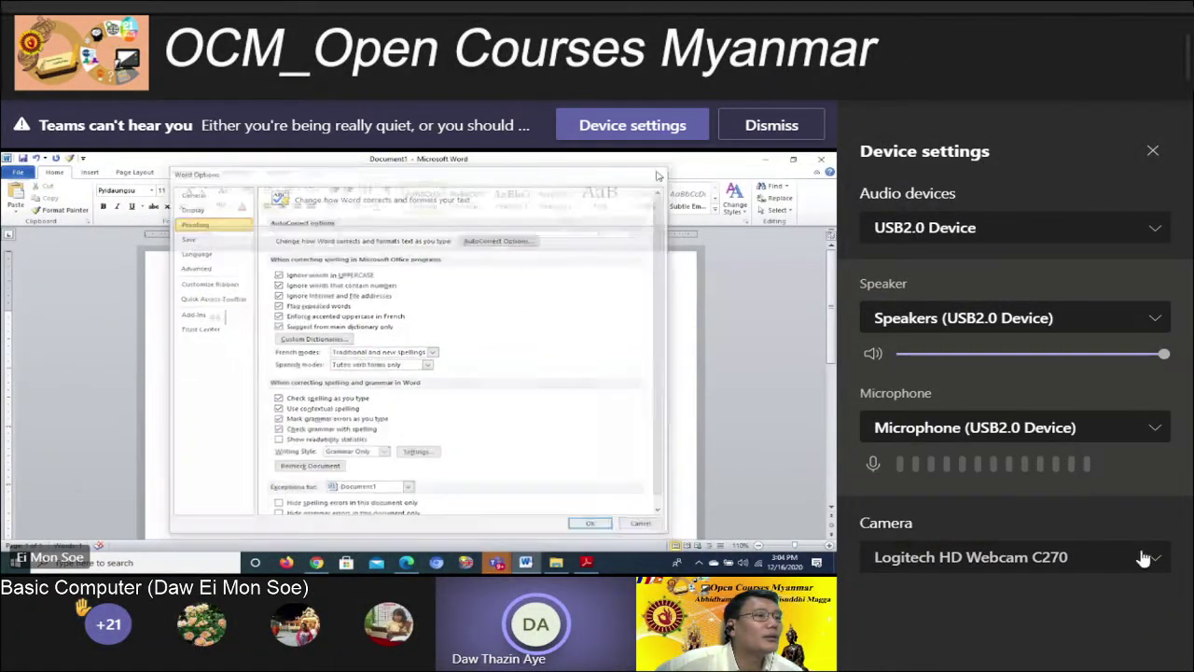
left_click(1152, 429)
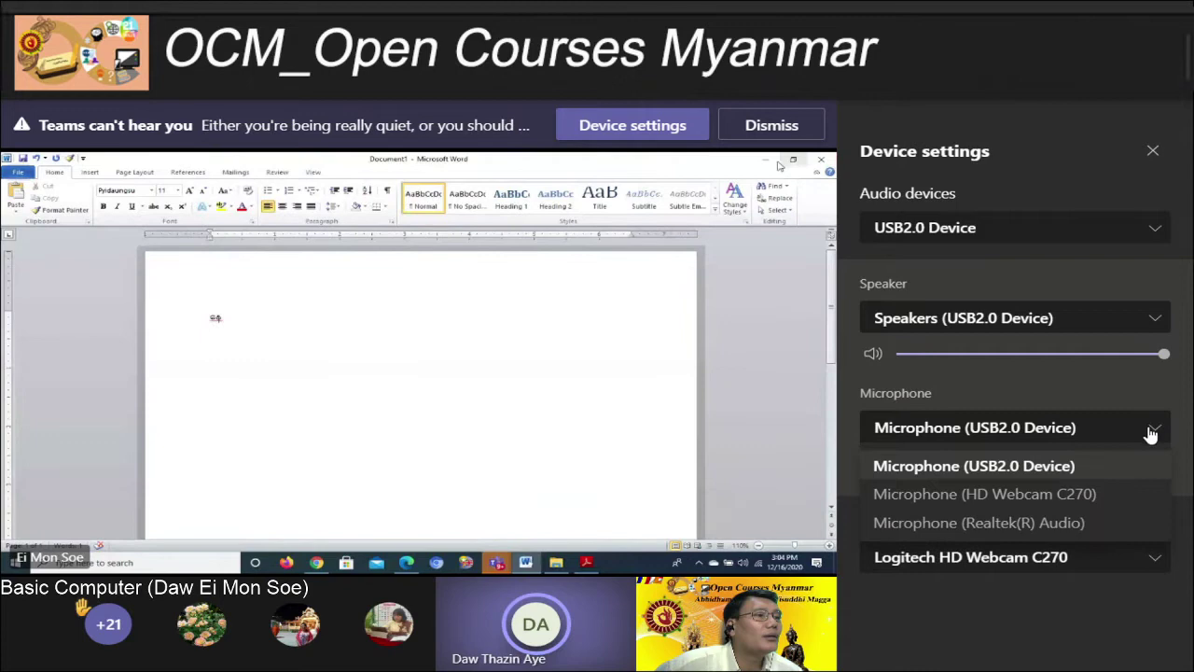
Set the microphone to HD Webcam C270 and mute a participant from the participants list
left_click(1064, 495)
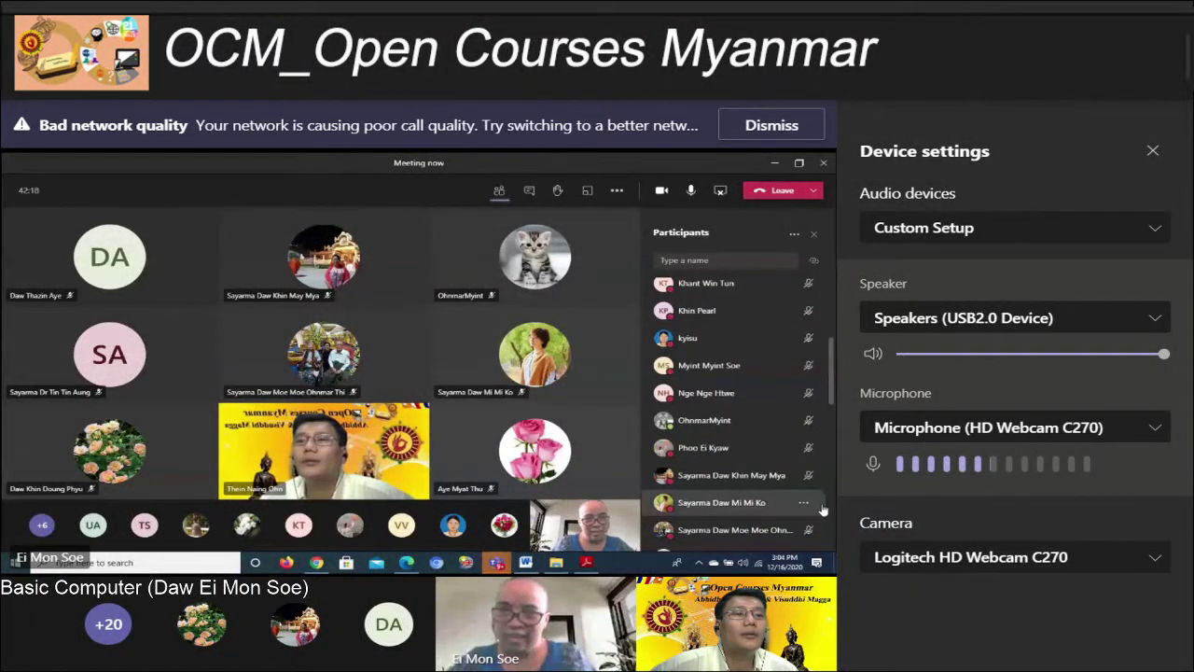
mouse_move(732, 451)
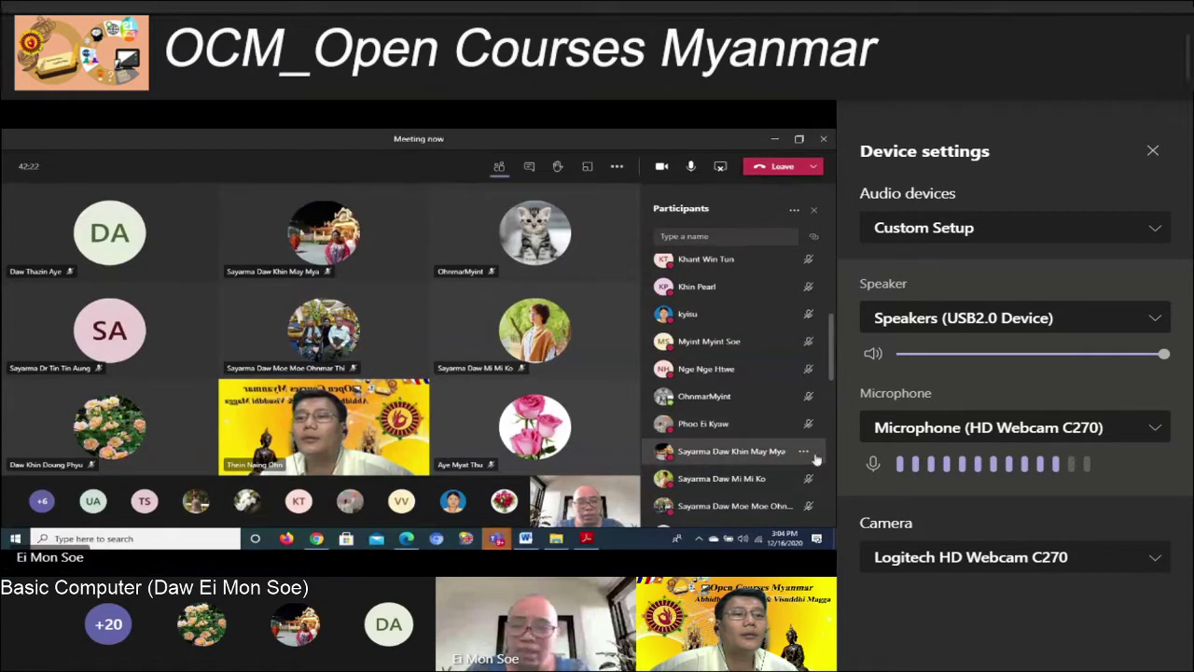
scroll(791, 424, "down", 5)
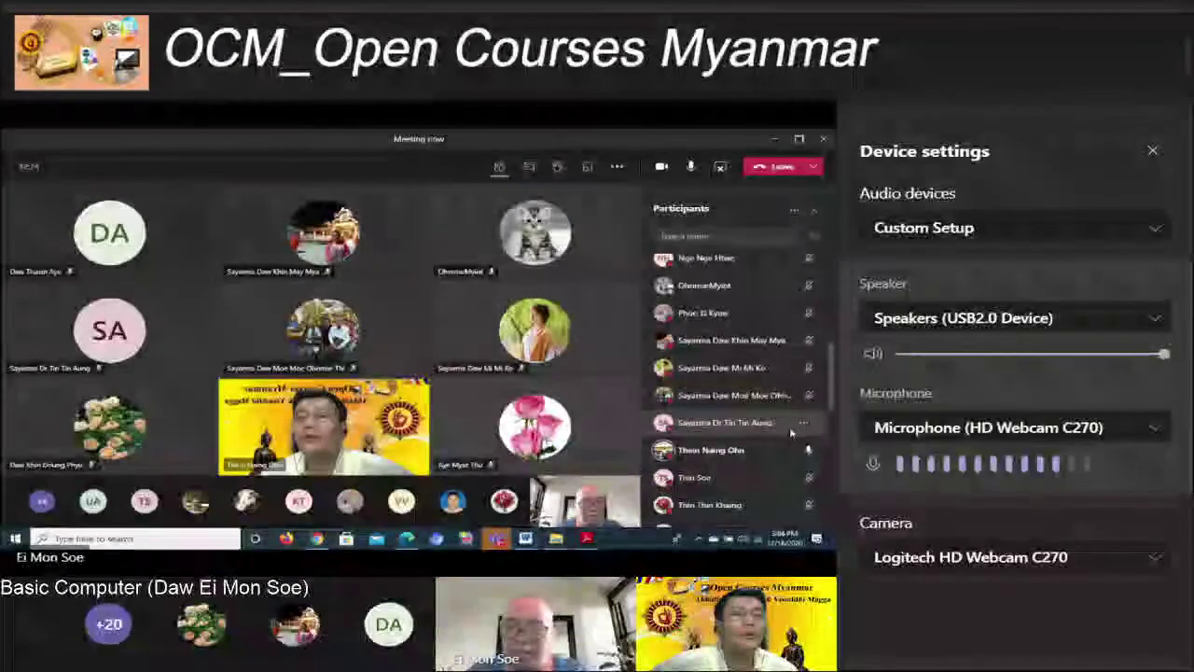
scroll(792, 435, "down", 1)
left_click(808, 398)
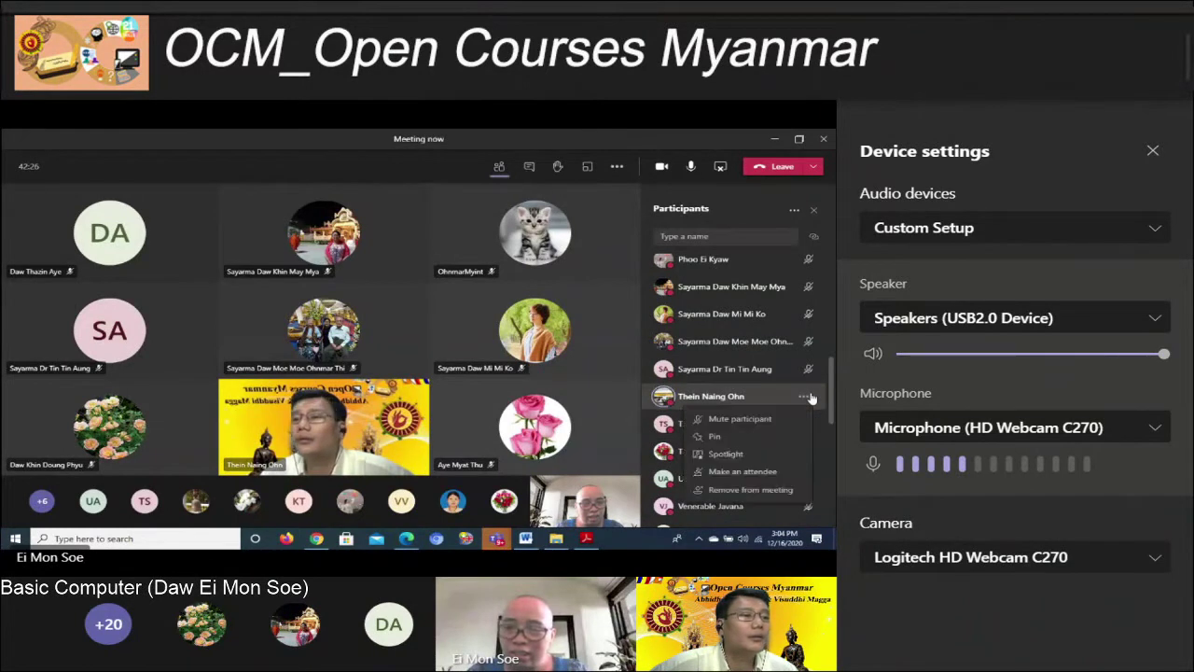
left_click(740, 419)
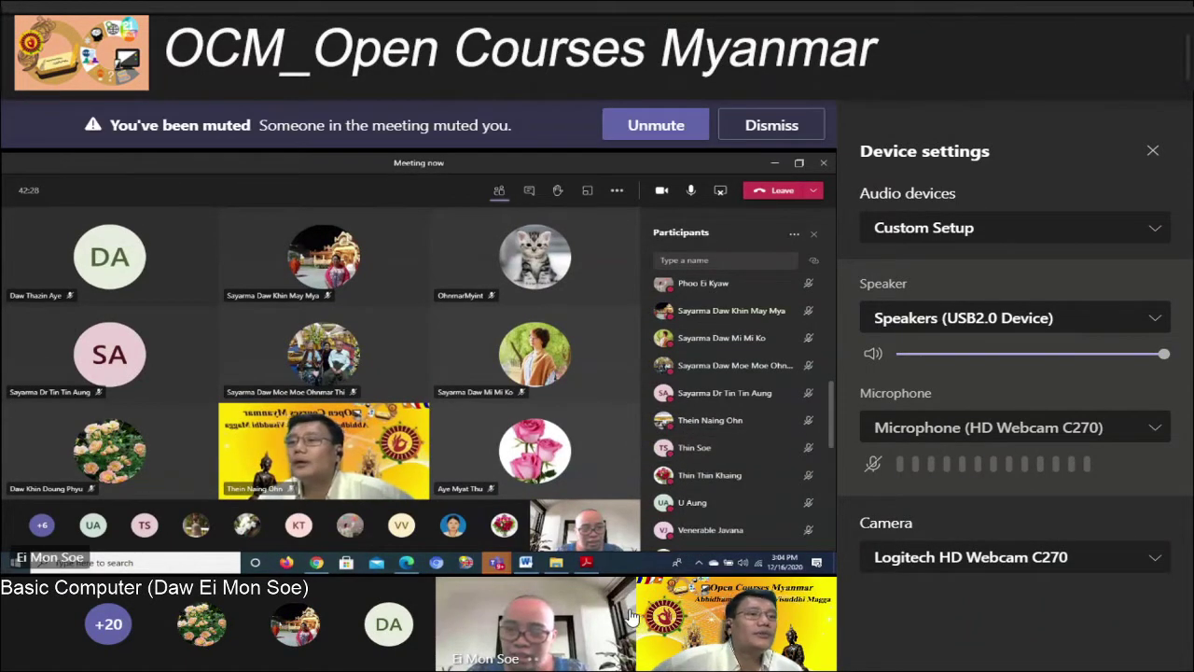
Toggle your microphone with Ctrl+Shift+M, leaving it muted, and hide the participants panel
left_click(804, 421)
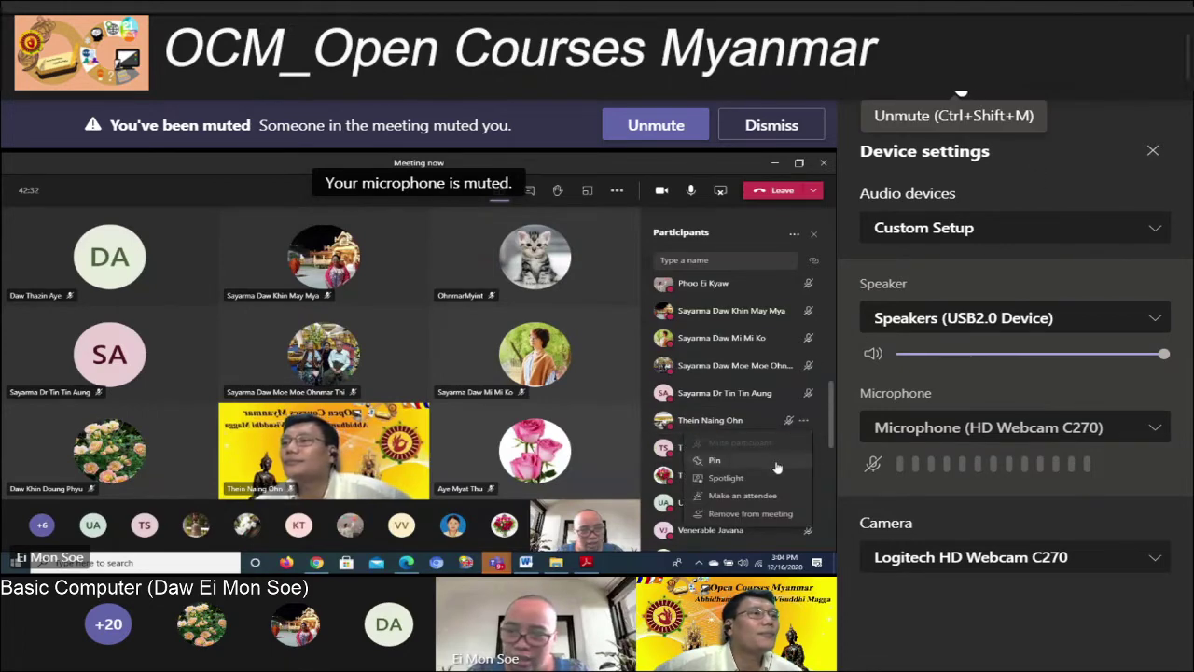
key("ctrl+shift+m")
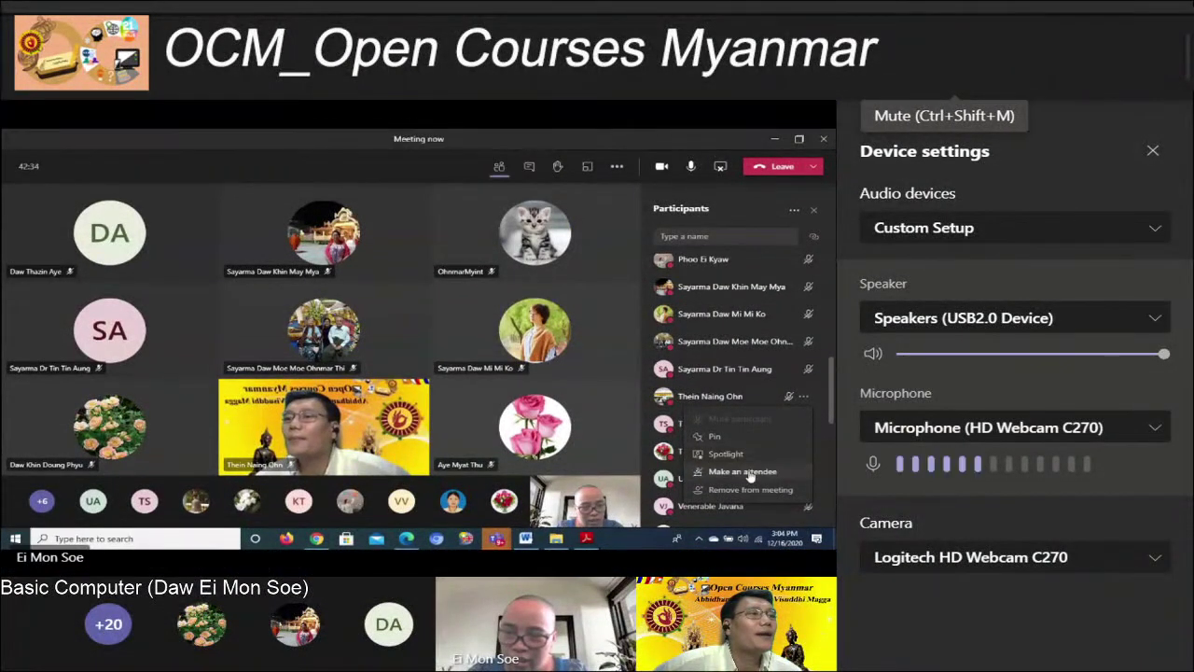
key("Escape")
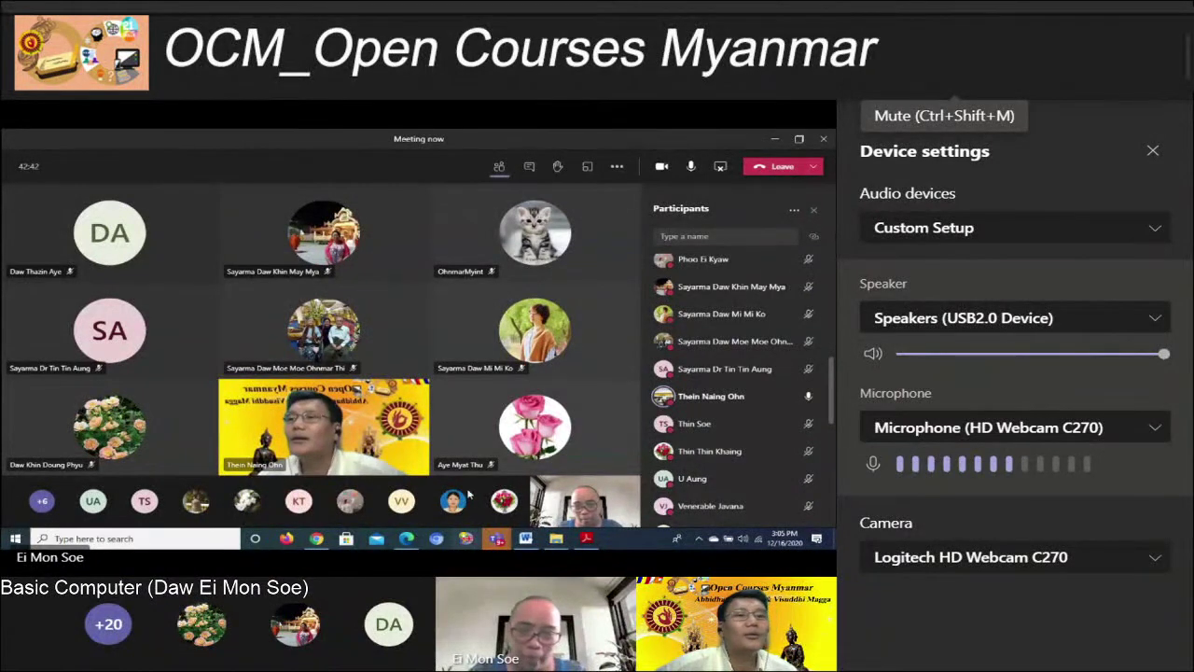
key("ctrl+shift+m")
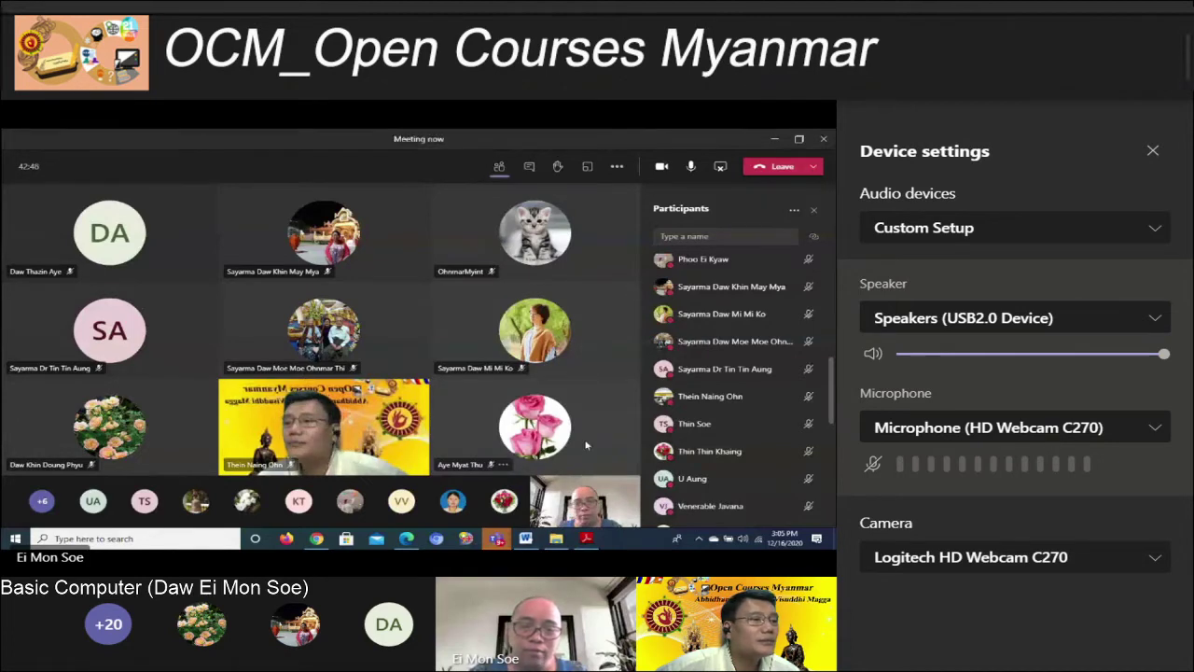
mouse_move(499, 166)
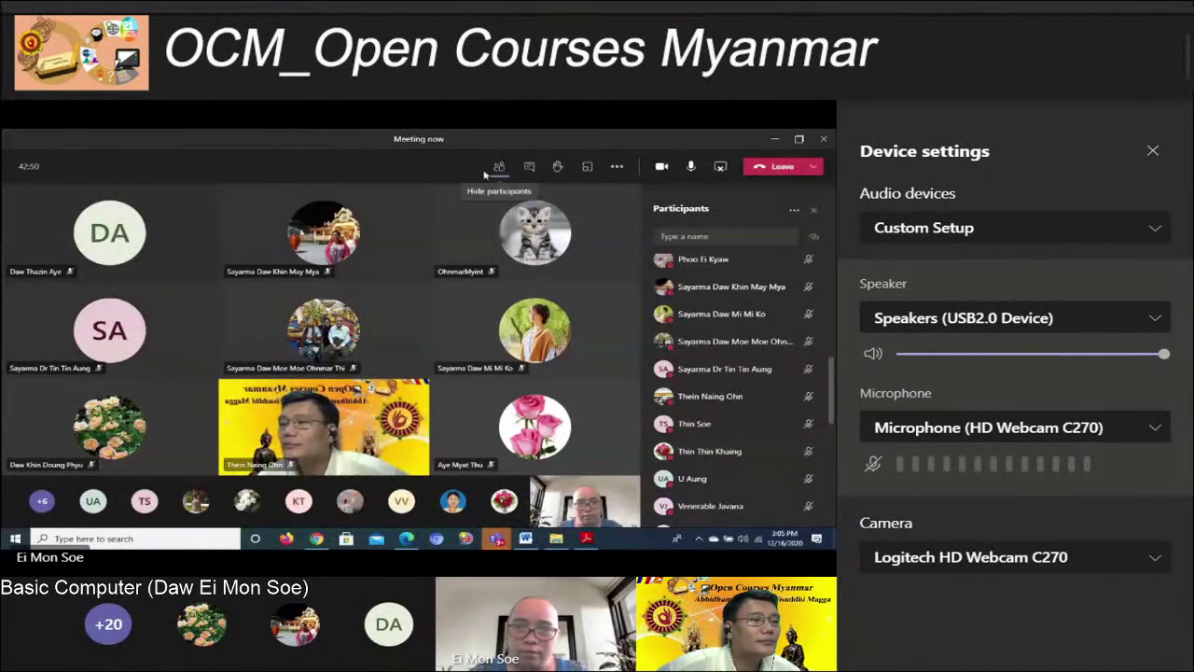
left_click(486, 201)
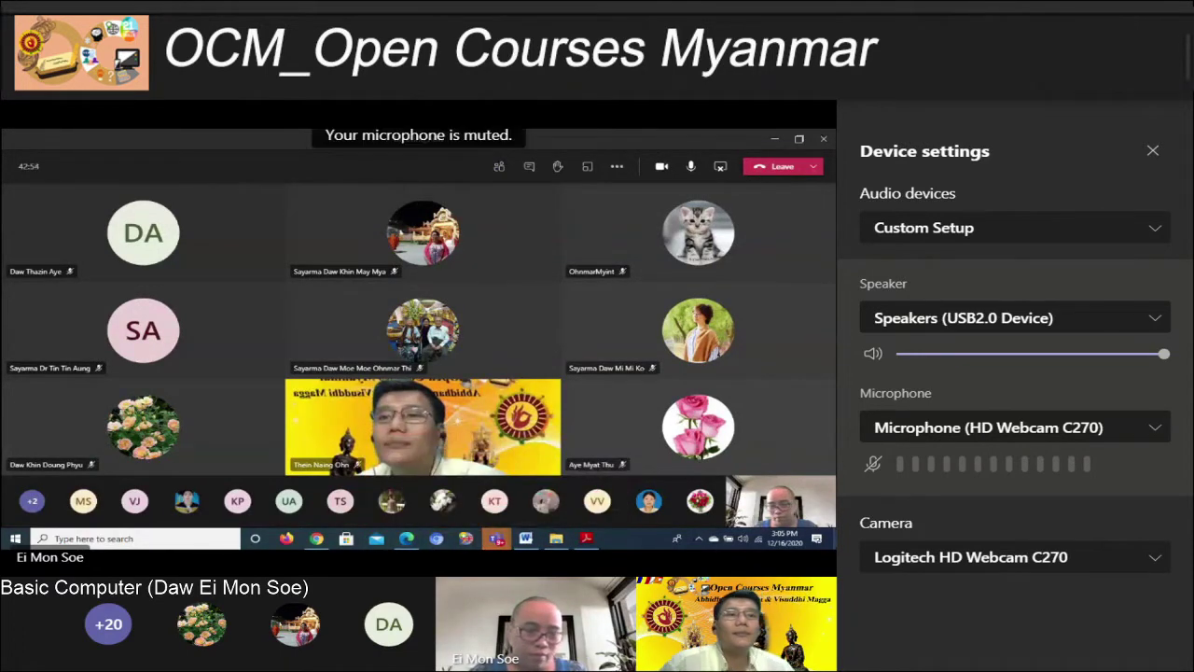
Search Windows for 'powerpoint' and launch Microsoft PowerPoint 2010
left_click(93, 538)
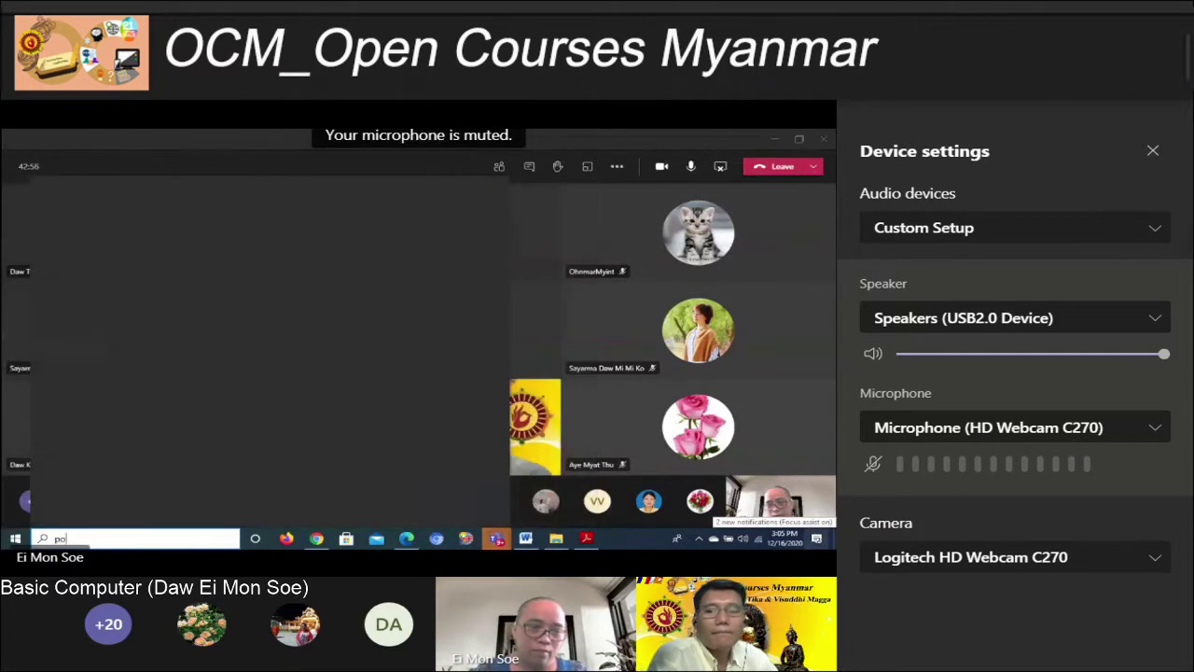
type("powerpoint")
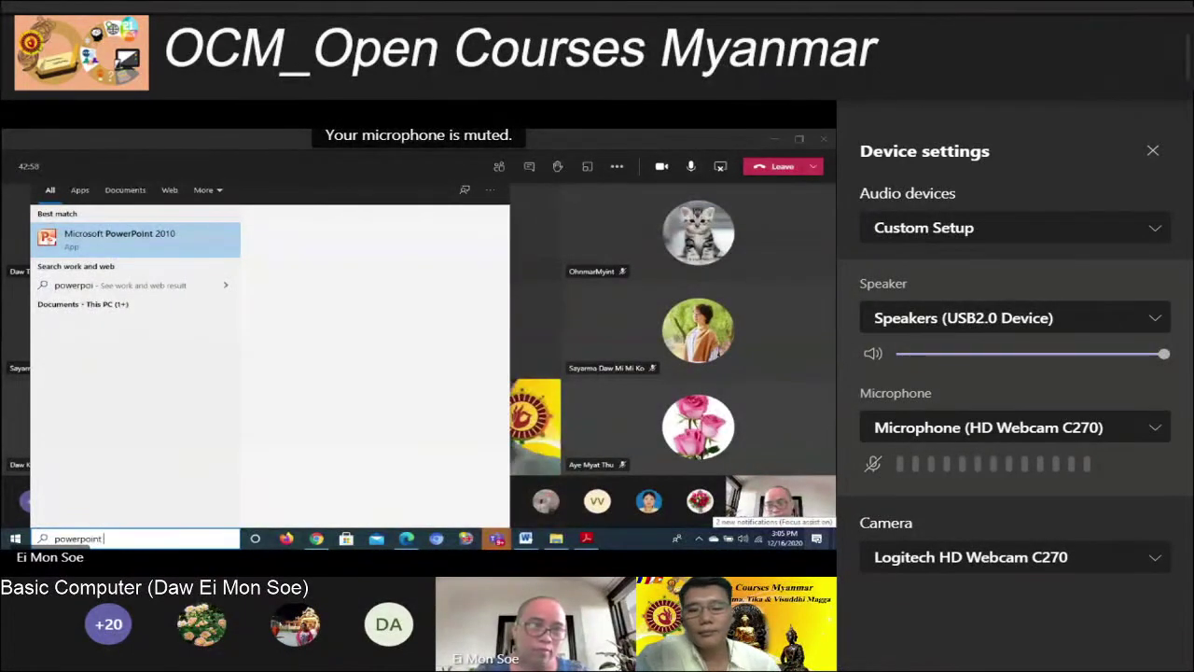
key("Return")
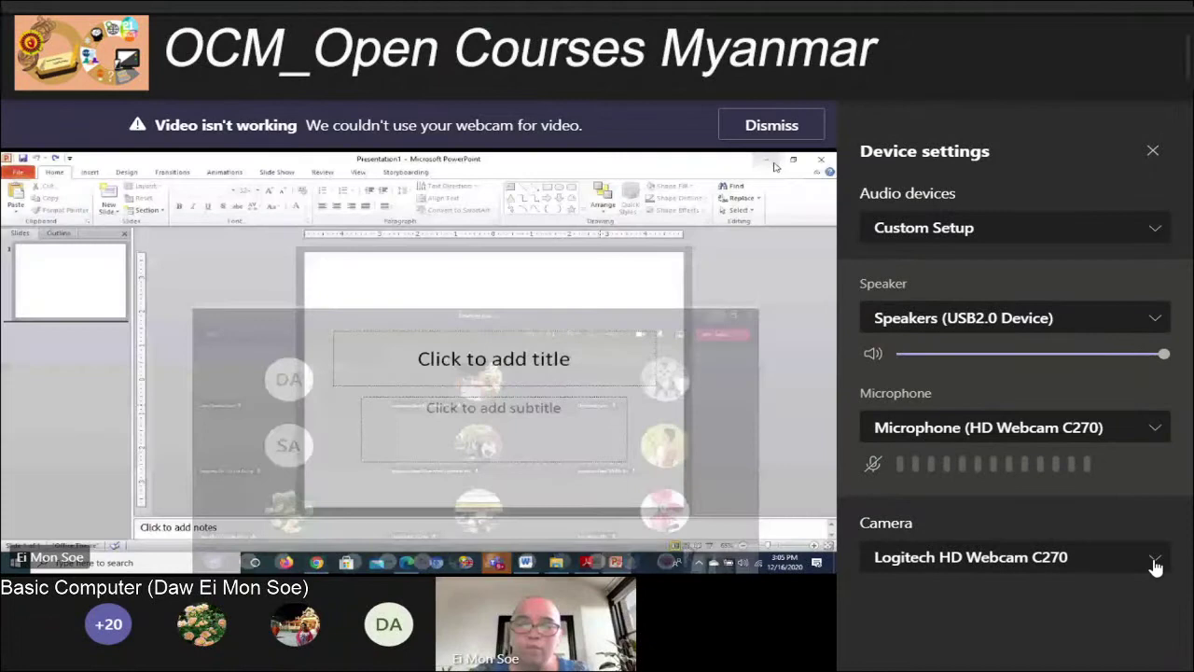
Keep Logitech HD Webcam C270 as the selected camera
left_click(1155, 561)
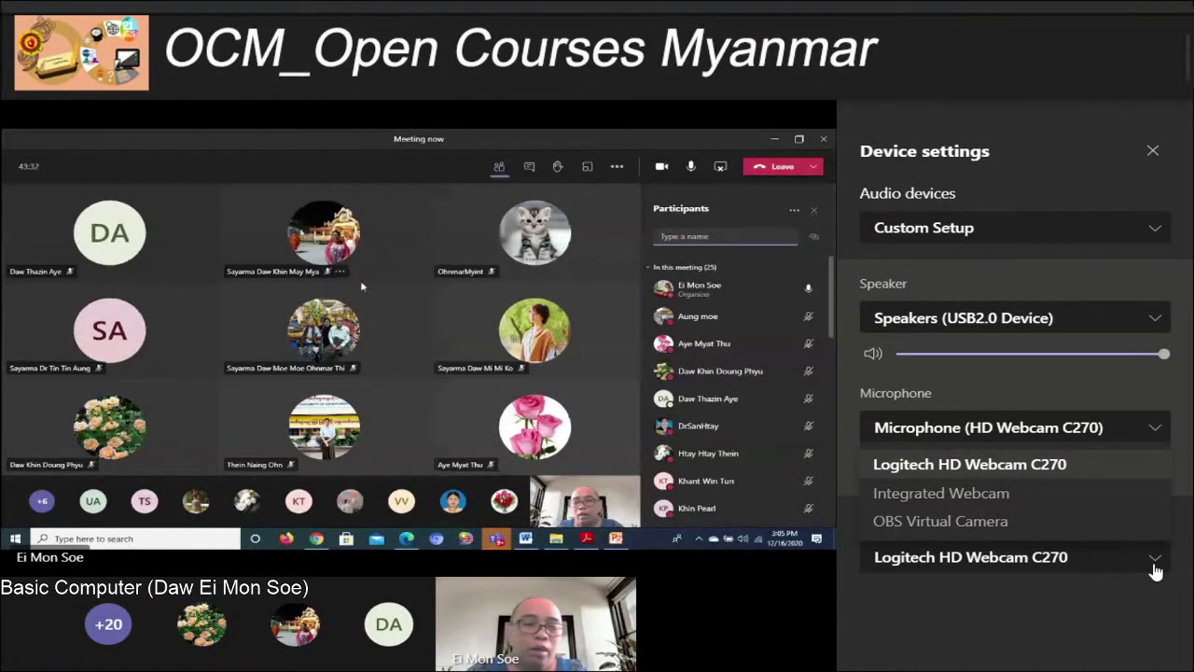
left_click(1154, 562)
left_click(1154, 564)
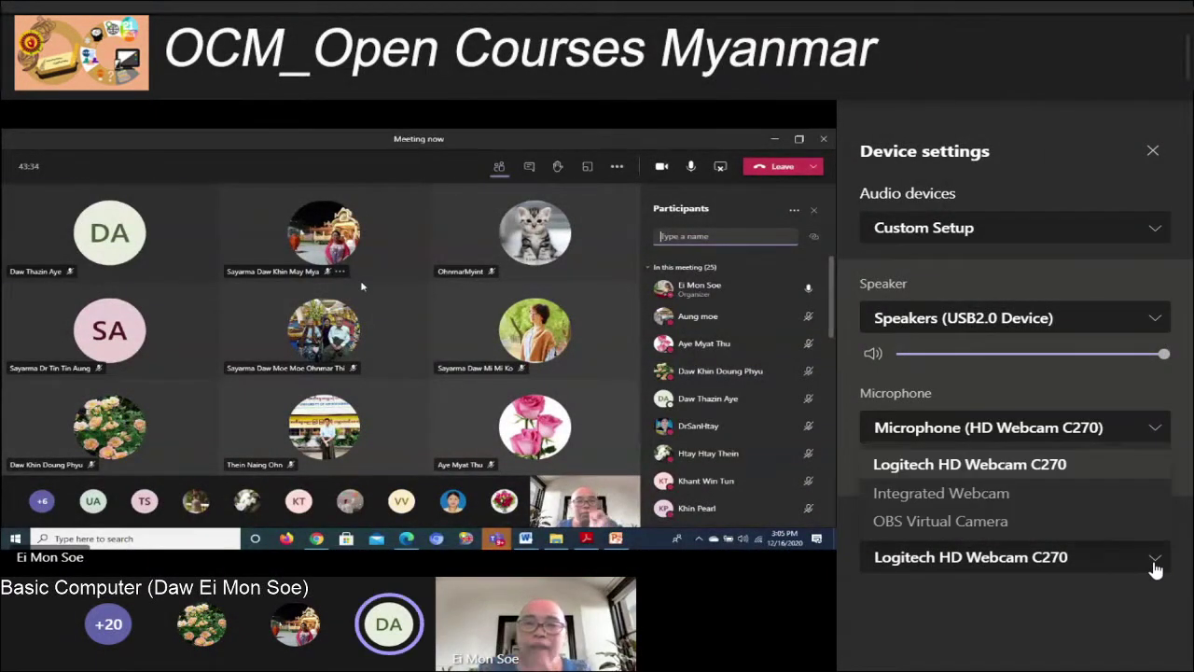
left_click(1025, 463)
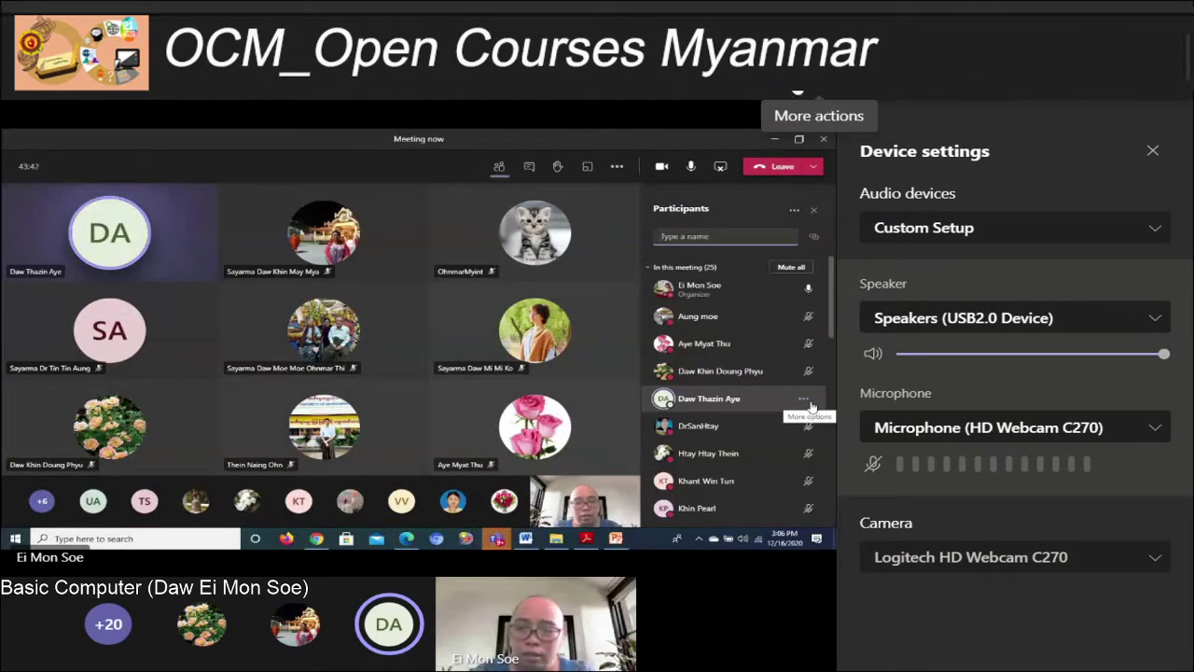
Turn the camera off, briefly minimizing the meeting to reveal PowerPoint
left_click(914, 94)
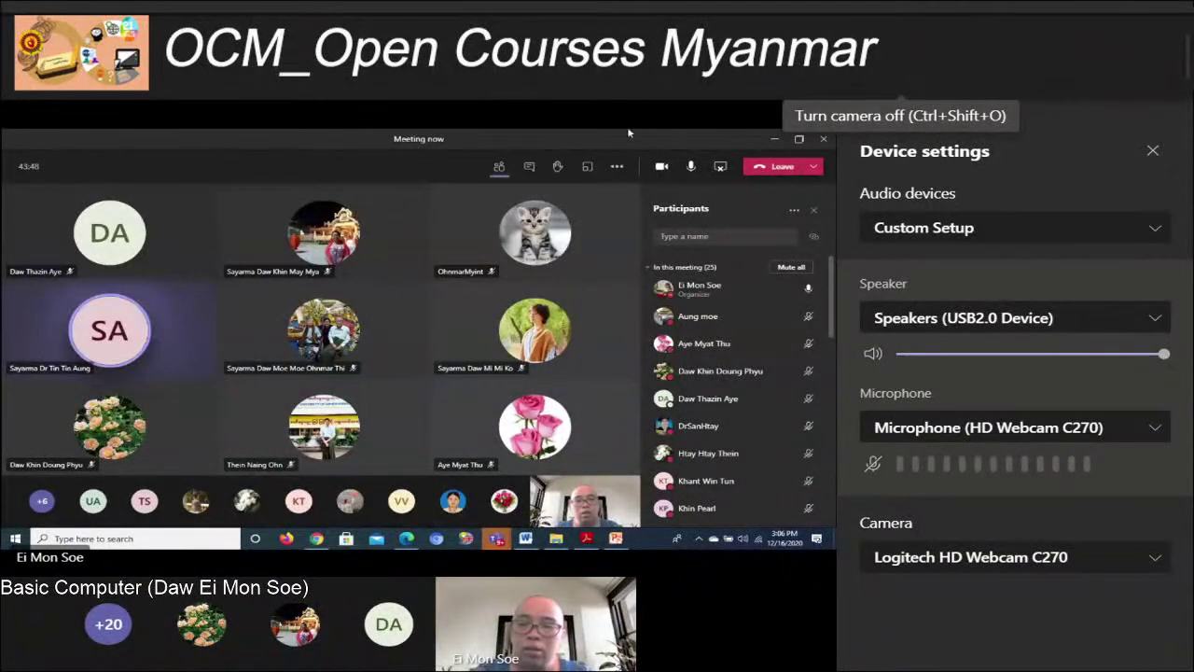
left_click(775, 138)
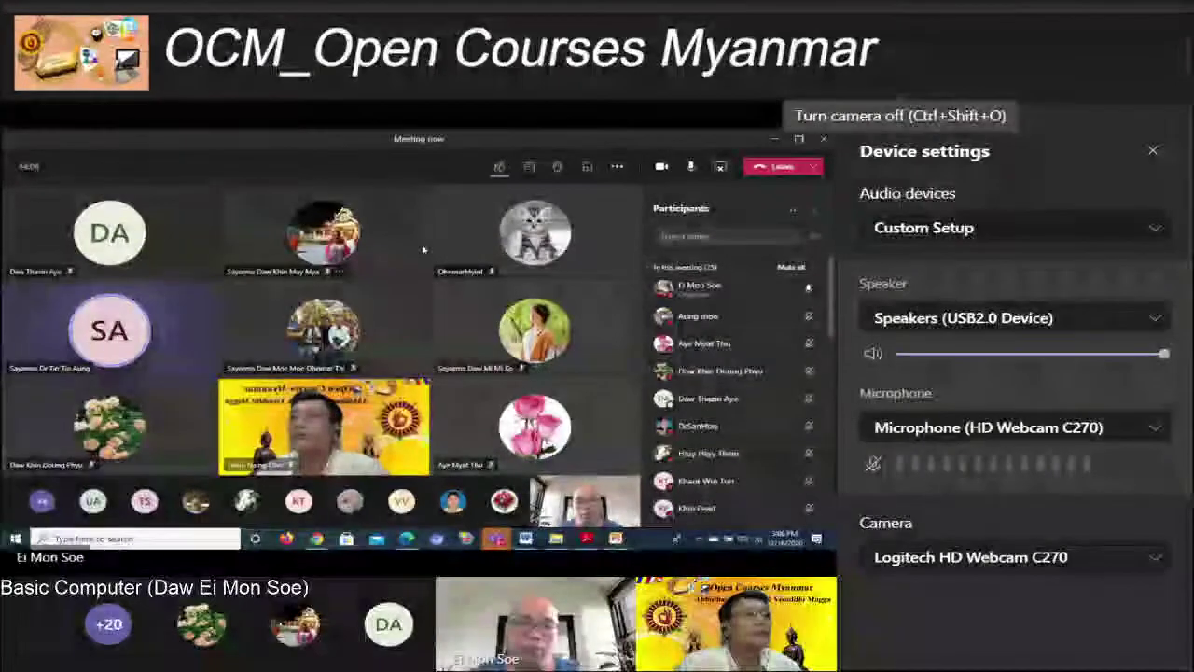
left_click(916, 99)
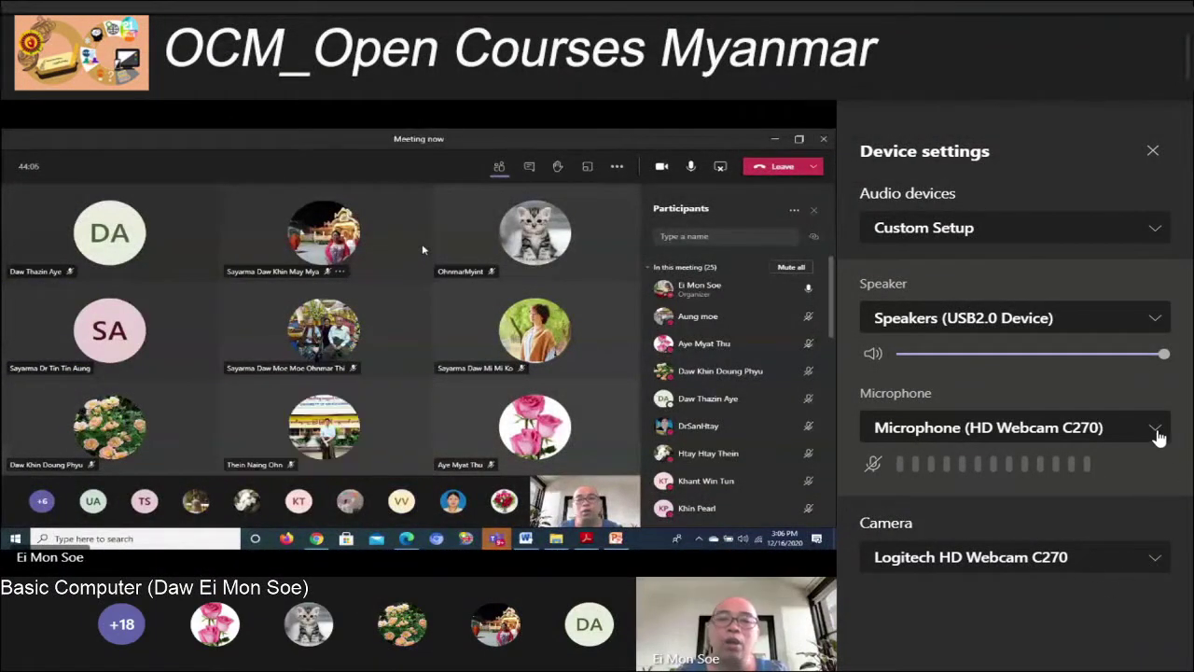
left_click(1155, 431)
Keep HD Webcam C270 as the microphone, turn the camera on, and join with Computer audio
left_click(1098, 496)
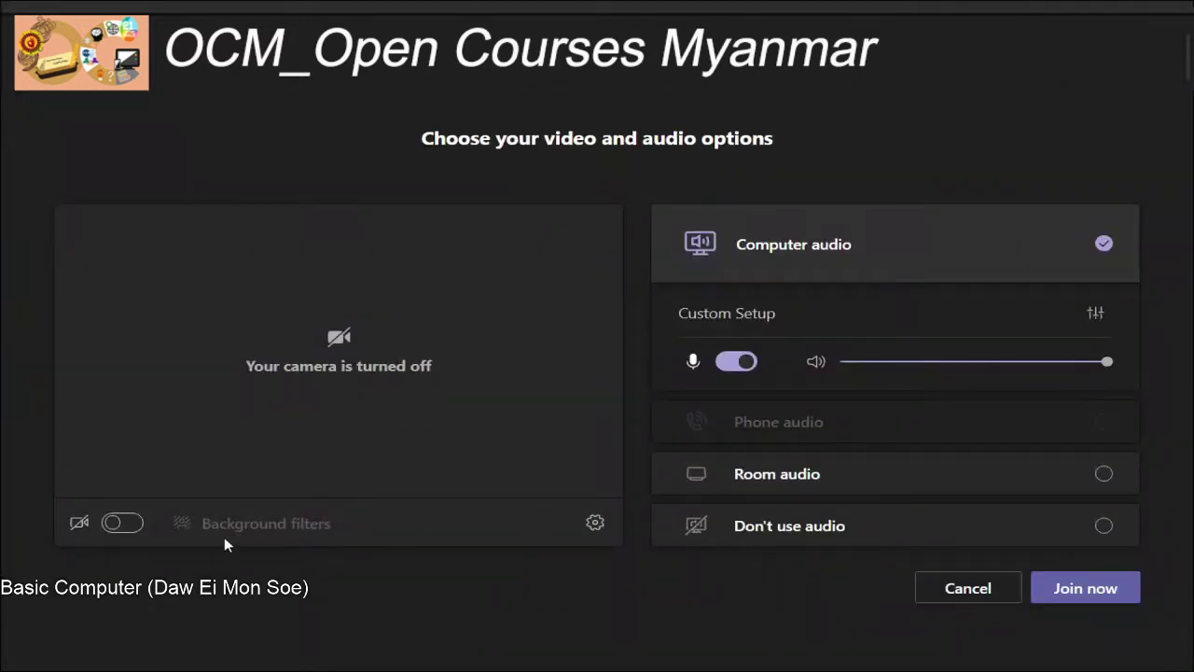
left_click(122, 523)
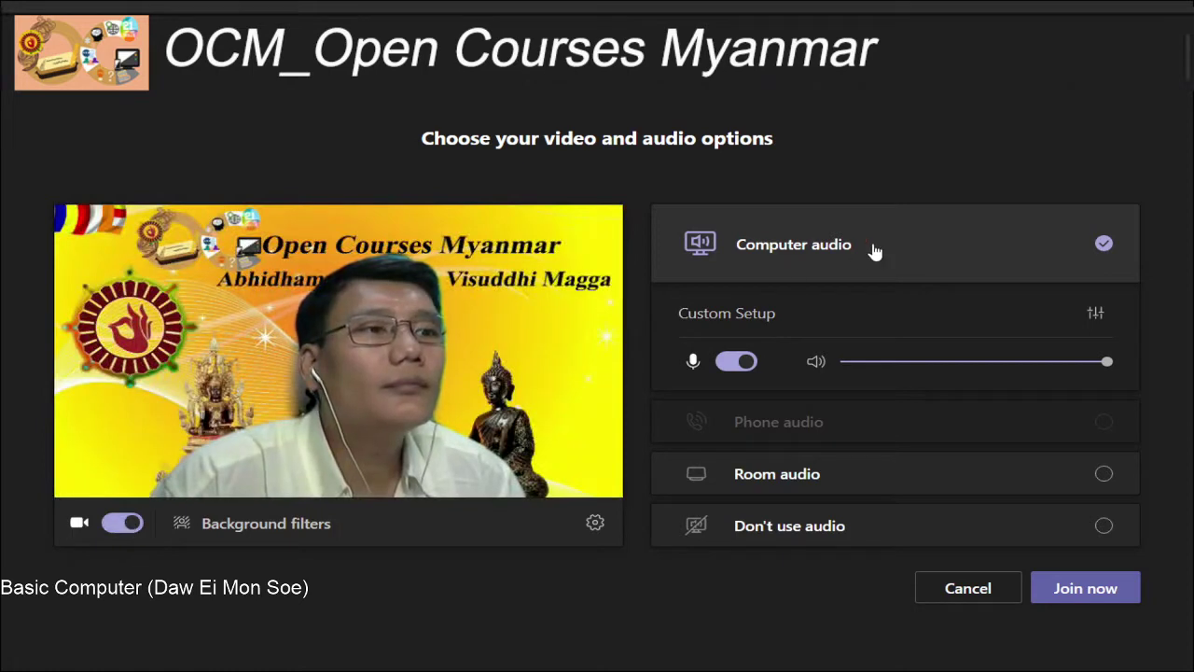
left_click(1079, 588)
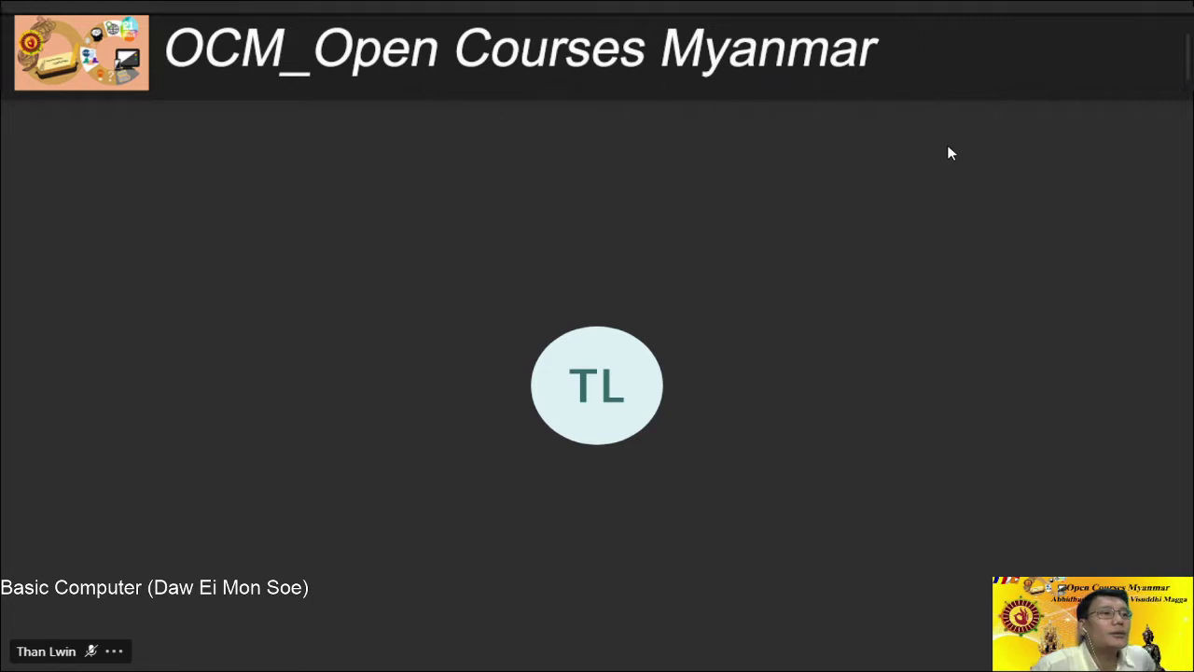
Leave the meeting from the More actions (…) menu
left_click(800, 96)
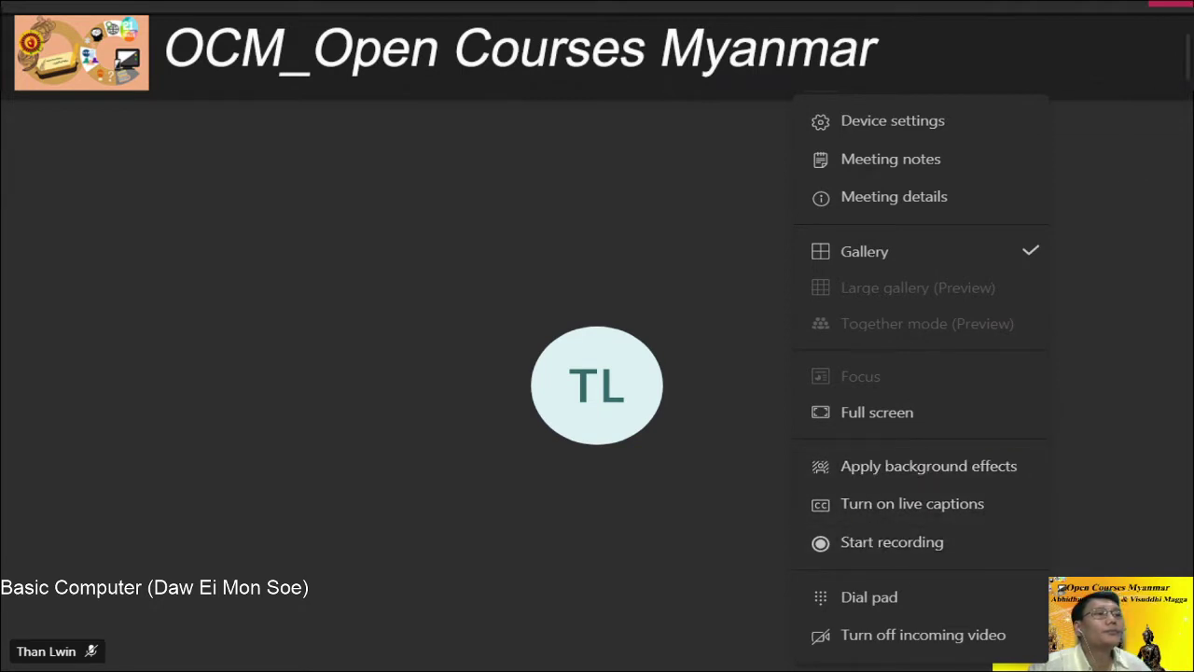
left_click(1140, 101)
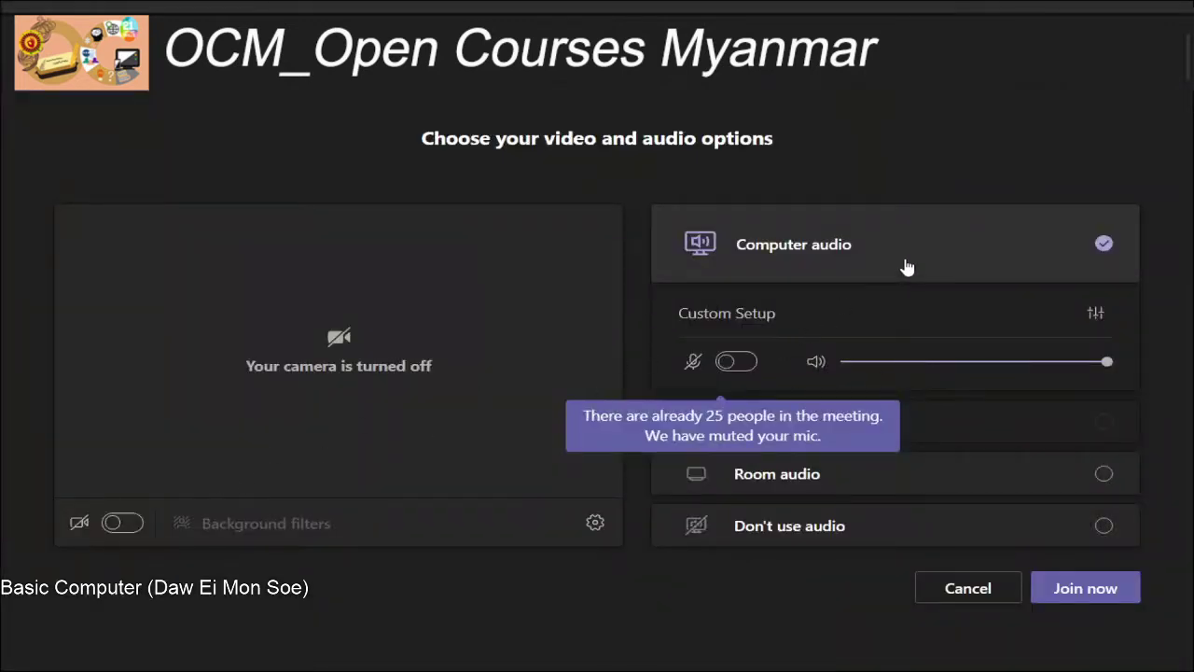
Rejoin the meeting from the video and audio options screen
left_click(1098, 597)
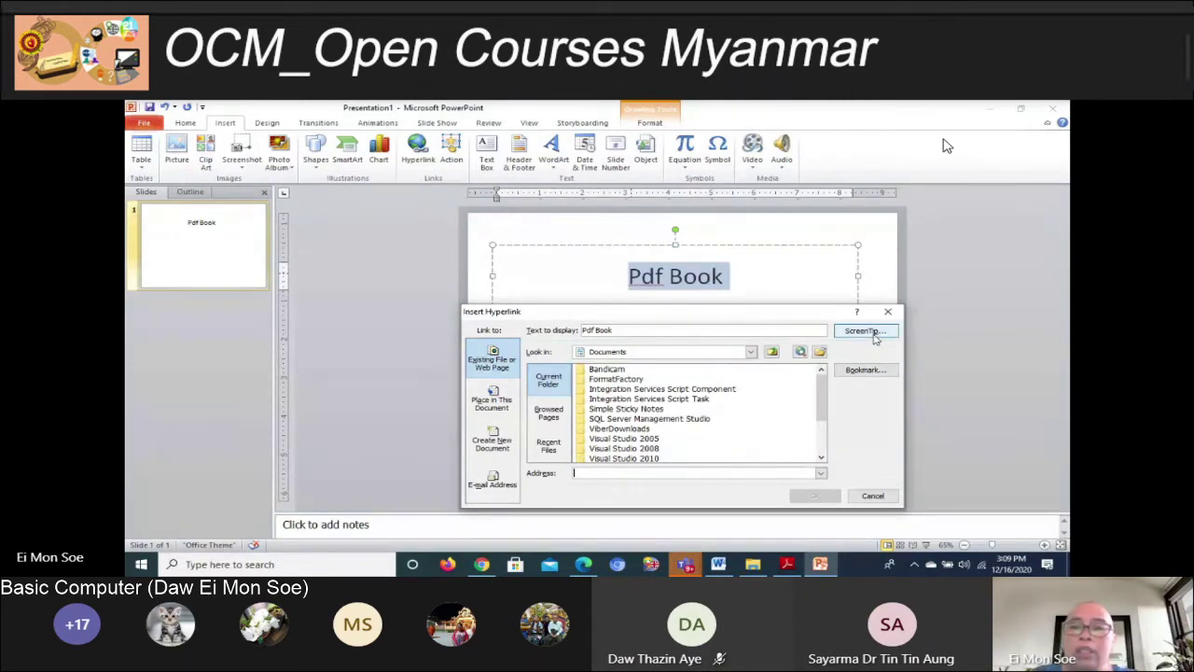
Give the Pdf Book hyperlink the ScreenTip 'Basic Computer'
left_click(872, 334)
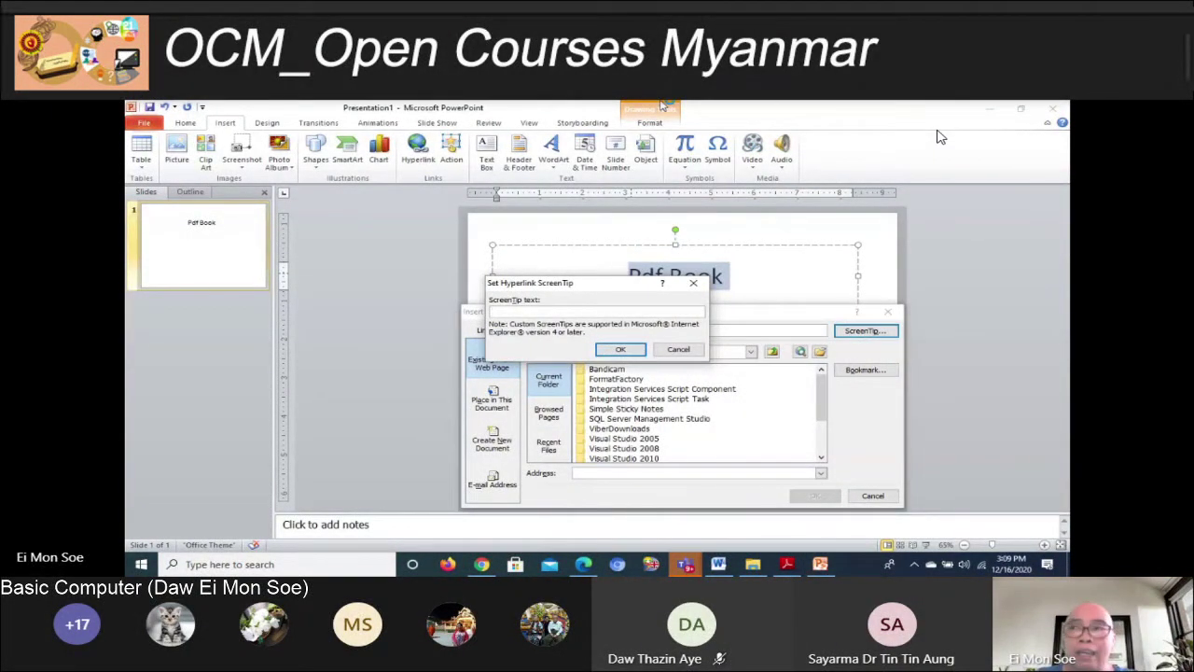
type("Basi")
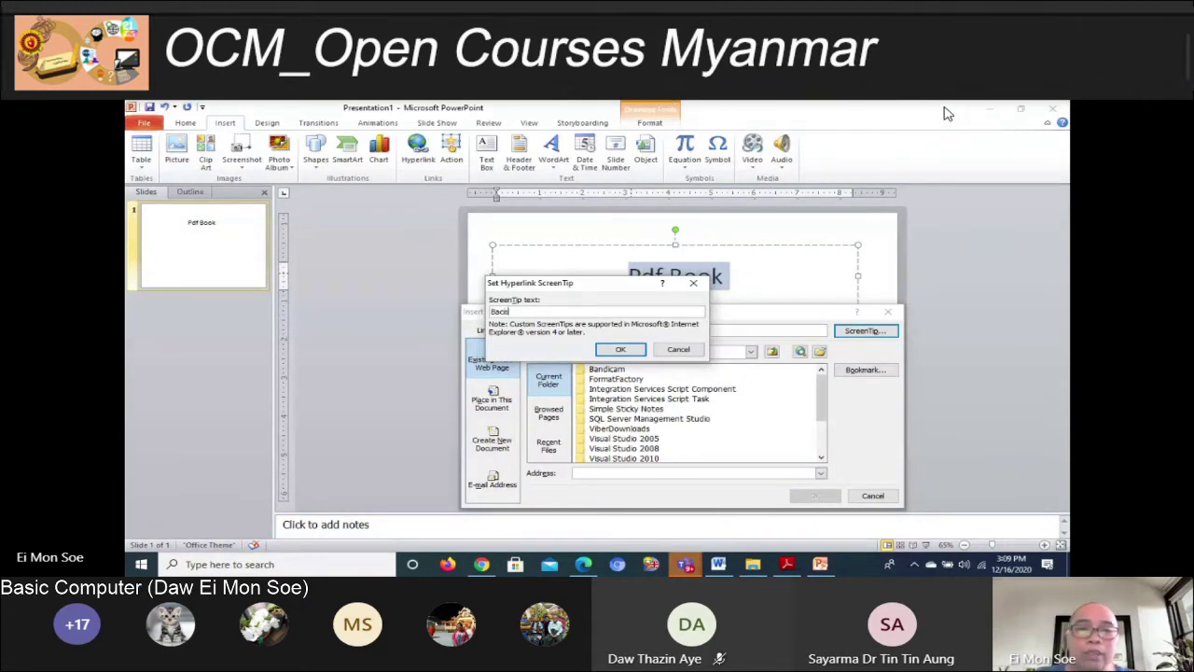
type("c")
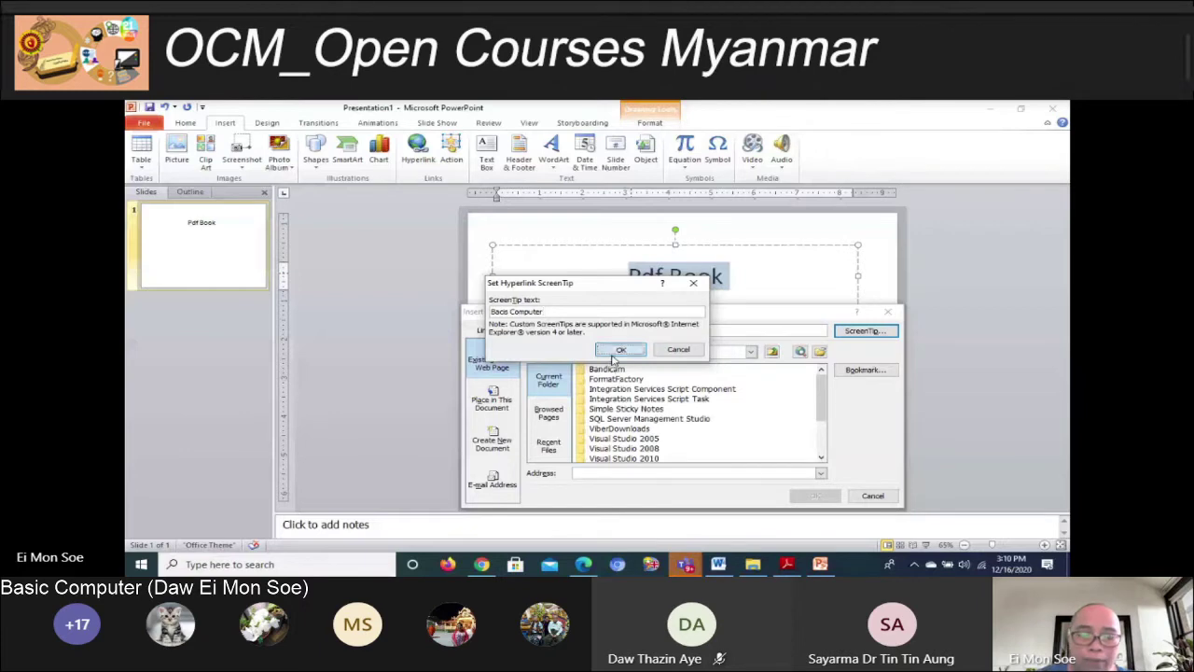
left_click(619, 350)
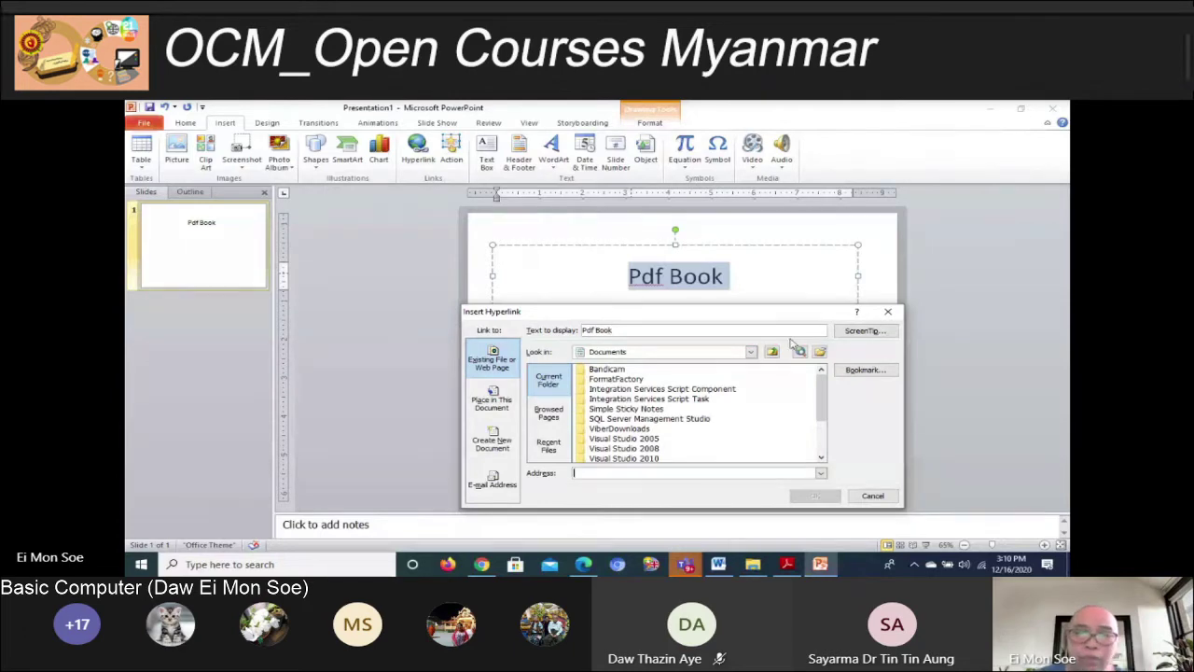
scroll(781, 374, "down", 1)
left_click_drag(751, 318, 744, 272)
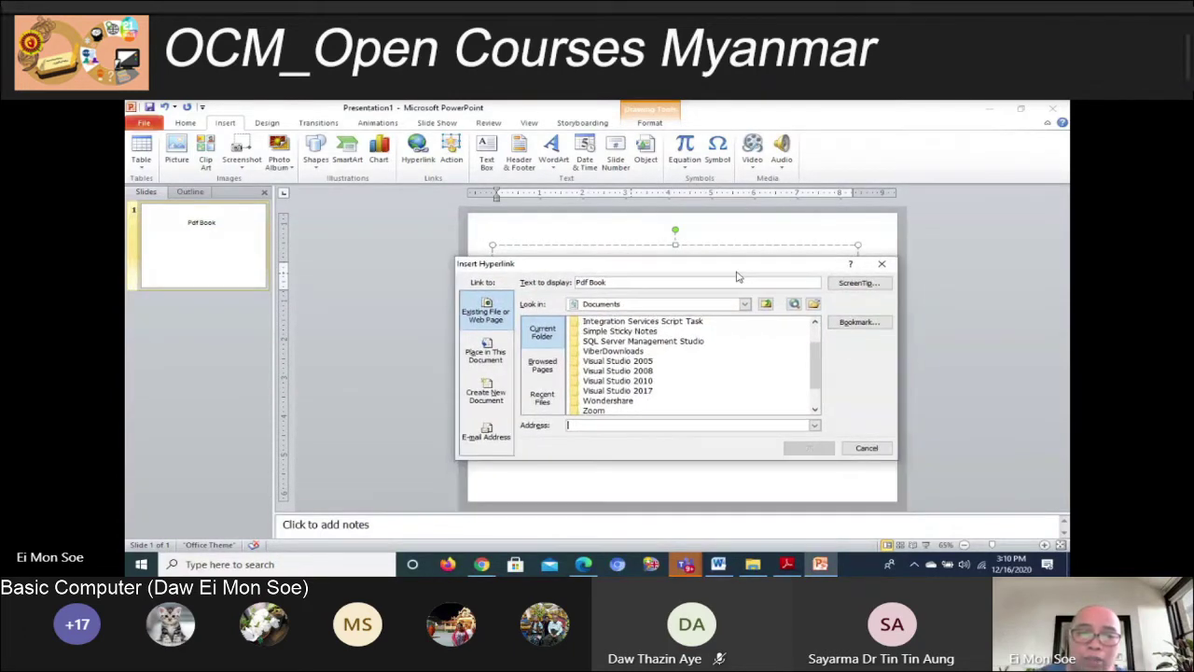
scroll(691, 368, "up", 1)
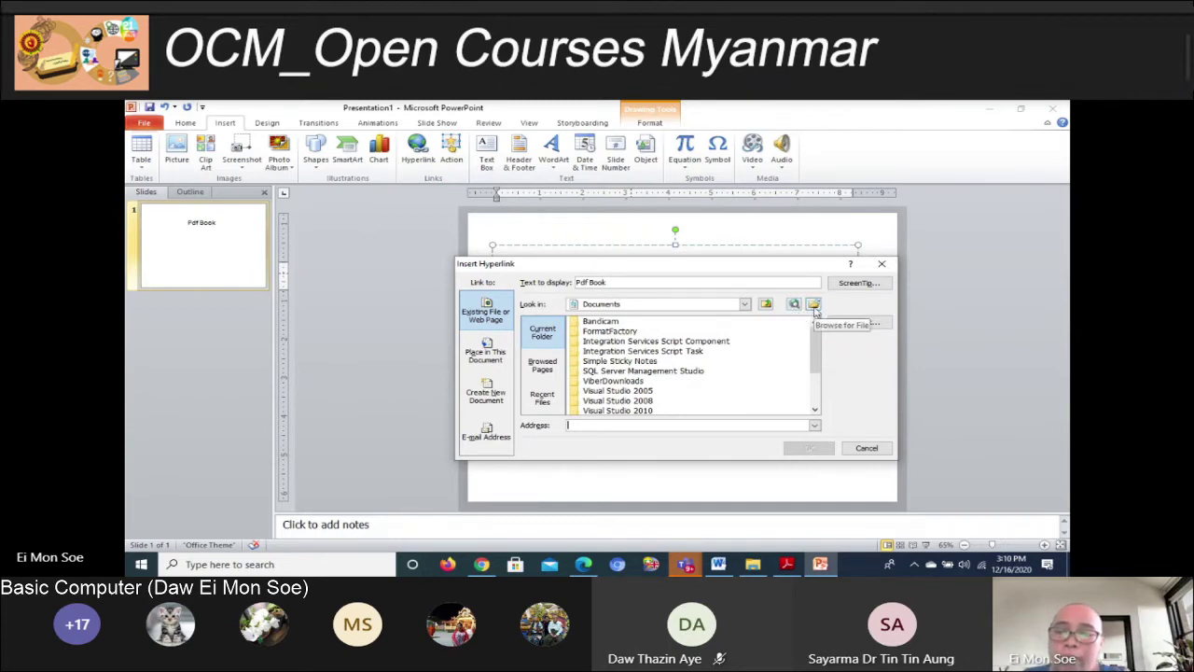
left_click(814, 306)
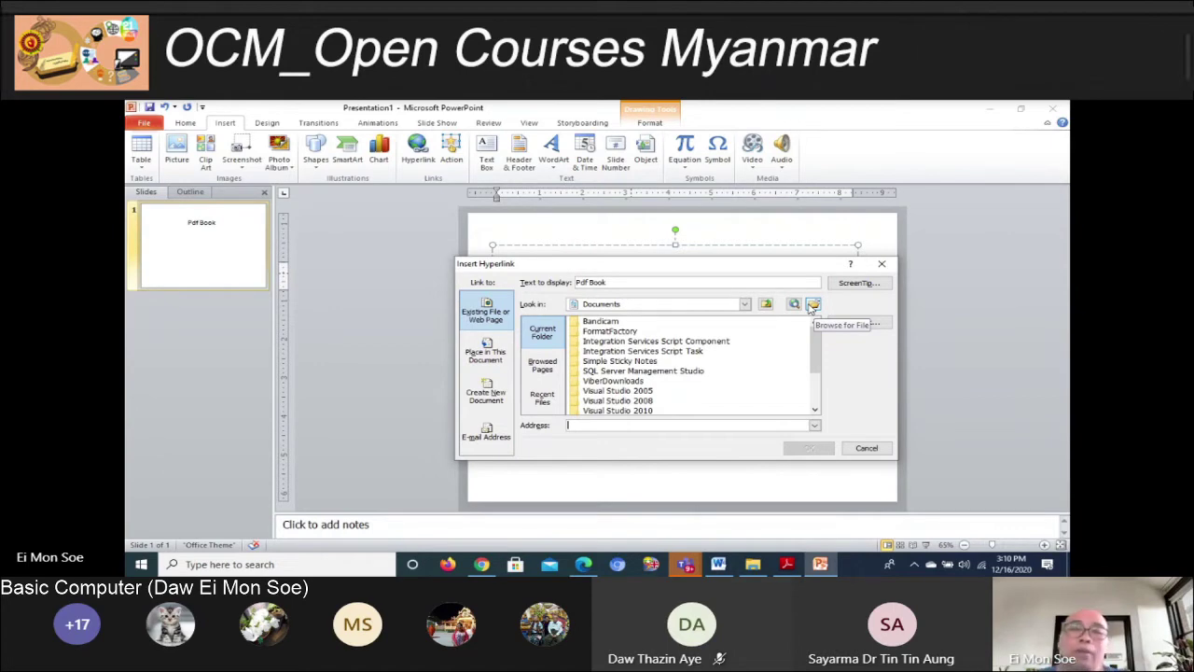
left_click_drag(613, 262, 674, 305)
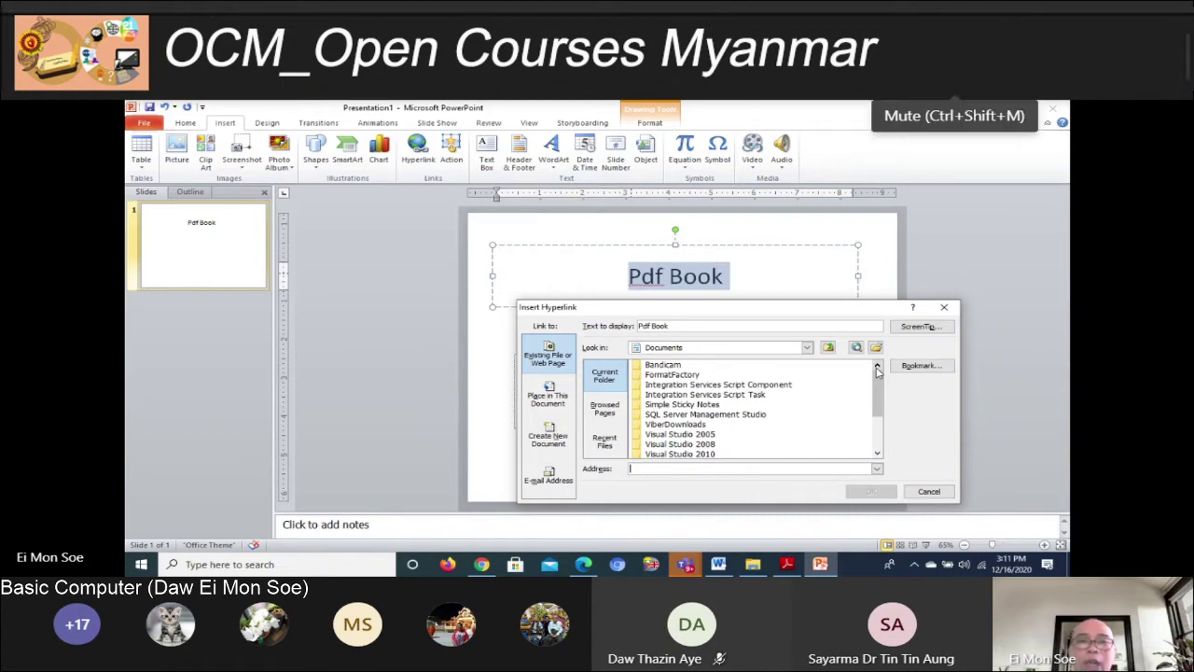
key("ctrl+shift+m")
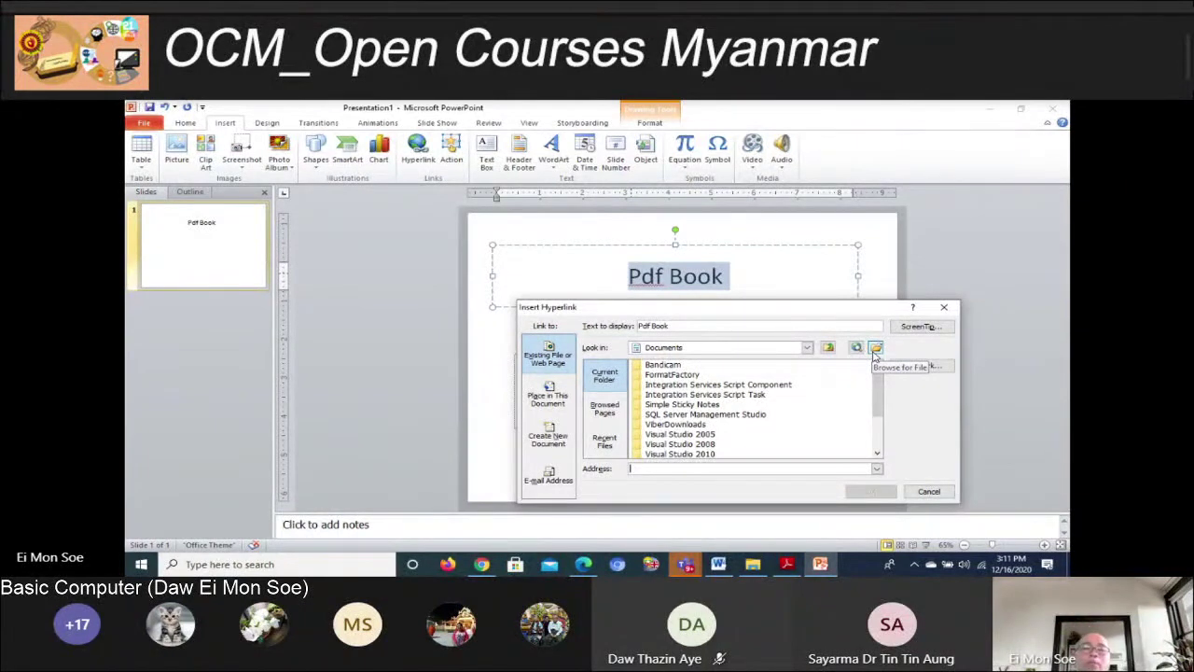
Link to D:\Basic Computer\pdf\0406-basic-computer-course-book.pdf, listing All Files to find it
left_click(876, 349)
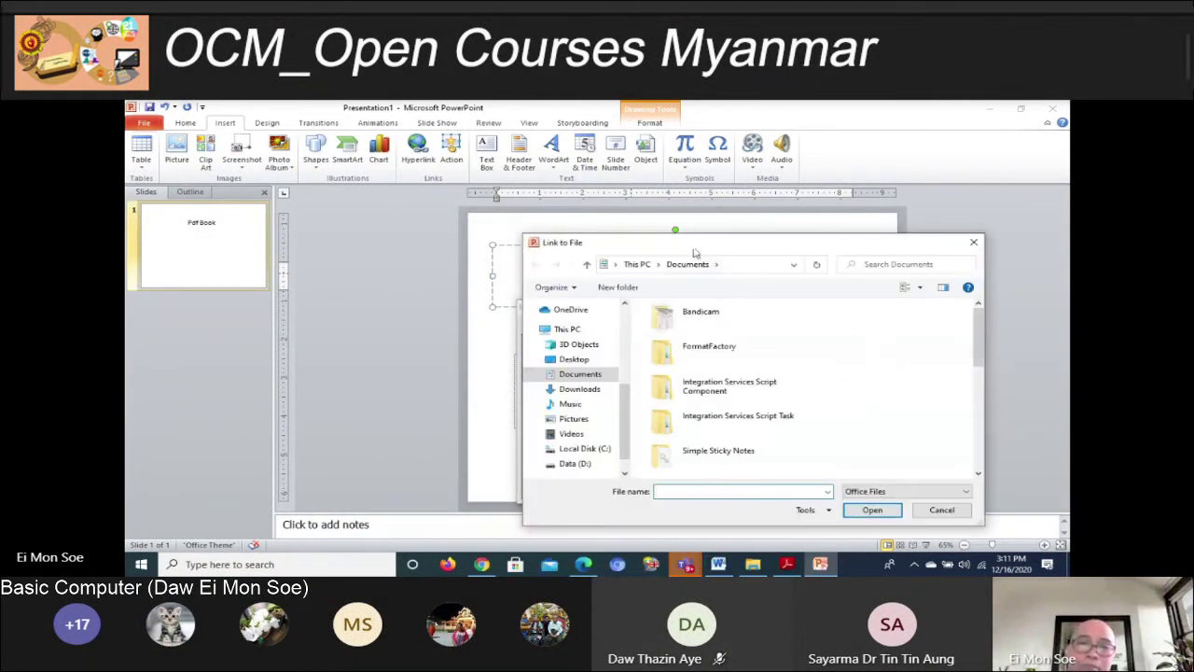
mouse_move(689, 249)
left_mouse_down()
mouse_move(490, 227)
mouse_move(502, 220)
left_mouse_up()
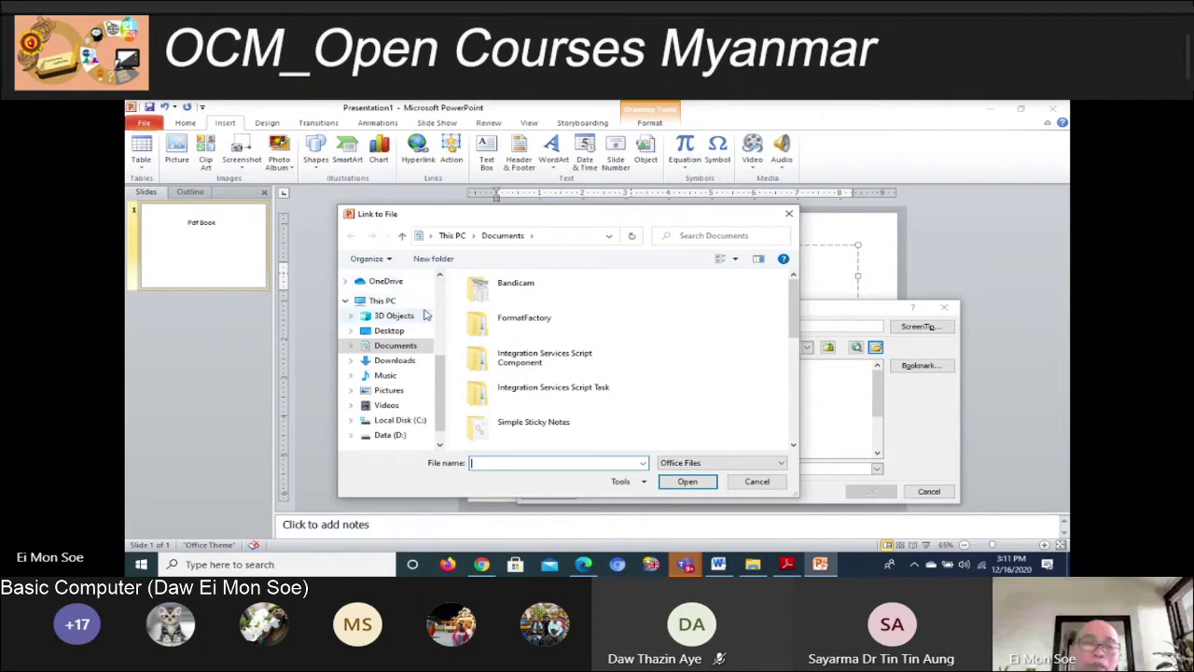
mouse_move(390, 330)
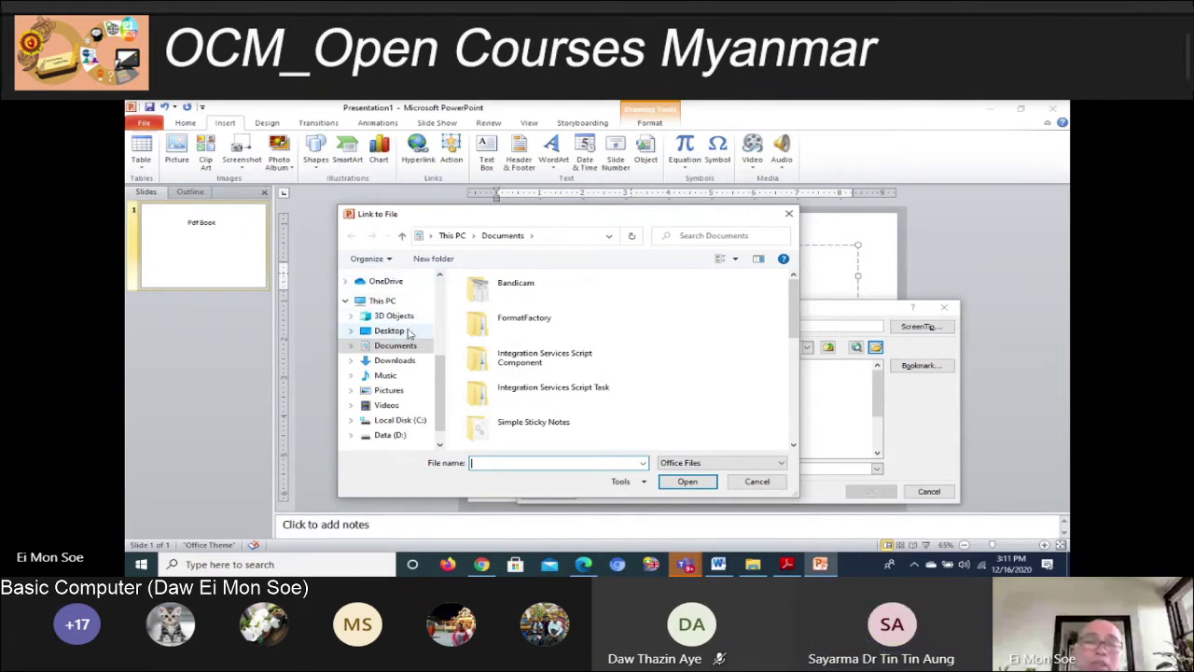
left_click(390, 436)
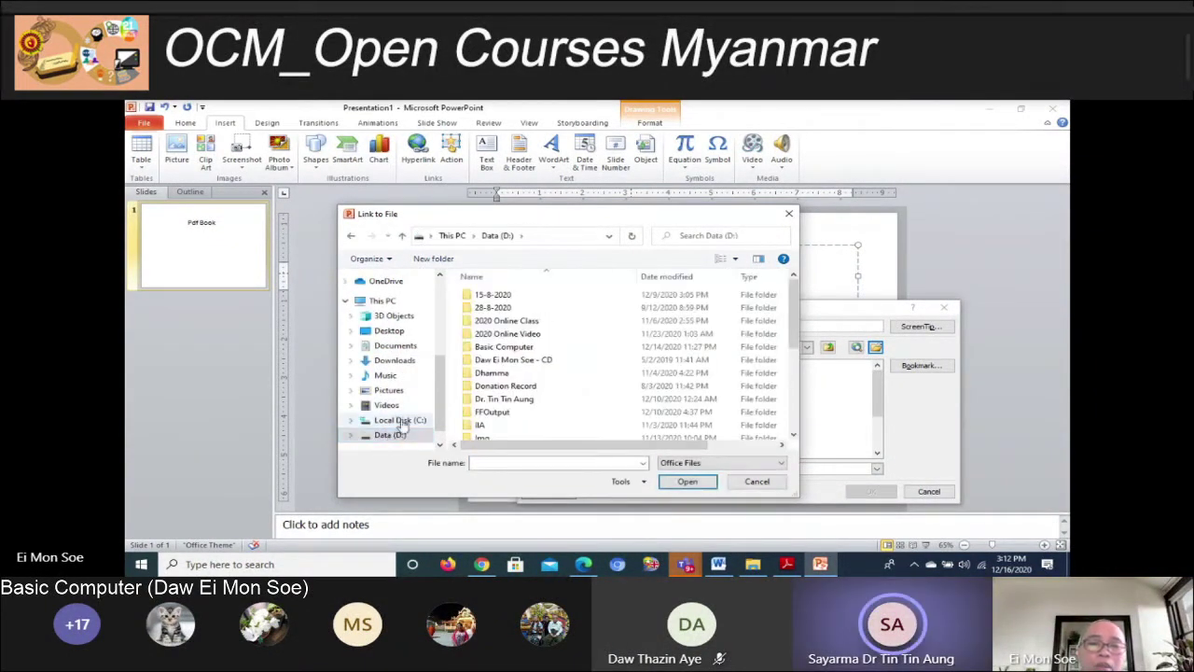
double_click(509, 348)
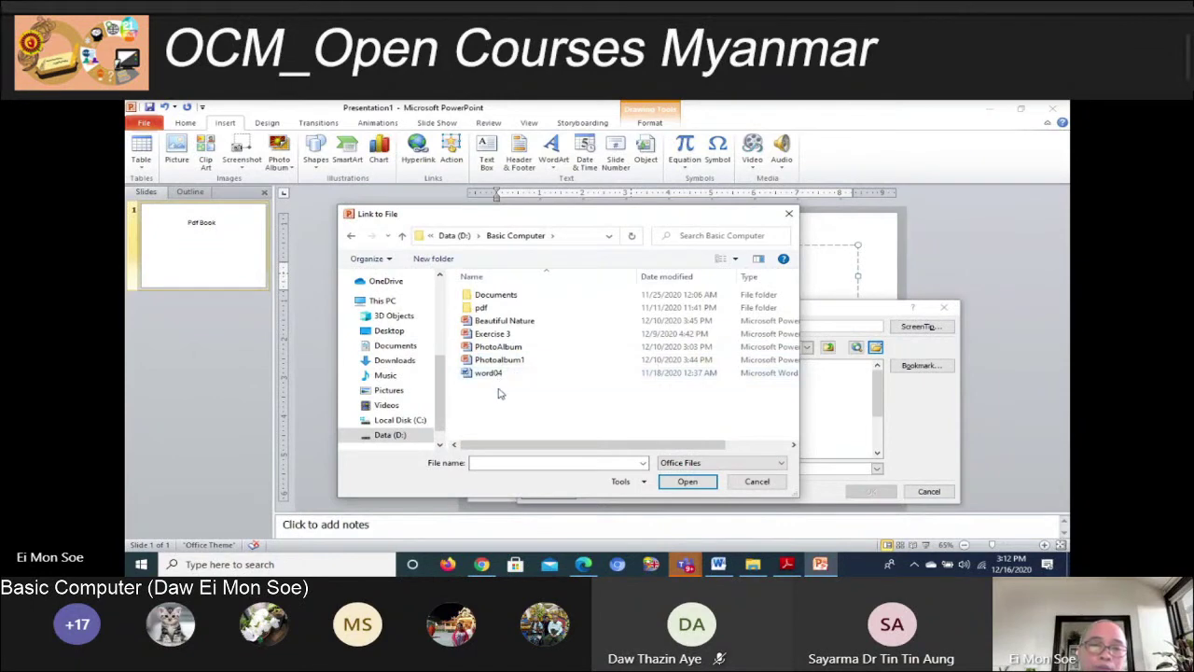
double_click(476, 309)
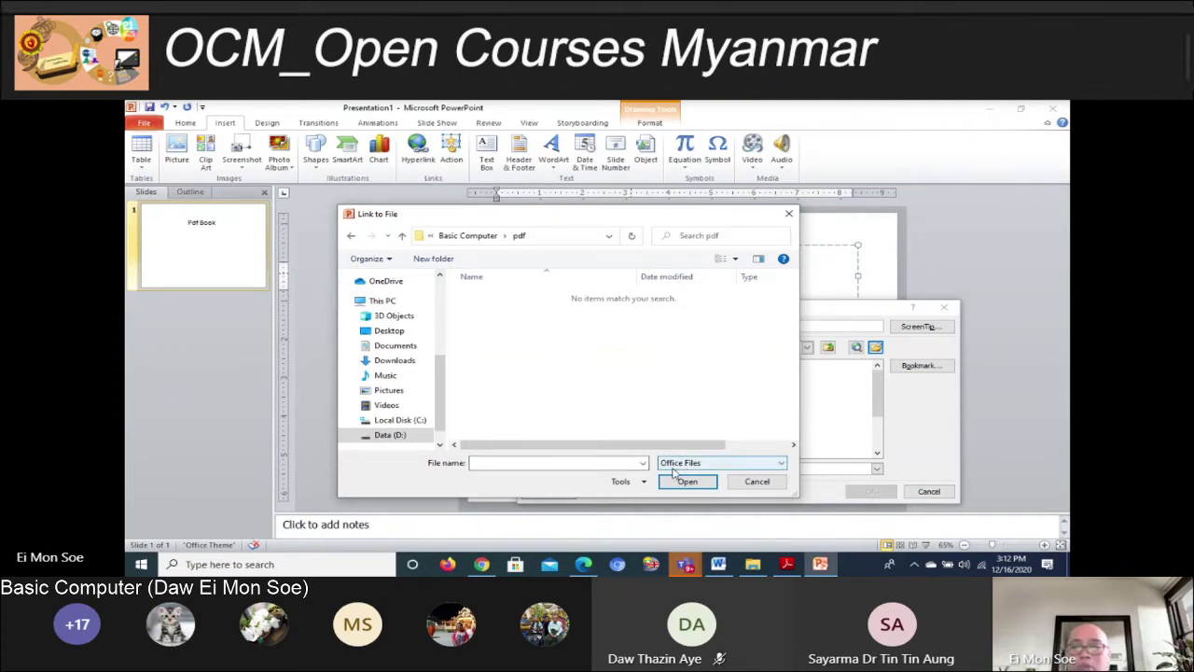
left_click(782, 464)
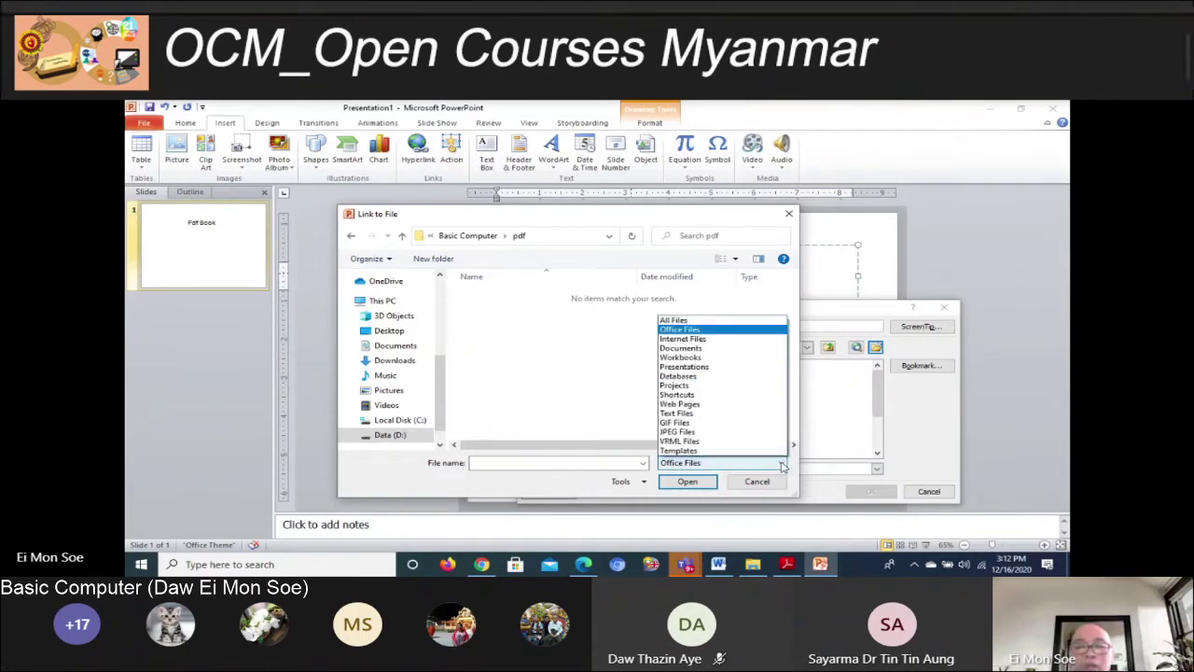
left_click(704, 321)
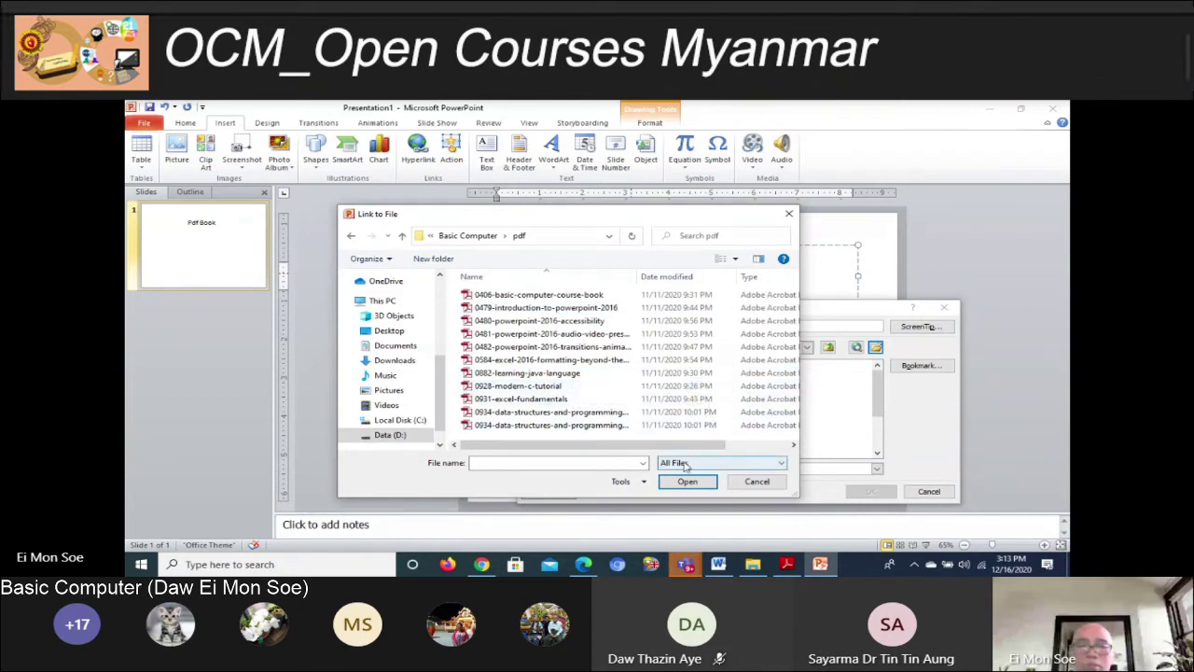
left_click(696, 464)
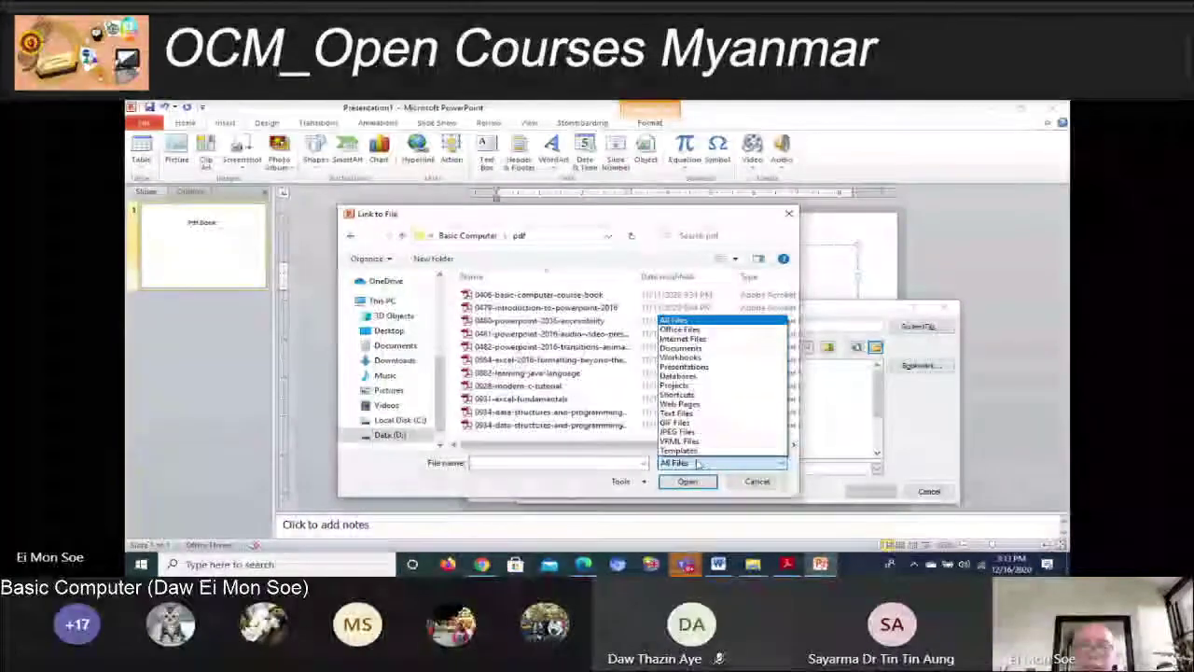
left_click(670, 322)
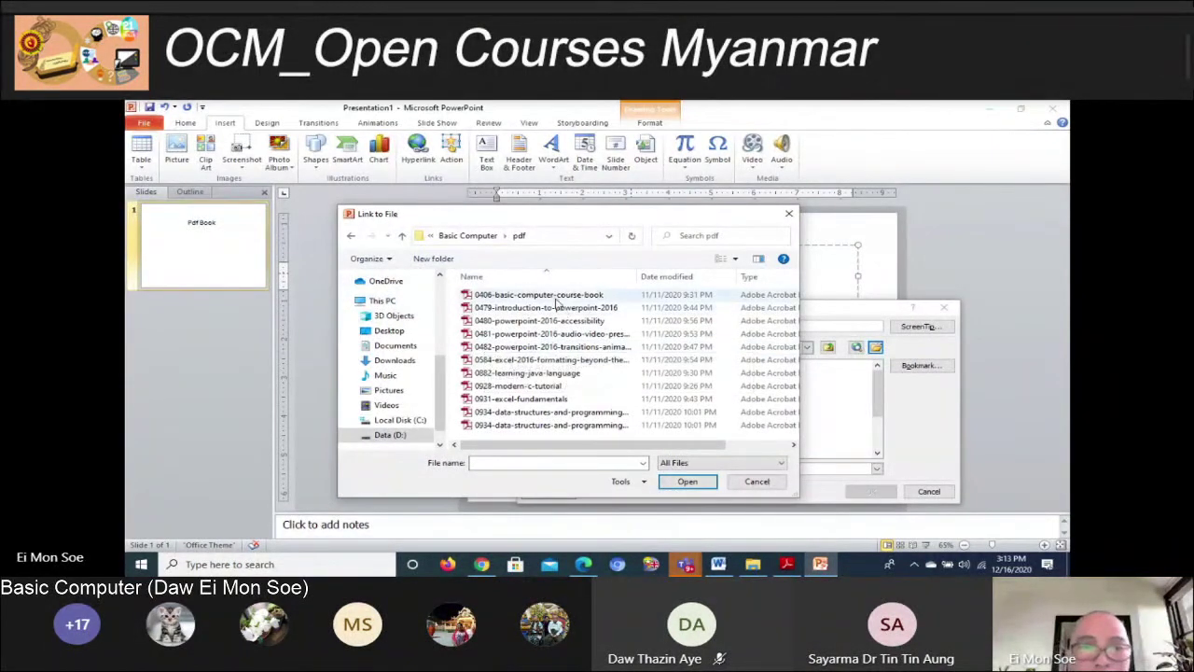
left_click(557, 297)
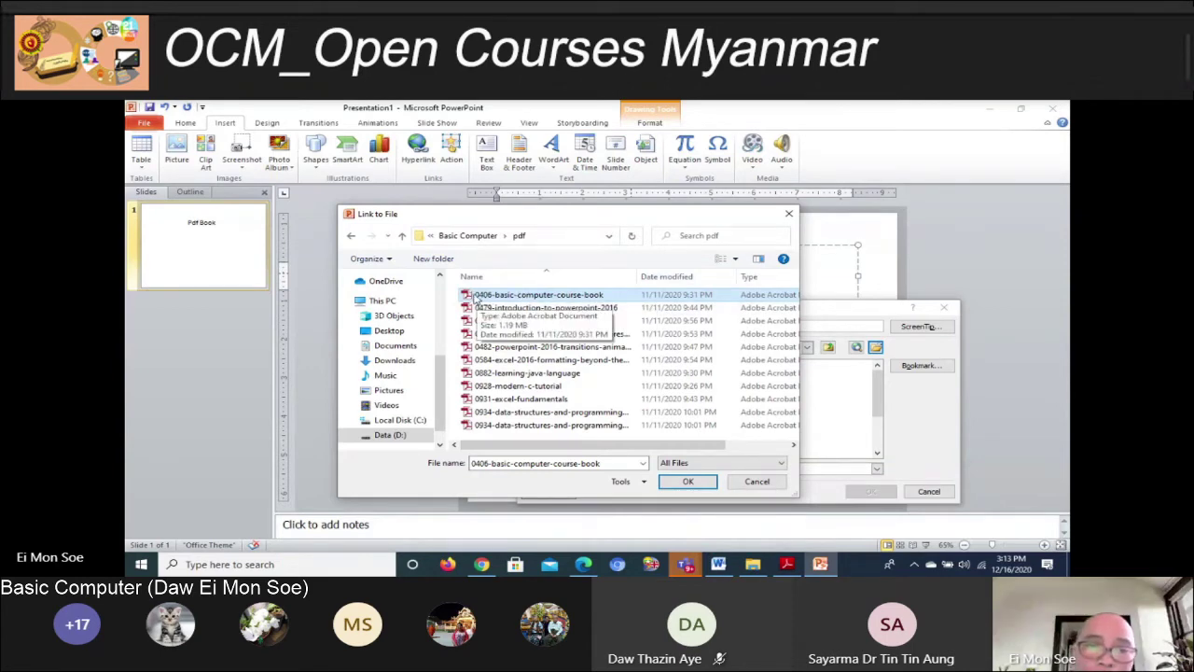
left_click(687, 482)
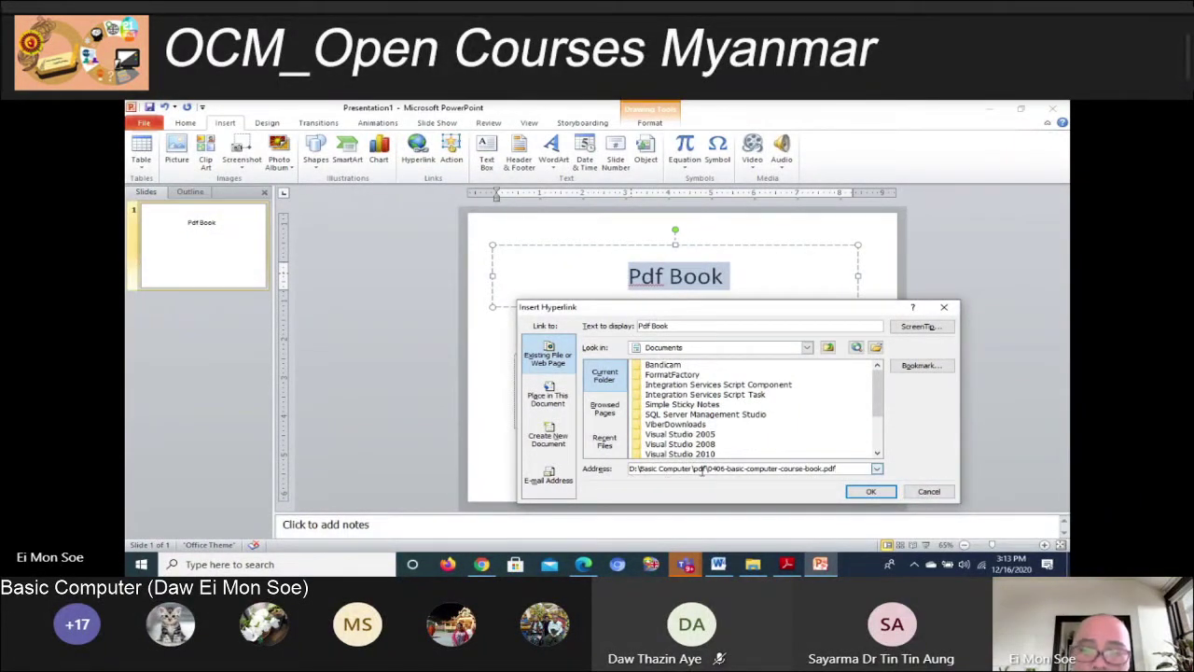
left_click_drag(708, 470, 795, 471)
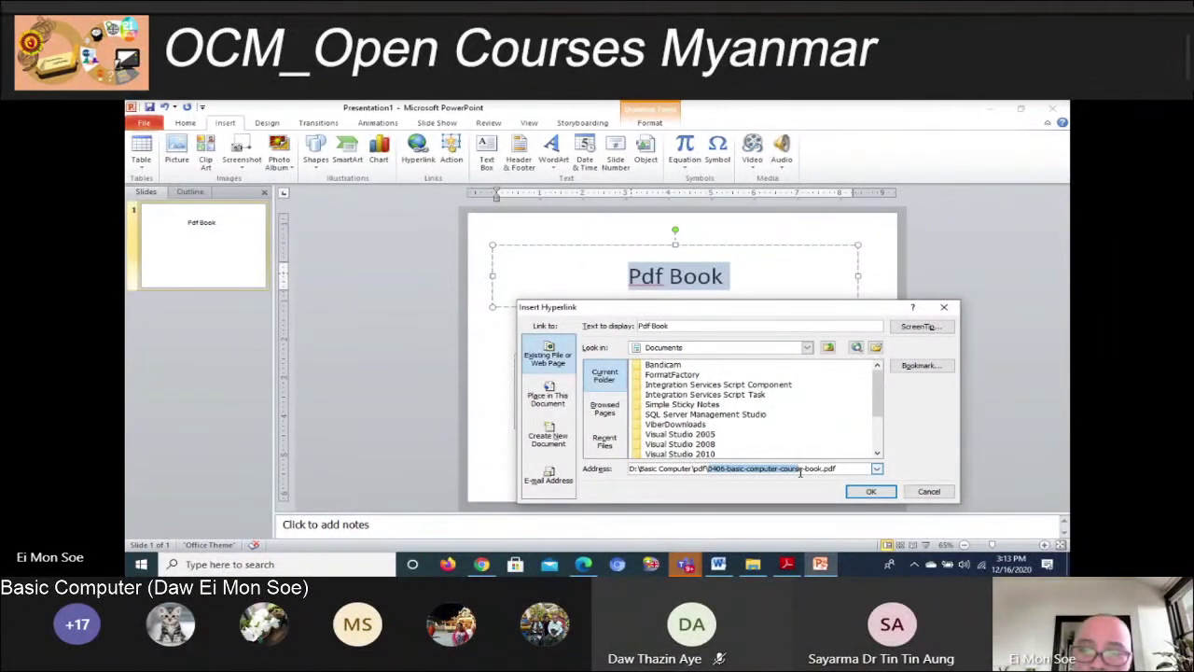
mouse_move(803, 470)
left_mouse_down()
mouse_move(846, 469)
mouse_move(623, 467)
left_mouse_up()
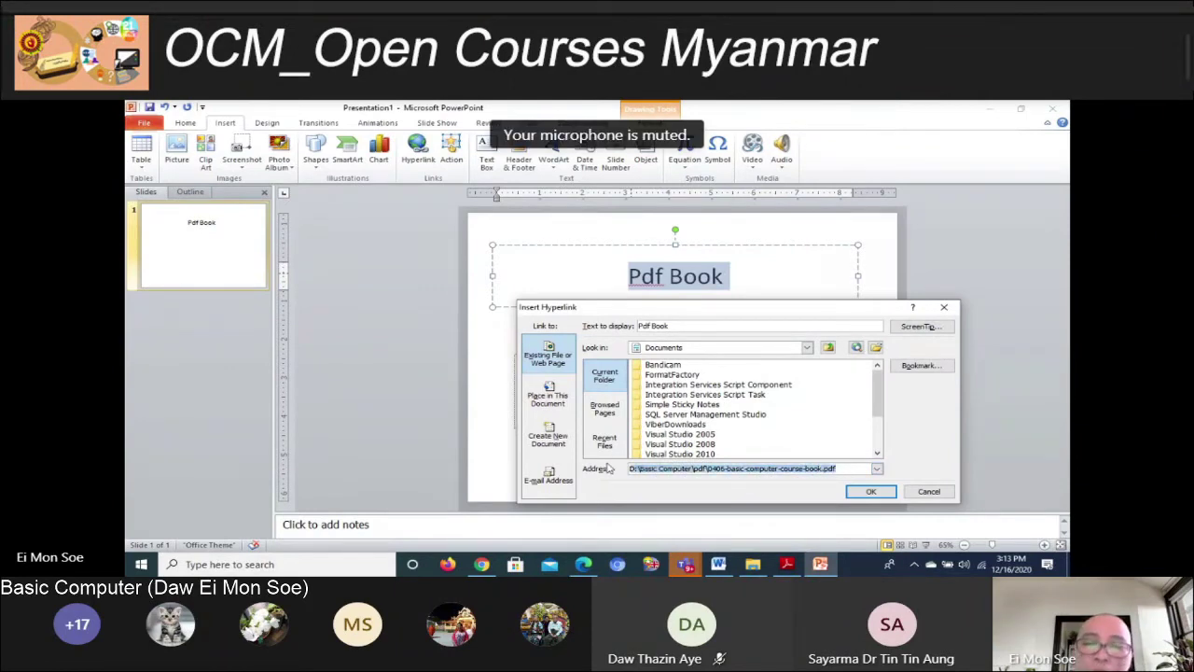
mouse_move(675, 309)
left_mouse_down()
mouse_move(628, 252)
mouse_move(631, 283)
left_mouse_up()
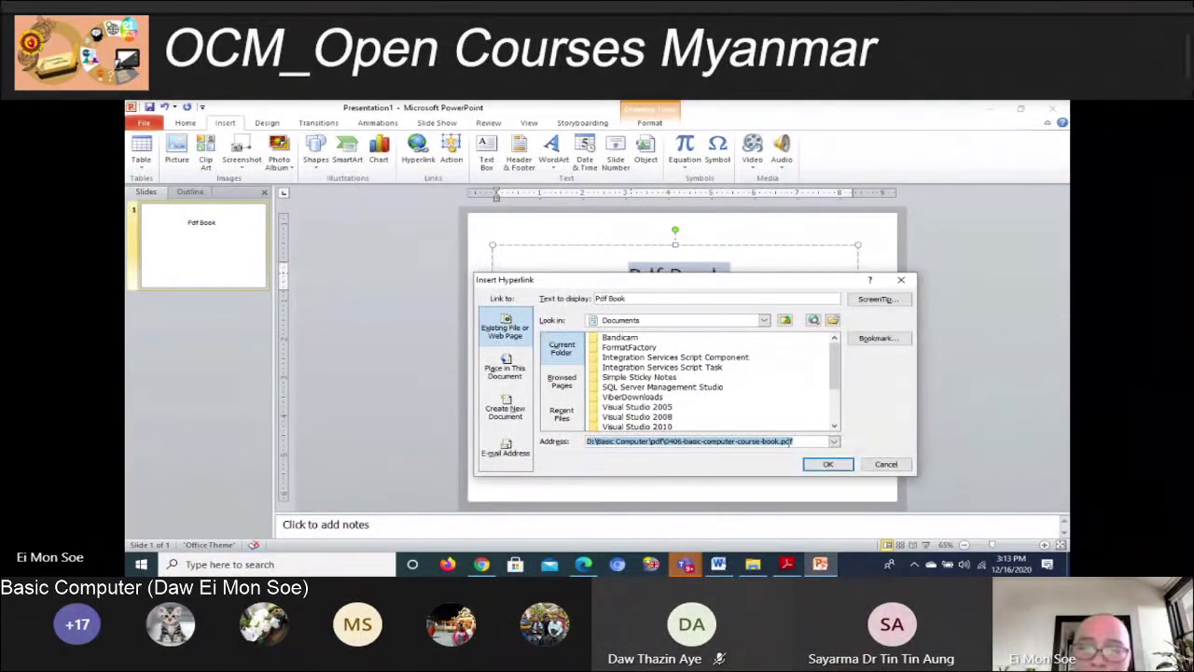
left_click(825, 466)
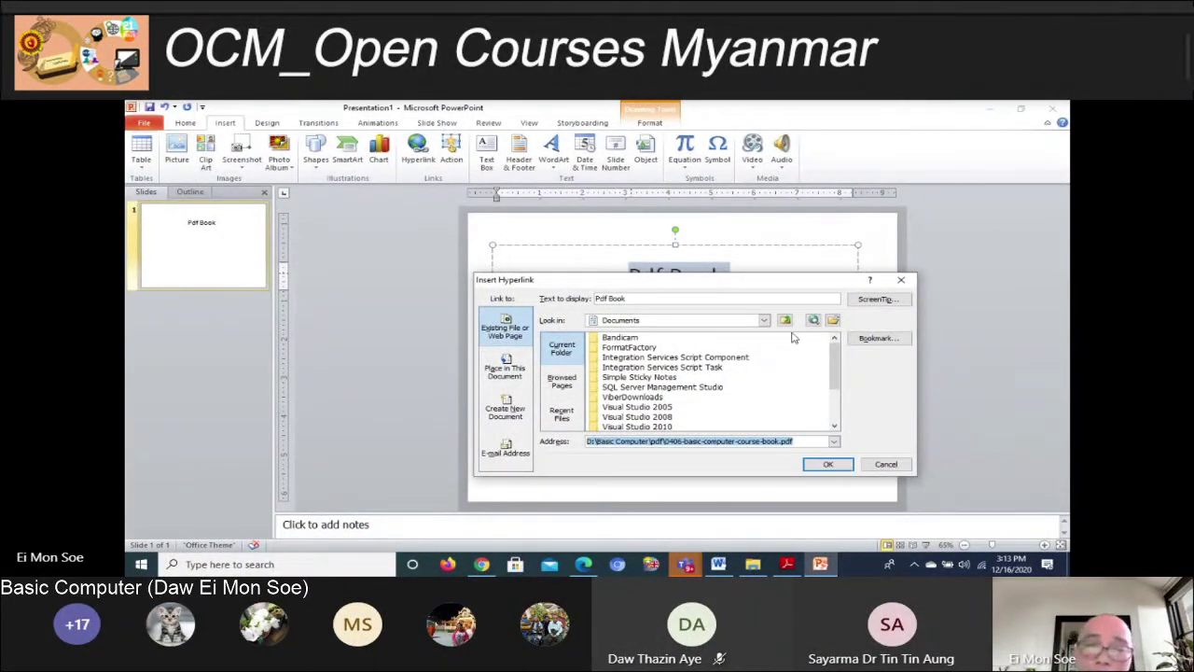
left_click_drag(759, 287, 784, 316)
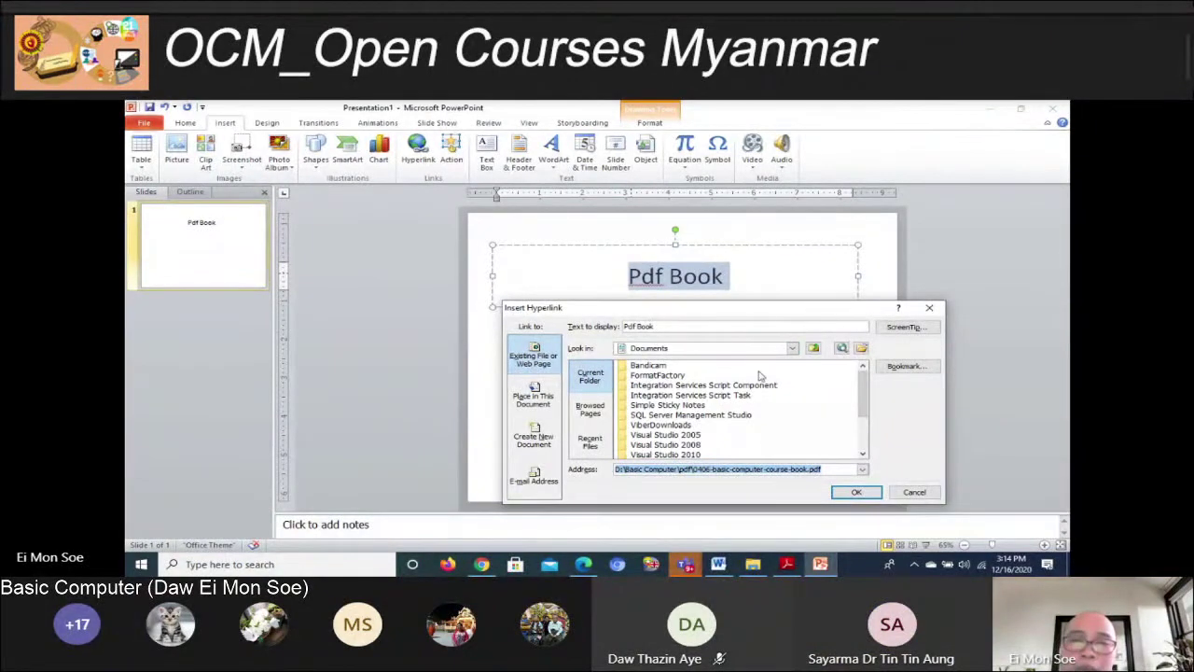
left_click_drag(737, 316, 736, 352)
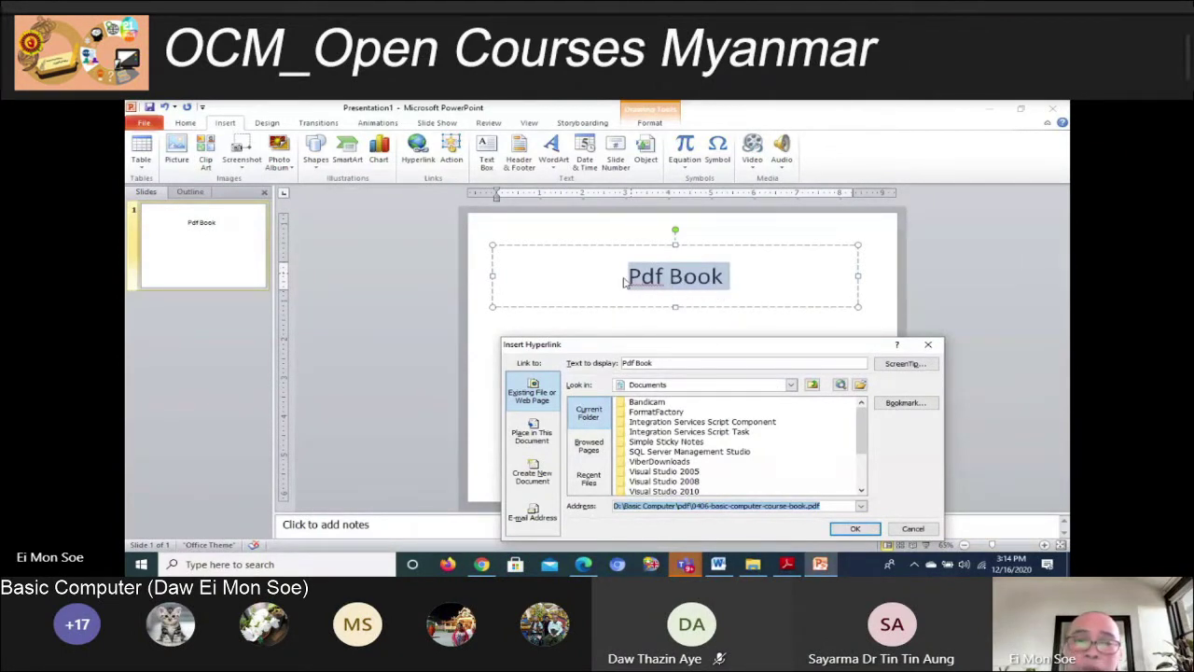
left_click_drag(756, 351, 737, 273)
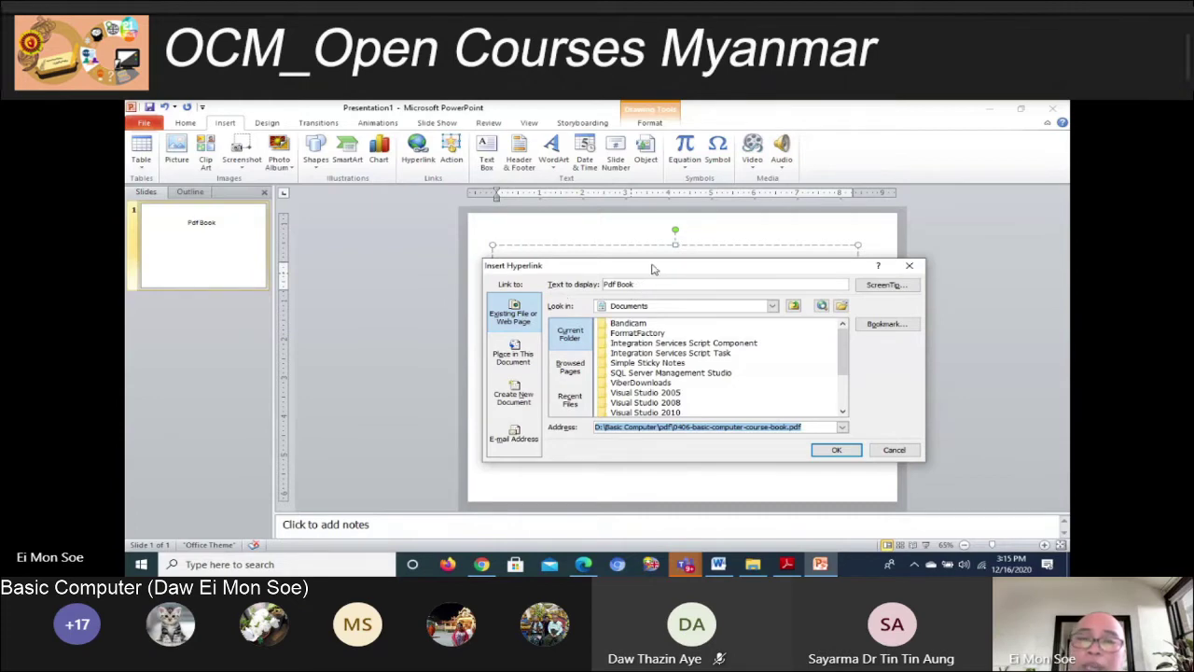
left_click_drag(654, 266, 660, 318)
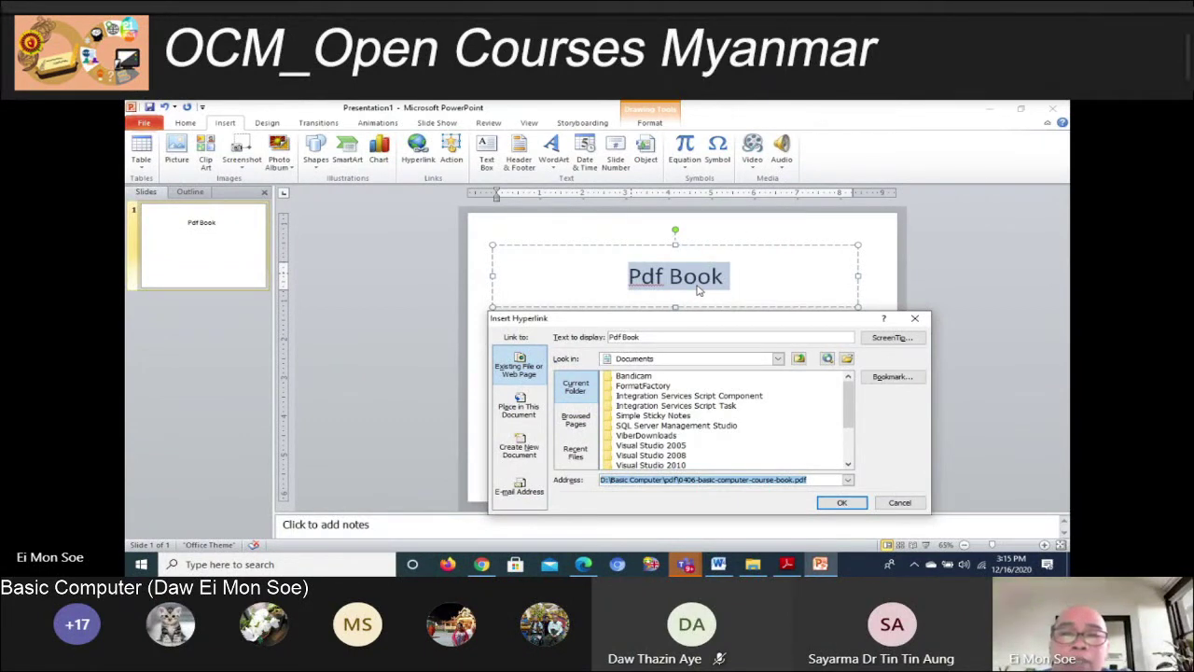
Give the Pdf Book hyperlink the ScreenTip 'Basic Computer'
left_click(888, 340)
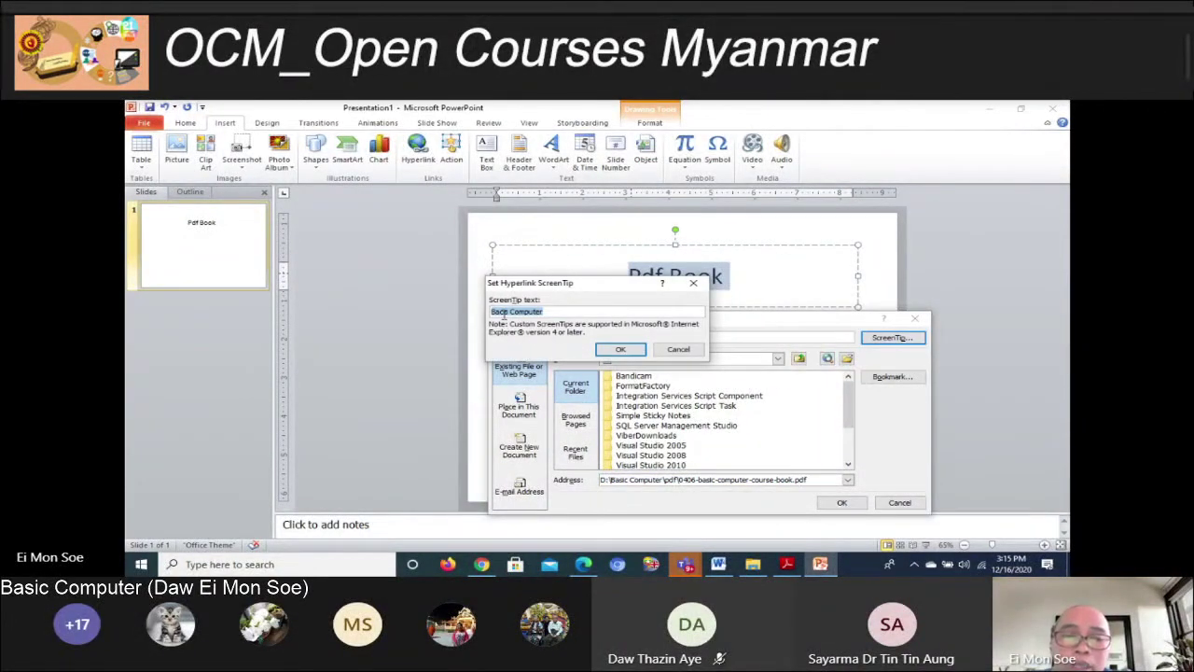
left_click(618, 349)
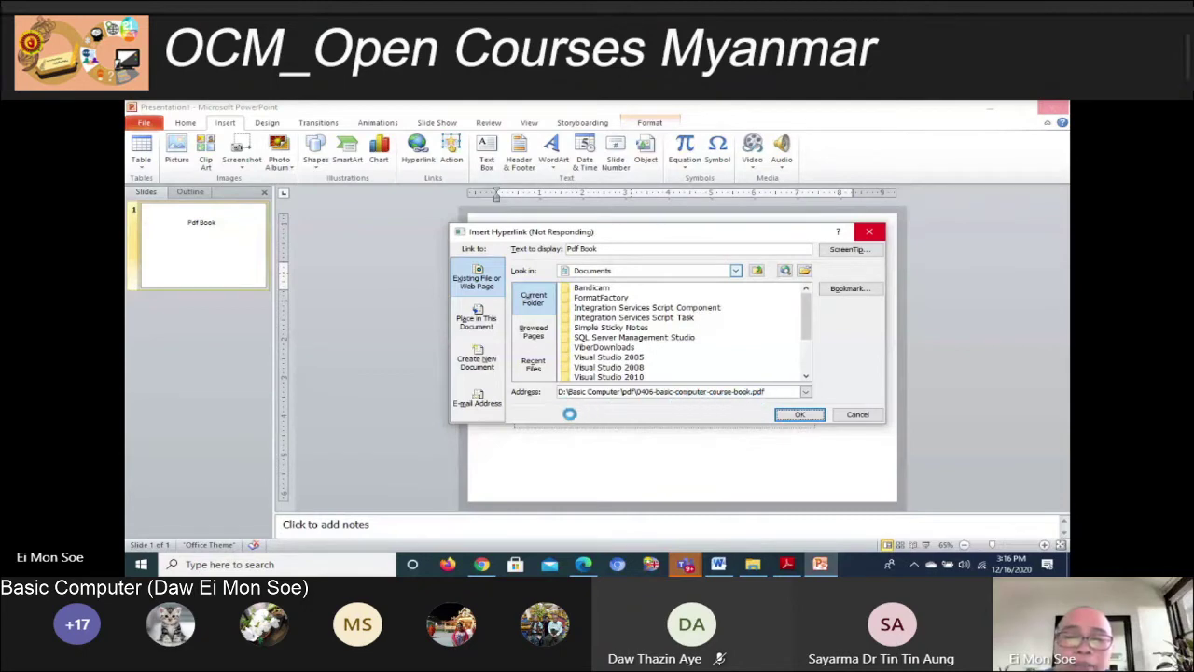
Apply the hyperlink, and when PowerPoint hangs, open Task Manager with Ctrl+Shift+Esc
left_click(795, 417)
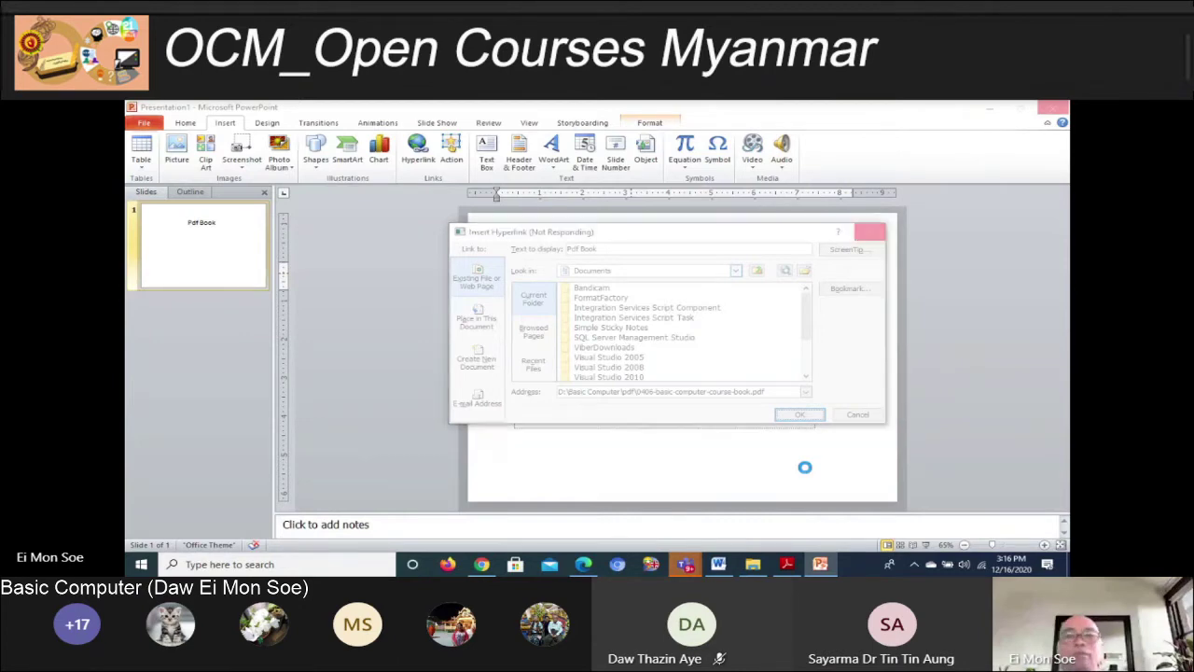
key("alt+Tab")
key("alt+Tab")
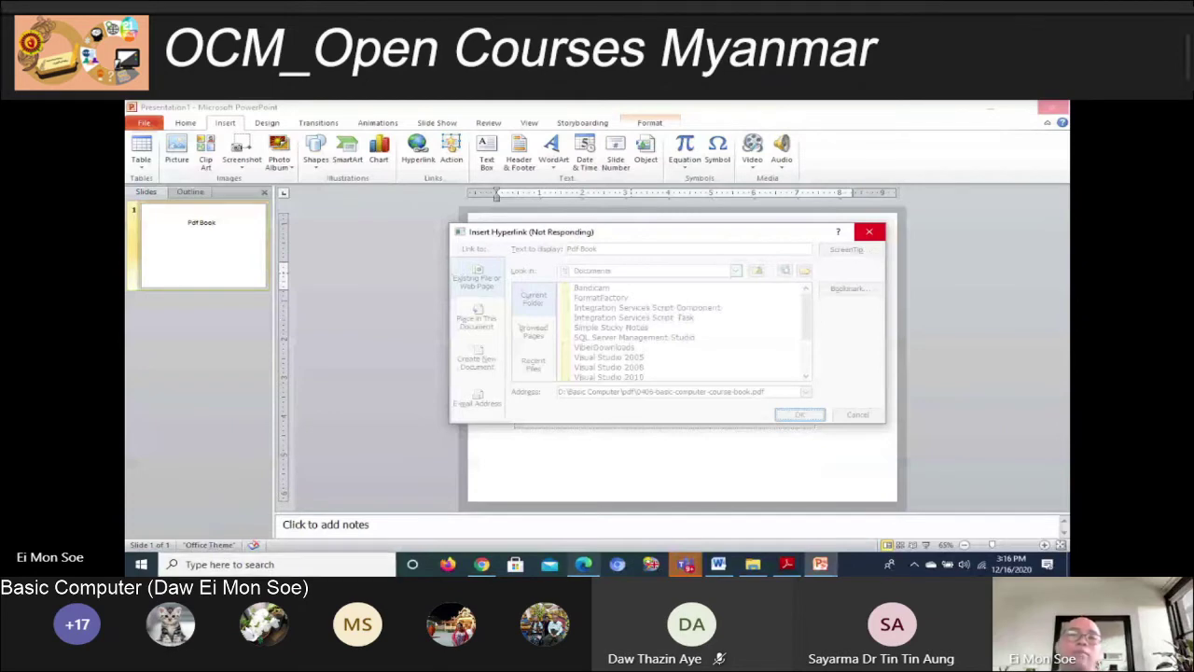
mouse_move(584, 564)
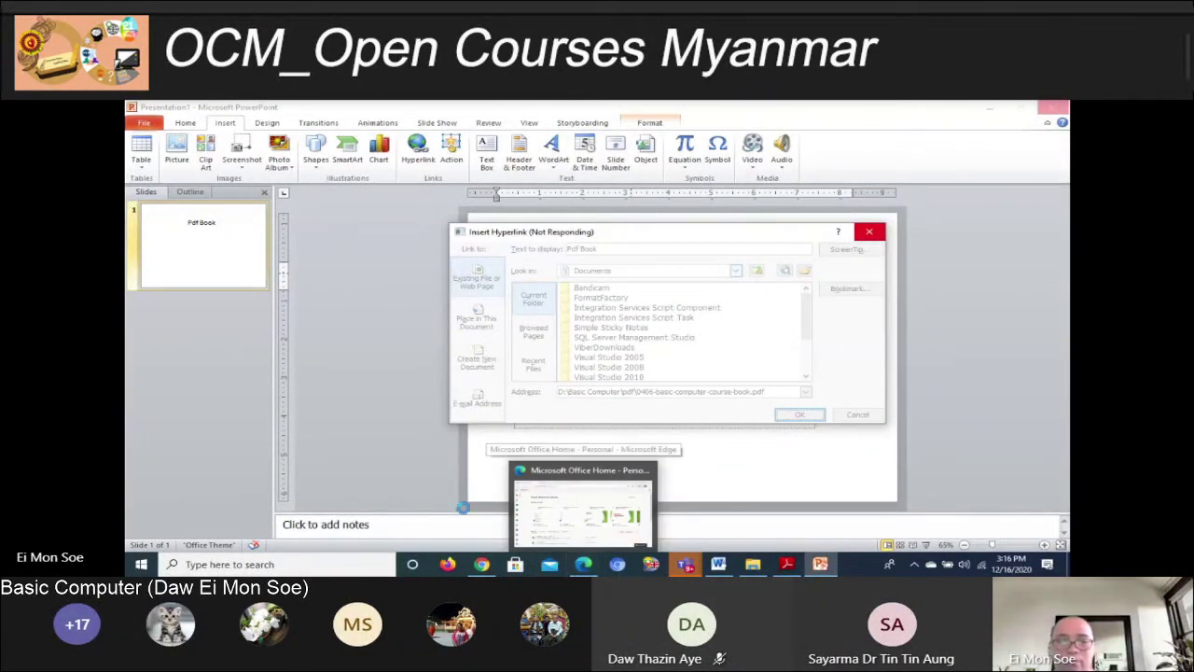
key("alt+Tab")
key("alt+Tab")
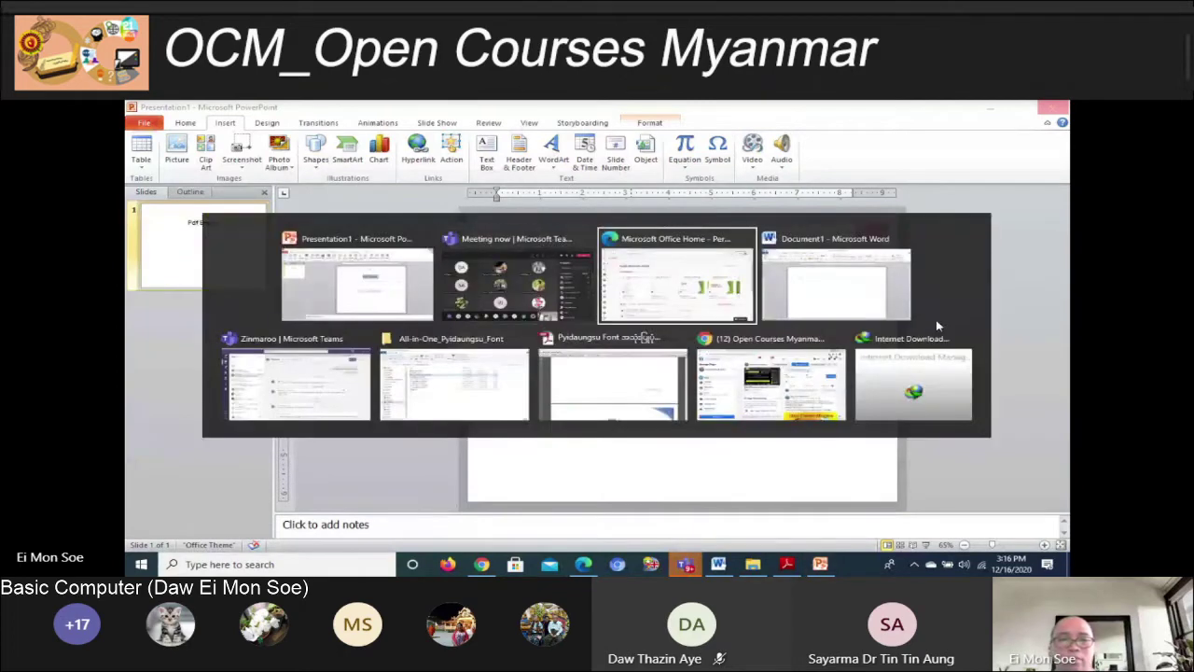
key("alt+Tab")
key("alt+Tab")
key("alt+Tab")
key("alt+Tab")
key("alt+Tab")
key("alt+Tab")
key("alt+Tab")
key("alt+Tab")
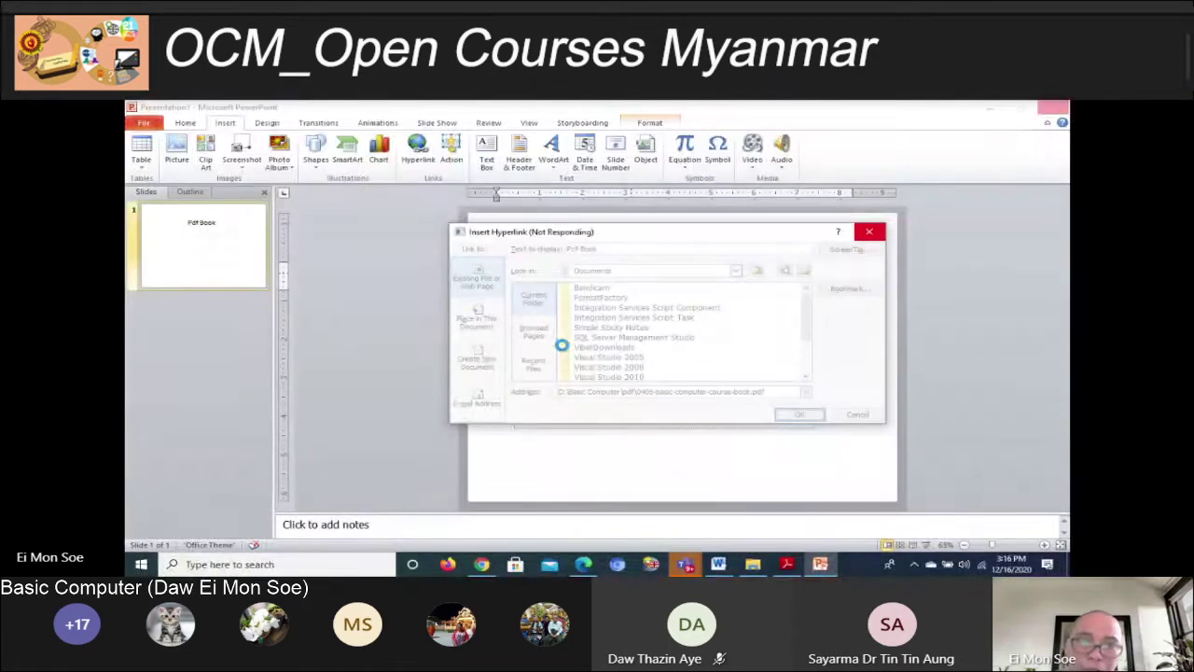
key("ctrl+shift+Escape")
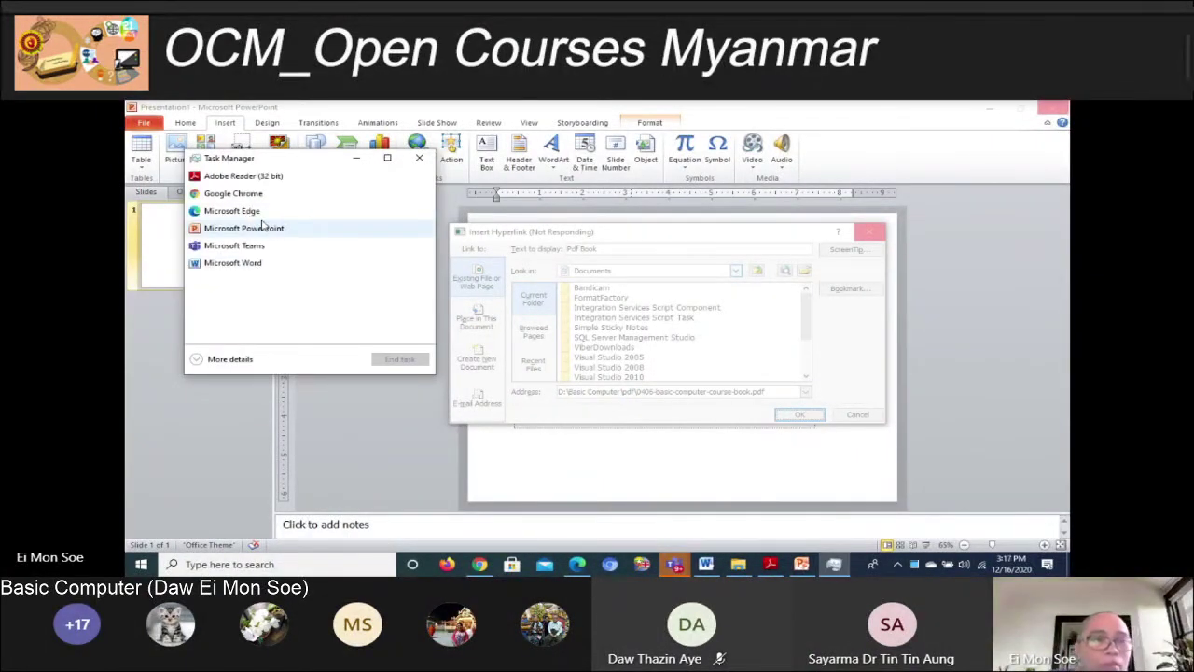
End the unresponsive Microsoft PowerPoint task in Task Manager
left_click(387, 157)
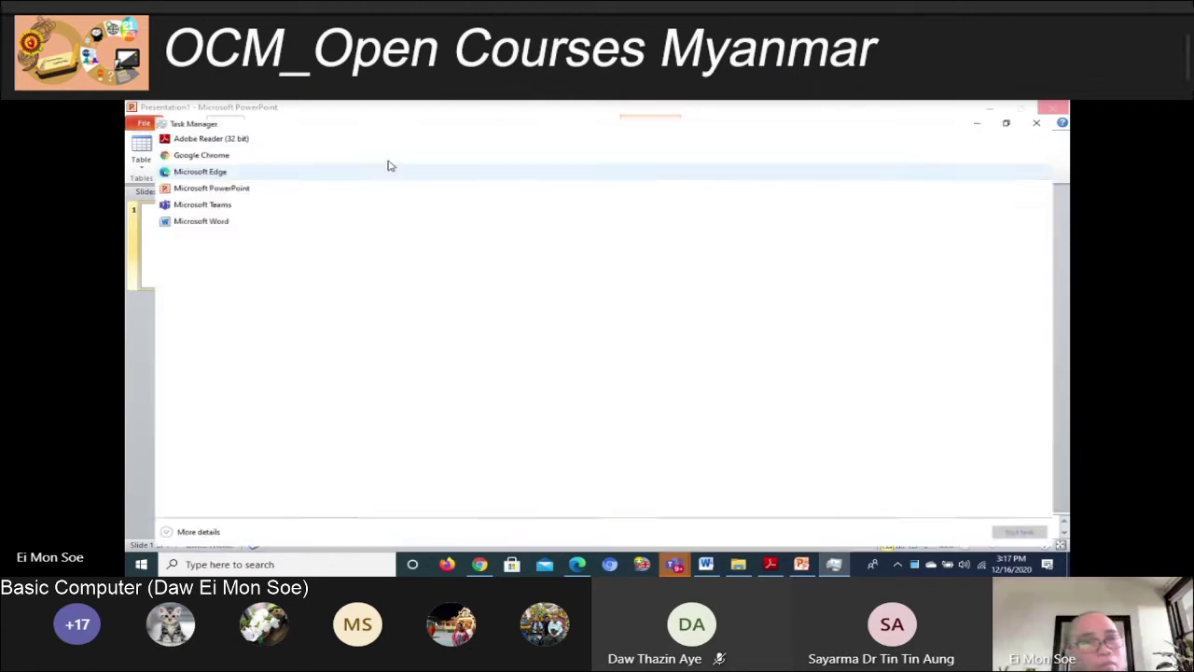
left_click(1023, 107)
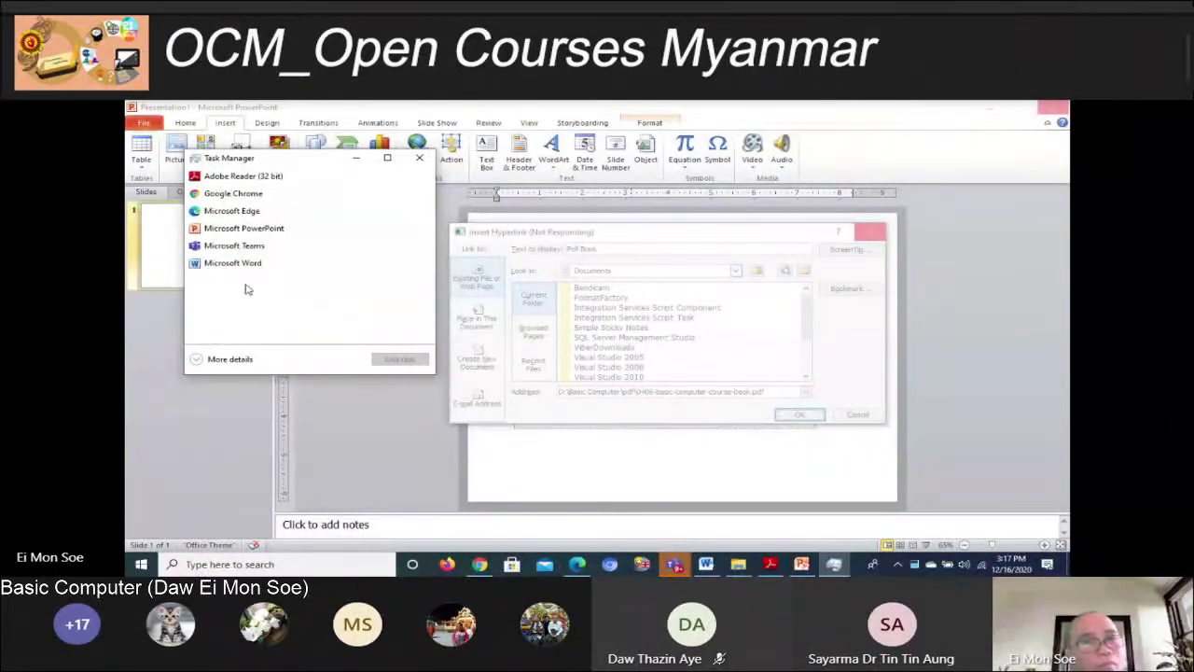
left_click(218, 229)
left_click(400, 358)
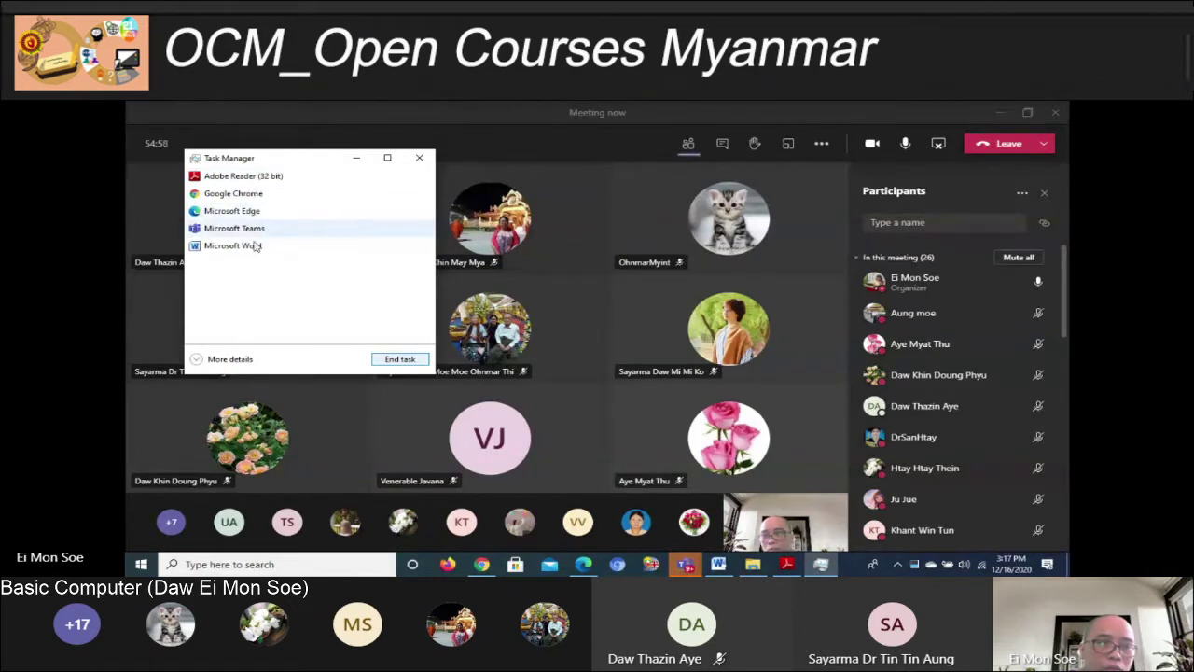
Close Task Manager, then open Word via 'winword' by mistake and close it
left_click(422, 159)
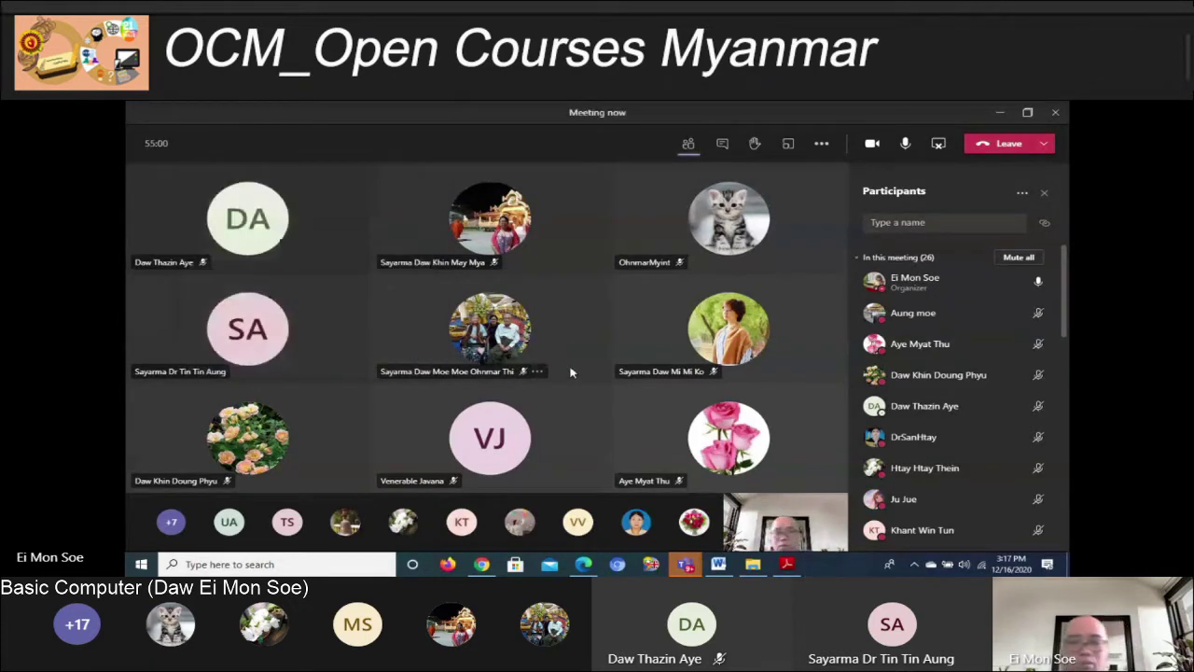
key("super")
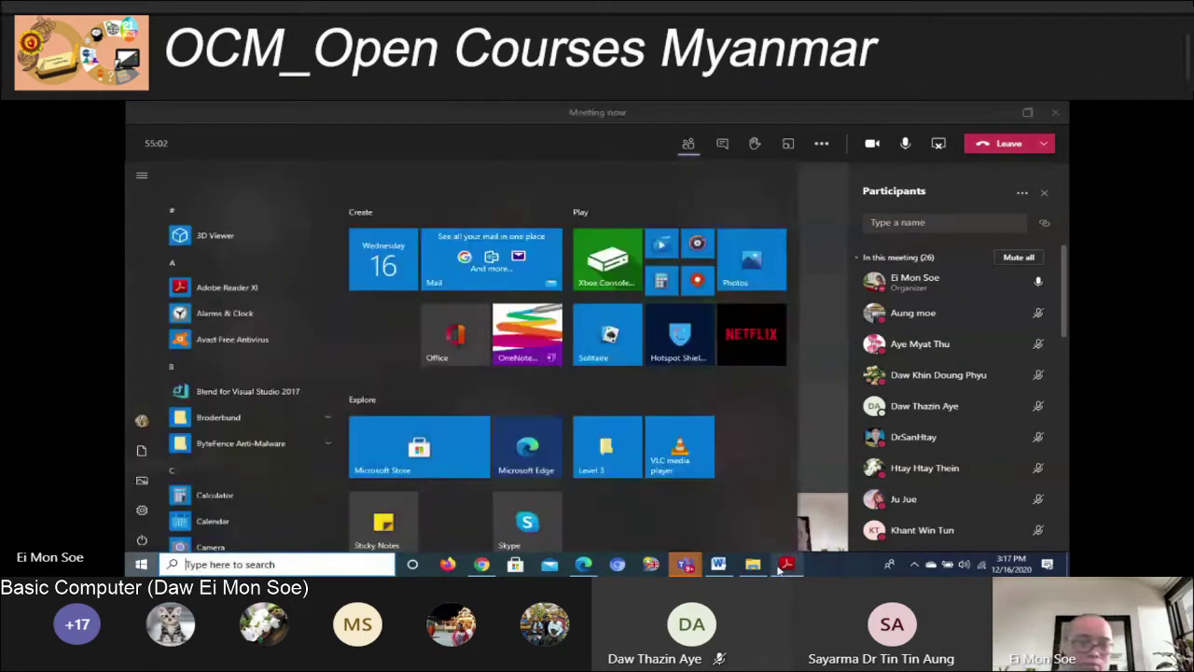
type("winword")
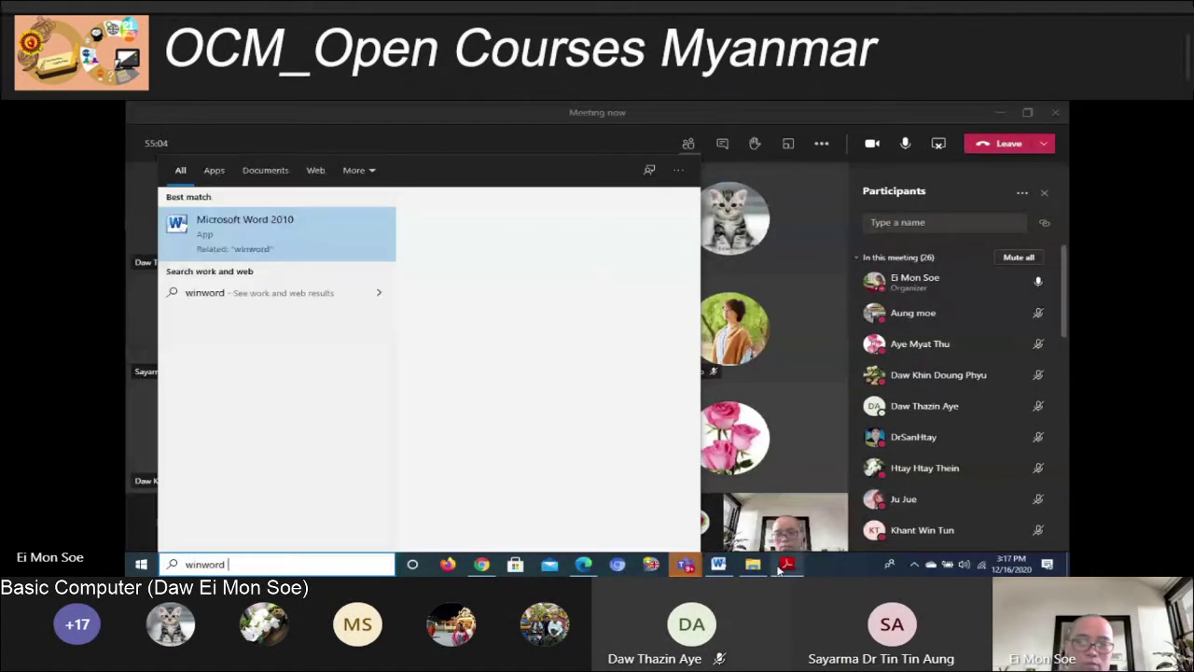
key("Return")
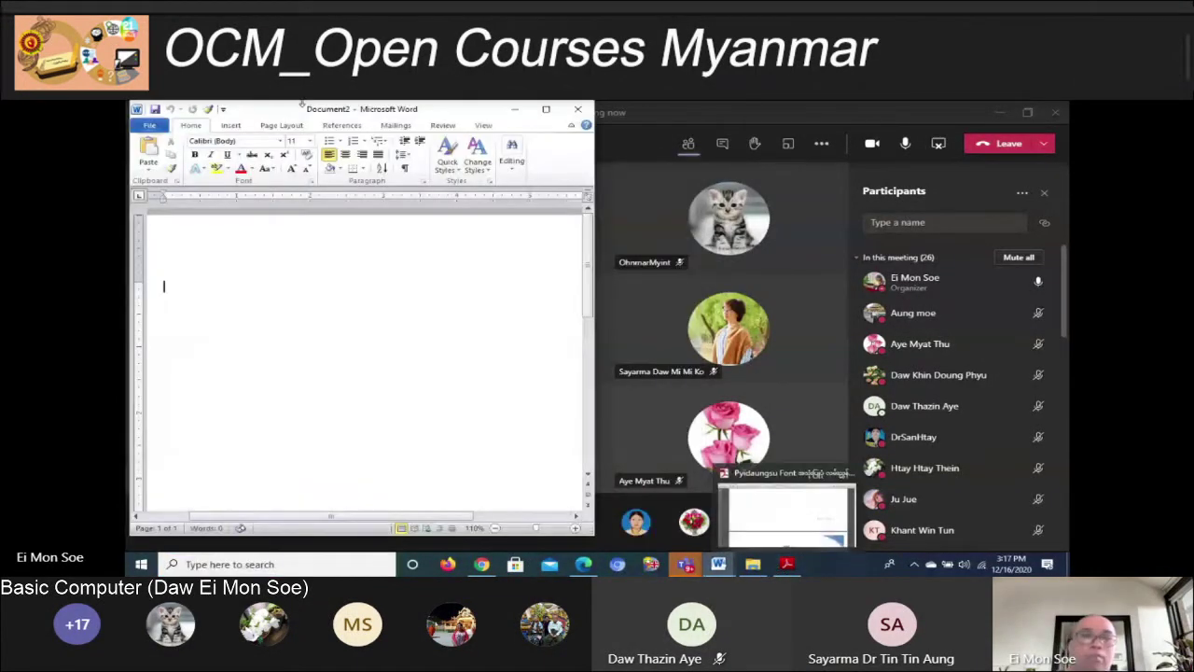
left_click(546, 110)
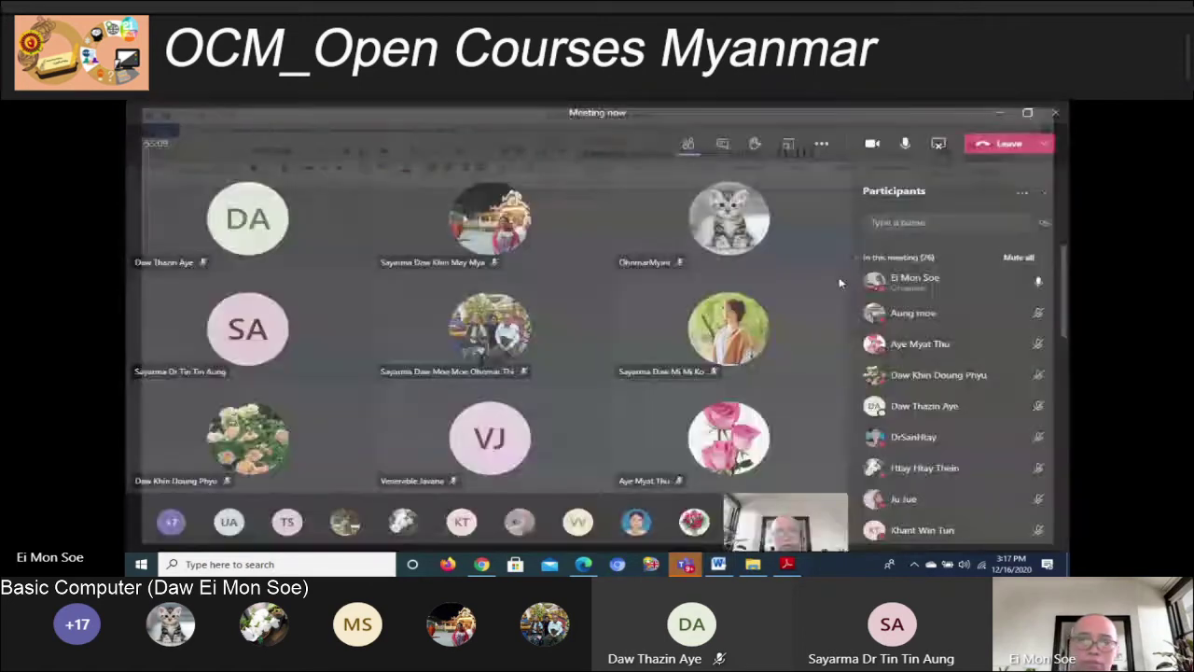
left_click(1052, 108)
Try launching PowerPoint with 'po' in the Run box and dismiss the error
key("super+r")
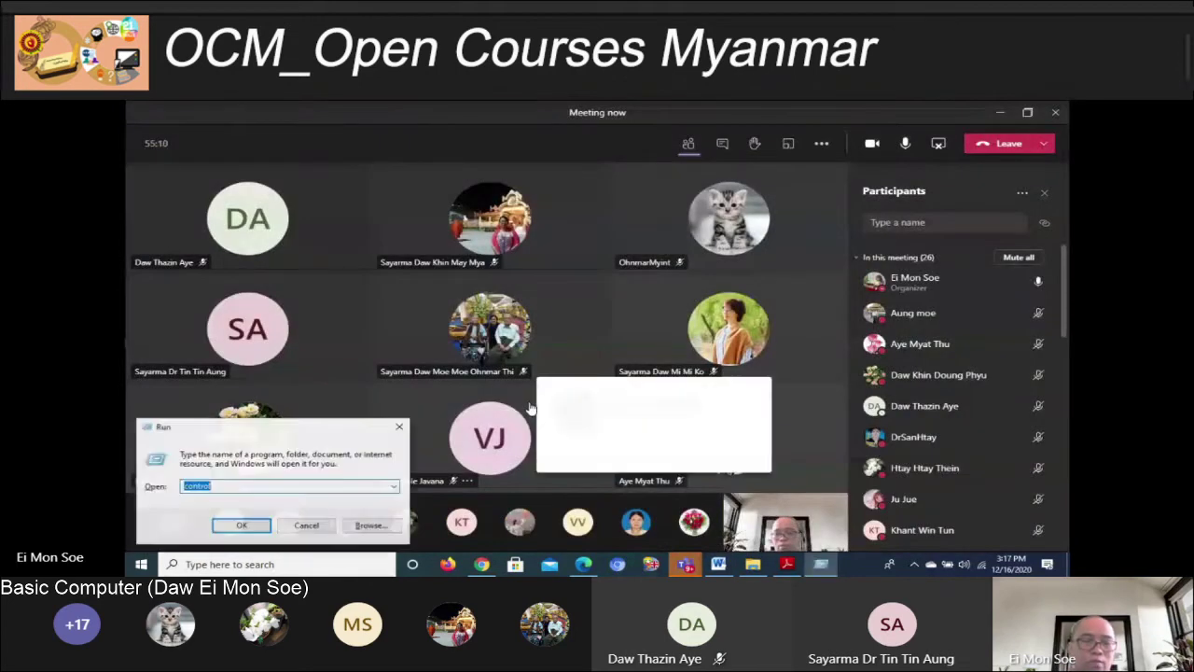
type("powerpoint")
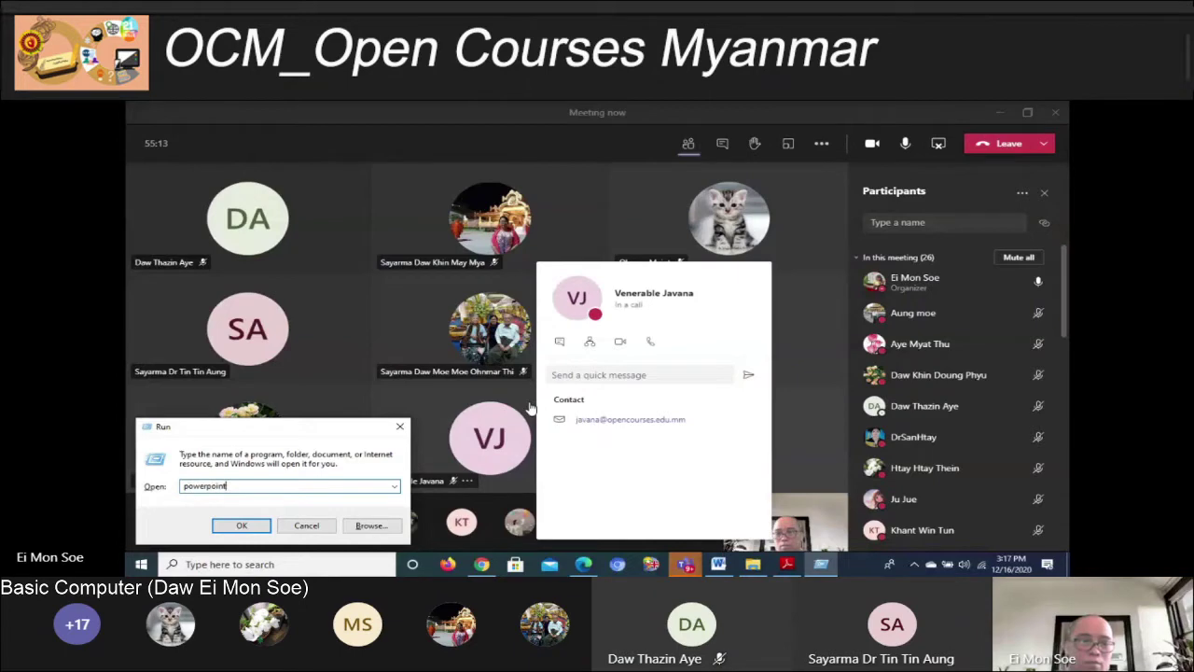
key("Return")
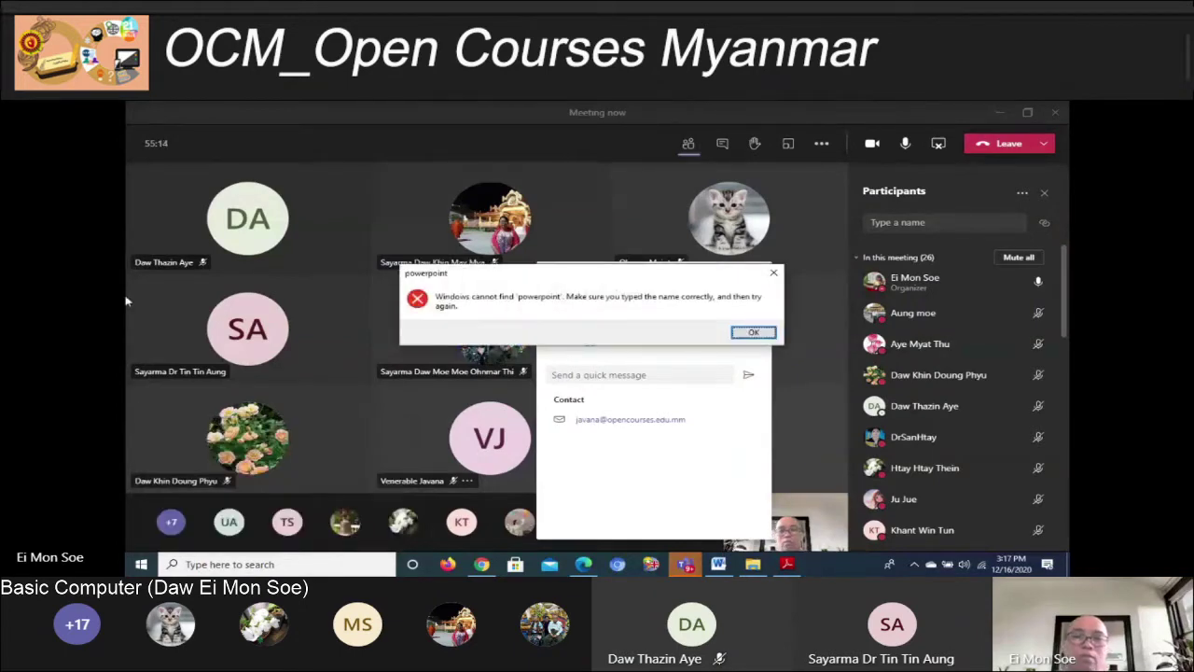
left_click(761, 333)
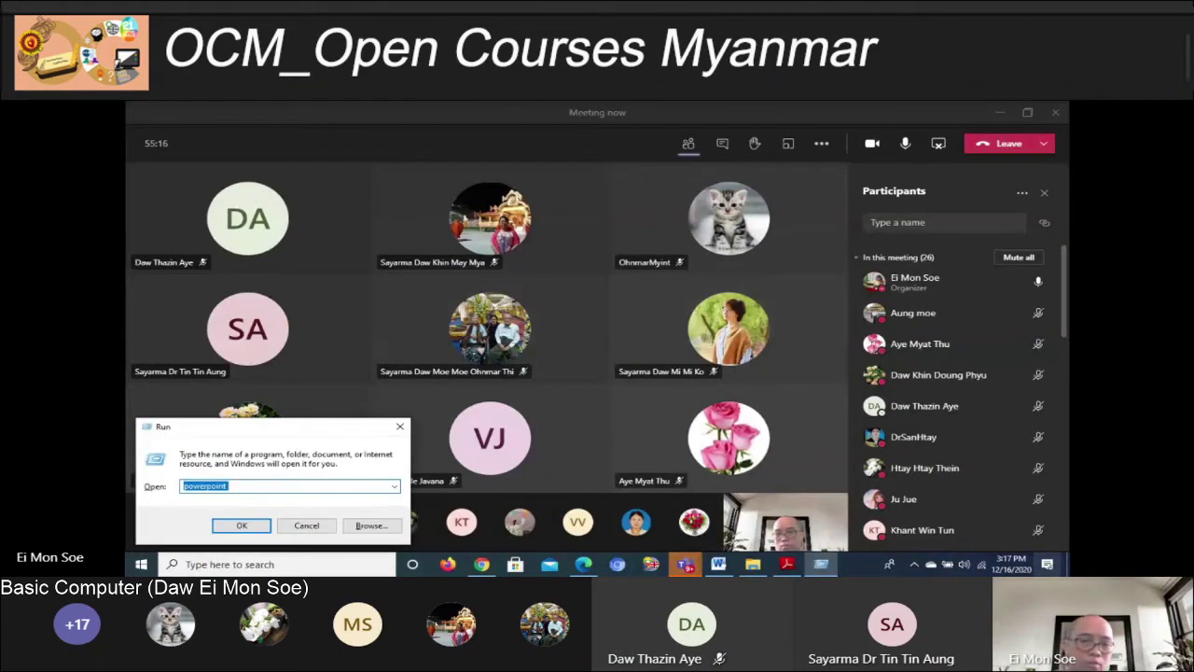
Launch Microsoft PowerPoint 2010 from Start search and dismiss Document Recovery
key("super")
type("powerpoint")
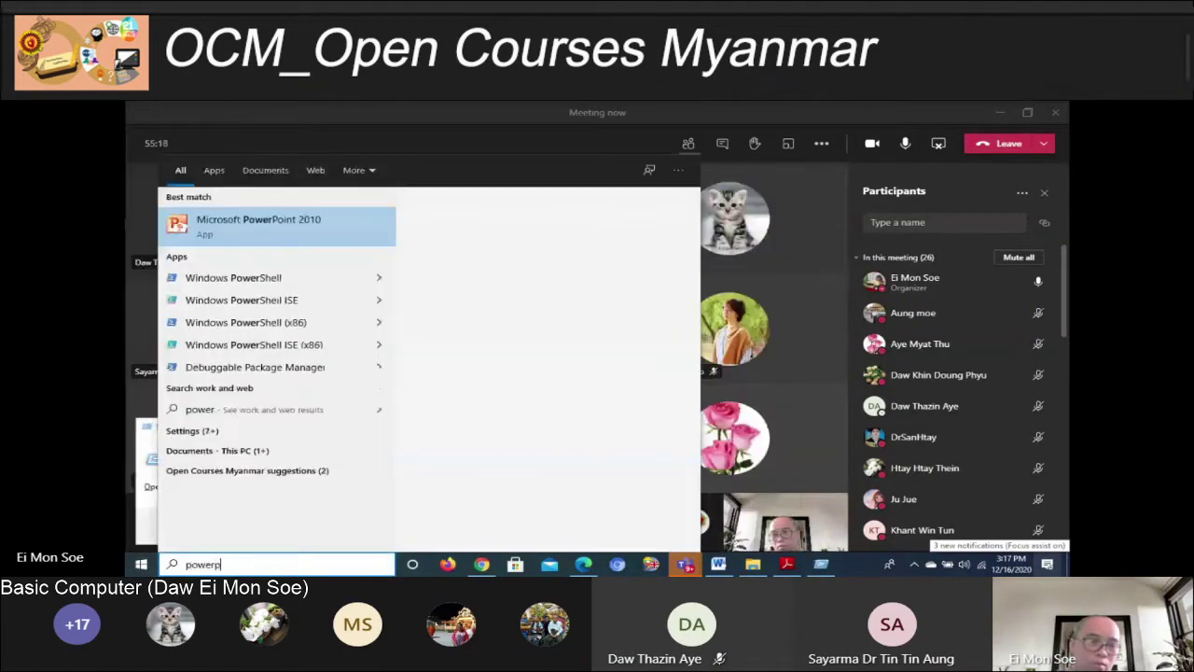
key("Return")
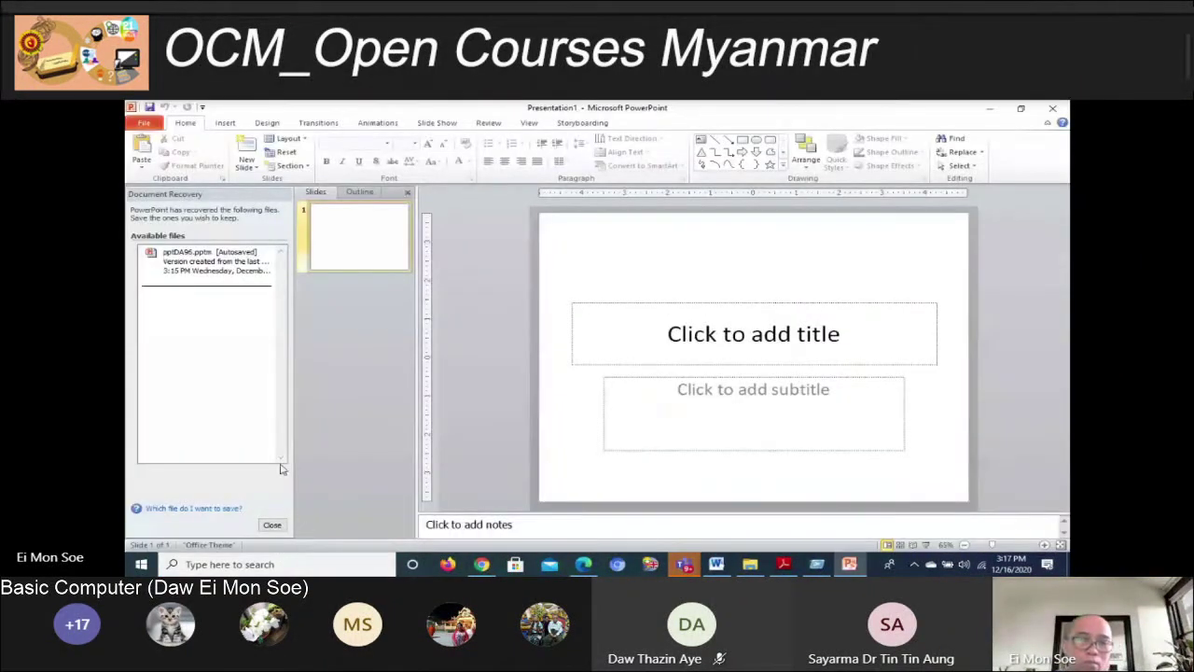
left_click(276, 525)
Type 'Pdf Book' as the slide title and select the title text
left_click(752, 343)
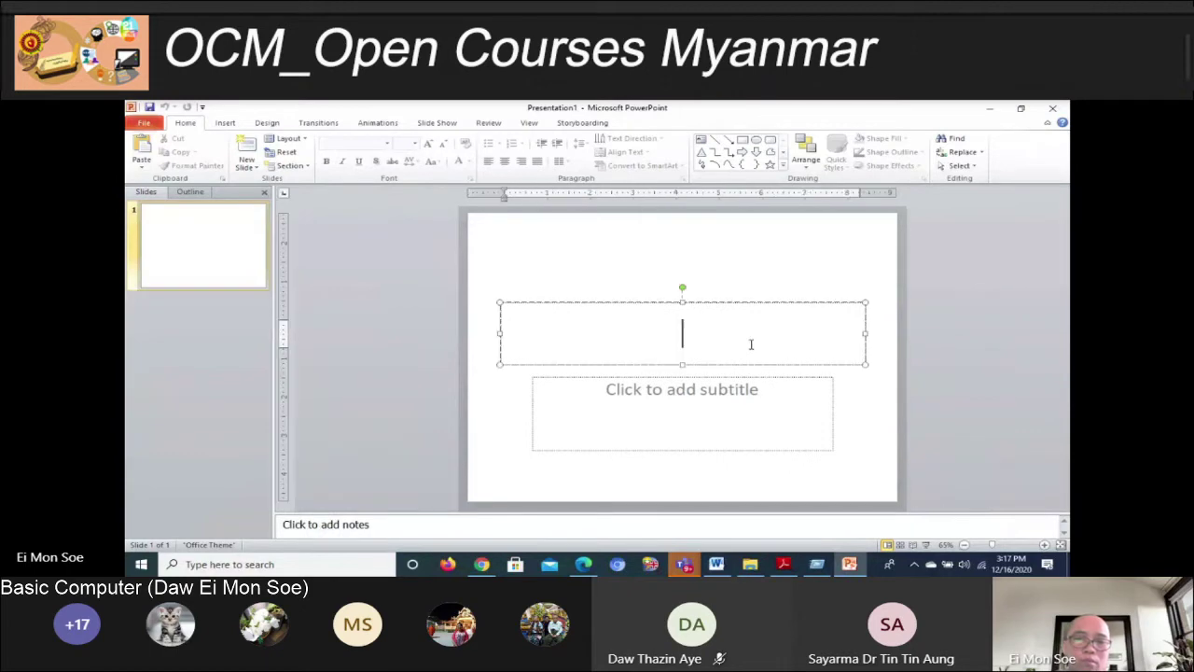
type("b")
key("BackSpace")
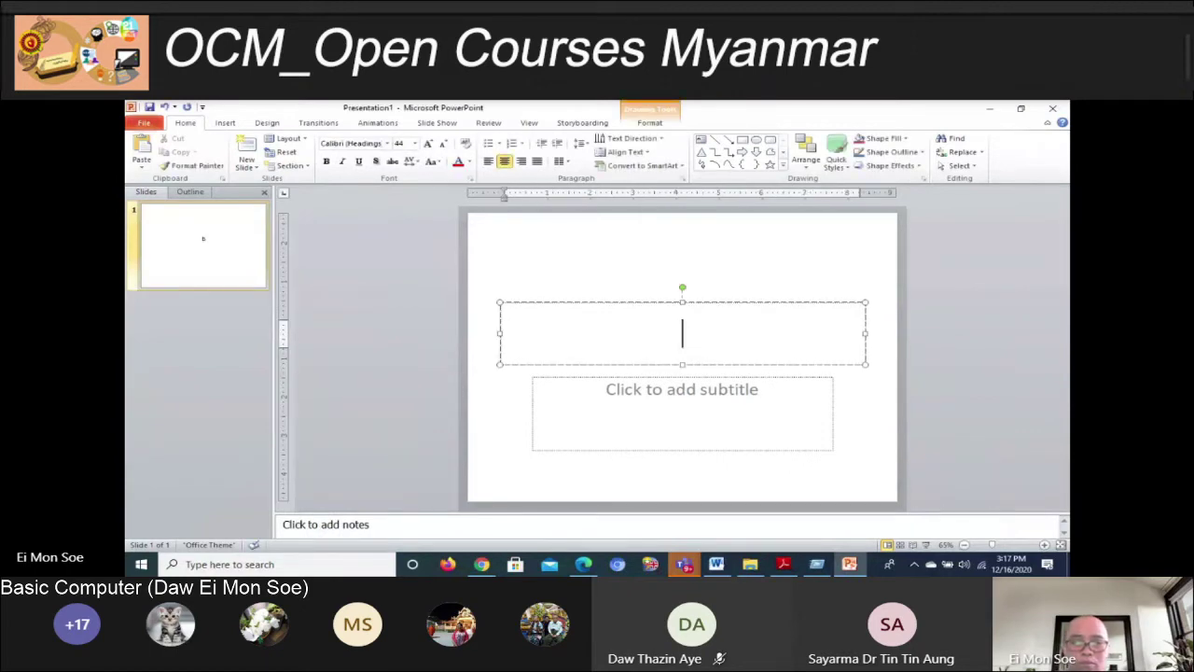
type("pdf F")
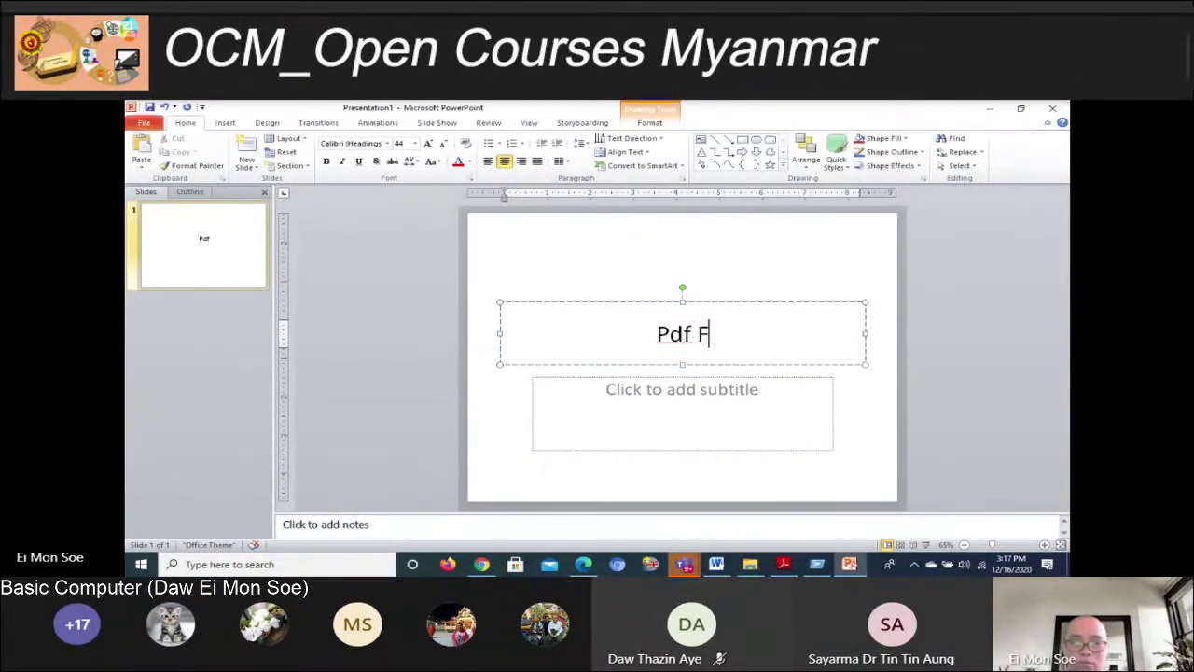
type("ook")
key("BackSpace")
key("BackSpace")
key("BackSpace")
key("BackSpace")
type("Boo")
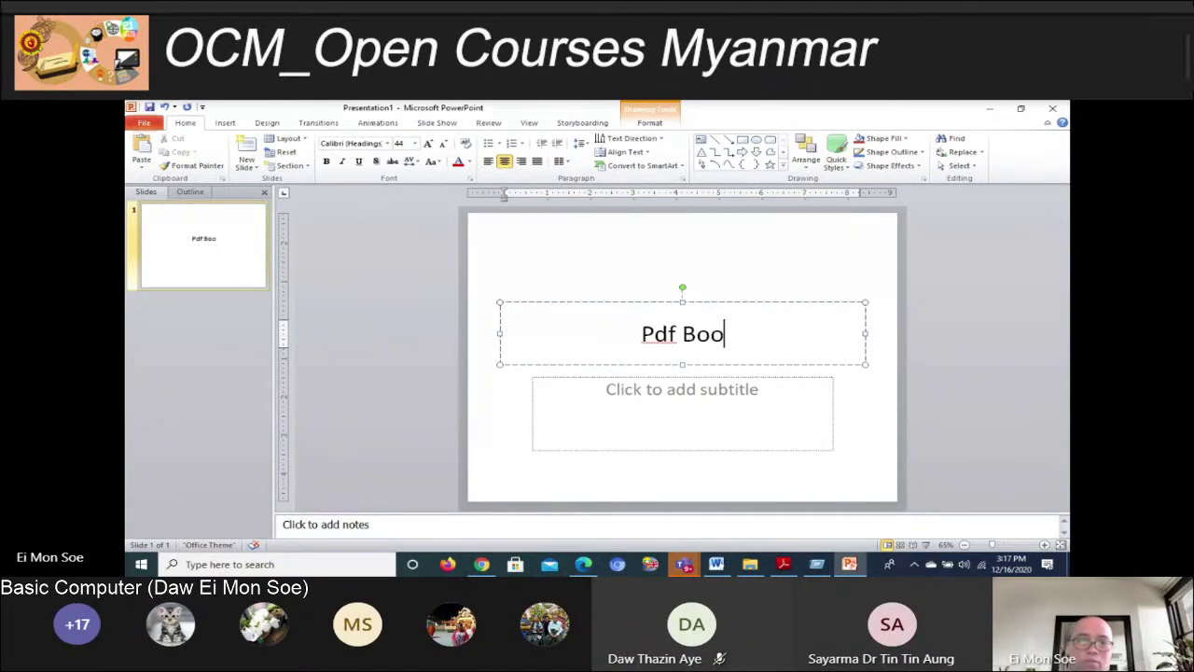
type("k")
left_click(741, 419)
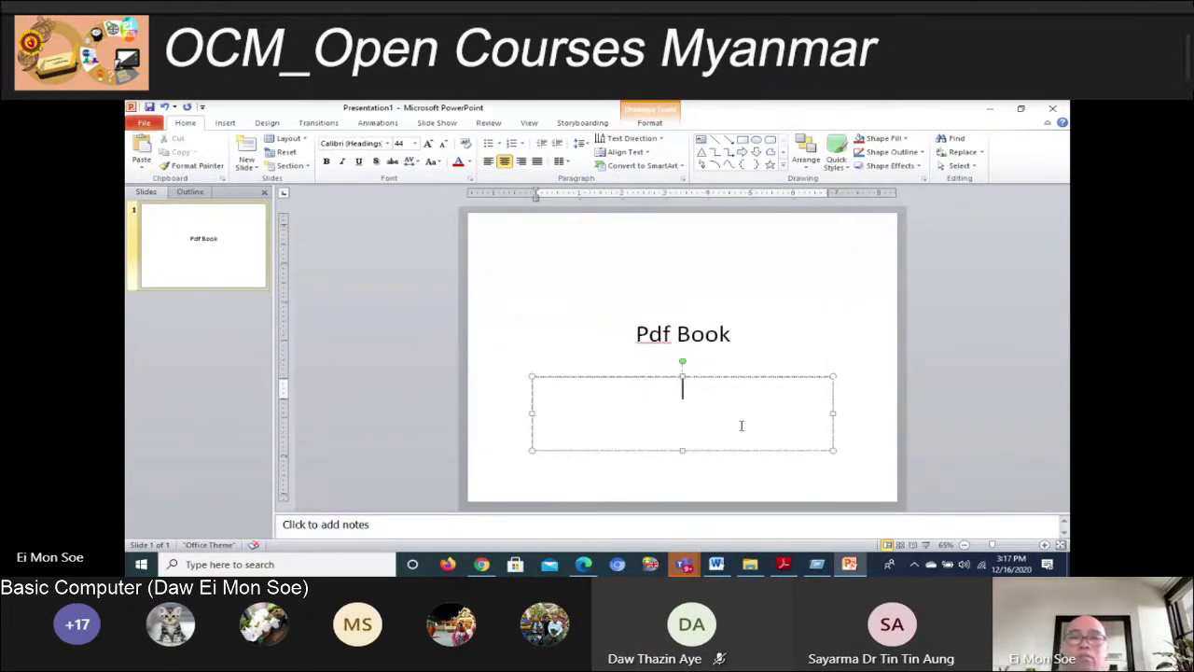
left_click(752, 335)
left_click_drag(752, 336, 657, 341)
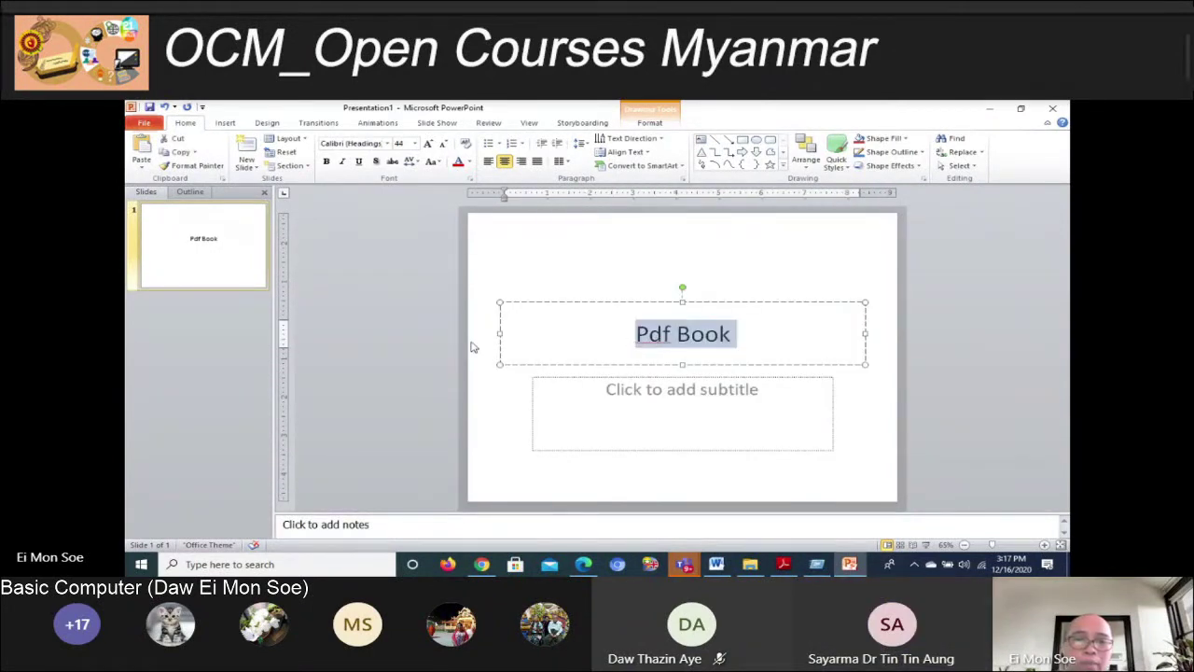
Start a hyperlink on the Pdf Book title with the ScreenTip 'Basic computer'
left_click(228, 125)
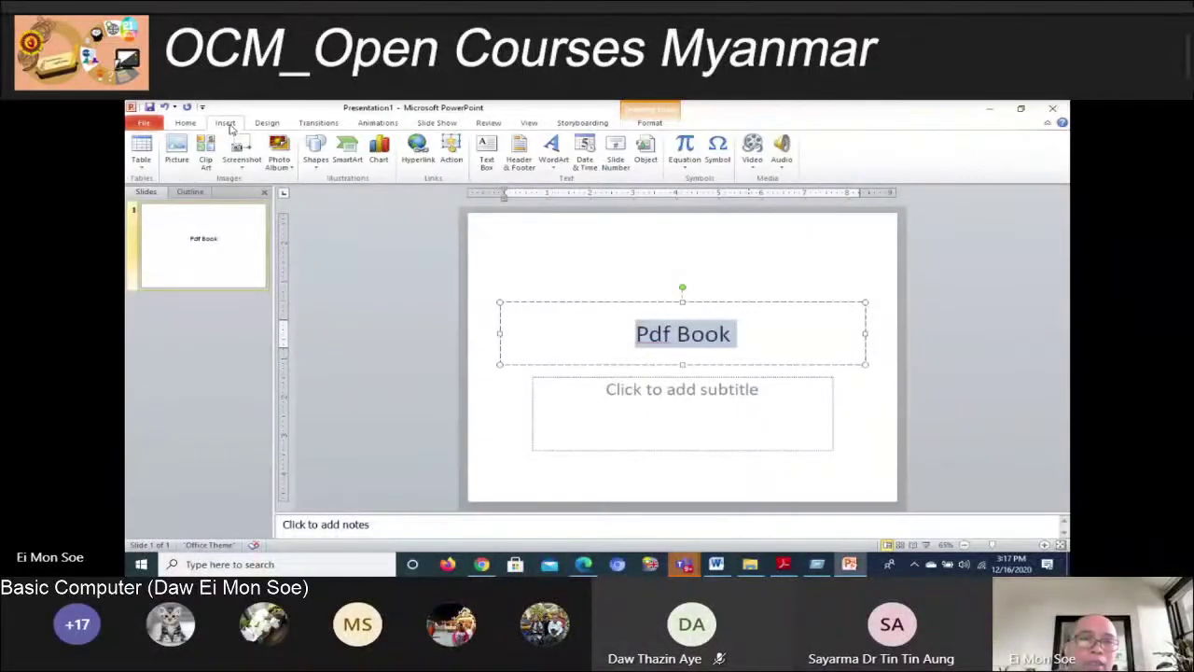
left_click(418, 150)
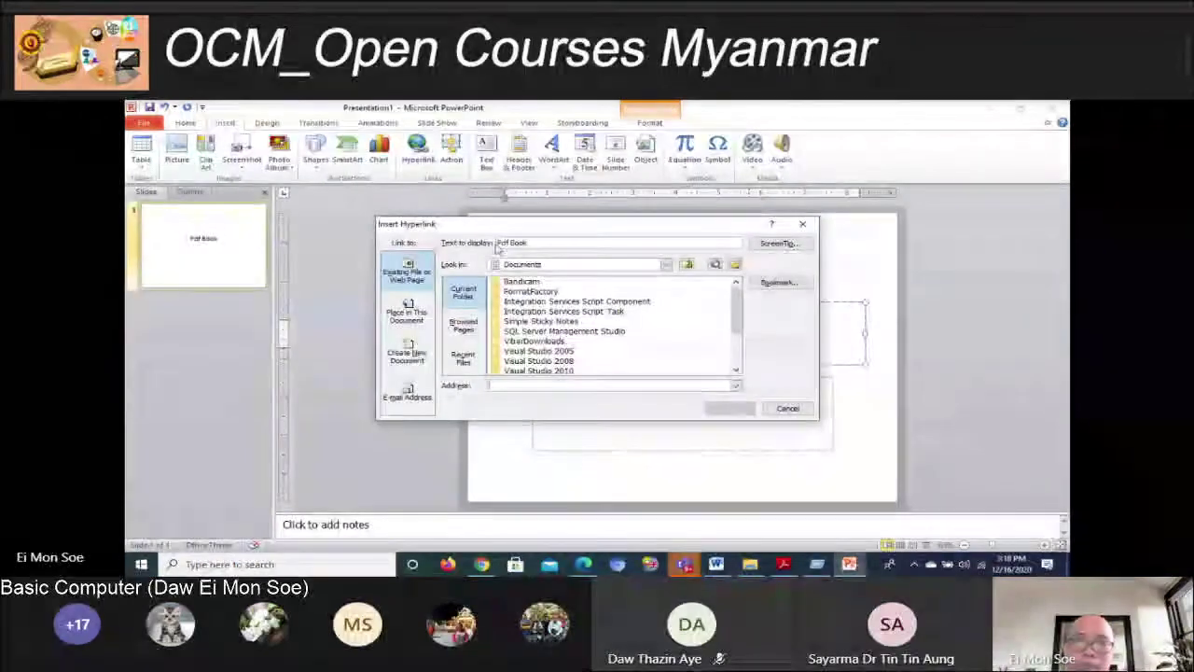
left_click(774, 248)
type("Basic comp")
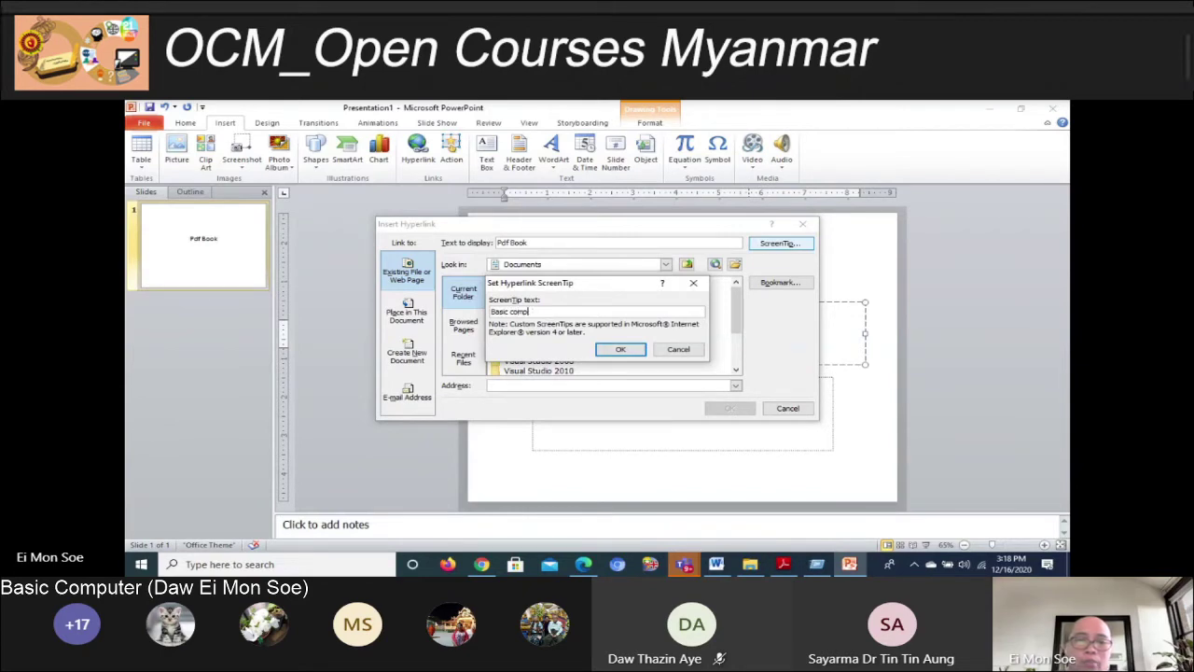
type("uter")
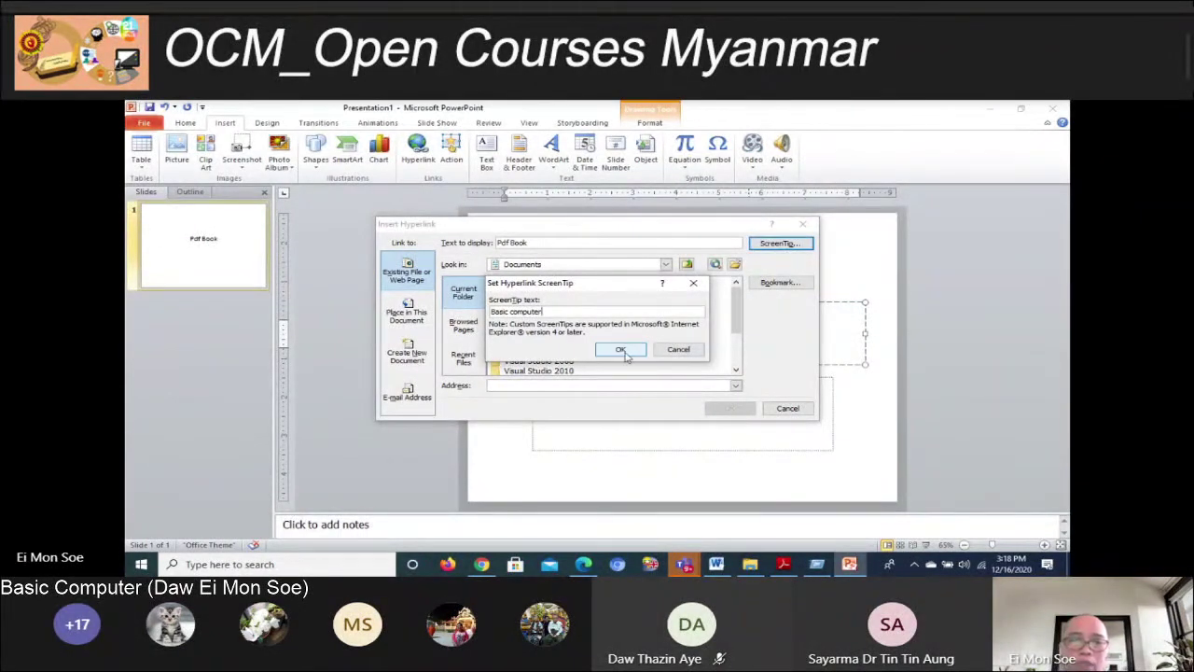
left_click(624, 352)
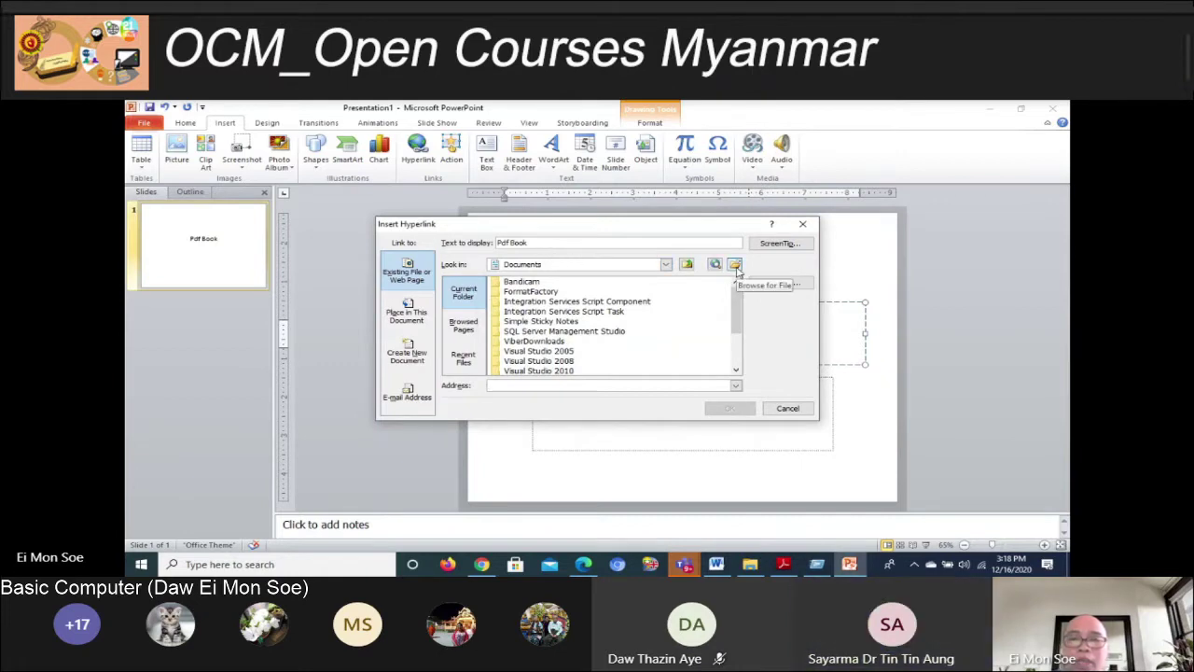
key("alt+Tab")
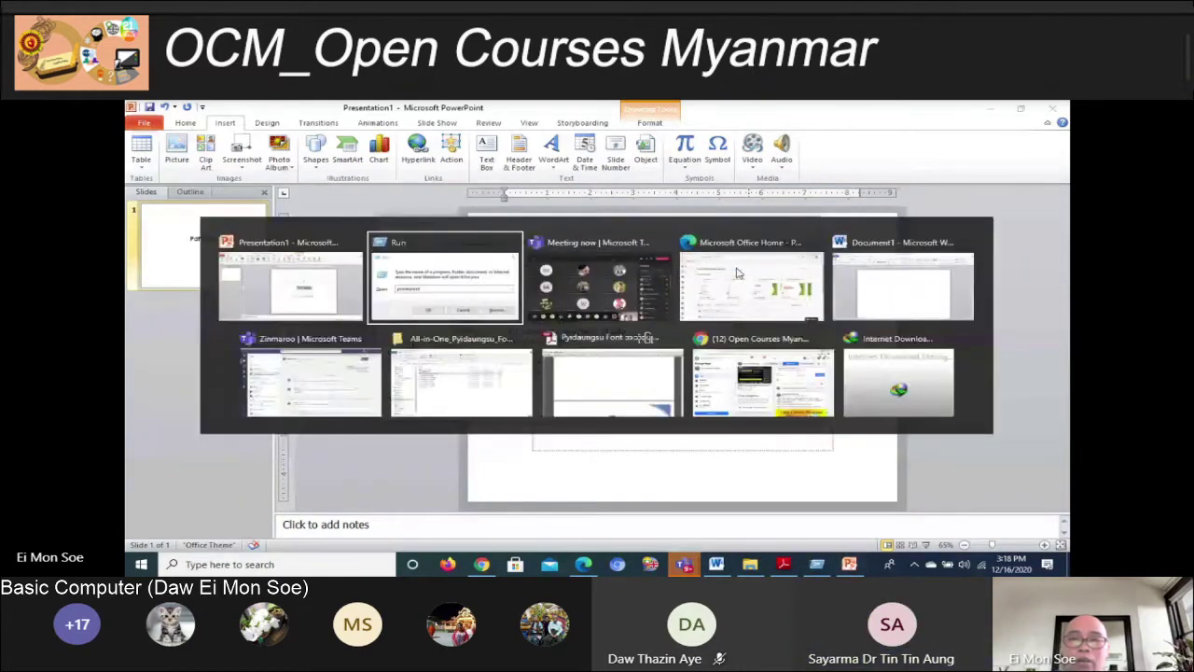
key("alt+Tab")
mouse_move(729, 328)
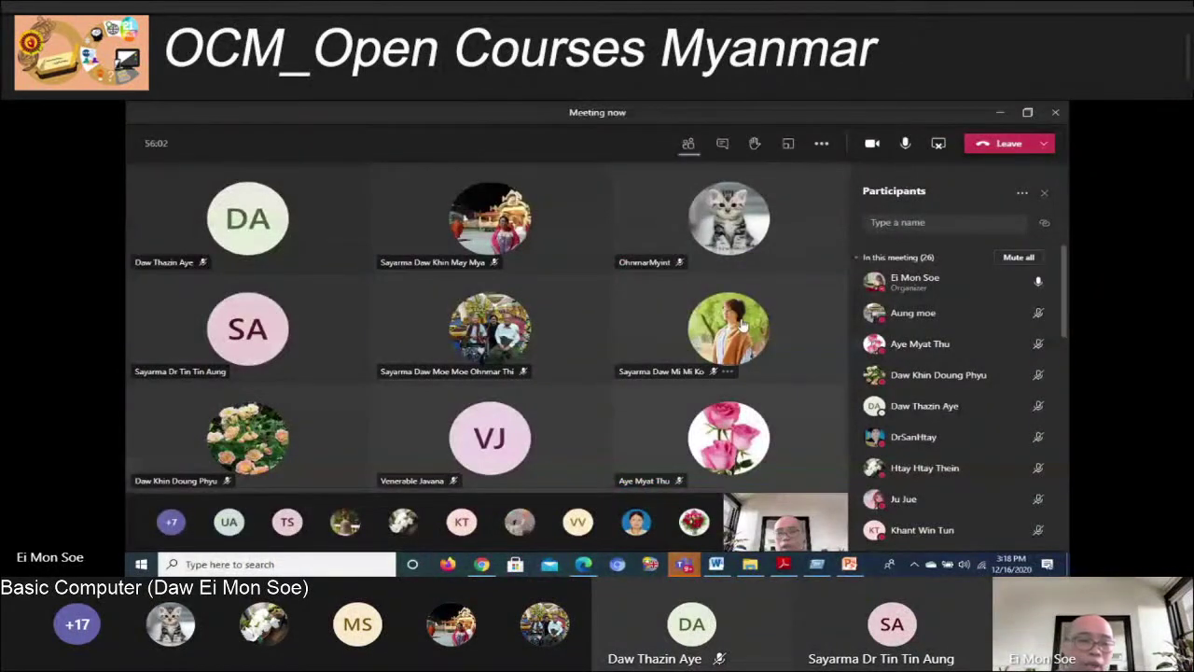
key("alt+Tab")
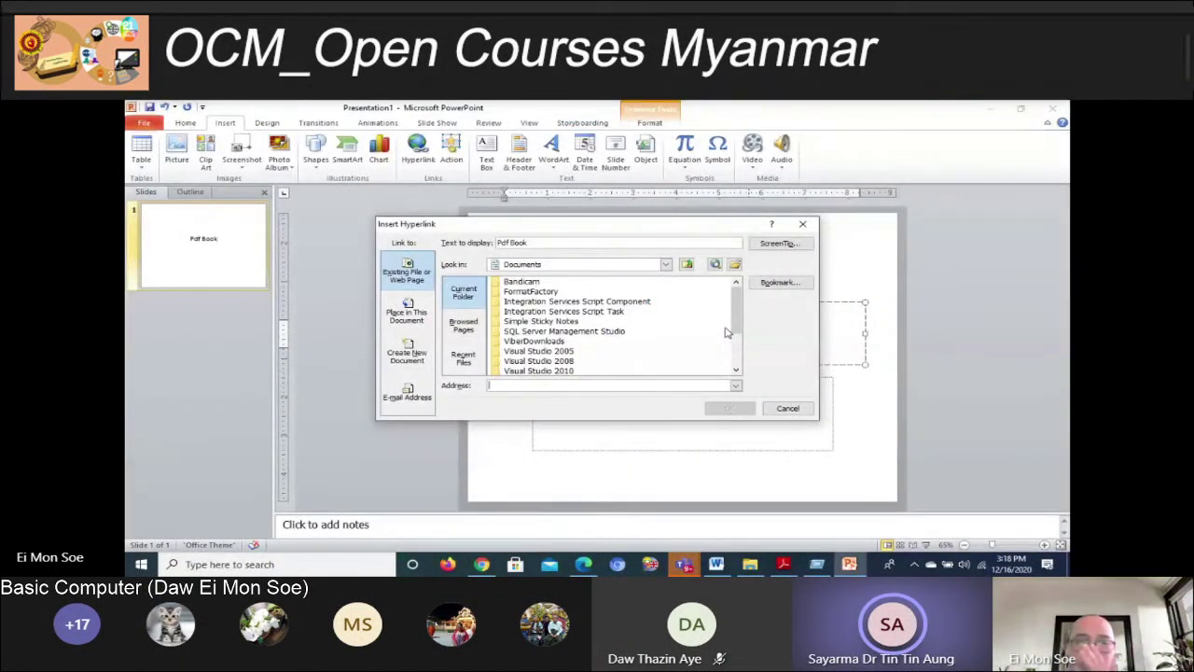
Browse to D:\Basic Computer\pdf with All Files shown and pick 0406-basic-computer-course-book.pdf
left_click(735, 266)
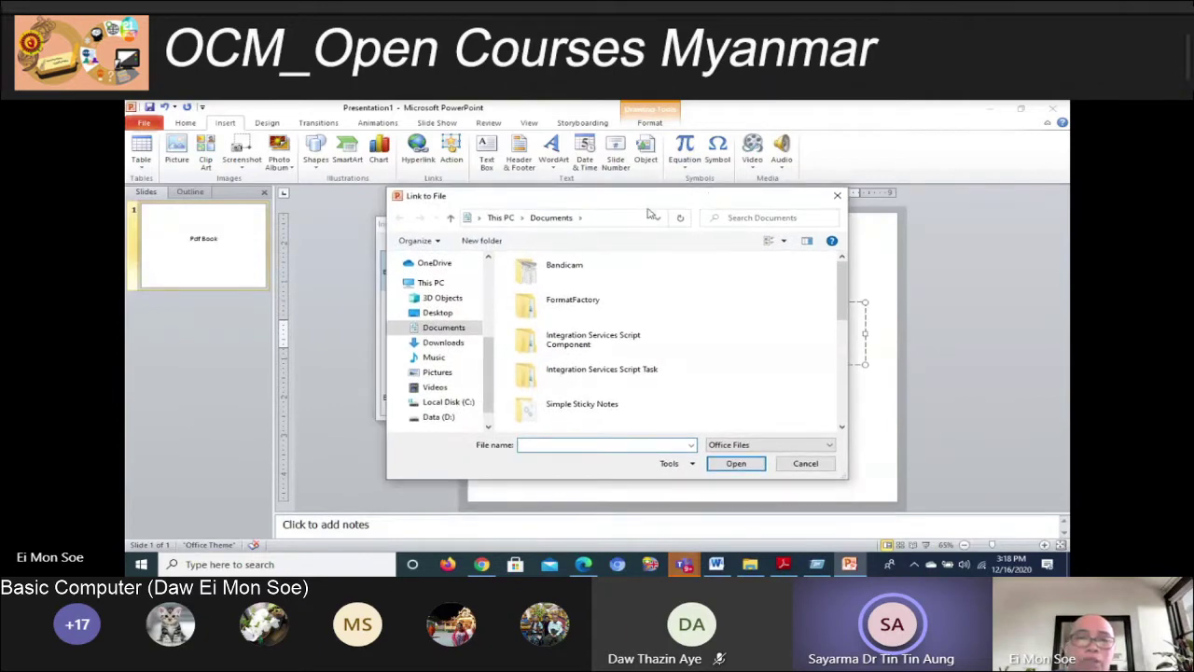
left_click(435, 418)
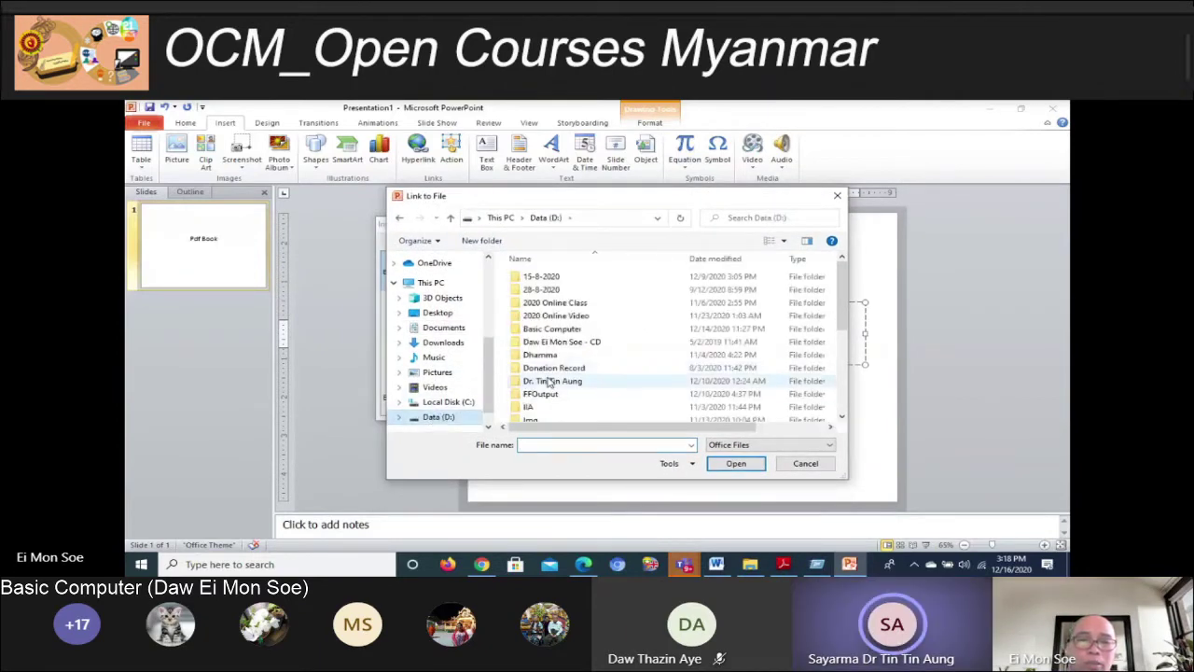
double_click(550, 328)
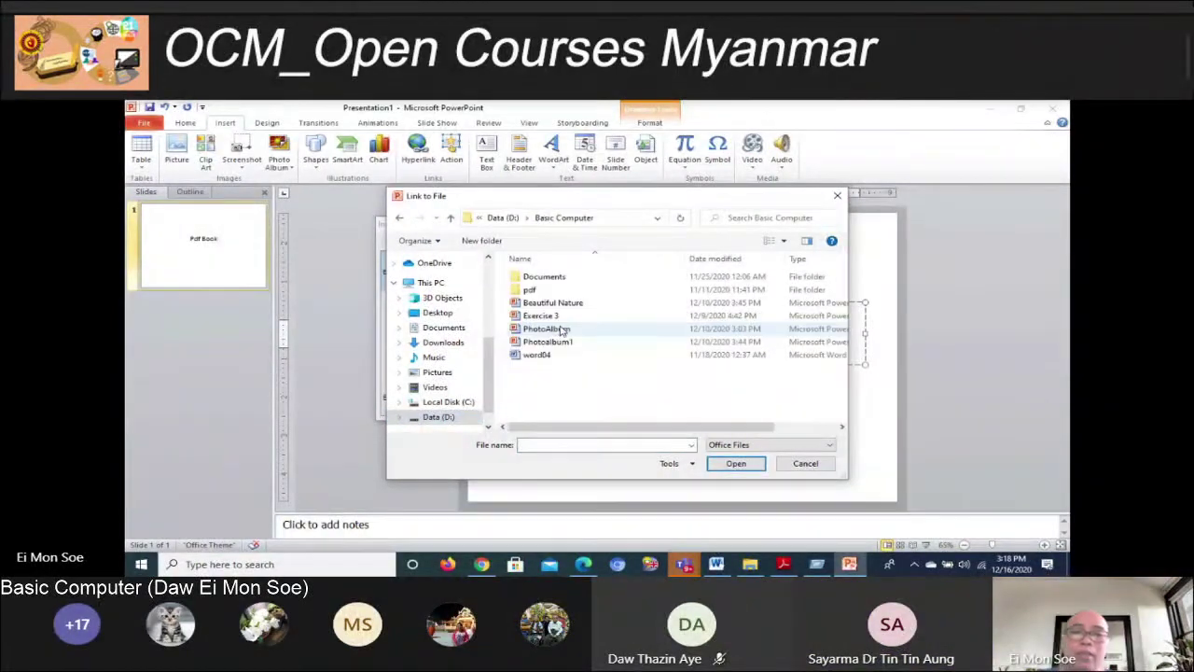
double_click(530, 289)
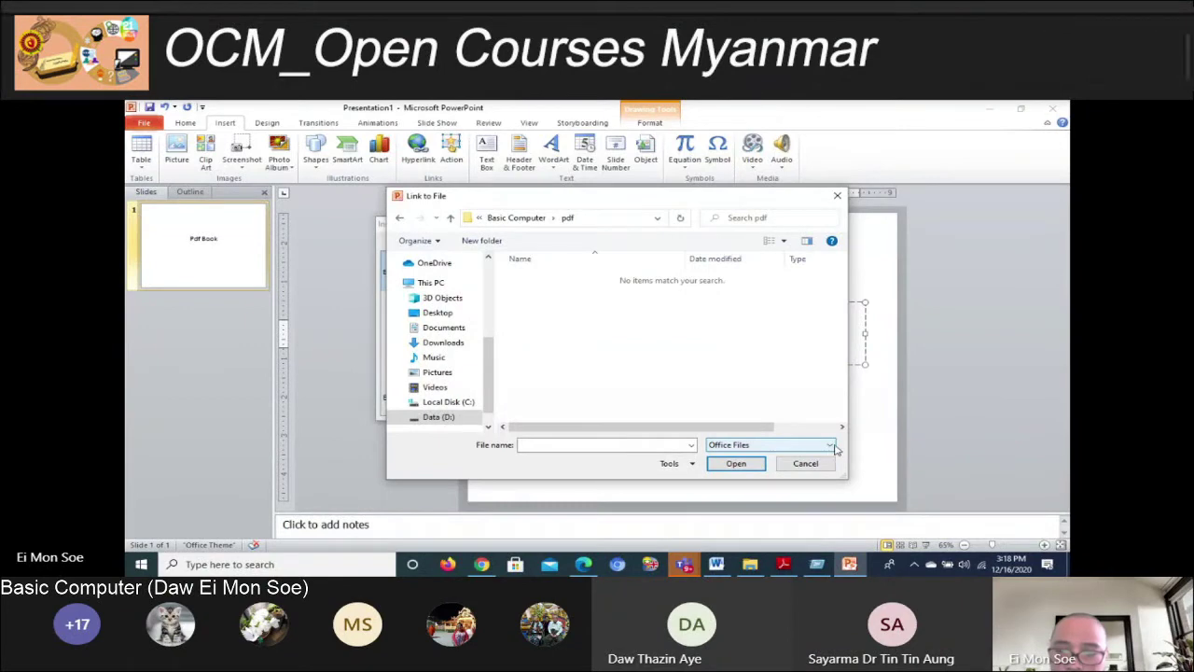
left_click(831, 445)
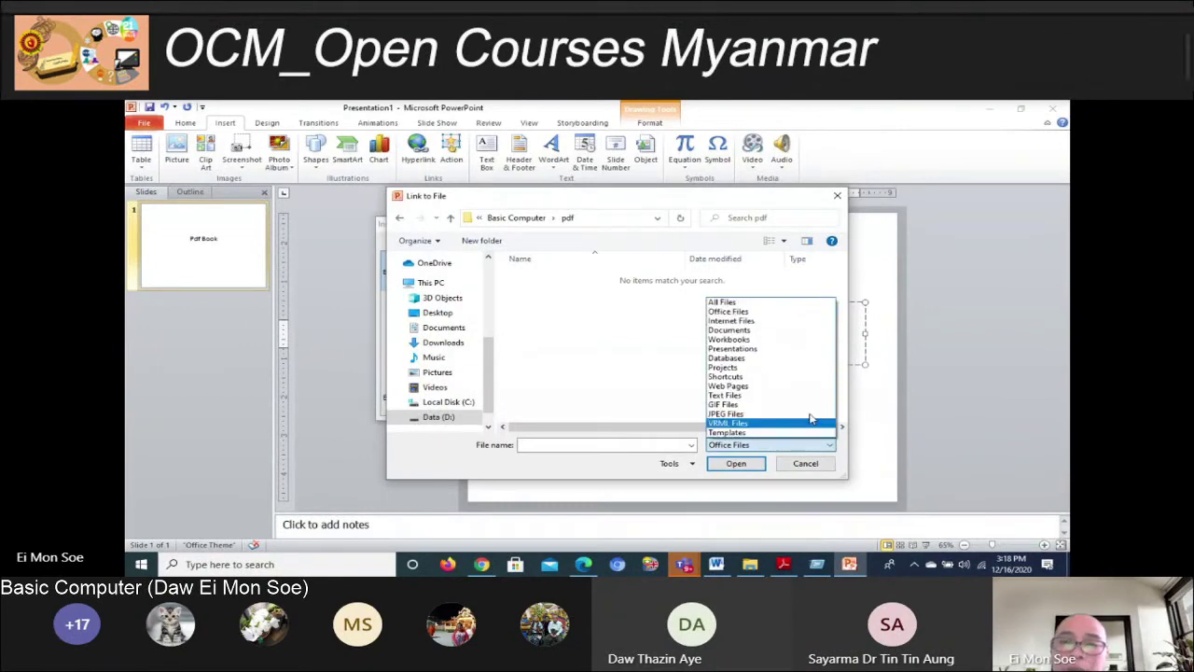
left_click(735, 303)
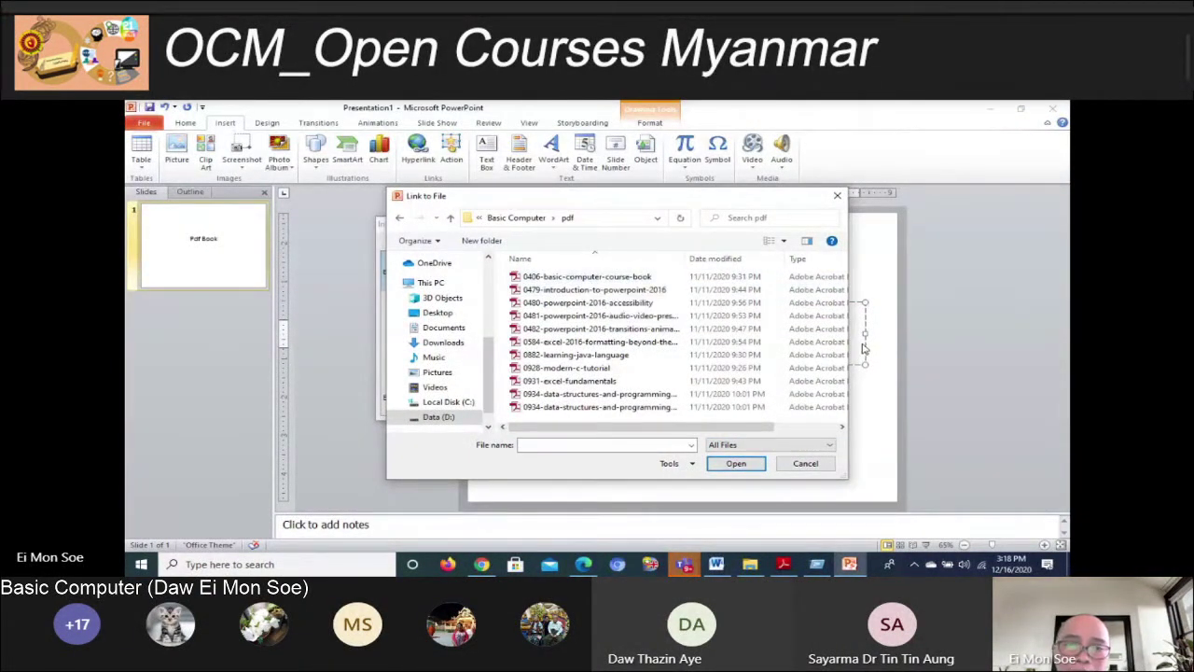
left_click(632, 278)
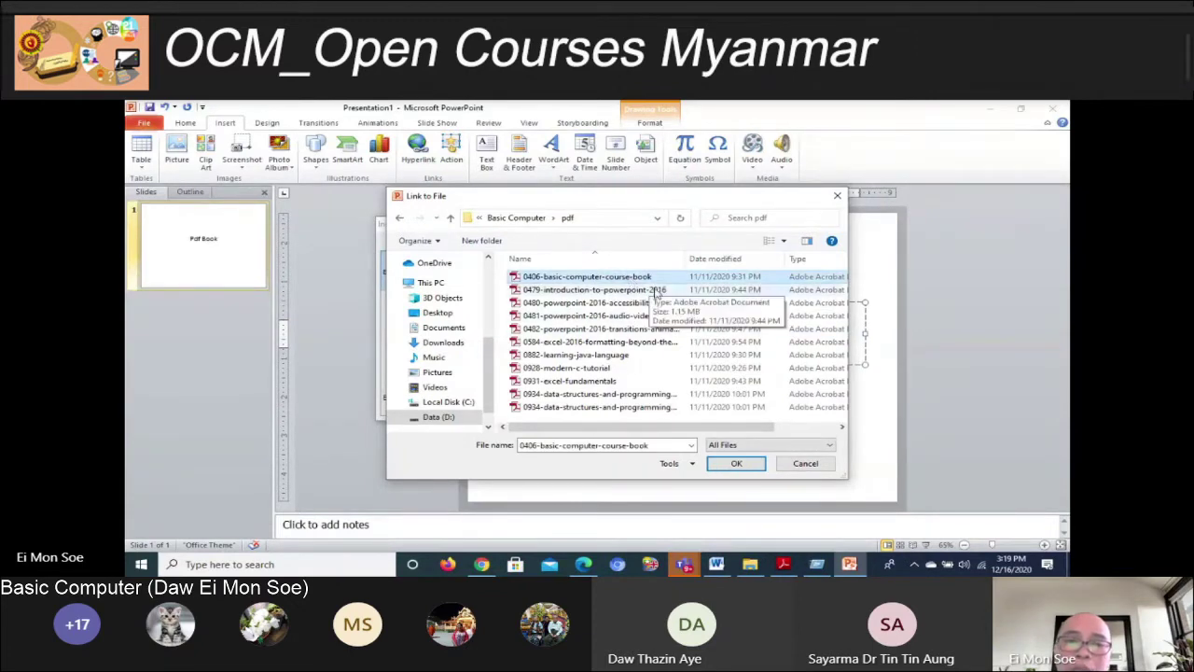
left_click(736, 464)
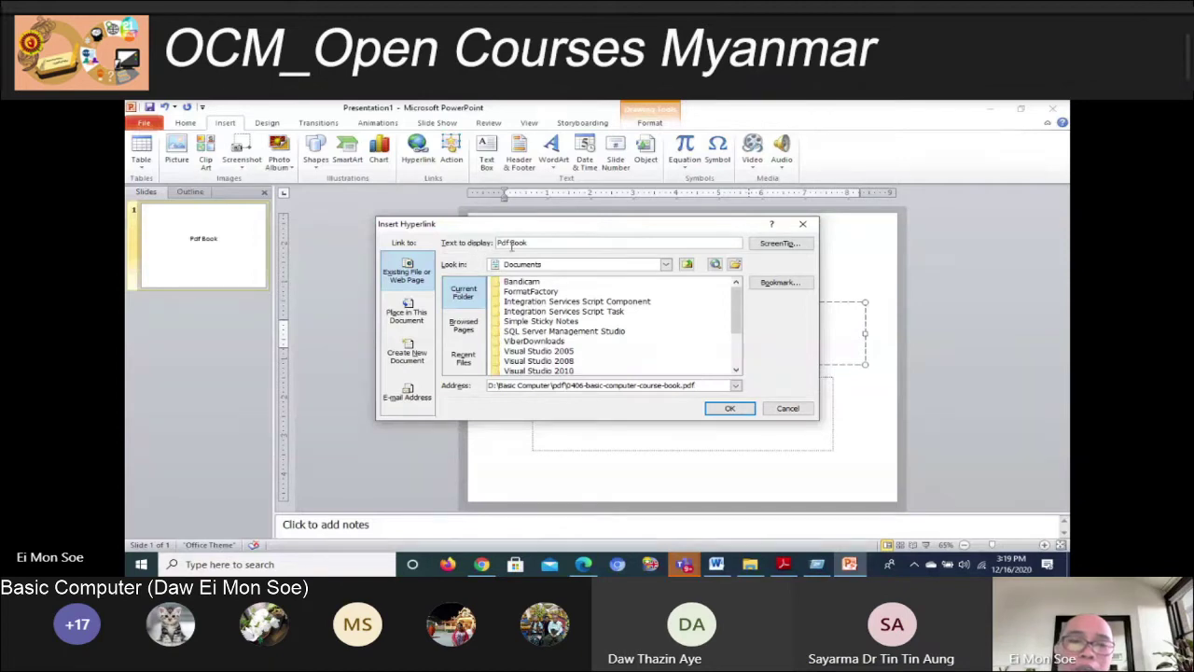
Confirm the Pdf Book link to the PDF and deselect the title
left_click_drag(534, 242, 493, 242)
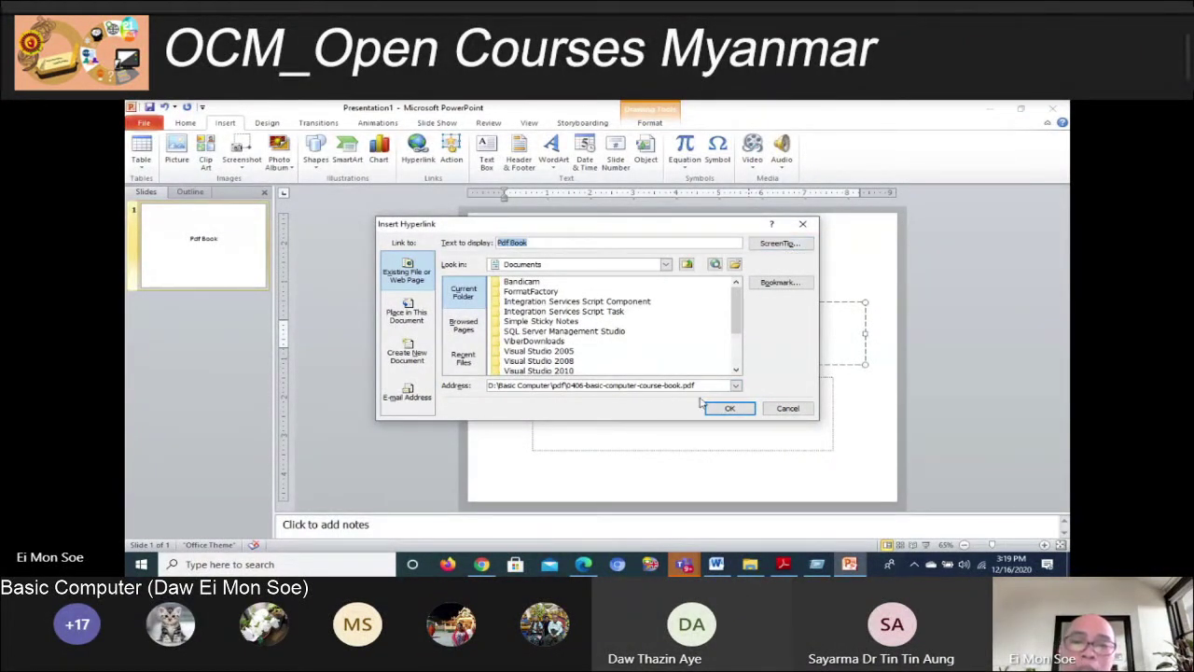
left_click_drag(704, 384, 456, 385)
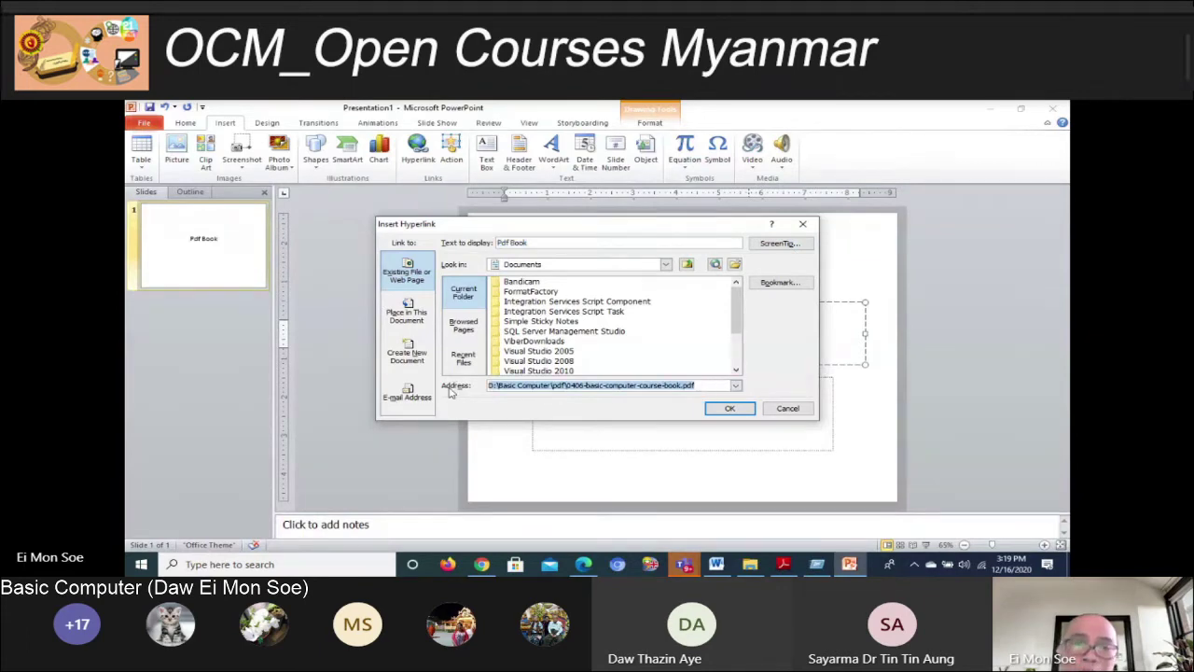
left_click(735, 409)
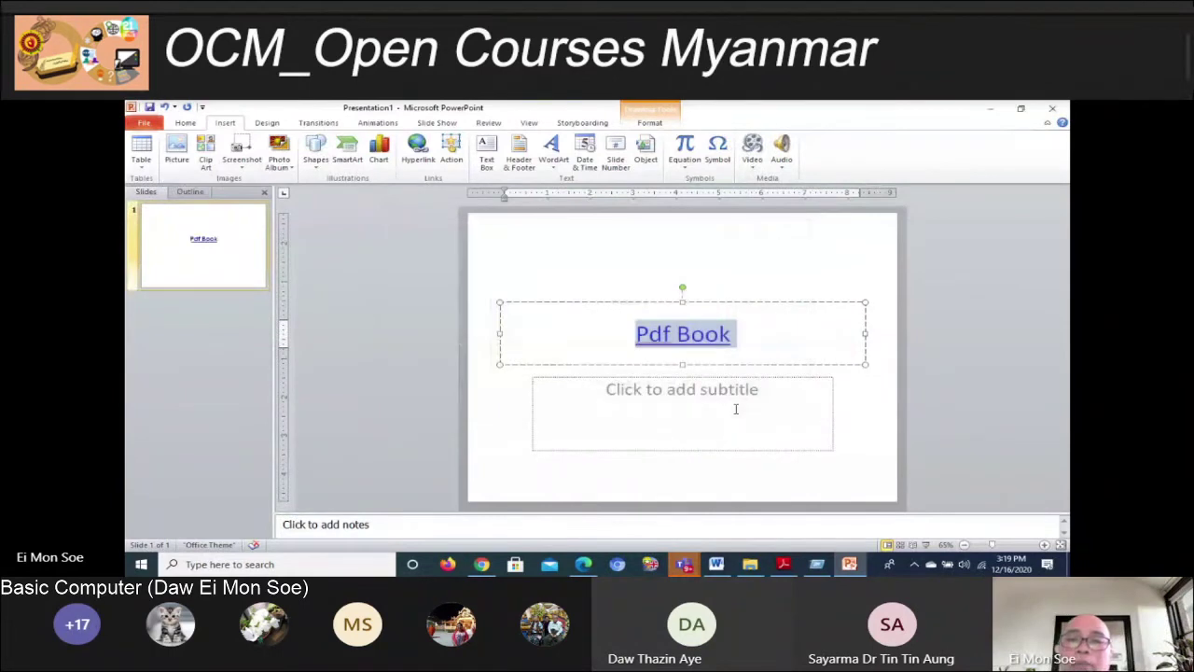
left_click(718, 261)
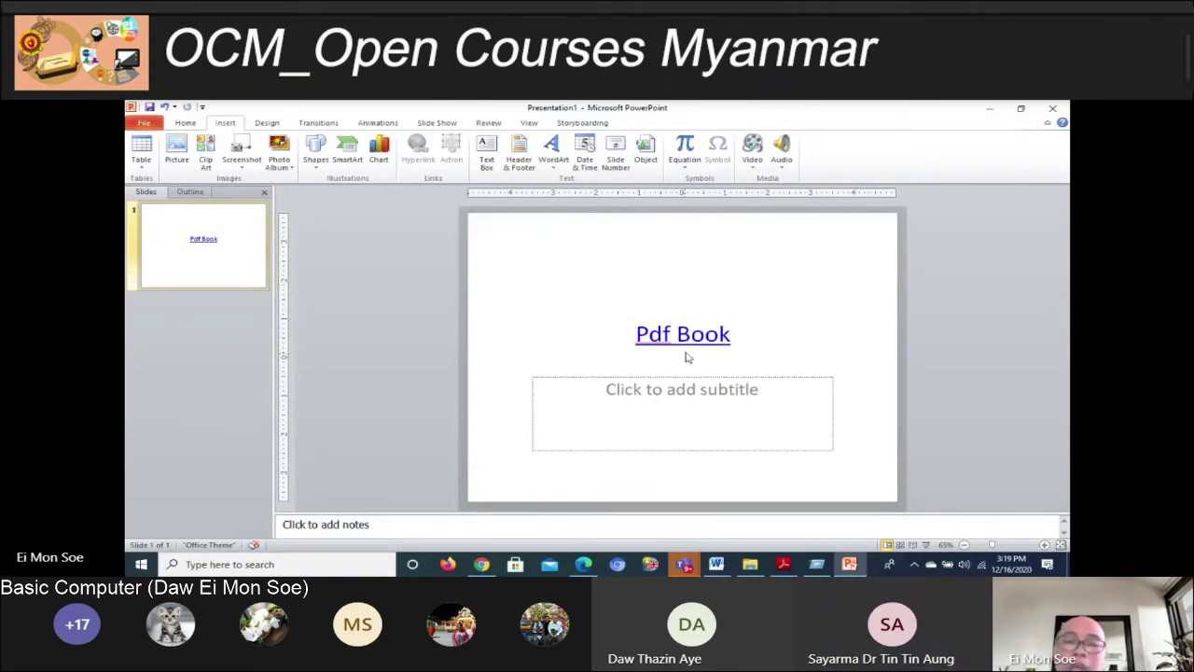
Type 'Testing Testing' in the subtitle placeholder
left_click(687, 385)
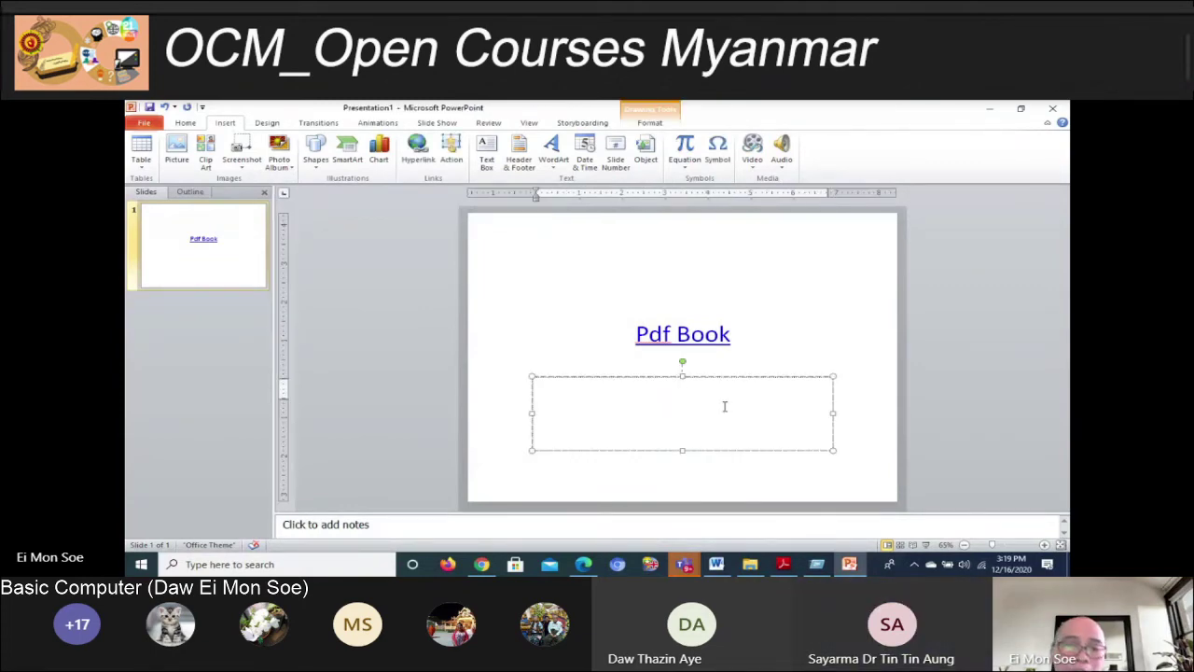
type("Tes")
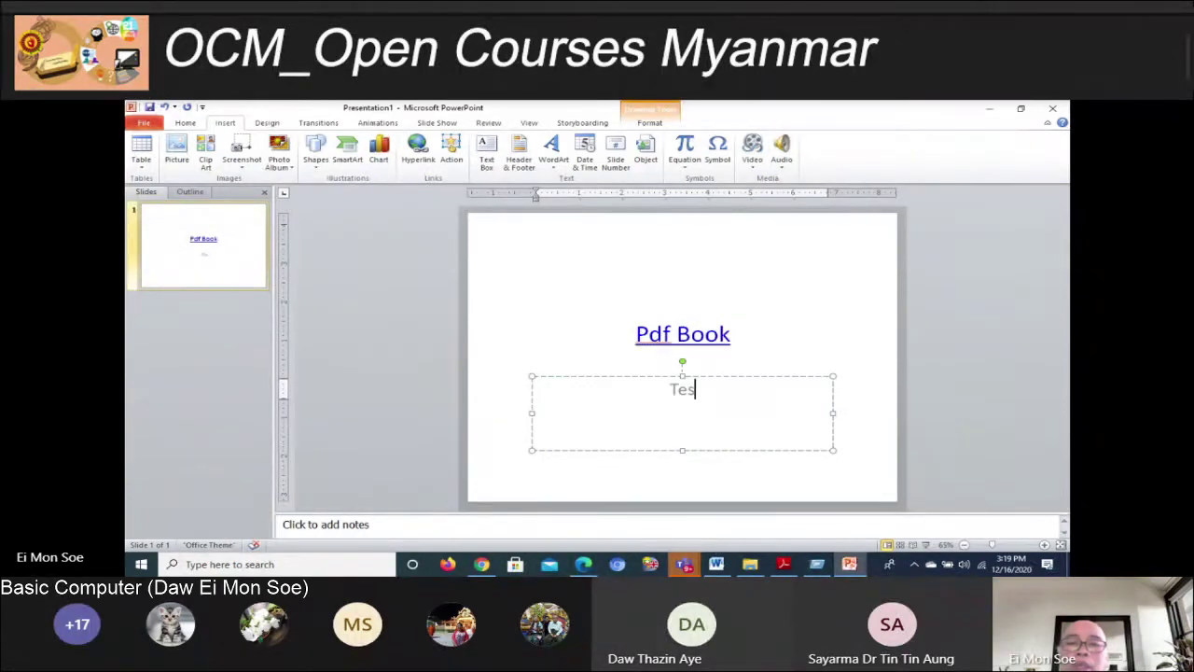
type("ing")
key("BackSpace")
key("BackSpace")
key("BackSpace")
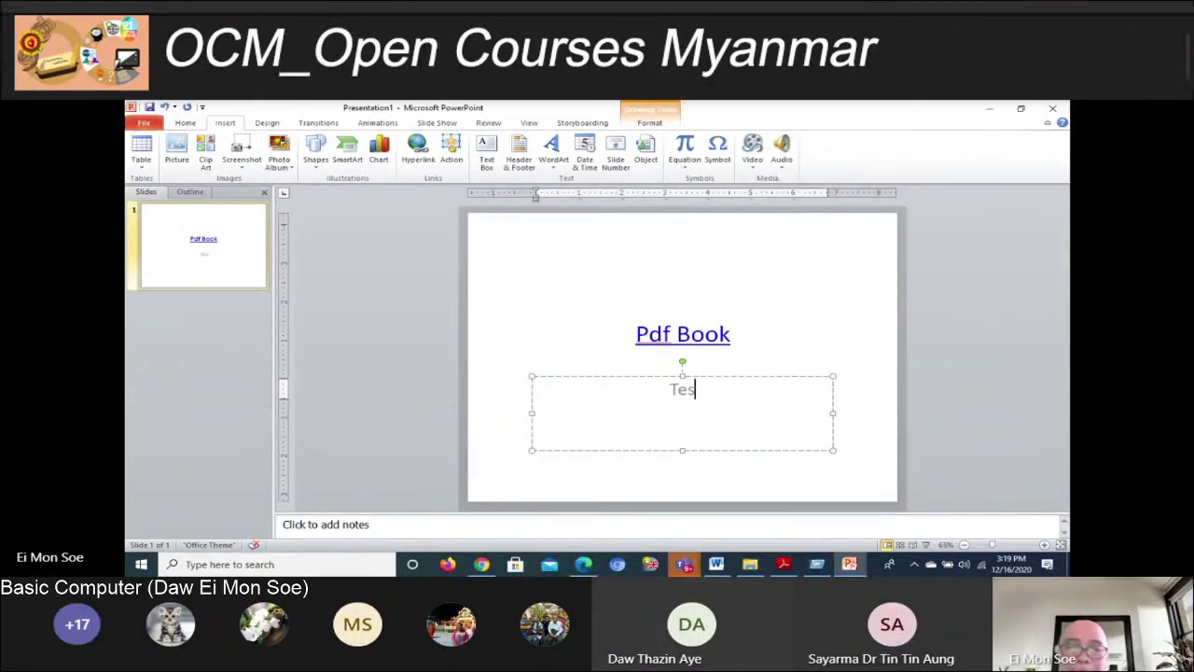
type("ting Testing")
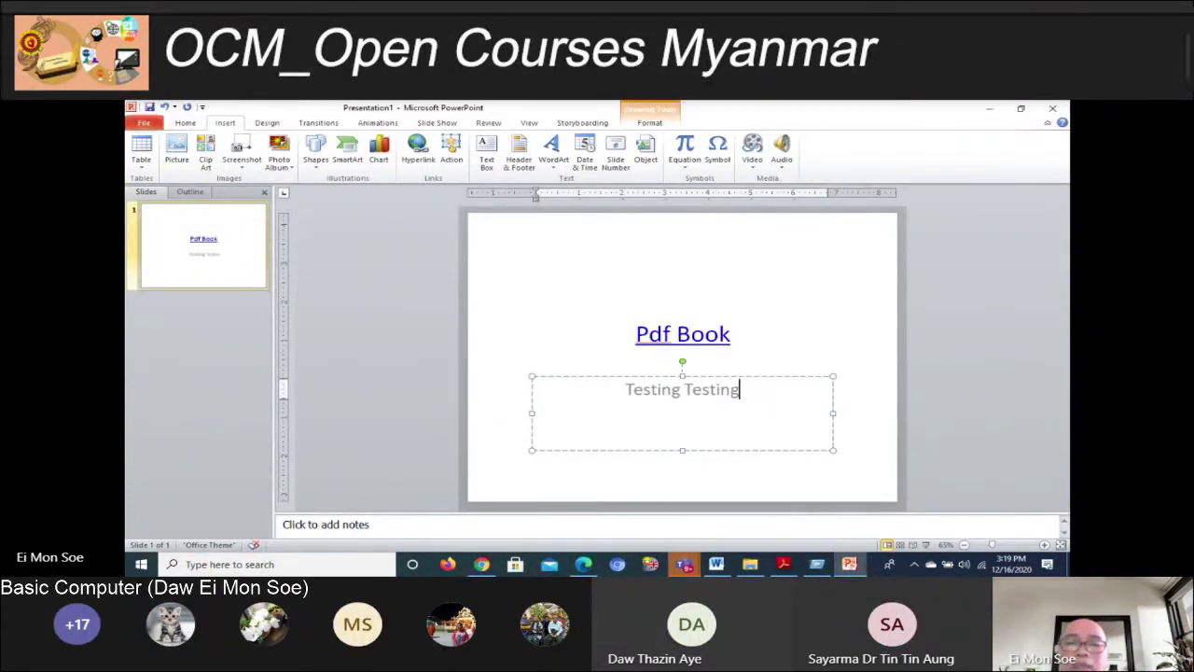
key("Return")
Deselect the slide and run the slide show from this slide
left_click(860, 300)
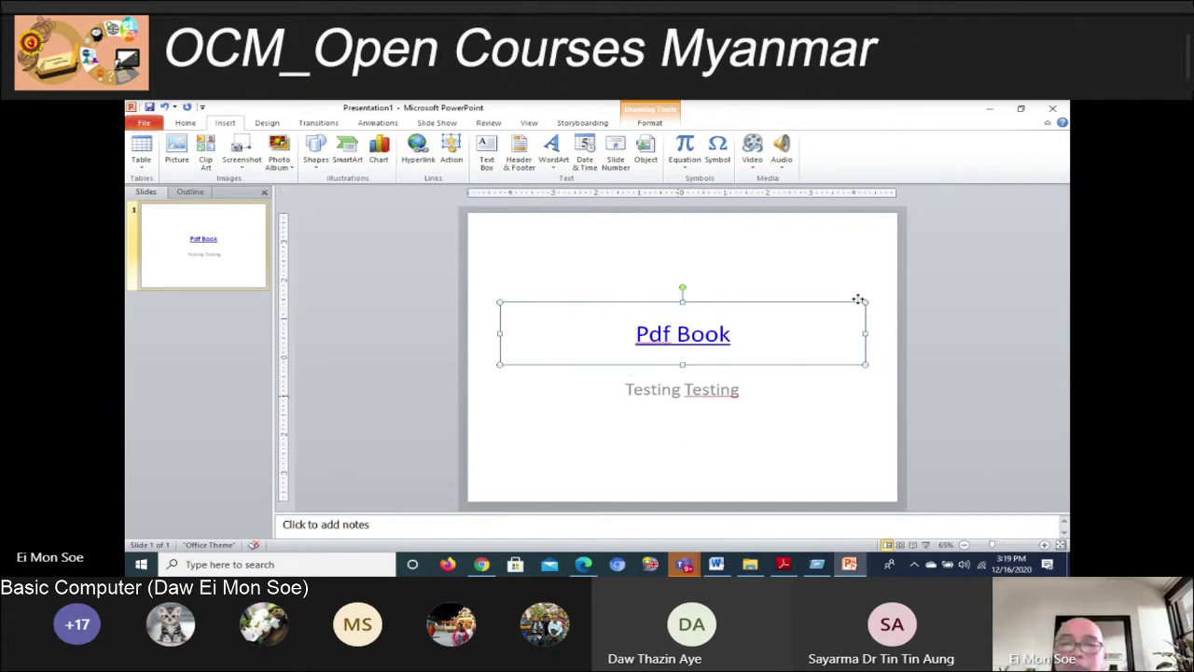
left_click(739, 480)
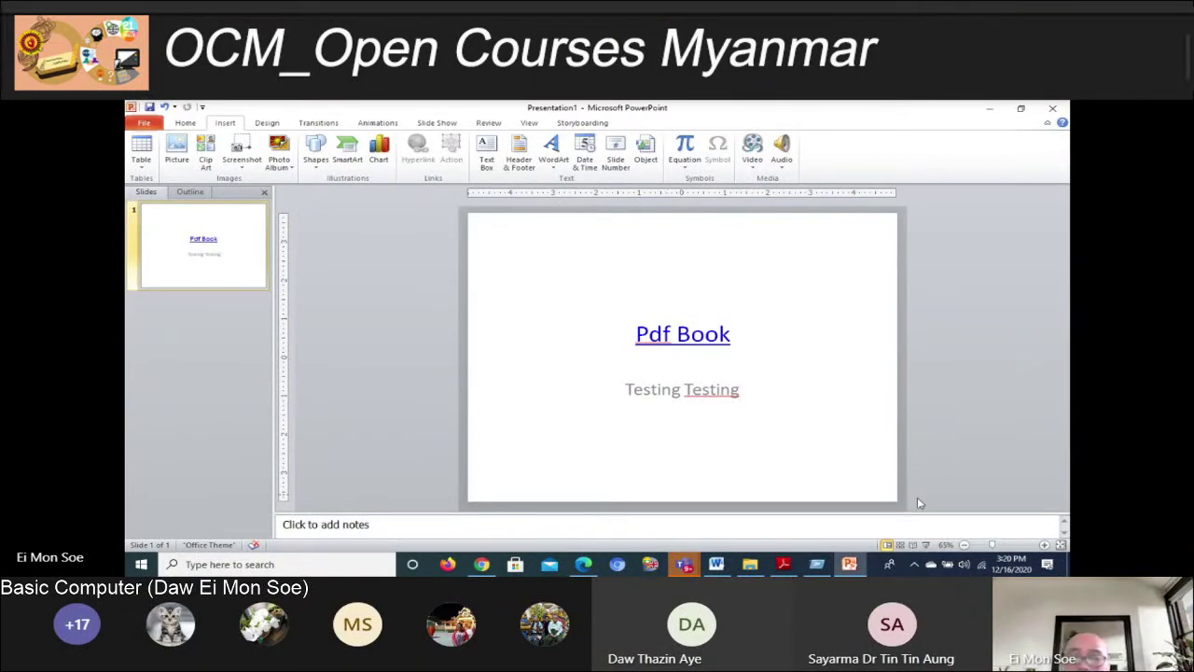
left_click(926, 546)
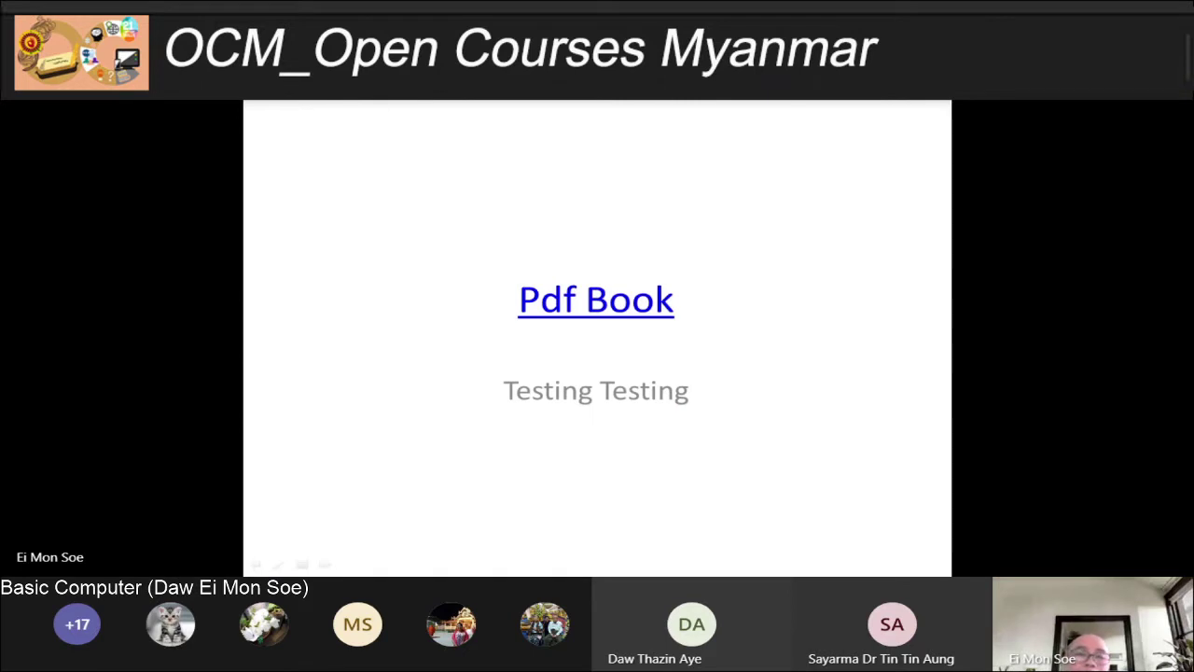
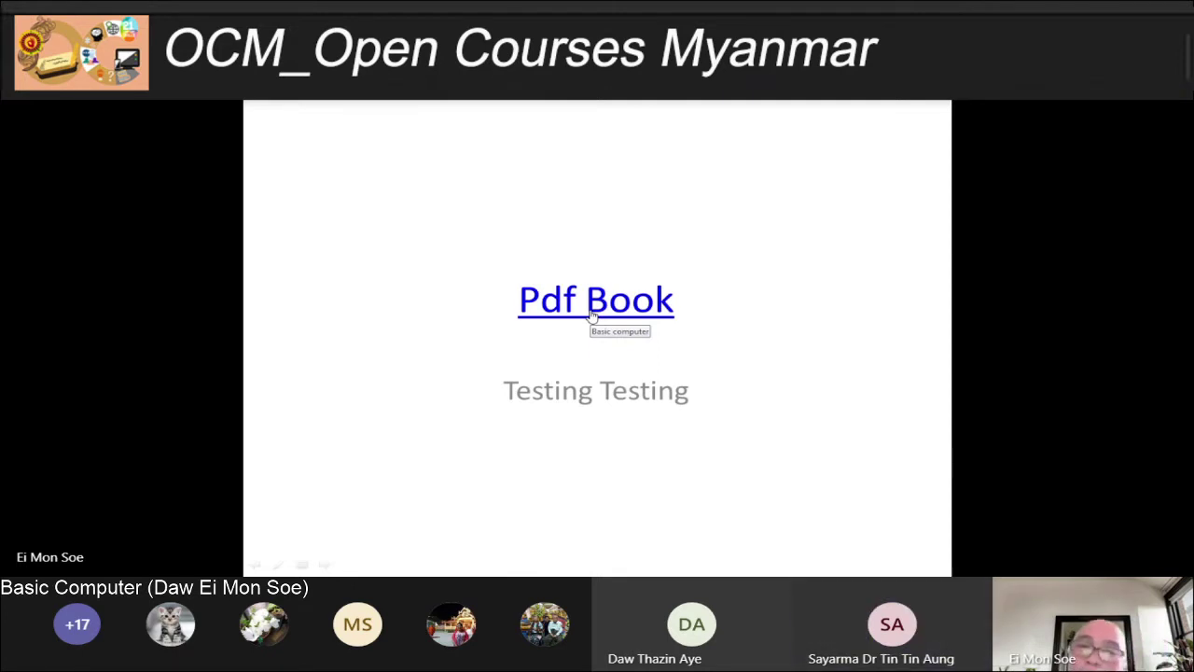
Open the linked PDF book from the slide show, browse it at 100% zoom, and close it
left_click(598, 316)
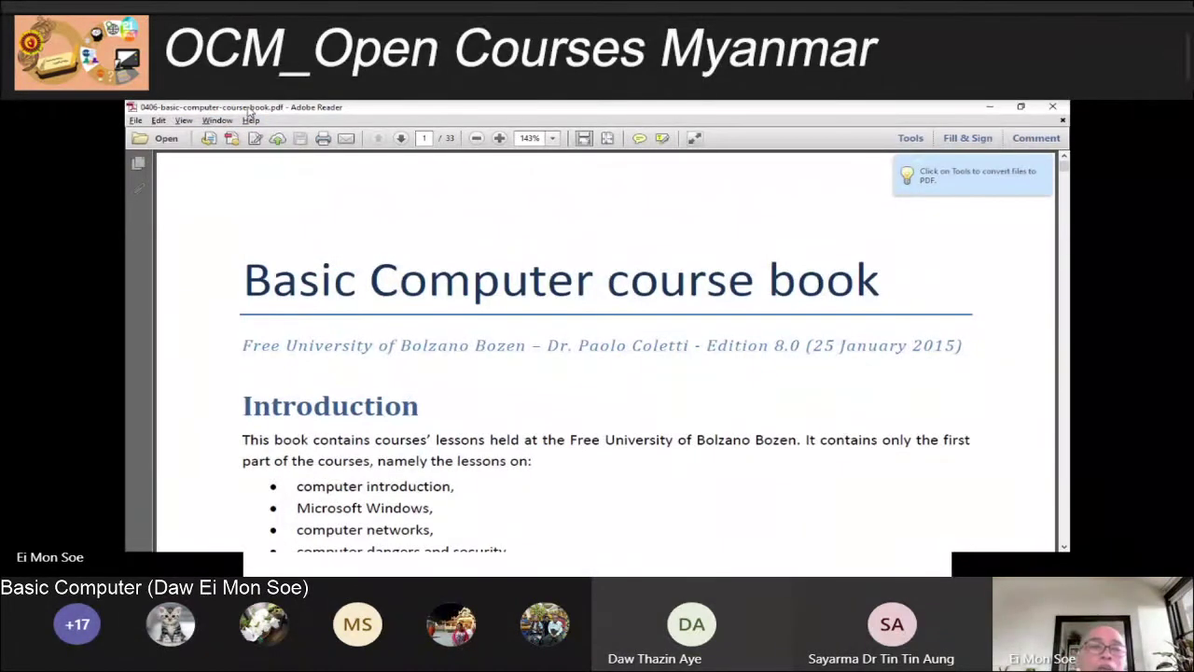
scroll(632, 373, "down", 3)
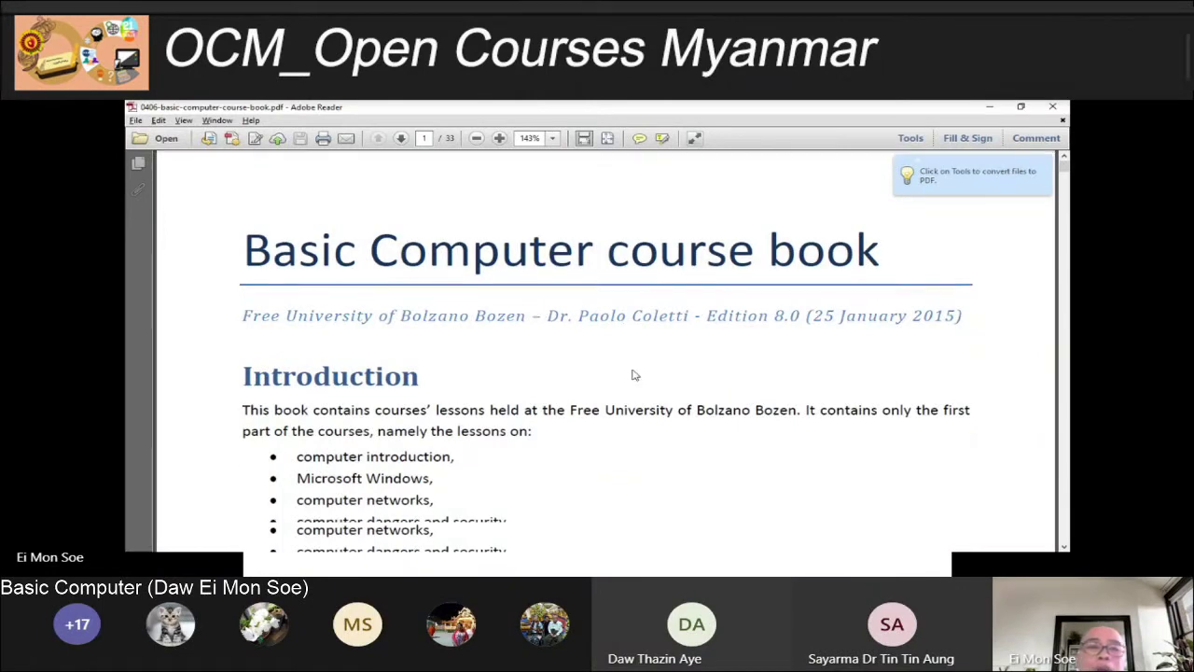
key("ctrl+1")
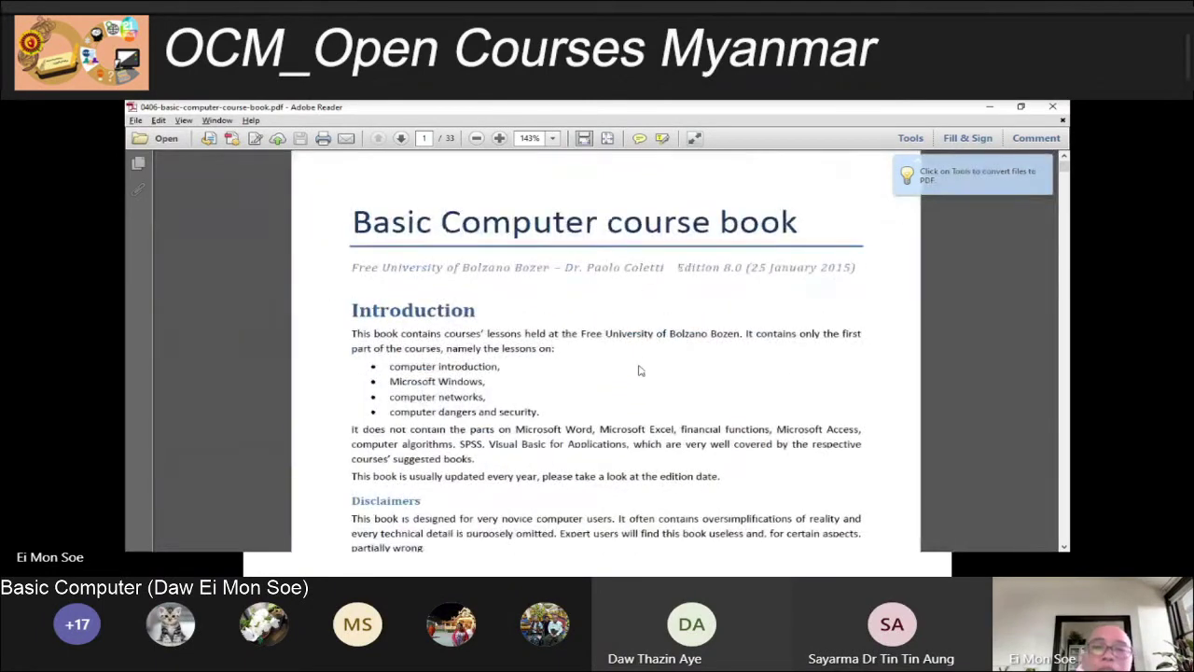
scroll(640, 364, "down", 1)
scroll(639, 364, "down", 8)
scroll(653, 382, "down", 6)
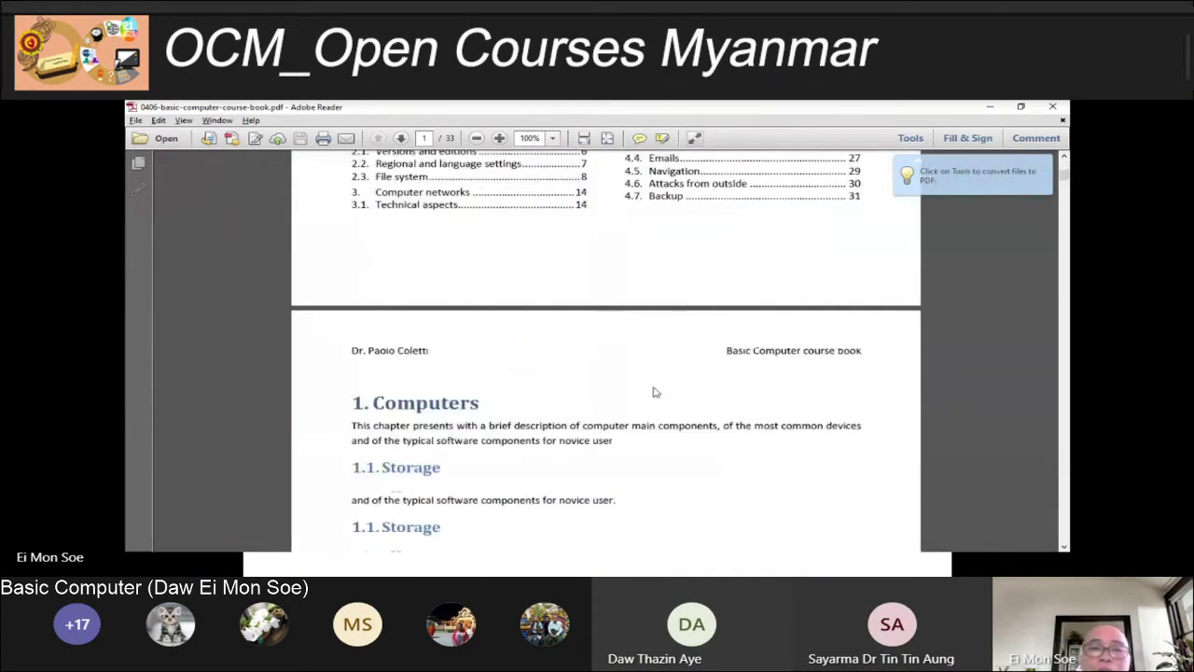
scroll(655, 392, "down", 8)
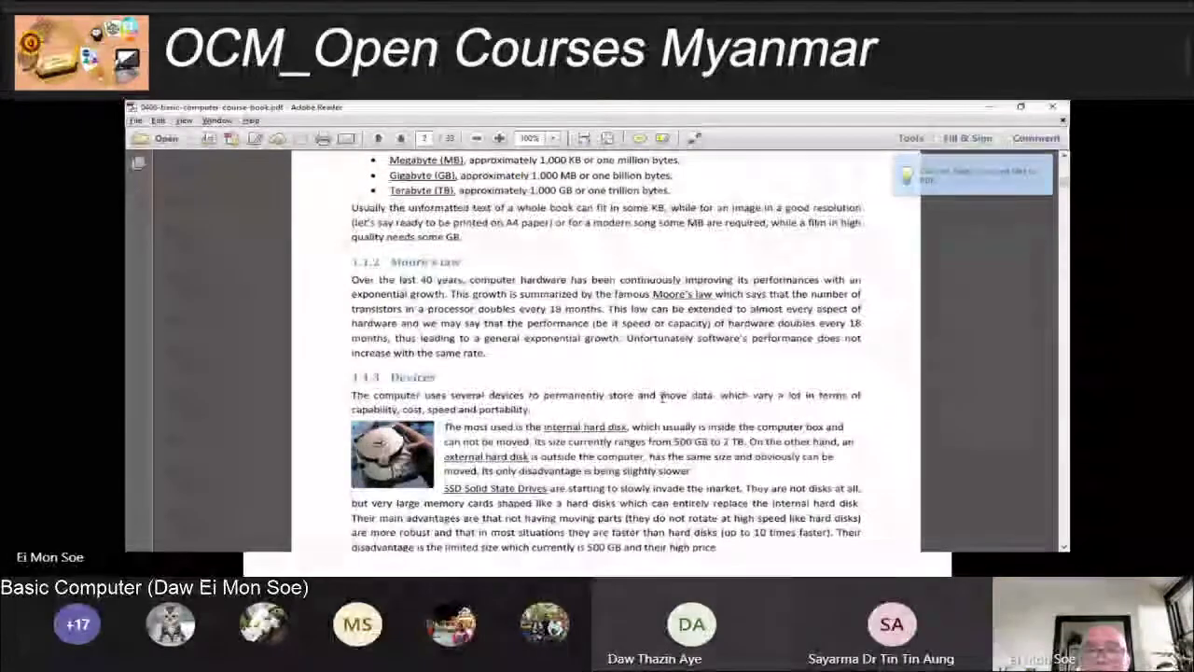
scroll(665, 398, "down", 6)
scroll(665, 397, "down", 3)
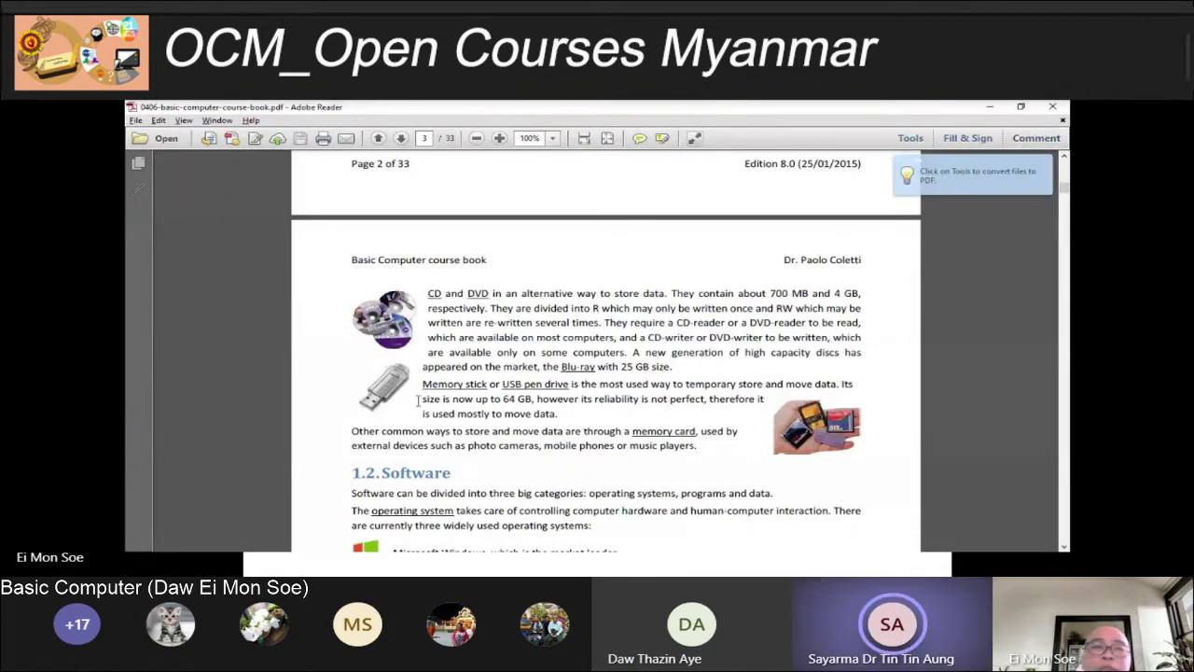
left_click(1052, 106)
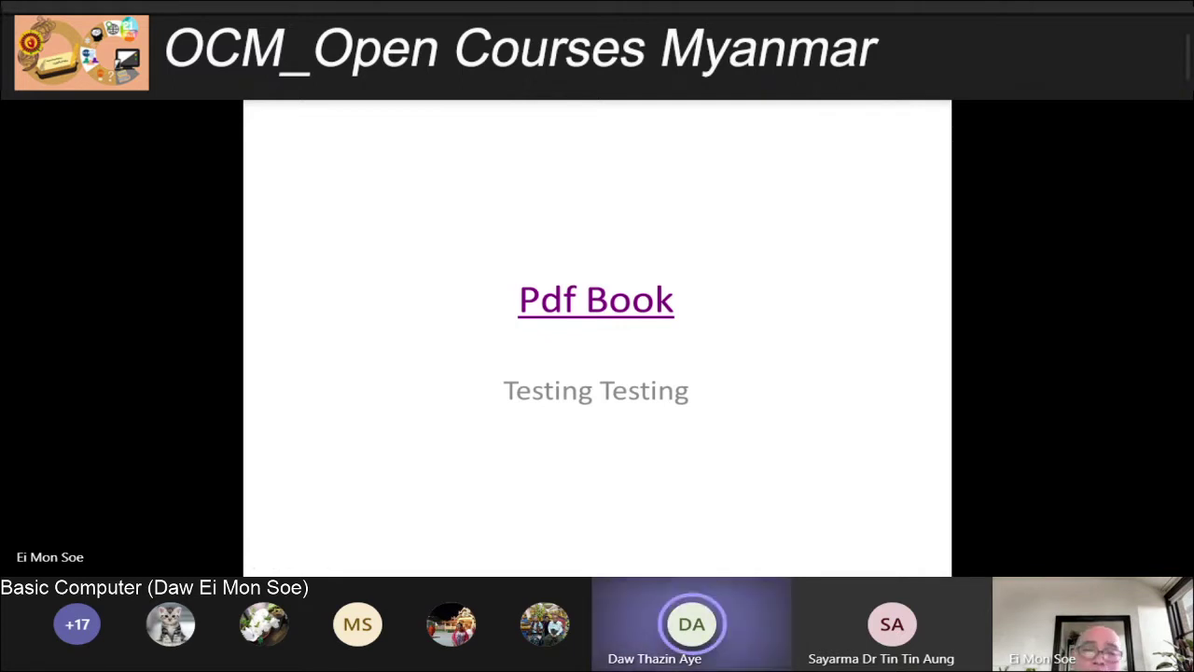
Reopen the PDF book link for a second check at 100% zoom, then return to the slide
left_click(643, 316)
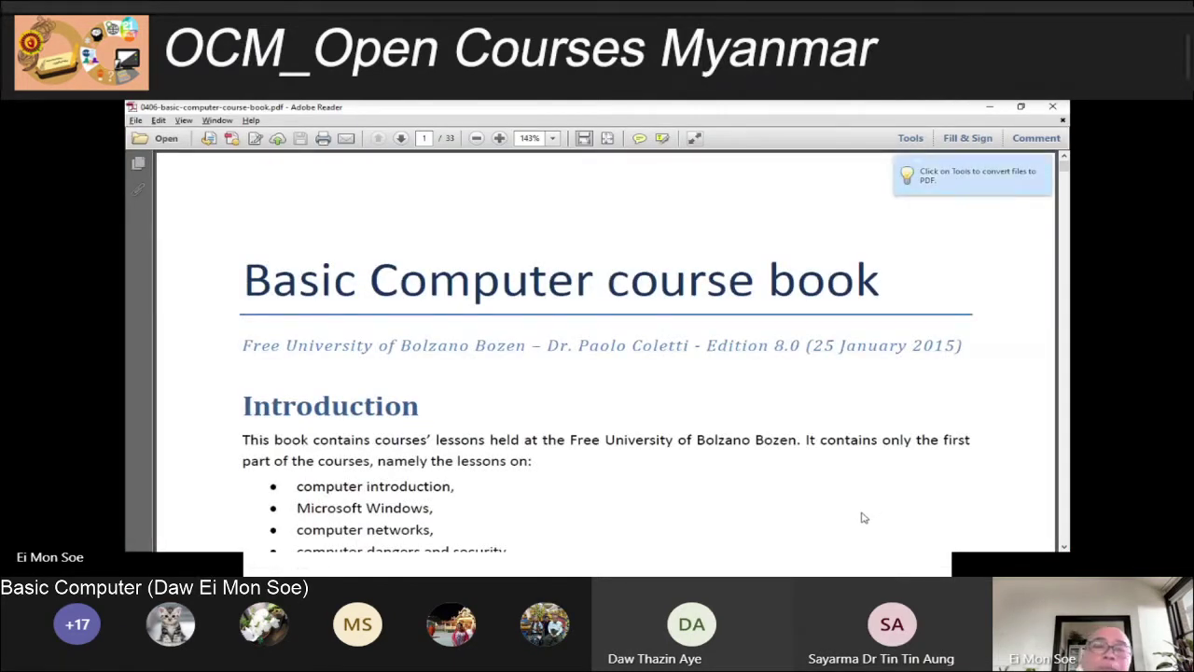
scroll(459, 363, "down", 2)
scroll(478, 358, "down", 4)
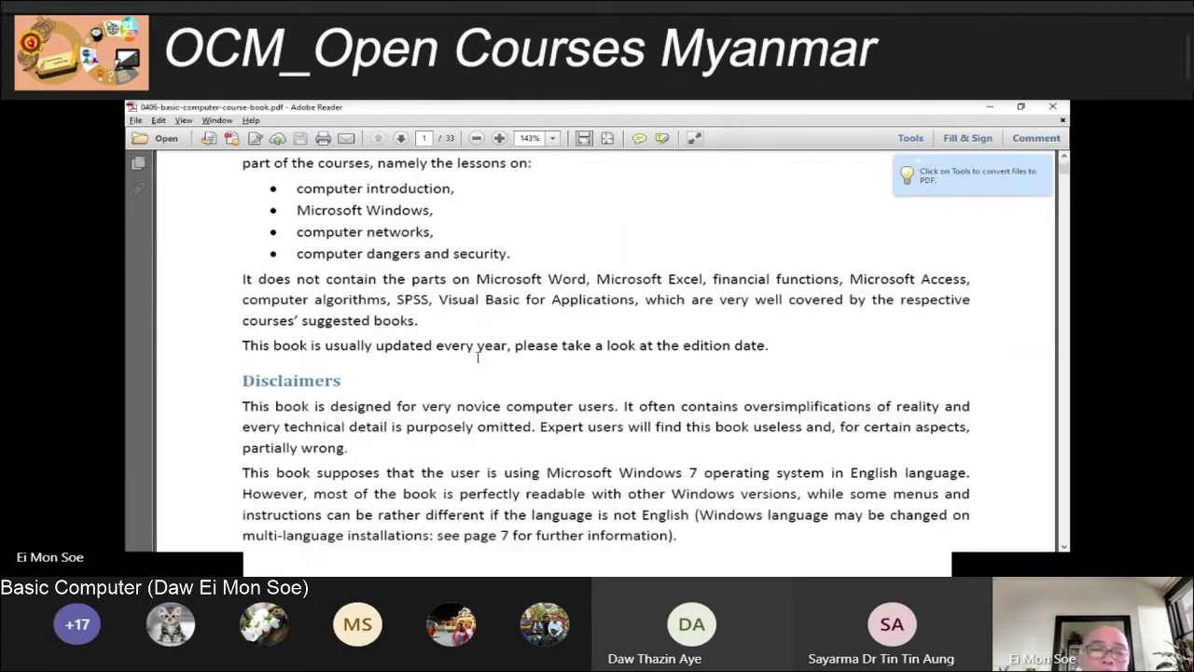
key("ctrl+1")
scroll(509, 363, "down", 2)
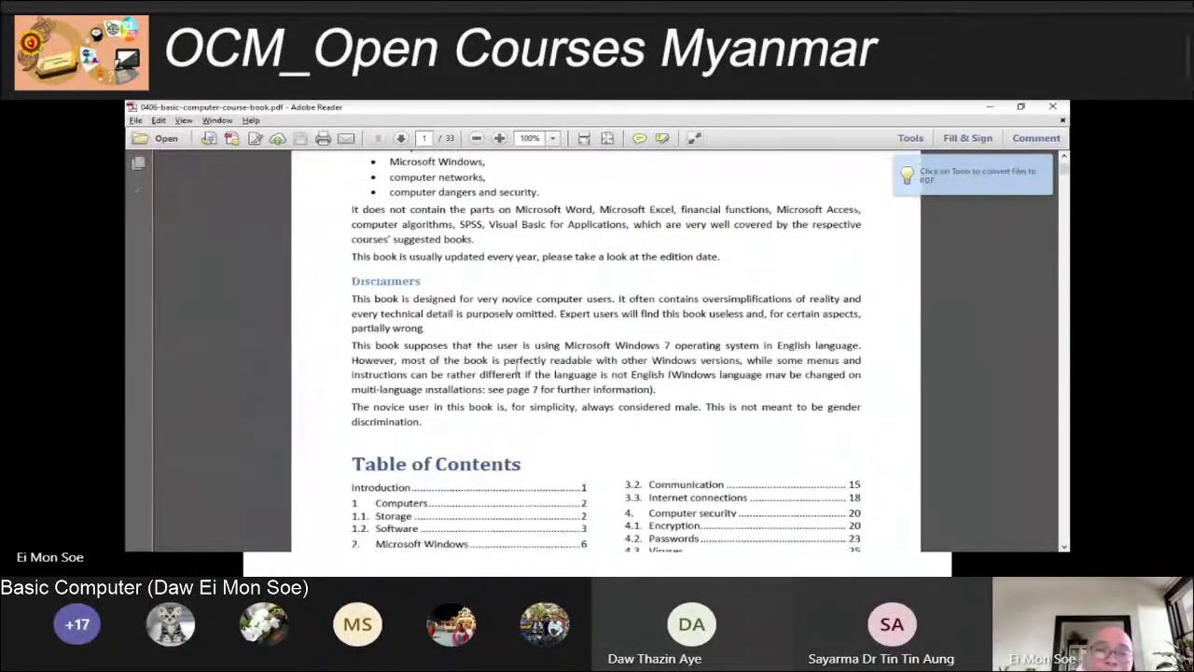
scroll(518, 374, "down", 3)
scroll(528, 390, "down", 5)
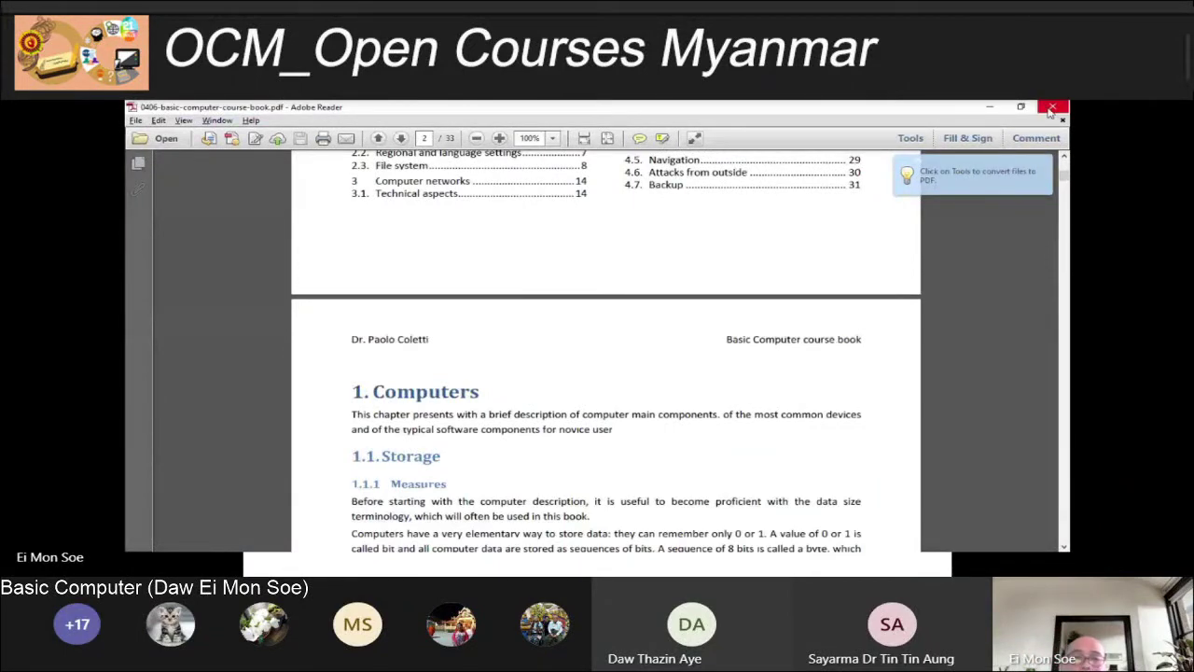
left_click(1052, 109)
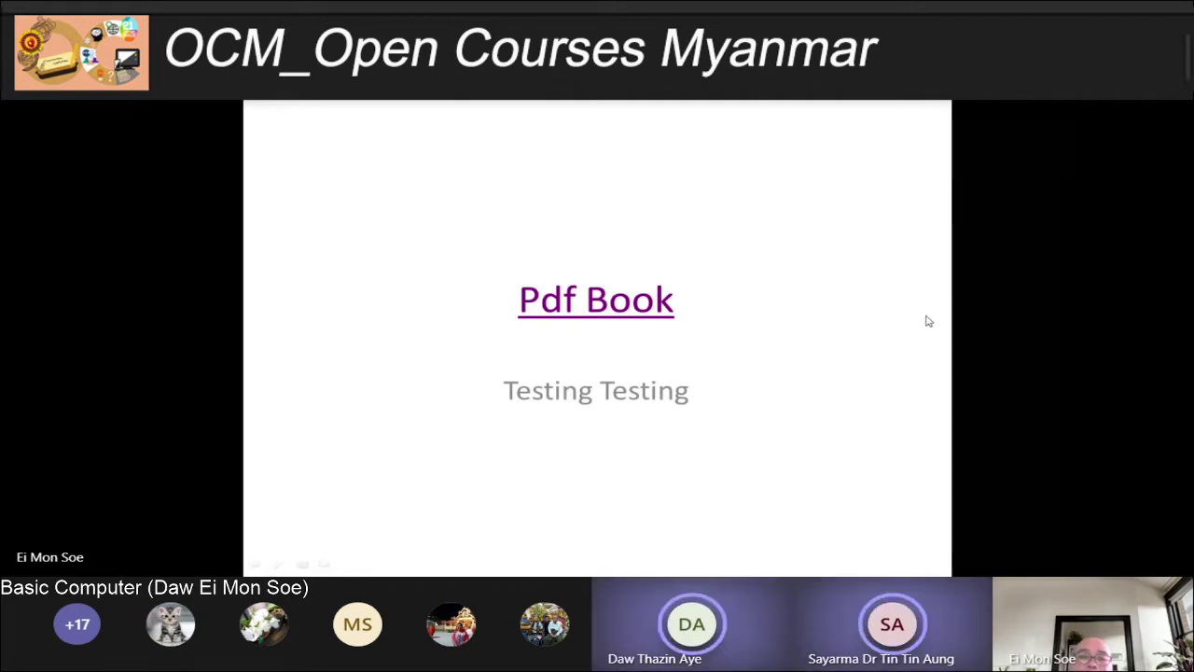
End the show, move Pdf Book near the slide top and Testing Testing just beneath it
key("Escape")
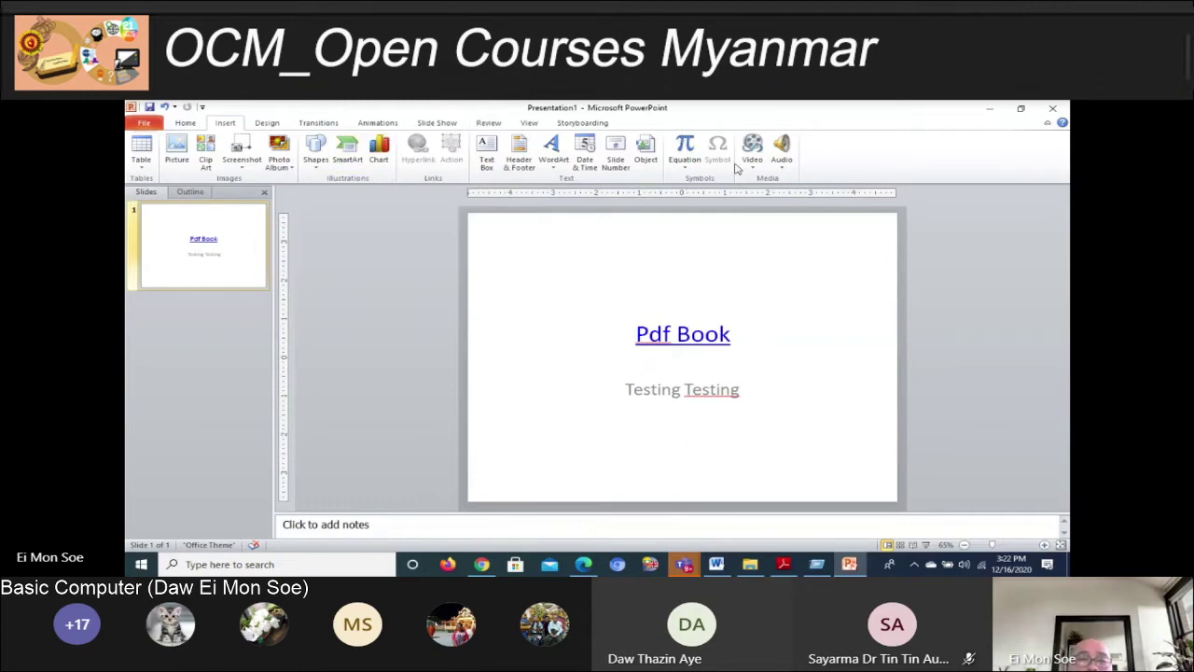
left_click(666, 342)
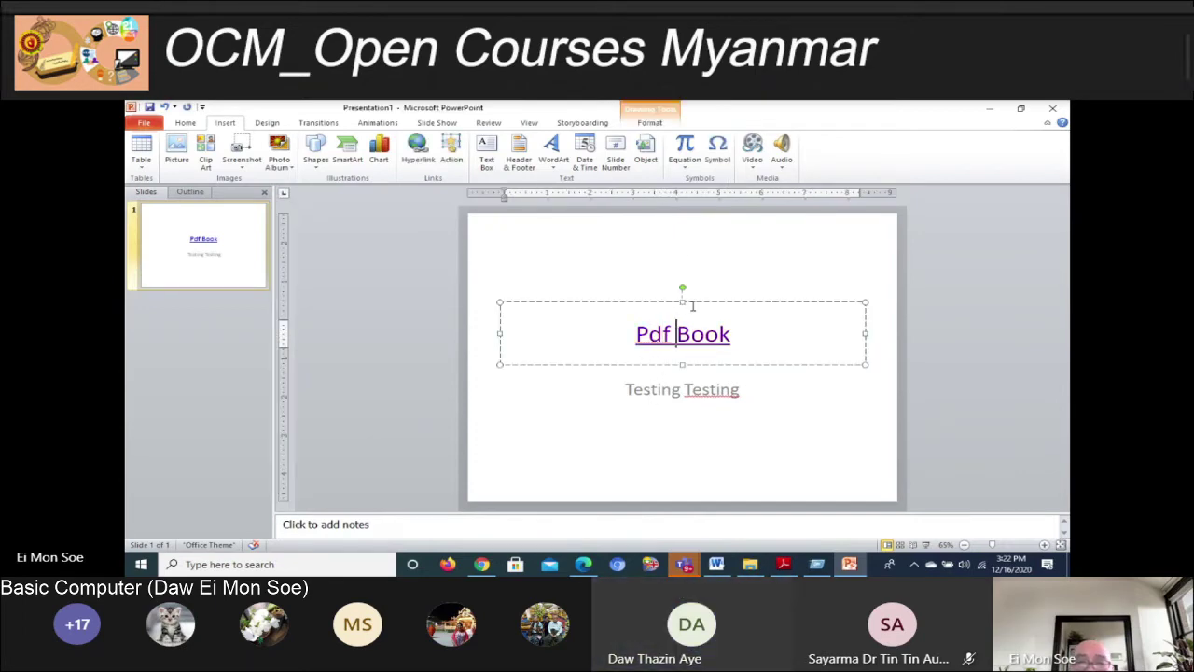
left_click_drag(709, 302, 711, 227)
left_click(631, 390)
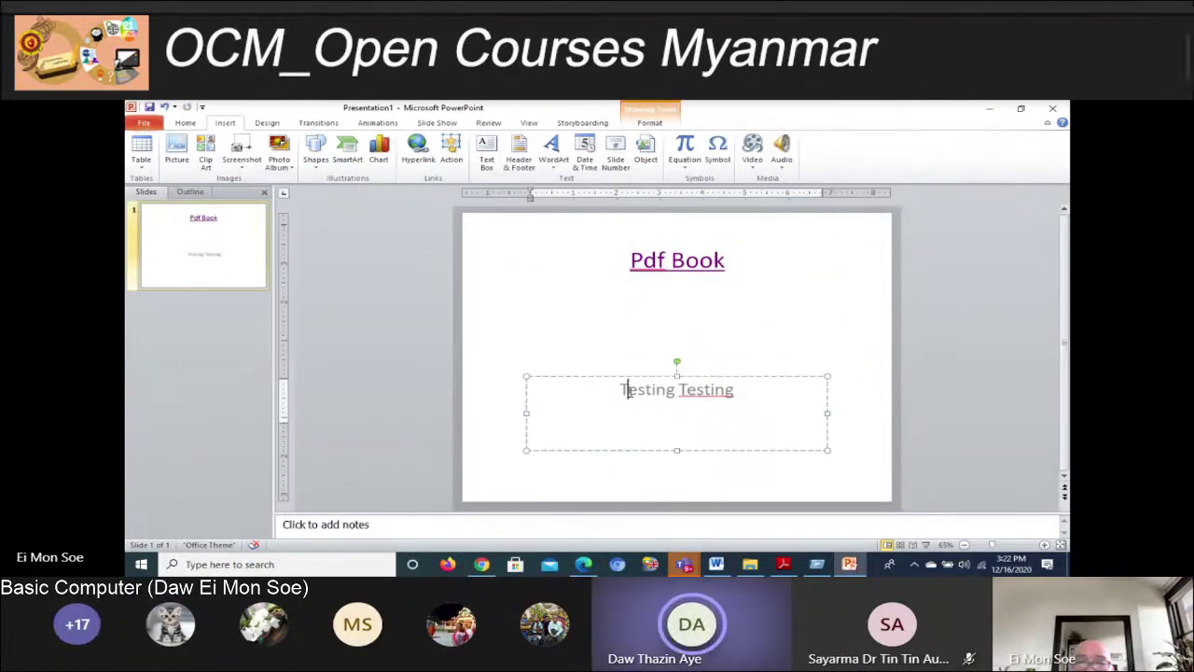
double_click(631, 390)
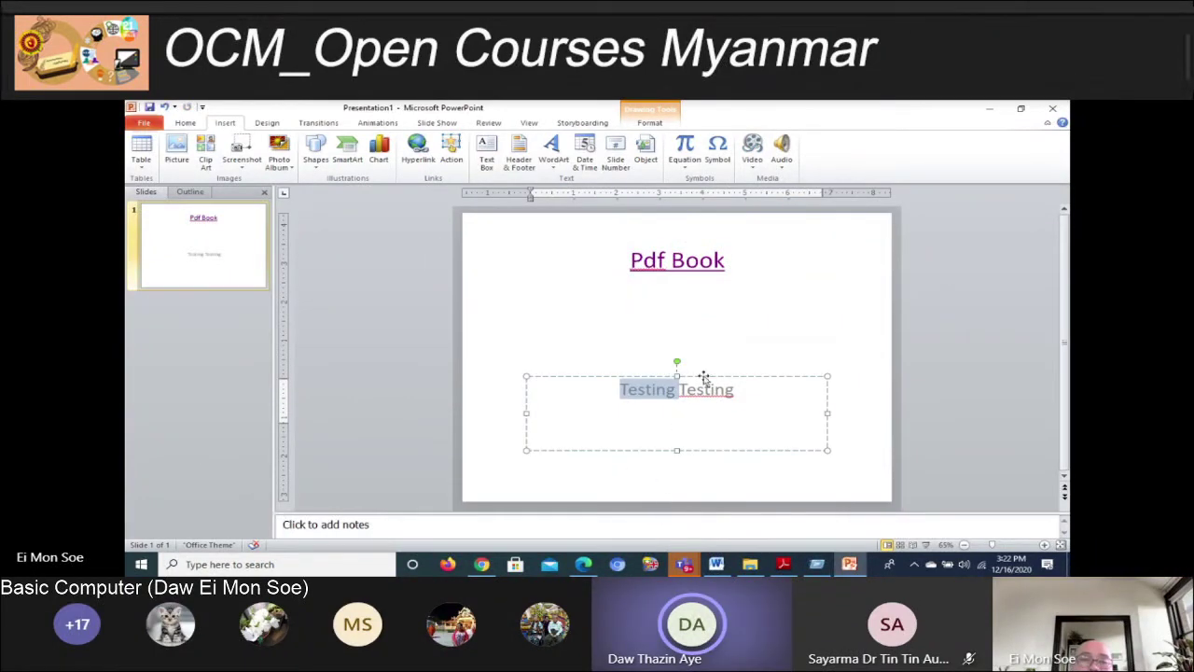
left_click_drag(704, 376, 728, 293)
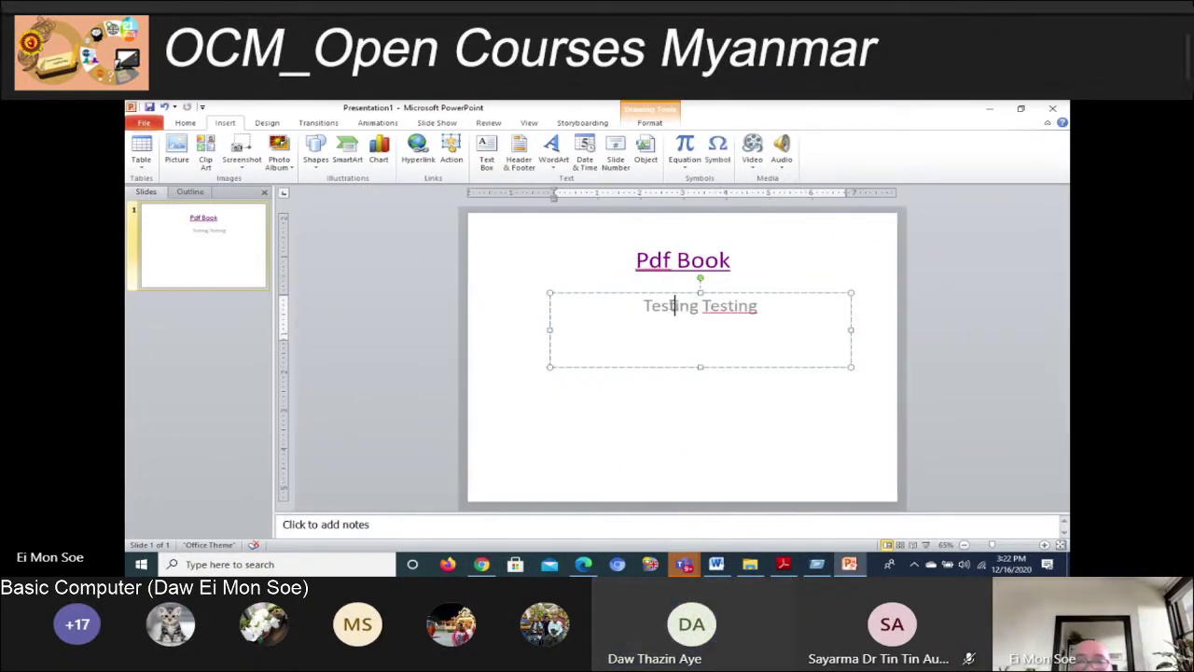
double_click(660, 308)
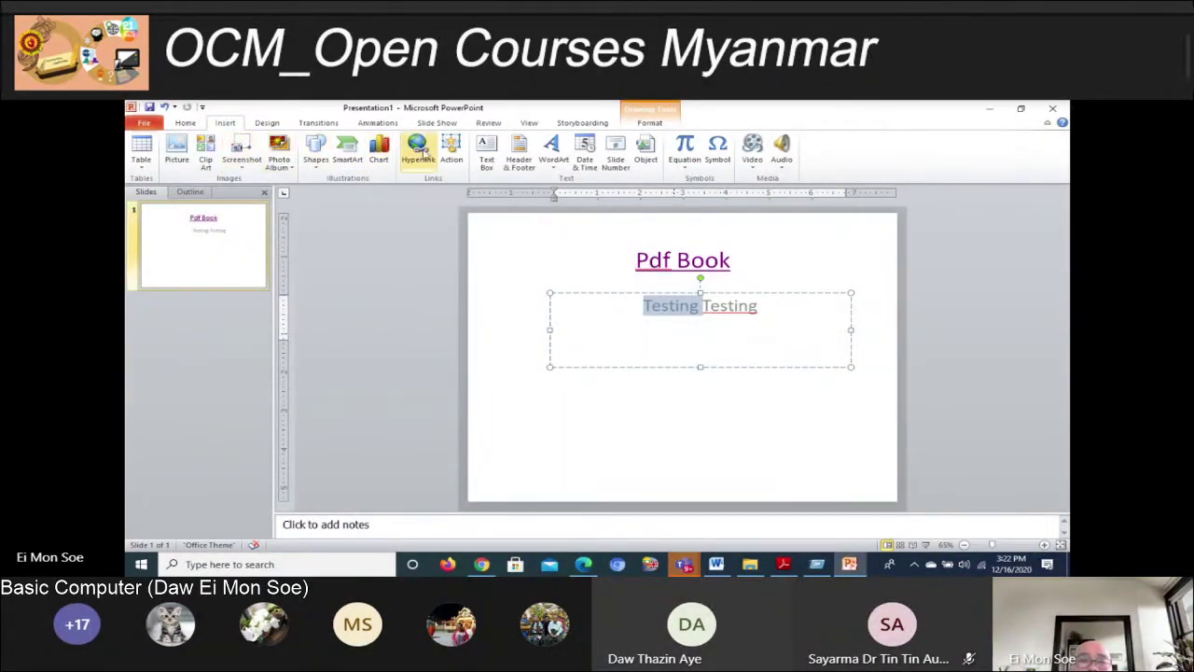
Start a hyperlink for the word Testing and browse to the Dhamma folder on Data (D:)
left_click(417, 149)
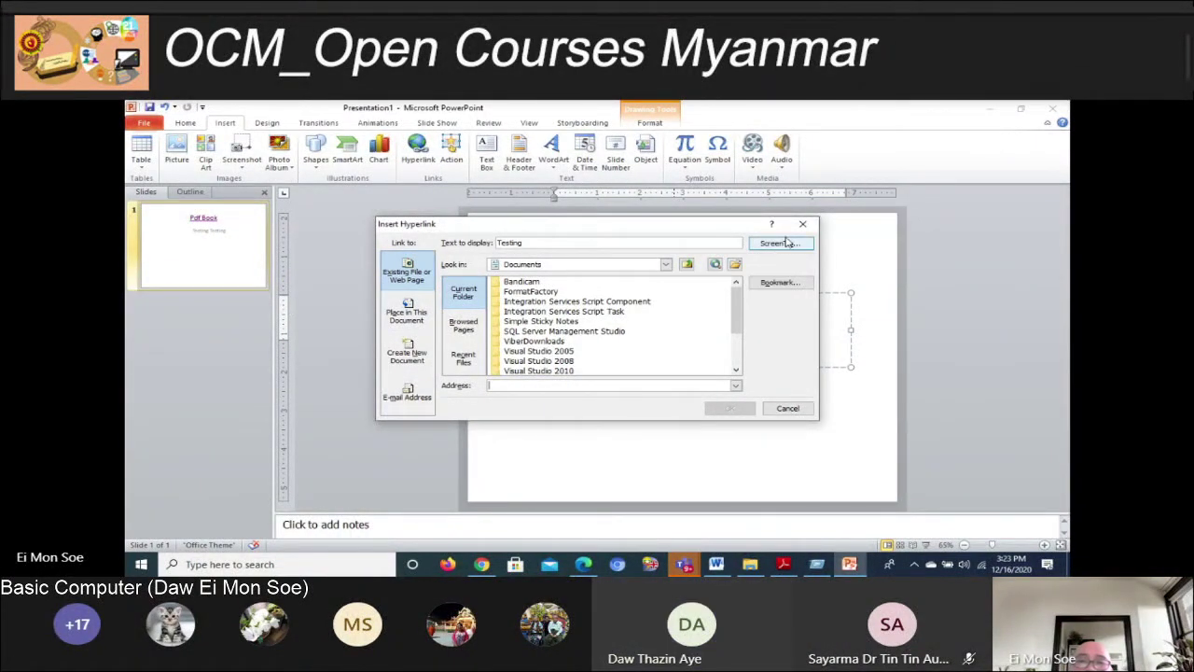
left_click(734, 266)
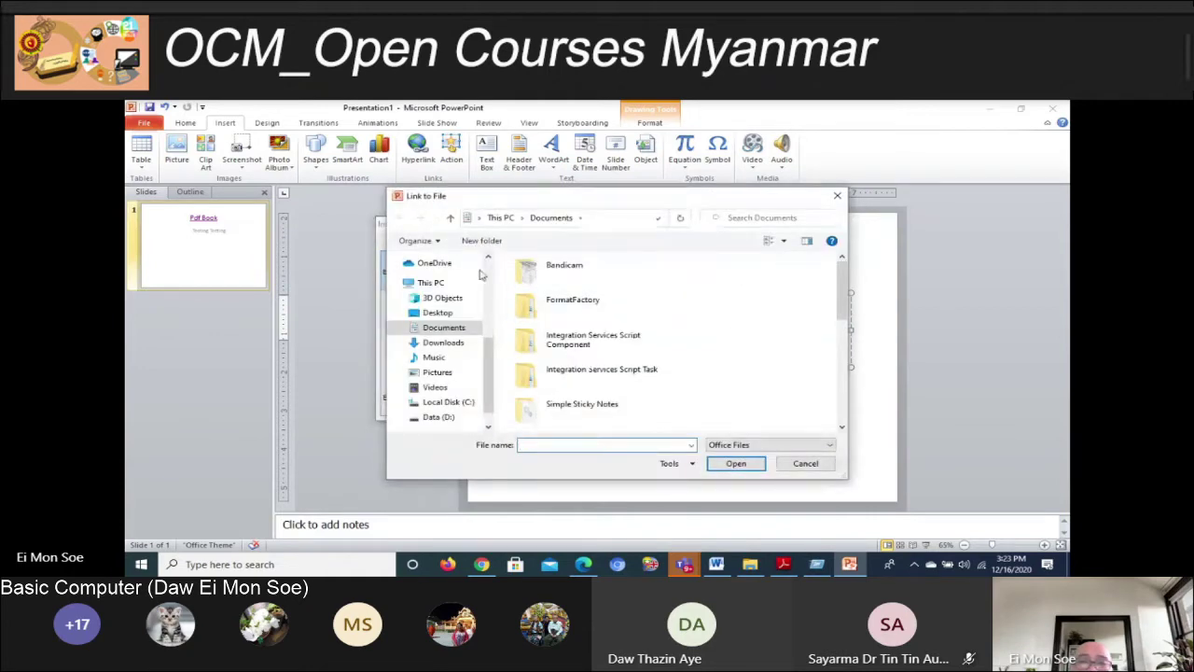
mouse_move(439, 417)
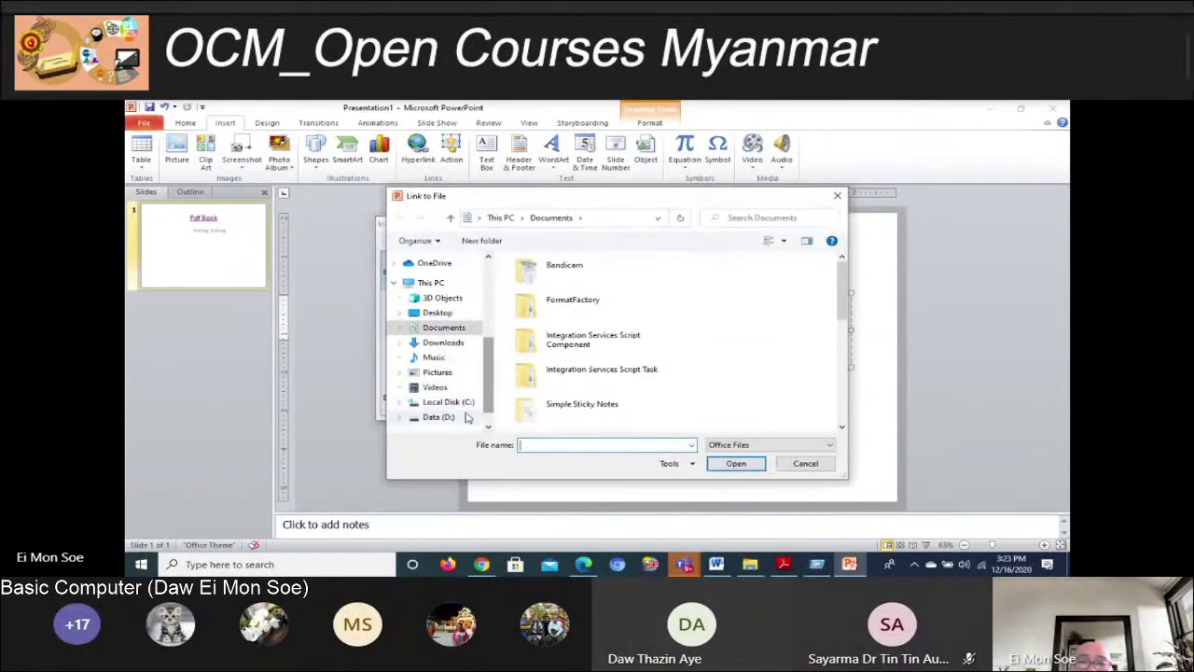
left_click(467, 417)
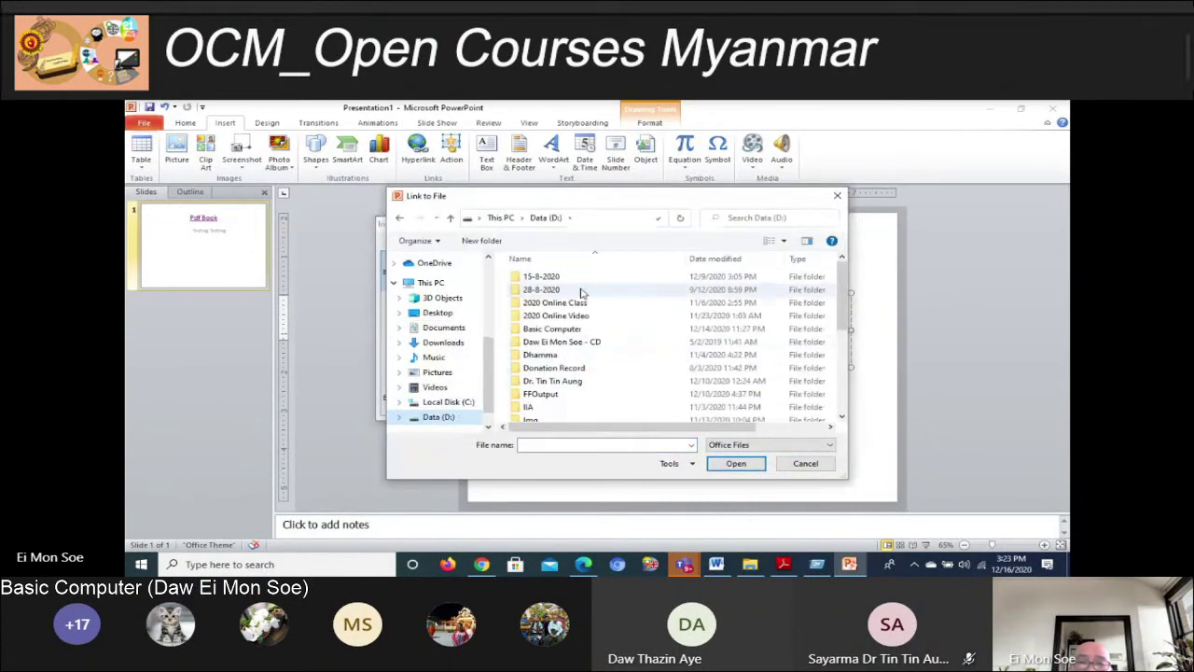
double_click(577, 356)
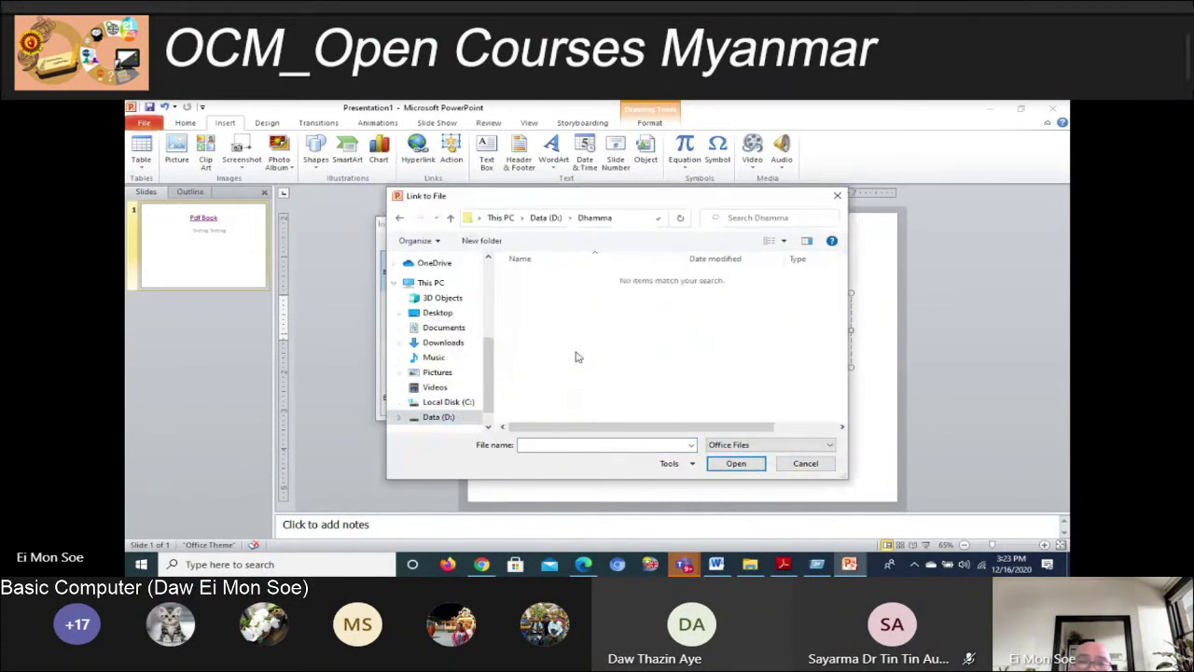
Switch the file type filter from Office Files to All Files
left_click(780, 446)
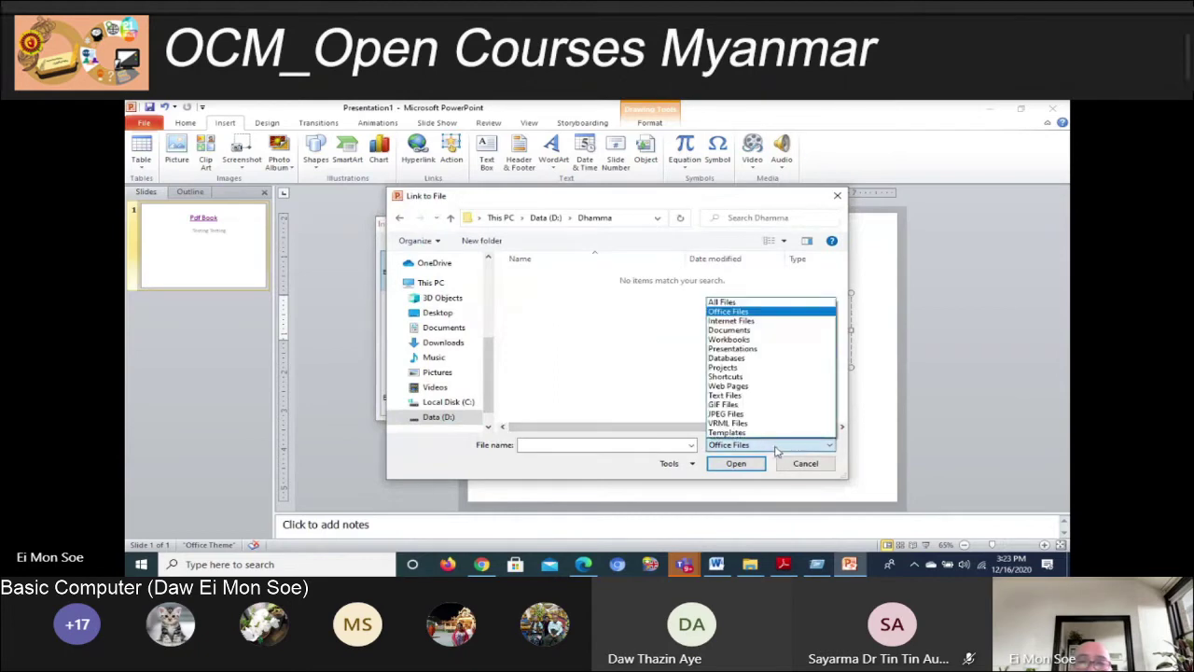
left_click(523, 328)
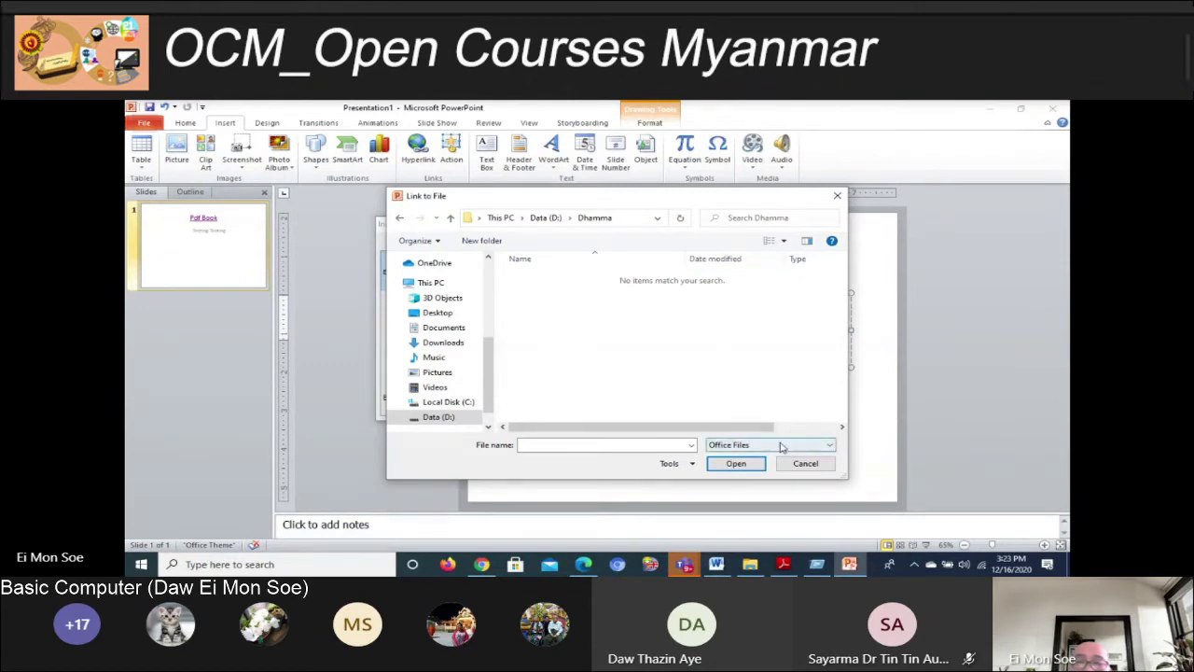
left_click(733, 448)
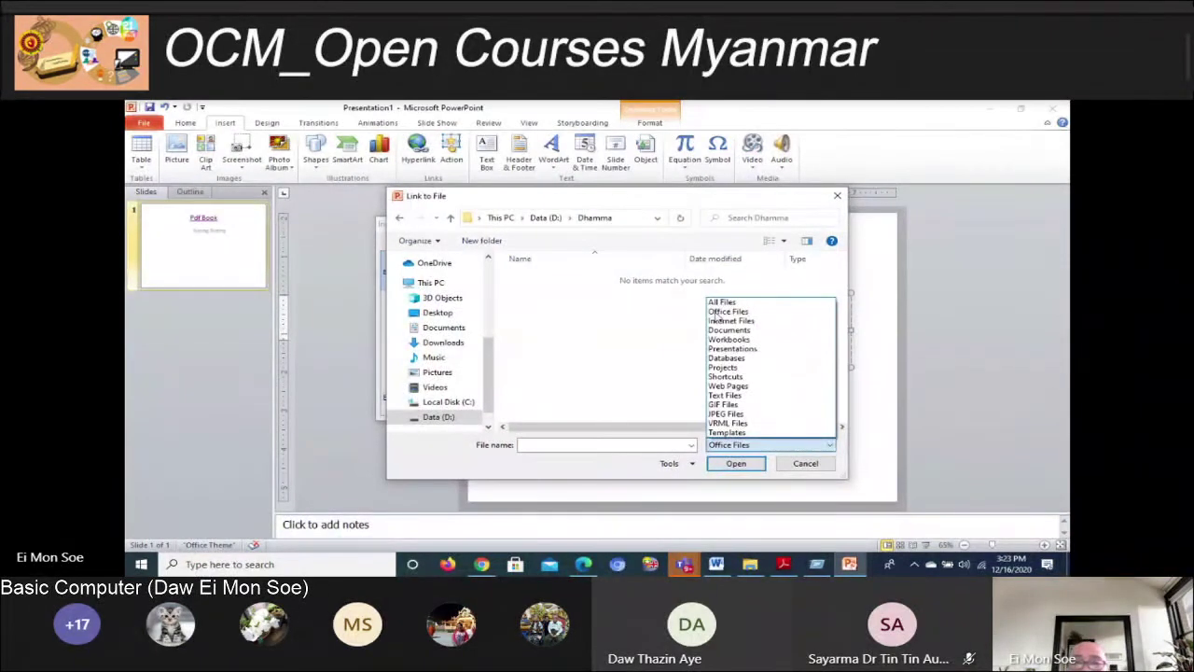
left_click(721, 303)
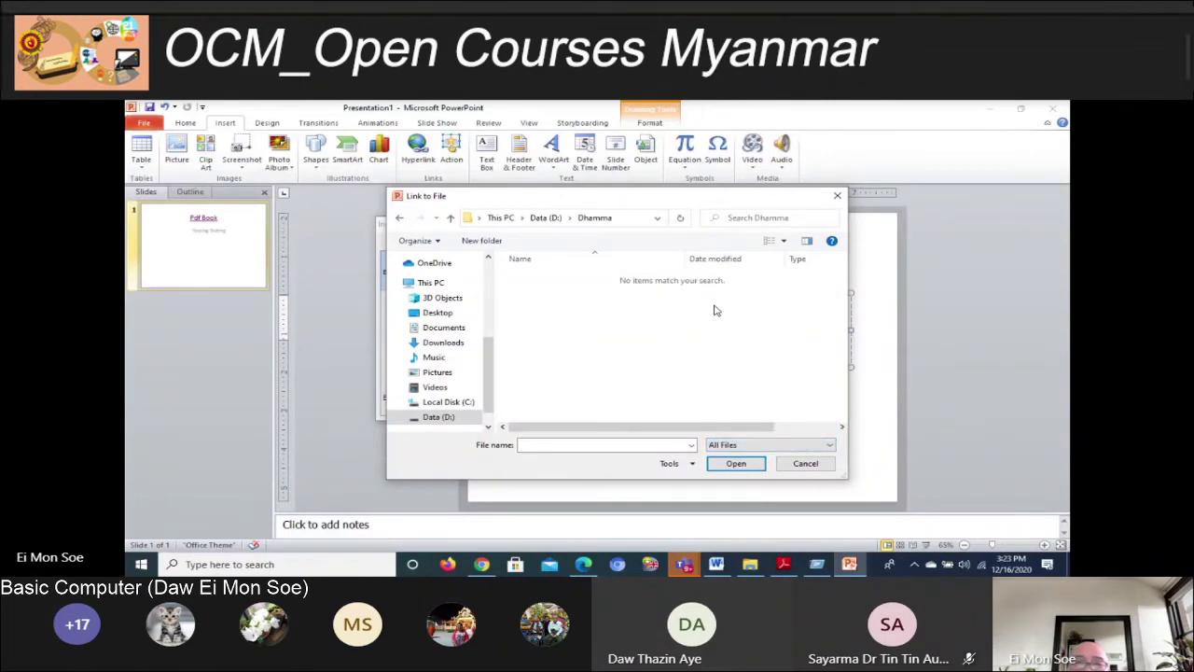
Go back up to the Data (D:) drive and look through its folders and files
left_click(731, 447)
left_click(649, 398)
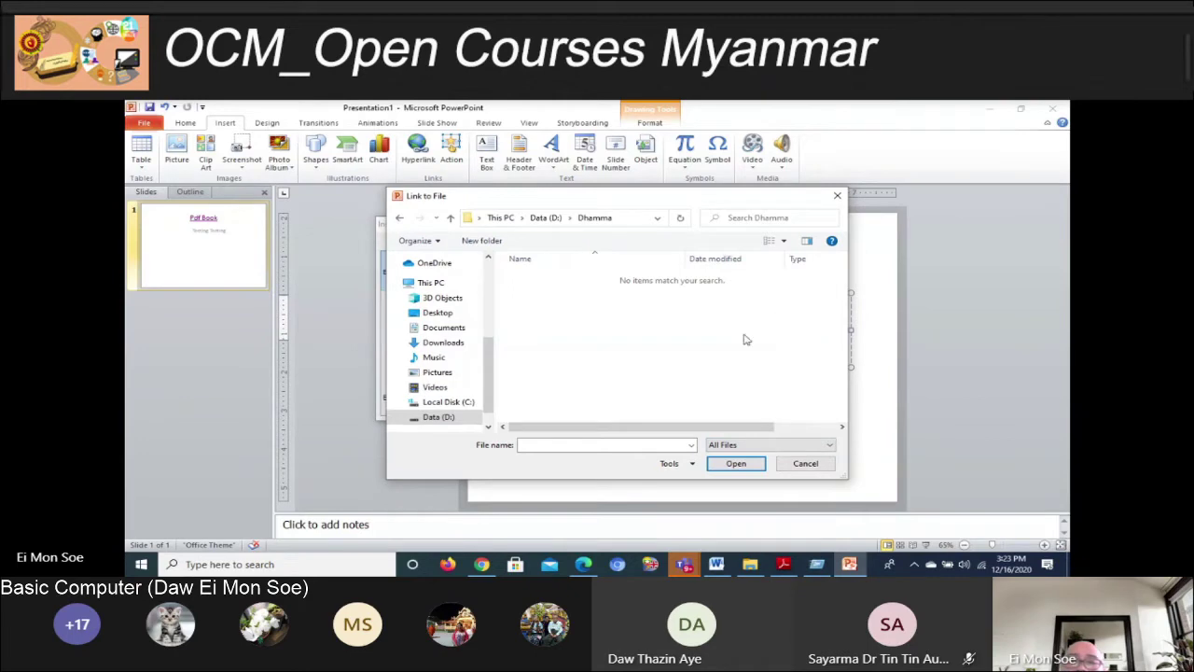
key("alt+Up")
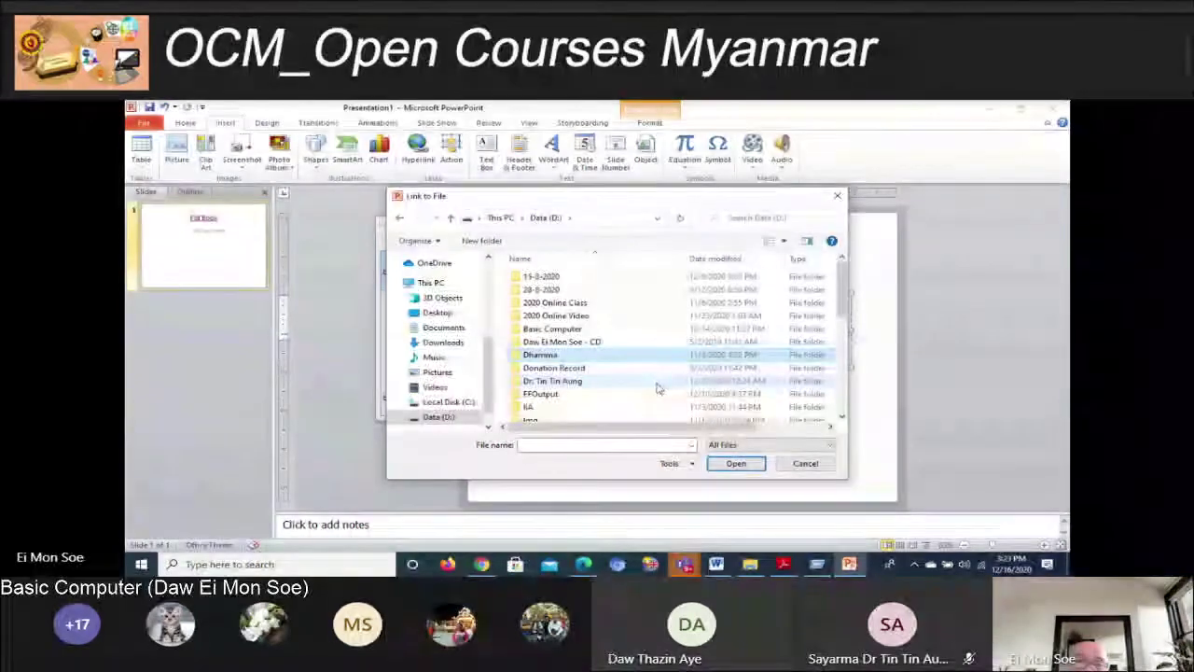
scroll(649, 396, "down", 1)
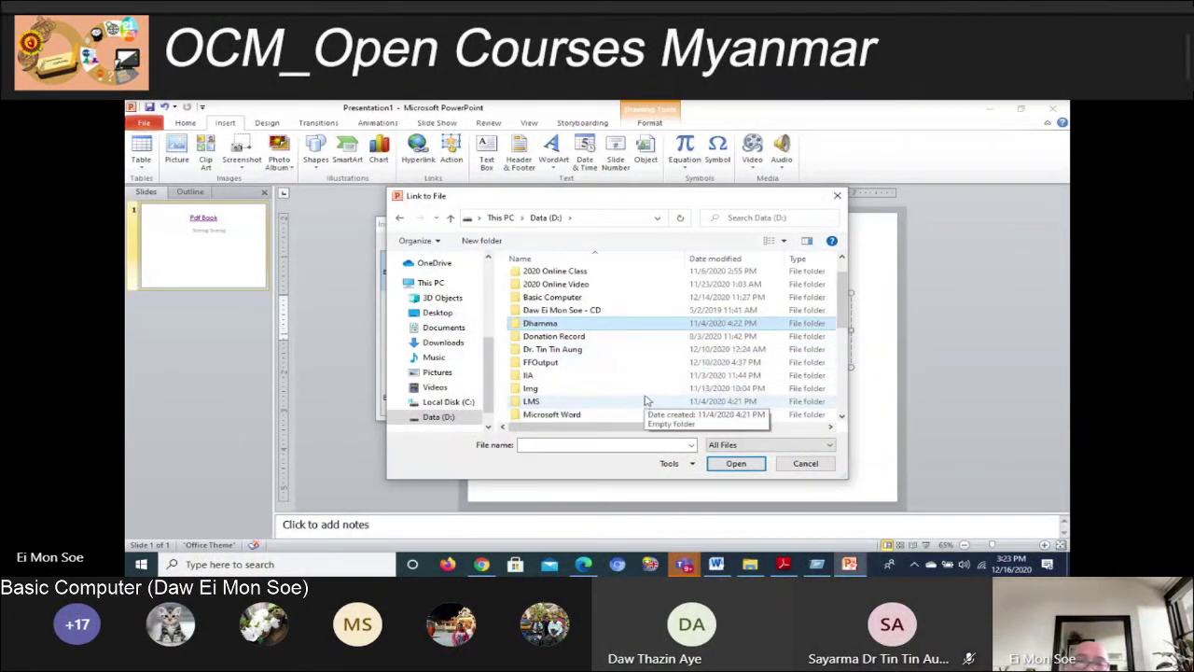
scroll(677, 355, "down", 1)
scroll(678, 365, "down", 1)
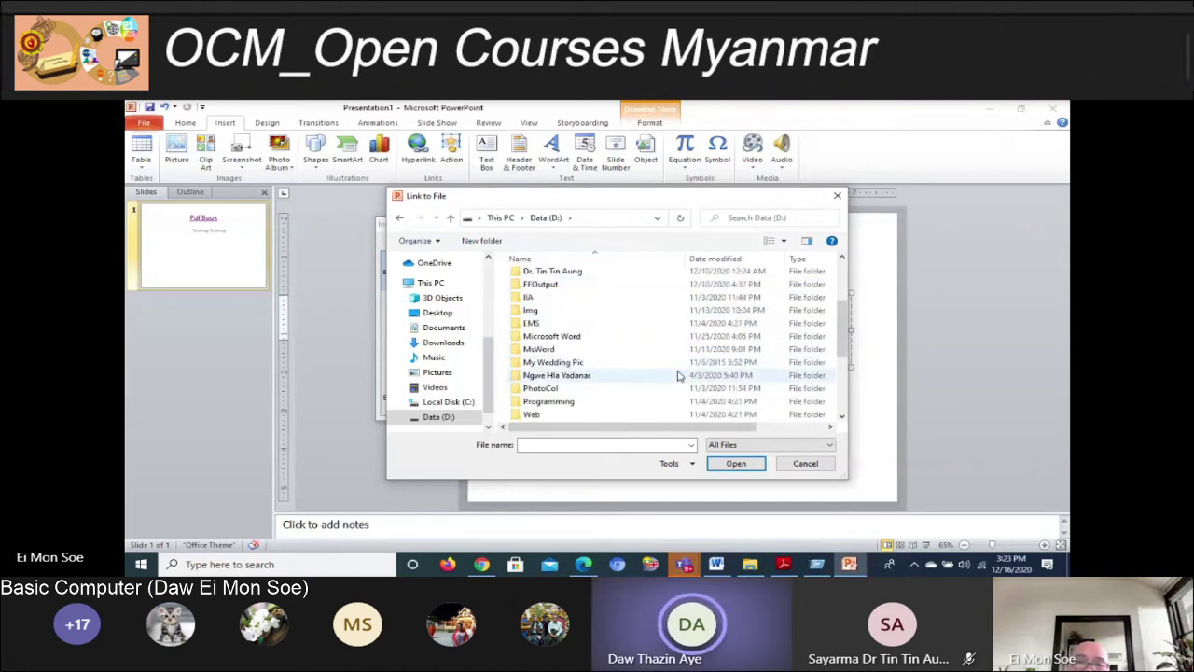
scroll(681, 377, "down", 1)
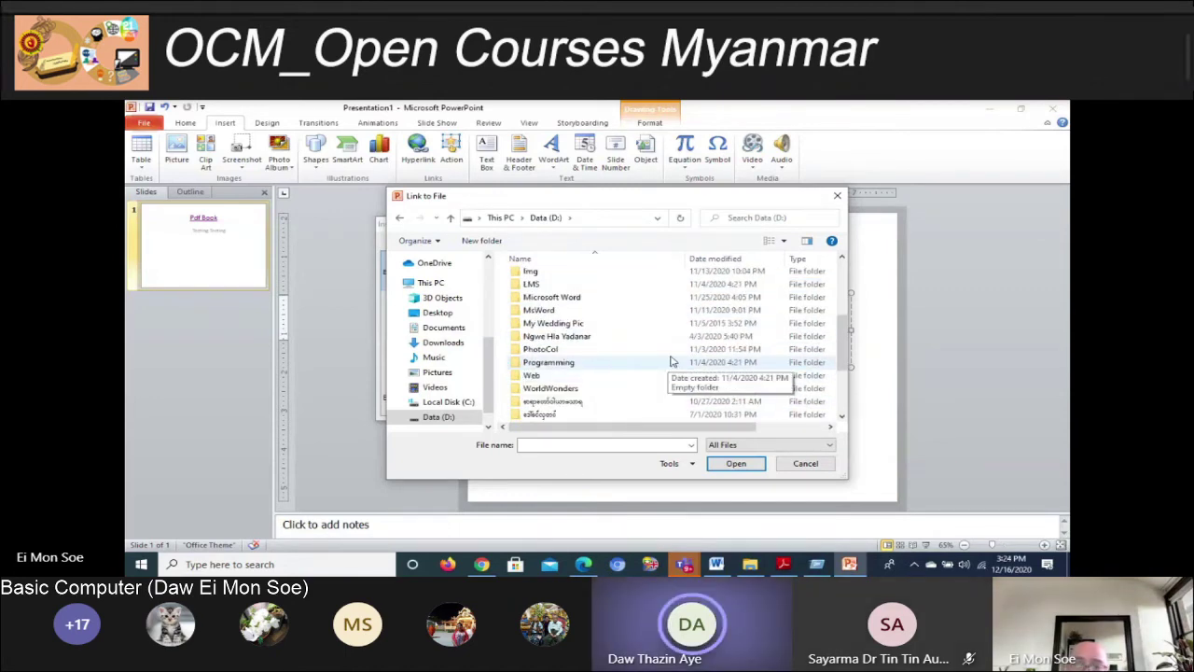
scroll(673, 359, "down", 1)
scroll(682, 352, "down", 1)
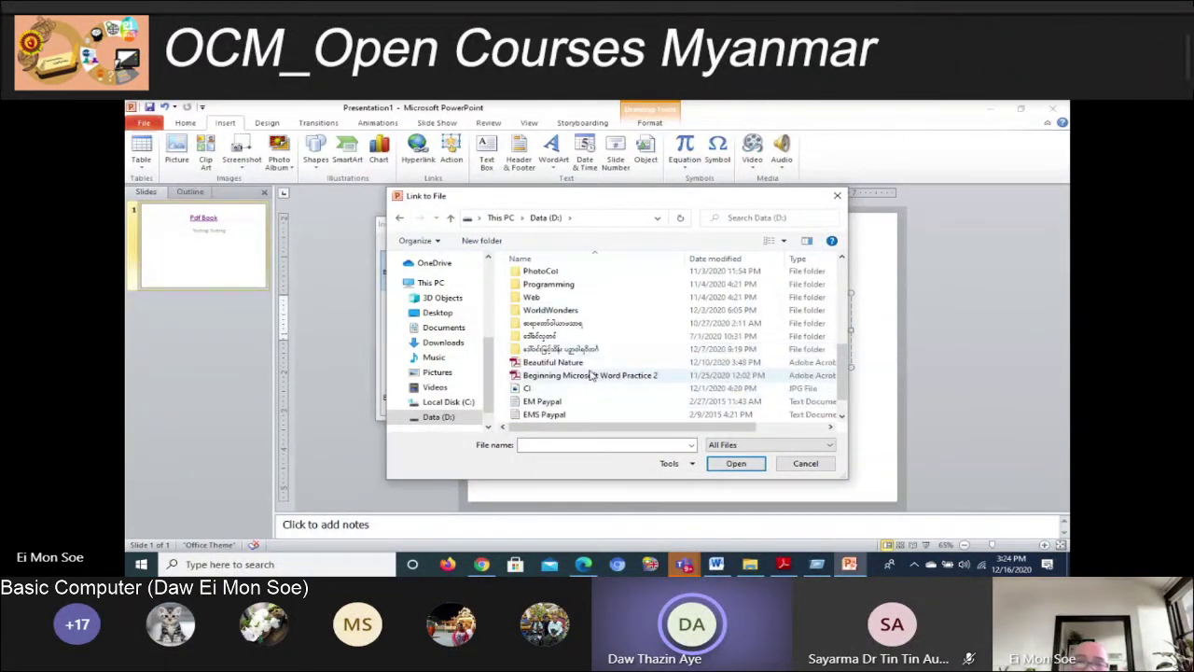
left_click(621, 361)
scroll(621, 360, "up", 4)
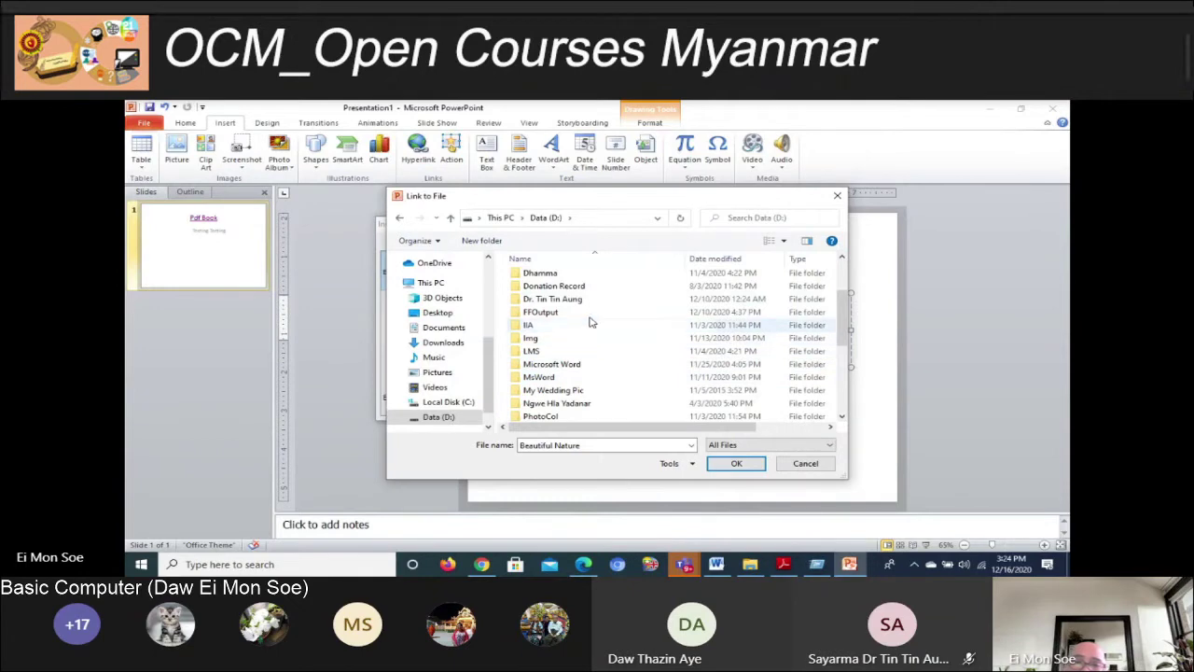
scroll(598, 297, "up", 2)
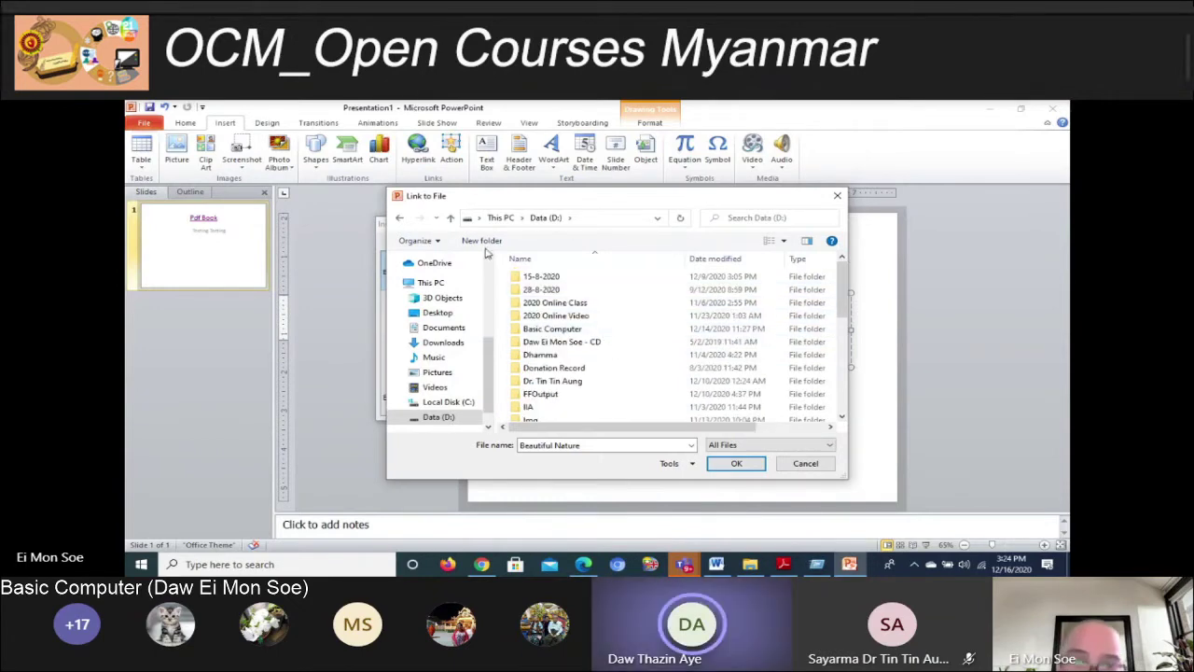
Open Basic Computer\Documents and choose intro-word-practice.pdf as the link target
left_click(545, 330)
double_click(545, 330)
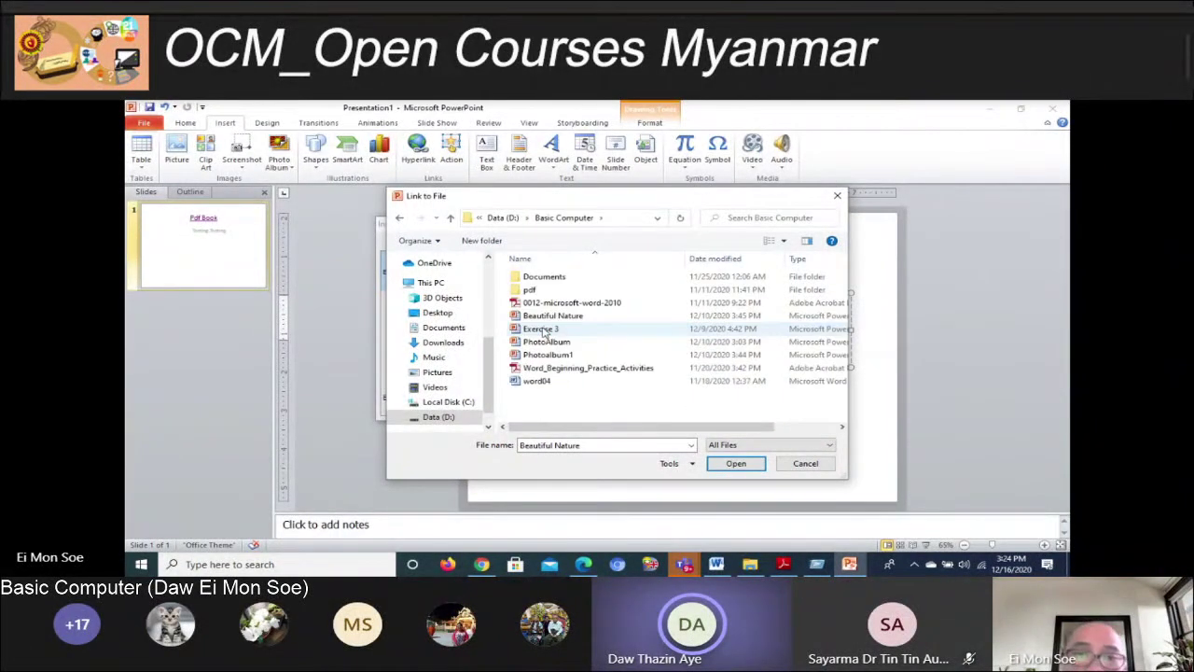
double_click(559, 276)
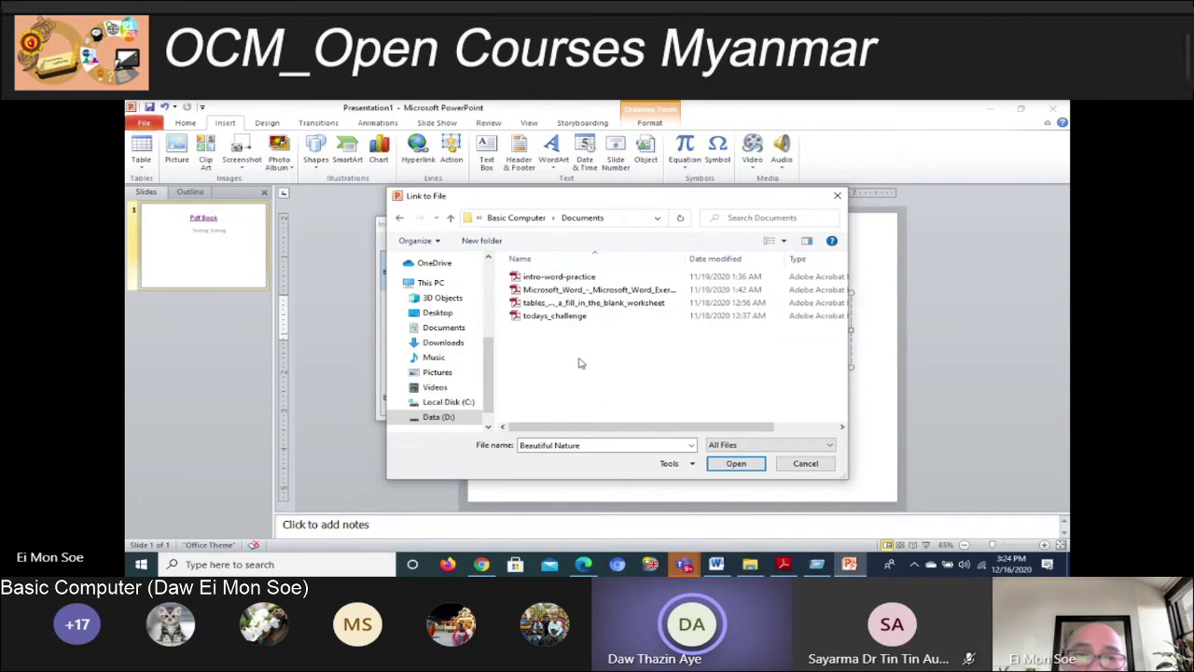
left_click(572, 279)
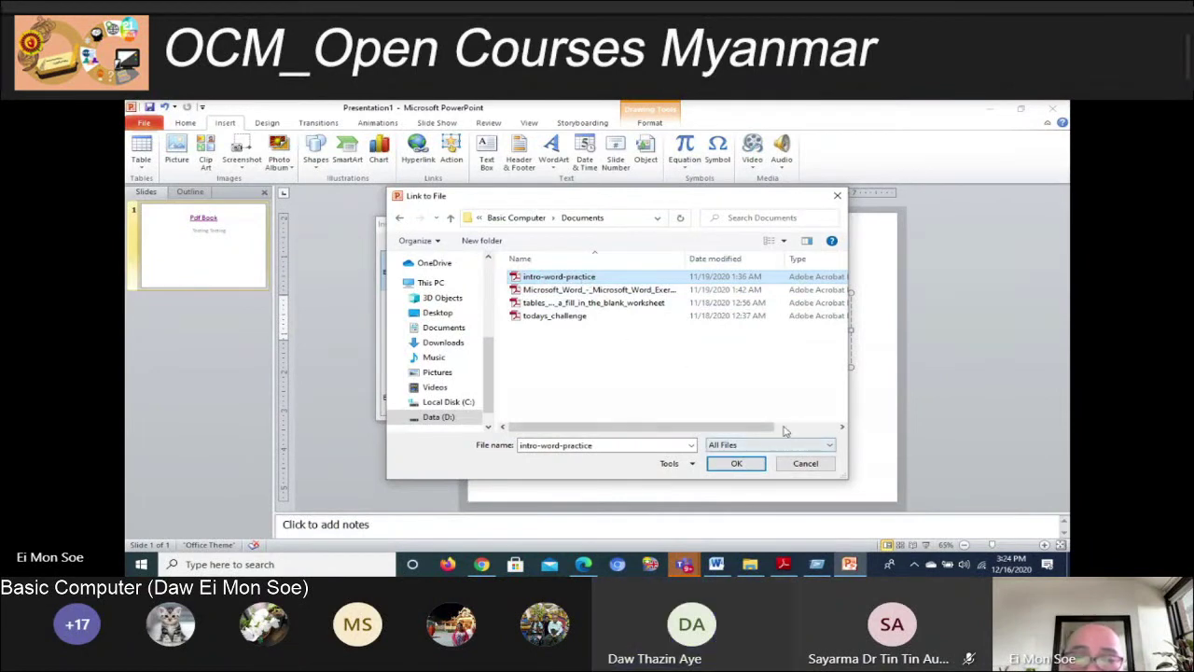
left_click(755, 464)
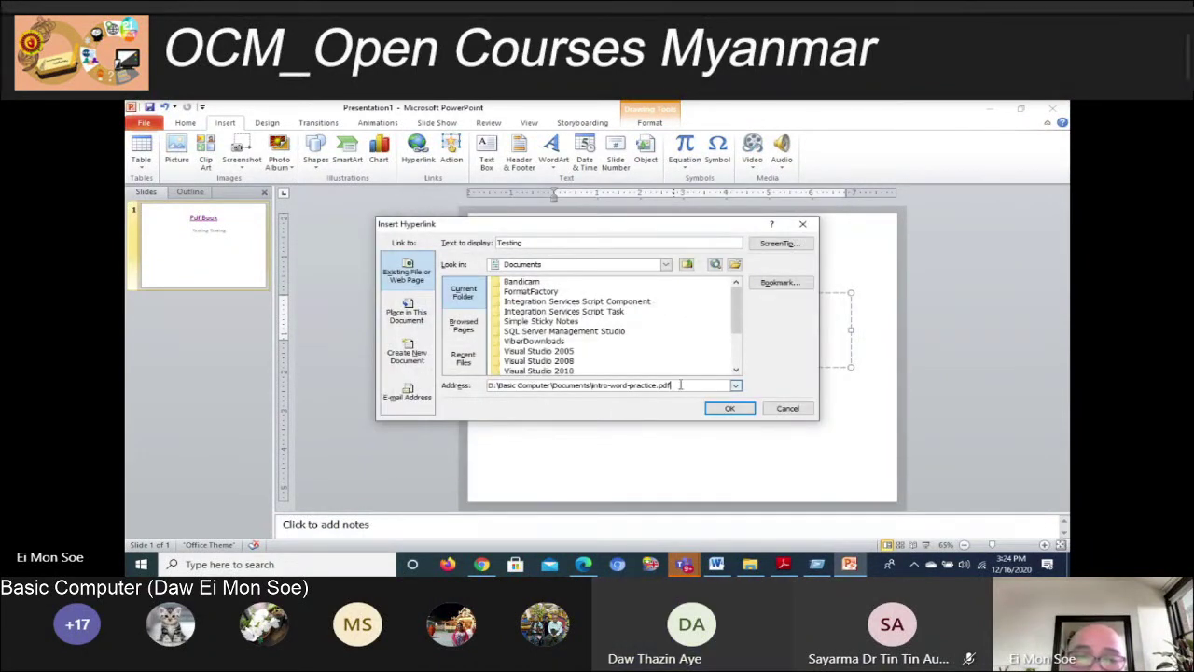
Apply the PDF link to Testing, start the slide show, and follow the link to open it
left_click(728, 408)
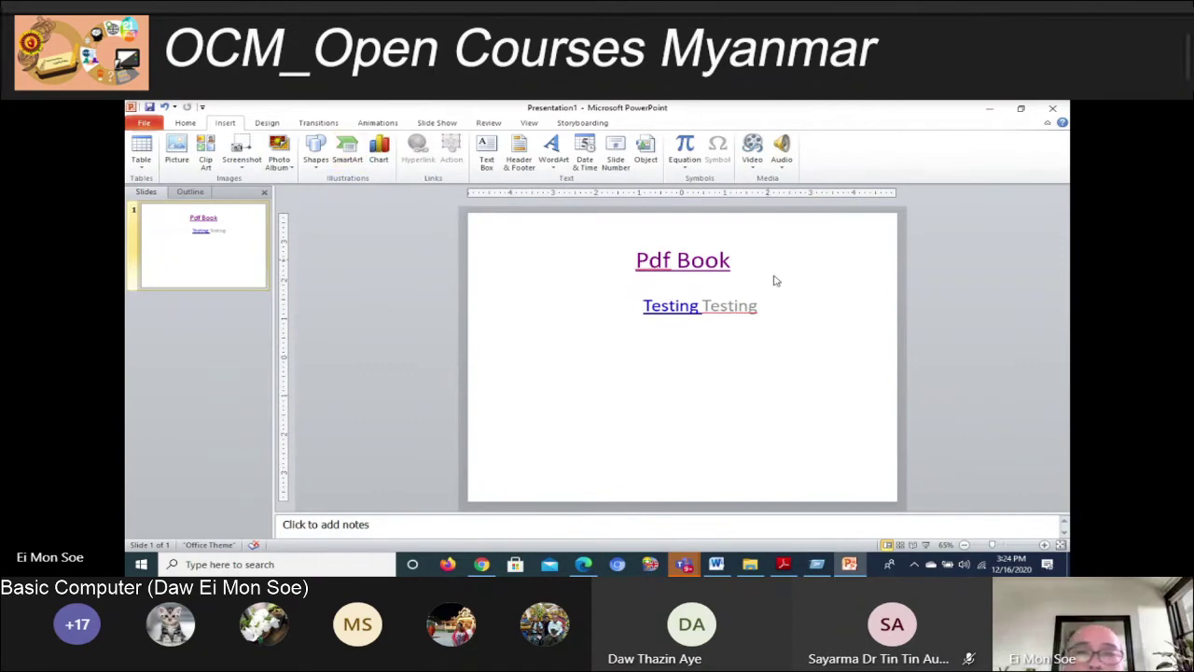
left_click(925, 546)
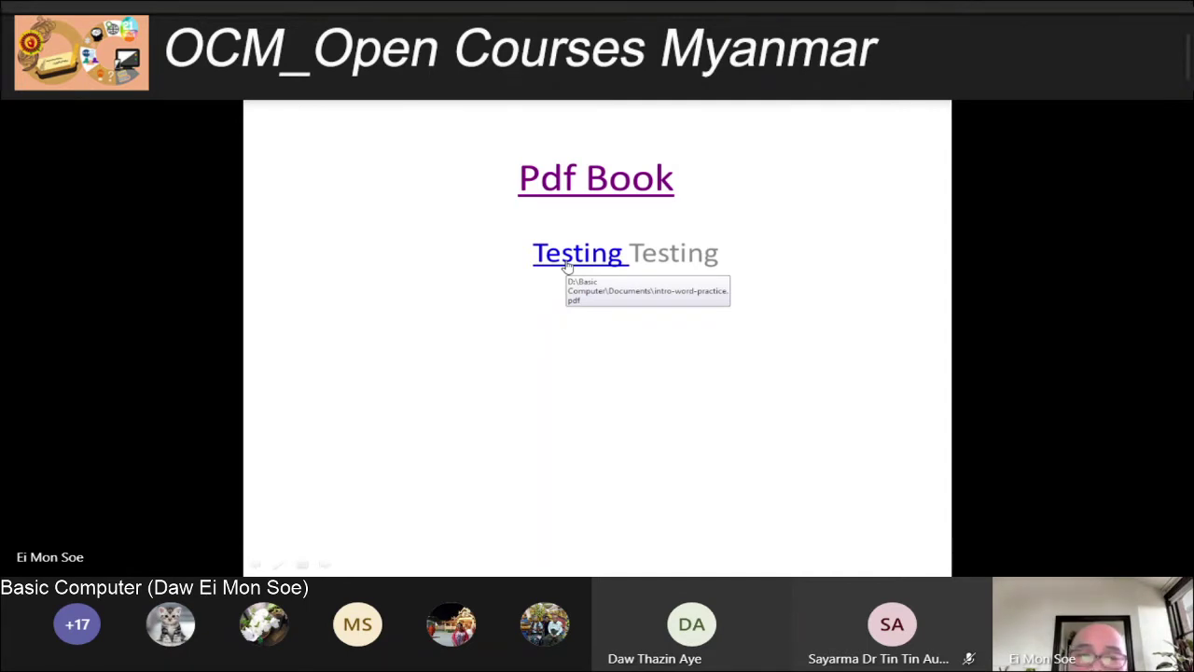
left_click(567, 266)
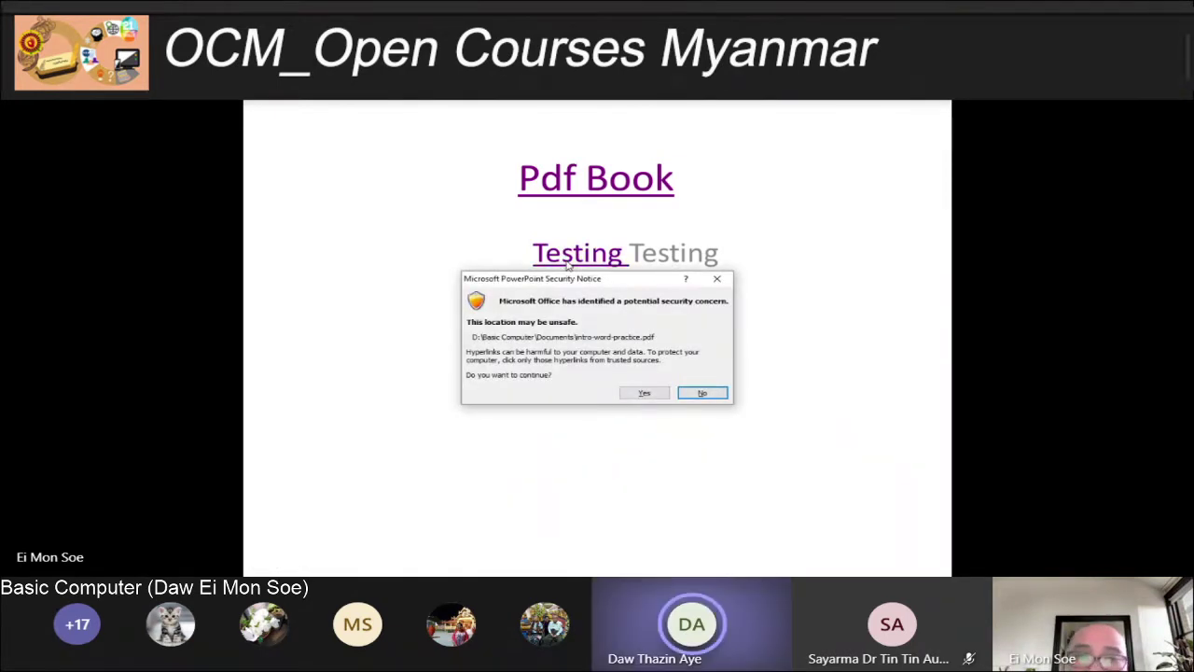
left_click(642, 395)
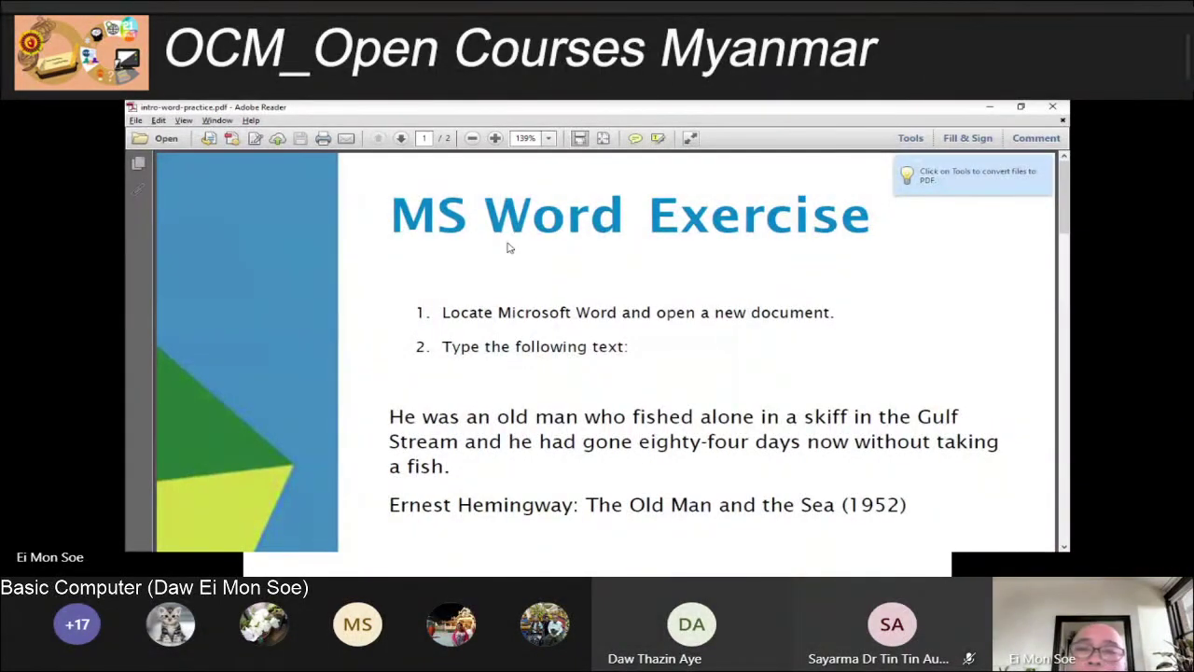
Scroll through intro-word-practice.pdf in Adobe Reader, then close it to return to the slides
scroll(809, 358, "down", 2)
scroll(809, 357, "down", 2)
scroll(809, 357, "down", 4)
scroll(809, 357, "down", 4)
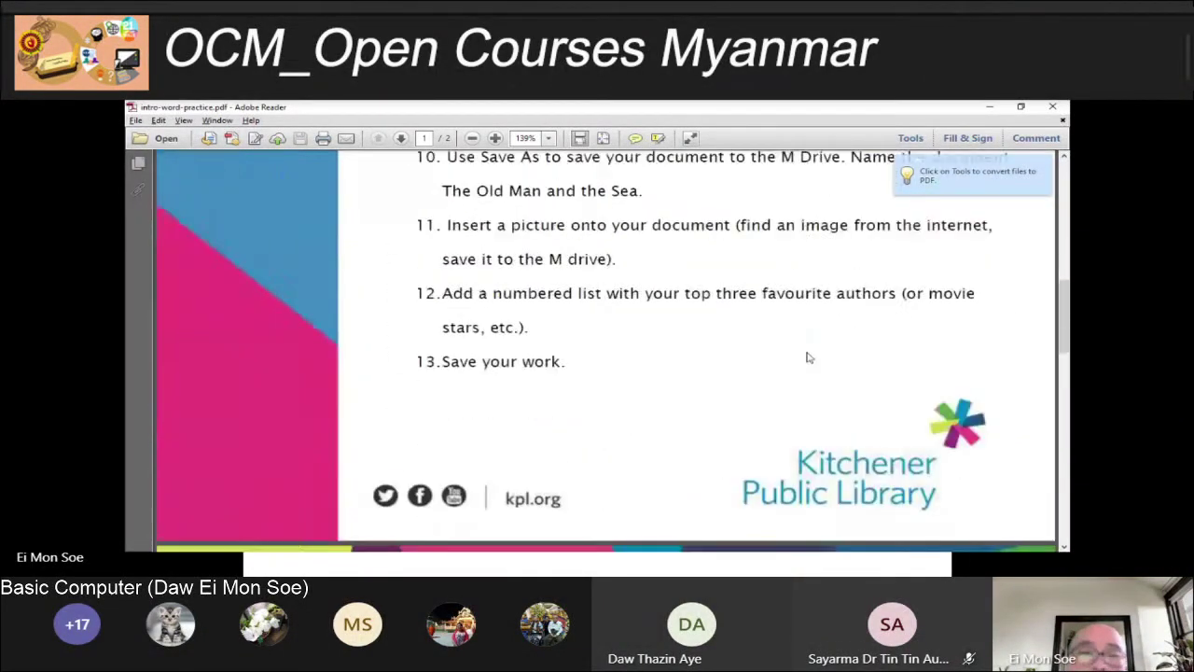
scroll(809, 357, "down", 3)
scroll(809, 358, "down", 4)
scroll(809, 357, "down", 5)
scroll(809, 357, "down", 3)
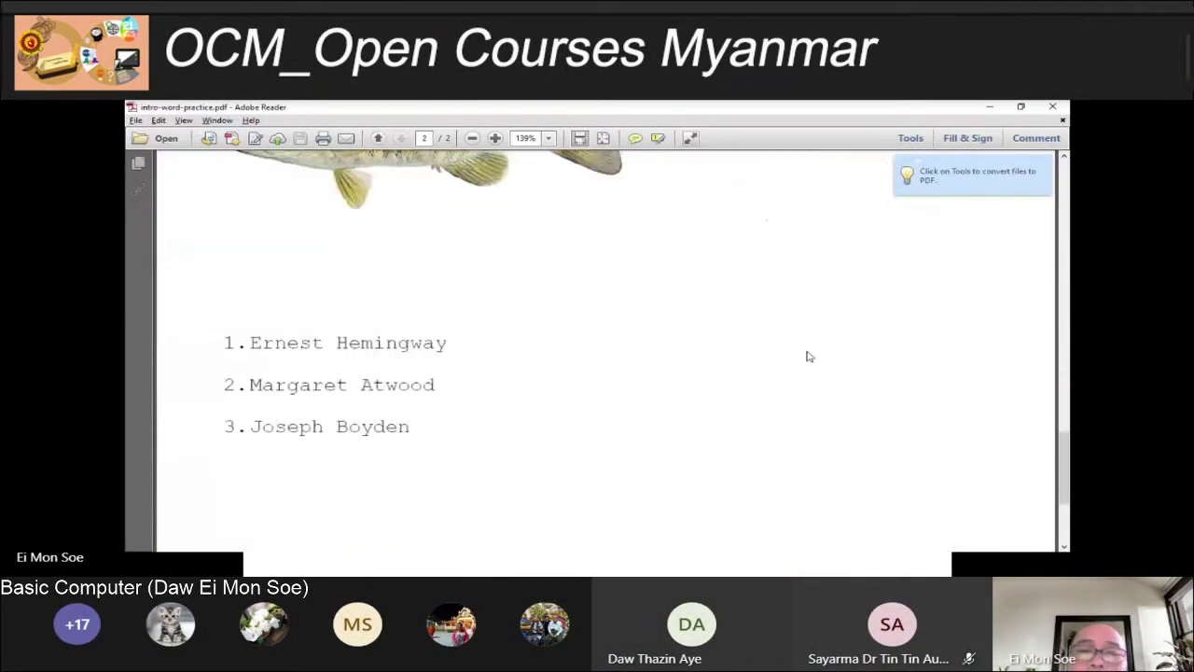
scroll(809, 357, "down", 4)
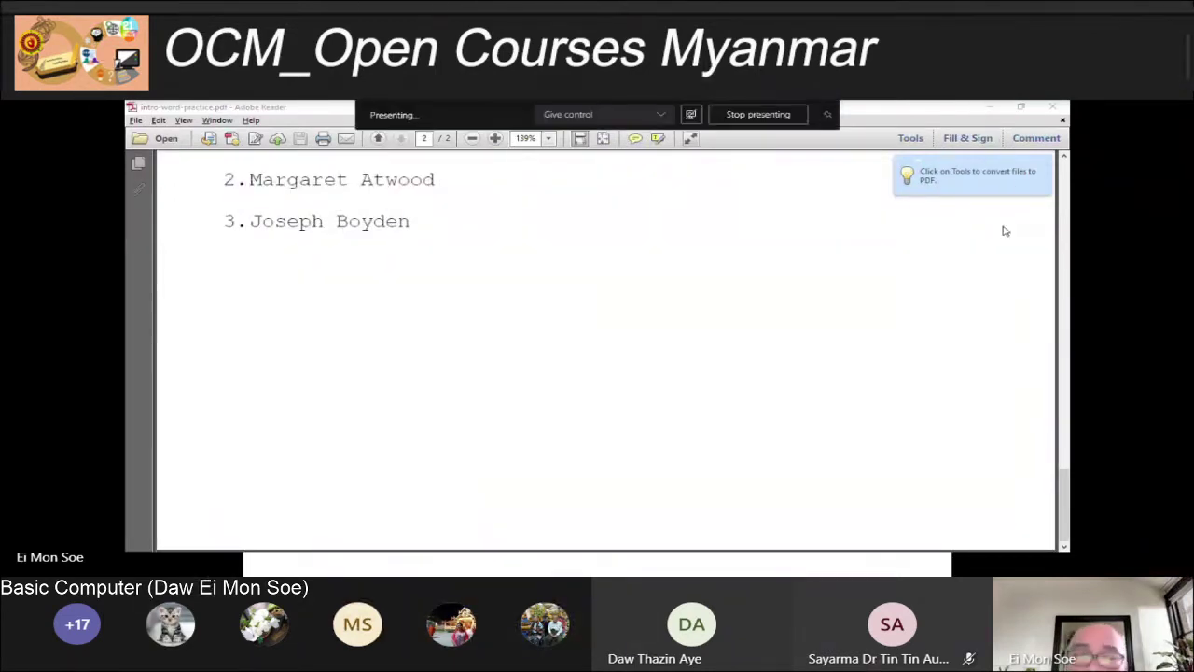
left_click(1052, 109)
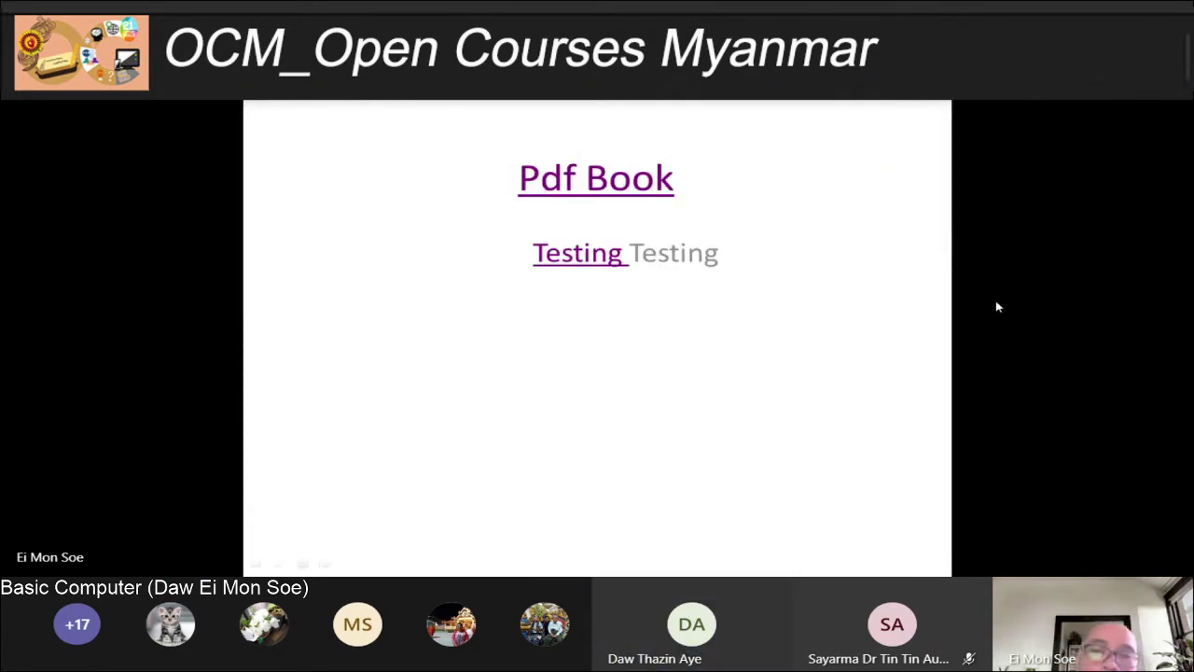
End the slide show and briefly open, then leave, the File information view
key("Escape")
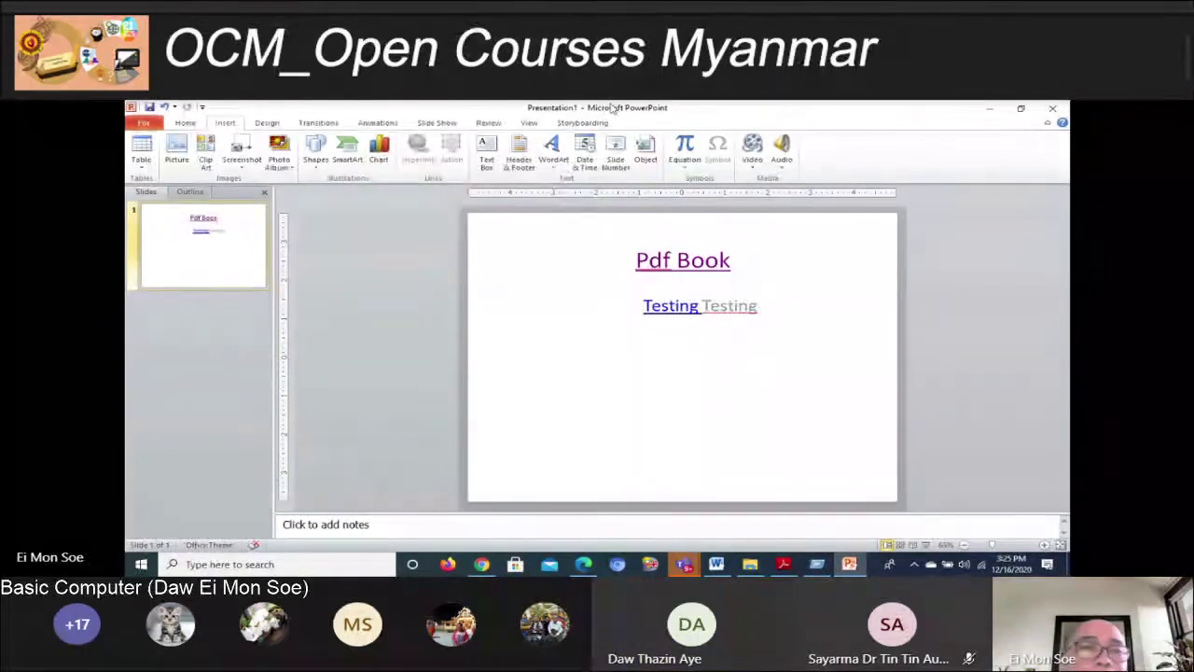
left_click(145, 124)
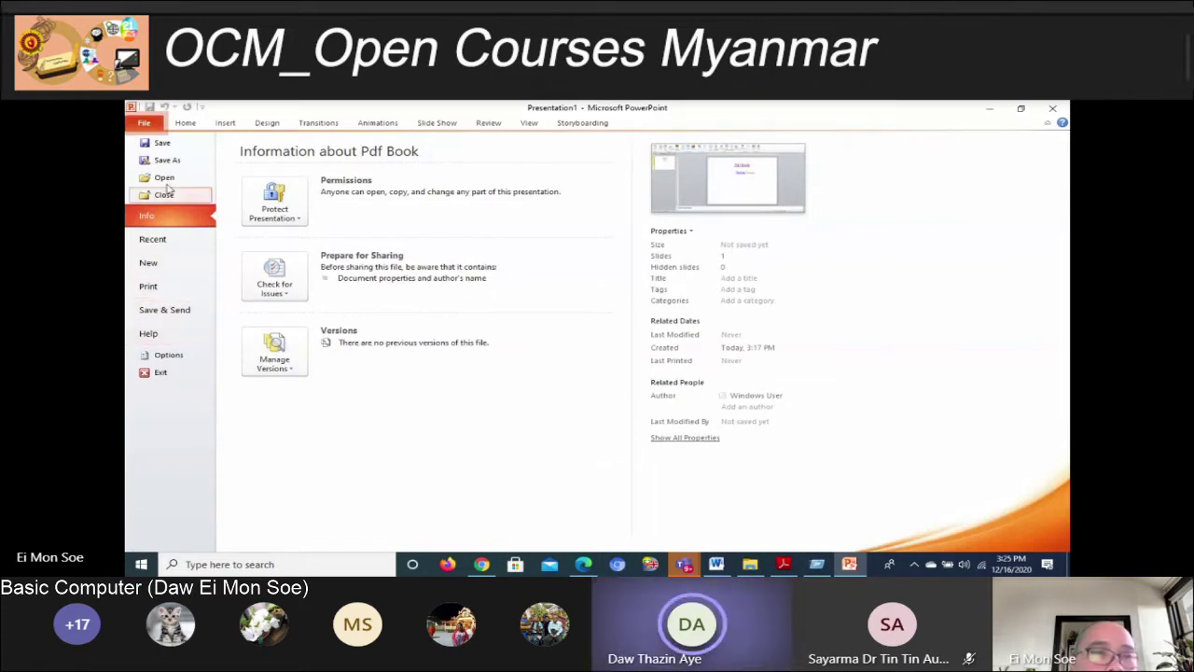
left_click(989, 109)
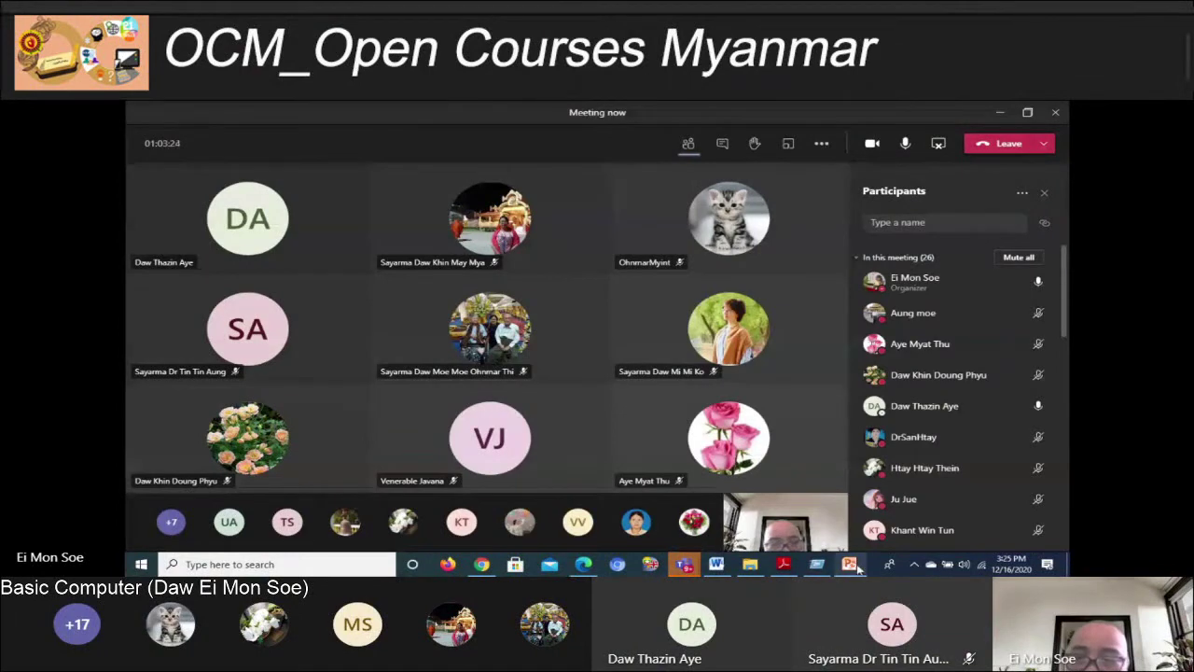
left_click(849, 564)
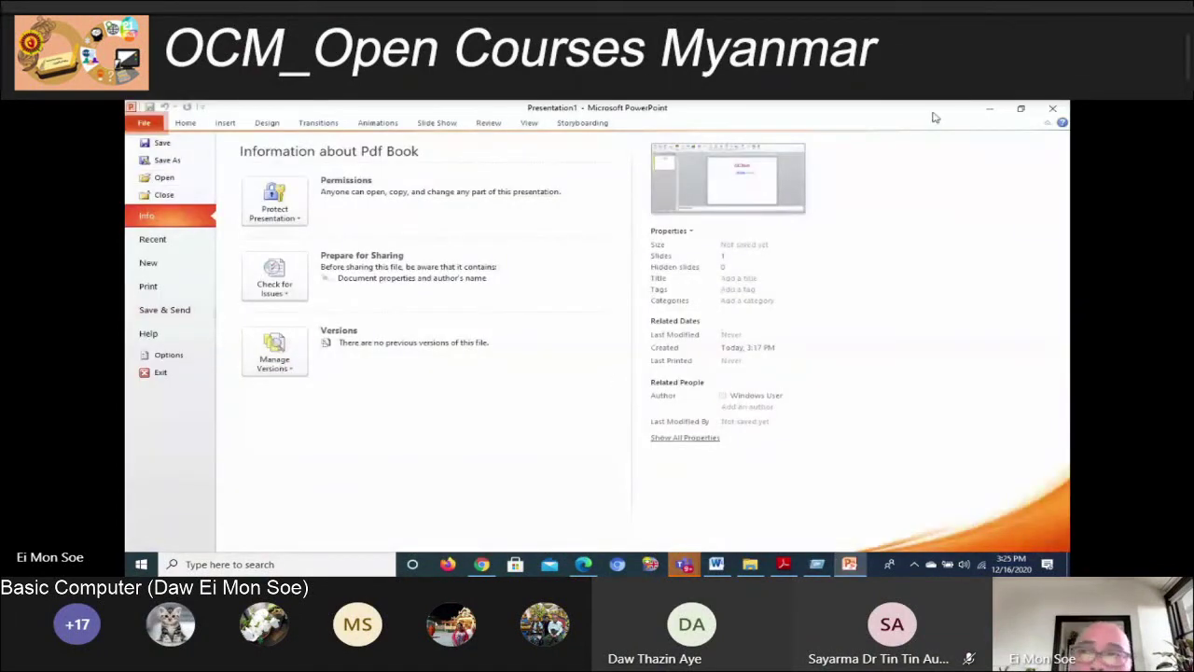
key("Escape")
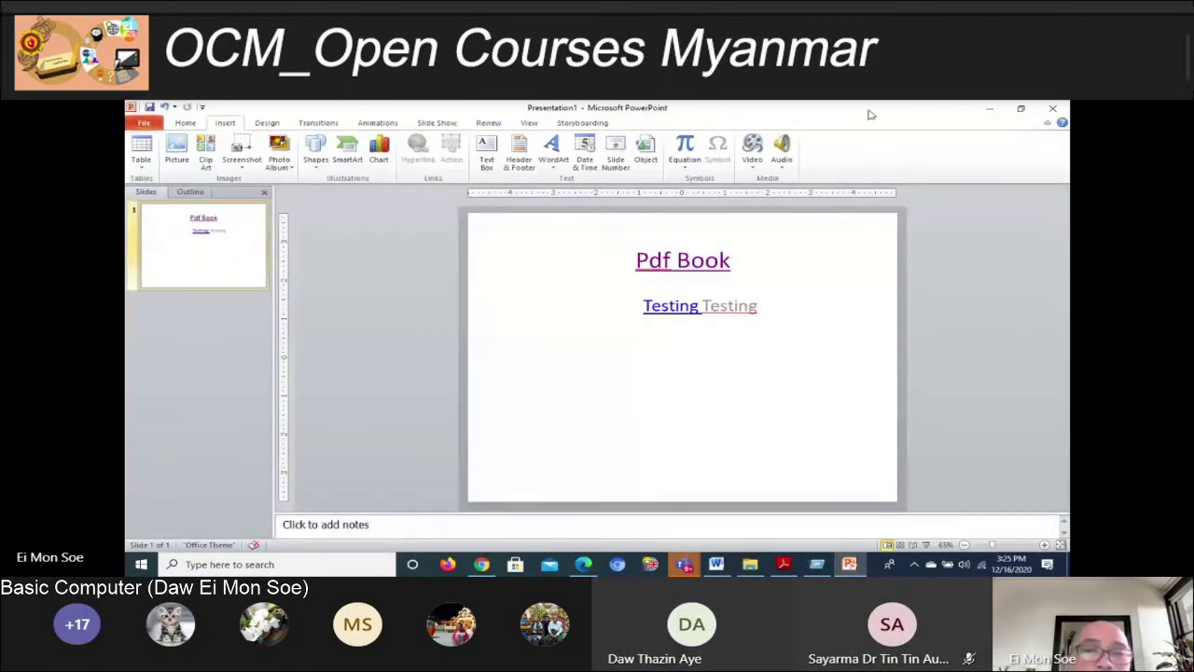
Undo and redo the last subtitle change, keeping the Testing Testing text box selected
left_click(650, 308)
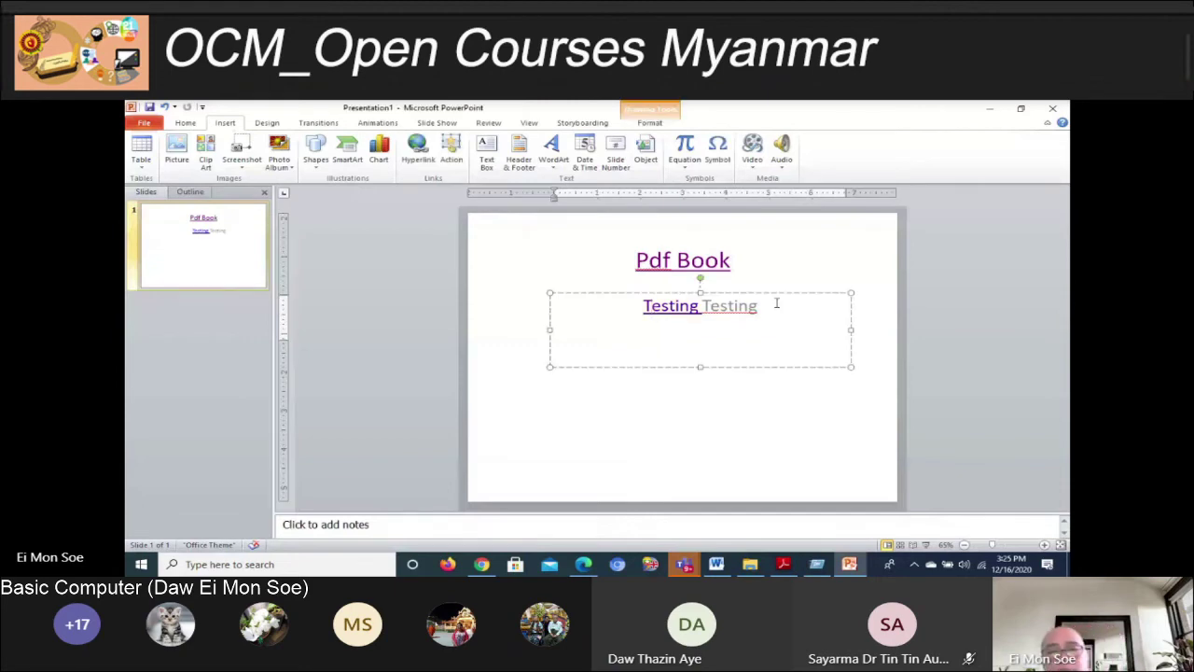
key("ctrl+z")
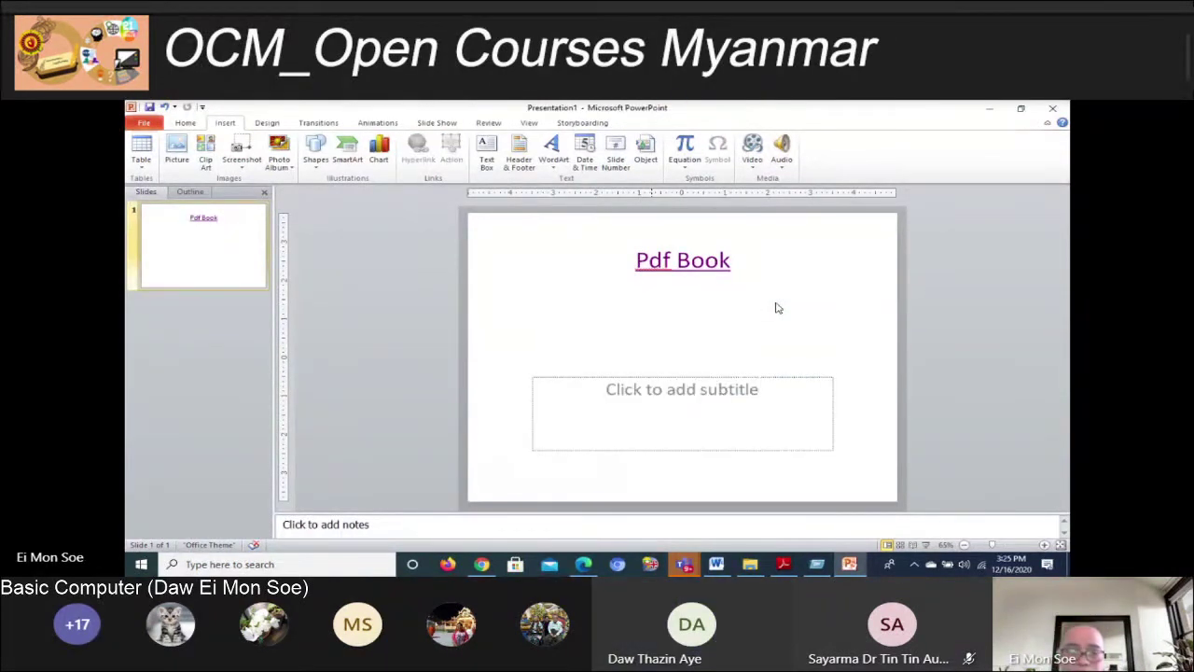
key("ctrl+y")
left_click(754, 359)
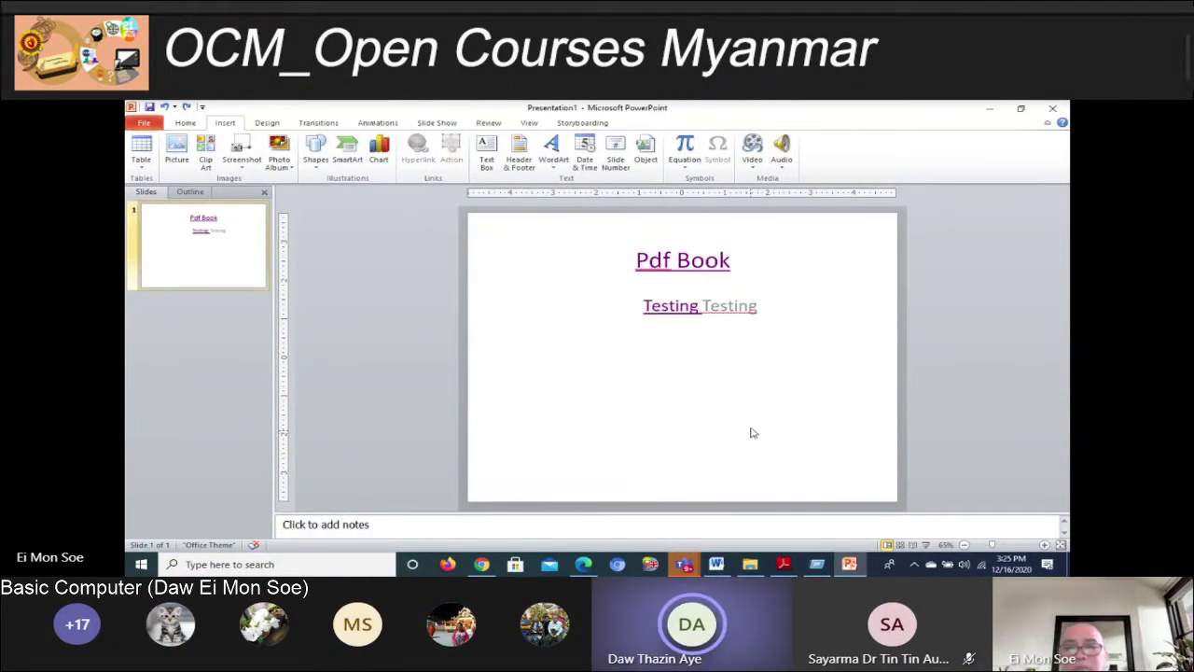
left_click(716, 308)
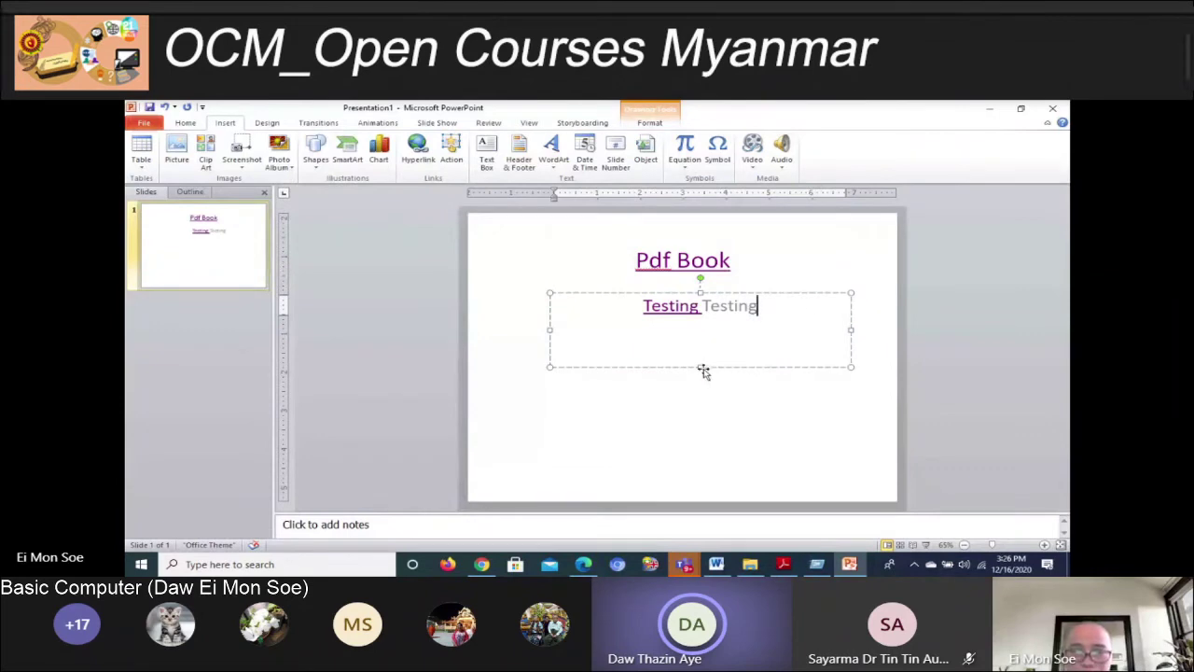
left_click_drag(698, 368, 709, 320)
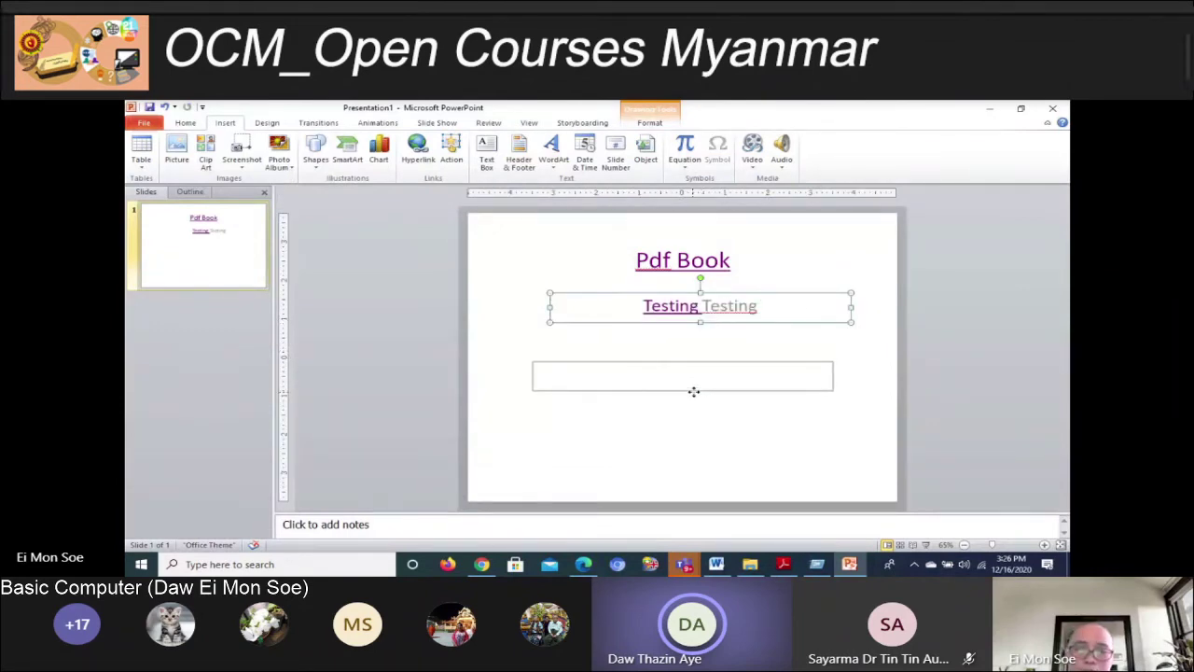
left_click_drag(711, 323, 691, 388)
left_click(684, 373)
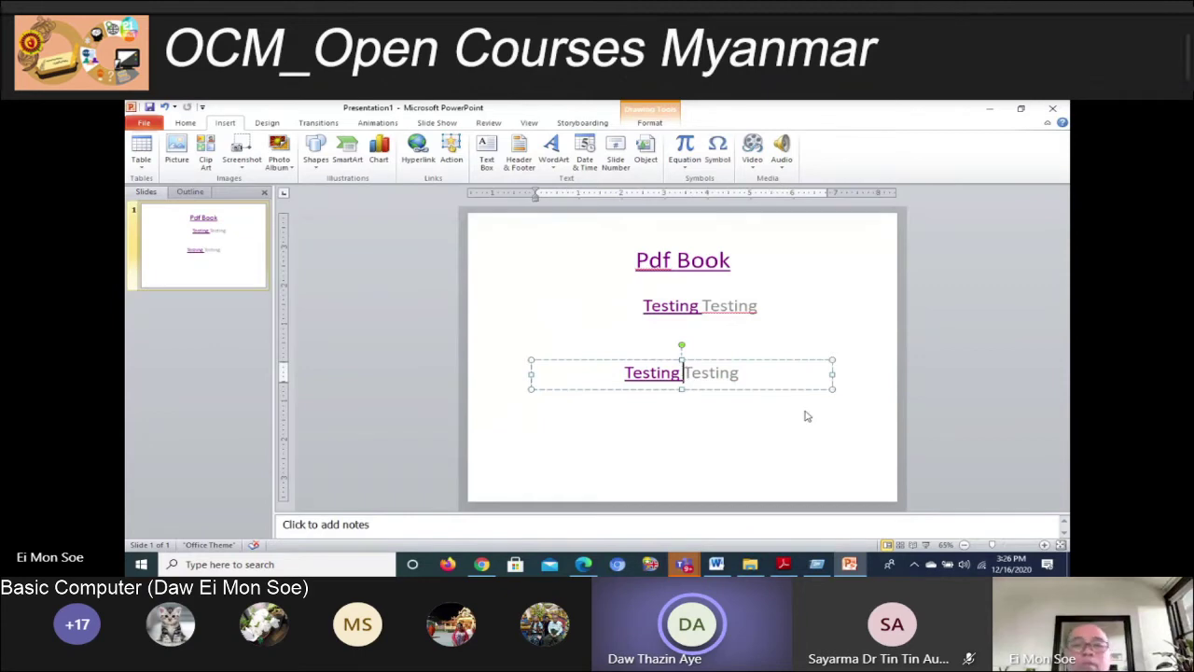
key("ctrl+a")
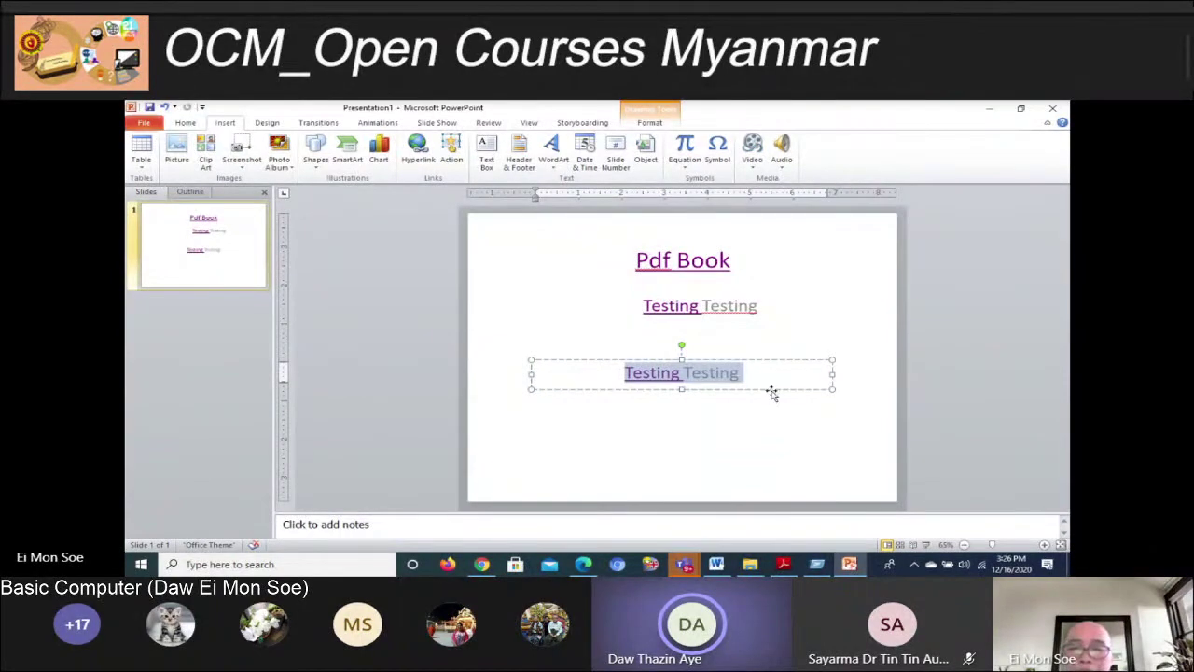
left_click_drag(771, 392, 824, 472)
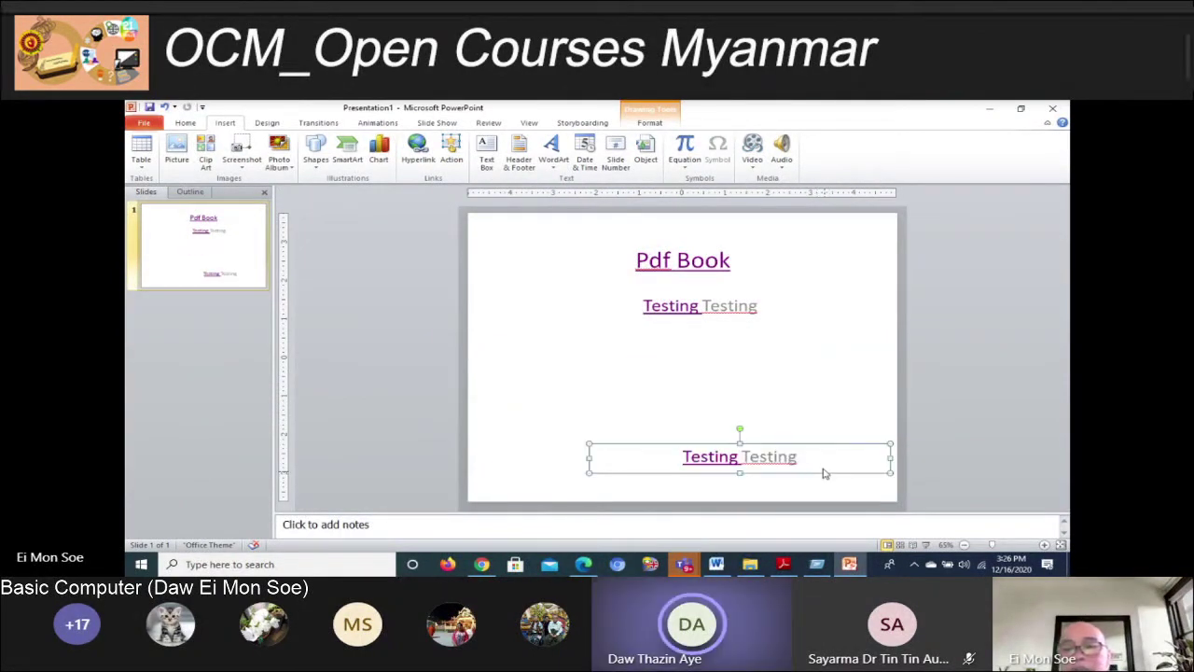
left_click(765, 458)
key("ctrl+a")
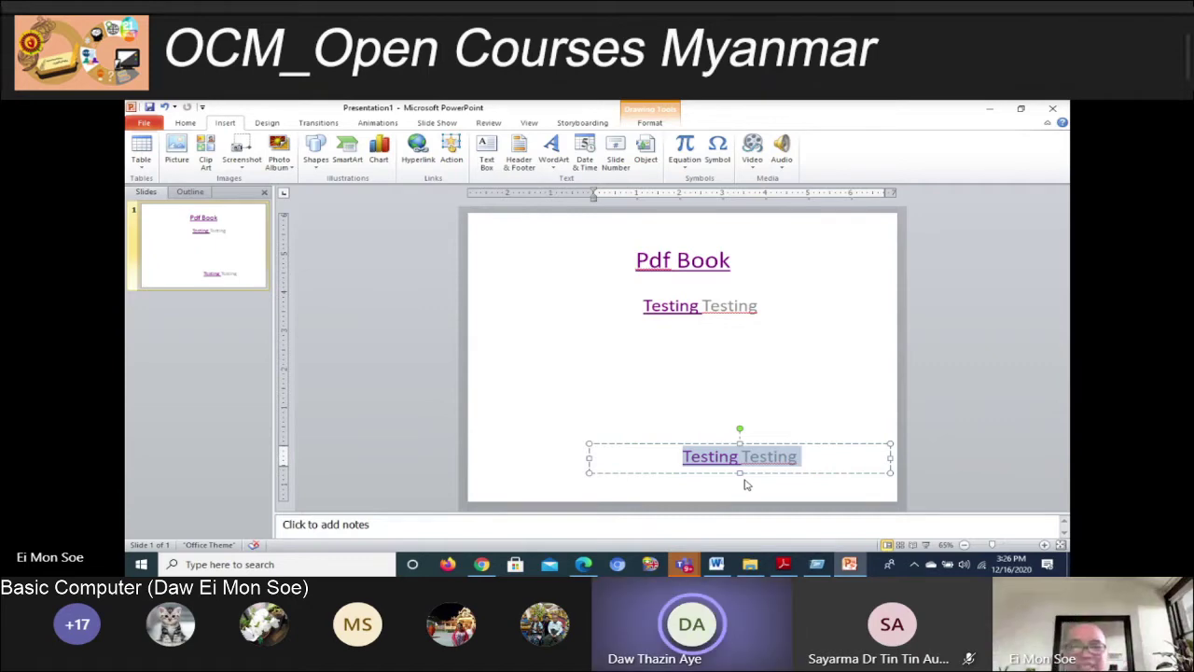
type("w")
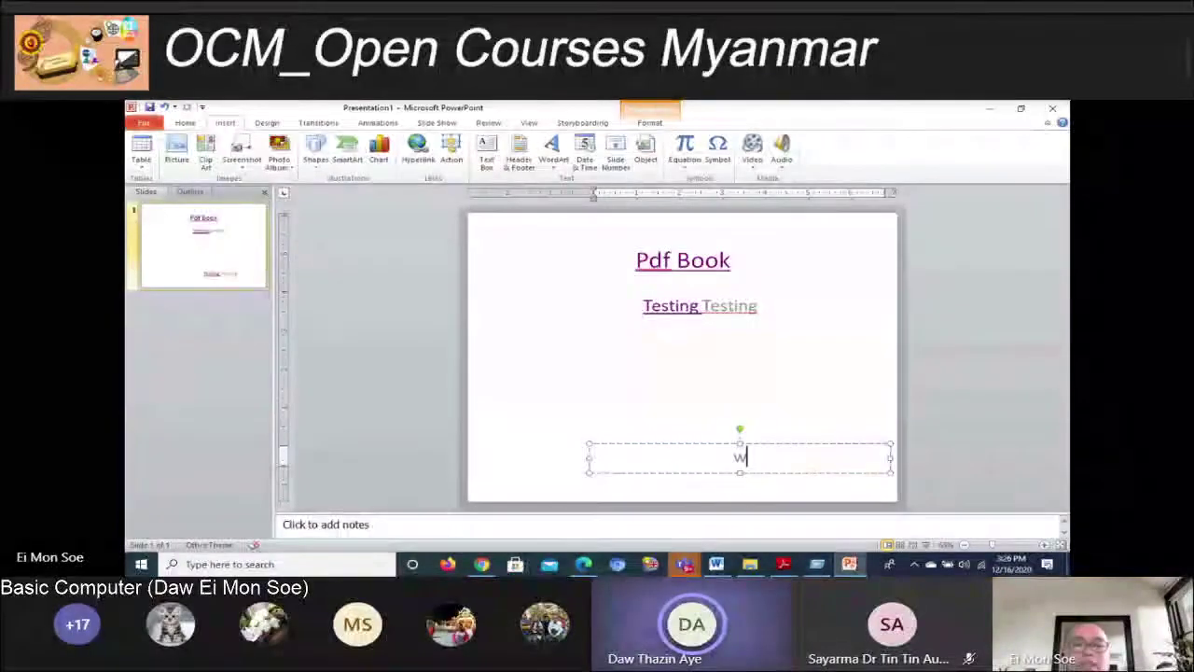
type("ww.o")
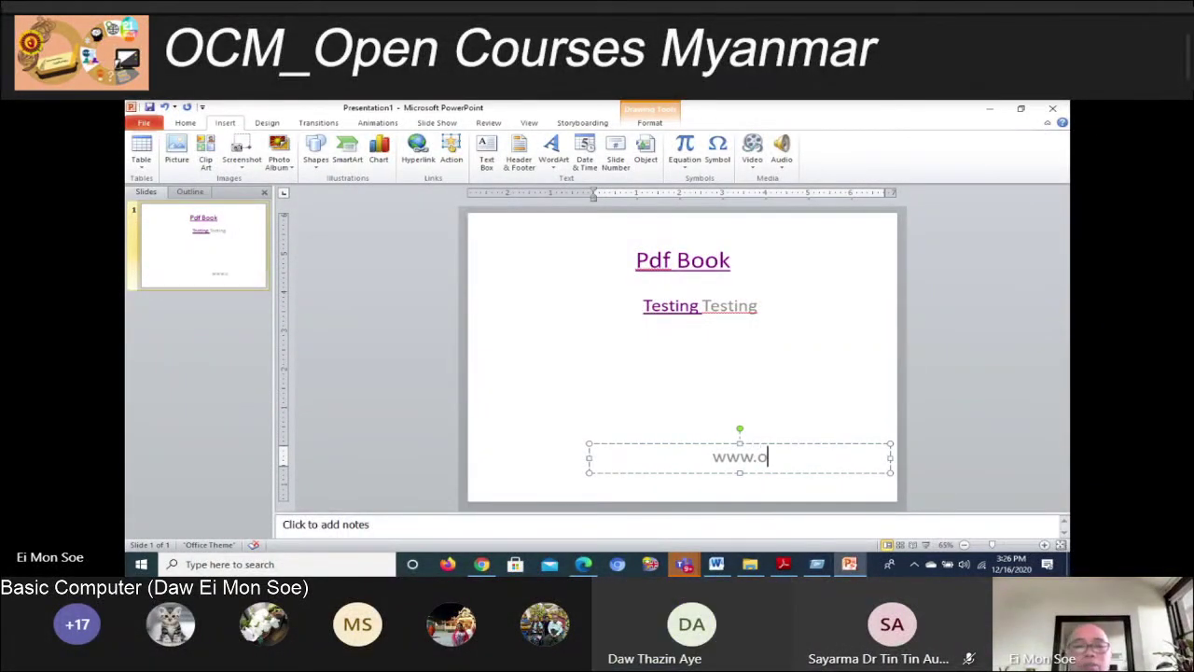
type("pencour")
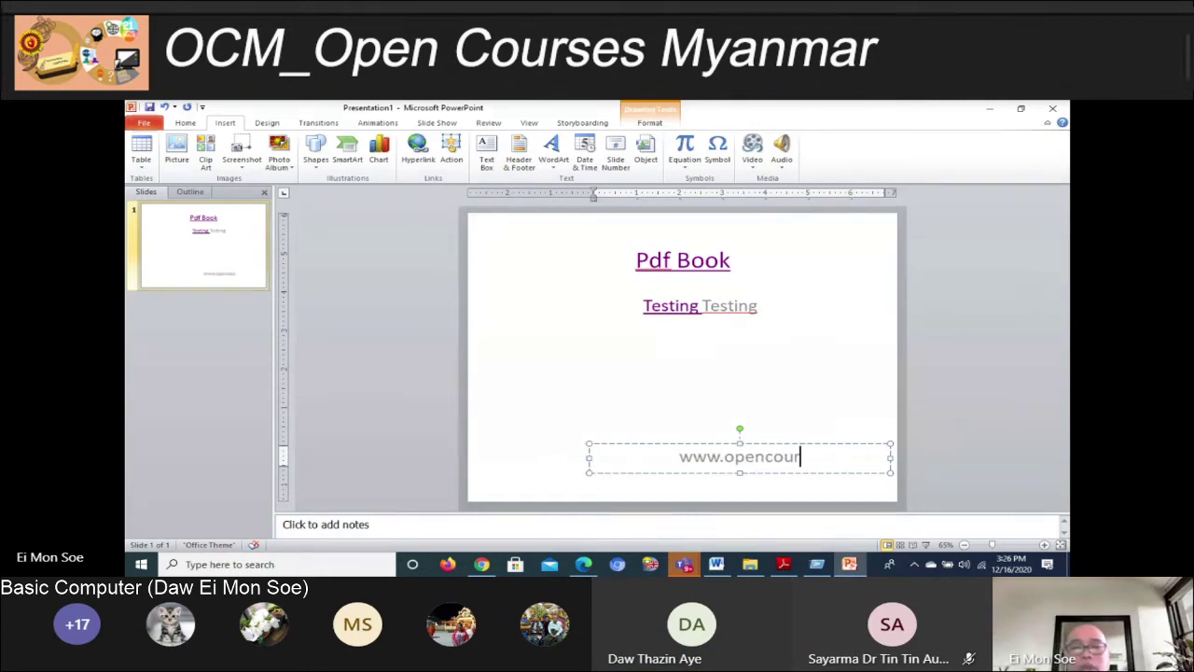
type("ses.ed")
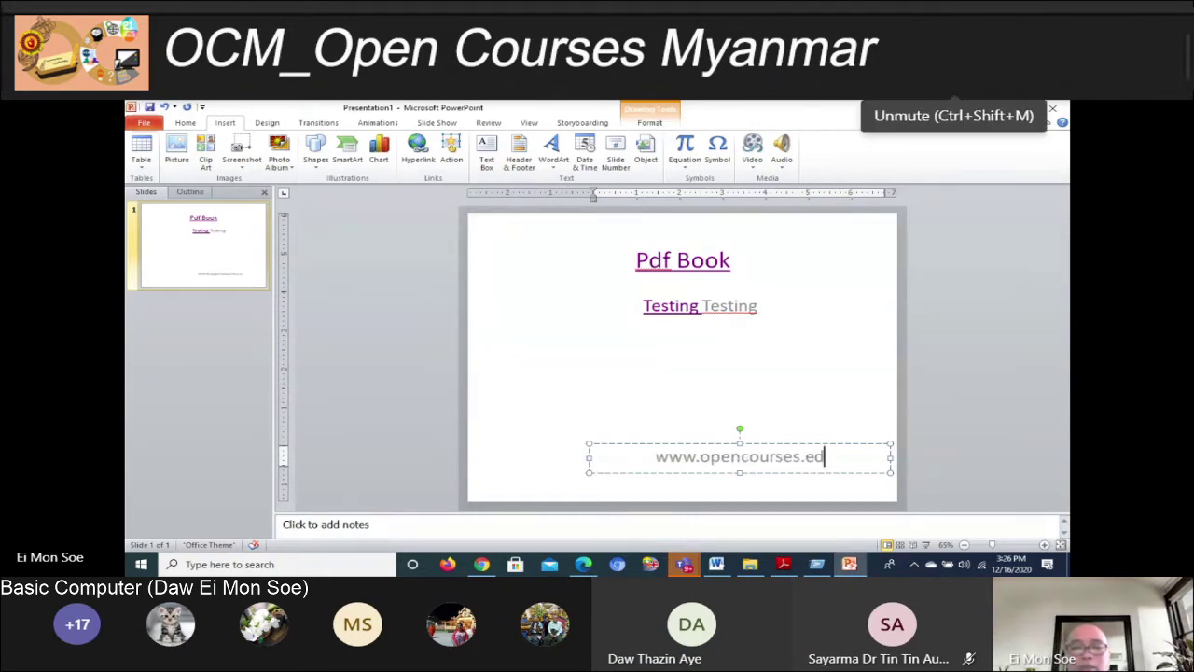
type("u.mm")
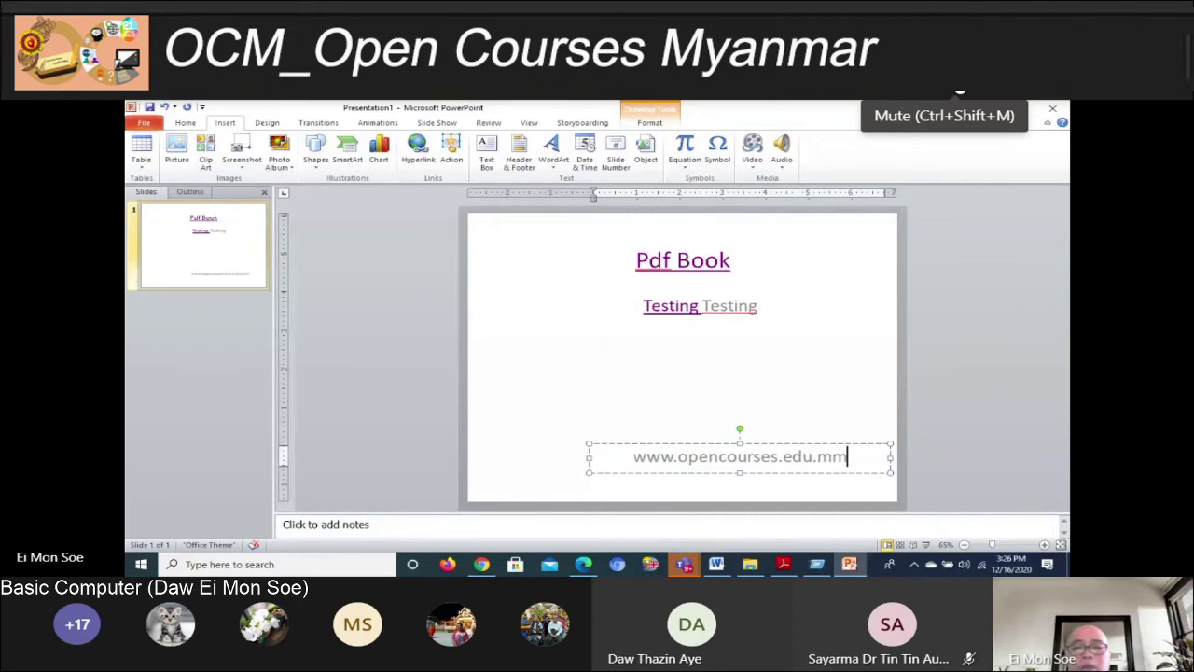
left_click(602, 395)
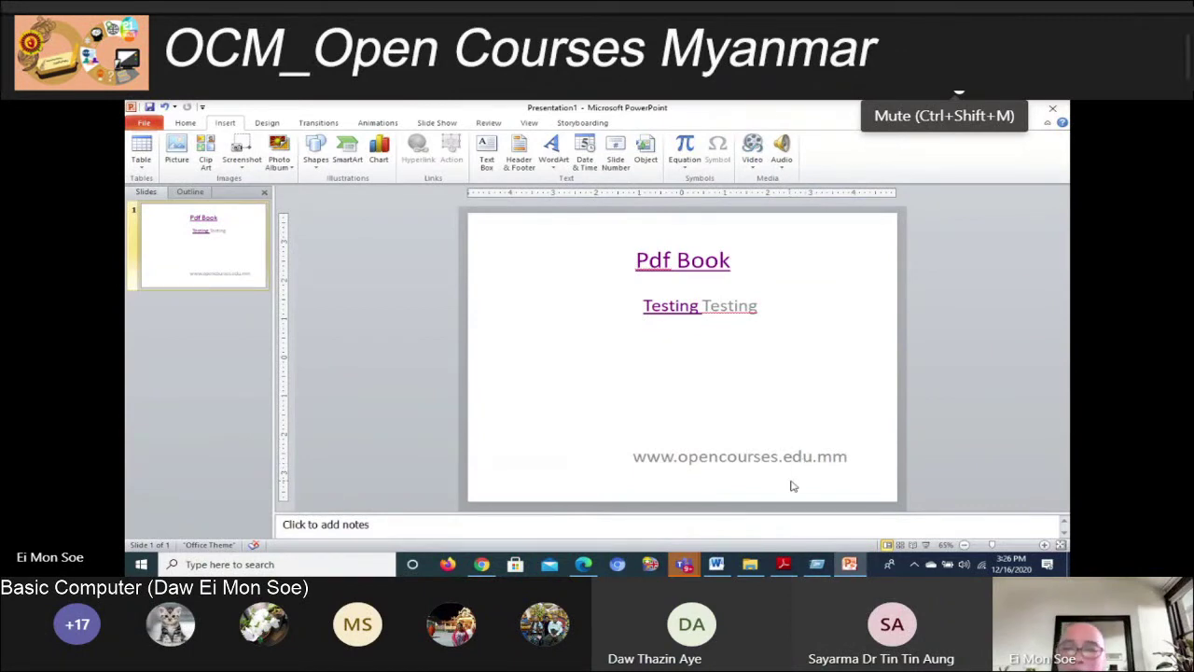
left_click(925, 545)
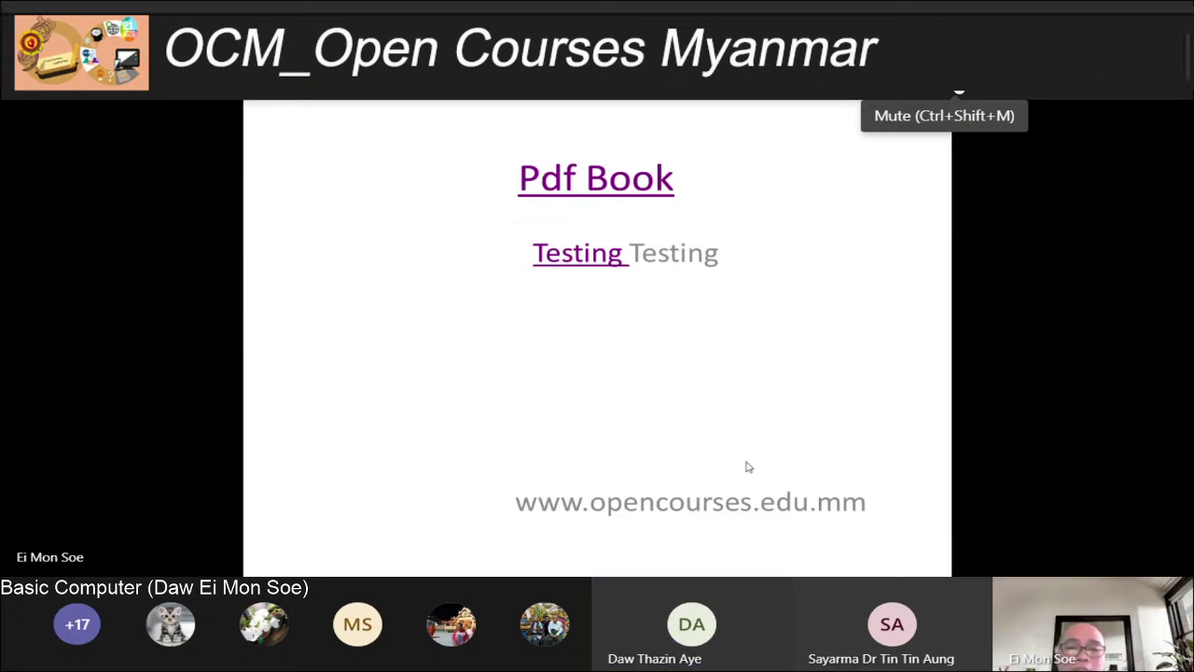
key("ctrl+shift+m")
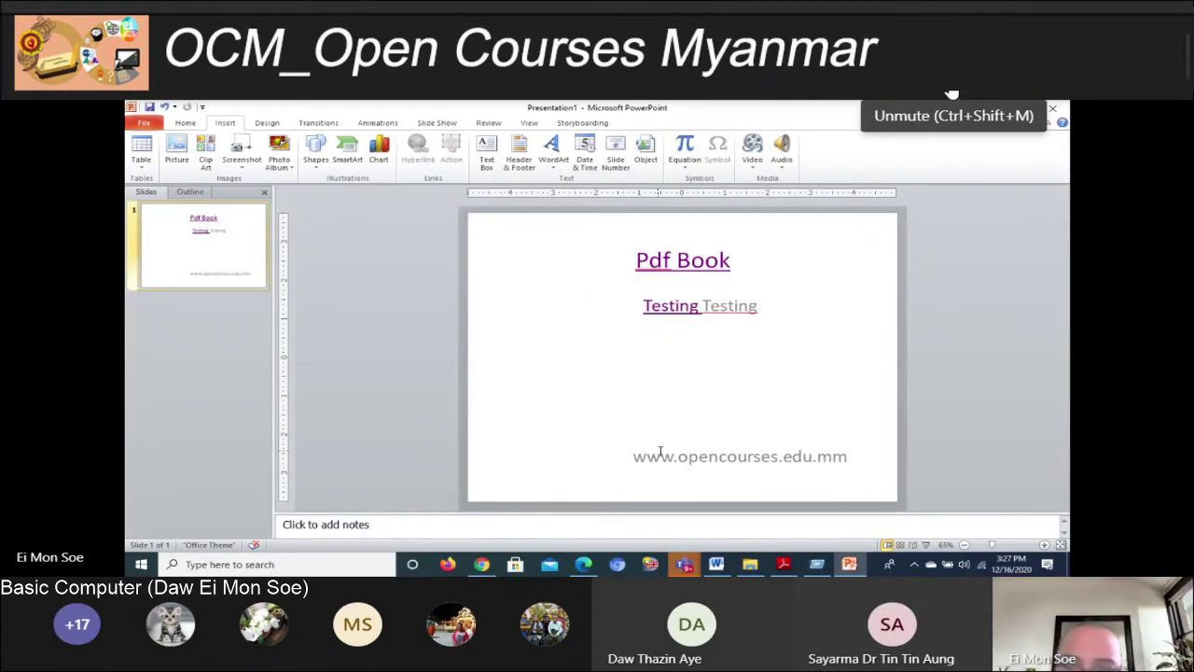
left_click(660, 456)
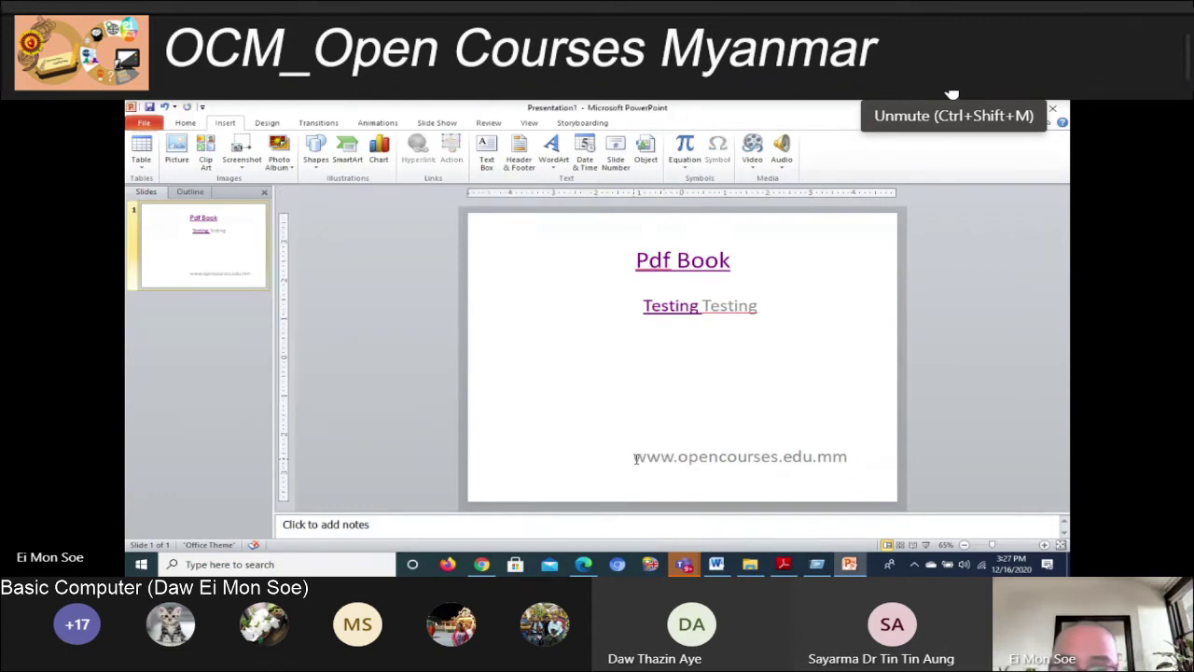
left_click_drag(632, 458, 878, 469)
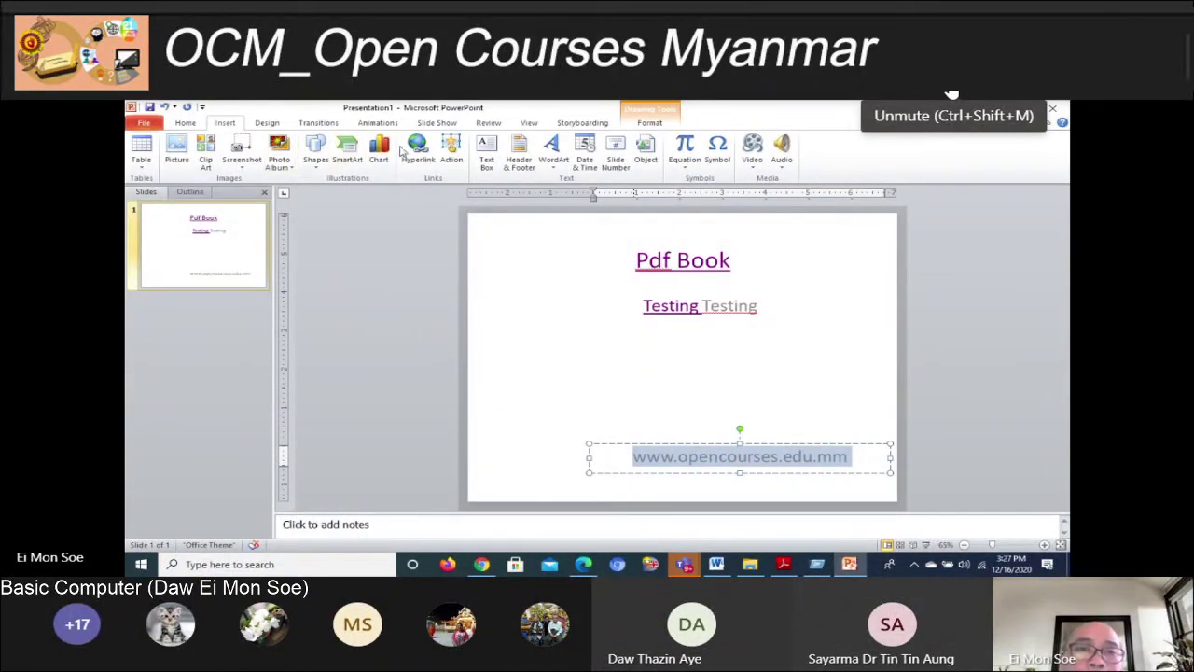
left_click(415, 147)
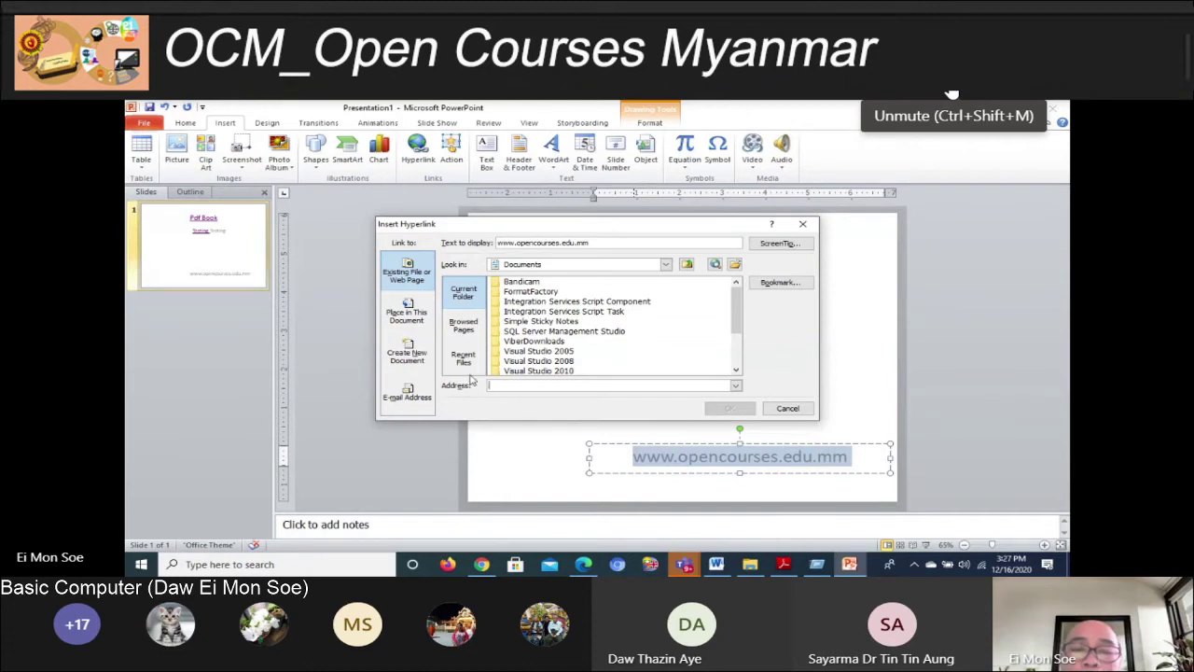
left_click(504, 385)
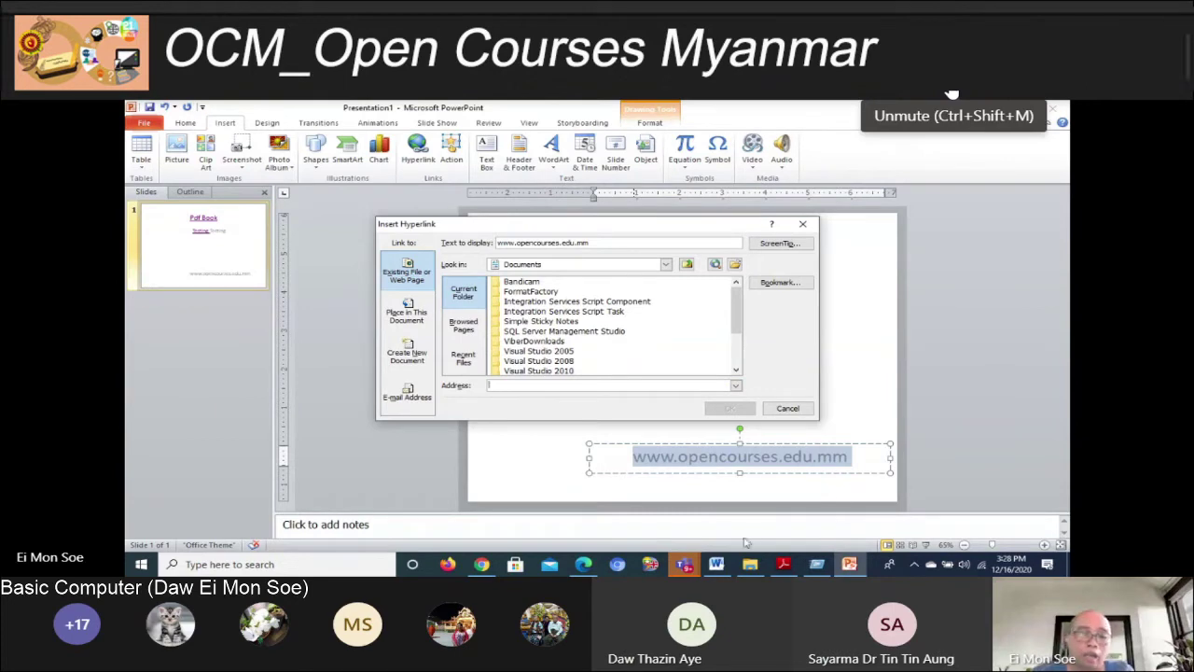
left_click(481, 565)
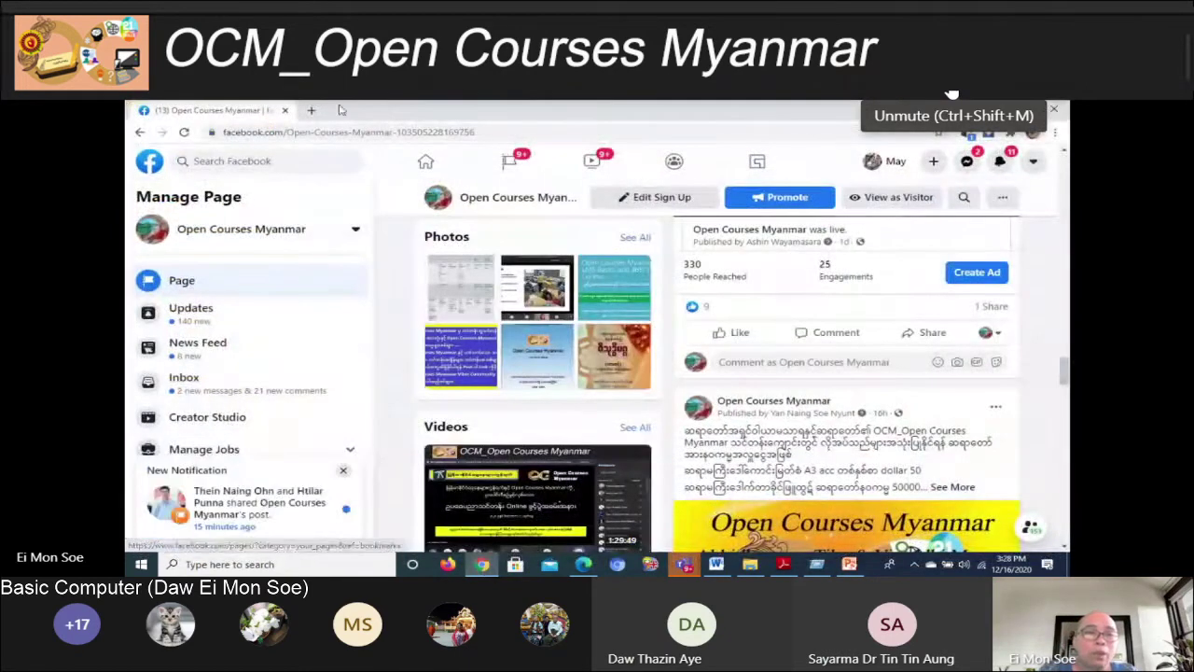
key("ctrl+t")
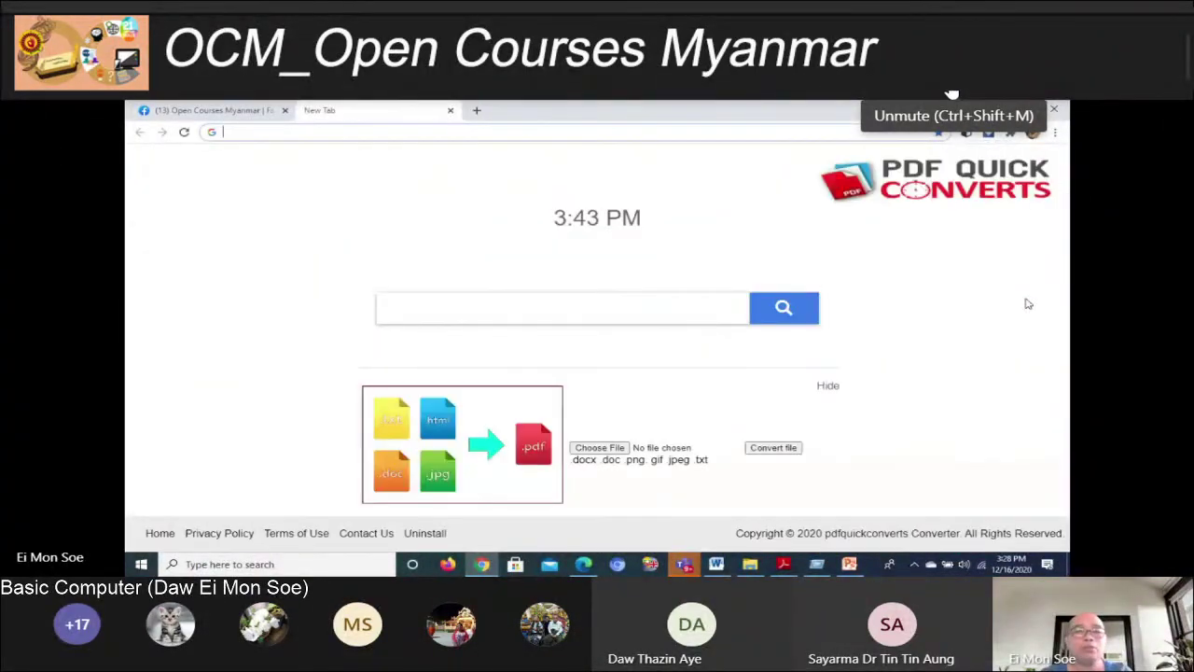
type("www")
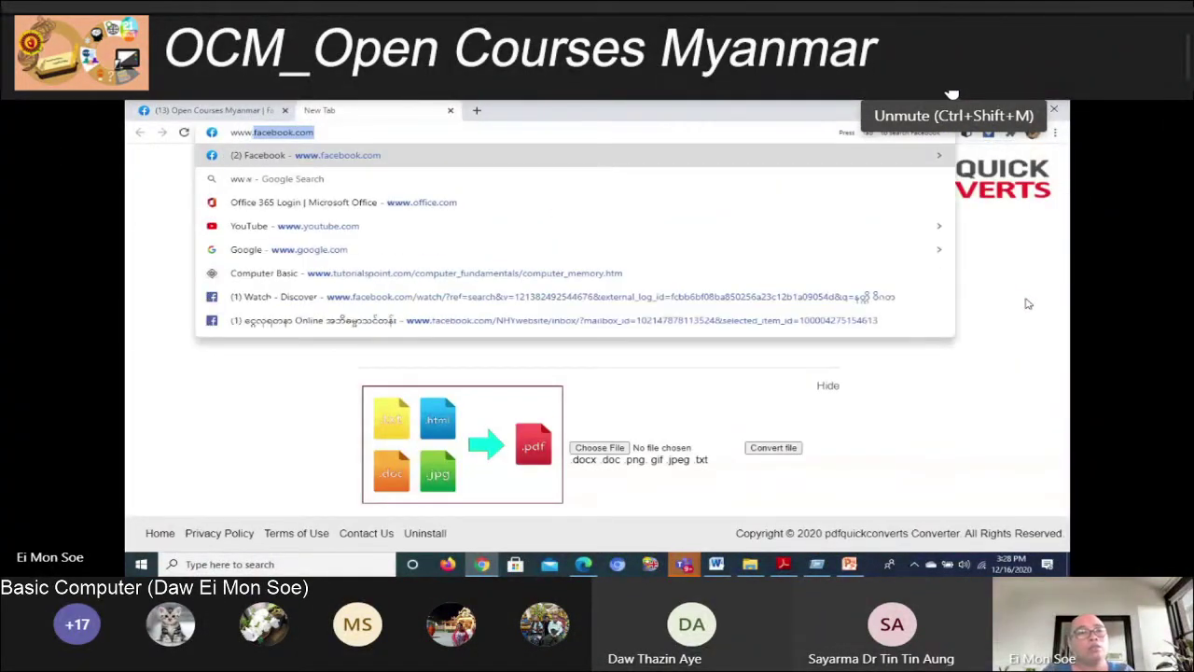
type(".open")
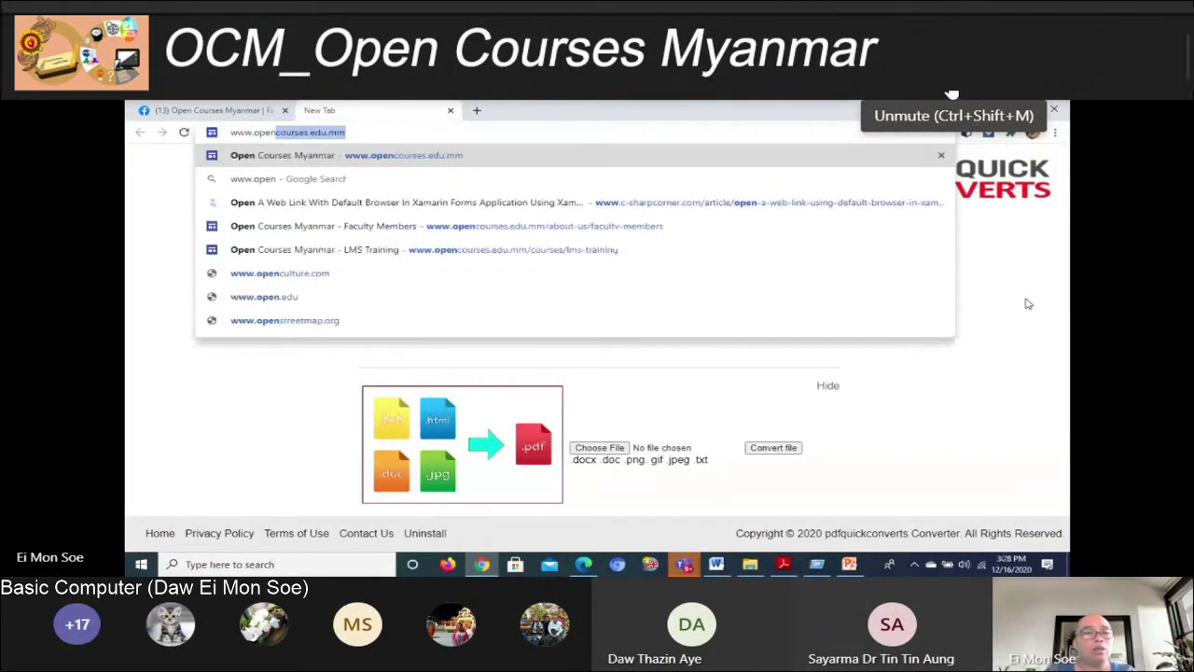
type("courses")
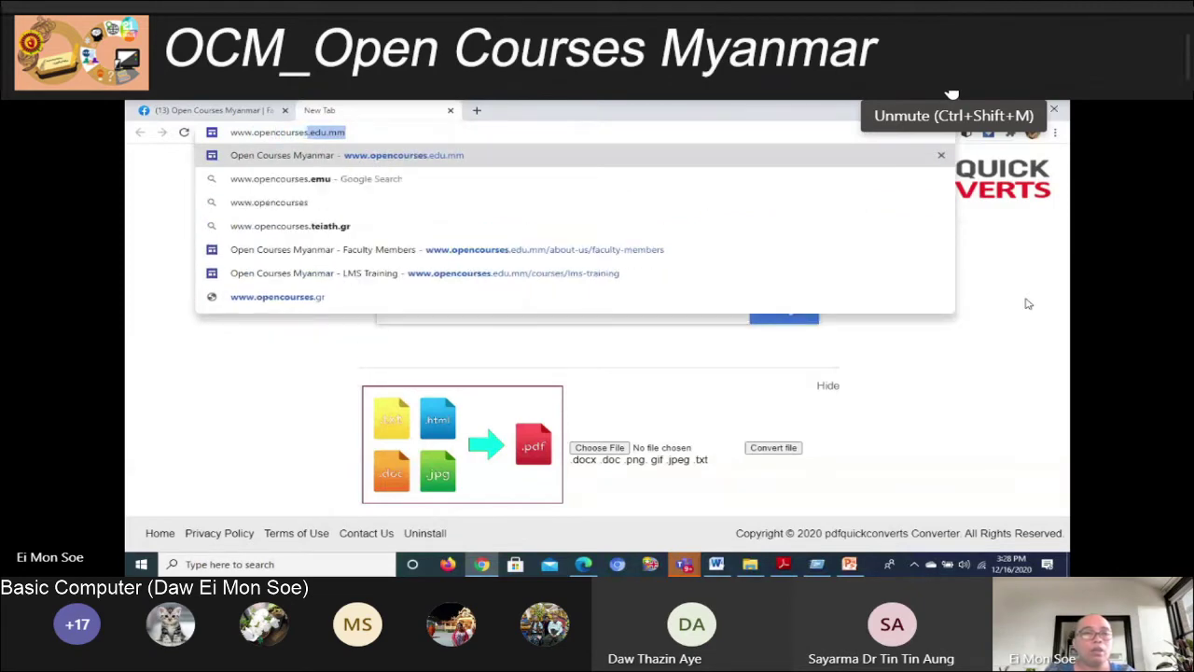
type(".edu.mm")
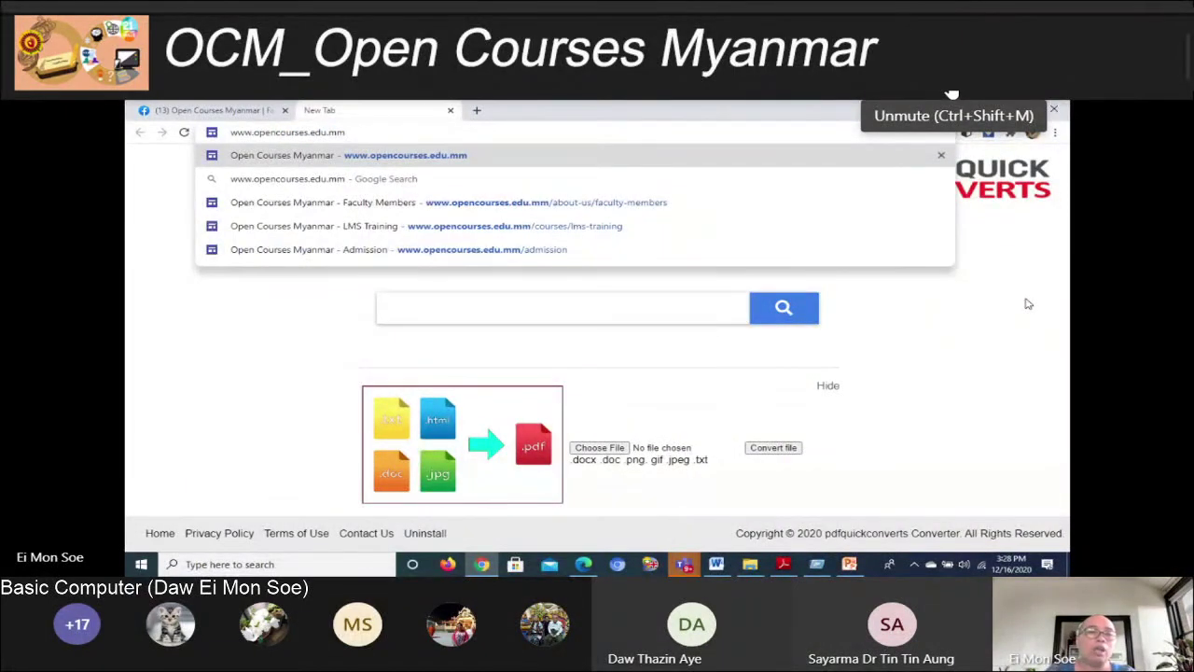
key("Return")
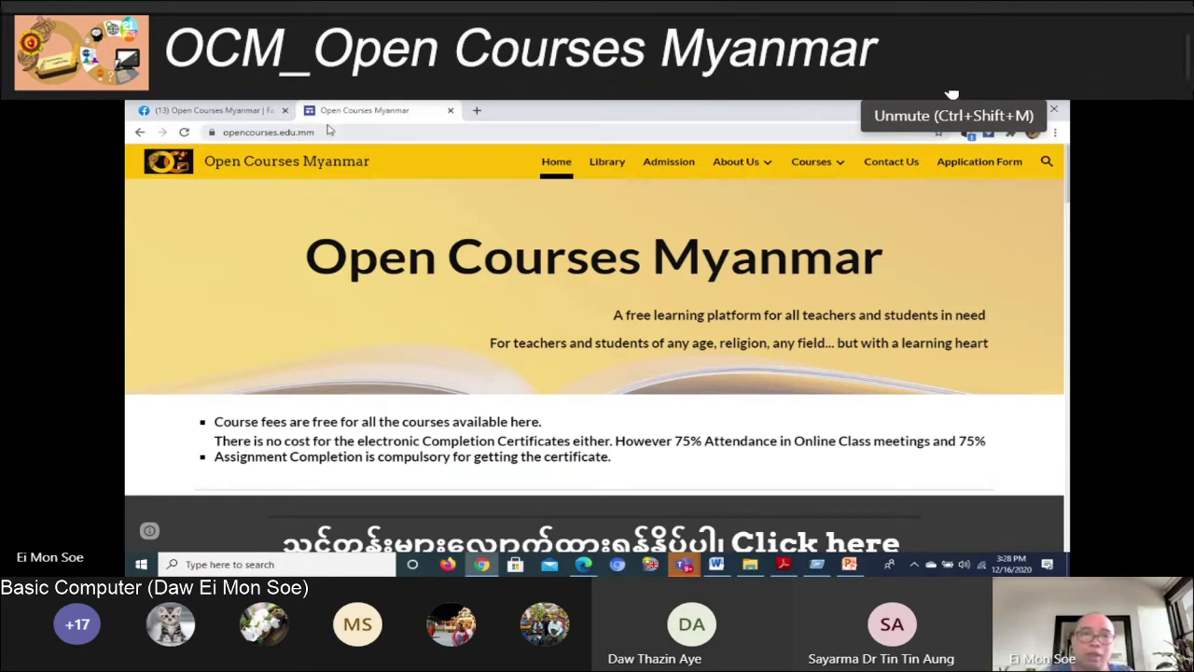
left_click(308, 132)
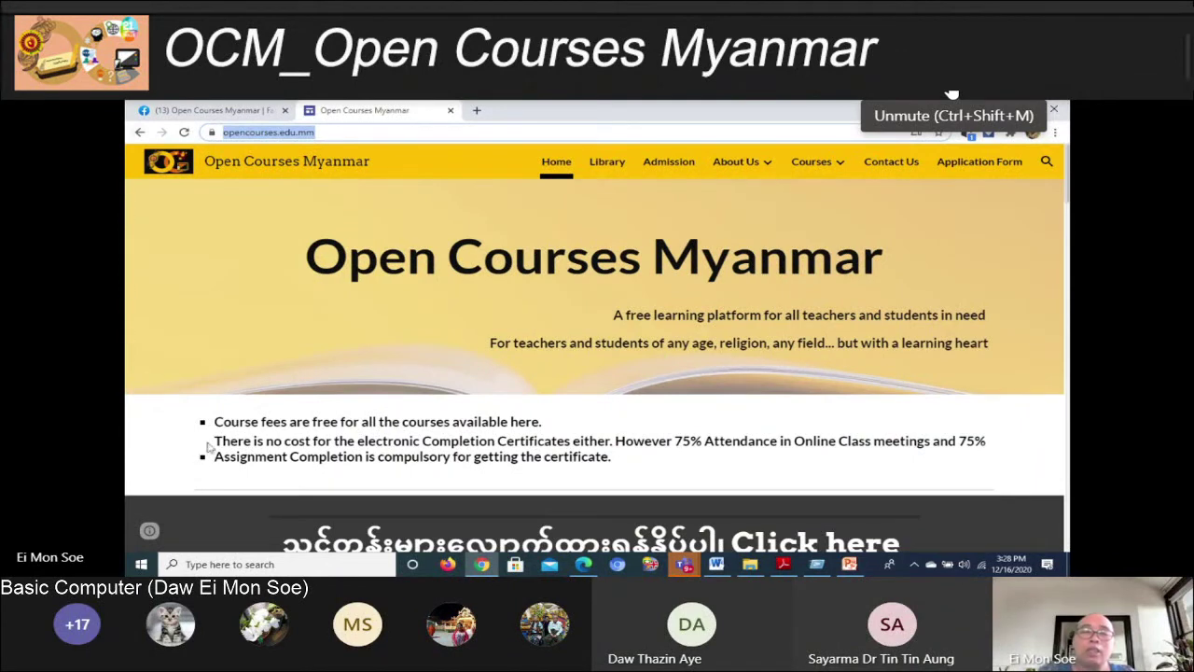
left_click(301, 132)
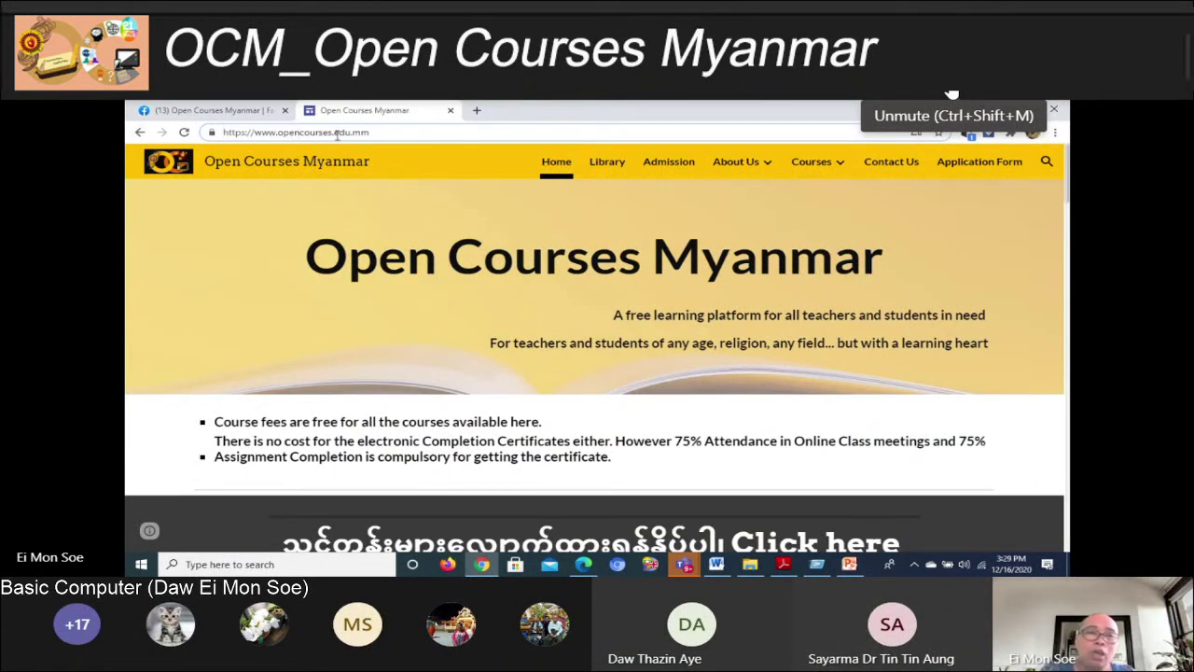
left_click(378, 133)
left_click_drag(379, 132, 220, 132)
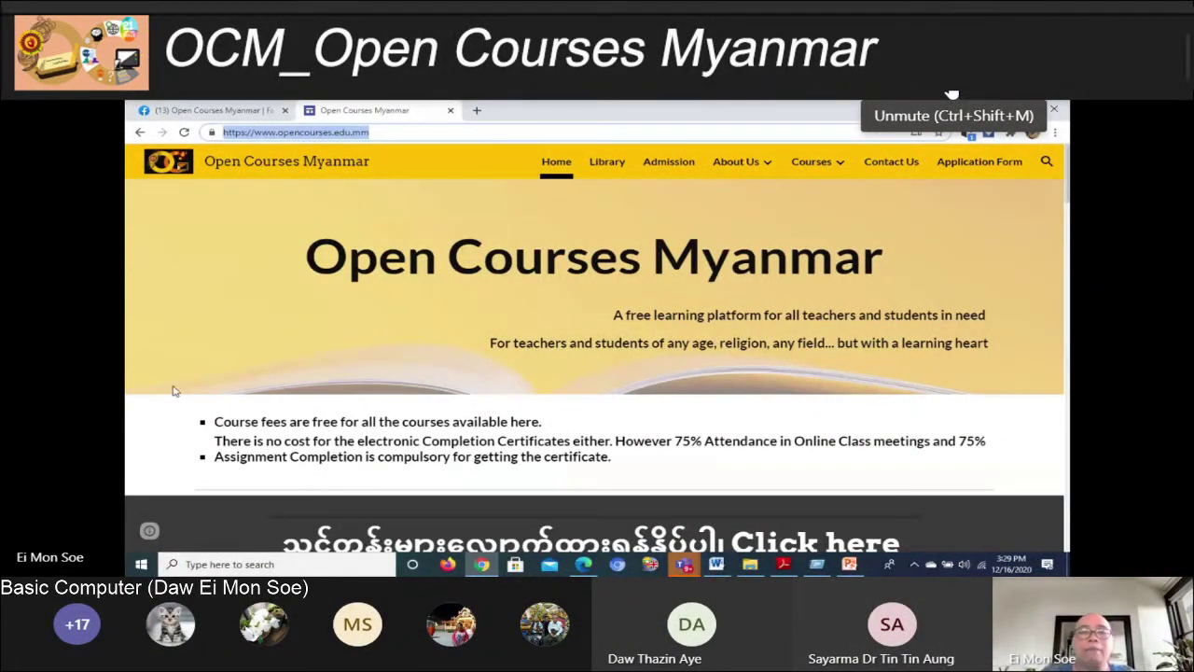
right_click(343, 137)
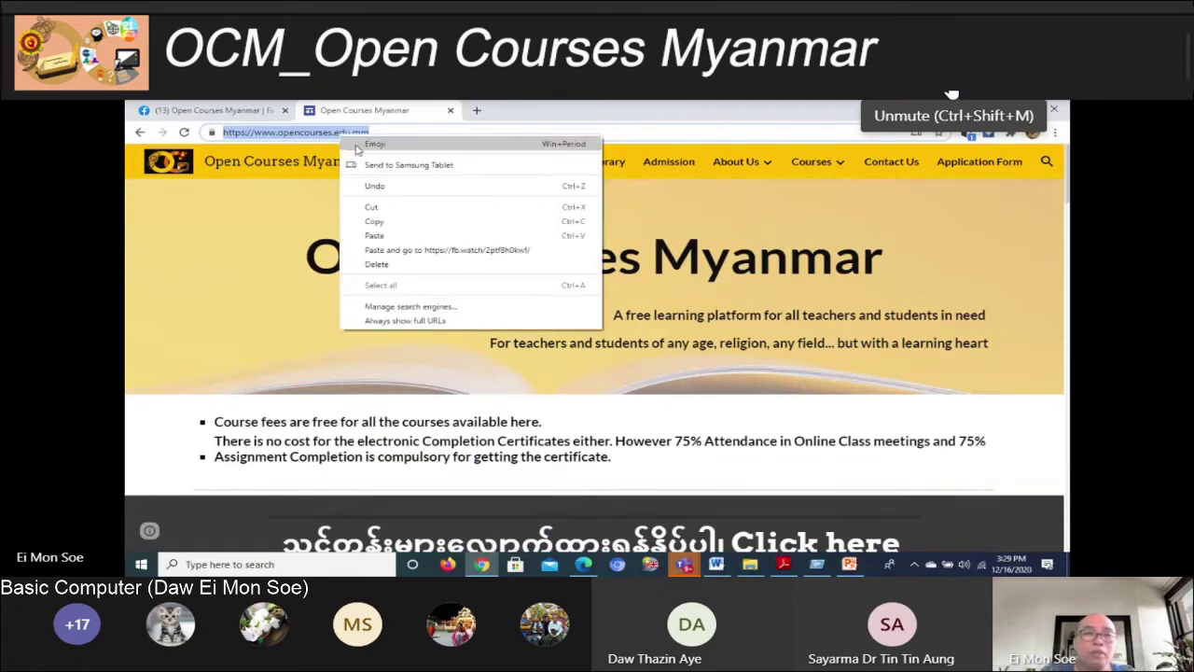
left_click(374, 225)
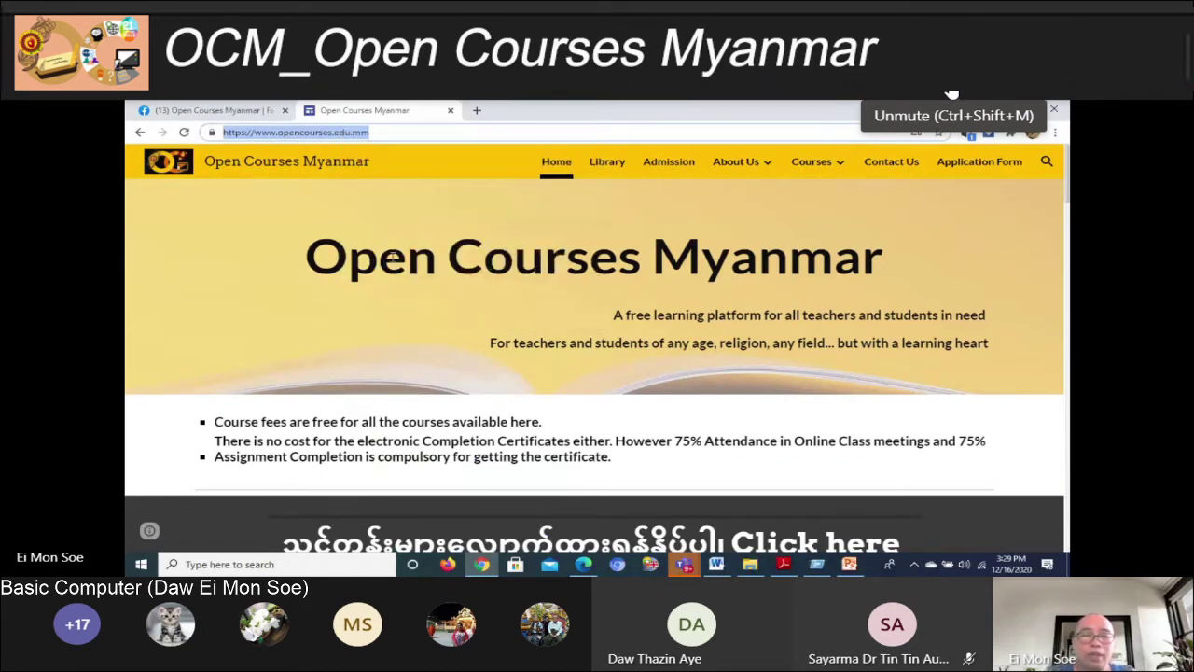
left_click(717, 564)
left_click_drag(720, 566, 844, 566)
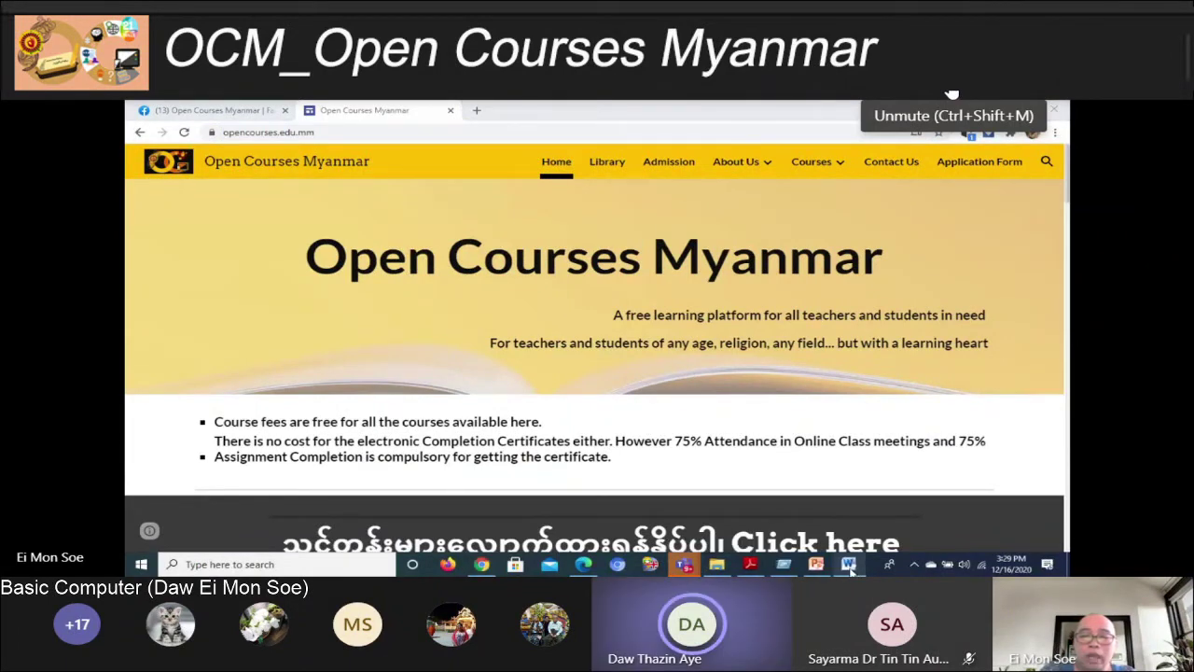
left_click(816, 564)
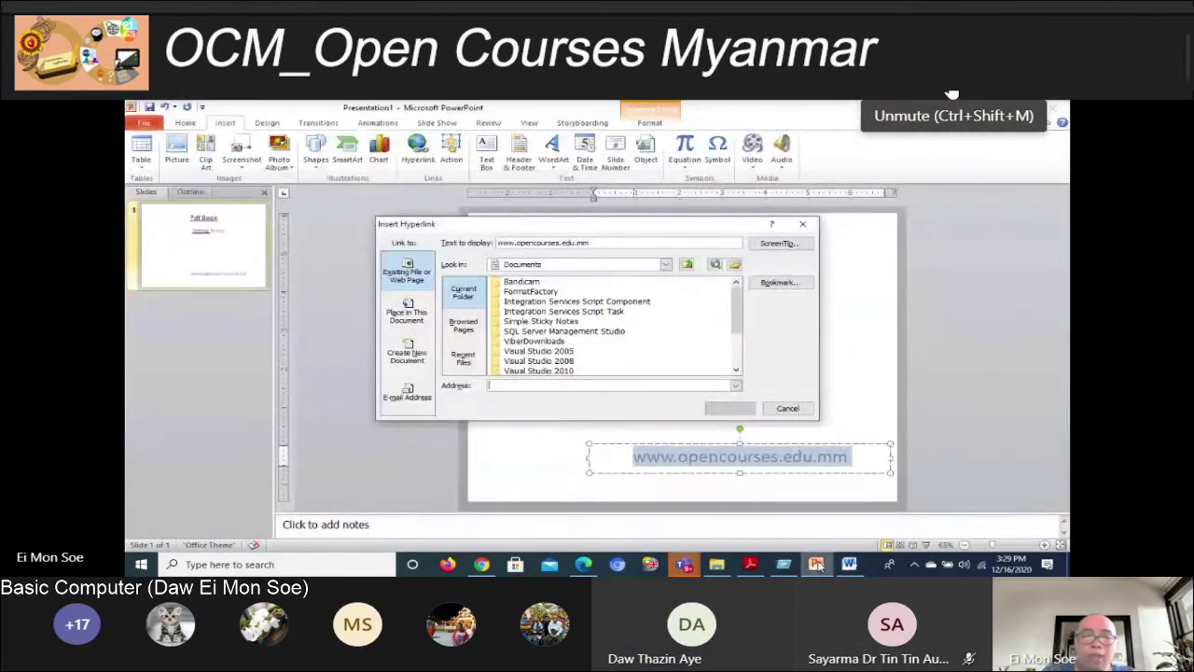
right_click(492, 384)
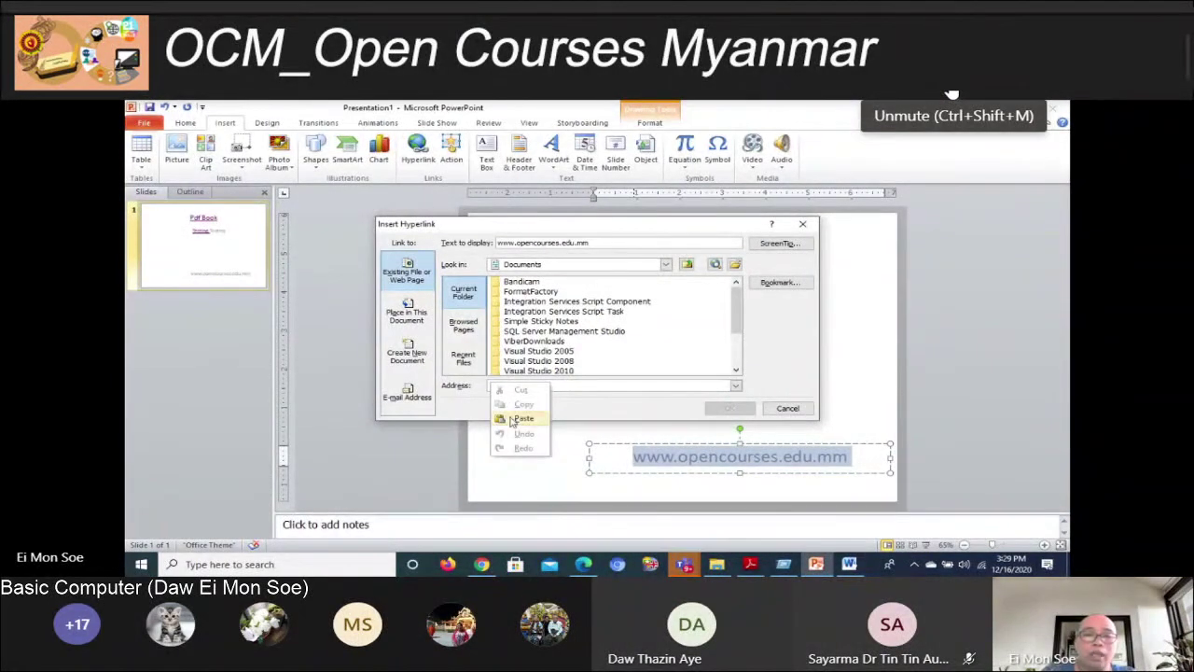
left_click(511, 420)
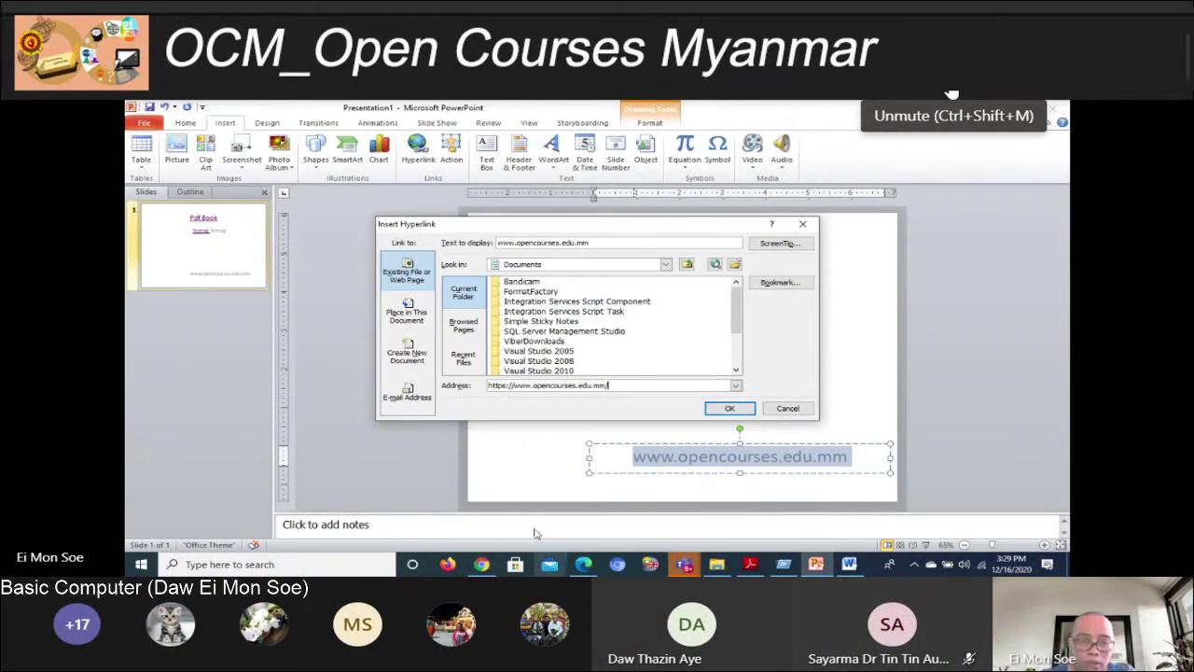
left_click(481, 564)
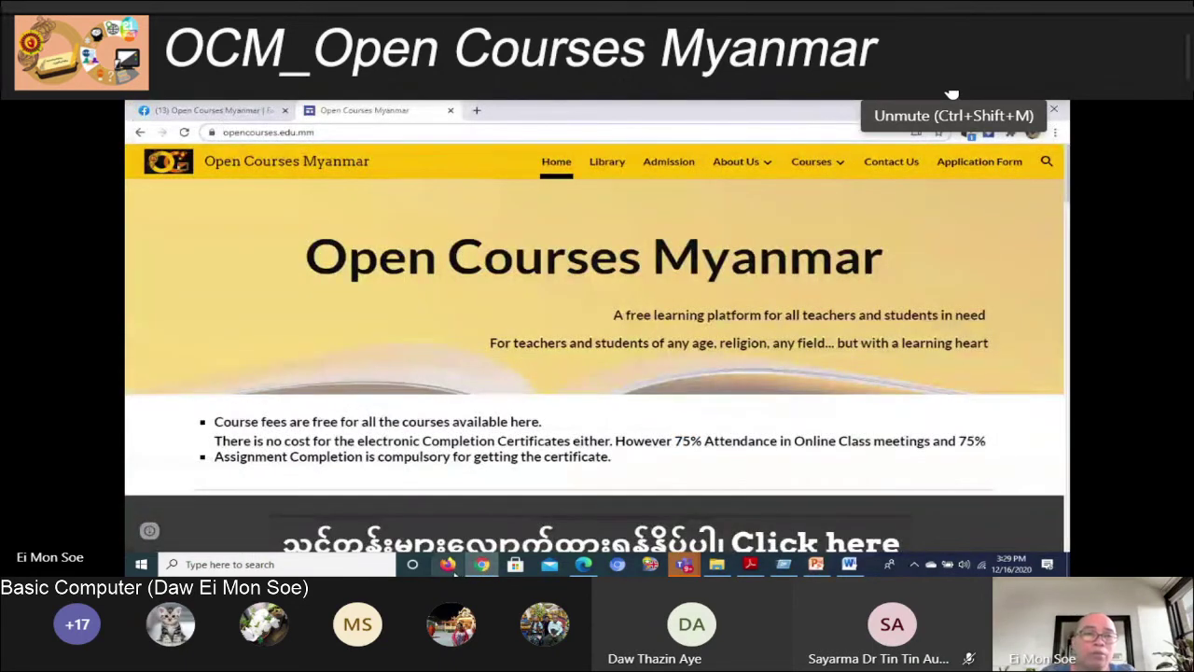
left_click(337, 132)
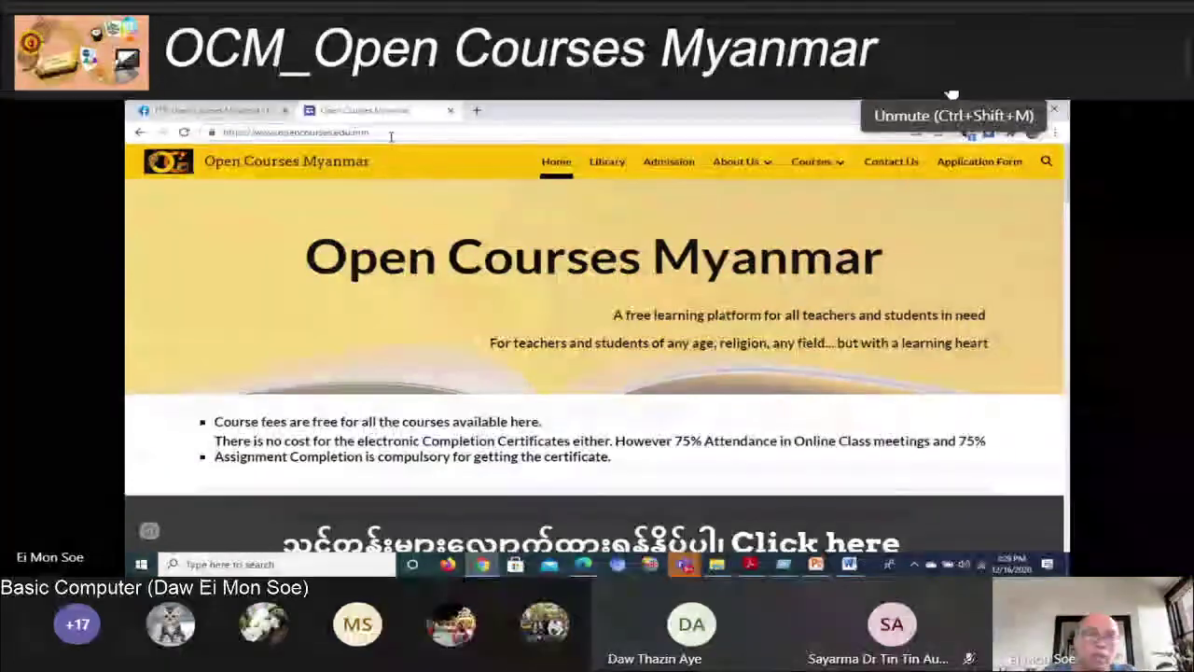
left_click_drag(391, 133, 127, 131)
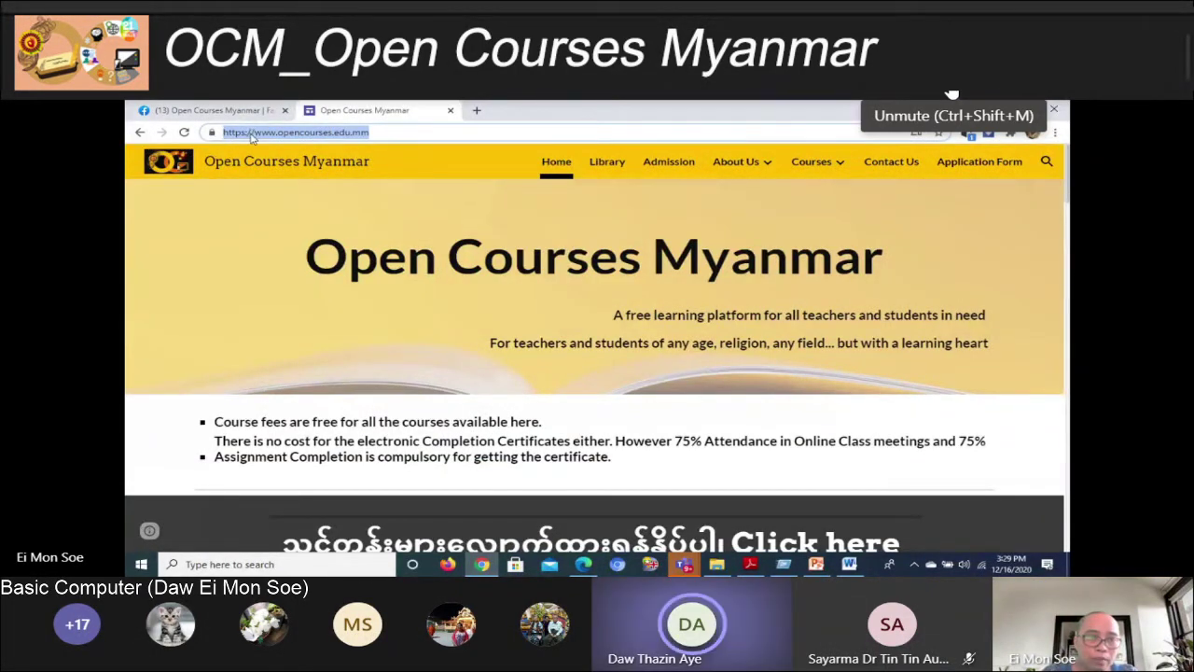
left_click(816, 565)
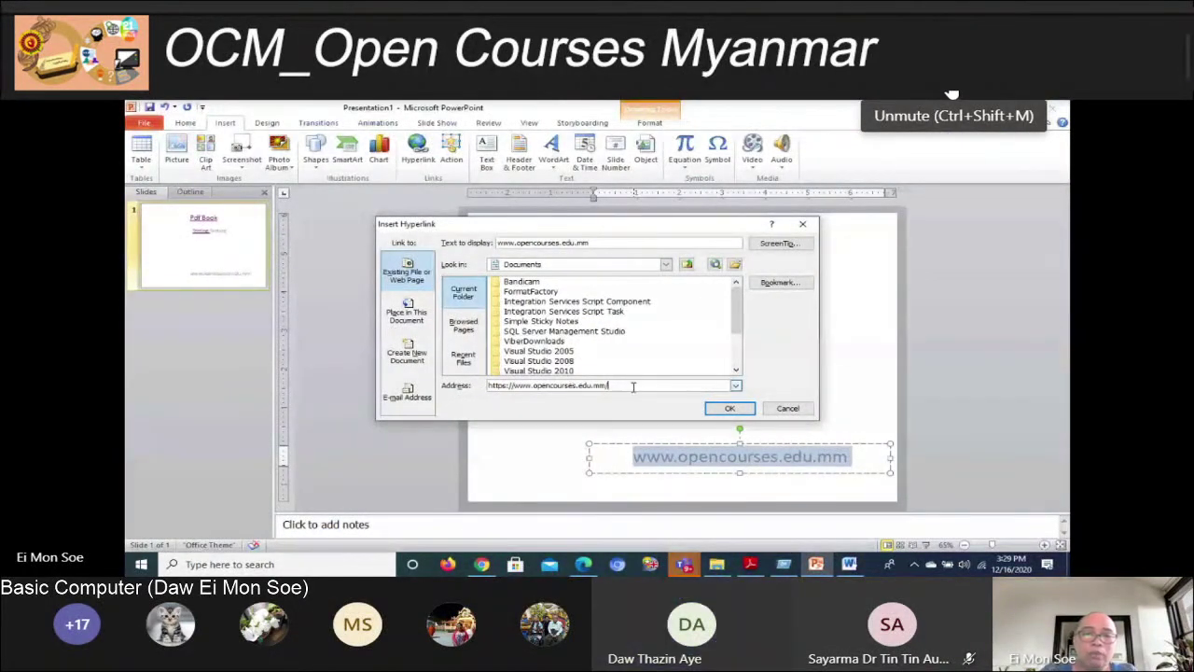
key("ctrl+a")
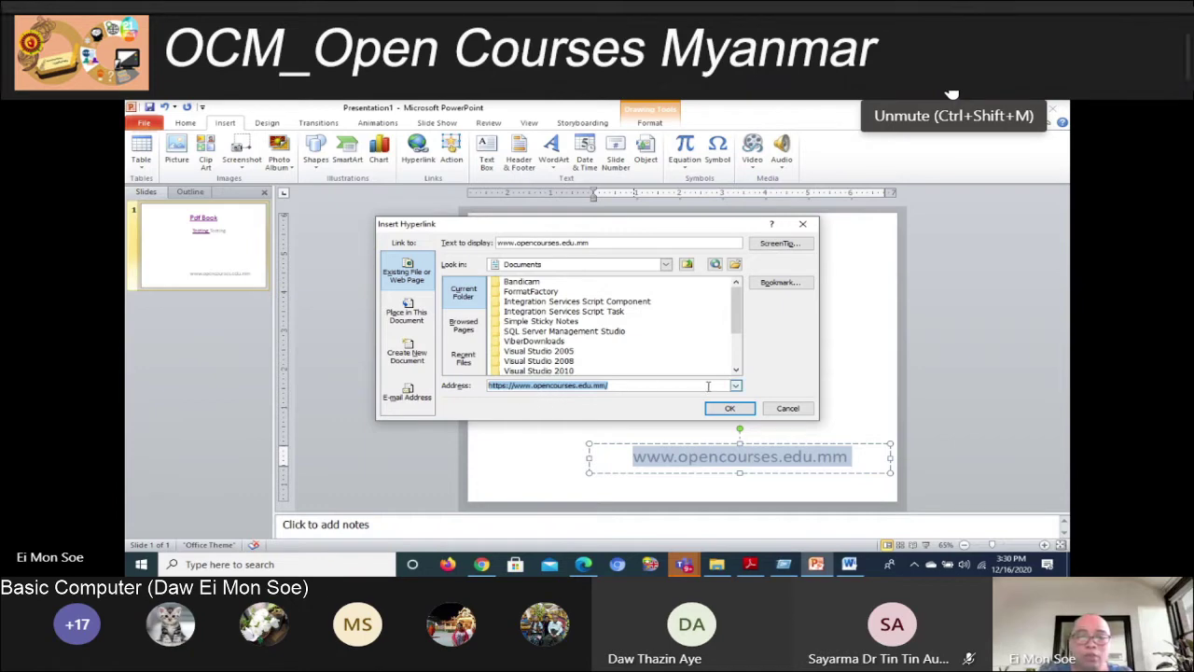
left_click(730, 410)
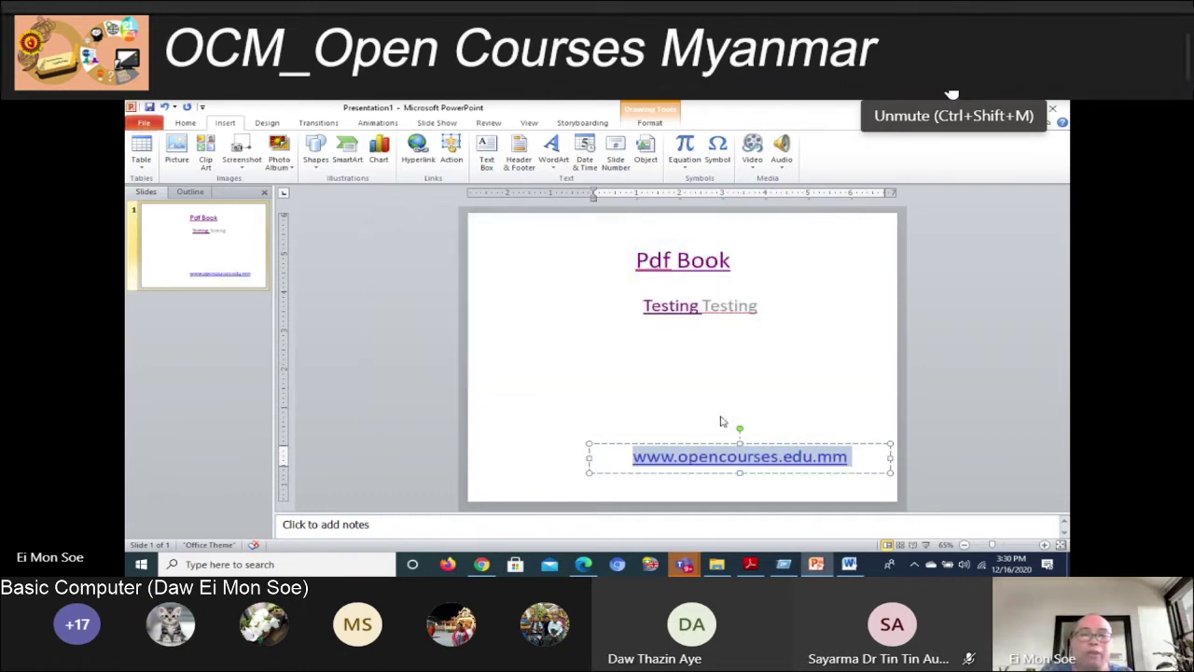
left_click(699, 360)
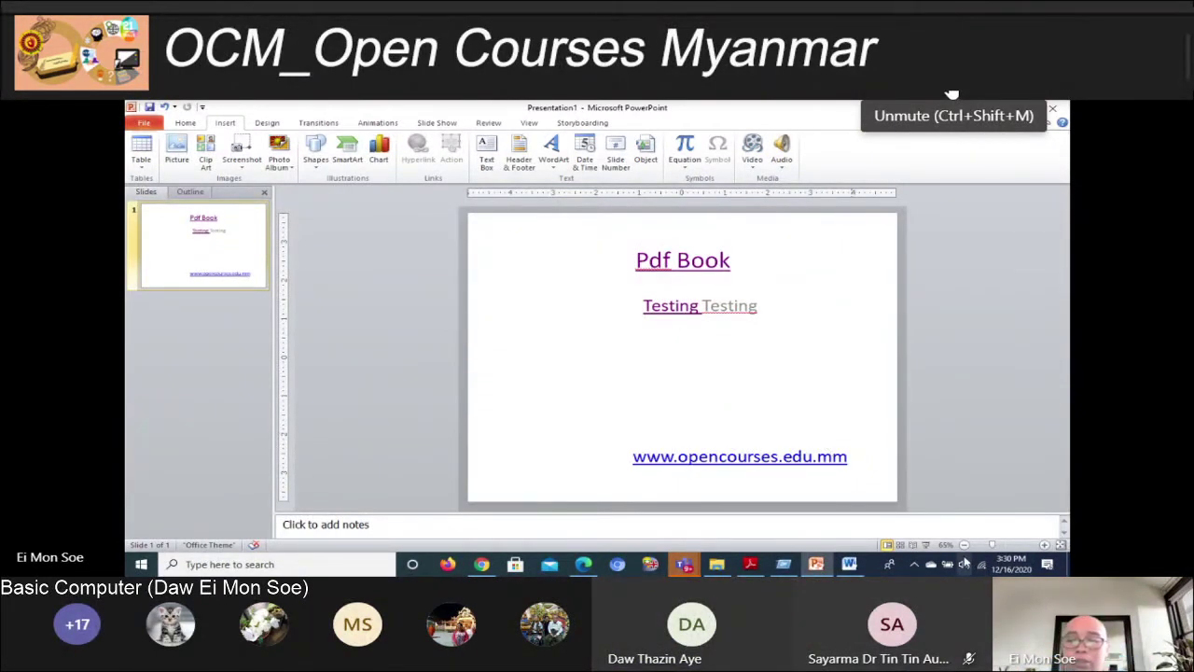
left_click(927, 545)
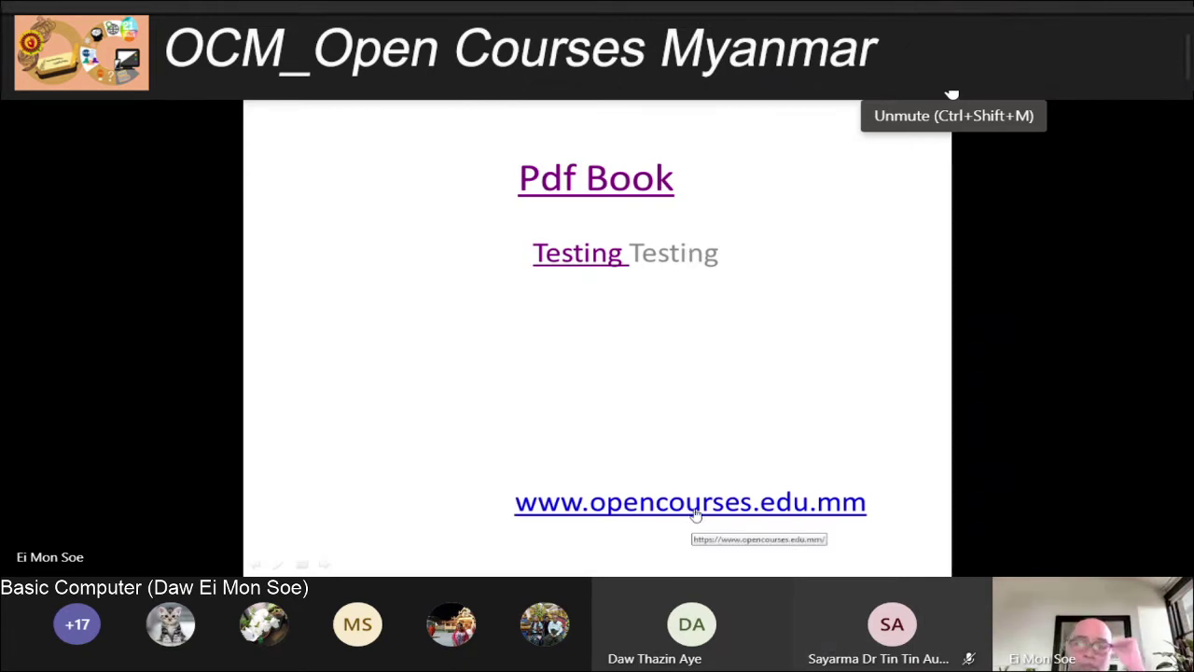
left_click(694, 509)
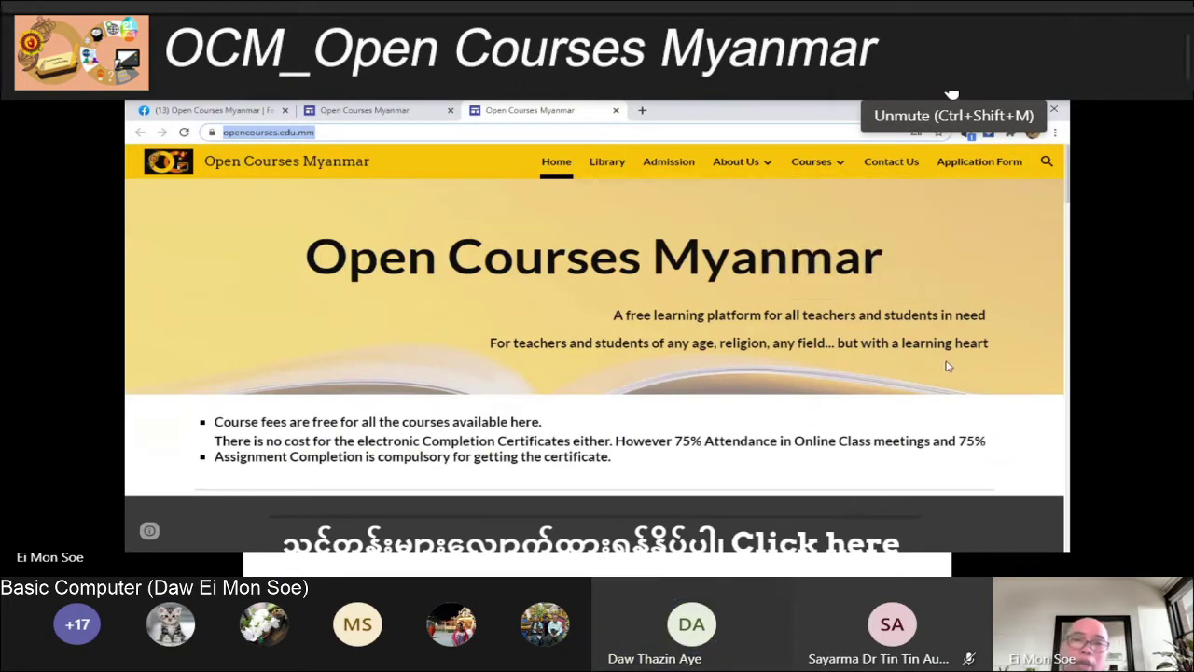
key("alt+Tab")
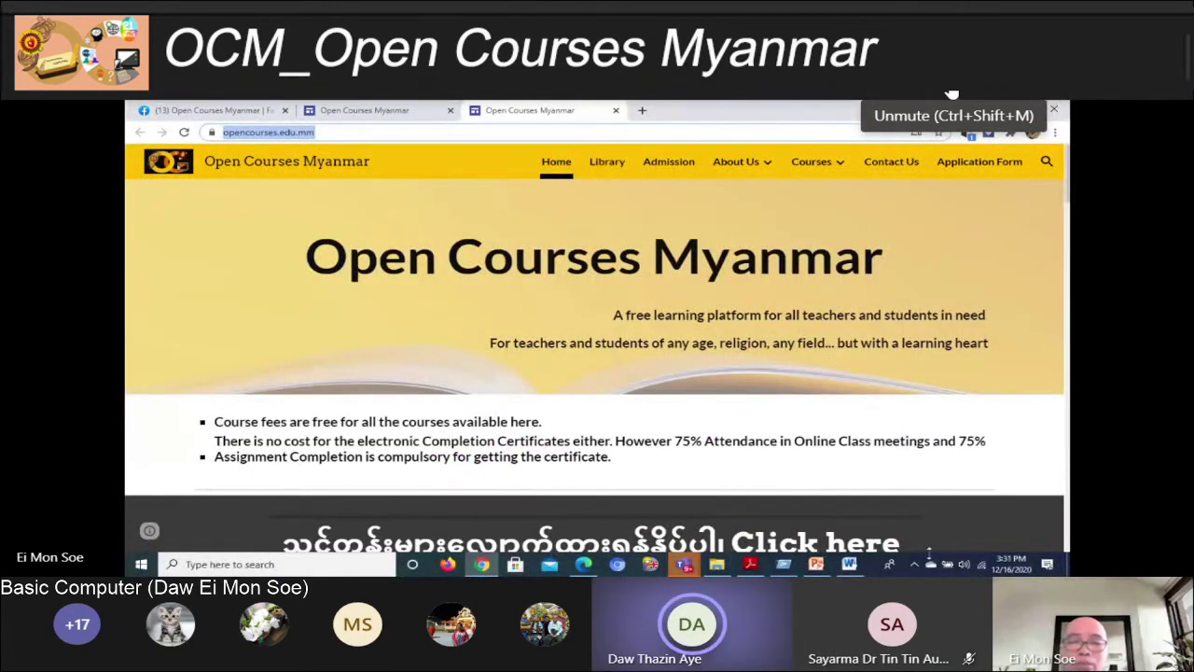
Check the Teams meeting window, then return to the PowerPoint Pdf Book slide
left_click(817, 564)
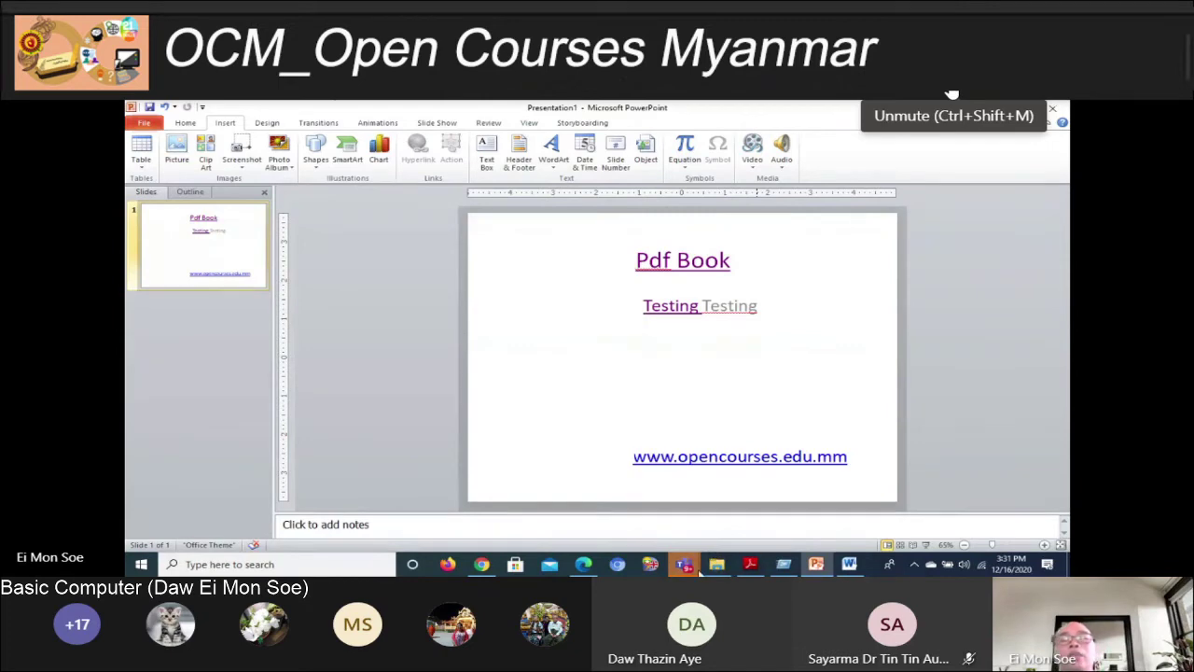
mouse_move(684, 564)
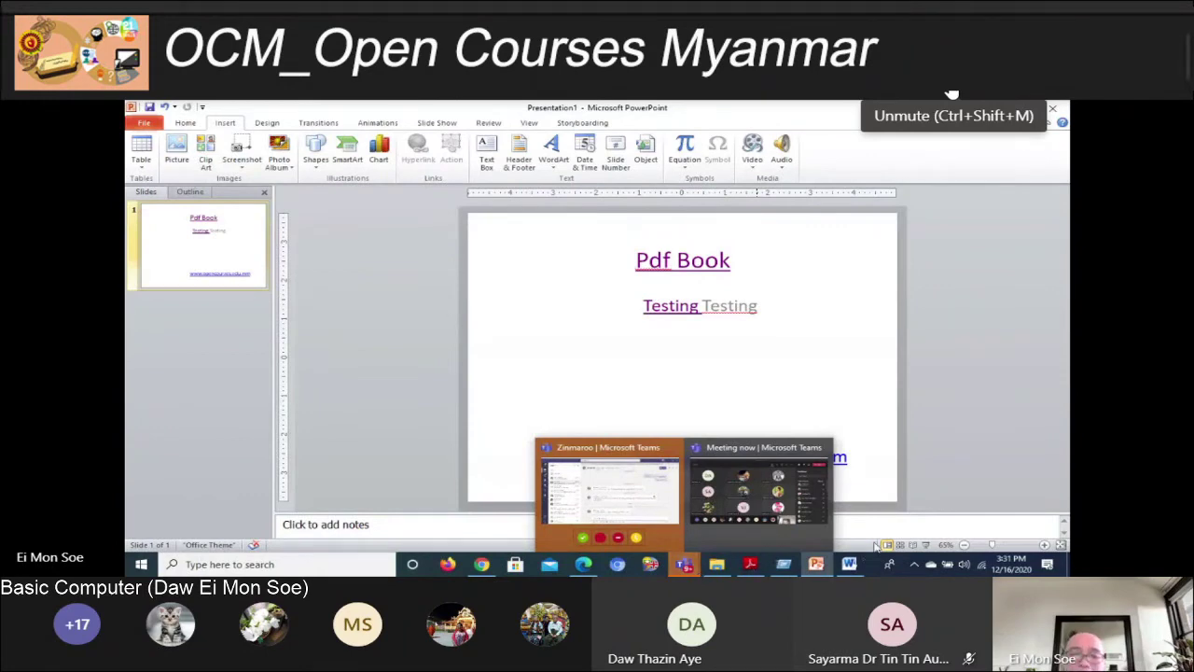
left_click(732, 453)
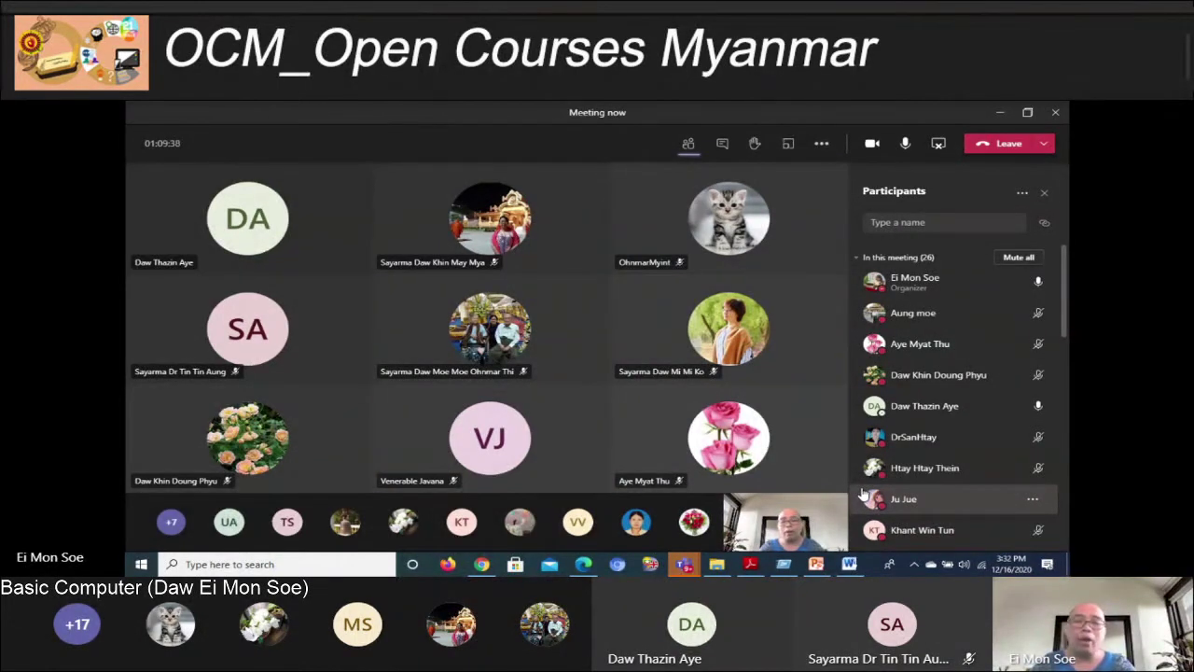
key("alt+Tab")
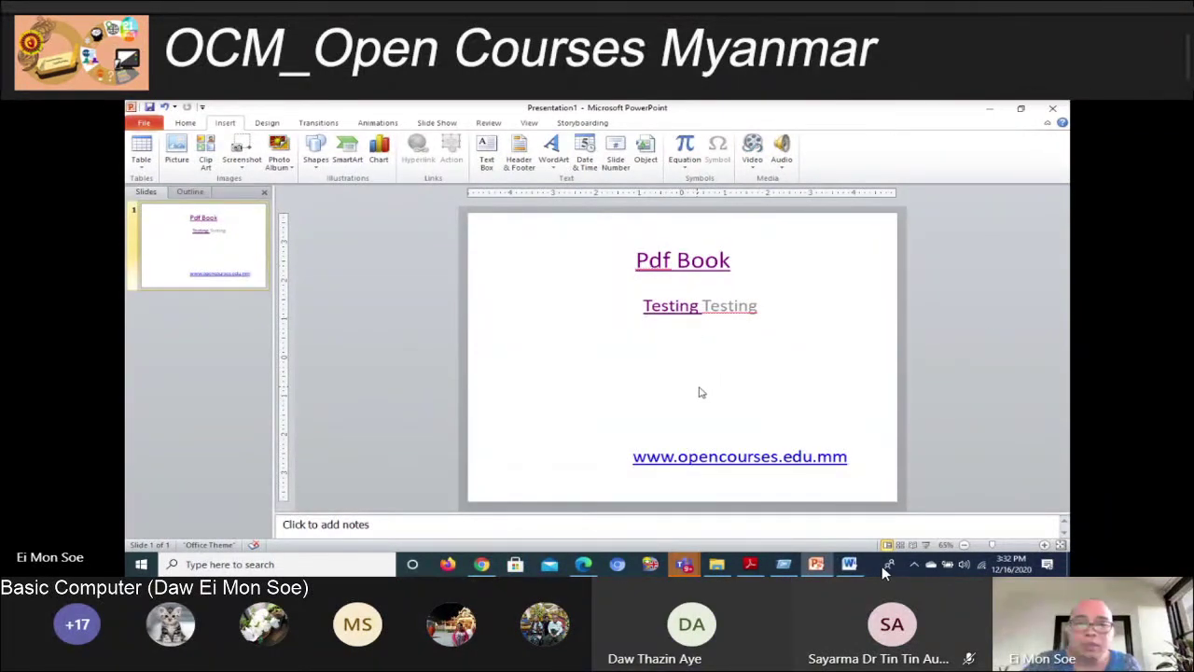
Remove the hyperlink from the first 'Testing' word
left_click(662, 308)
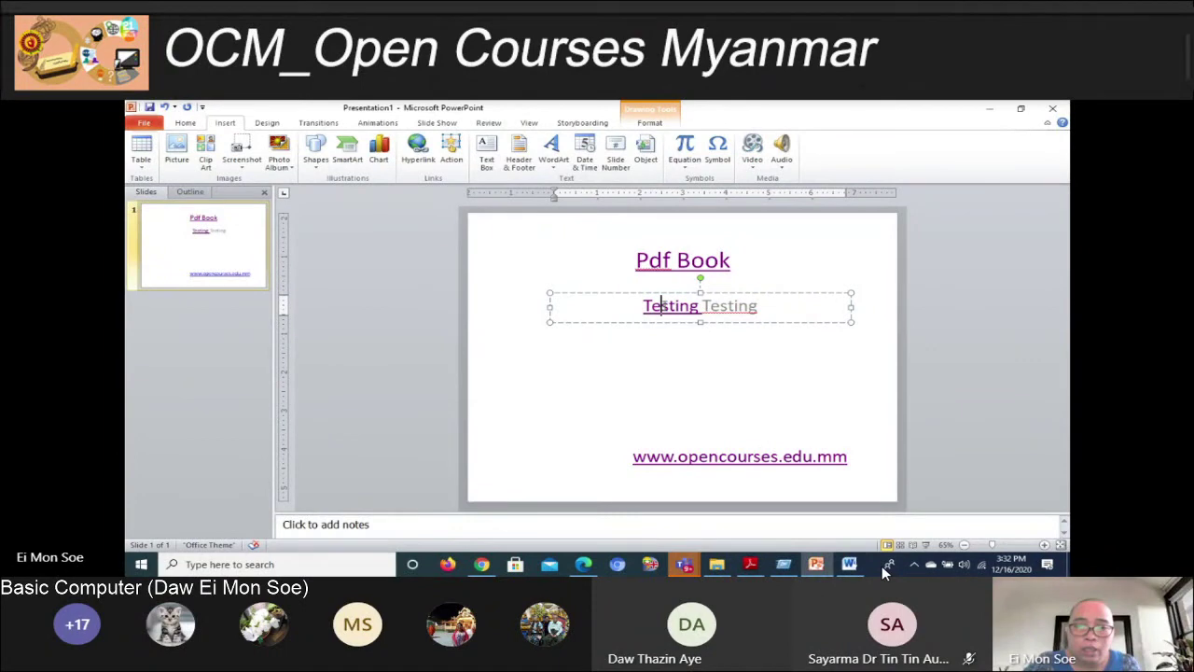
double_click(662, 306)
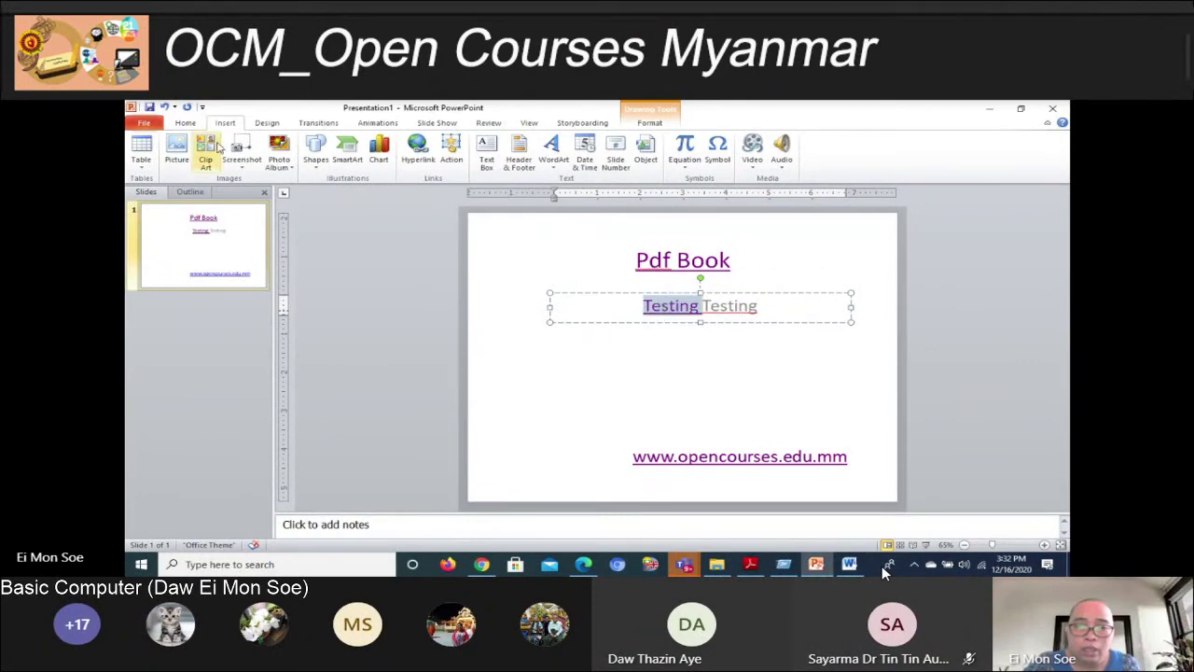
left_click(419, 150)
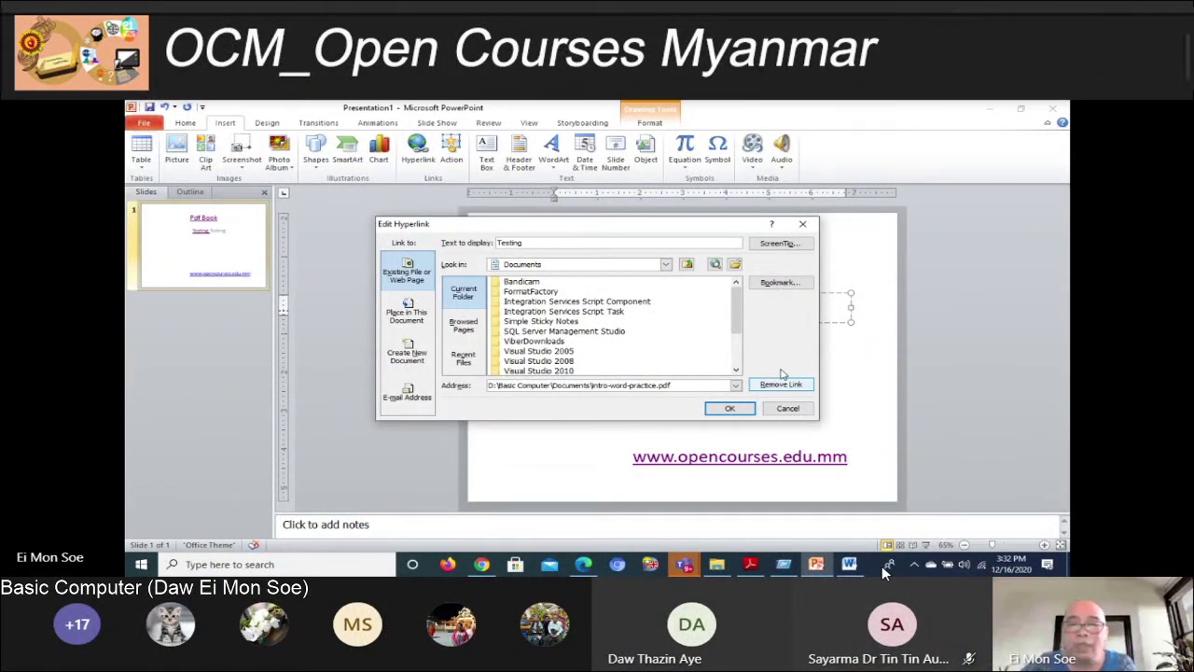
left_click_drag(686, 226, 722, 351)
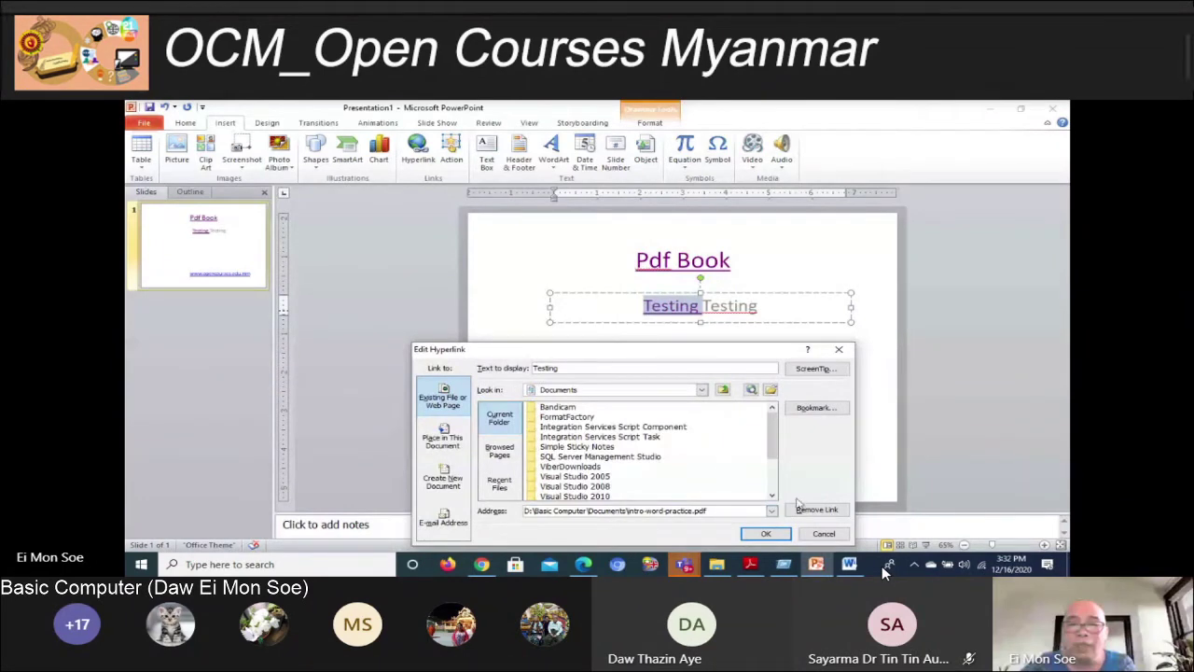
left_click(821, 511)
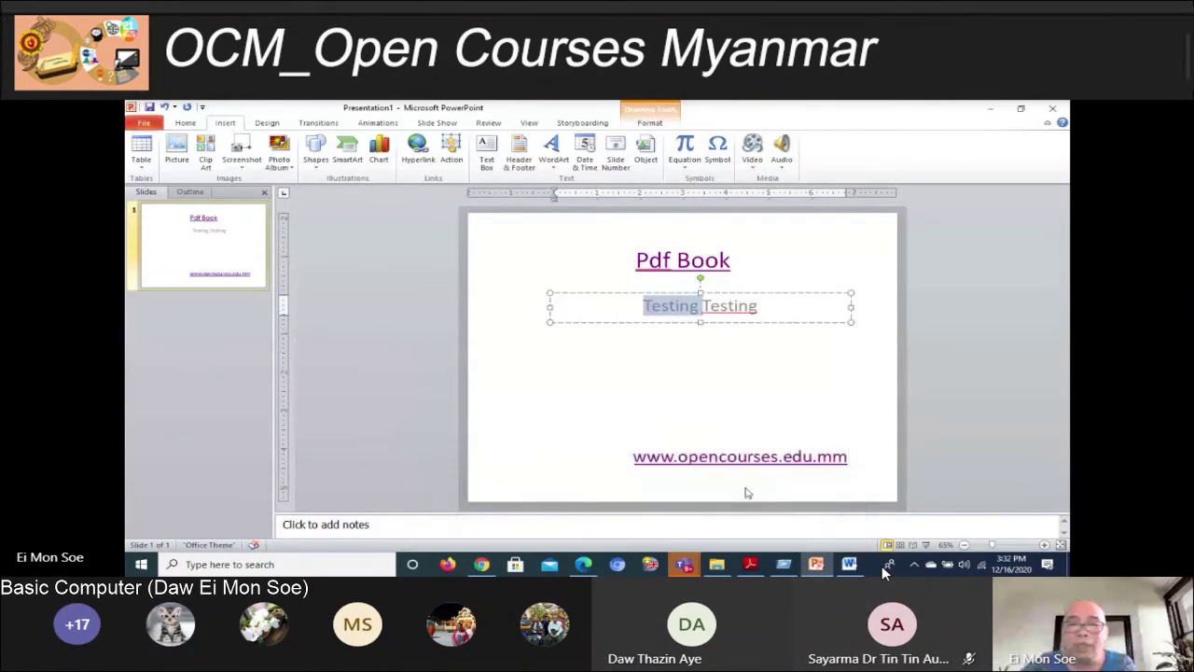
left_click(692, 411)
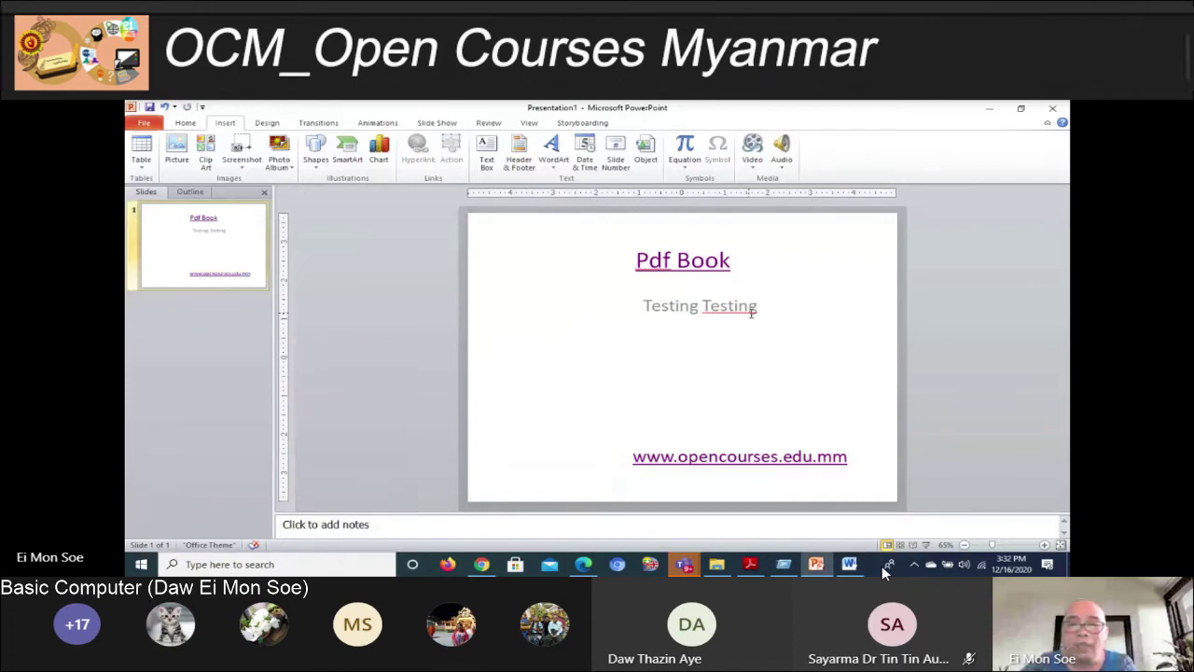
Remove the hyperlink from the 'Pdf Book' title, leaving it plain text
triple_click(731, 261)
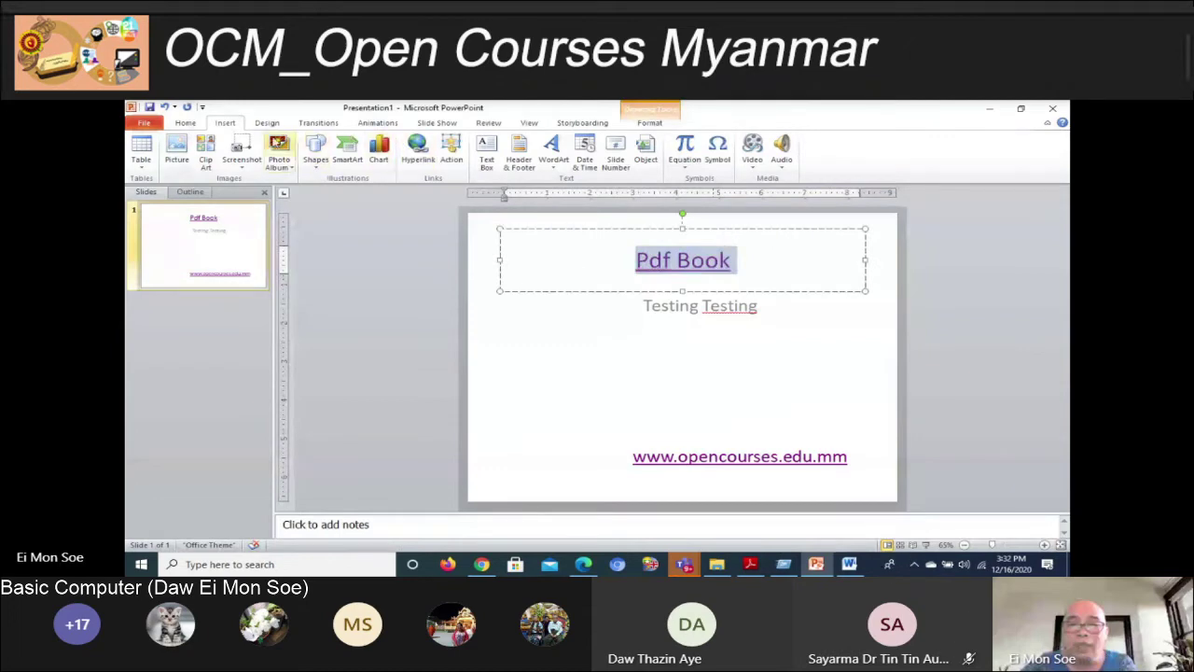
left_click(418, 149)
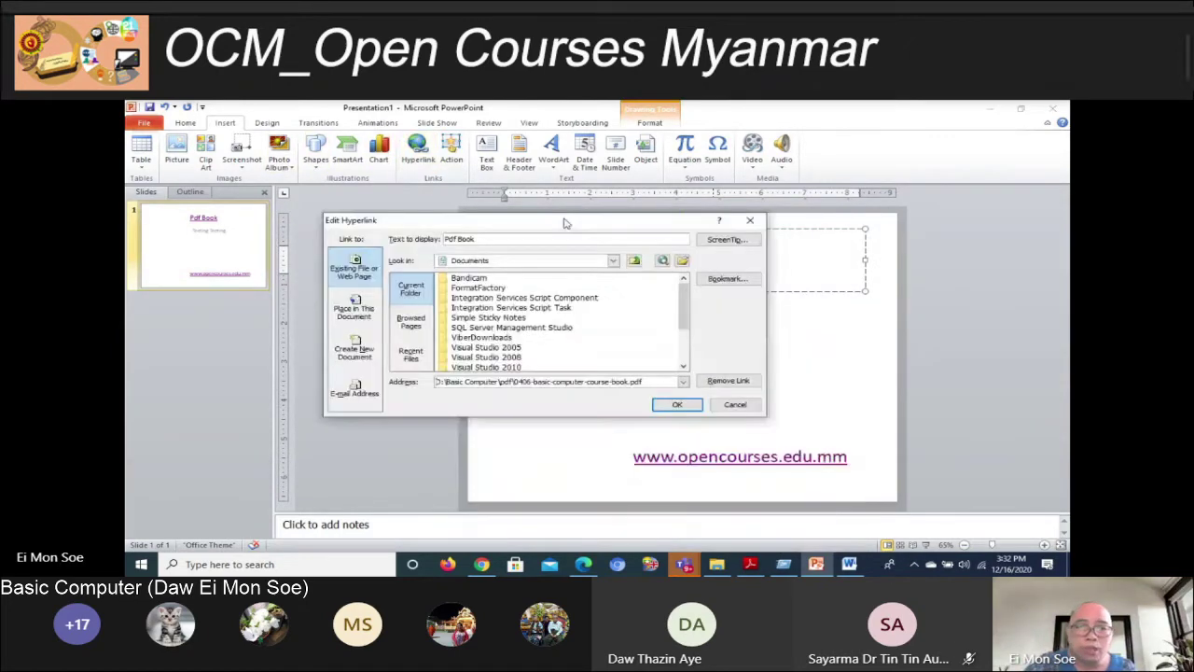
left_click_drag(564, 222, 556, 171)
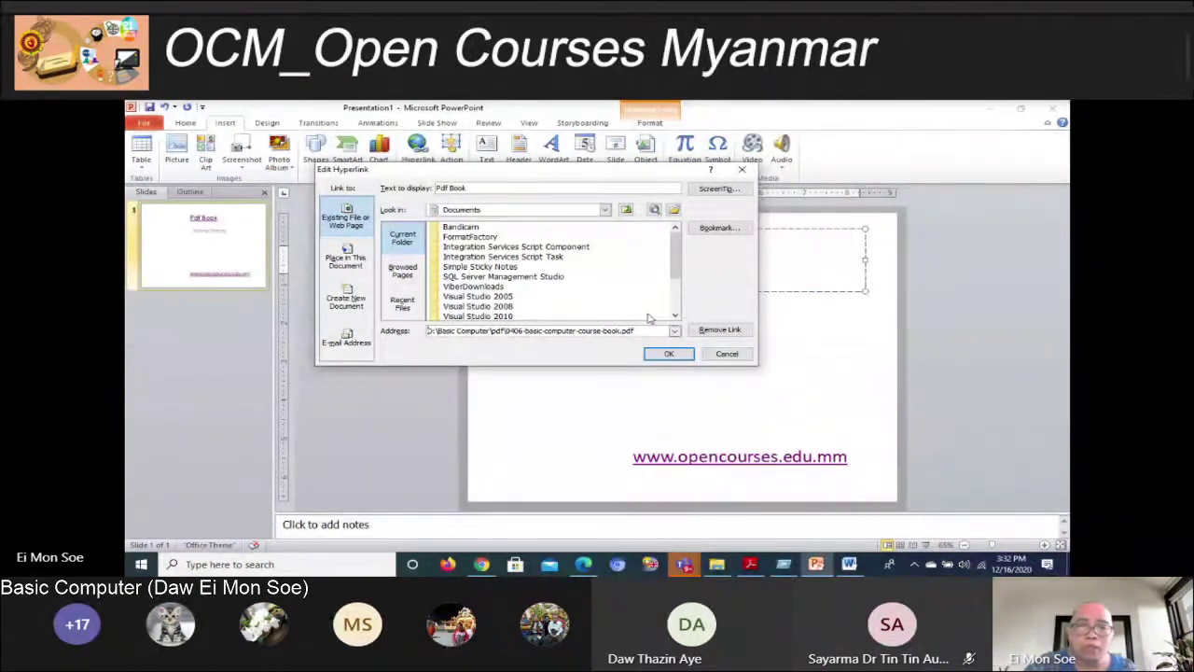
left_click(716, 331)
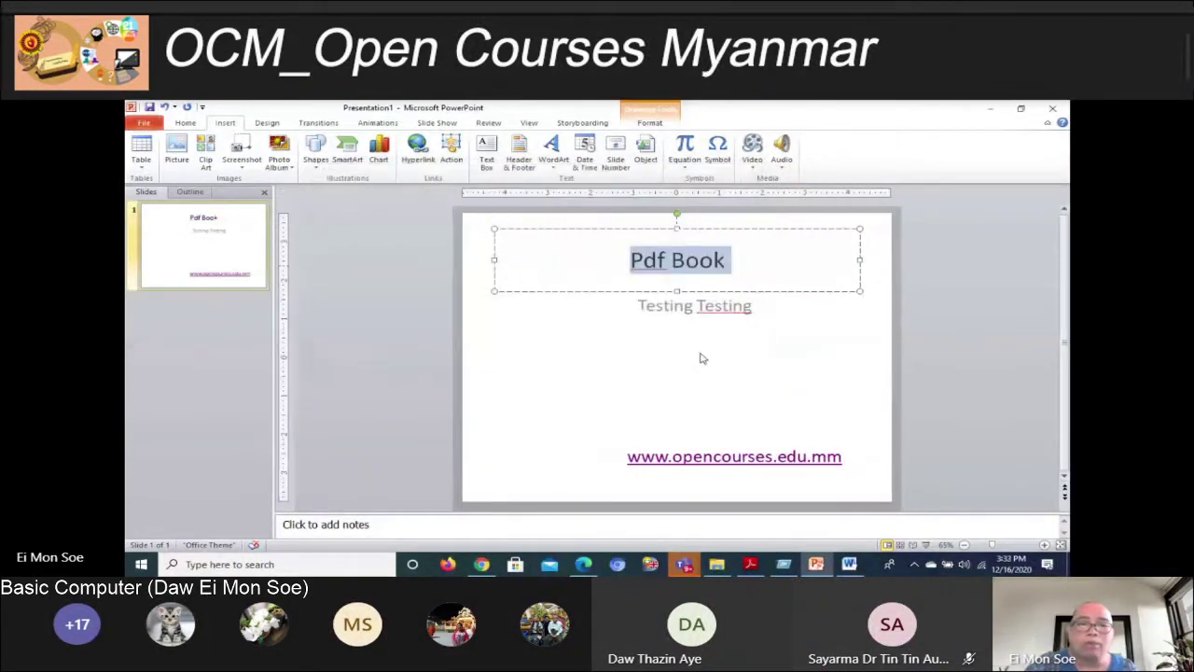
left_click(575, 253)
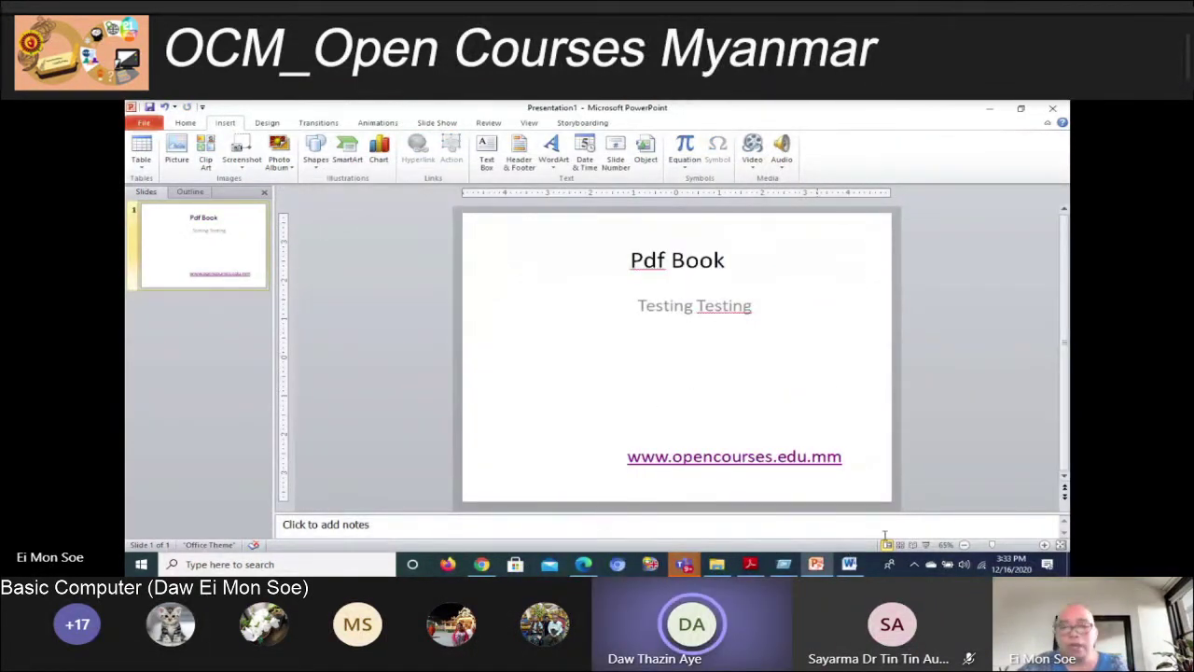
left_click(925, 545)
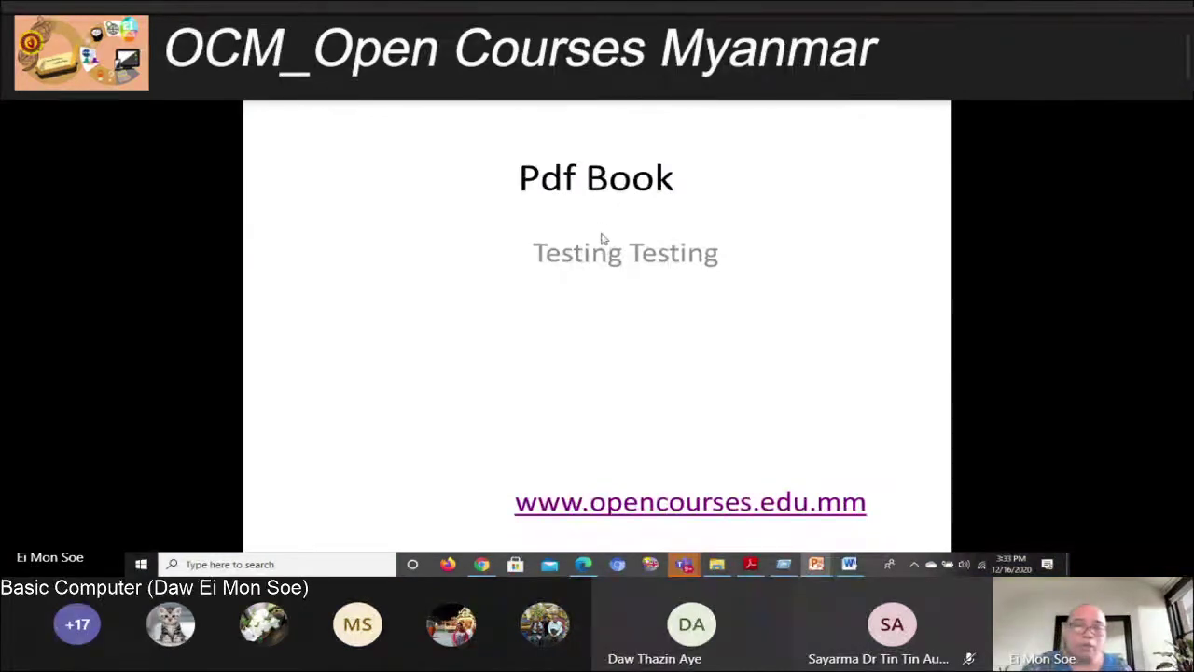
left_click(694, 509)
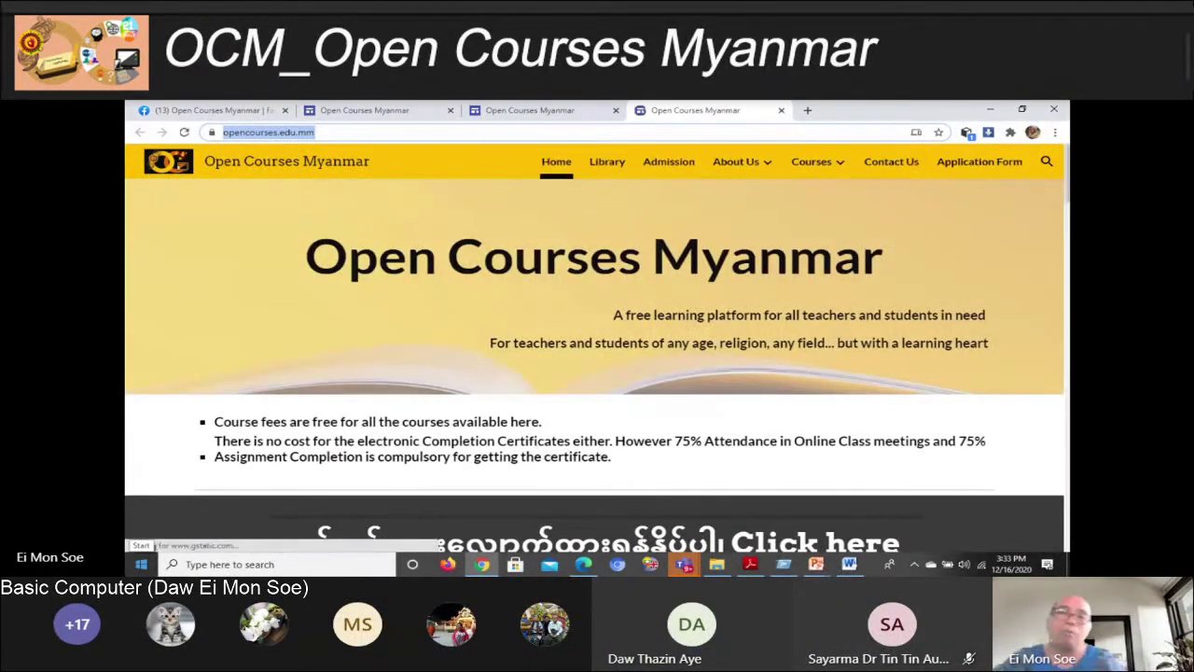
key("alt+Tab")
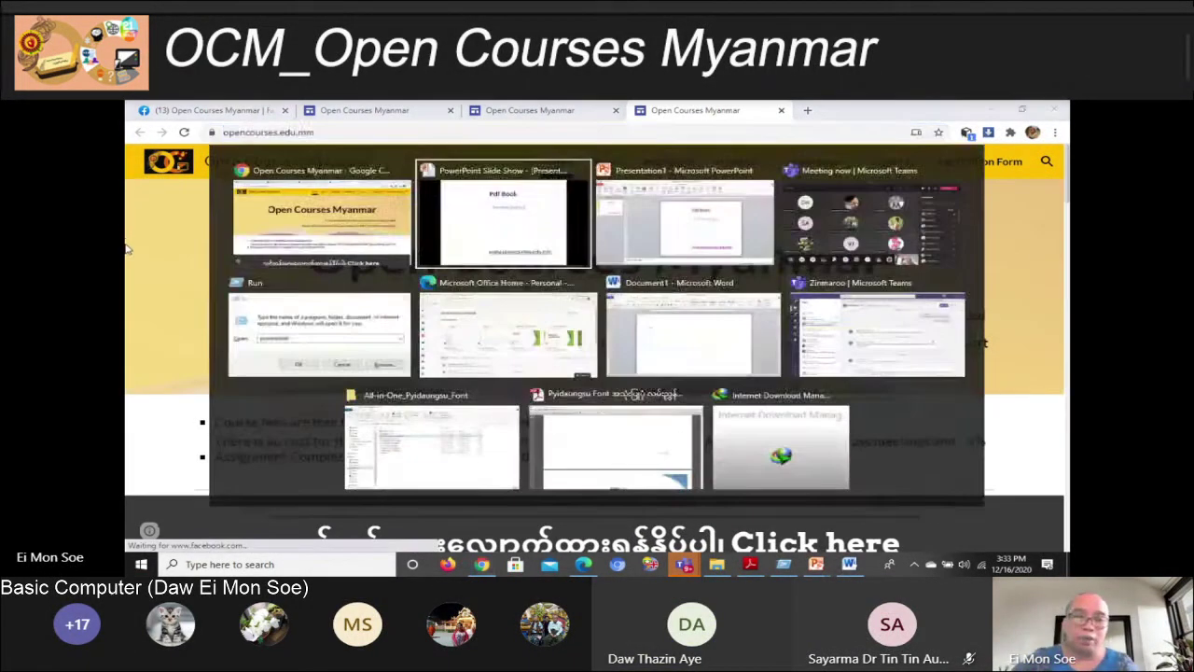
key("alt+Tab")
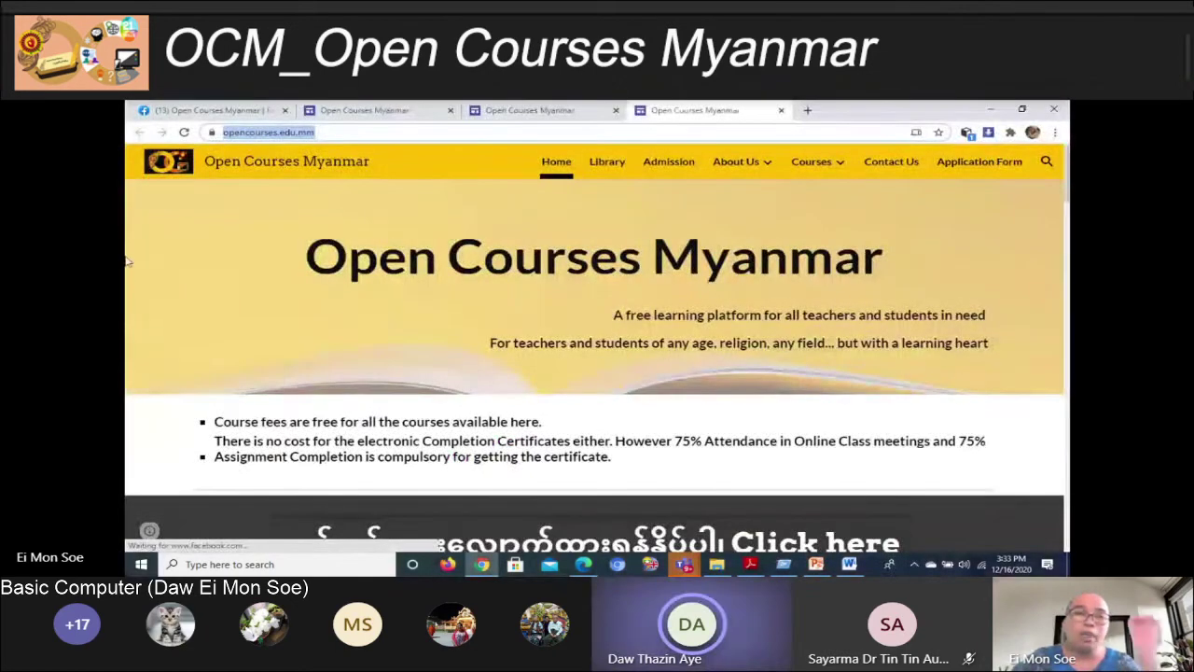
left_click(336, 109)
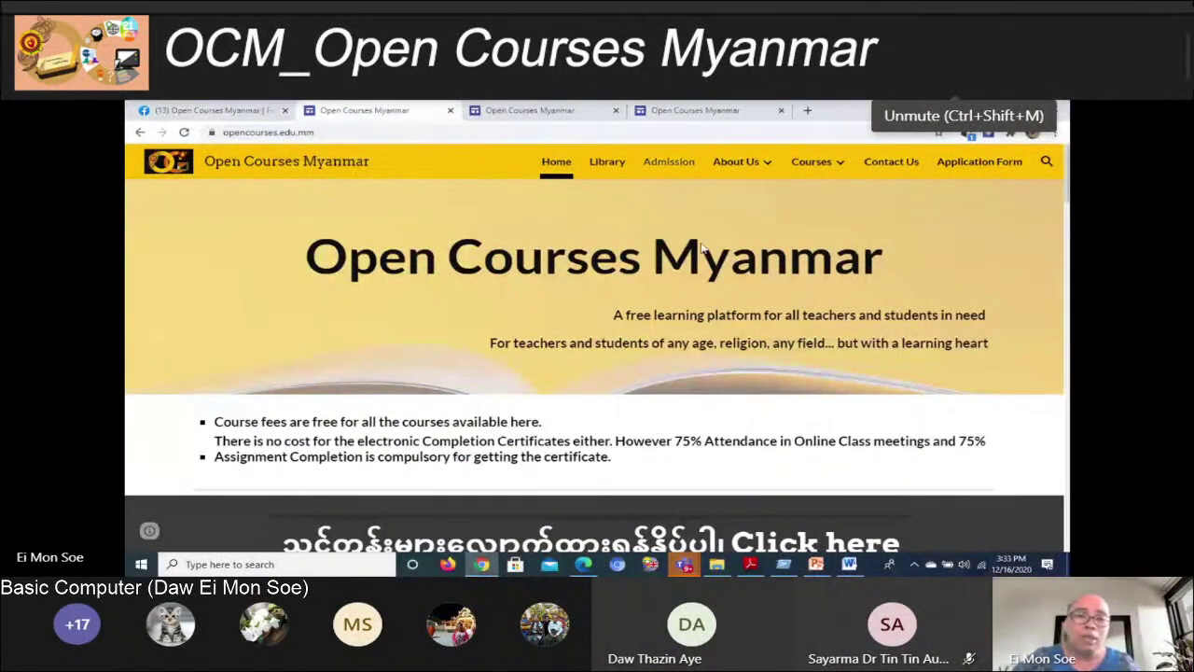
left_click(818, 563)
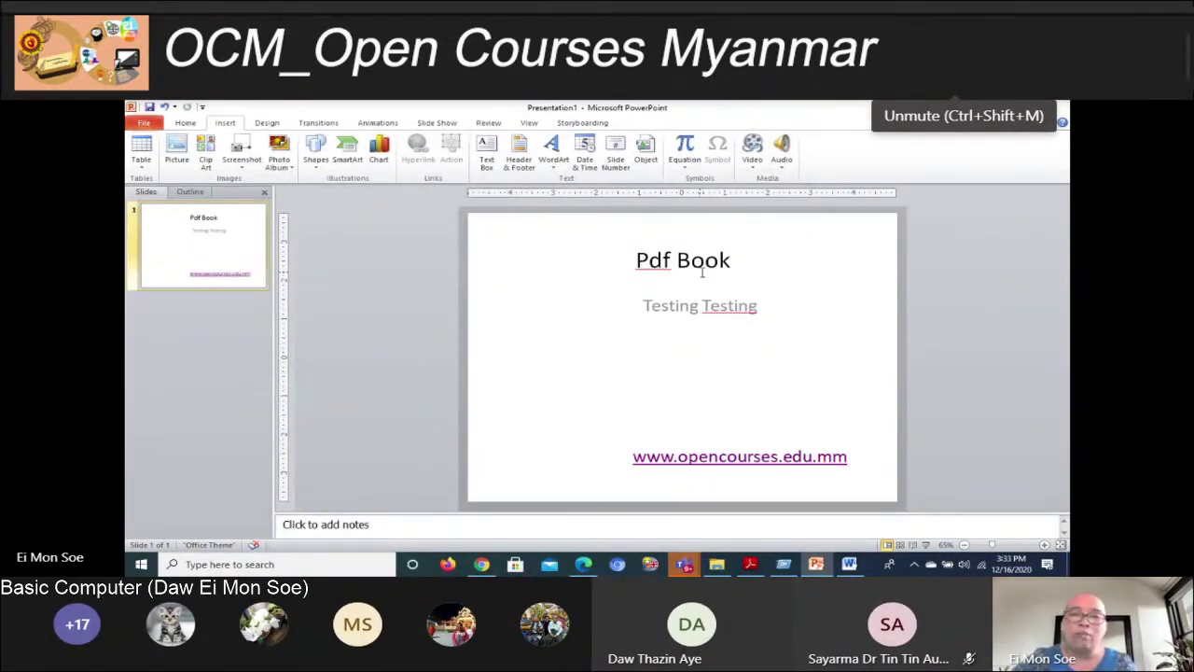
Select 'Pdf Book' and pick the Myanmar-titled PDF in Downloads\Documents, with All Files shown
double_click(661, 262)
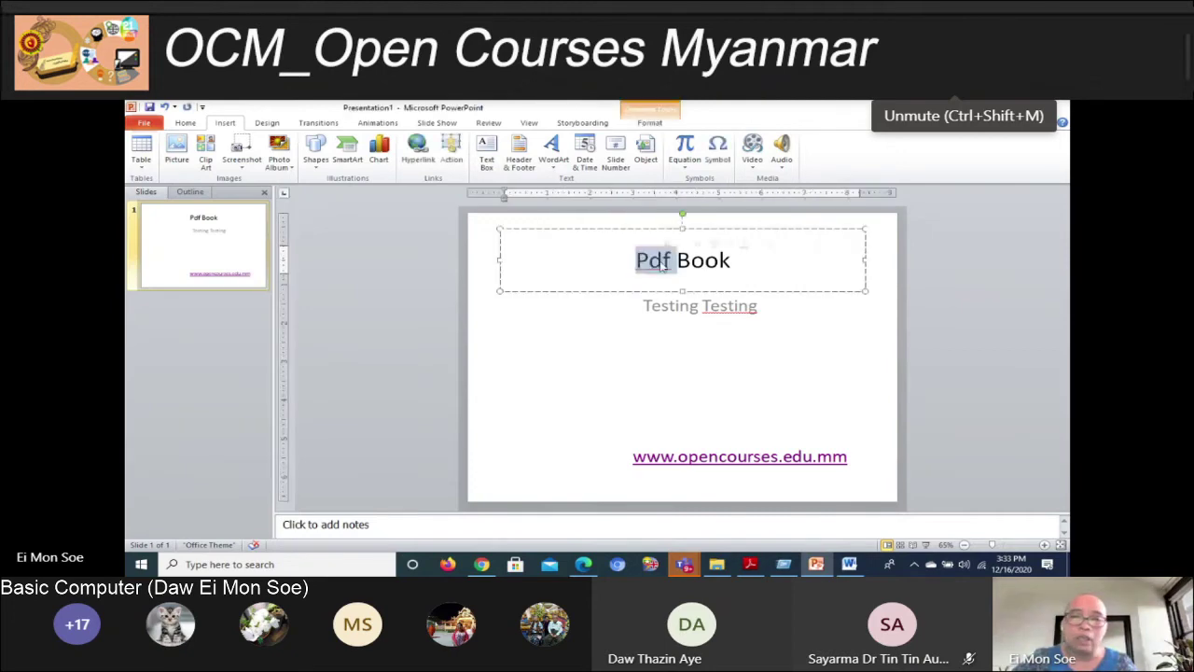
left_click_drag(660, 262, 970, 301)
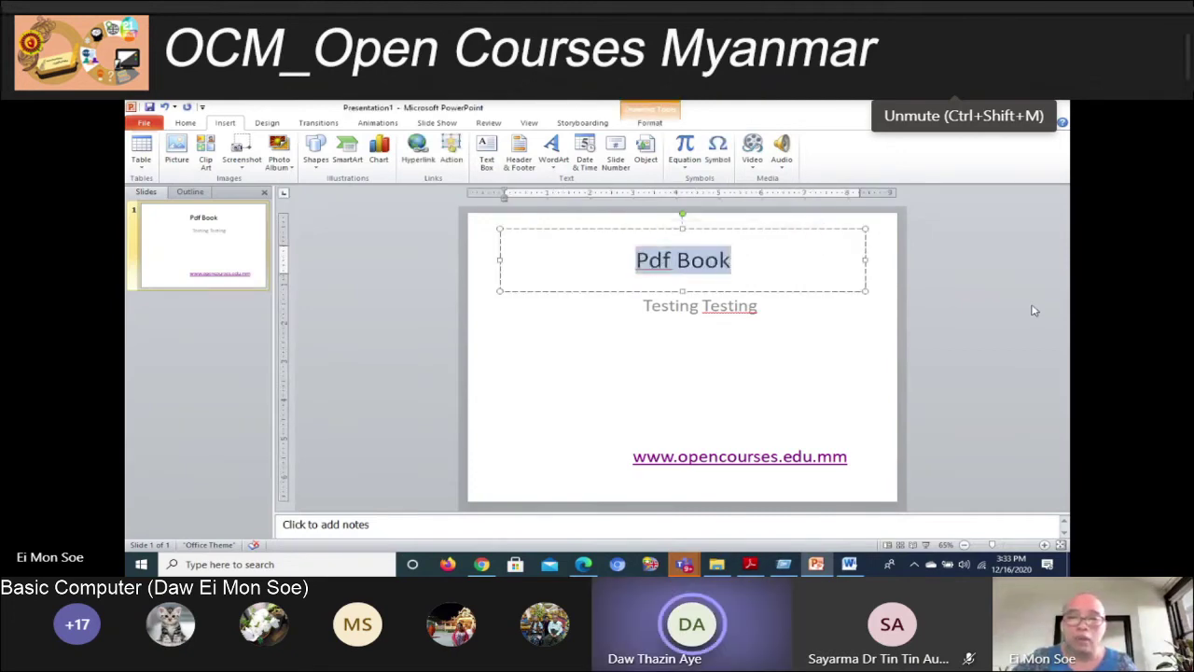
left_click(430, 152)
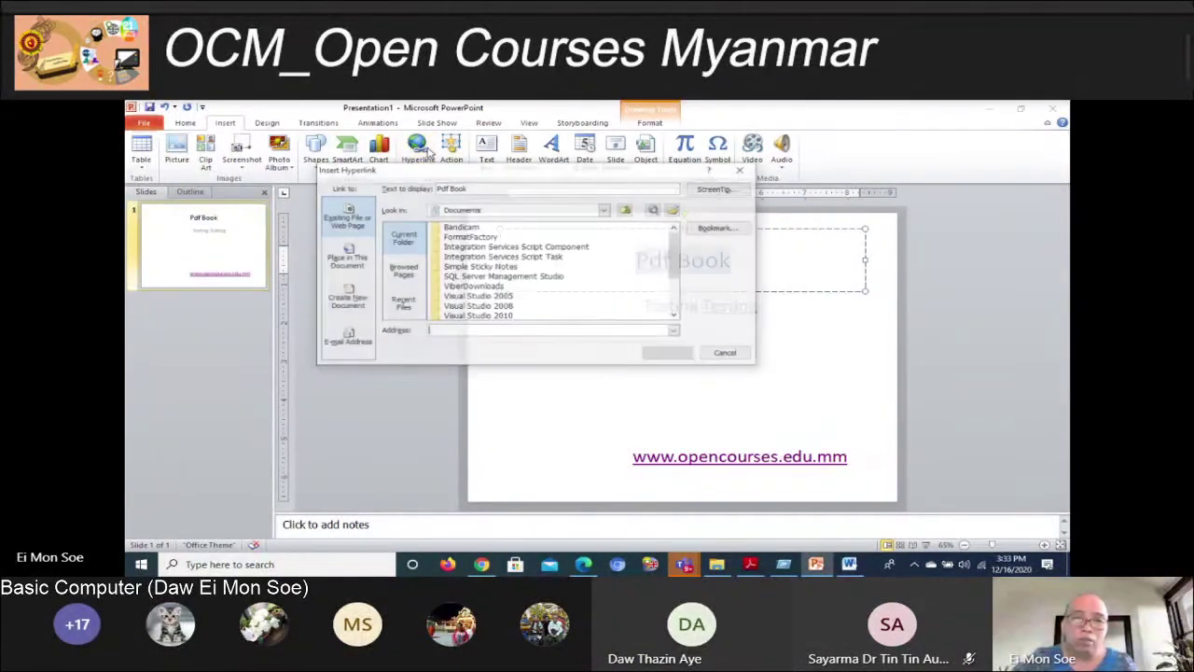
left_click(673, 210)
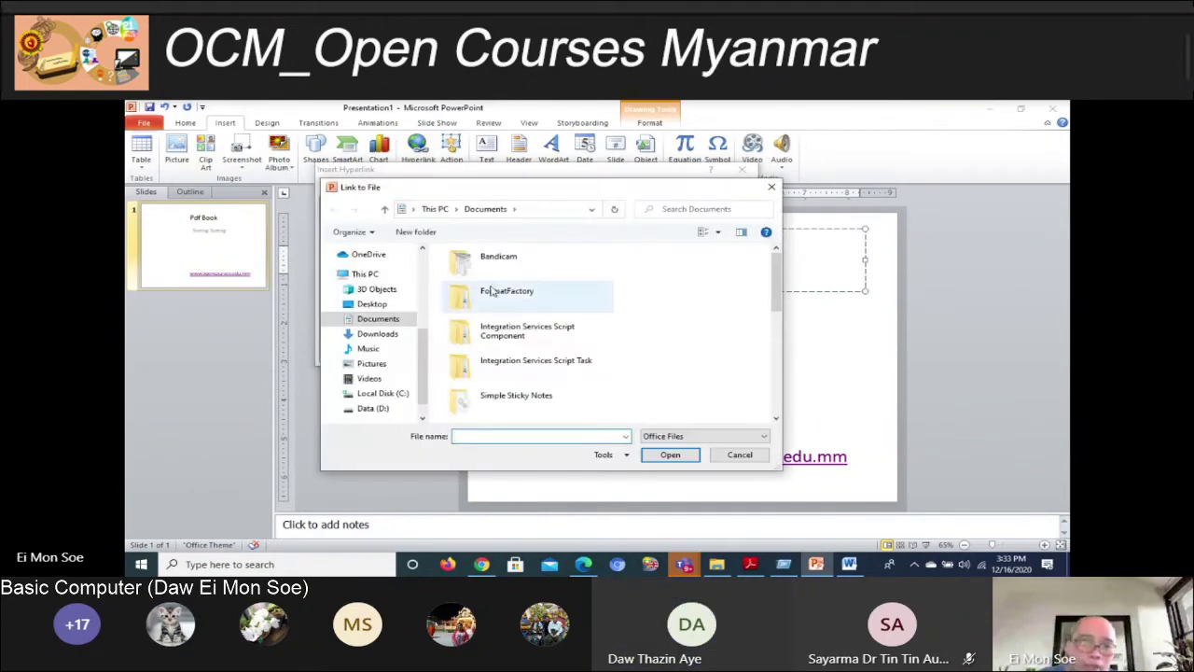
left_click(378, 334)
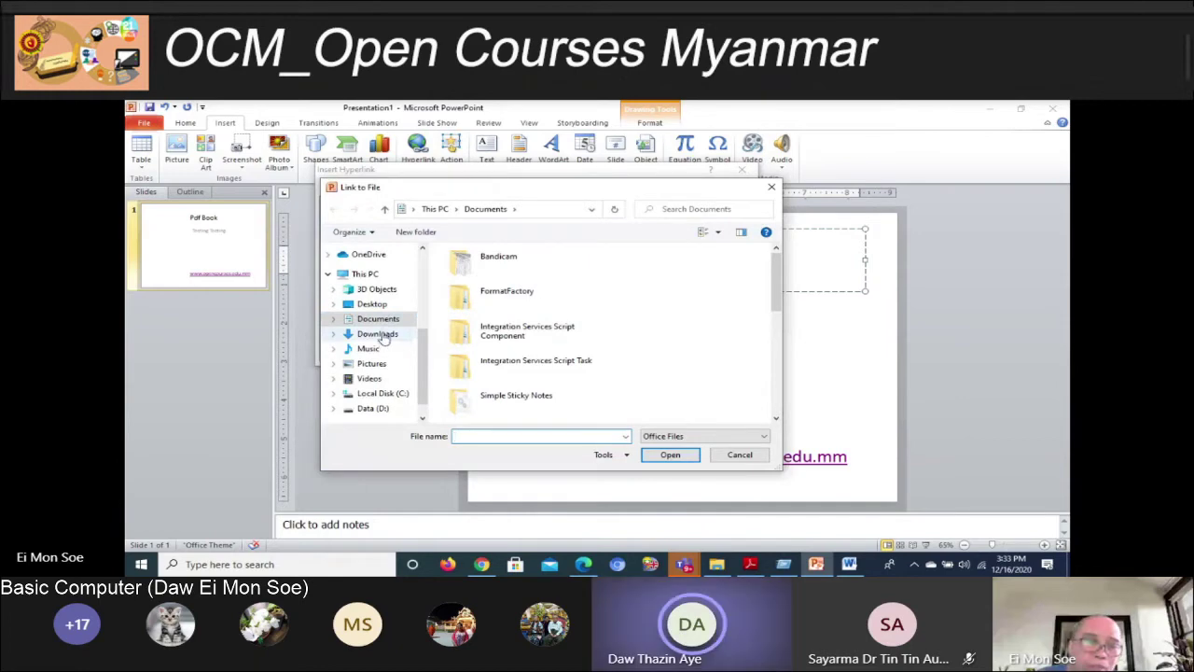
double_click(559, 299)
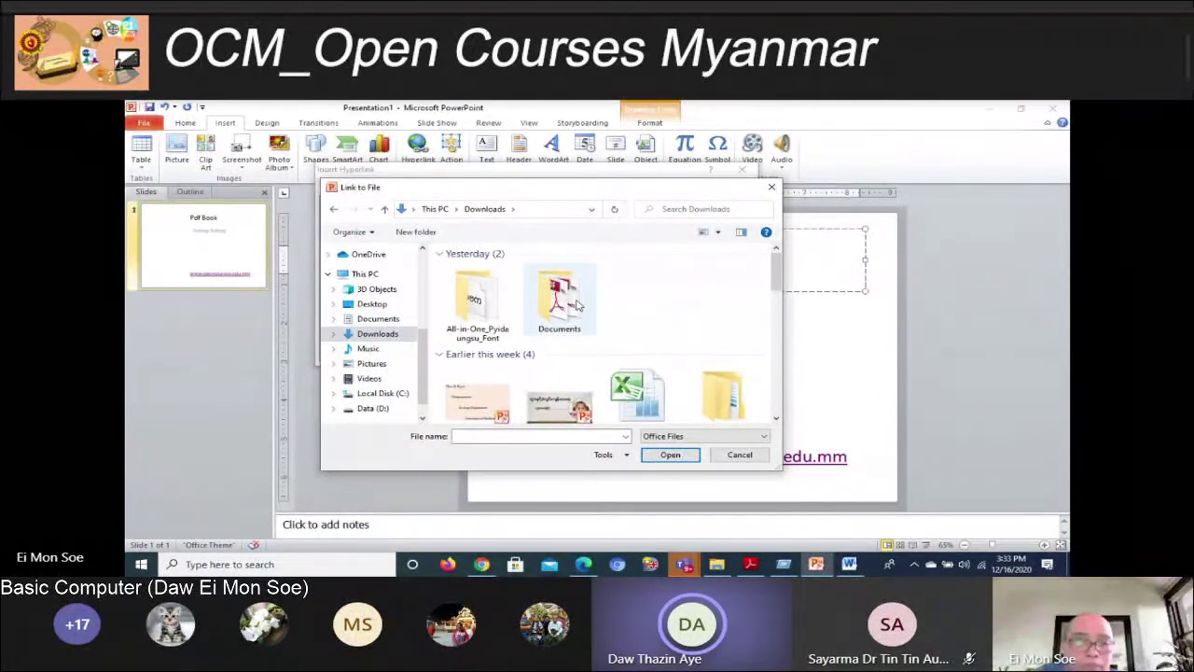
left_click(695, 437)
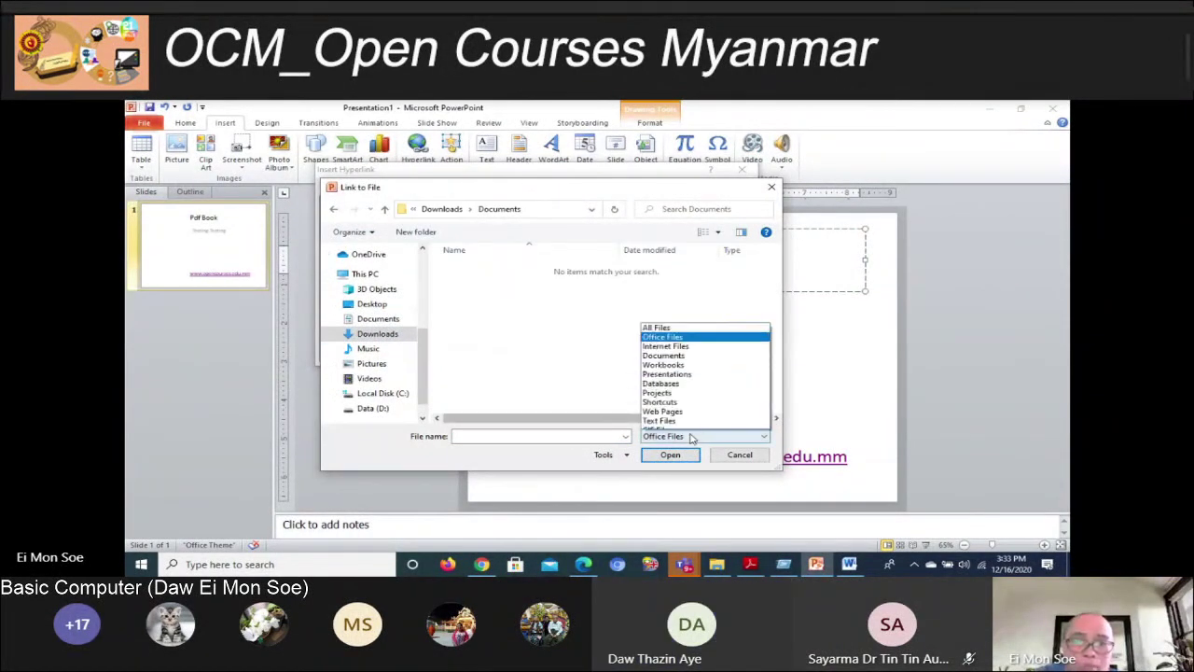
left_click(693, 294)
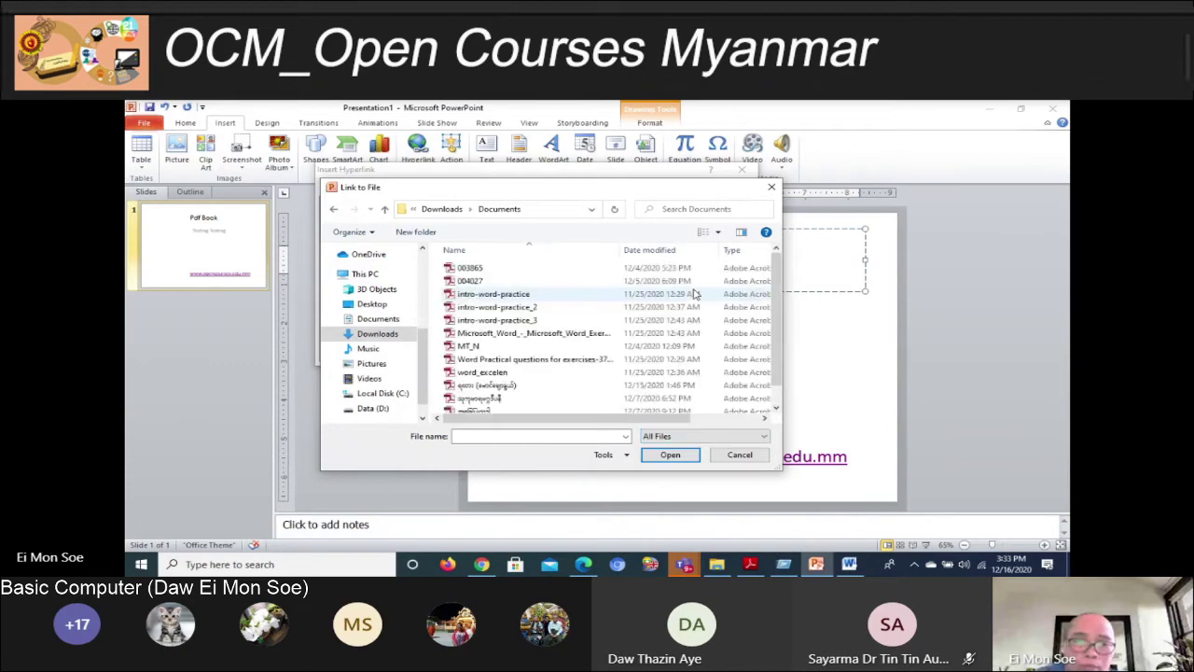
scroll(669, 319, "down", 1)
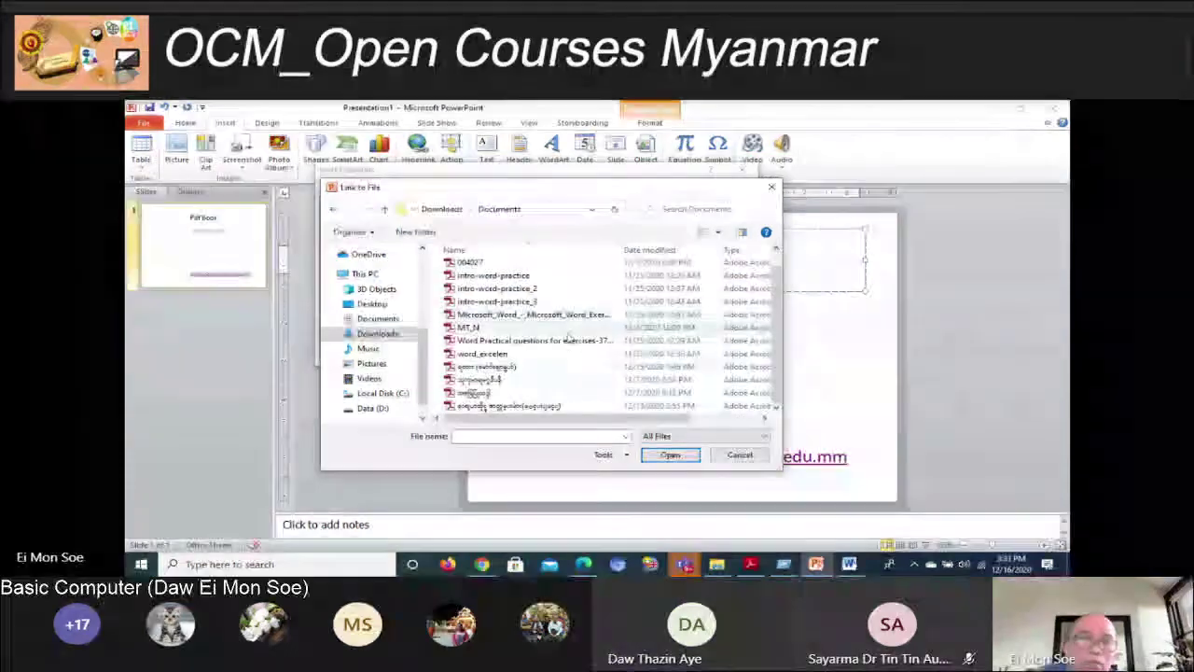
left_click(530, 380)
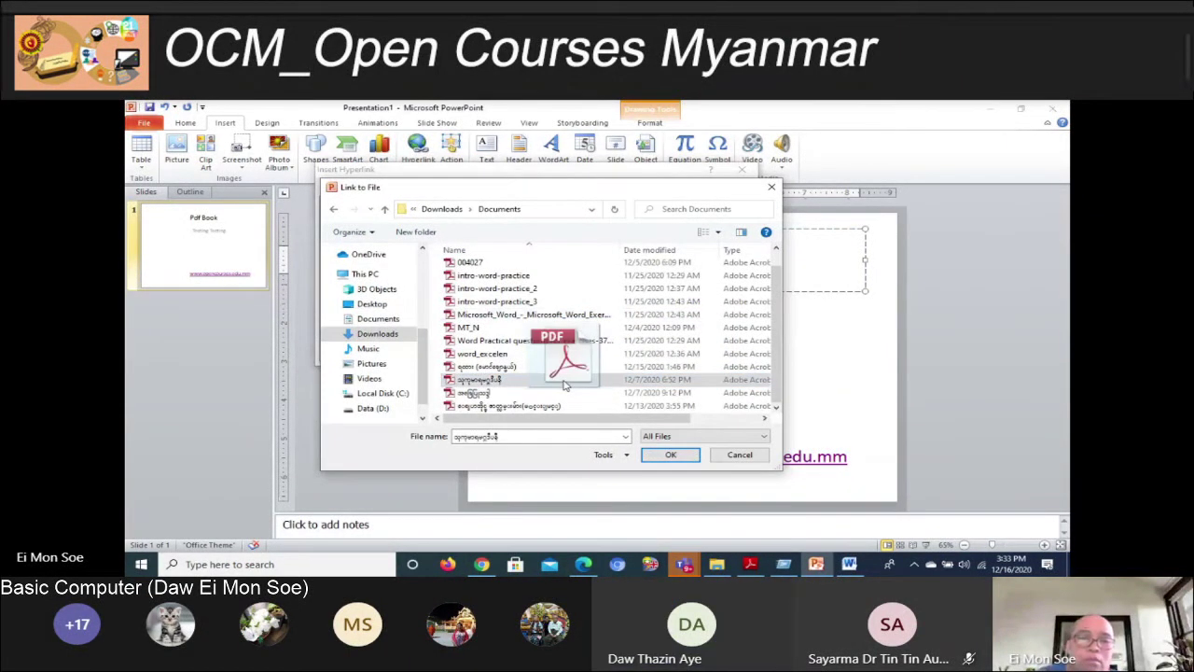
Confirm the PDF link on 'Pdf Book' and test it in the slide show, opening Adobe Reader
left_click(670, 454)
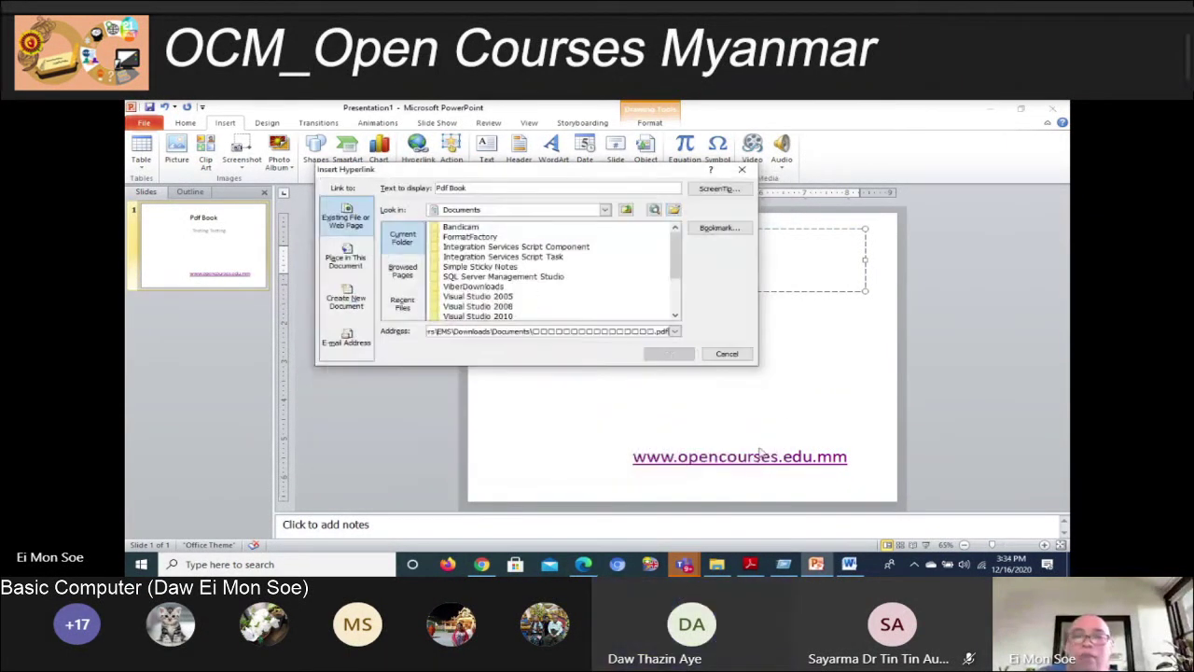
left_click(668, 354)
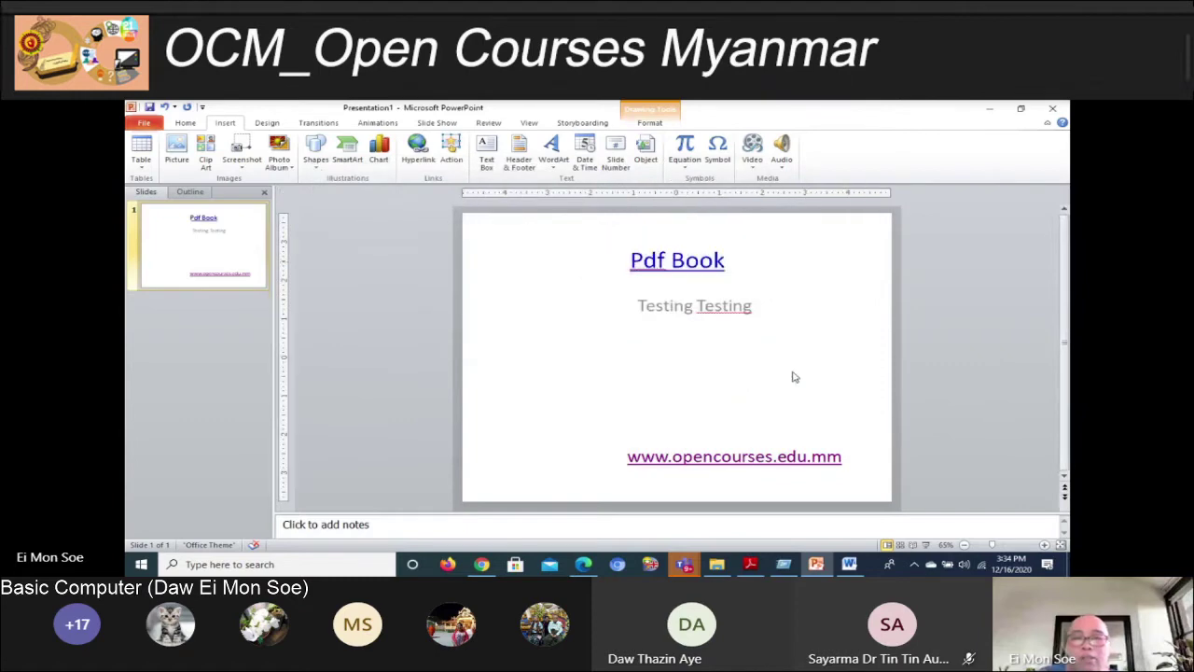
left_click(924, 545)
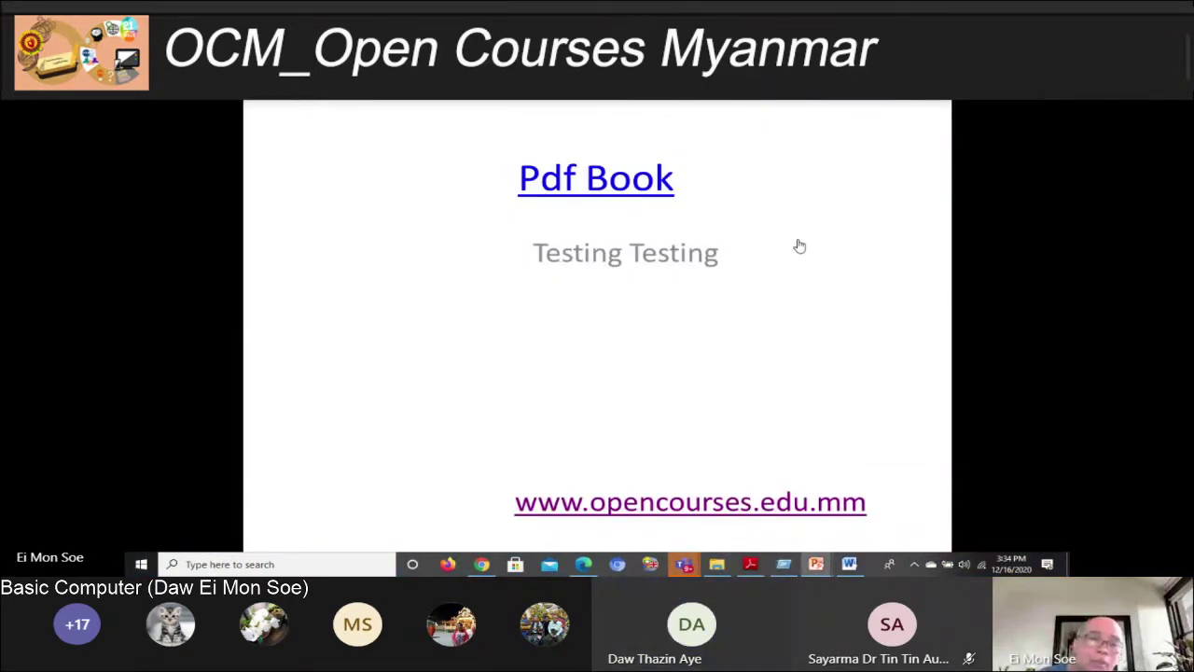
left_click(663, 184)
left_click(643, 395)
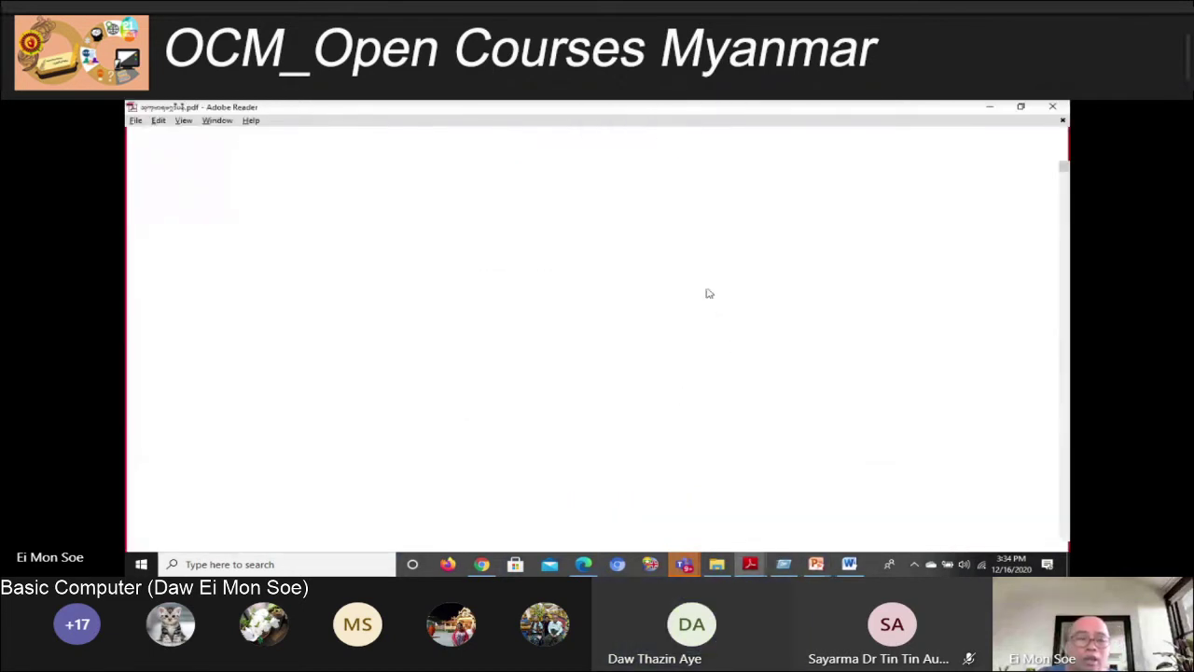
Switch the Teams microphone to Realtek(R) Audio and unmute with Ctrl+Shift+M
left_click(821, 93)
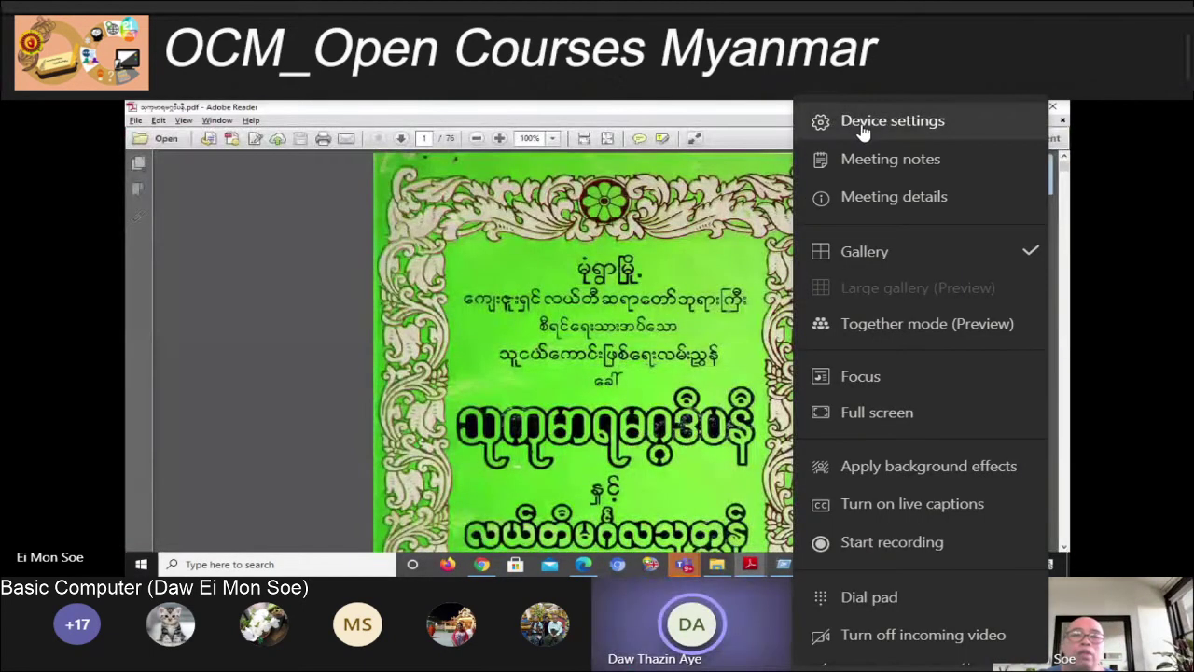
left_click(830, 123)
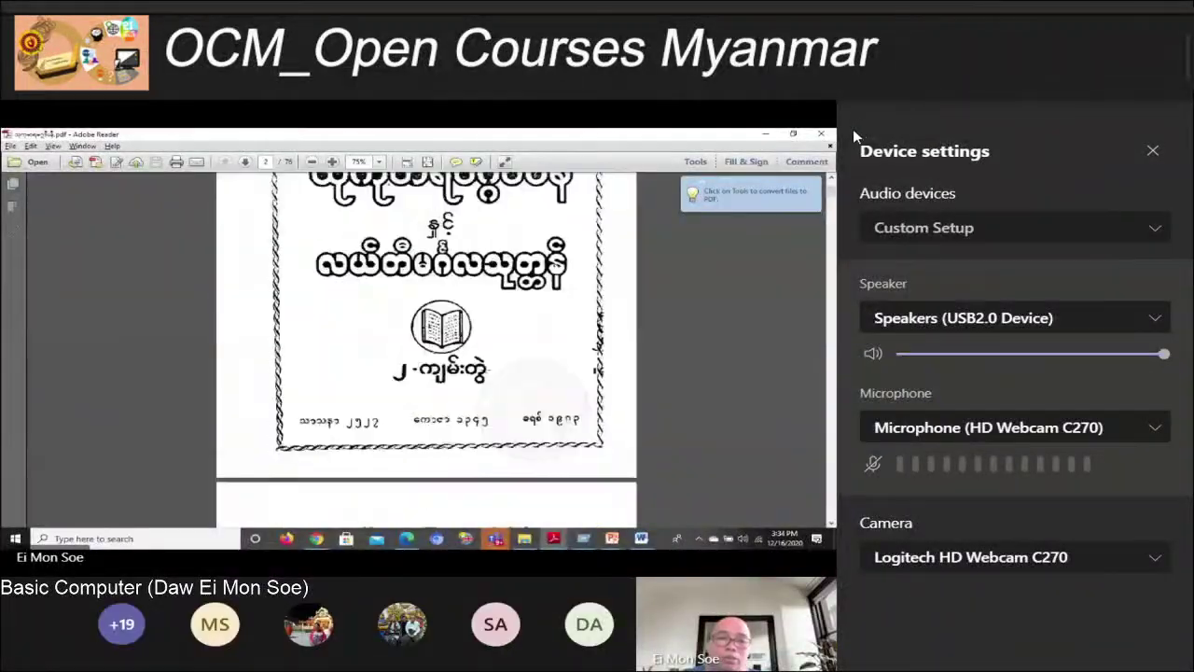
left_click(1162, 435)
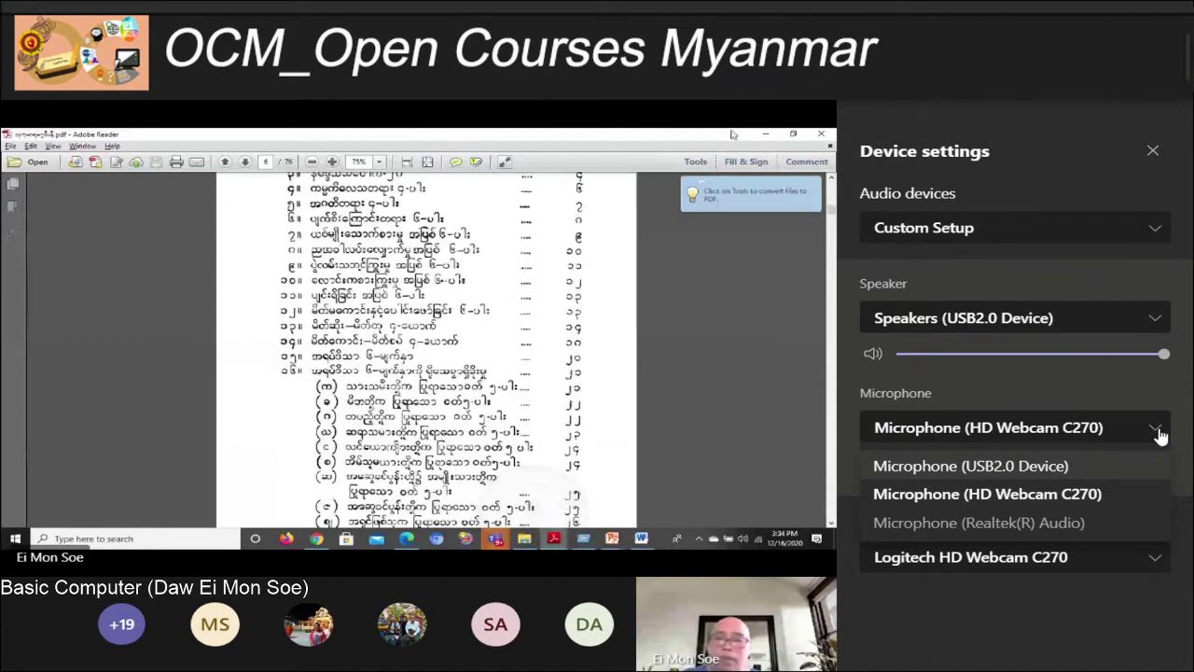
left_click(1048, 534)
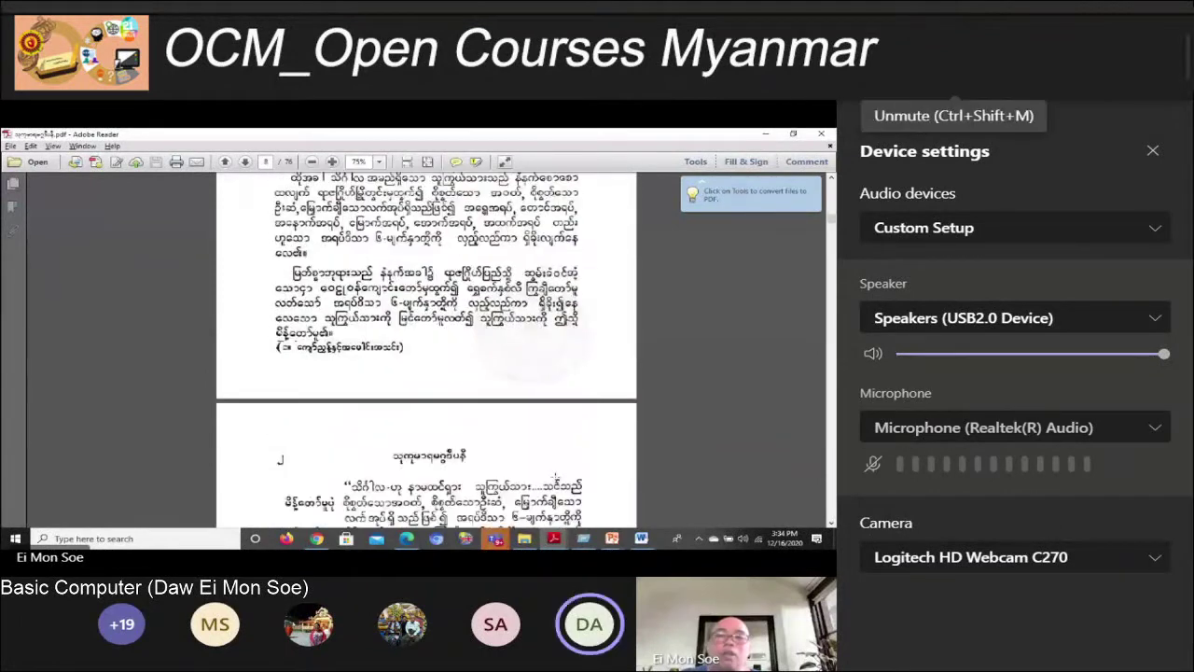
key("ctrl+shift+m")
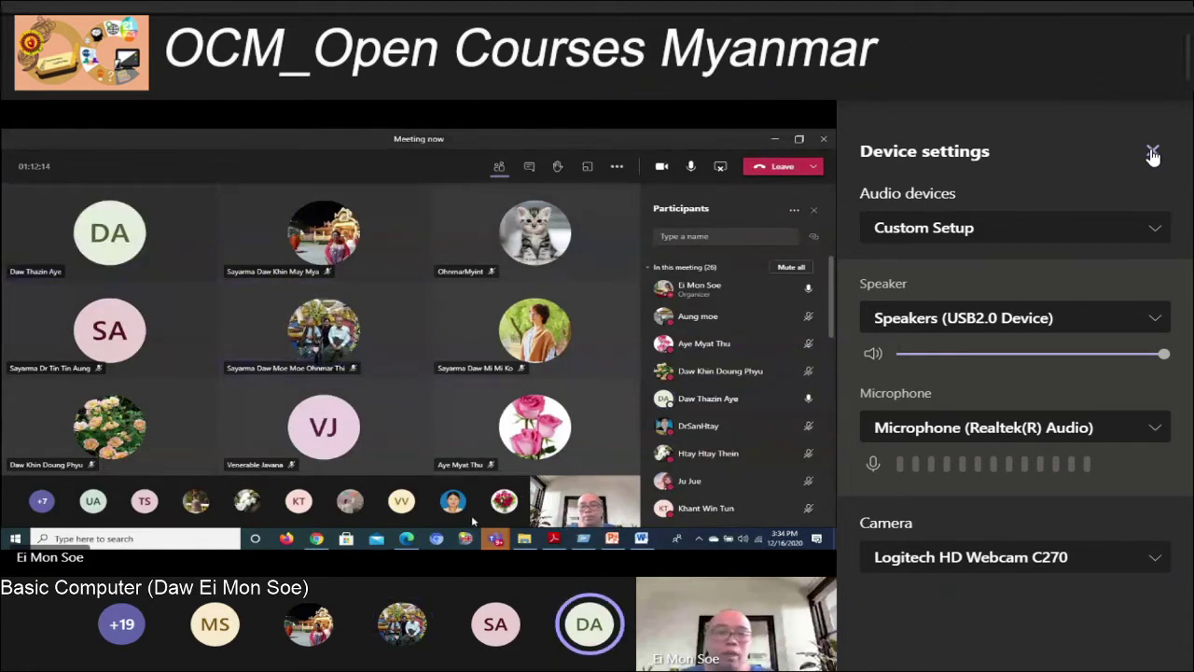
Close the Teams Device settings panel to show the 26-person participants list
left_click(1153, 153)
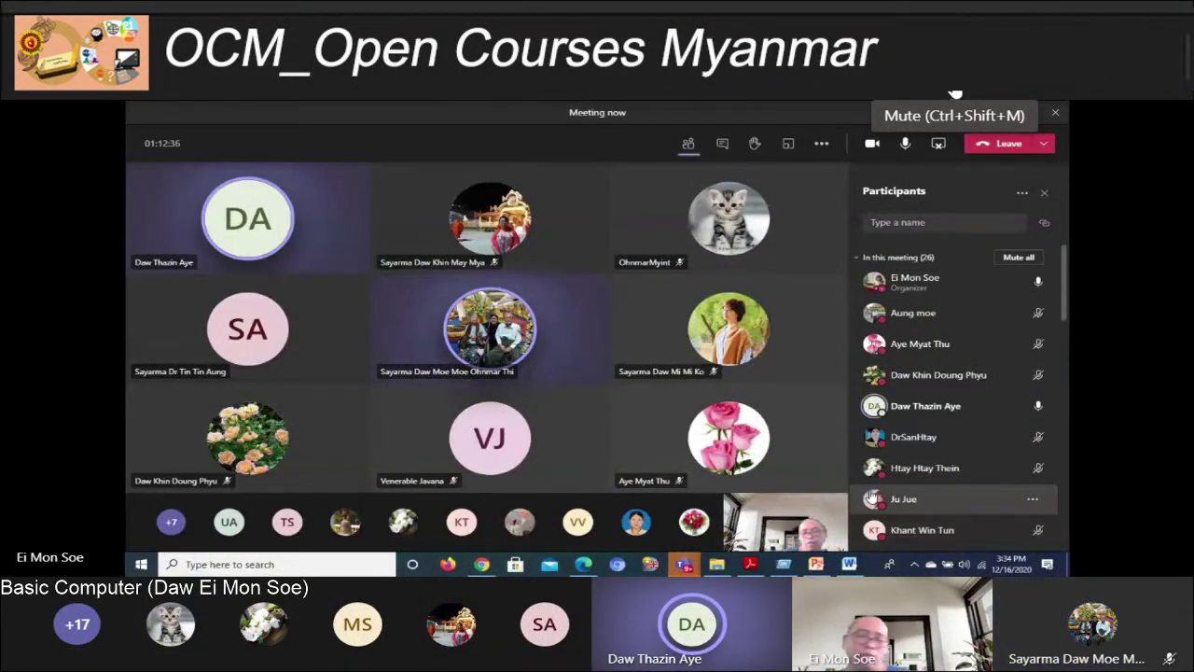
Switch to the stray Run dialog and dismiss it with Escape
key("alt+Tab")
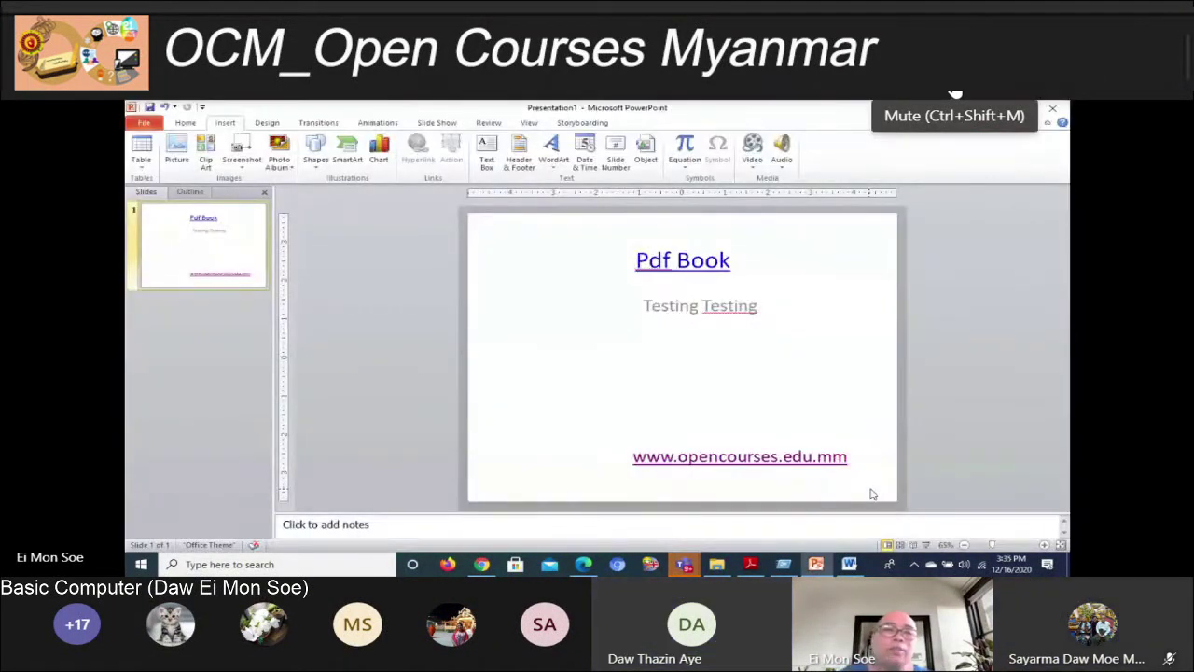
key("alt+Tab")
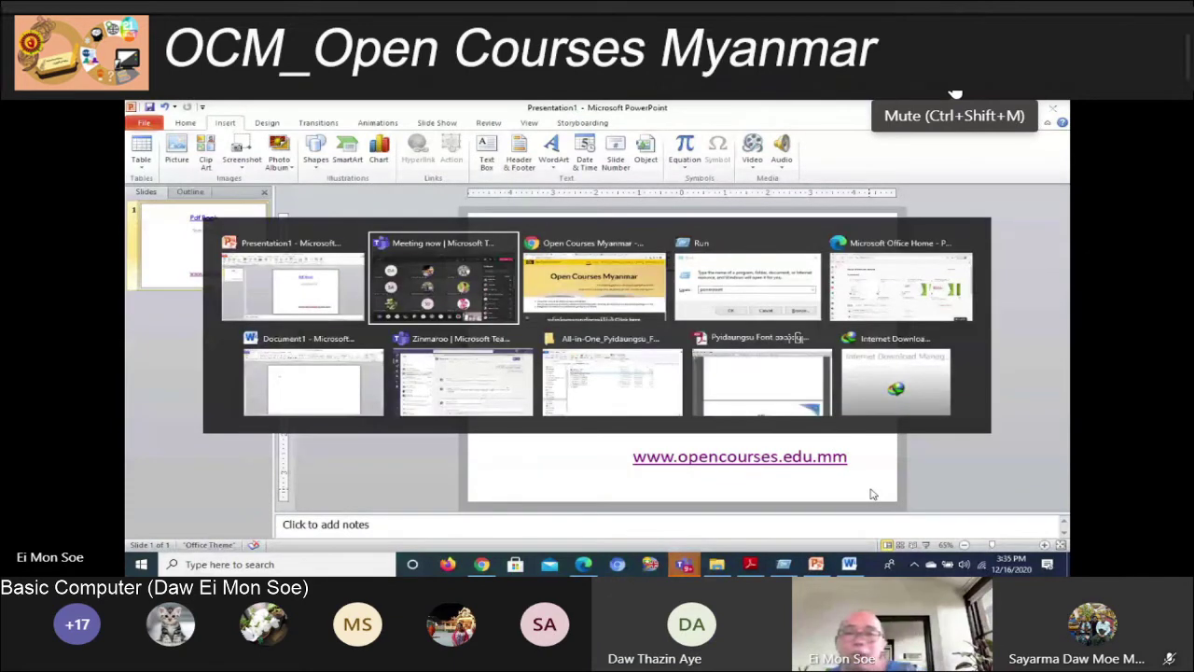
key("Tab")
key("Tab")
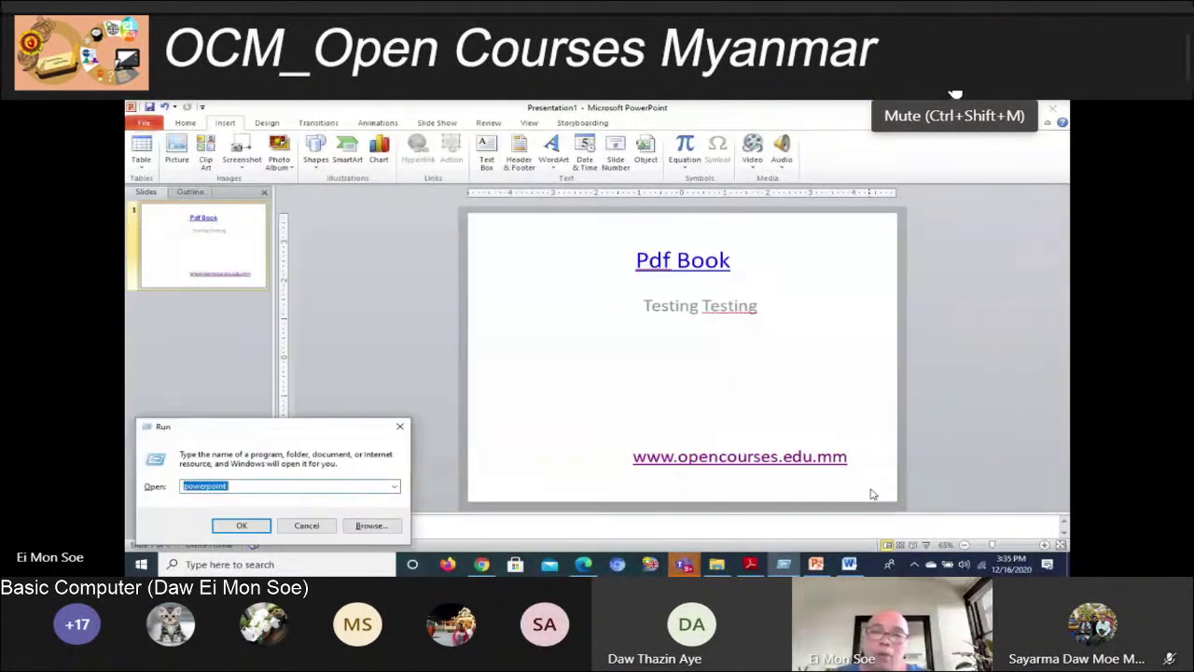
key("Escape")
Visit the Word document, cancel its close prompt, and return to the Teams meeting
key("alt+Tab")
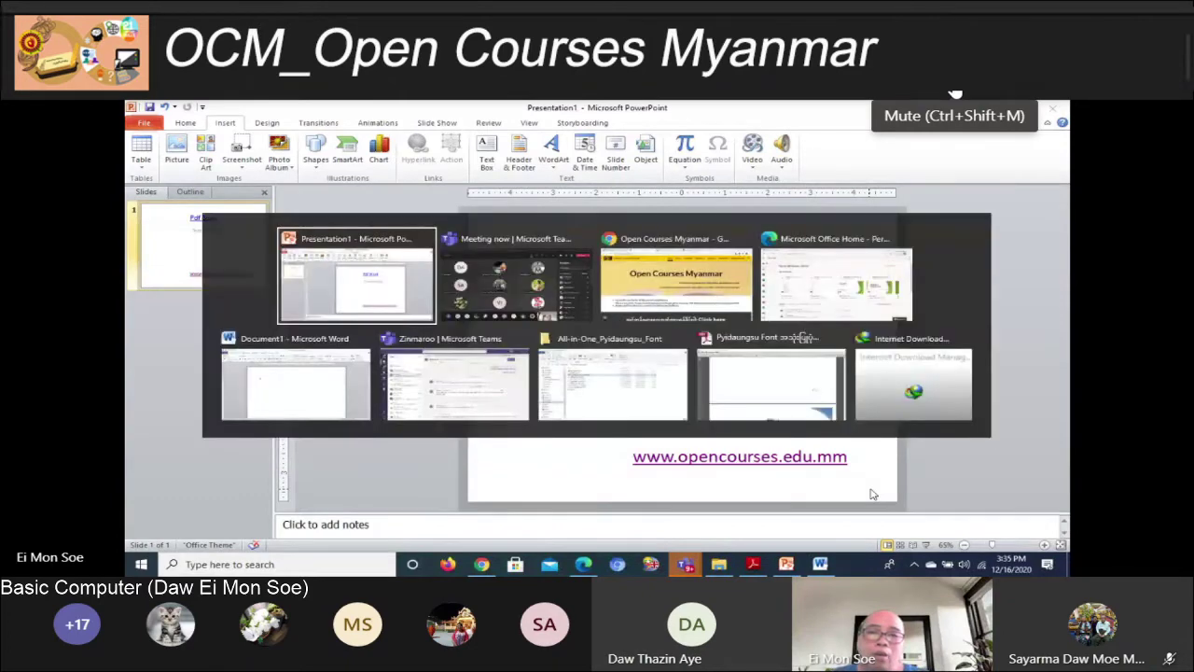
key("alt+Tab")
key("Tab")
key("Tab")
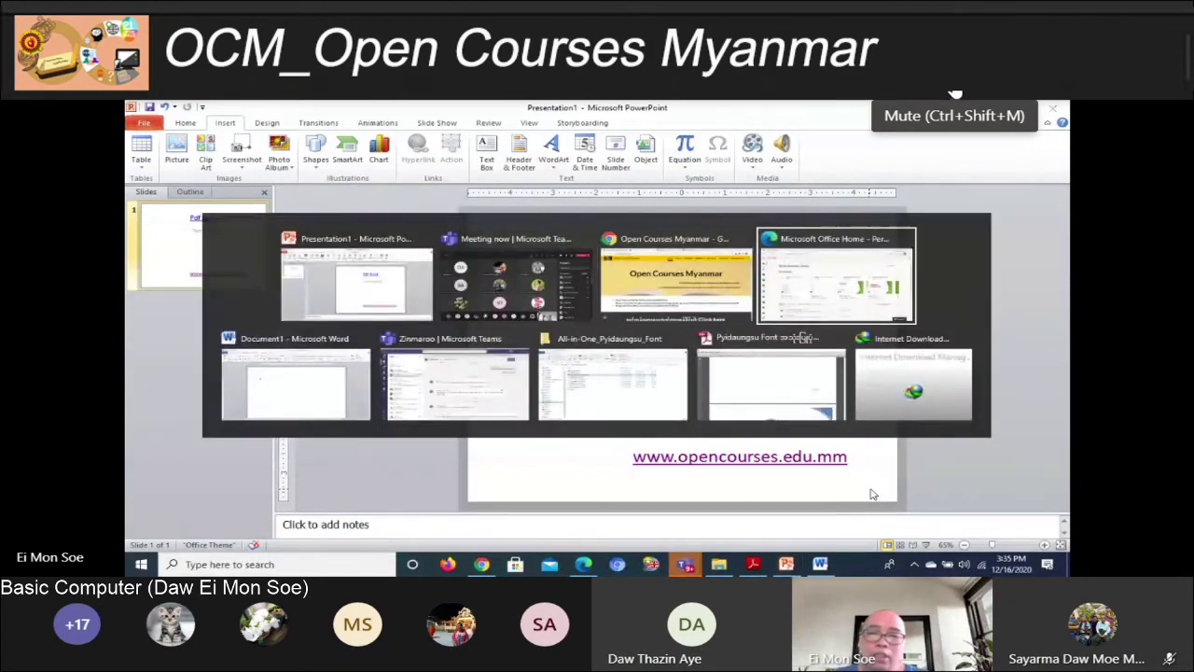
key("Tab")
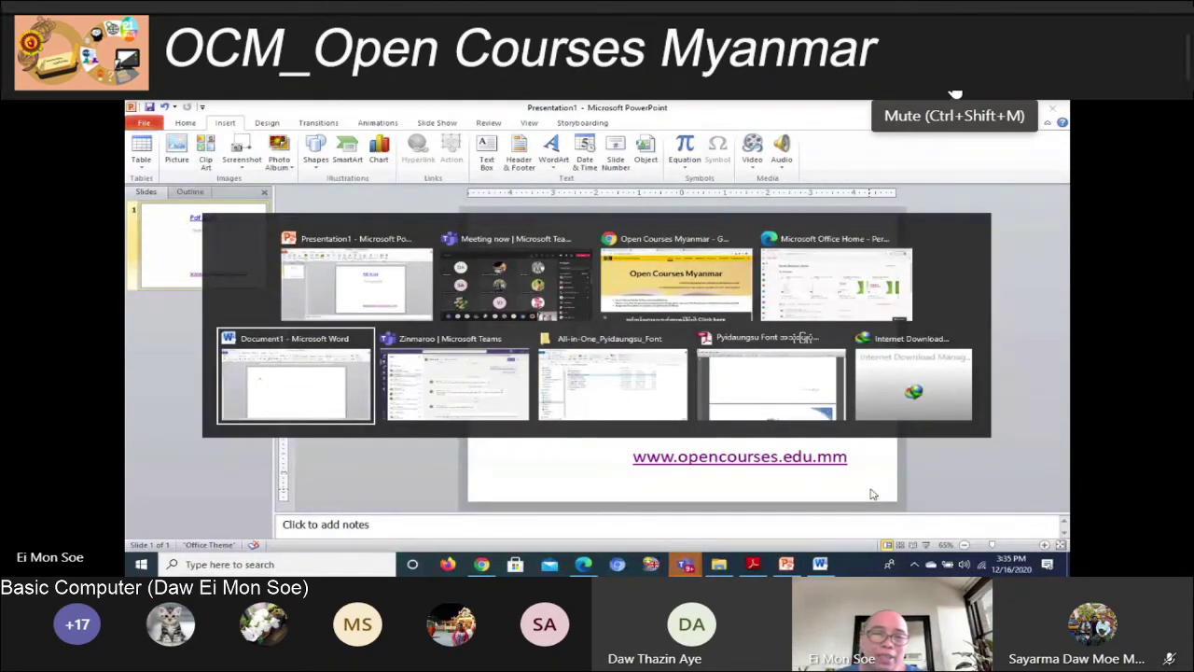
key("alt+F4")
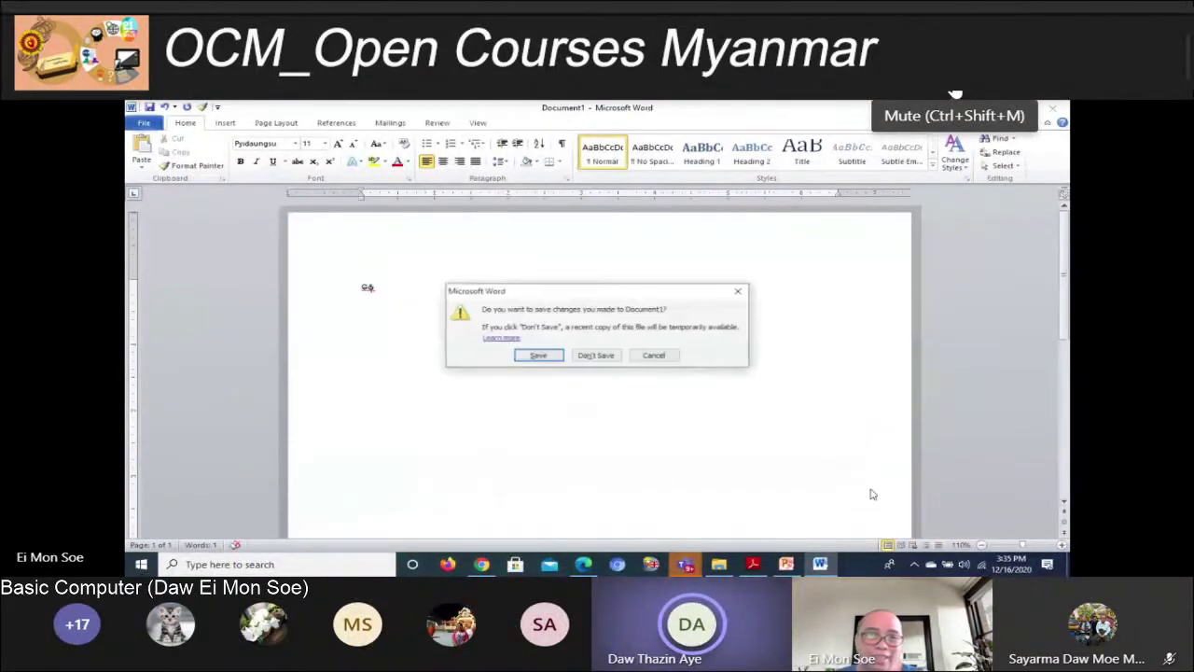
key("Escape")
key("alt+Tab")
key("Tab")
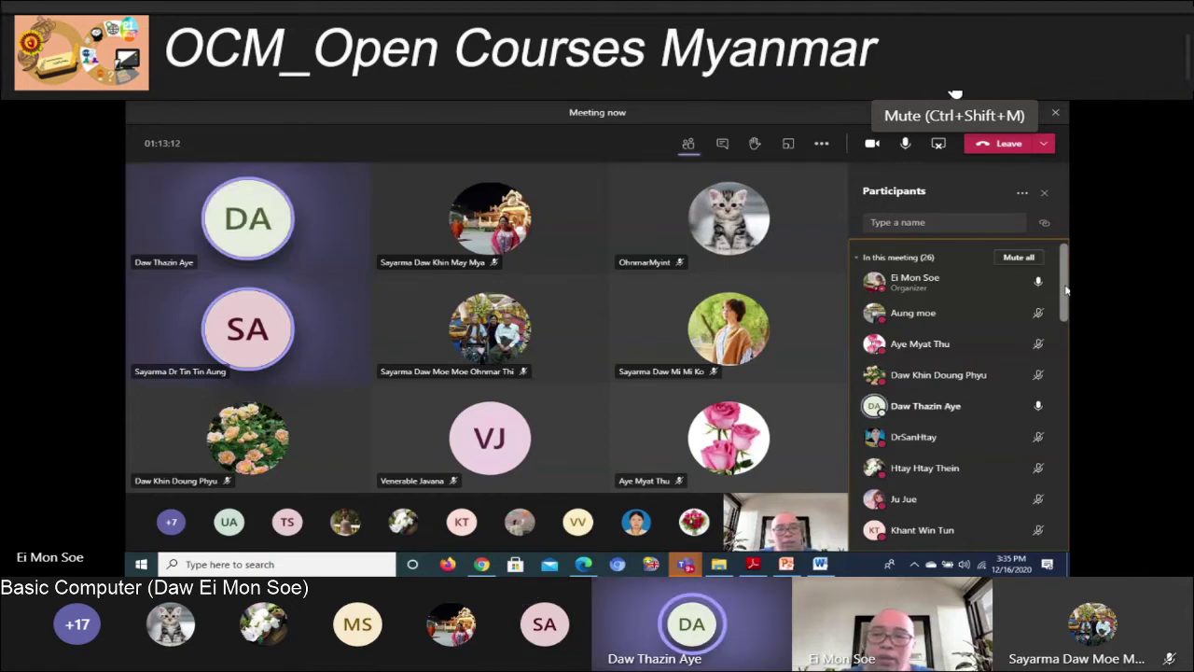
scroll(1035, 392, "down", 2)
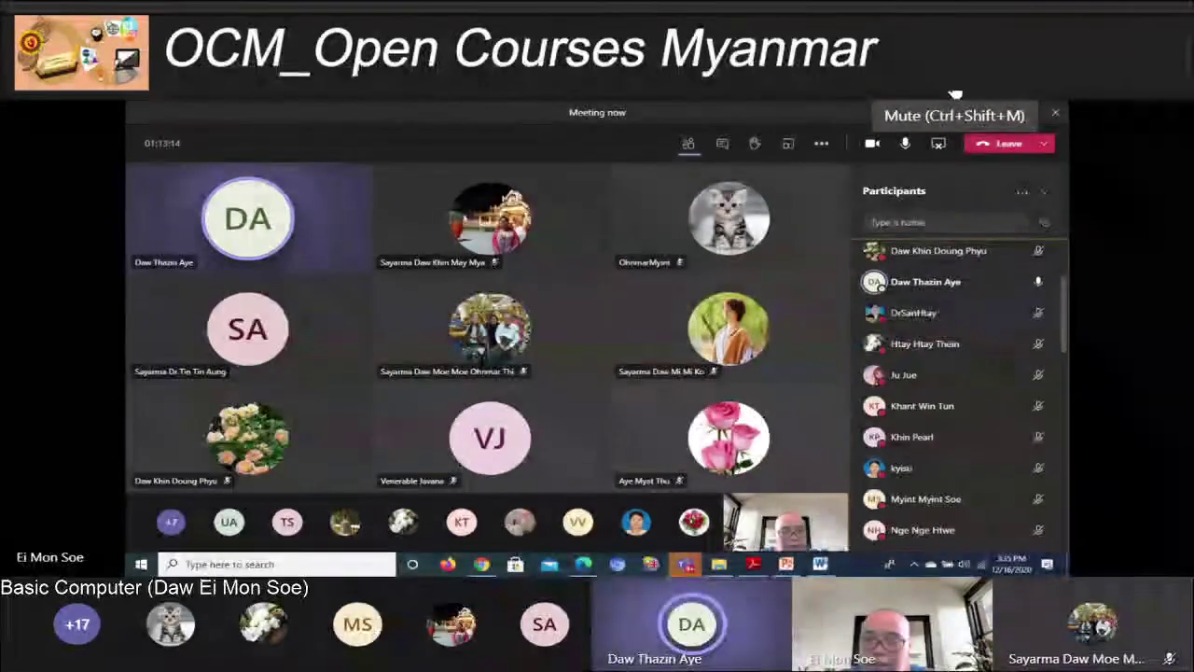
scroll(1055, 429, "down", 3)
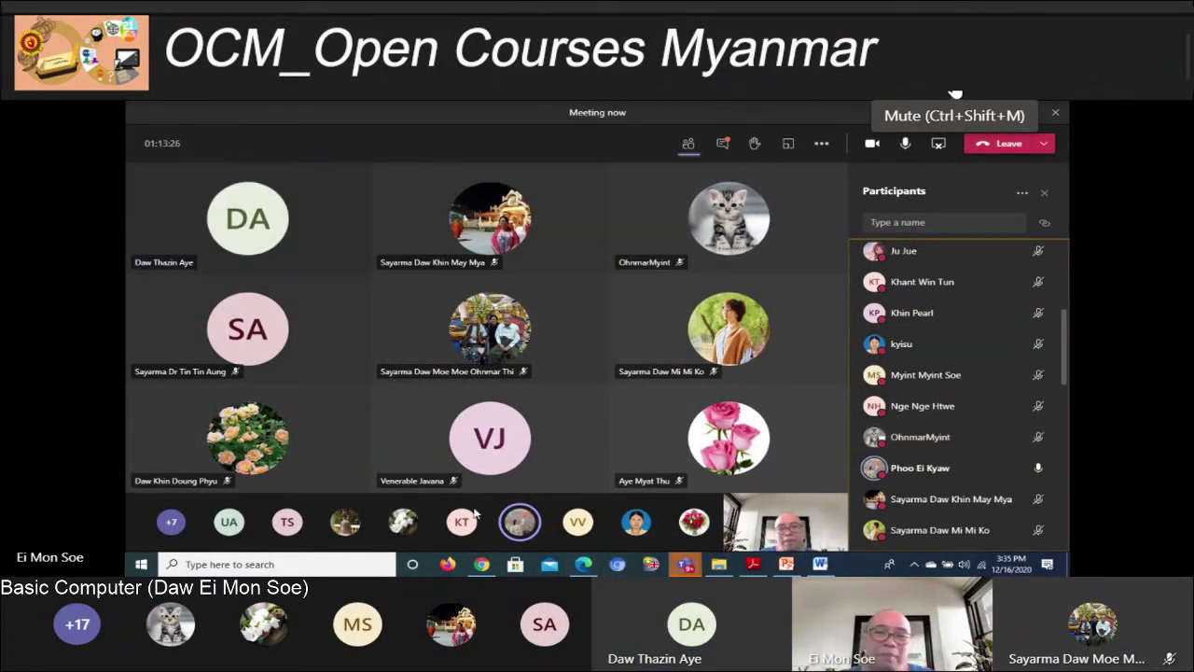
scroll(1011, 426, "down", 3)
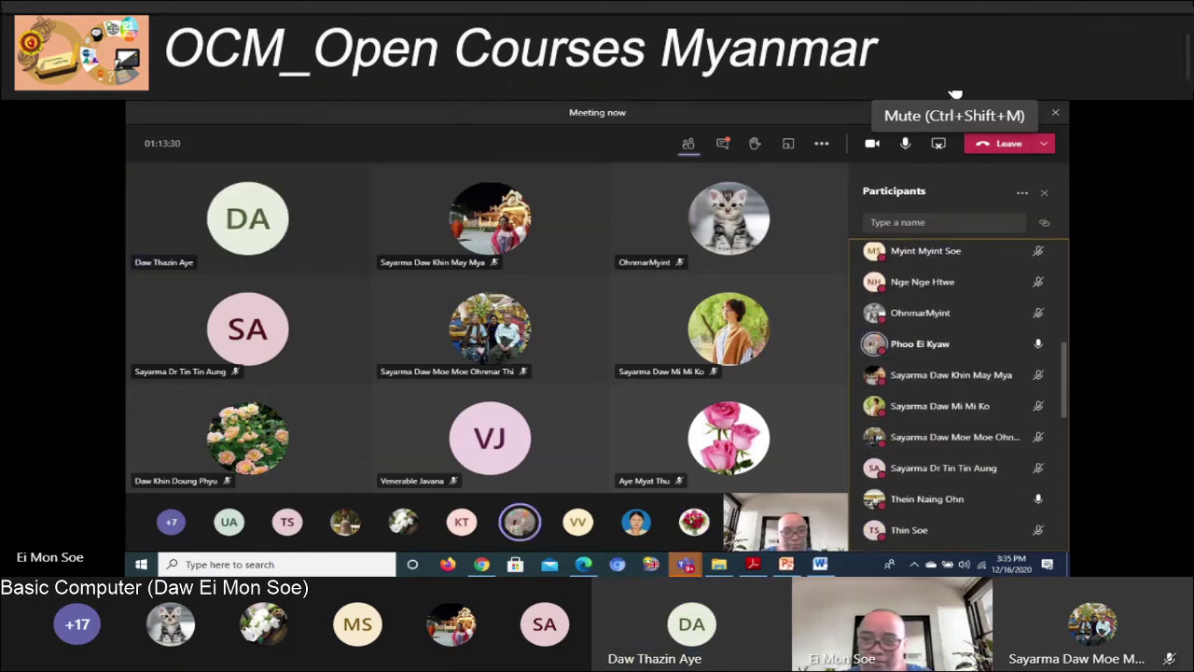
scroll(1054, 360, "up", 1)
scroll(1054, 360, "up", 1)
scroll(1042, 443, "up", 2)
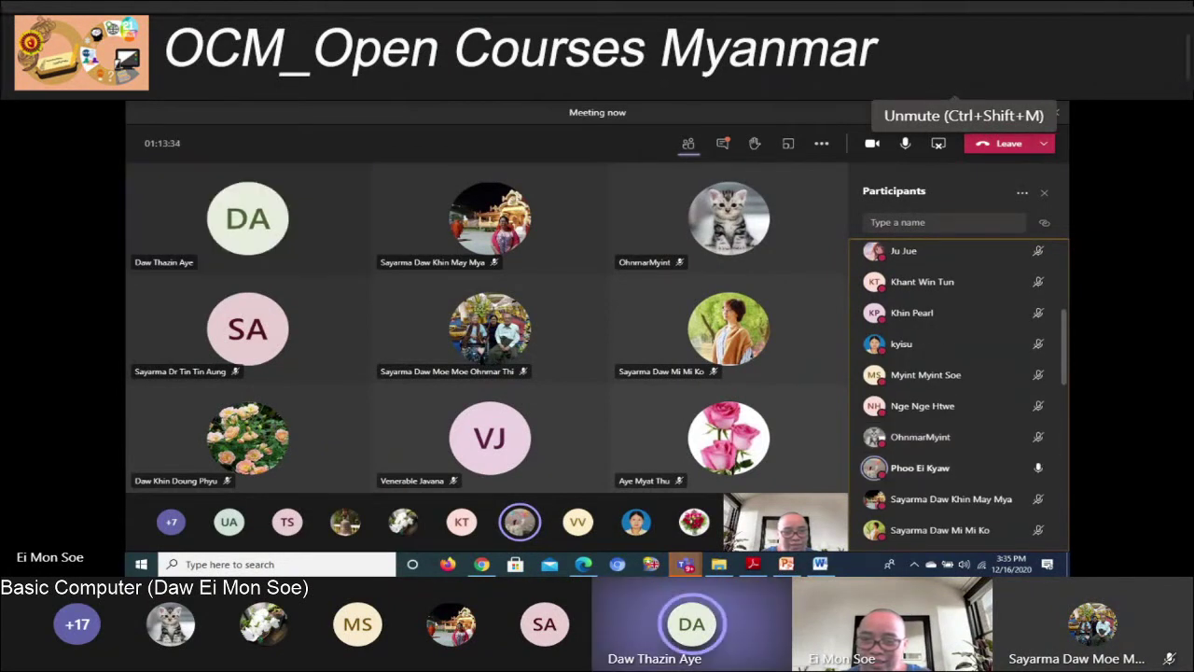
mouse_move(961, 437)
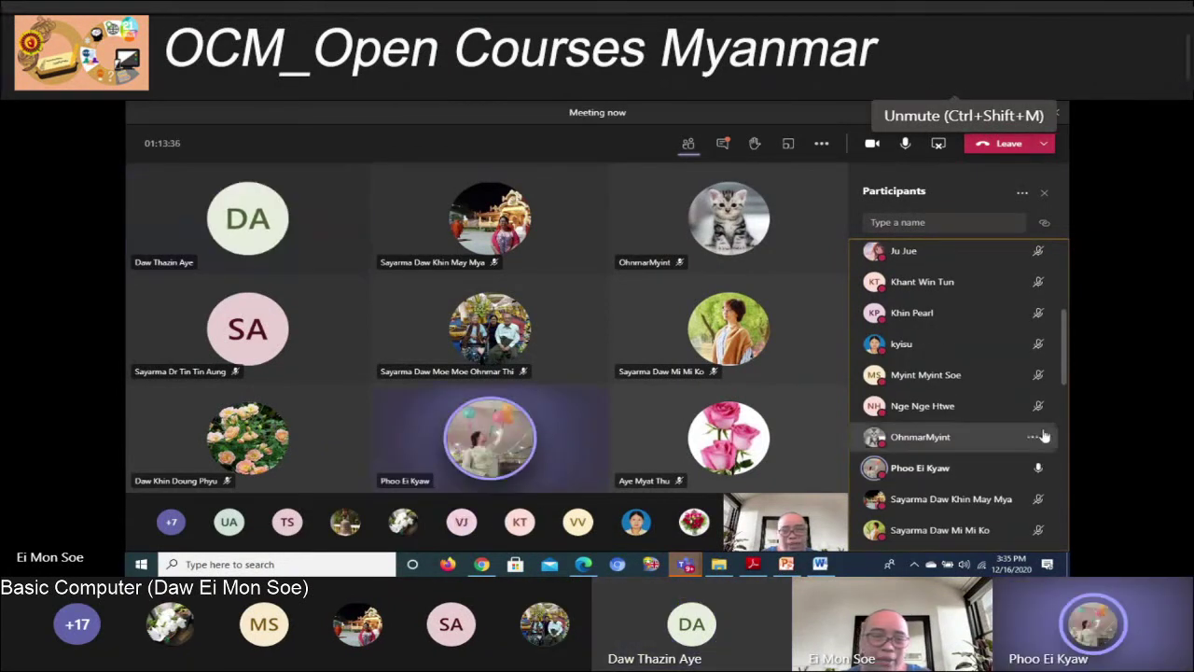
scroll(1014, 395, "up", 3)
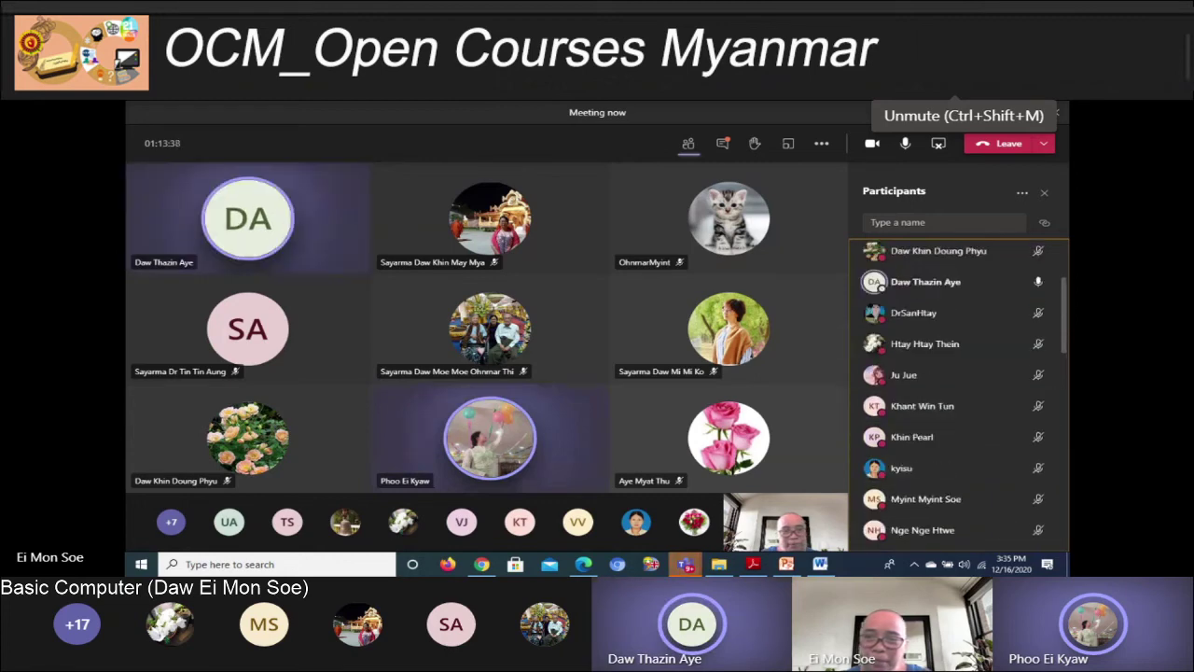
scroll(1044, 399, "up", 1)
scroll(1044, 399, "up", 2)
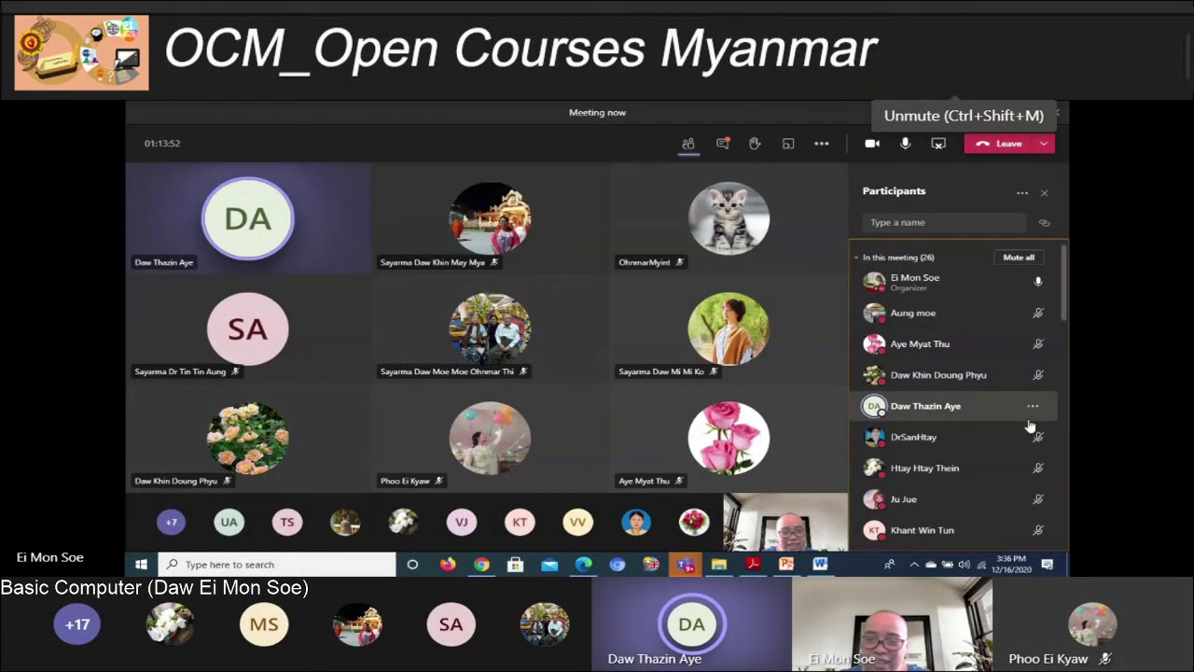
scroll(1045, 420, "down", 1)
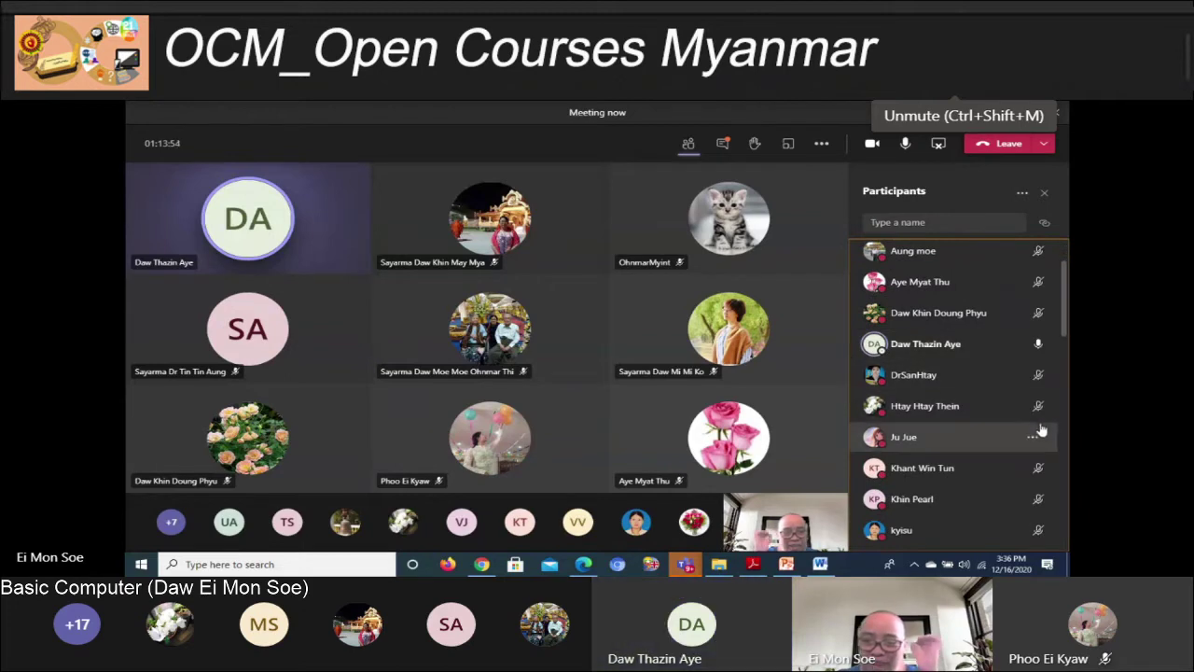
scroll(1041, 429, "down", 2)
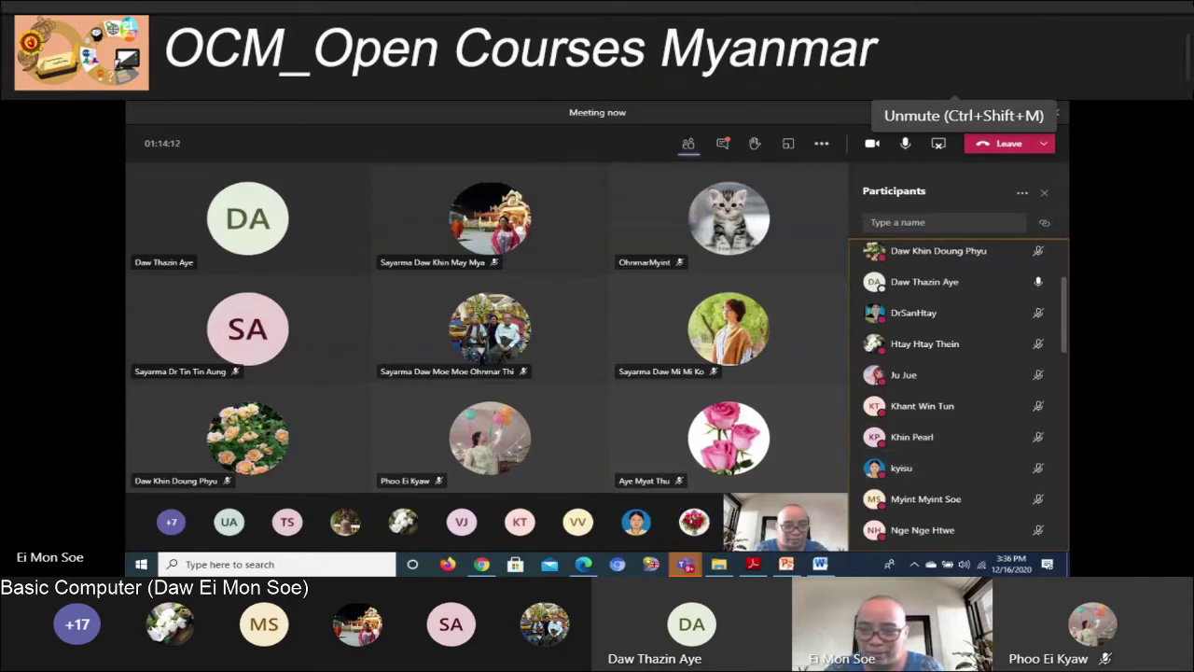
scroll(1007, 446, "down", 2)
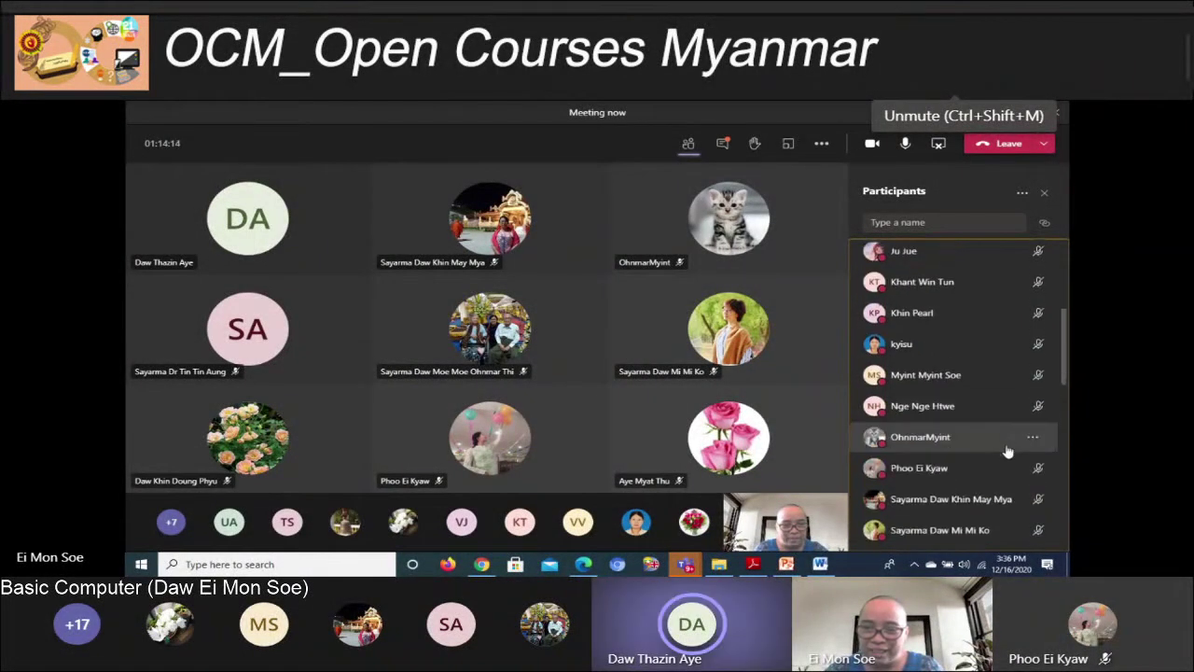
scroll(1006, 461, "down", 1)
scroll(1026, 476, "down", 1)
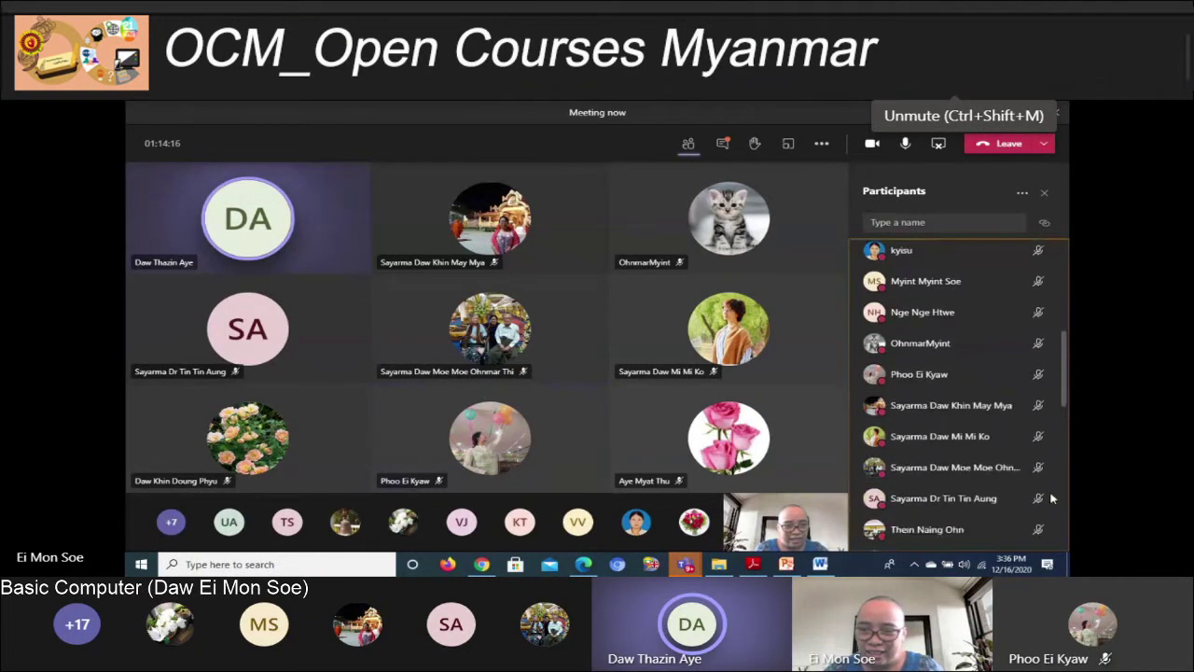
scroll(1052, 487, "down", 1)
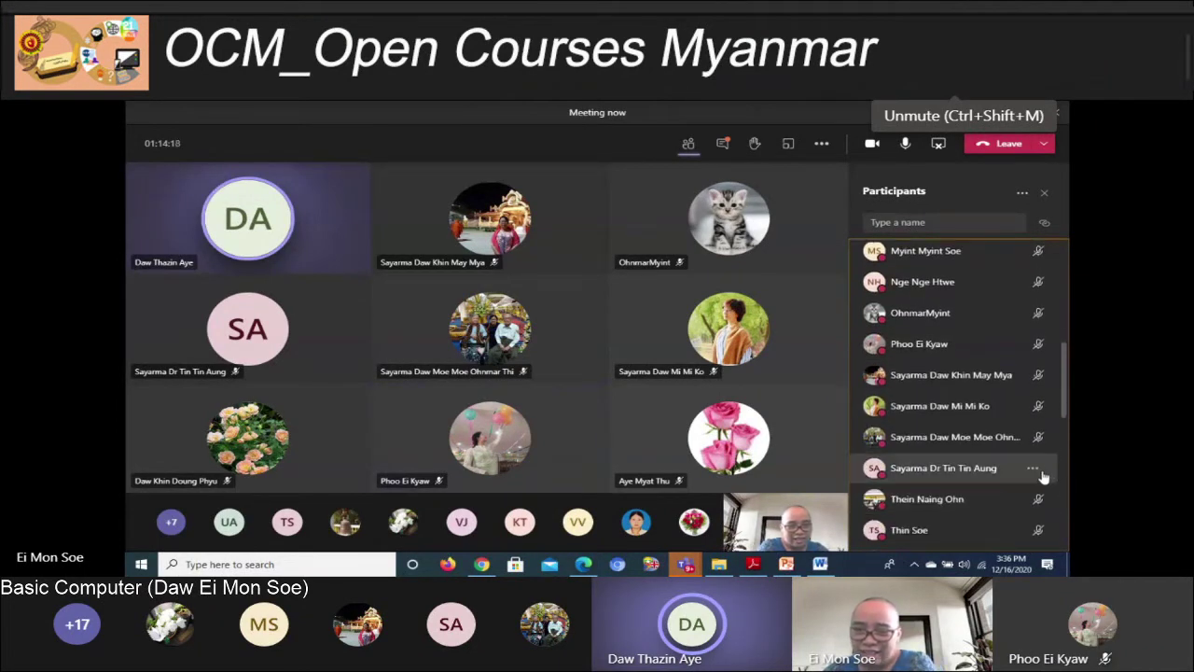
scroll(1017, 482, "down", 3)
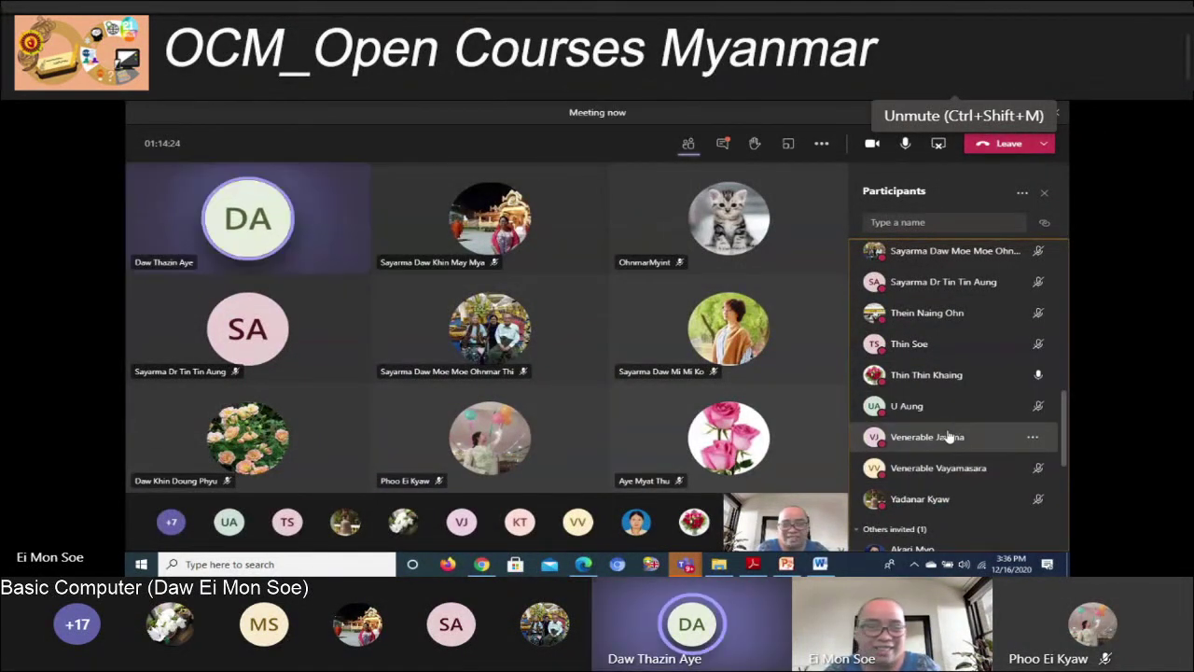
scroll(944, 439, "up", 2)
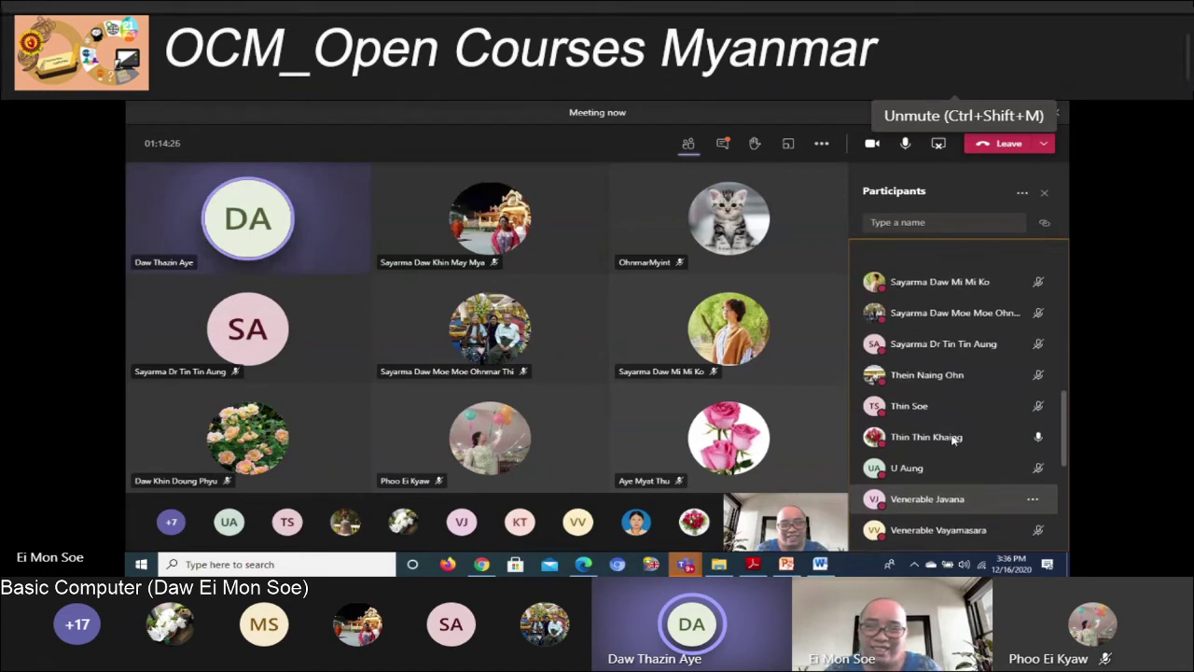
scroll(971, 452, "up", 2)
scroll(978, 457, "up", 3)
scroll(987, 461, "up", 4)
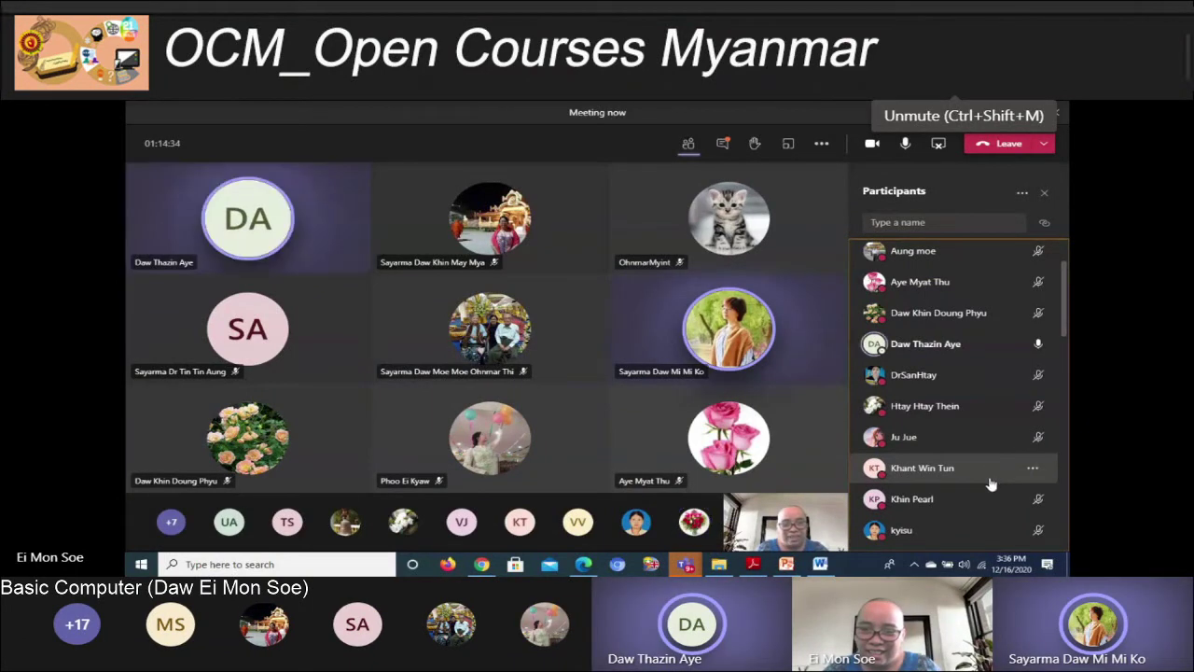
scroll(991, 484, "up", 2)
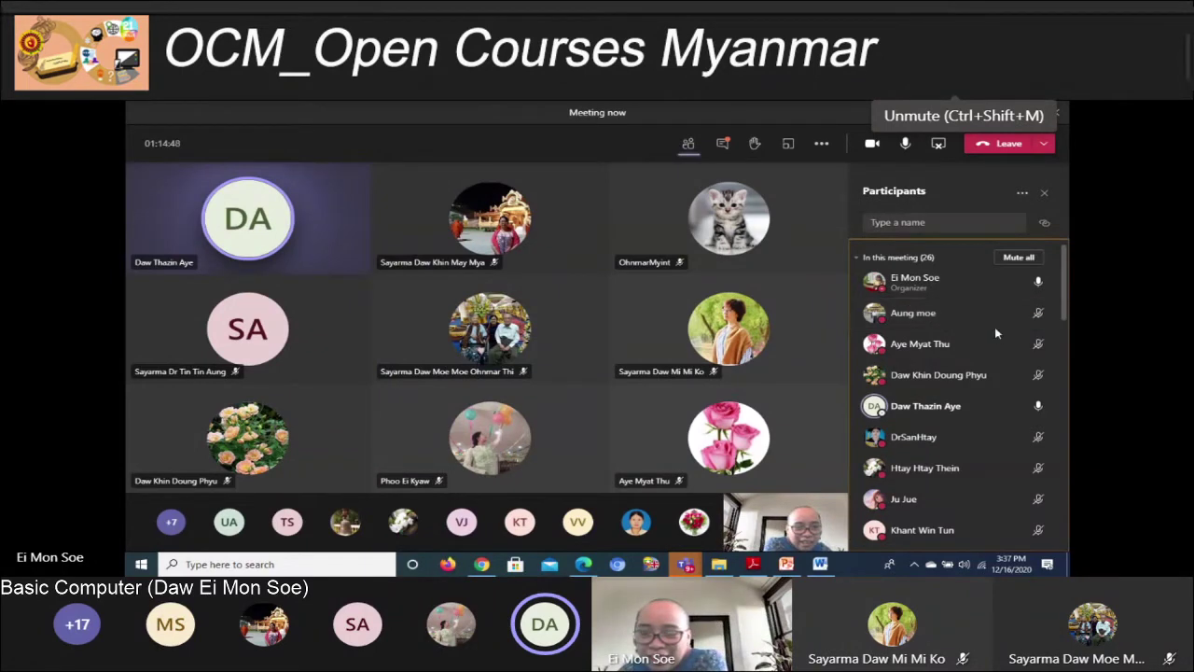
scroll(995, 331, "down", 3)
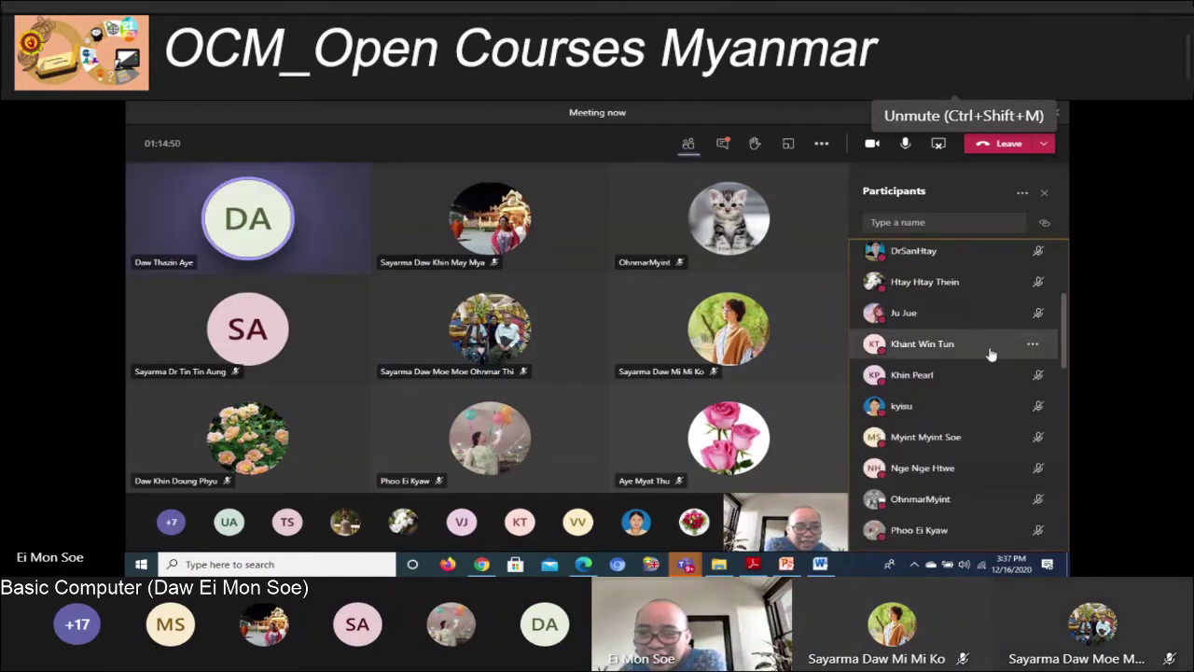
scroll(990, 364, "down", 1)
scroll(989, 364, "down", 1)
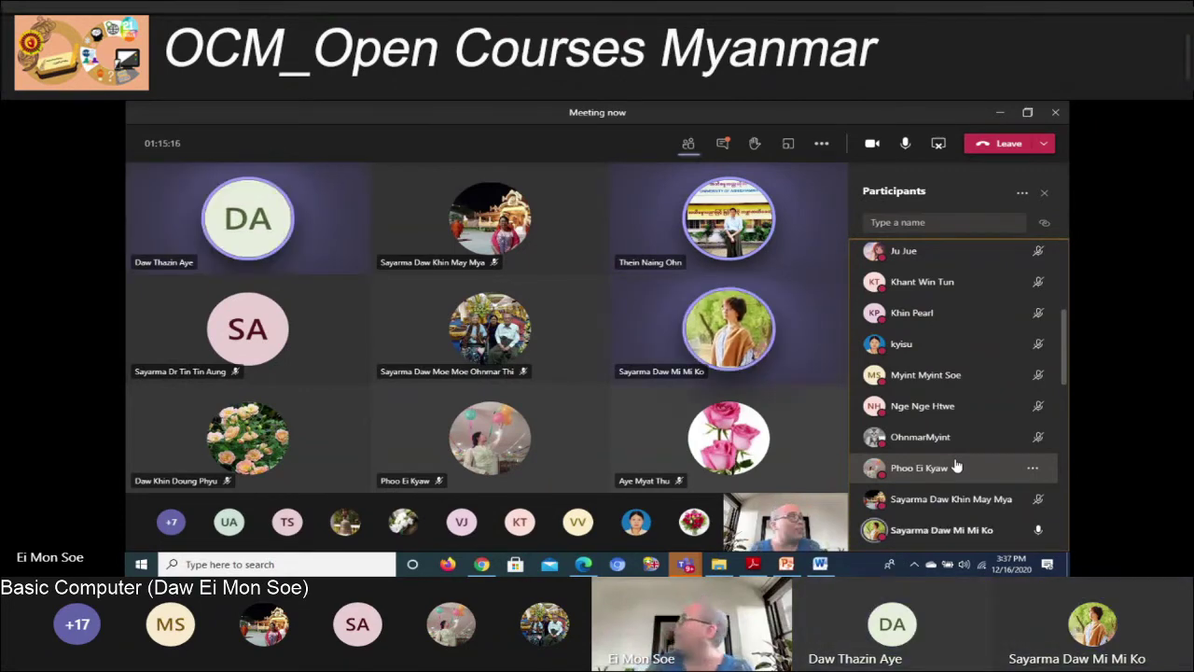
Change the Teams microphone to HD Webcam C270 and close Device settings
left_click(821, 143)
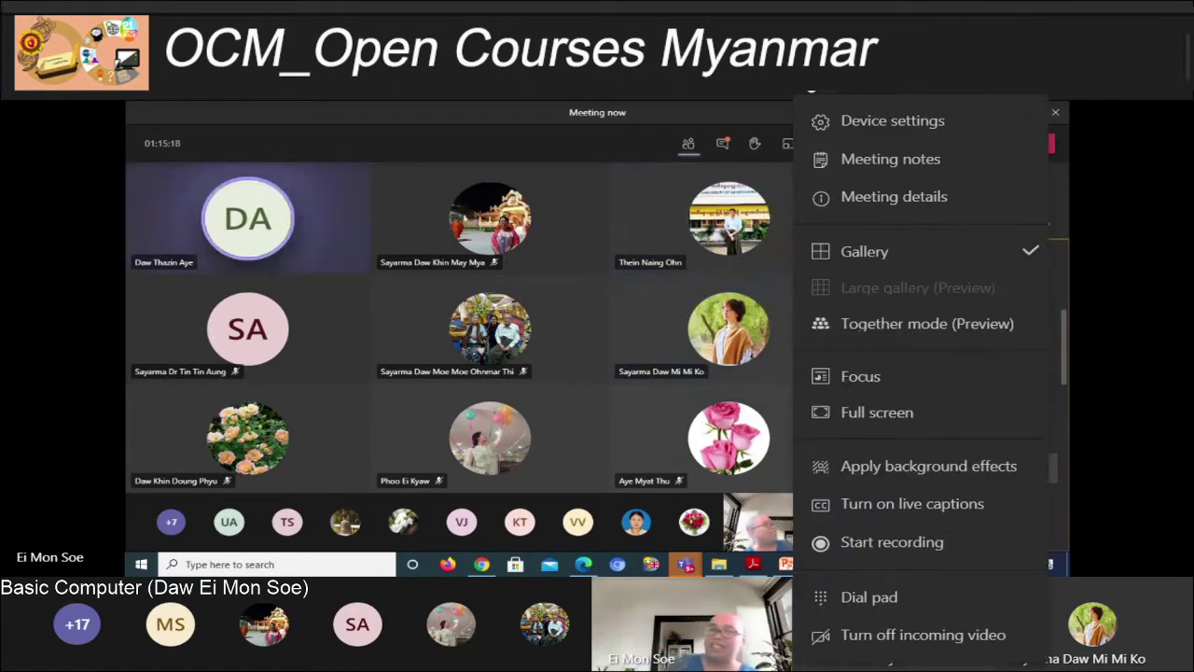
left_click(909, 124)
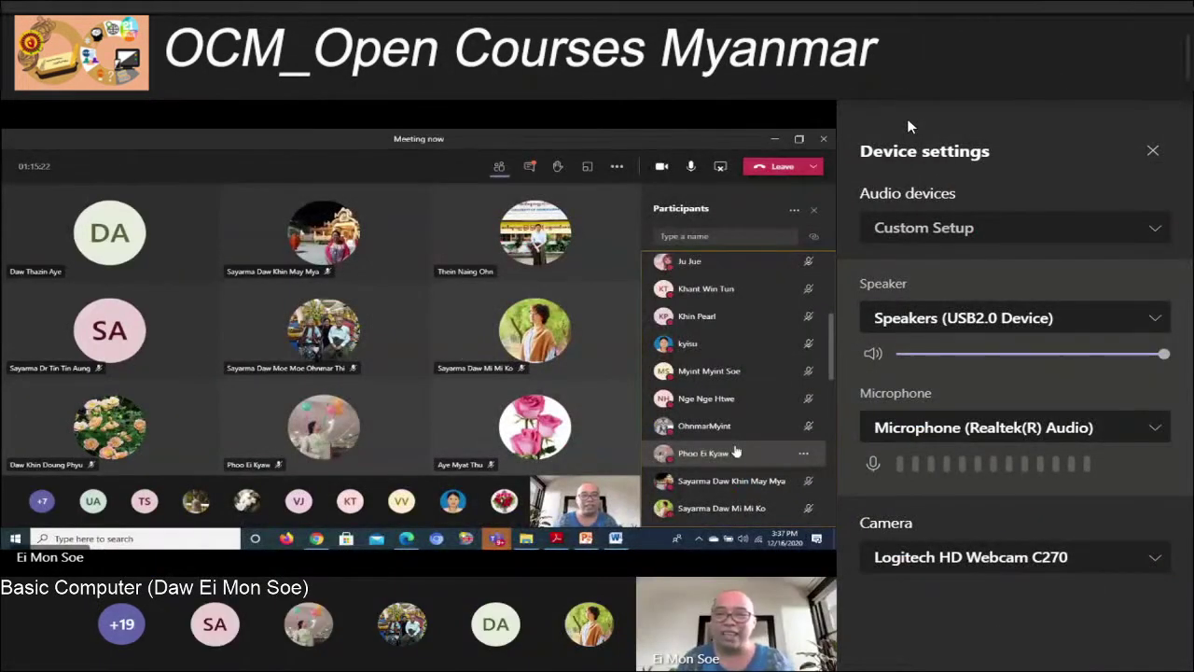
left_click(1155, 433)
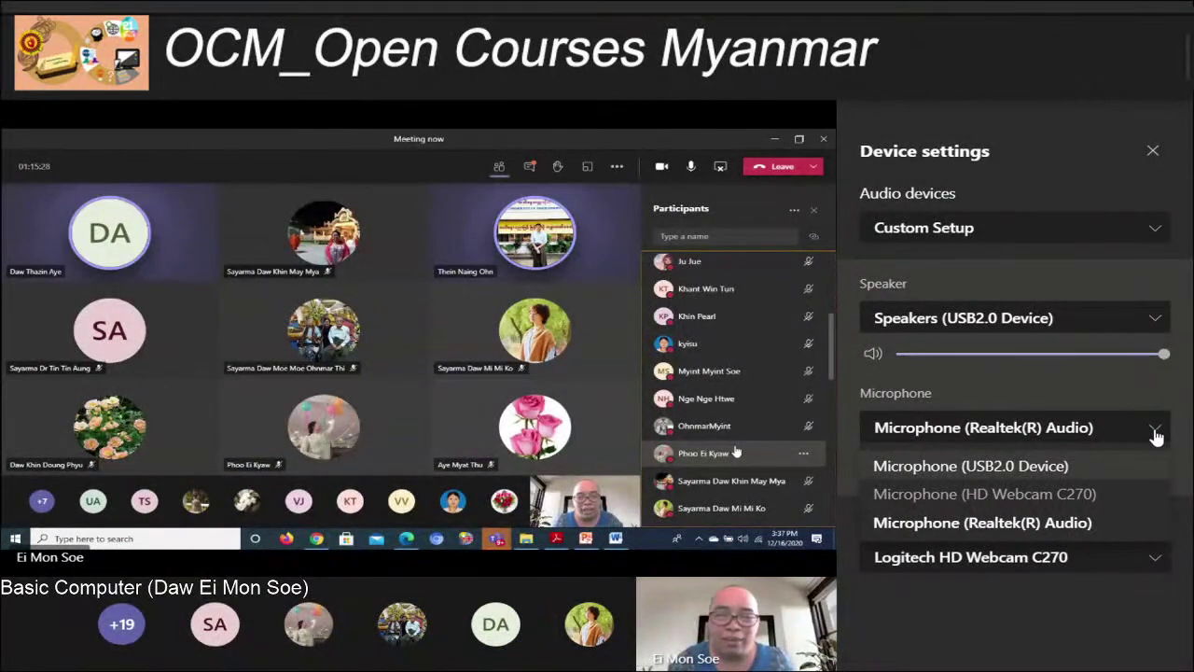
left_click(1086, 496)
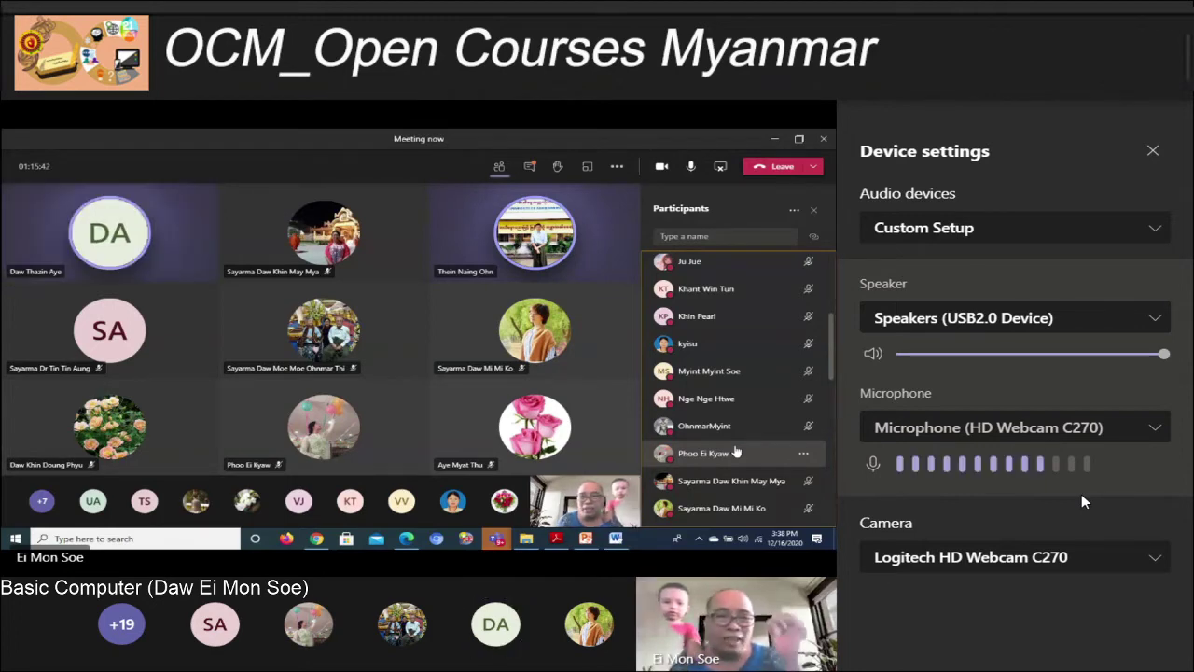
left_click(1154, 153)
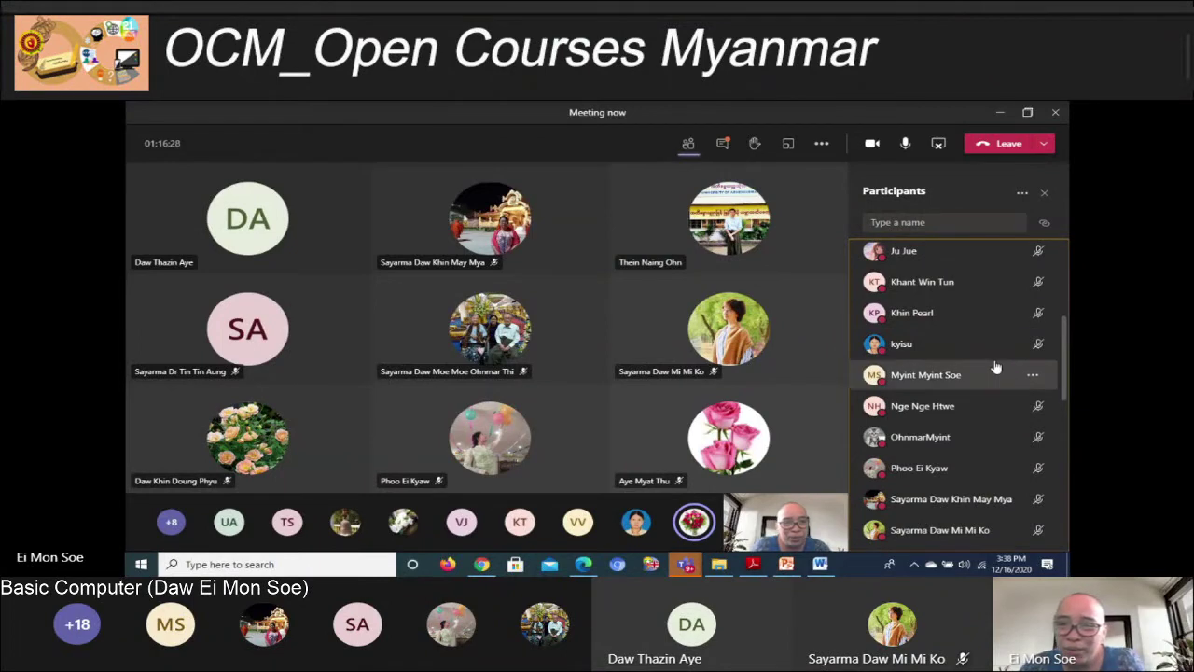
scroll(1012, 327, "up", 3)
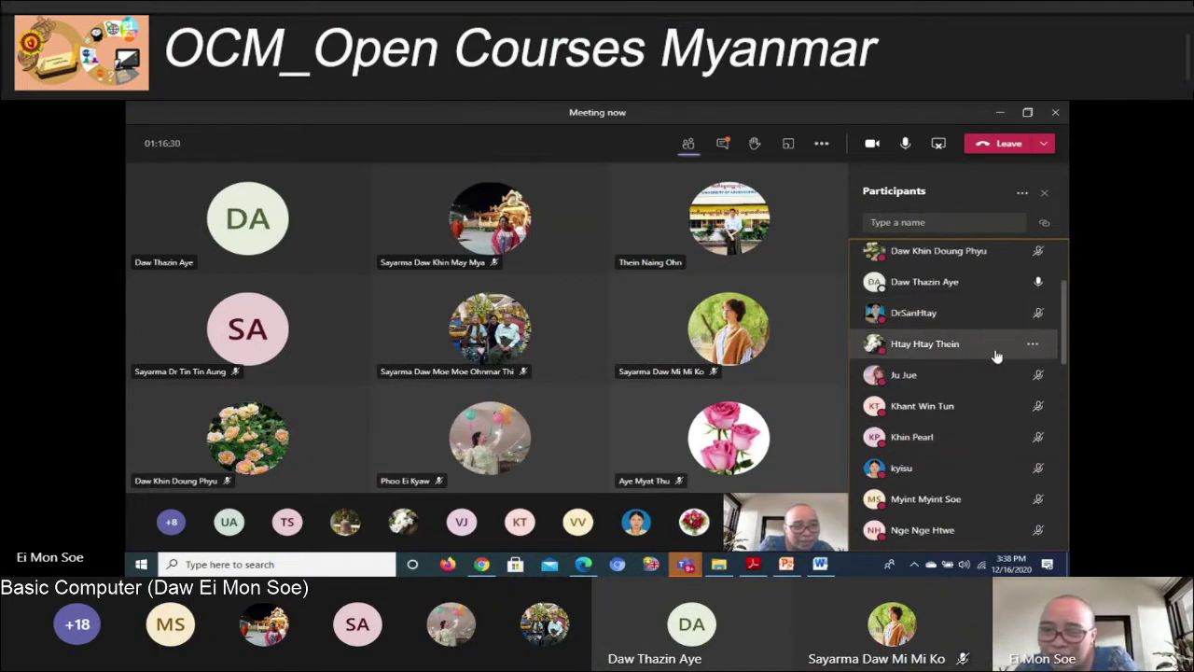
scroll(962, 381, "up", 1)
scroll(973, 377, "up", 3)
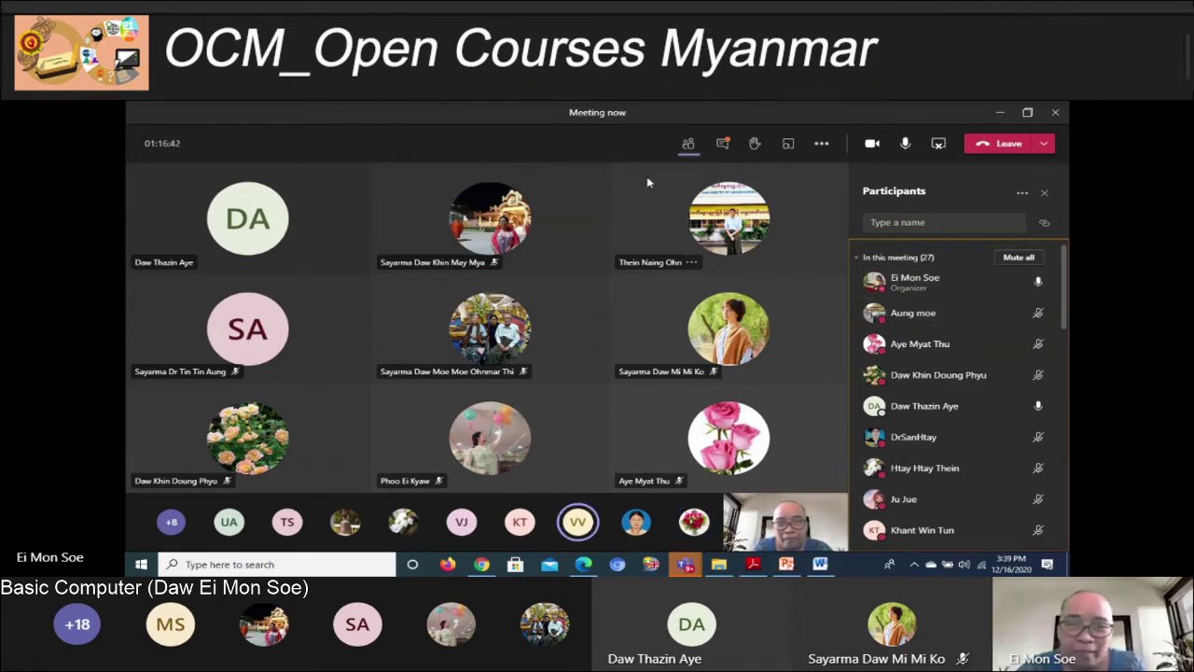
mouse_move(943, 280)
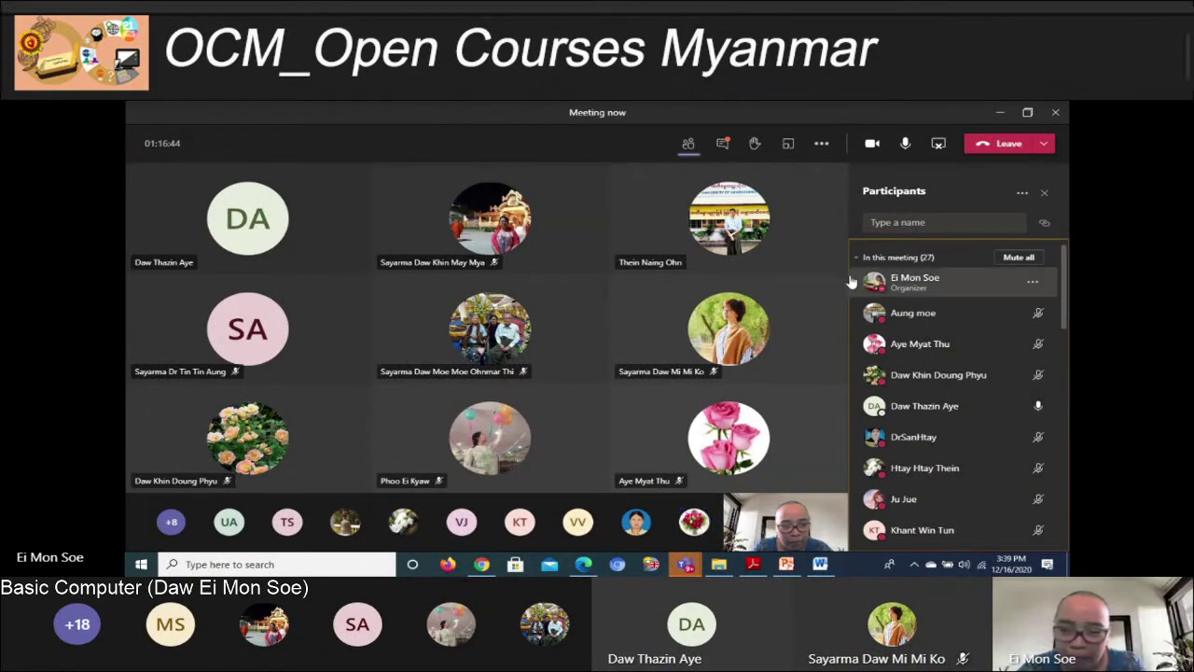
scroll(859, 279, "down", 2)
scroll(896, 326, "down", 2)
scroll(913, 341, "down", 1)
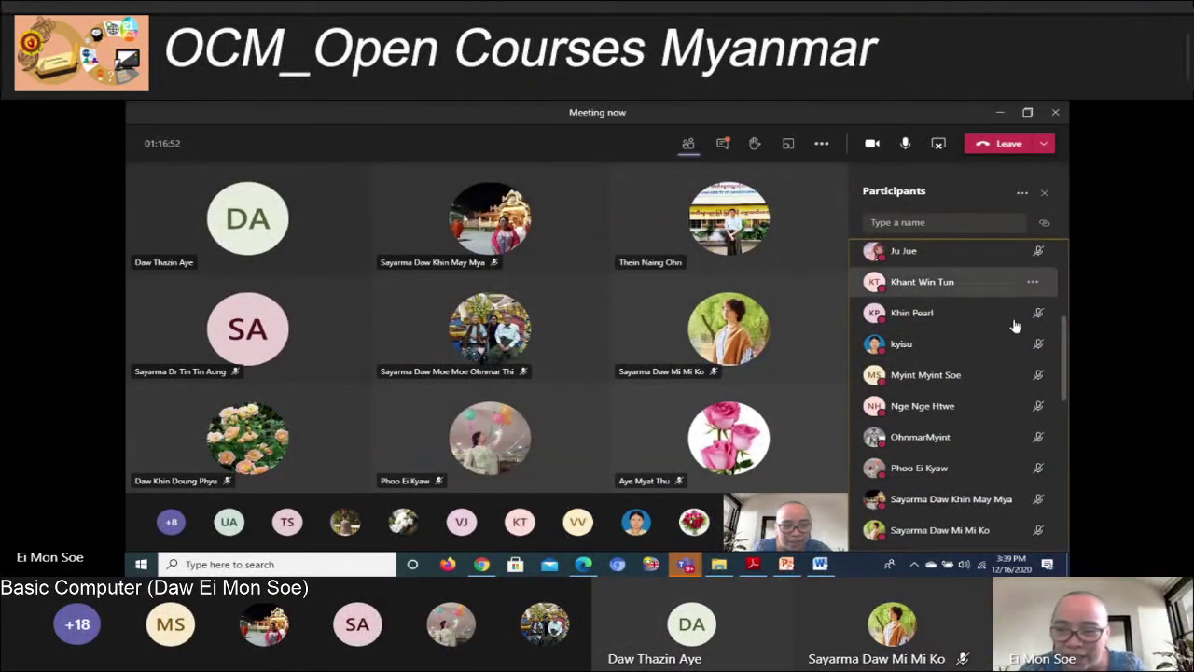
scroll(989, 448, "down", 2)
scroll(989, 439, "down", 3)
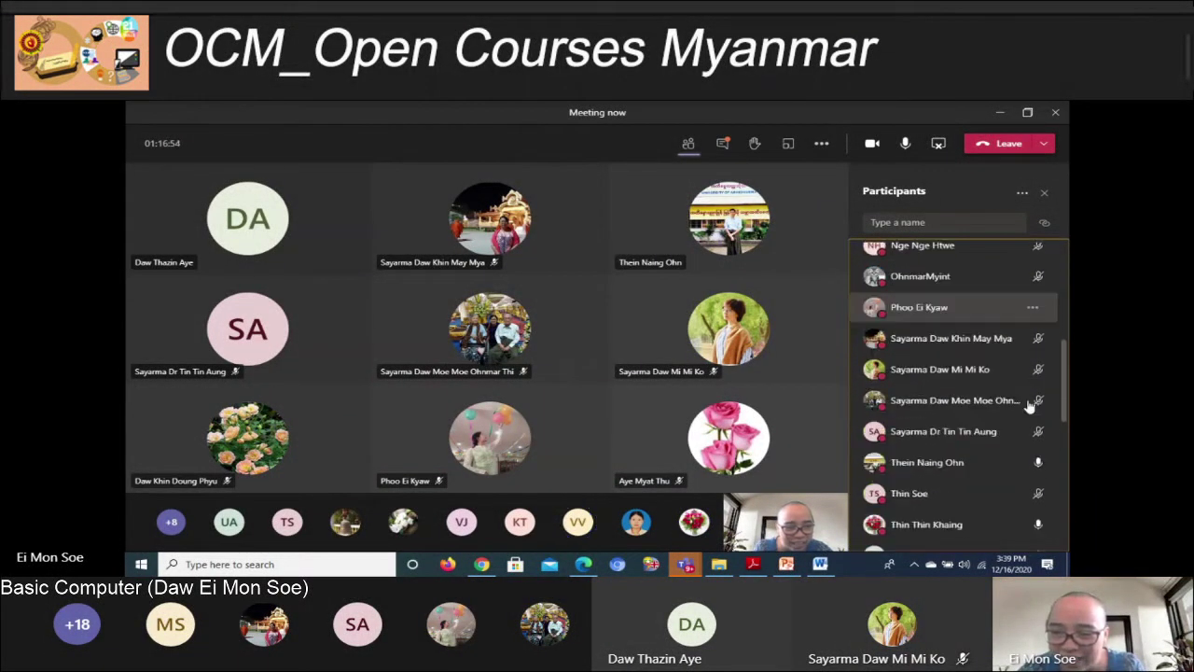
scroll(1021, 411, "down", 1)
scroll(1005, 427, "down", 2)
scroll(1003, 429, "down", 2)
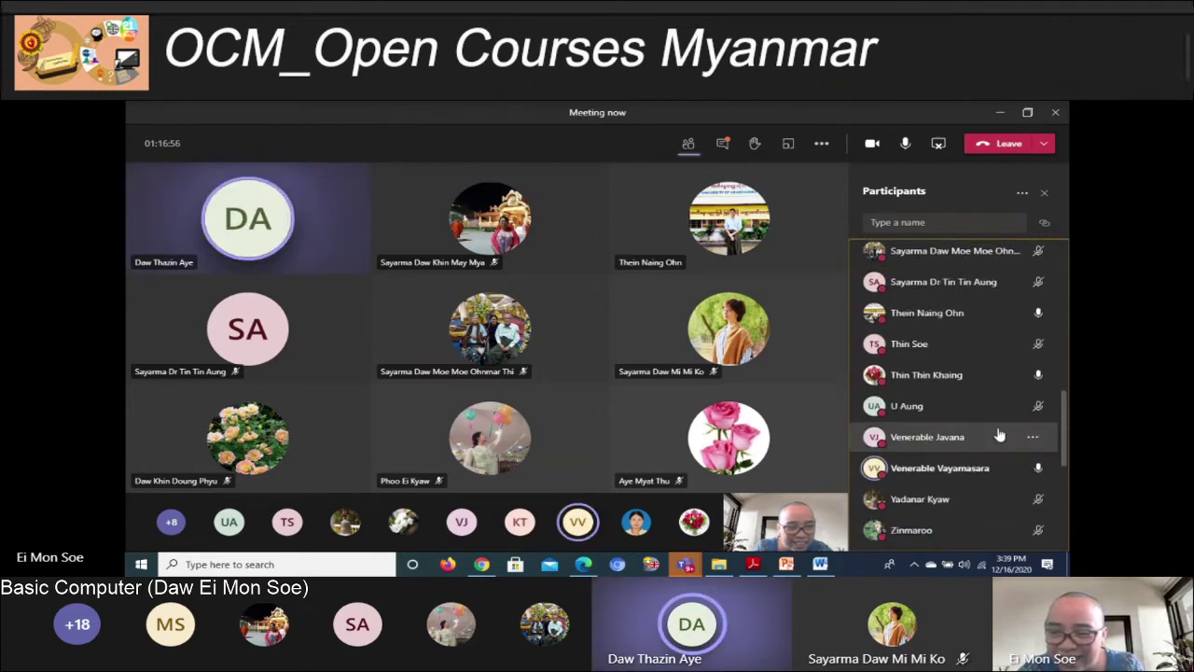
scroll(996, 434, "down", 2)
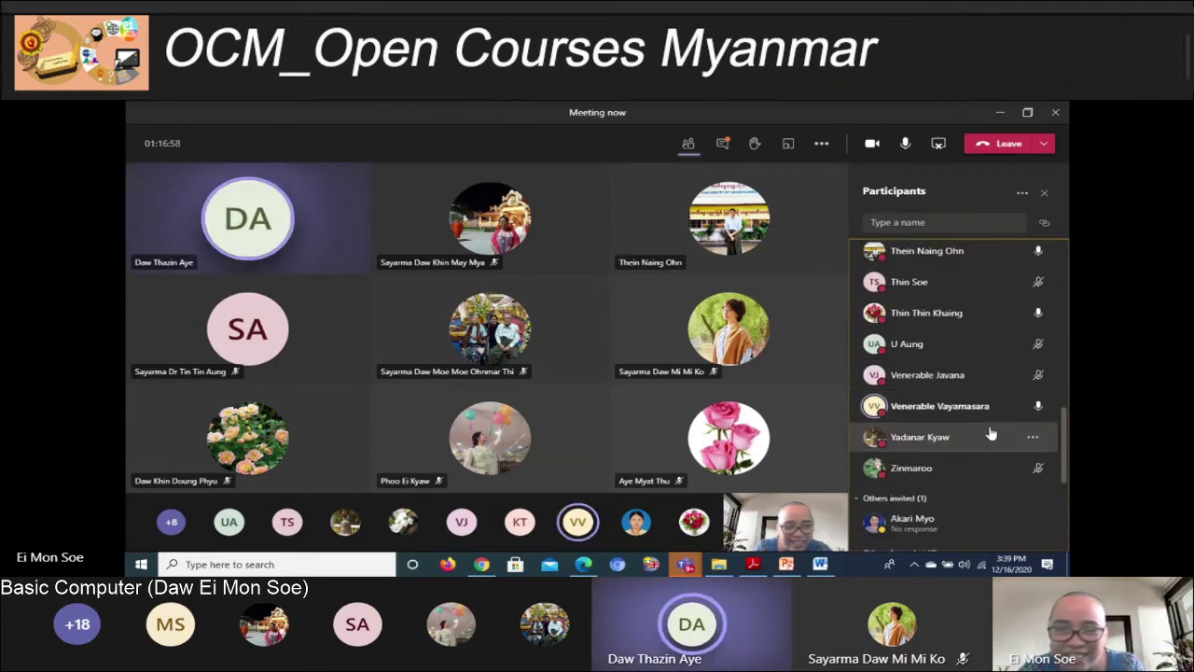
scroll(990, 435, "down", 2)
scroll(989, 435, "down", 2)
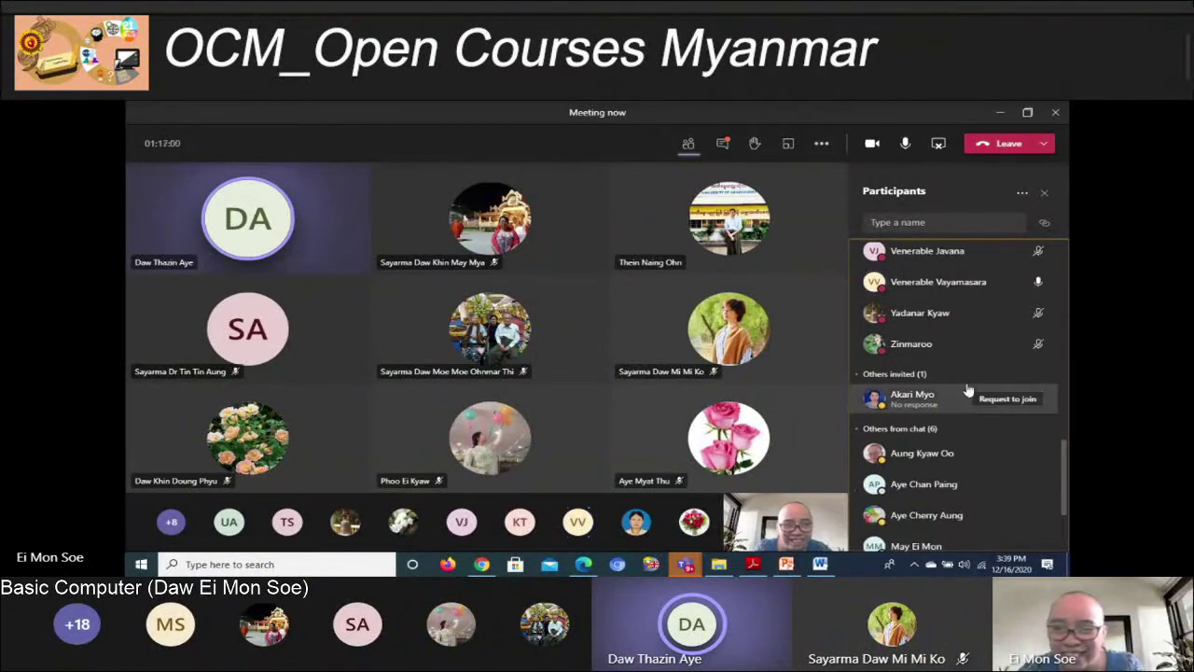
scroll(965, 382, "up", 4)
scroll(973, 405, "down", 1)
scroll(979, 402, "down", 1)
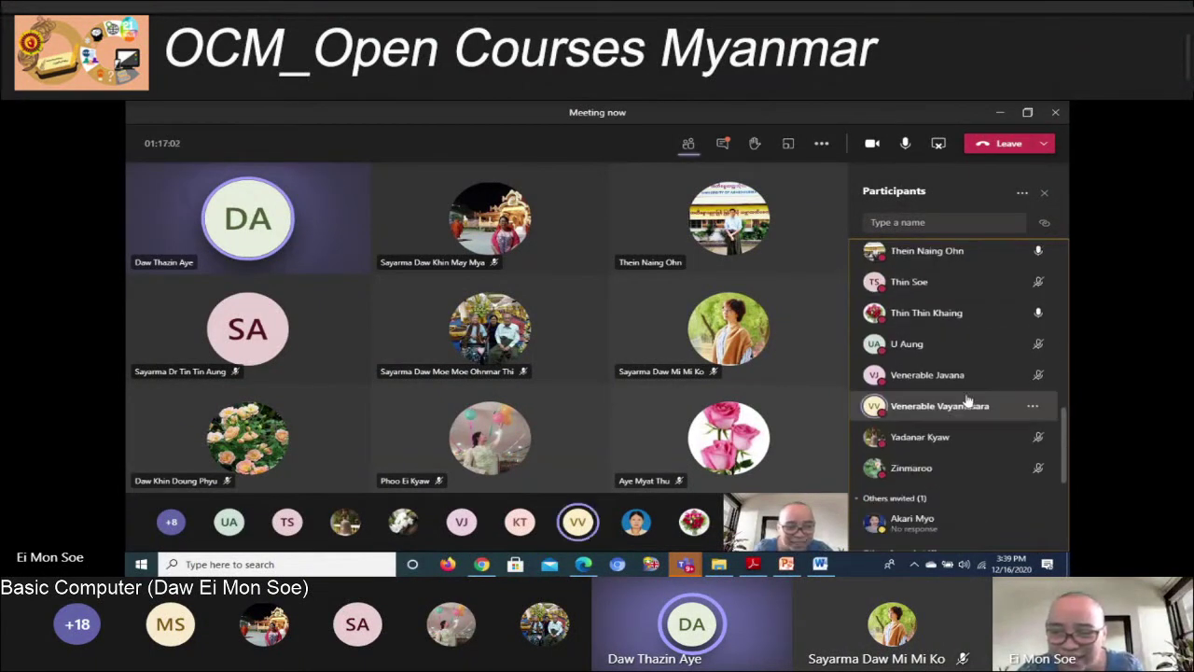
scroll(967, 399, "up", 10)
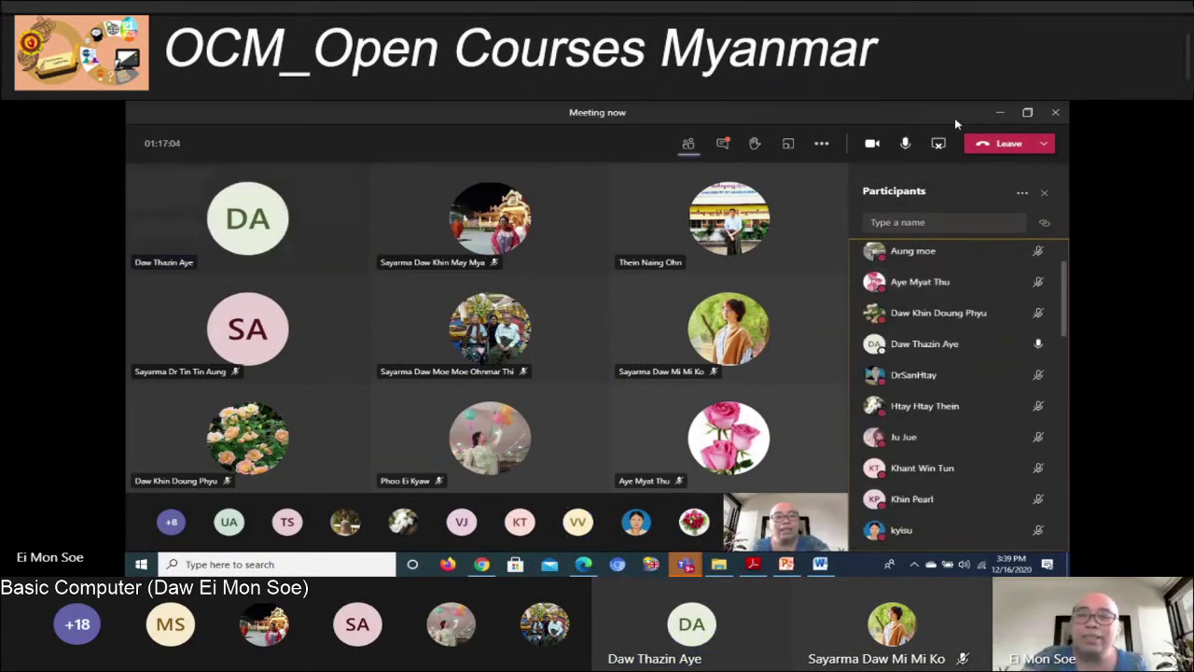
Minimize Teams and Word, hide the meeting preview, check Adobe Reader, then minimize PowerPoint
left_click(1000, 114)
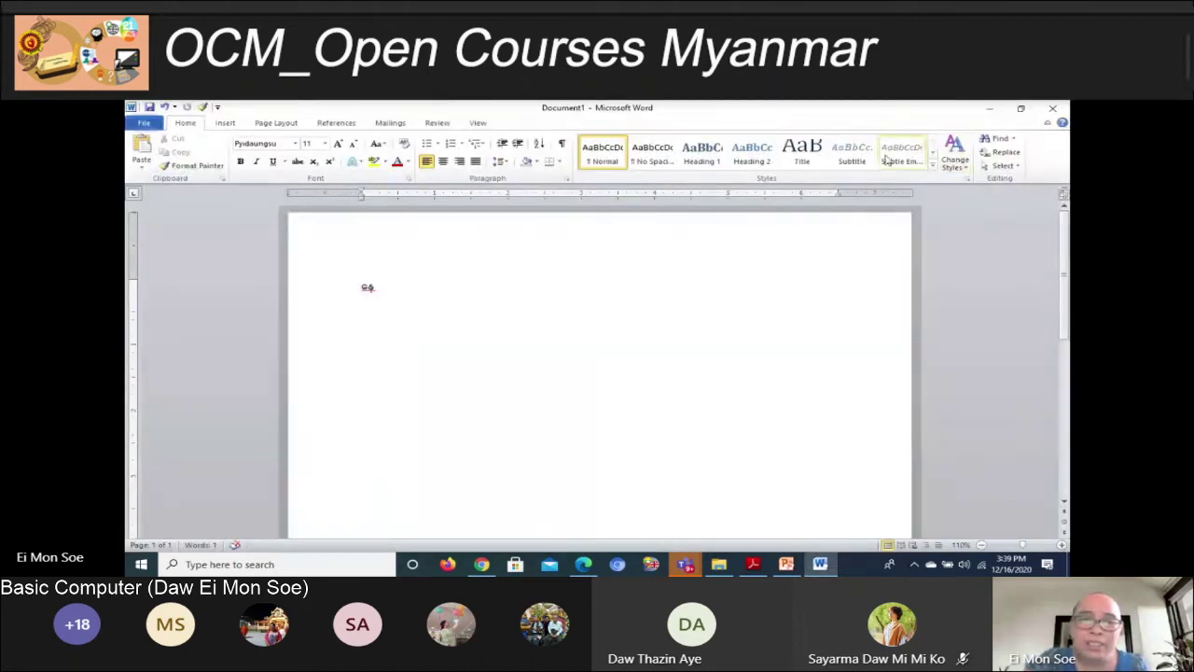
left_click(992, 110)
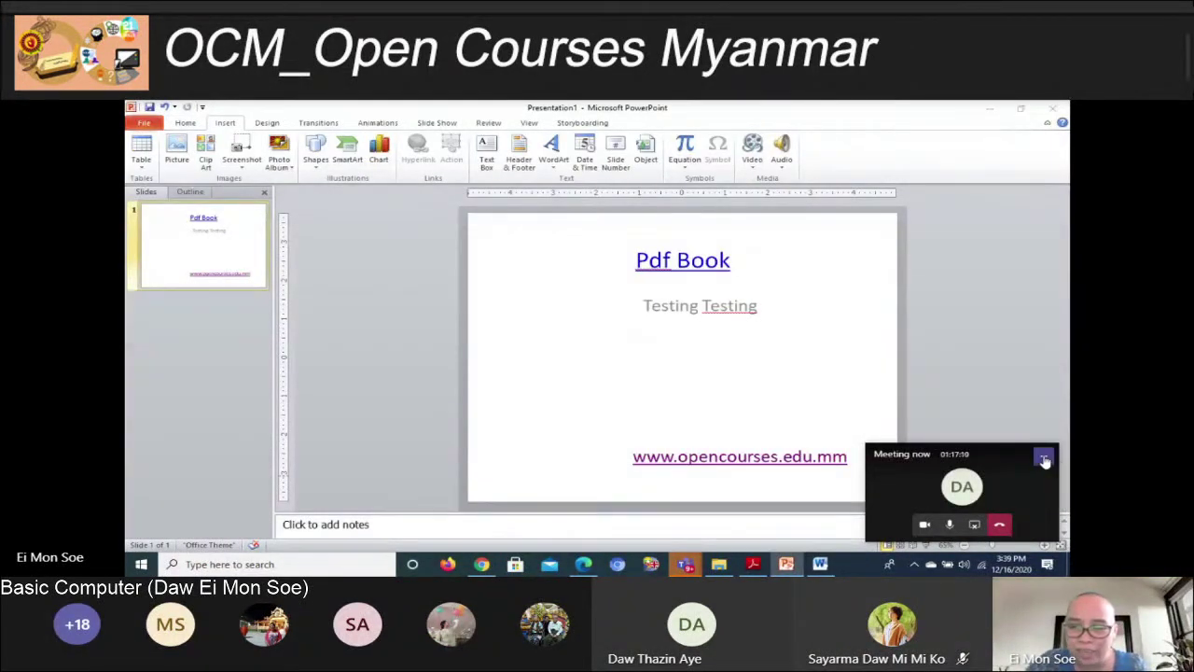
left_click(1044, 459)
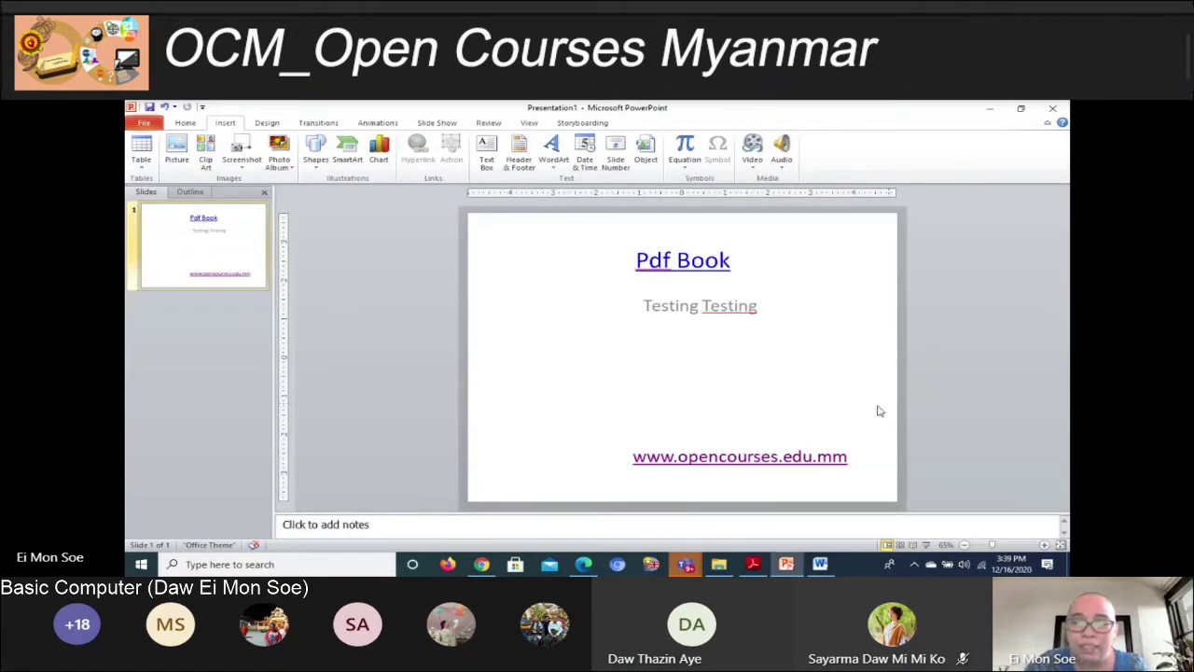
left_click(753, 565)
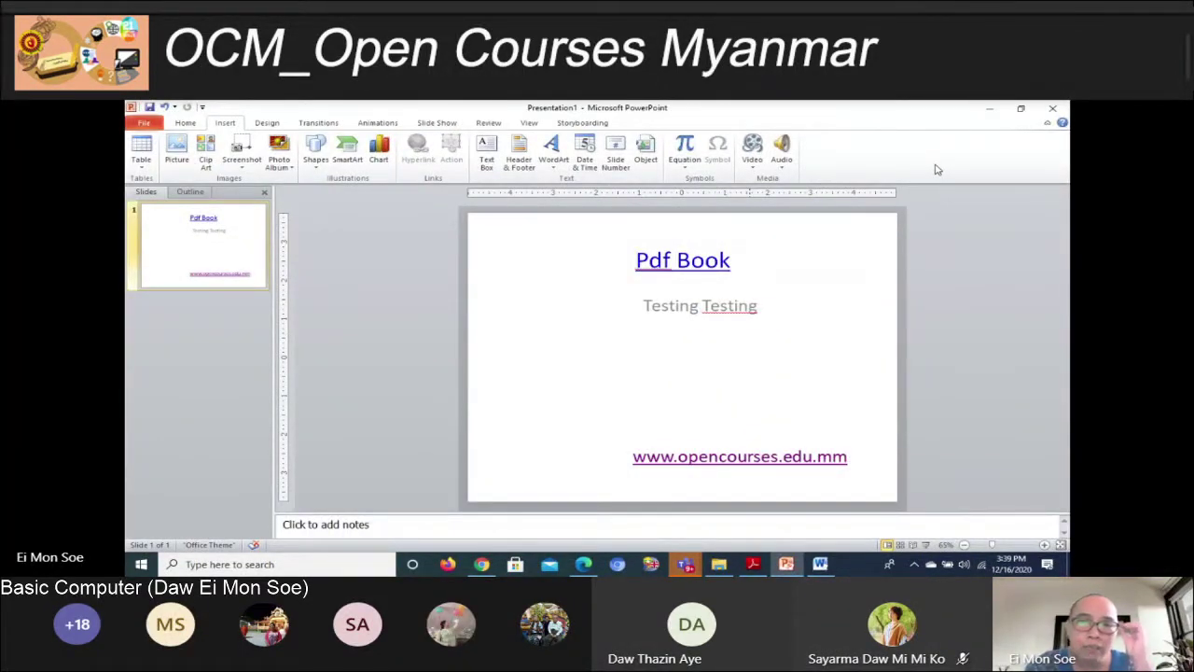
left_click(992, 113)
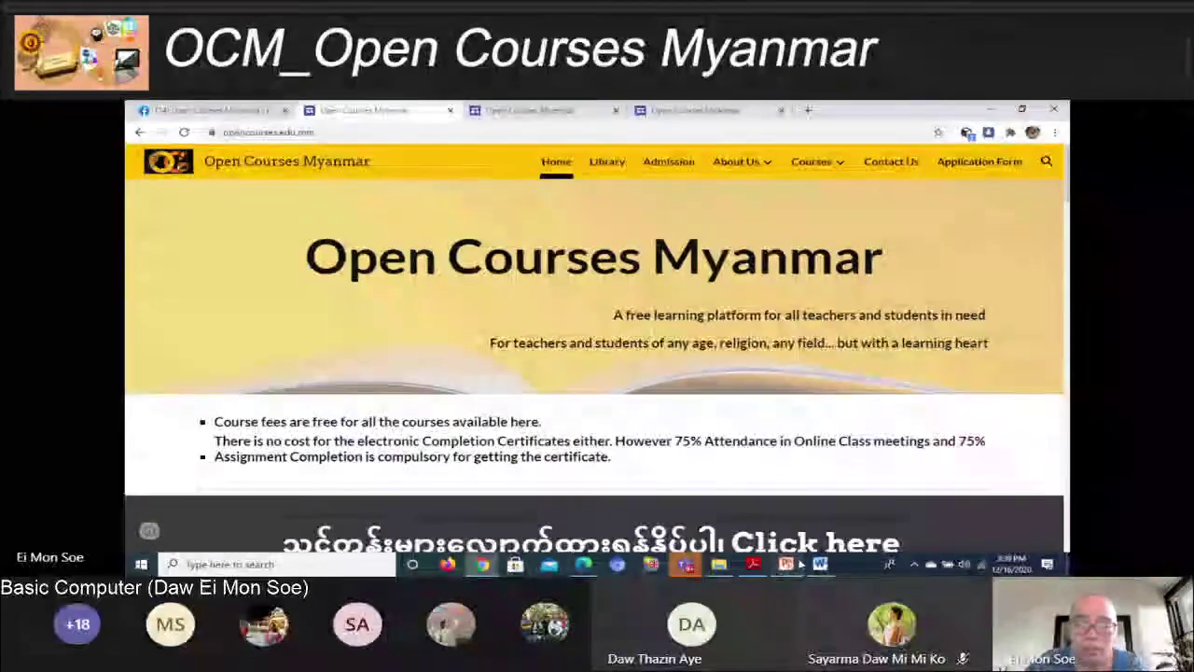
Bring Word's Document1 to the front from the taskbar
left_click(820, 564)
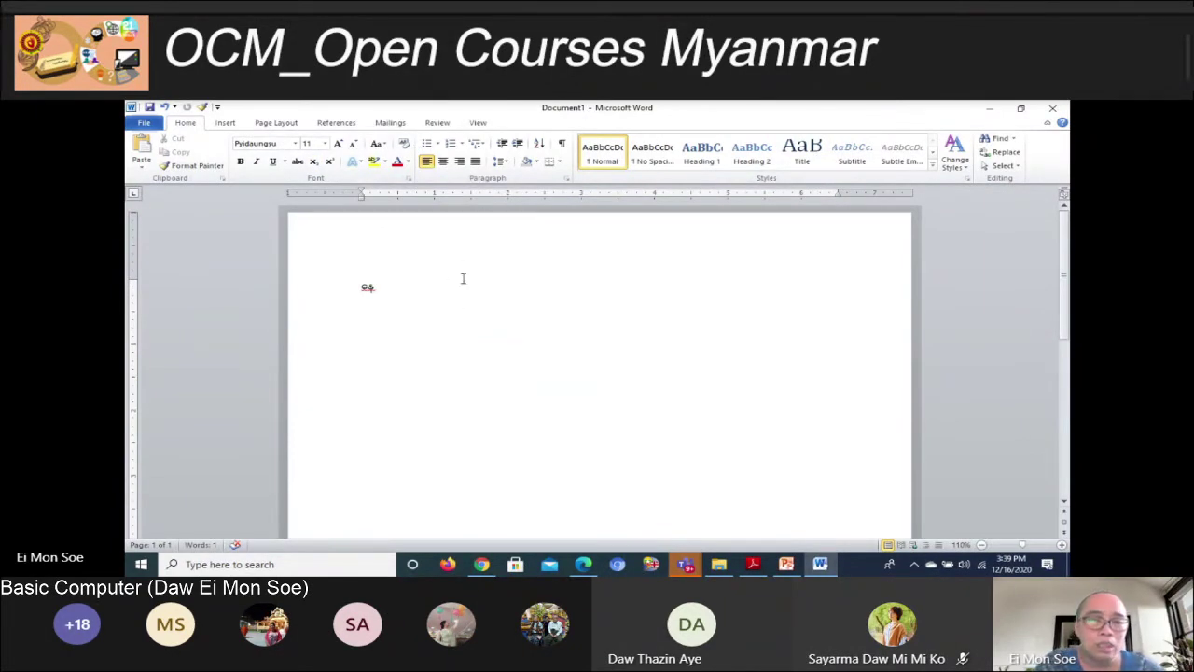
Select and deselect the Burmese character in Document1, then return to the Open Courses Myanmar site in Chrome
left_click_drag(411, 284, 362, 287)
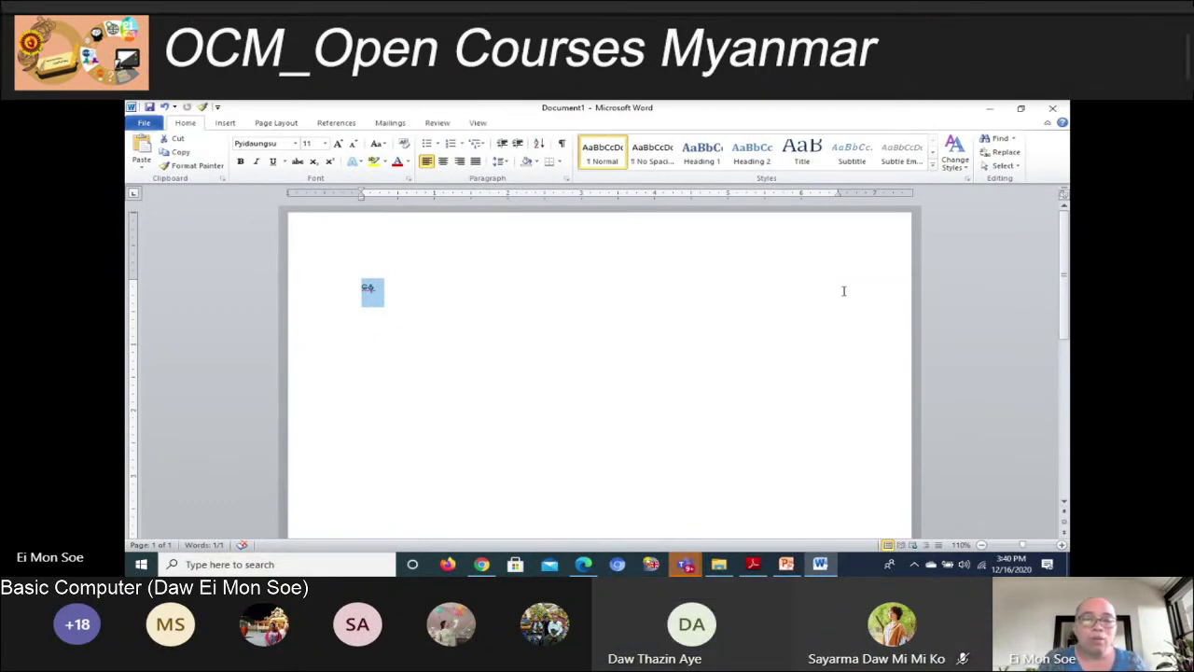
left_click(844, 291)
key("alt+Tab")
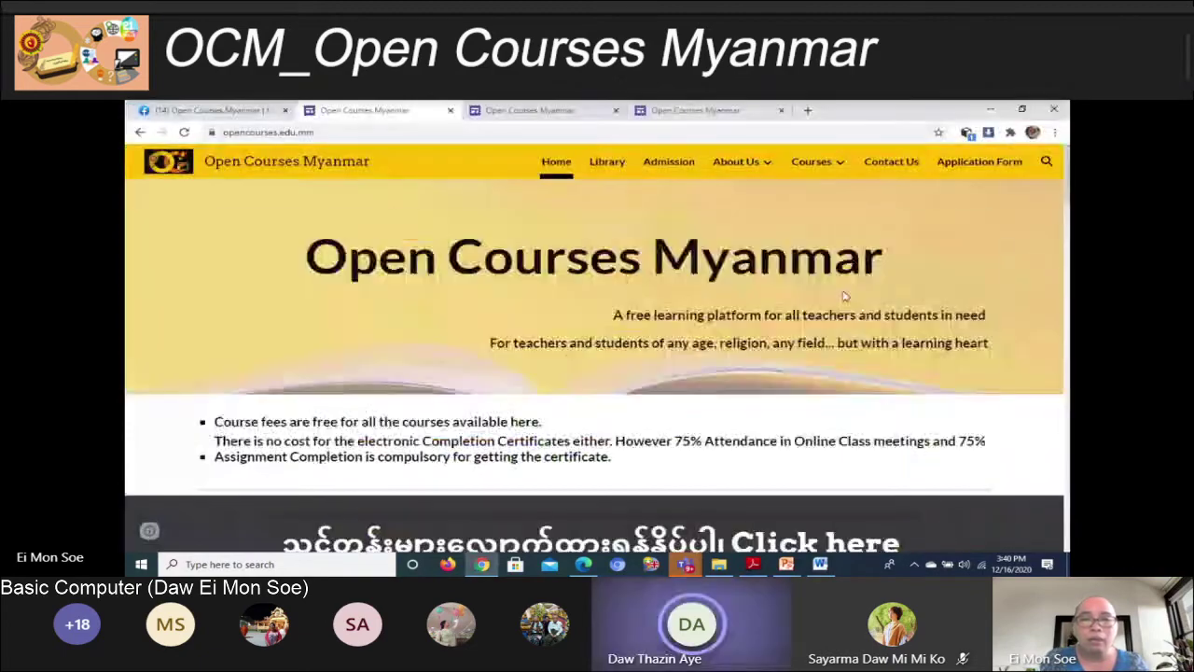
Cycle past the browser, Word and PowerPoint windows to bring the Pyidaungsu Font PDF, at page 5, to the front
key("alt+Tab")
key("Tab")
key("Tab")
key("alt+Tab")
key("alt+Tab")
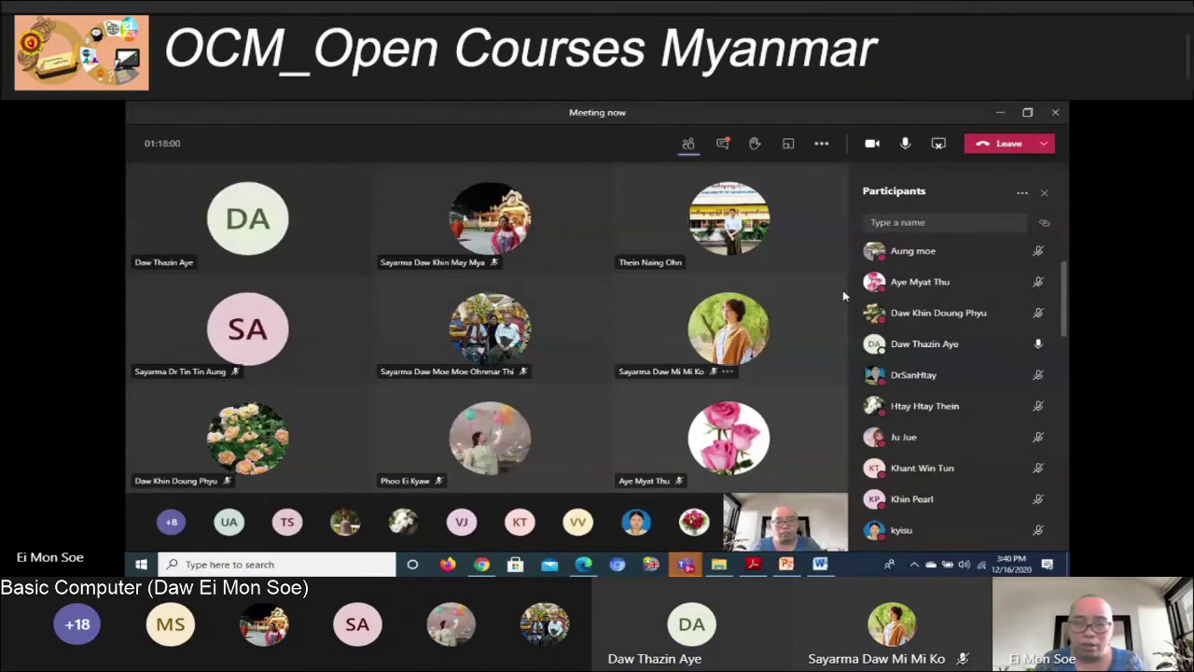
key("alt+Tab")
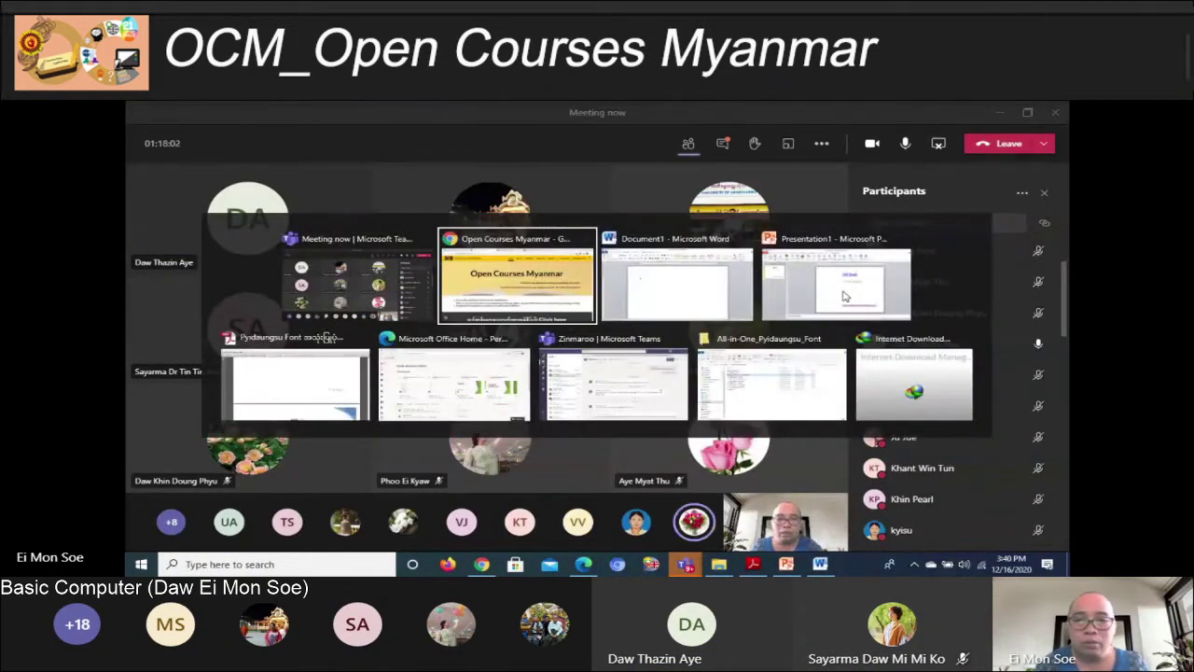
key("alt+Tab")
key("alt+Tab")
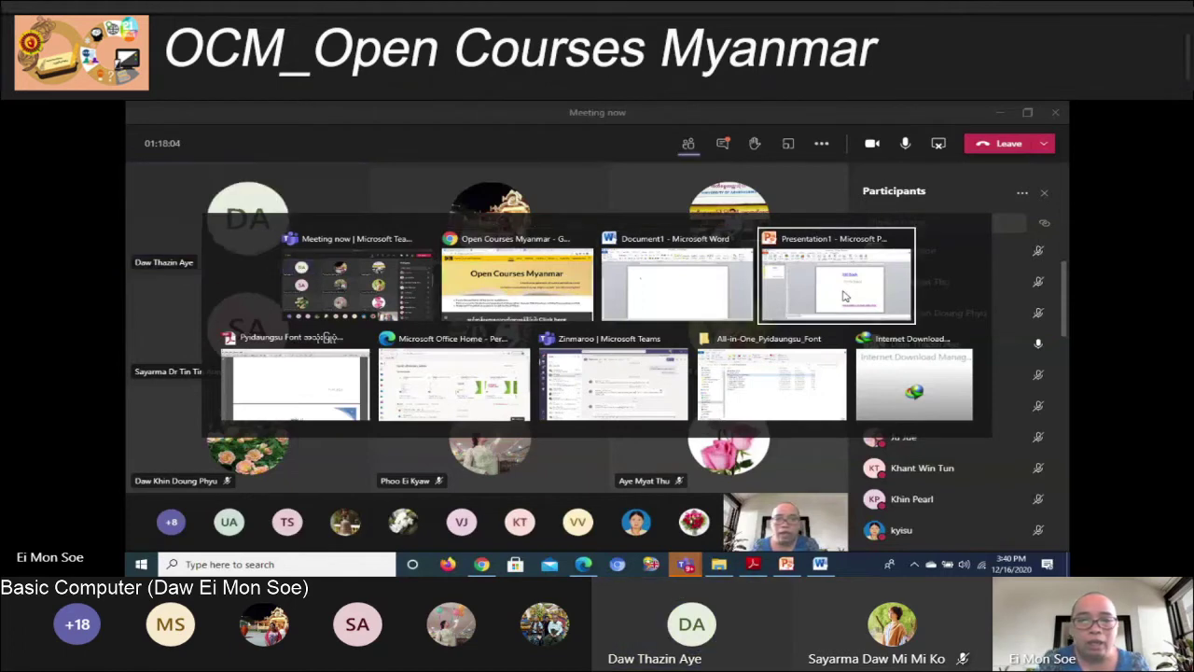
key("alt+Tab")
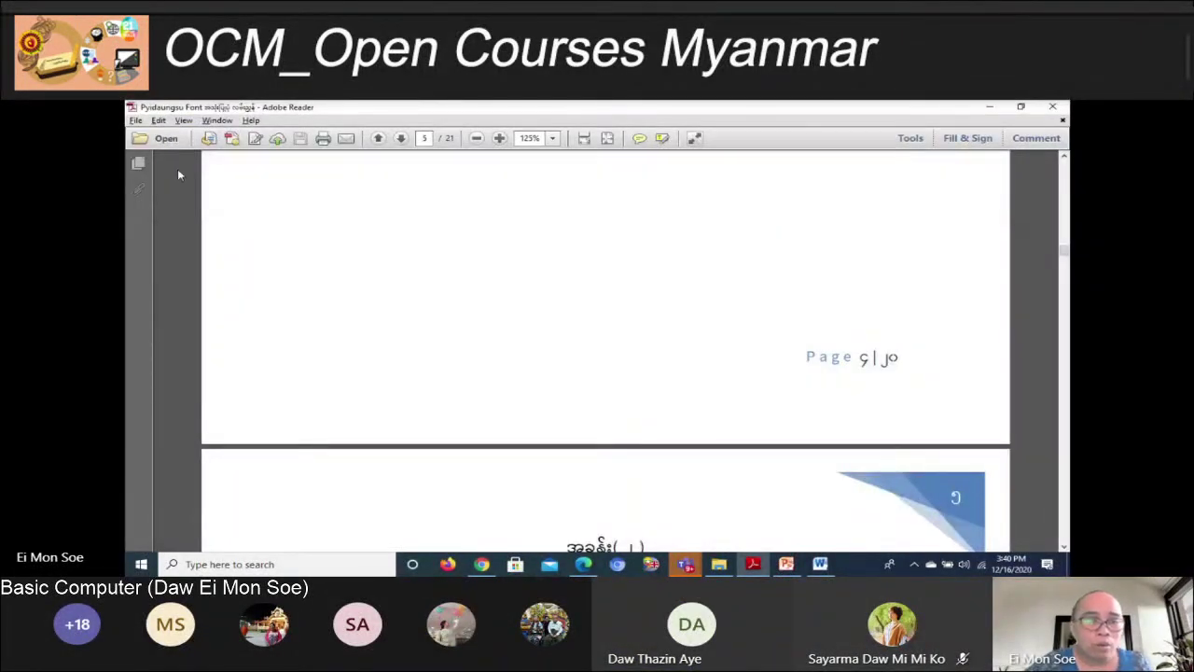
Scroll from page 5 through the guide's installation and keyboard-layout pages
scroll(688, 407, "down", 2)
scroll(692, 440, "down", 4)
scroll(687, 445, "up", 1)
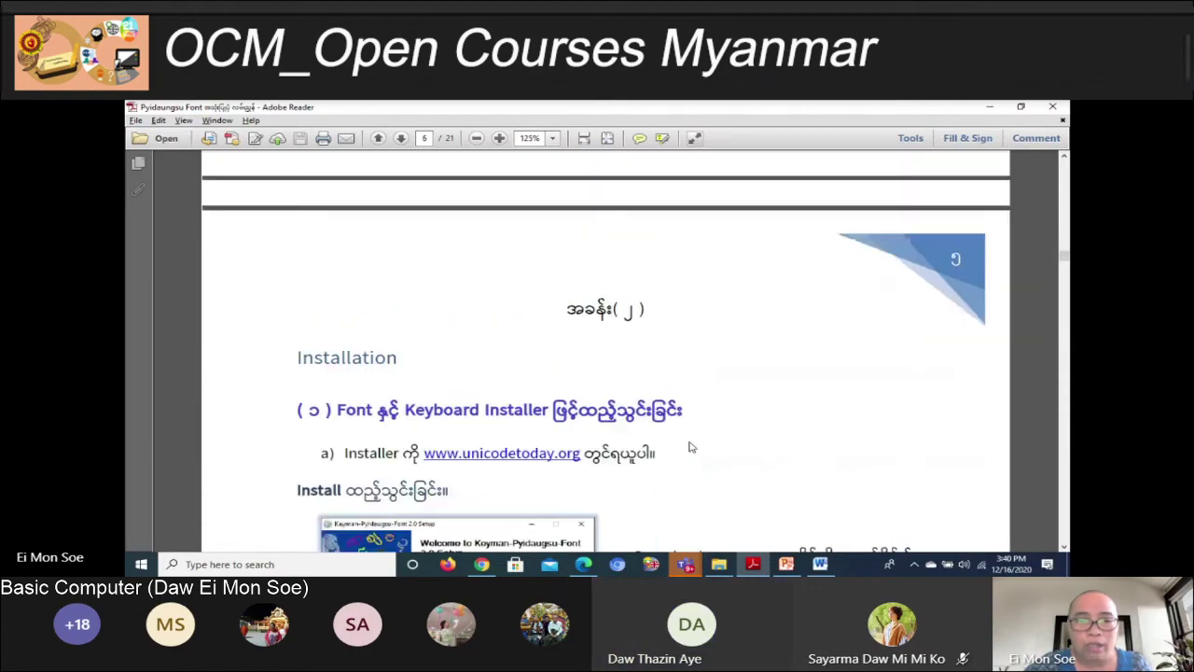
scroll(688, 445, "up", 3)
scroll(687, 445, "down", 5)
scroll(693, 446, "down", 4)
scroll(685, 455, "down", 5)
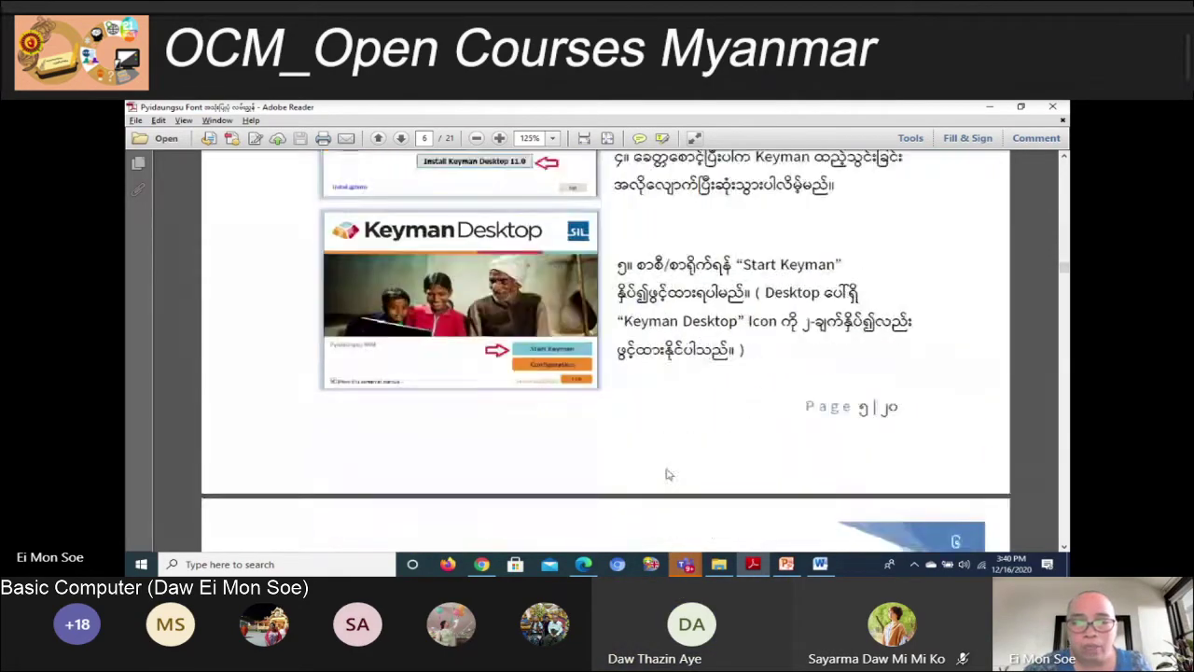
scroll(677, 467, "down", 5)
scroll(665, 481, "down", 5)
scroll(665, 481, "down", 8)
scroll(667, 485, "up", 10)
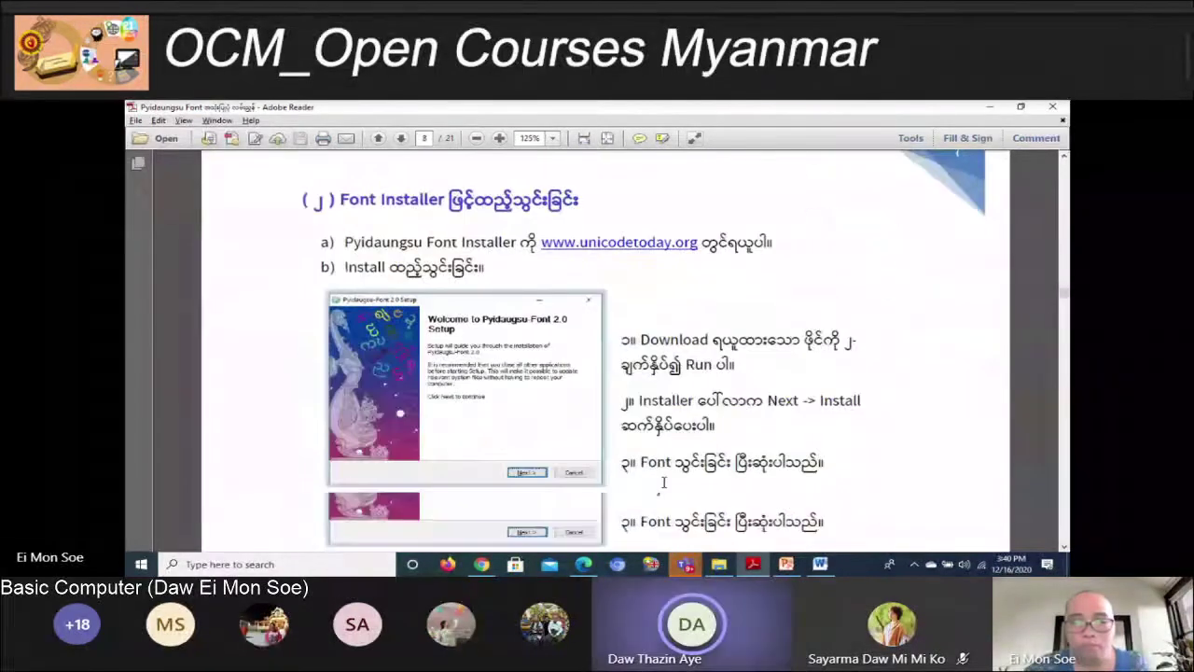
scroll(670, 490, "down", 5)
scroll(675, 496, "down", 15)
scroll(675, 496, "down", 5)
scroll(676, 499, "down", 1)
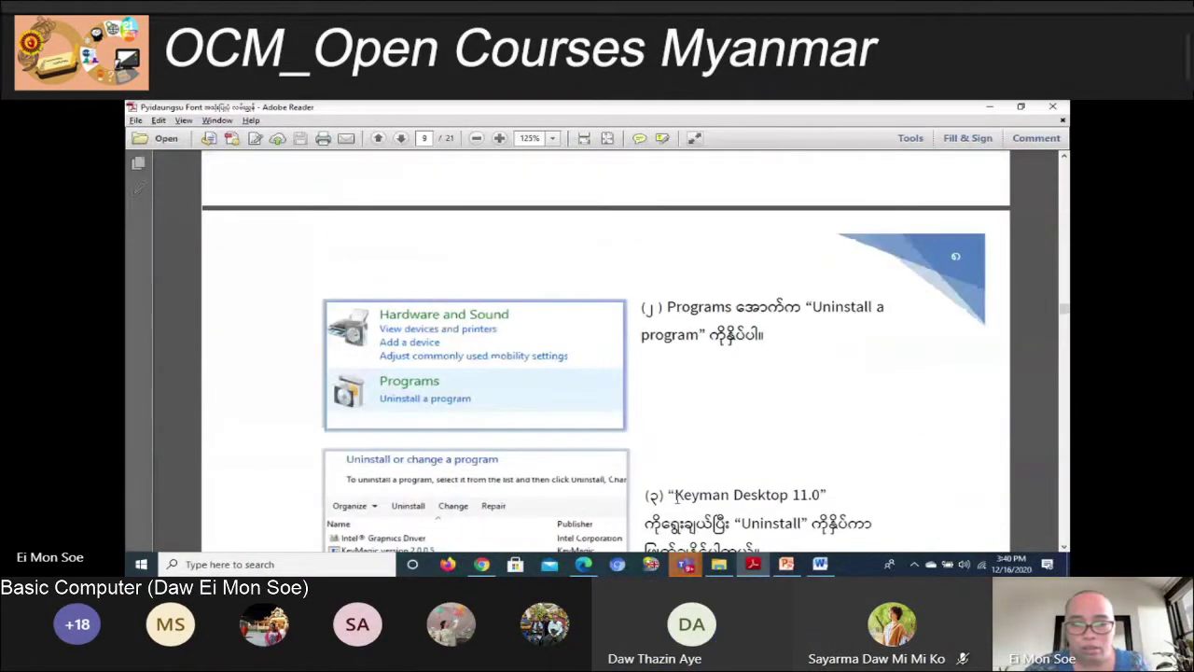
scroll(679, 500, "down", 15)
scroll(684, 502, "down", 5)
scroll(684, 502, "down", 3)
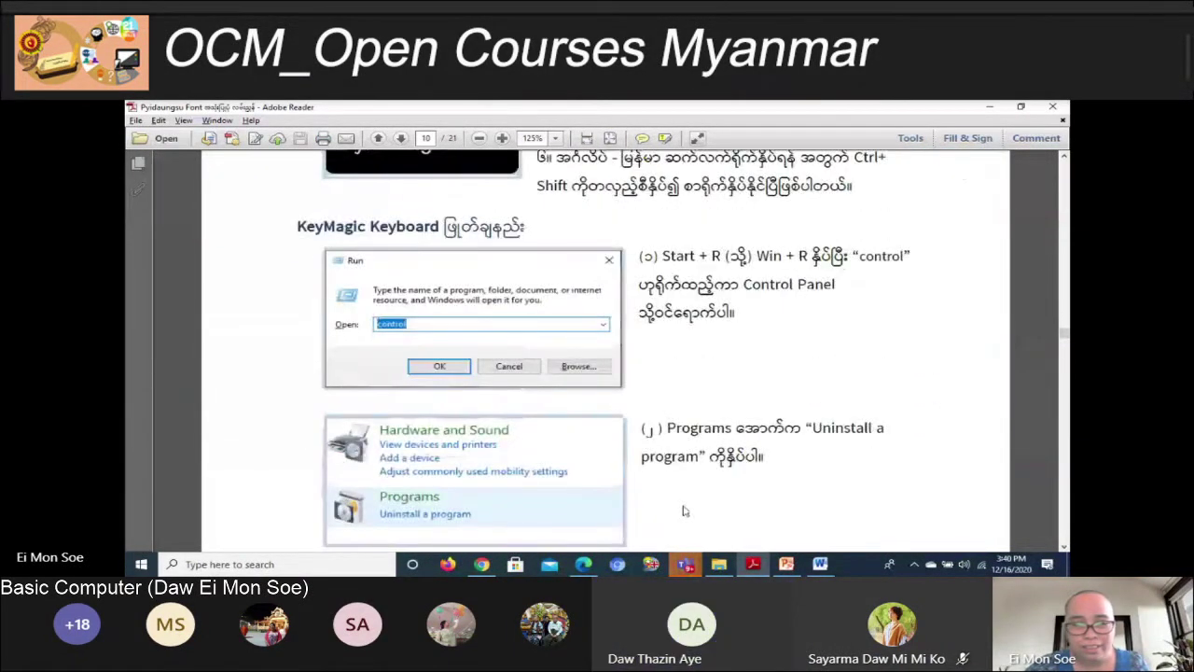
scroll(676, 517, "down", 10)
scroll(671, 525, "down", 5)
scroll(673, 521, "down", 3)
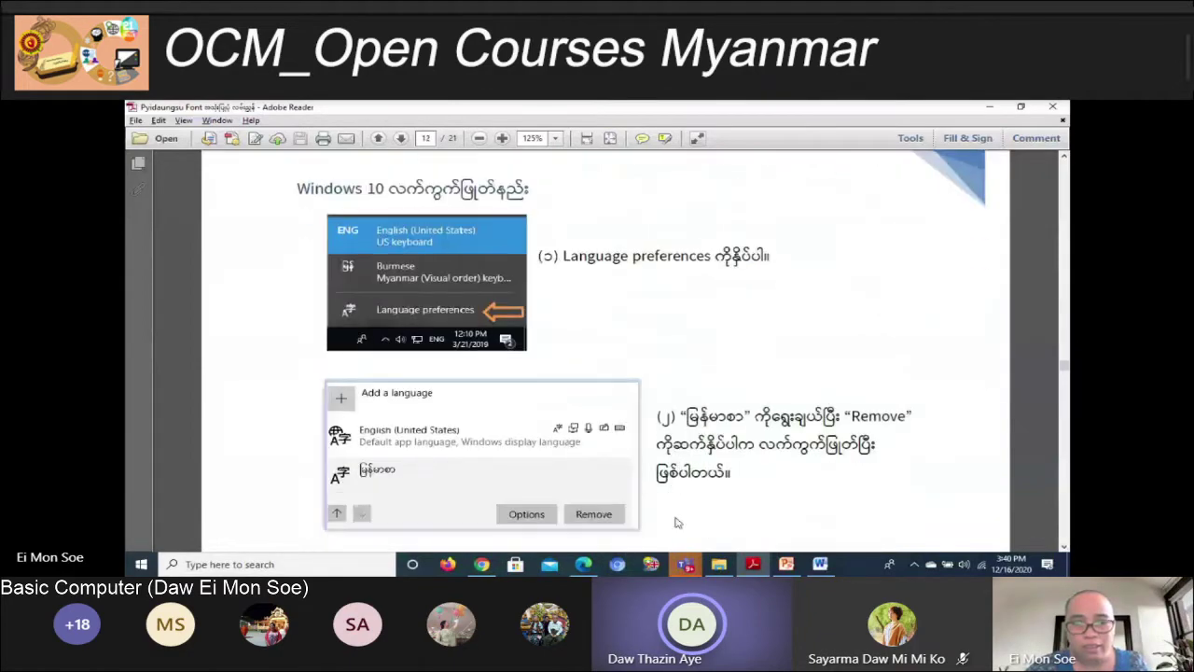
scroll(673, 519, "down", 2)
scroll(674, 516, "down", 2)
scroll(674, 516, "down", 3)
scroll(675, 517, "down", 7)
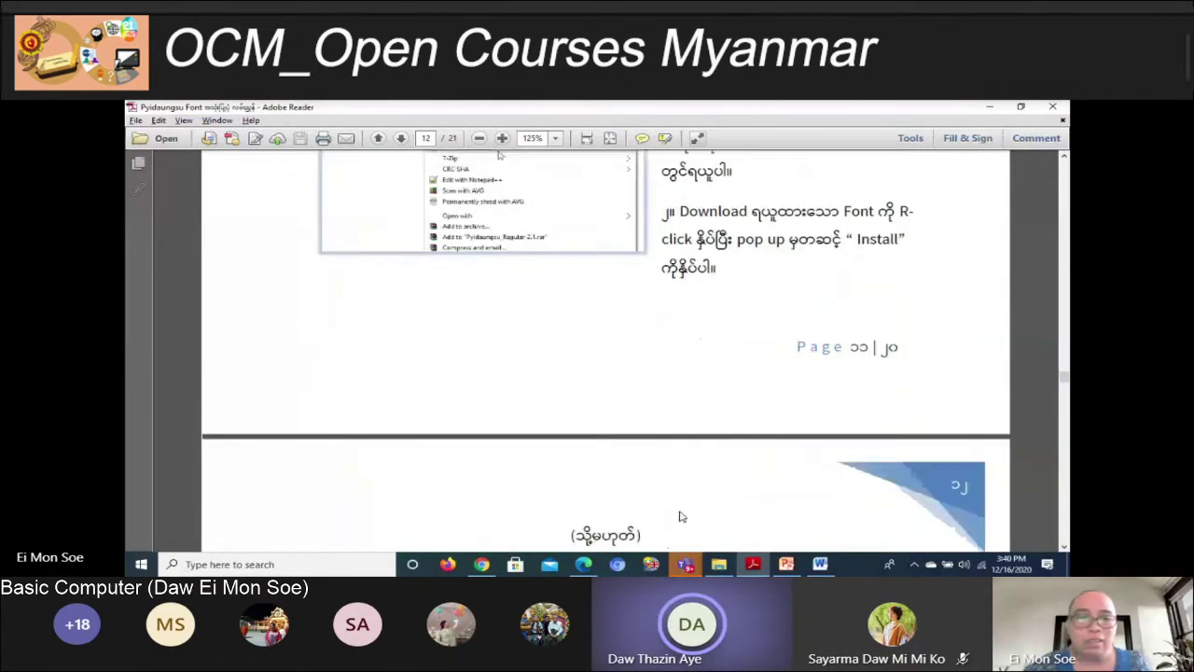
scroll(678, 517, "down", 3)
scroll(680, 519, "down", 5)
scroll(680, 519, "down", 2)
scroll(682, 518, "down", 2)
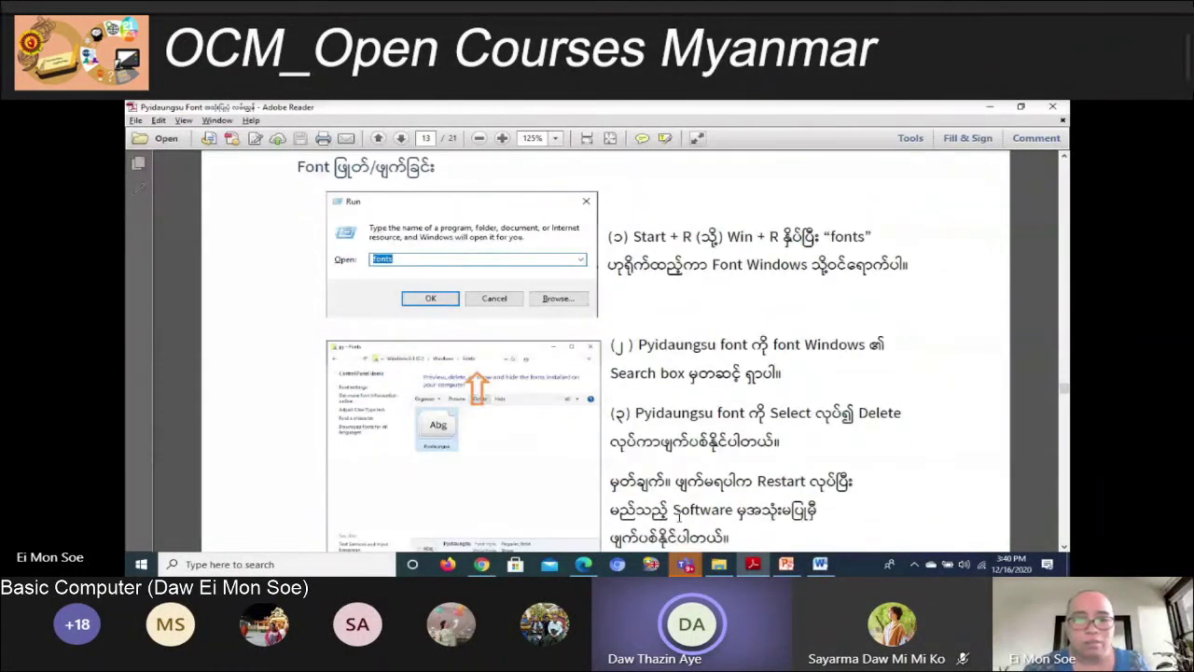
scroll(682, 515, "up", 1)
scroll(686, 514, "up", 1)
scroll(686, 515, "up", 3)
scroll(686, 517, "down", 5)
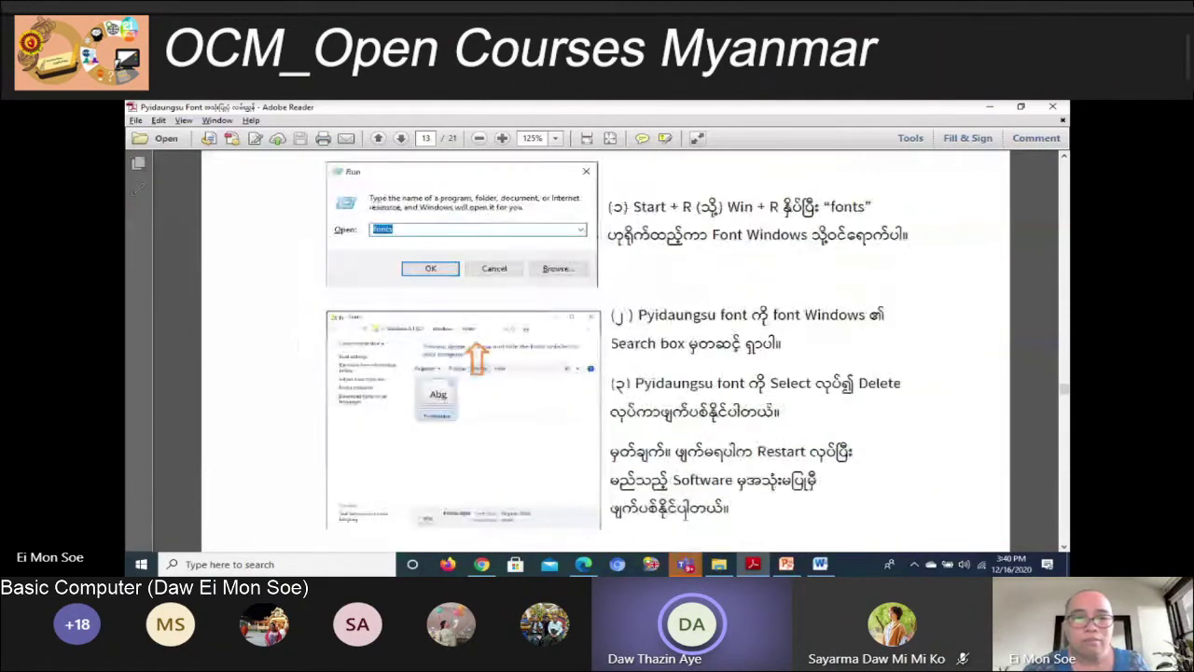
scroll(687, 519, "down", 5)
scroll(686, 522, "down", 4)
scroll(687, 521, "down", 5)
scroll(689, 523, "down", 1)
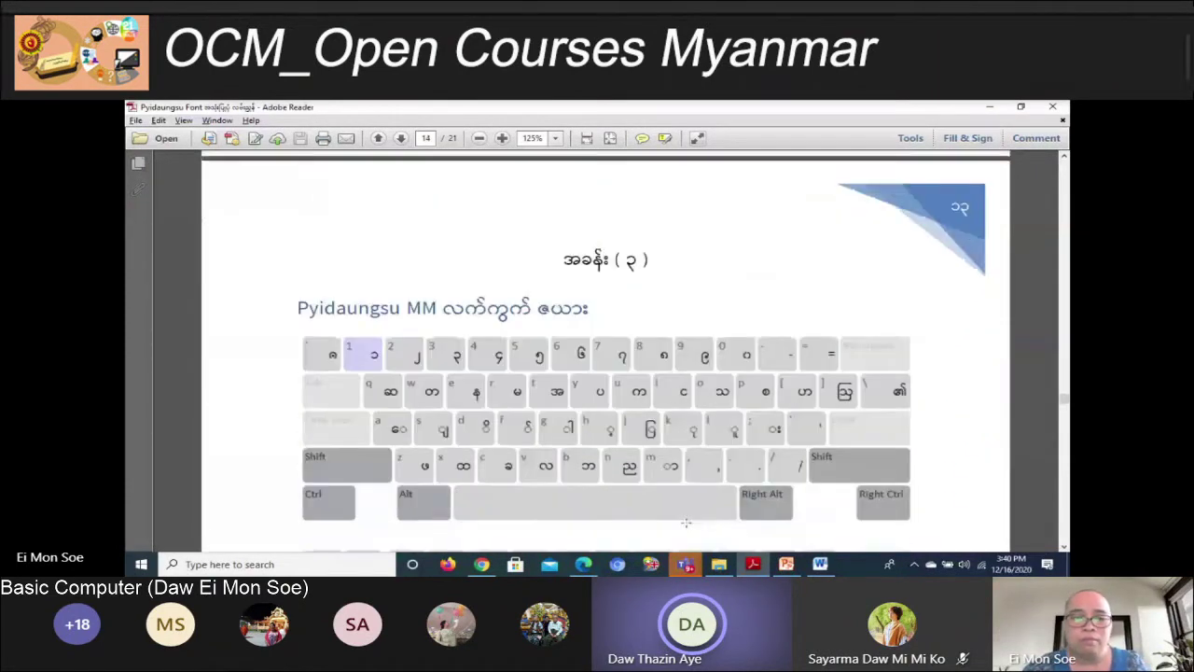
scroll(691, 525, "down", 1)
scroll(692, 528, "down", 3)
scroll(692, 528, "up", 2)
scroll(692, 528, "up", 1)
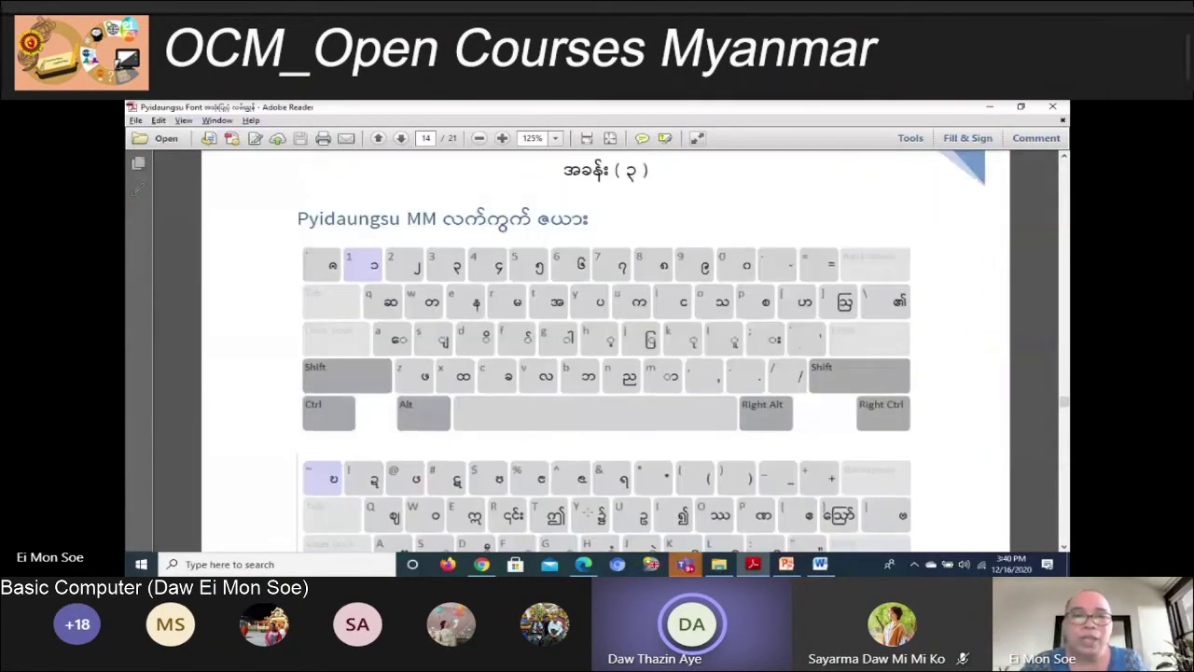
scroll(588, 467, "up", 2)
scroll(355, 445, "up", 1)
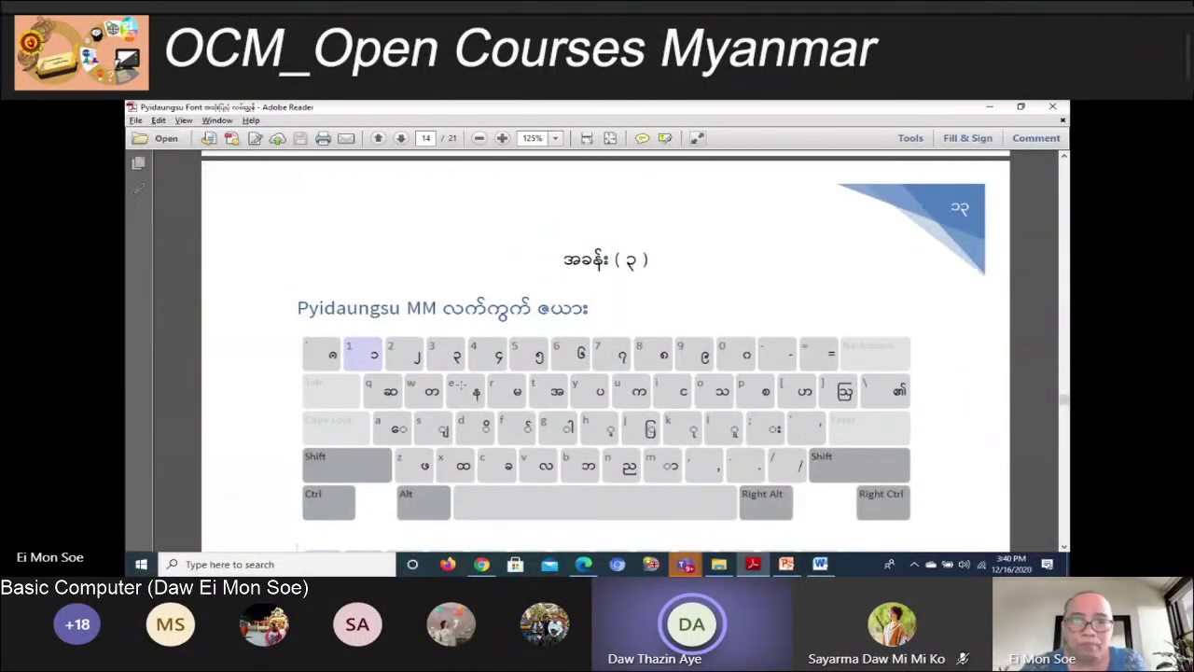
Continue to page 15 and settle on the typing-method section's stacked-letter combination table
scroll(543, 408, "down", 3)
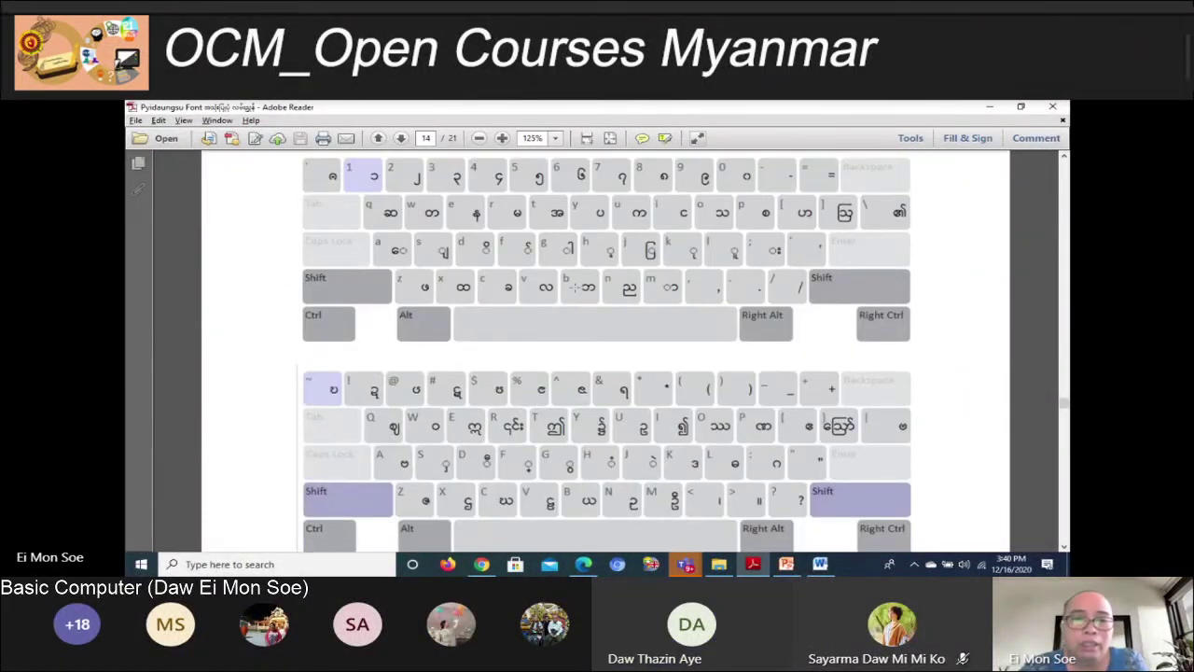
scroll(616, 392, "down", 1)
scroll(695, 373, "down", 5)
scroll(695, 373, "down", 3)
scroll(704, 363, "down", 3)
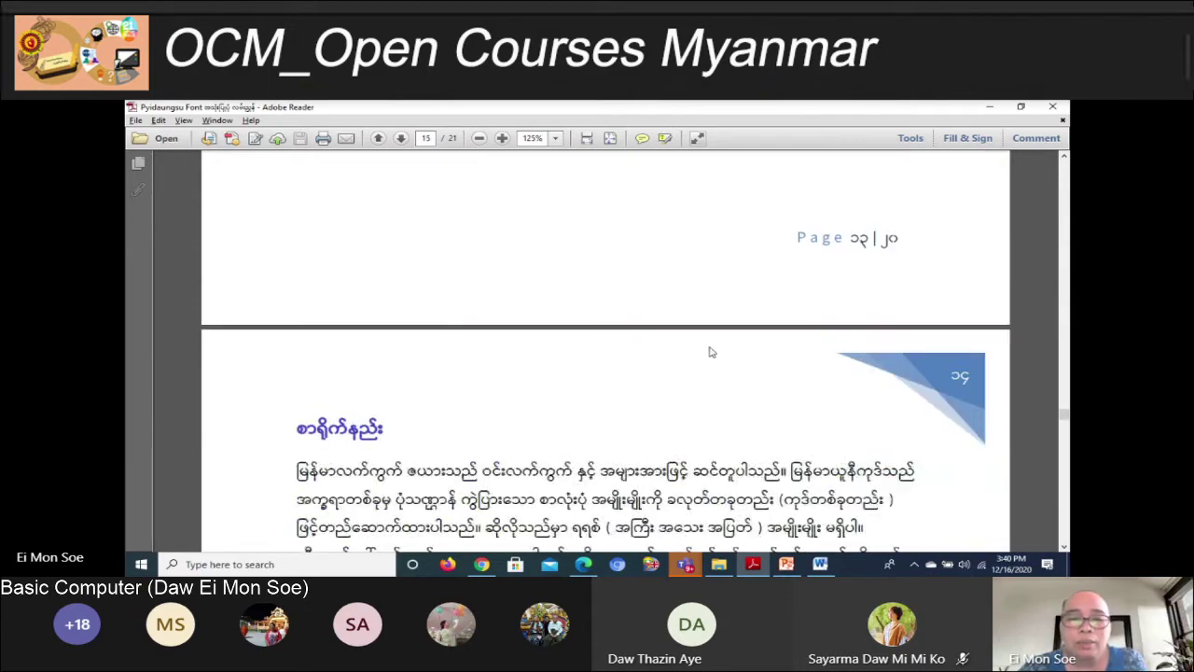
scroll(709, 354, "down", 4)
scroll(717, 347, "down", 3)
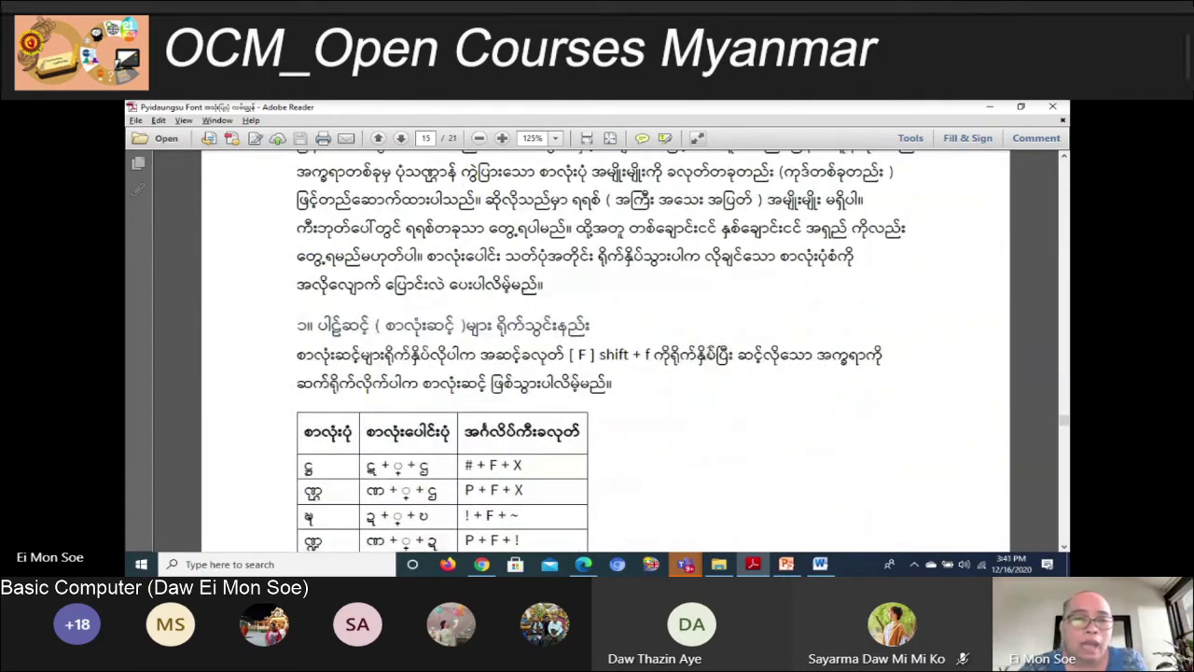
scroll(700, 368, "down", 1)
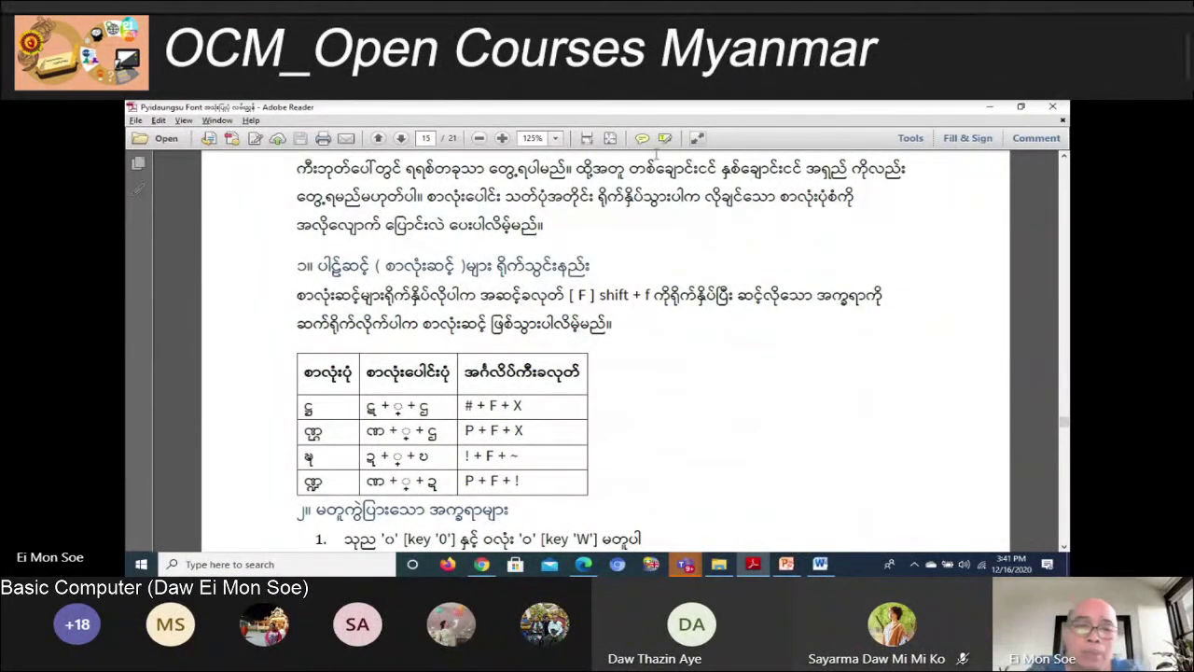
scroll(663, 350, "down", 1)
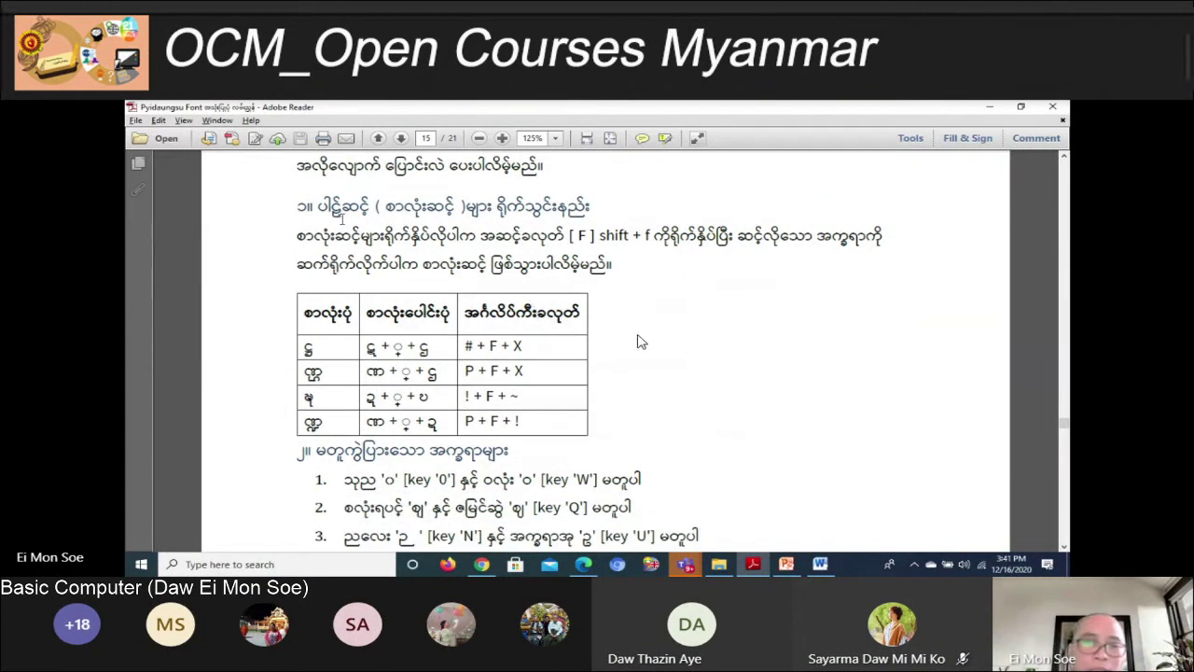
scroll(471, 308, "down", 1)
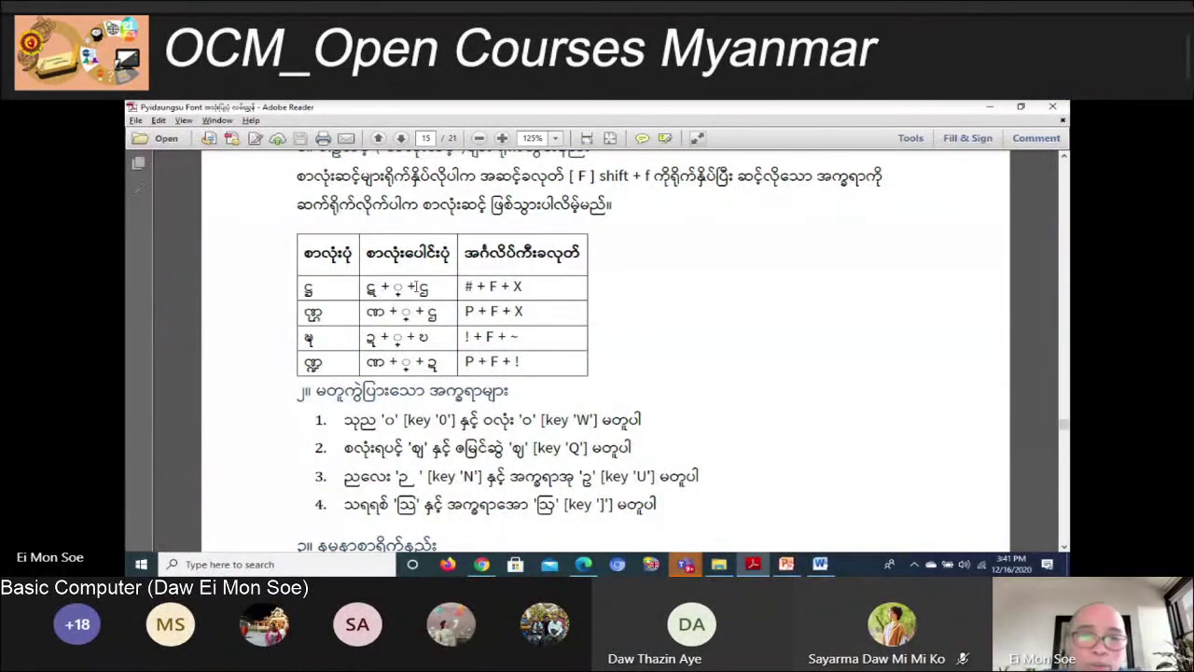
scroll(493, 328, "down", 1)
scroll(492, 328, "up", 1)
scroll(493, 344, "up", 1)
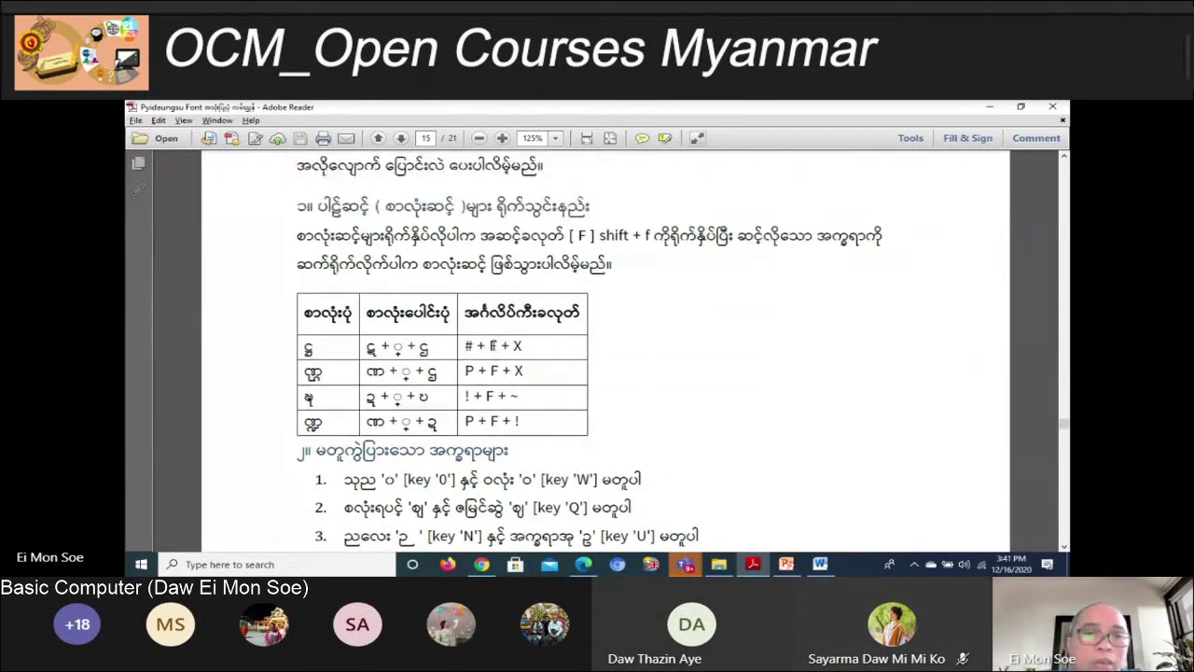
scroll(385, 244, "up", 2)
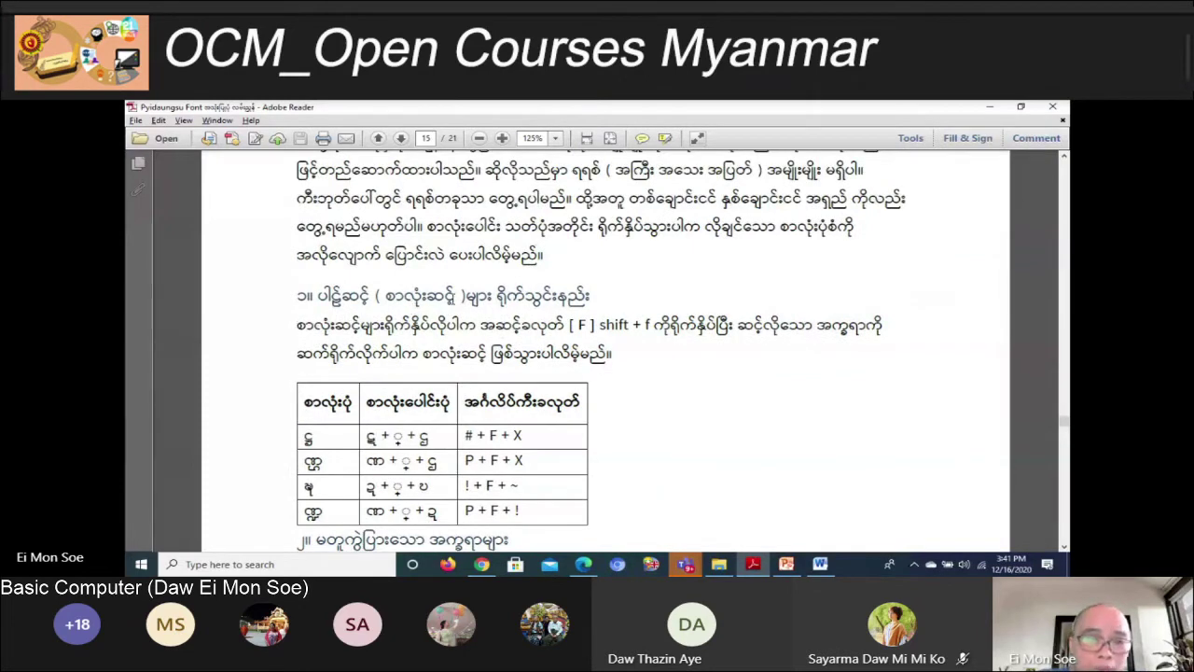
scroll(735, 333, "up", 3)
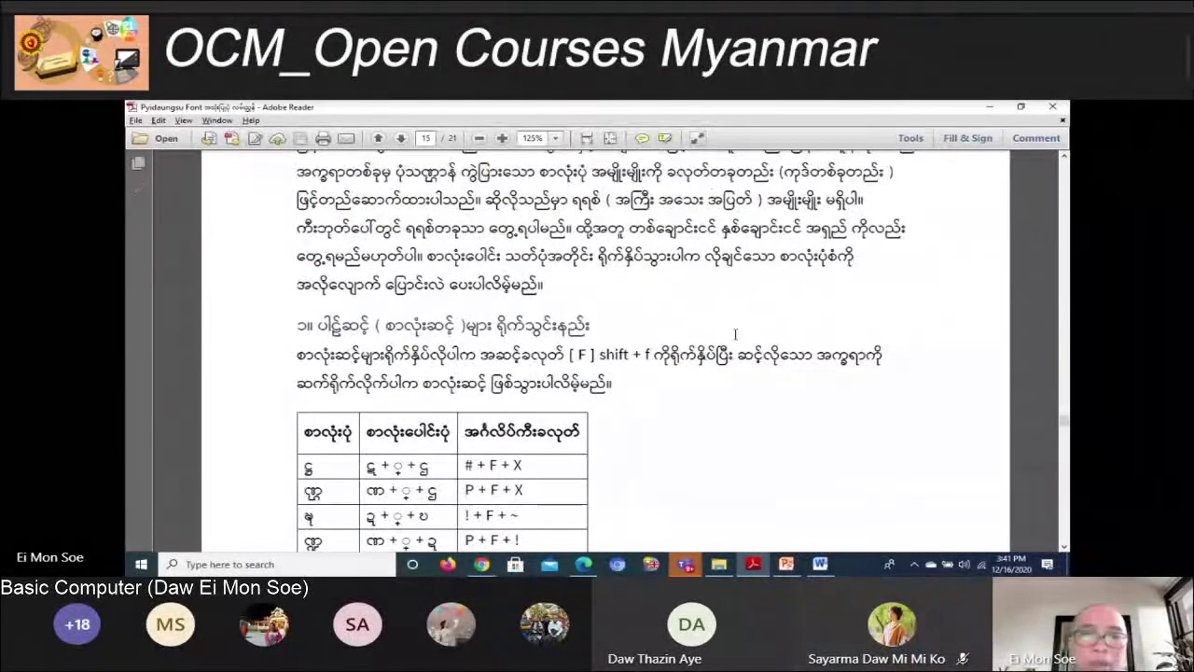
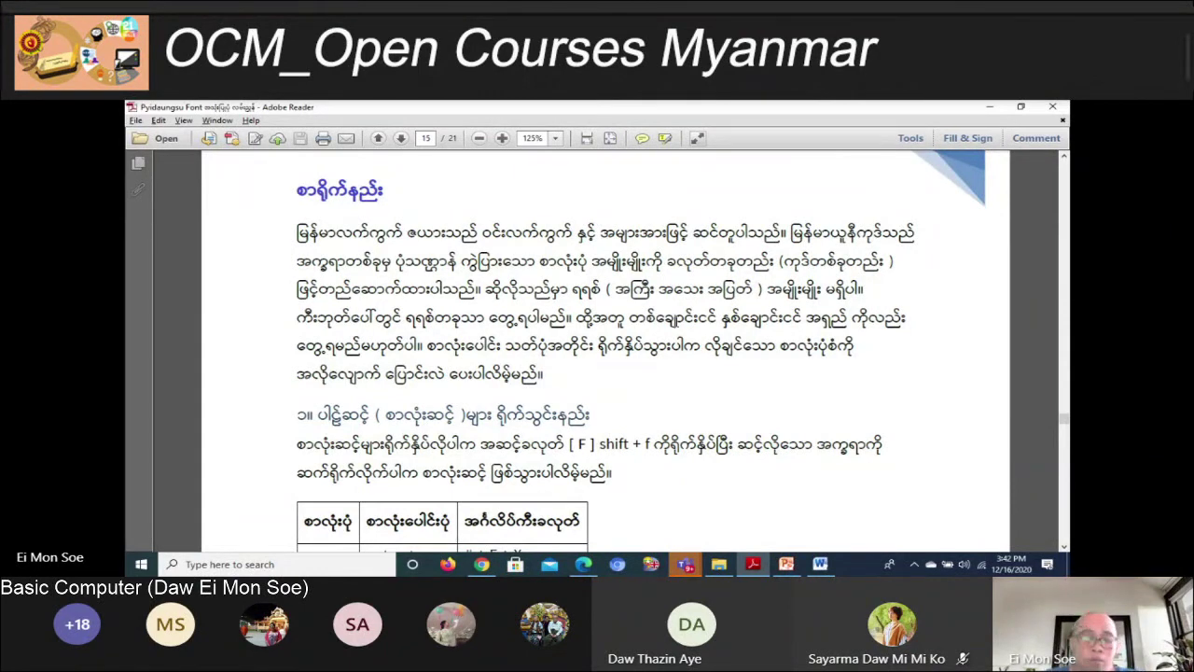
Replace the old text in Word with three Myanmar letters on separate lines, including ဖ and ဗ
key("alt+Tab")
key("alt+Tab")
key("alt+Tab")
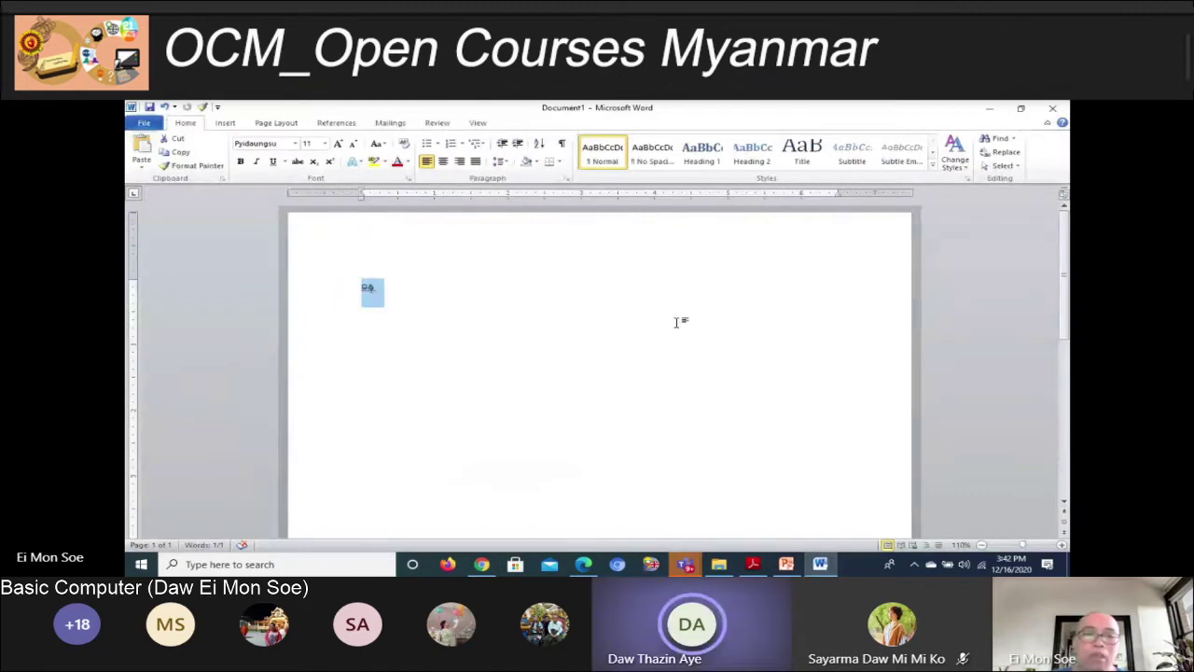
key("BackSpace")
key("alt+shift")
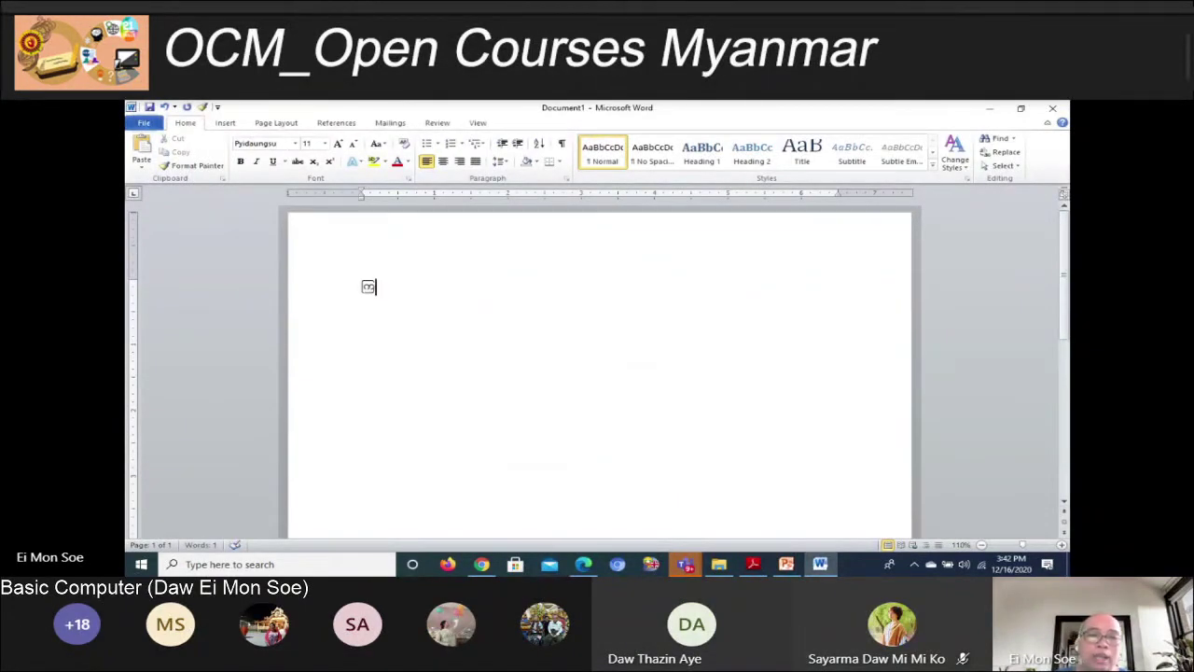
key("Return")
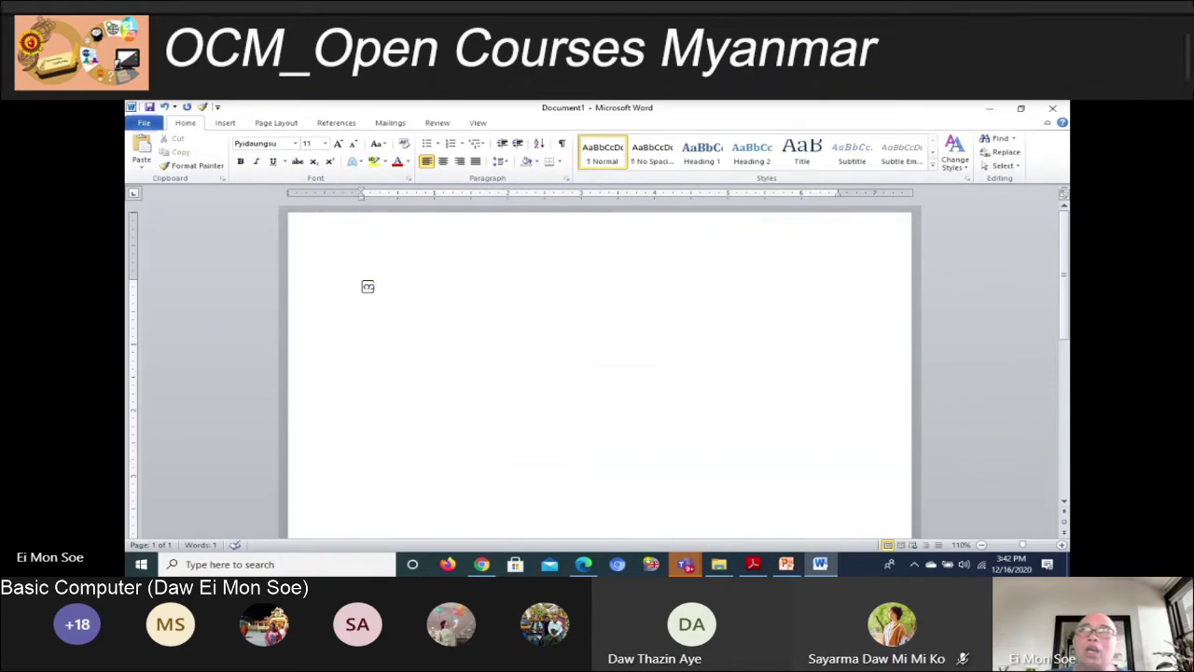
type("ဖ")
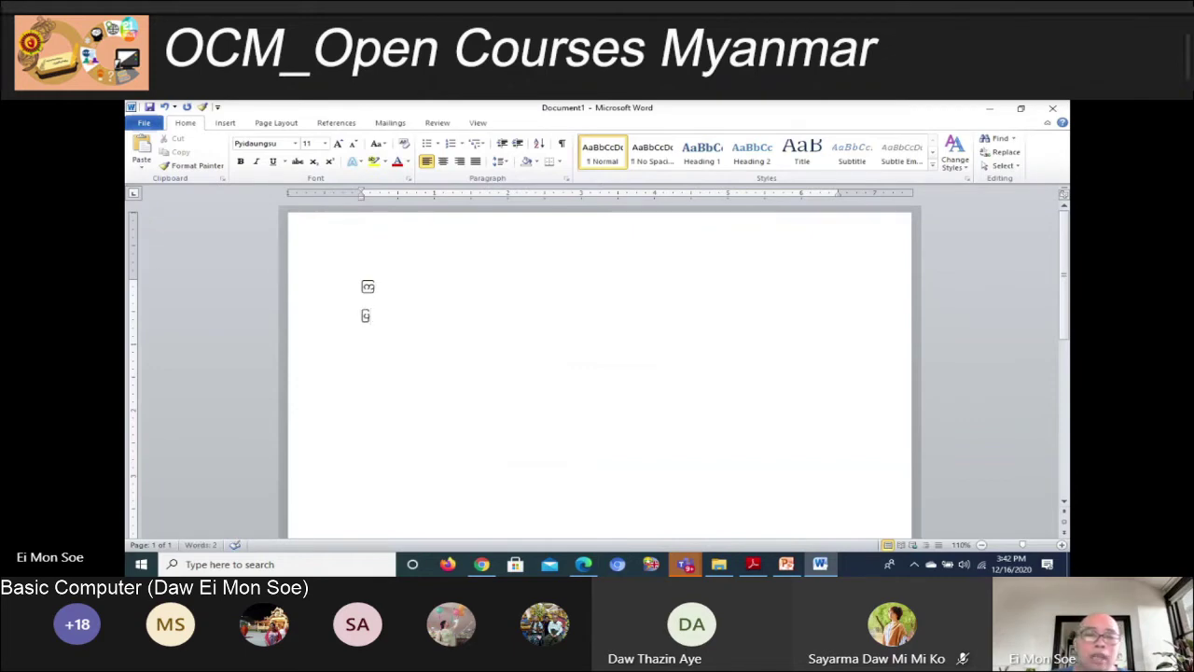
key("Return")
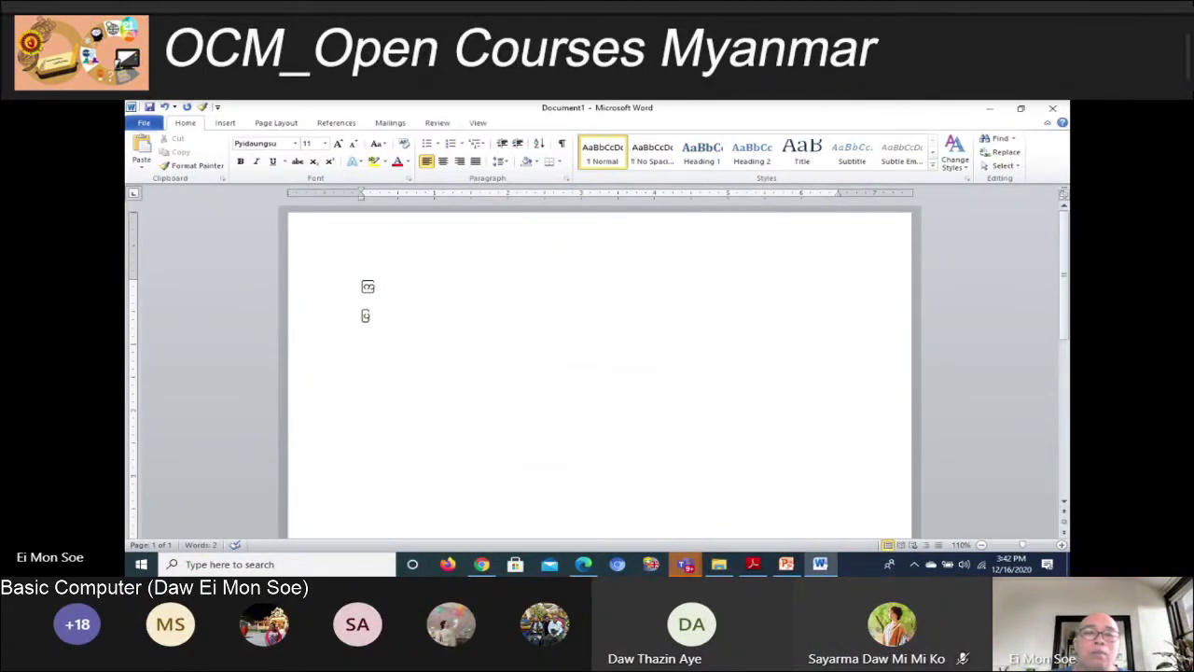
type("ဗ")
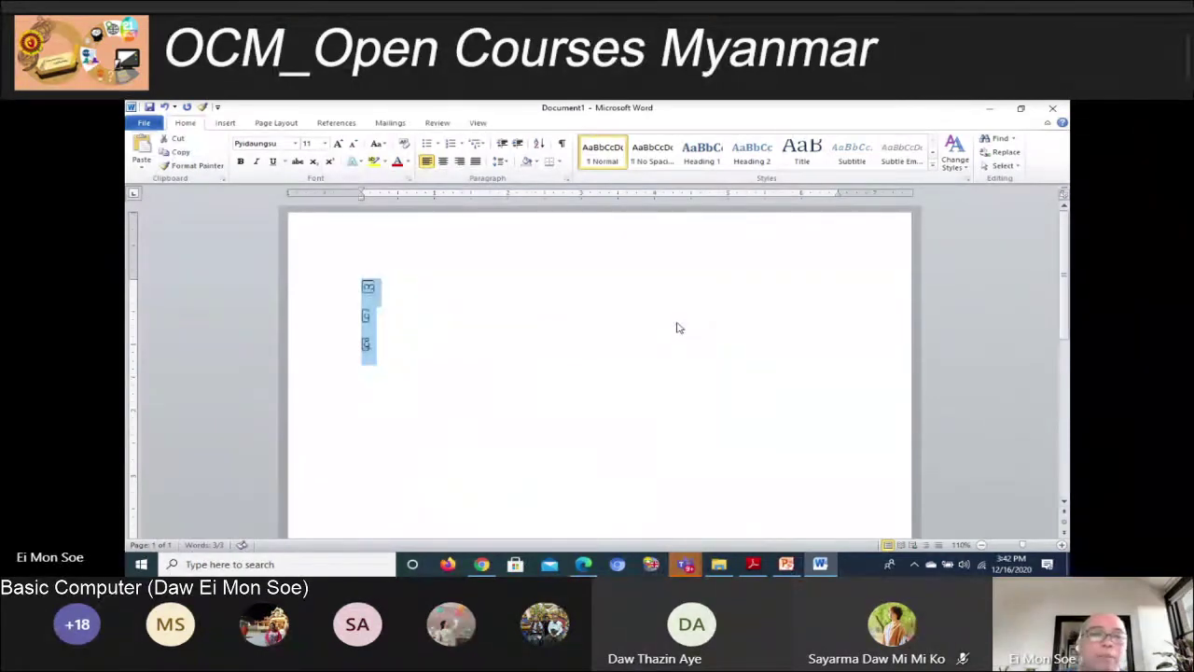
Make the three characters bold at font size 22
left_click(325, 144)
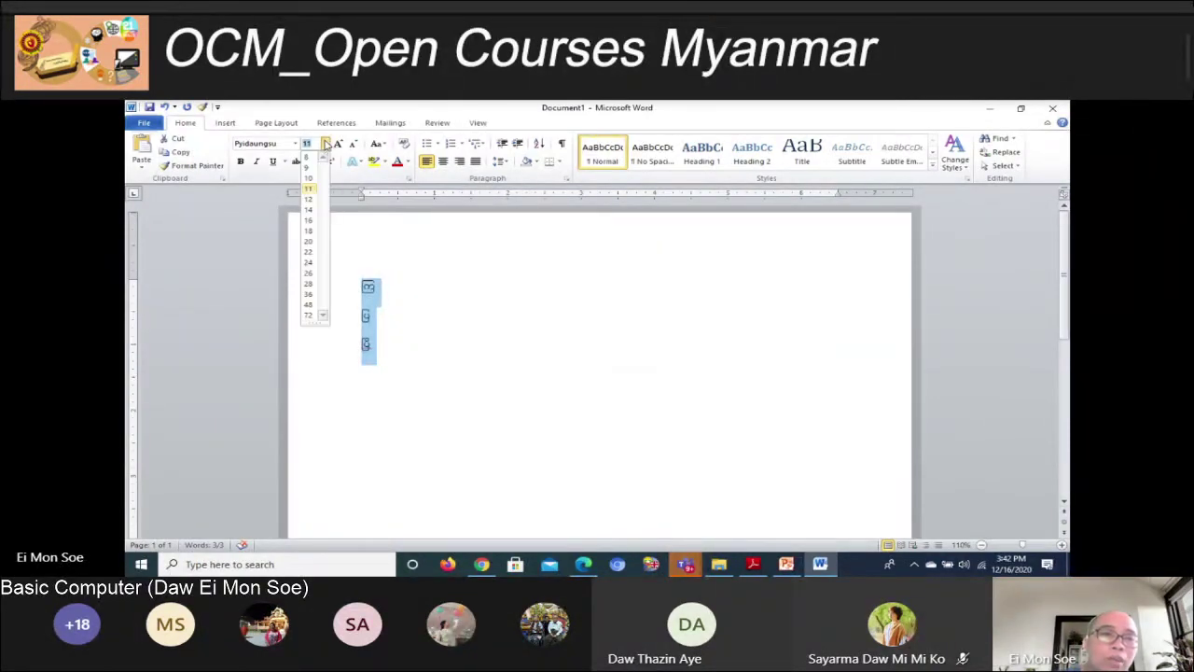
left_click(307, 251)
left_click(239, 161)
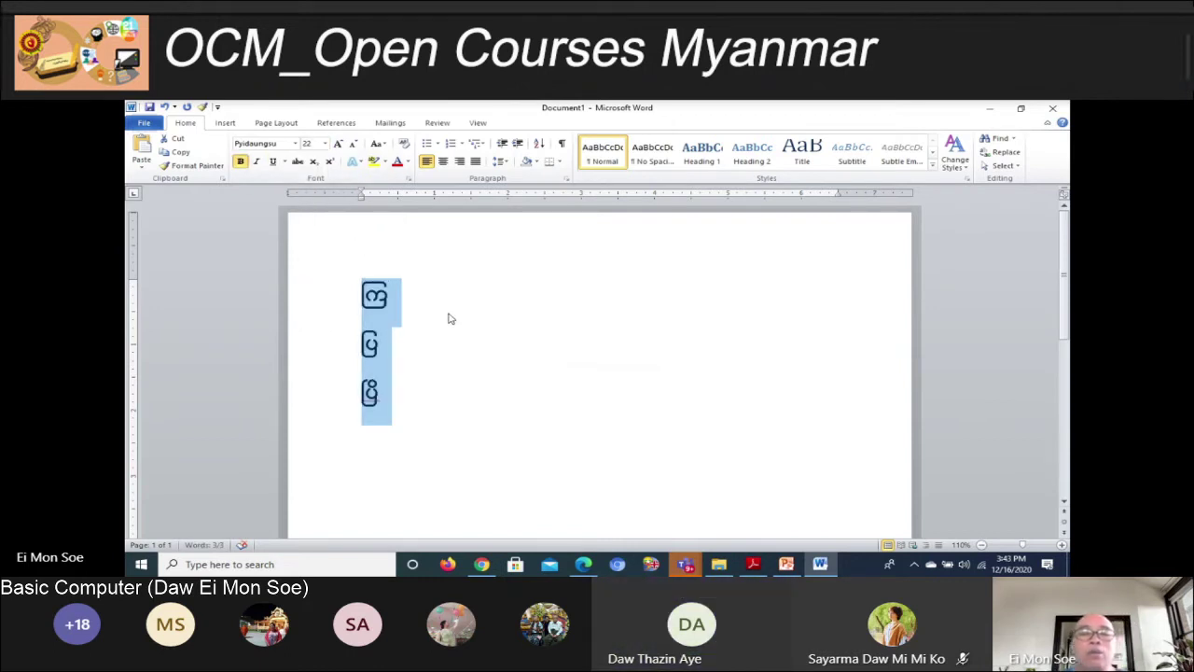
left_click(455, 383)
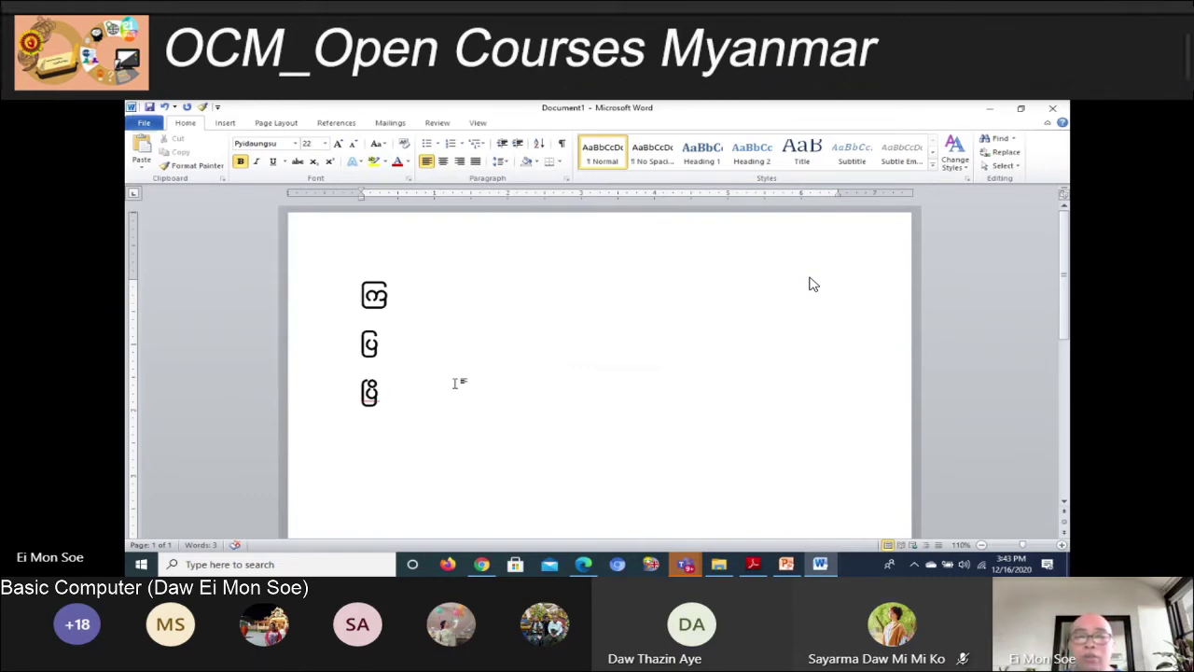
Switch from Word to the Pyidaungsu Font PDF guide in Adobe Reader
key("alt+Tab")
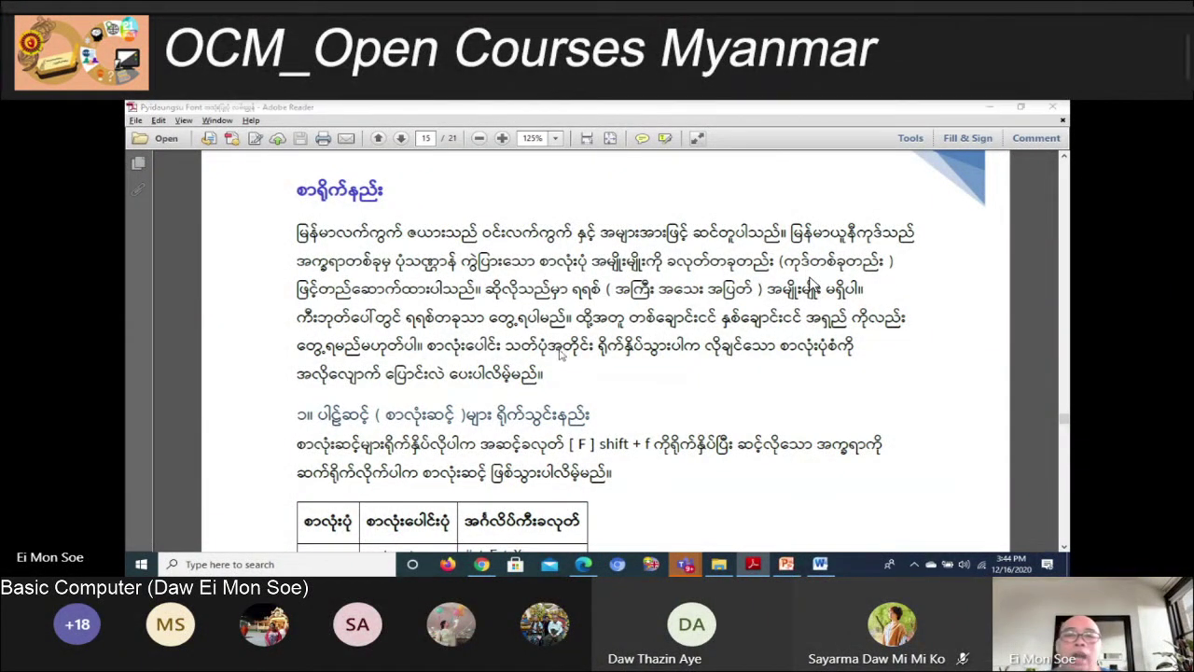
Back in Word, add a fourth line with ၛ, correcting the mistyped marks
key("alt+Tab")
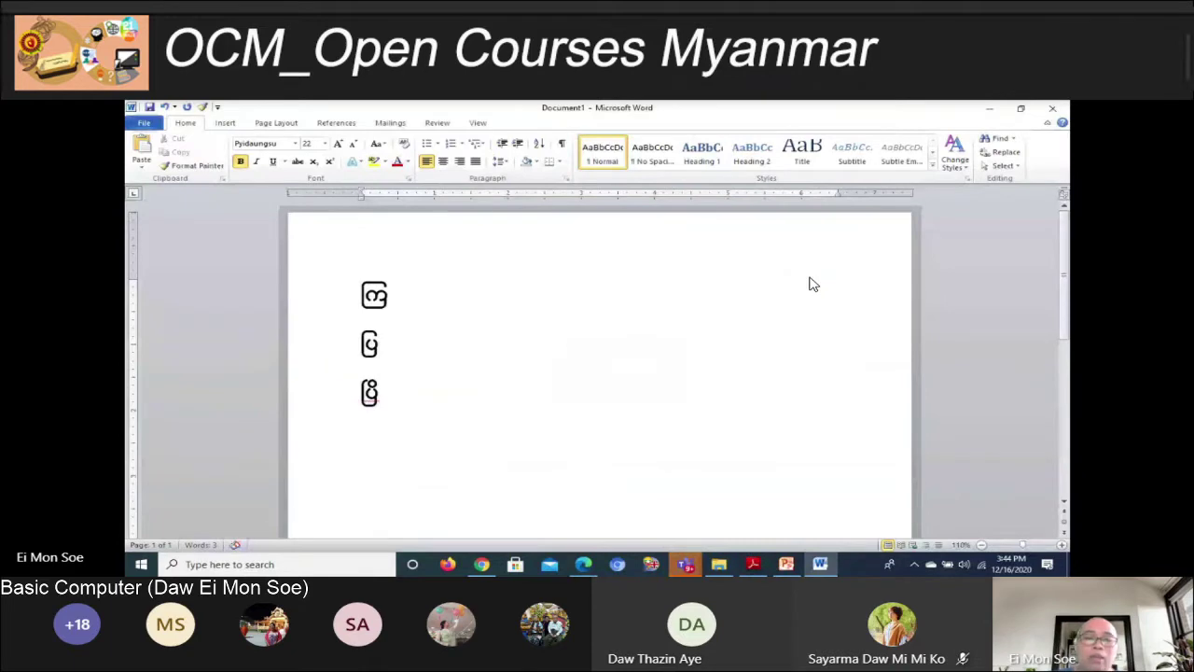
key("Return")
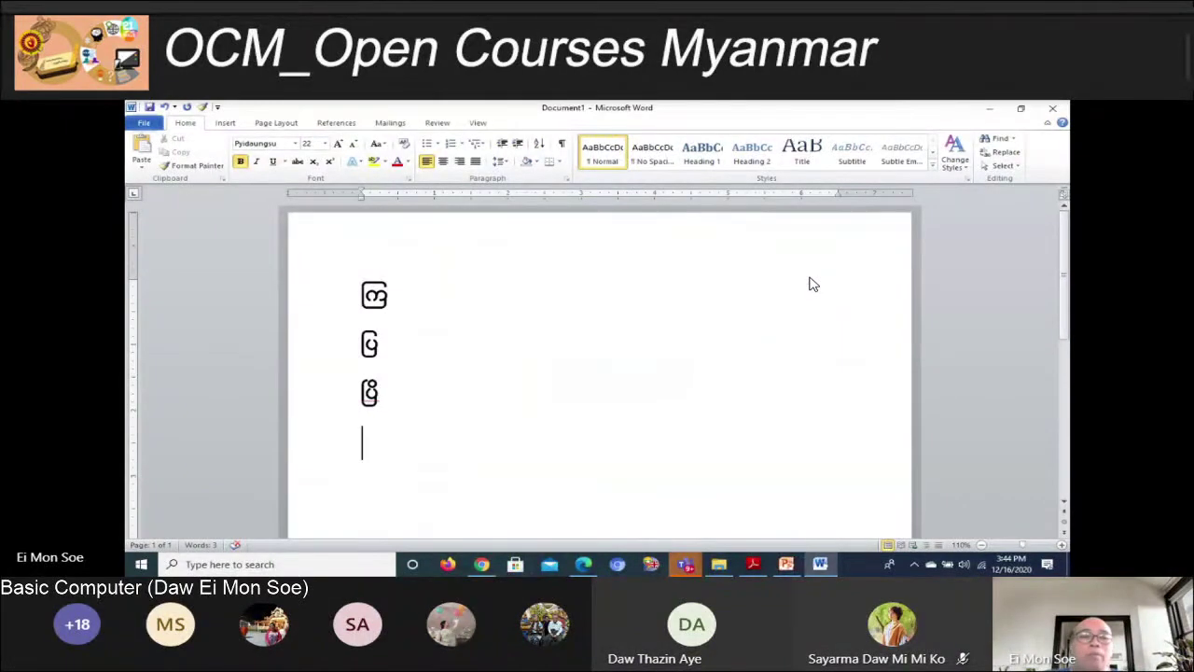
type("ဈျ")
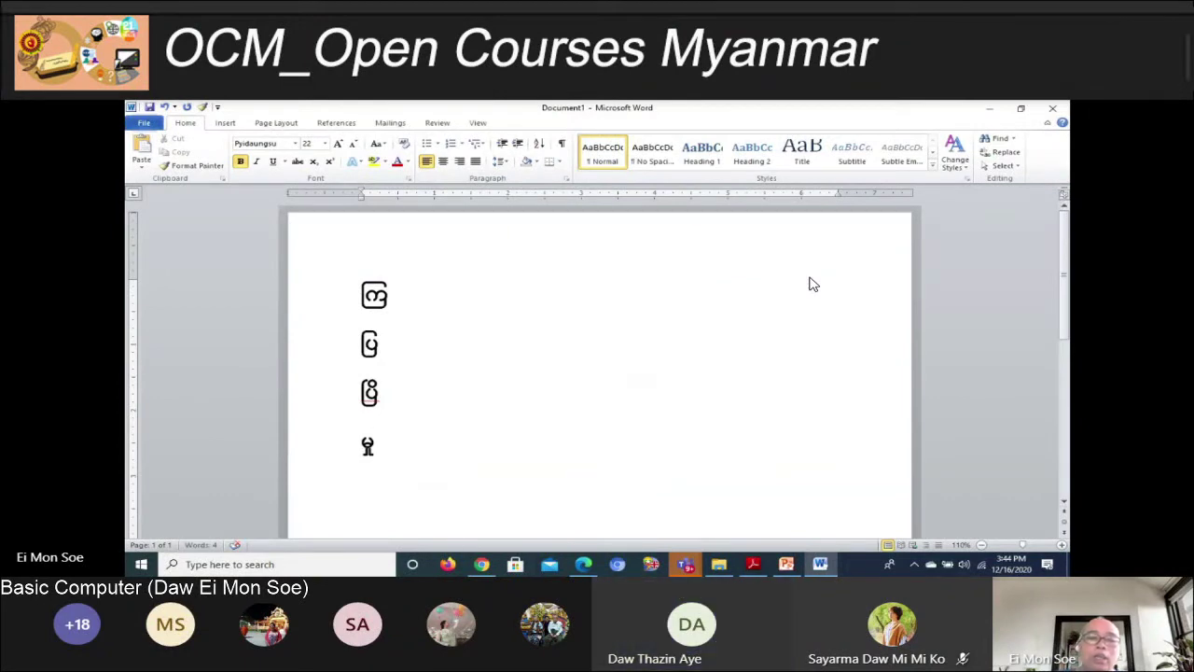
type("ါ်")
key("BackSpace")
key("BackSpace")
key("BackSpace")
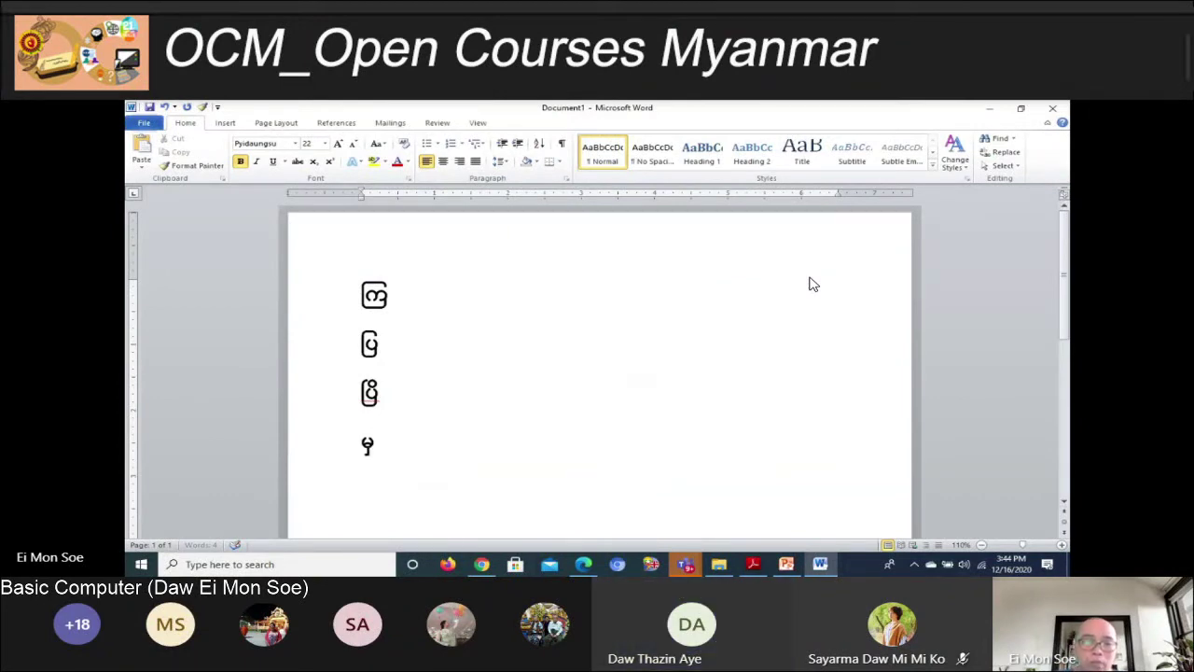
type("ဓ")
key("BackSpace")
key("BackSpace")
type("ၛ")
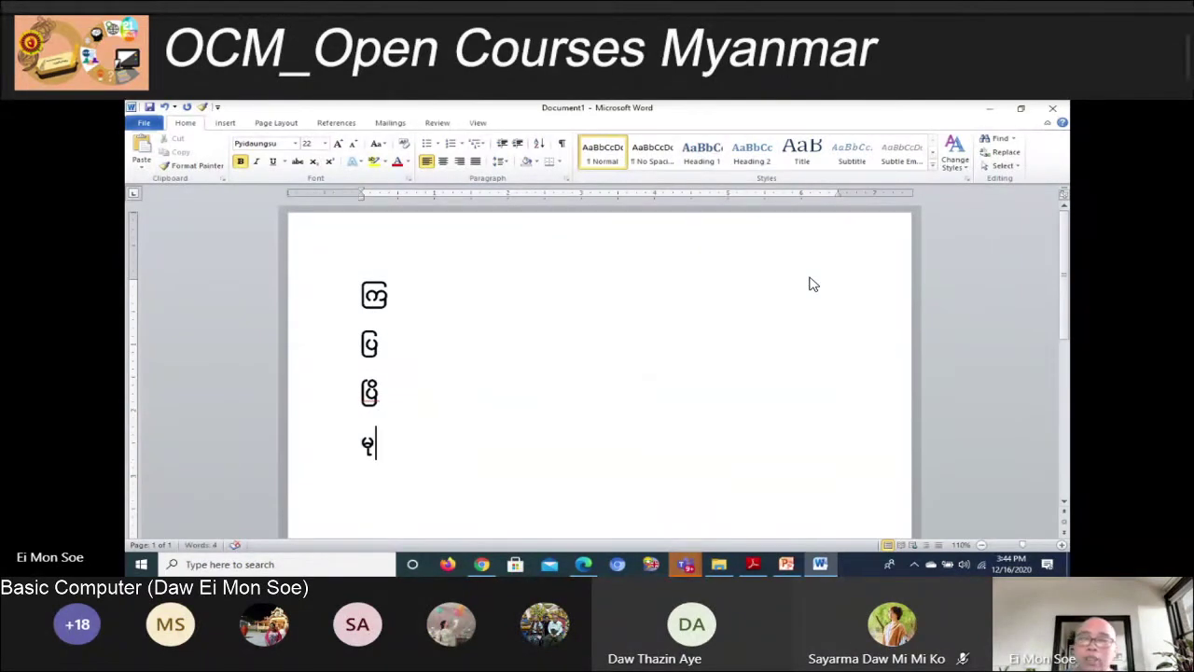
Add three more lines with ပြု, ဝှ and ဓါး
key("Return")
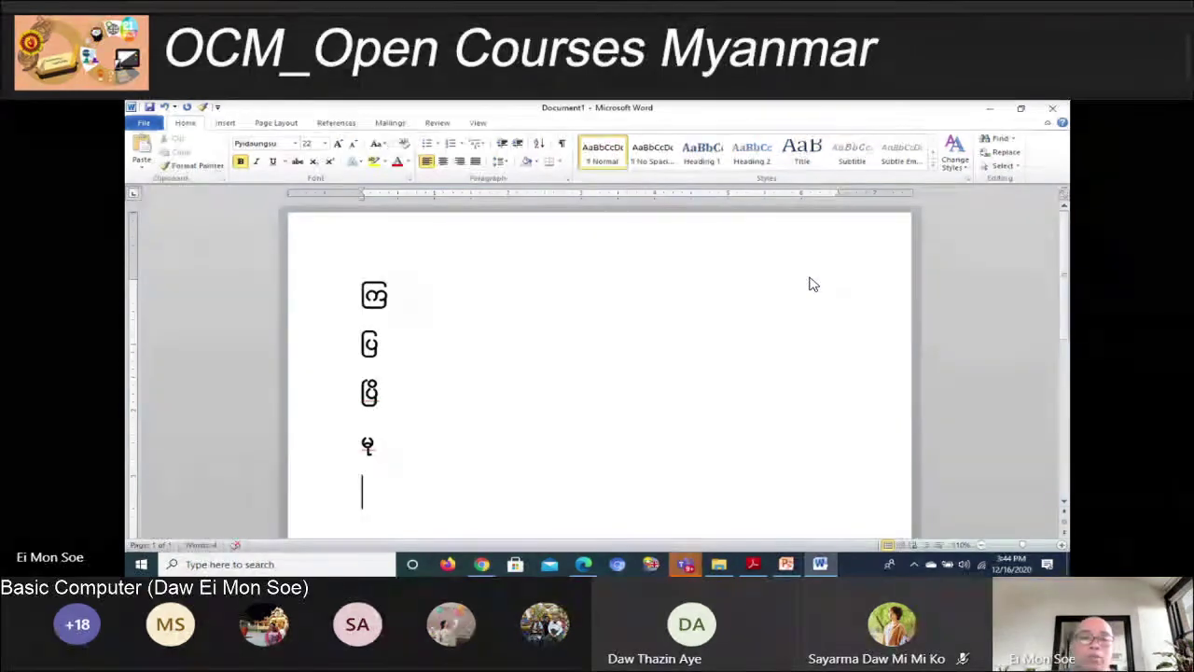
type("ပြု")
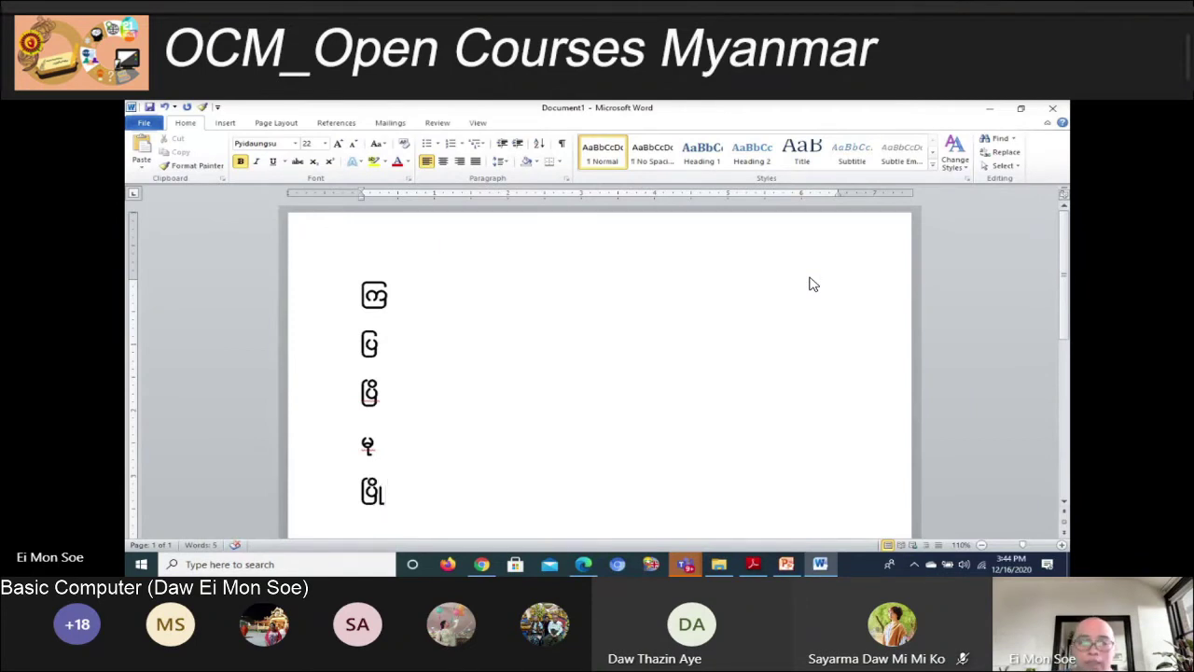
key("Return")
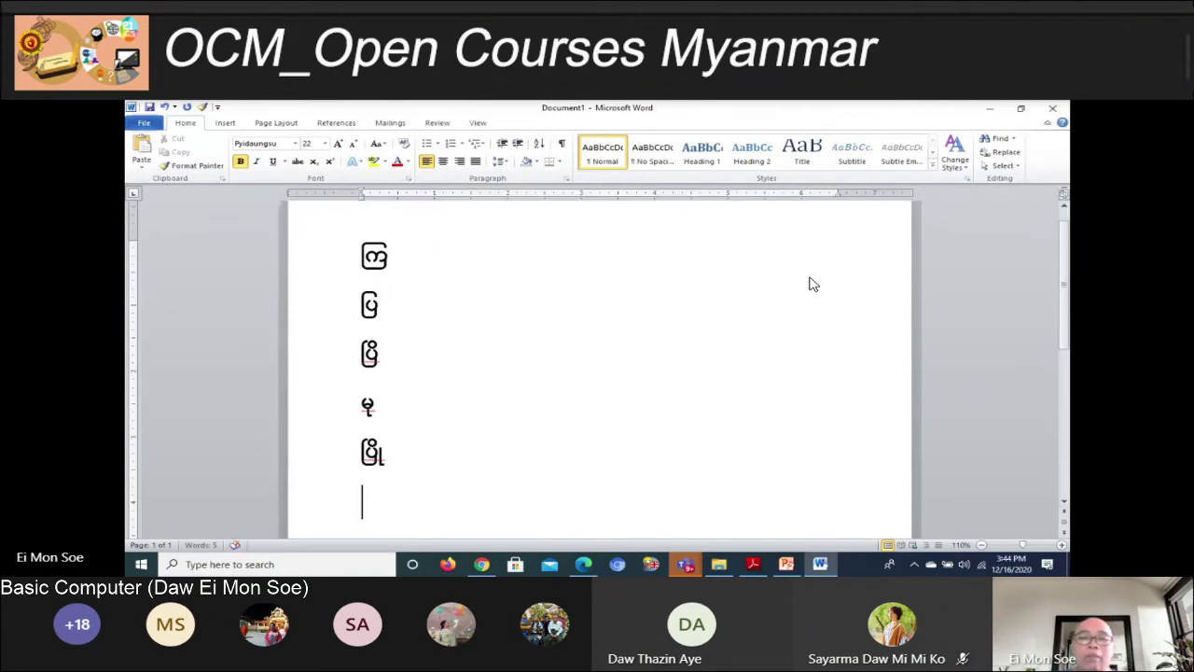
type("ဝှ")
key("Return")
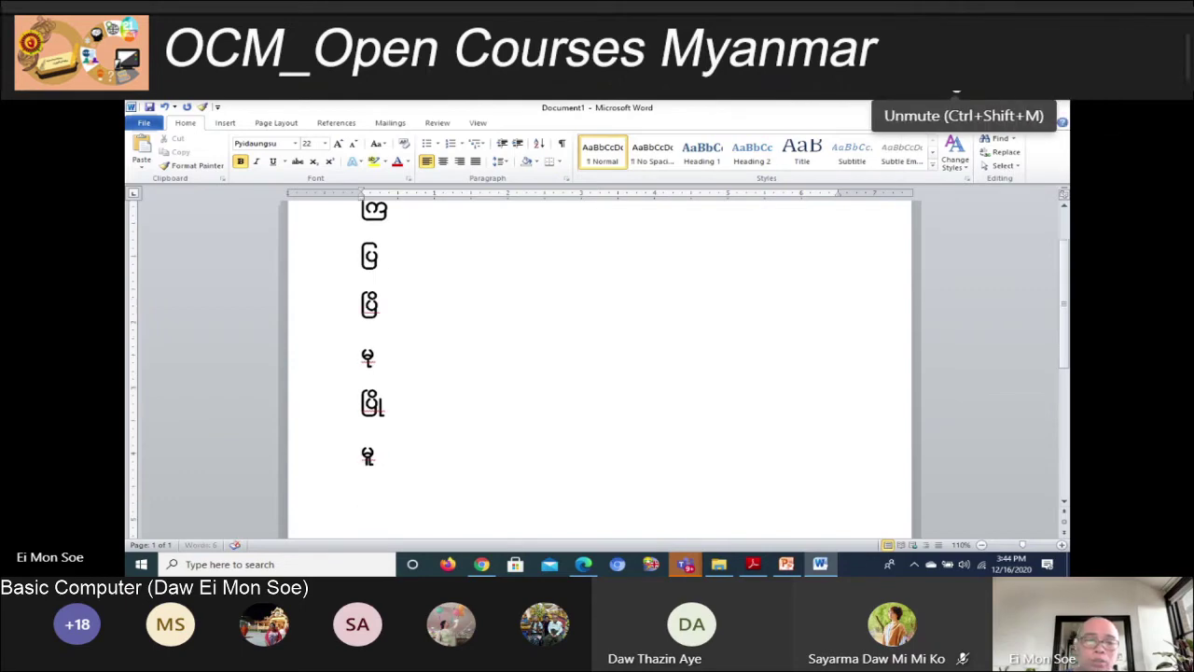
type("ဓ")
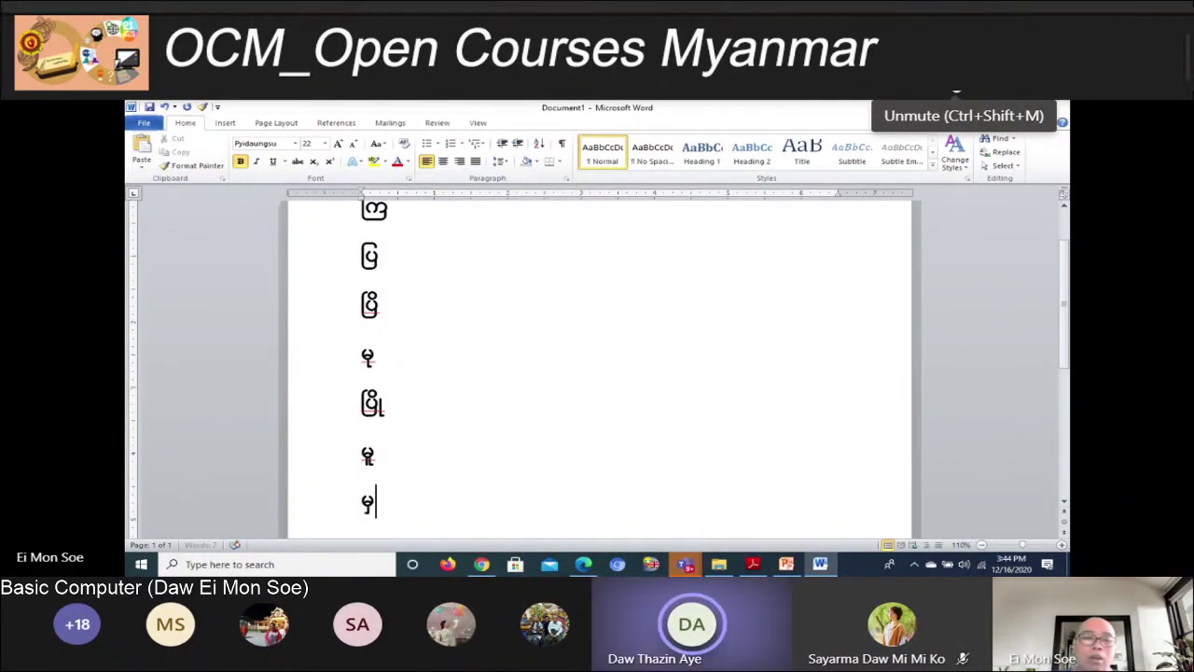
type("ါး")
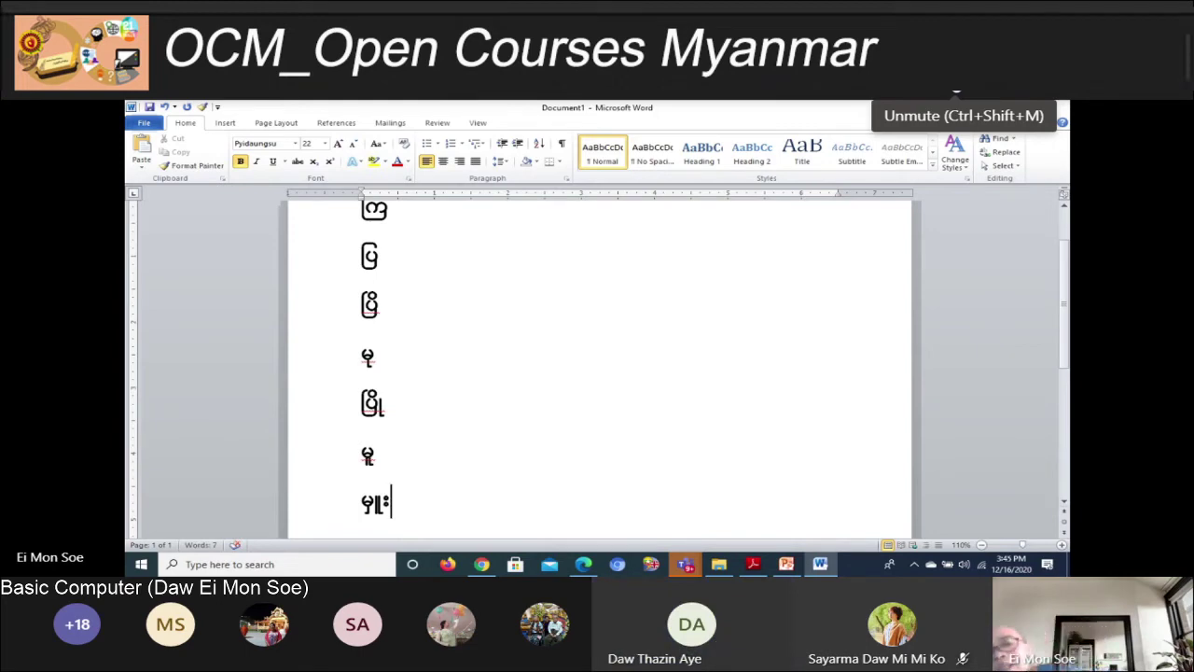
Select characters on the lower lines to compare them, then return to the PDF guide
key("shift+Up")
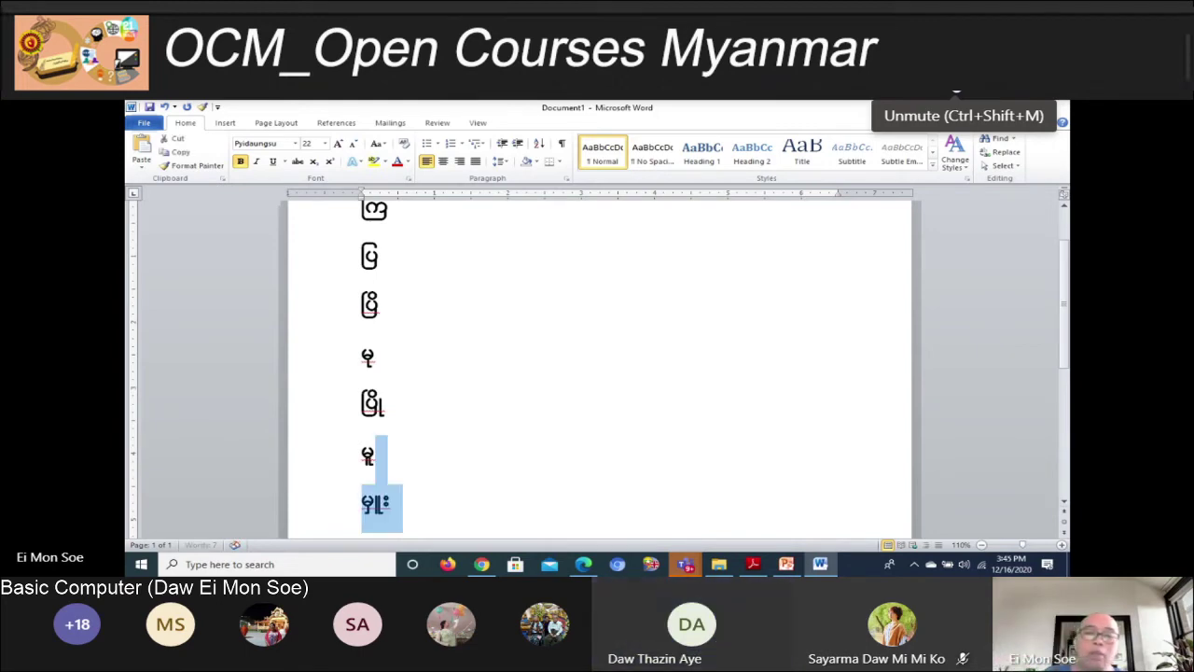
key("shift+Left")
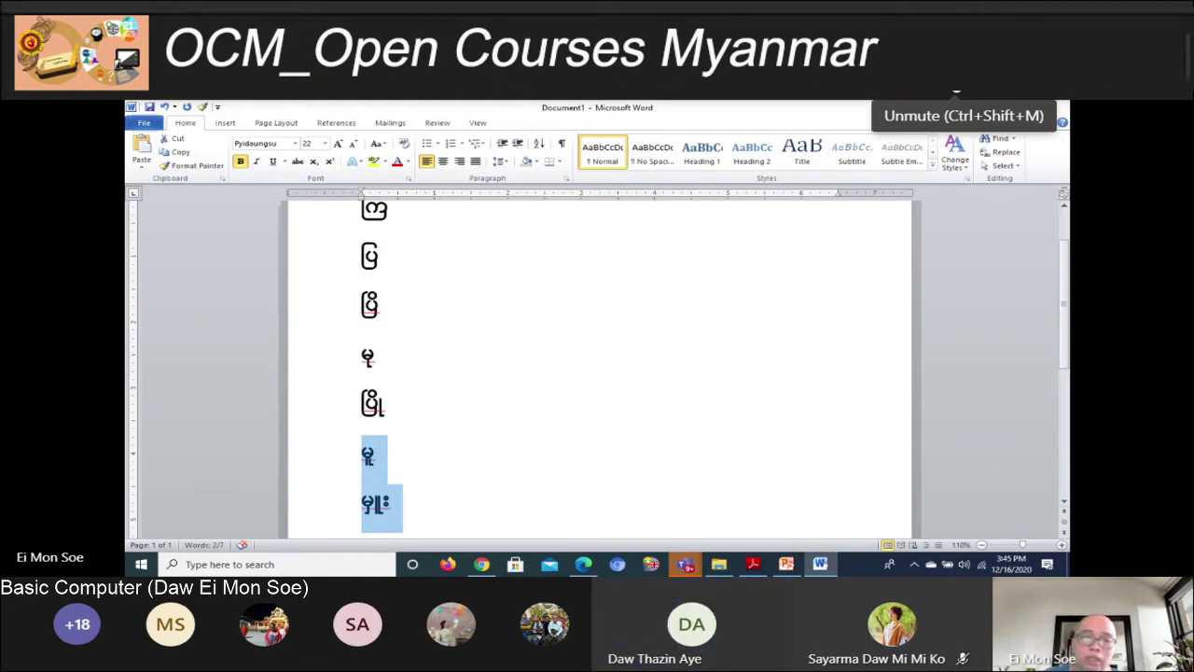
key("Up")
key("Up")
key("shift+Right")
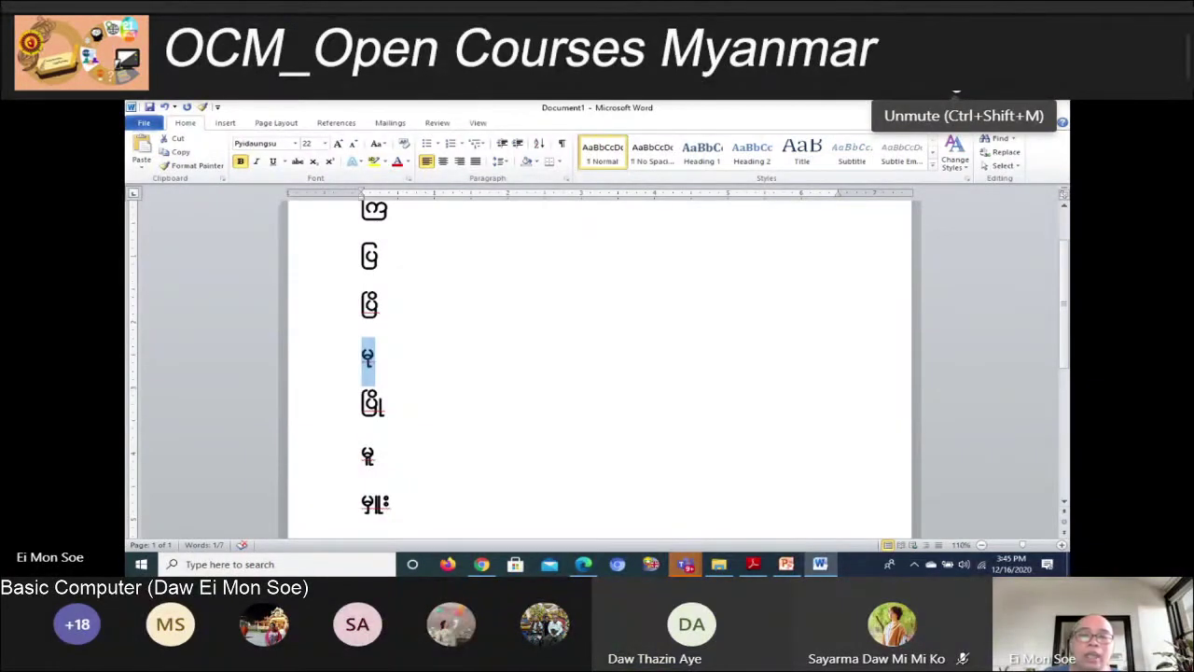
key("Down")
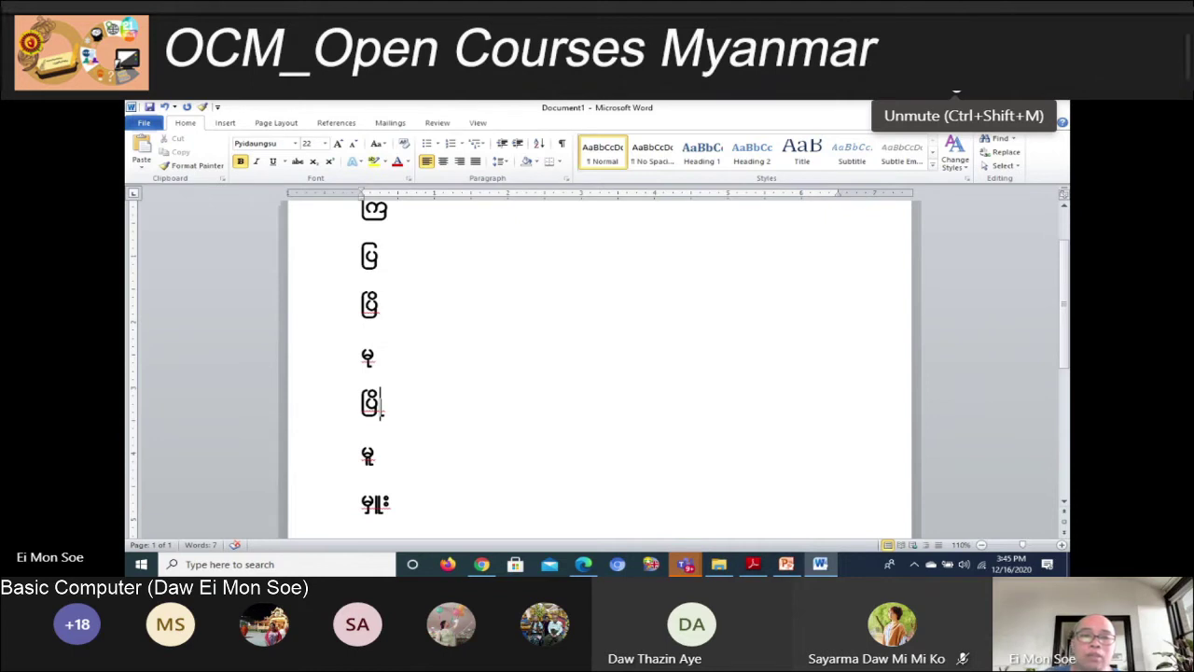
key("shift+Left")
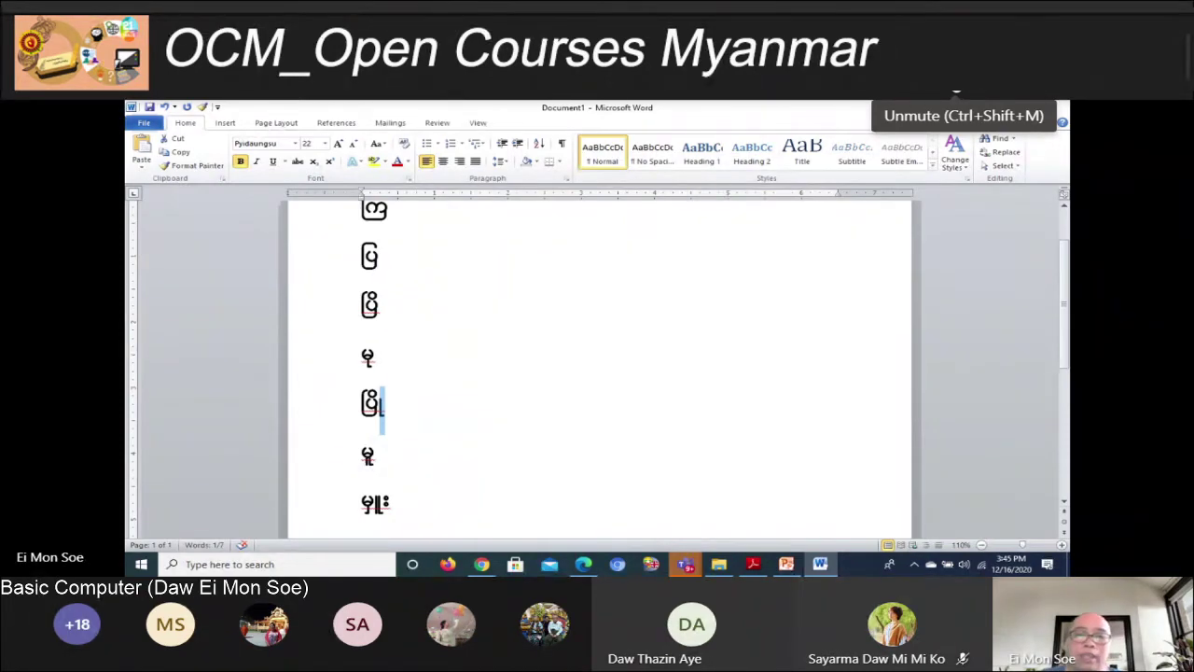
key("alt+Tab")
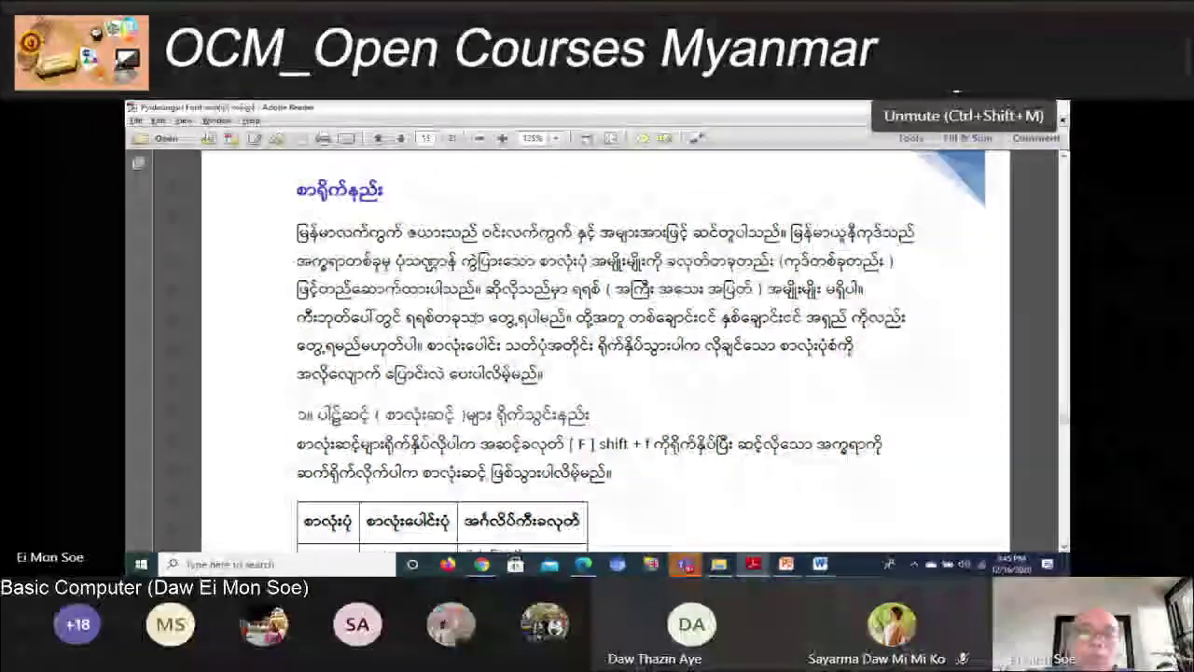
Scroll the PDF down to the character table, then switch to the Teams meeting
scroll(566, 240, "down", 1)
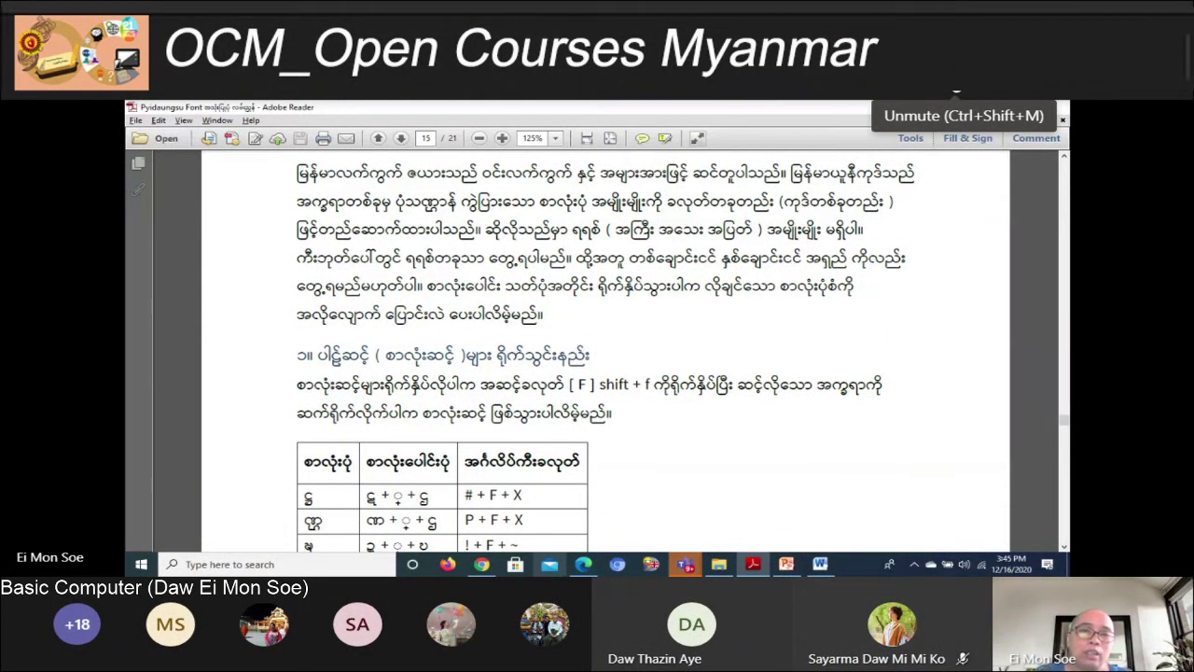
key("alt+Tab")
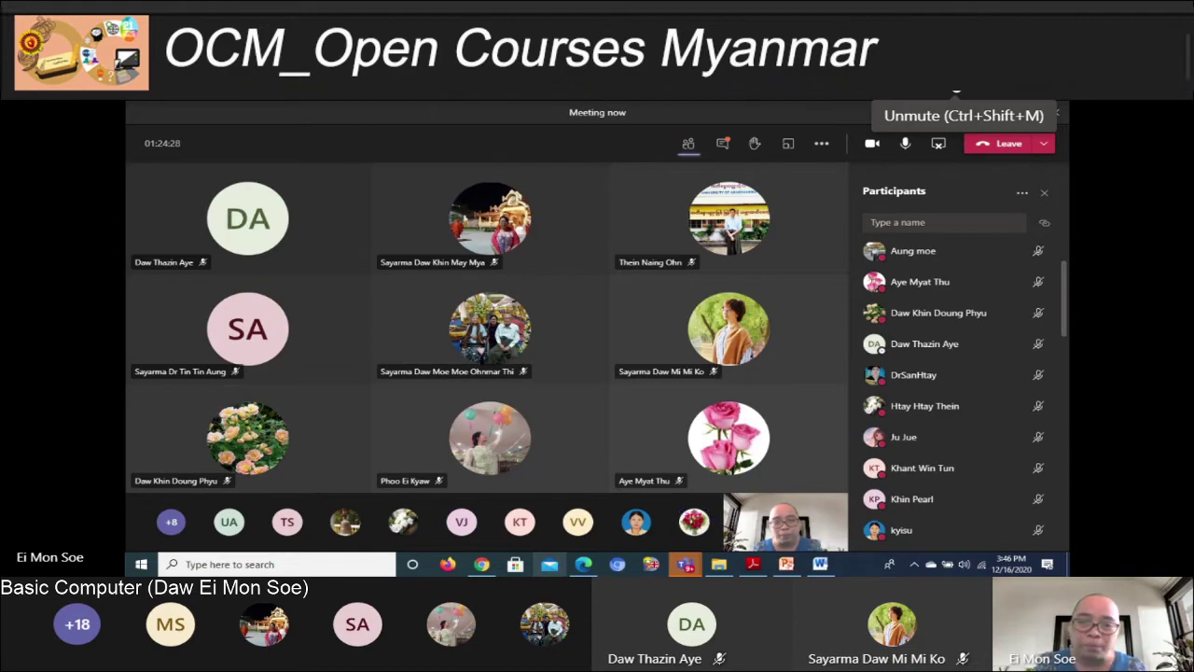
Switch from Teams back to the Pyidaungsu Font PDF guide
key("alt+Tab")
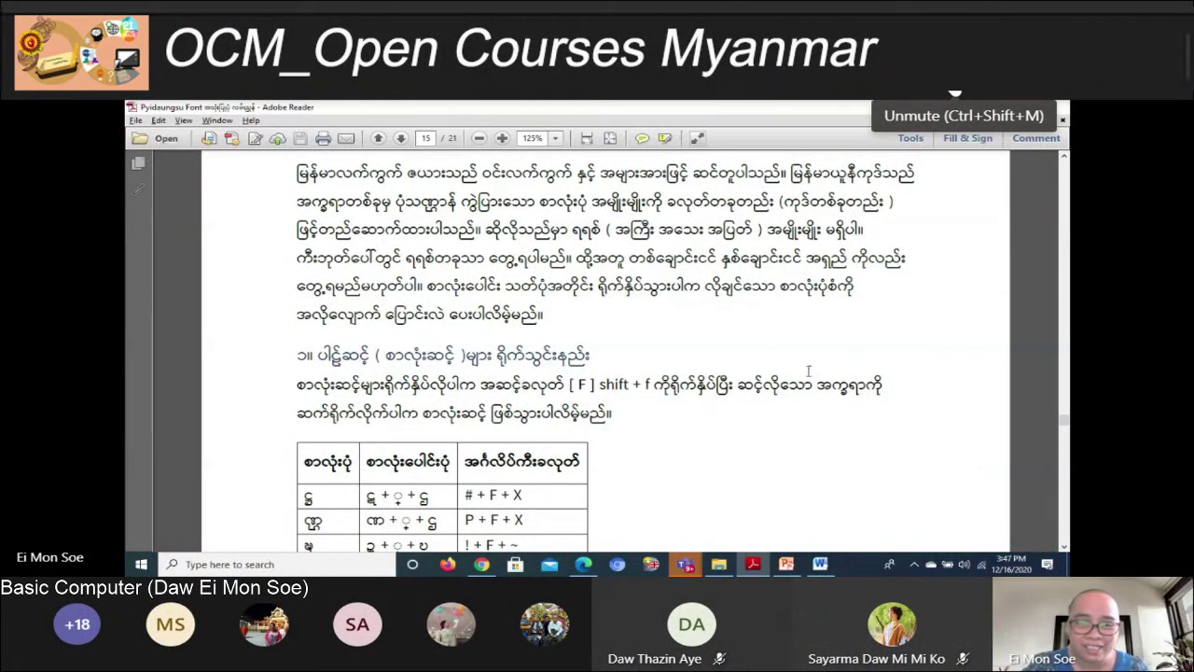
Unmute the microphone and scroll the guide to the stacked-character table and look-alike list
key("ctrl+shift+m")
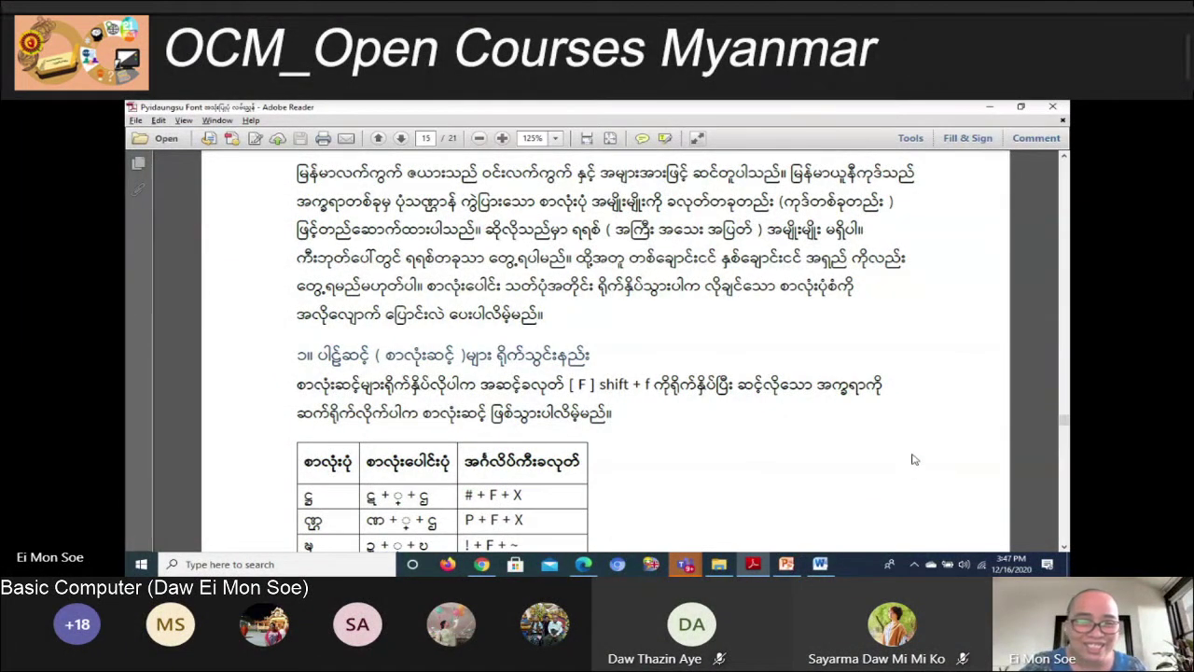
scroll(784, 399, "down", 1)
scroll(816, 409, "down", 1)
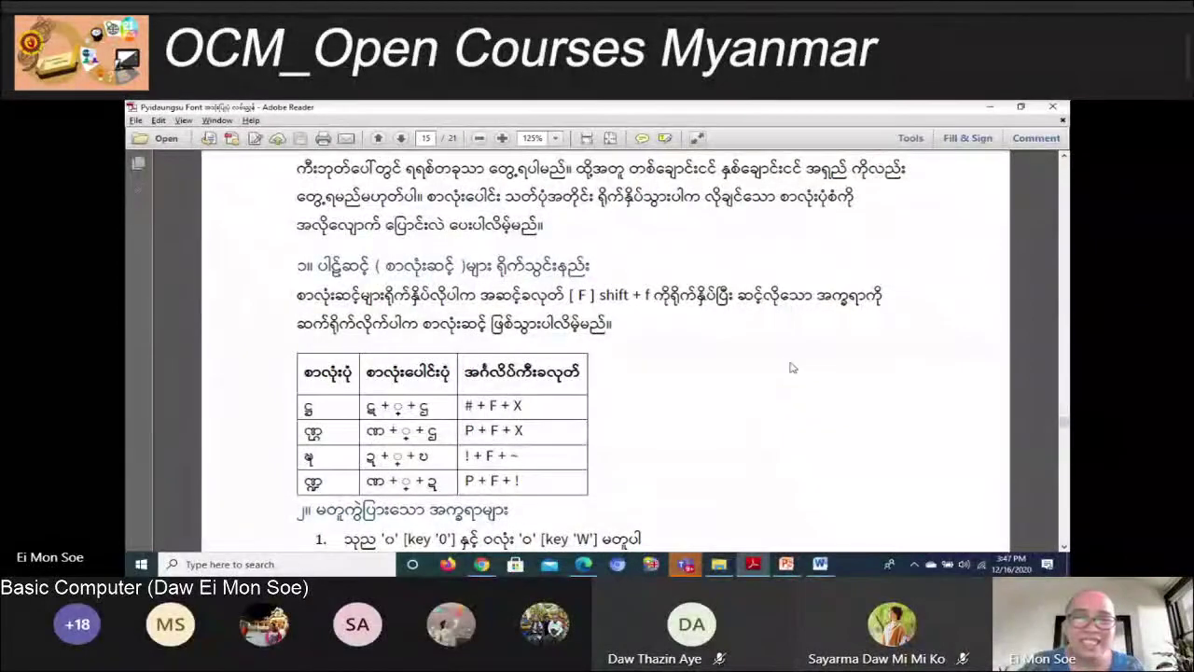
scroll(791, 368, "down", 1)
scroll(760, 398, "down", 1)
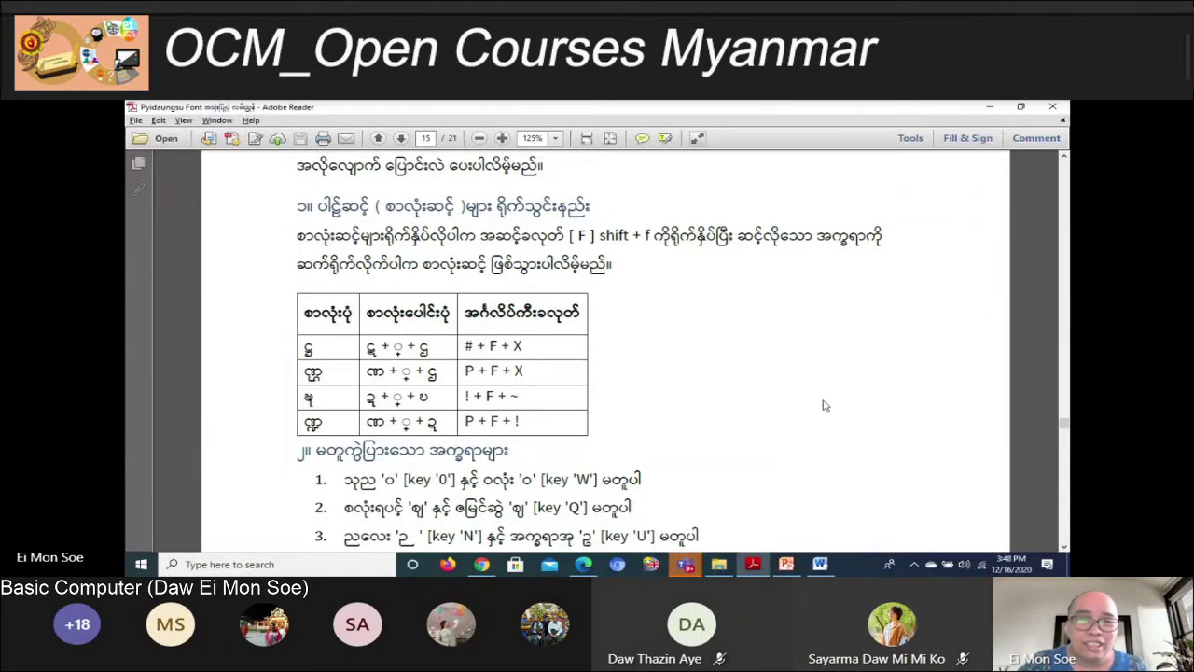
scroll(812, 396, "down", 1)
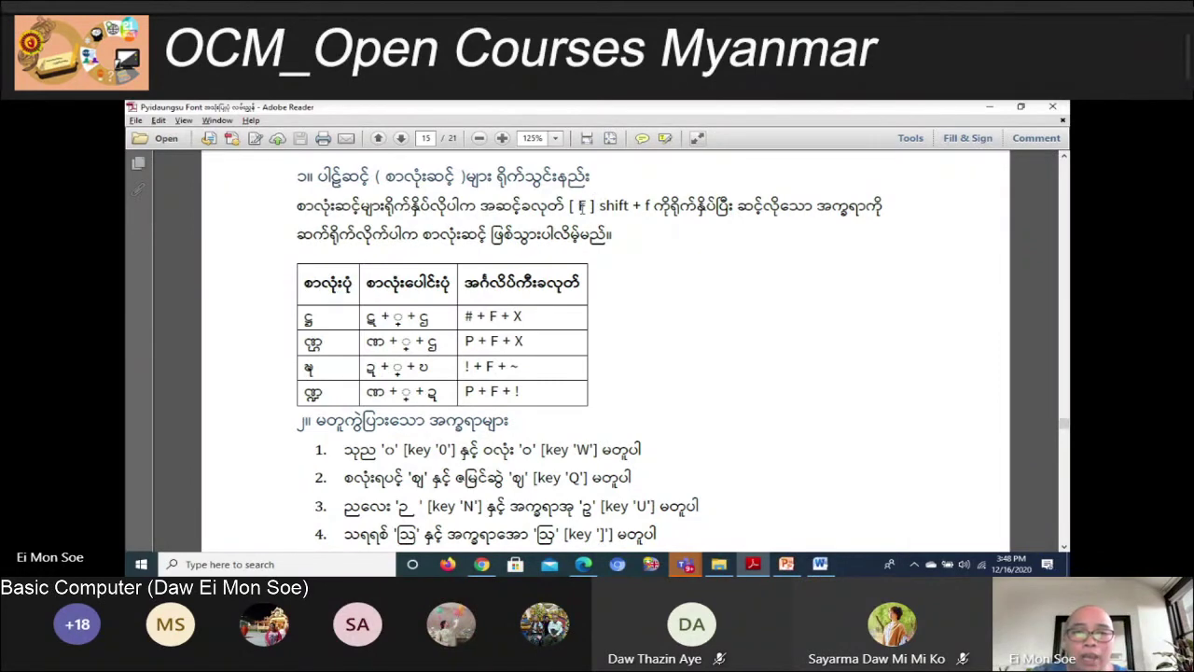
Highlight the letter F in the guide and bring up Teams' Device settings
double_click(581, 206)
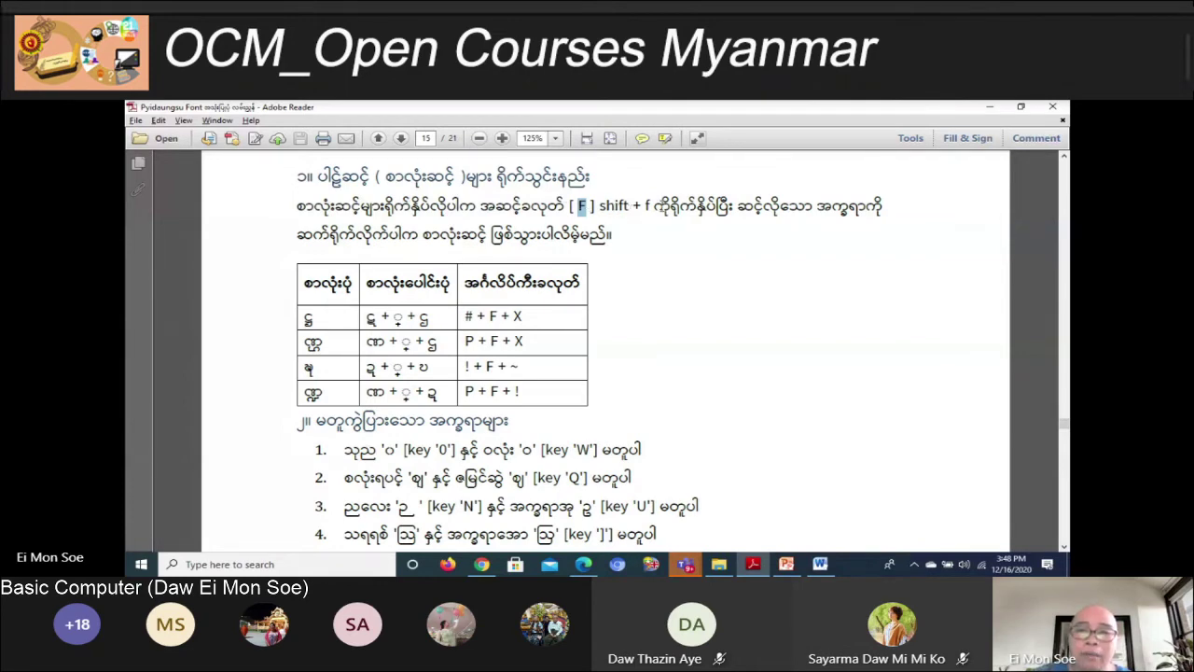
left_click(828, 94)
left_click(850, 126)
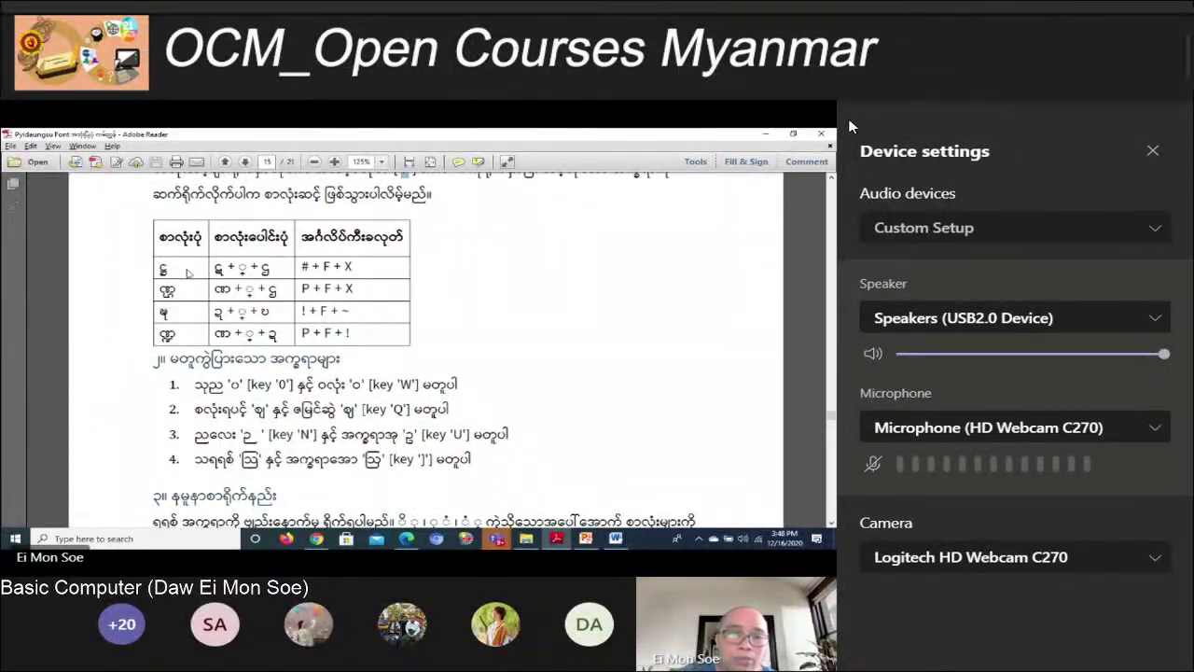
Close the Teams Device settings panel
left_click(1154, 153)
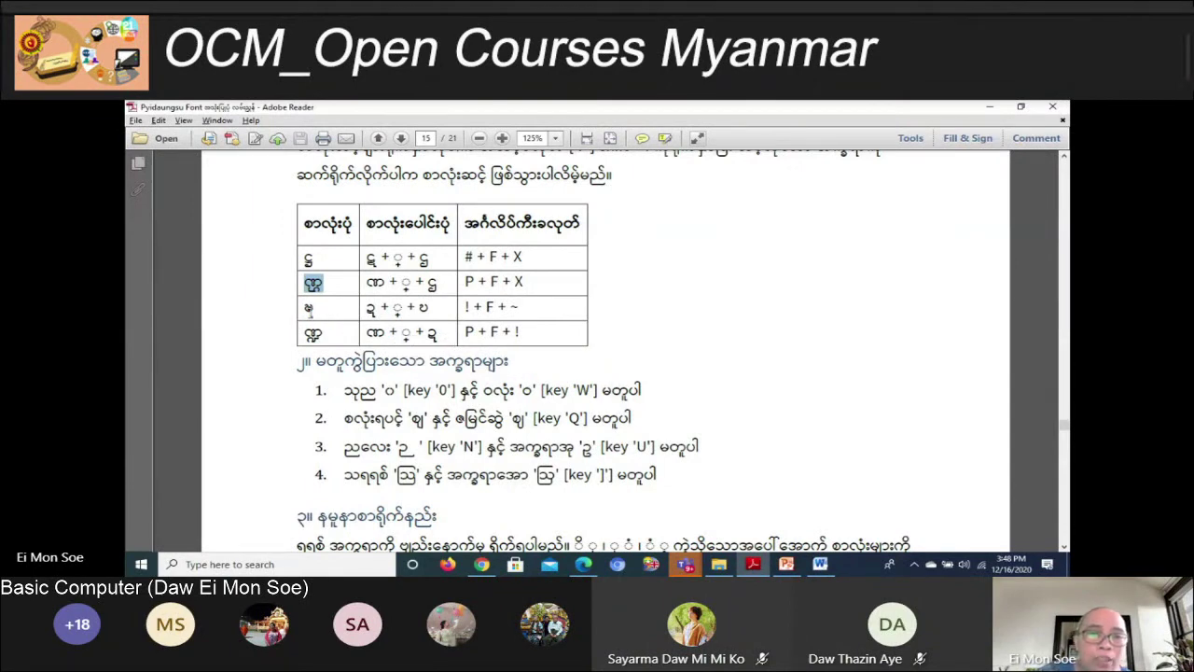
left_click_drag(303, 308, 315, 308)
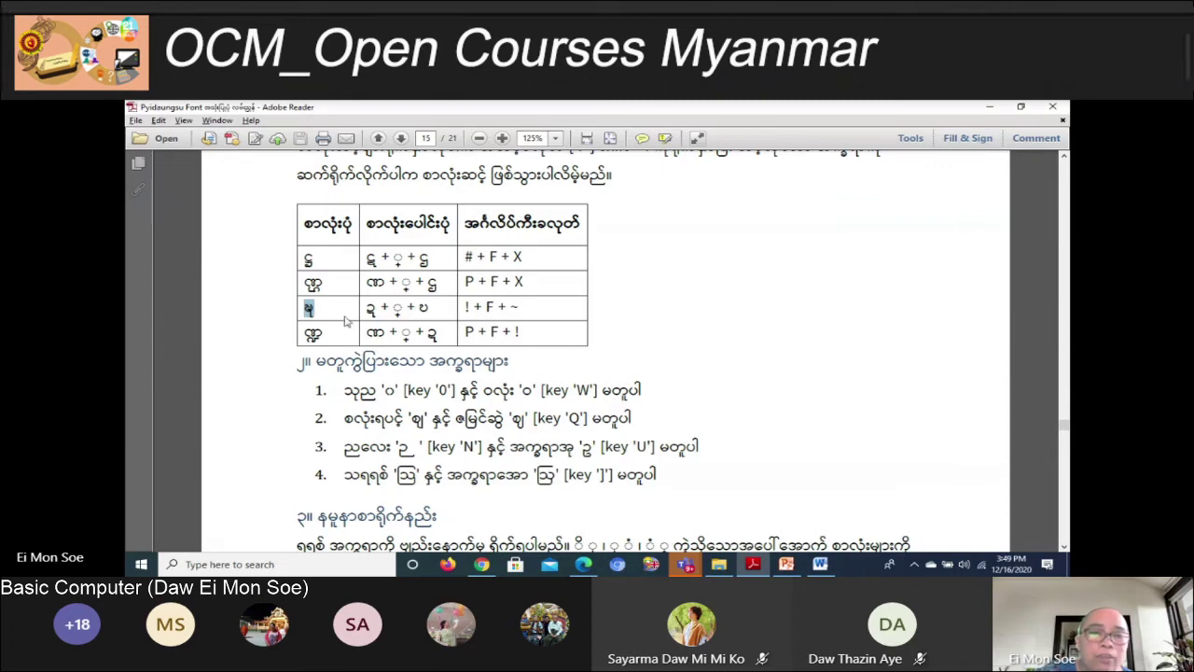
left_click_drag(366, 308, 376, 308)
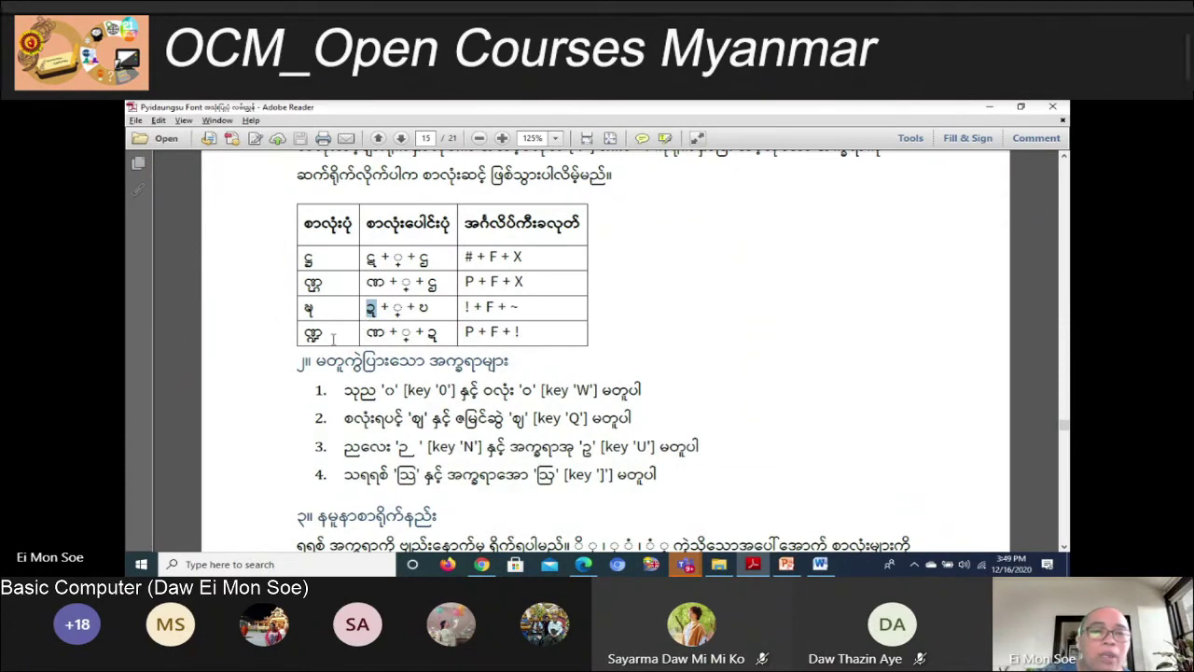
left_click_drag(303, 333, 325, 333)
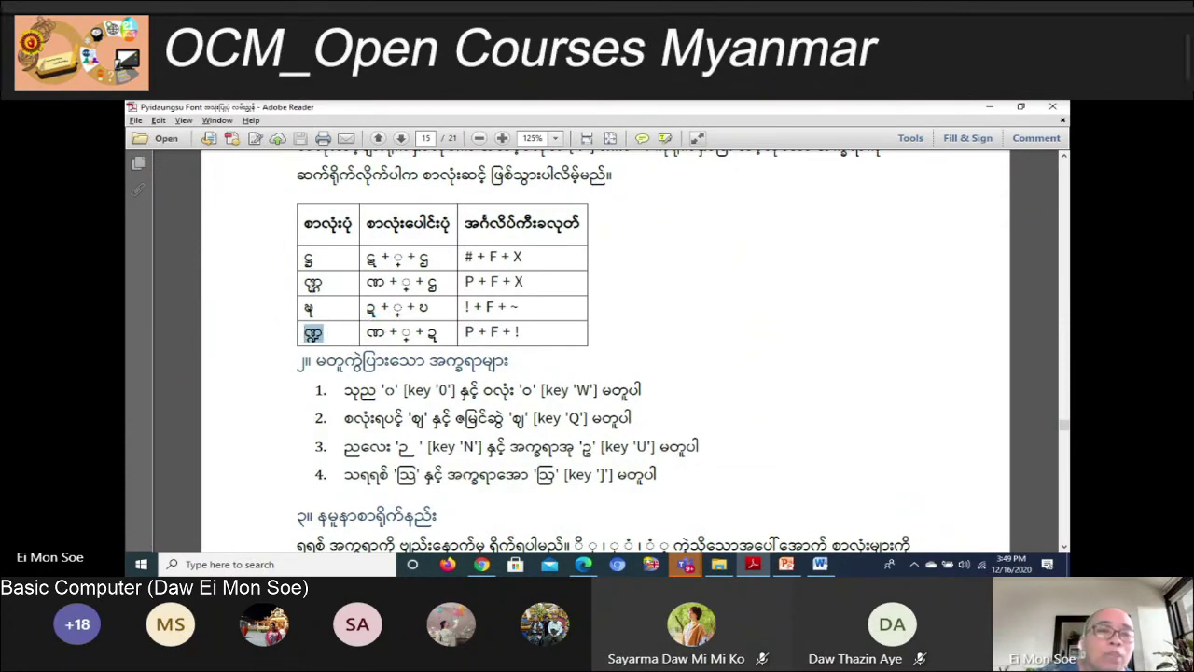
left_click_drag(303, 283, 324, 282)
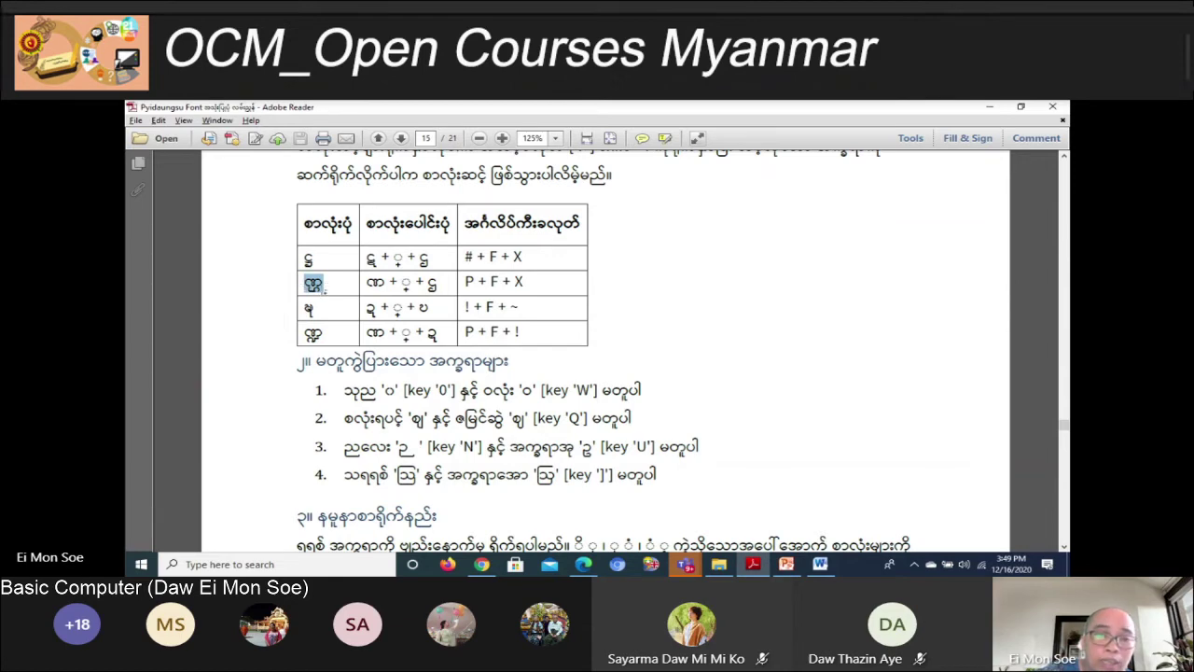
left_click(324, 288)
left_click_drag(303, 333, 325, 333)
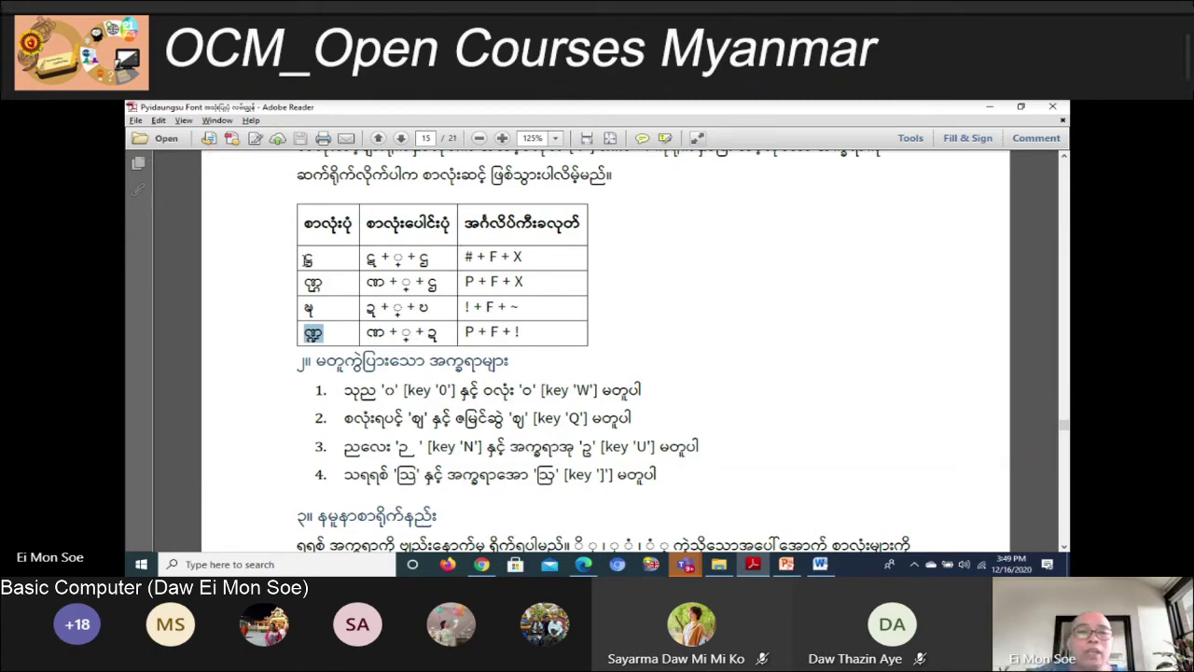
left_click(308, 261)
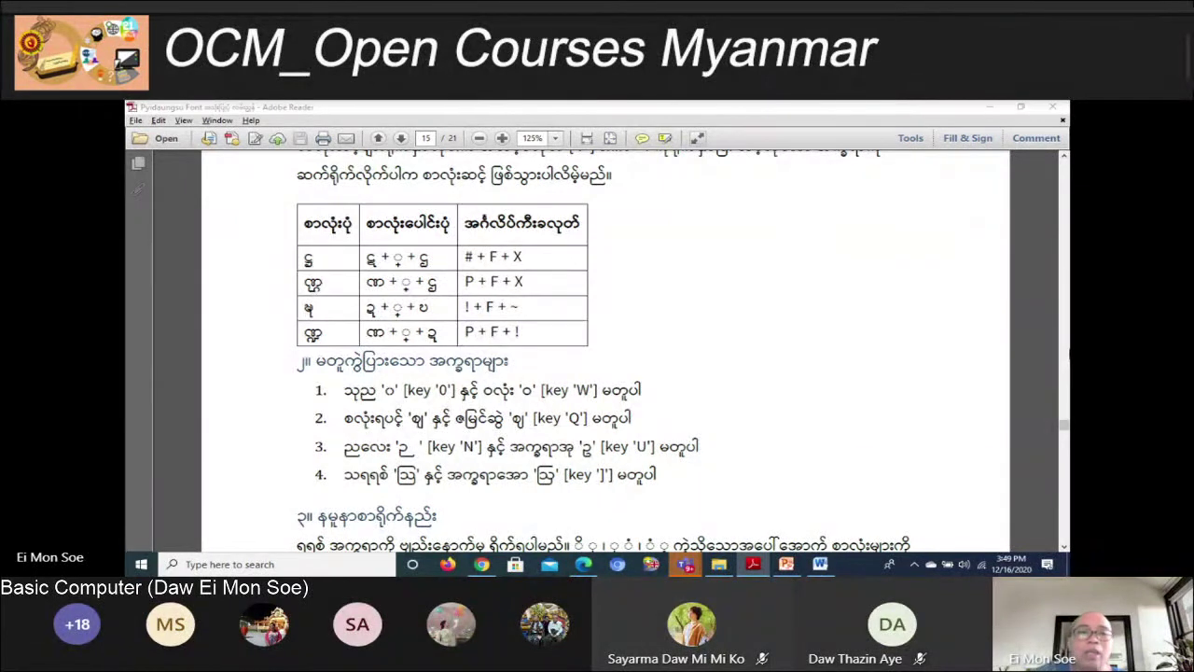
key("alt+Tab")
key("alt+Tab")
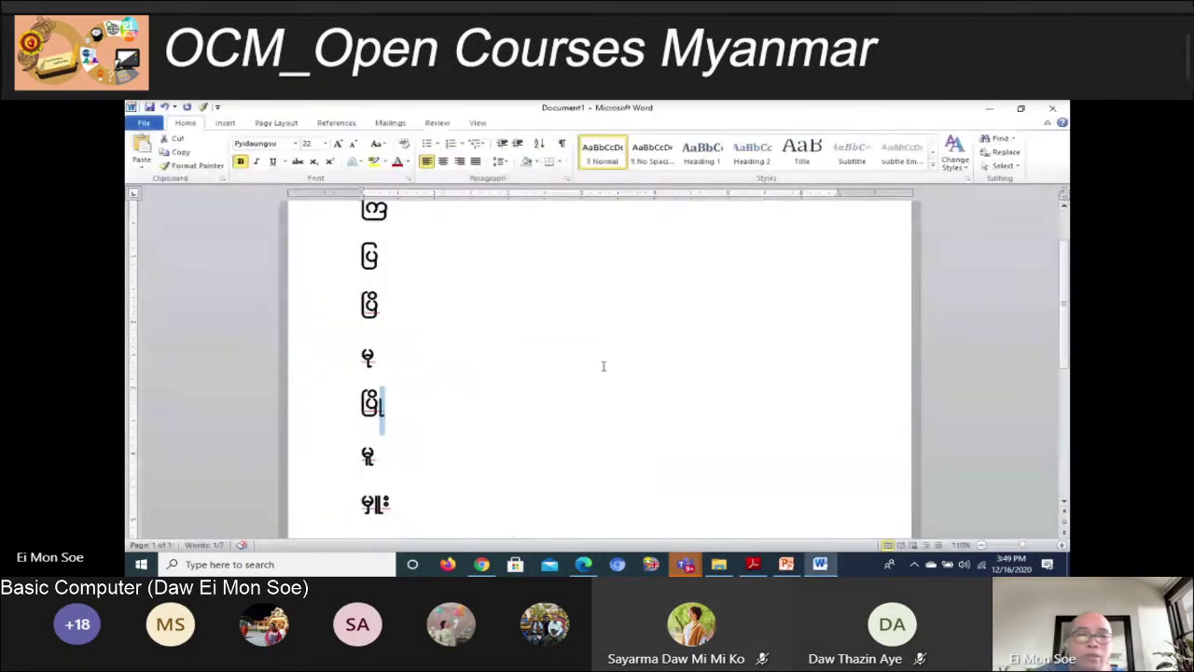
Scroll to the top, select all the document's text and apply the Pyidaungsu font
scroll(887, 410, "up", 3, "ctrl")
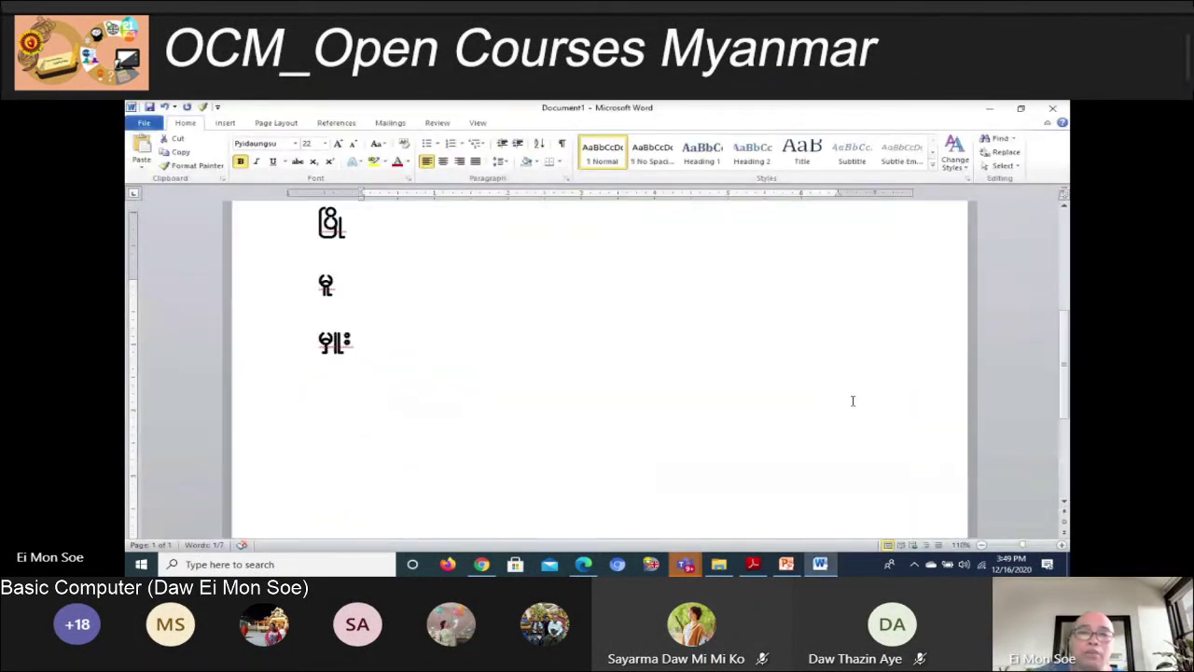
scroll(839, 420, "up", 2)
scroll(829, 420, "up", 2)
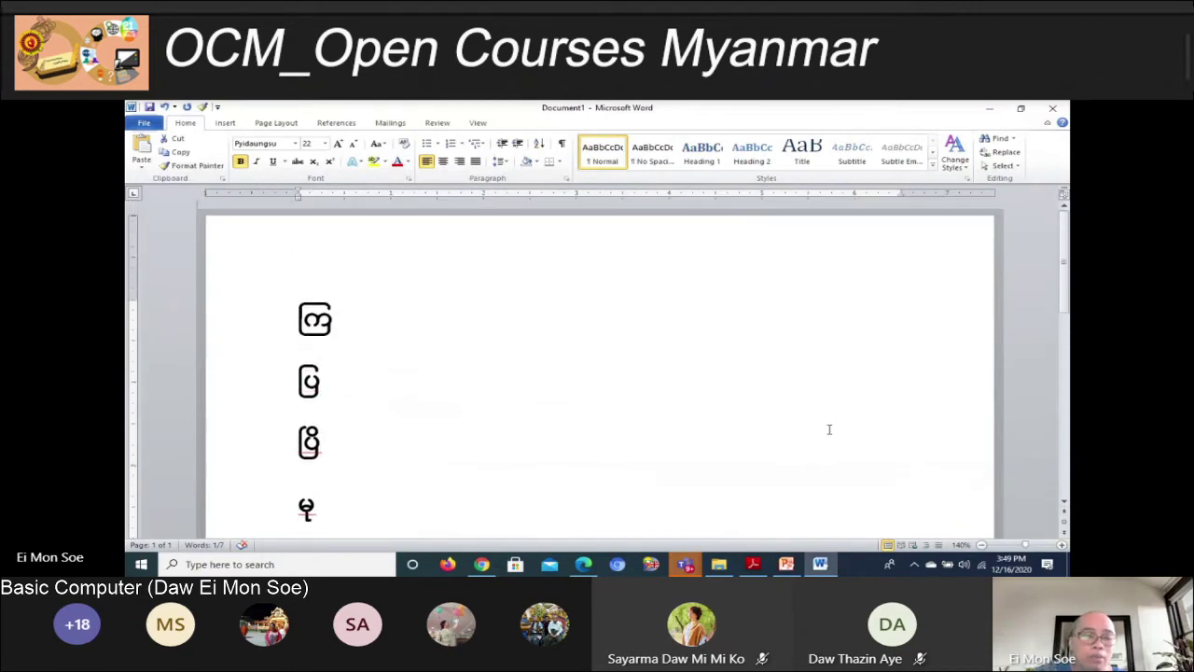
key("ctrl+a")
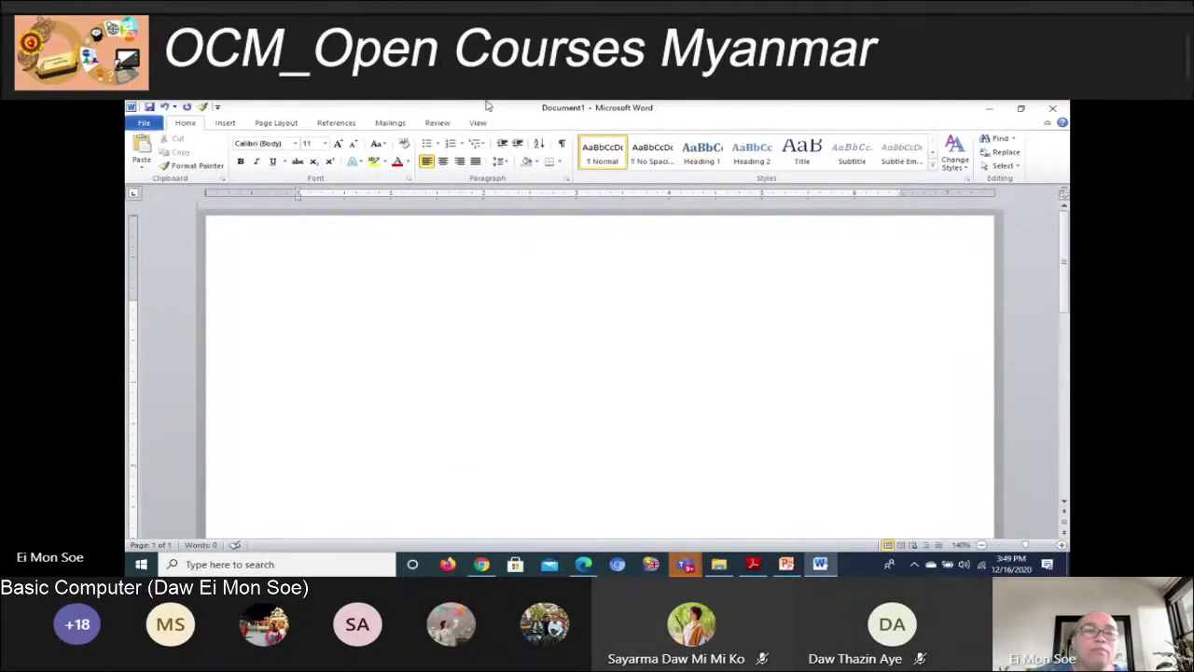
left_click(295, 144)
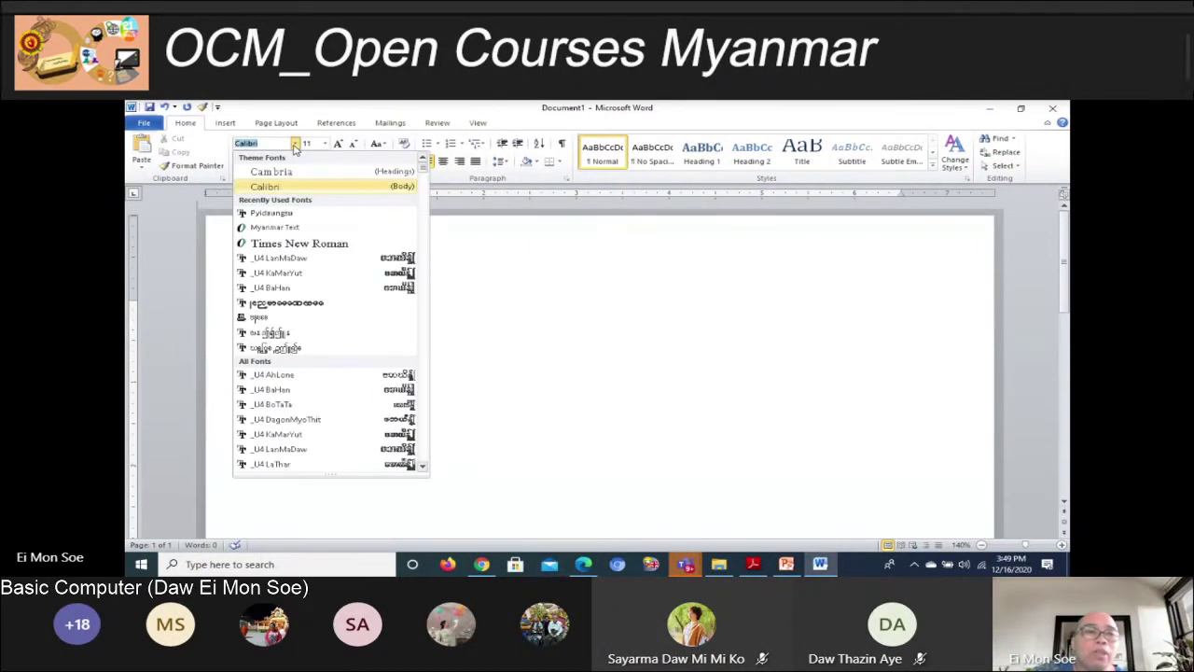
left_click(602, 280)
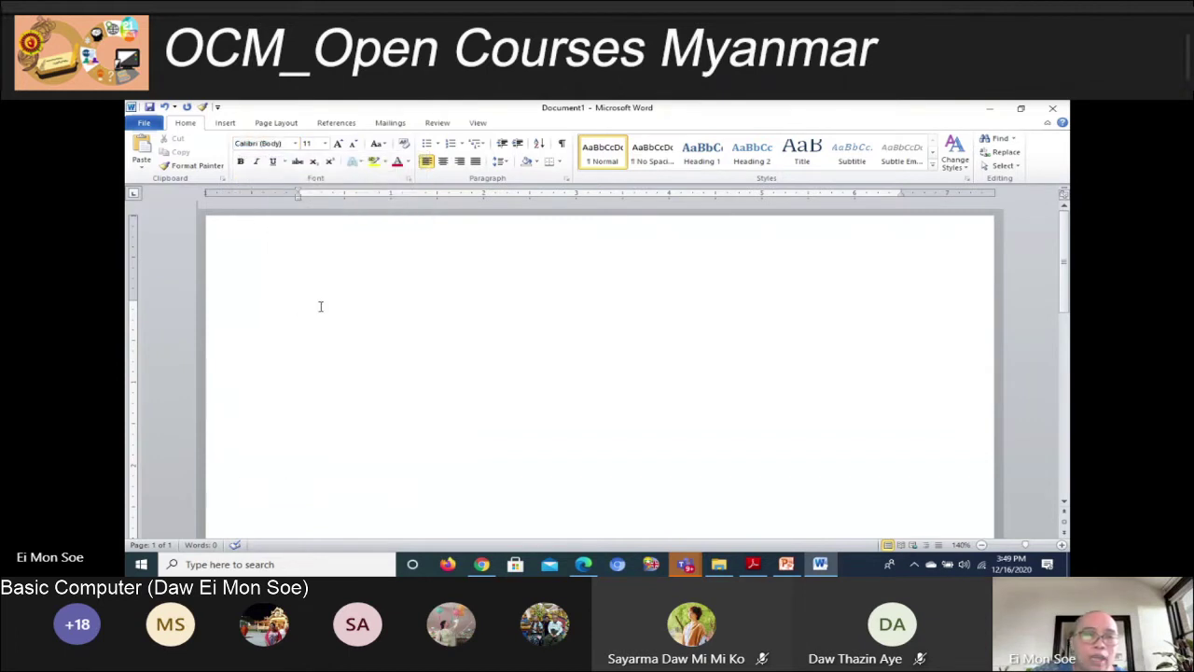
left_click(294, 144)
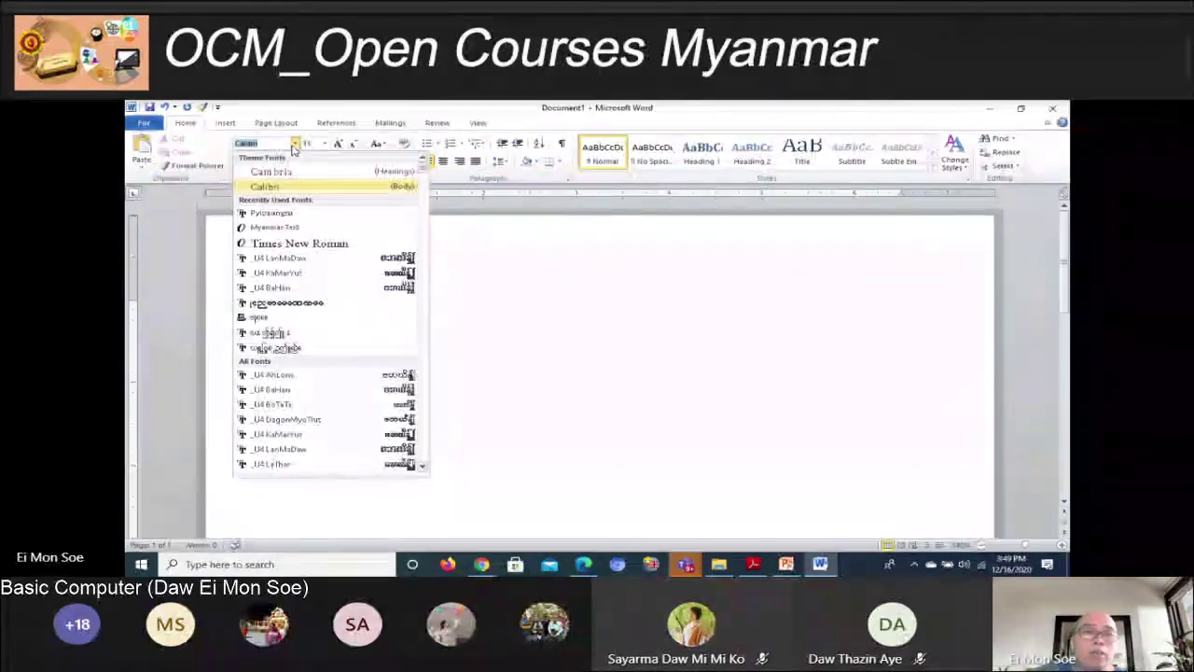
left_click(282, 217)
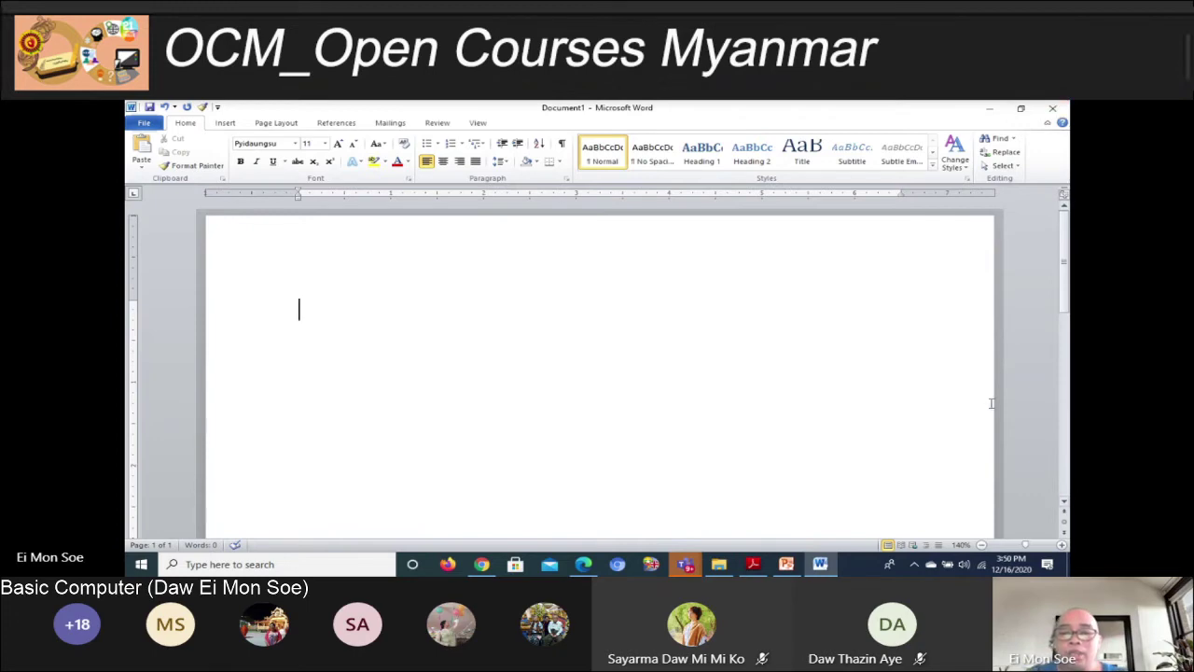
left_click(915, 564)
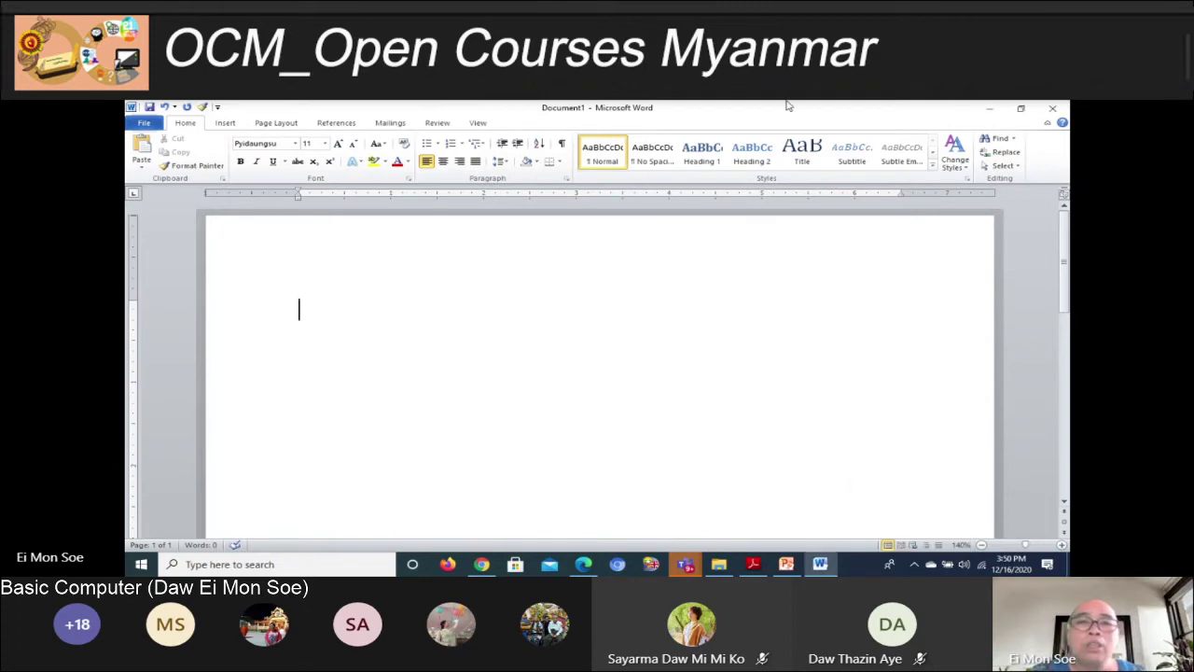
left_click(820, 563)
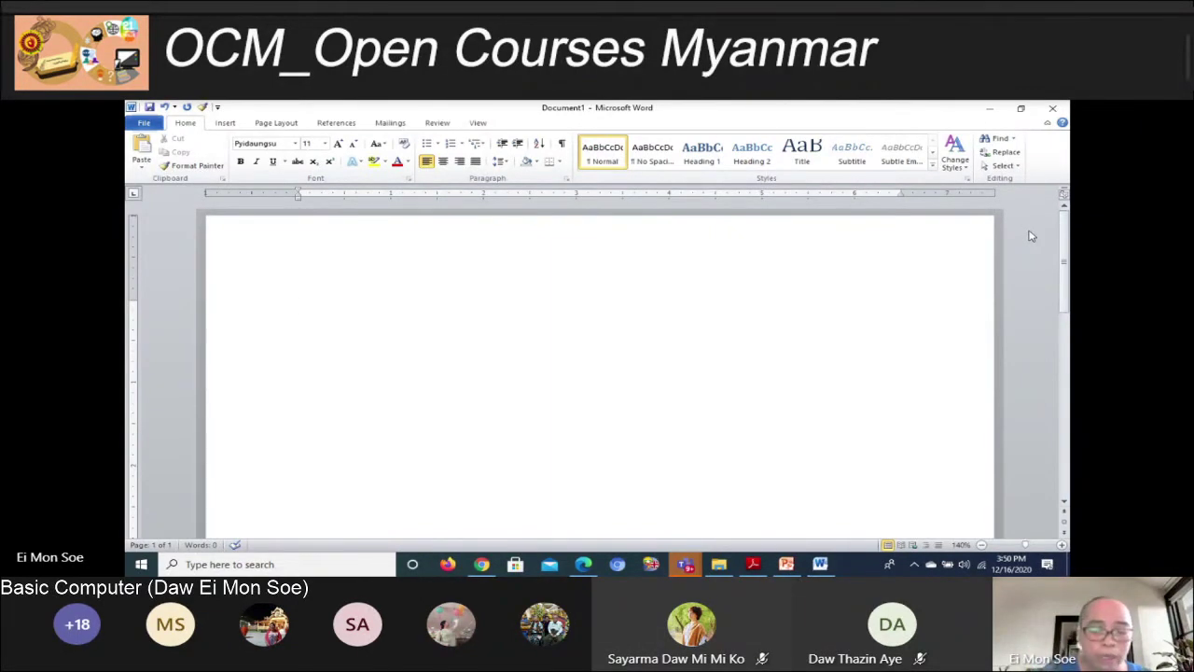
Cycle keyboard layouts with Ctrl+Shift to Pyidaungsu MM, verify the font, and place the cursor in the document
key("ctrl+shift")
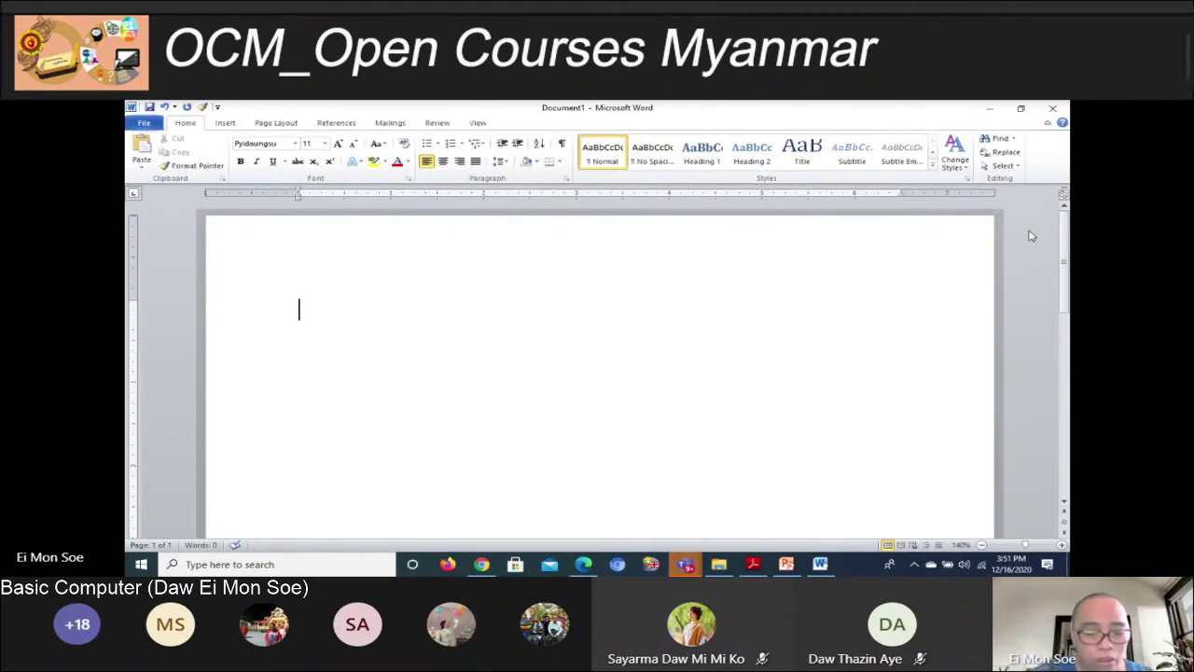
key("ctrl+shift")
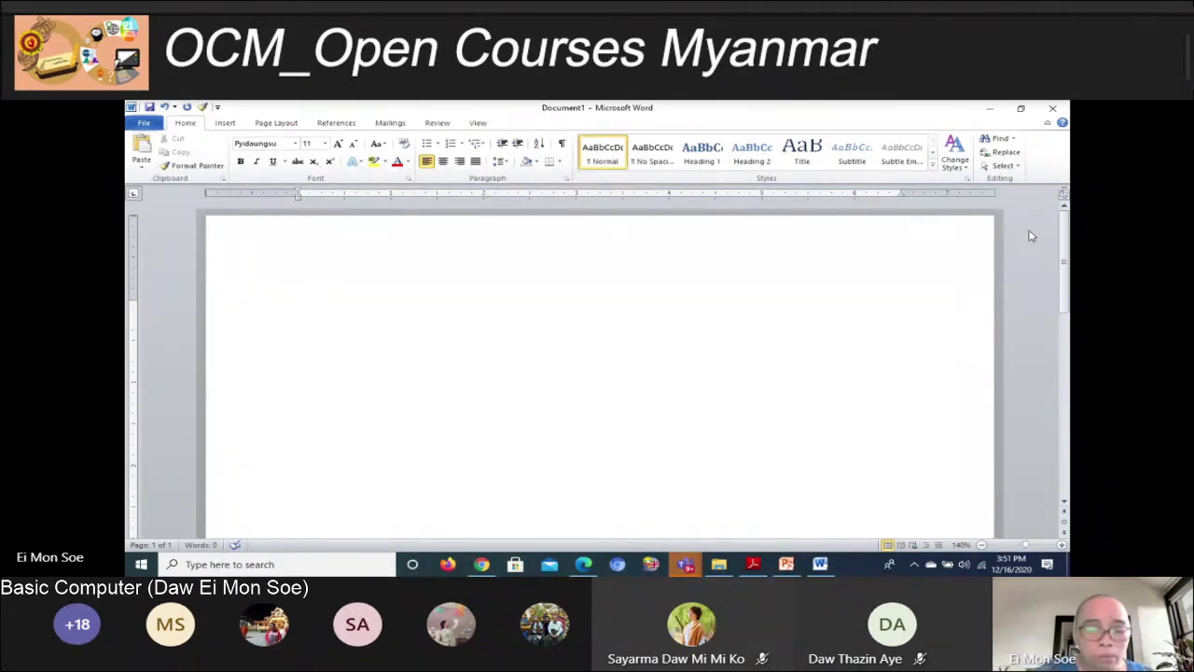
key("ctrl+shift")
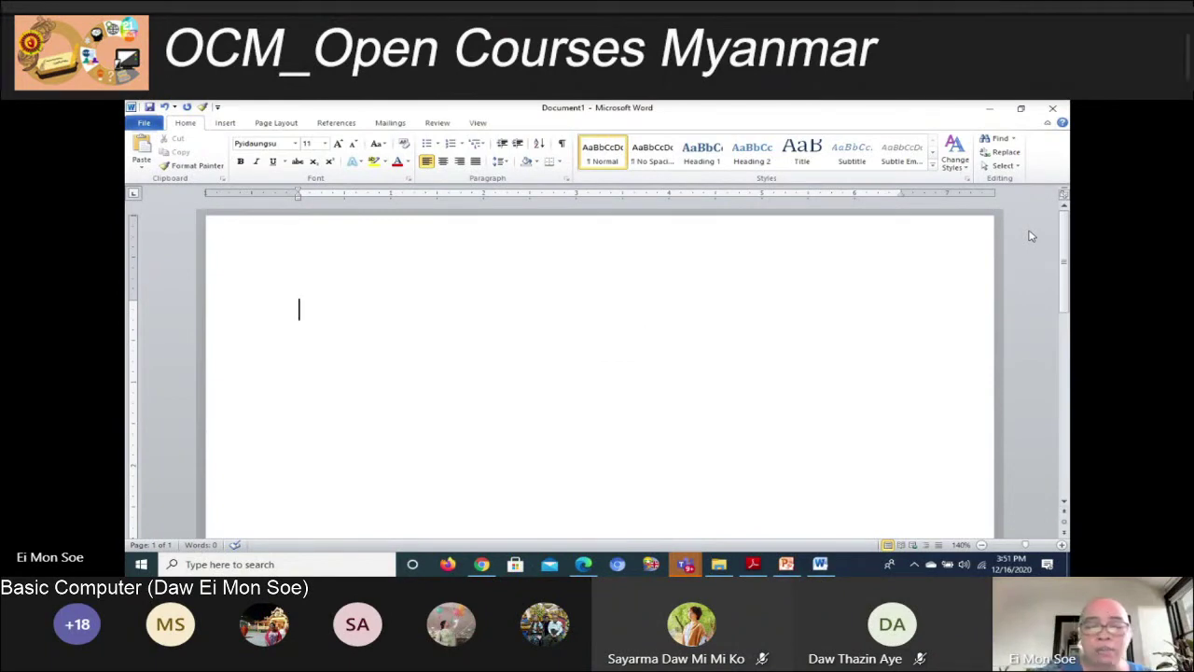
key("ctrl+shift")
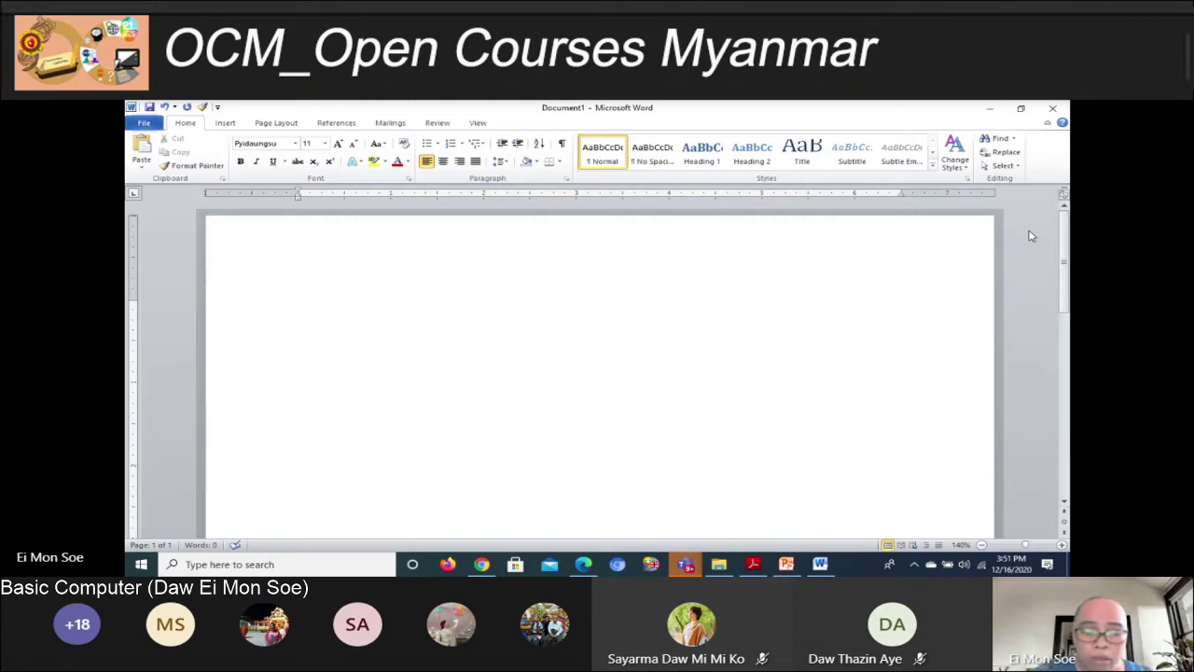
key("ctrl+shift")
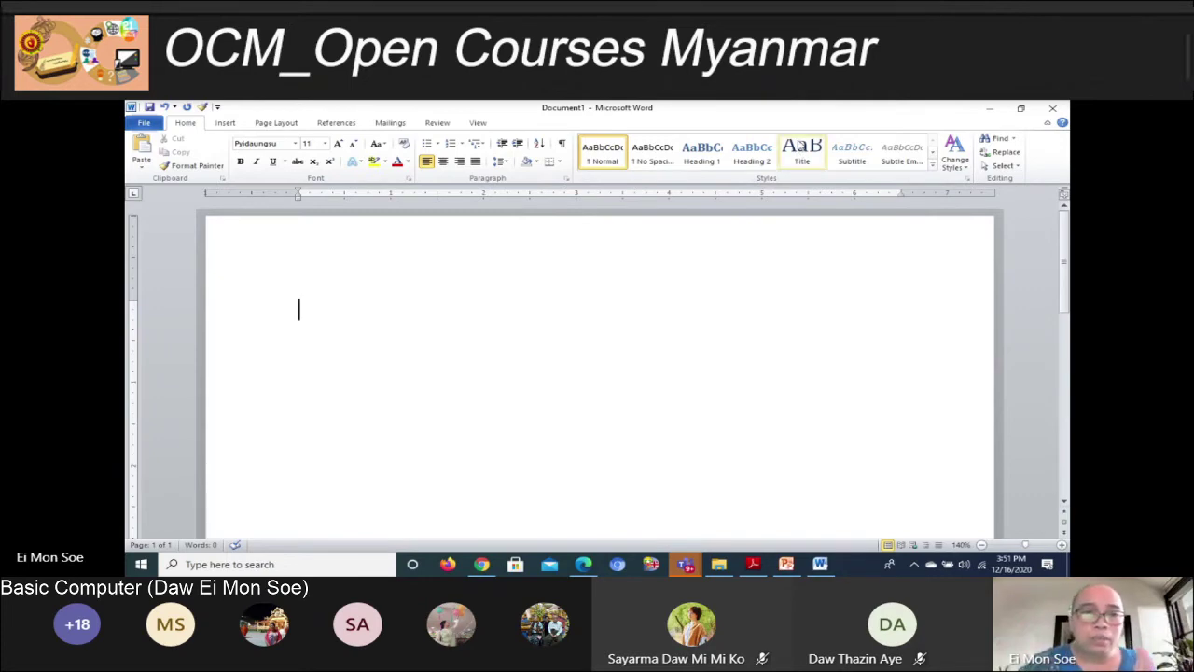
left_click(247, 144)
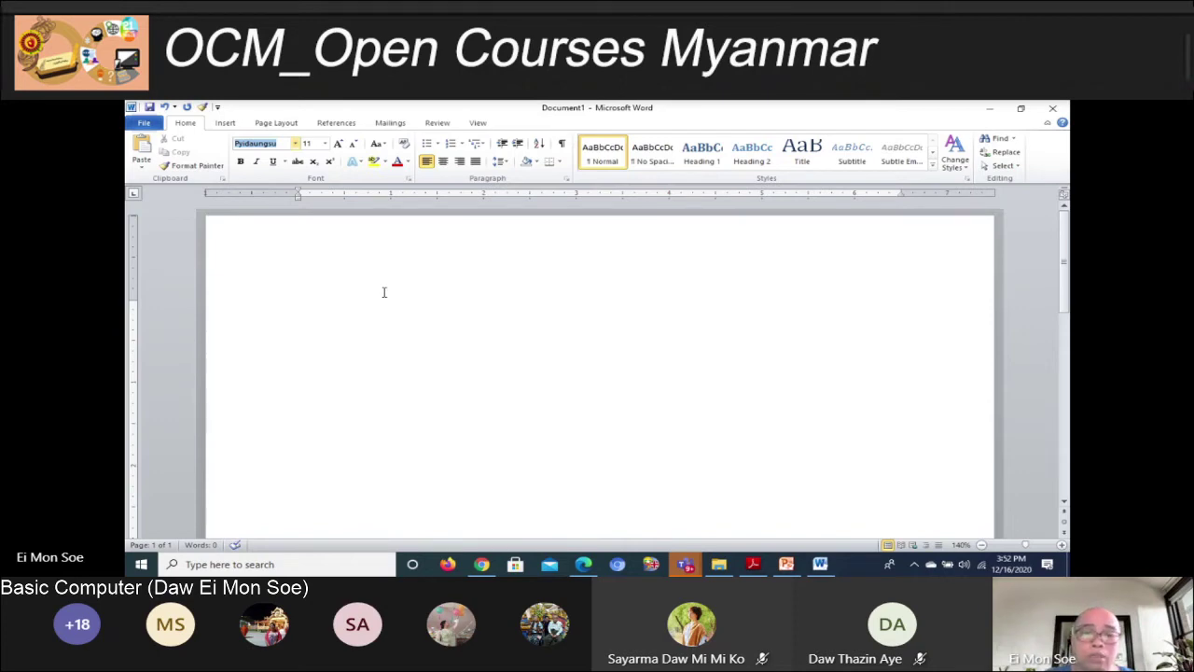
left_click(383, 292)
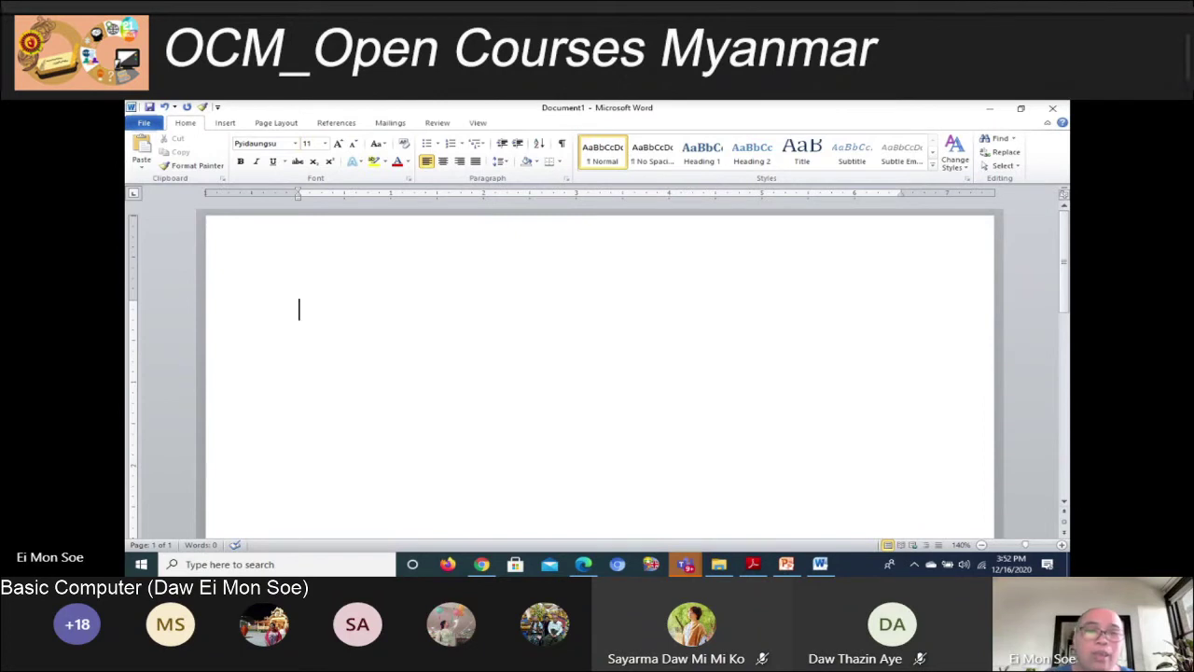
Type the Myanmar letter ဝ and enlarge it to 24 pt
type("ဝ")
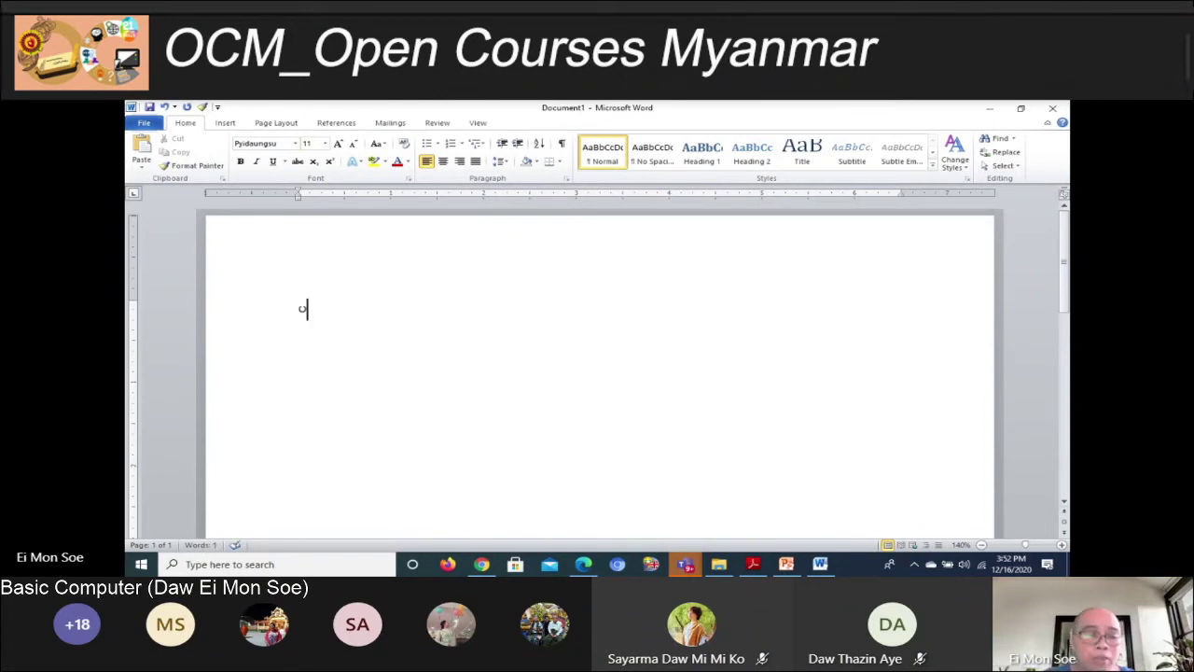
key("shift+Left")
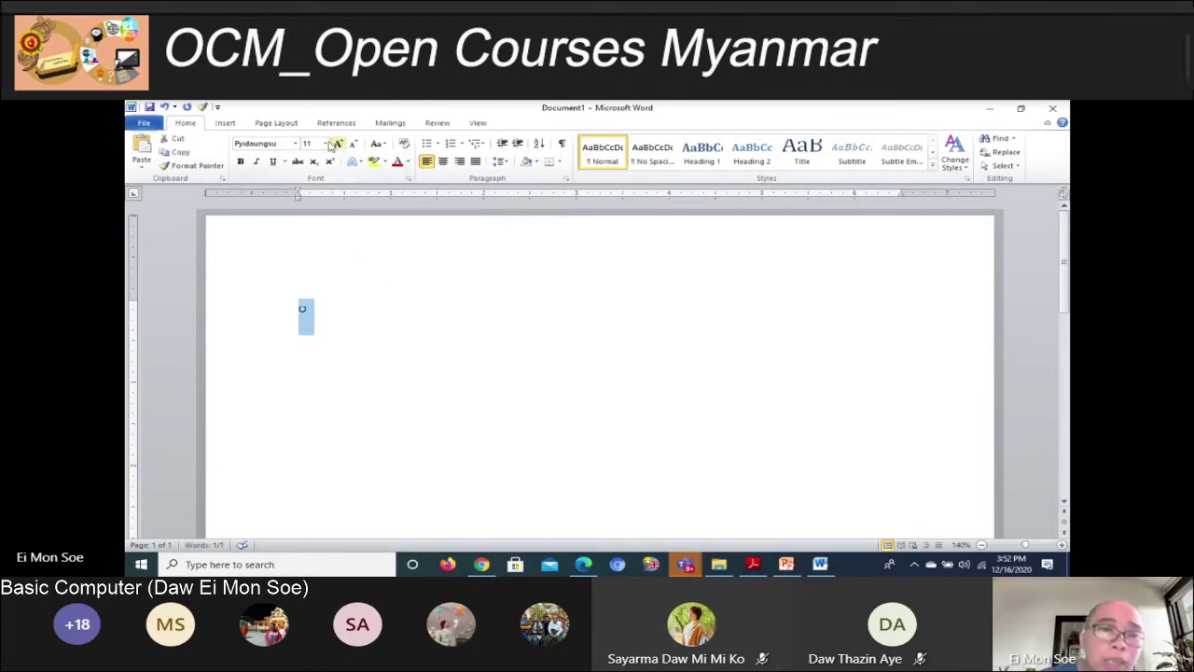
left_click(325, 144)
left_click(308, 243)
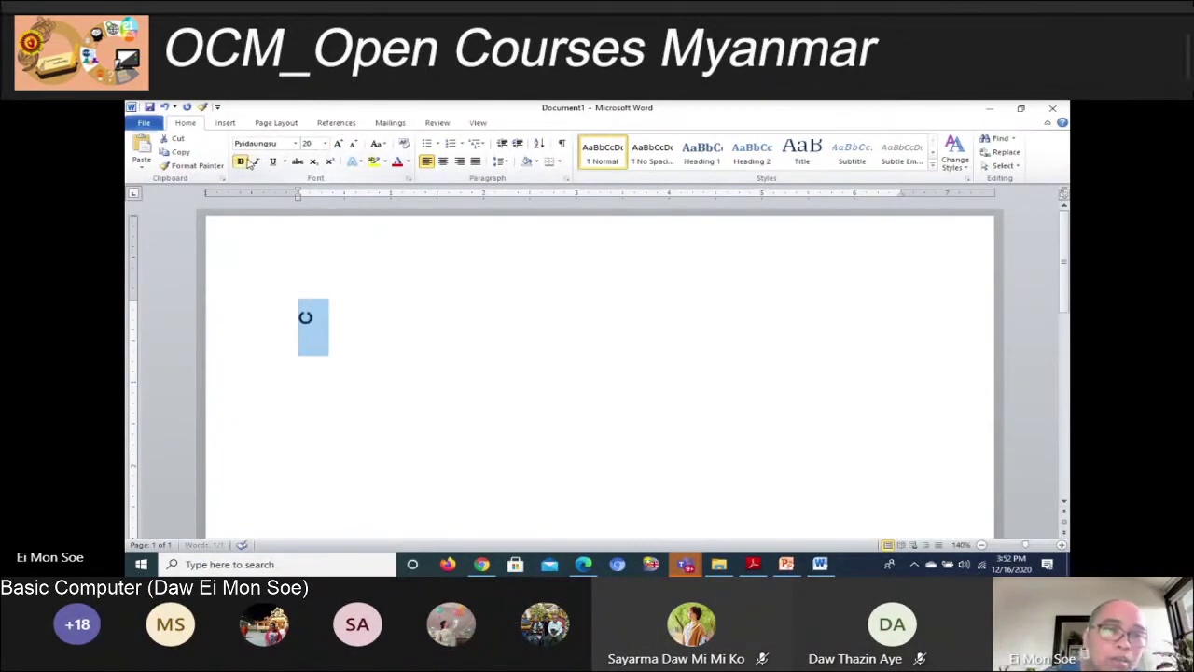
left_click(325, 143)
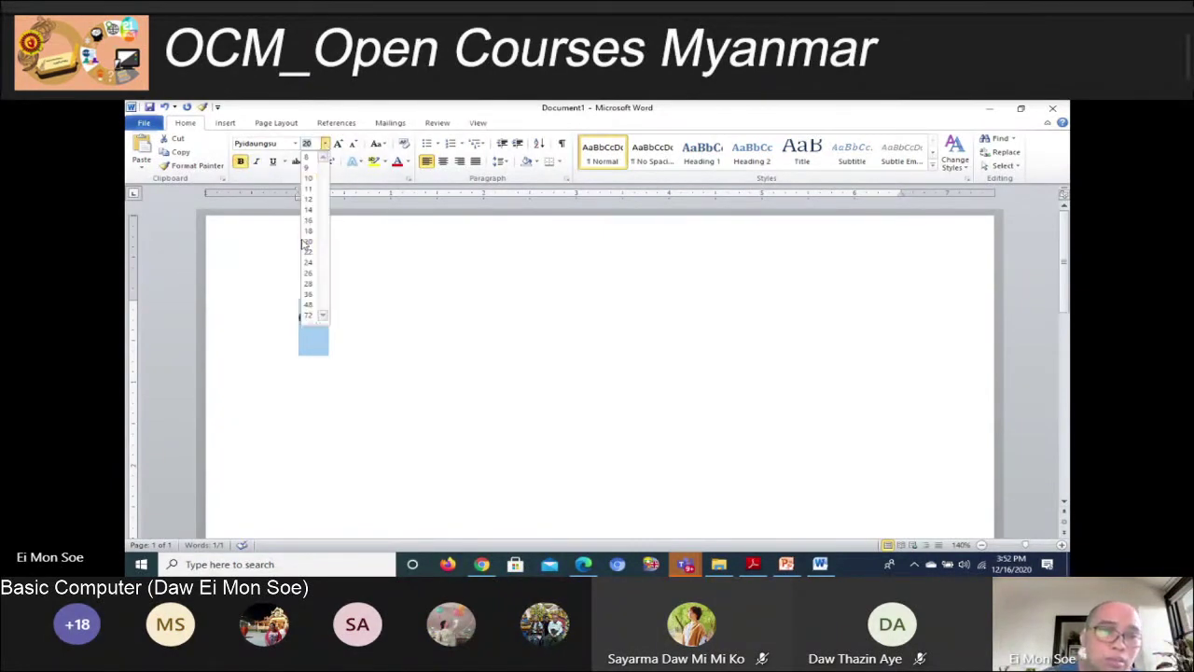
left_click(308, 262)
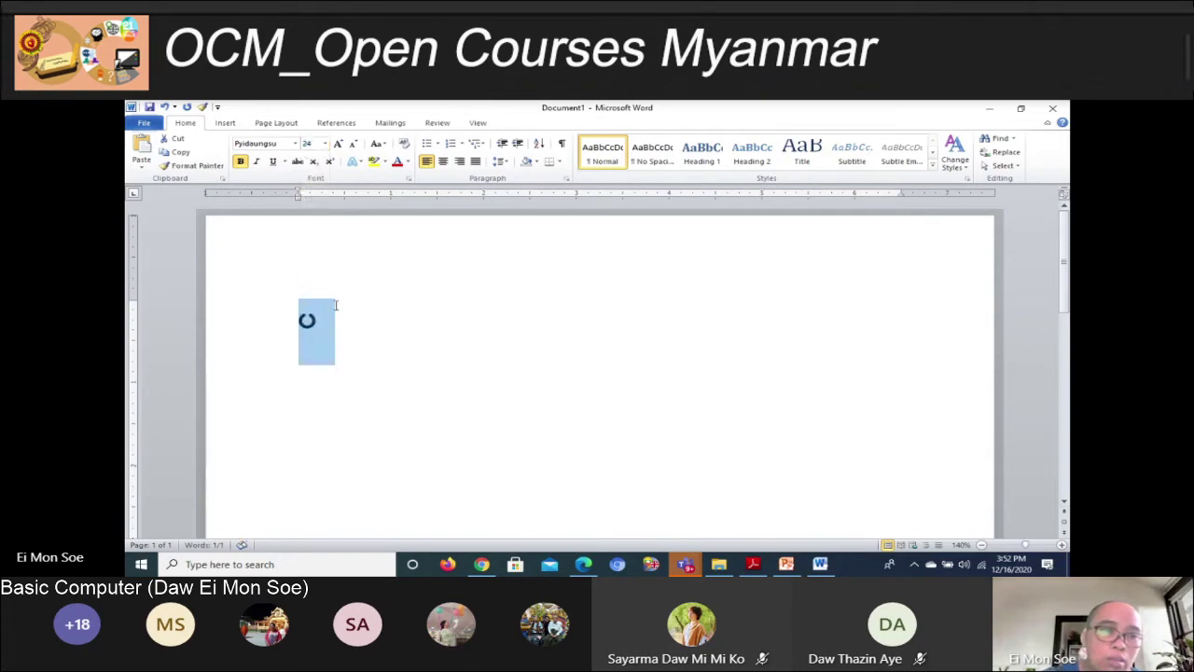
left_click(442, 357)
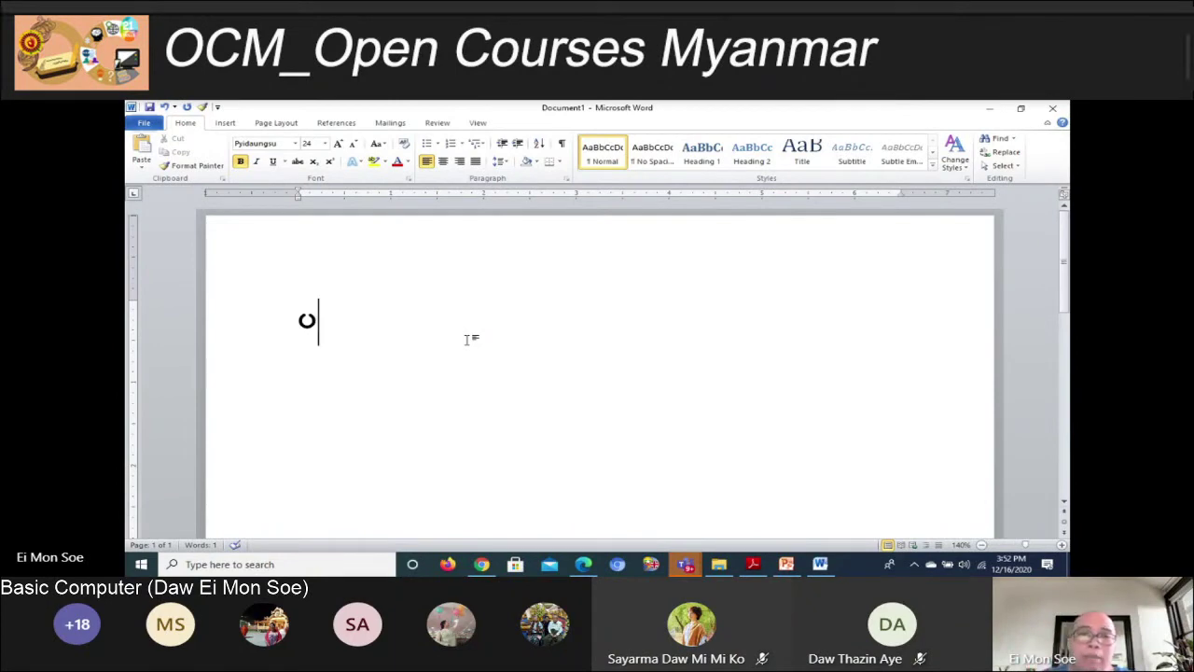
Delete the stray ဌ and bring the Adobe Reader guide to the front
type("ဌ")
key("BackSpace")
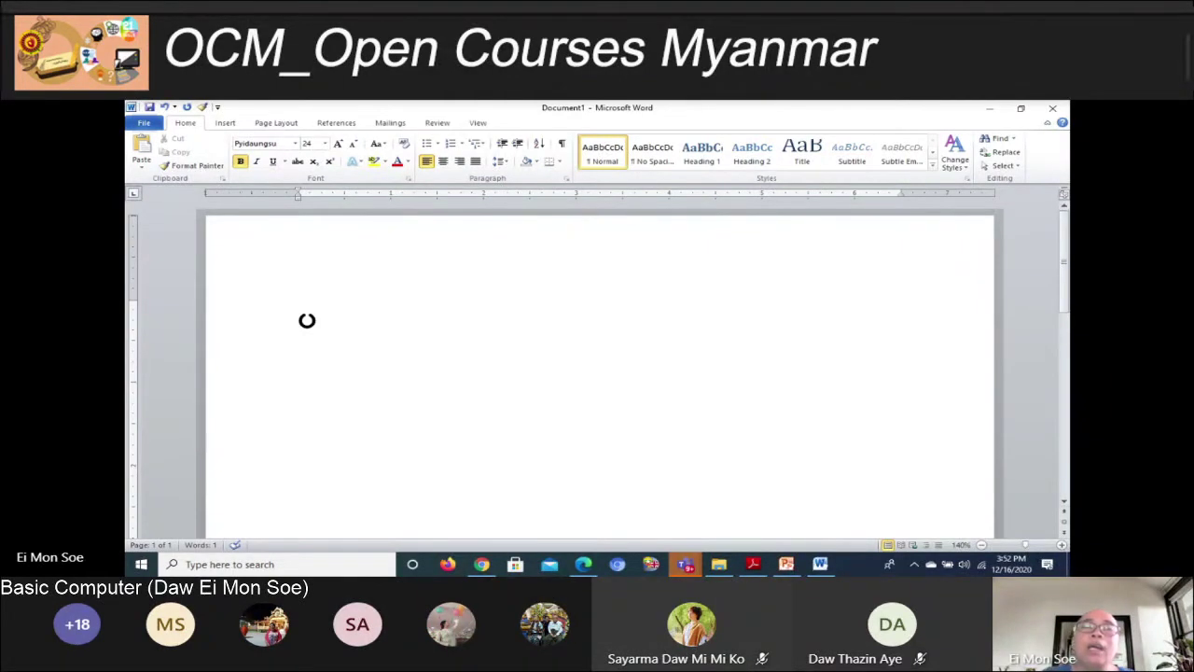
key("alt+Tab")
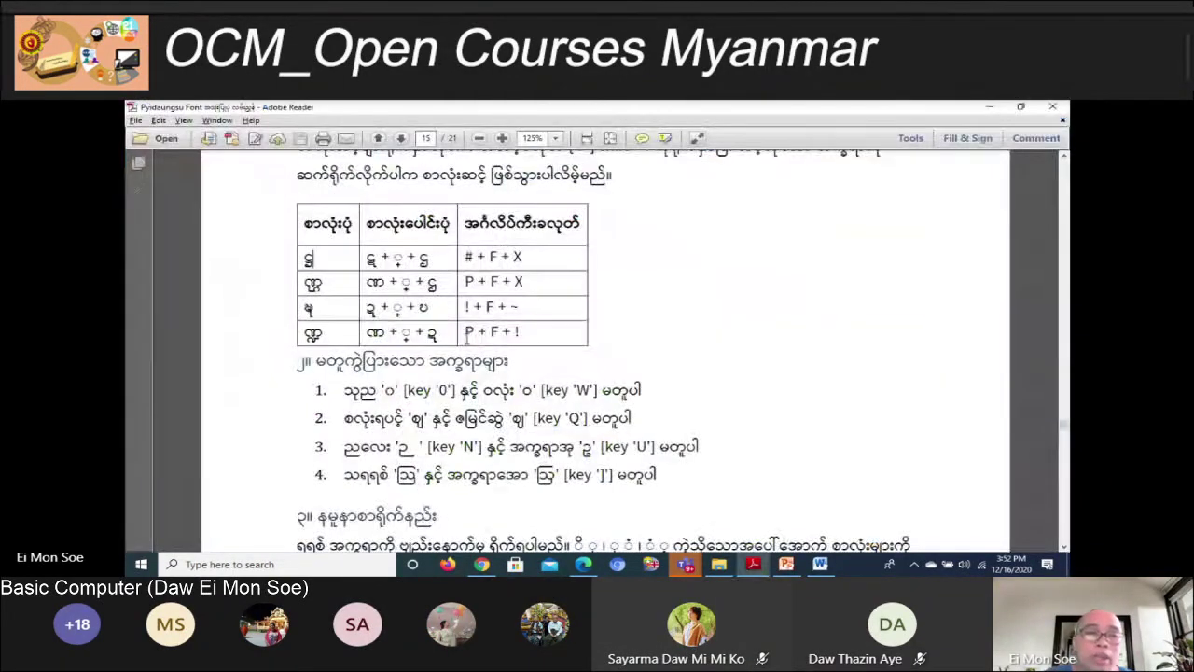
left_click_drag(433, 258, 366, 259)
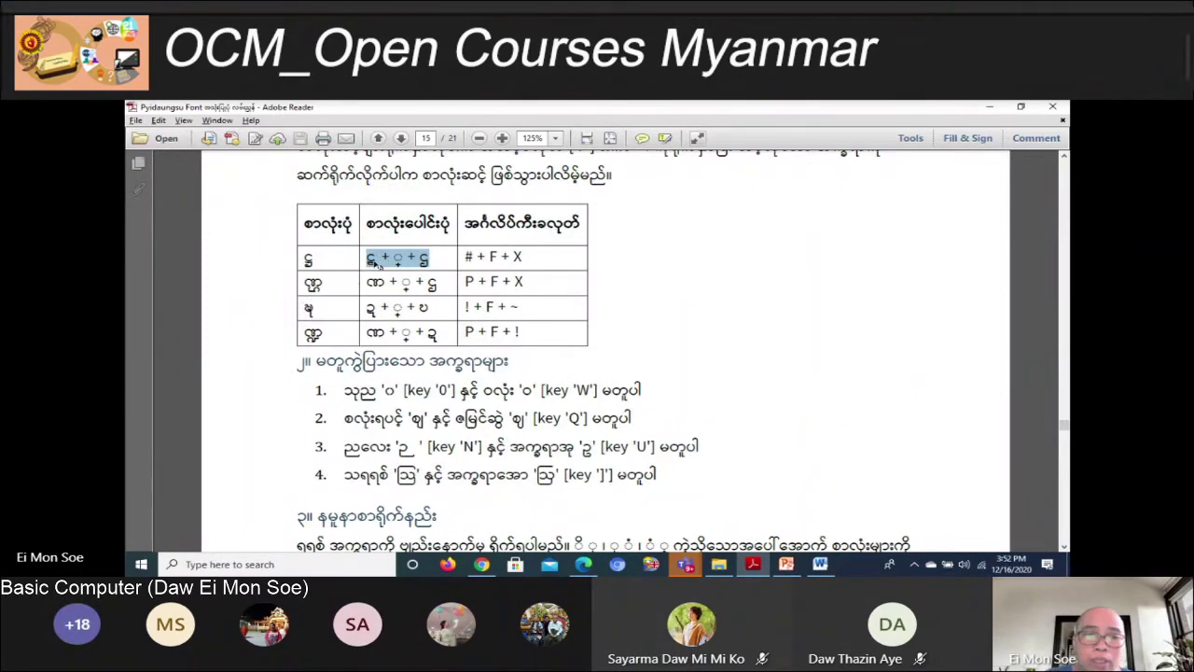
left_click(377, 264)
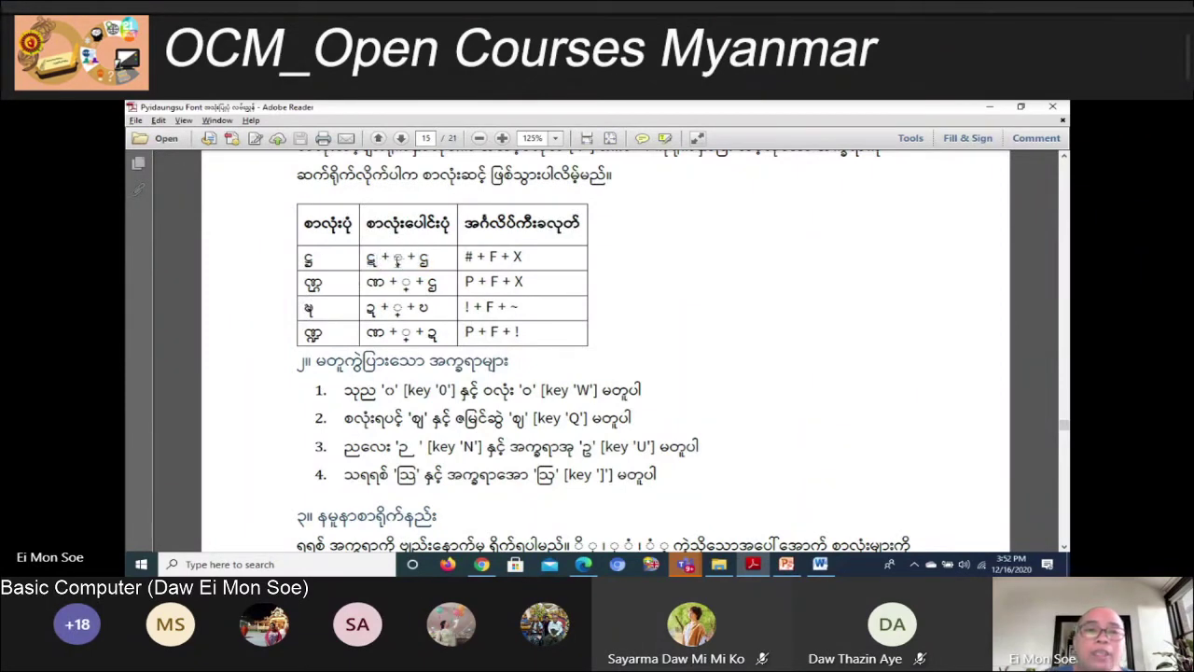
mouse_move(392, 260)
left_mouse_down()
mouse_move(430, 261)
mouse_move(393, 261)
left_mouse_up()
left_click(493, 253)
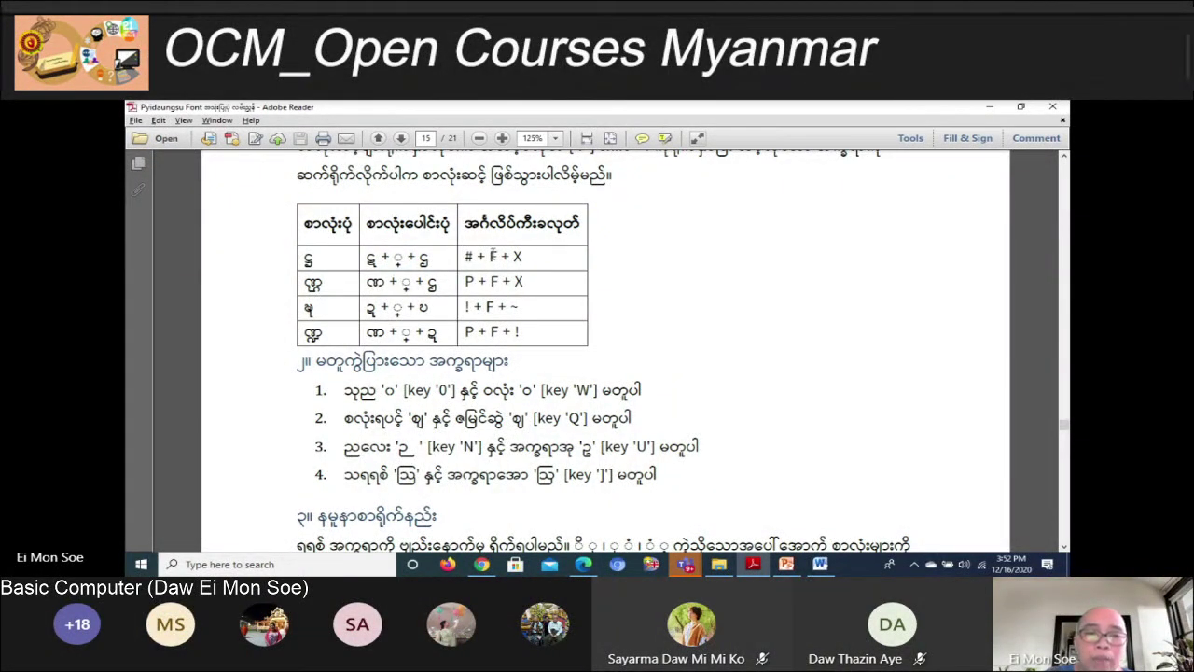
double_click(493, 256)
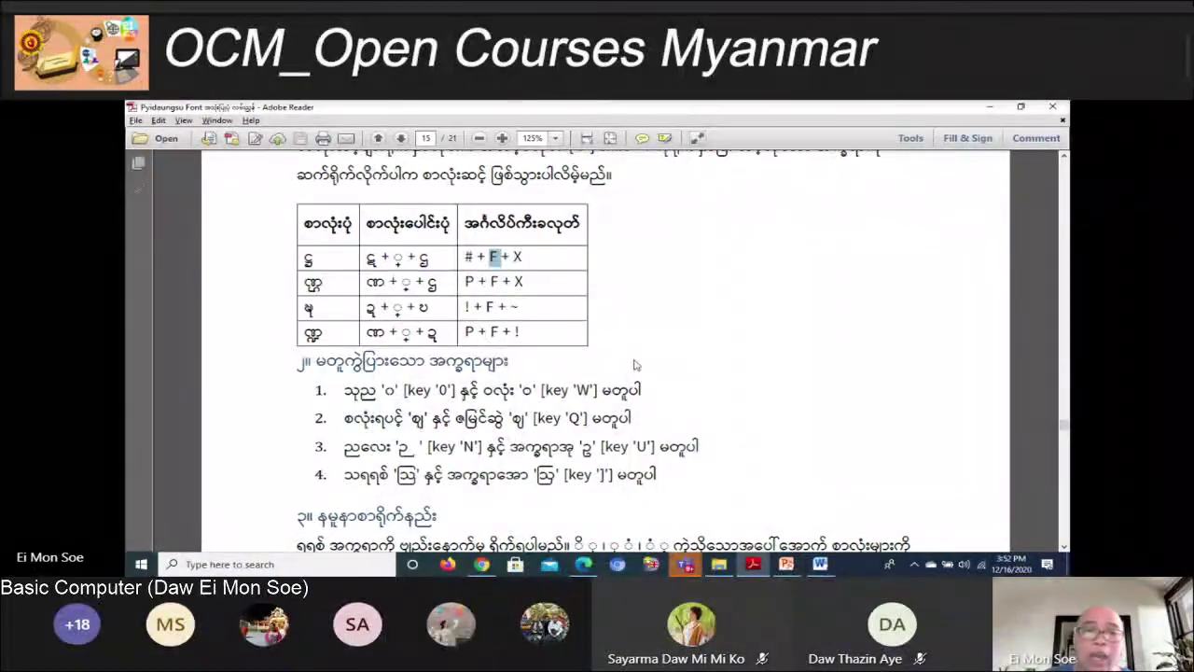
key("alt+Tab")
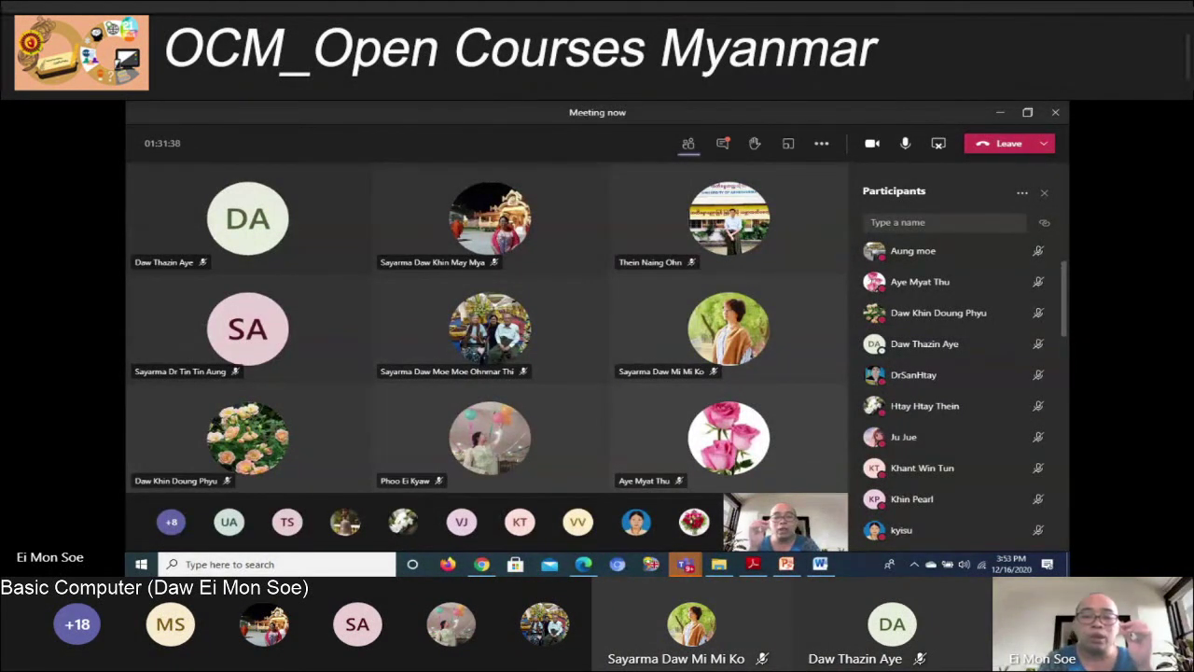
Return to Word, then launch a blank Notepad document from Windows search
key("alt+Tab")
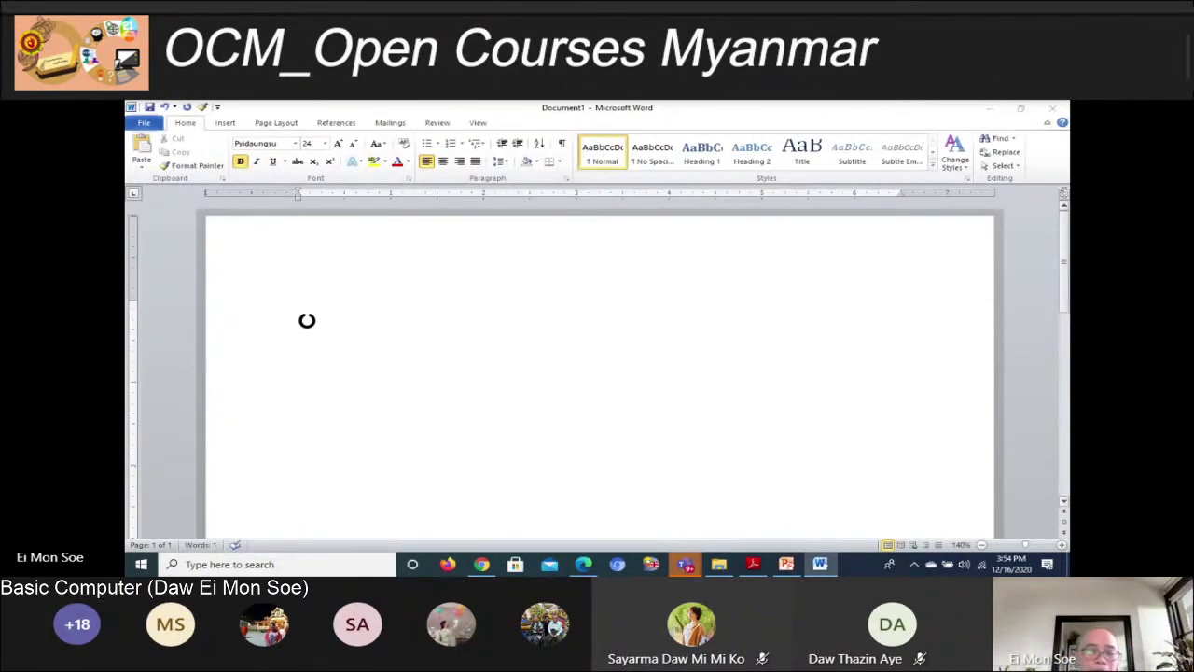
key("super")
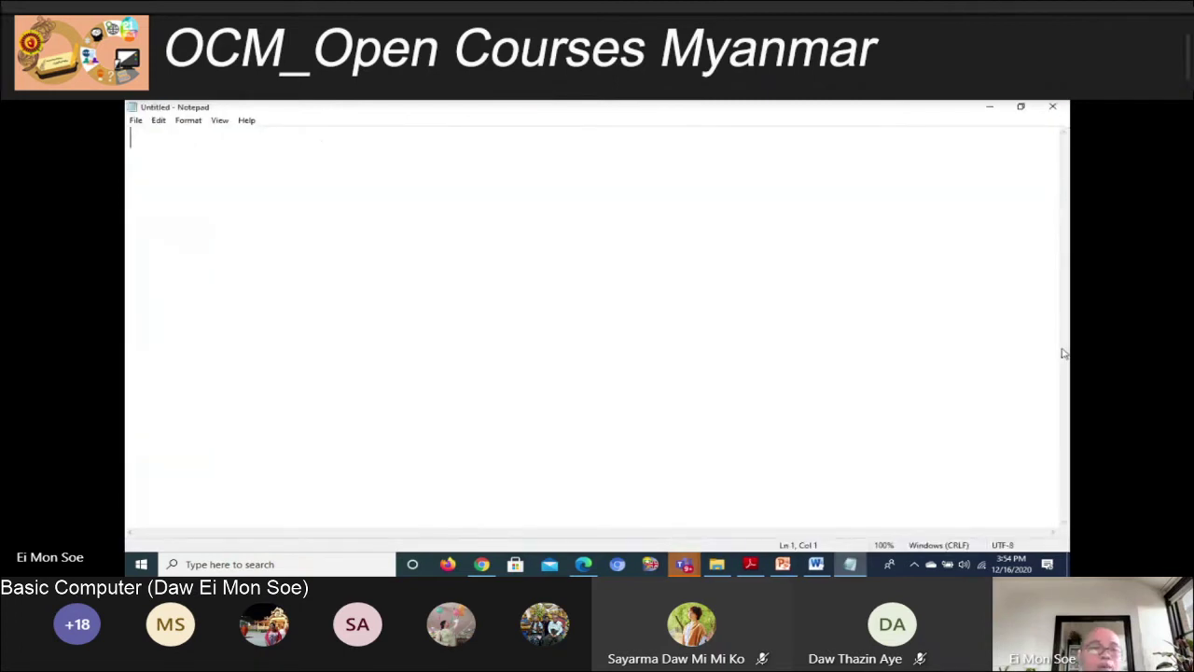
Write the first Notepad line, '1 !'
type("1")
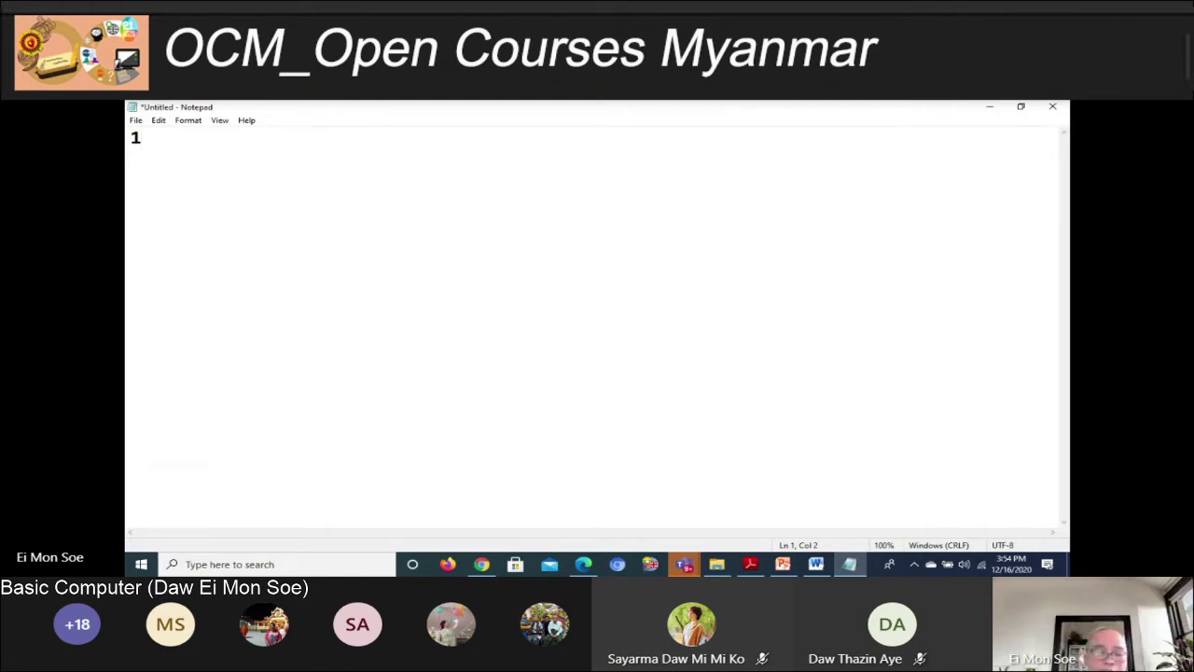
key("ctrl+a")
key("Up")
key("Left")
key("End")
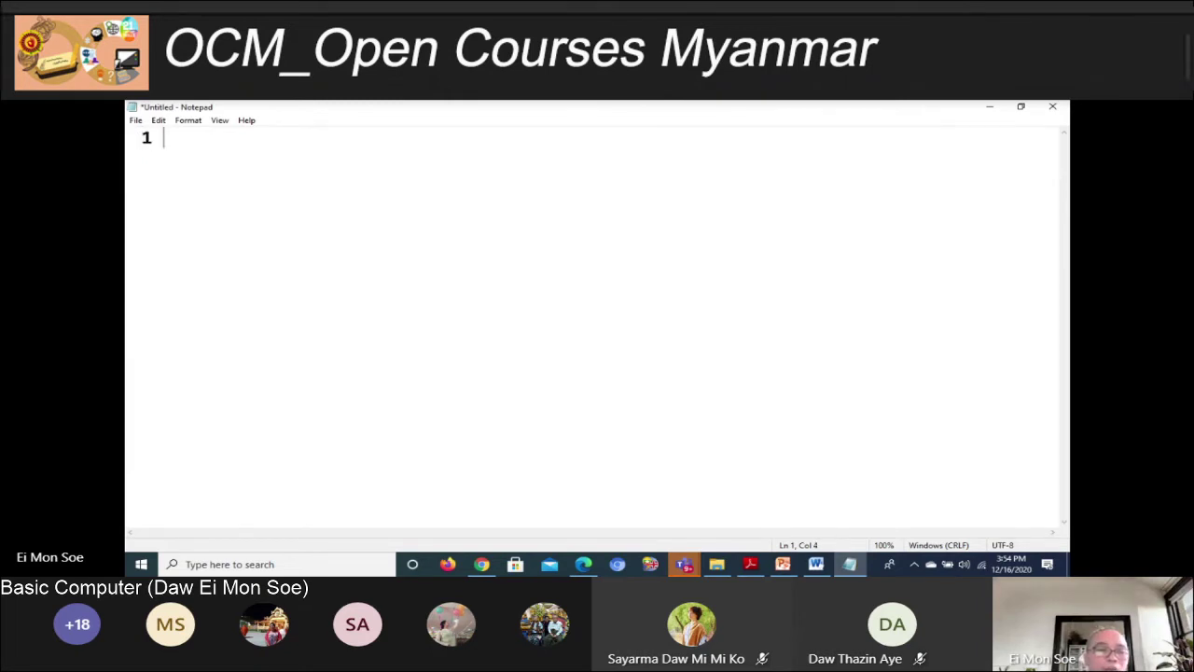
type("!")
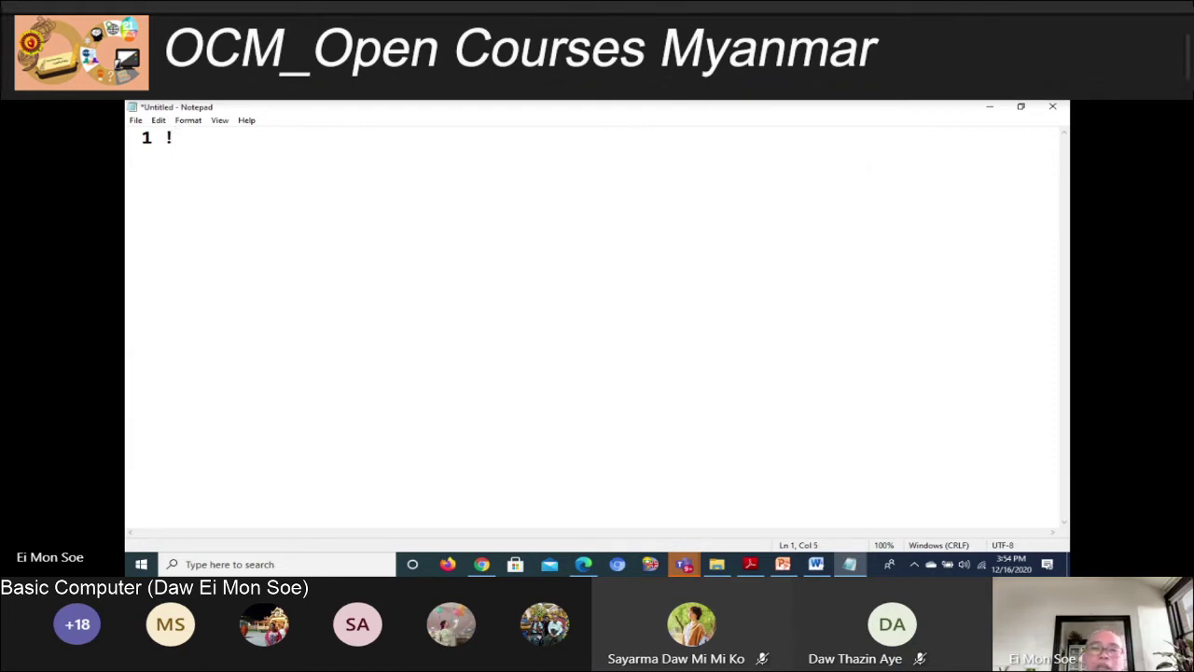
key("Return")
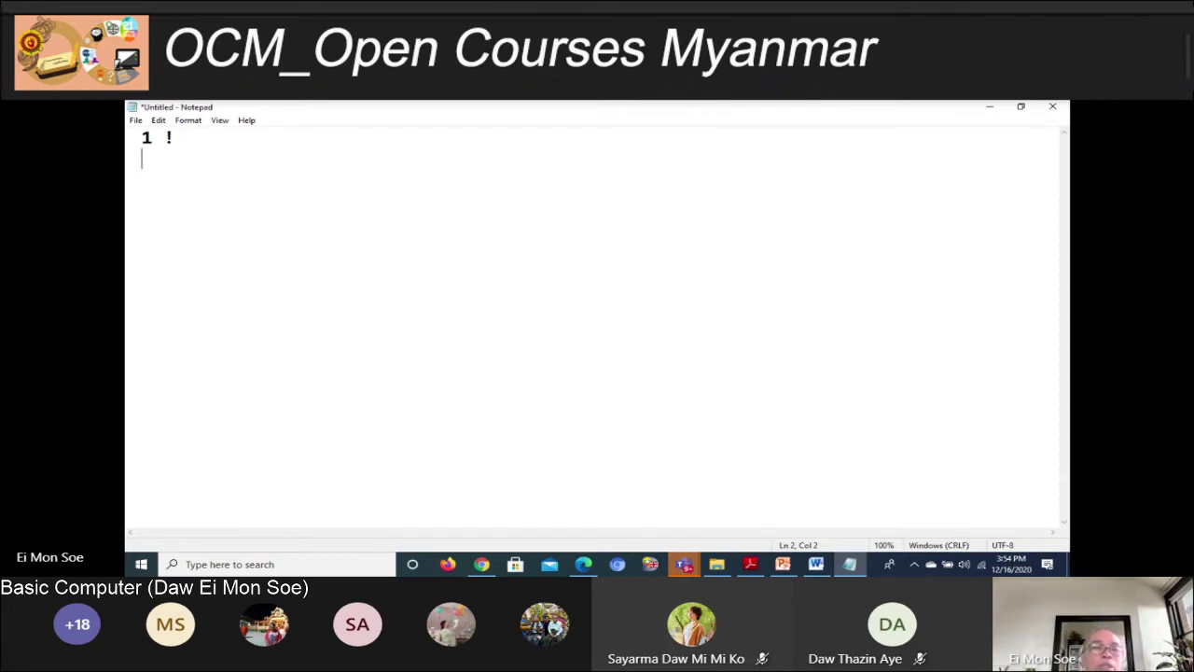
Add the lines '2 @', '3 #', '4 $' and '5 %' beneath it
type("2")
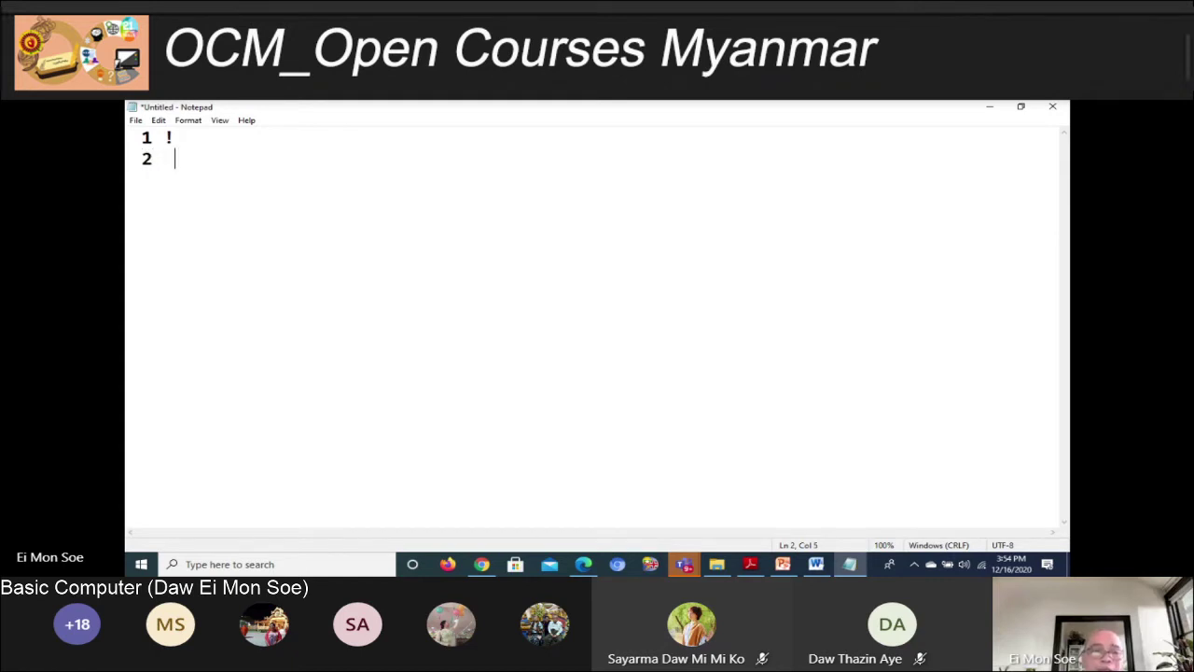
type(" @")
key("Return")
type("3 ")
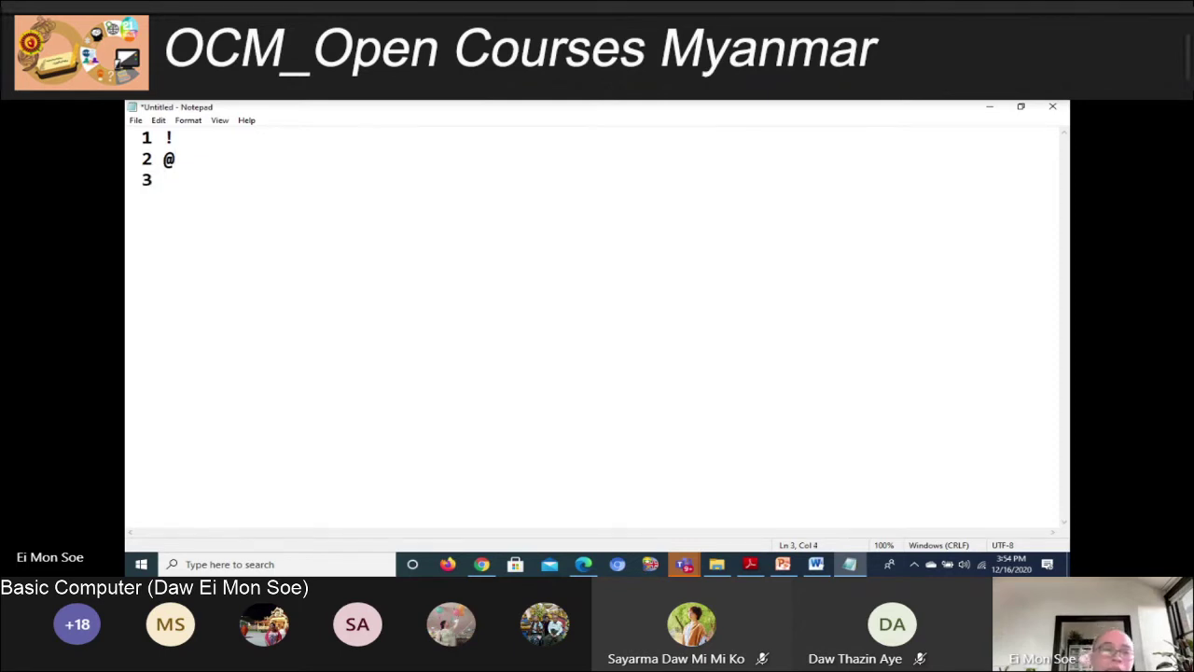
type("#")
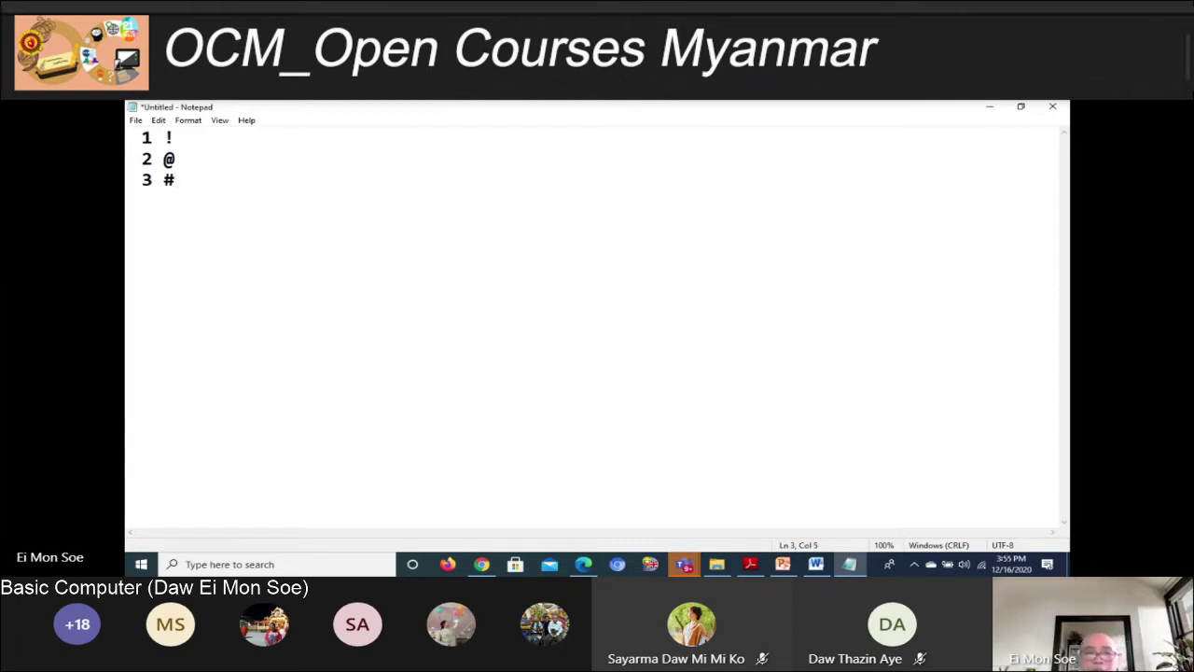
key("Return")
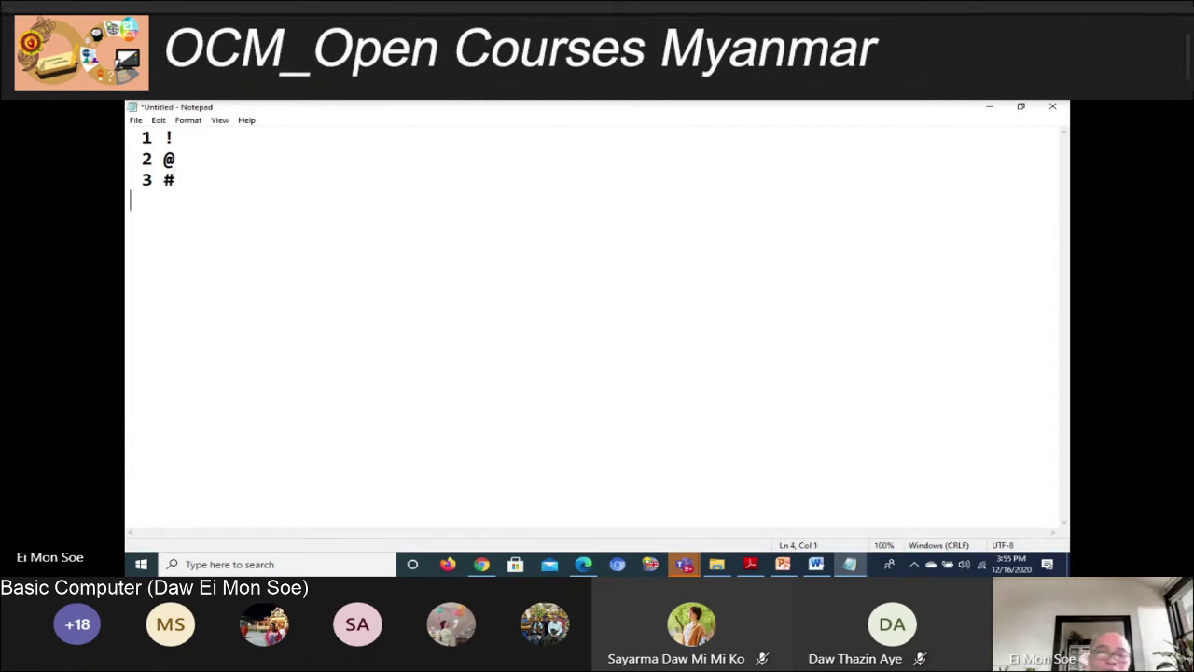
type("4")
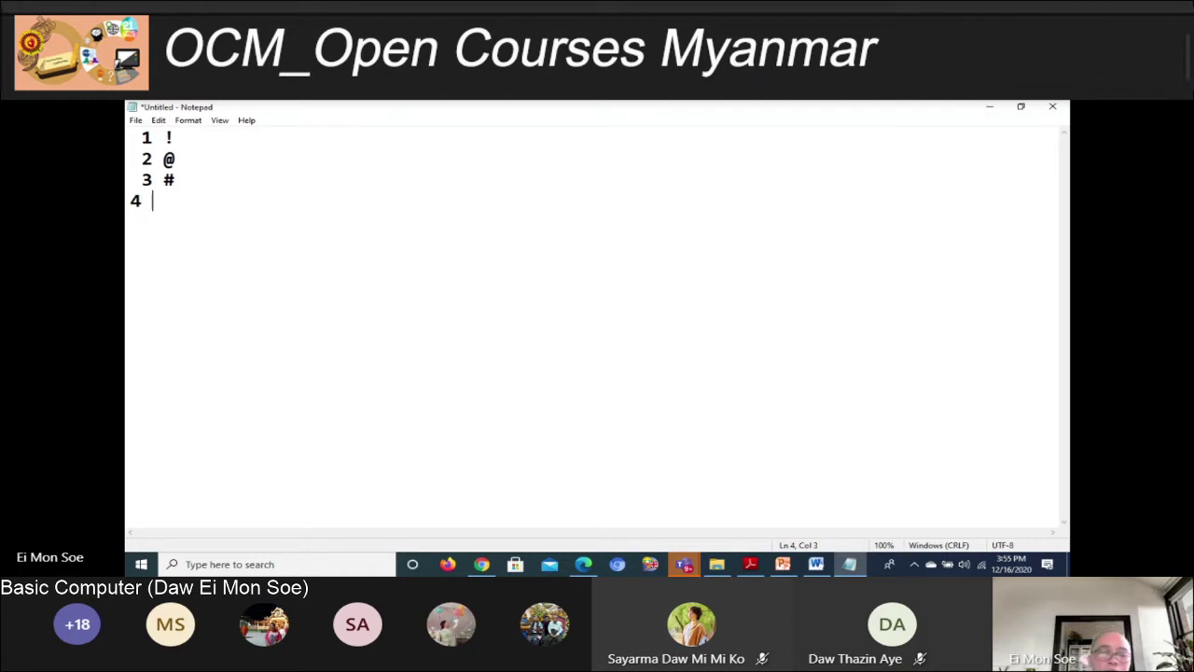
type(" $")
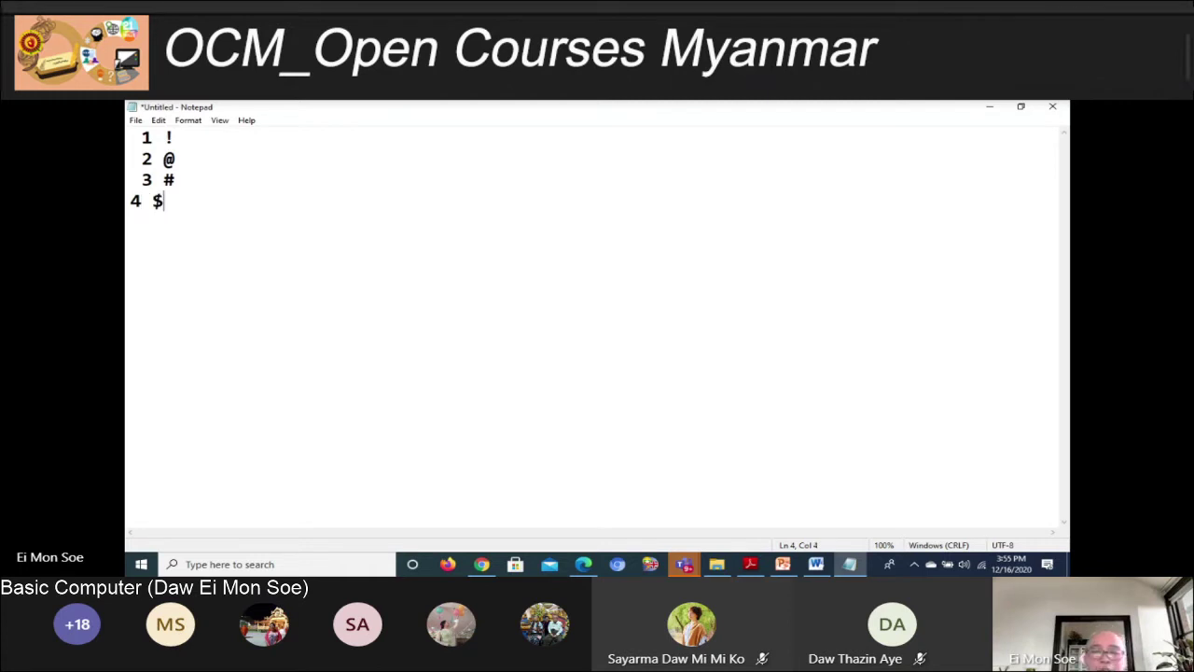
key("Return")
type("5 ")
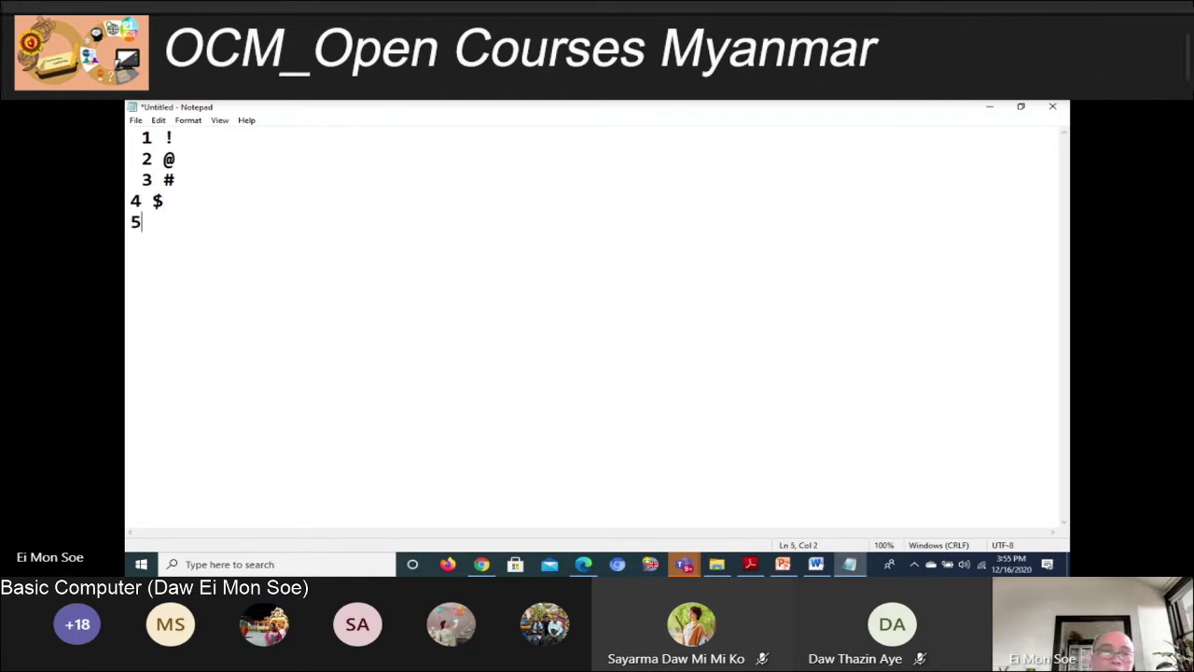
type("%")
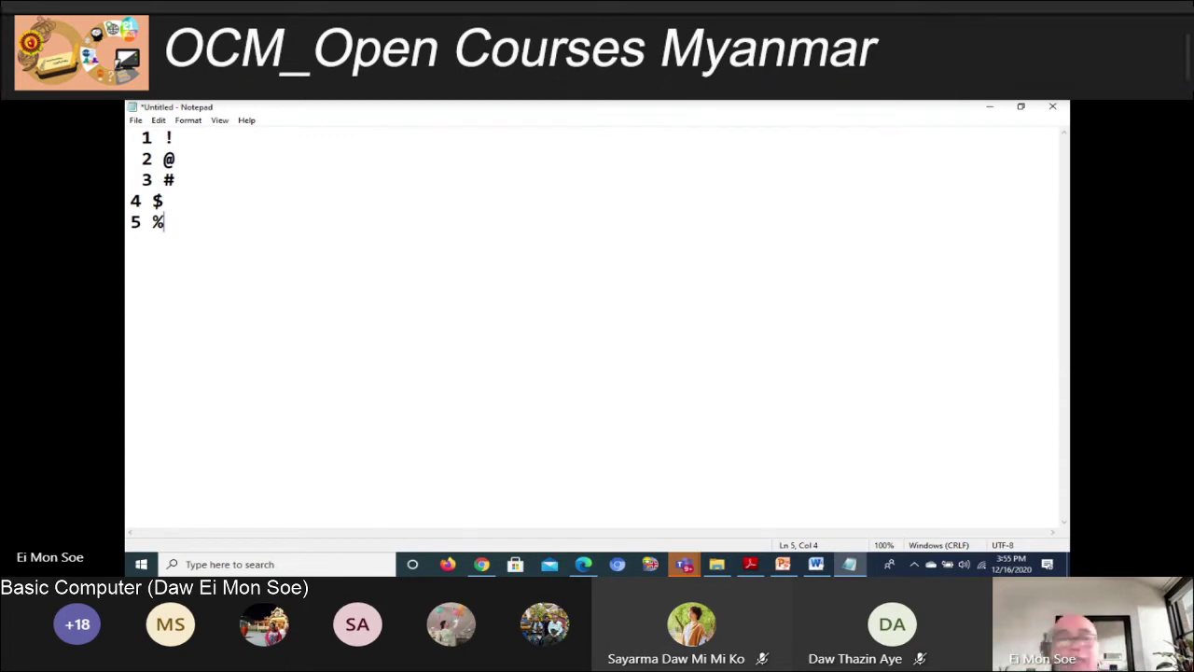
Indent the '4 $' and '5 %' lines to match the first three lines
key("Up")
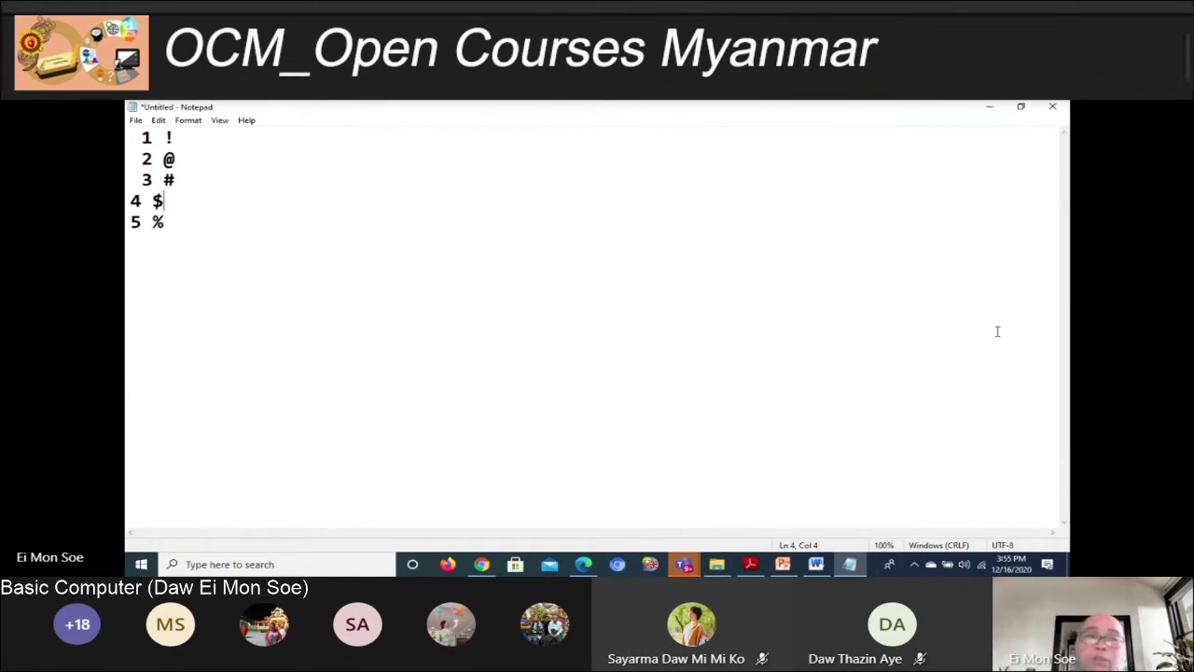
key("Left")
key("Home")
key("Down")
key("Home")
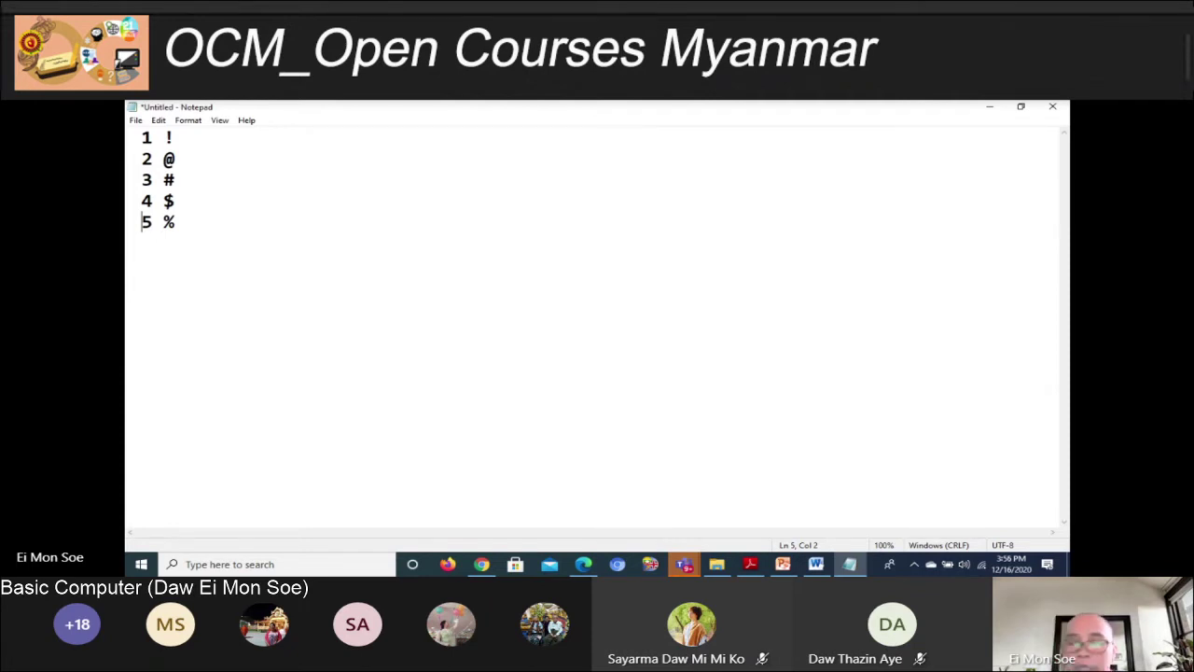
key("End")
Add a sixth line reading ; : ' " < > and switch to Word
key("Return")
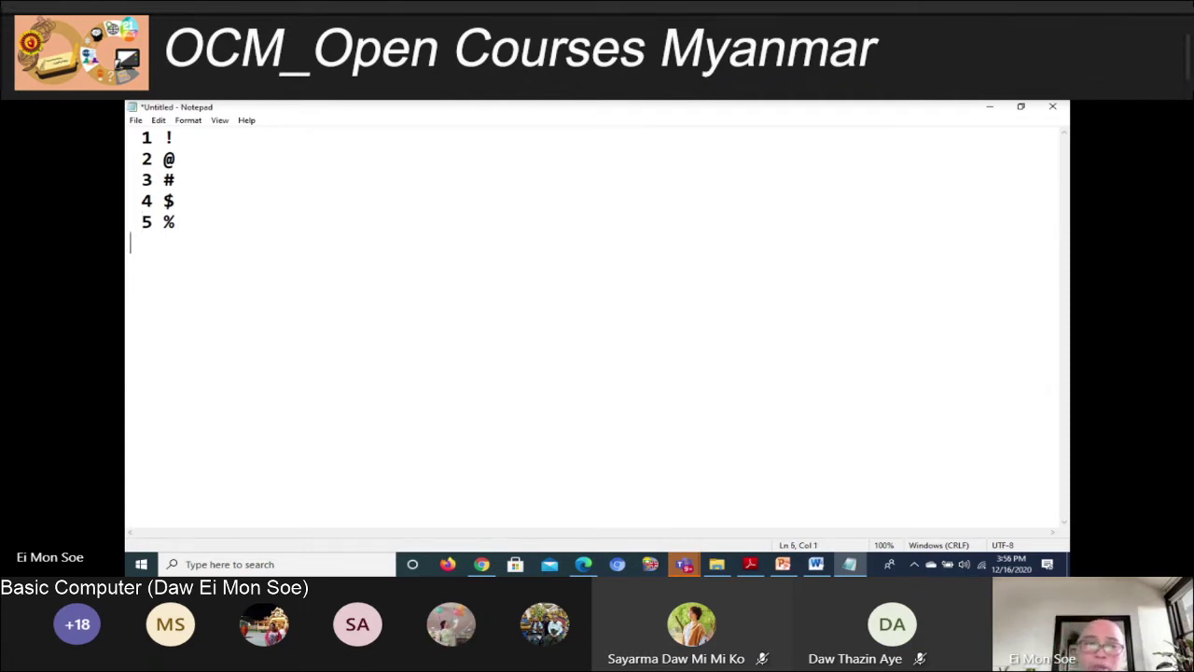
type(";")
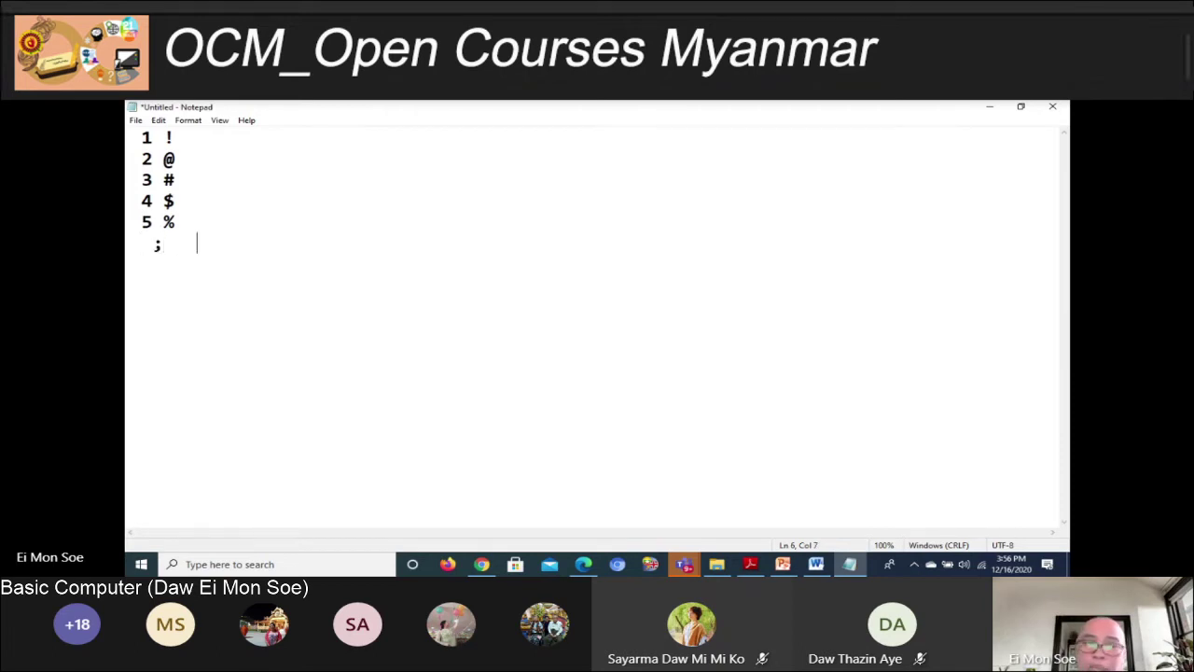
type("   :")
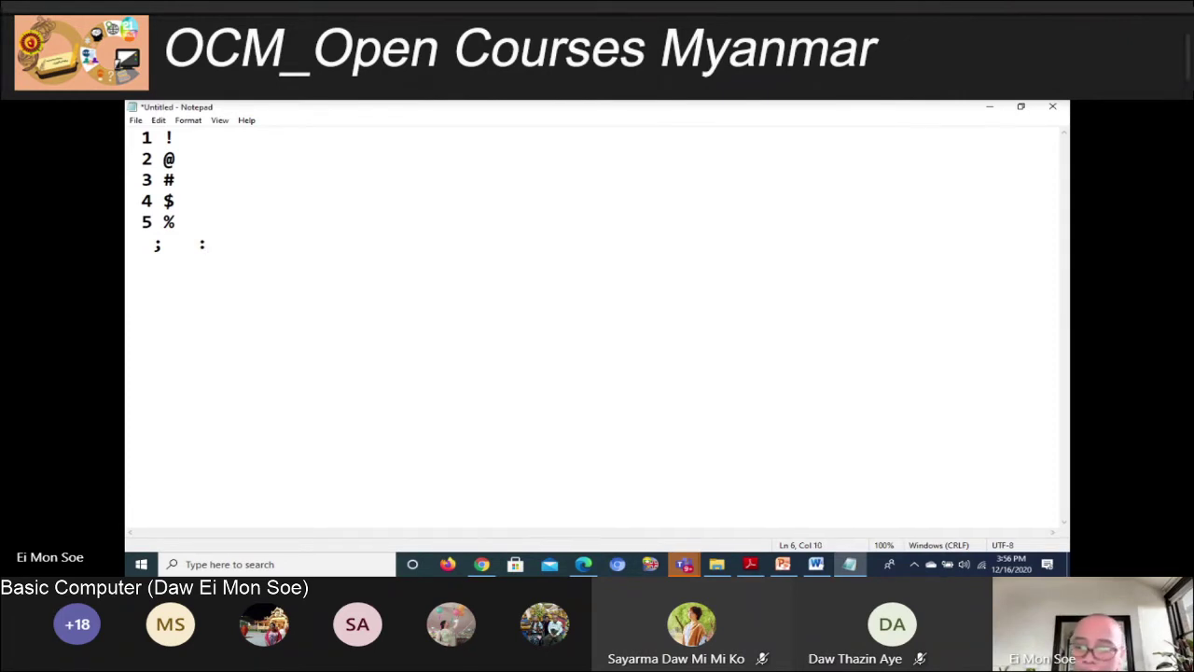
type("  '")
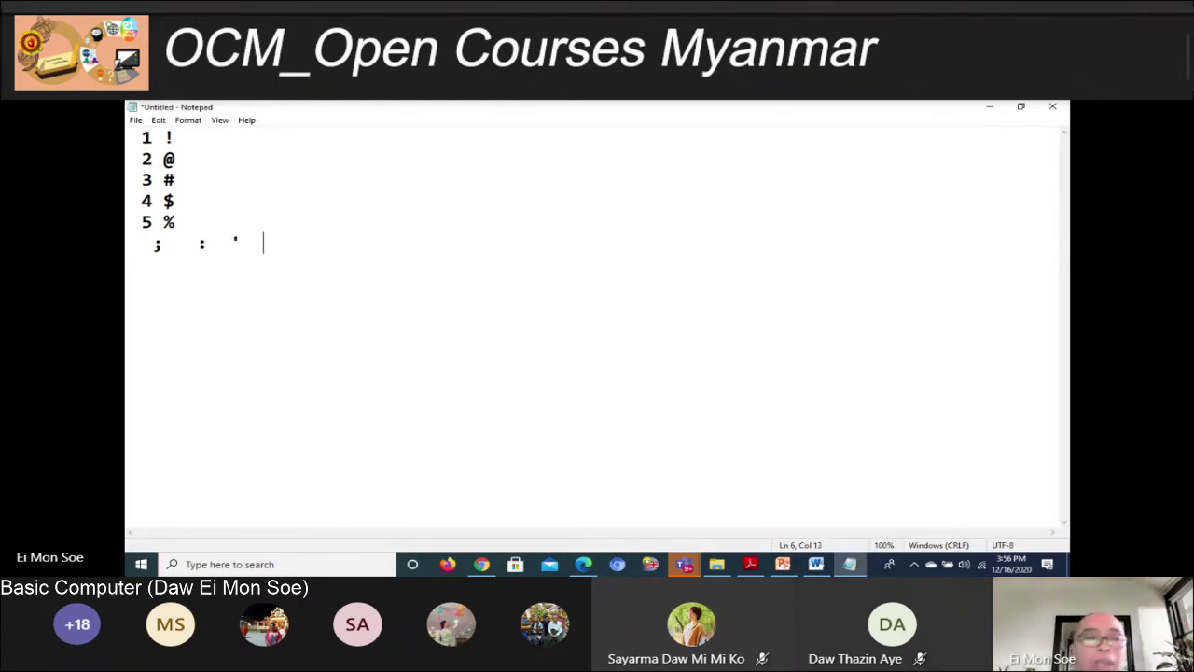
type("\"")
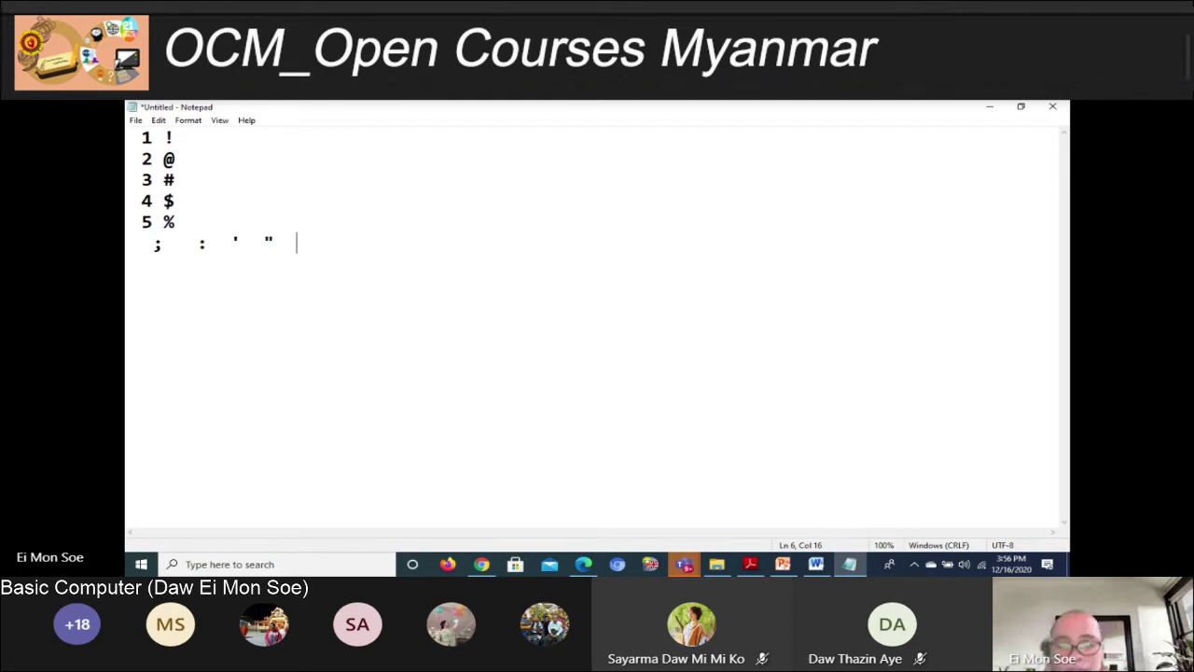
type("<")
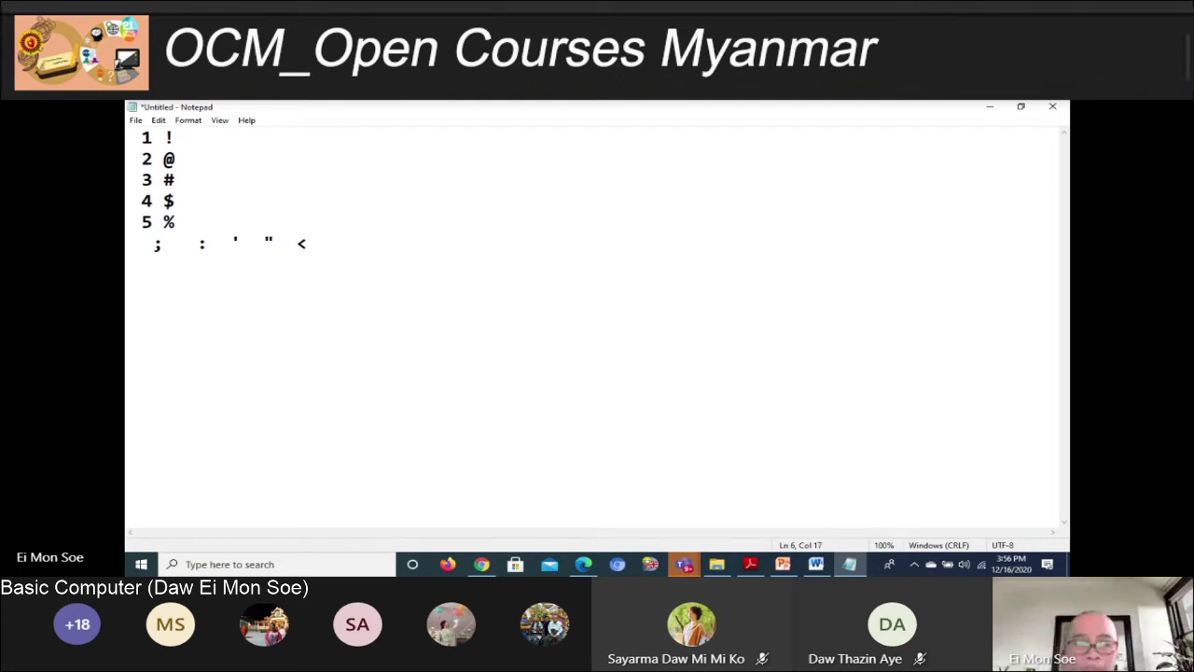
type(" >")
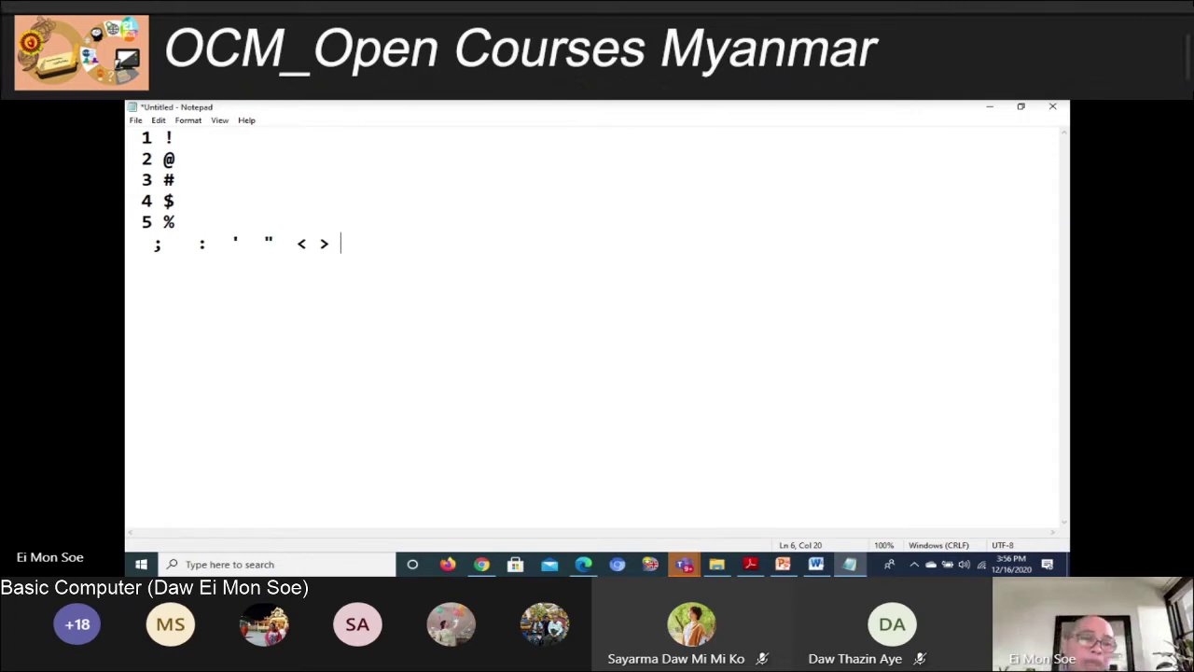
key("alt+Tab")
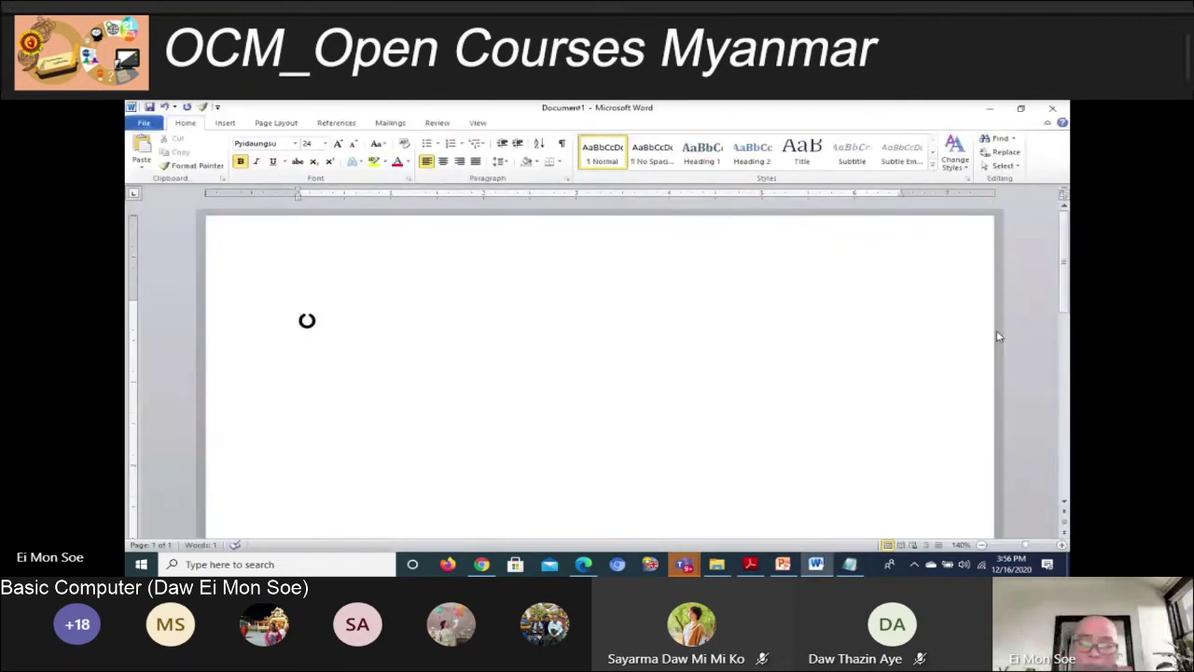
Switch to Pyidaungsu MM input and type ပဌာန်း with its stacked consonant on line one
key("Up")
key("End")
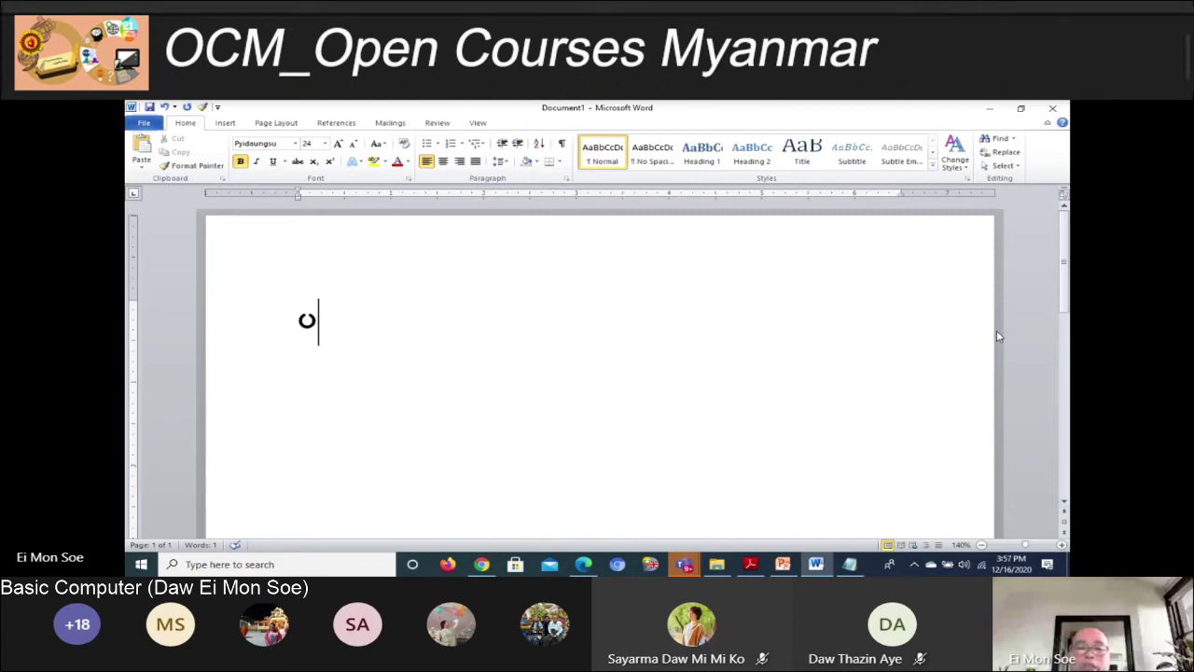
key("alt+shift")
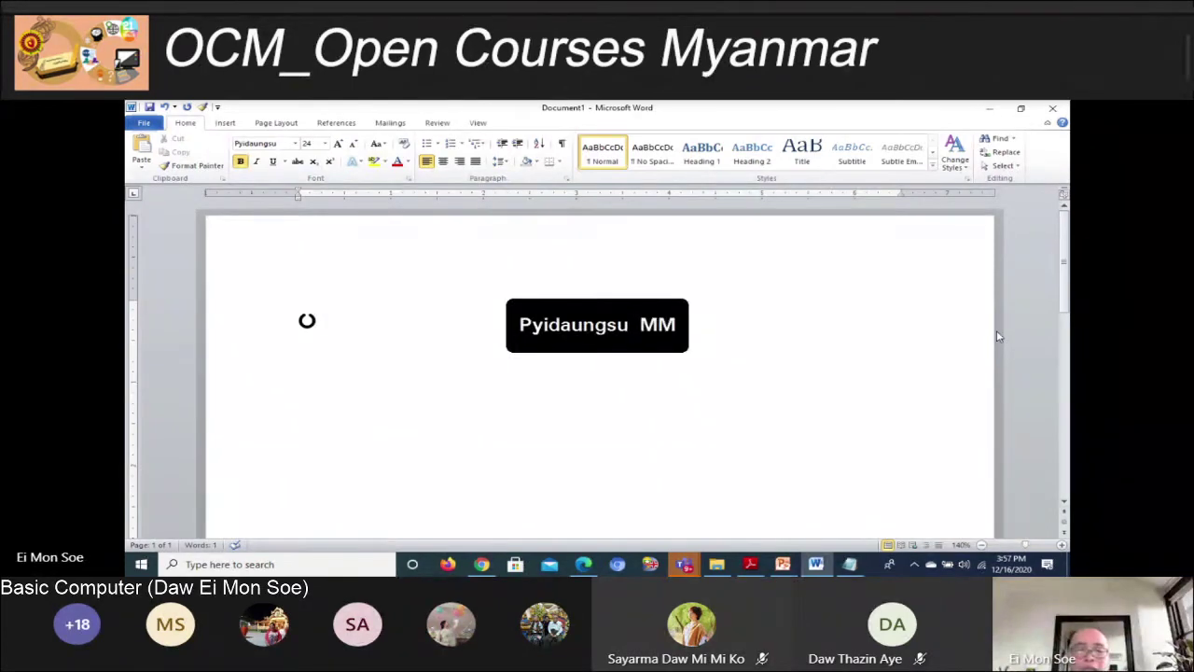
type("င")
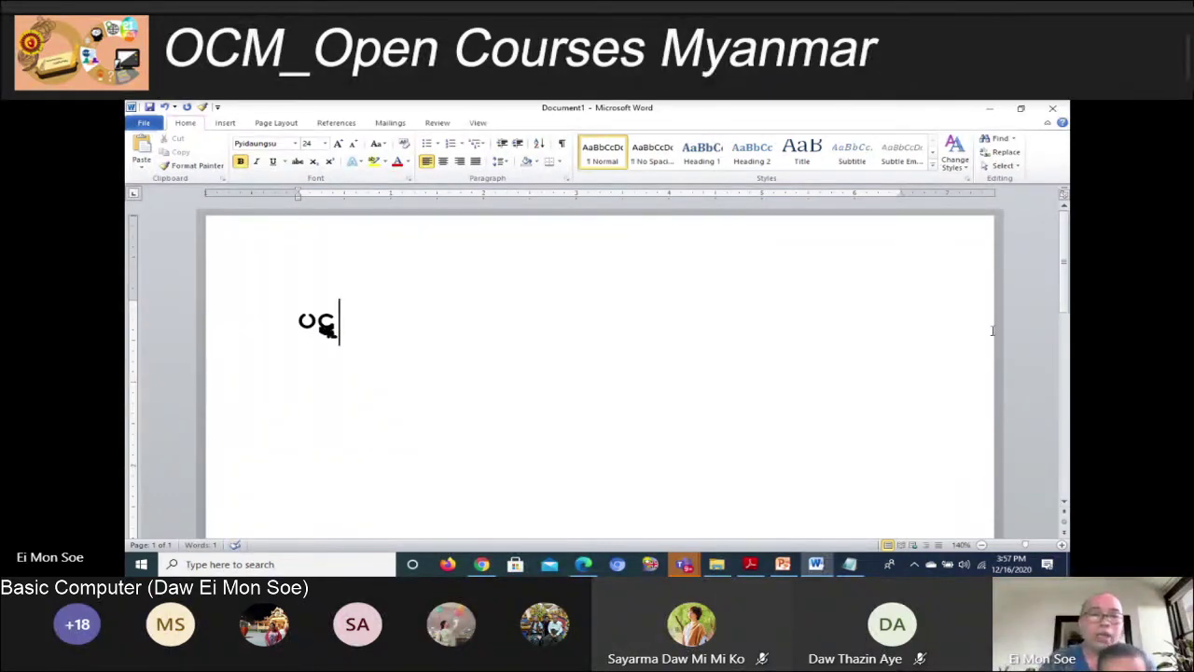
key("shift+End")
key("Delete")
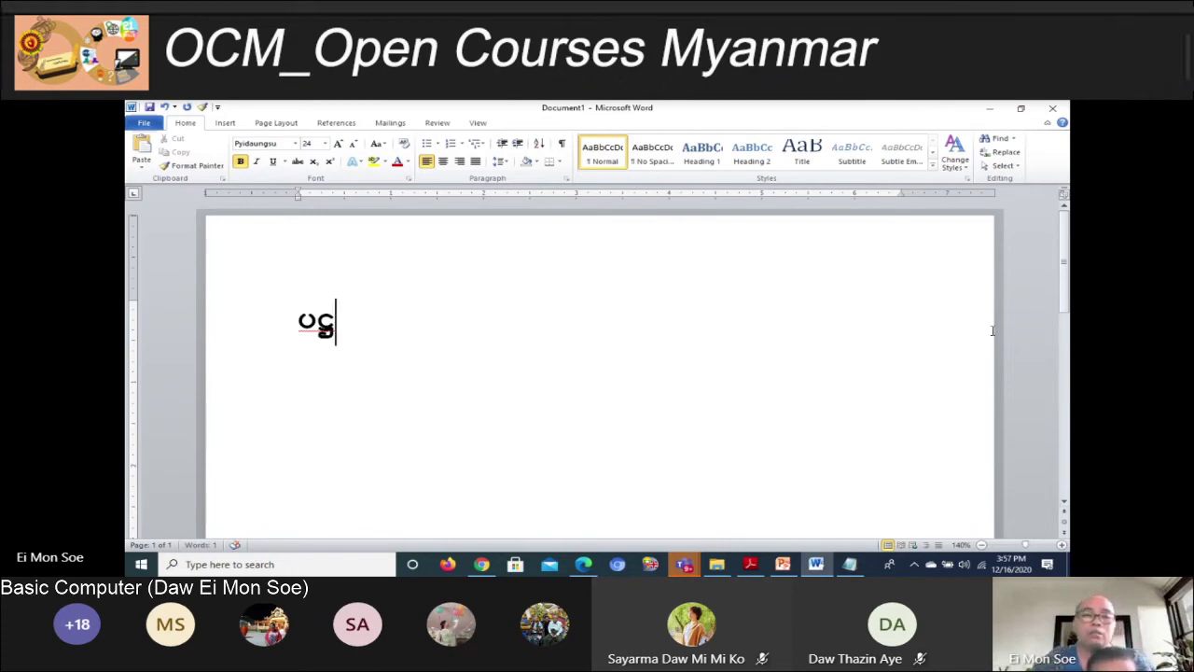
type("ာန်")
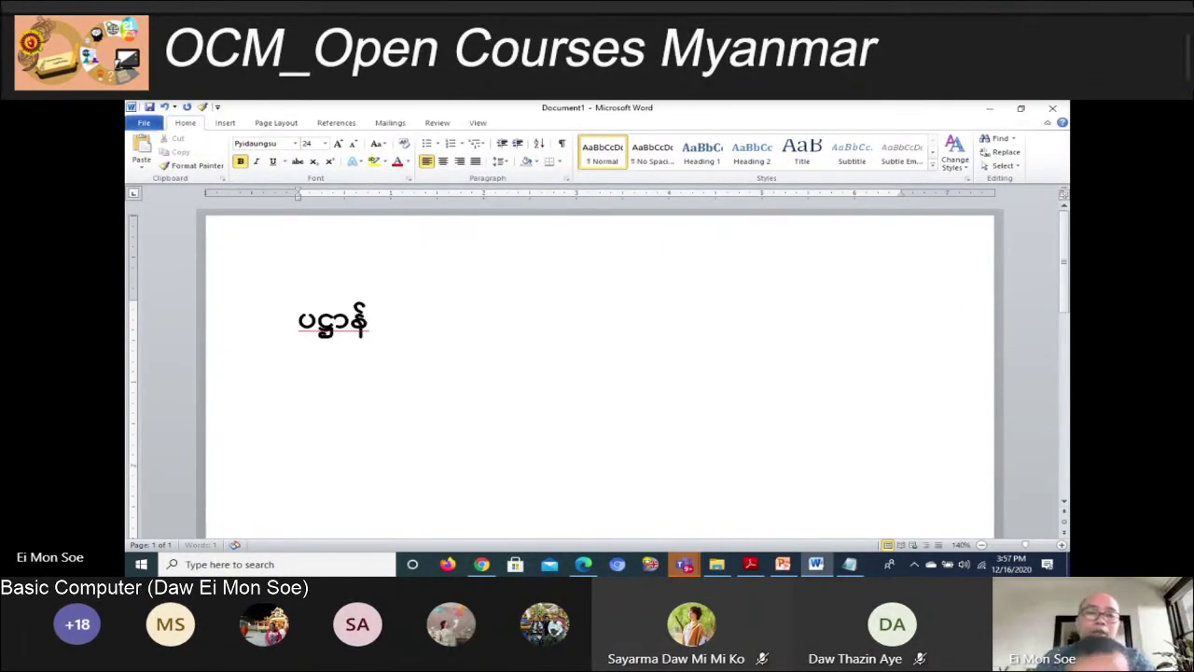
type("း")
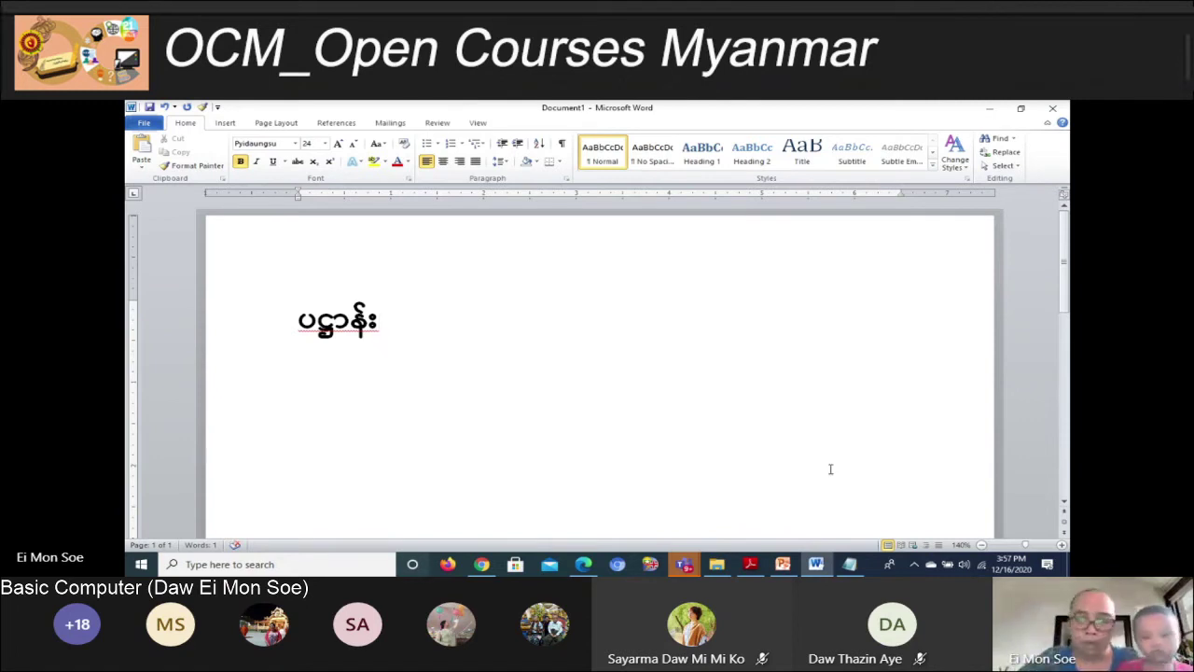
left_click(749, 567)
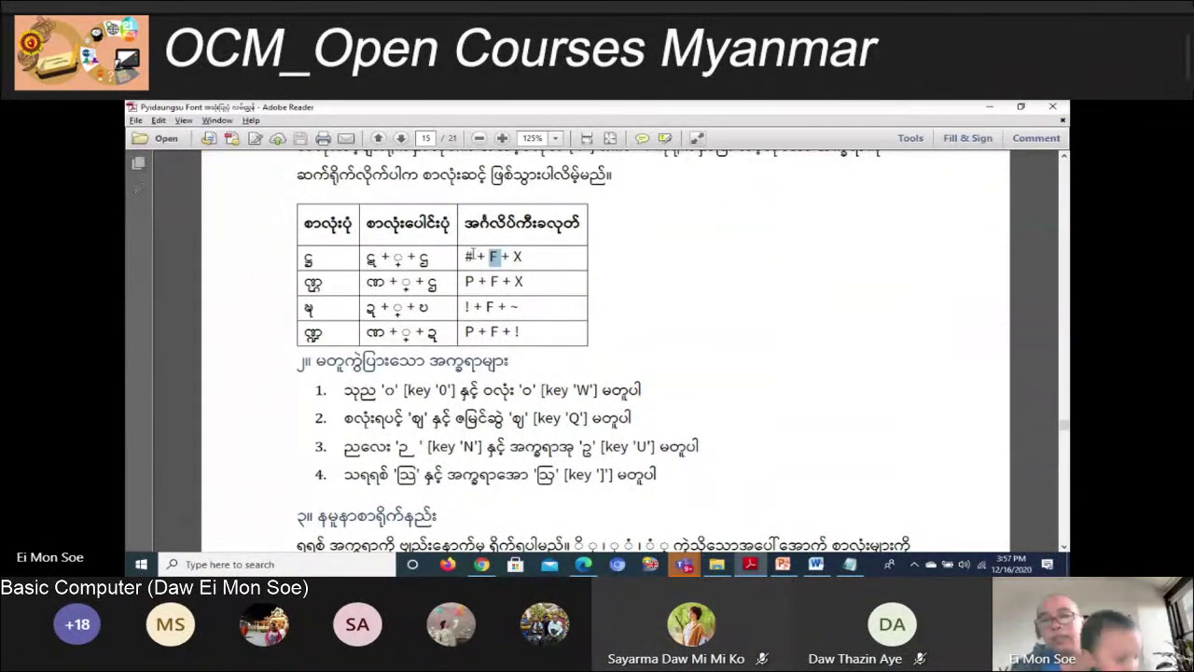
Highlight the #, F and X keys in the first row of page 15's stacked-letter table
left_click_drag(476, 255, 463, 252)
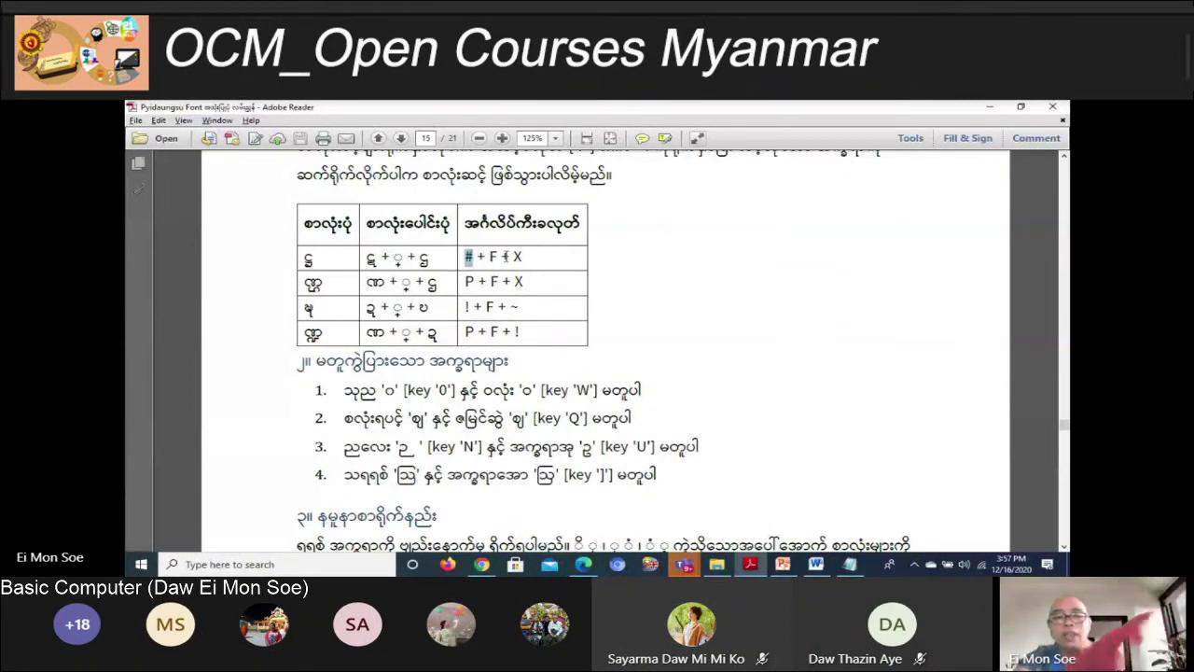
double_click(493, 256)
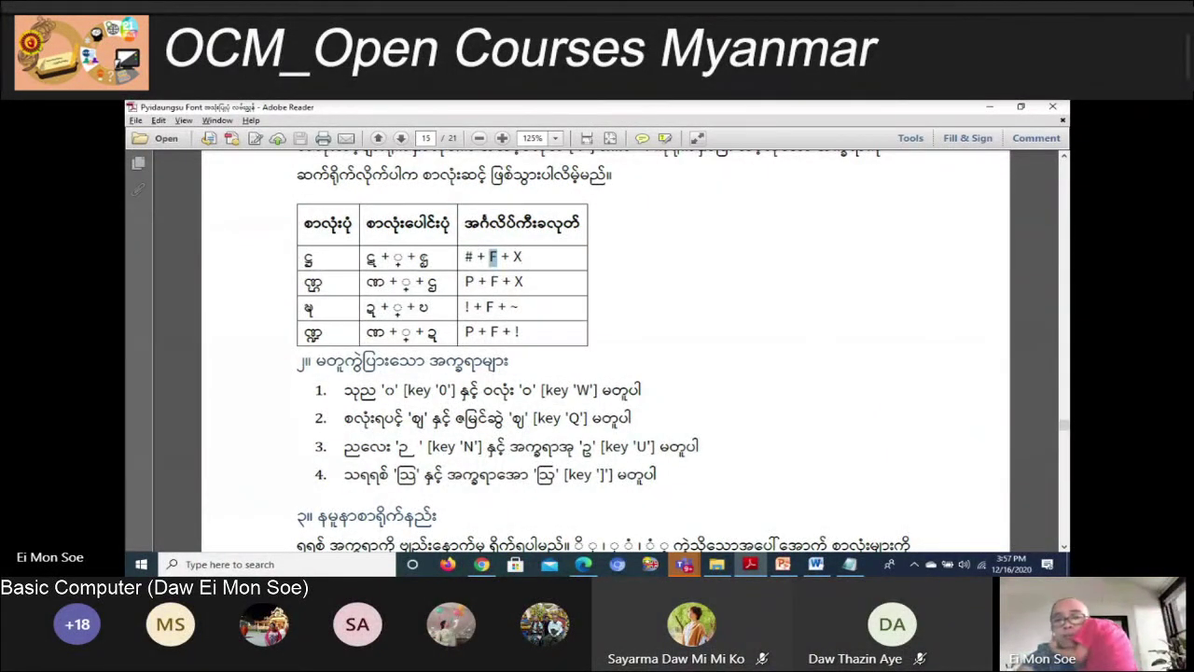
double_click(425, 257)
double_click(519, 256)
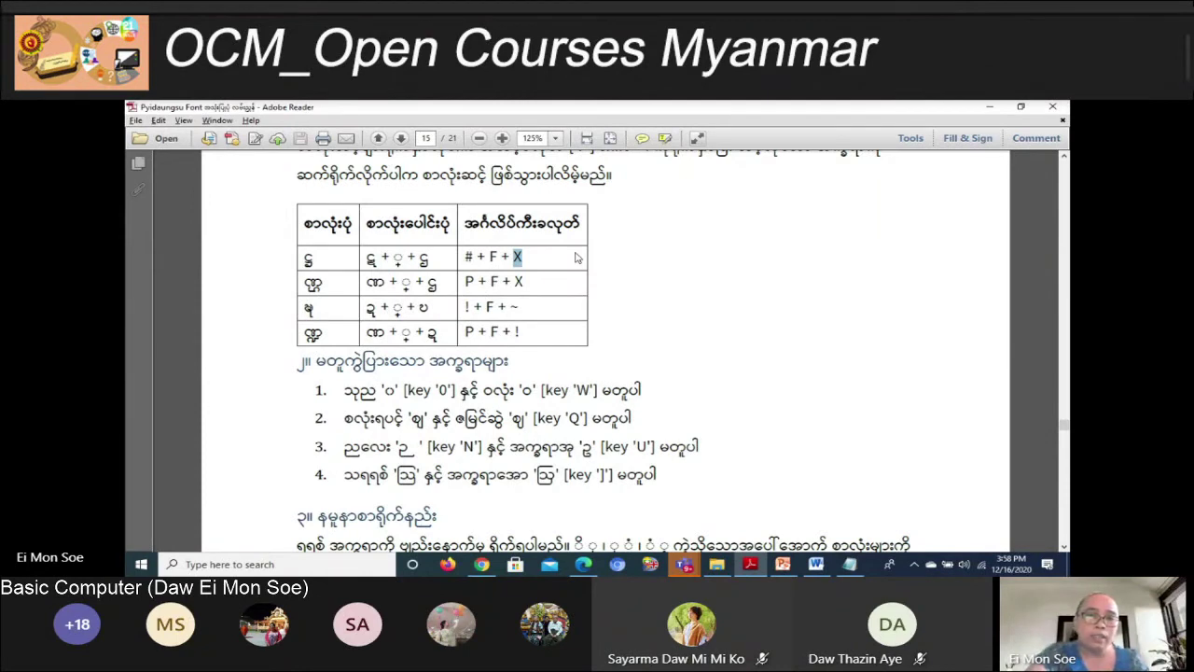
left_click(546, 257)
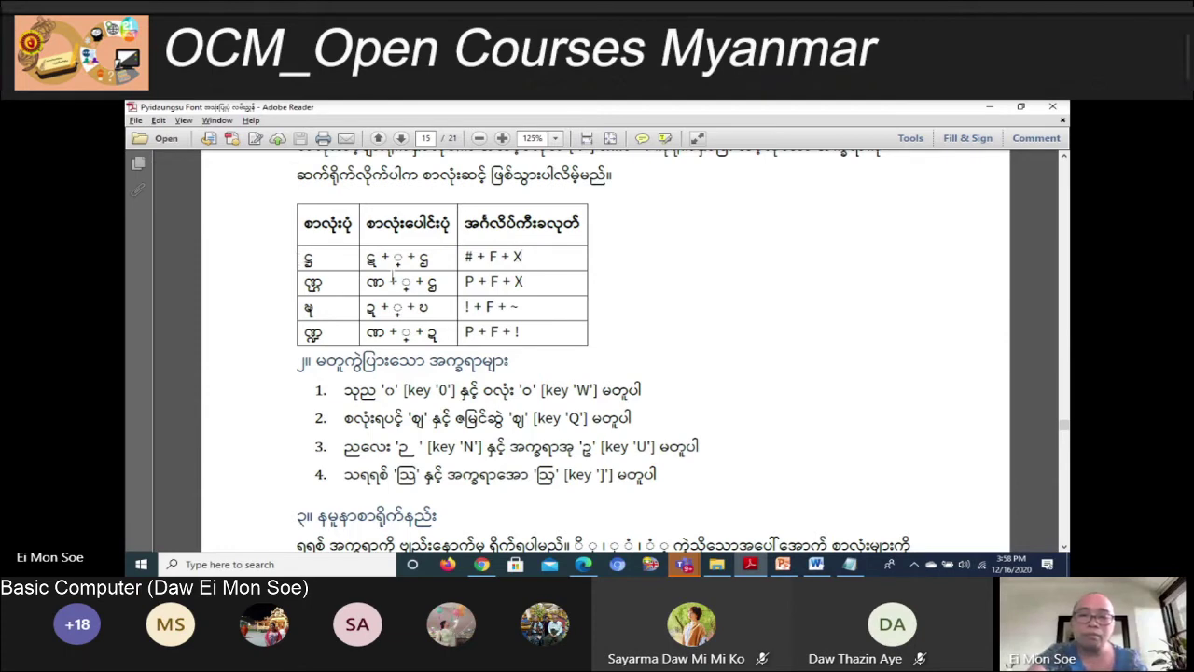
key("alt+Tab")
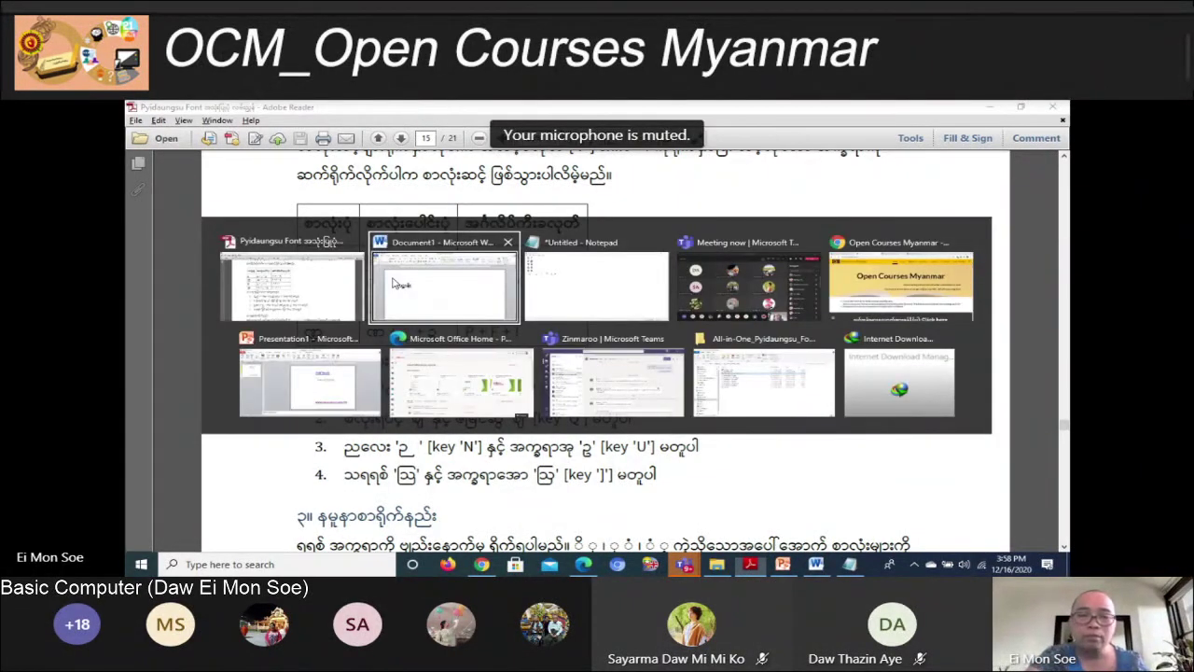
Cycle from the PDF to the Teams meeting and back to the PDF guide
key("alt+Tab")
key("alt+Tab")
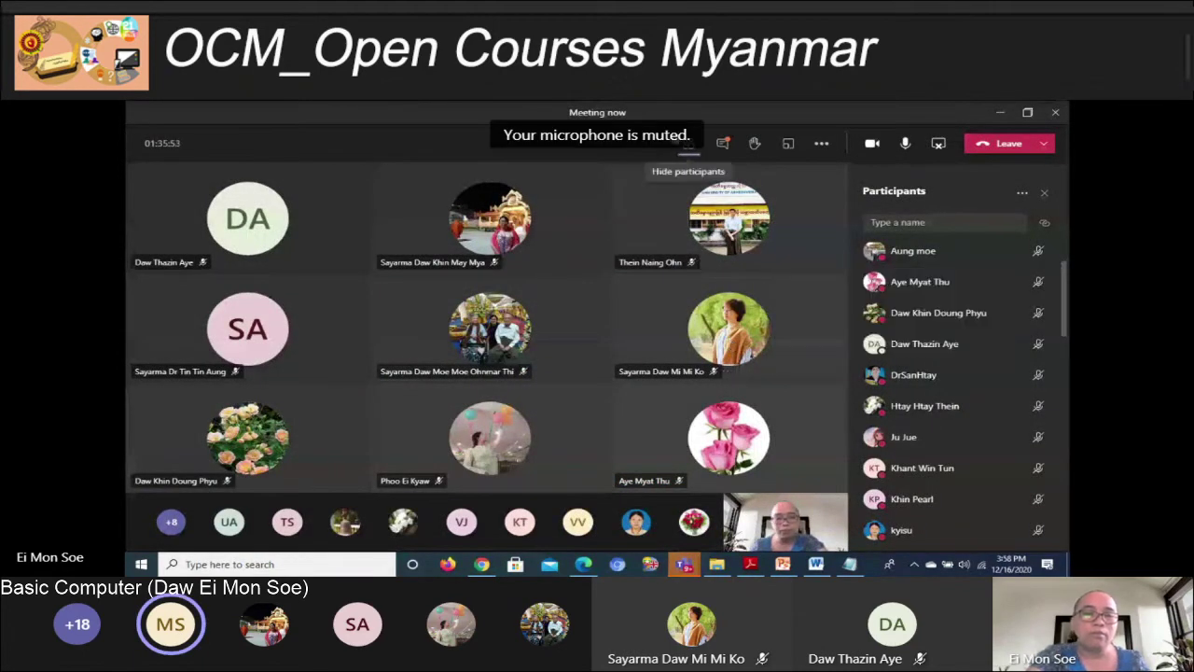
key("alt+Tab")
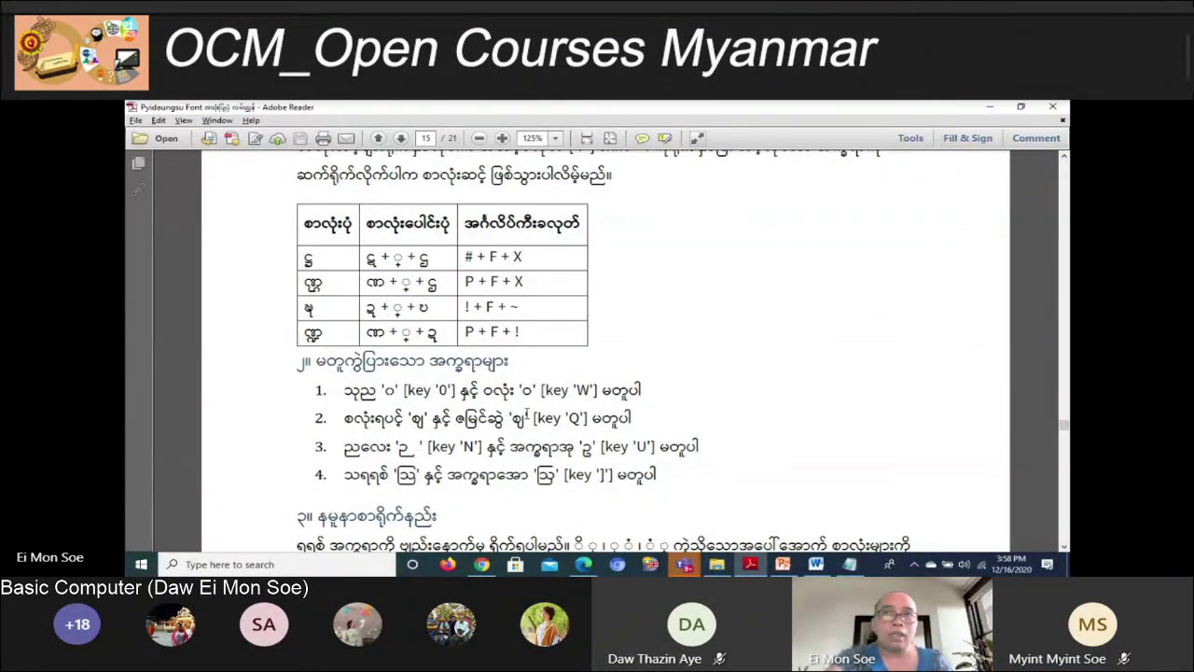
key("alt+Tab")
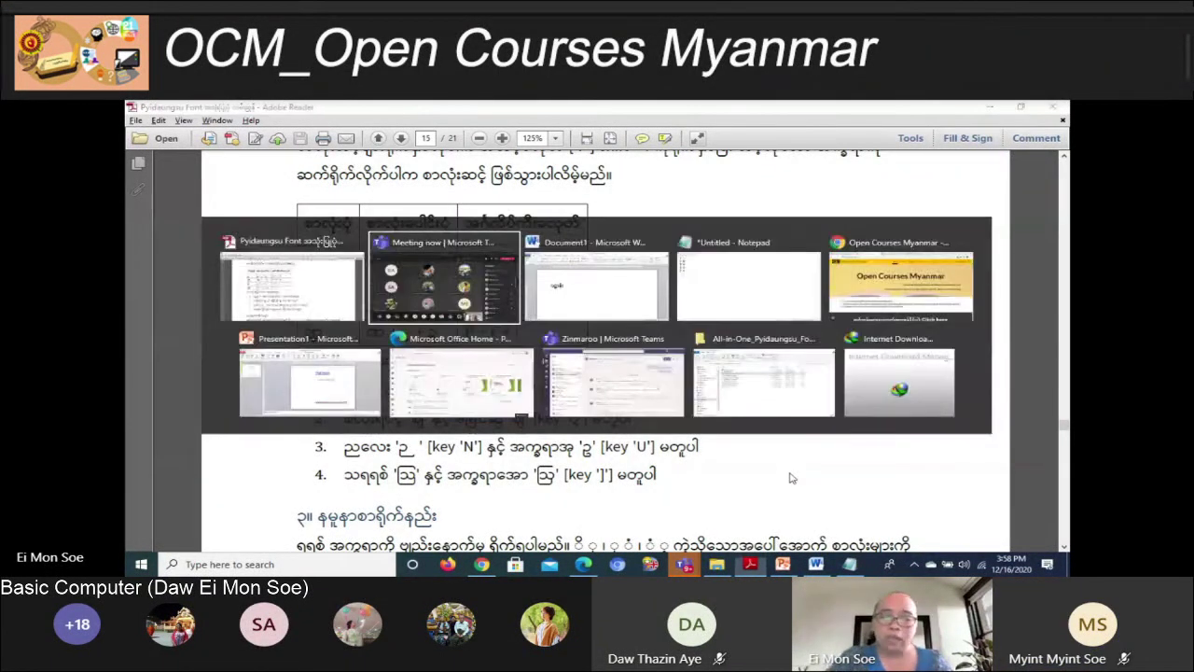
Type ပုံသဏ္ဍာ on a new line below ပဌာန်း, checking the PDF key table midway
key("alt+Tab")
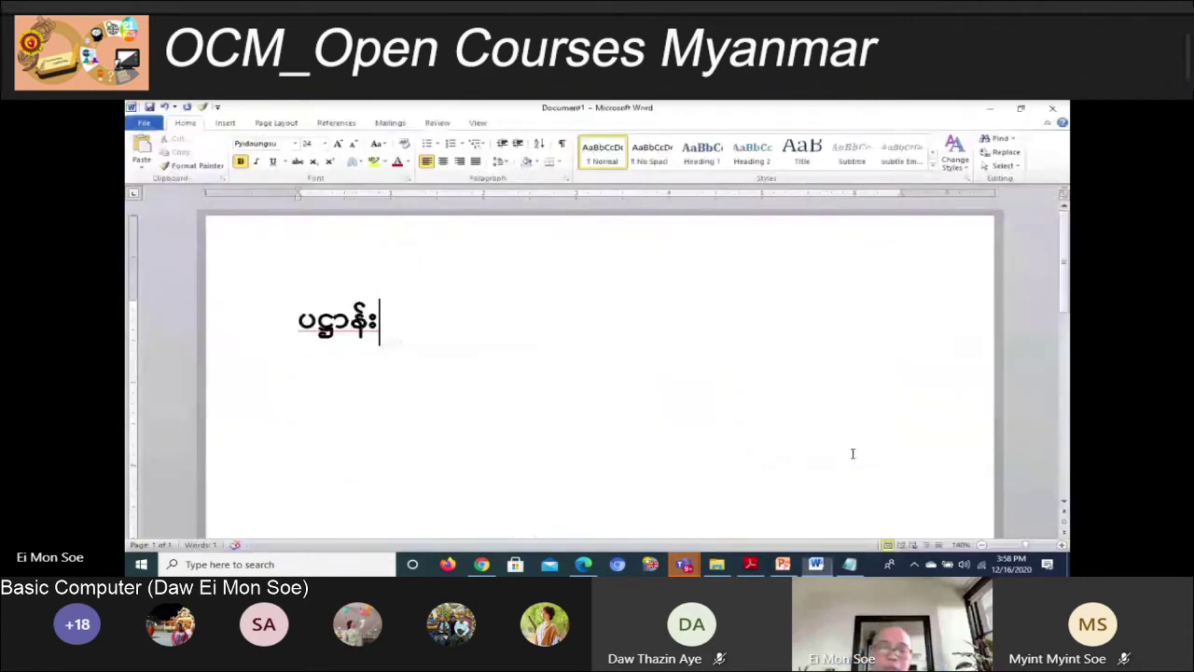
key("Return")
type("ပုံသ")
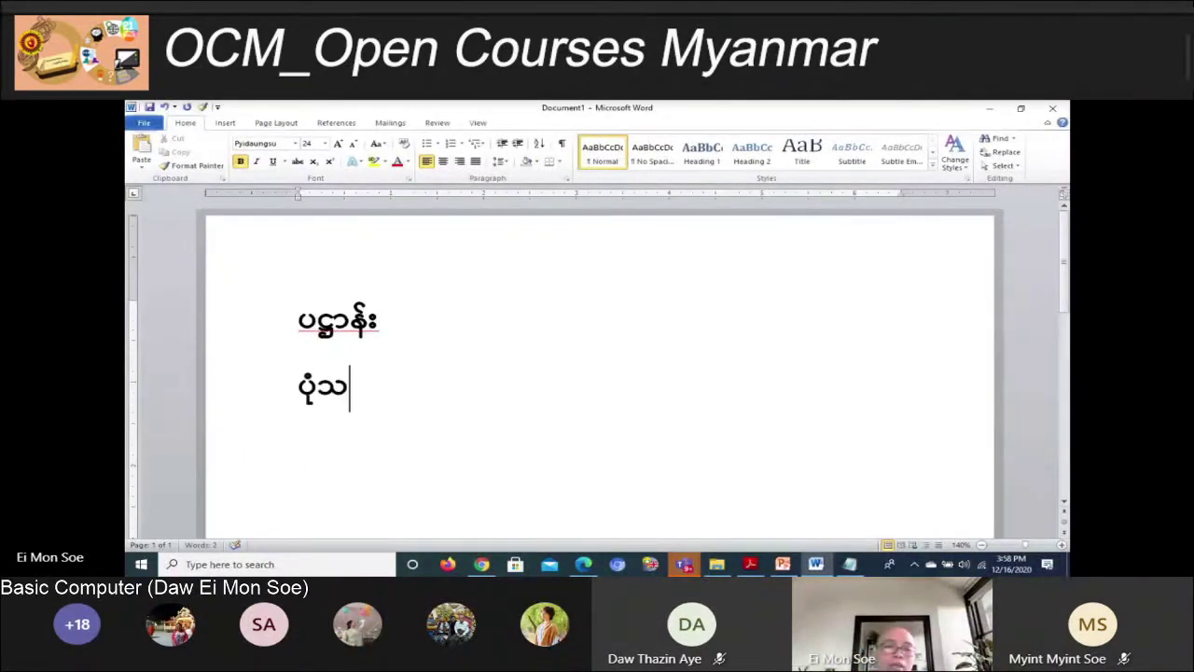
key("alt+Tab")
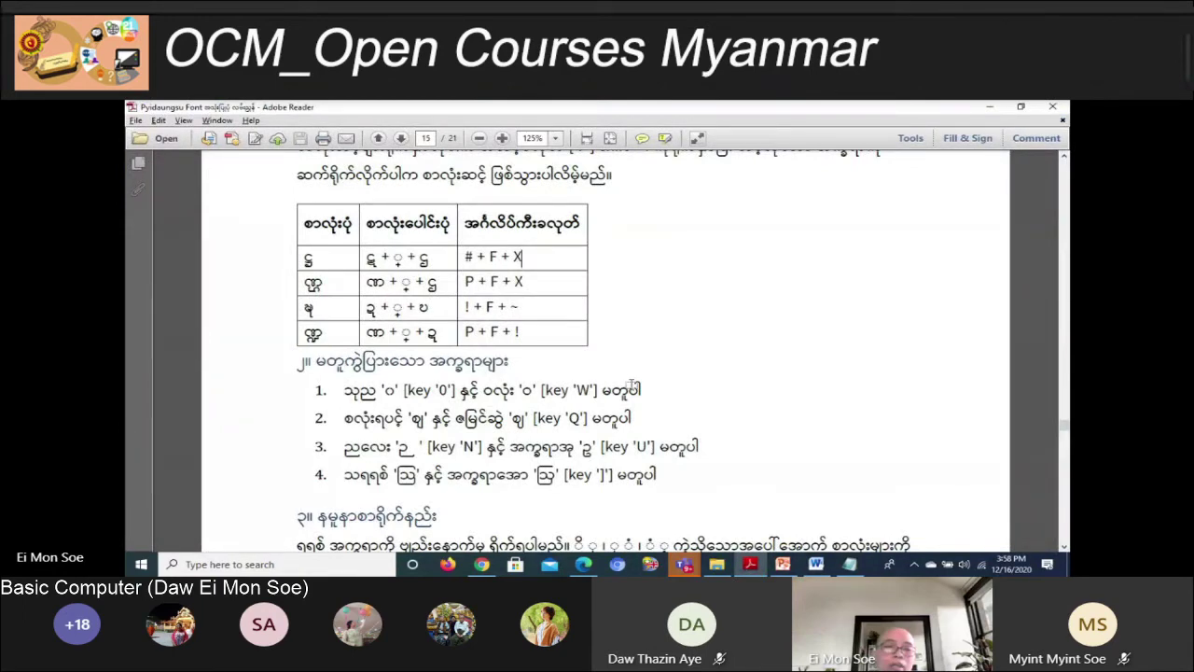
key("alt+Tab")
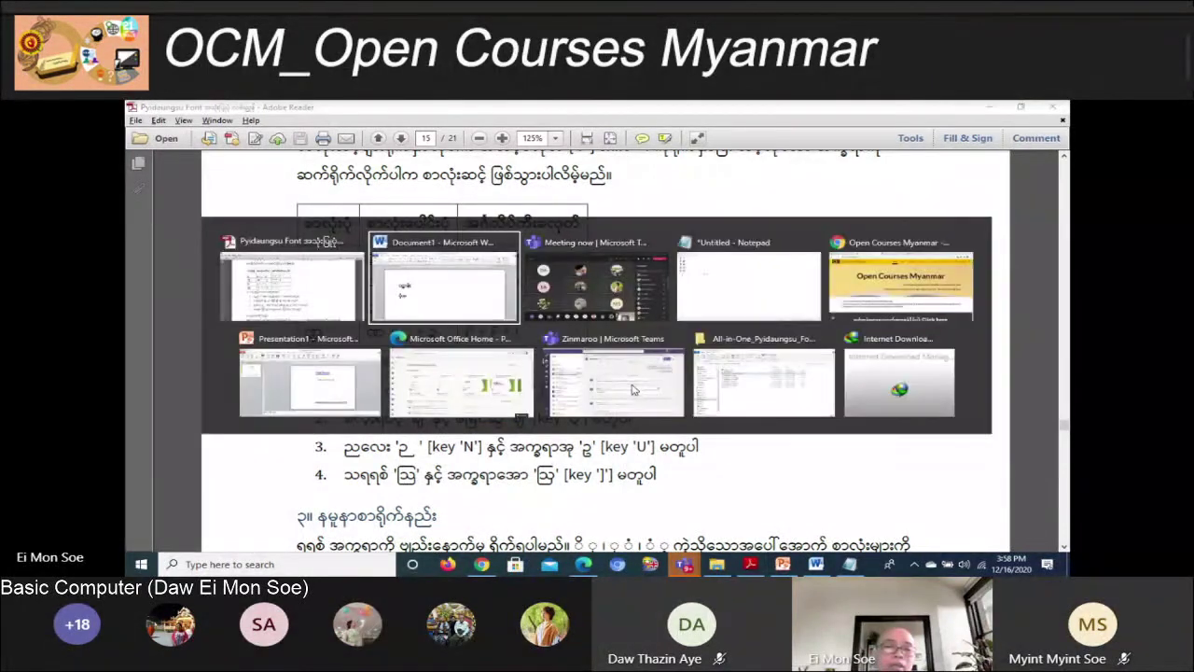
type("ဏ")
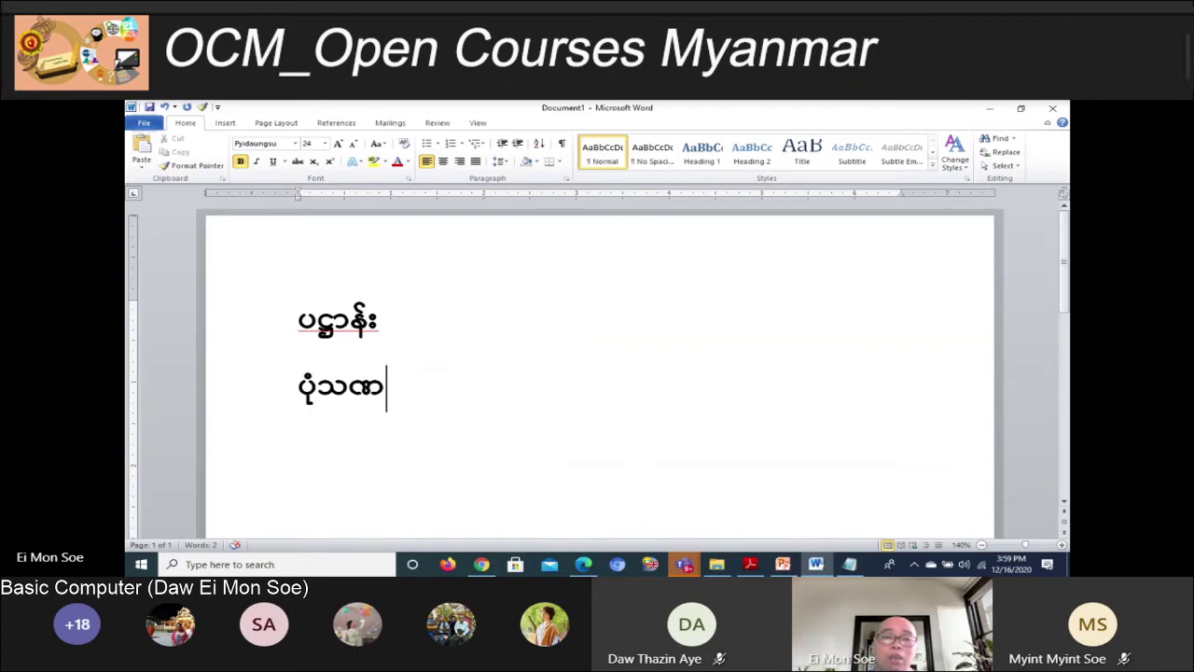
type("္ဍ")
type("ာ")
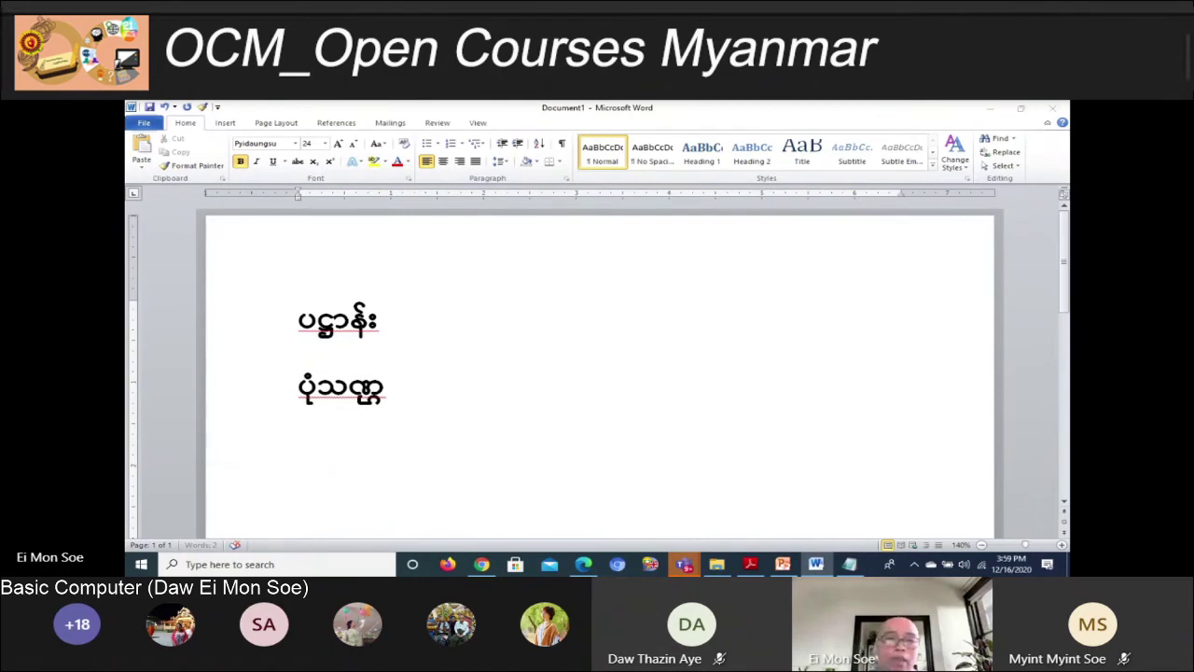
key("alt+Tab")
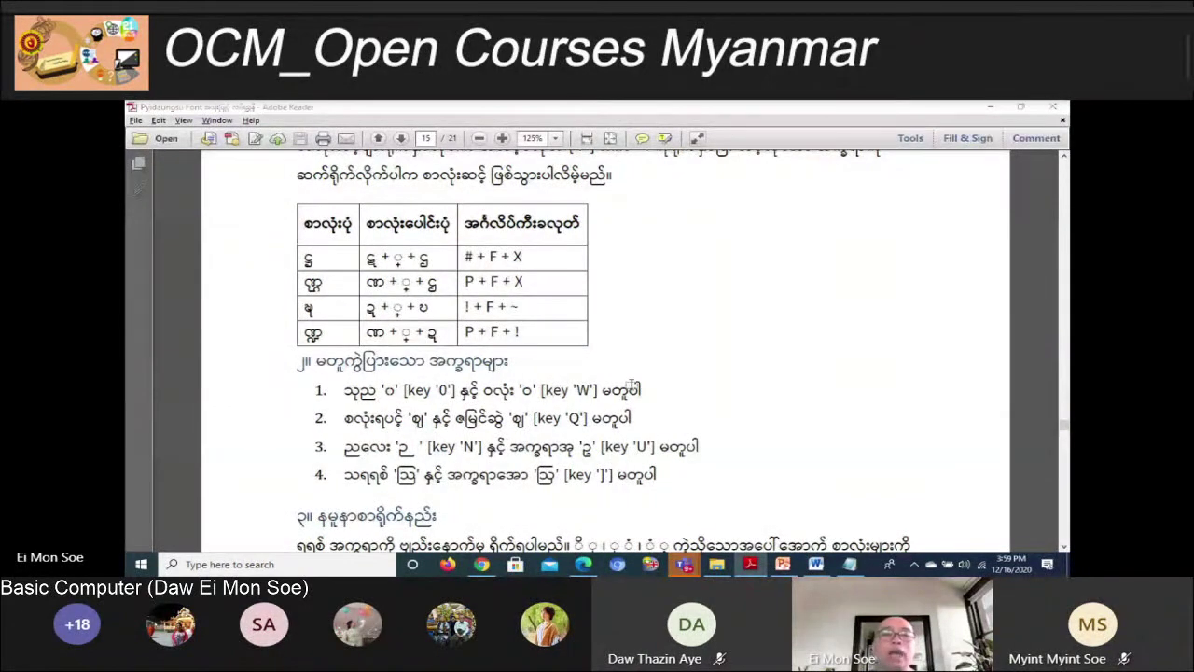
key("alt+Tab")
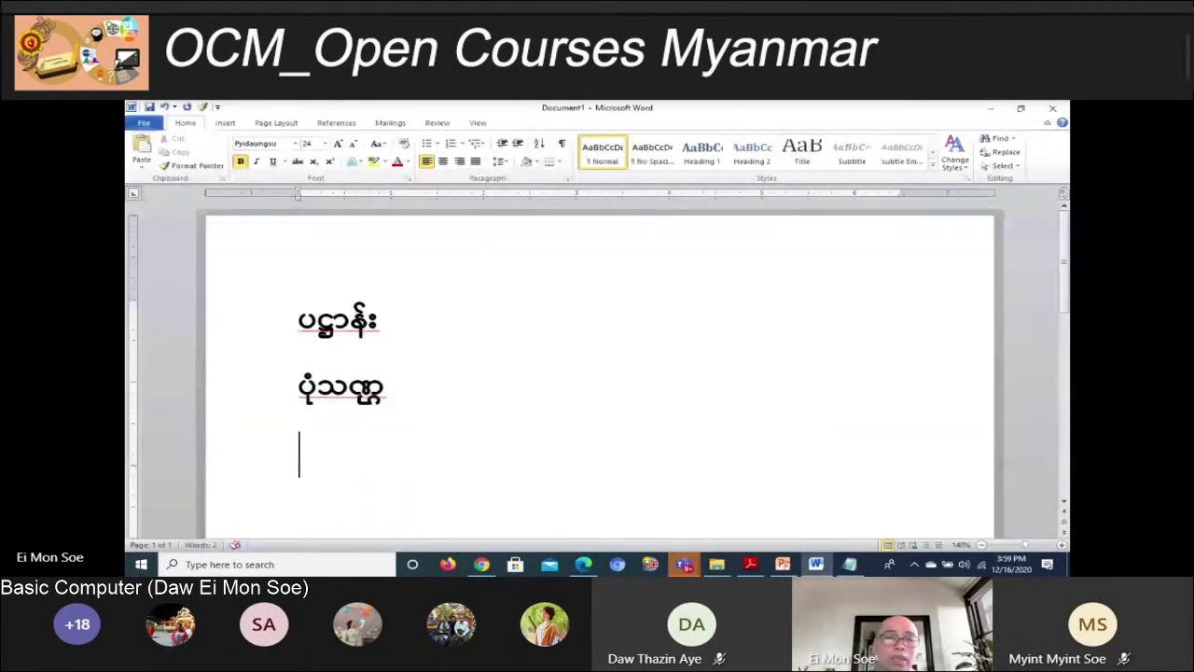
key("alt+Tab")
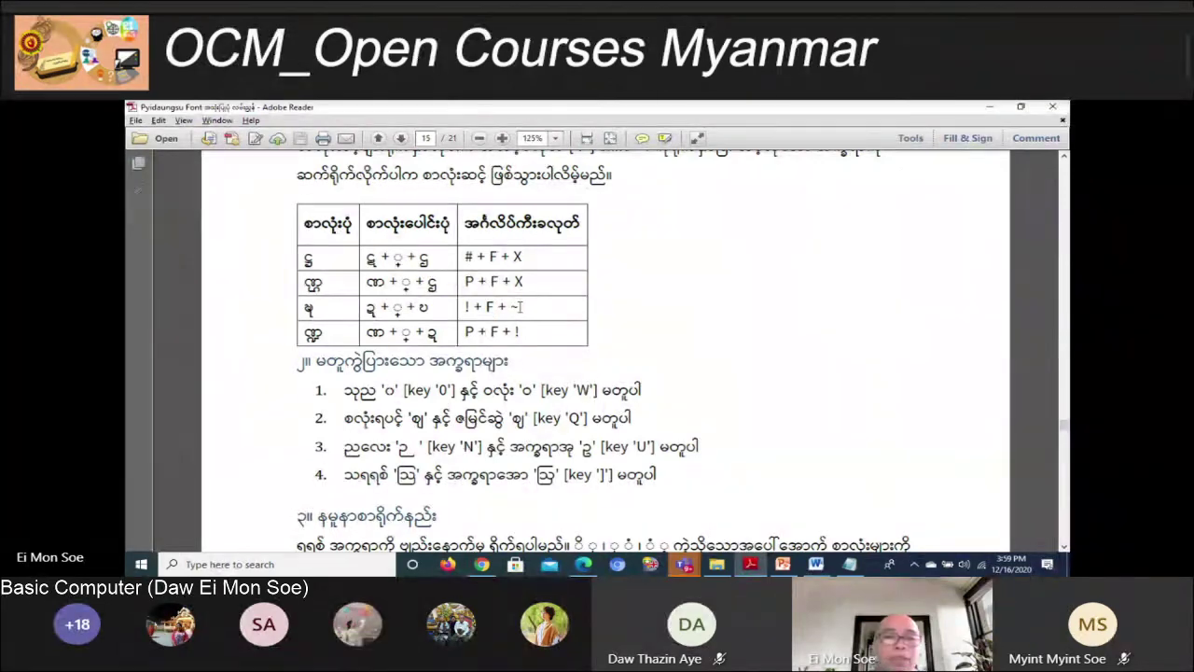
double_click(514, 306)
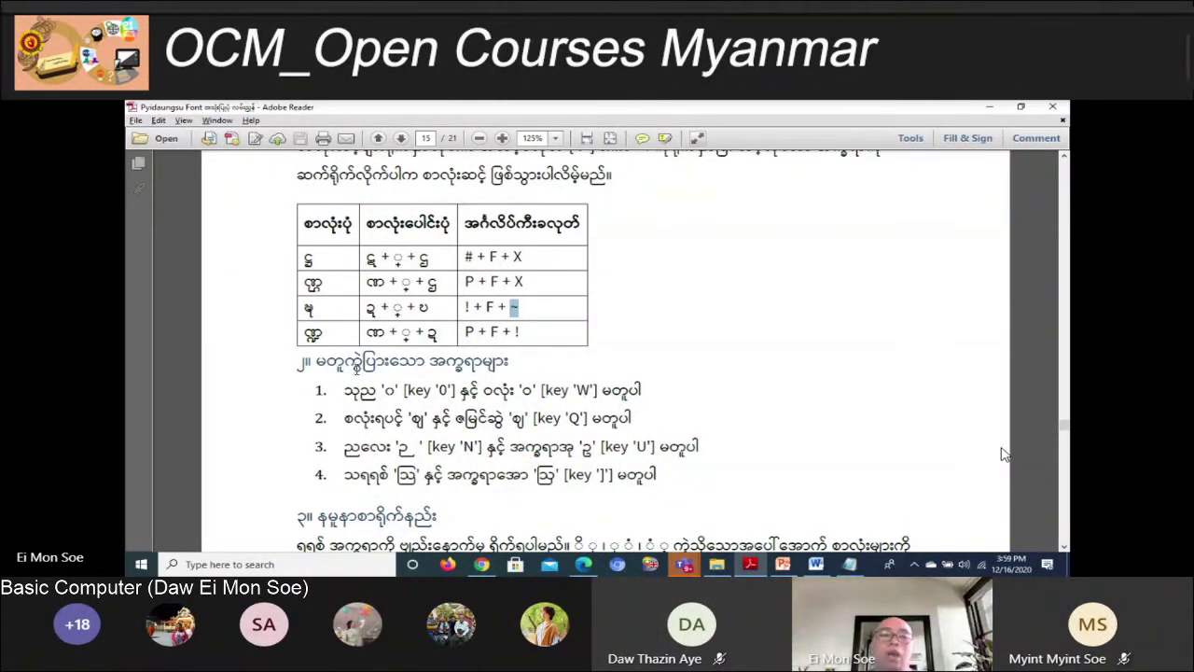
key("alt+Tab")
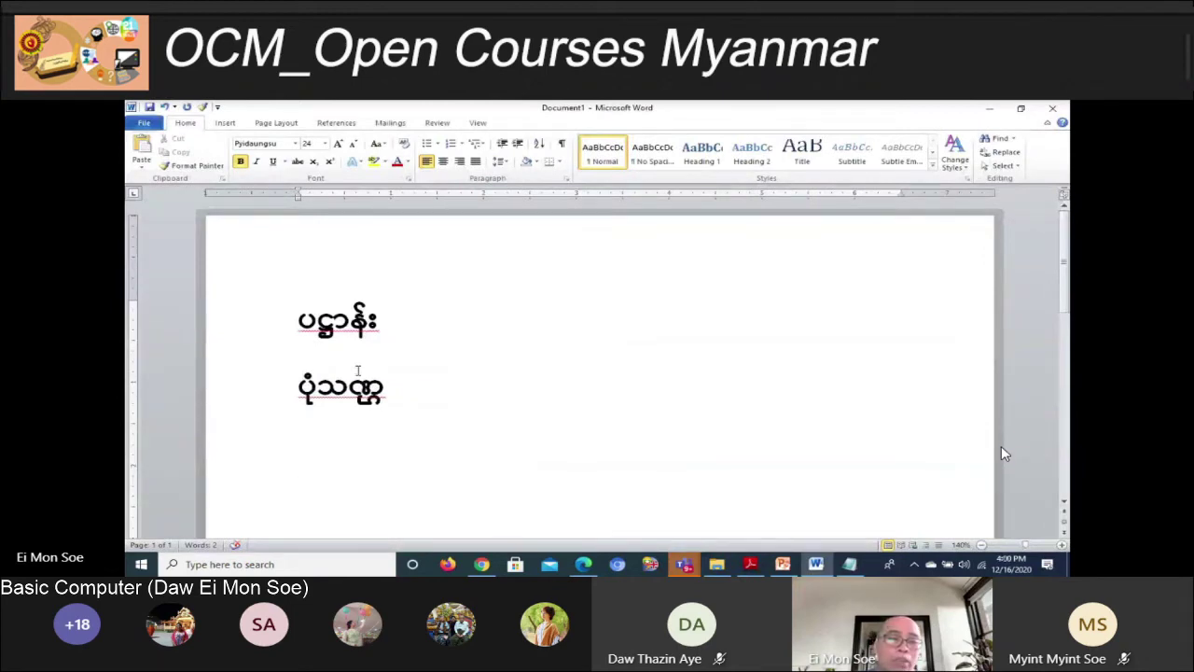
Build the table's third stacked letter on a new line in Word
type("၃")
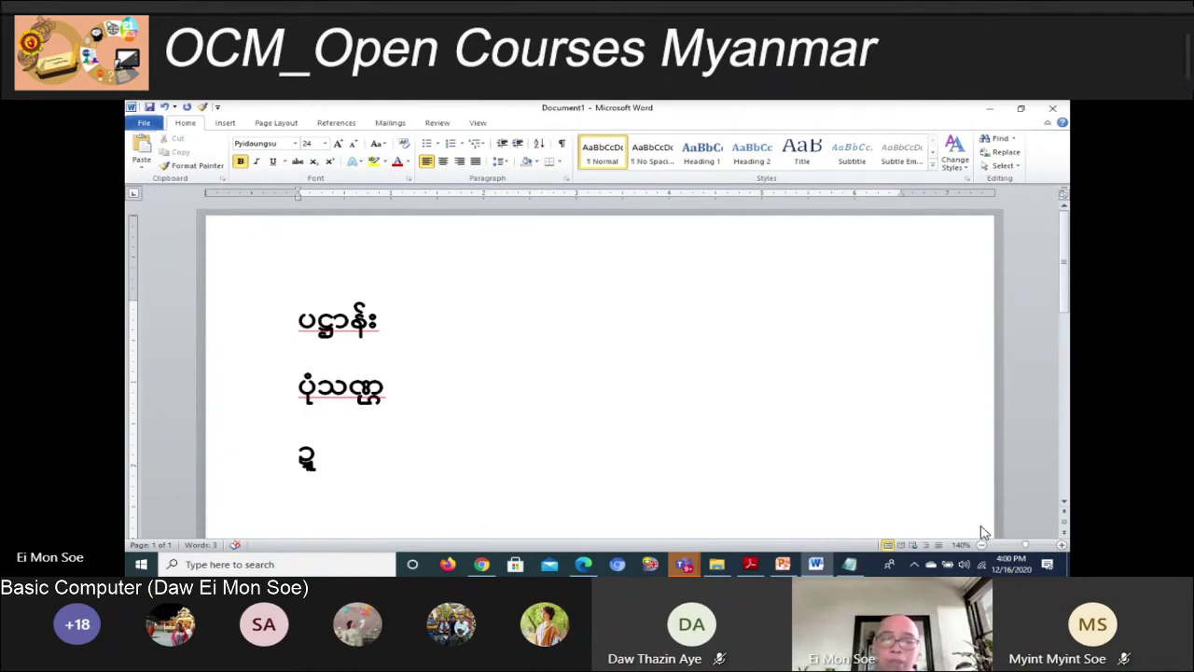
type("ပ")
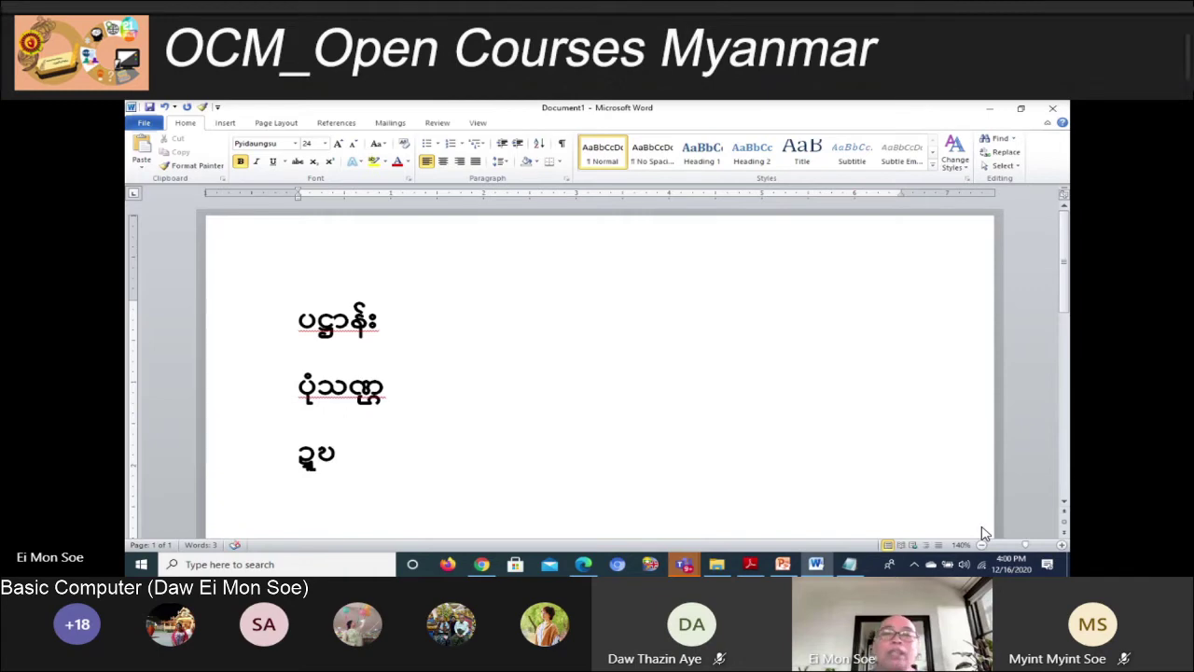
key("BackSpace")
key("BackSpace")
type("မှု")
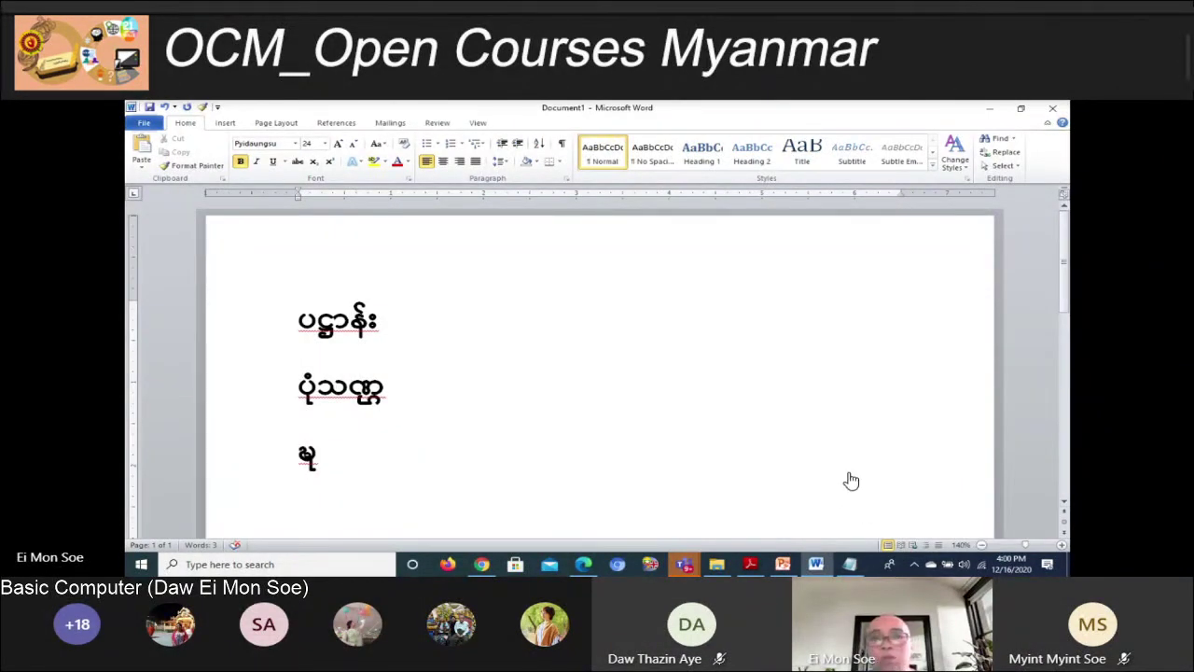
key("alt+Tab")
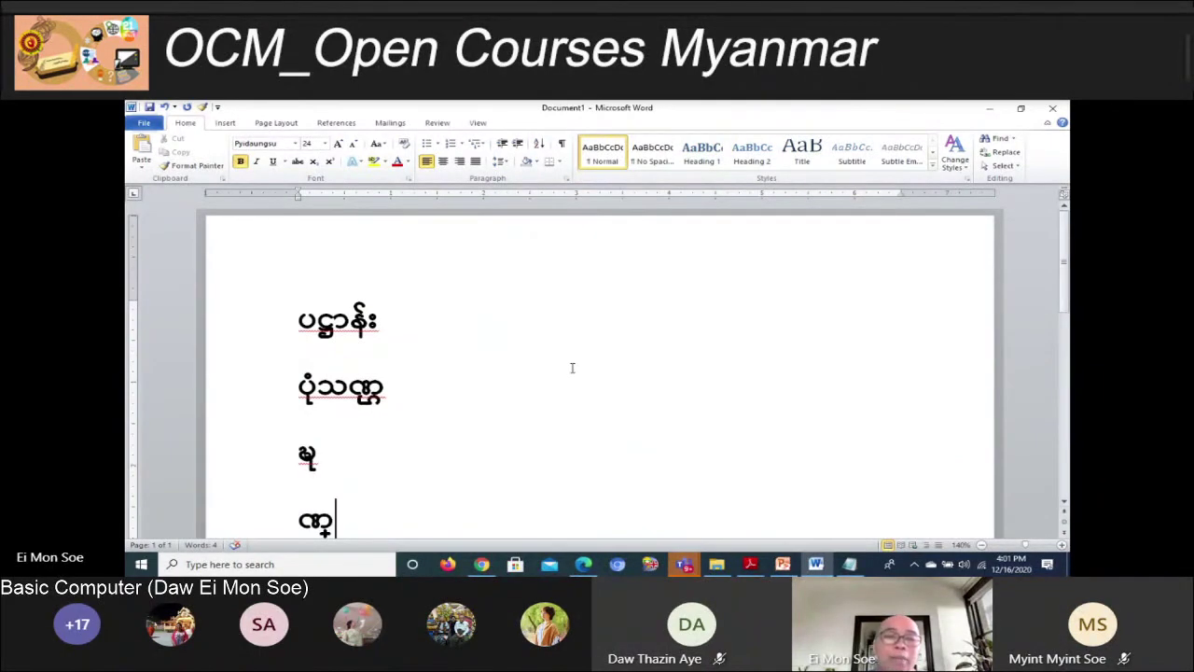
Type the fourth stacked letter ဍ္ဋ from further down the guide's table
scroll(550, 364, "down", 1)
scroll(933, 378, "down", 1)
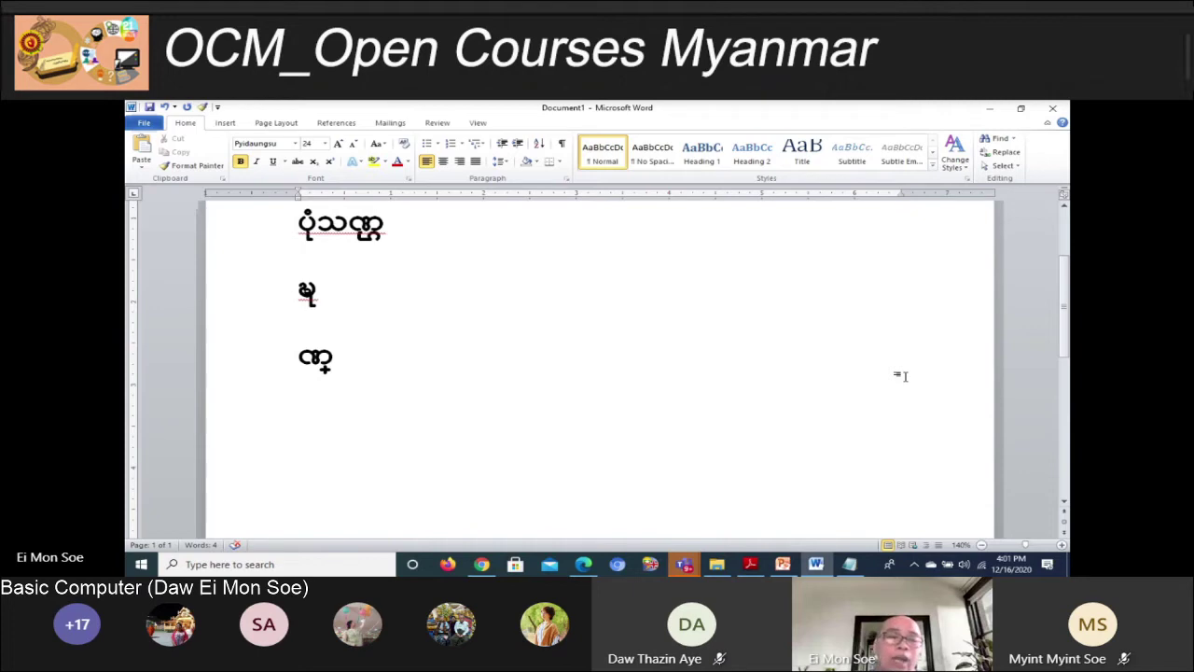
type("ဍ္ဋ")
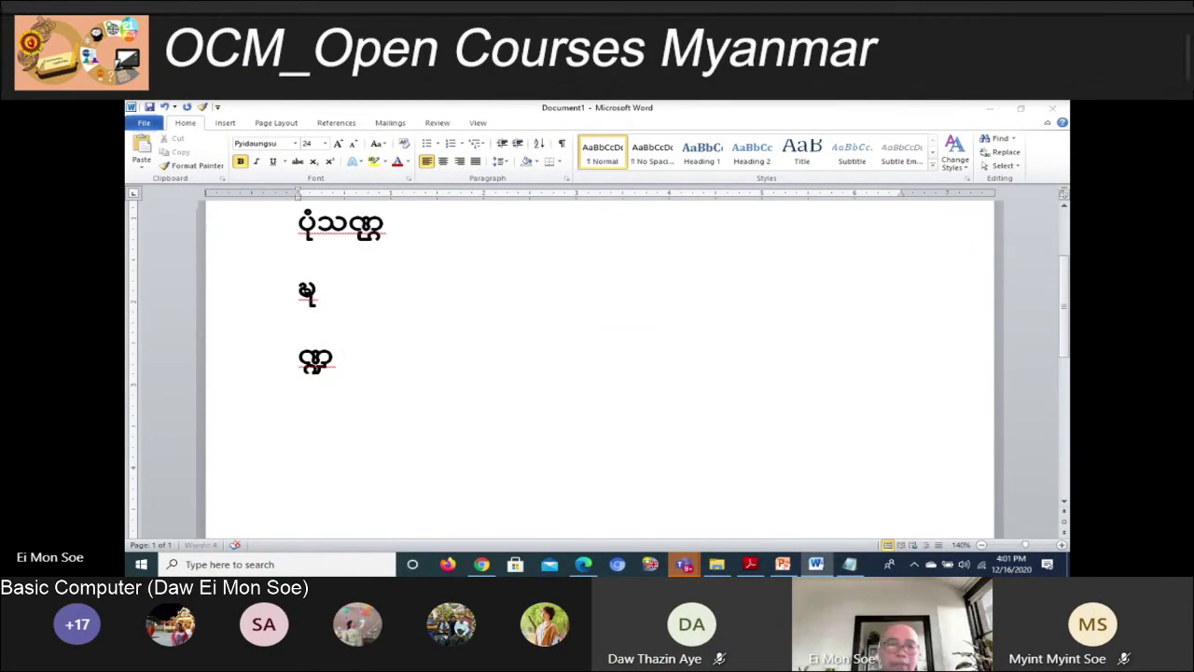
key("alt+Tab")
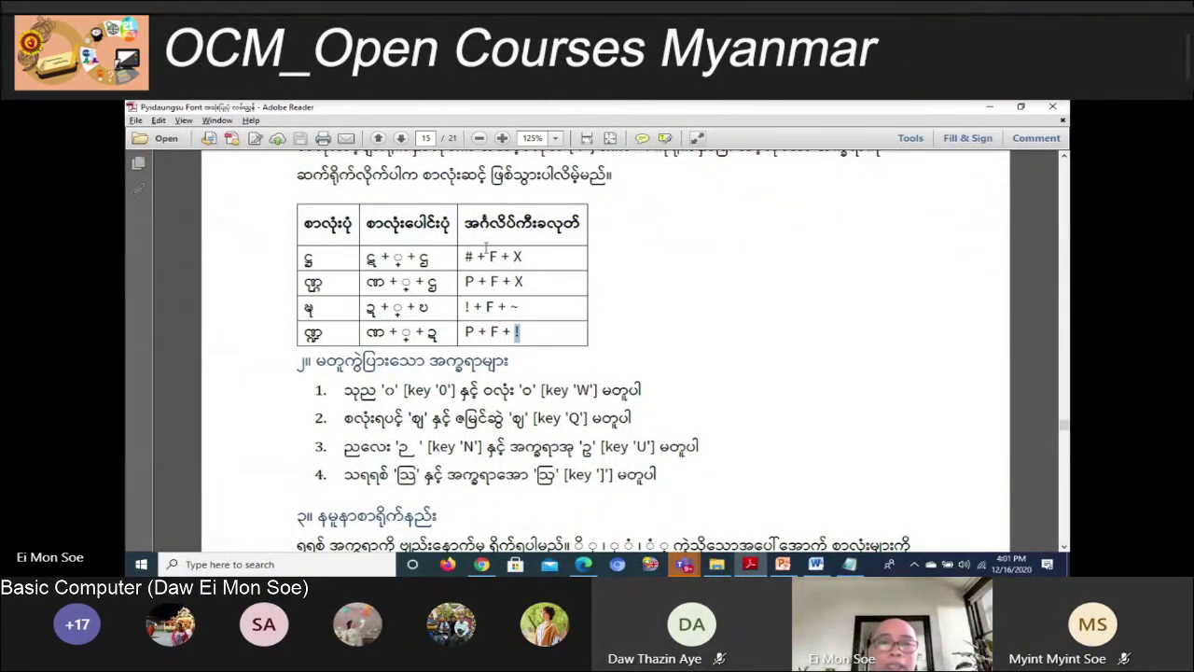
Highlight the guide's [F] shift+f instruction for stacking characters
scroll(486, 247, "up", 1)
scroll(621, 202, "up", 1)
mouse_move(621, 206)
left_mouse_down()
mouse_move(600, 207)
mouse_move(659, 211)
left_mouse_up()
left_click_drag(571, 207, 585, 206)
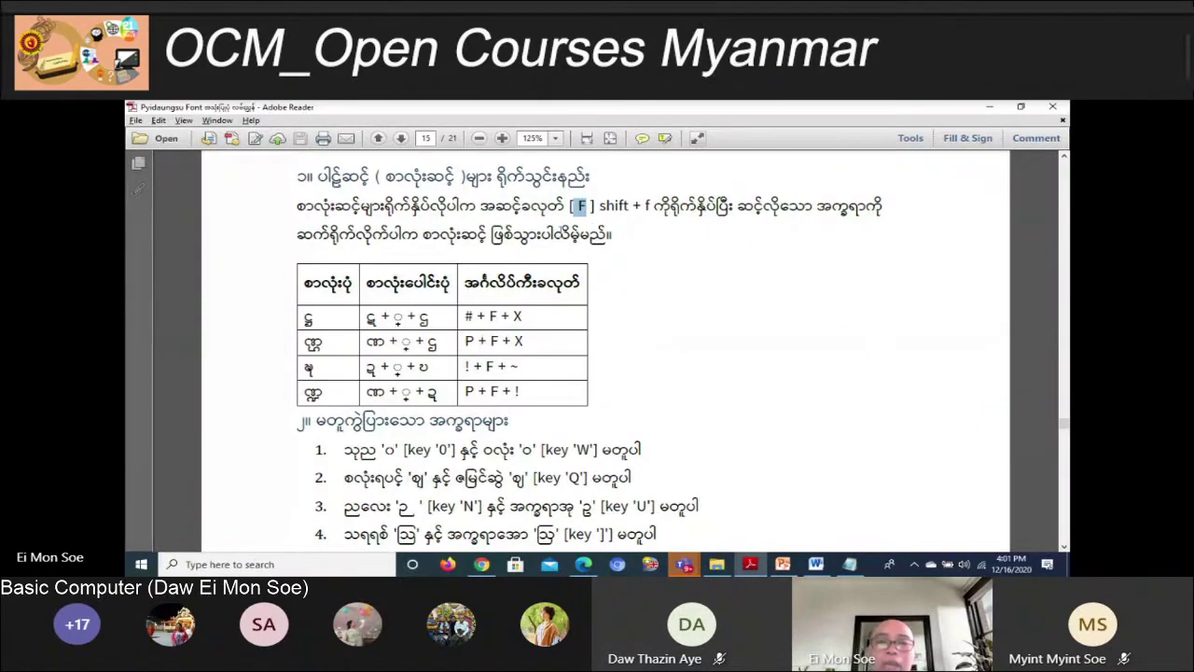
left_click_drag(547, 206, 646, 226)
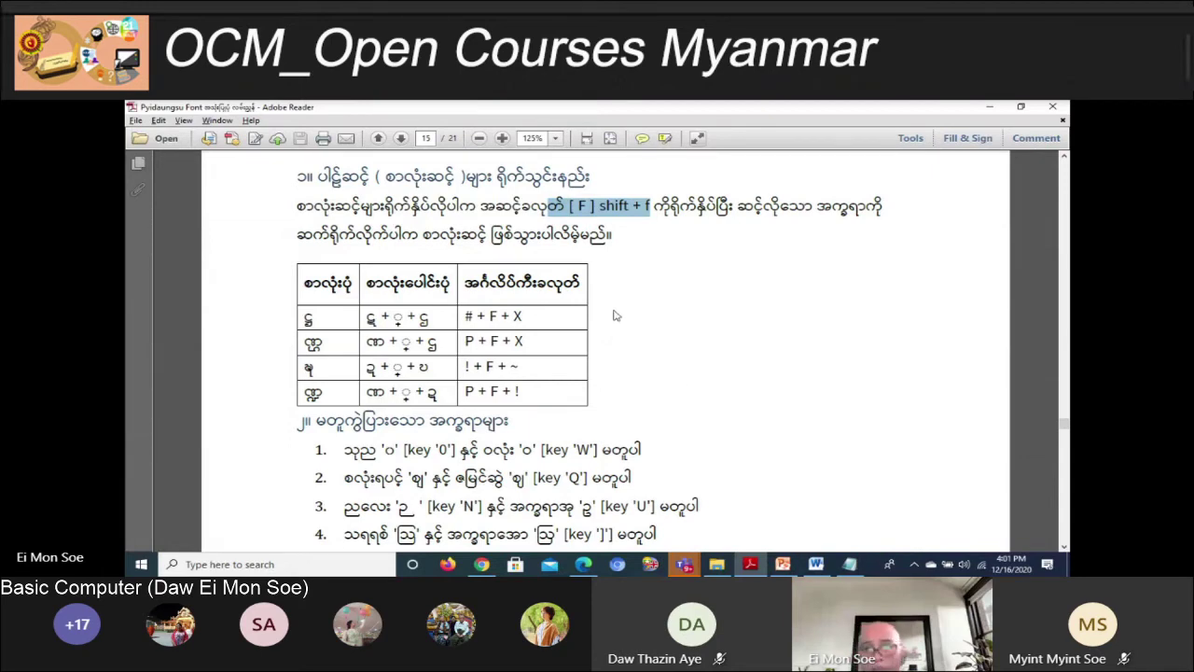
Highlight the zero and ဝလုံး (W key) look-alike pair in item 1, then return to Word
scroll(602, 410, "down", 1)
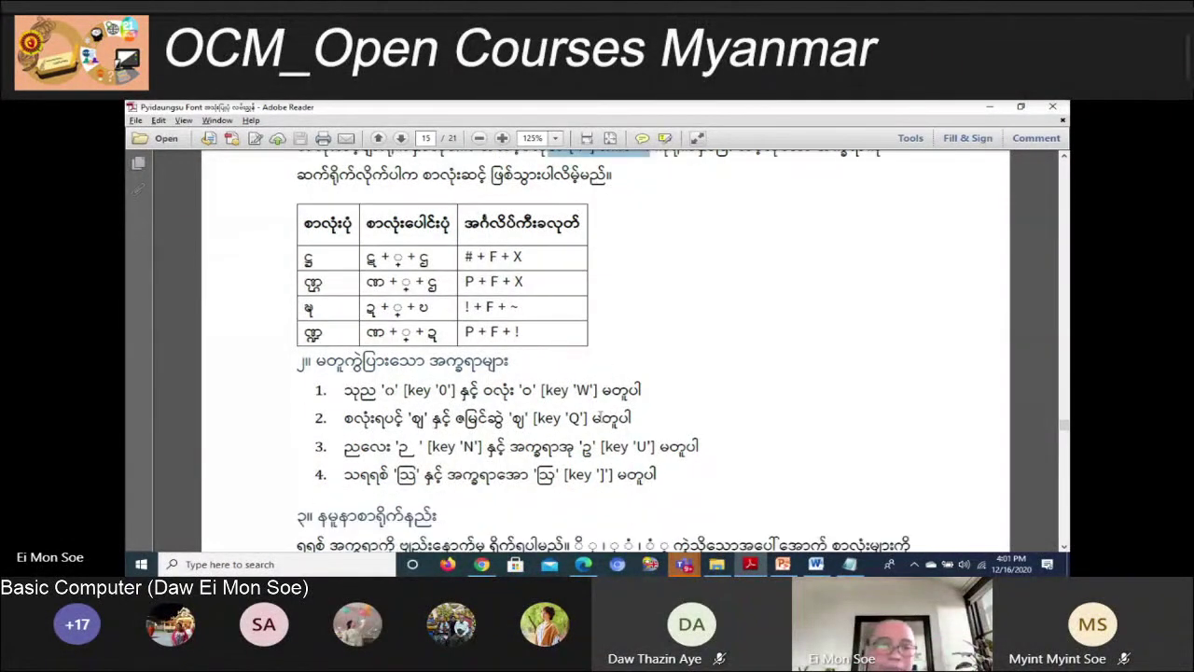
scroll(544, 451, "down", 1)
scroll(519, 453, "down", 1)
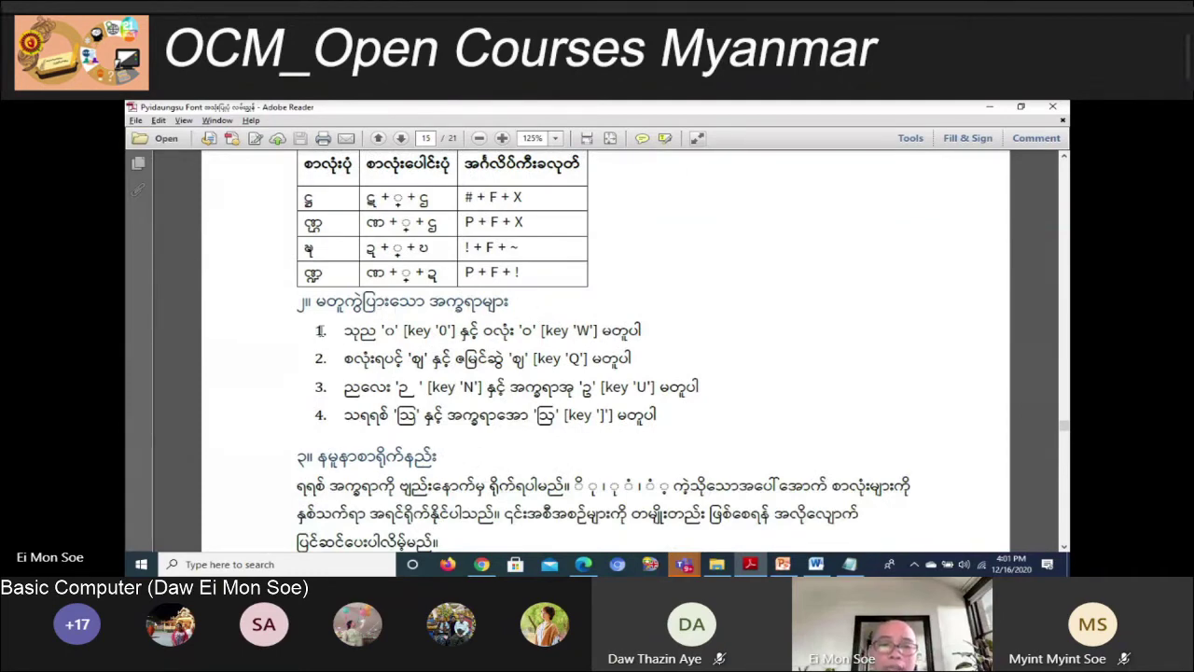
left_click_drag(343, 331, 399, 331)
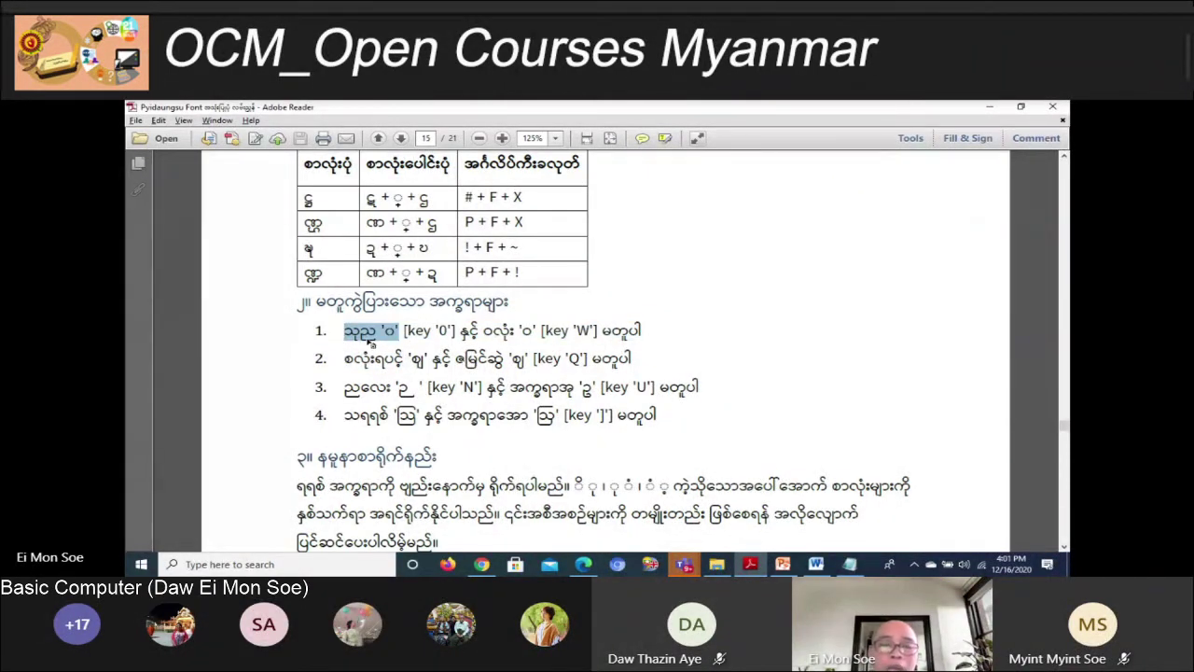
left_click_drag(384, 331, 396, 331)
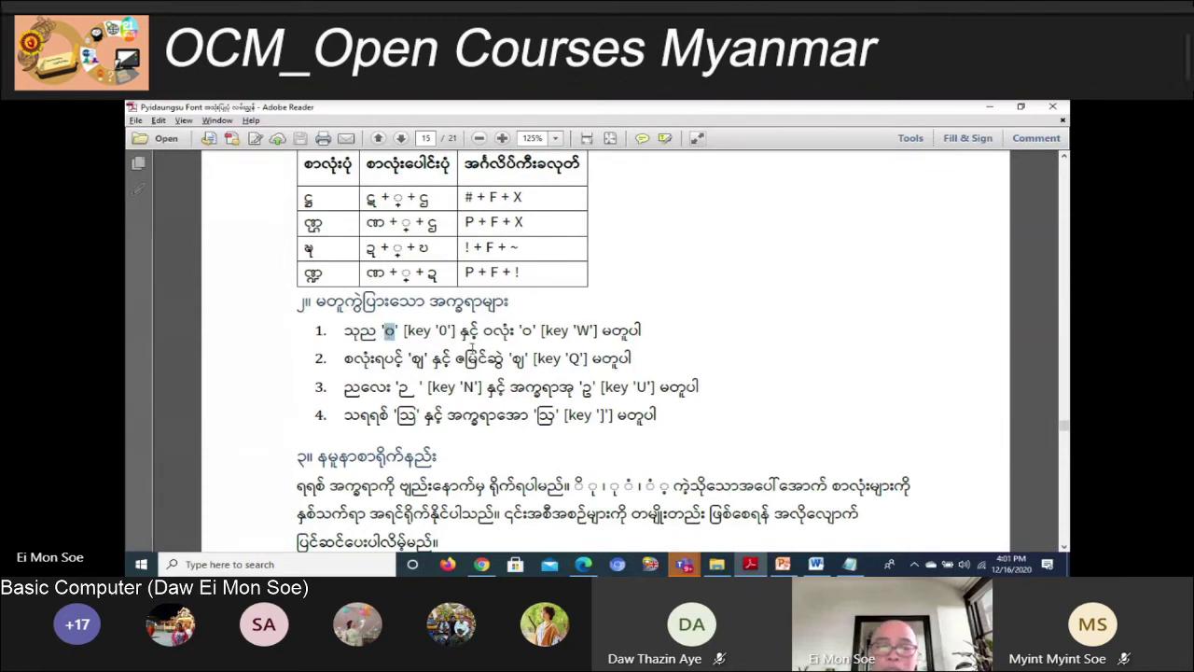
left_click(444, 330)
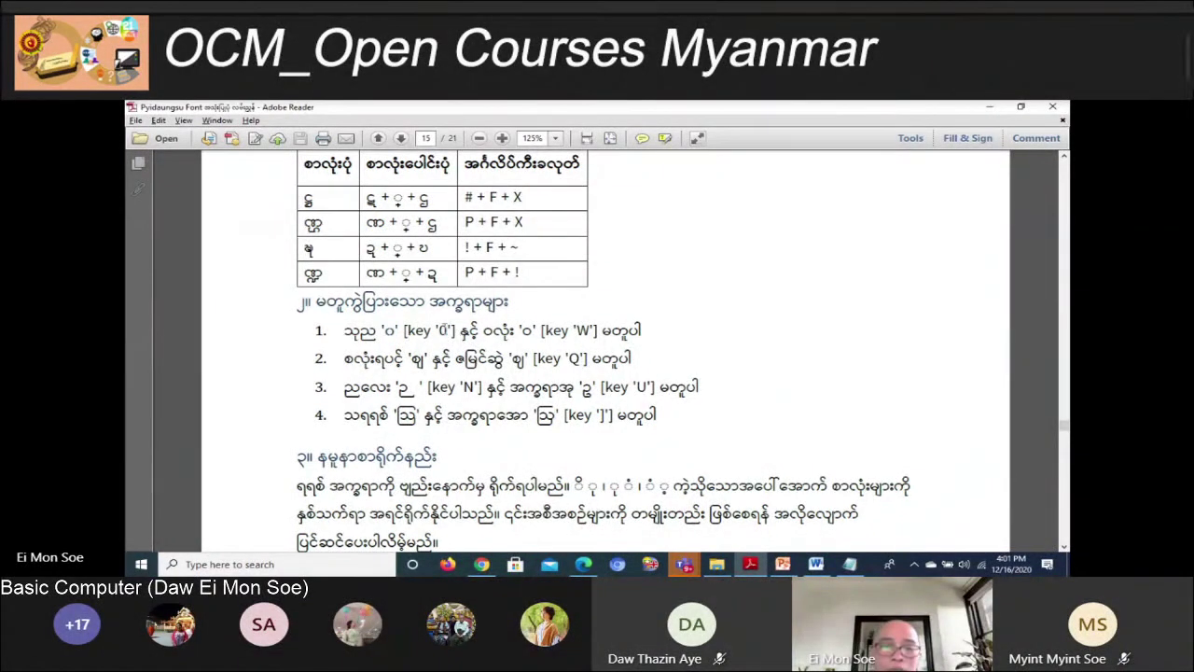
left_click_drag(469, 331, 513, 332)
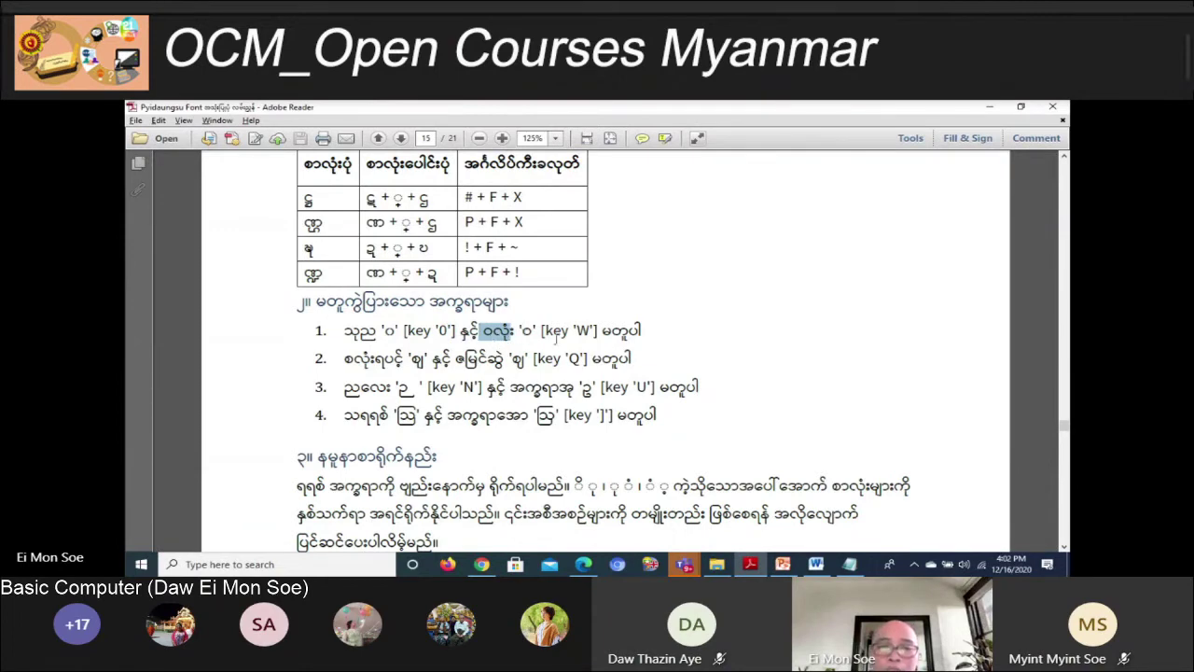
left_click_drag(577, 330, 590, 330)
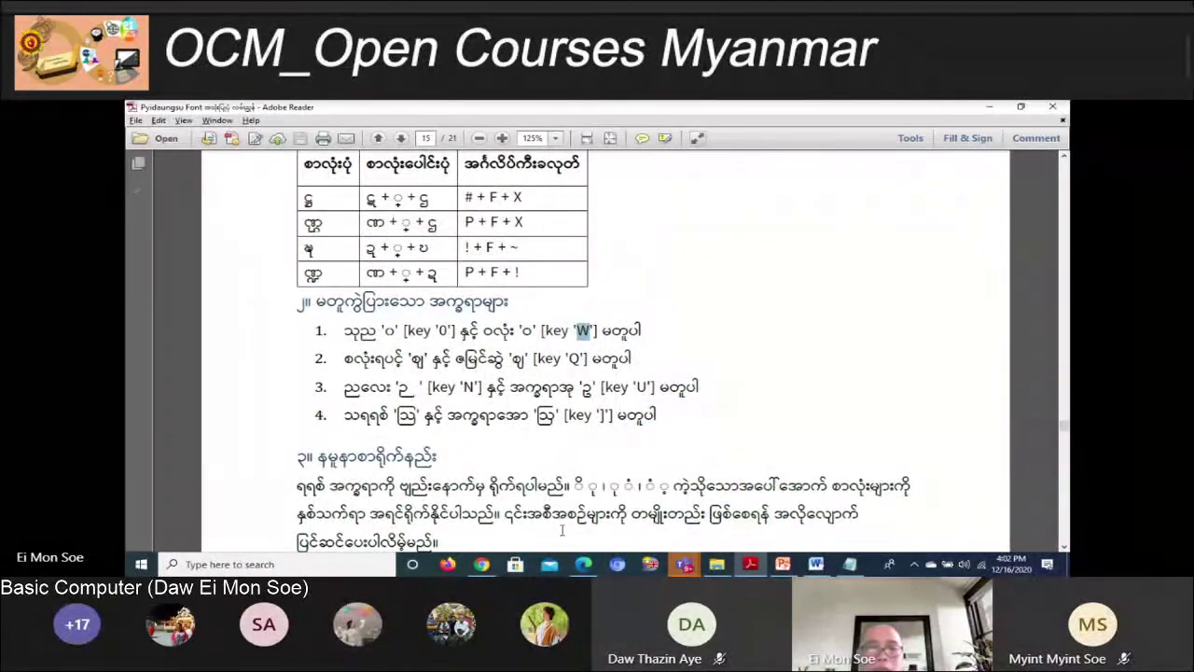
key("alt+Tab")
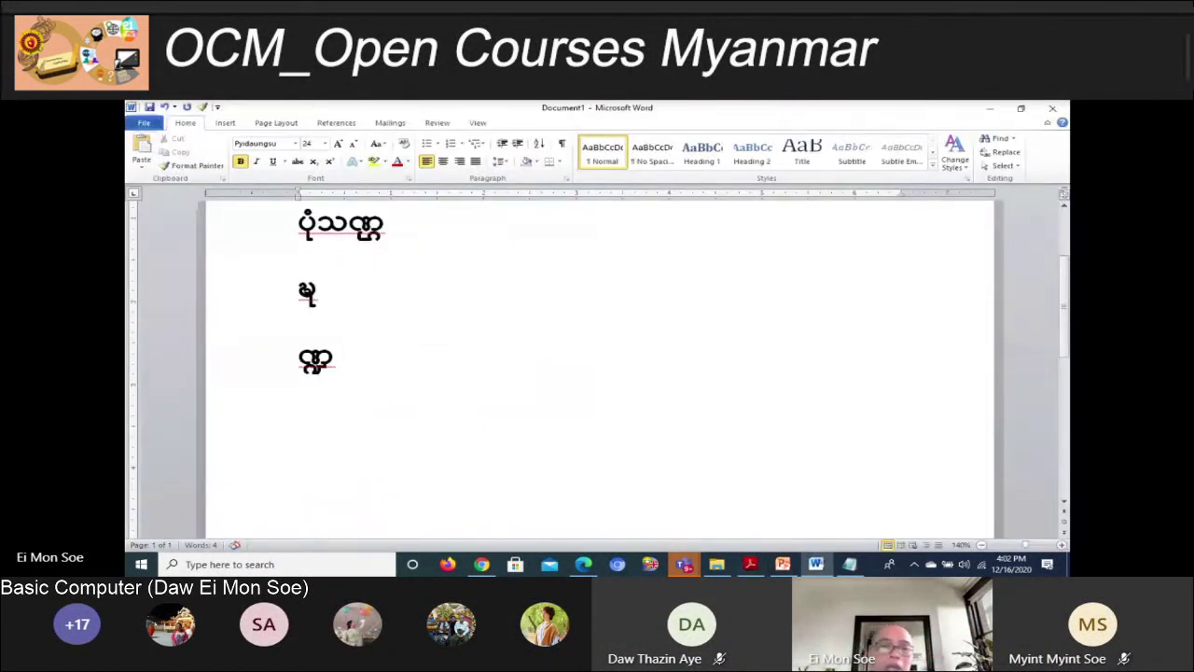
Type the letter ဝ on a new line and set it to 36 pt
scroll(658, 485, "down", 1)
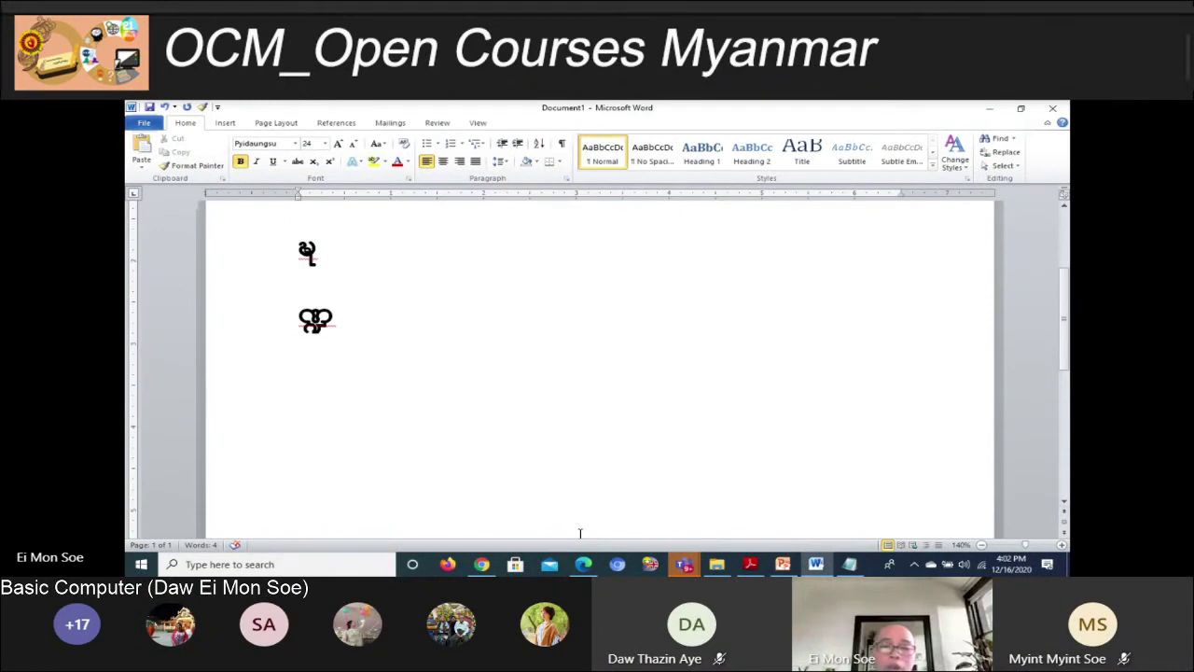
type("ဝ")
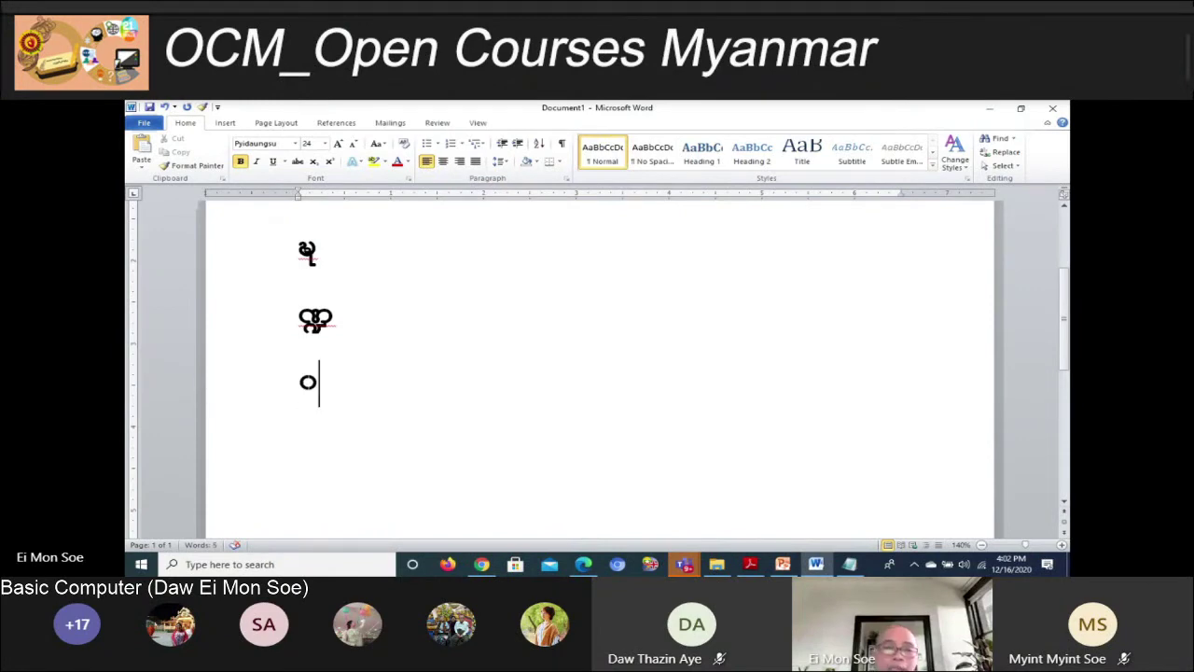
key("shift+Left")
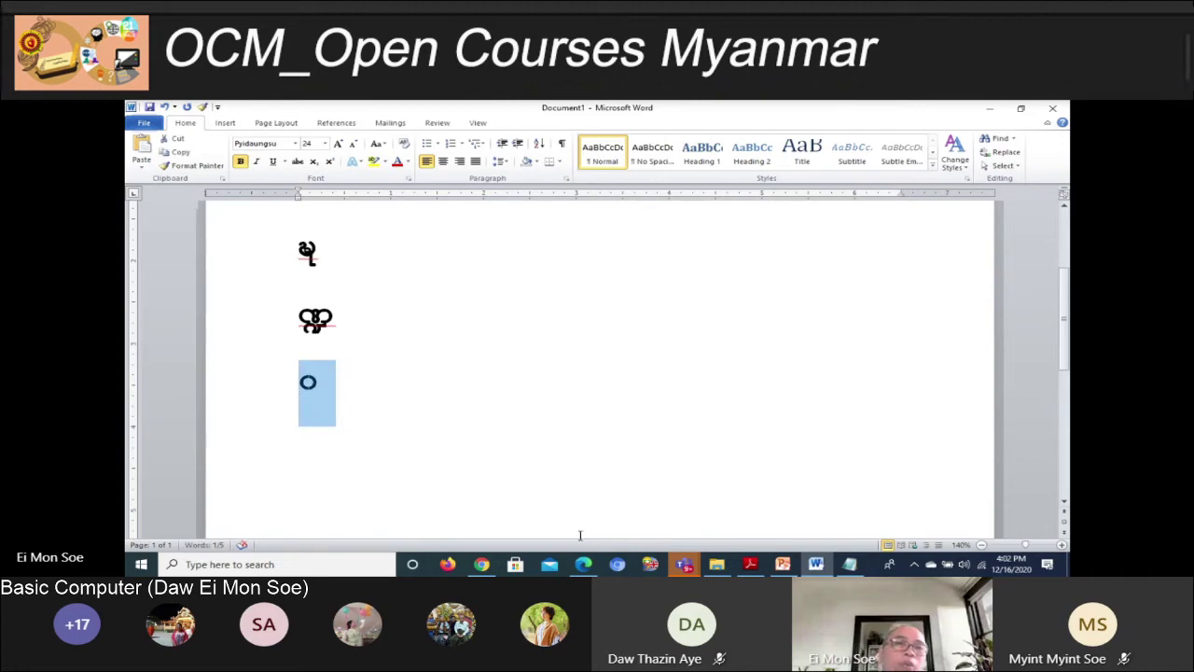
left_click(323, 144)
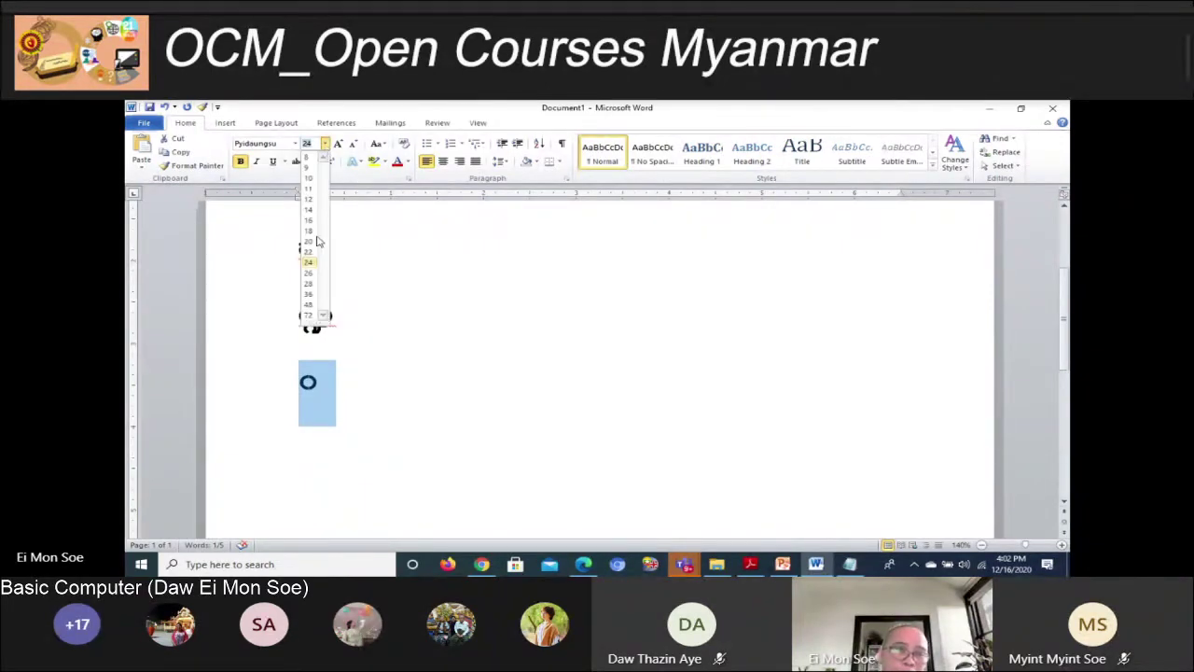
left_click(311, 295)
left_click(354, 439)
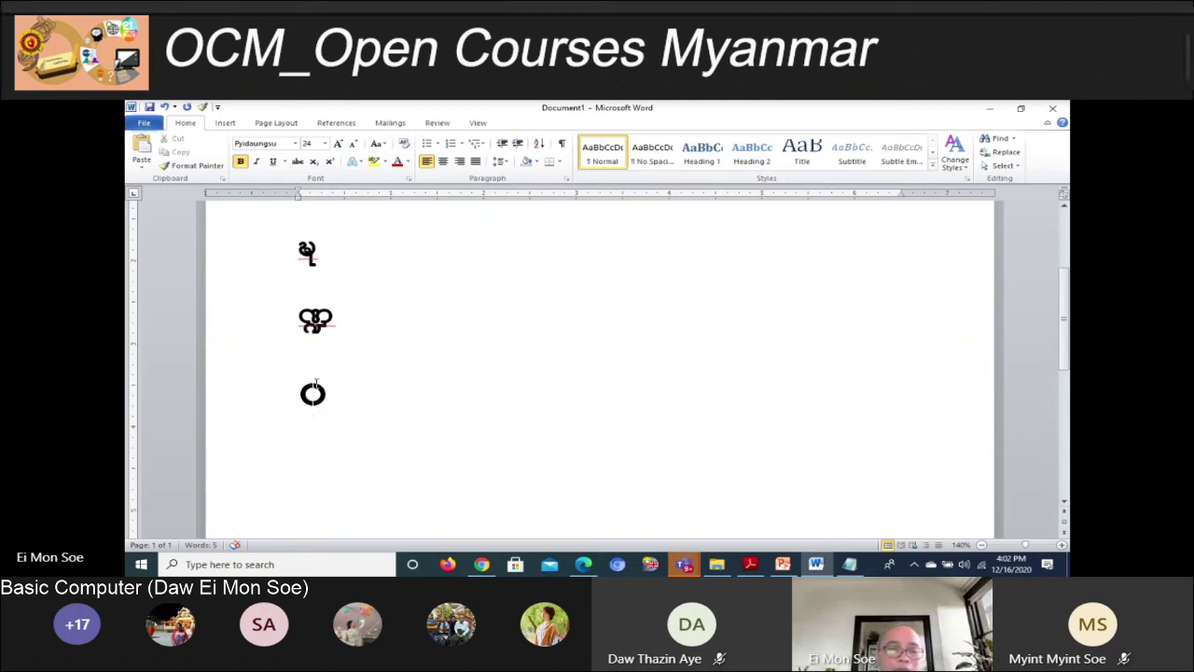
Add the vowel sign ိ right after the letter ဝ
left_click(358, 394)
type("ိ")
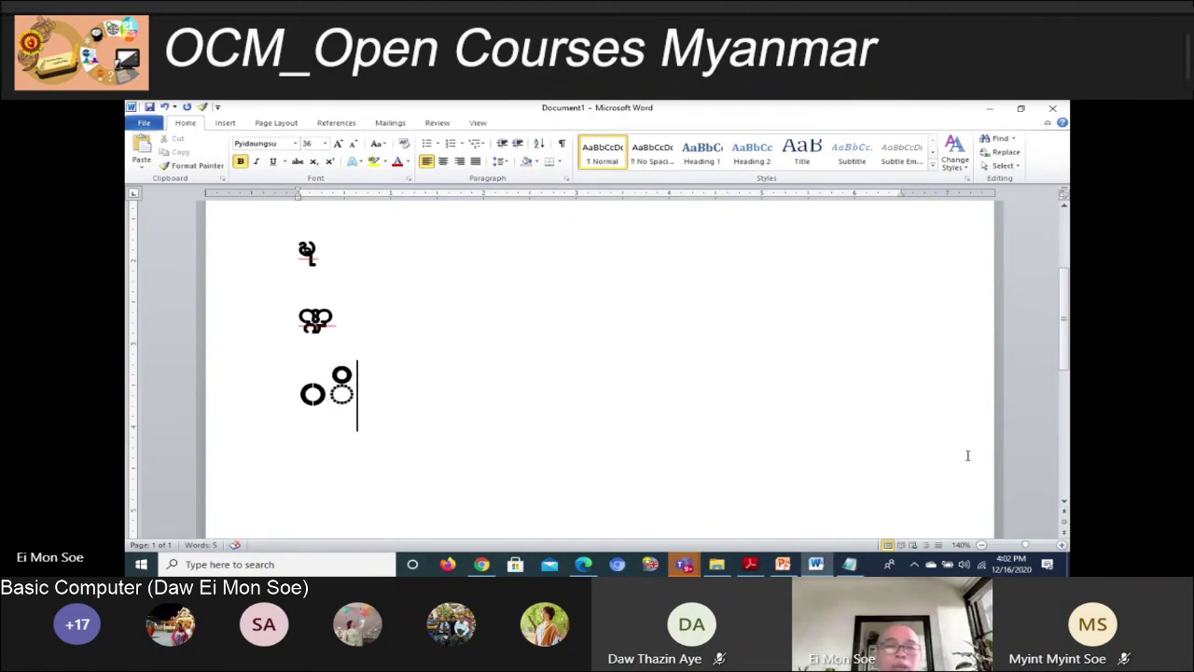
key("BackSpace")
type("ိ")
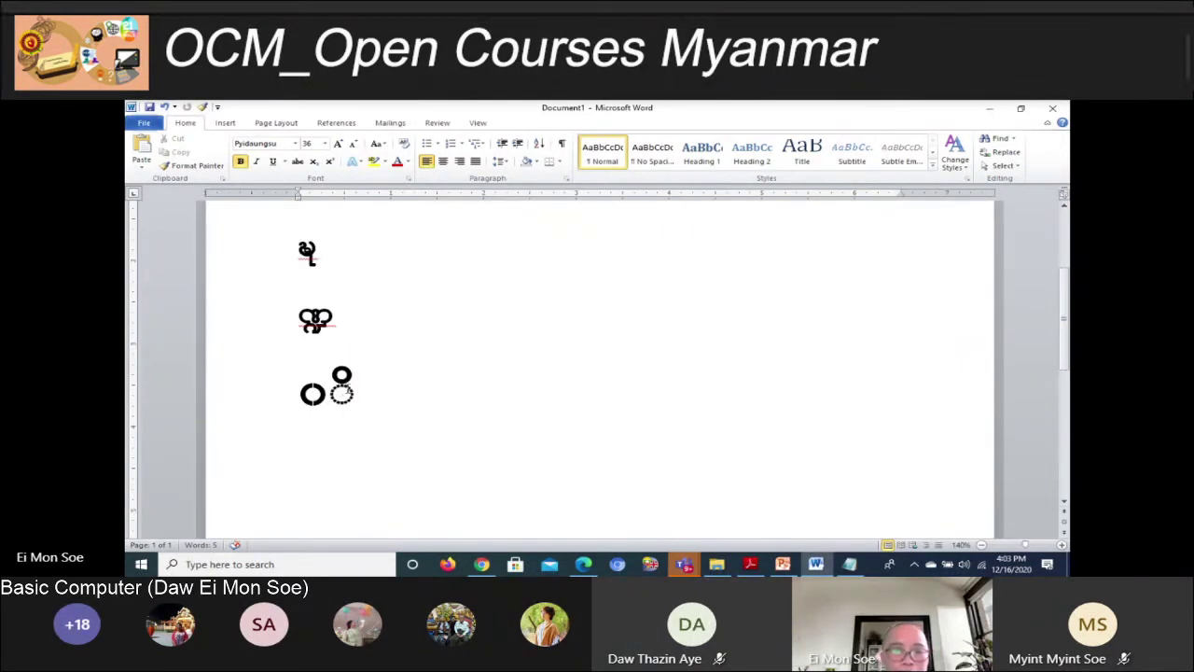
Replace the combined glyph on line three with the circle digit ၀
left_click_drag(326, 390, 297, 392)
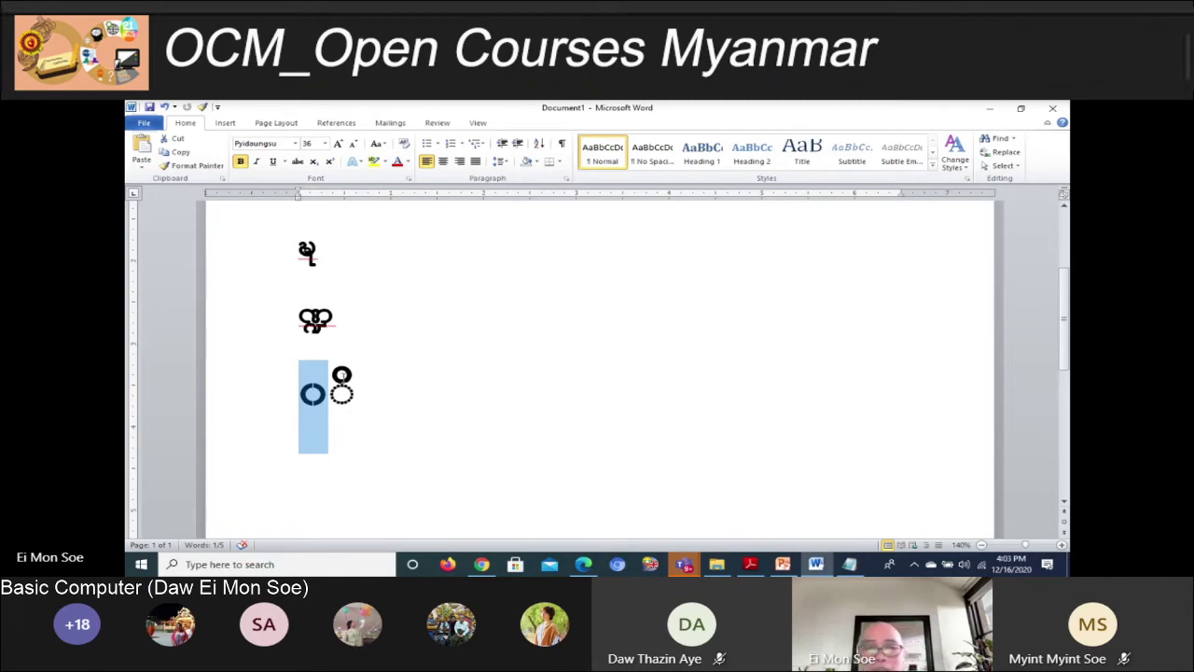
left_click(312, 400)
left_click(332, 397)
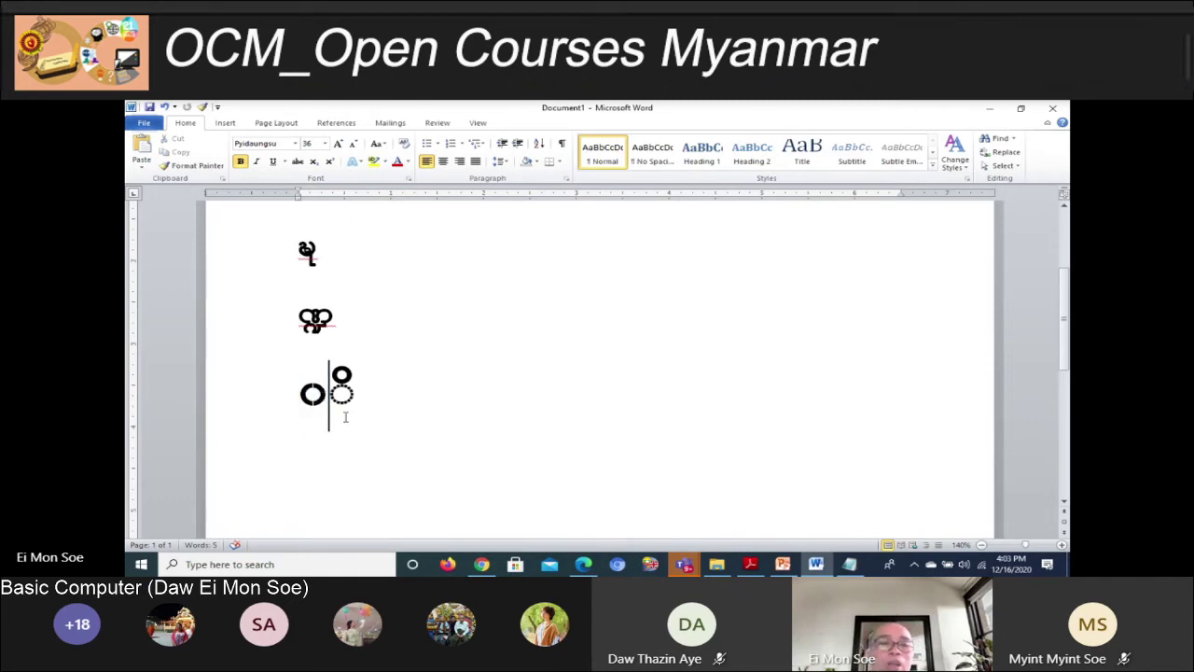
left_click(292, 388, "shift")
left_click(317, 403)
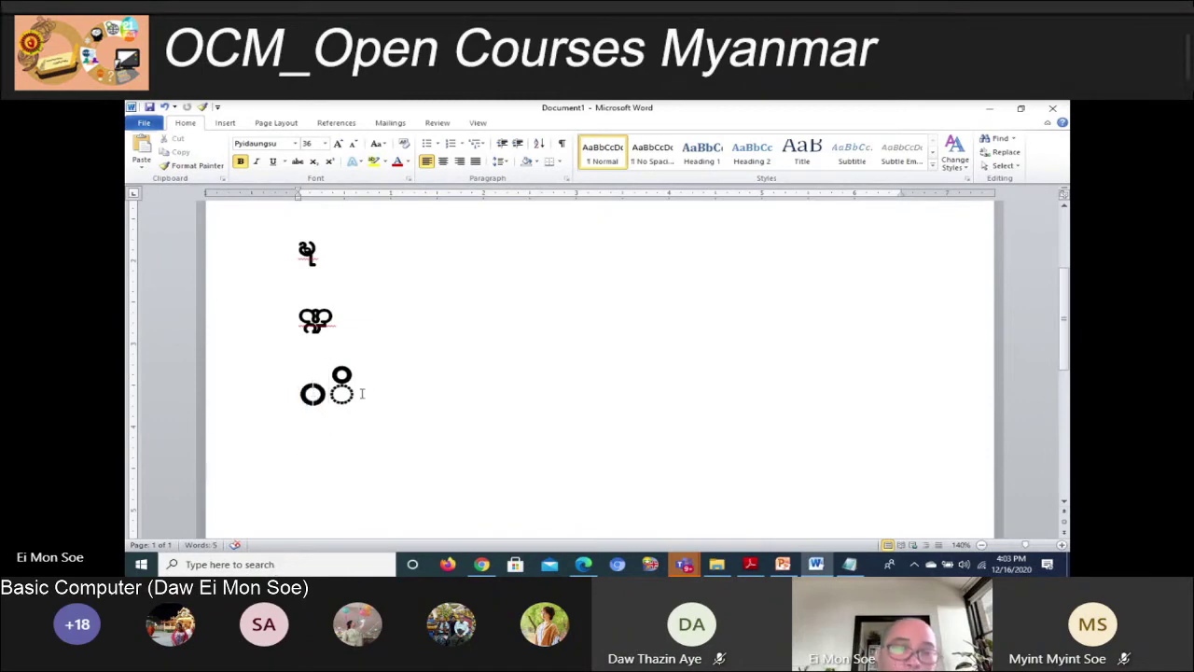
key("ctrl+a")
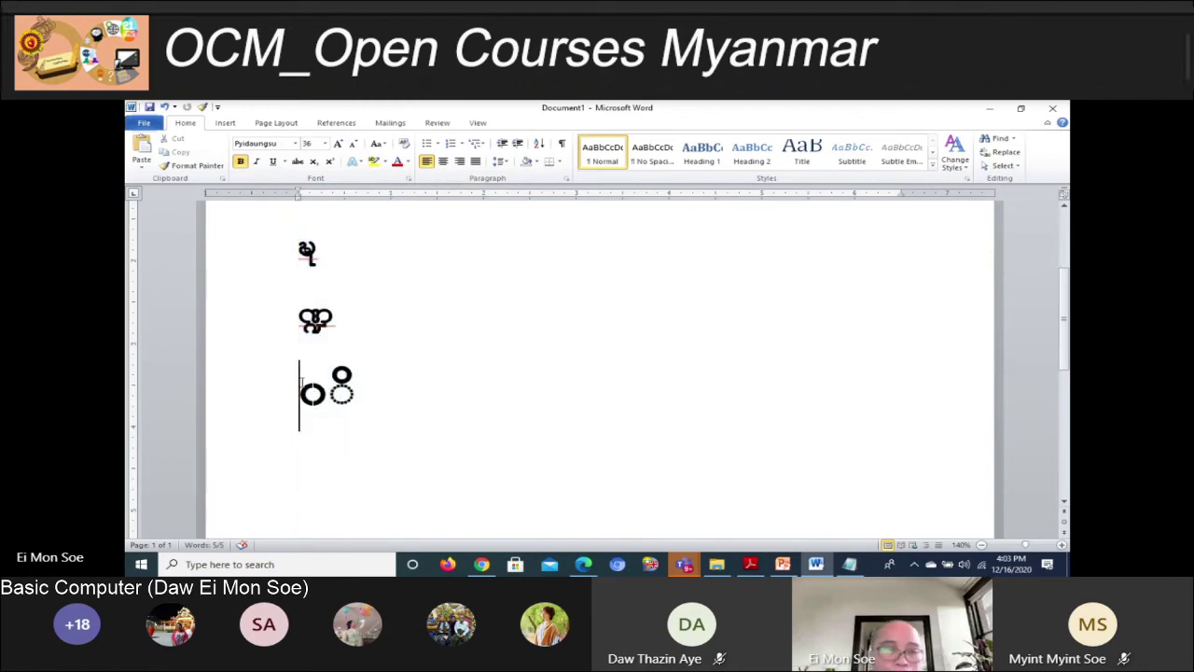
left_click(383, 392, "shift")
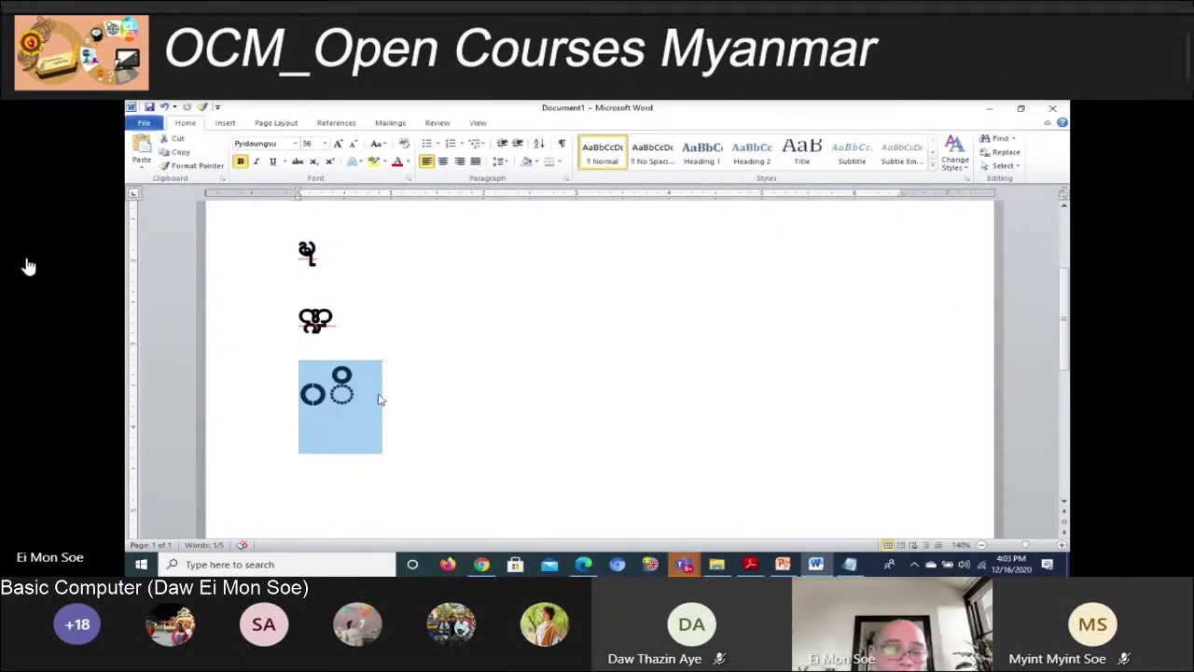
key("BackSpace")
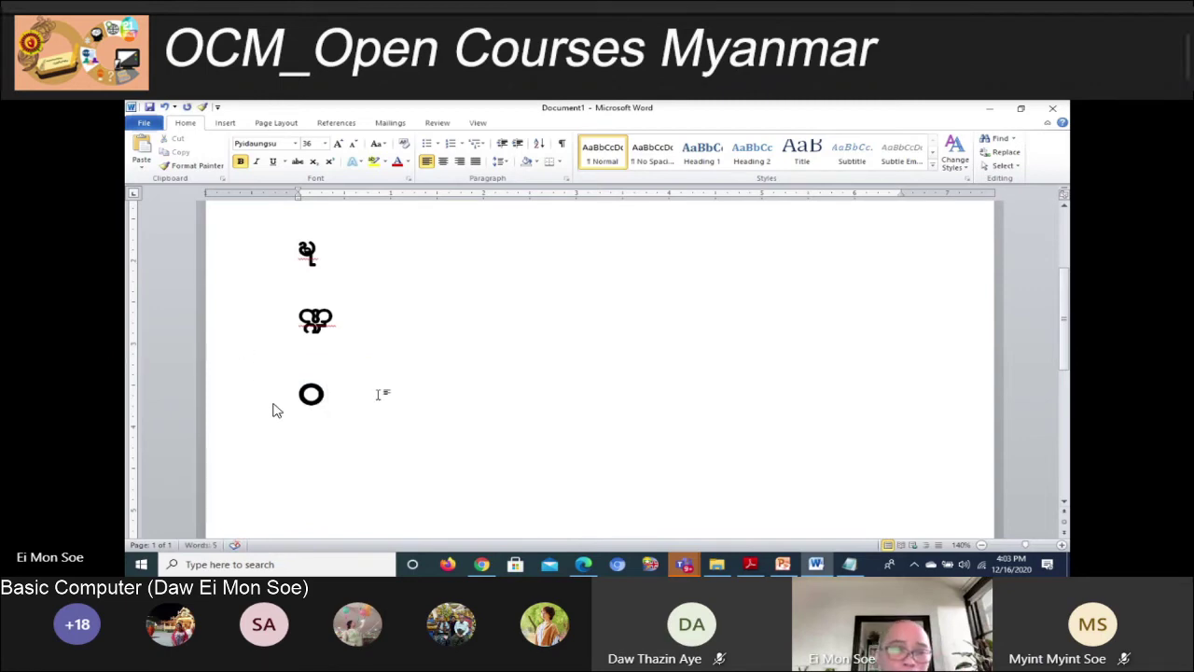
type(" ၀")
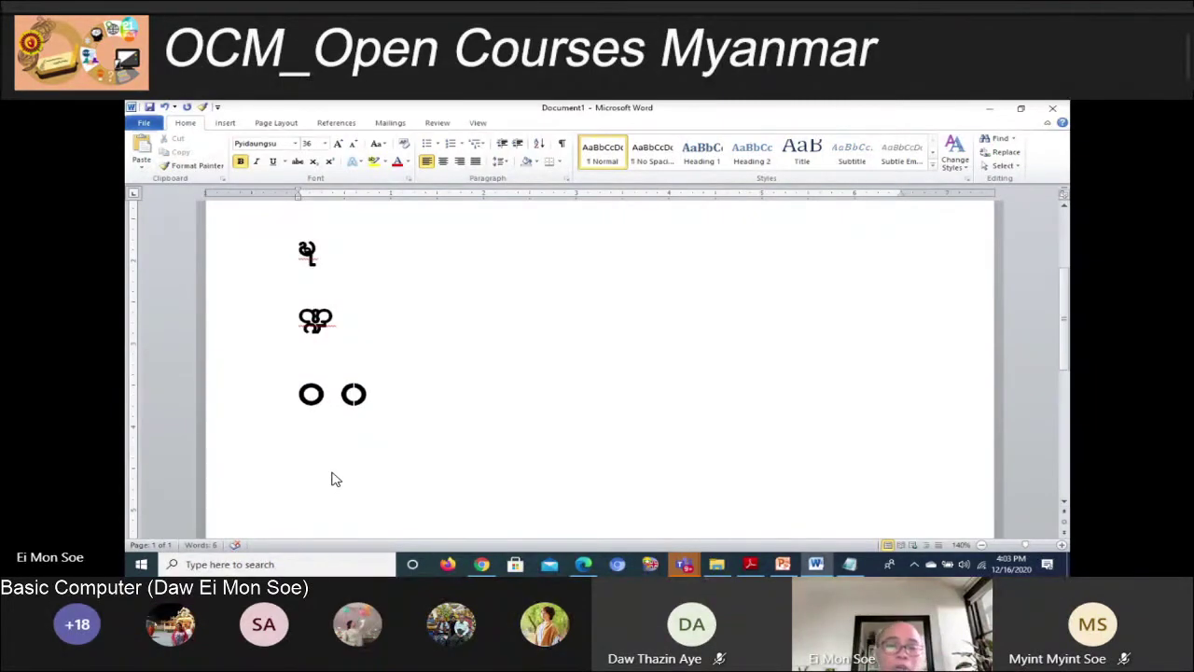
Replace the first circle on line three with ၈ and add ိ at the end
key("Left")
key("Left")
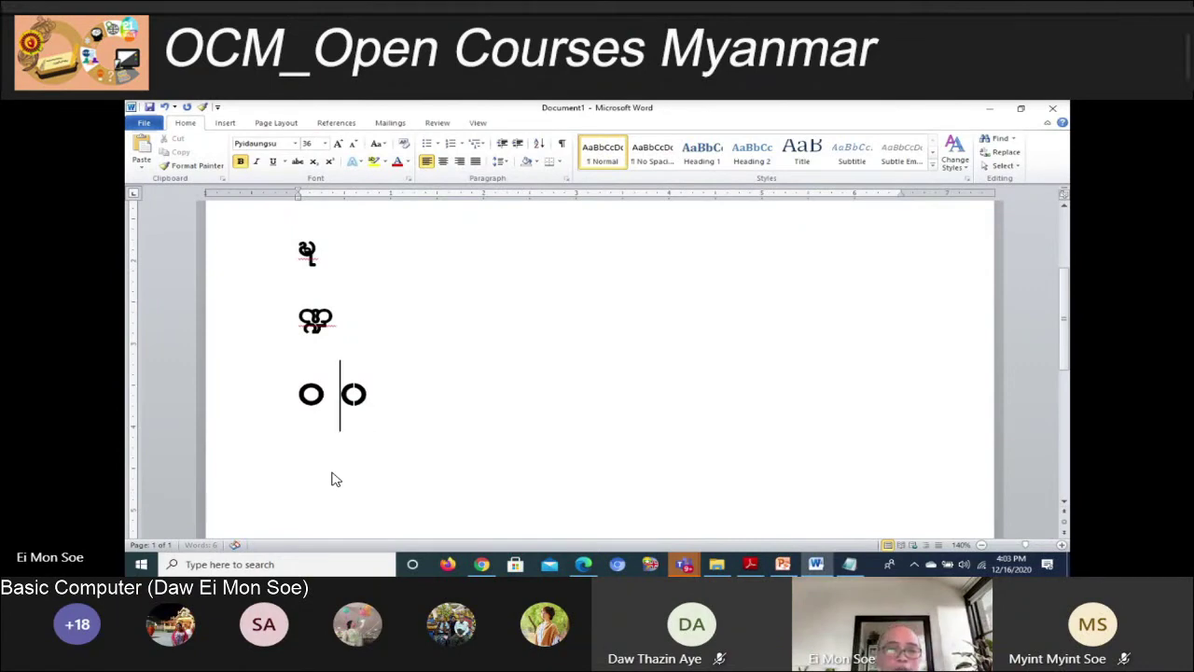
key("shift+Right")
key("Left")
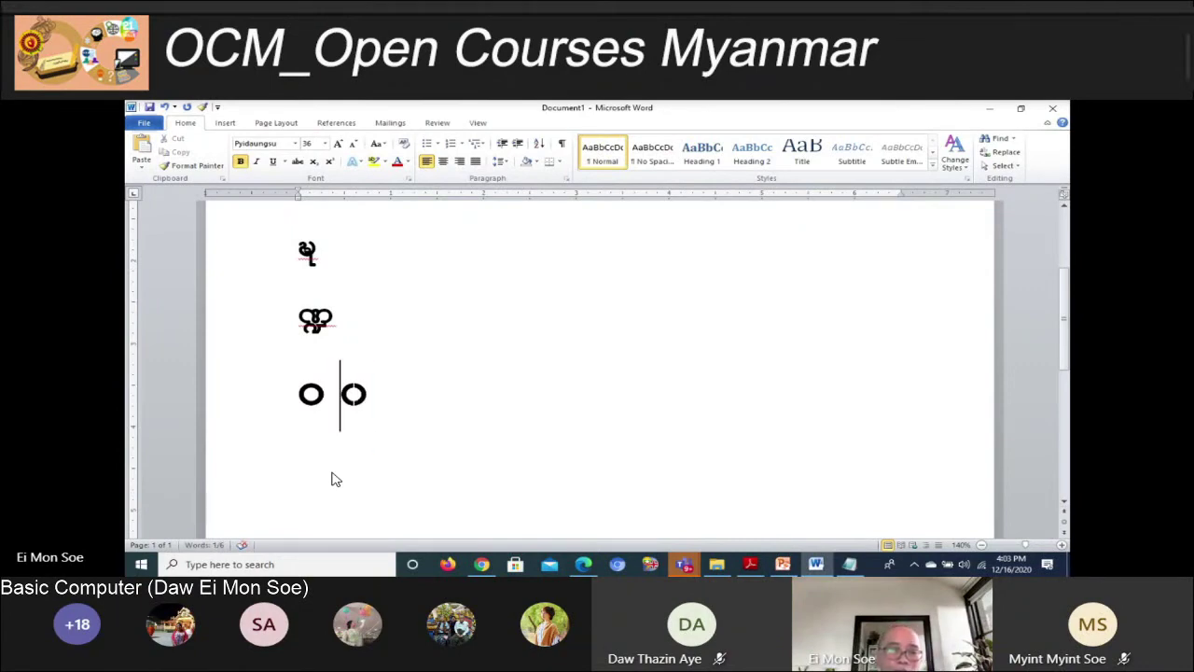
key("Left")
key("shift+Left")
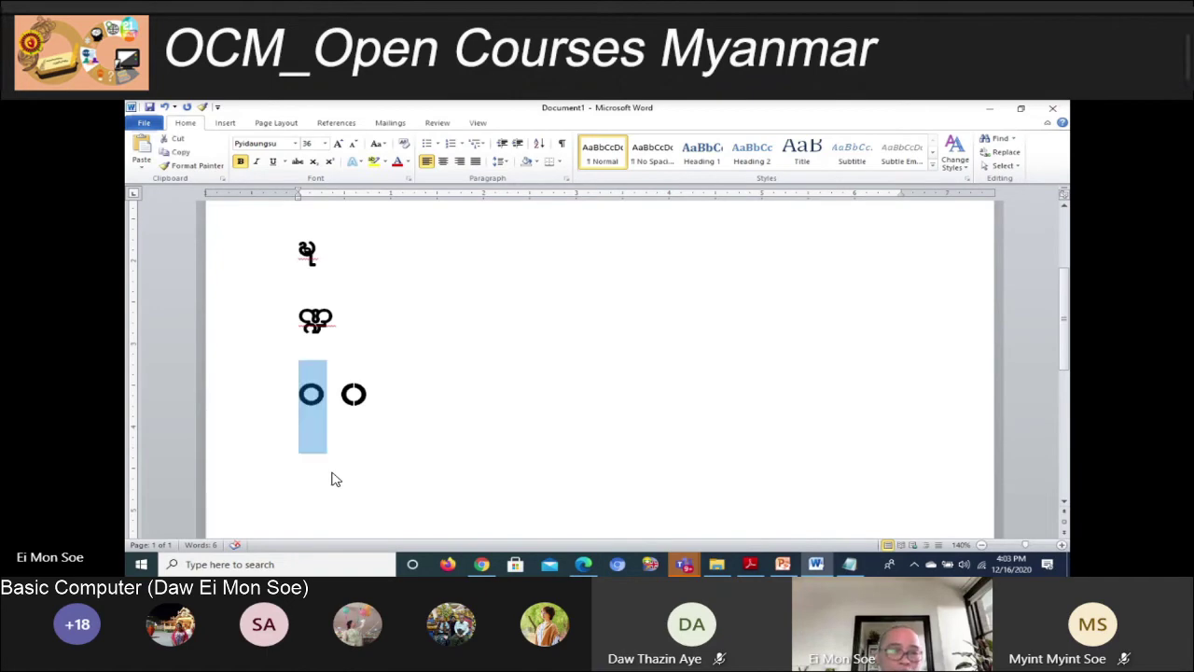
key("Right")
key("Left")
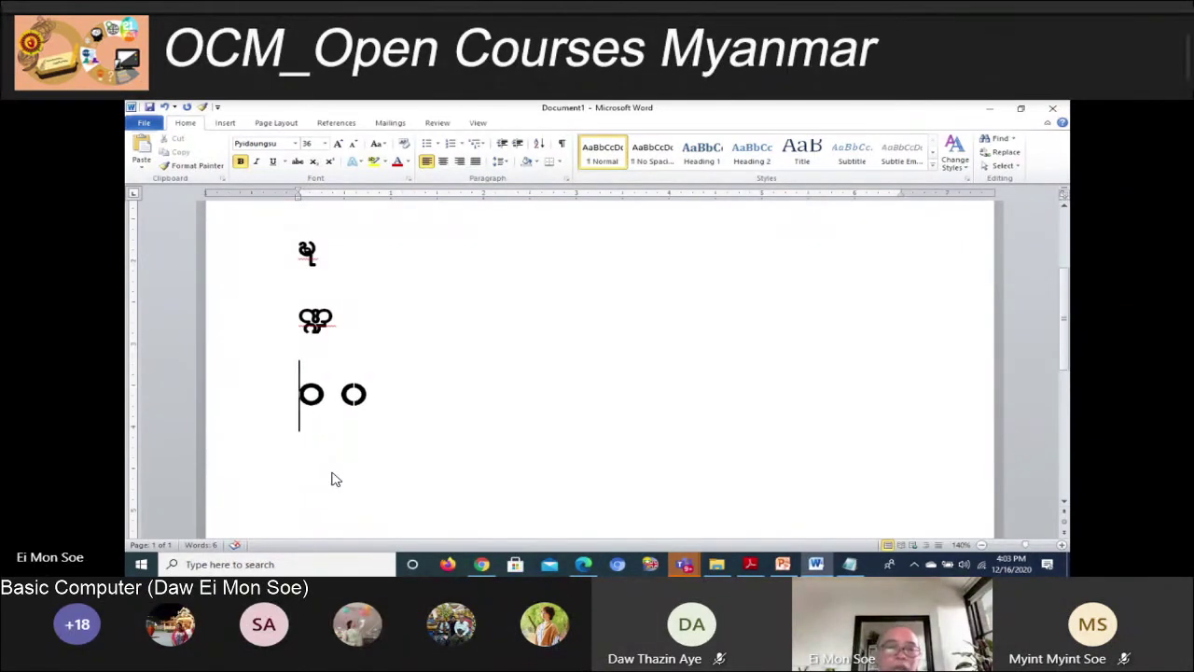
key("Right")
key("BackSpace")
type("၈")
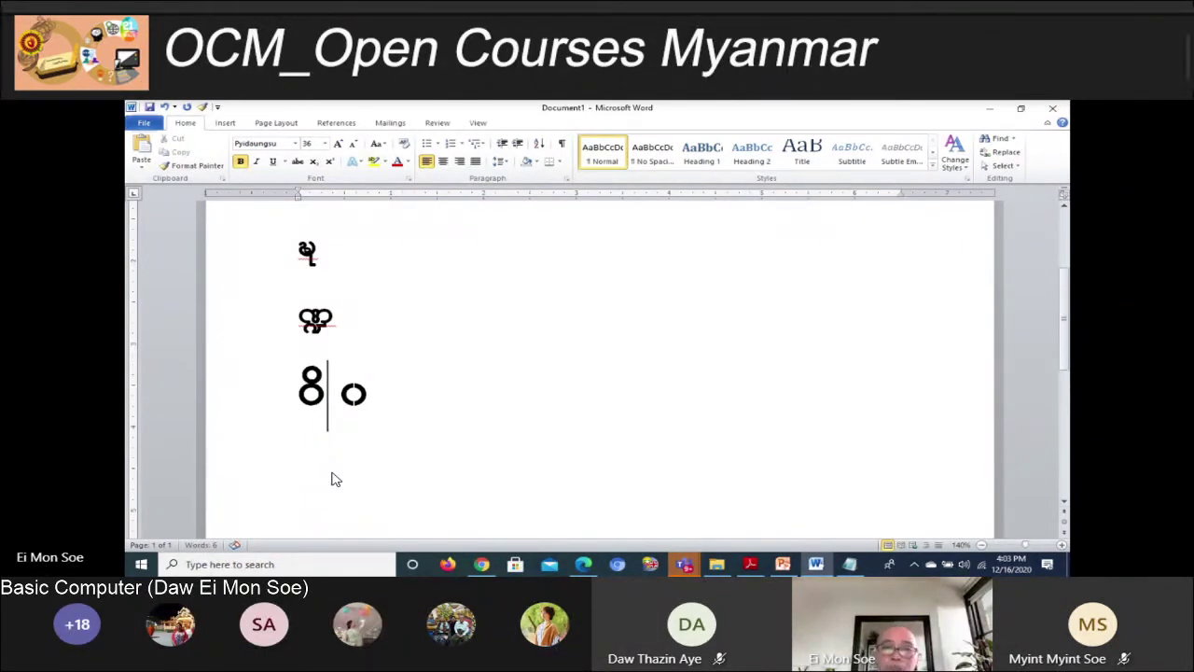
key("Right")
type("ိ")
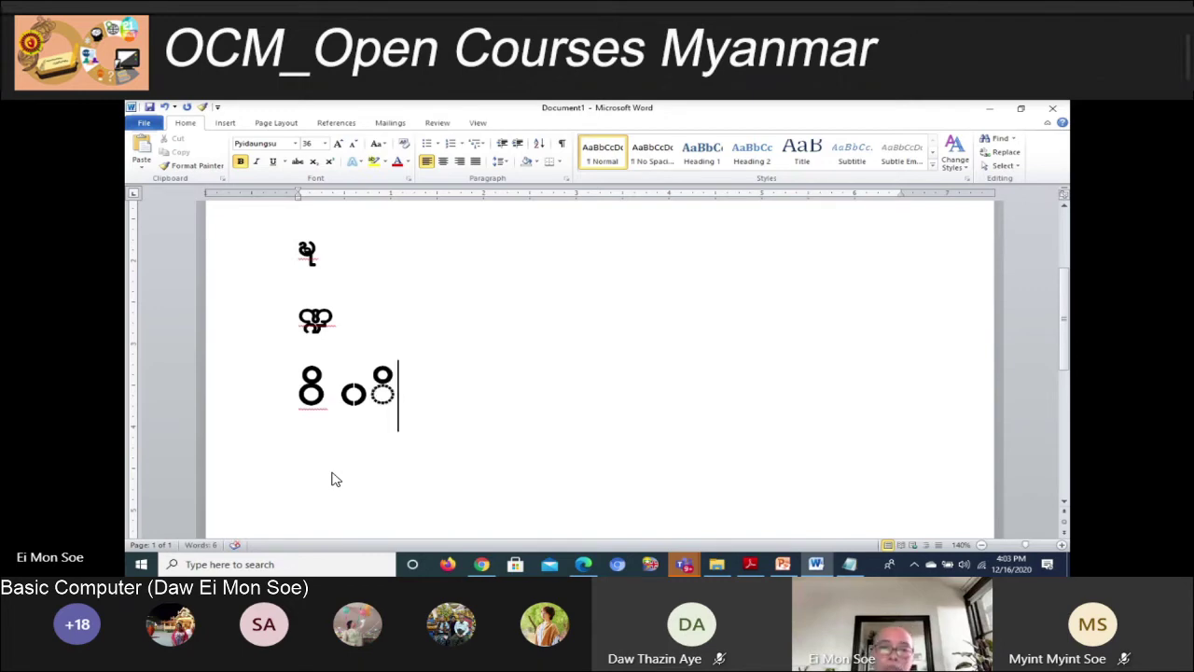
Check line three's last glyph against the PDF guide, leaving the guide in front
key("alt+Tab")
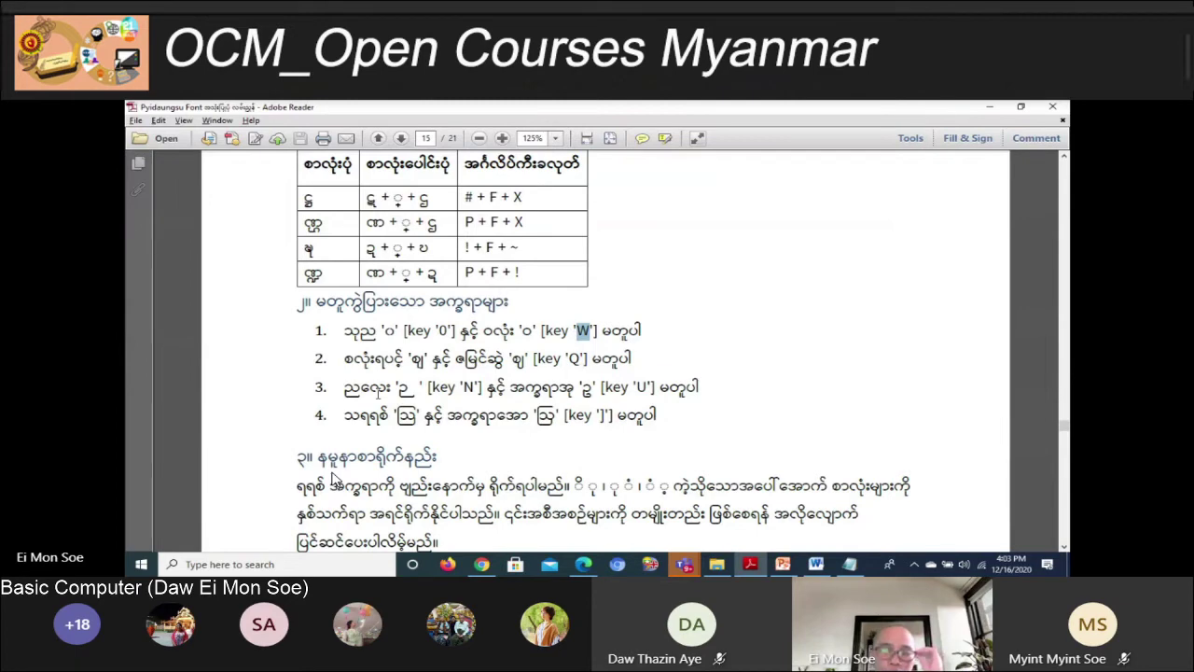
key("alt+Tab")
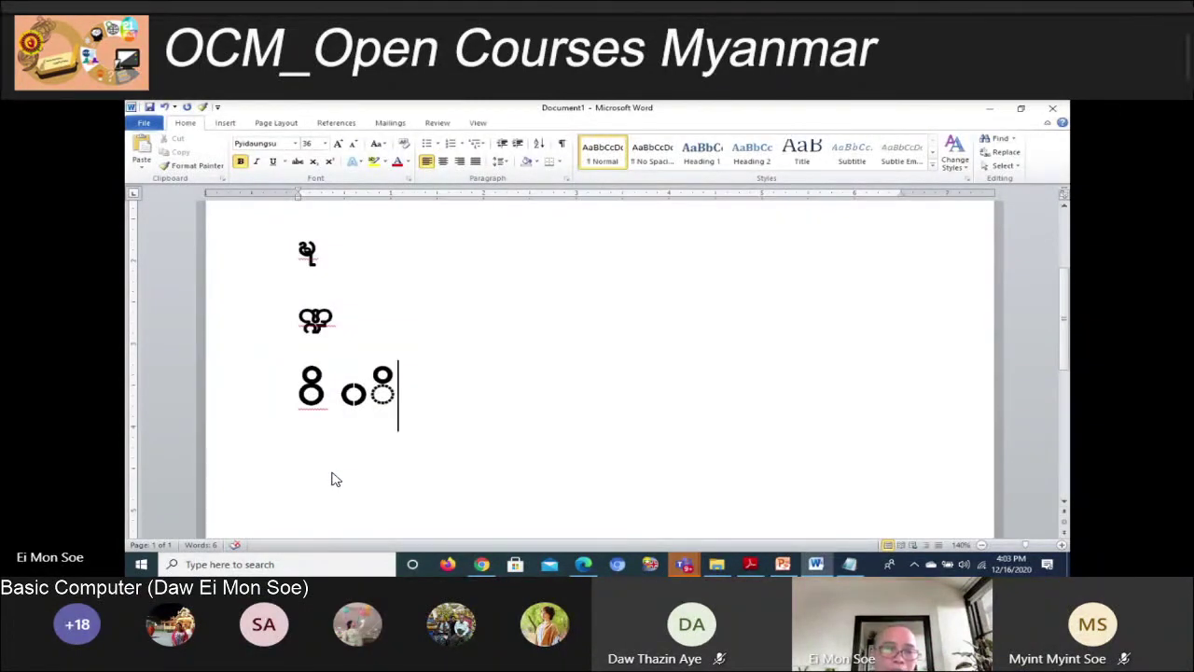
key("Left")
key("shift+Right")
key("Right")
key("Left")
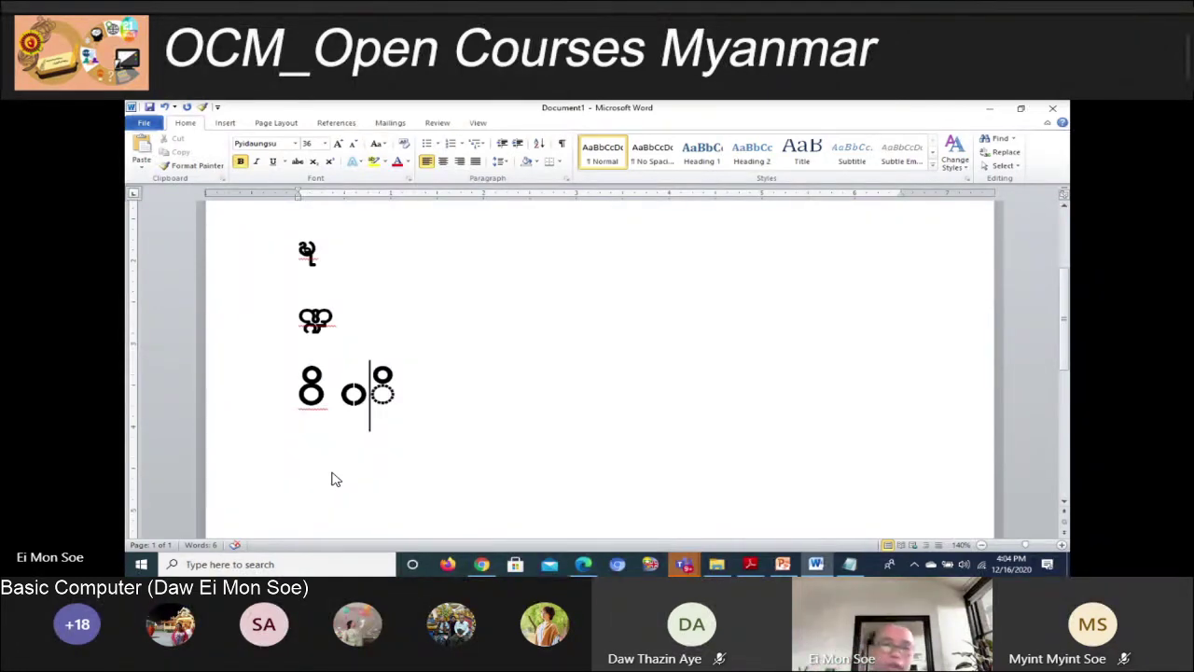
key("alt+Tab")
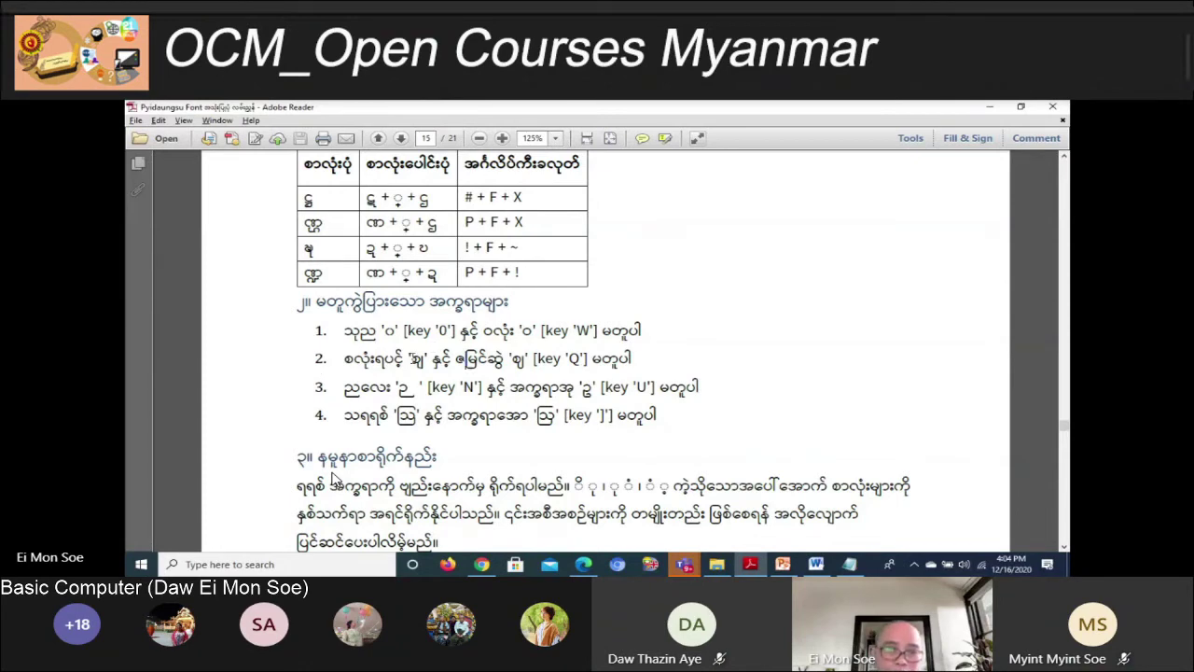
Compare the two quoted look-alike characters in the guide's item 2, then return to Word
left_click_drag(406, 359, 428, 360)
left_click(331, 476)
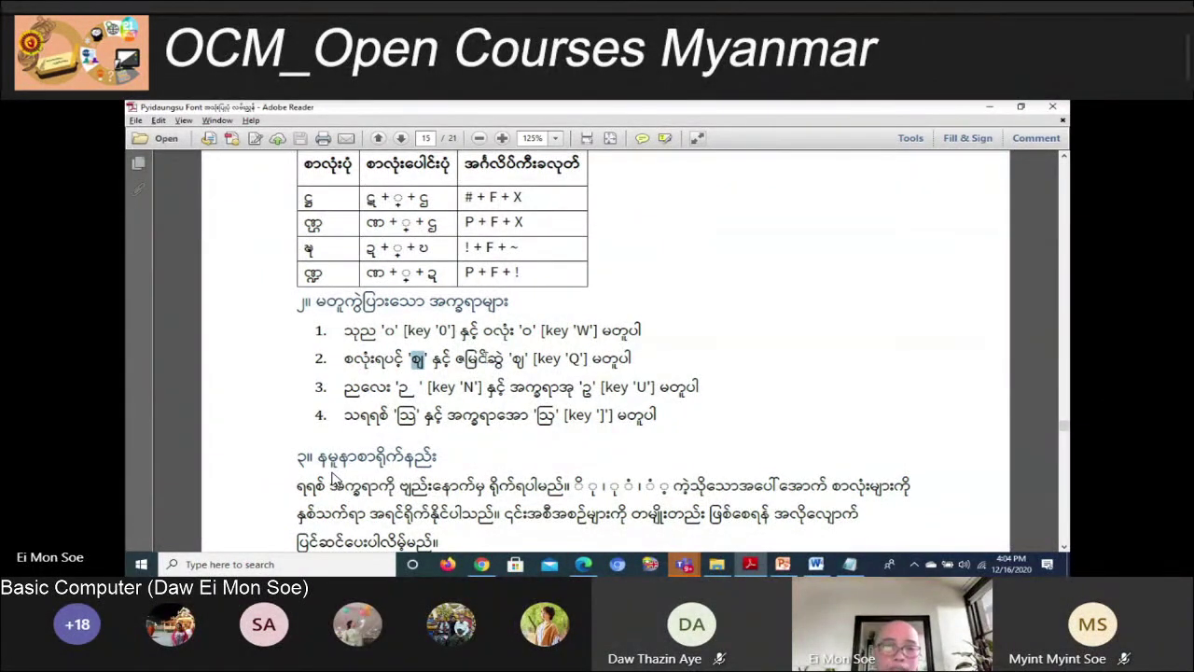
left_click_drag(512, 360, 529, 360)
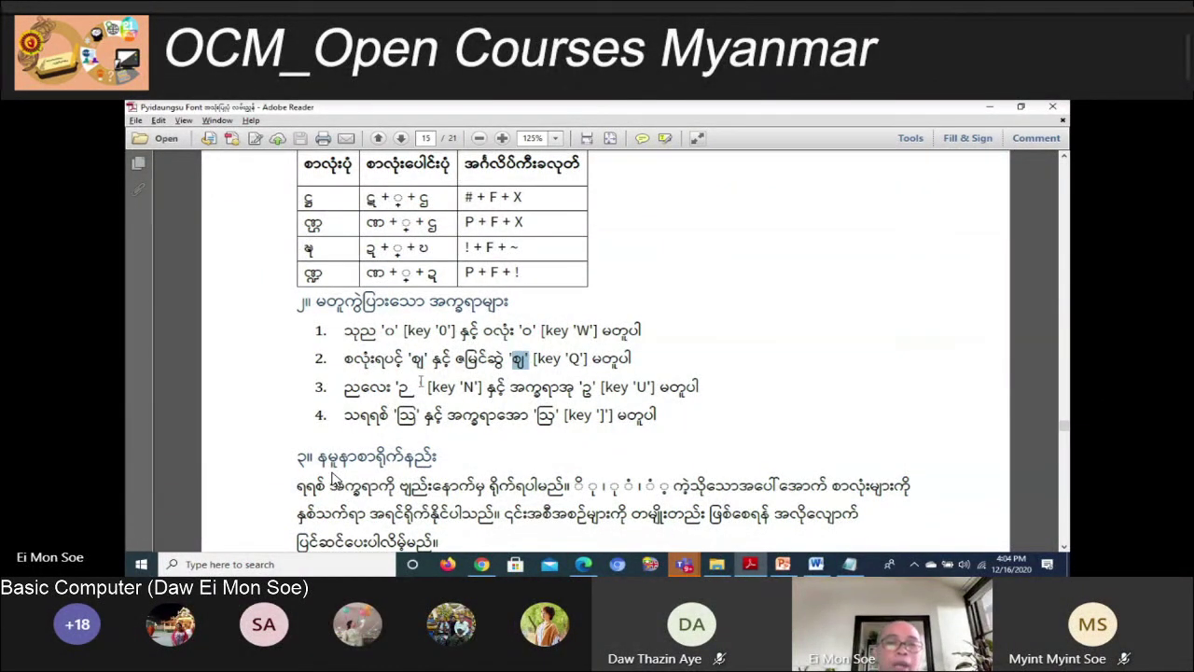
left_click_drag(408, 359, 427, 360)
left_click(548, 360)
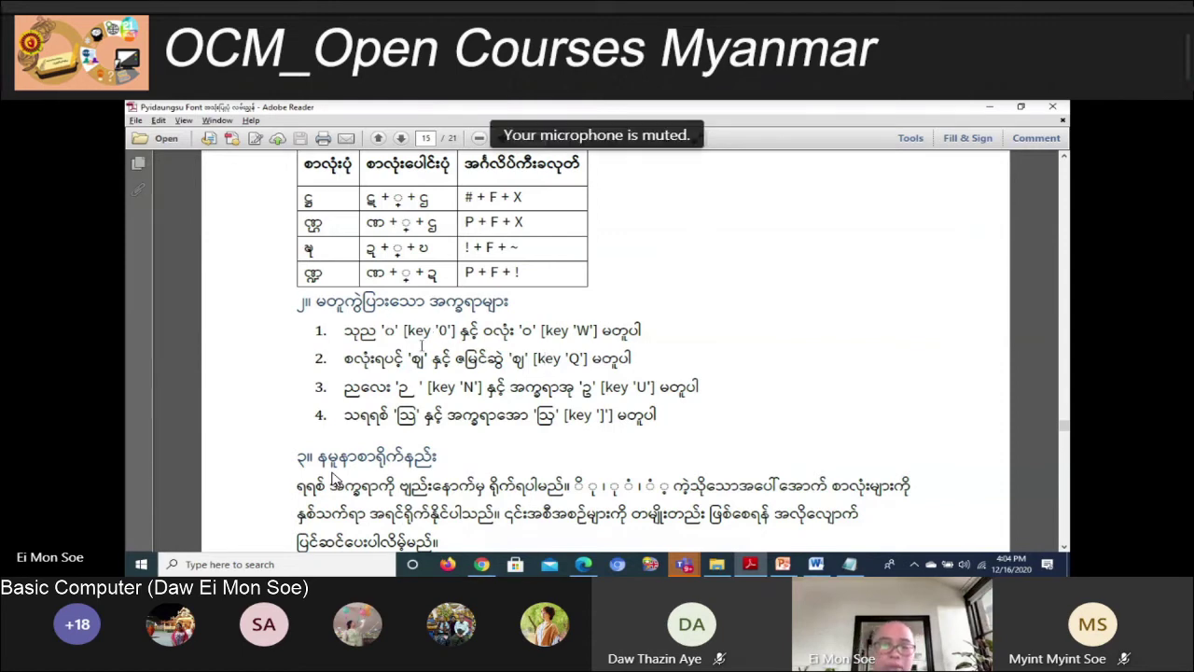
key("alt+Tab")
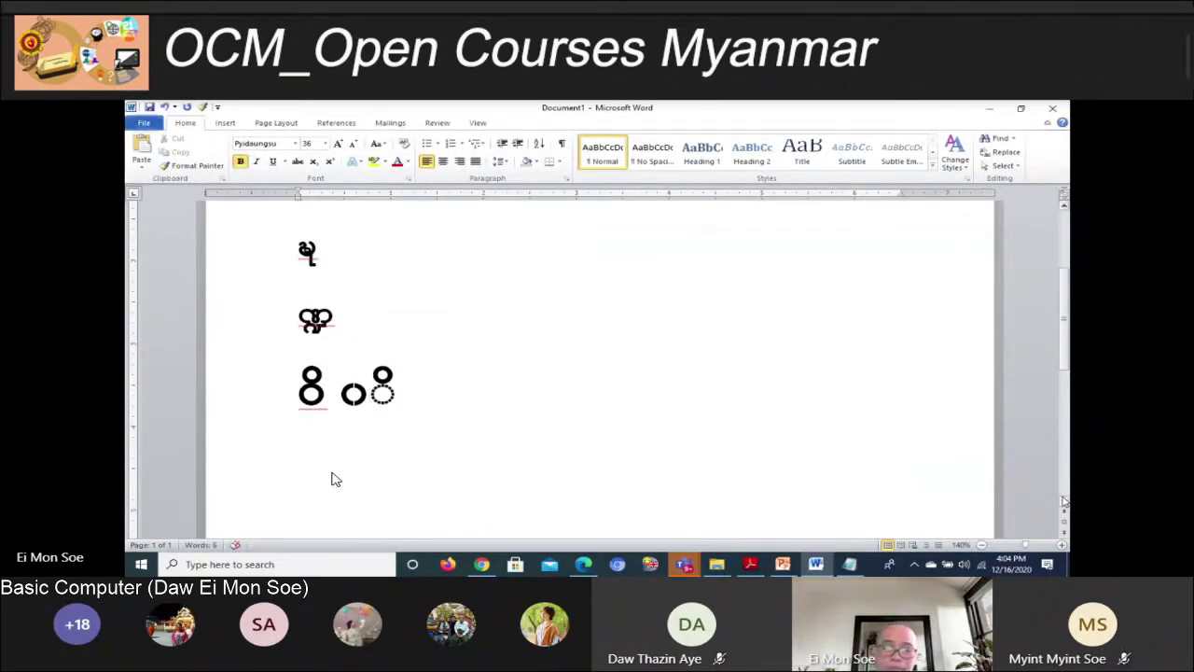
Type the letter ဈ on a new line after the existing characters
key("End")
key("Return")
key("Return")
key("Return")
type("ဓ")
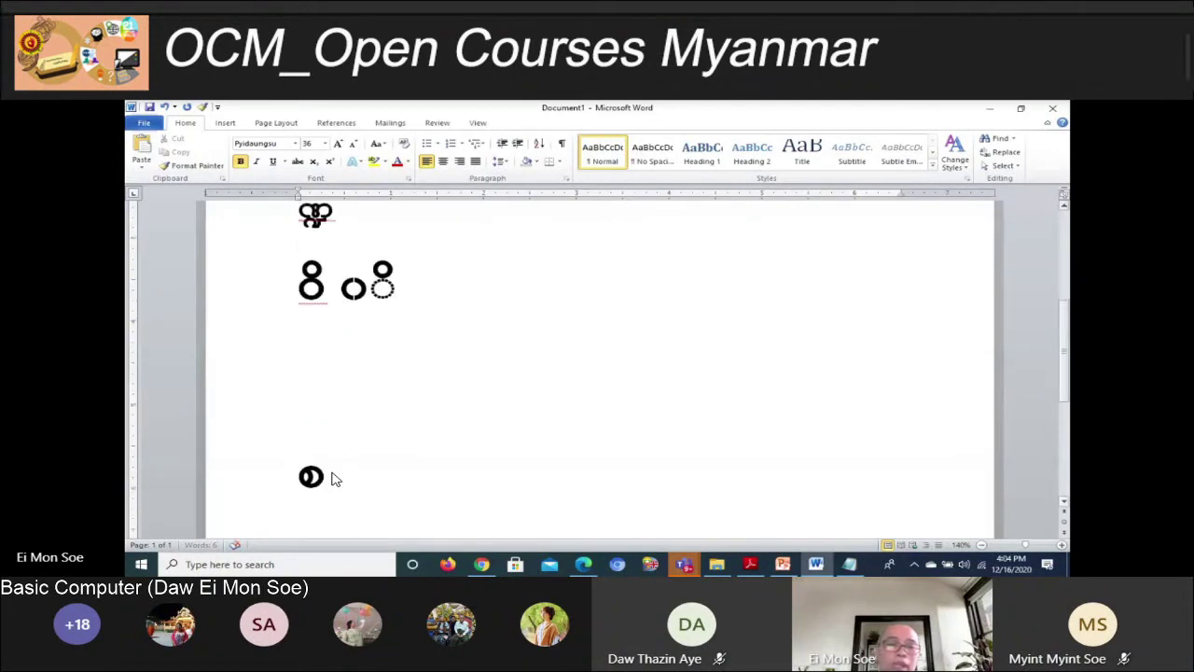
type("ိျ")
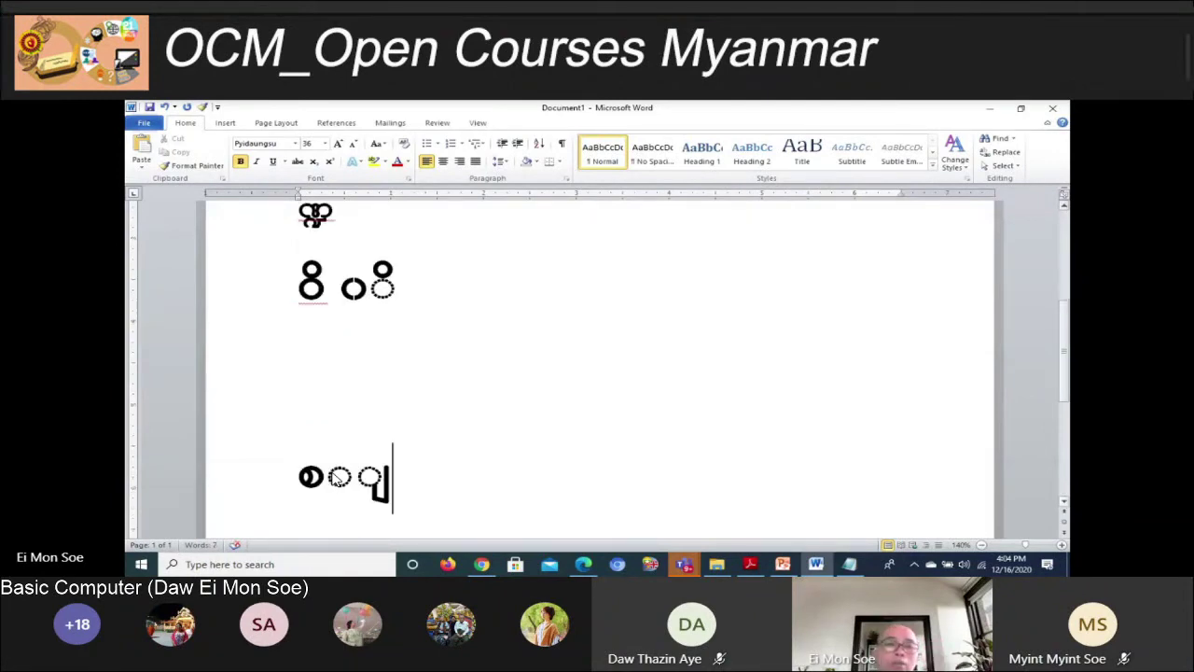
key("BackSpace")
key("BackSpace")
key("BackSpace")
key("alt+Tab")
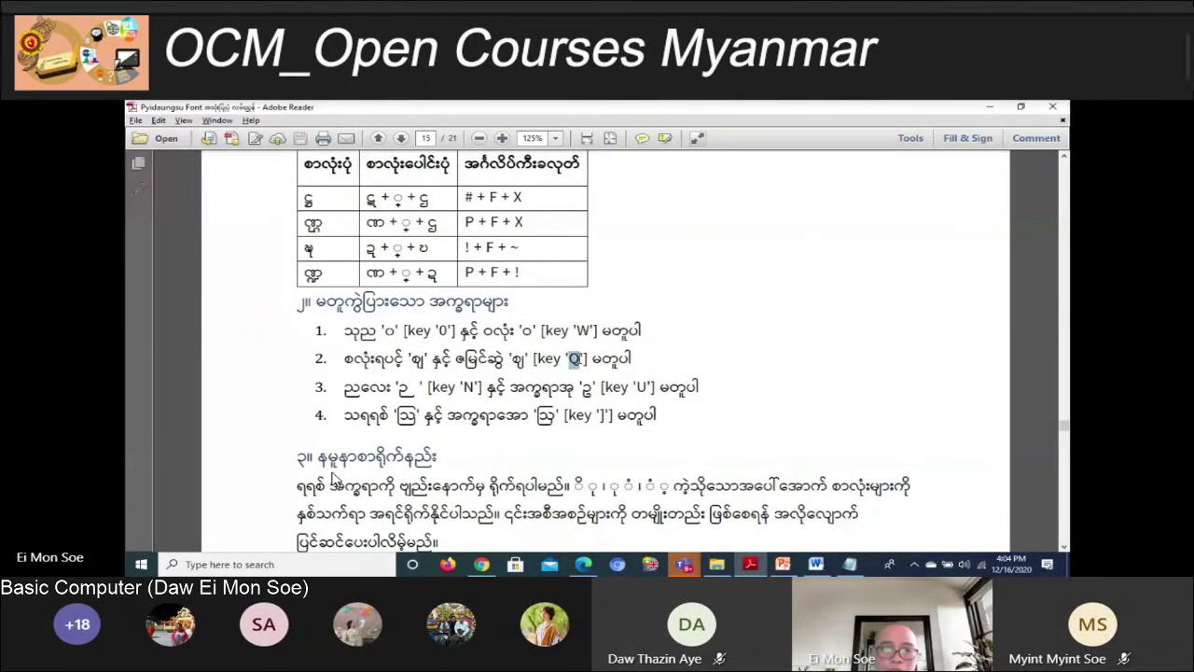
key("alt+Tab")
type("ဈ")
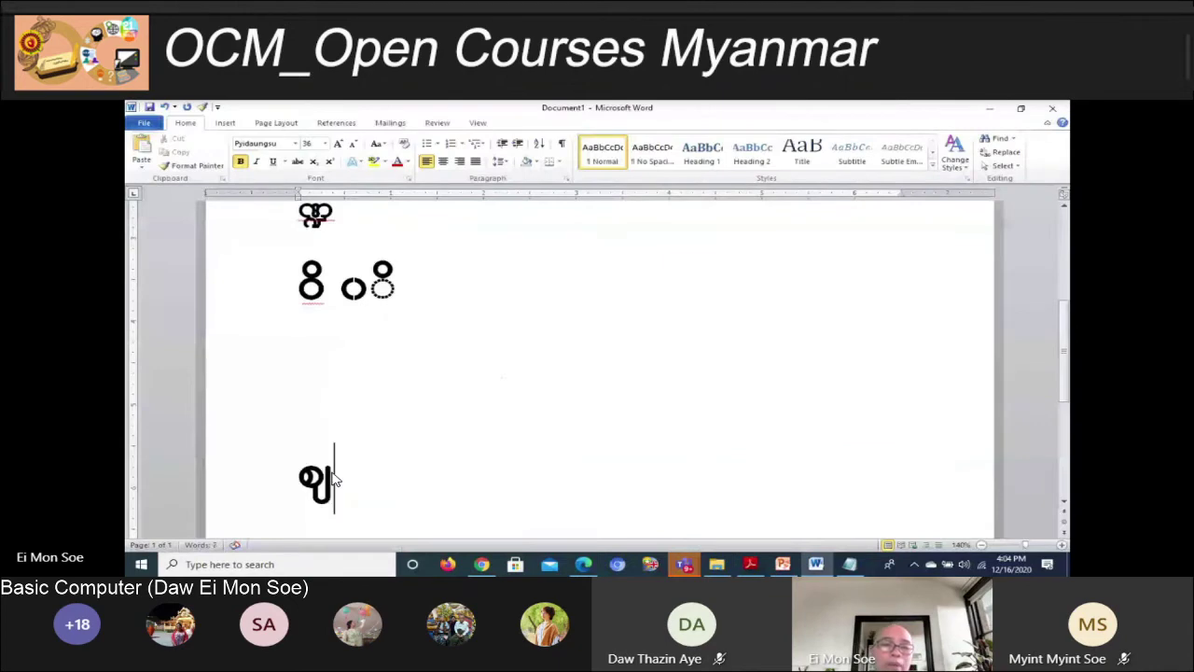
Type the look-alike ဓှျ below ဈ, then insert a page break
key("Return")
type("ဓ")
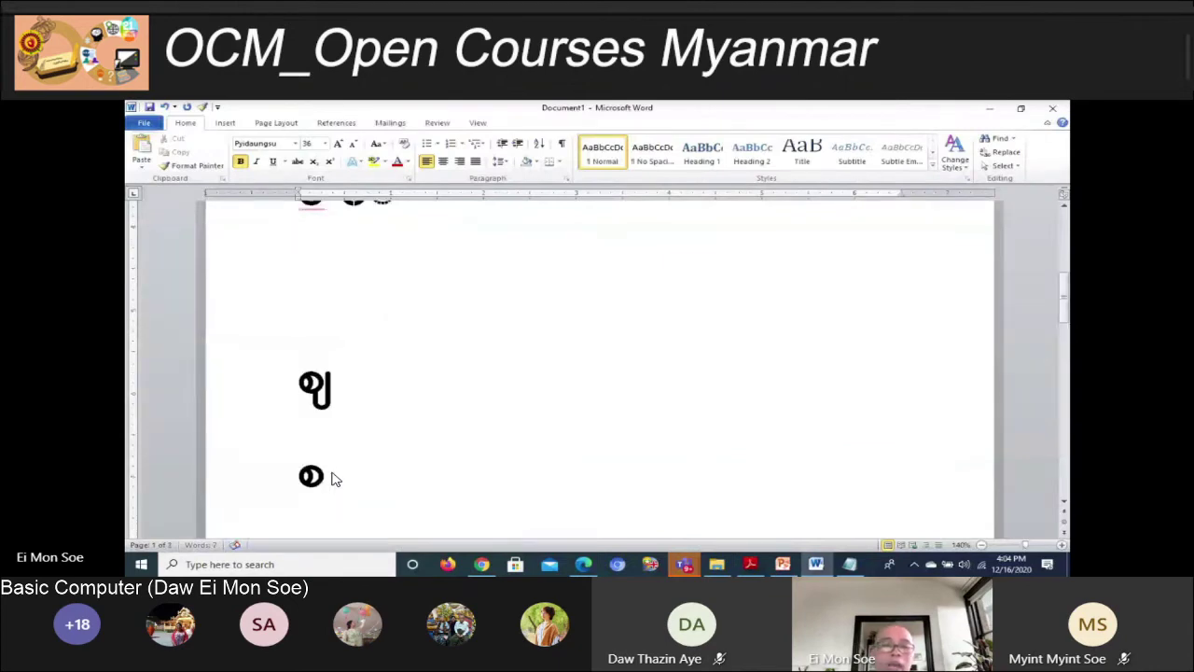
type("ှျ")
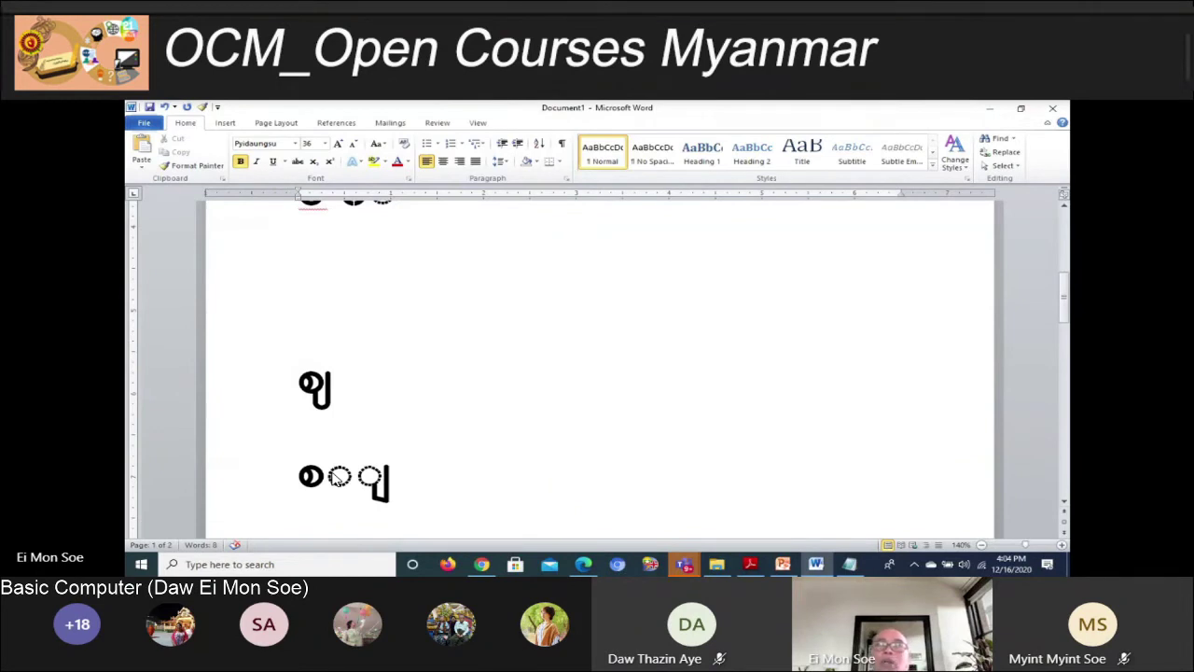
scroll(743, 444, "down", 1)
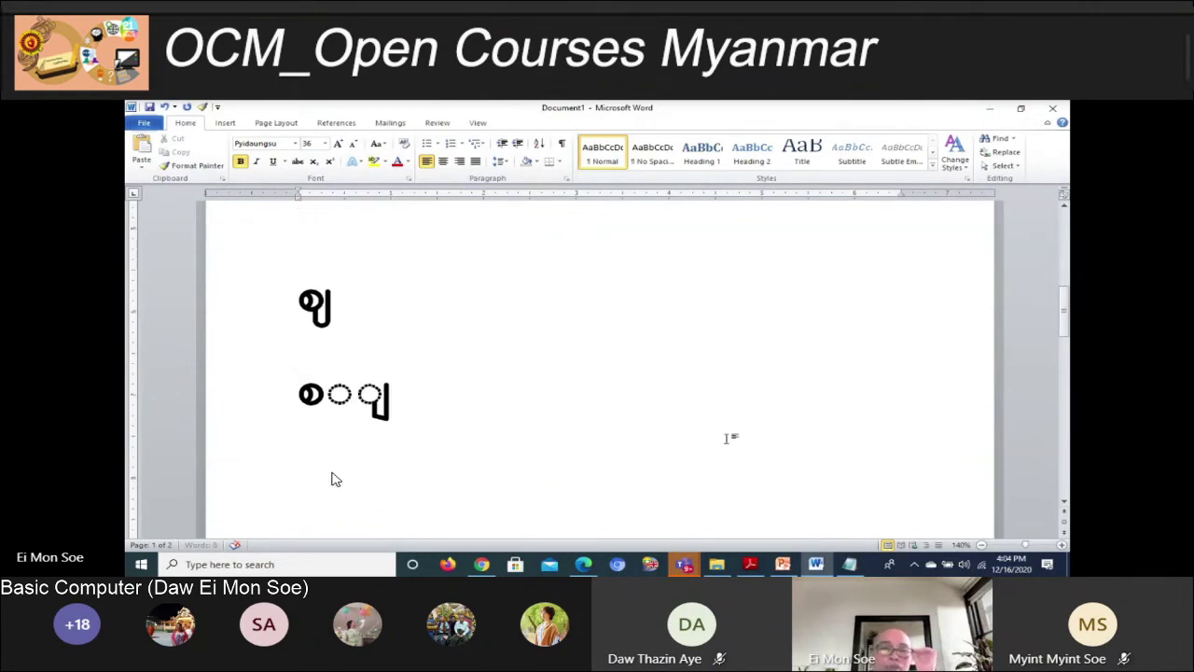
scroll(725, 435, "down", 1)
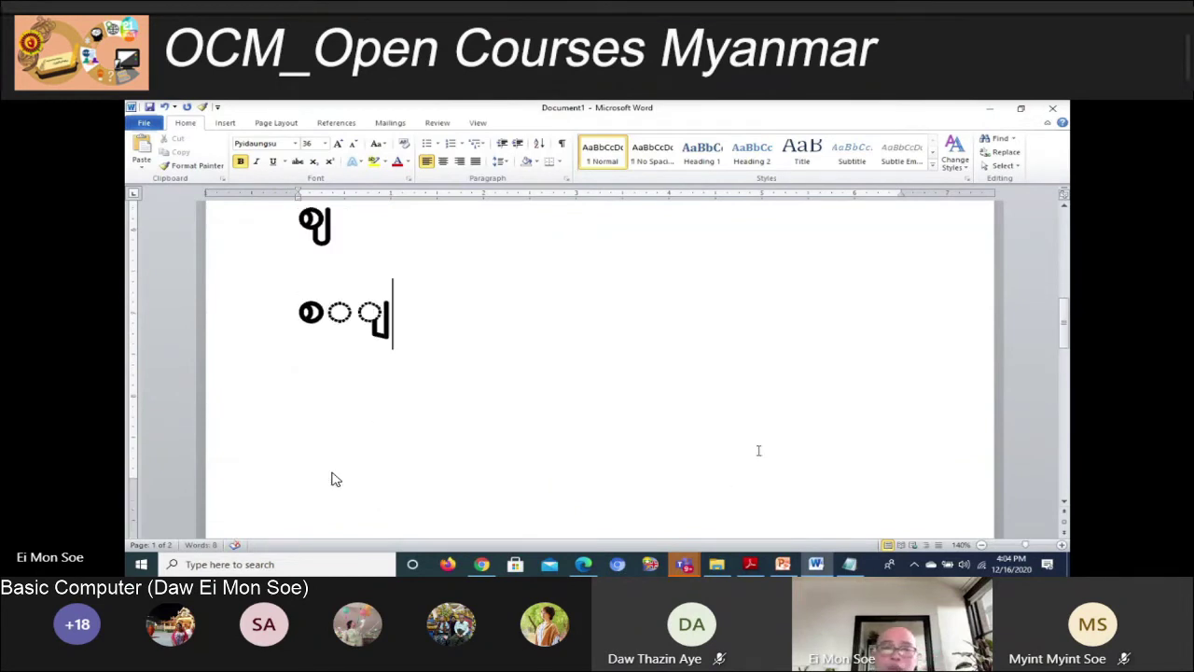
key("alt+Tab")
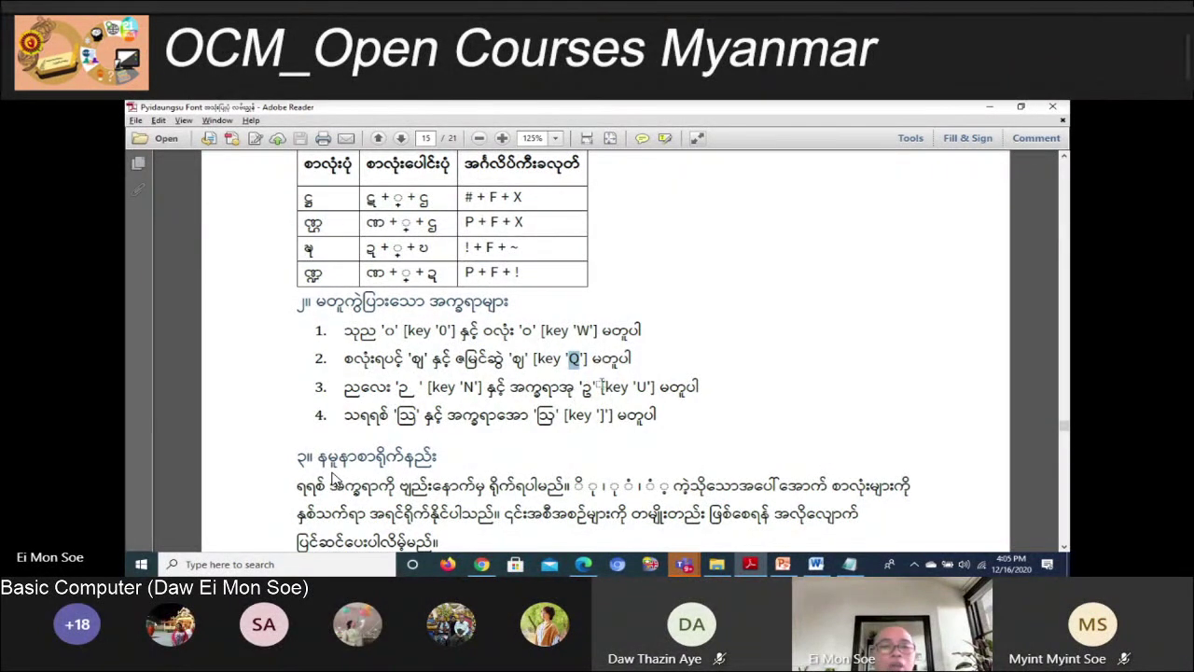
key("alt+Tab")
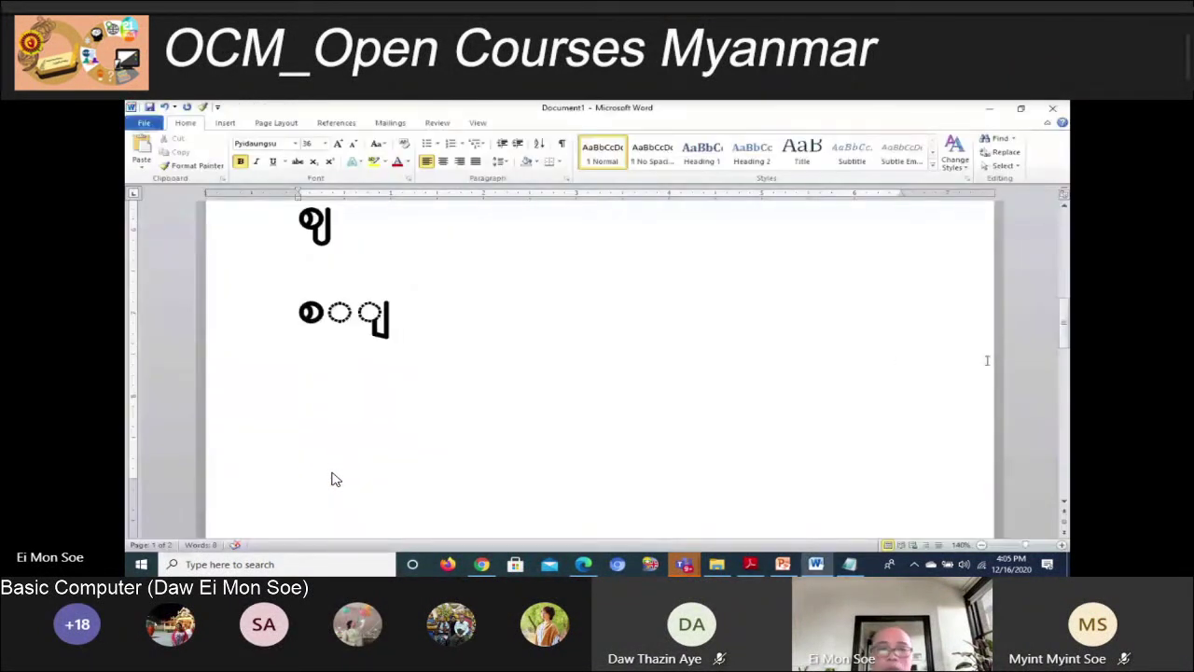
key("ctrl+Return")
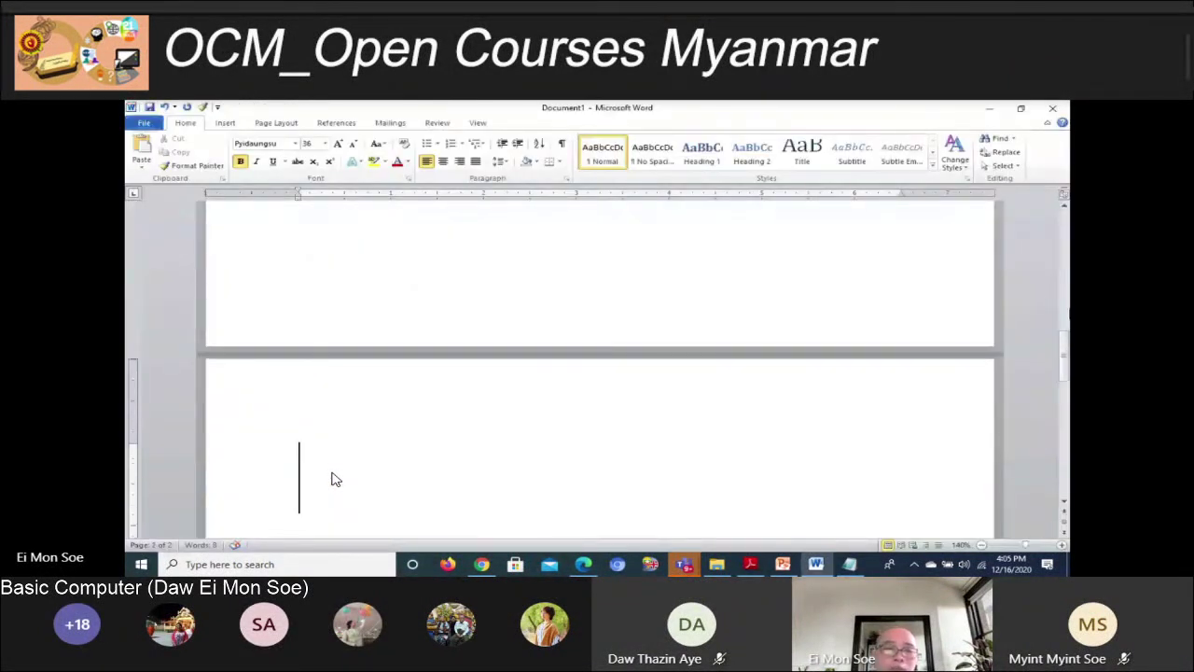
Type the large stacked consonant pair on page 2's first line
scroll(960, 295, "down", 1)
scroll(960, 294, "down", 1)
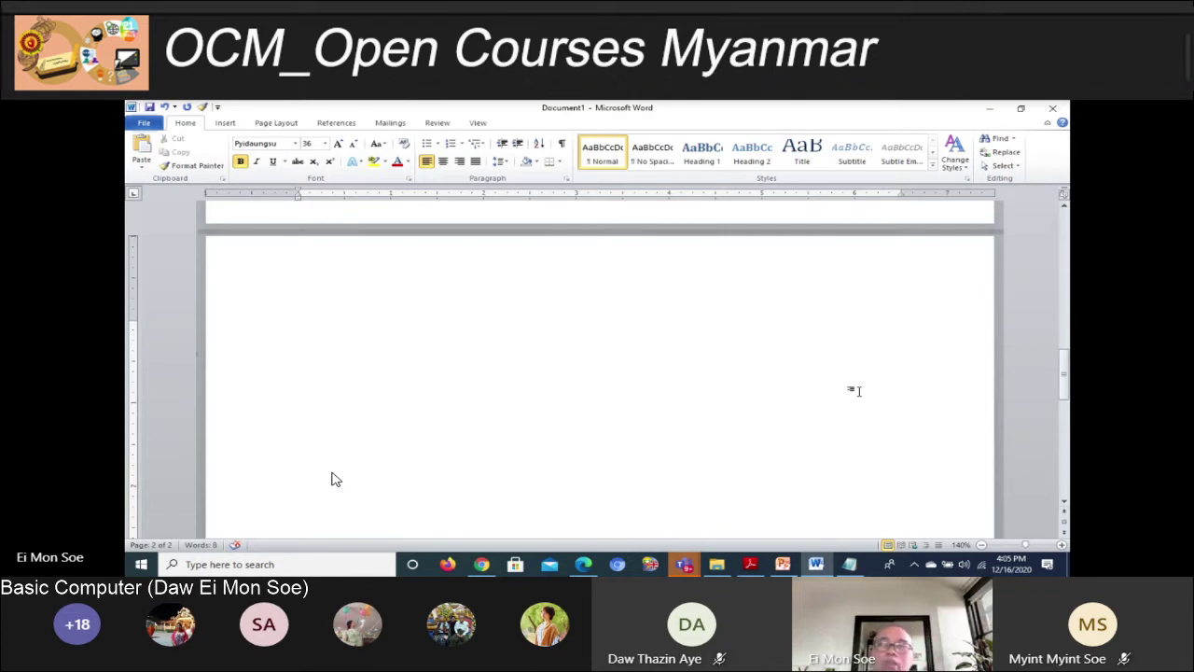
type("ပဥ")
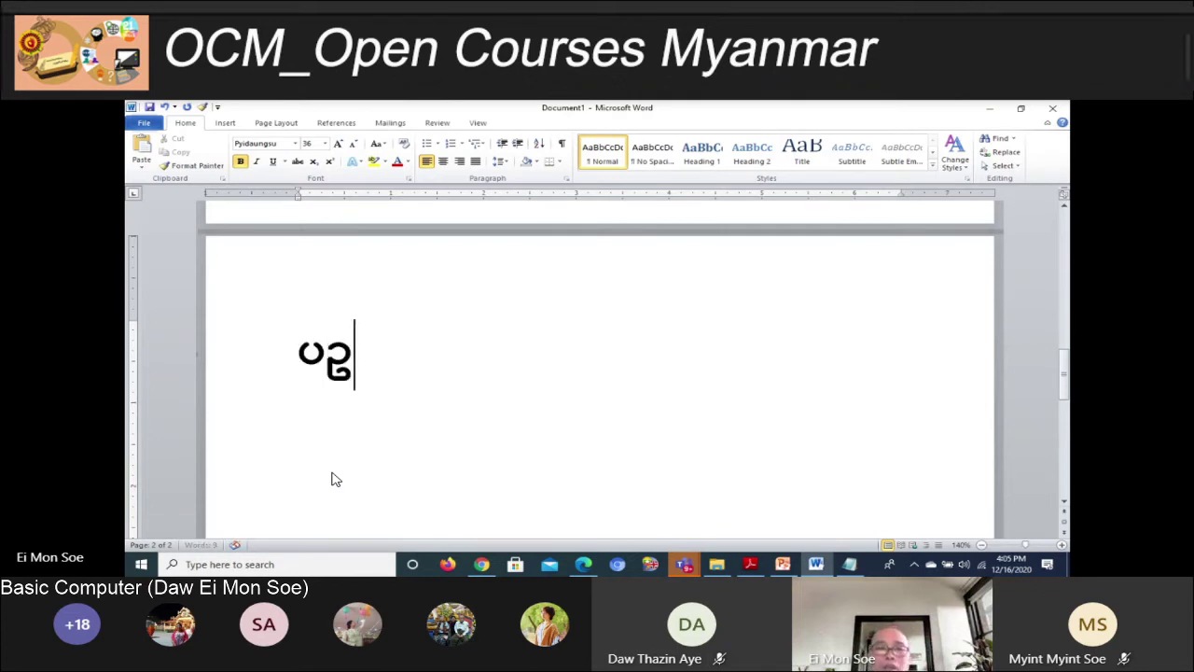
type("္တထ")
key("BackSpace")
key("BackSpace")
key("BackSpace")
key("BackSpace")
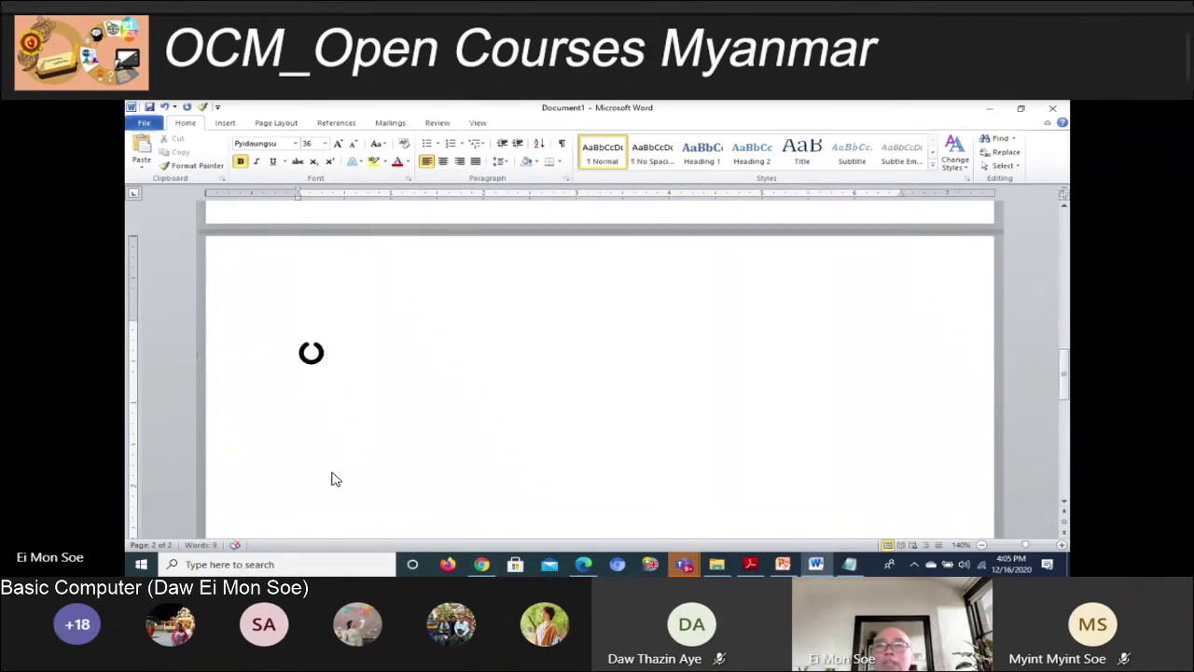
type("ည")
key("BackSpace")
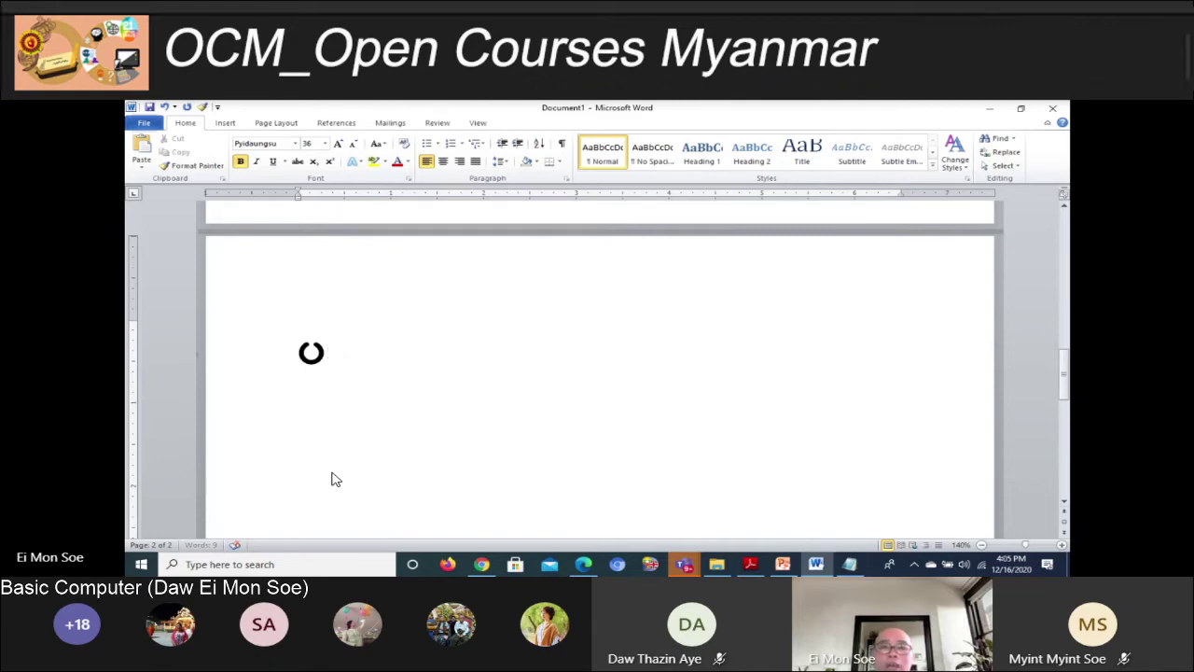
type("ည")
key("BackSpace")
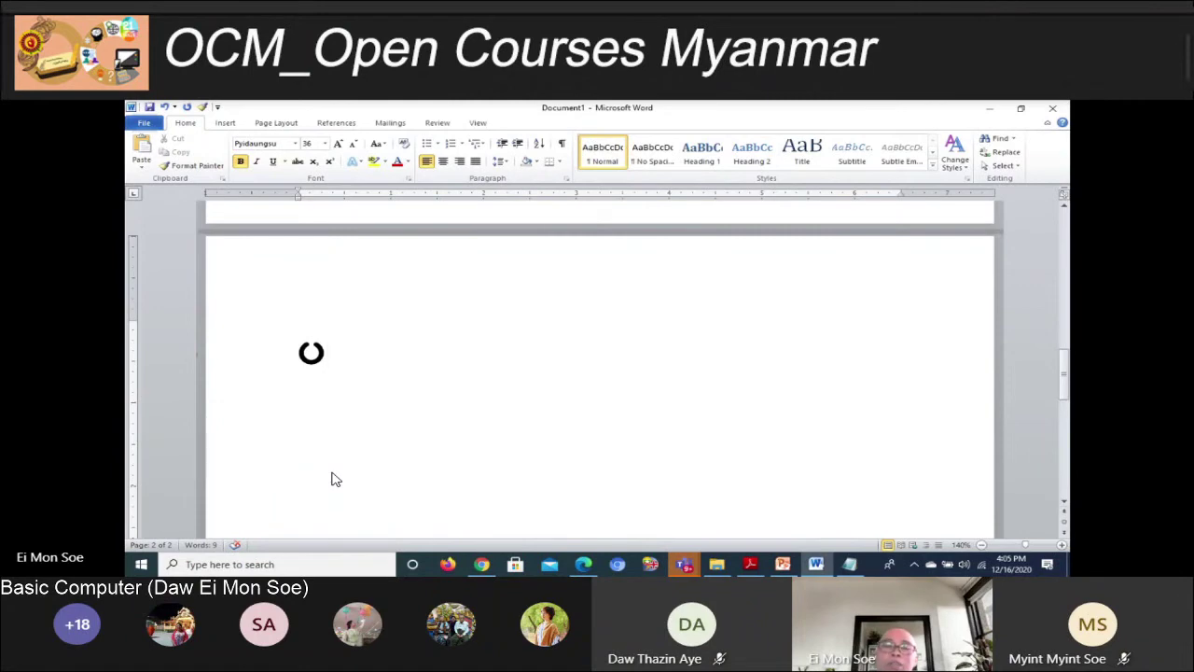
type("ည")
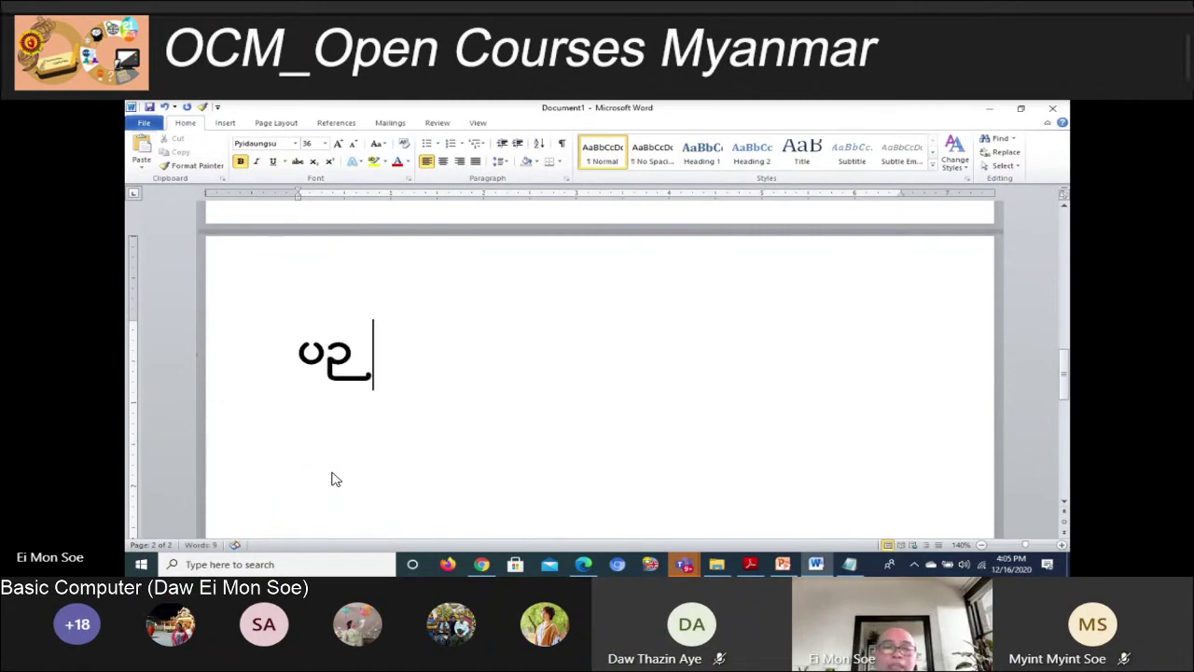
key("BackSpace")
type("ဍ")
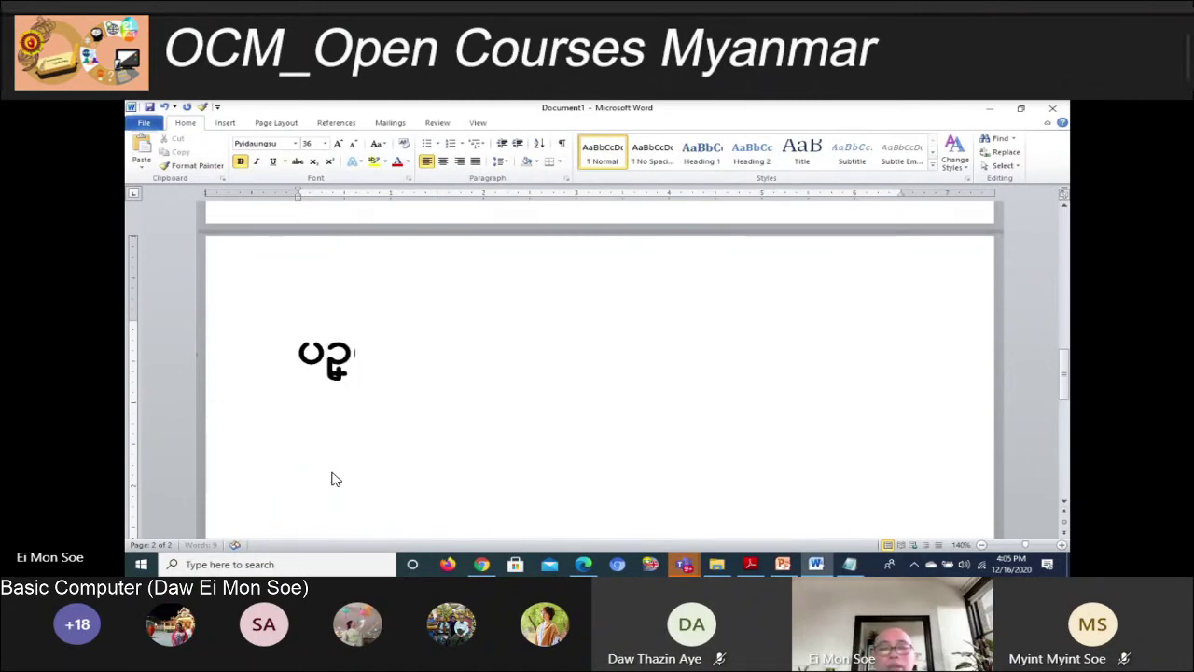
type("ဍ္")
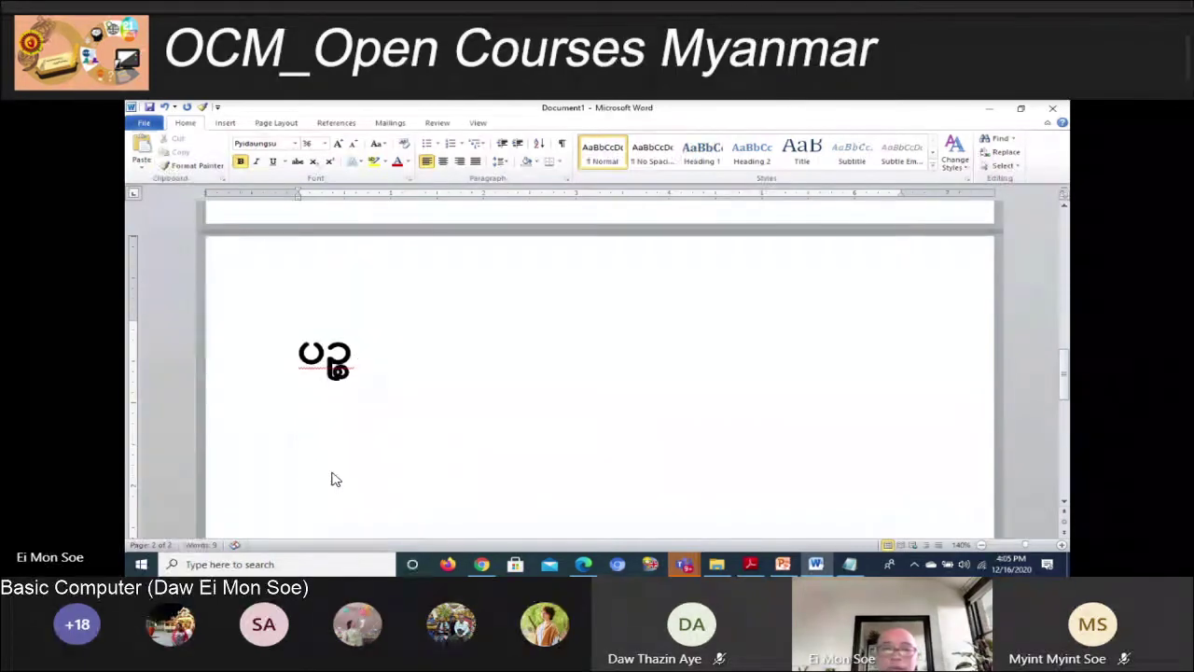
key("Return")
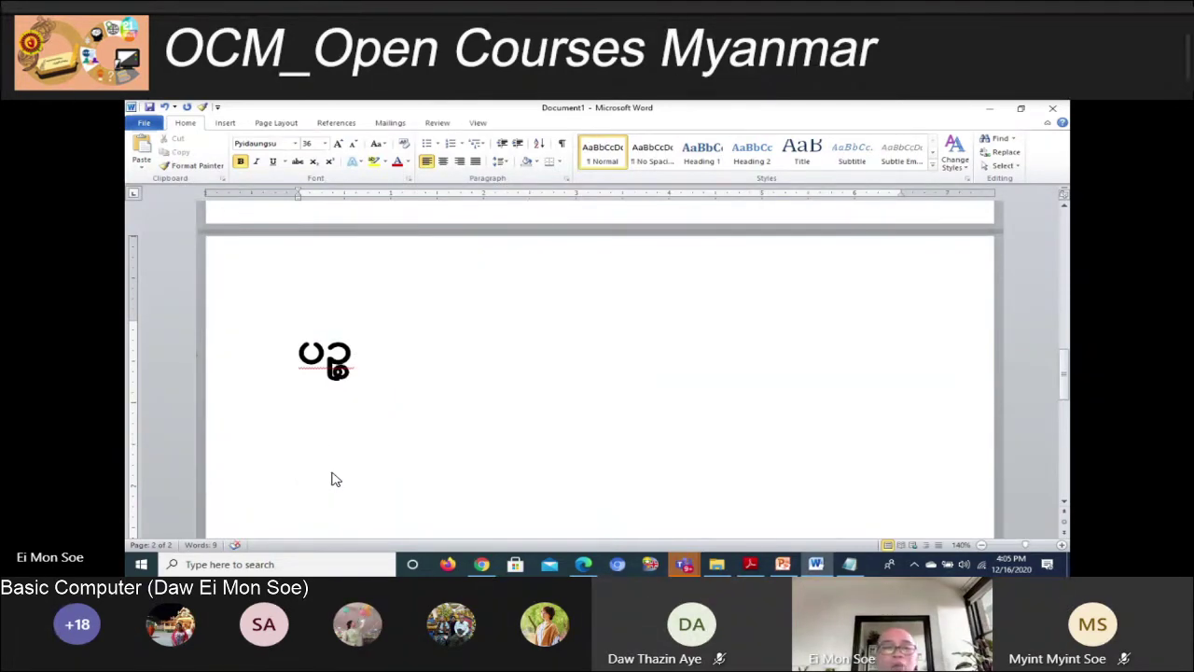
Enter ဒါး on the second line after correcting several mistyped characters
type("ပဍ")
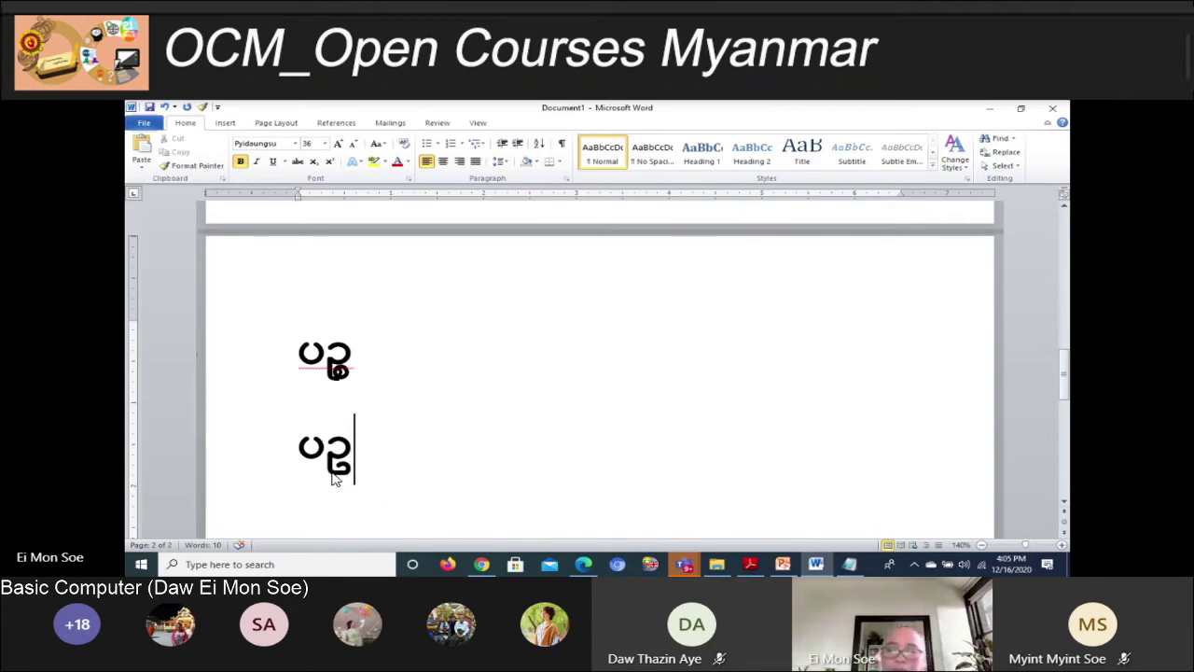
key("BackSpace")
key("BackSpace")
type("ဍ")
key("BackSpace")
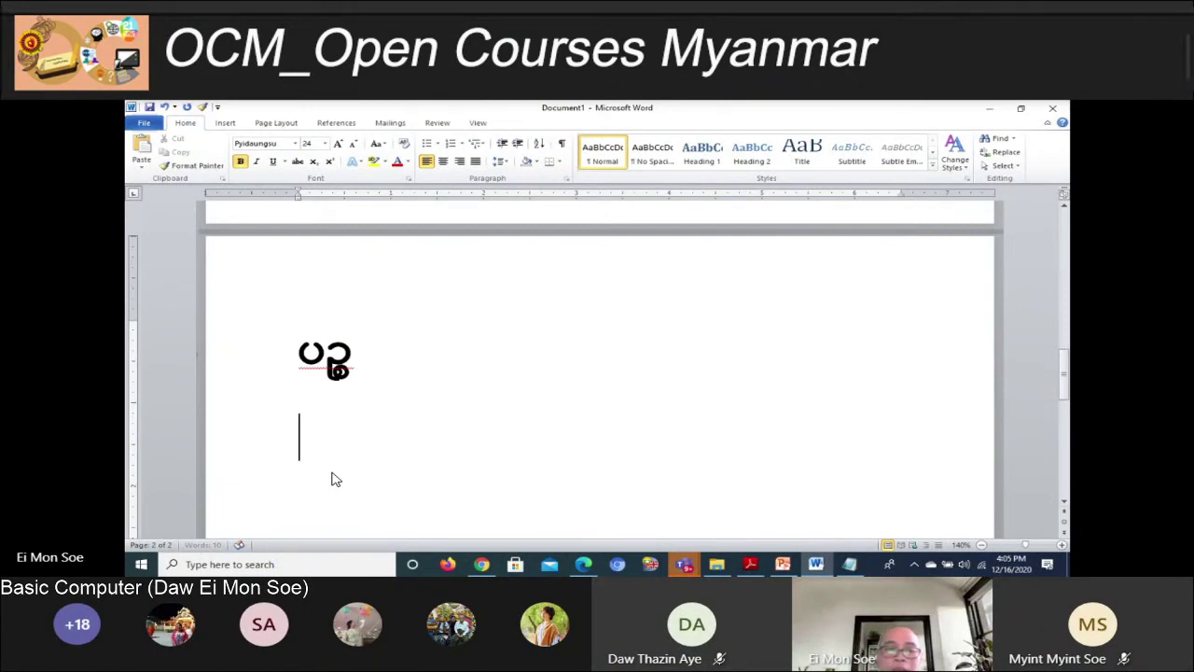
type("ဉ  ")
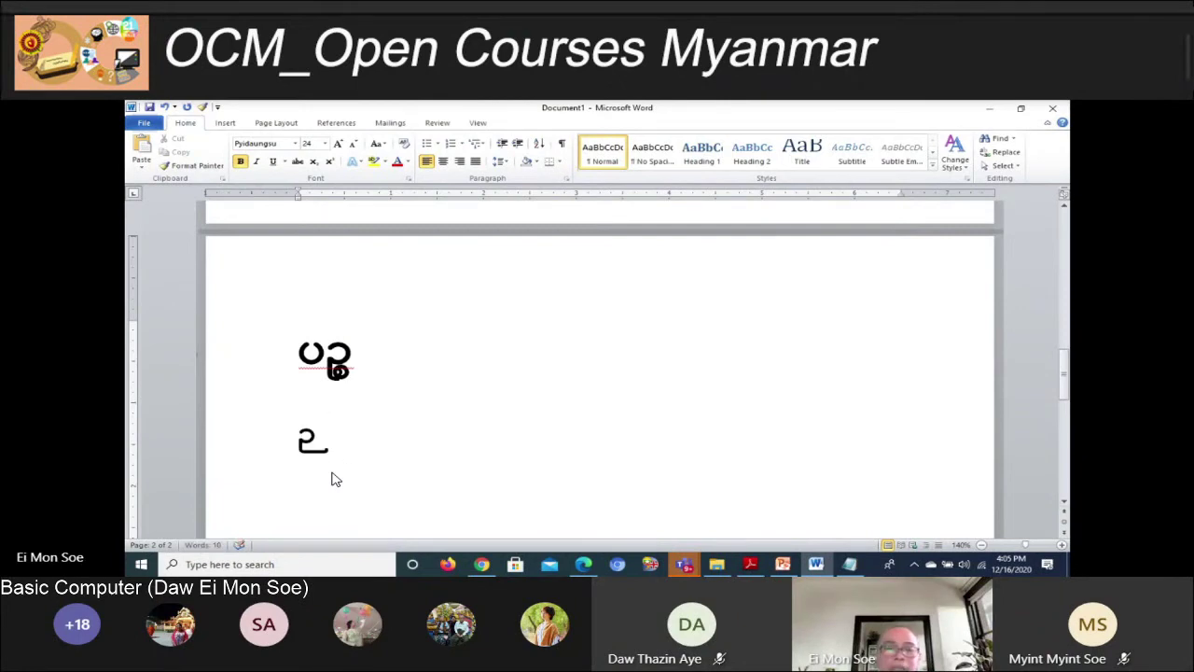
type("ဋ")
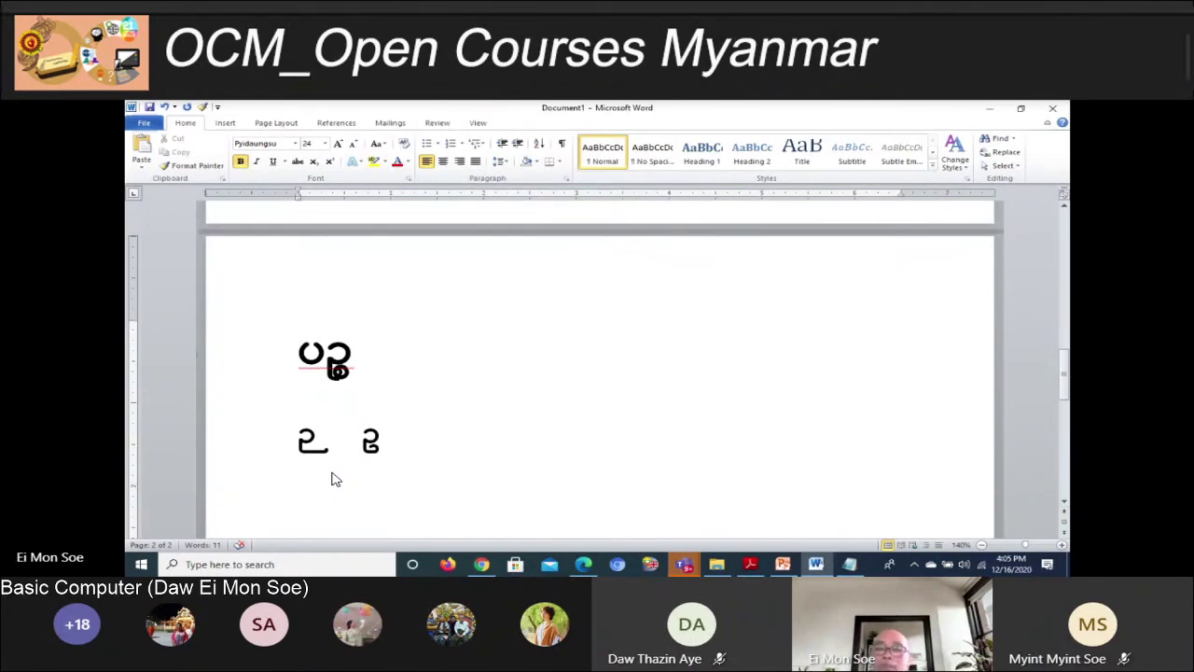
type("း")
key("BackSpace")
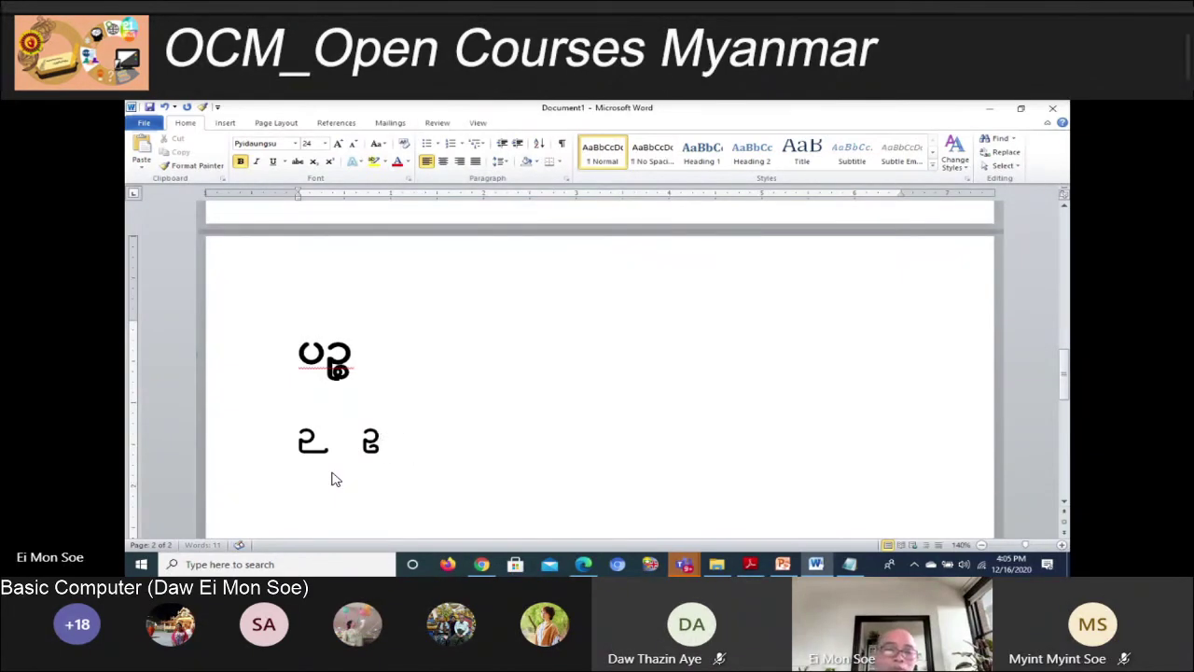
key("BackSpace")
type("း")
key("BackSpace")
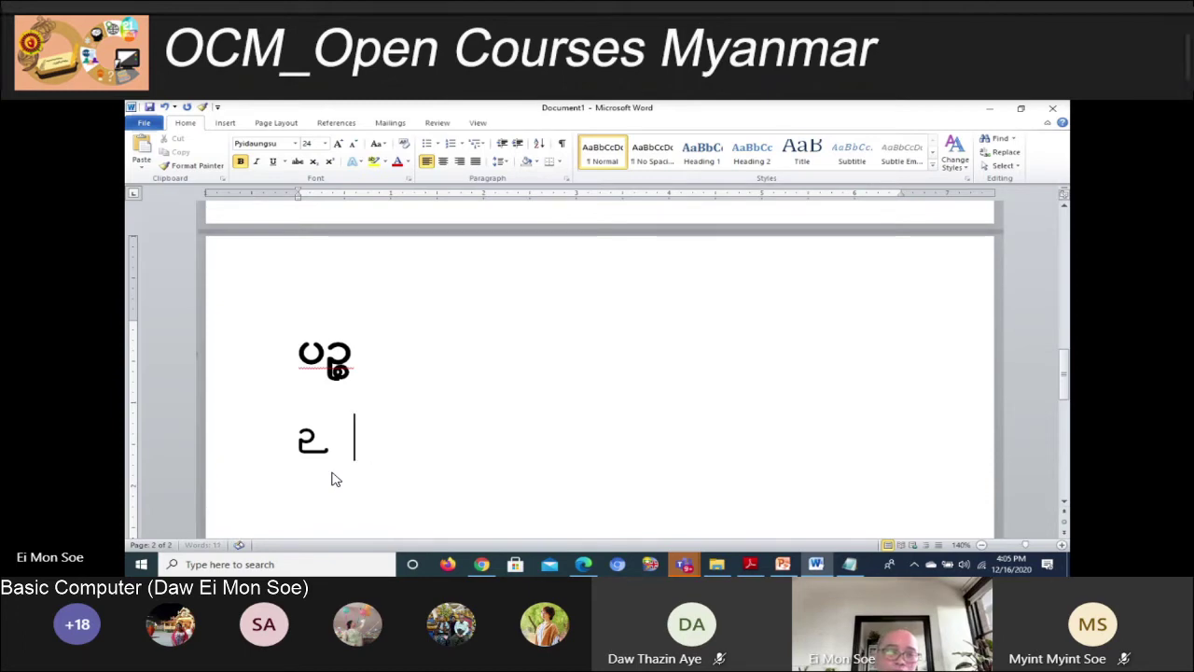
type("ဒ")
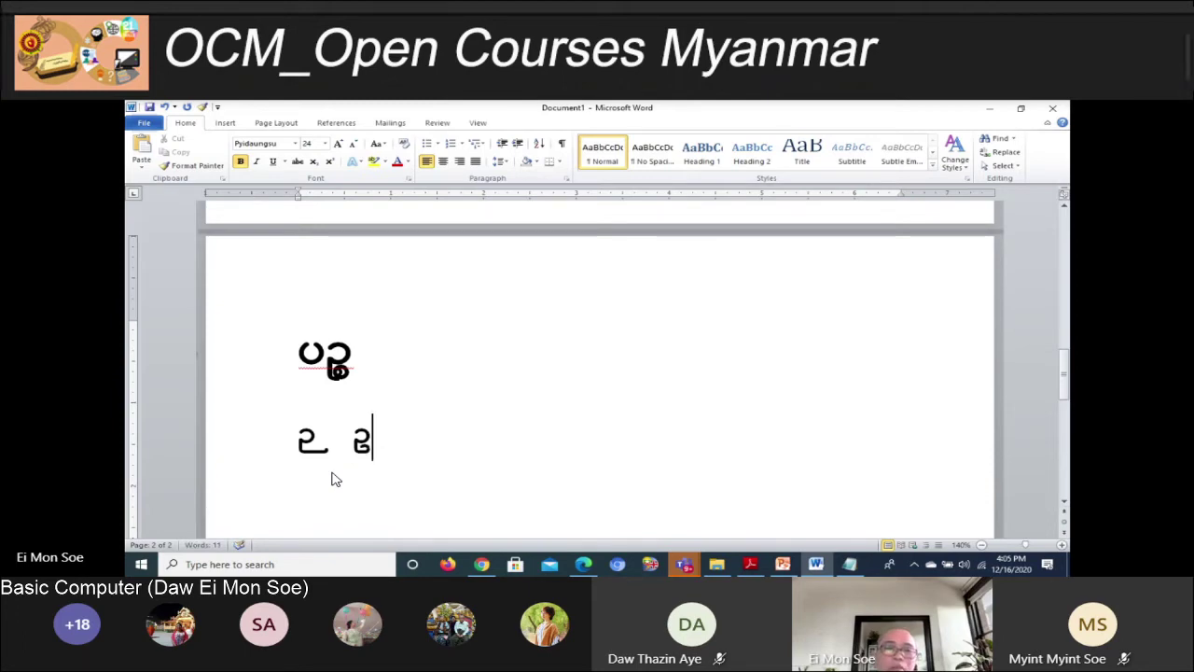
type("ါး")
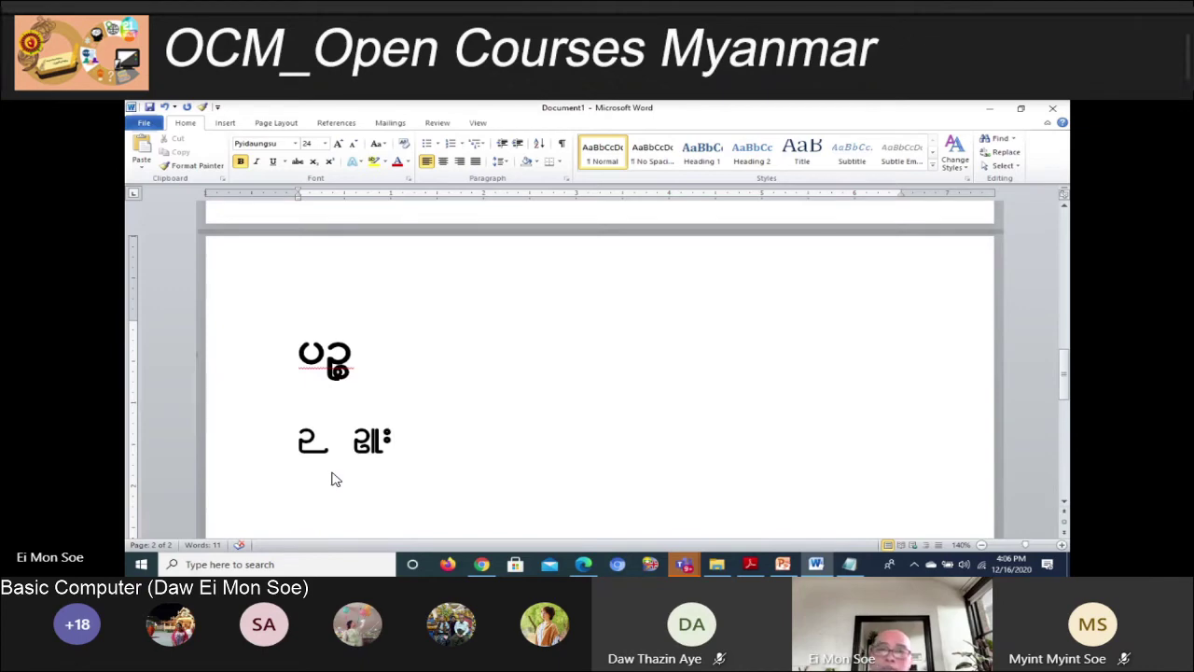
key("Left")
key("Left")
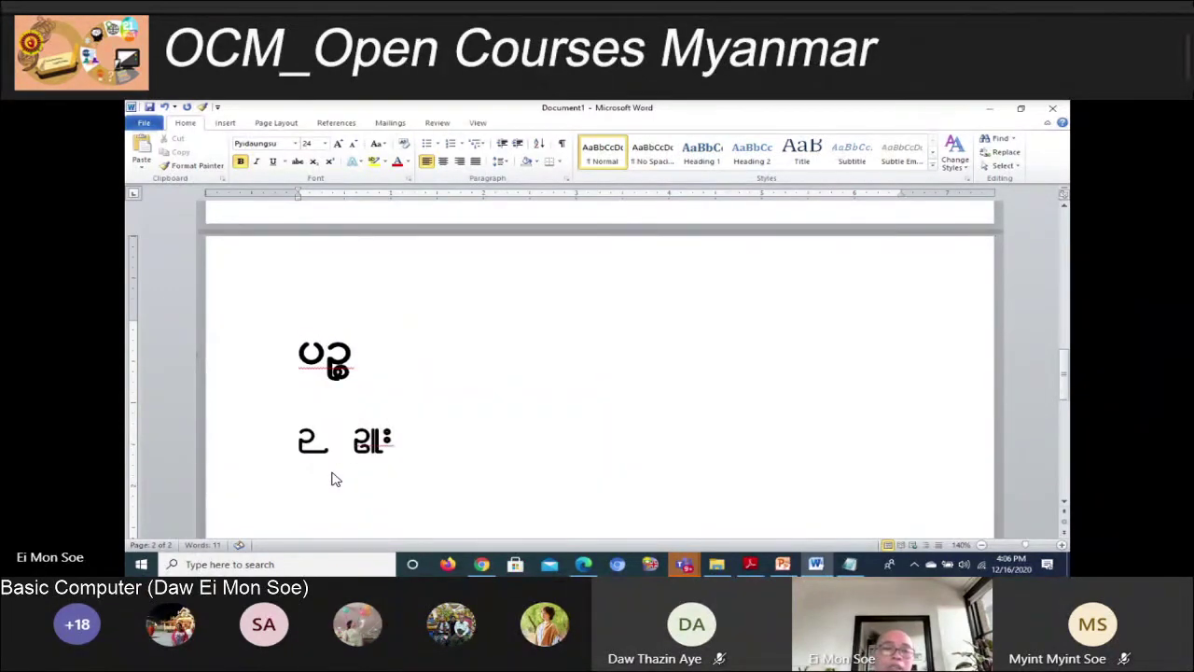
key("Left")
type("၊ါး")
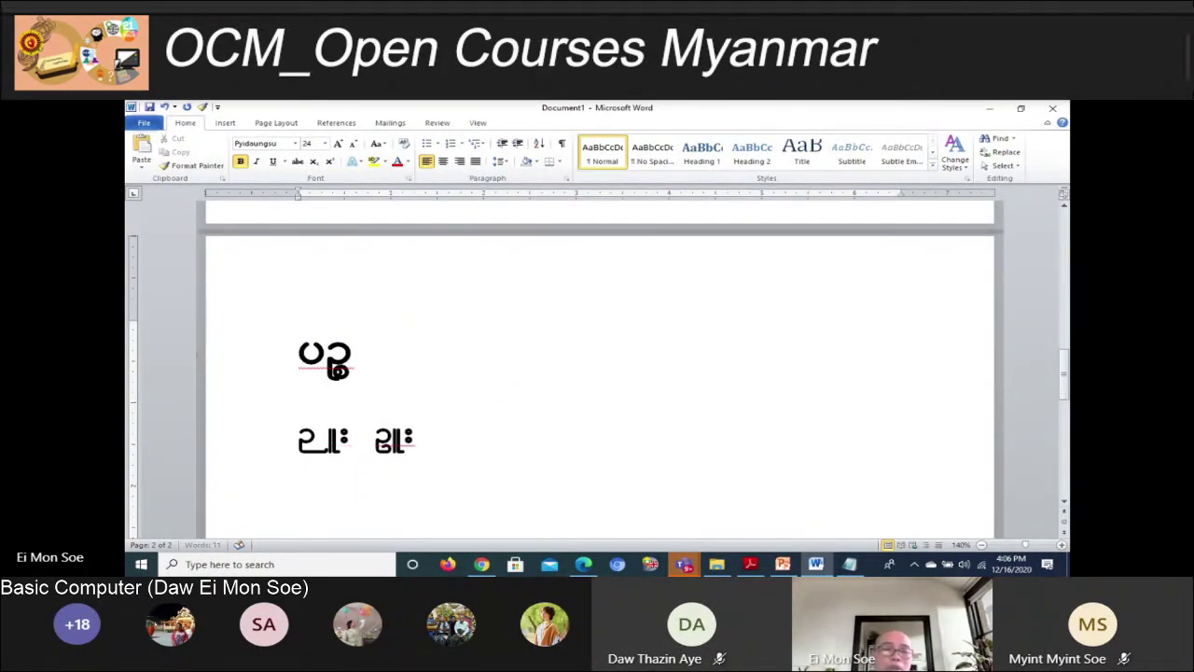
key("BackSpace")
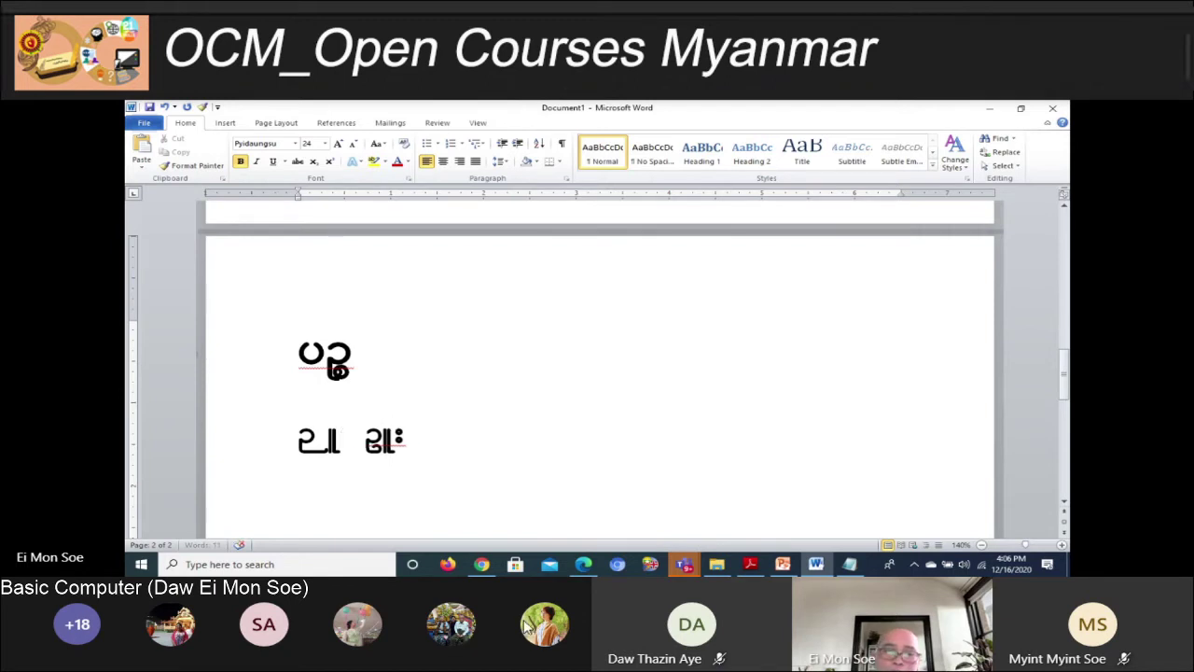
key("BackSpace")
key("BackSpace")
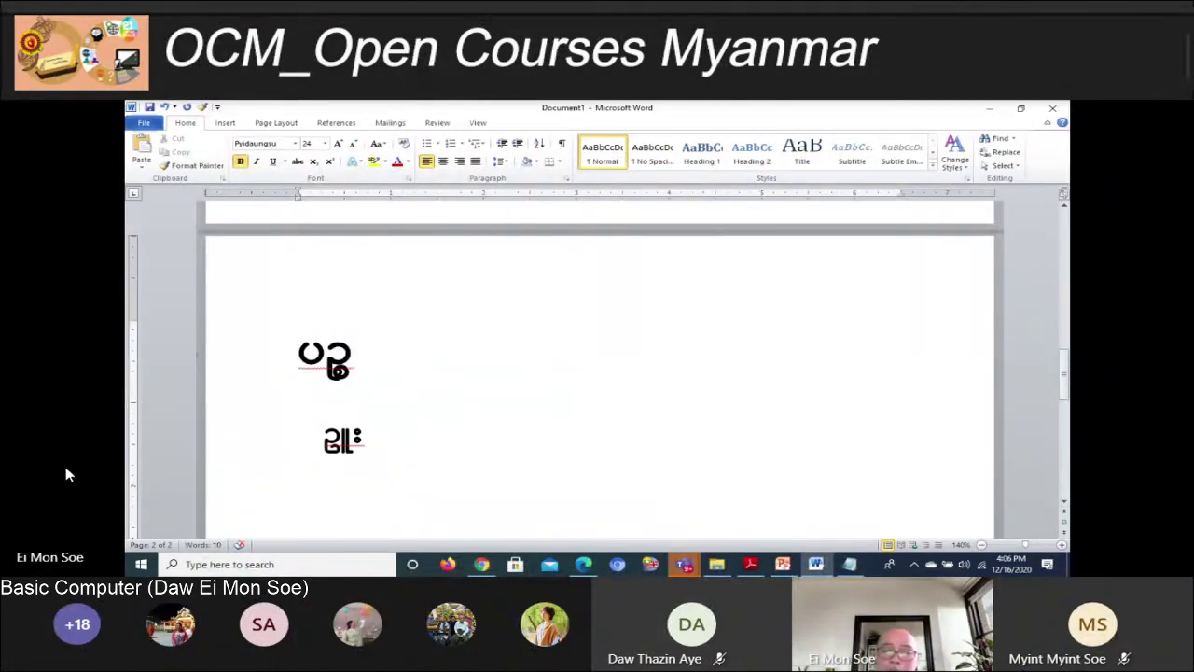
Add the stacked pair ဝဥ္စ on a third line
key("End")
key("Return")
type("ဝ")
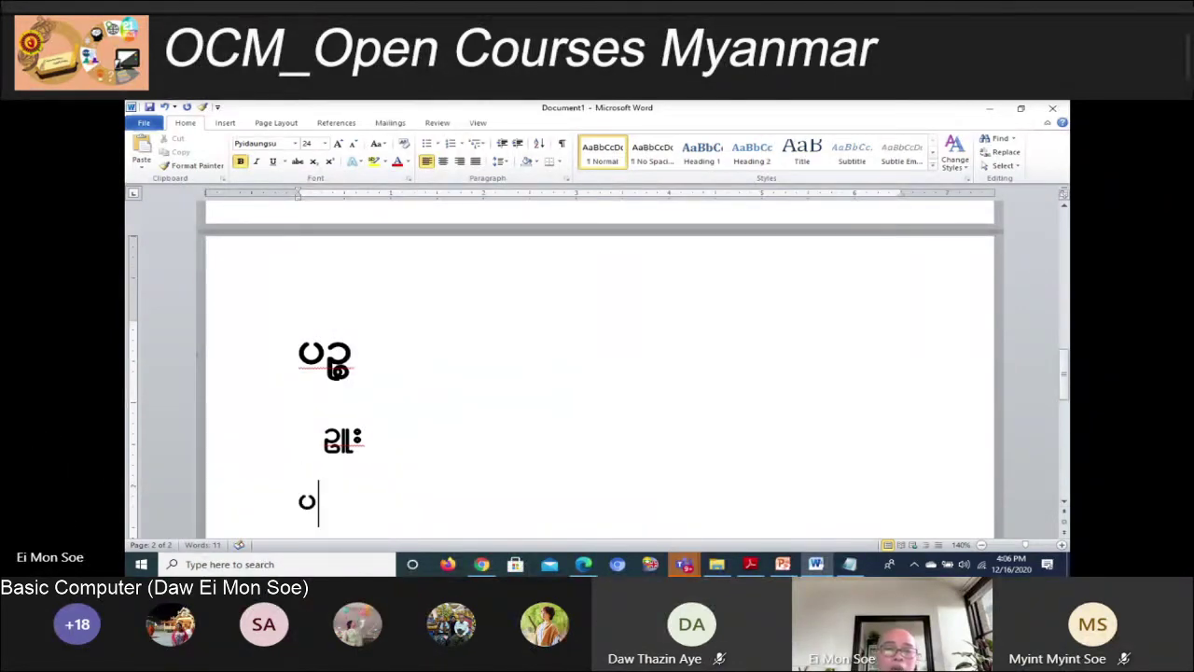
type("ဥ")
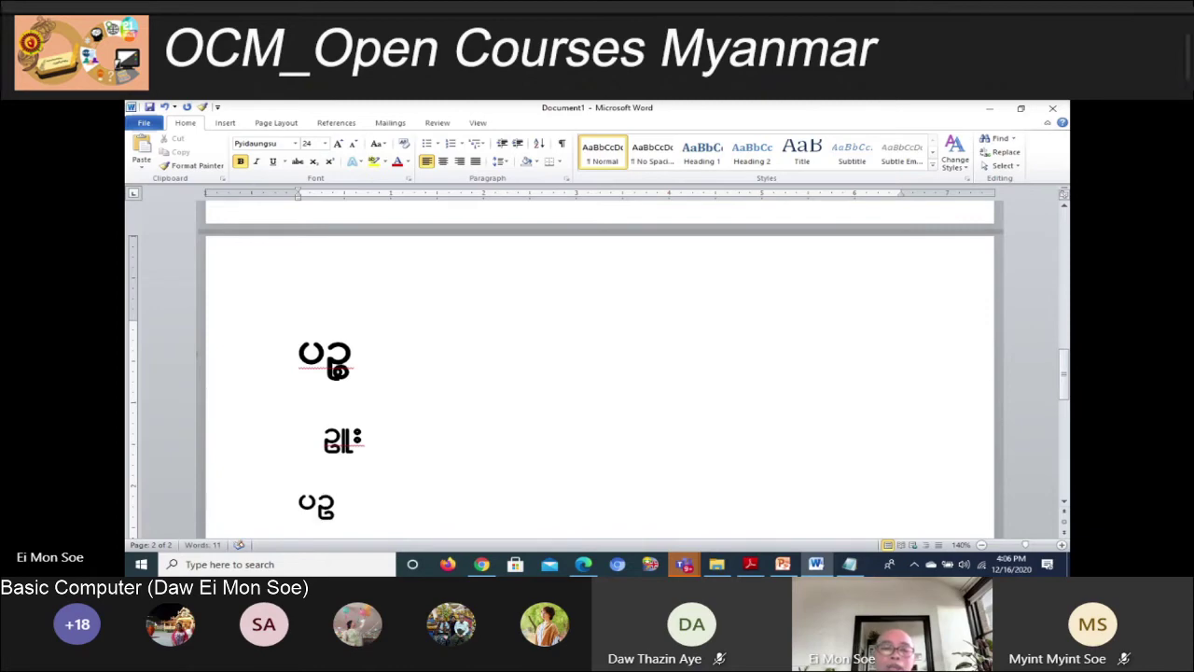
type("္")
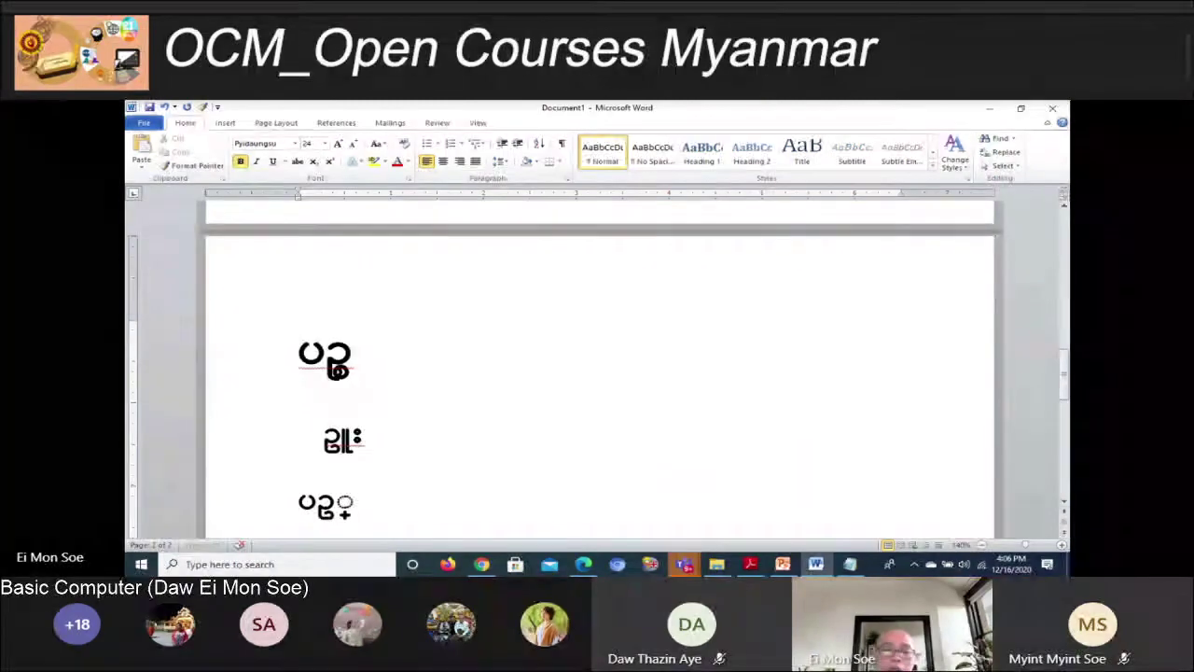
type("စ")
key("Return")
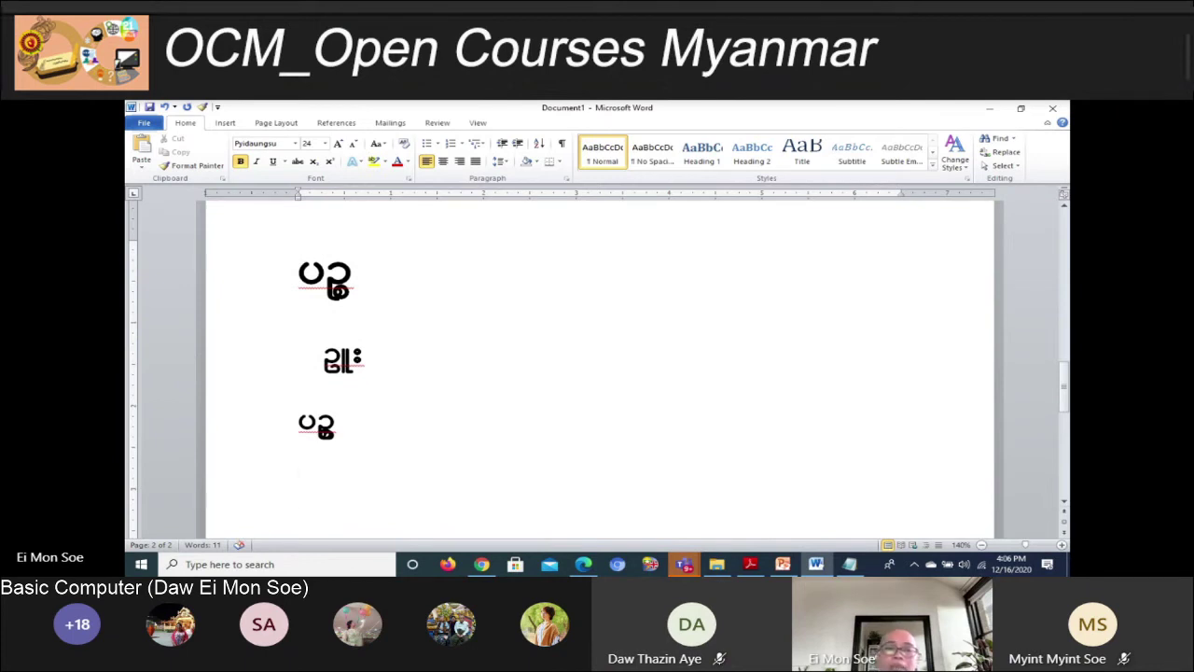
Select the first- and third-line stacked pairs to compare sizes, then add blank lines
left_click(364, 291)
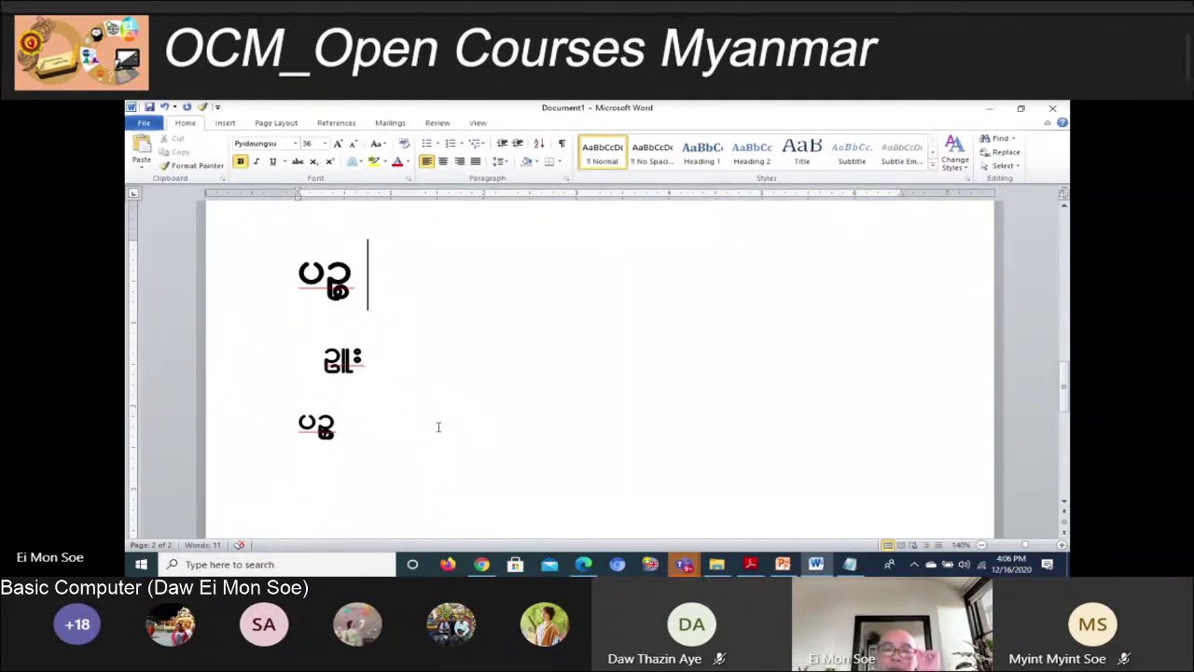
left_click(392, 424)
left_click_drag(392, 423, 277, 419)
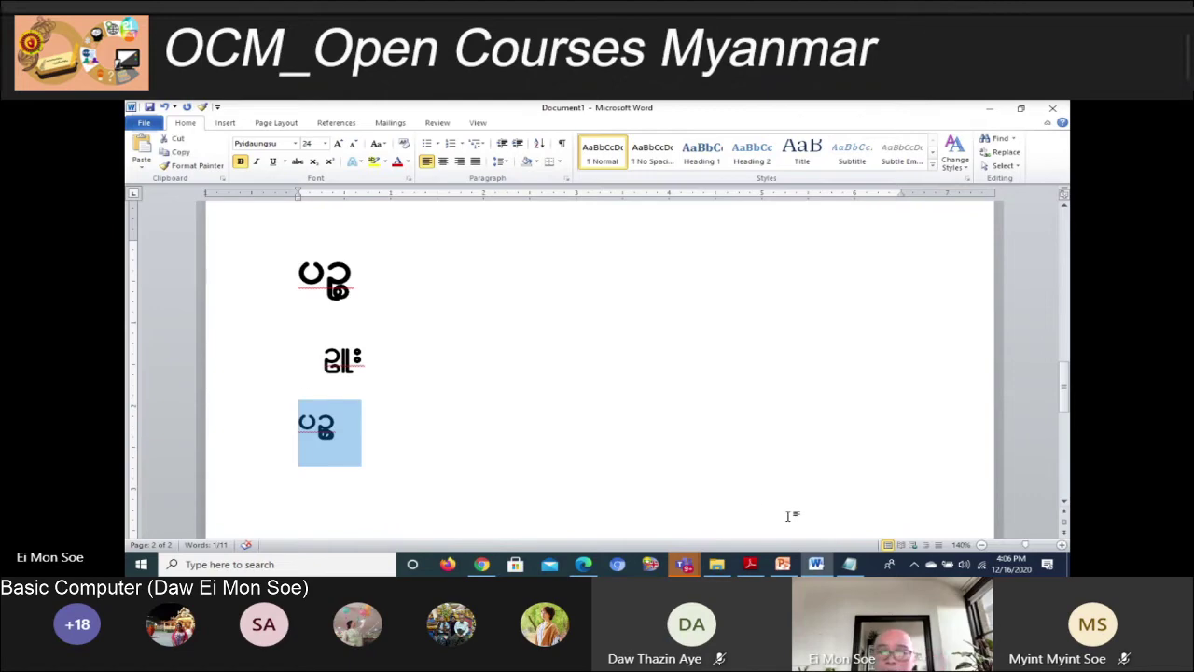
left_click(552, 410)
left_click_drag(403, 292, 298, 280)
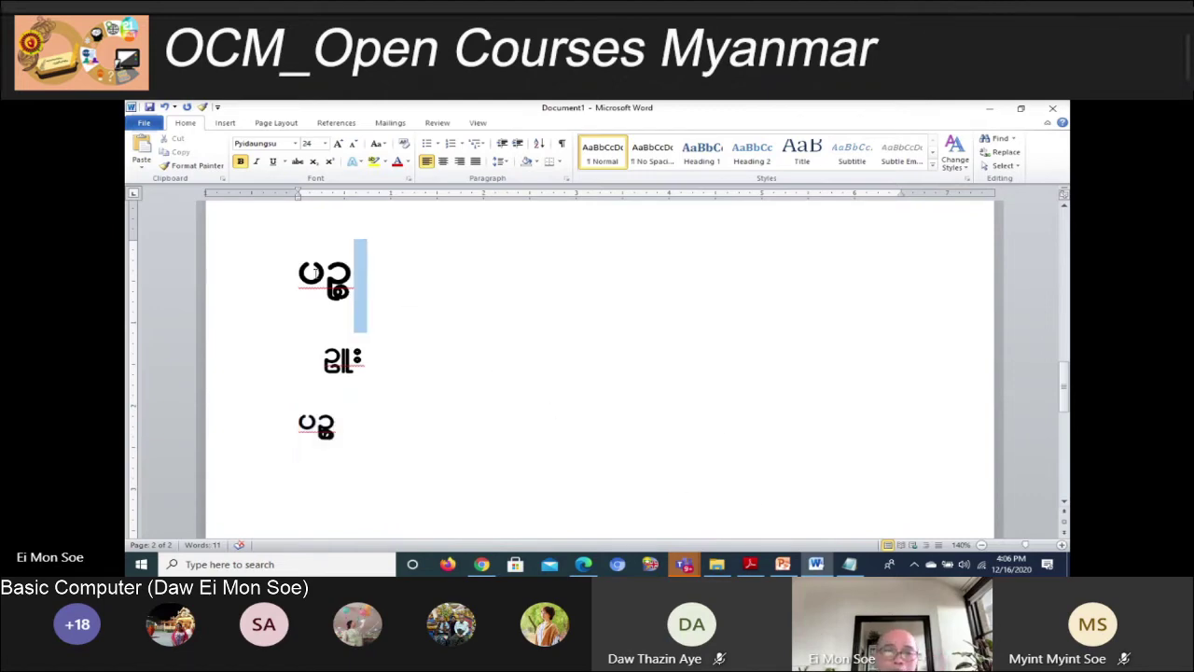
left_click(467, 424)
key("Return")
key("Return")
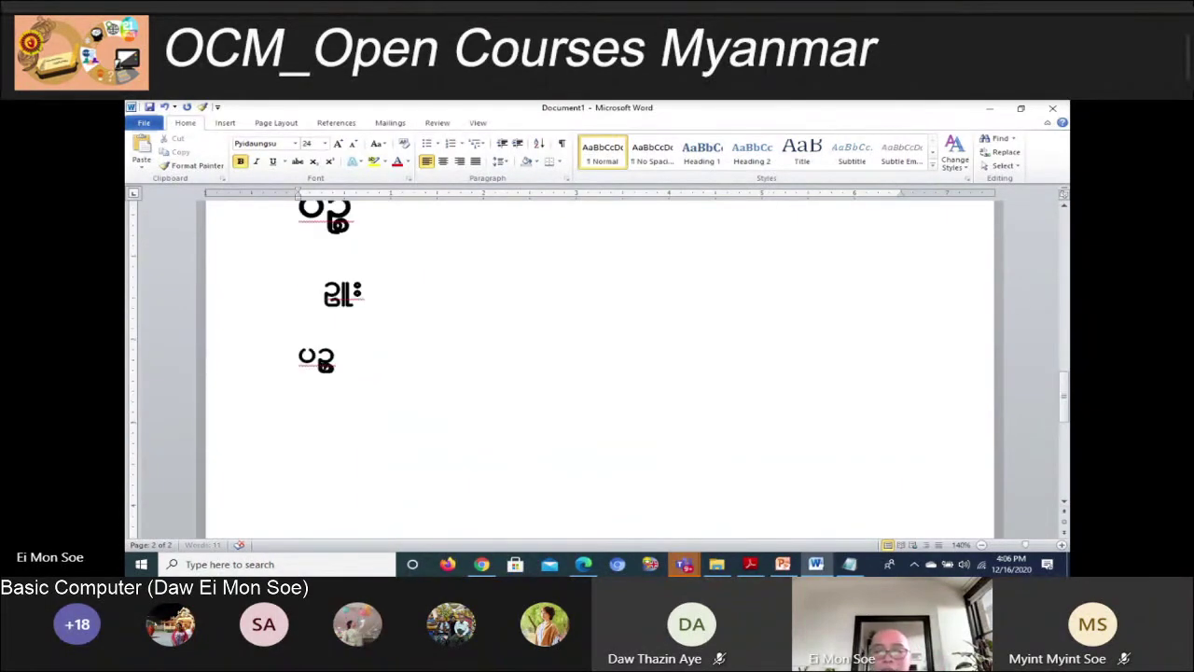
key("alt+Tab")
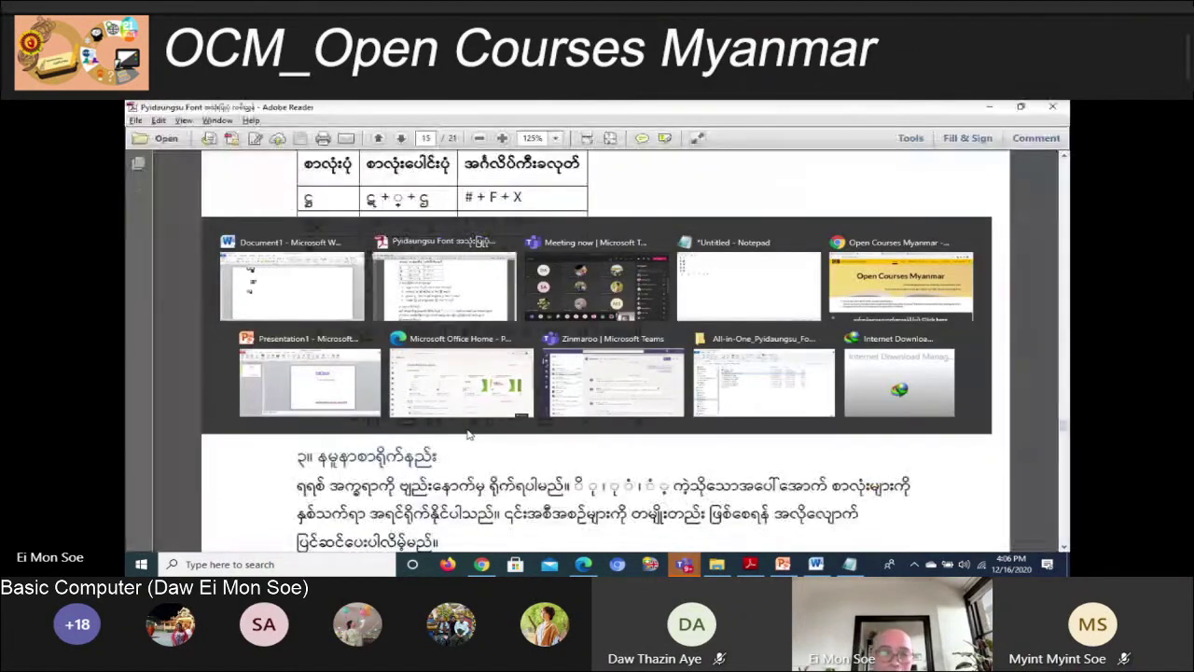
left_click_drag(395, 387, 417, 387)
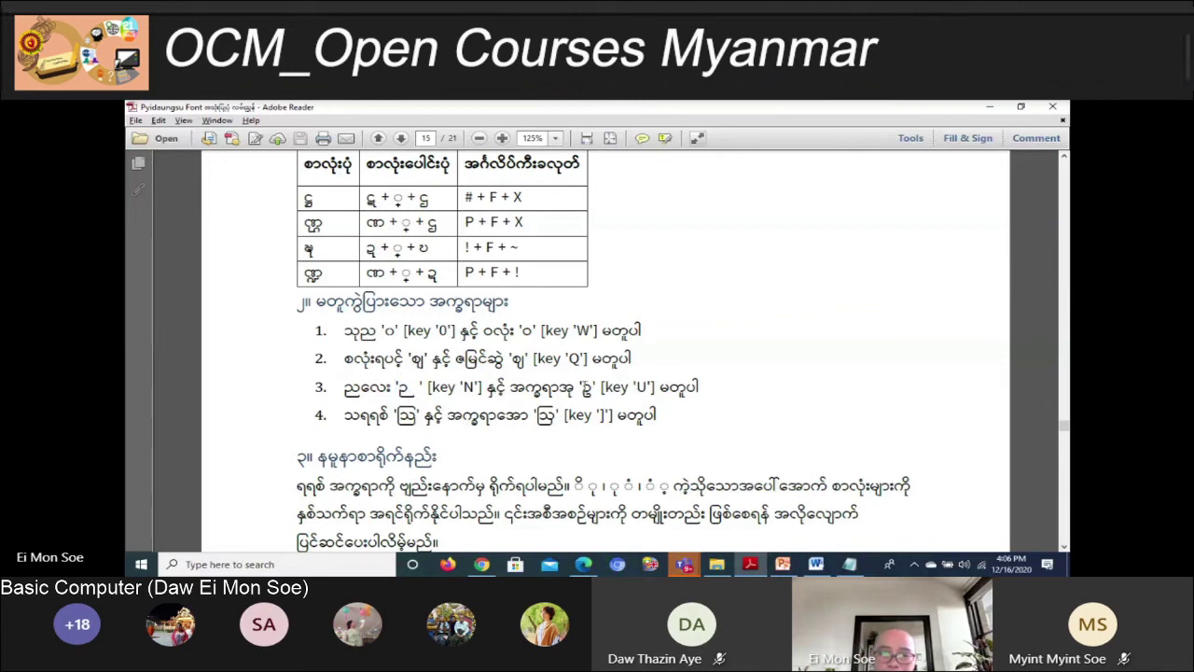
left_click_drag(602, 387, 581, 387)
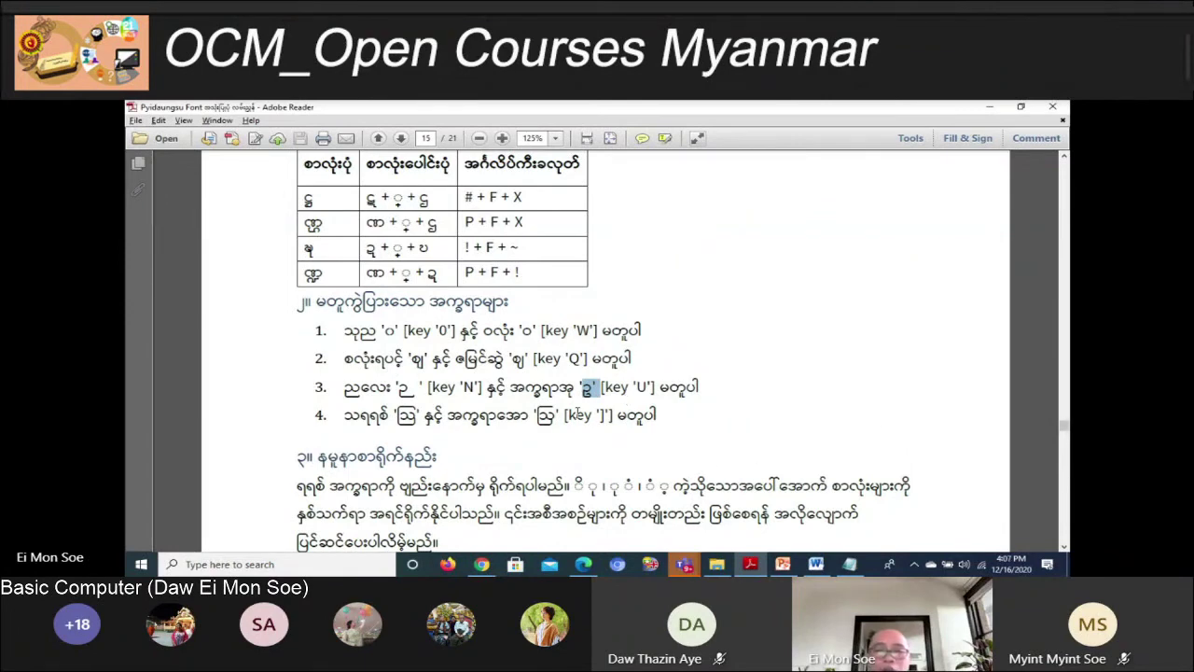
left_click_drag(538, 417, 564, 418)
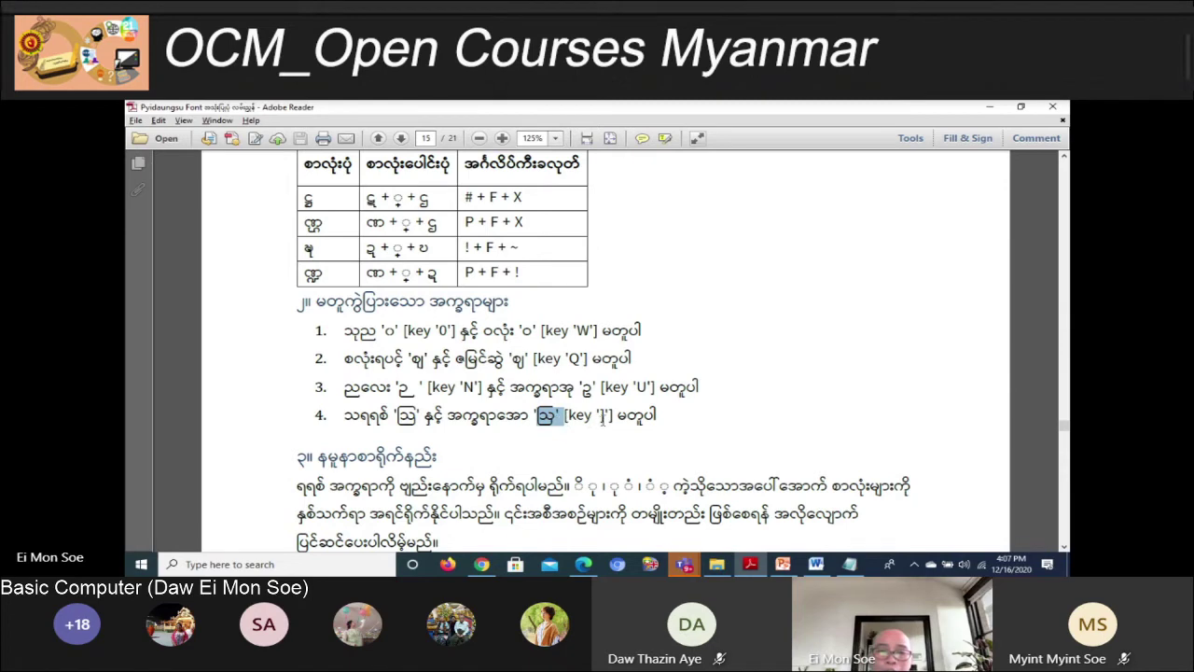
left_click(599, 417)
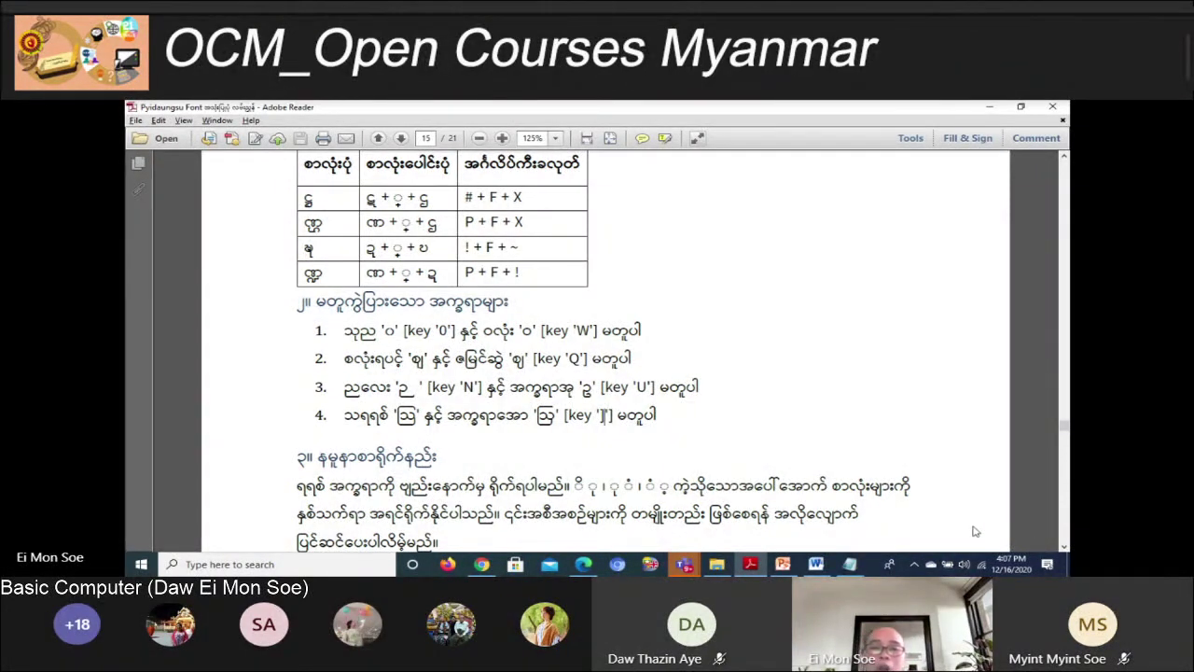
Type ဩ and, on the next line, its look-alike သြ
key("alt+Tab")
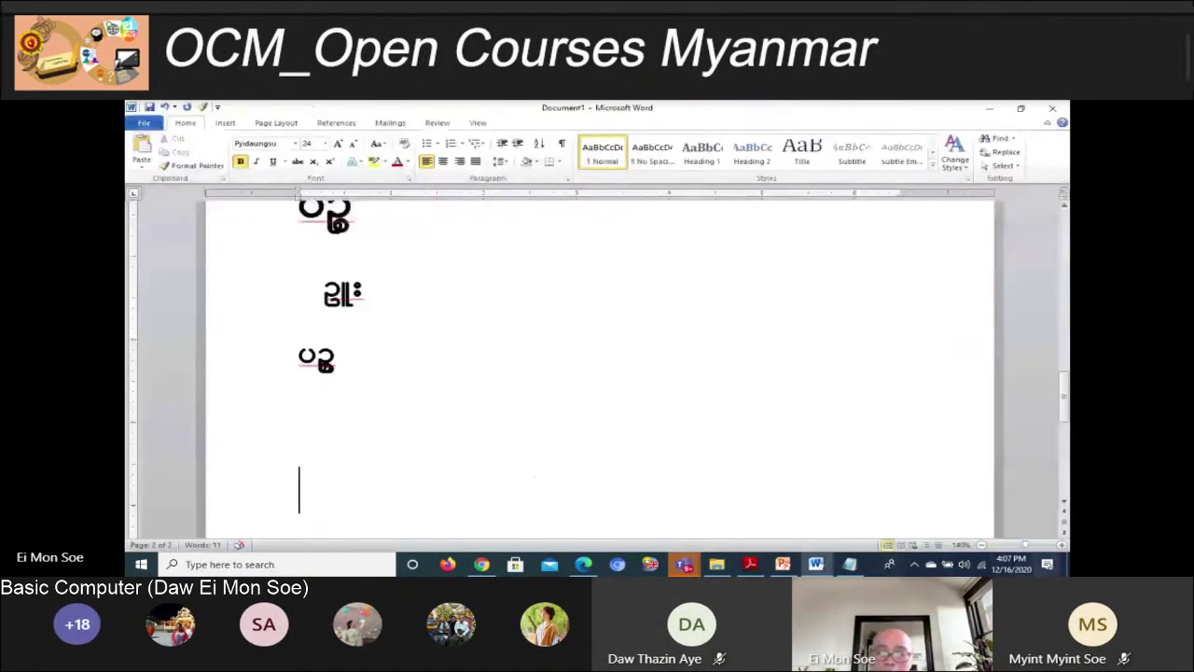
type("ဩ")
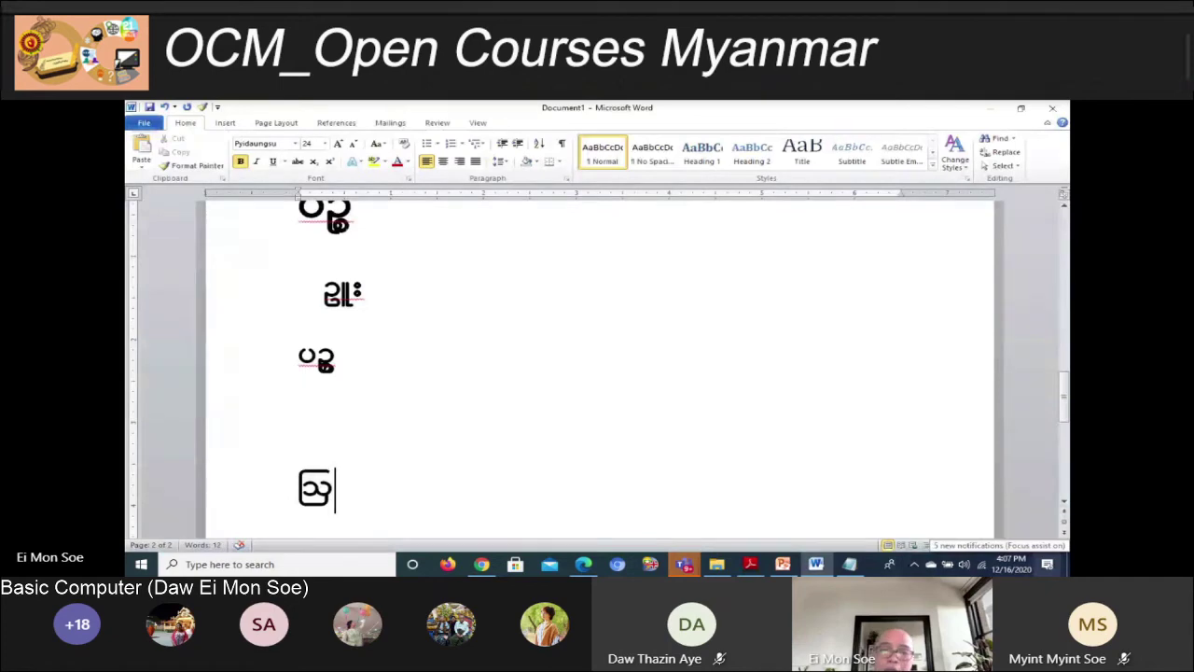
key("Return")
type("သေြ")
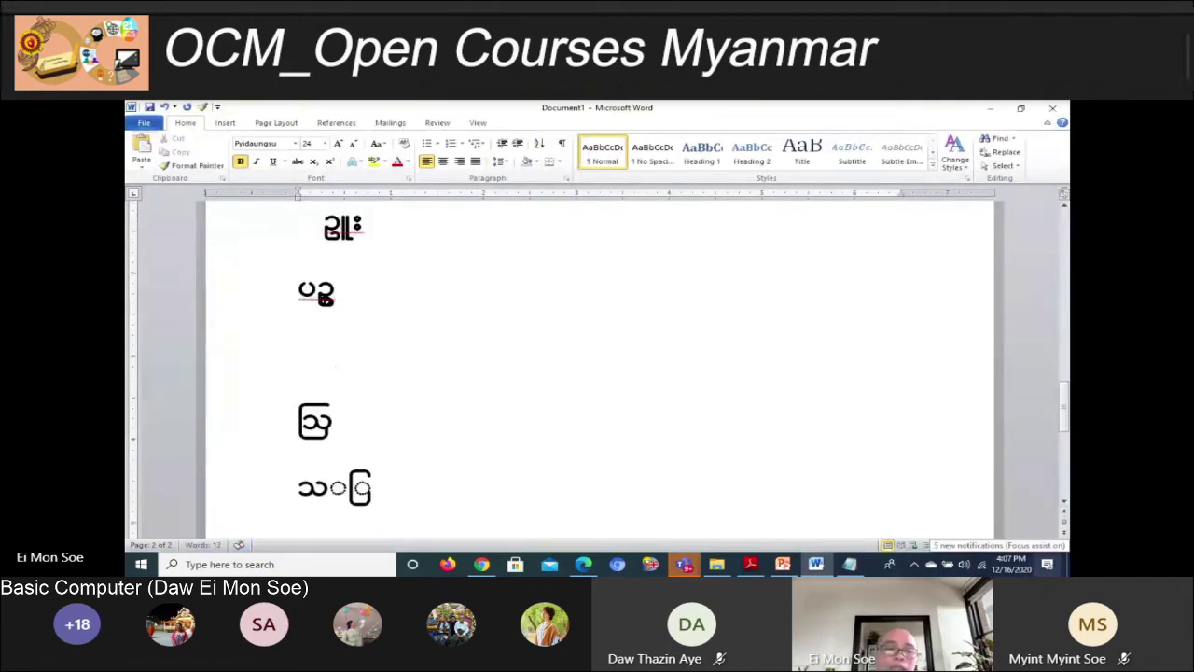
key("BackSpace")
key("BackSpace")
key("BackSpace")
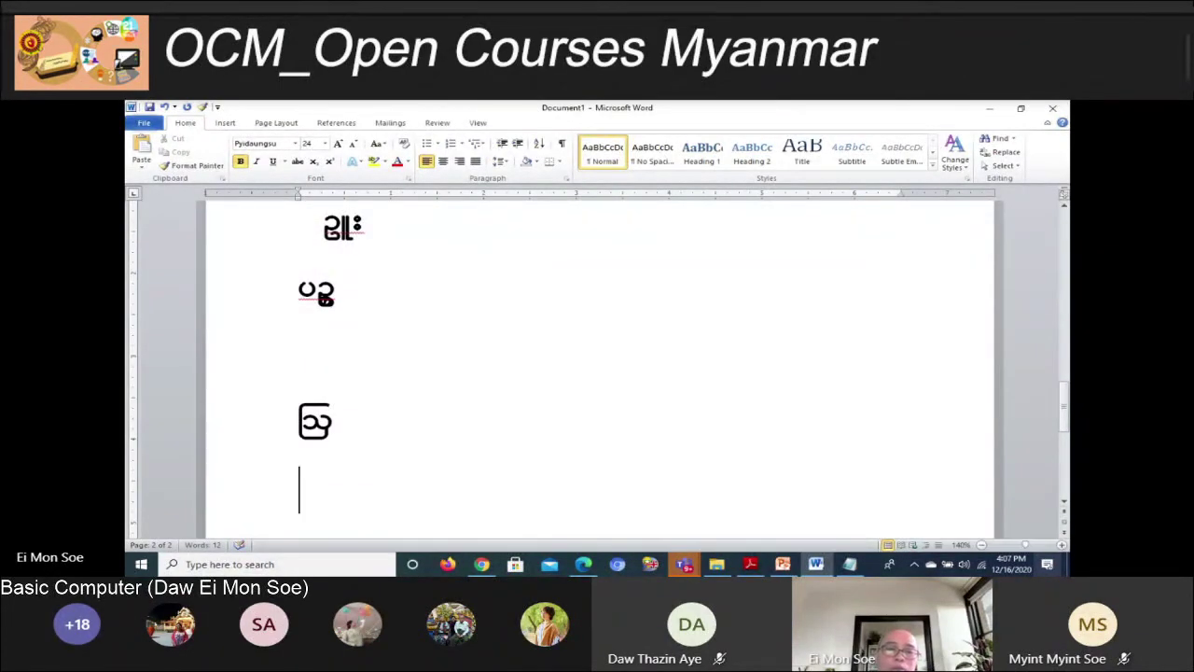
type("သြ")
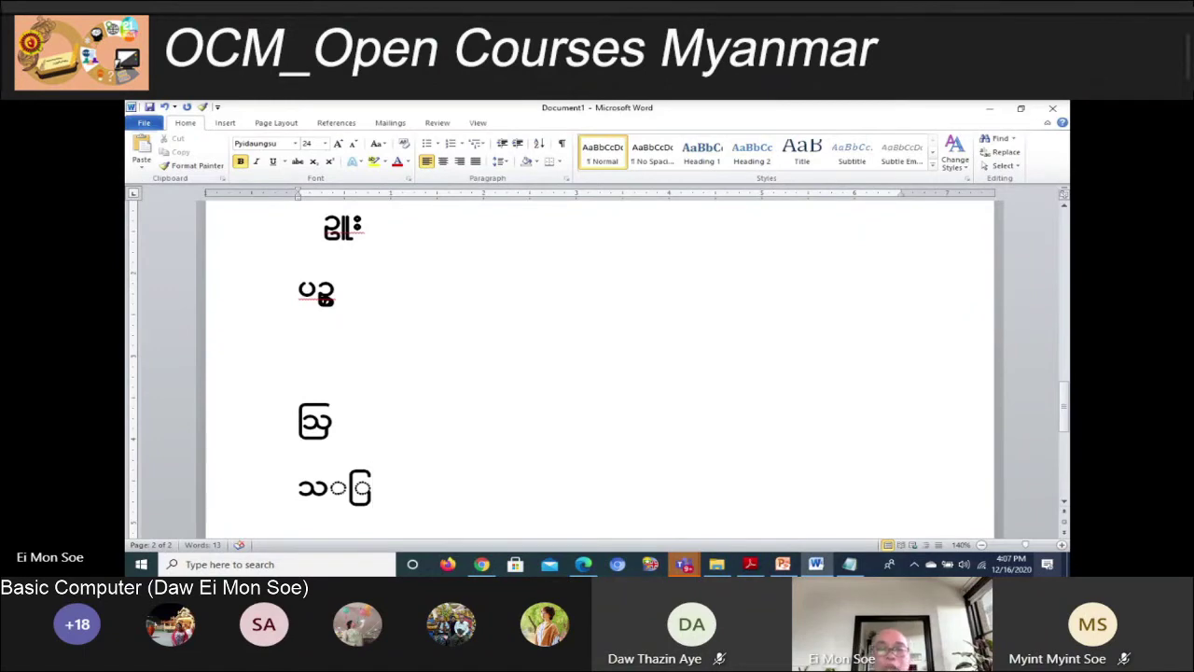
Check the new letters against the guide's list, leaving the PDF in front
key("alt+Tab")
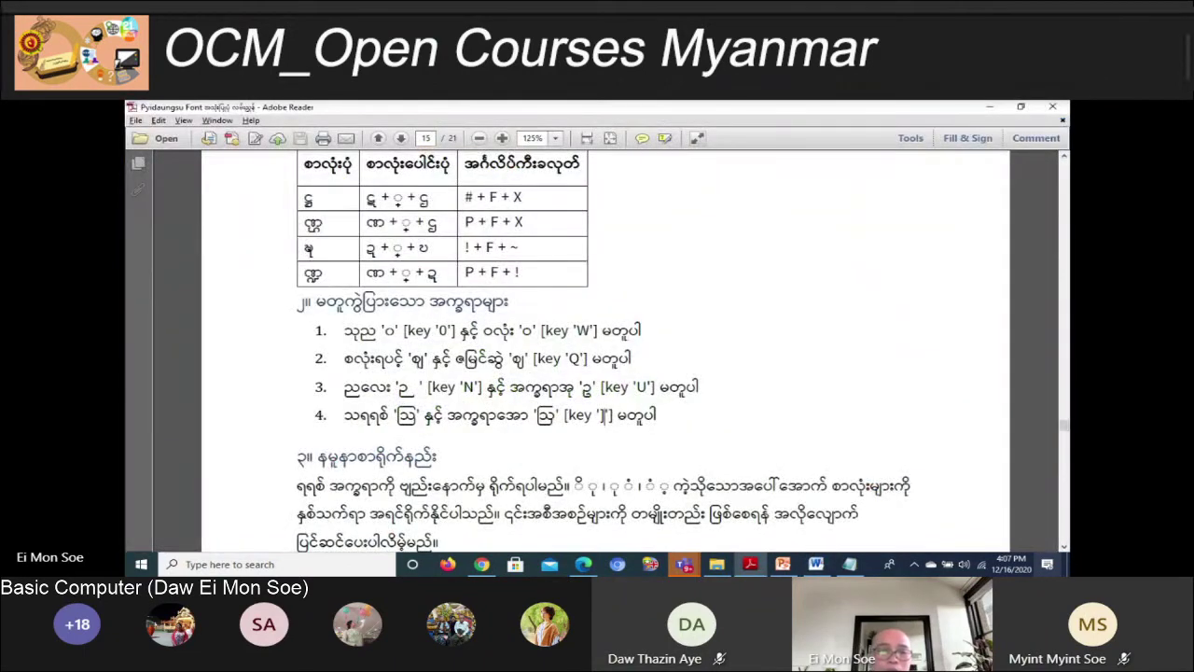
key("alt+Tab")
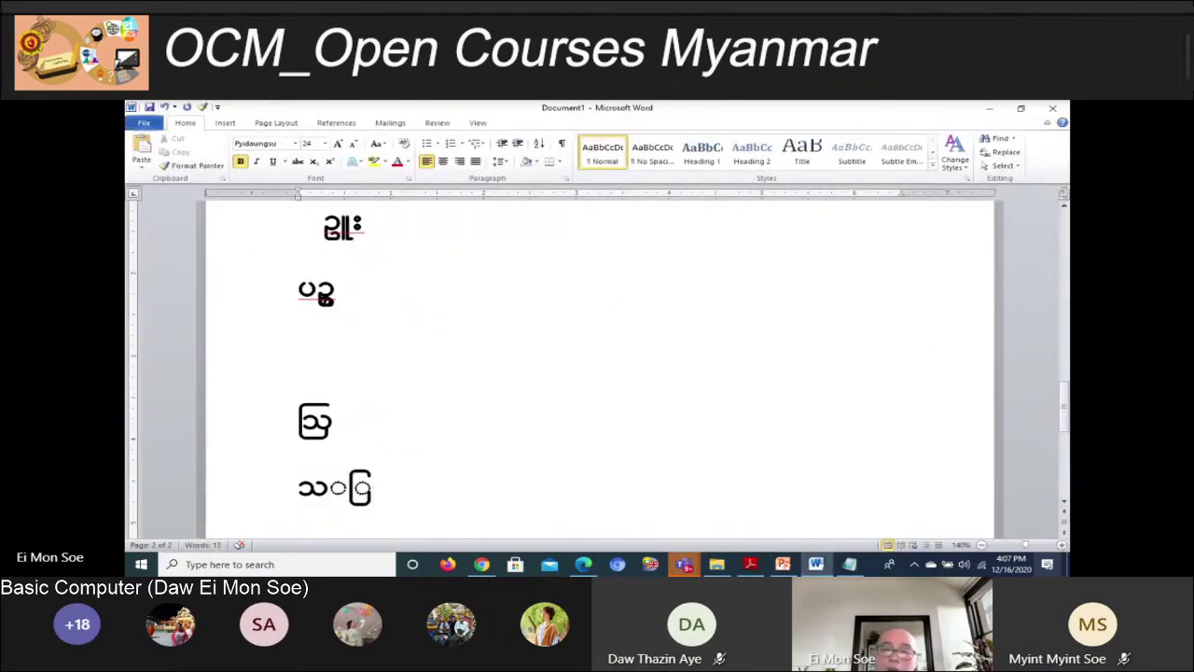
scroll(597, 373, "down", 3)
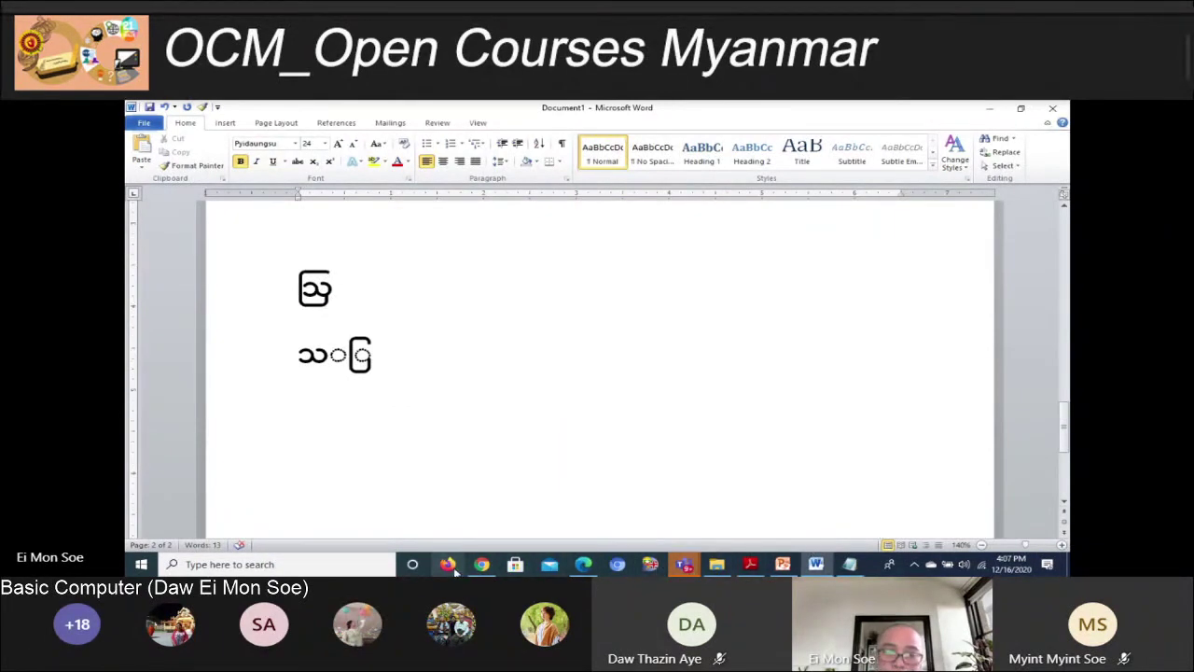
left_click(749, 564)
scroll(519, 405, "down", 1)
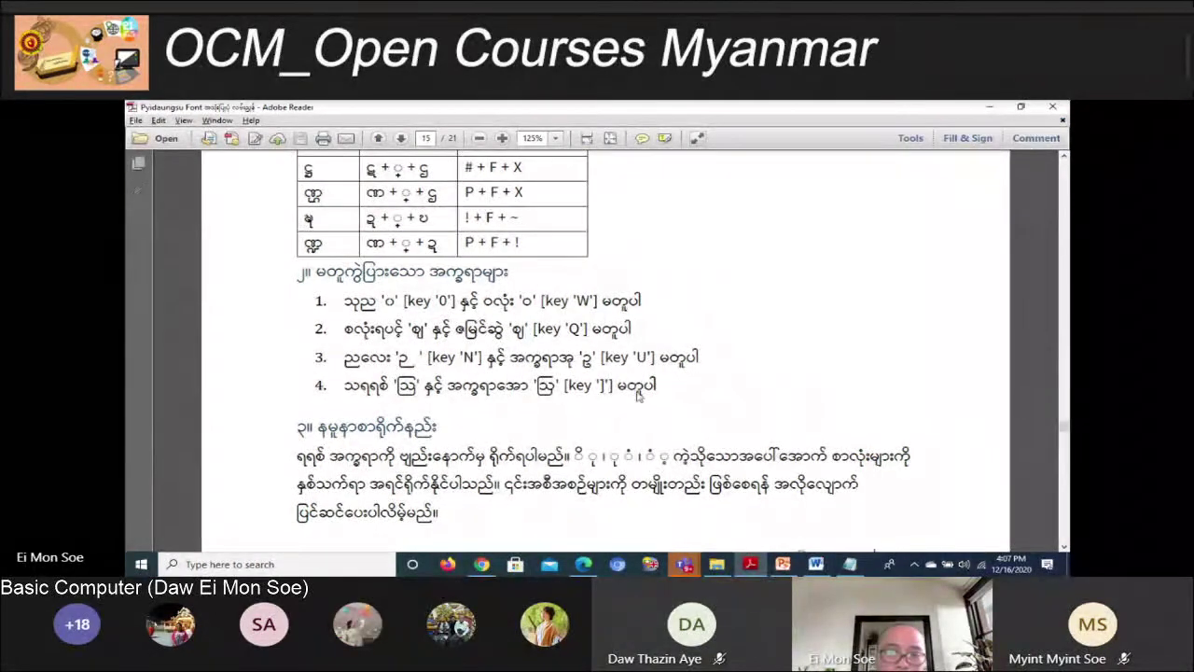
scroll(644, 406, "down", 2)
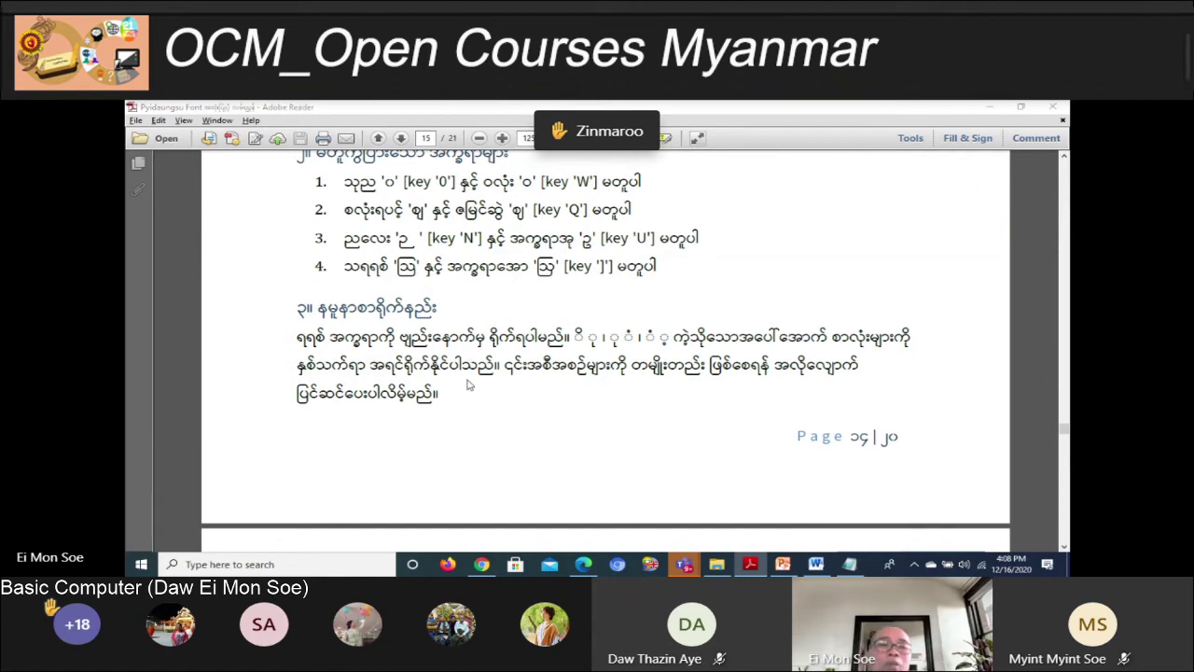
key("alt+Tab")
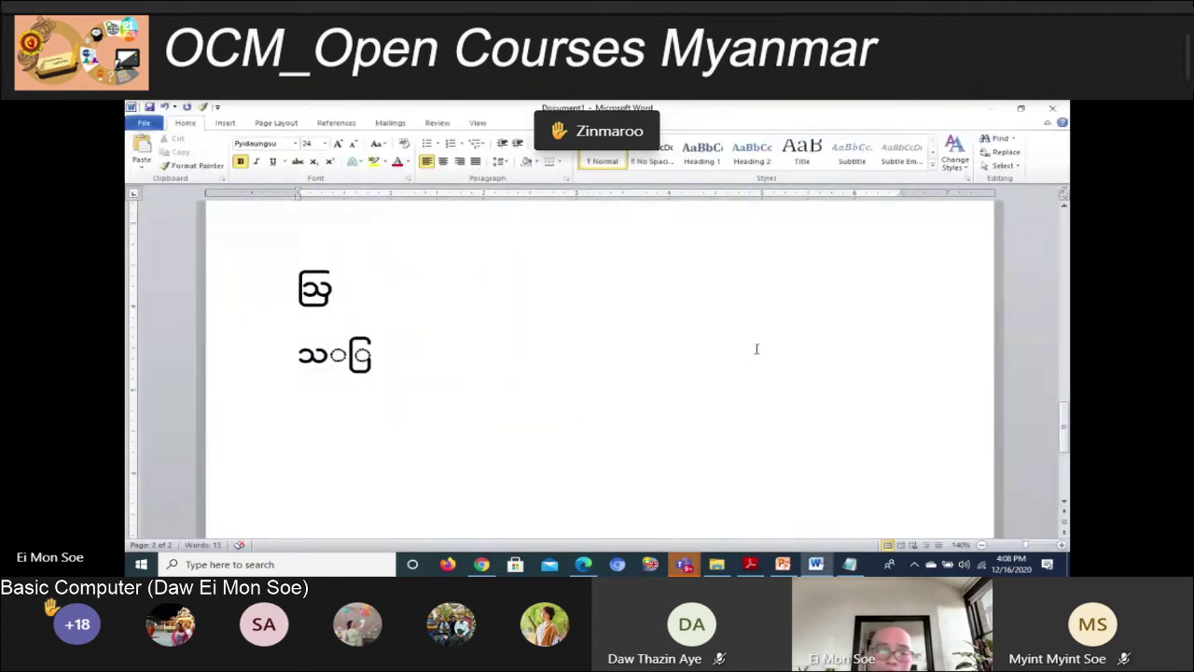
Type ပြ and ထြ on successive new lines, then switch to the PDF guide
scroll(757, 349, "down", 3)
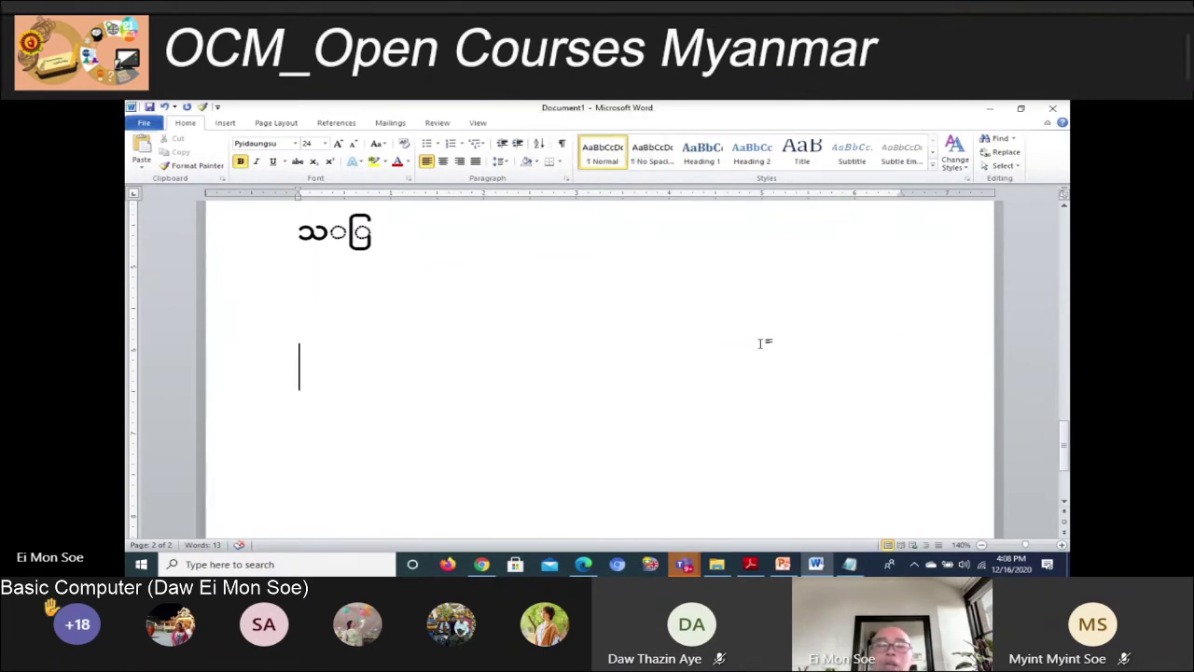
type("ပ")
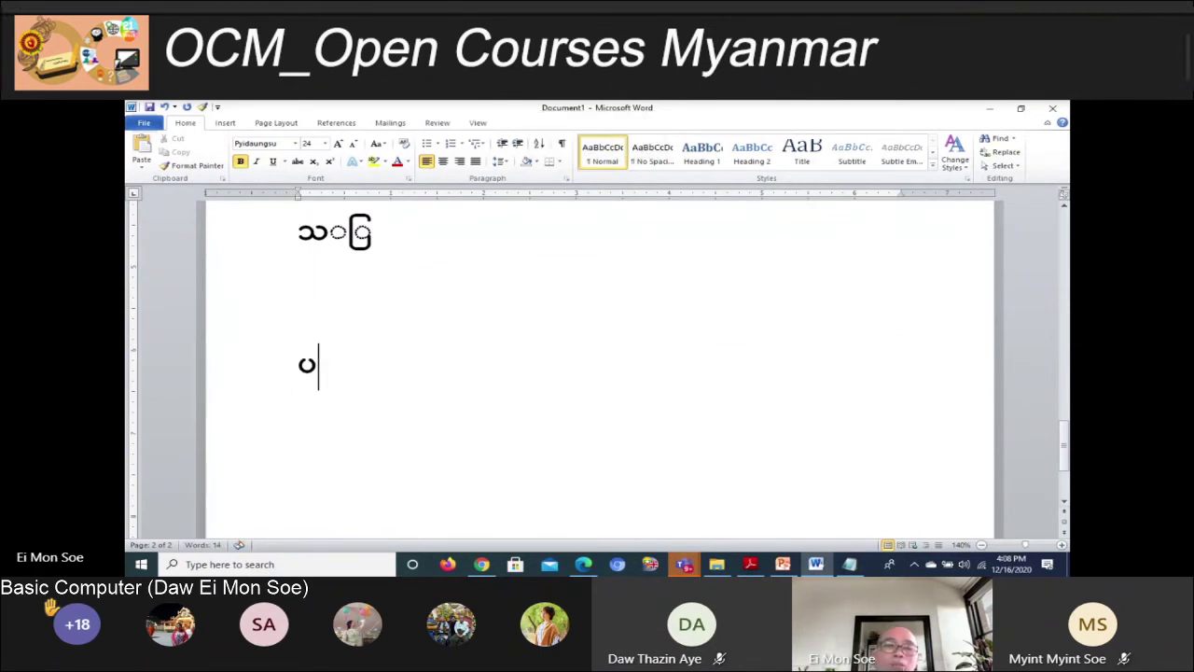
type("ြ")
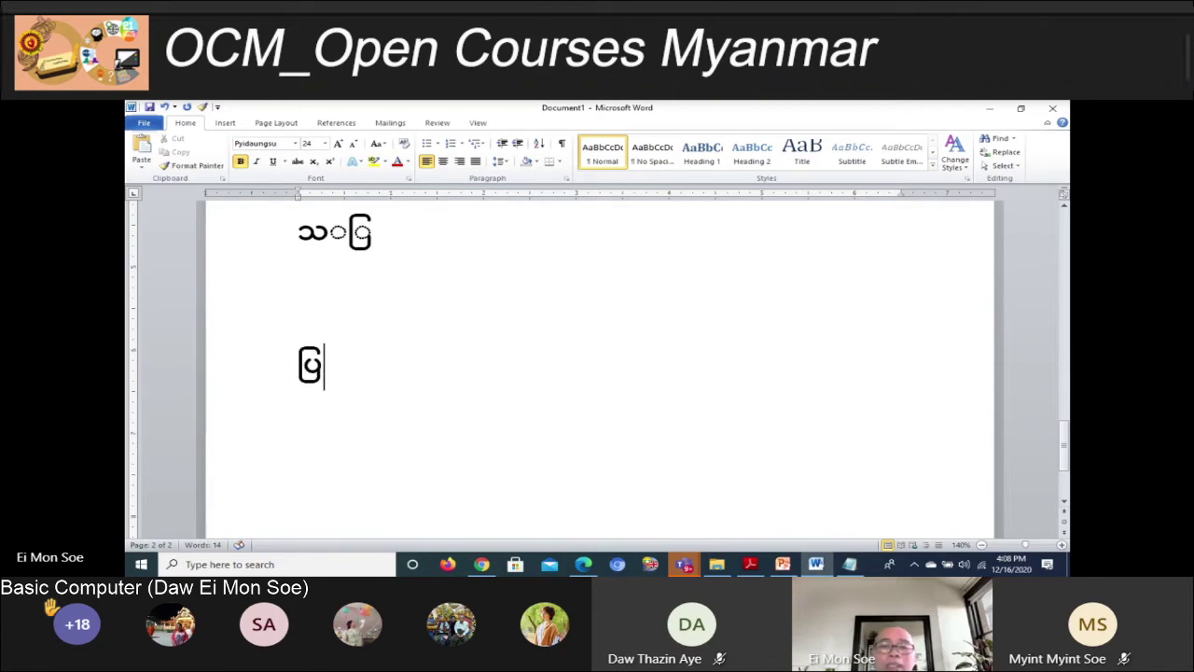
key("Return")
type("ထ")
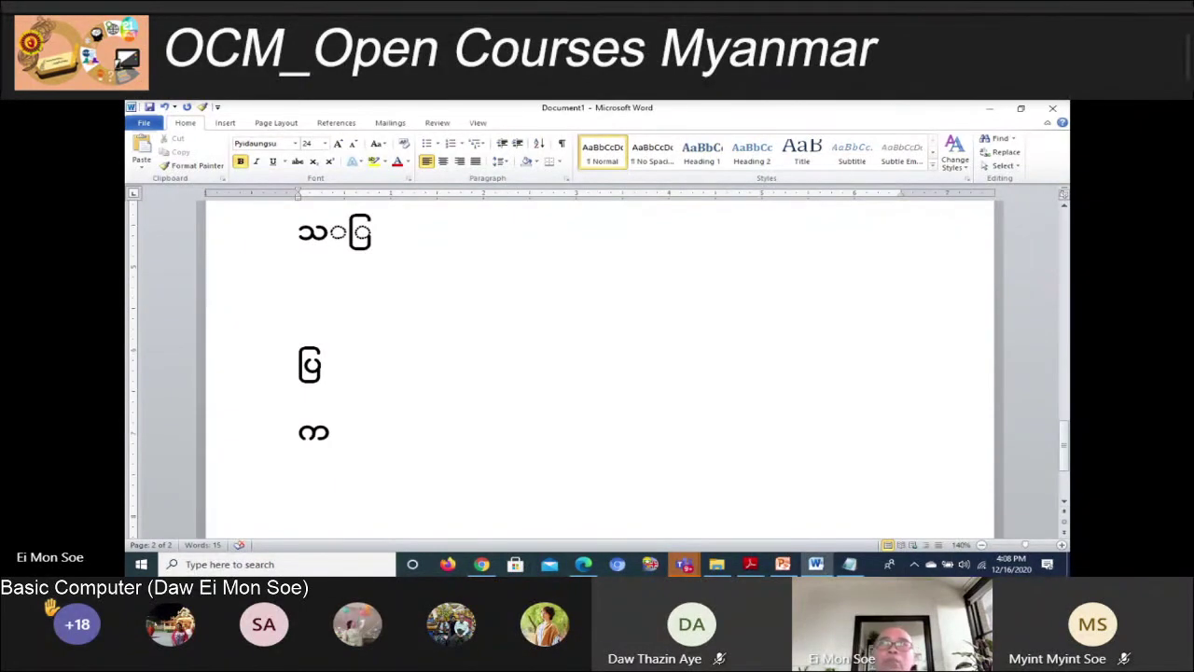
type("ြ")
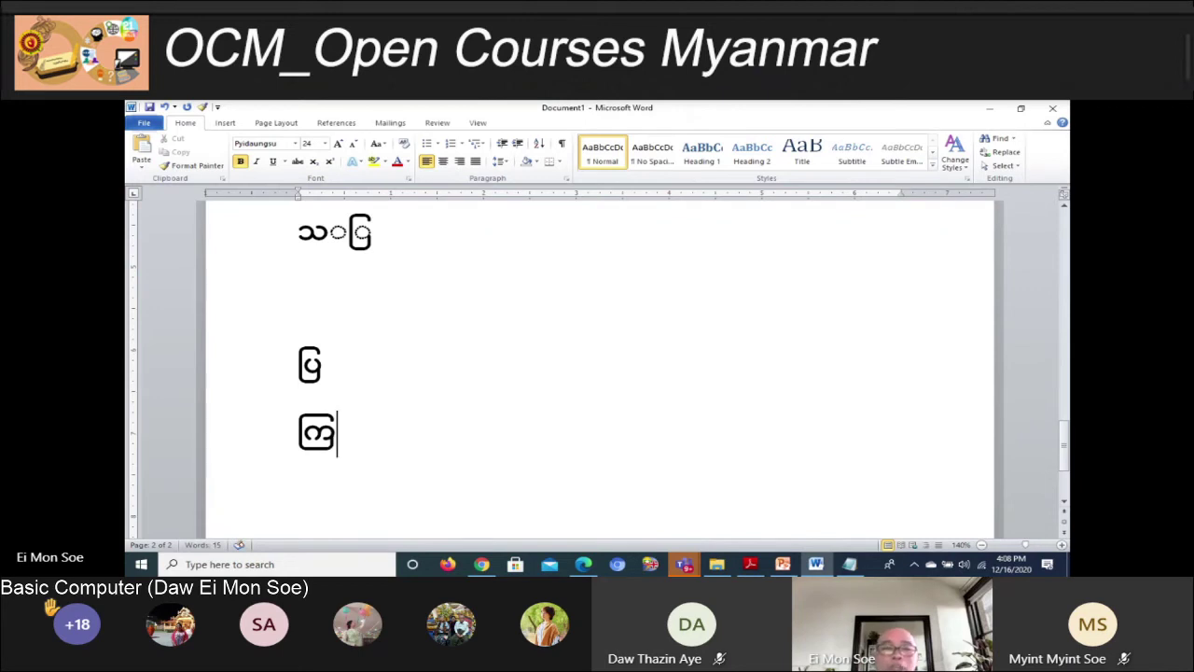
scroll(608, 345, "down", 1)
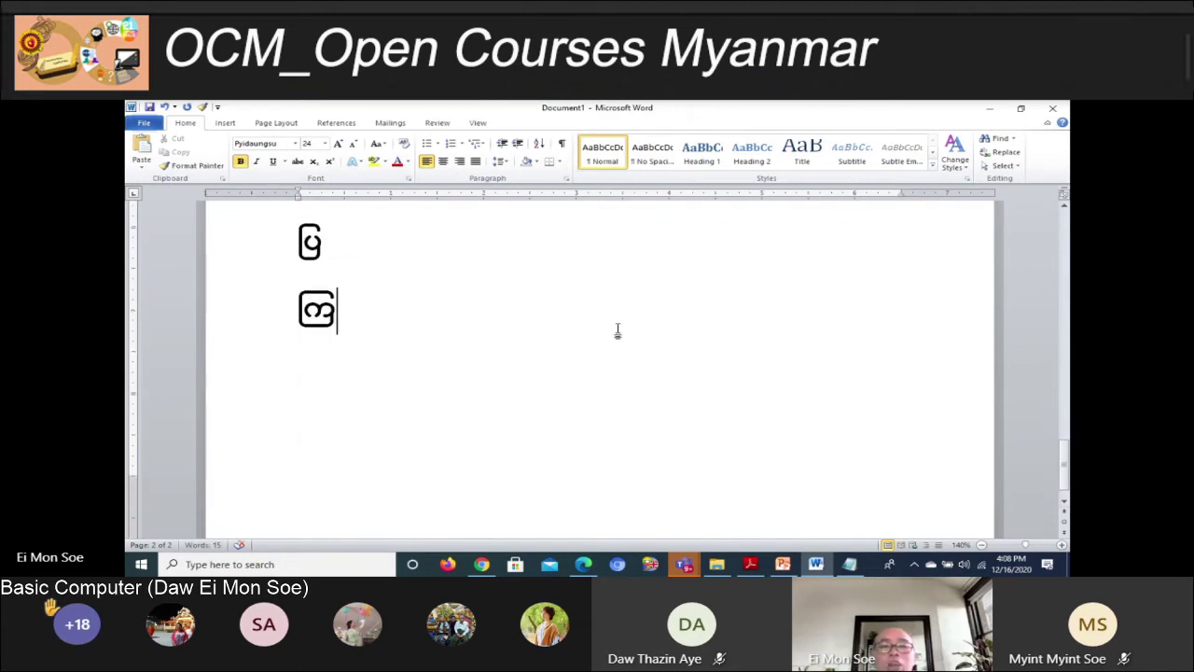
key("Return")
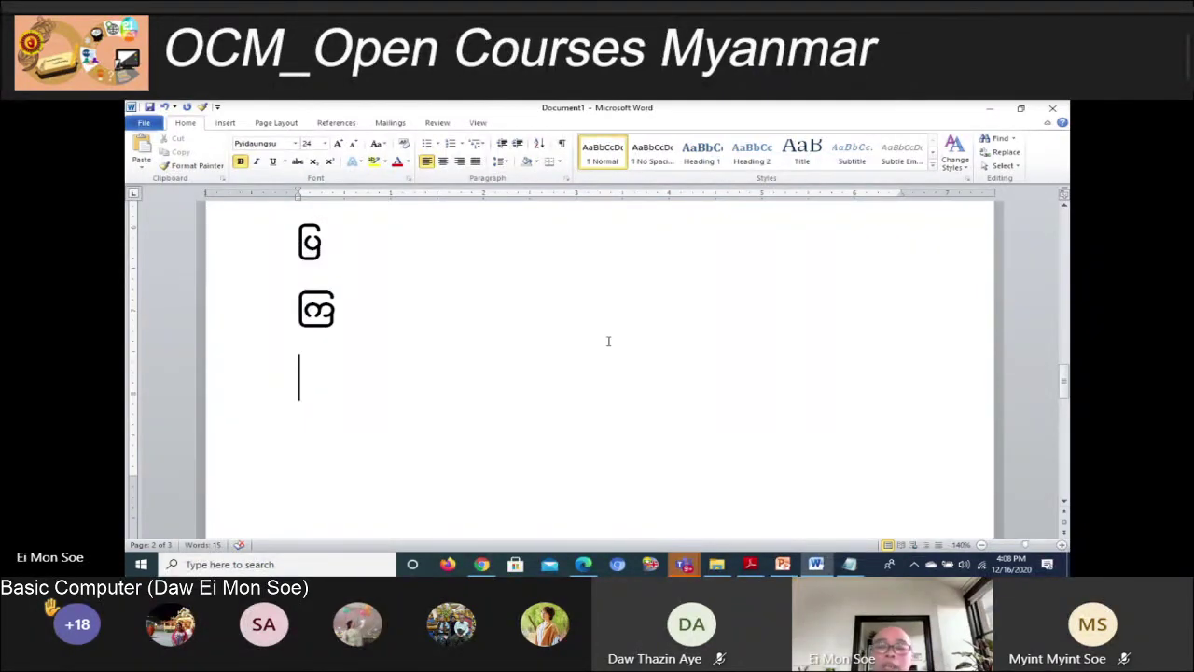
key("alt+Tab")
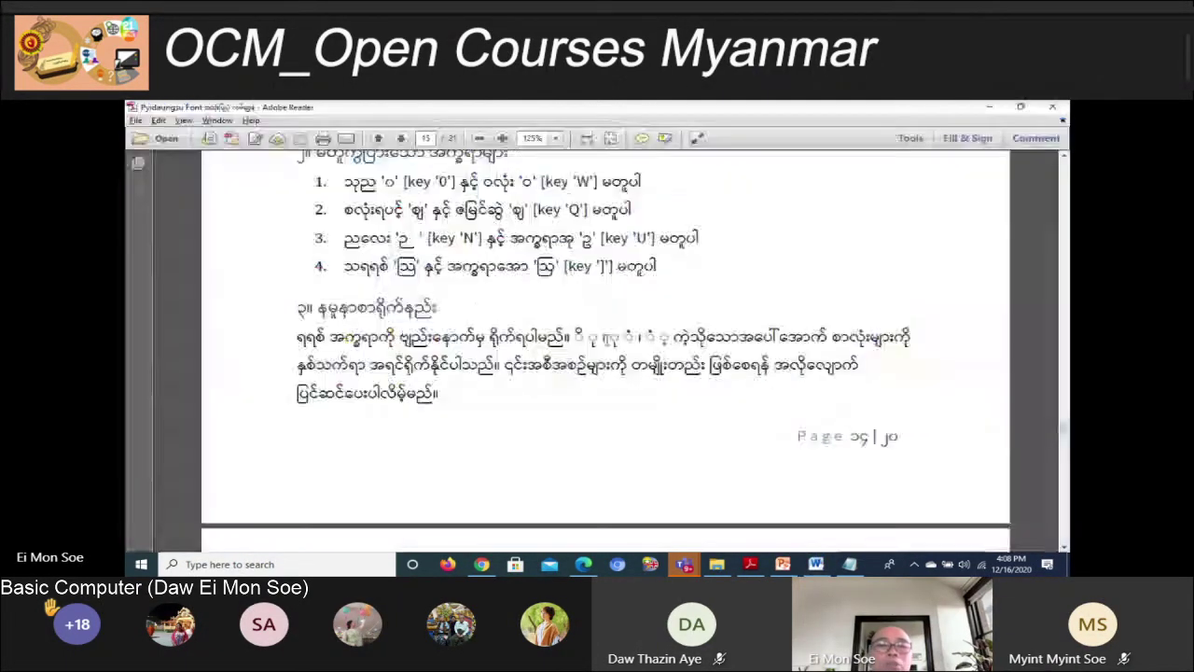
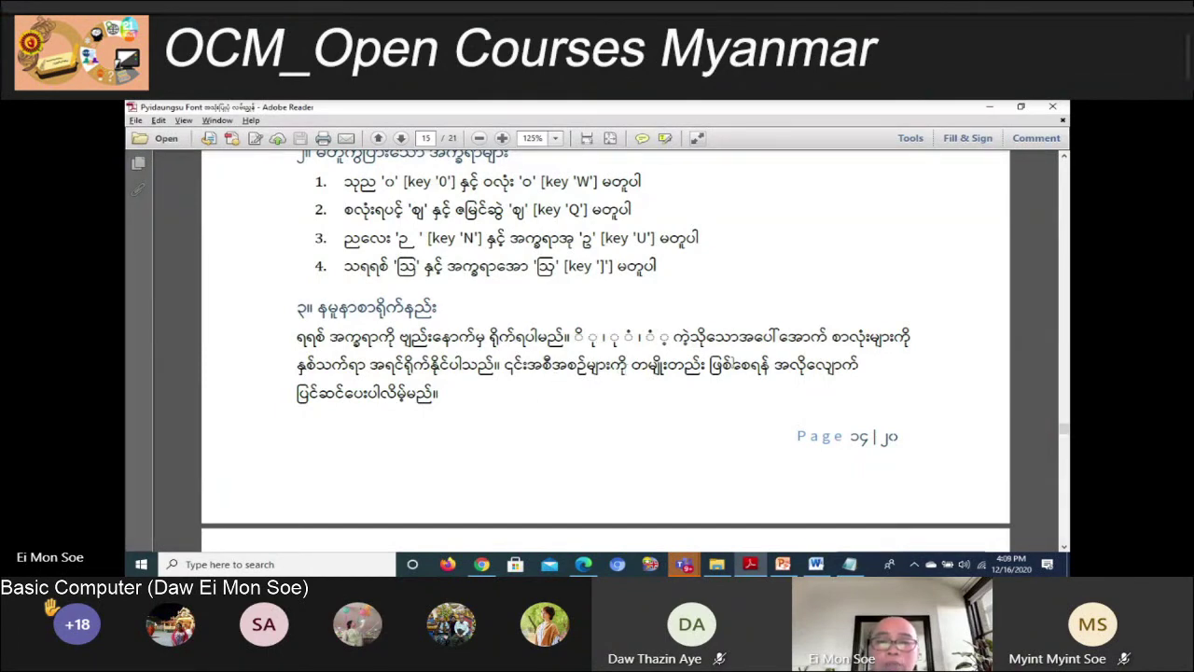
Highlight the first sentence of the section 3 typing-method paragraph in the PDF, then return to Word
scroll(771, 379, "down", 1)
scroll(539, 336, "down", 1)
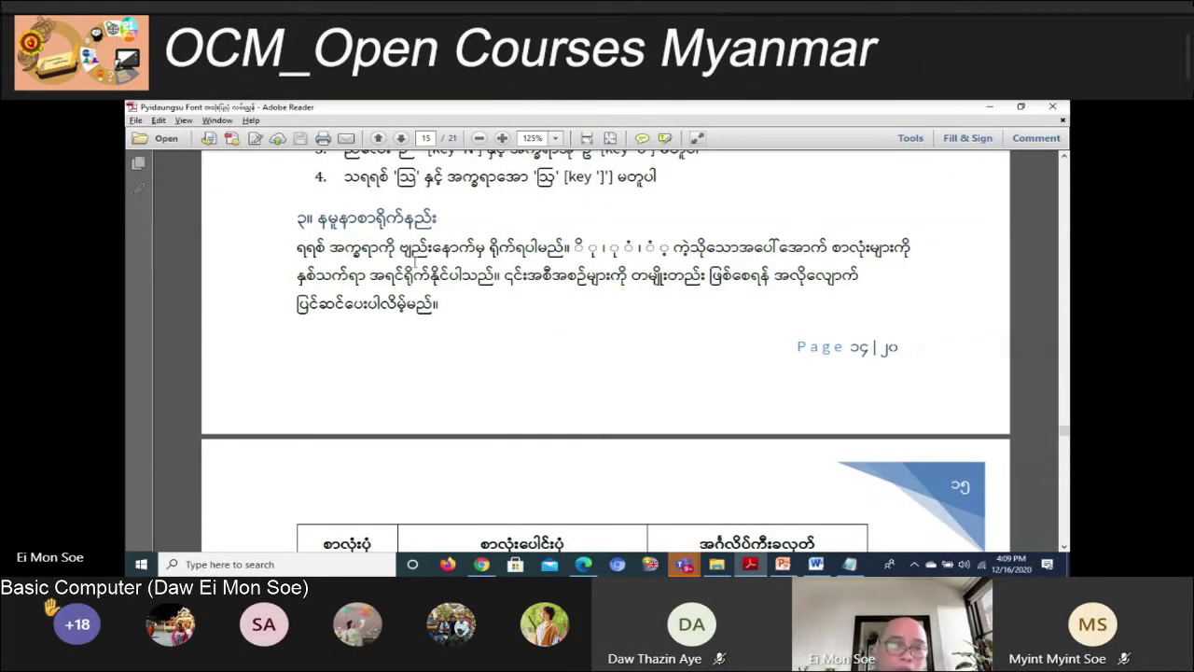
left_click_drag(298, 247, 569, 247)
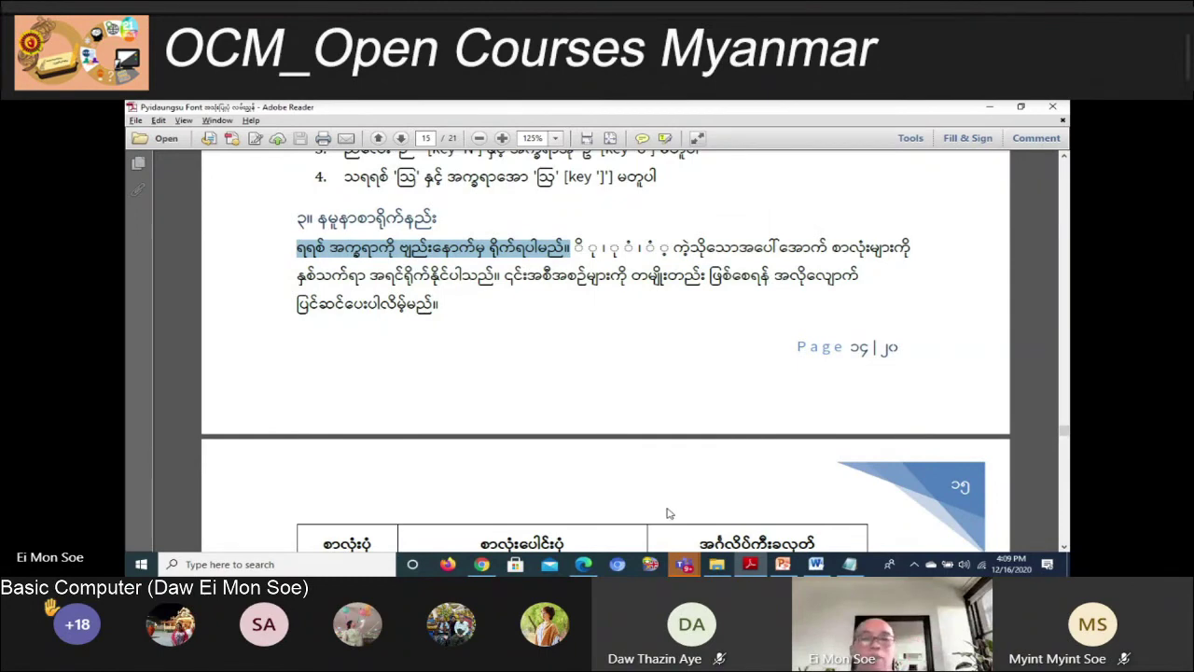
key("alt+Tab")
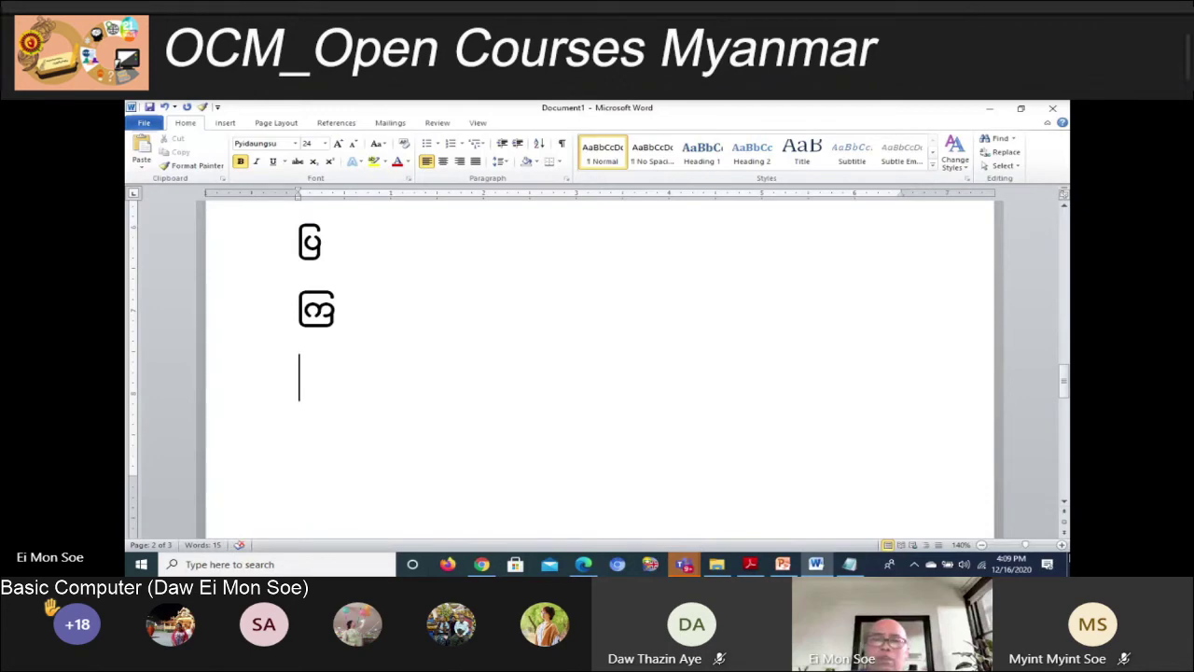
Type ဈား on each of two new lines in Word, then return to the PDF reference
type("ဈ")
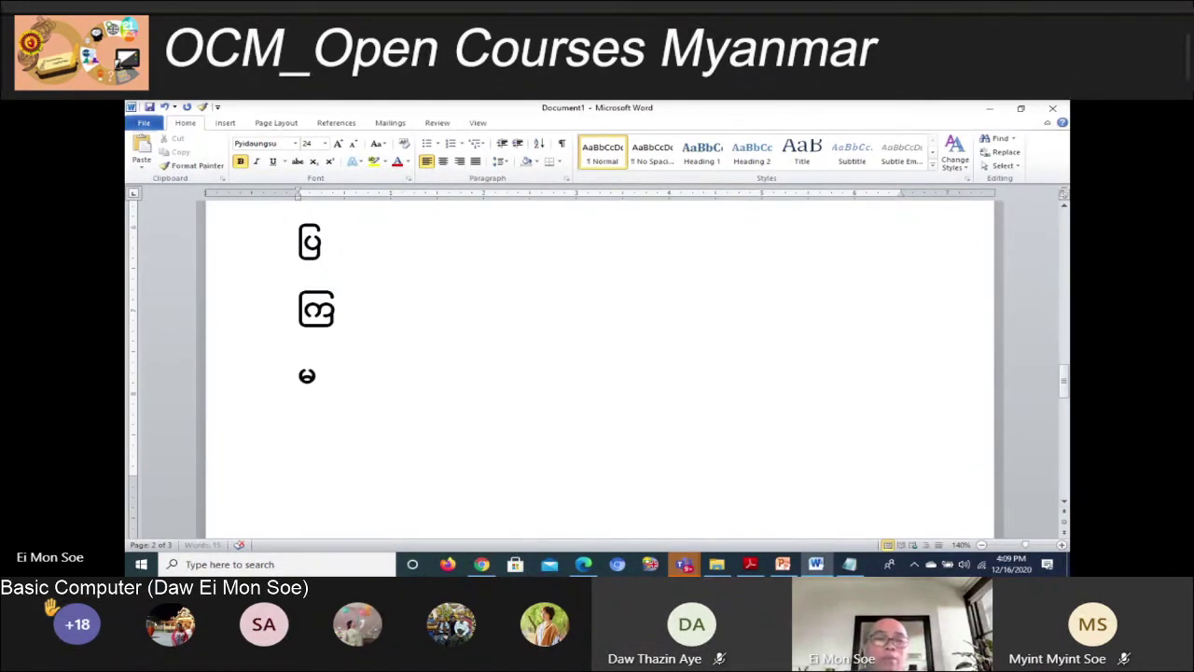
type("ာ")
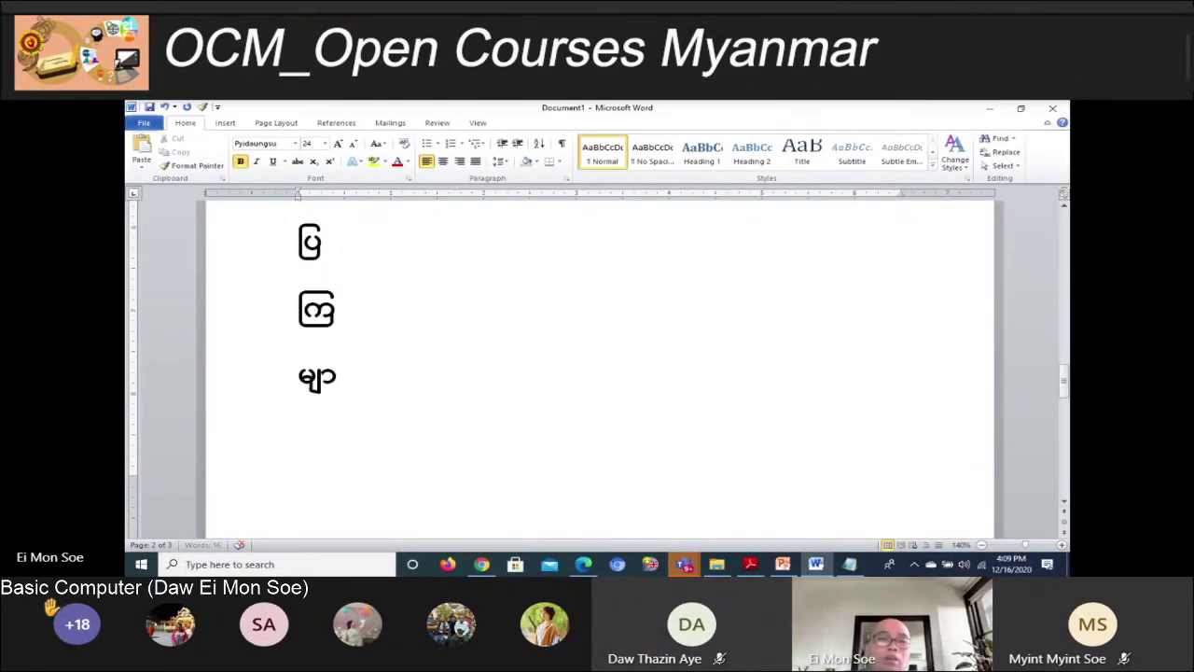
type("း")
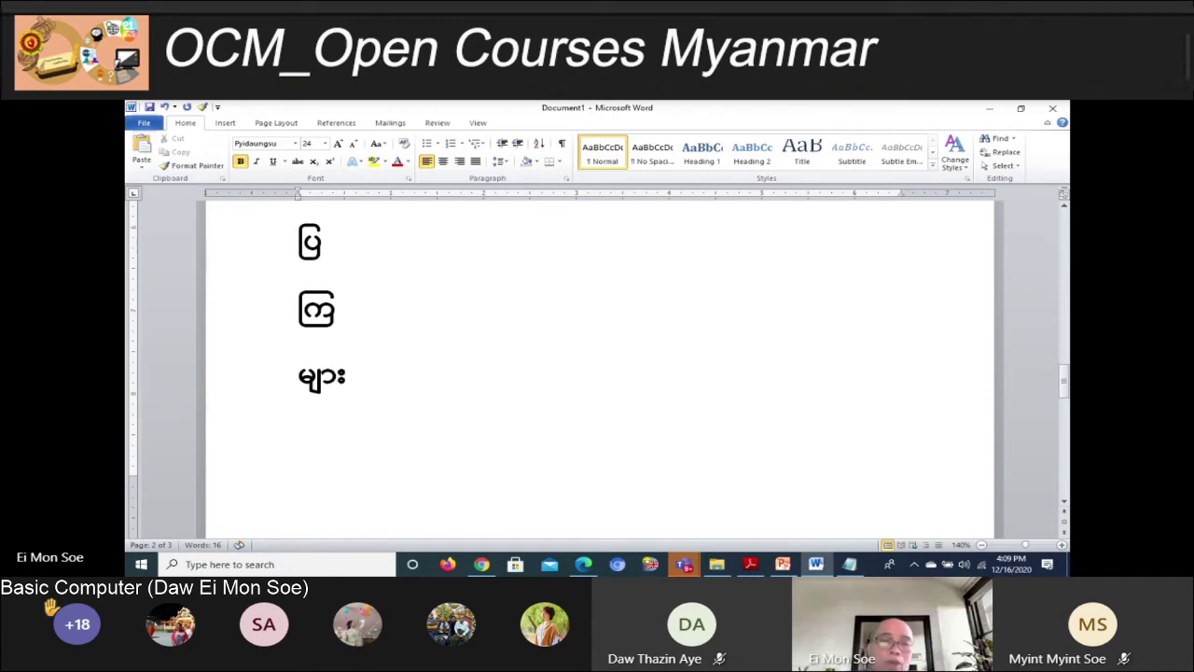
key("Return")
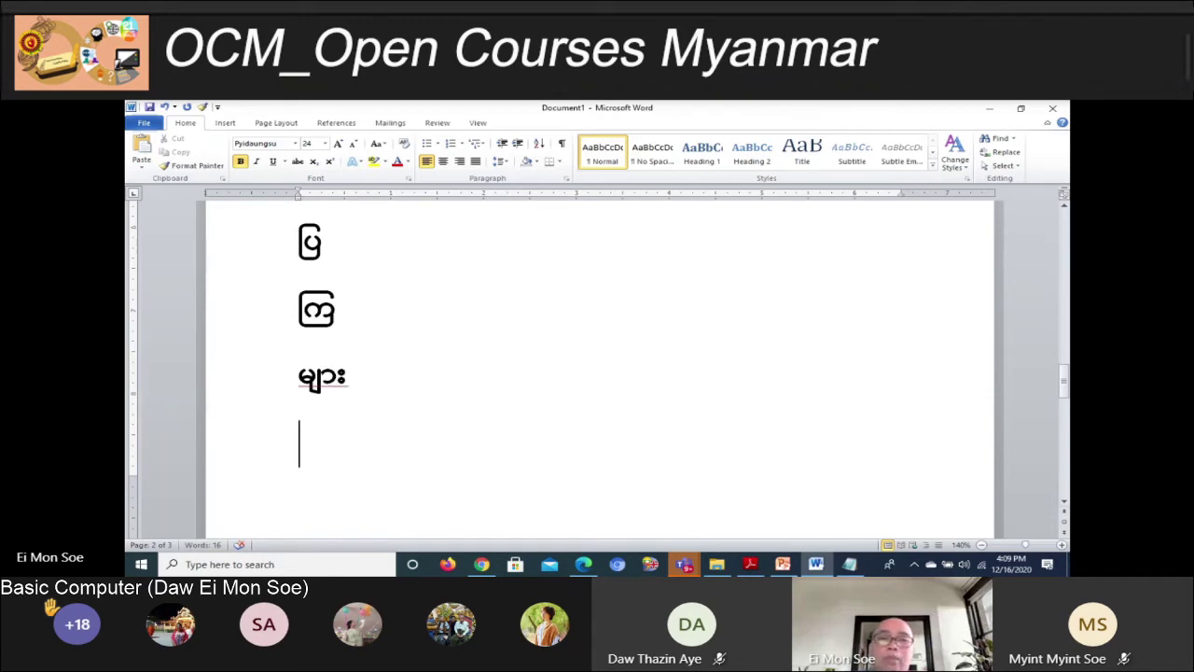
type("ဈာ")
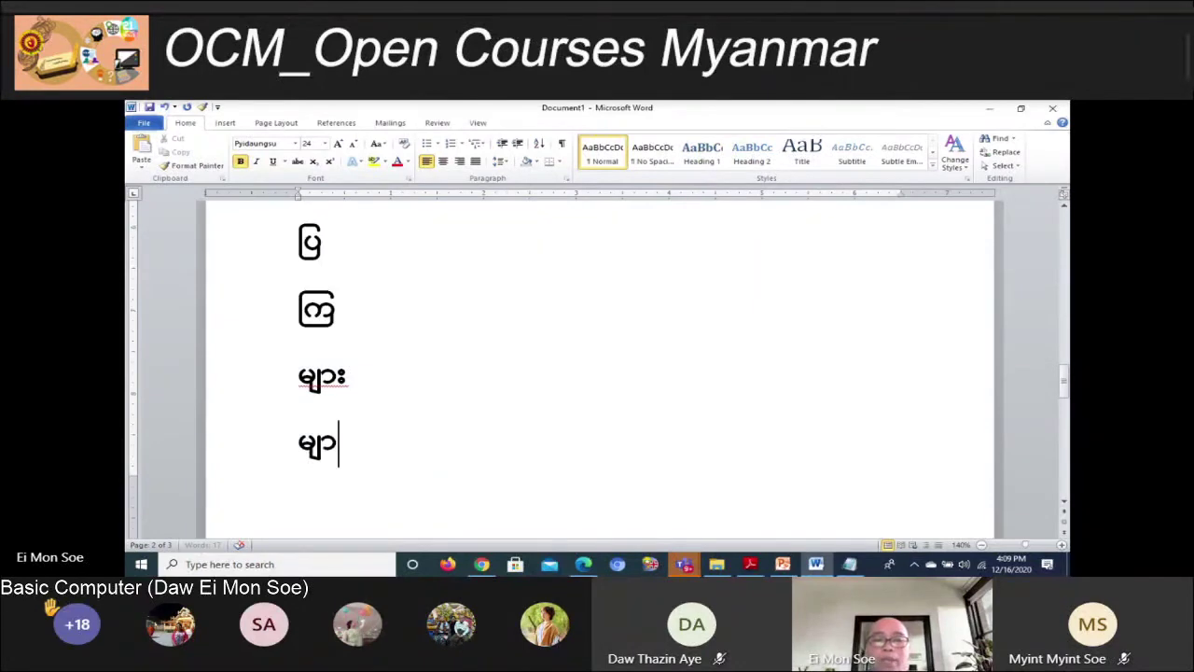
type("း")
key("Return")
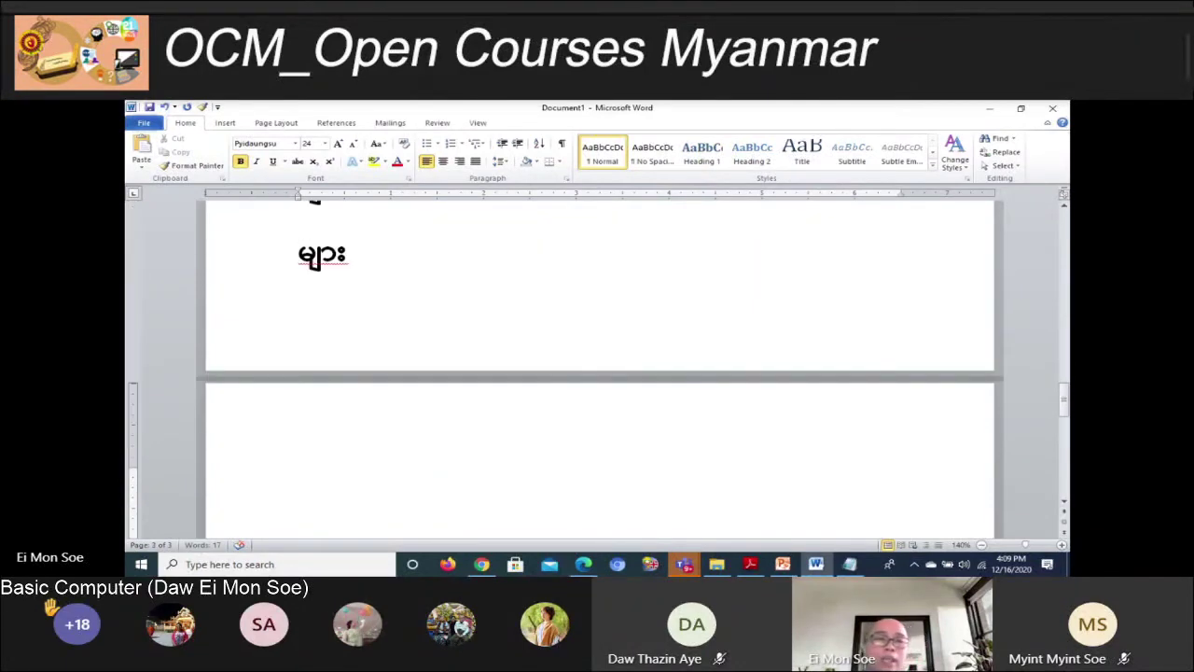
key("alt+Tab")
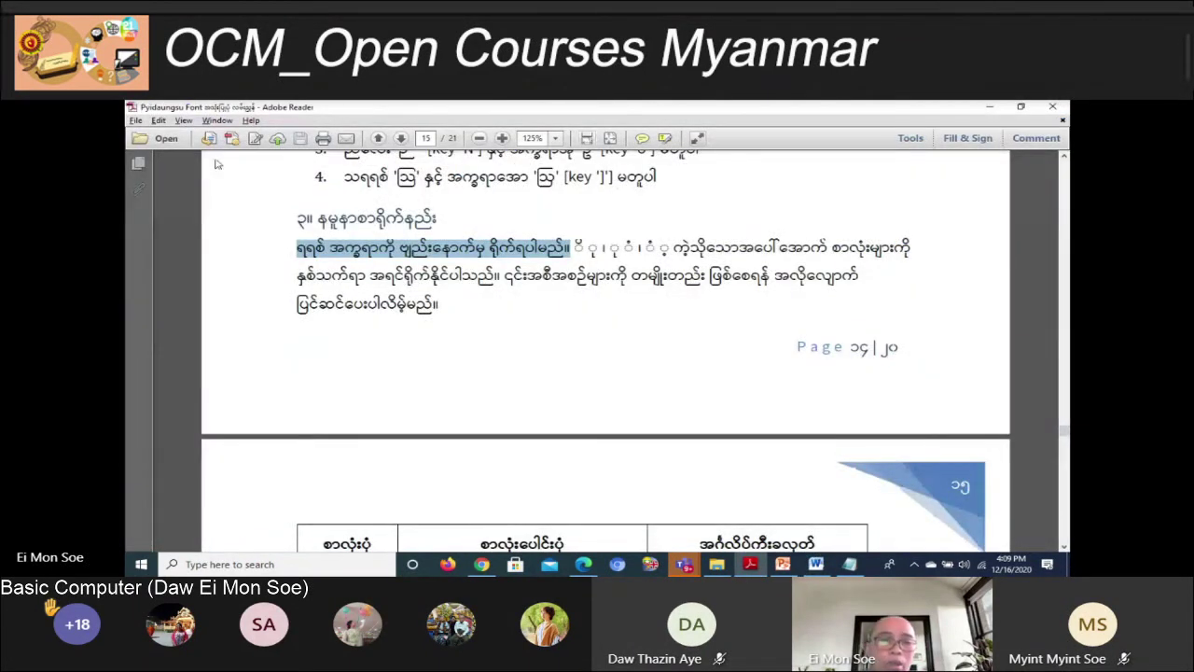
Scroll the PDF guide to the page 16 word-to-keystroke table, then go back to Word
scroll(525, 301, "down", 2)
scroll(592, 347, "down", 2)
scroll(592, 347, "down", 2)
scroll(592, 347, "down", 2)
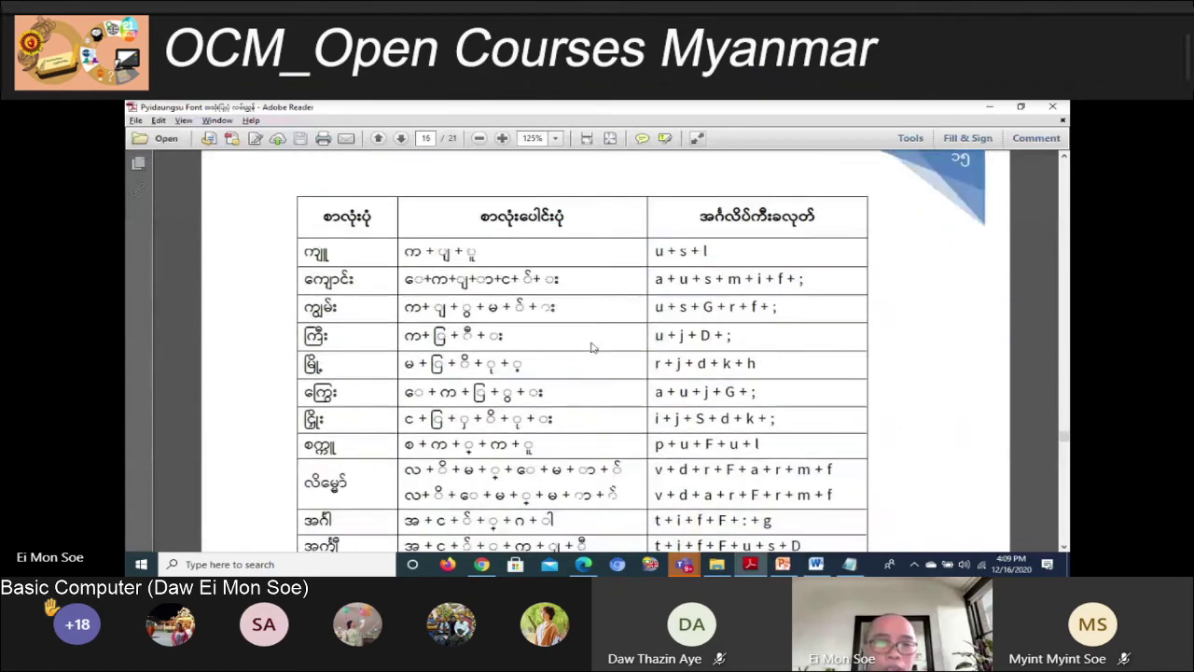
scroll(592, 347, "down", 1)
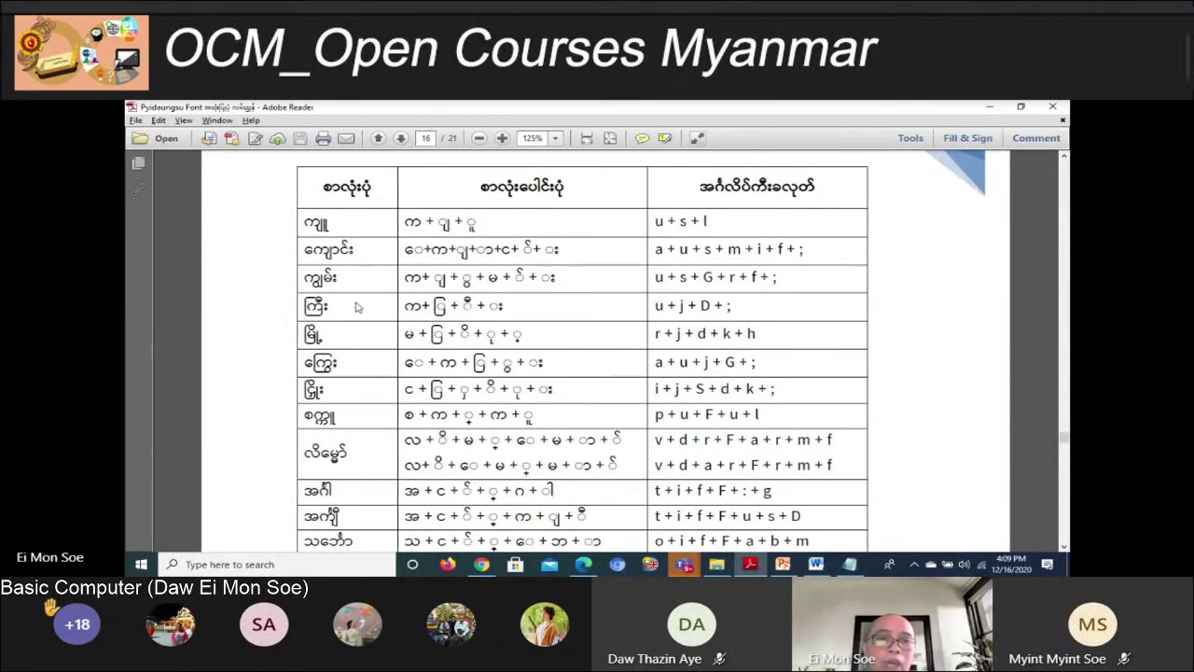
scroll(361, 291, "up", 1)
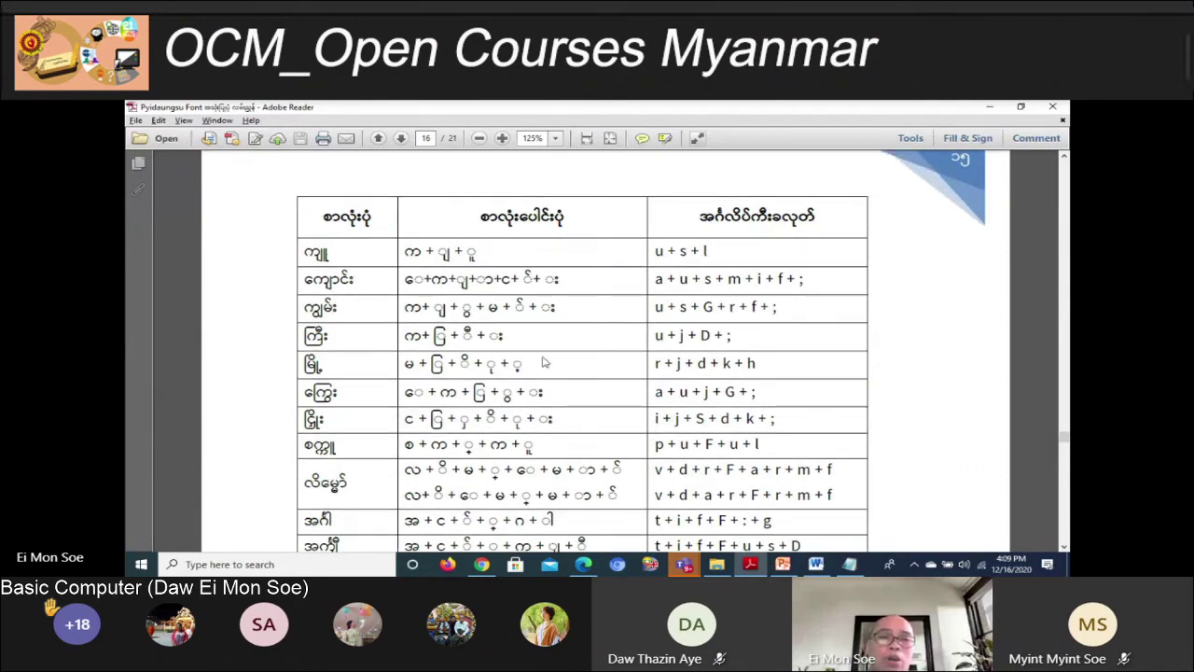
key("alt+Tab")
Type the first table word and ကျောင်း on separate lines, checking the PDF table between them
scroll(974, 457, "down", 2)
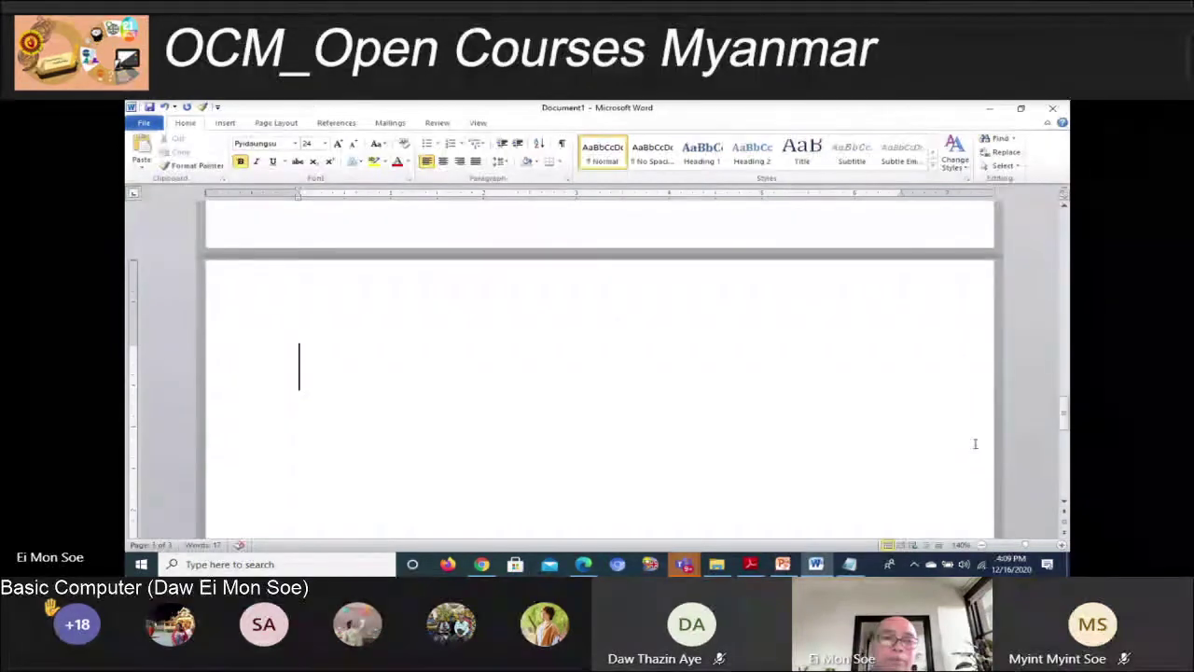
type("က")
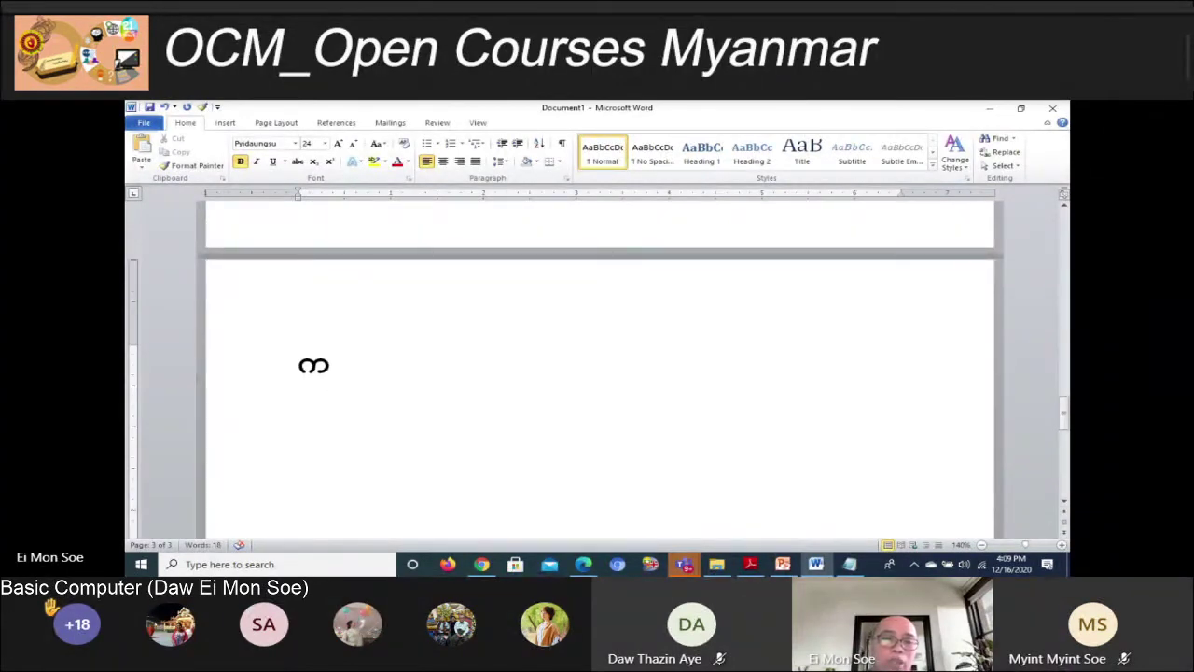
type("ျါ")
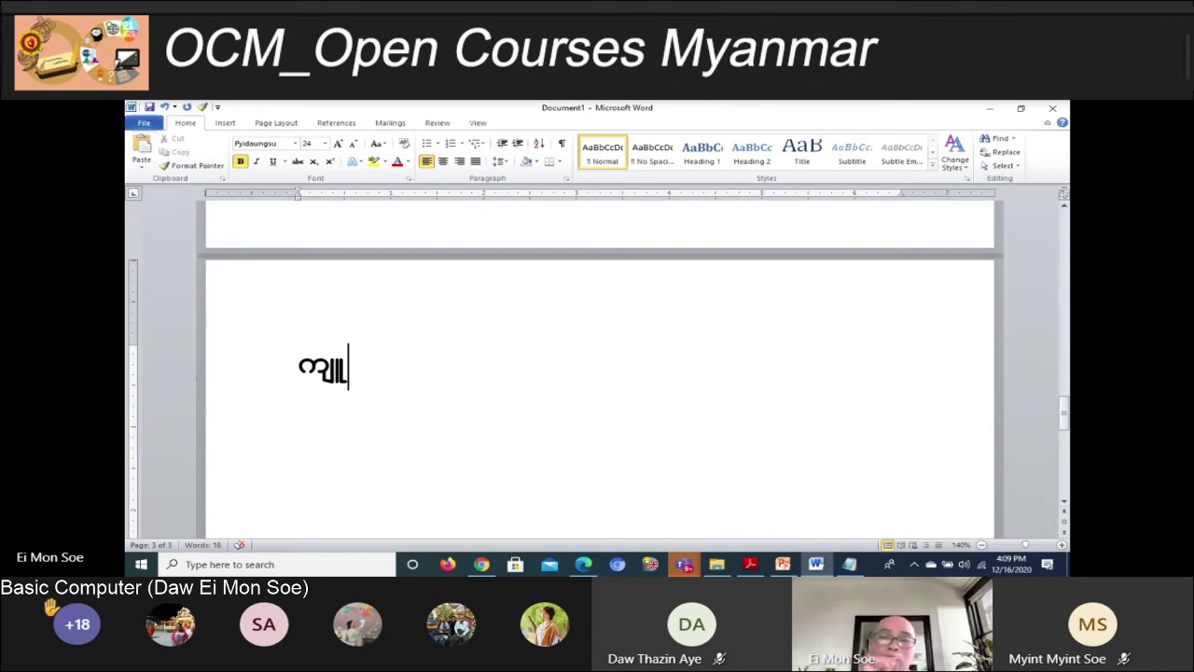
key("Return")
key("alt+Tab")
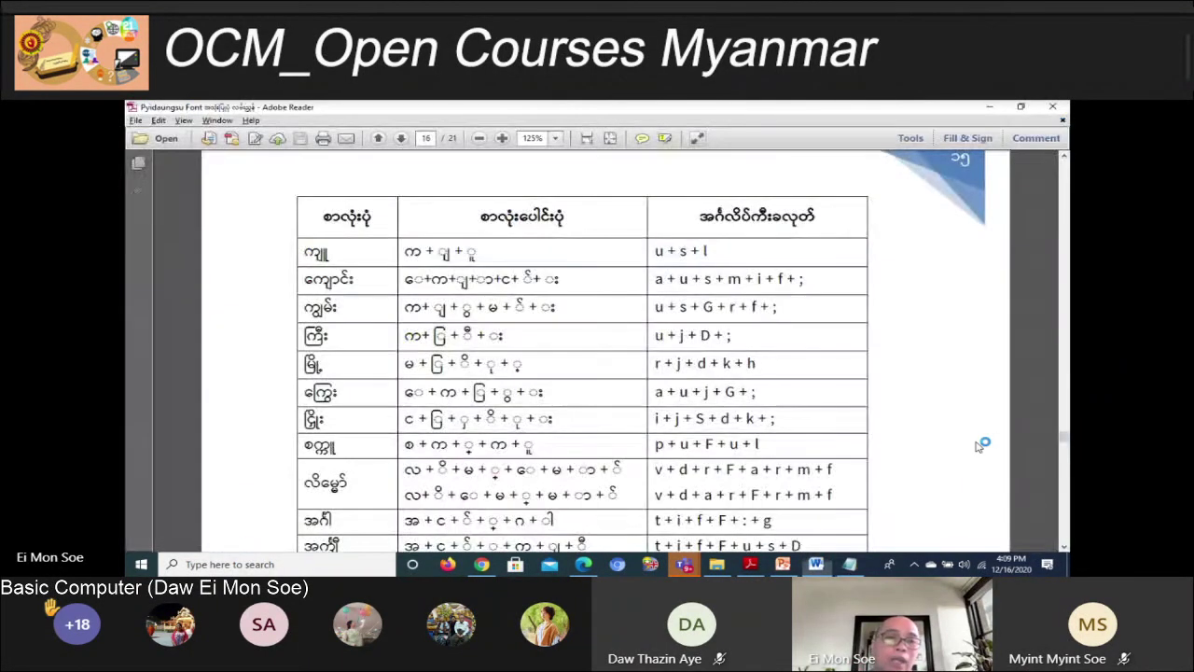
key("alt+Tab")
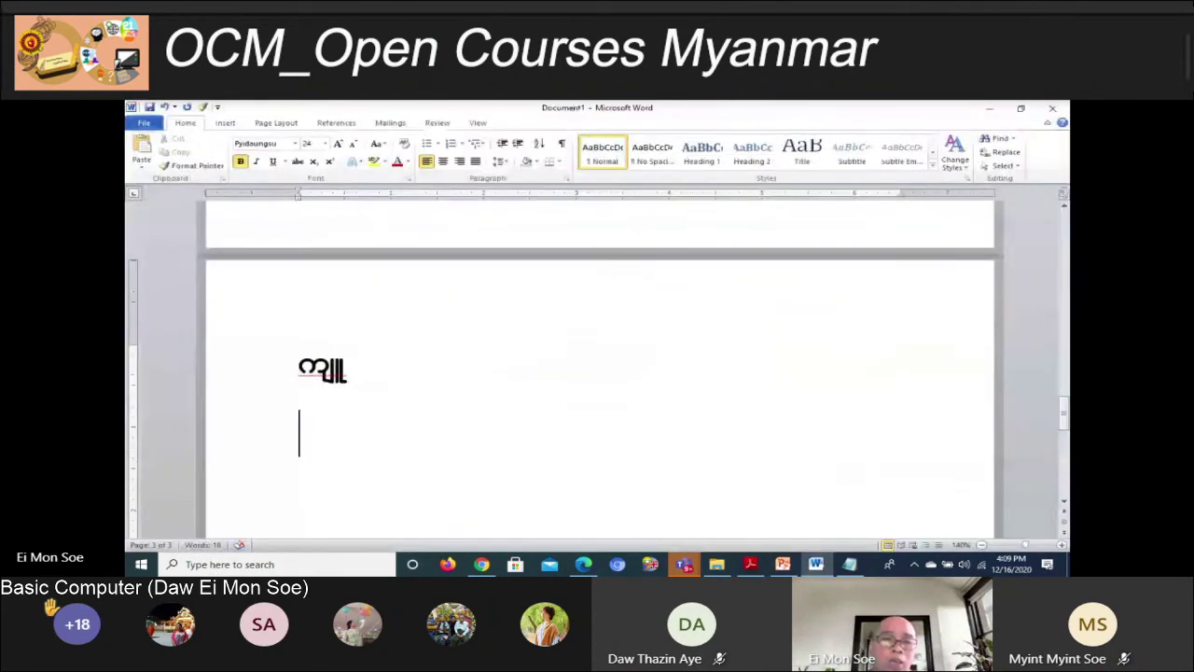
type("ေကျာ")
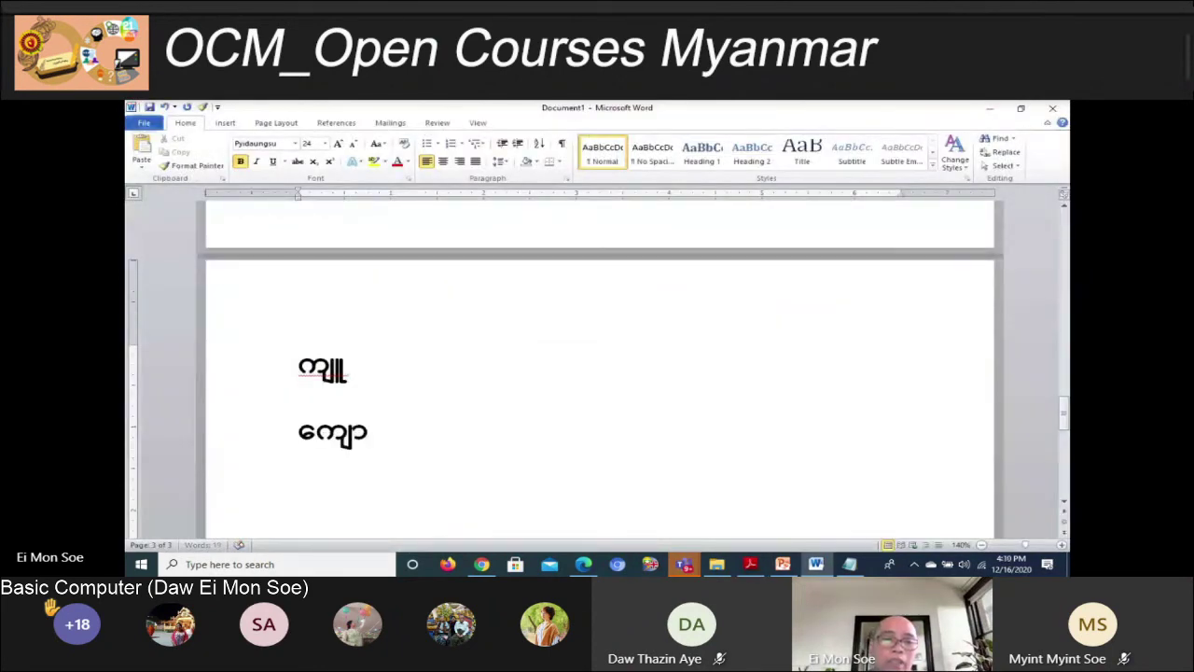
type("င်း")
key("Return")
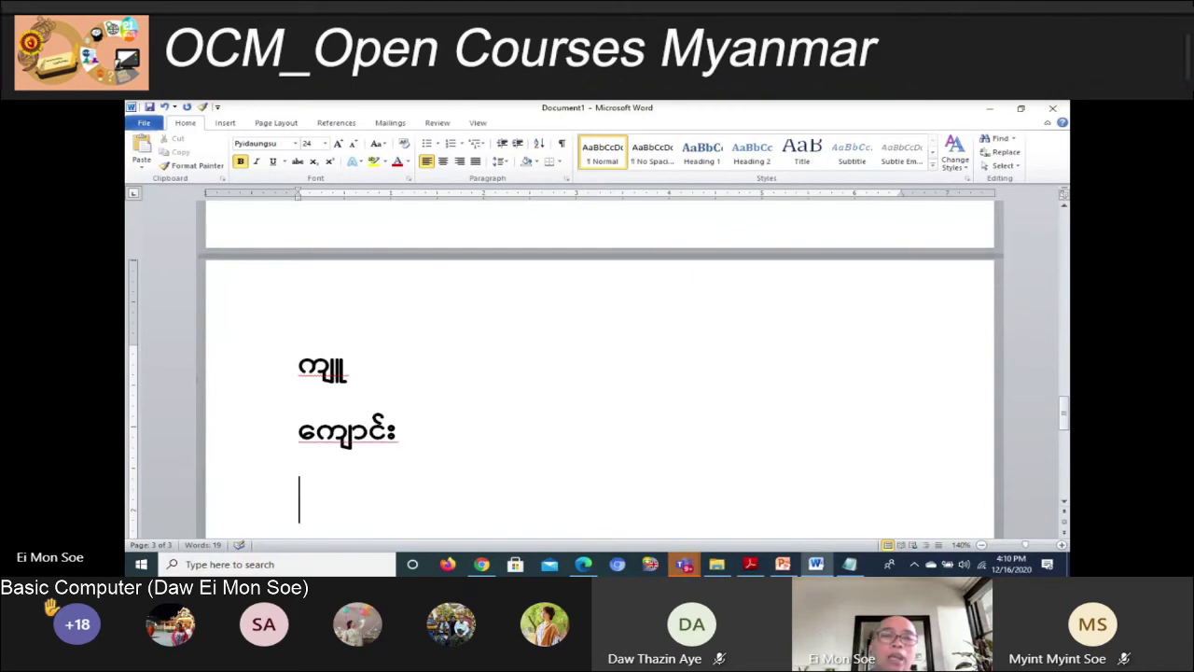
Type င်း followed by (if;) using the English keyboard layout for the bracketed part
type("င်း")
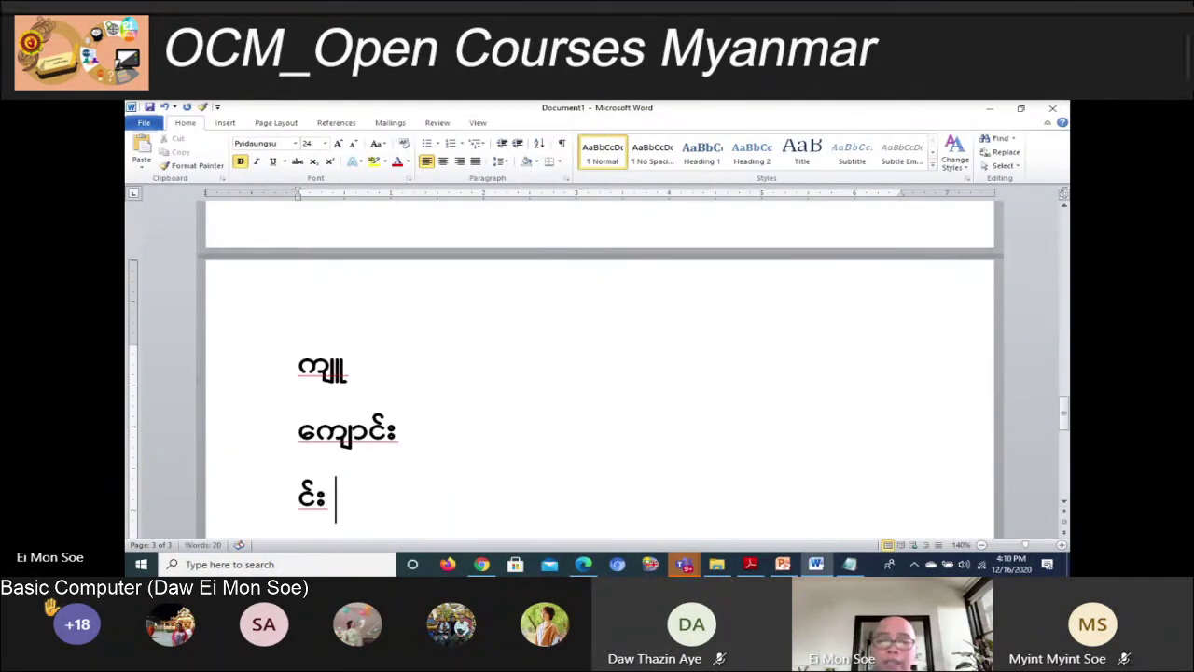
type(" 9")
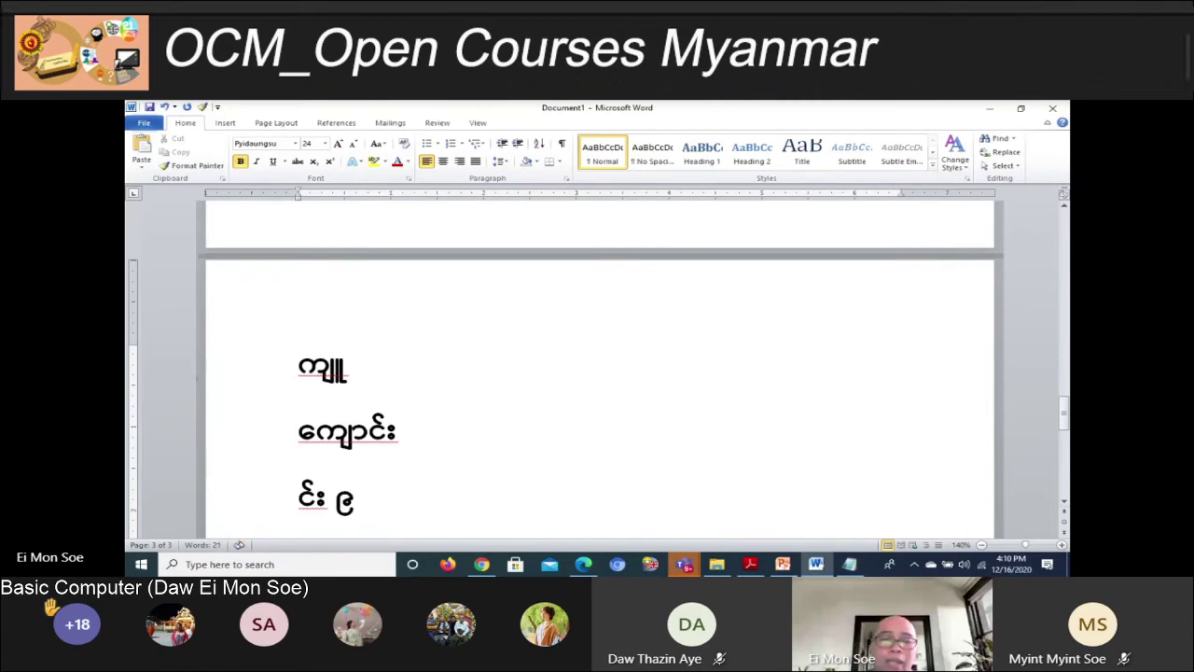
key("BackSpace")
key("ctrl+shift")
type("9")
key("BackSpace")
type("(")
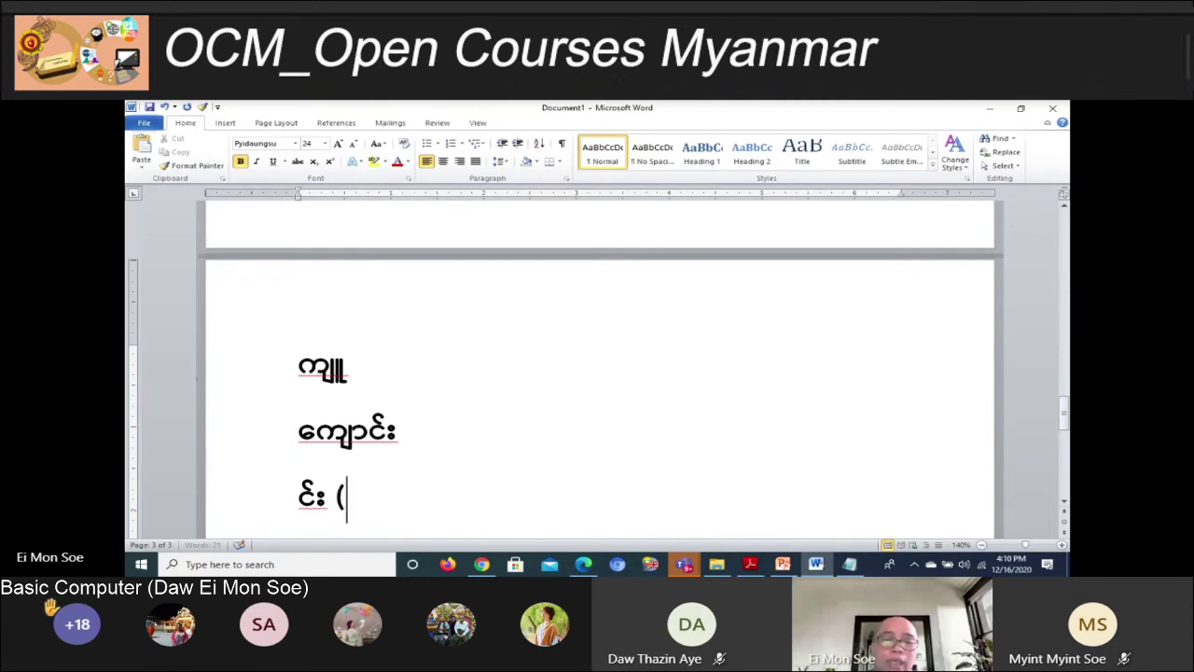
type("i")
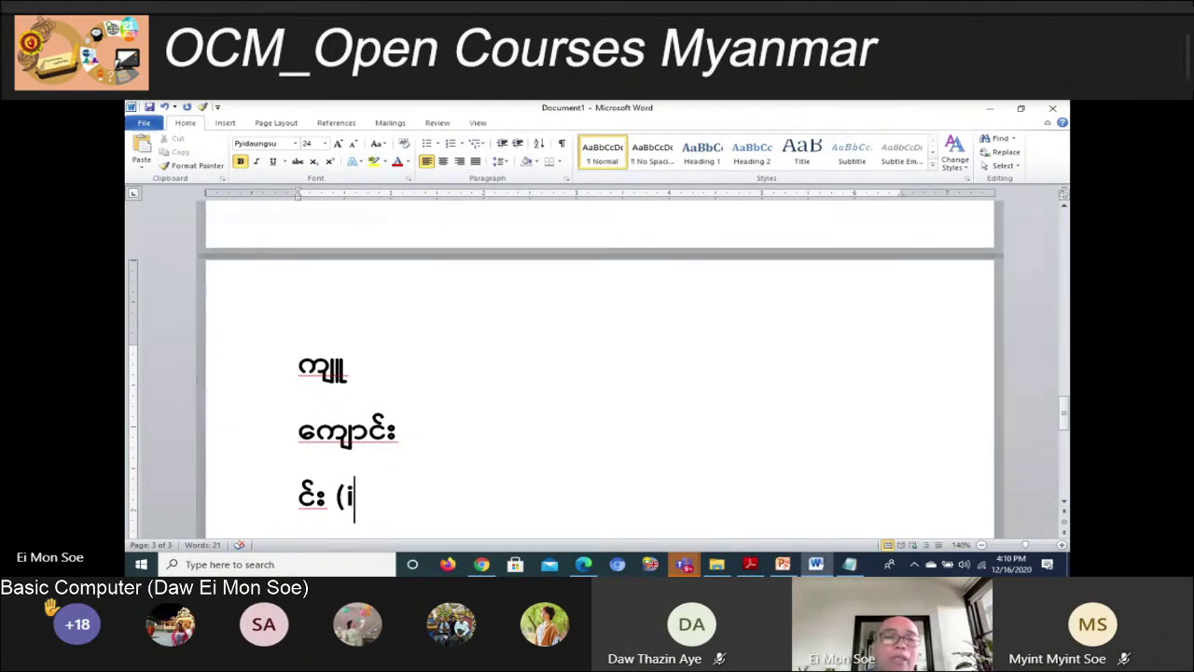
type("f")
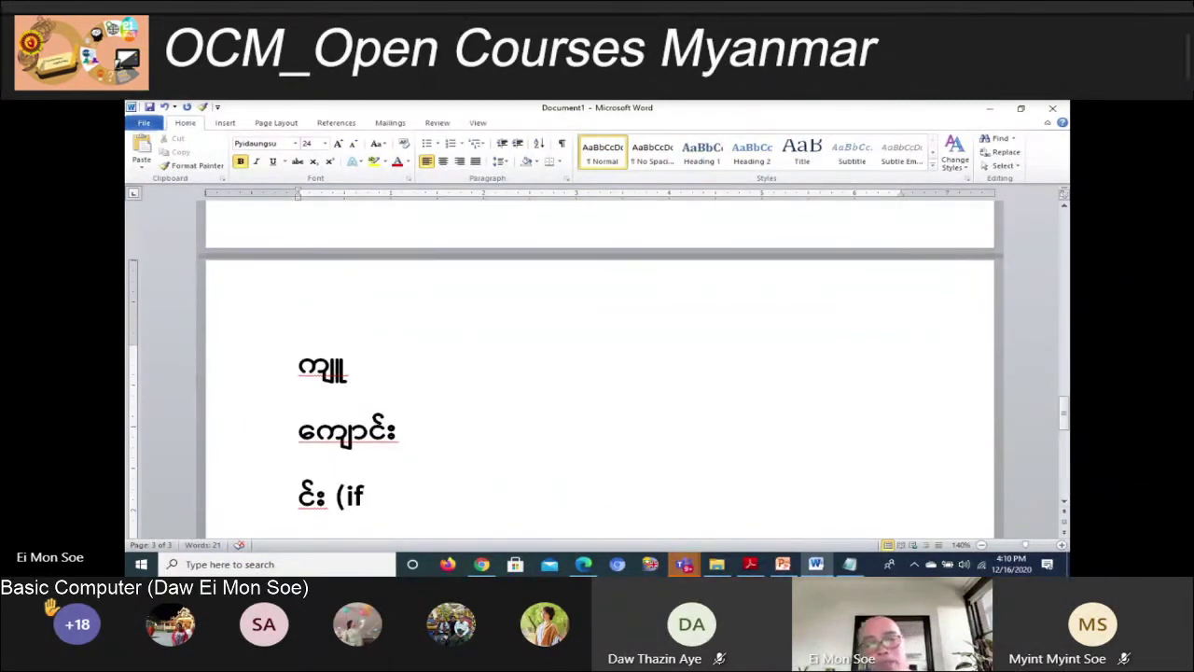
type(";")
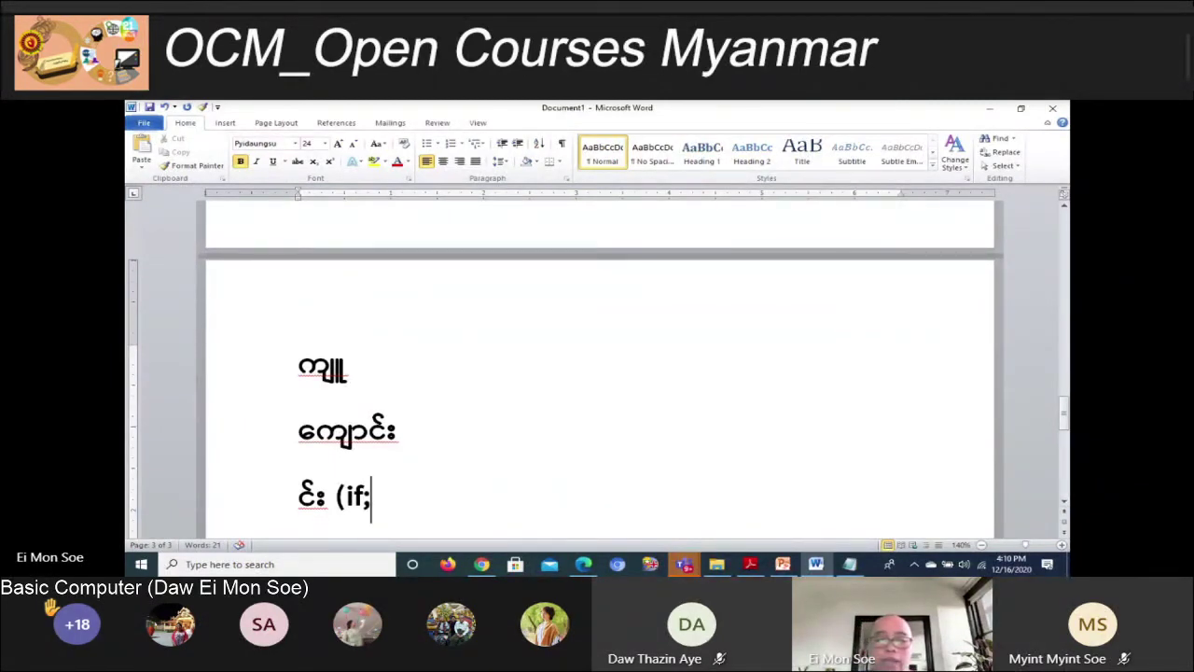
type(")")
key("Return")
Add င်း on its own line with blank lines below, then return to the PDF
type("င်")
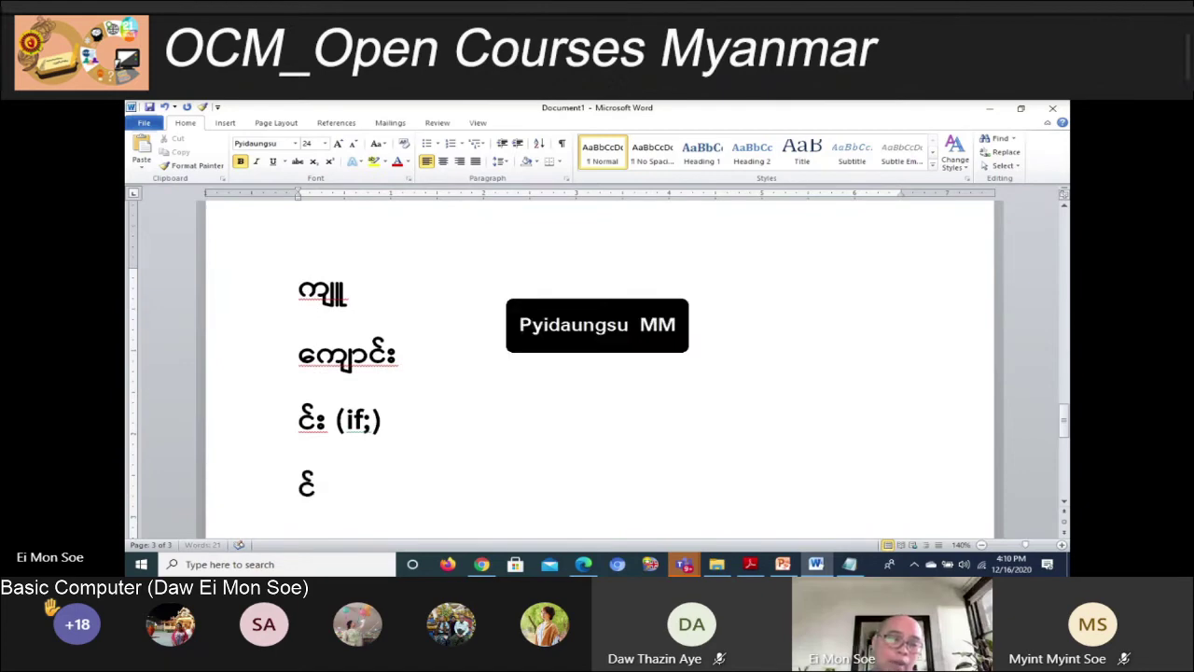
type("း")
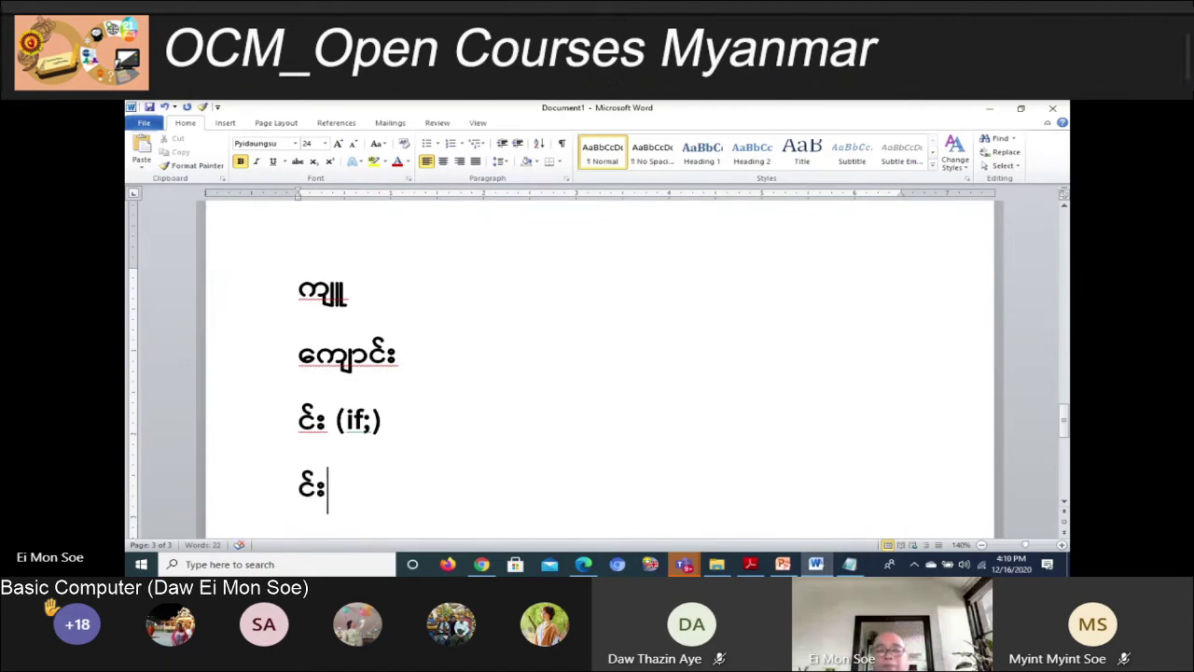
key("Return")
key("Return")
key("alt+Tab")
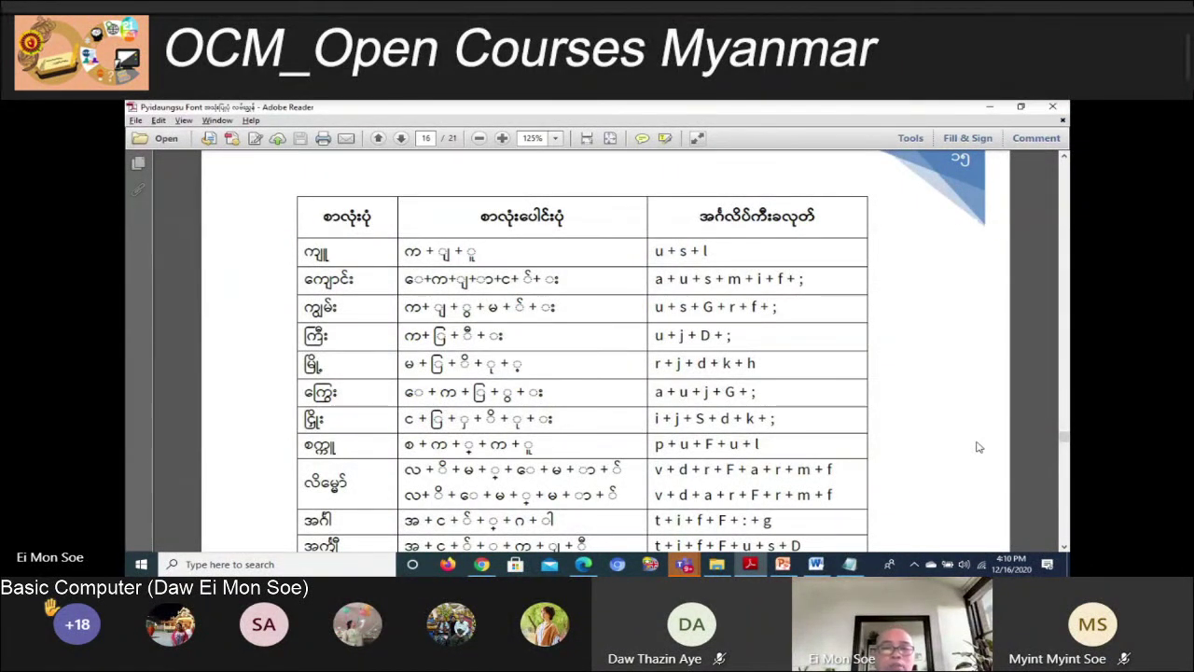
Type ကျွမ်း in Word from the highlighted key sequence u+s+G+r+f+; in the table
left_click_drag(780, 307, 654, 307)
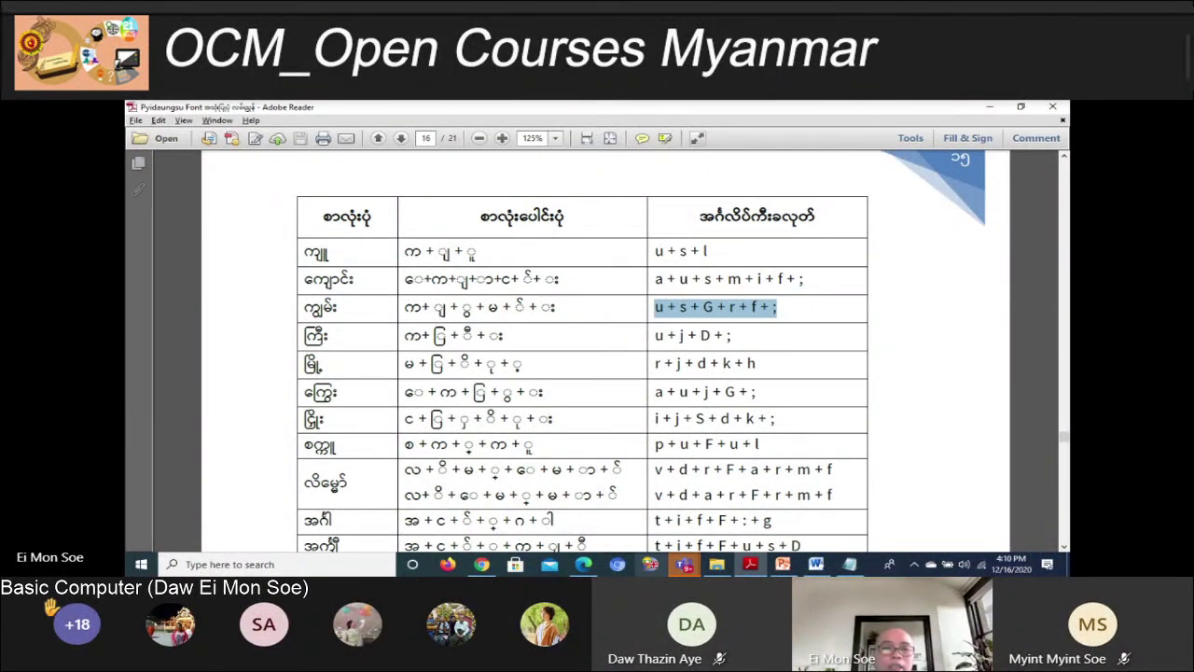
key("alt+Tab")
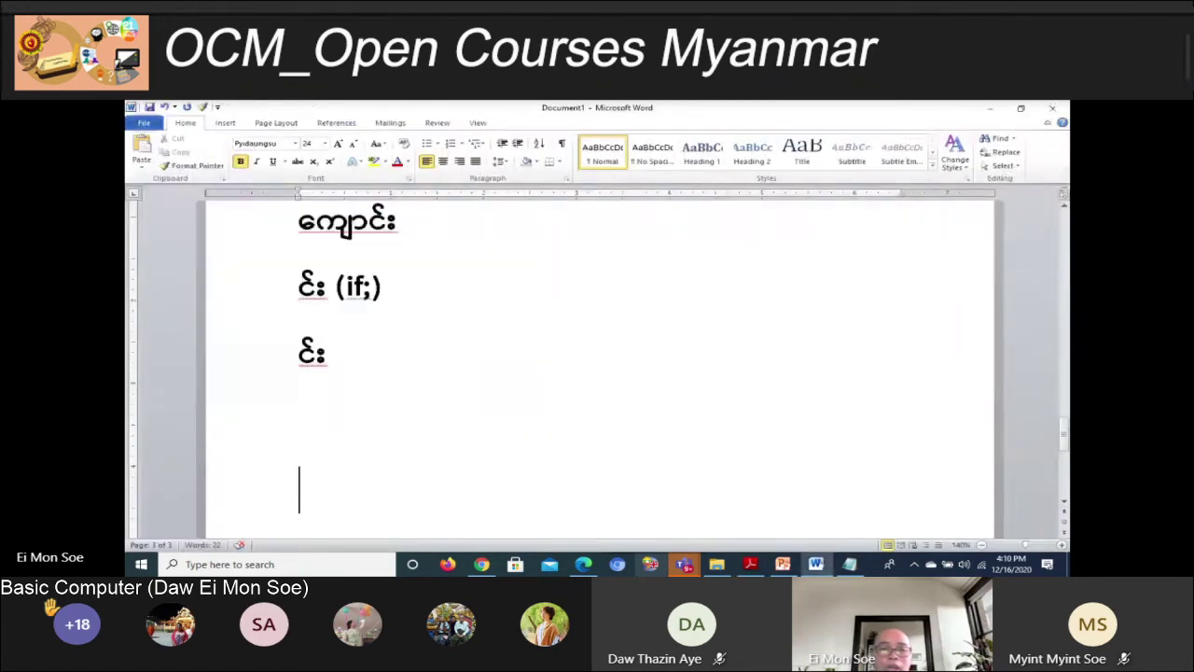
type("ကျွမ")
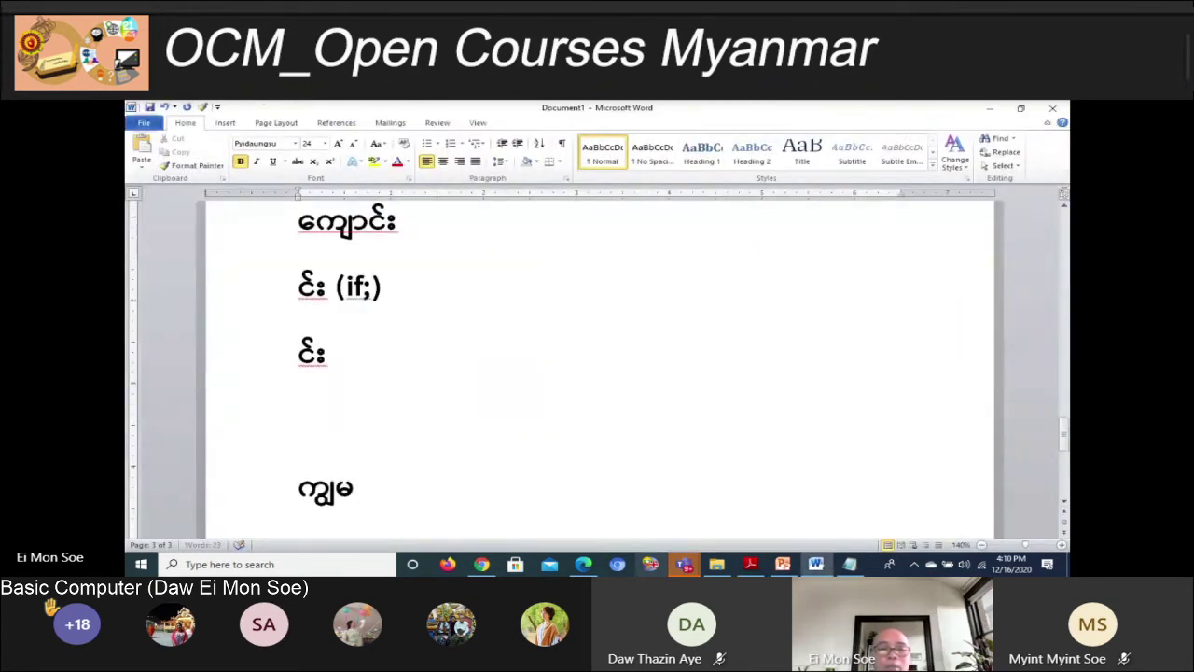
type("်း")
Clear the selection in the PDF keystroke table and scroll through its rows
key("alt+Tab")
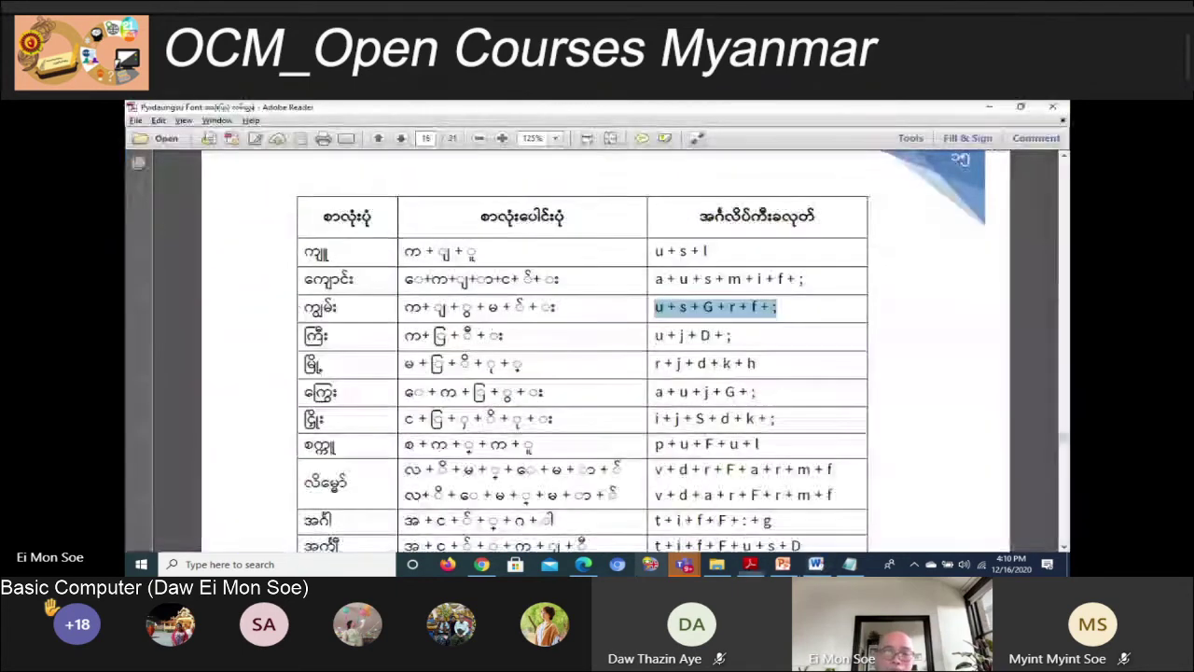
left_click(772, 307)
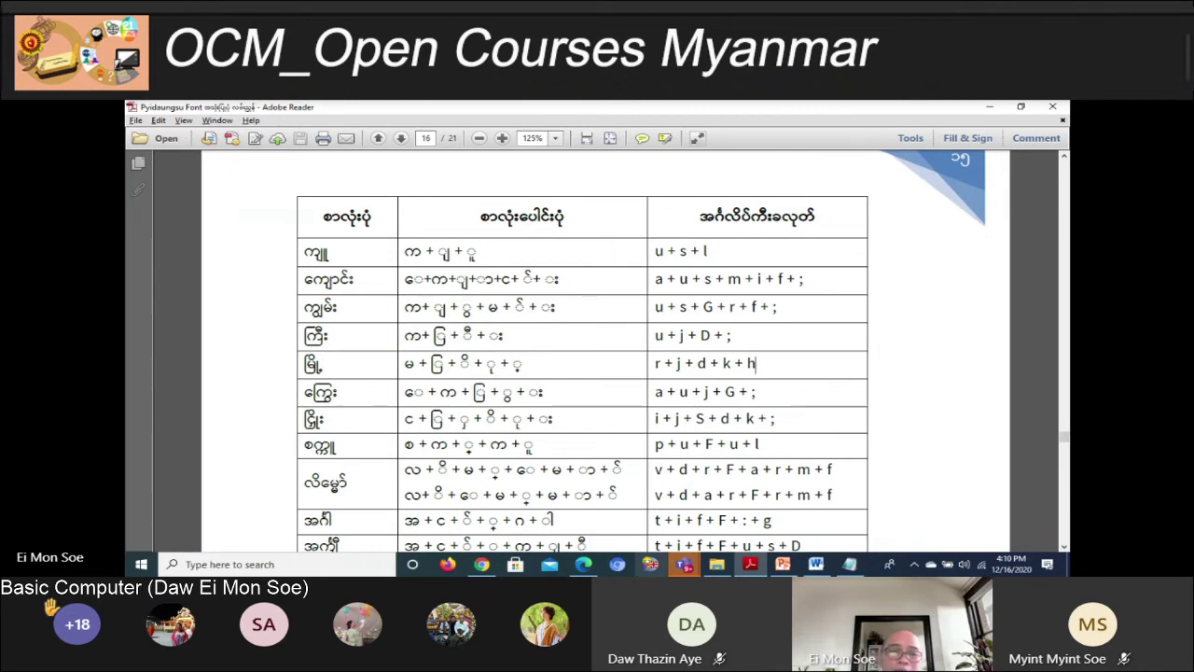
scroll(325, 420, "down", 2)
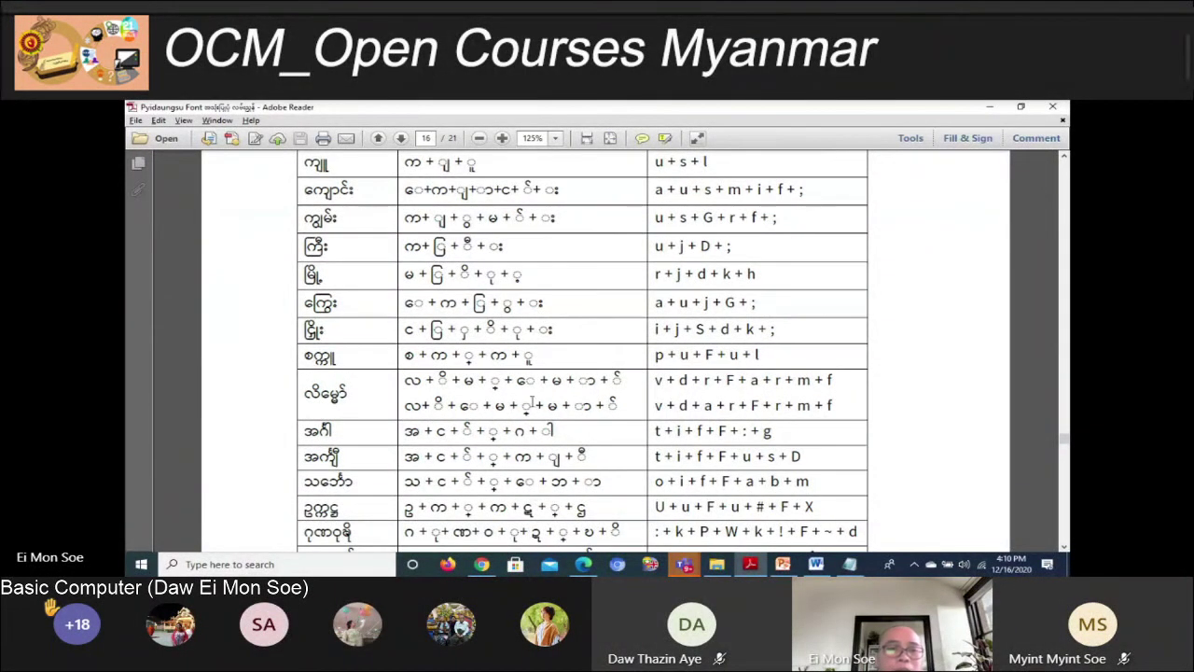
scroll(489, 417, "up", 1)
scroll(487, 390, "down", 1)
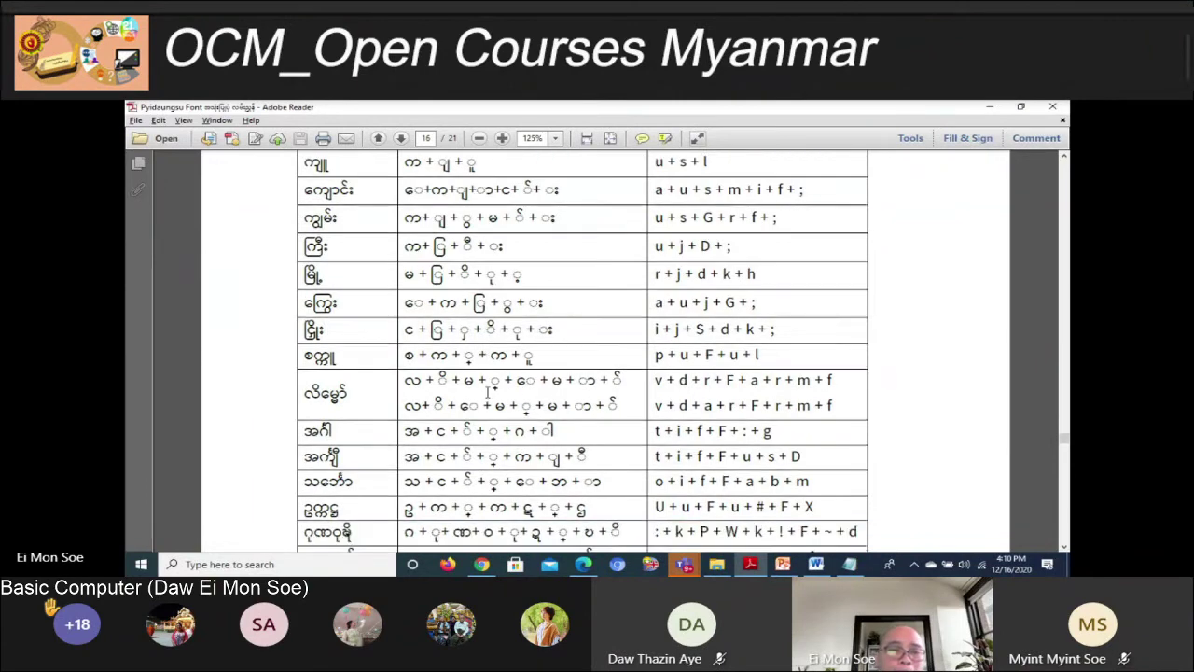
scroll(486, 402, "down", 2)
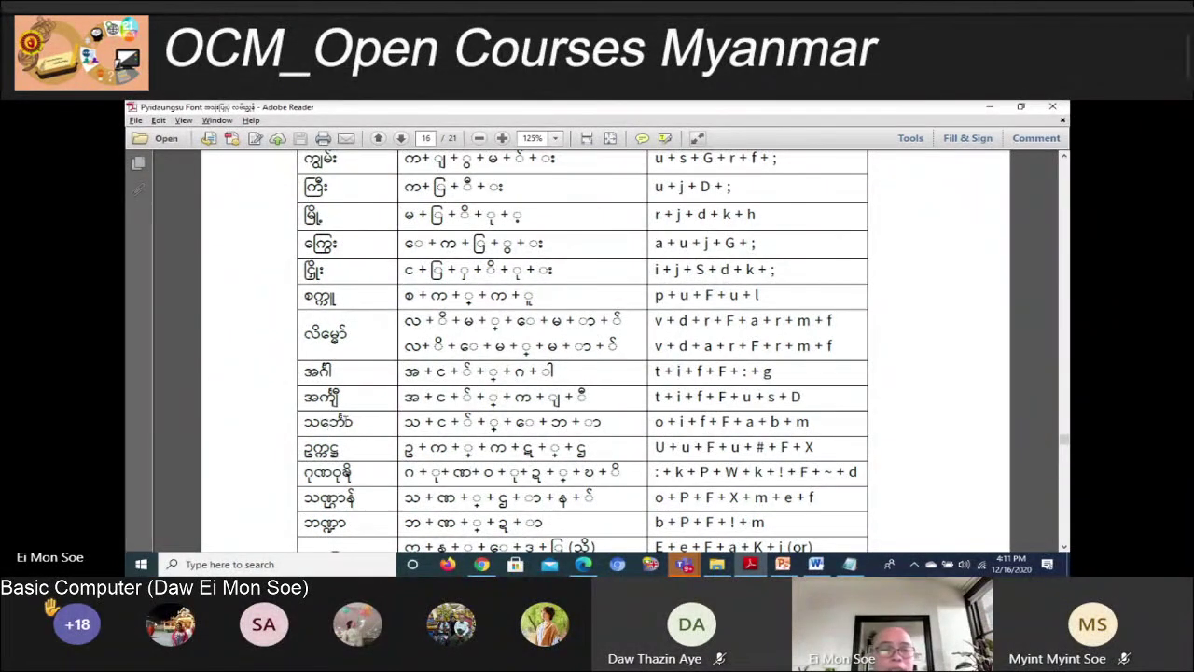
scroll(353, 391, "down", 2)
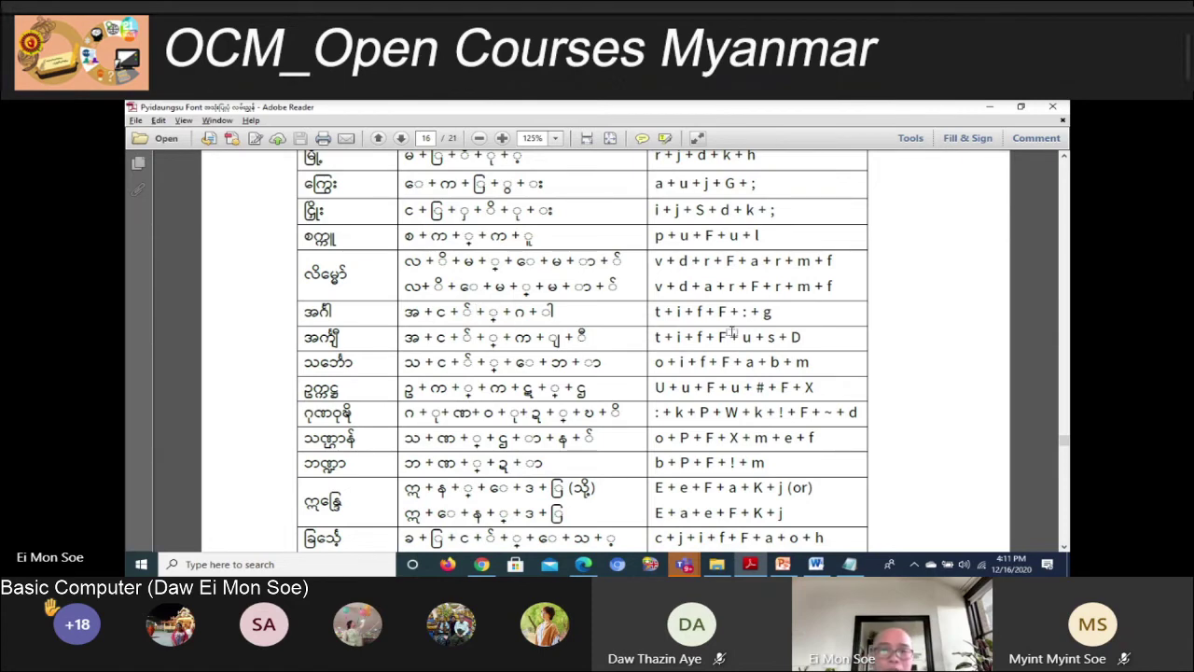
Move ကျွမ်း to the top of a new page in Word with a page break
key("alt+Tab")
key("Home")
key("ctrl+Return")
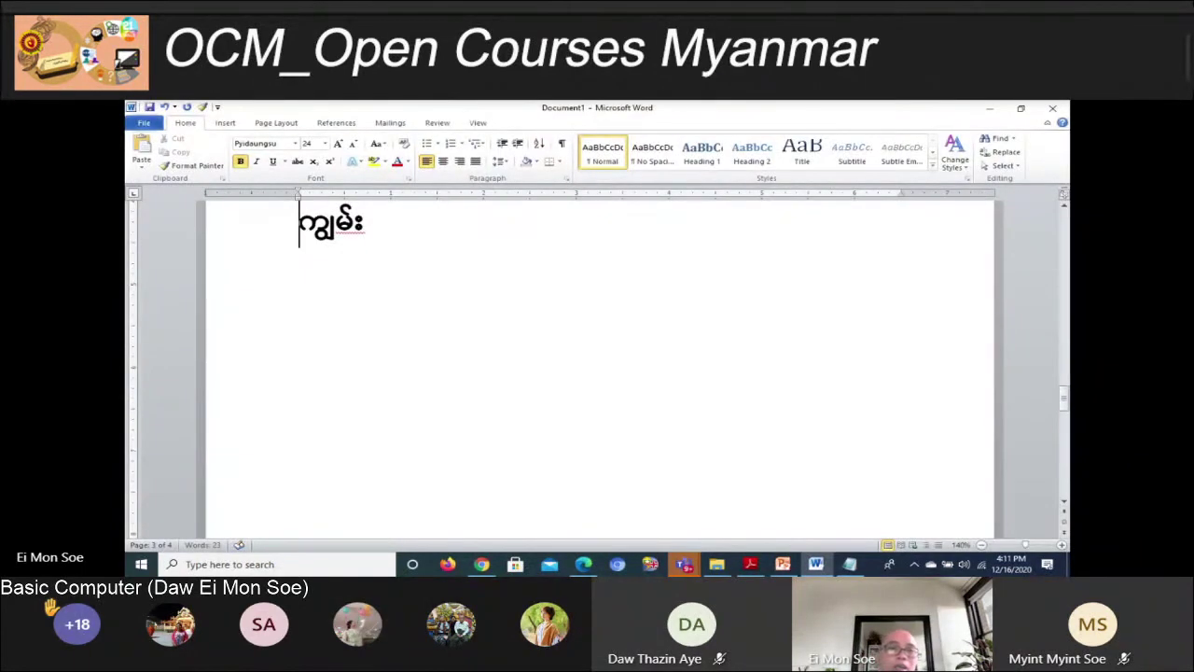
Type အင်္ဂါ on its own line below ကျွမ်း, then return to the PDF table
type("အင်")
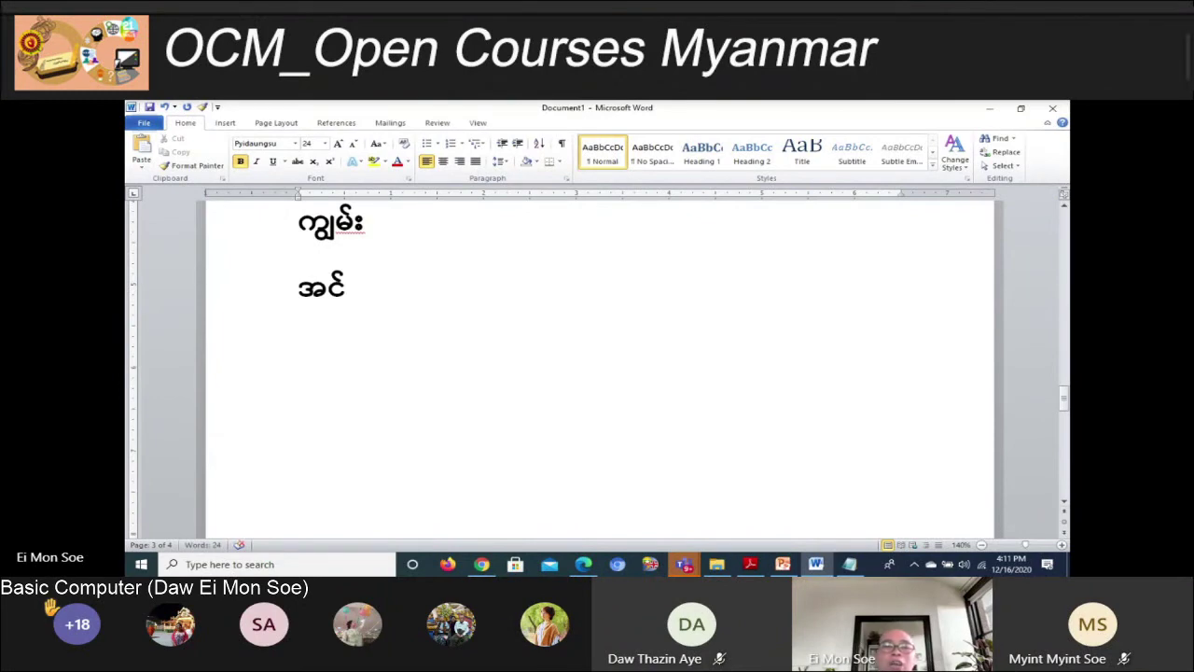
type("္")
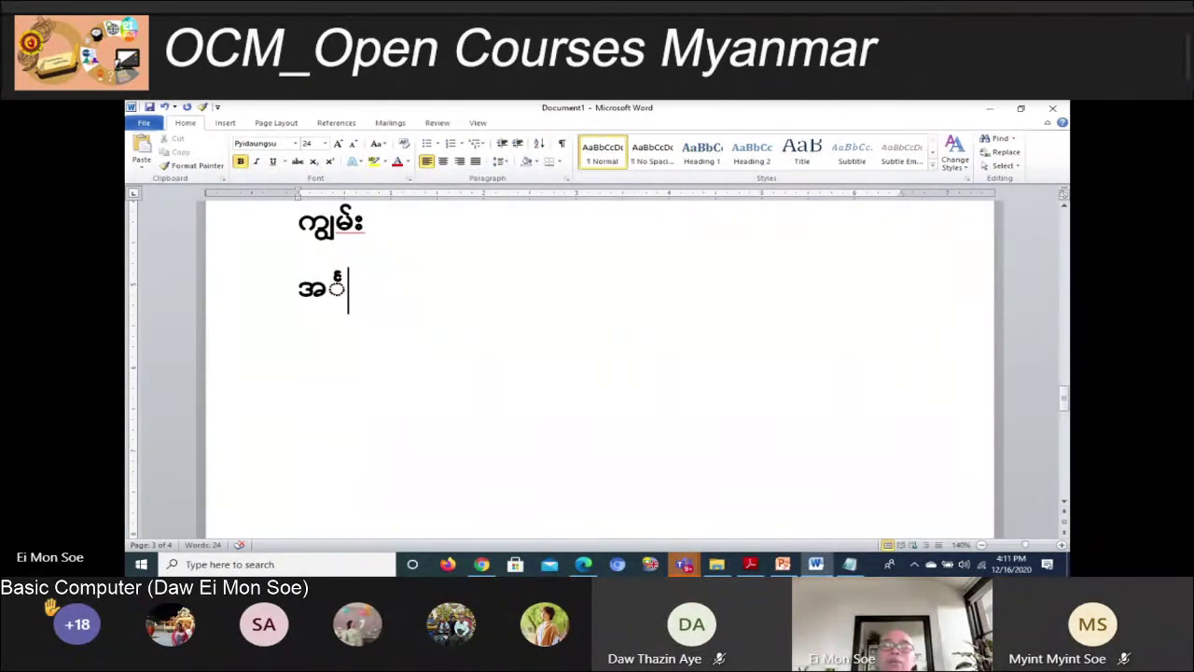
type("ဂ")
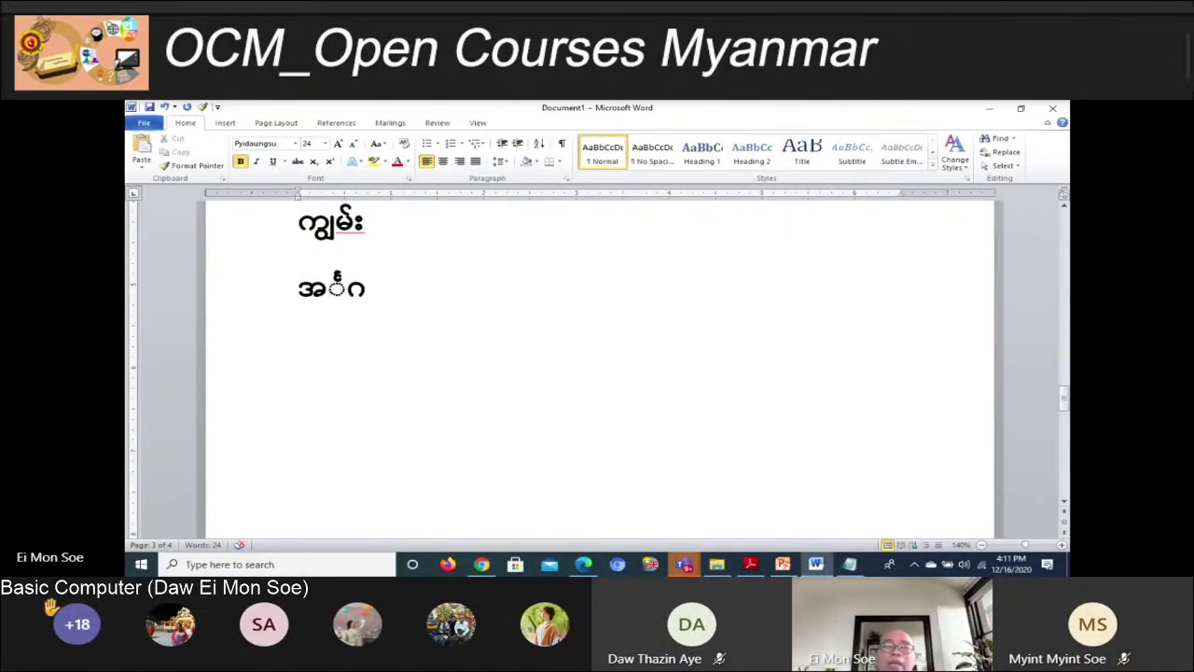
type("ါ")
key("Return")
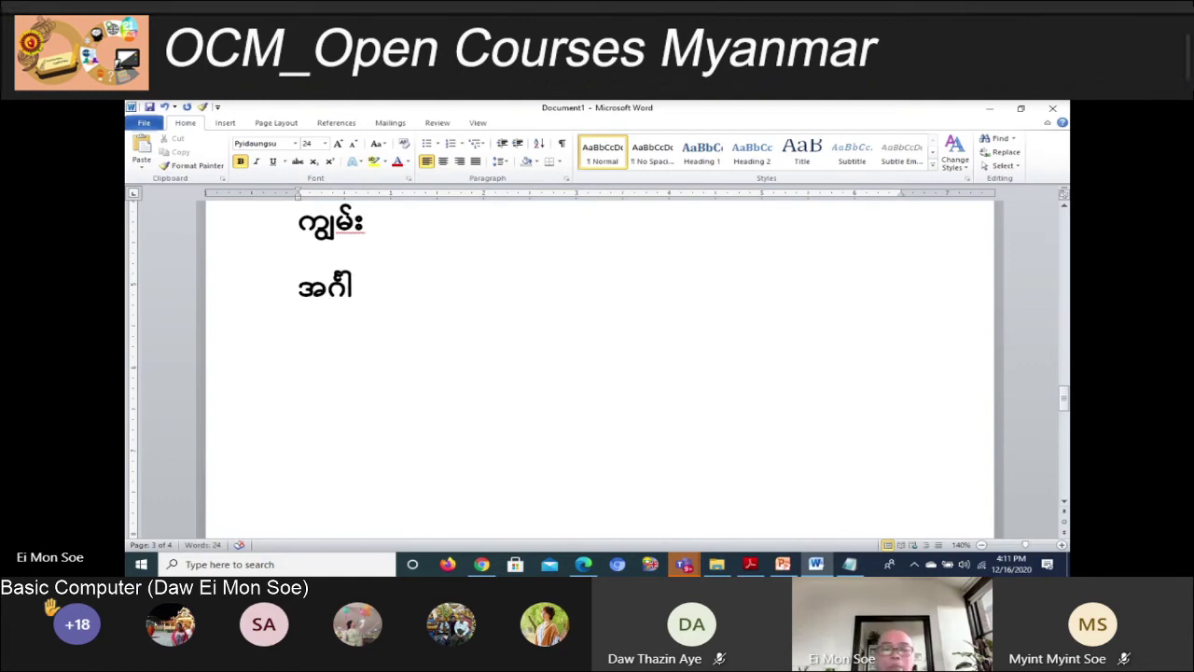
key("alt+Tab")
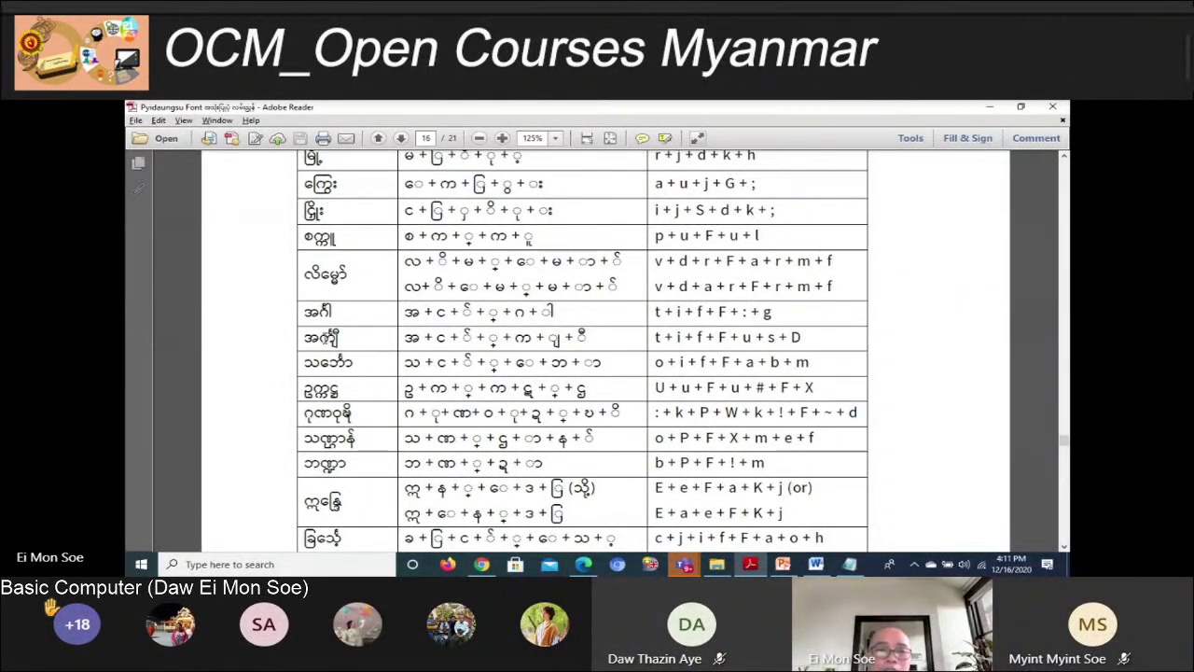
Mark the အင်္ကျီ word and its က component in the page 16 table
left_click_drag(320, 338, 338, 340)
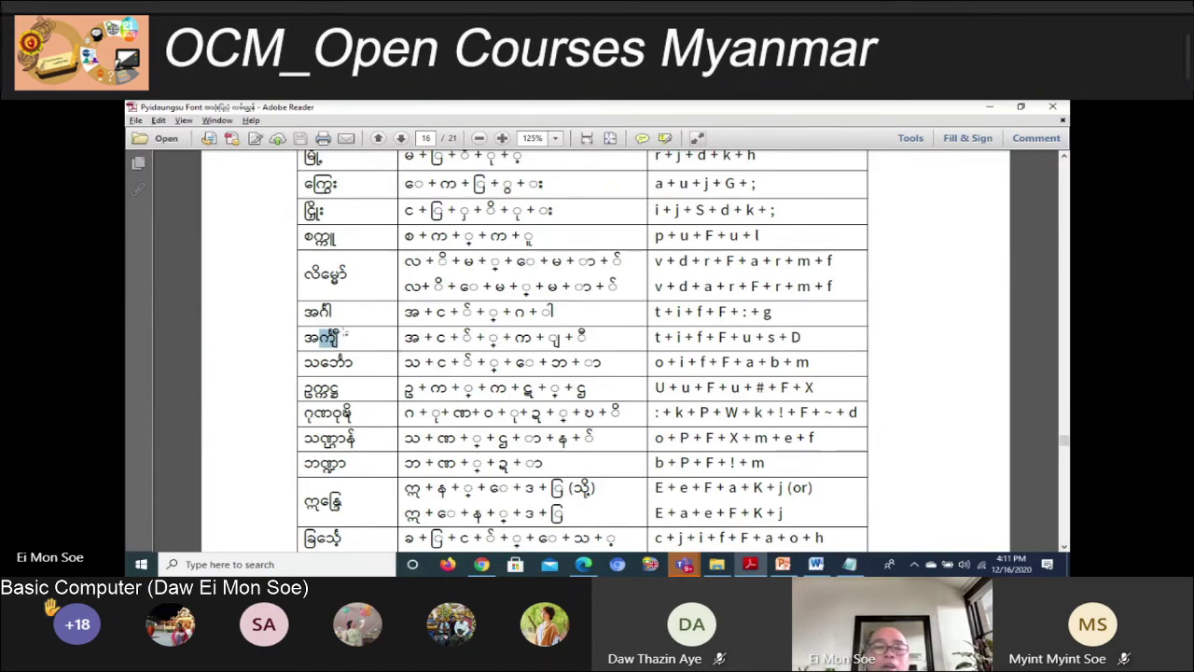
left_click_drag(489, 338, 535, 338)
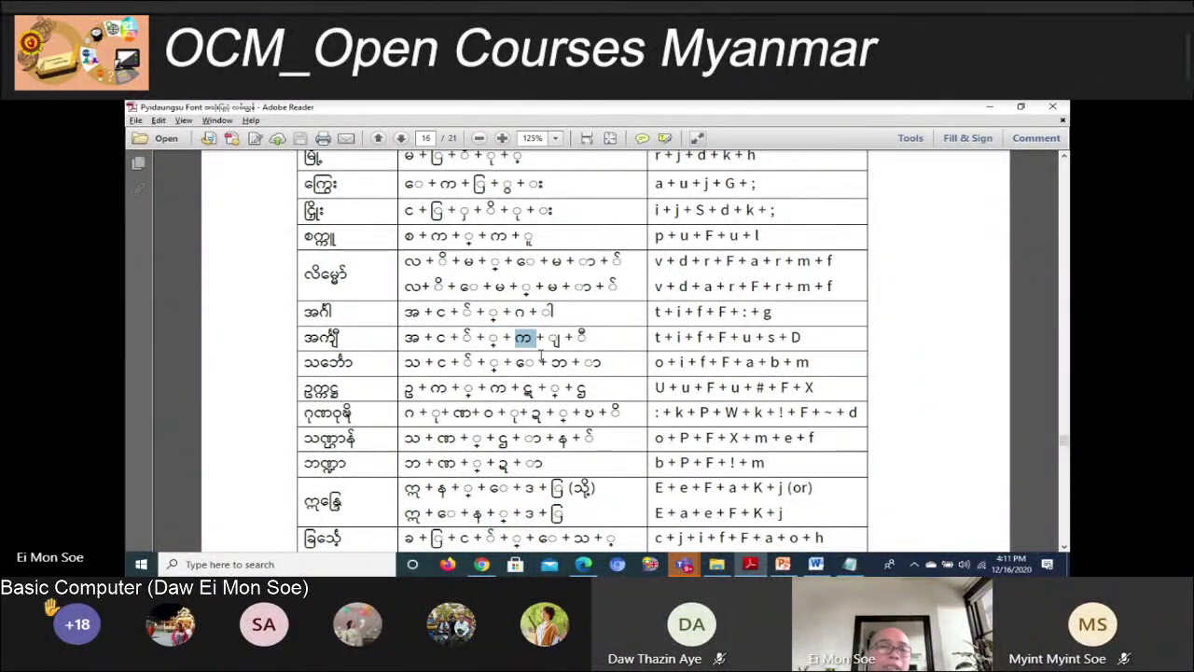
Type အင်္ကျီ on a new line below အင်္ဂါ in Word, then return to the PDF table
key("alt+Tab")
type("အ")
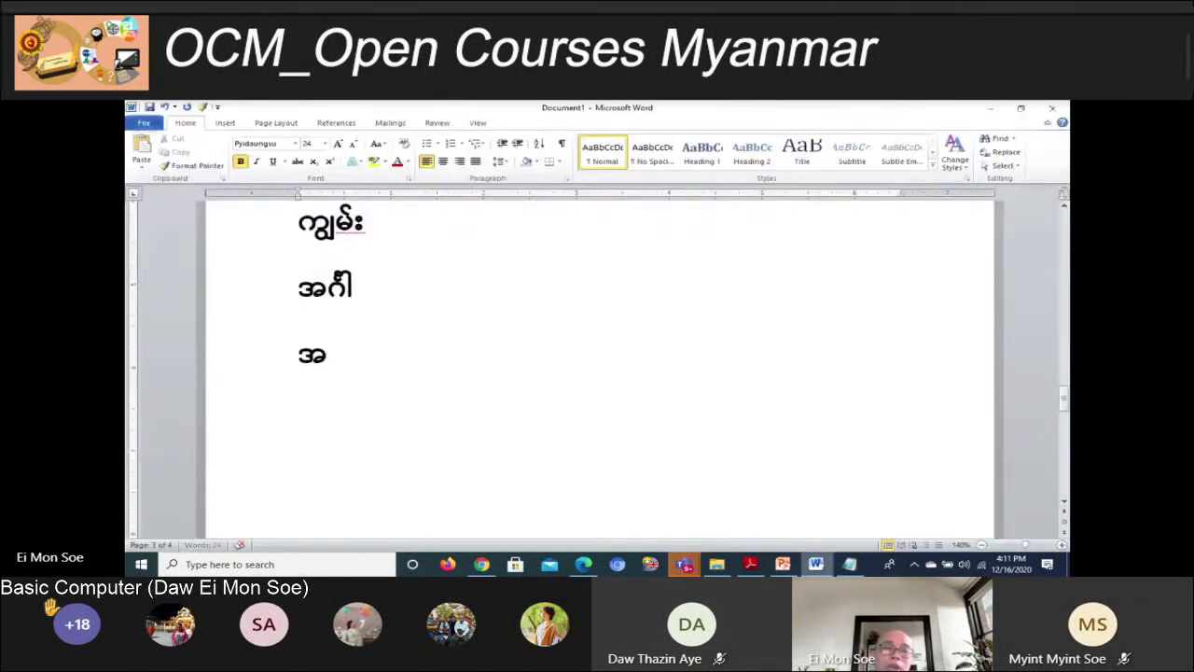
type("င်")
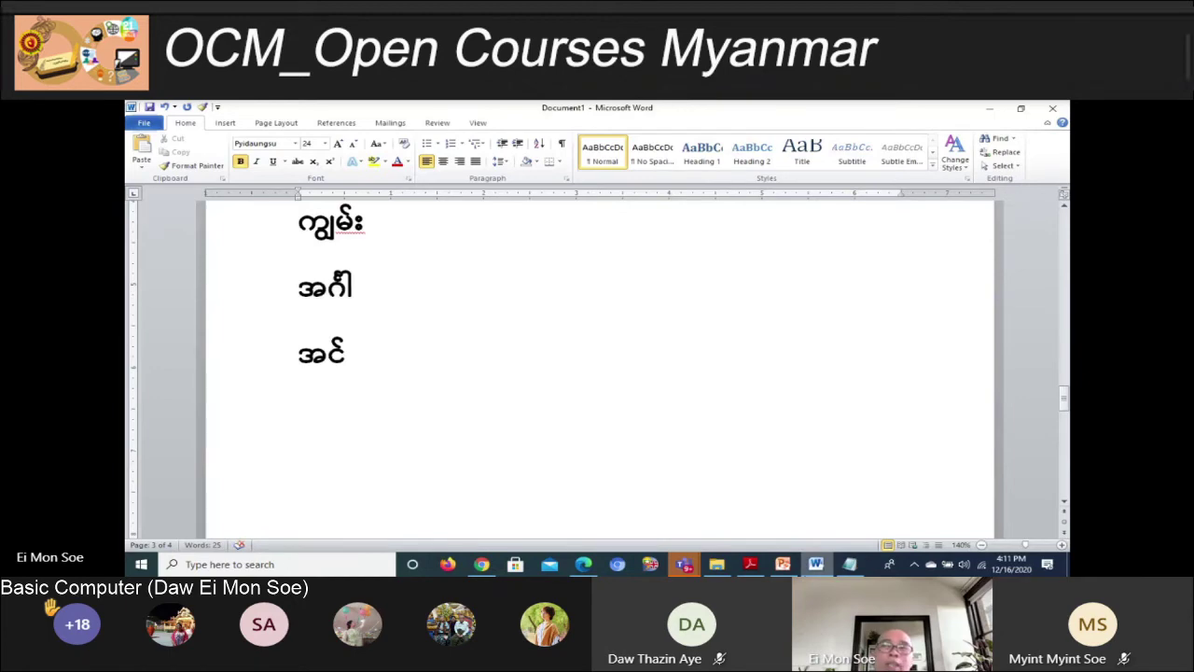
type("္")
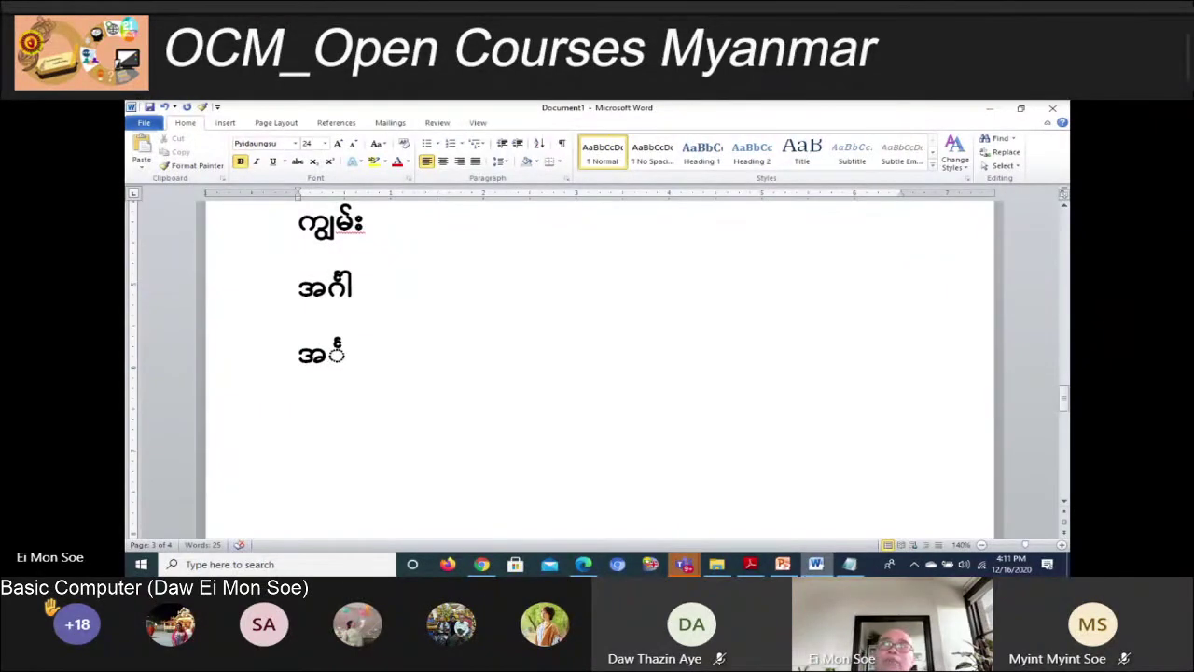
type("က")
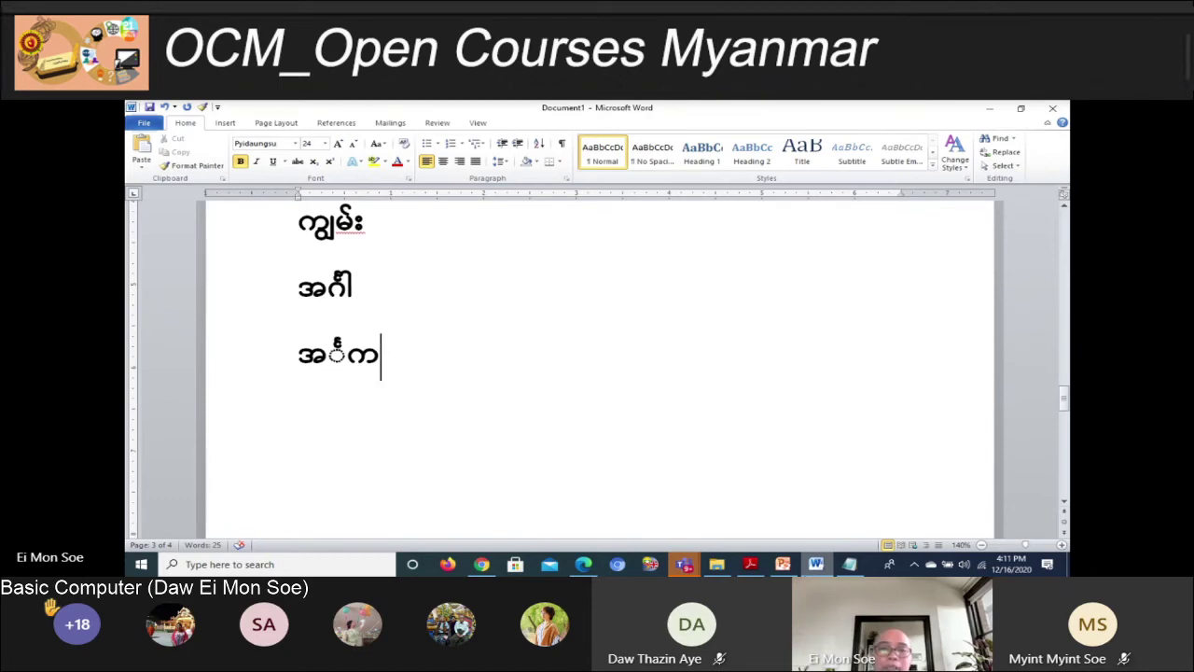
type("ျီ")
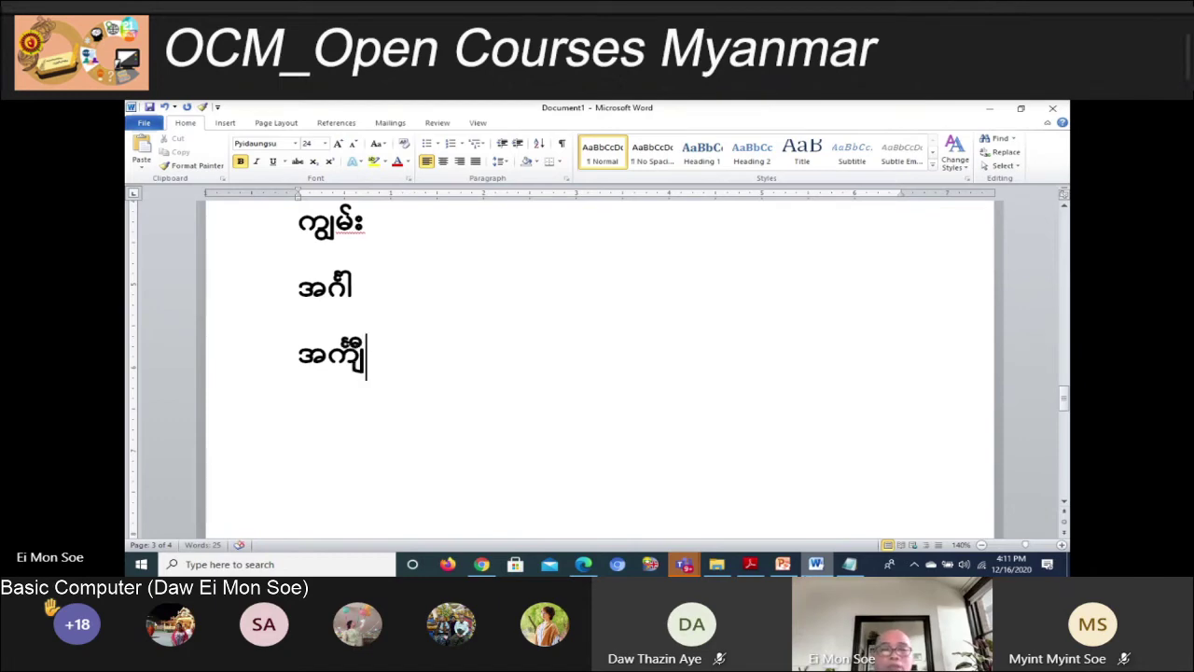
key("Return")
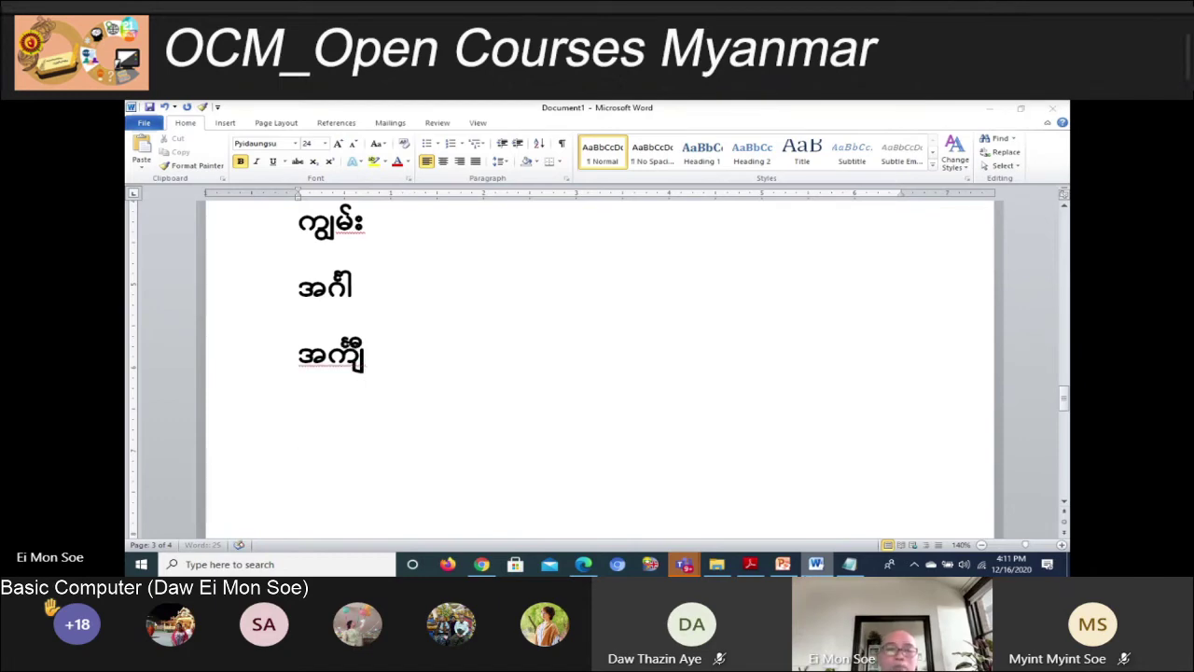
key("alt+Tab")
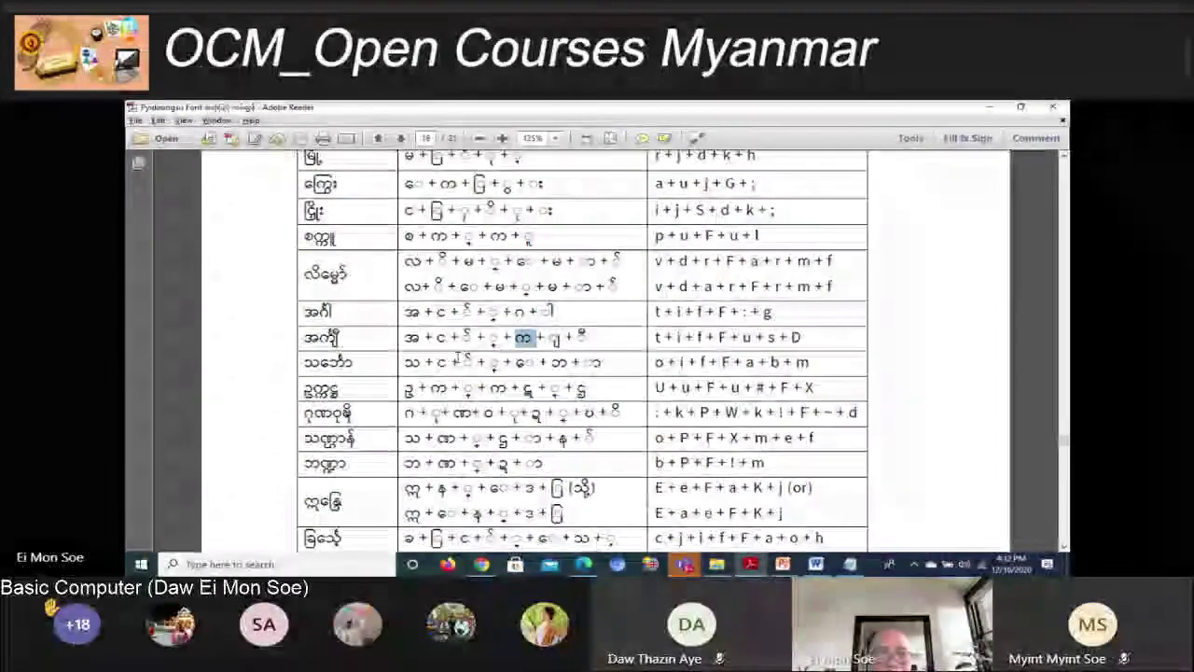
Mark a component in the သင်္ဘော row's breakdown, then return to Word
left_click_drag(406, 362, 502, 364)
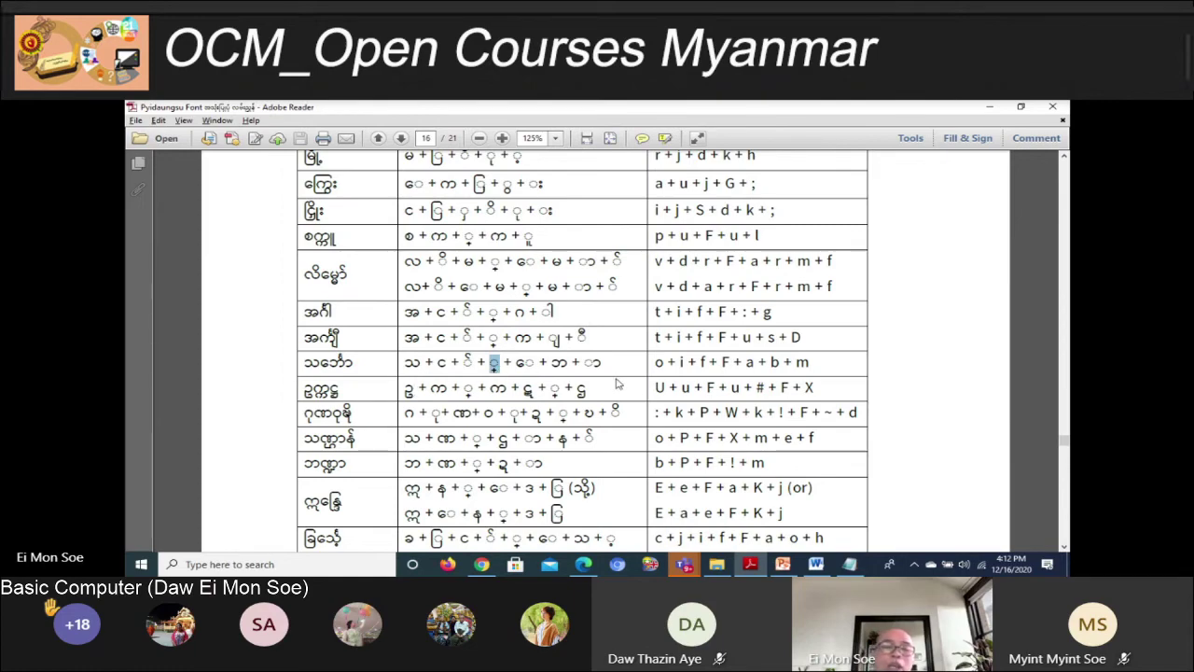
key("alt+Tab")
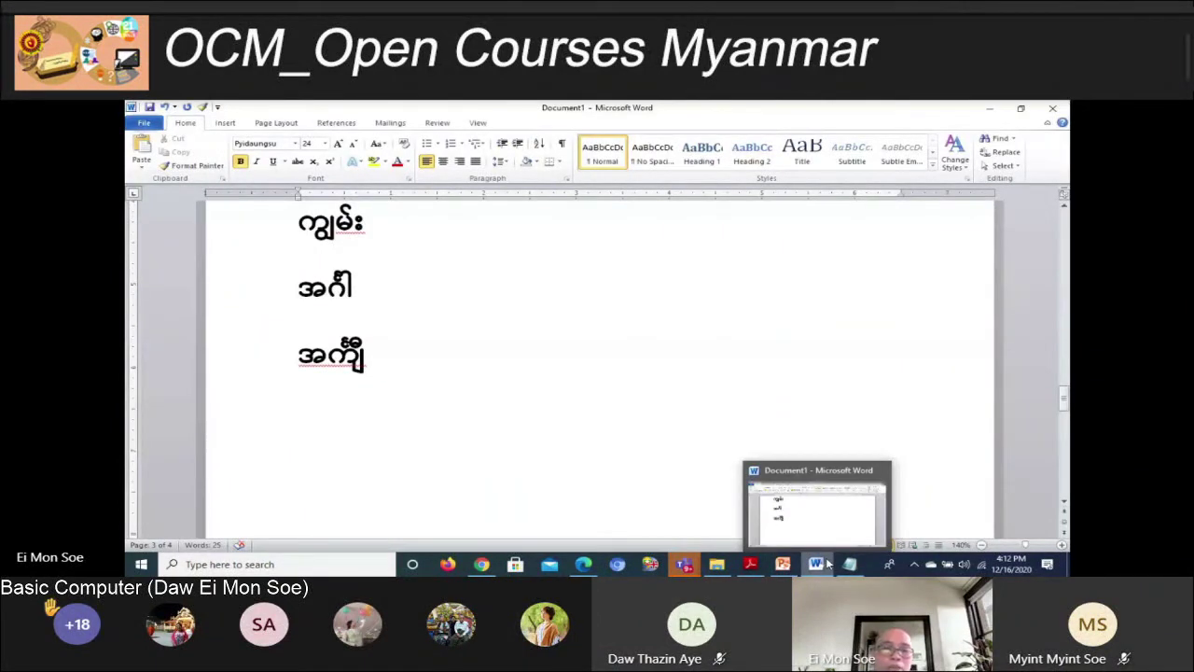
Type သင်္ဘော on a new line below အင်္ကျီ, then return to the PDF table
type("သင်")
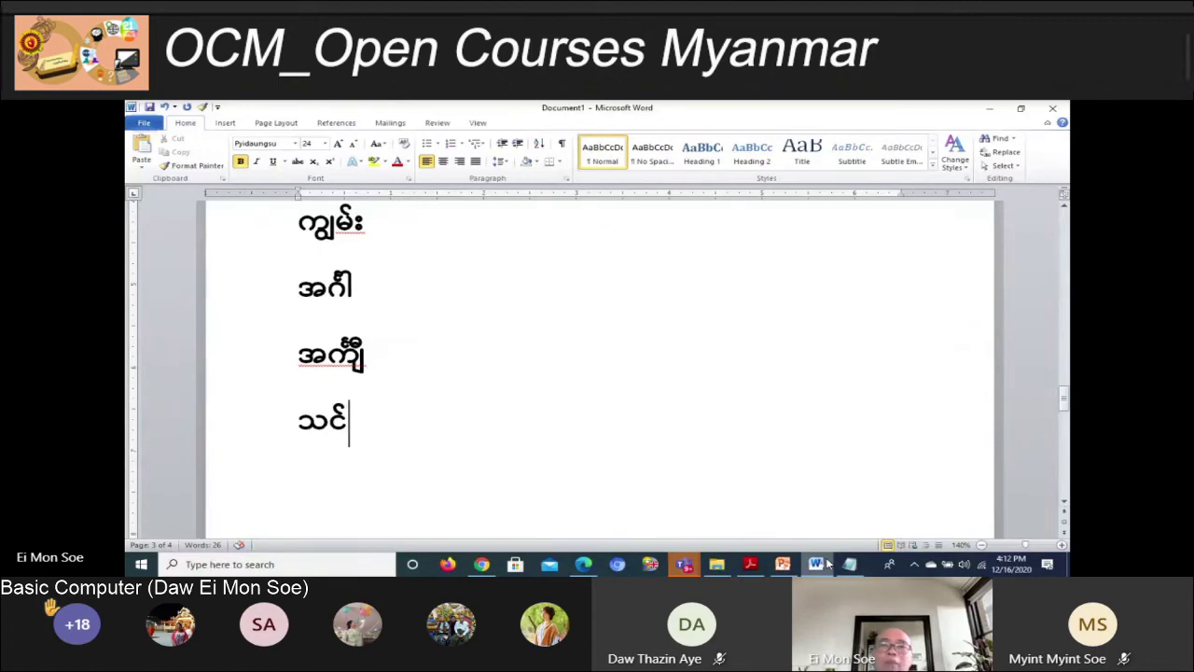
type("္ဘေ")
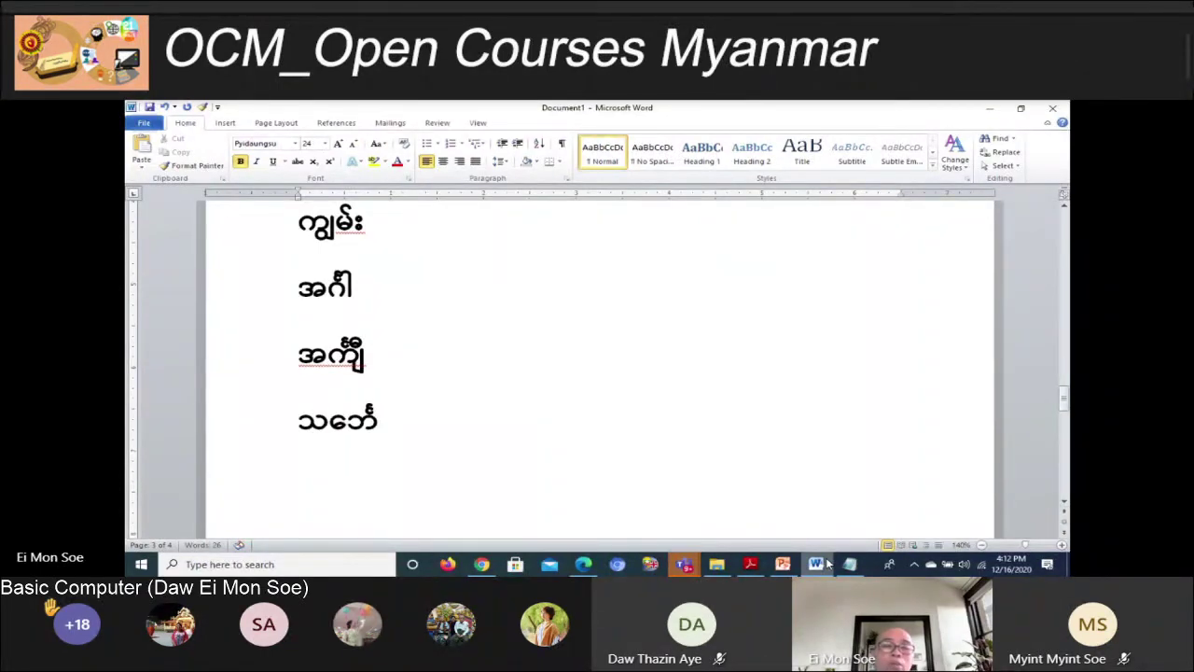
type("ာ")
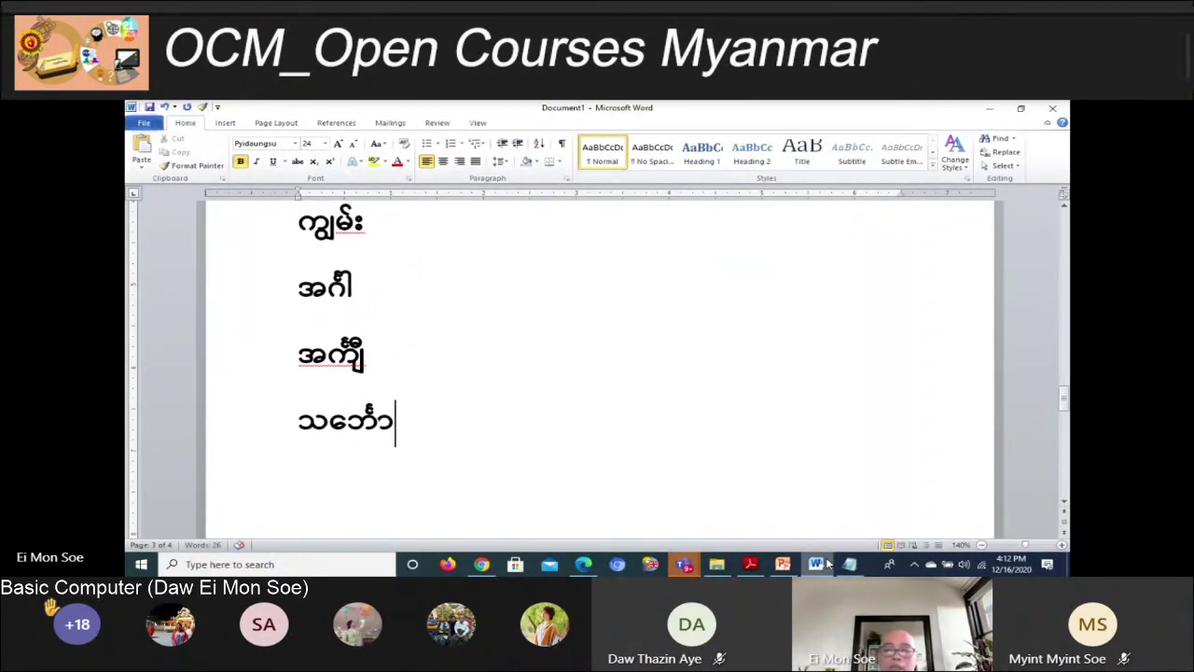
key("Return")
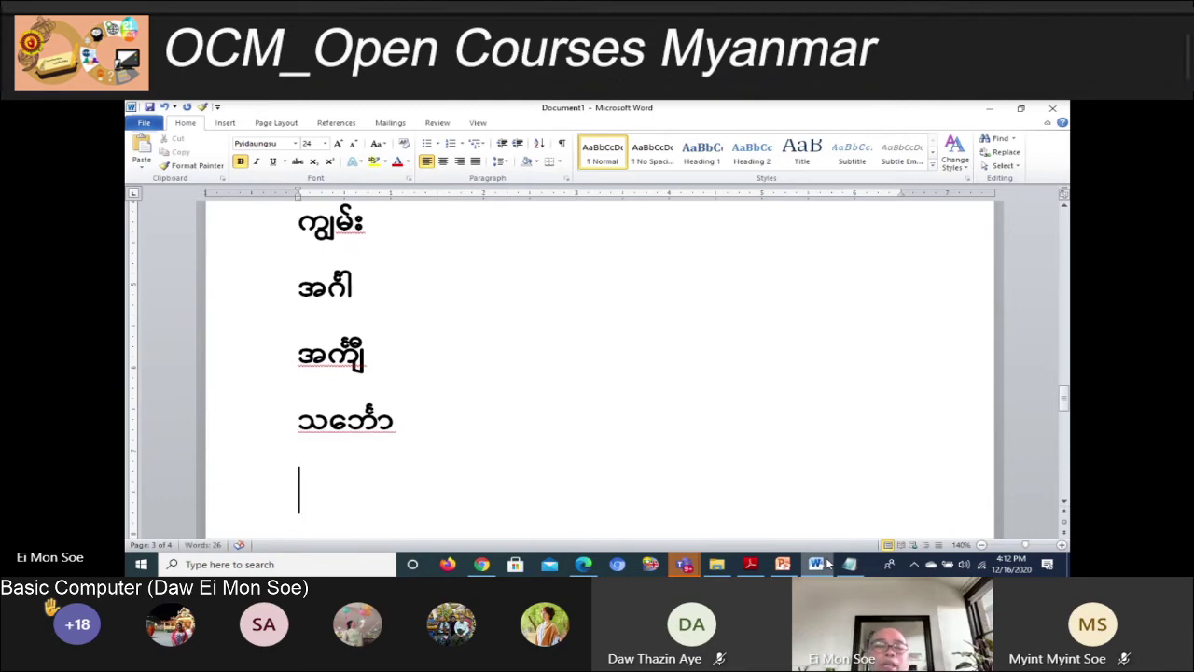
key("alt+Tab")
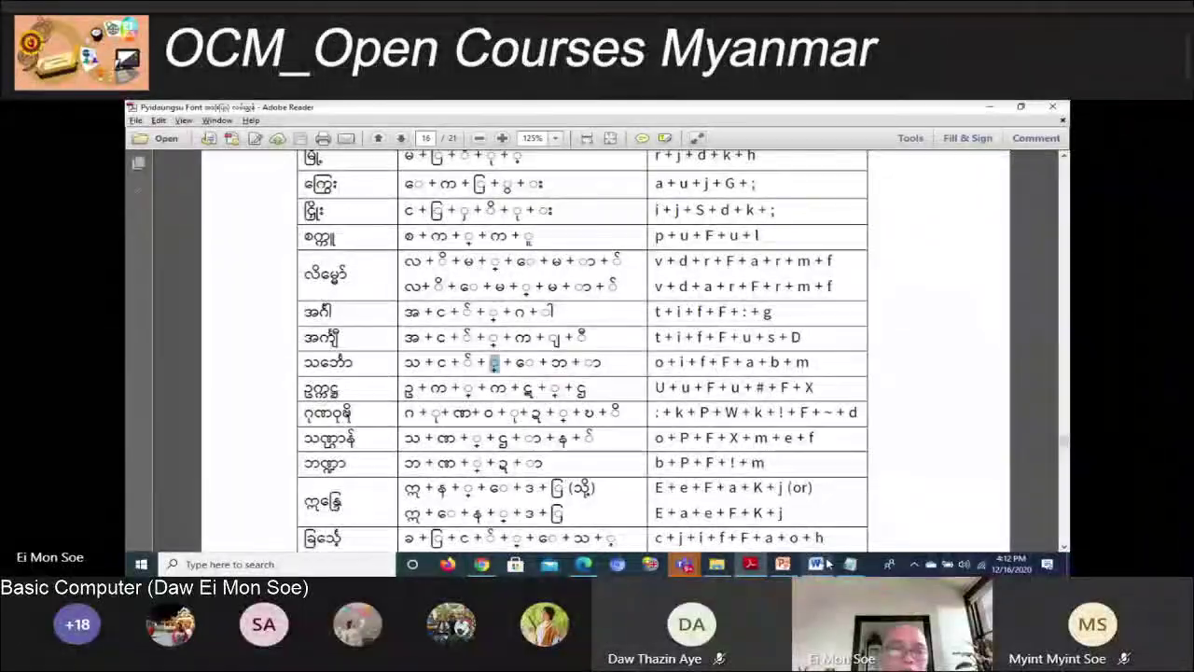
Read page 16's keyboard table down to its last rows and footer, then return to Word
scroll(583, 355, "down", 1)
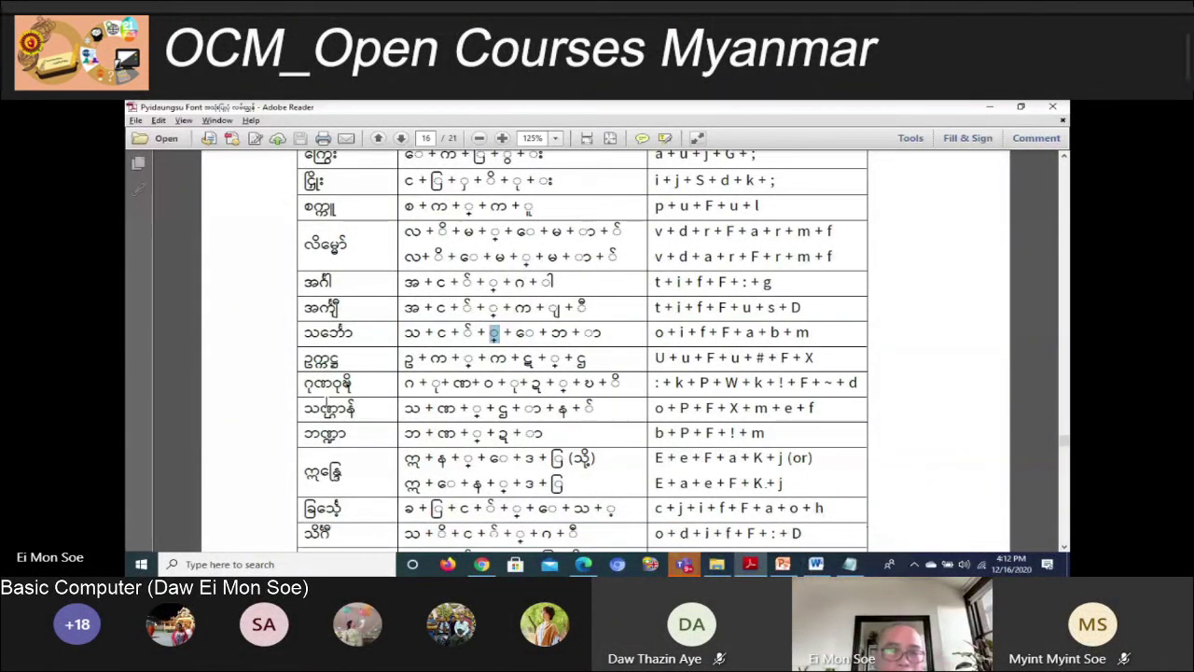
scroll(399, 403, "down", 1)
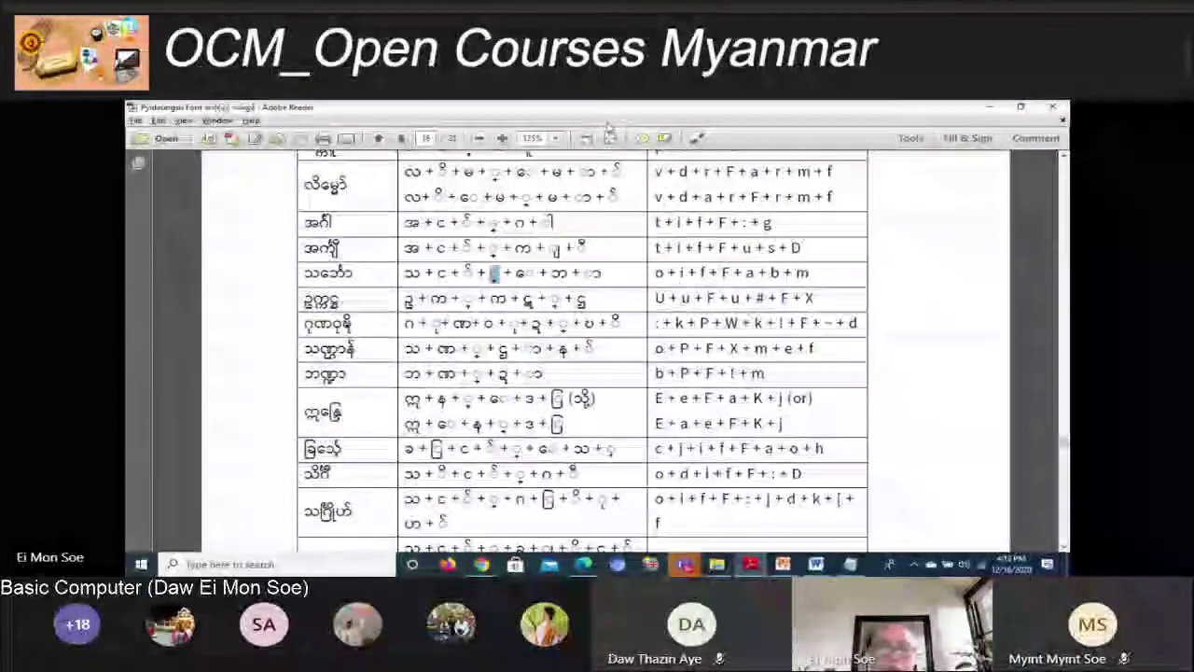
scroll(656, 331, "down", 1)
scroll(656, 331, "down", 1)
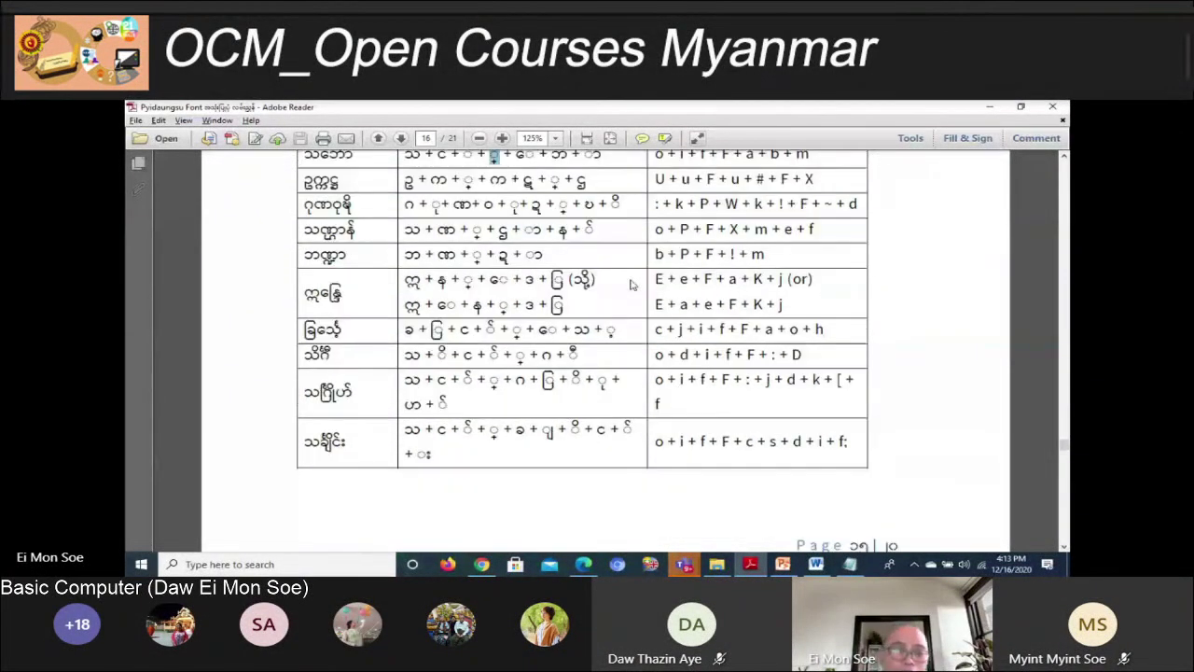
scroll(656, 331, "down", 1)
scroll(642, 368, "down", 2)
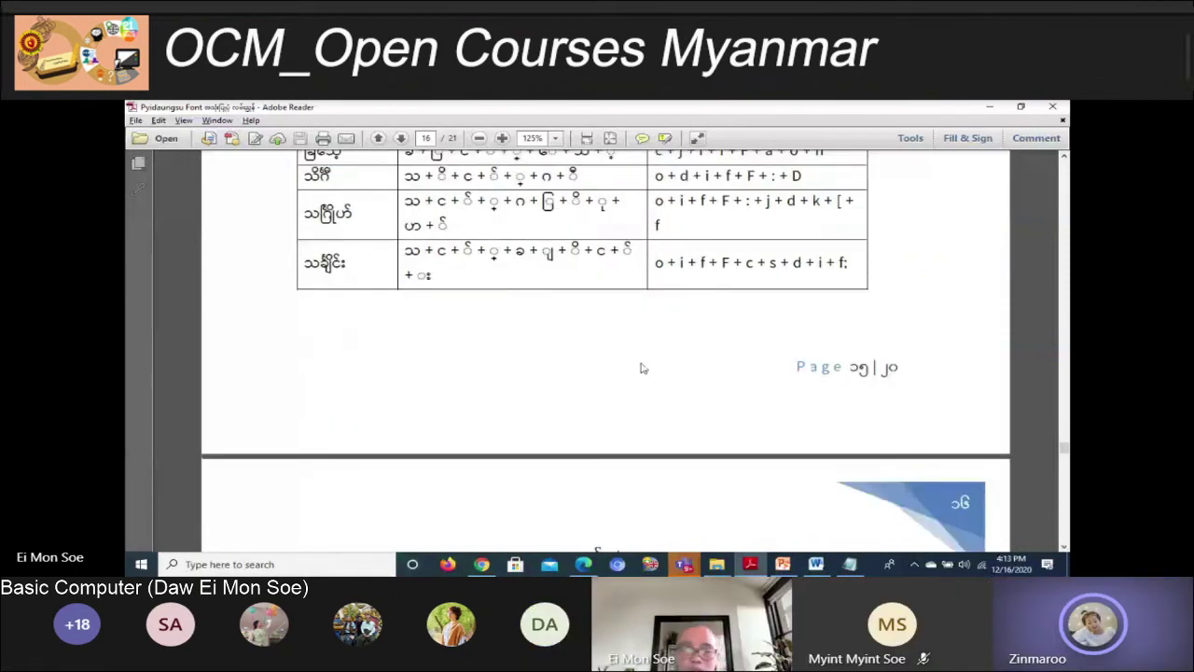
scroll(709, 347, "up", 1)
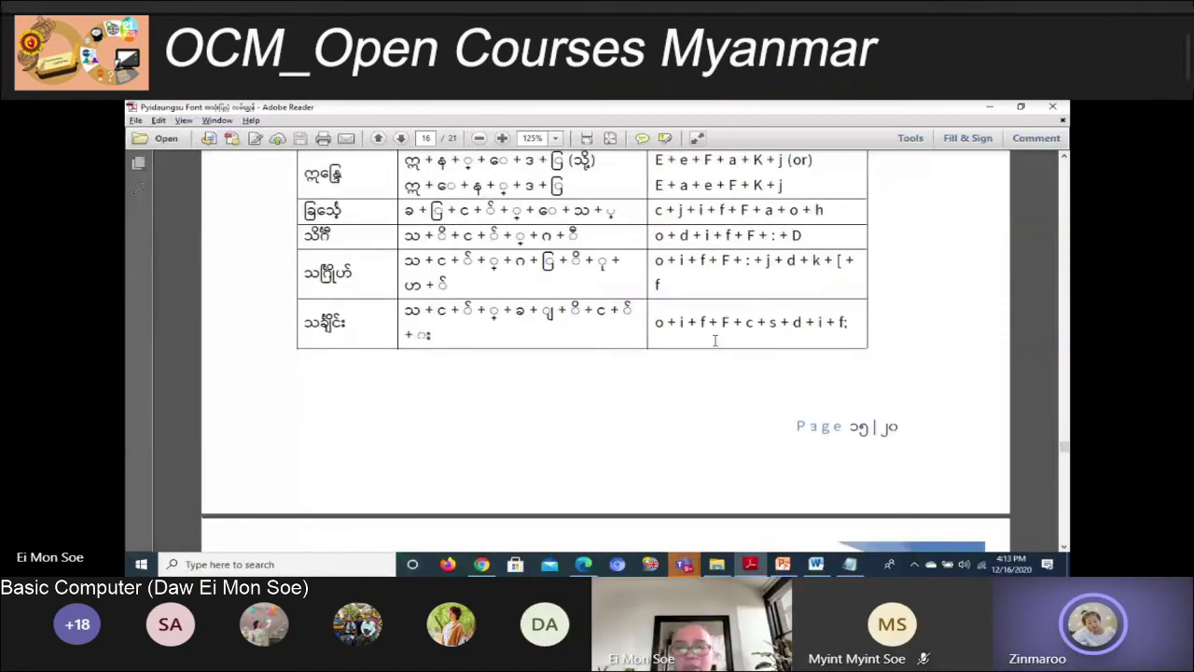
scroll(715, 341, "up", 1)
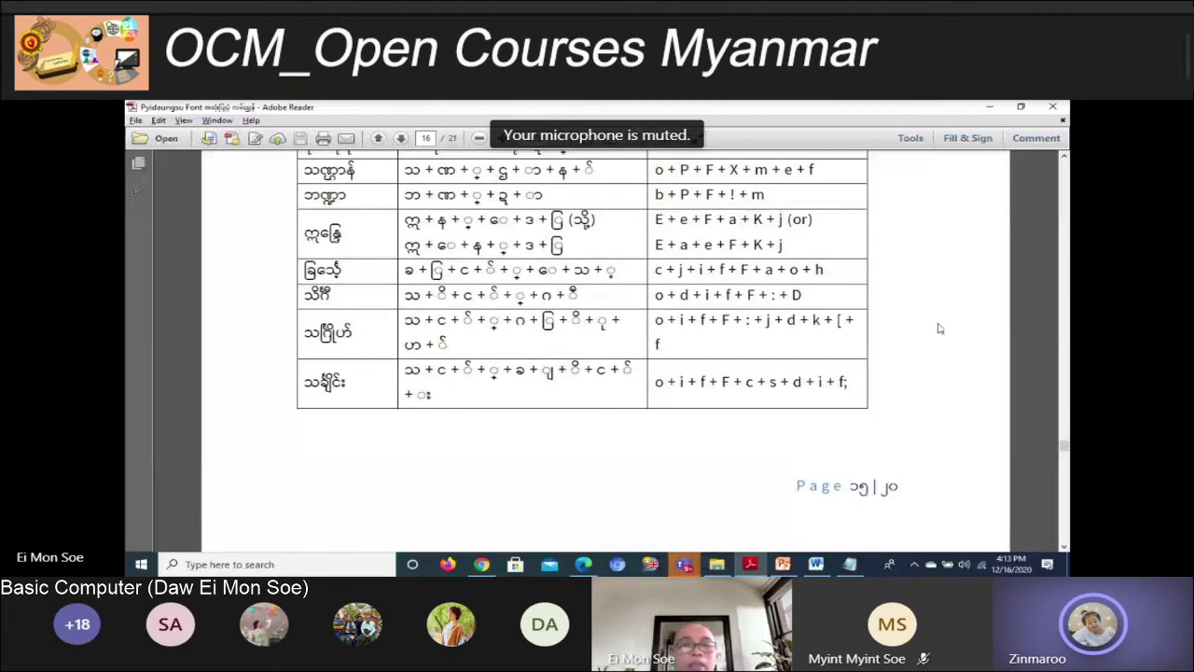
key("alt+Tab")
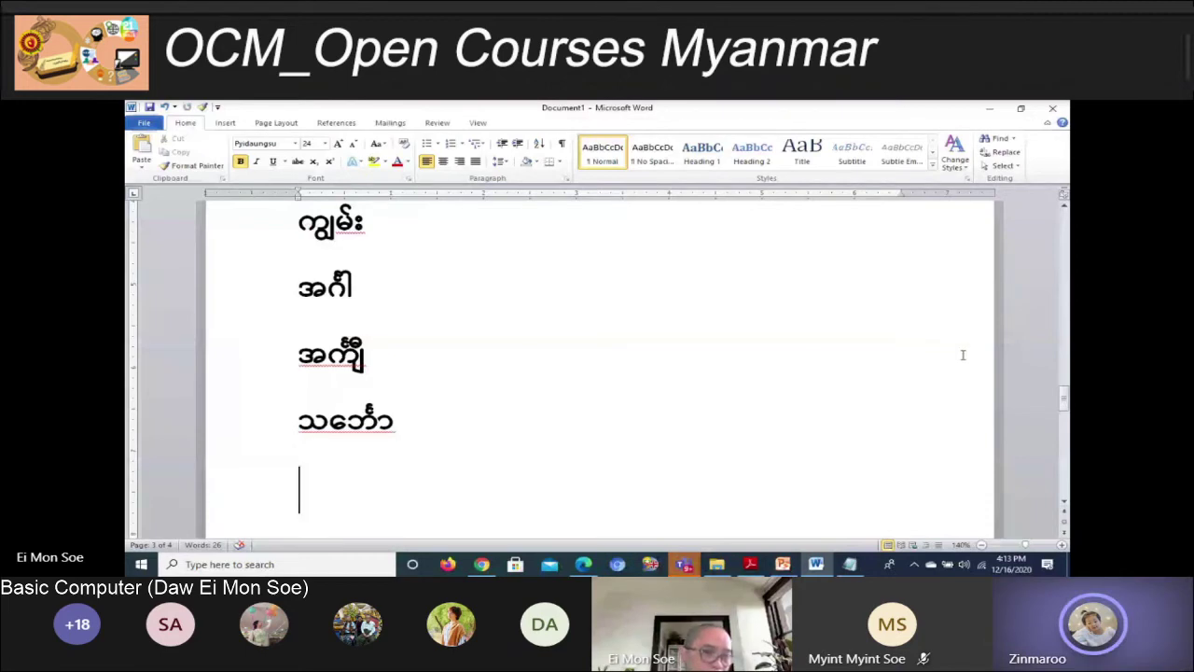
Delete the four Burmese word lines ending in သင်္ဘော, leaving a blank page with 22 words
scroll(960, 357, "up", 1)
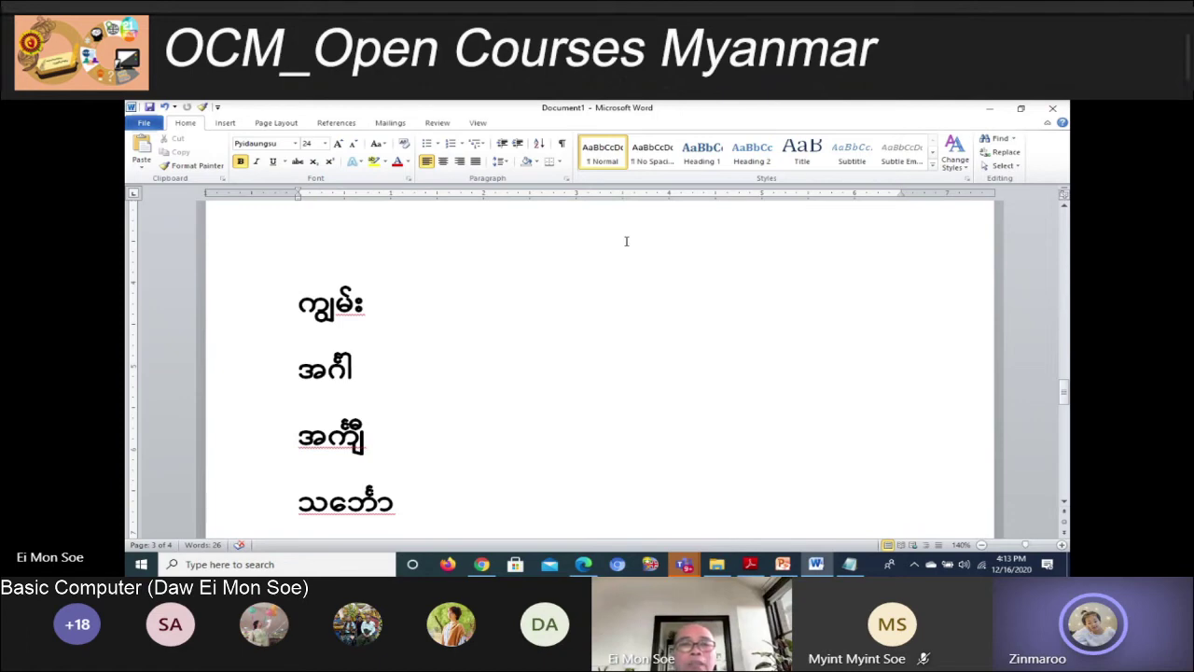
key("Return")
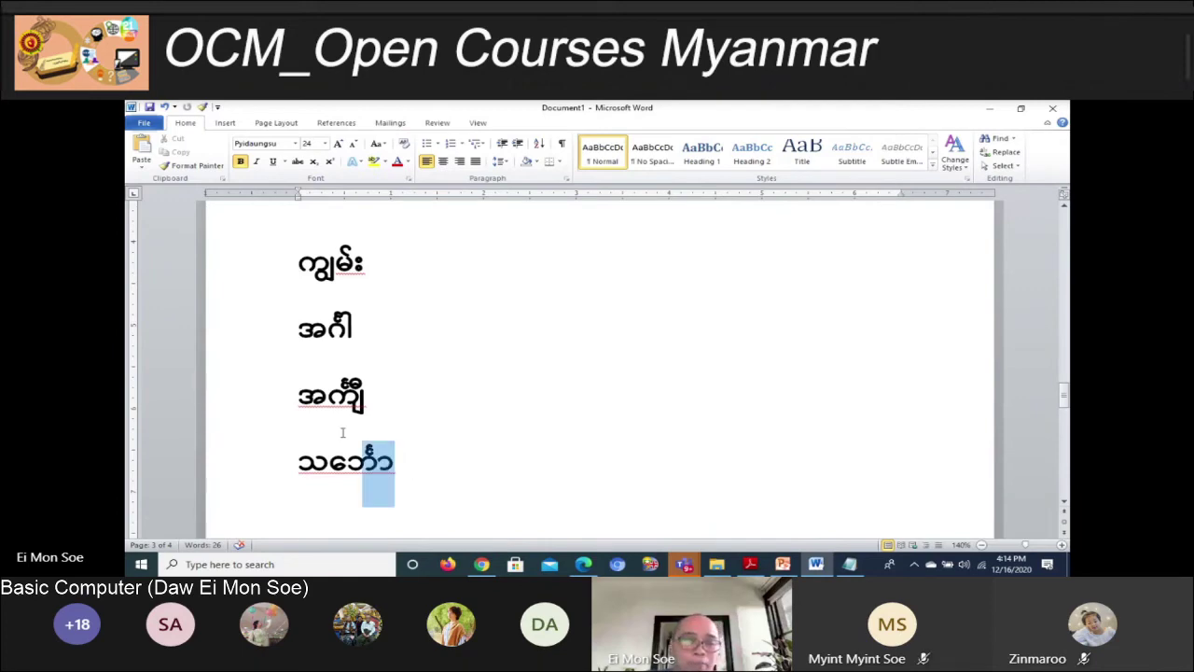
left_click_drag(419, 464, 262, 256)
key("Delete")
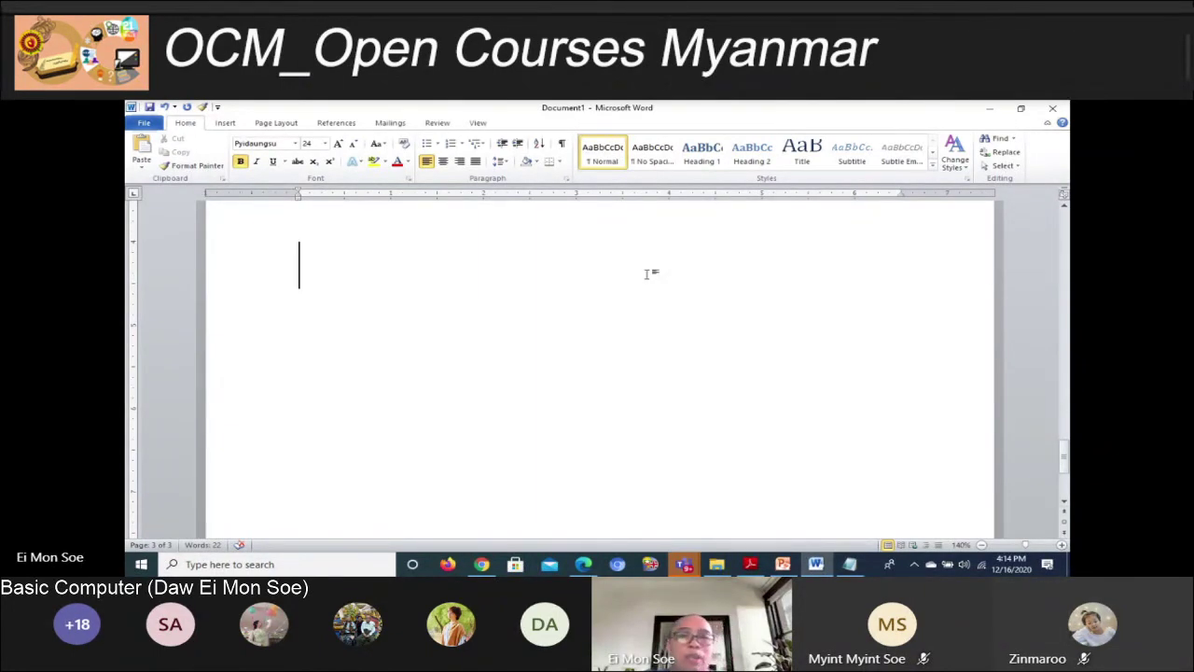
Type the two-word Burmese sentence ending in ။ at the top of the page, then start a new line
type("အ")
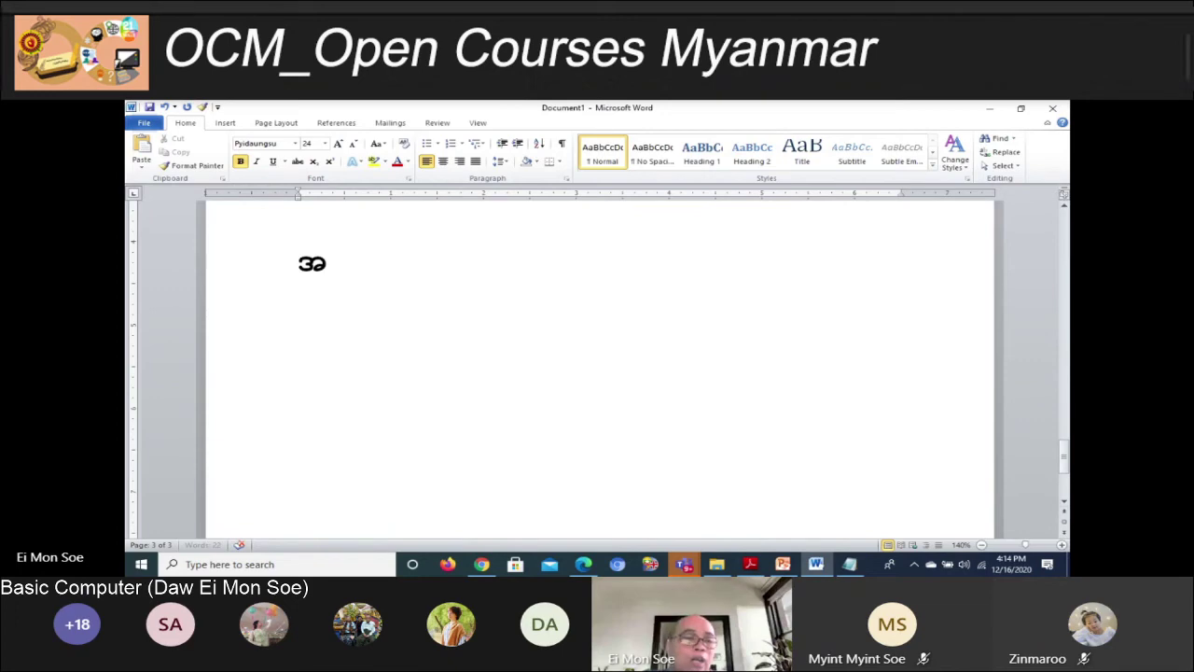
type("ဝေ")
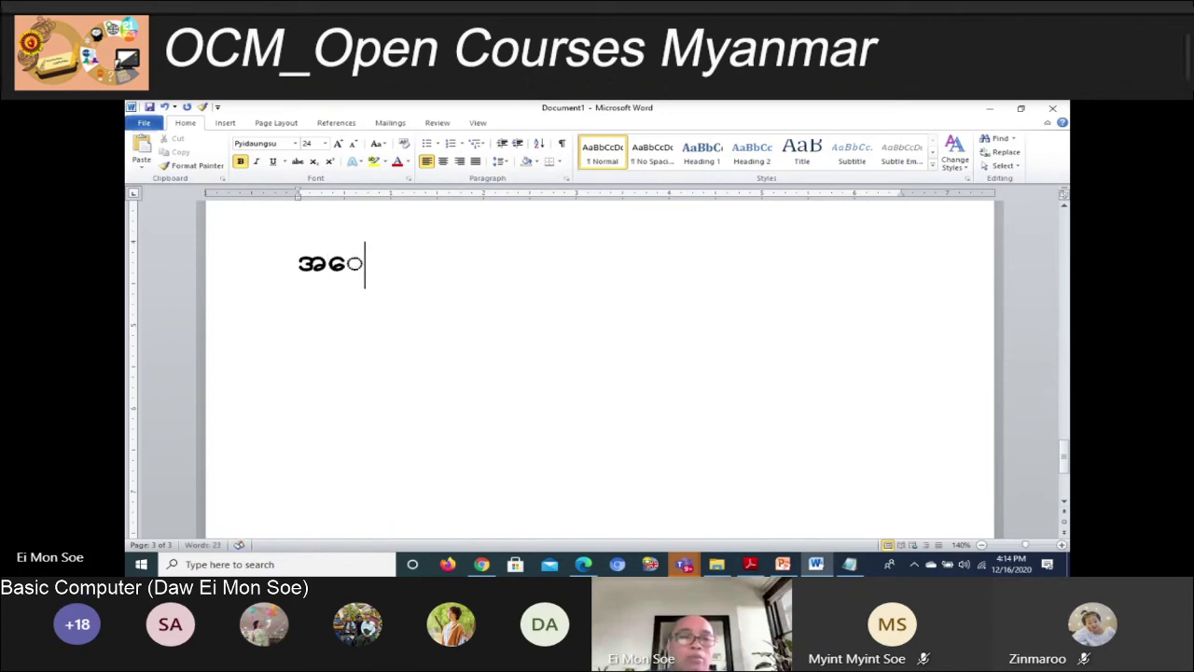
type("တာ")
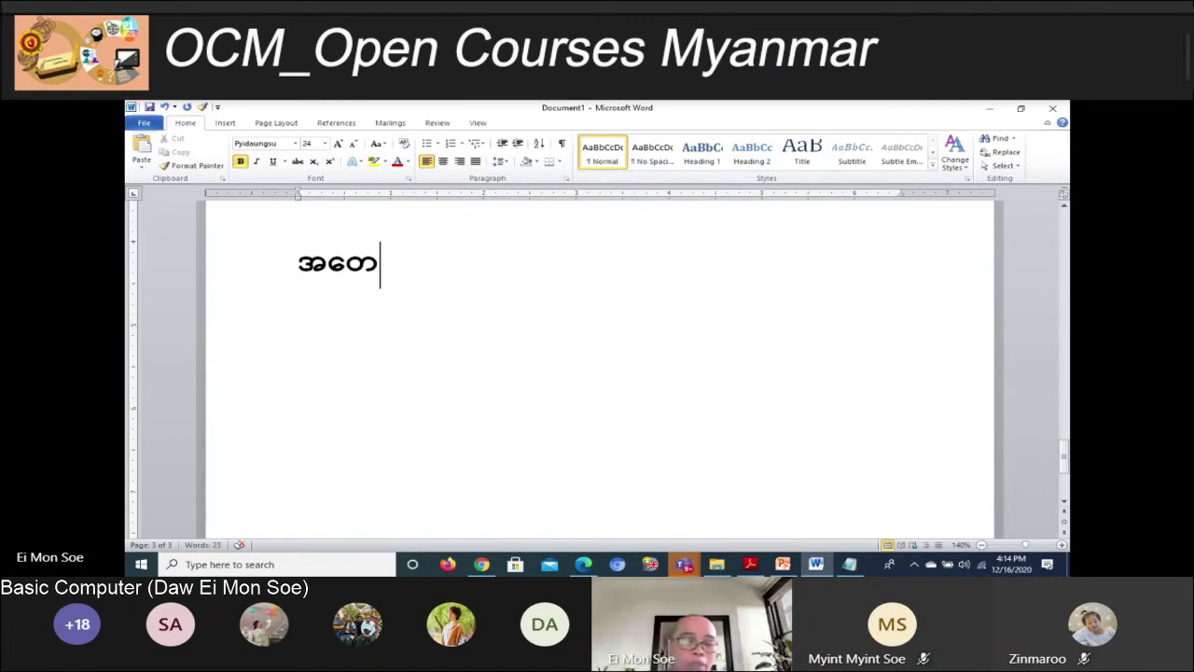
type("ု")
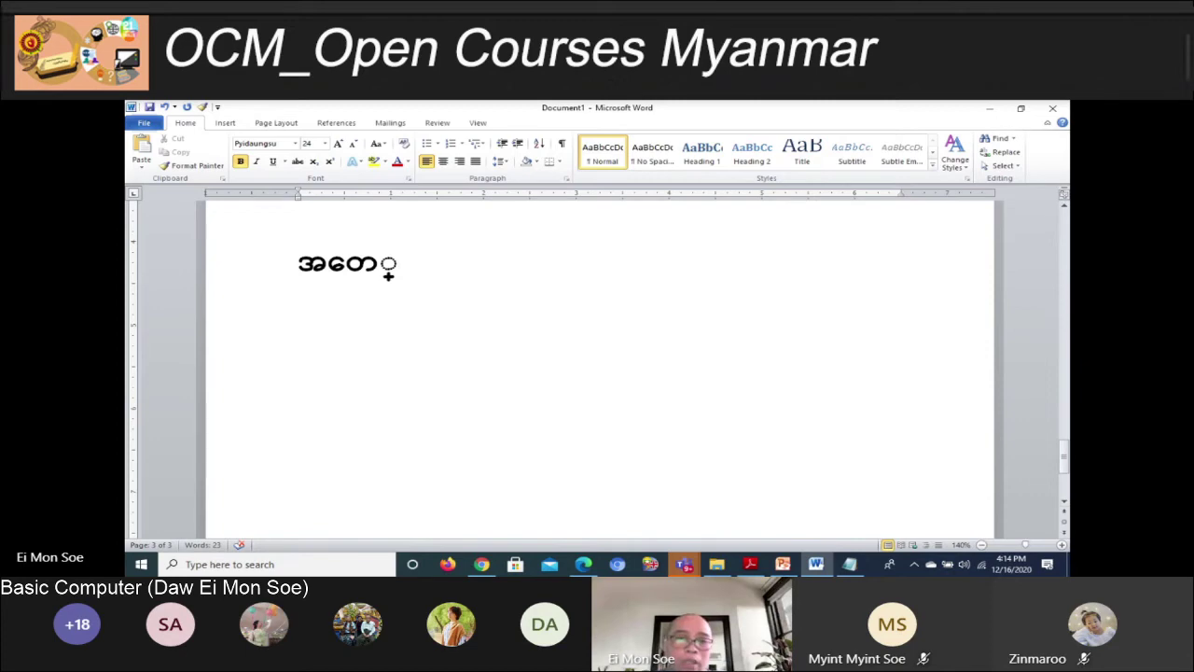
type("ဌ")
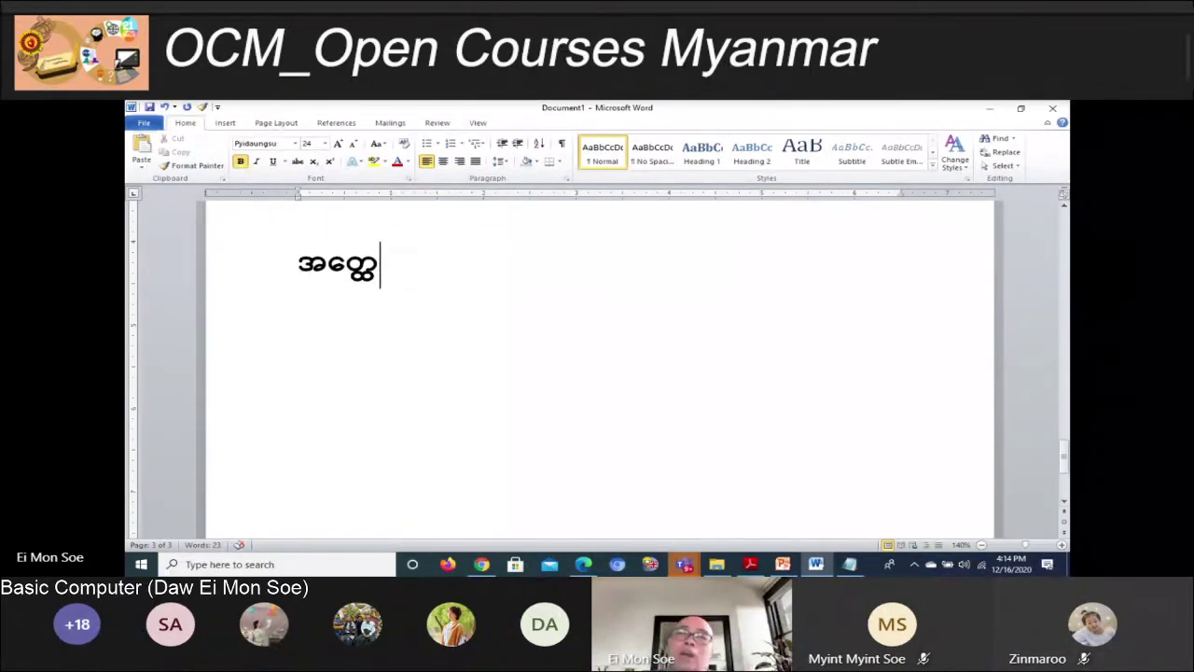
type("ော")
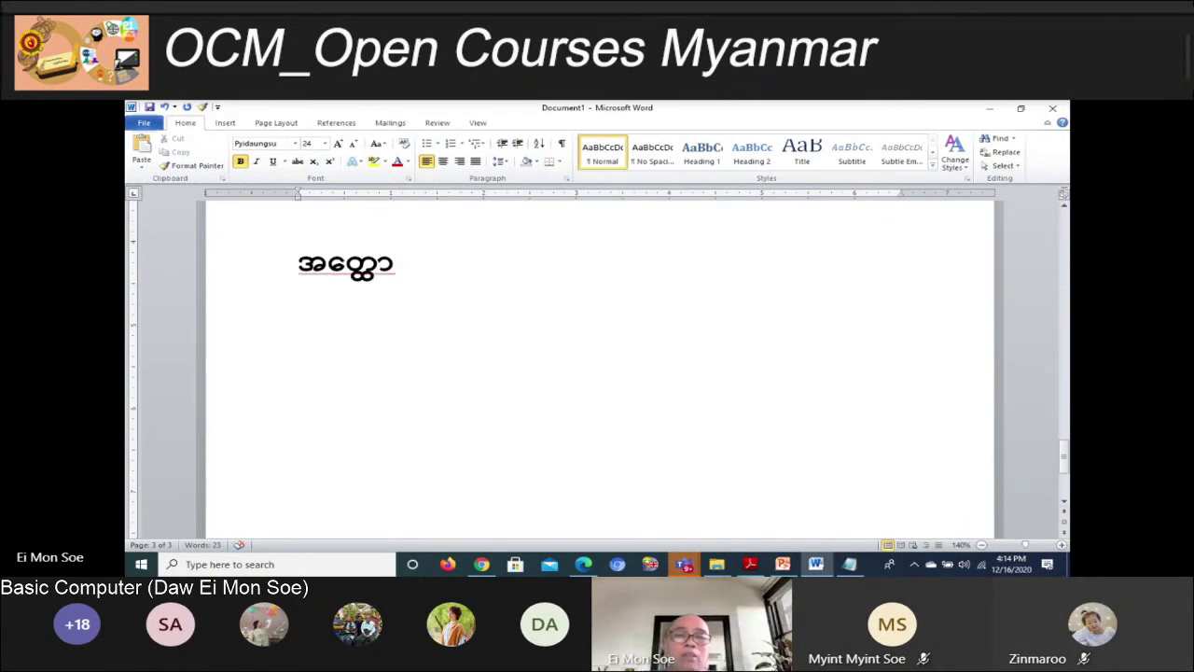
type(" အက")
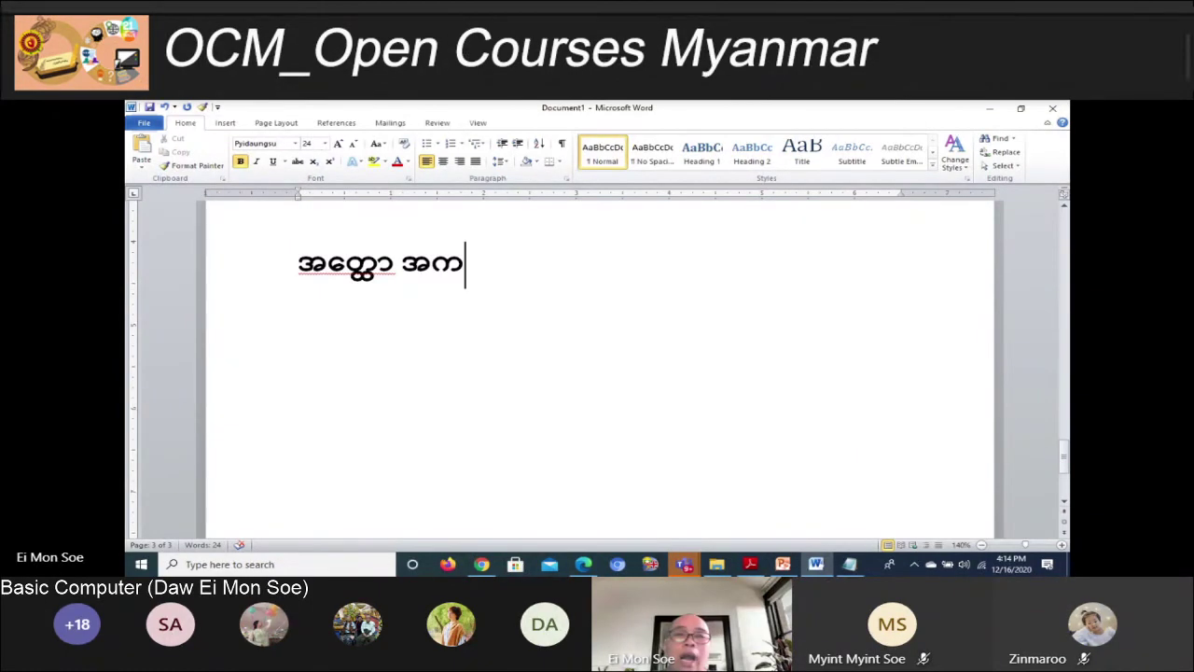
type("ု")
type("ခ")
type("ရ")
type("သညာေတ")
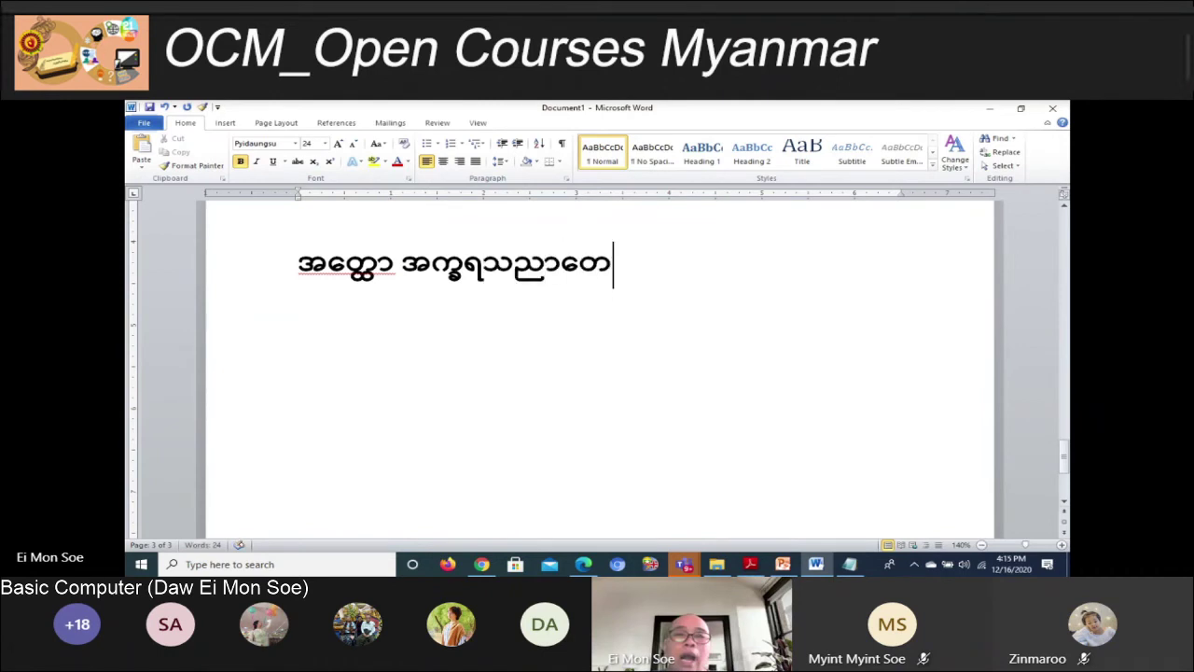
type("ာ?")
key("BackSpace")
type("။")
key("Return")
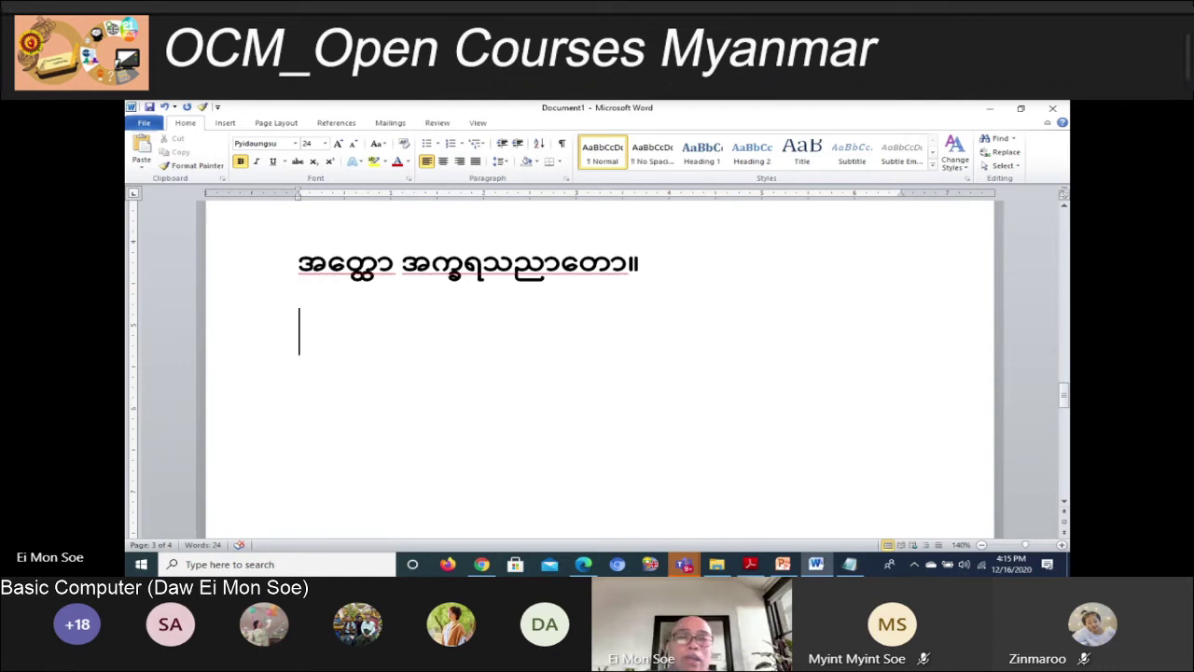
Type the second Burmese line ending in ကေစတ္တာလီသံ။, fixing typos, and start a new line
type("အ")
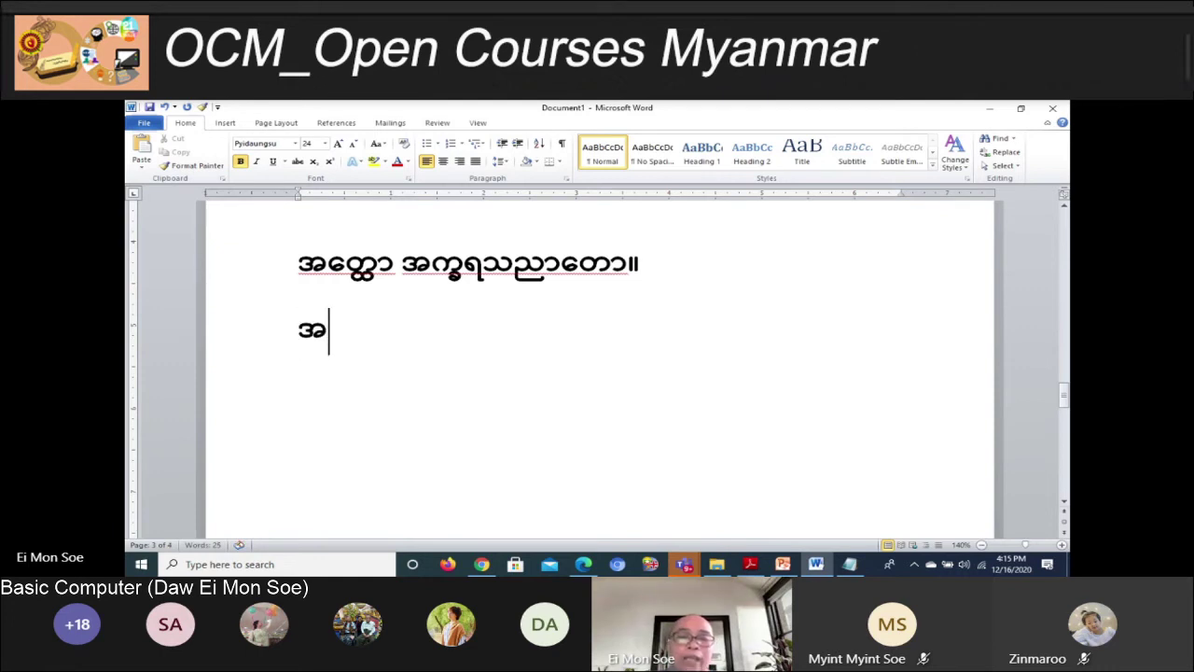
type("က")
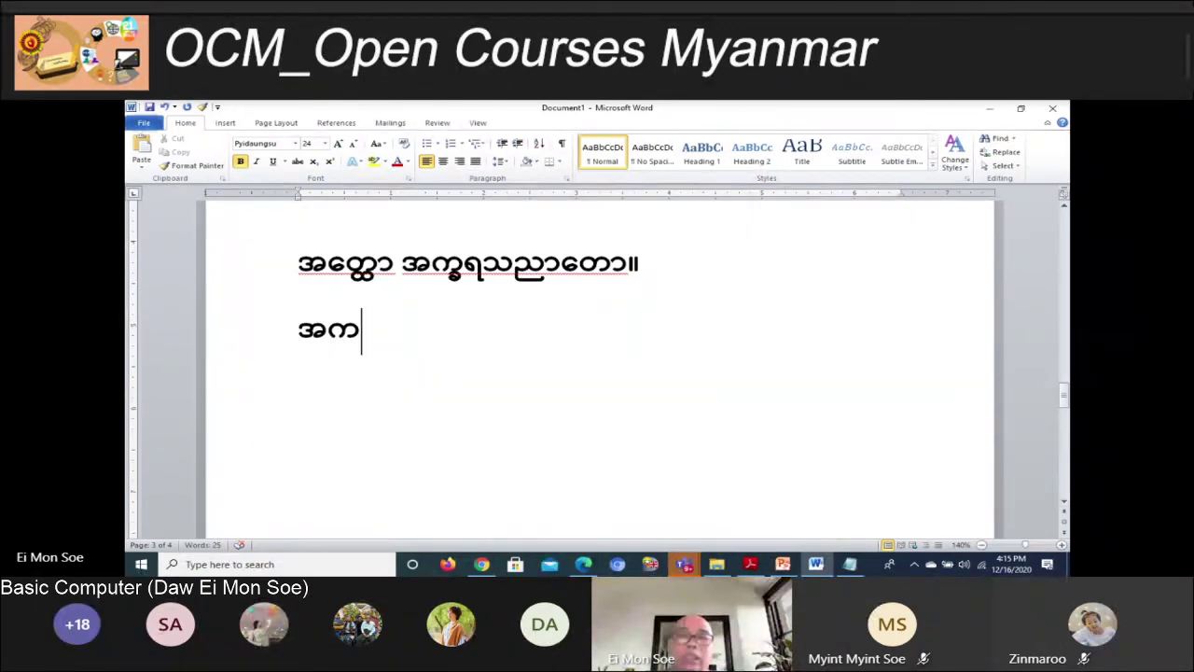
type("္")
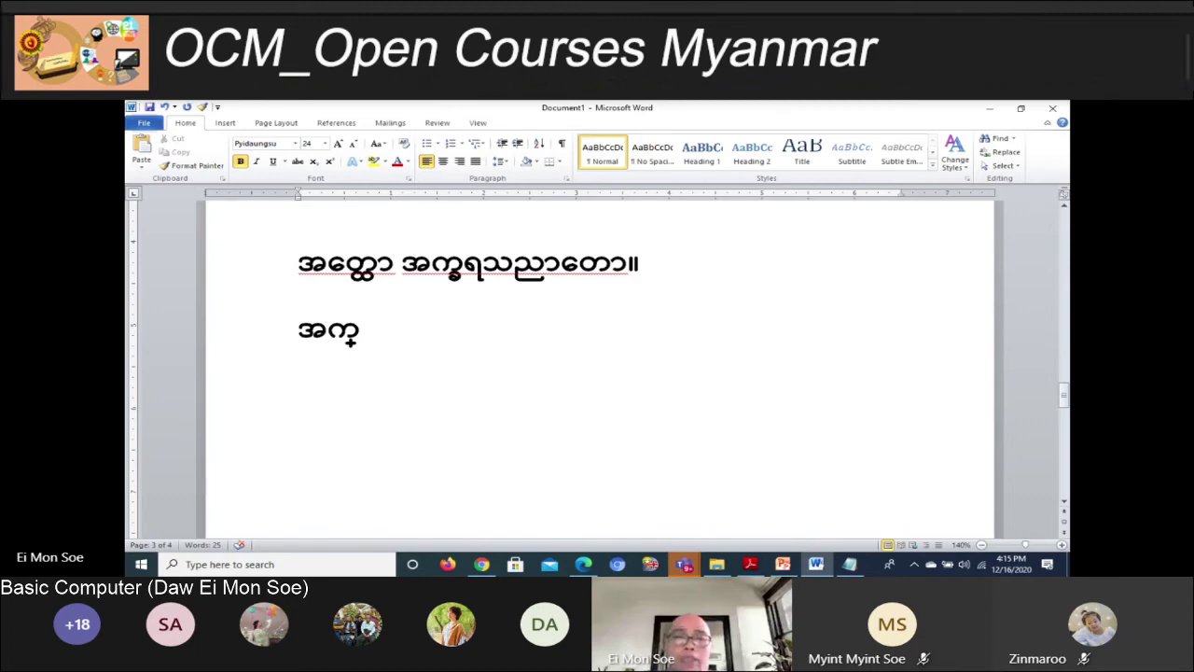
type("ခ")
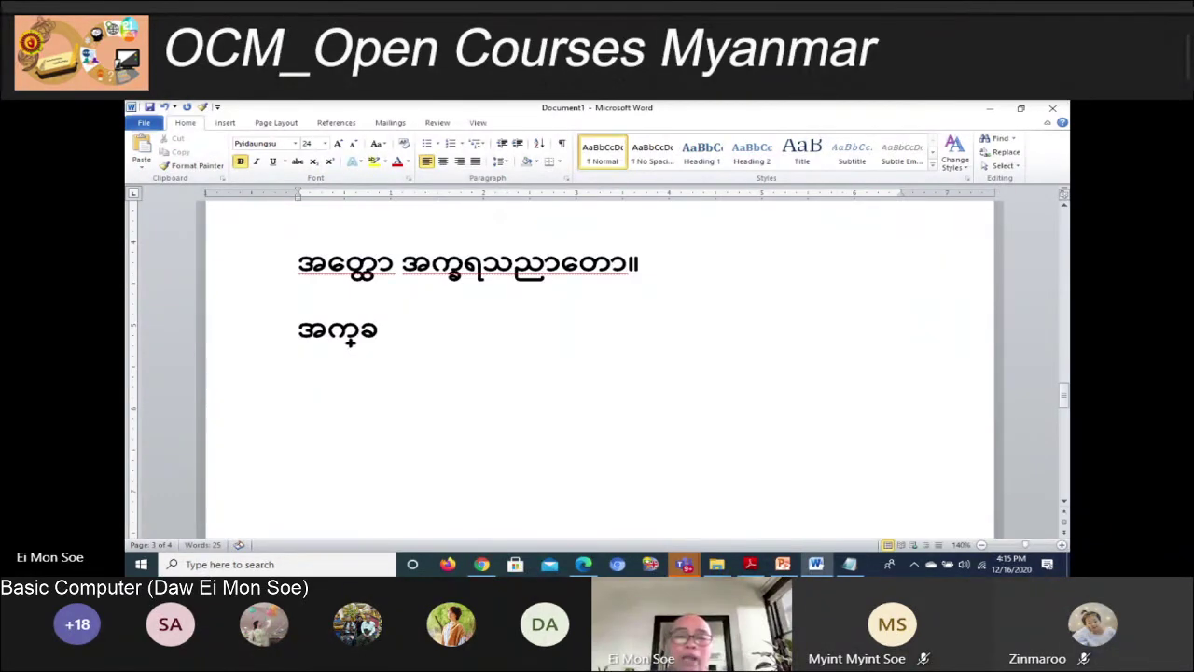
type("ရာ")
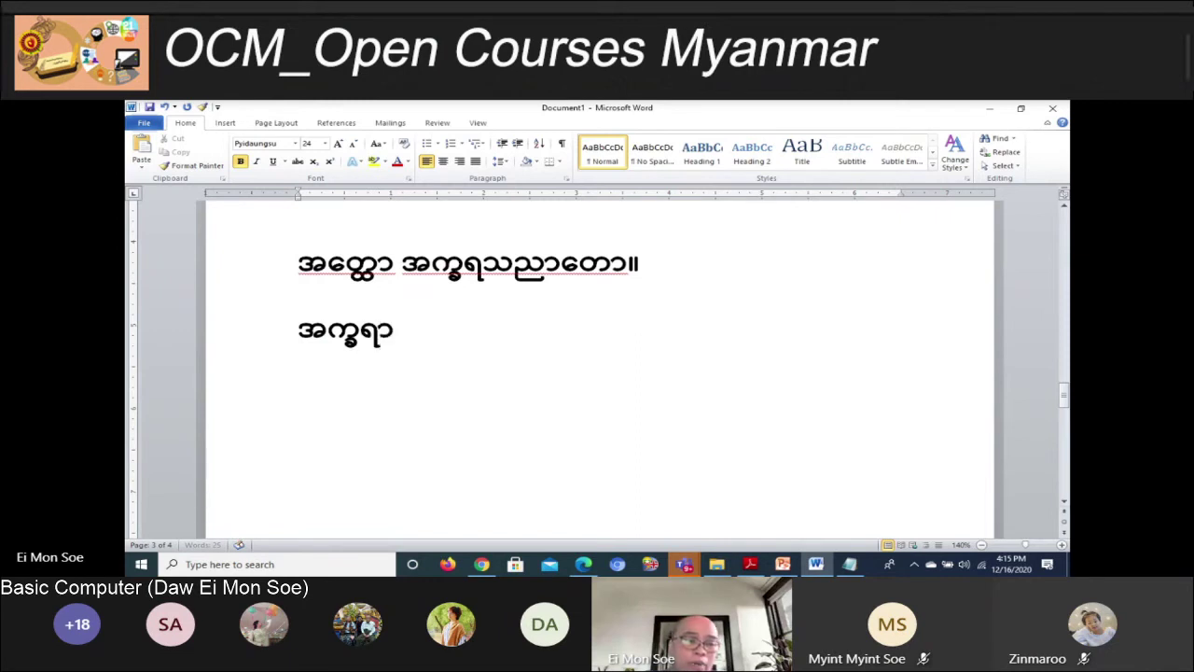
type(" ပါ ")
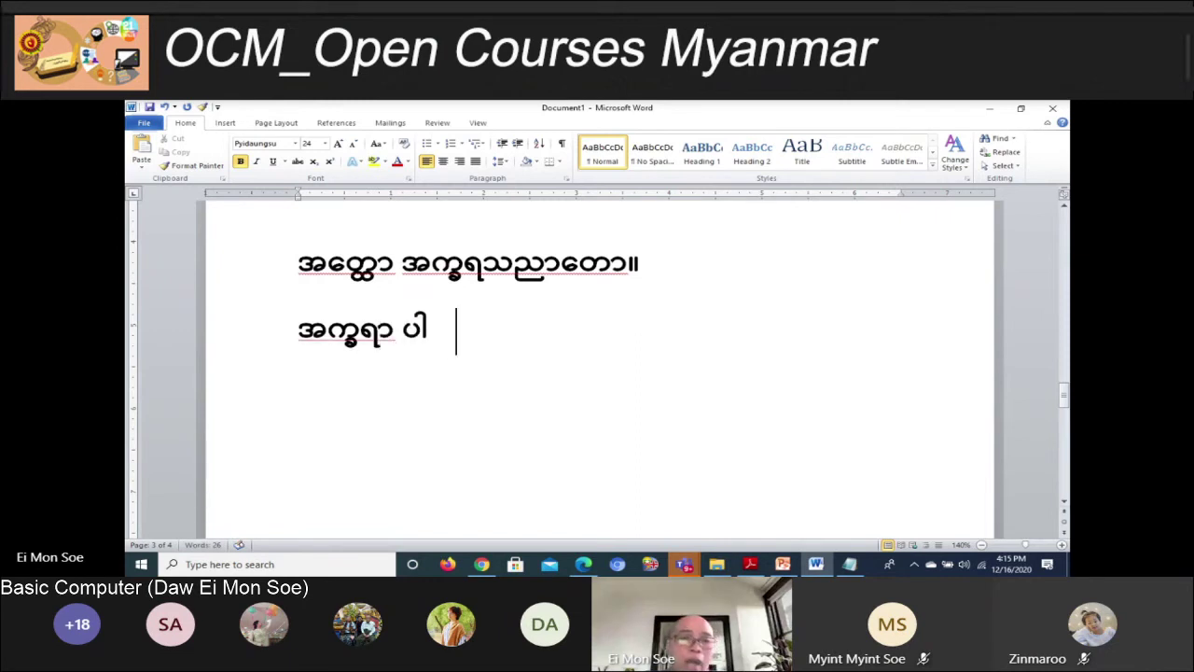
type("ဒေယာ")
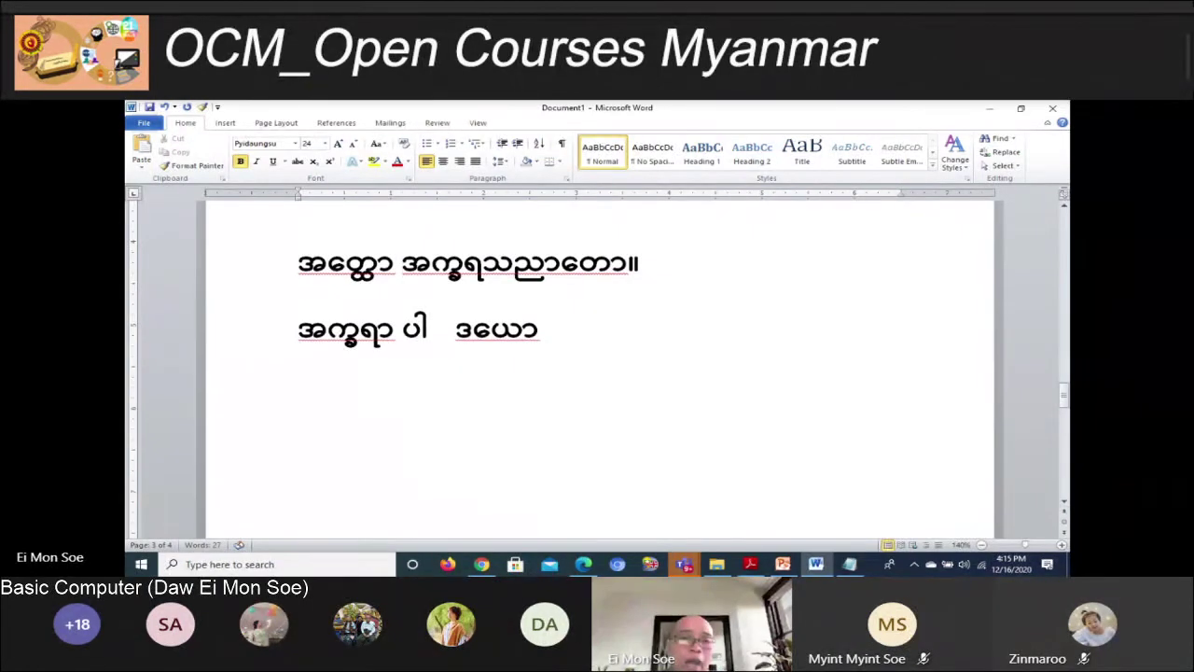
type("ဟ")
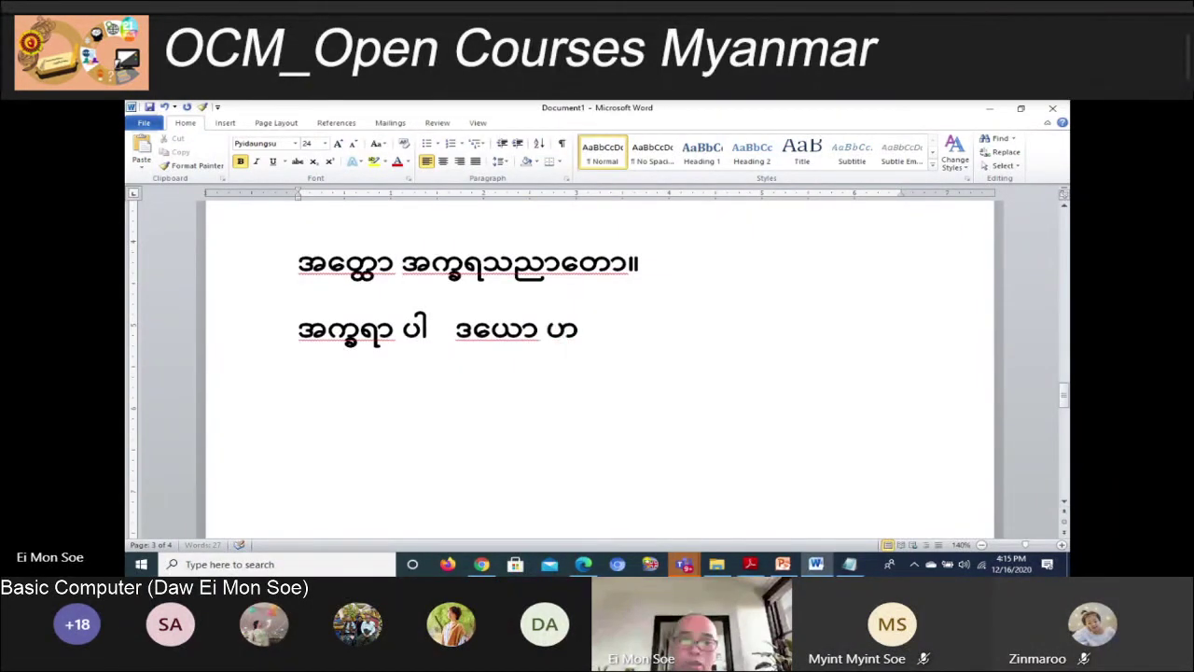
key("BackSpace")
type("း")
key("BackSpace")
type("ဟ")
key("BackSpace")
type("ေ")
key("BackSpace")
type("ေ")
type("က")
type("စတ")
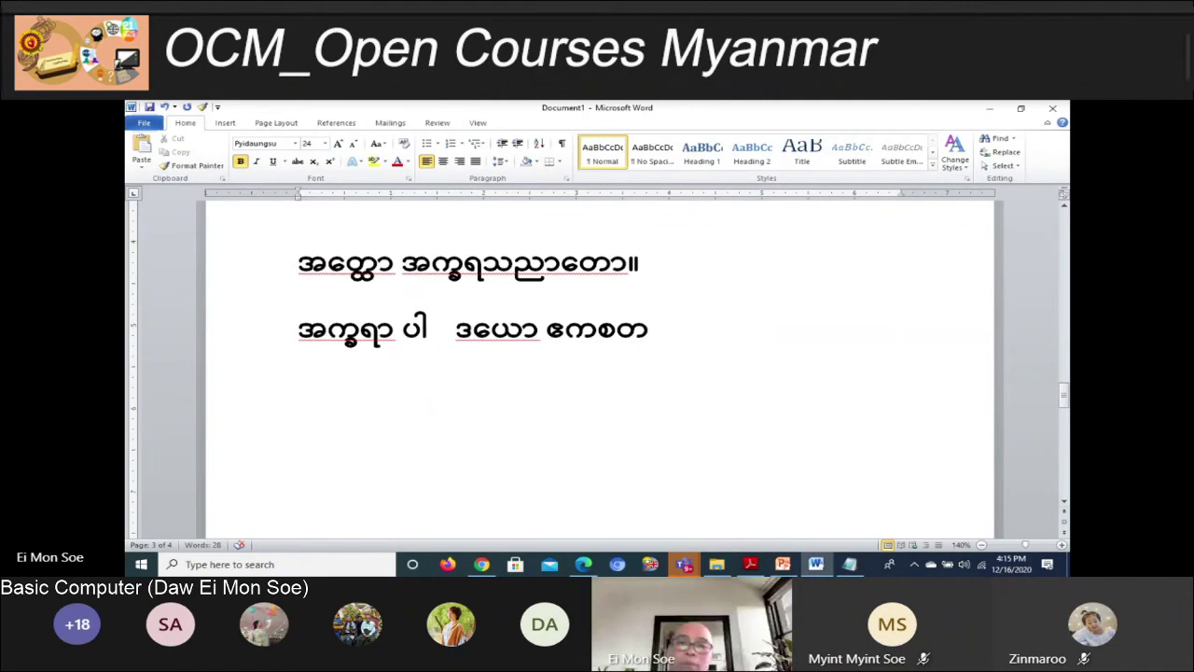
type("္")
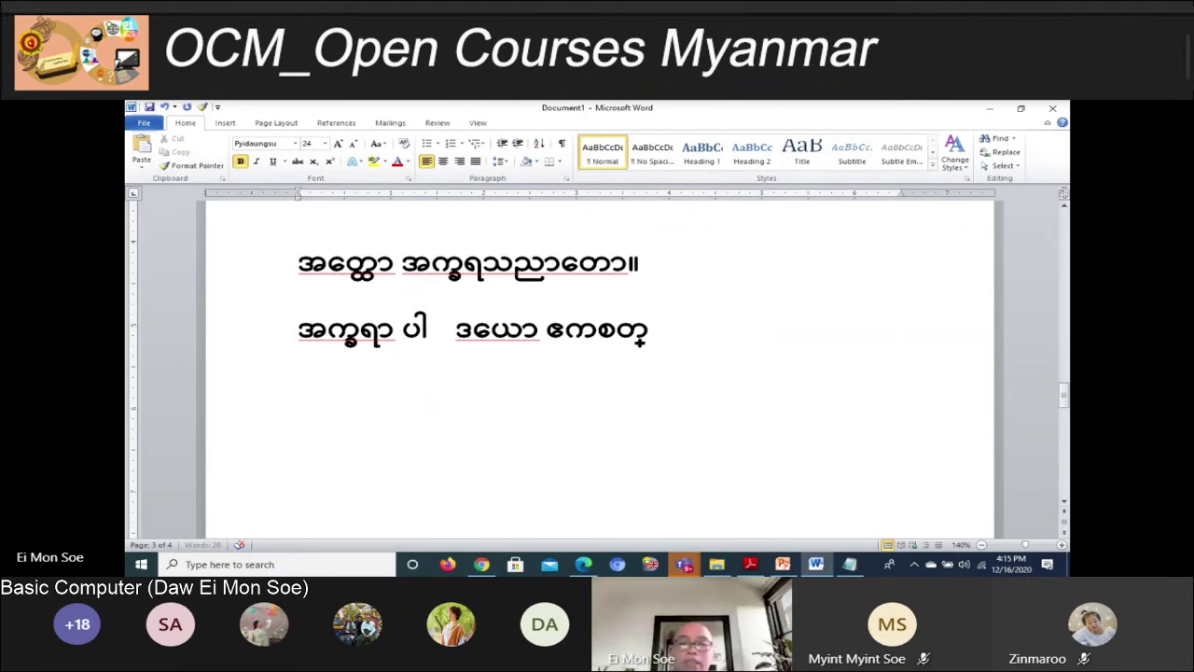
type("တ")
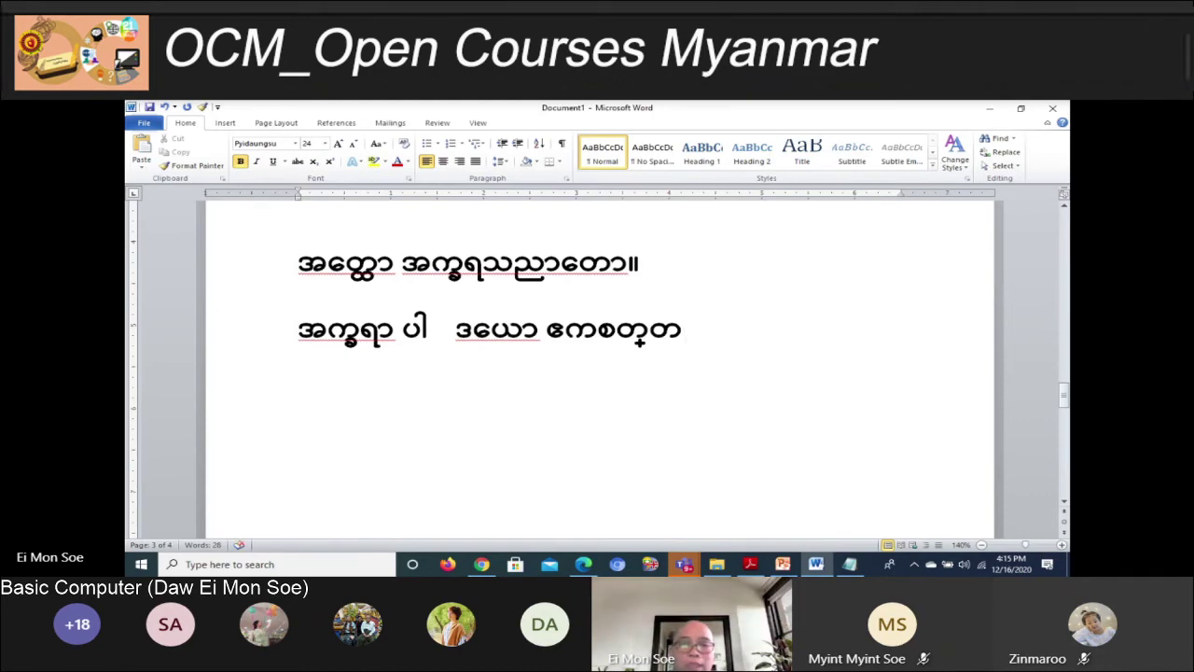
type("ာလီသ")
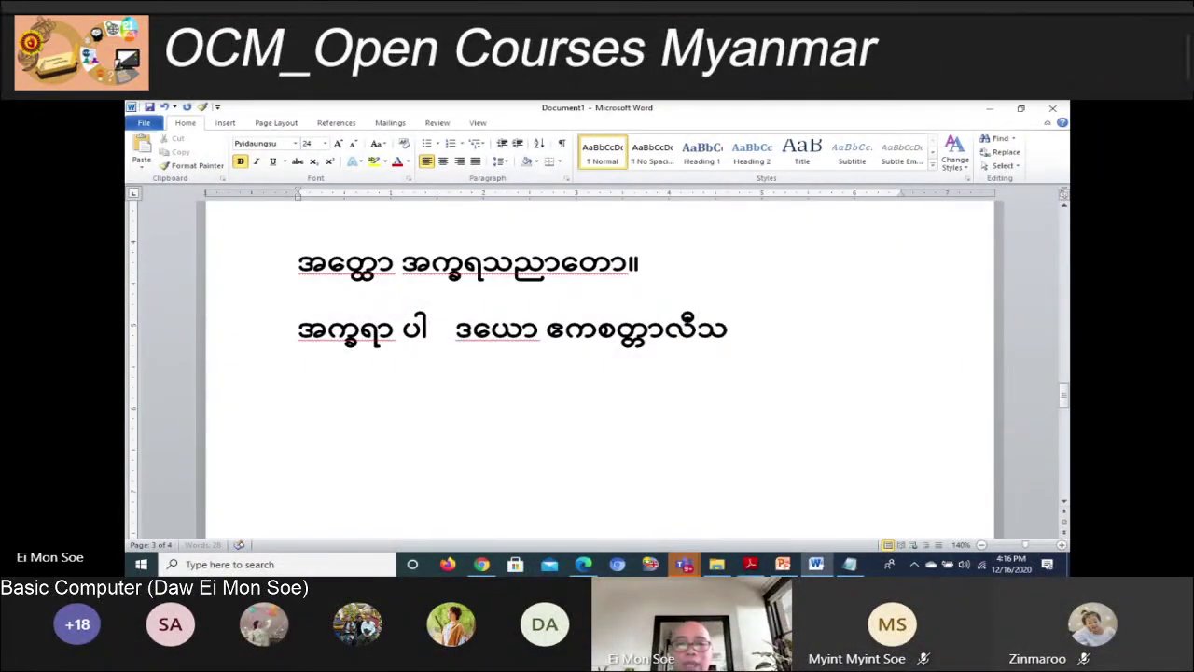
type("ံ။")
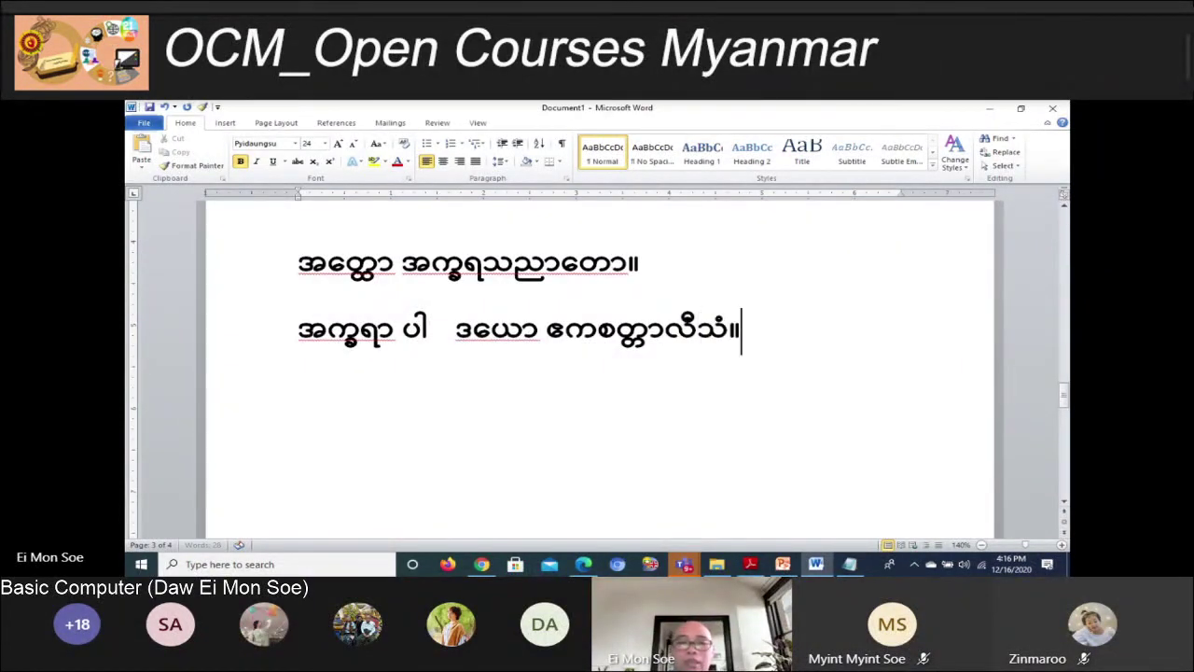
key("Return")
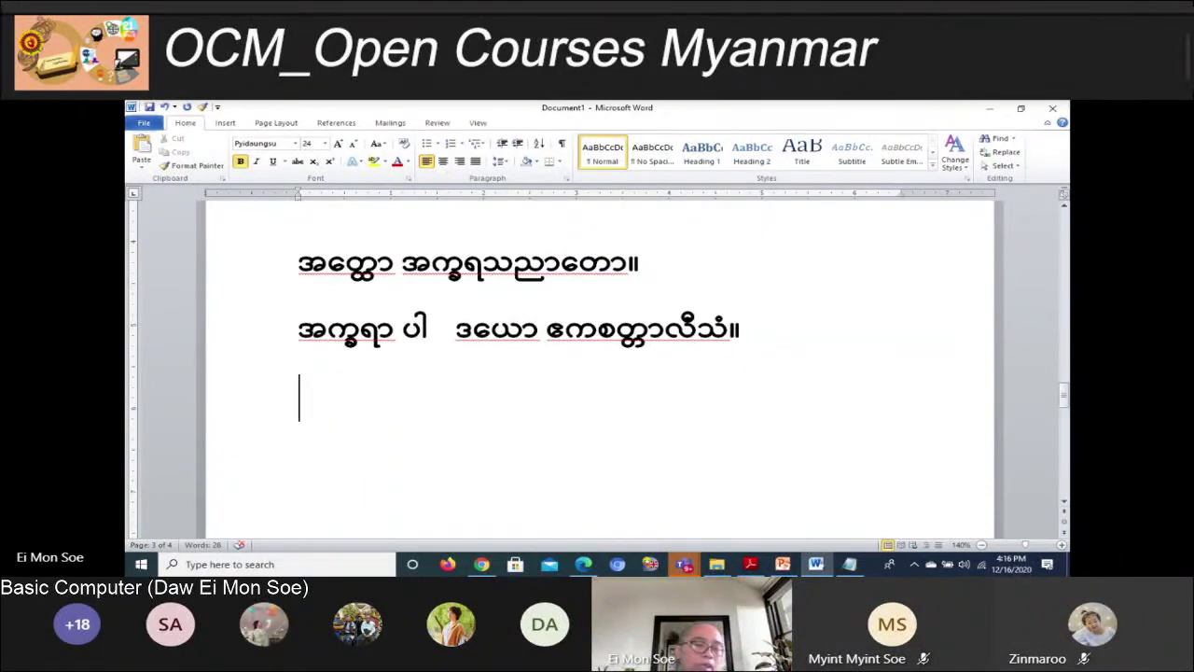
Type the third line of four Burmese words including သရာ, then start a new line
type("တေ")
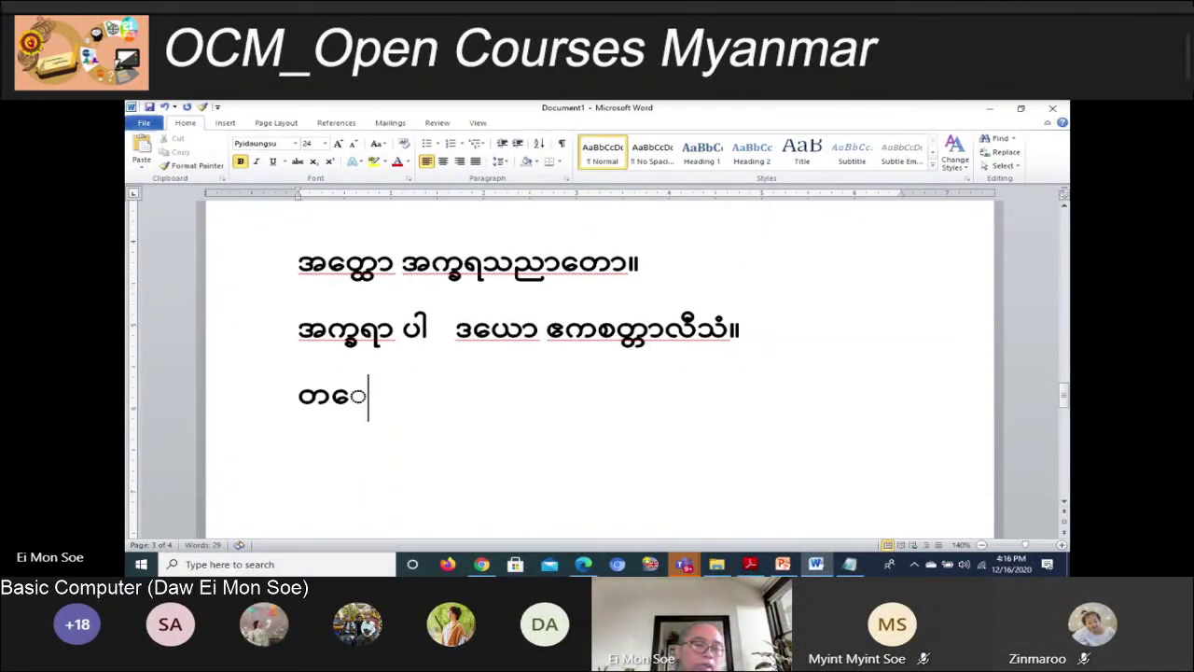
type("တ")
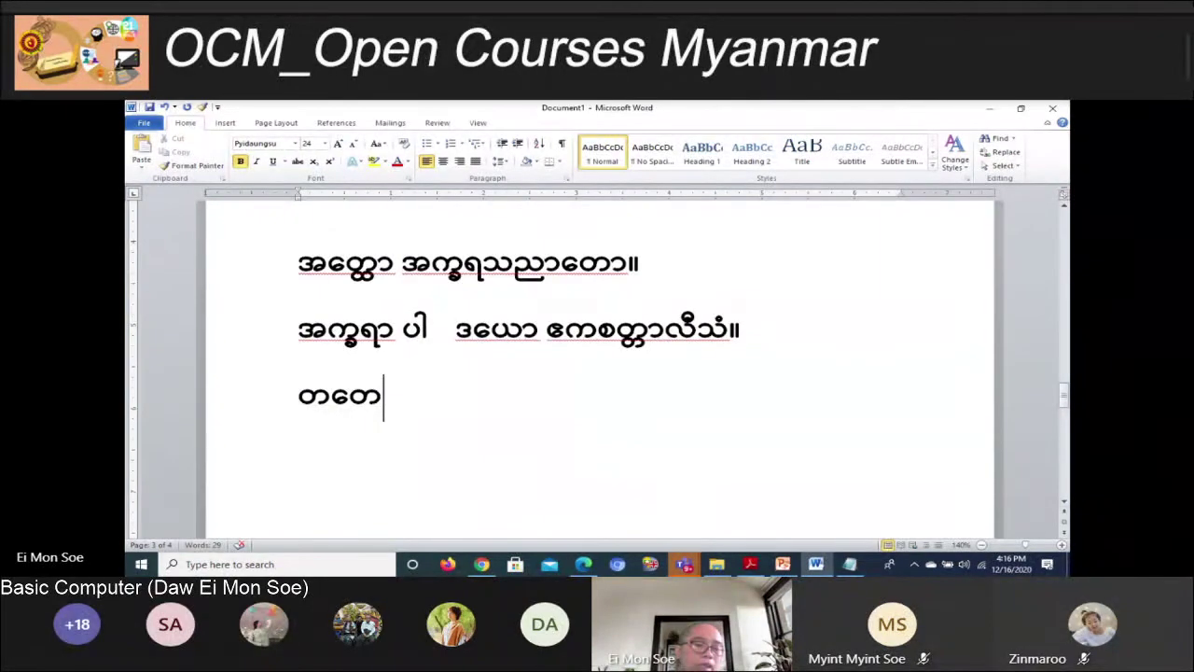
type("ွေ")
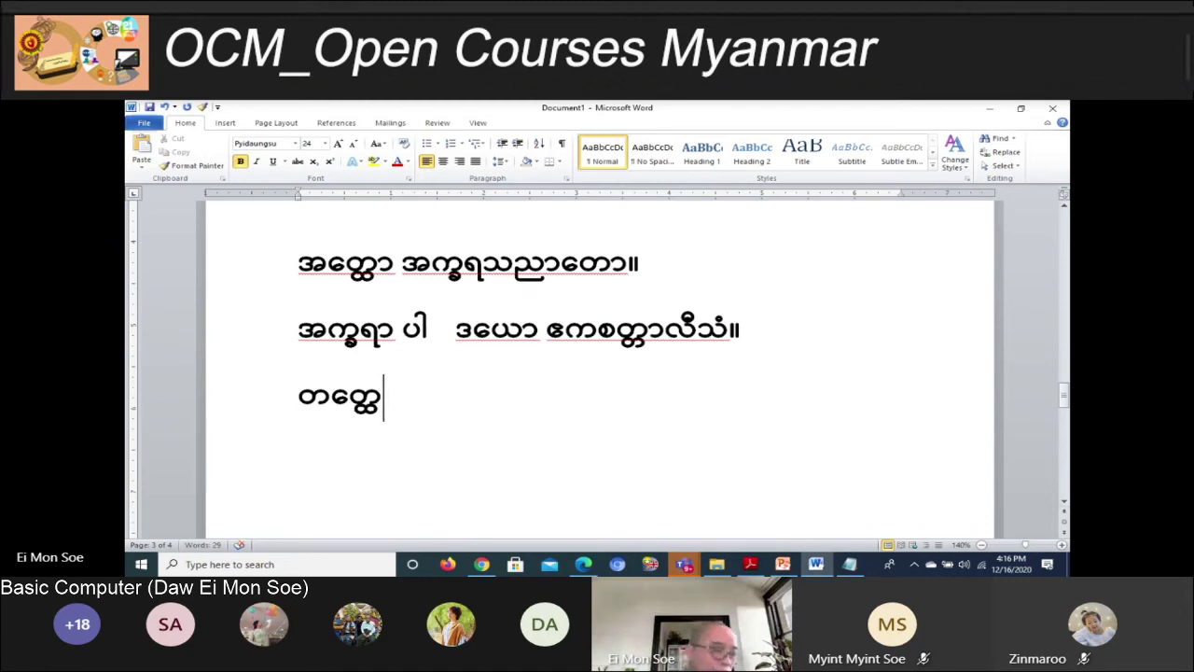
type("ာ")
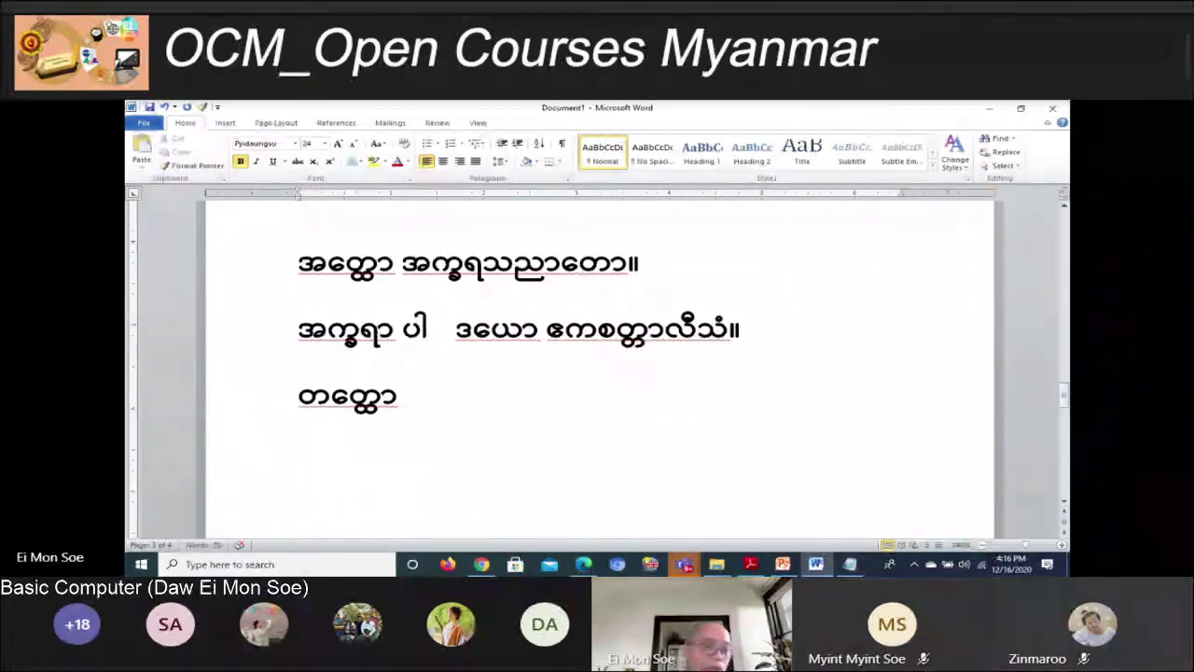
type(" ဒ")
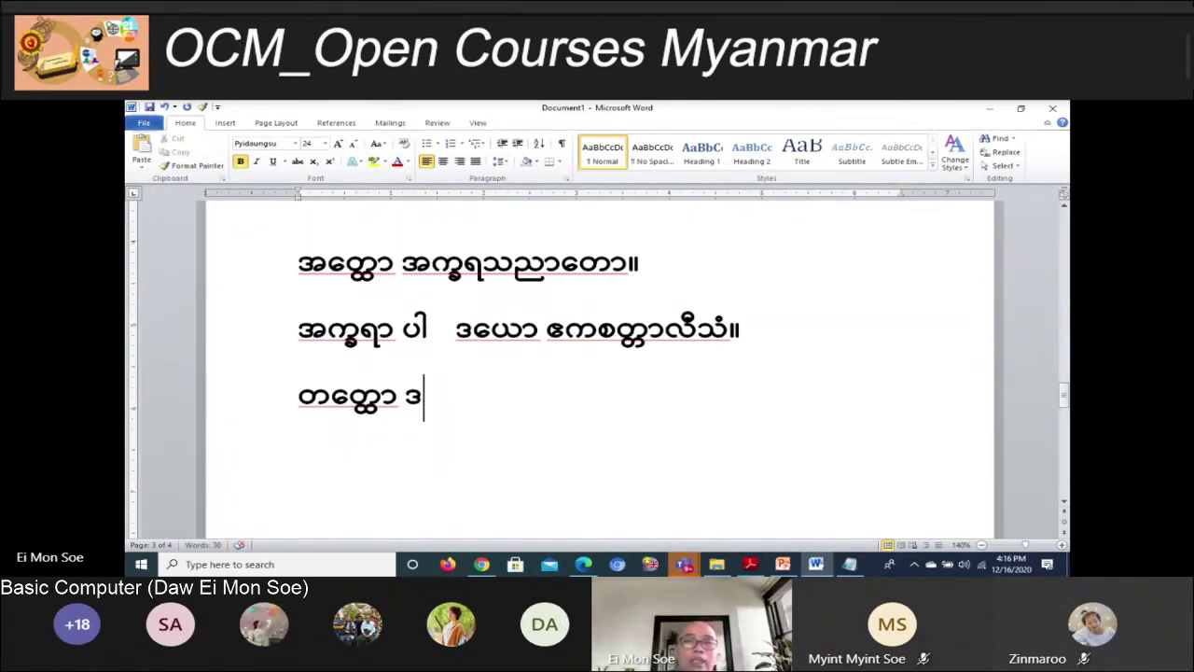
type("န")
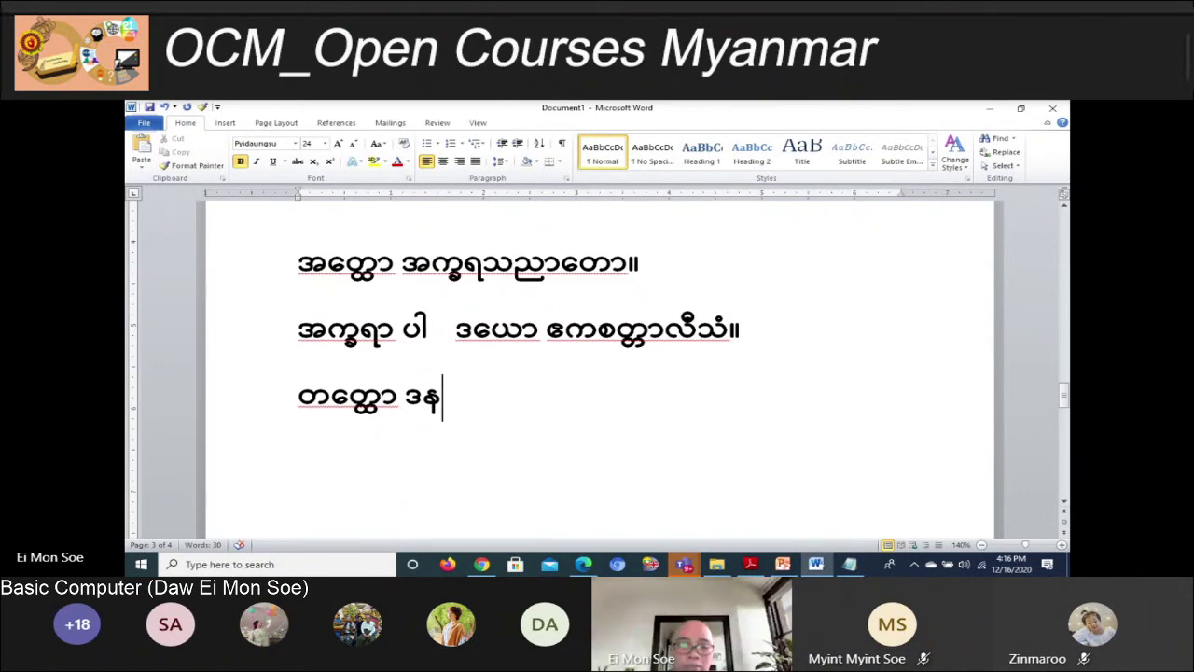
type("ှ")
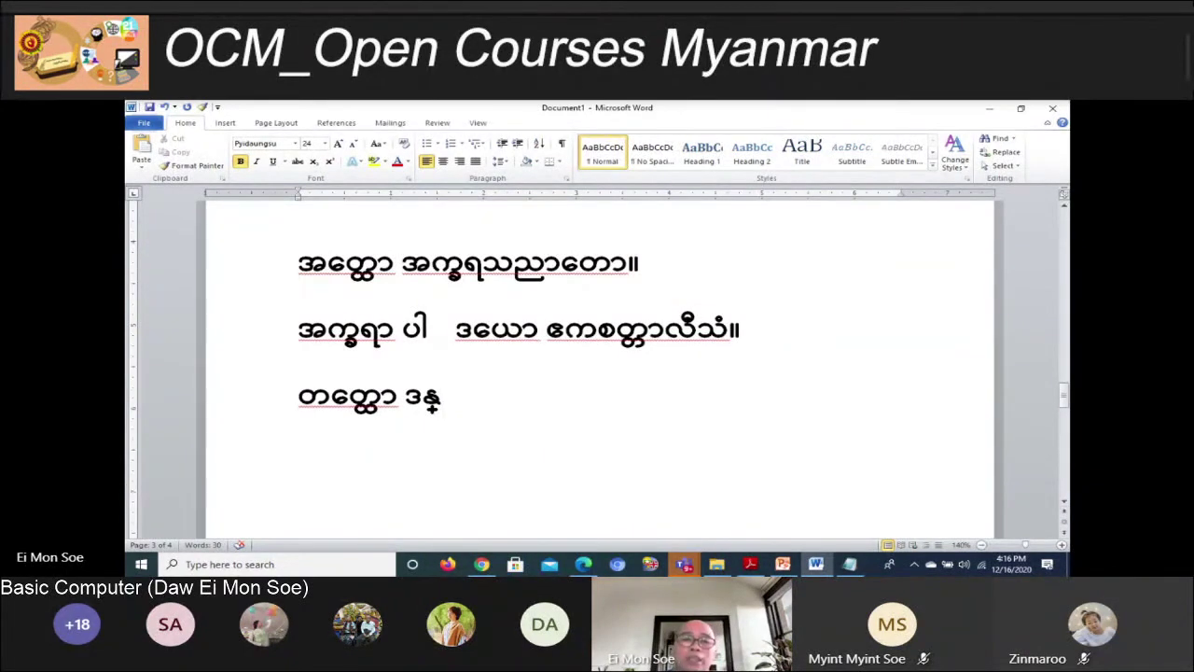
type("တာ")
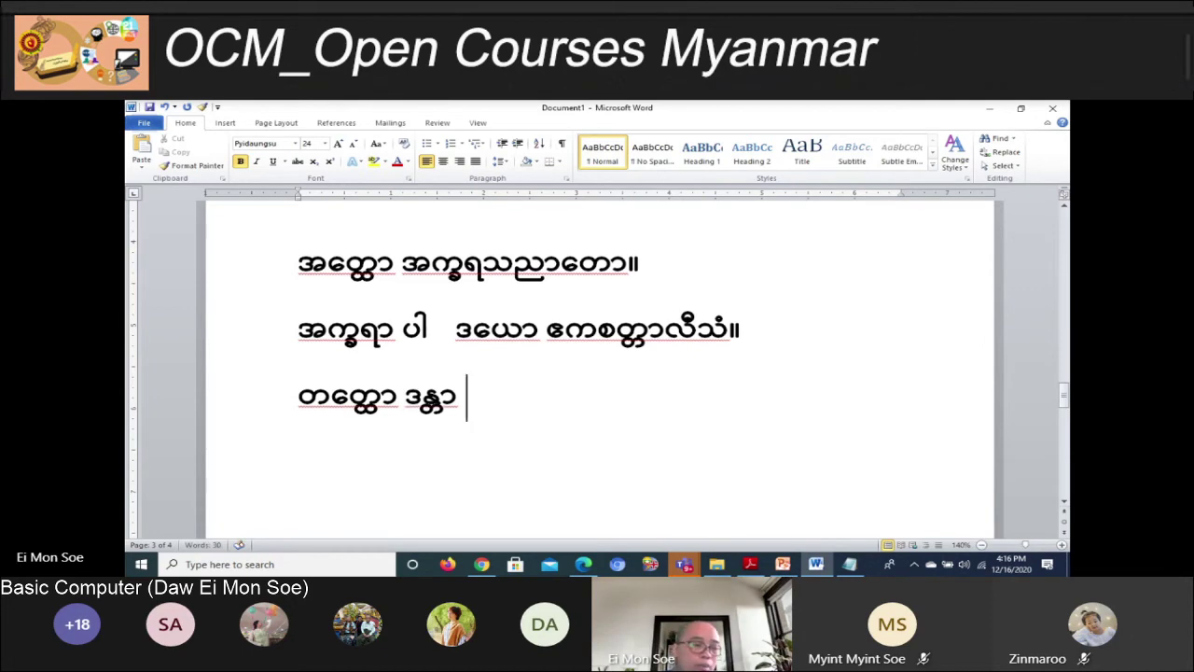
type(" သရာ")
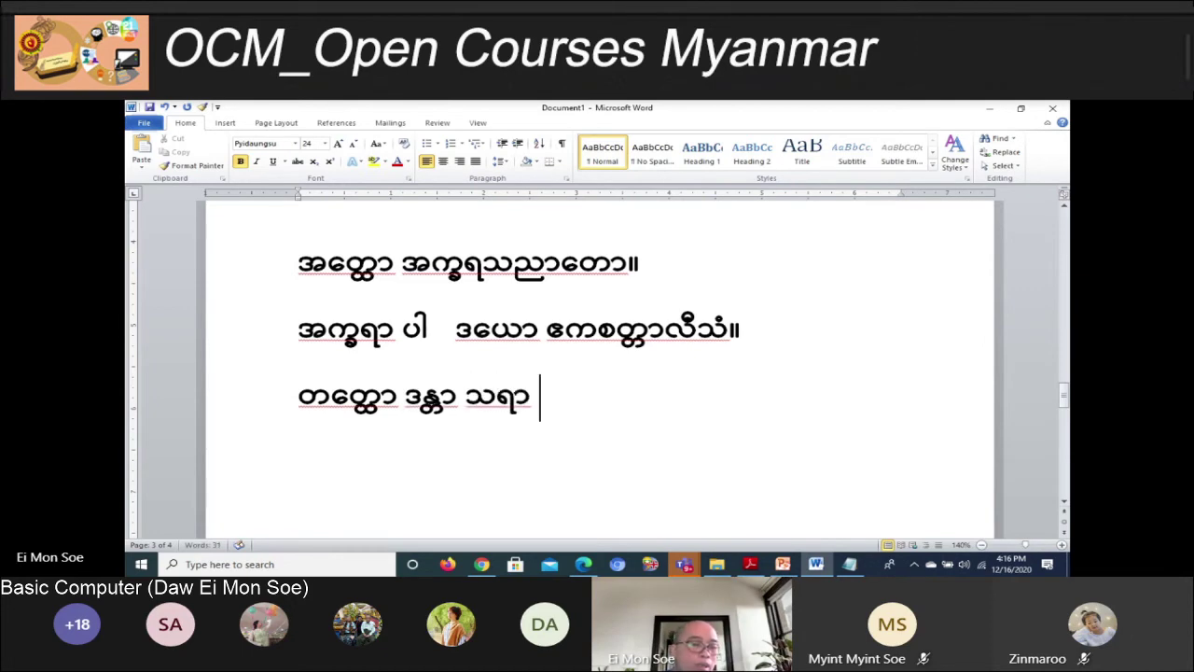
type(" အ")
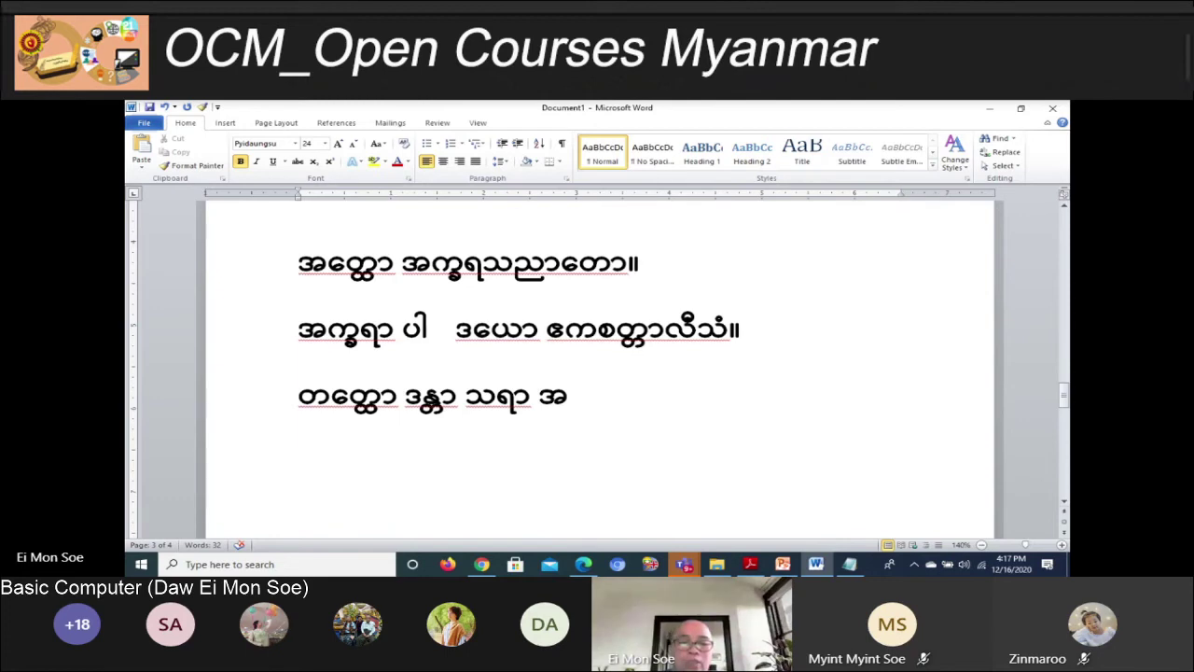
type("ငှ")
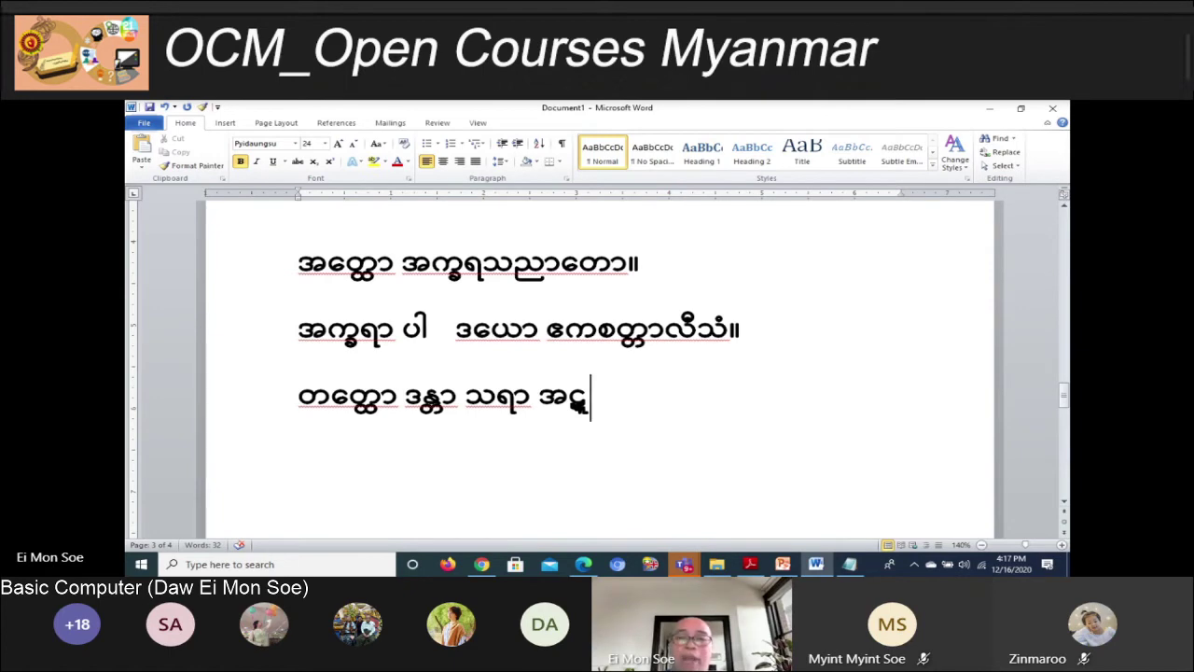
type("ဌ")
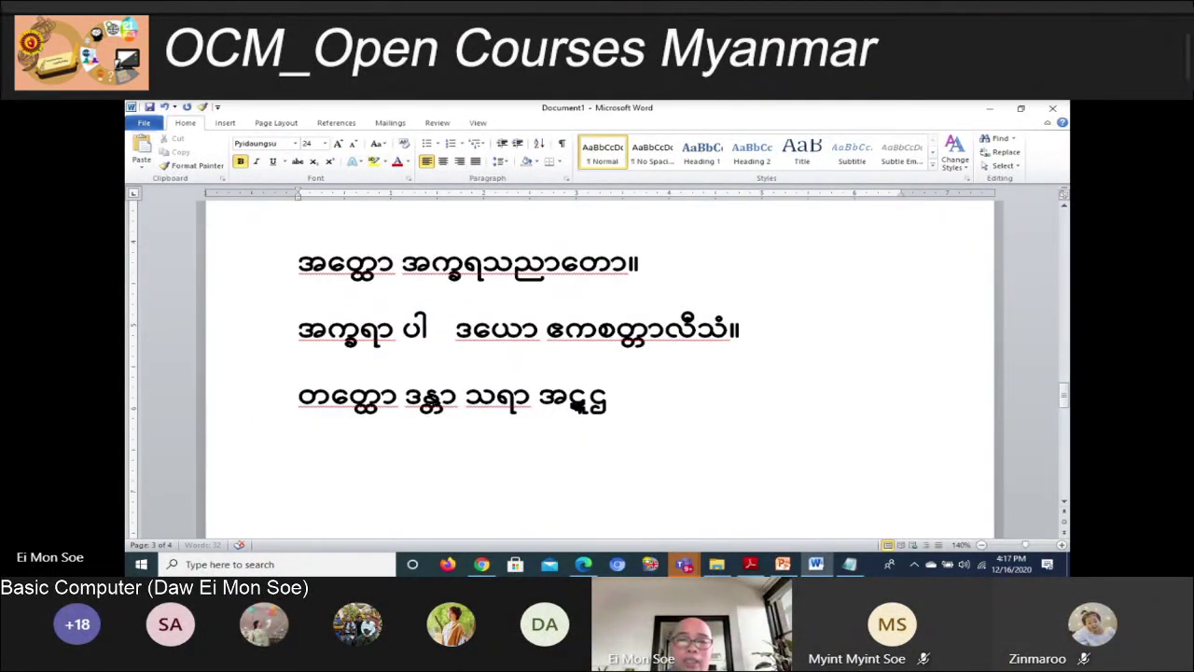
key("BackSpace")
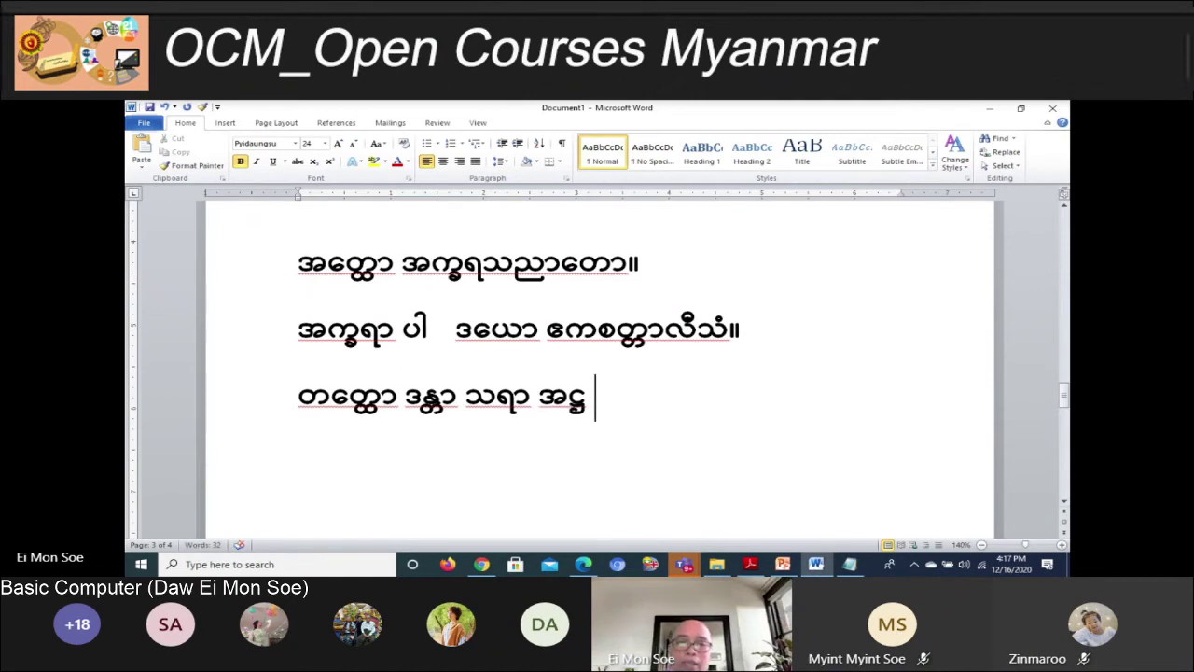
key("Return")
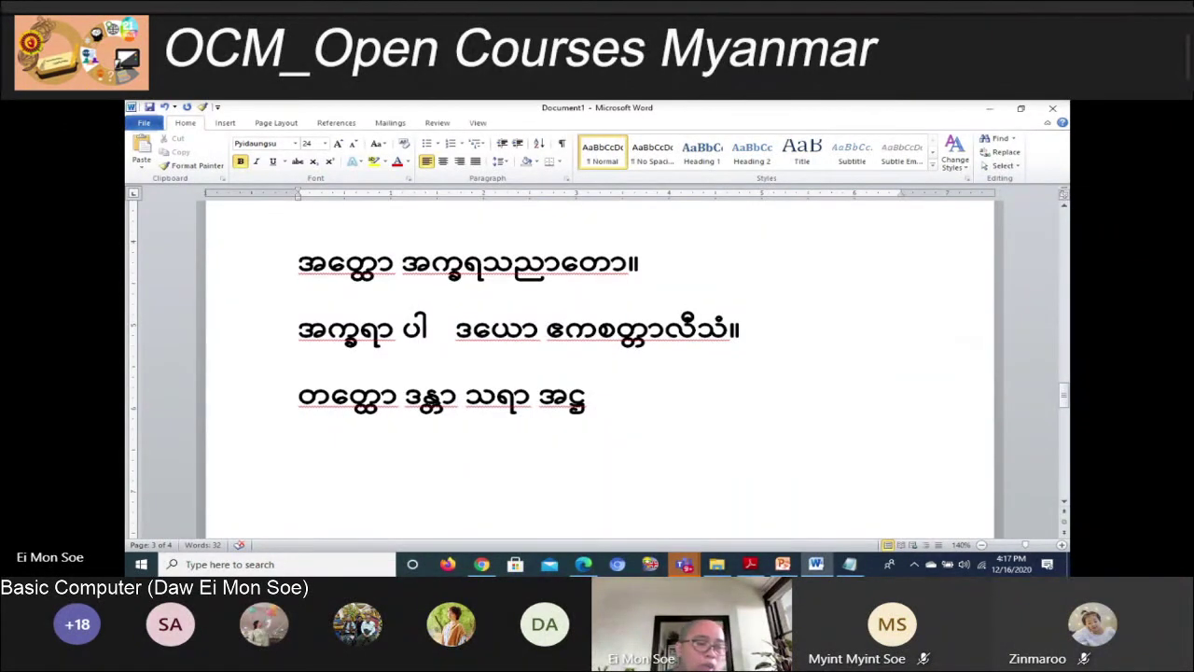
Begin the fourth Burmese line, လဟုမတ္တာ တယော ရ, correcting the final syllable
type("လဟု")
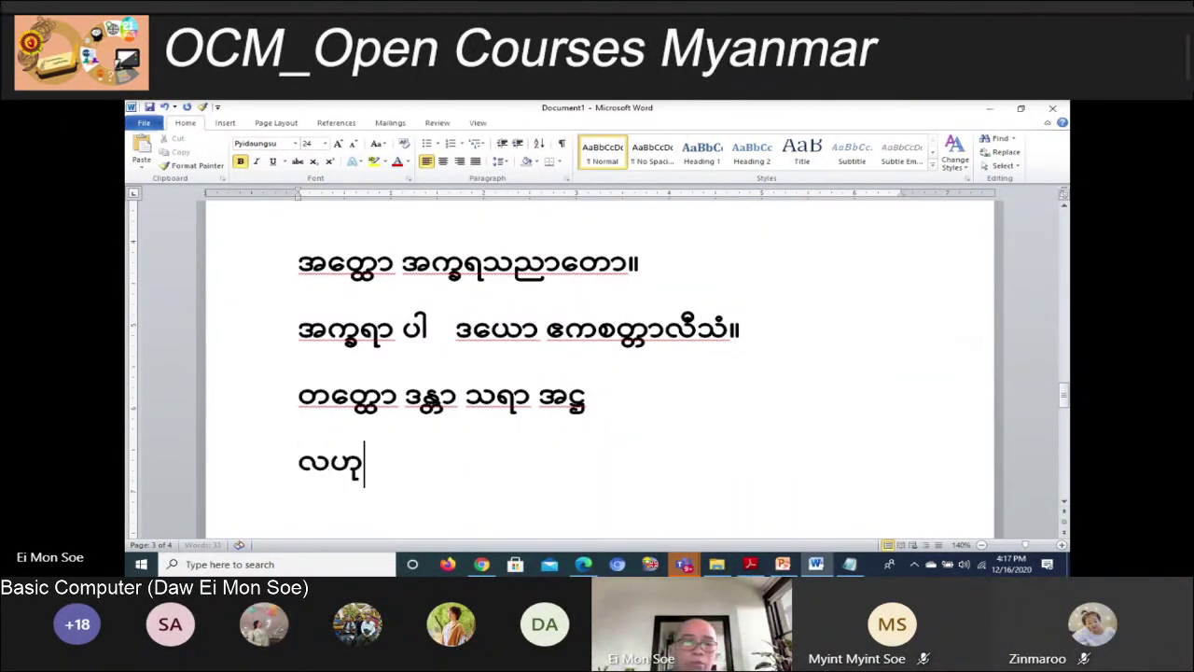
type("မ")
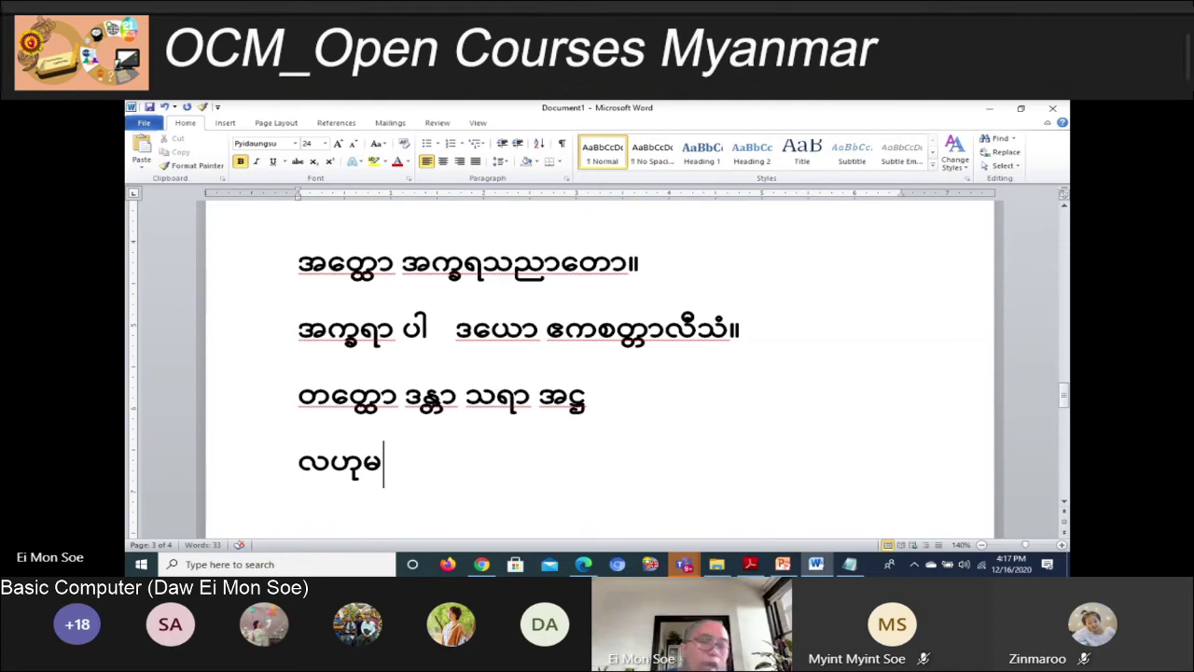
type("တ")
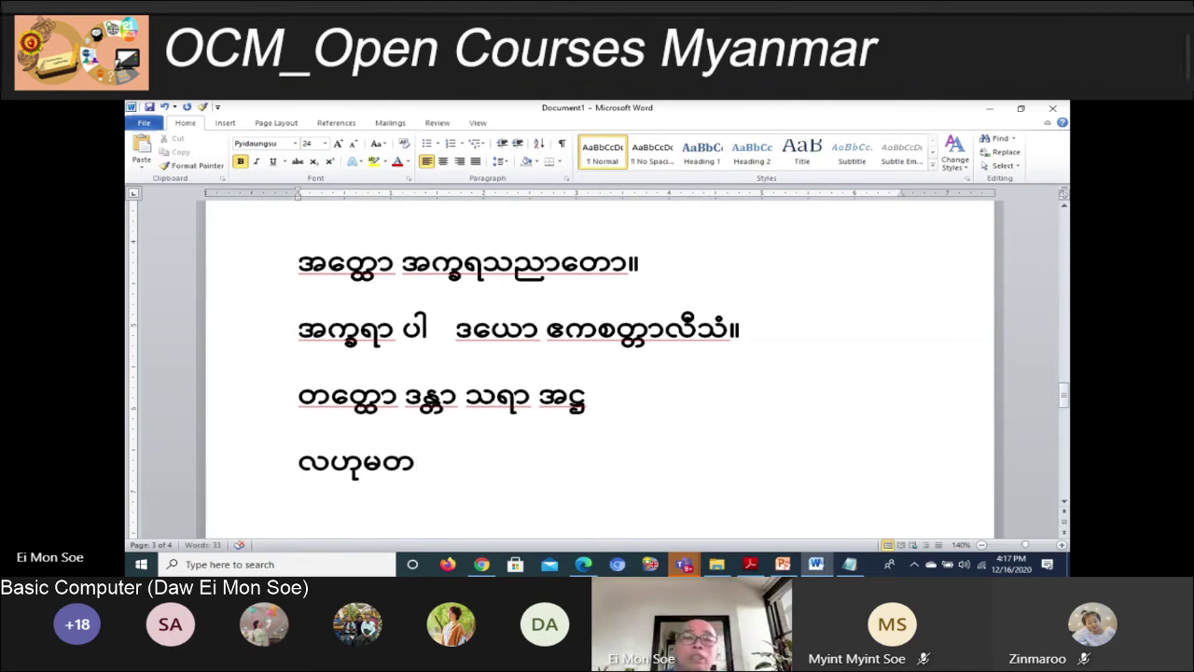
type("့တ")
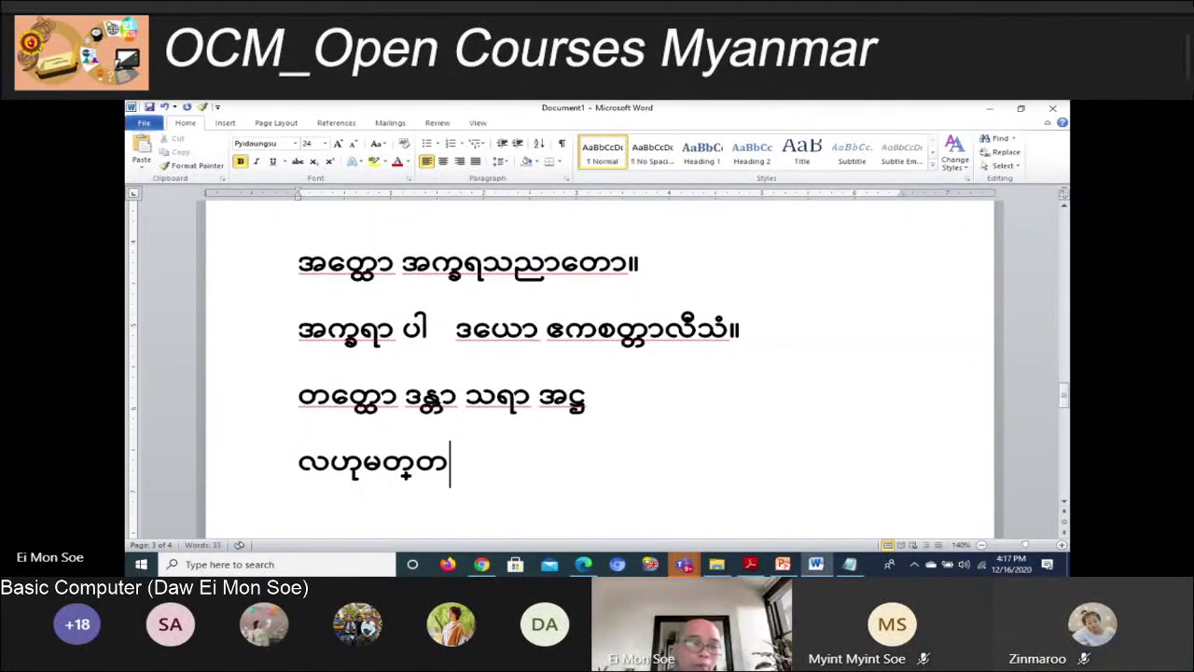
type("ာ")
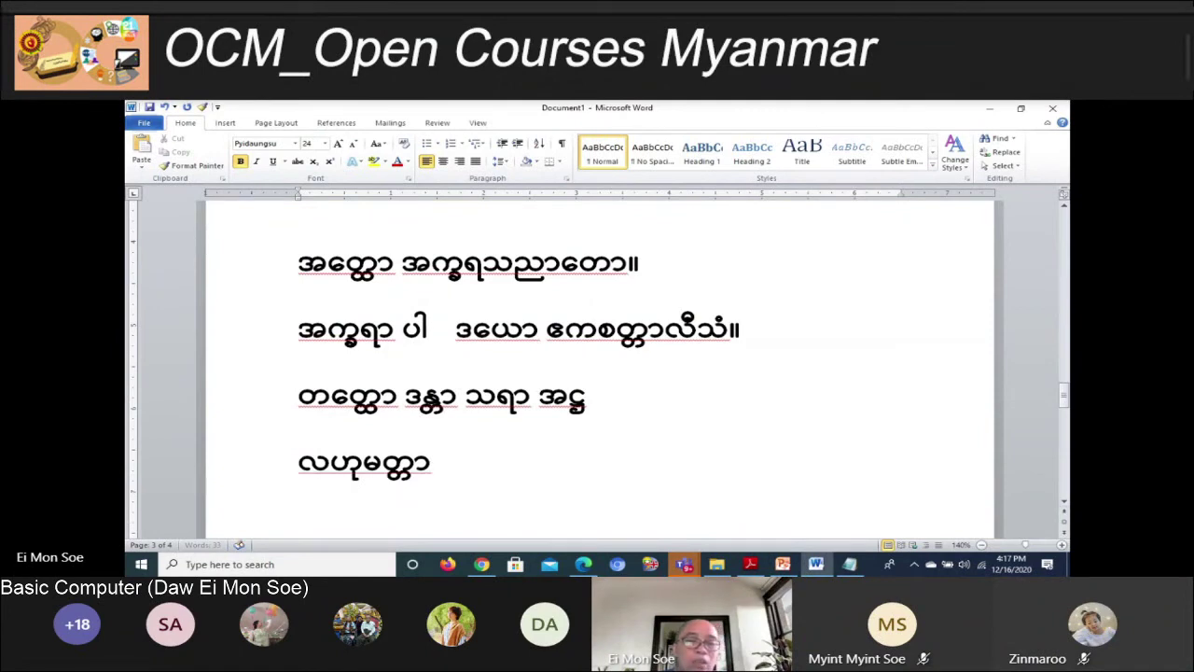
type(" တေယာ")
type(" ရ")
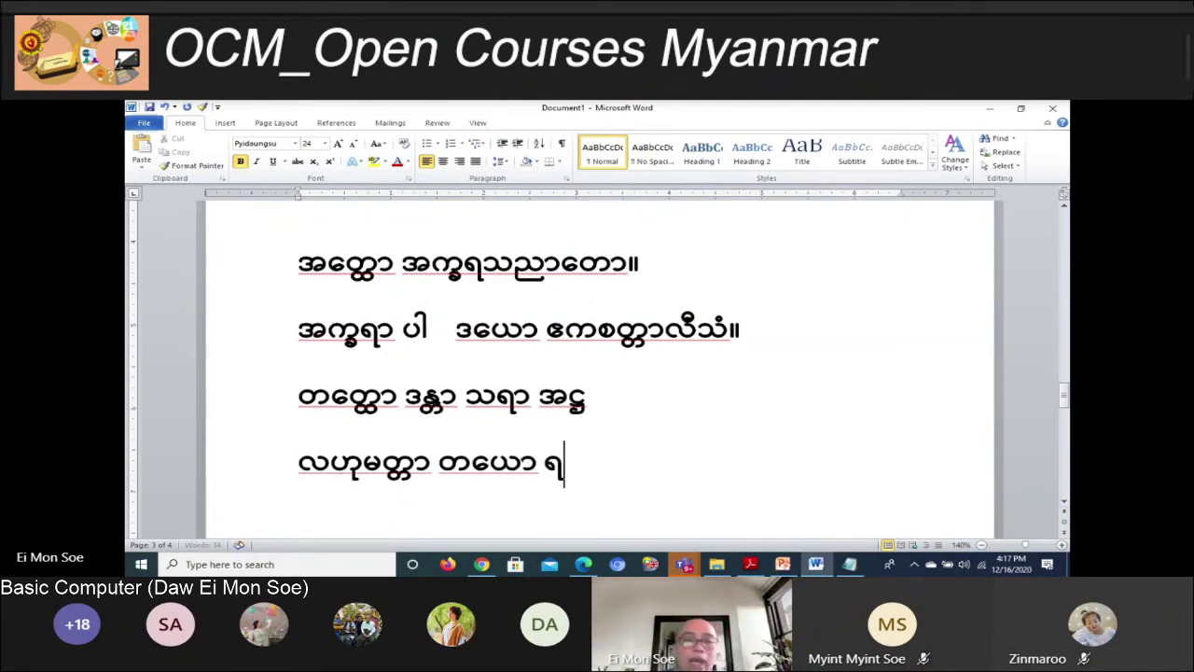
type("သသ")
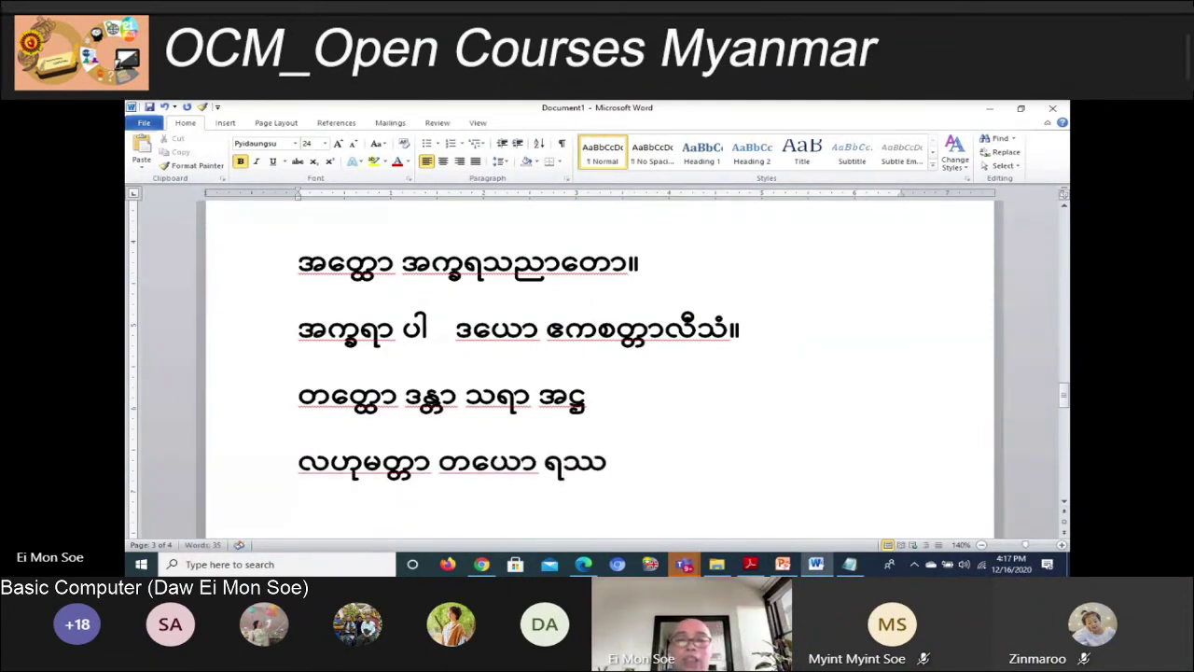
key("BackSpace")
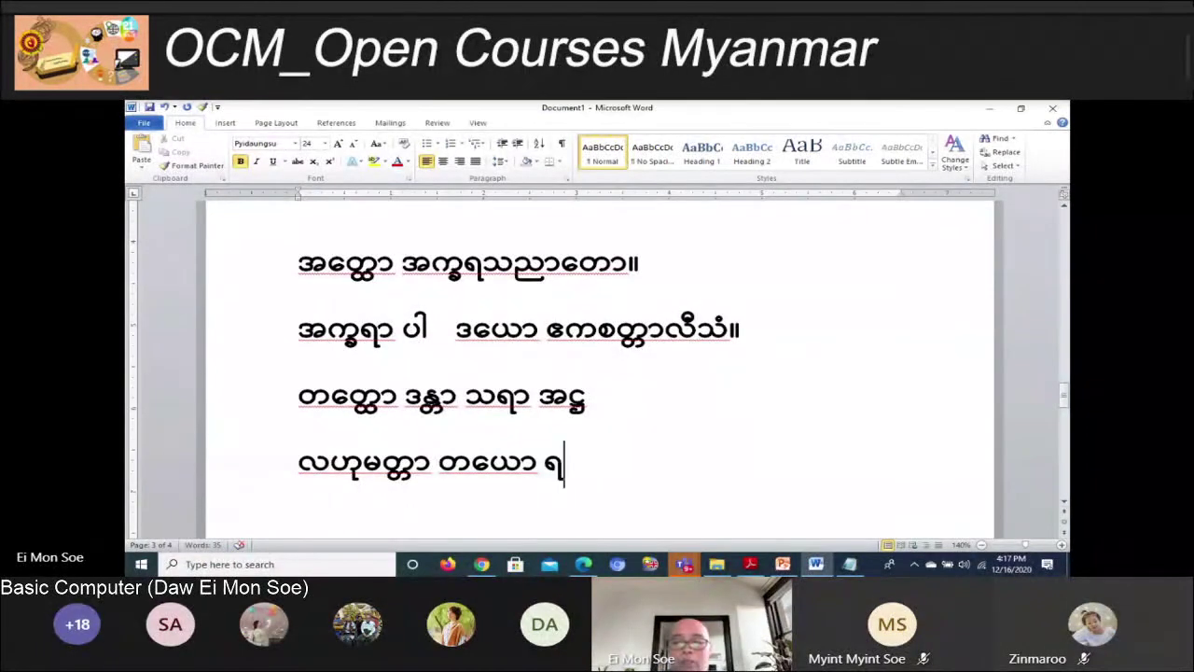
type("သသ")
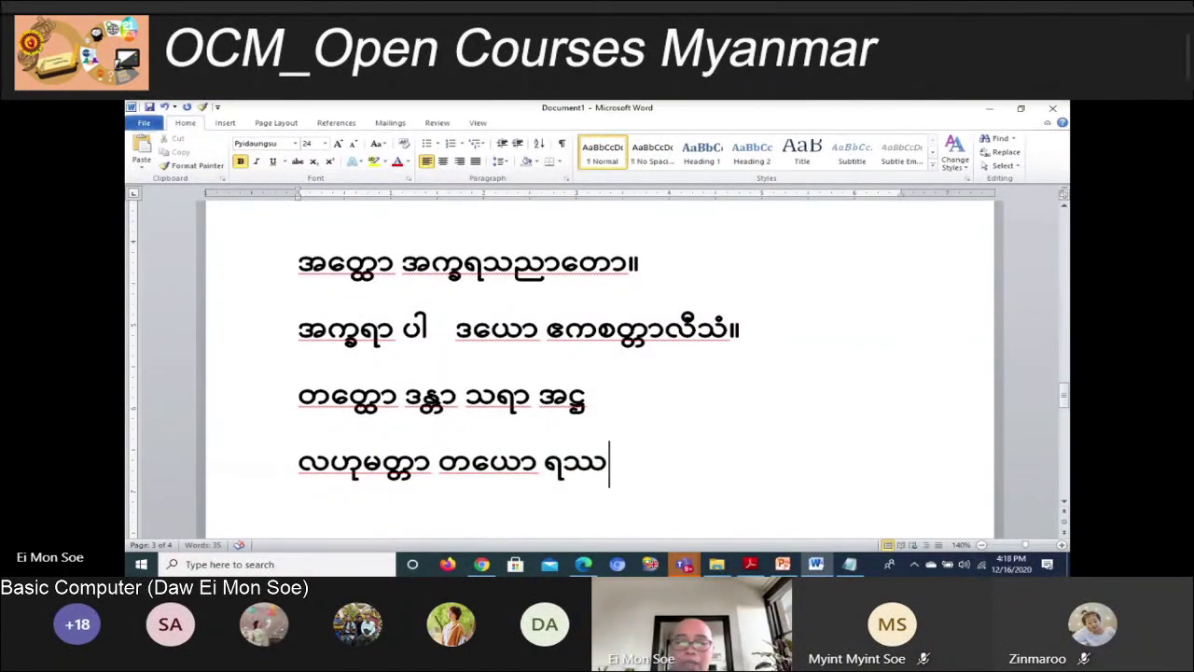
key("BackSpace")
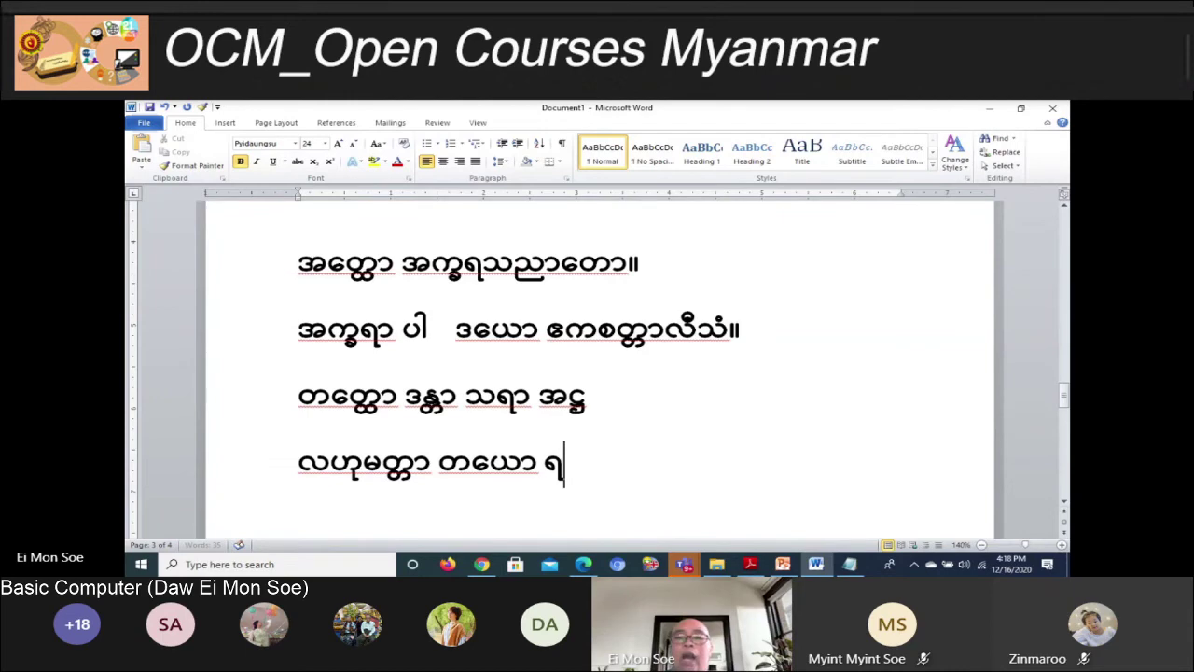
Add သ to the fourth line, check the Pyidaungsu keyboard layout in the PDF, and return to Word
type("သသ")
key("alt+Tab")
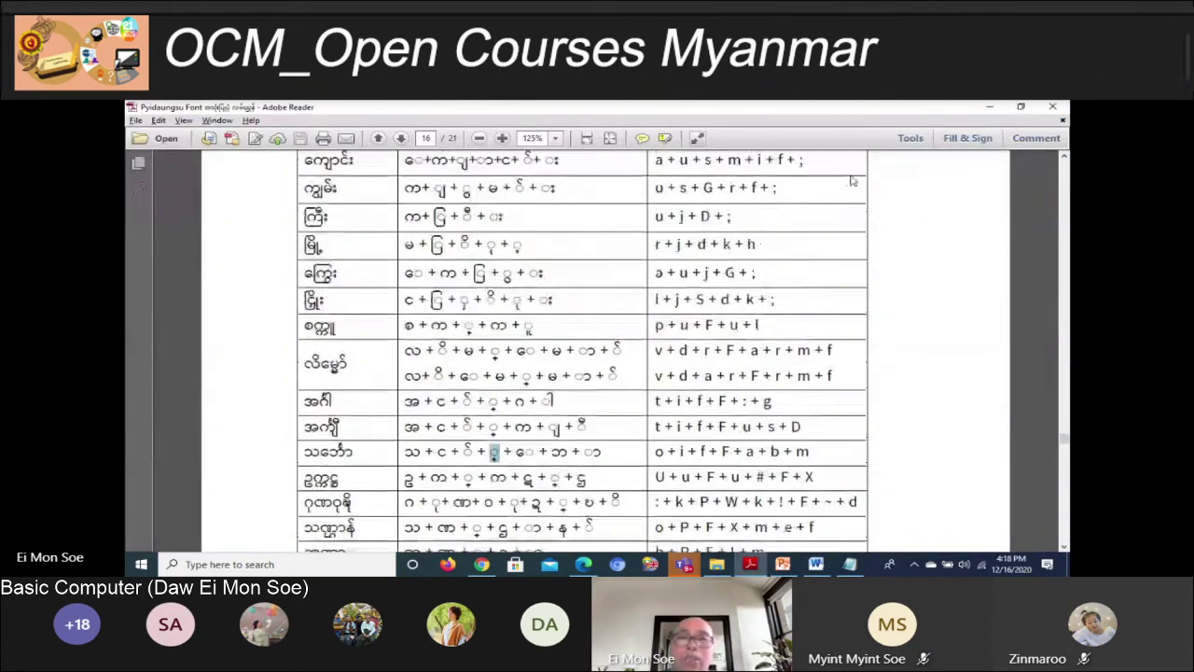
scroll(851, 181, "up", 5)
scroll(740, 294, "up", 5)
scroll(742, 298, "up", 5)
scroll(742, 299, "up", 5)
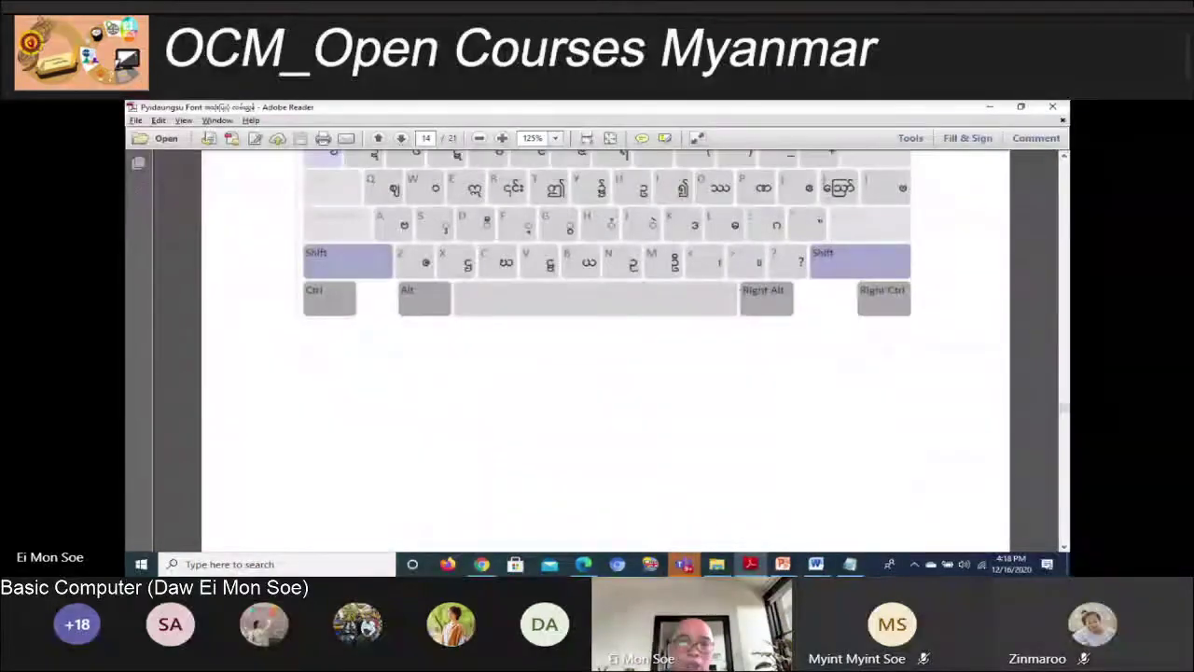
scroll(744, 288, "up", 3)
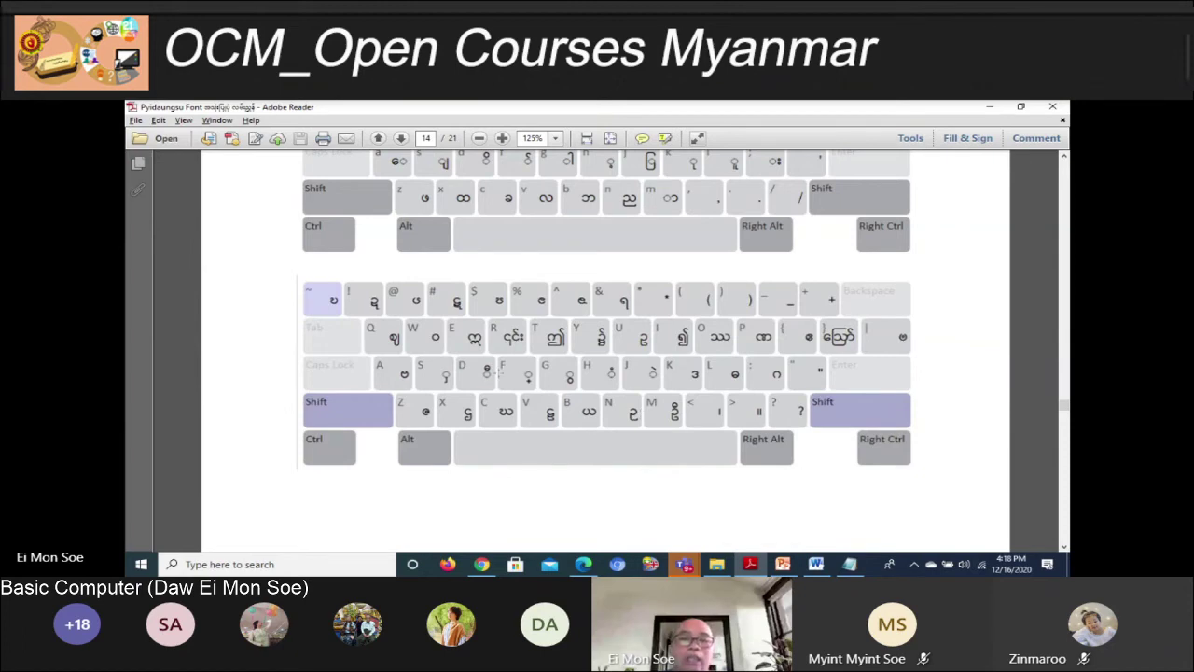
key("alt+Tab")
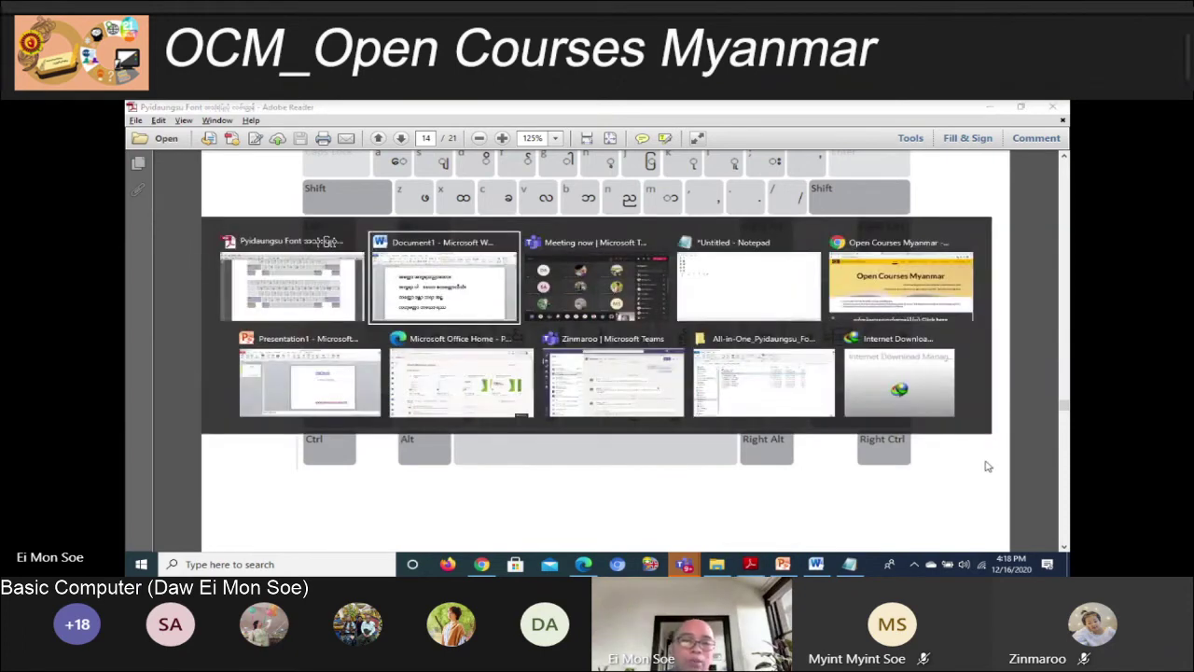
scroll(840, 401, "down", 3)
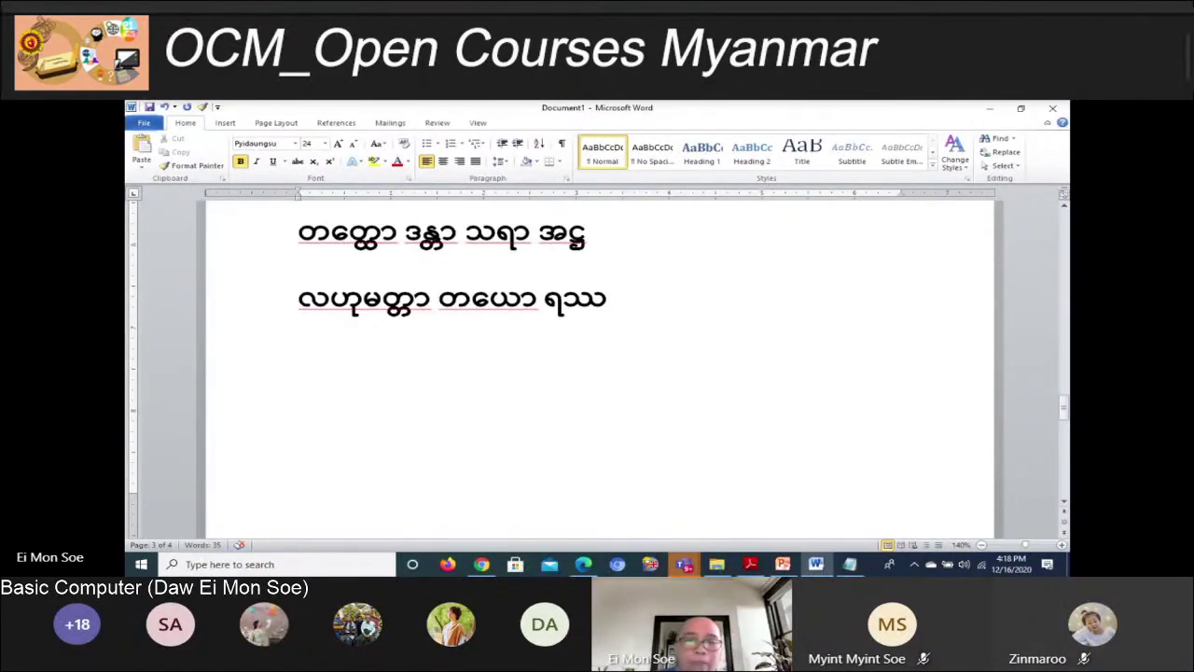
Close the line with ။ and type the next Burmese line, အညေ ဒီယာ
type("ာ။")
key("Return")
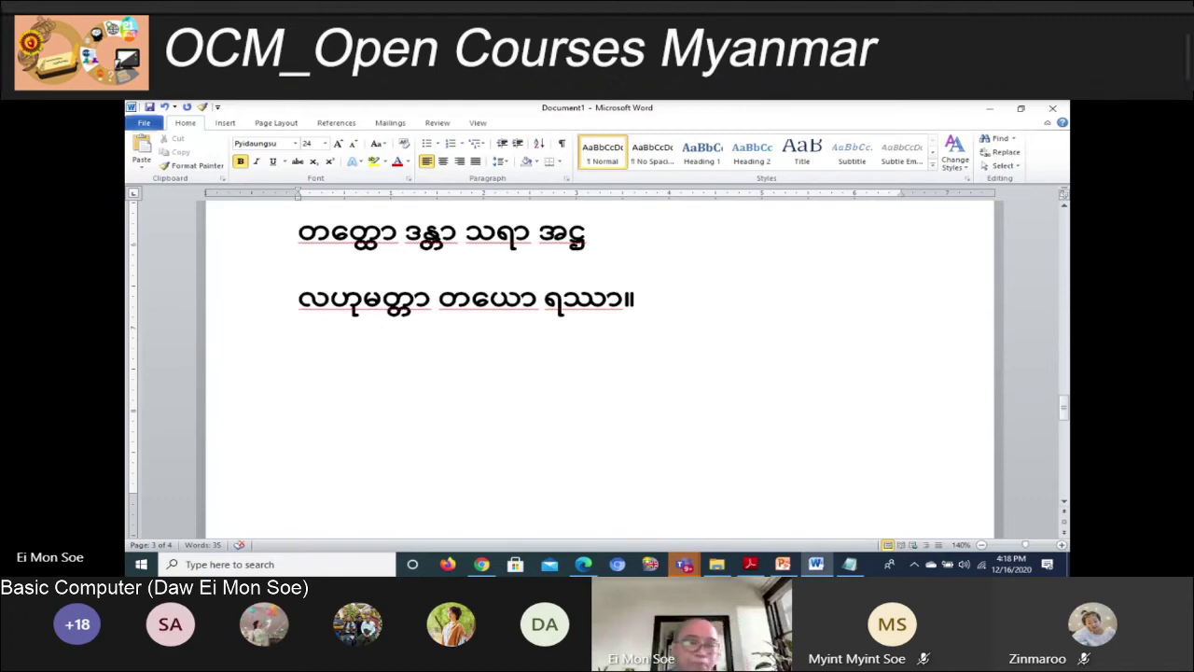
type("အေည")
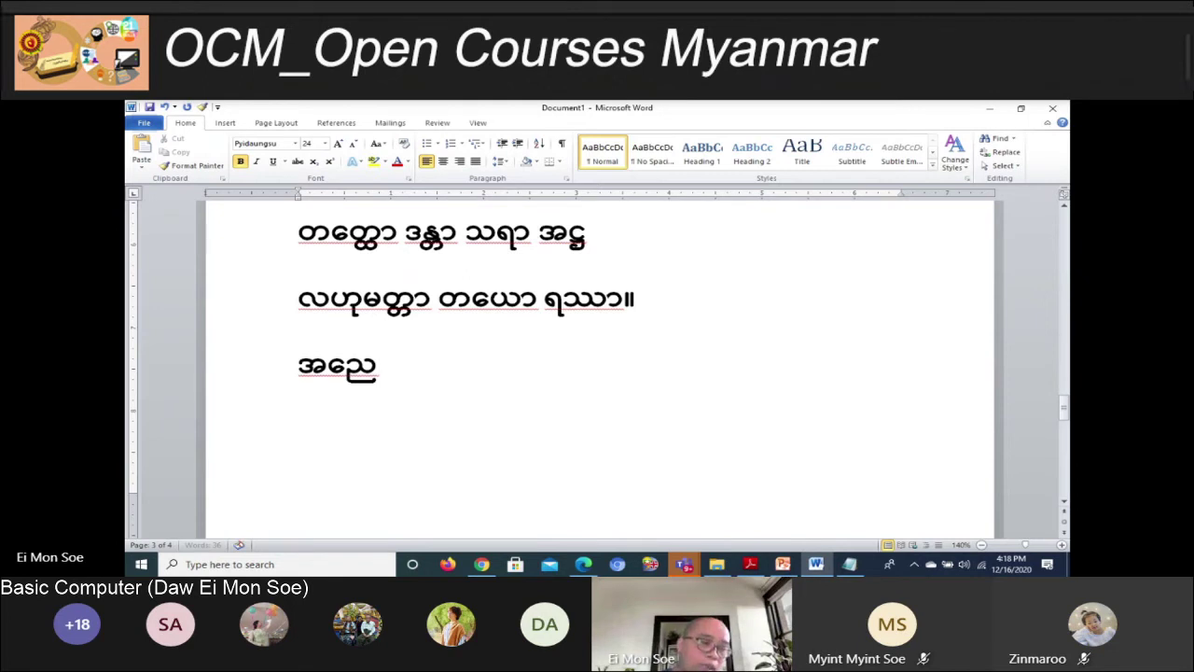
type(" ီ")
type("ဒယ")
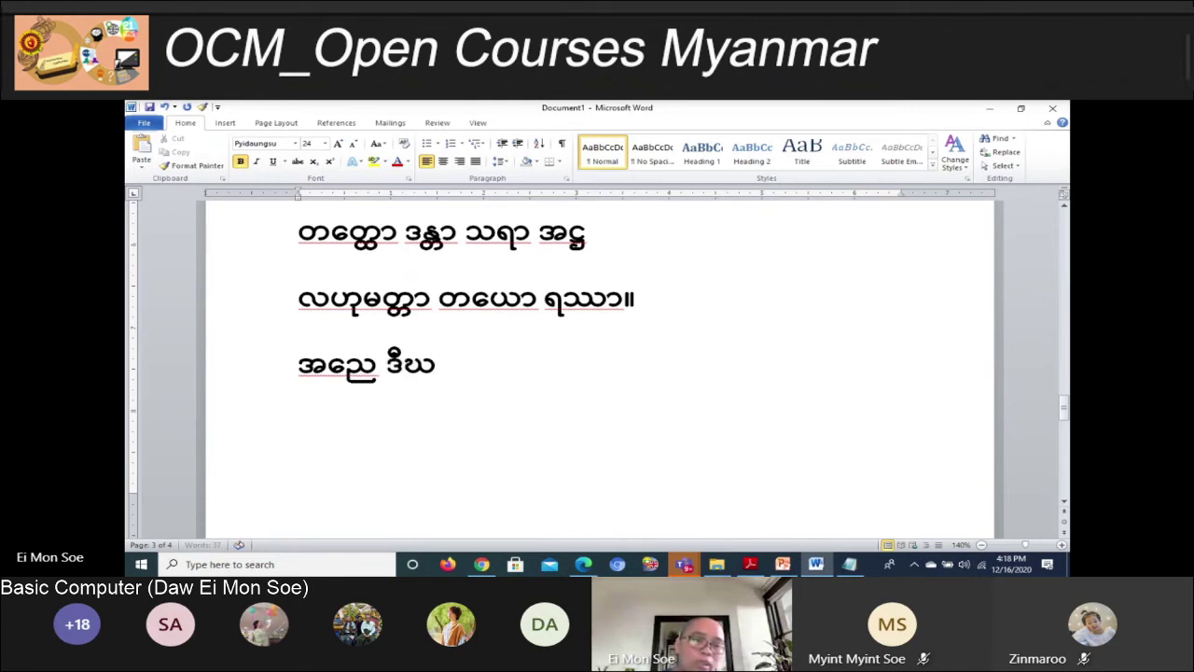
type("ာ")
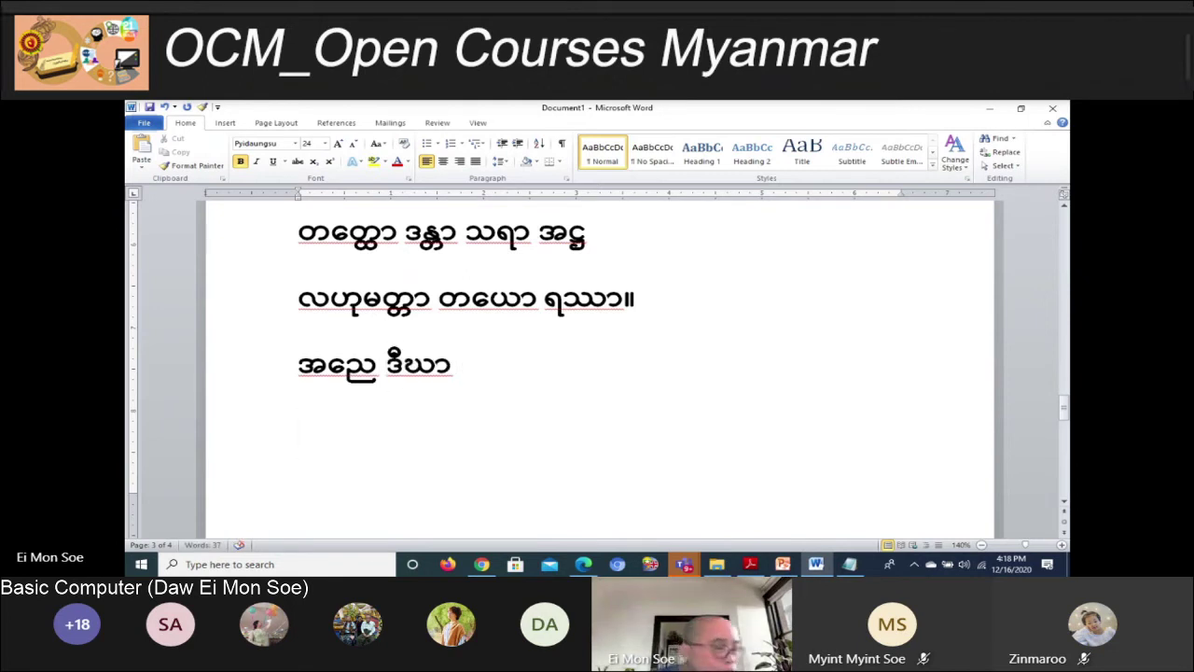
key("Return")
Start the next line with သေသာ ဗျ, trying several characters for the following syllable
type("သေသာ ")
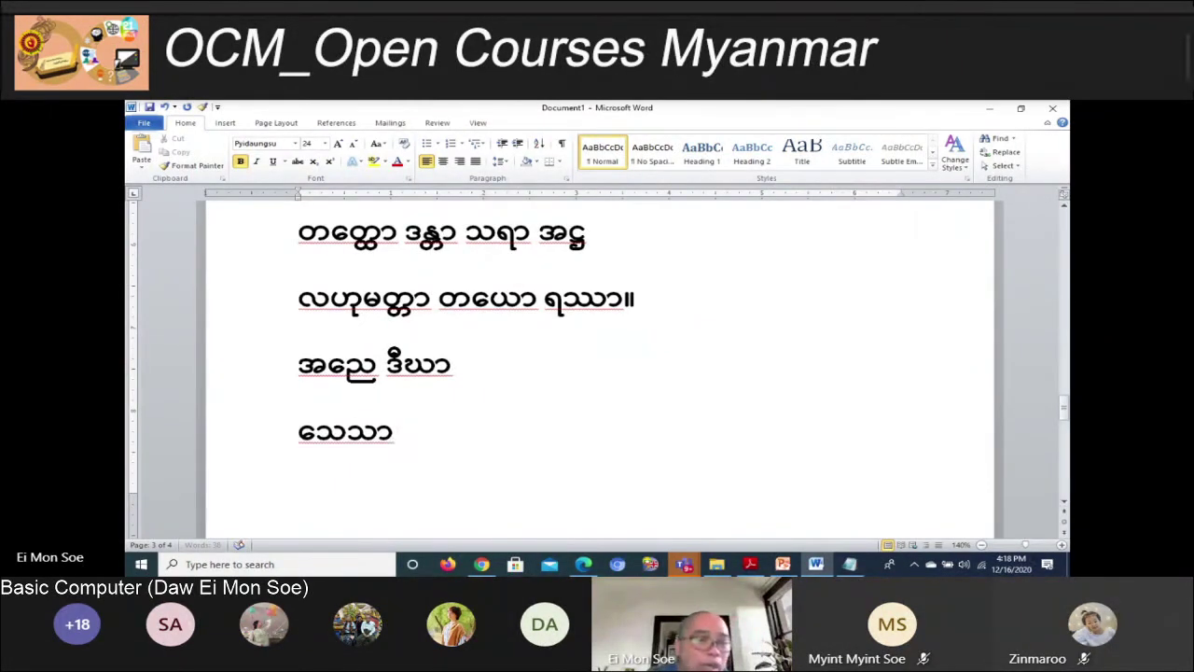
type("ဗ")
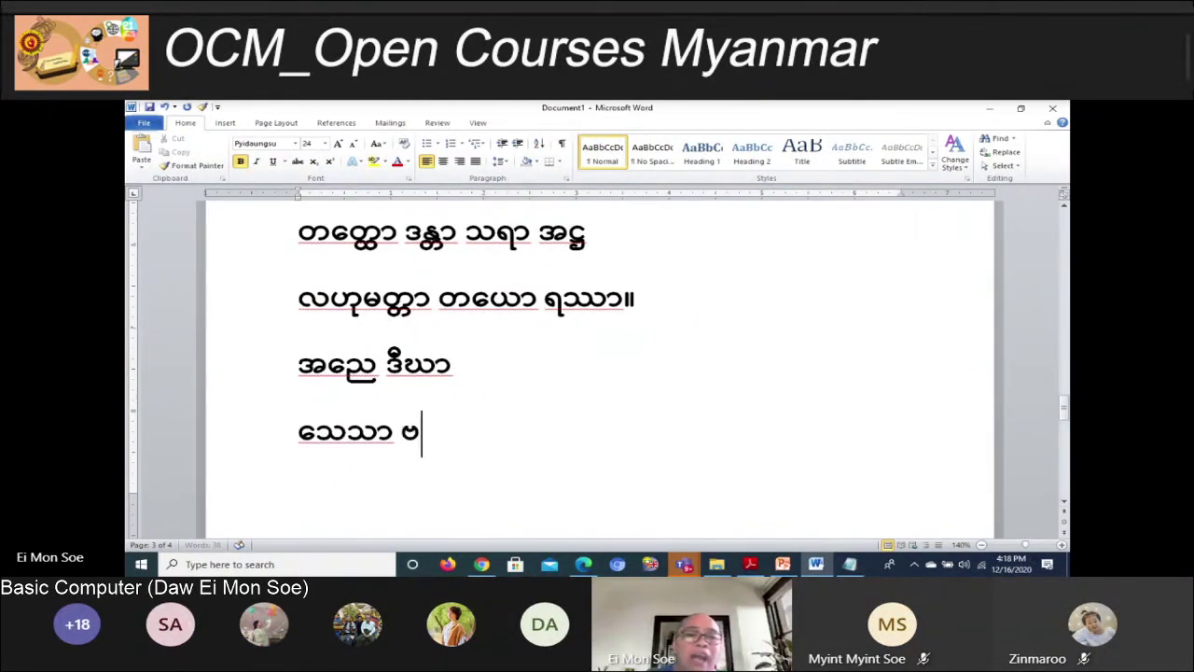
type("ျ")
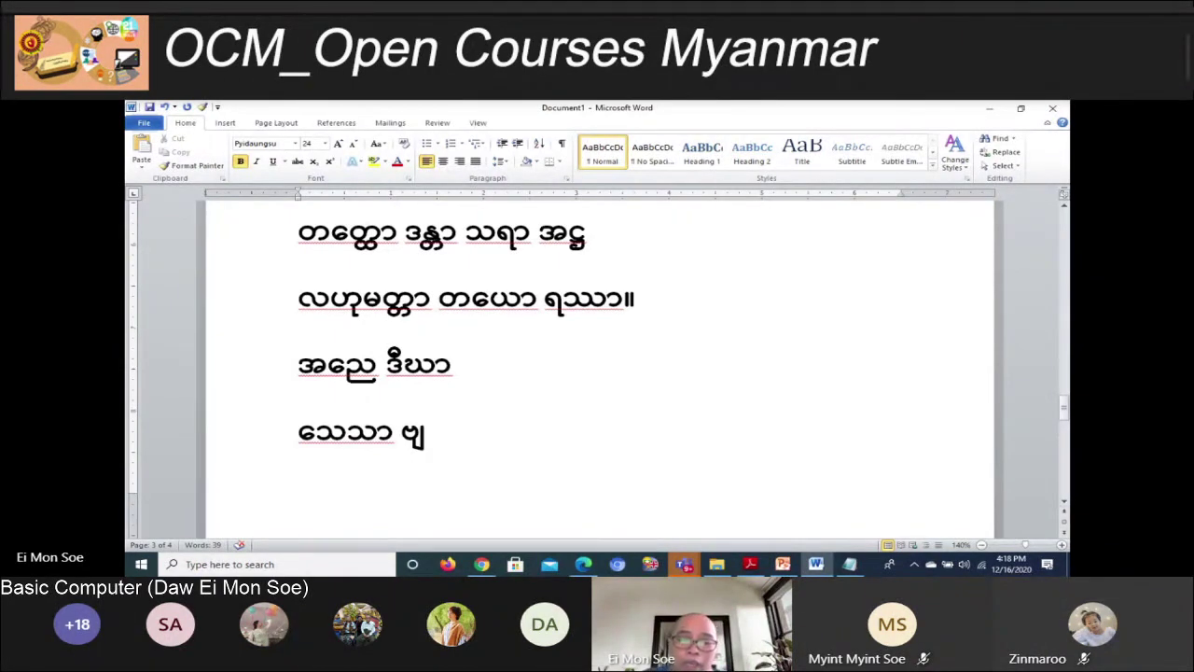
type("ဋ")
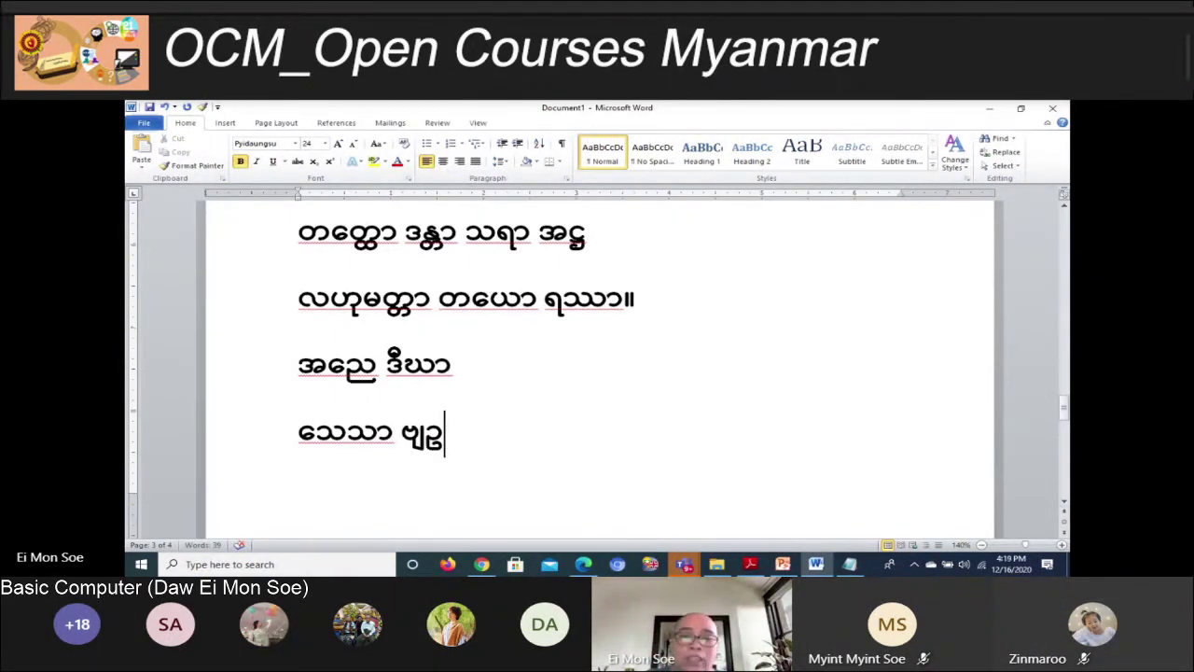
key("BackSpace")
type("ု")
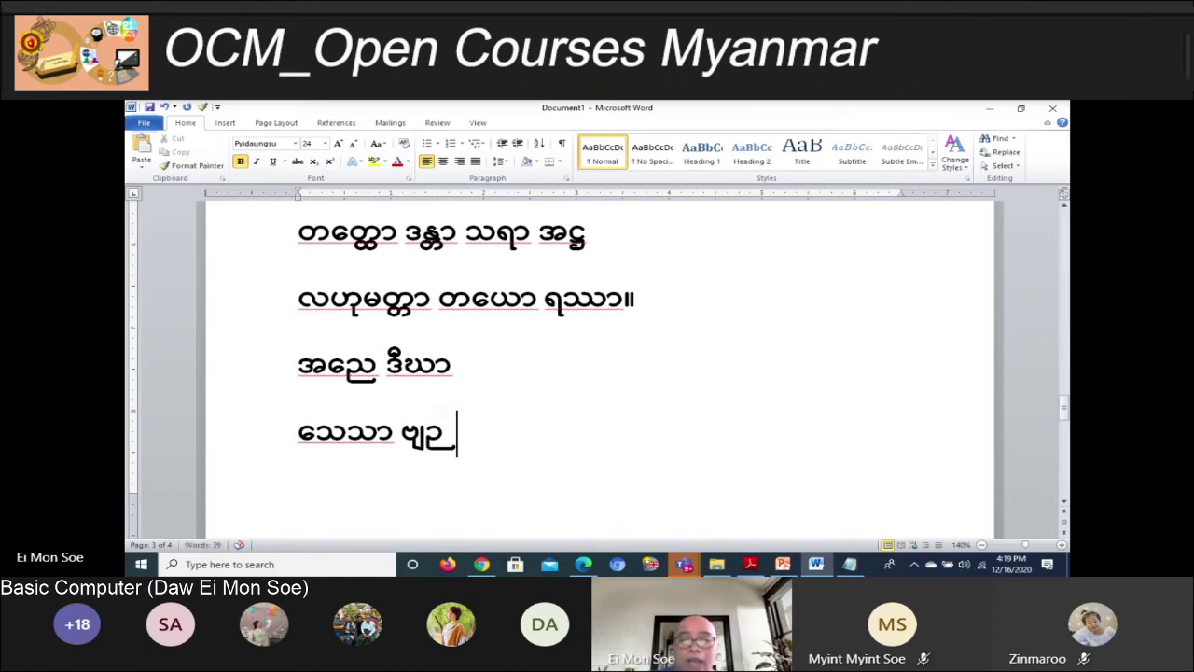
key("BackSpace")
type("ဥ")
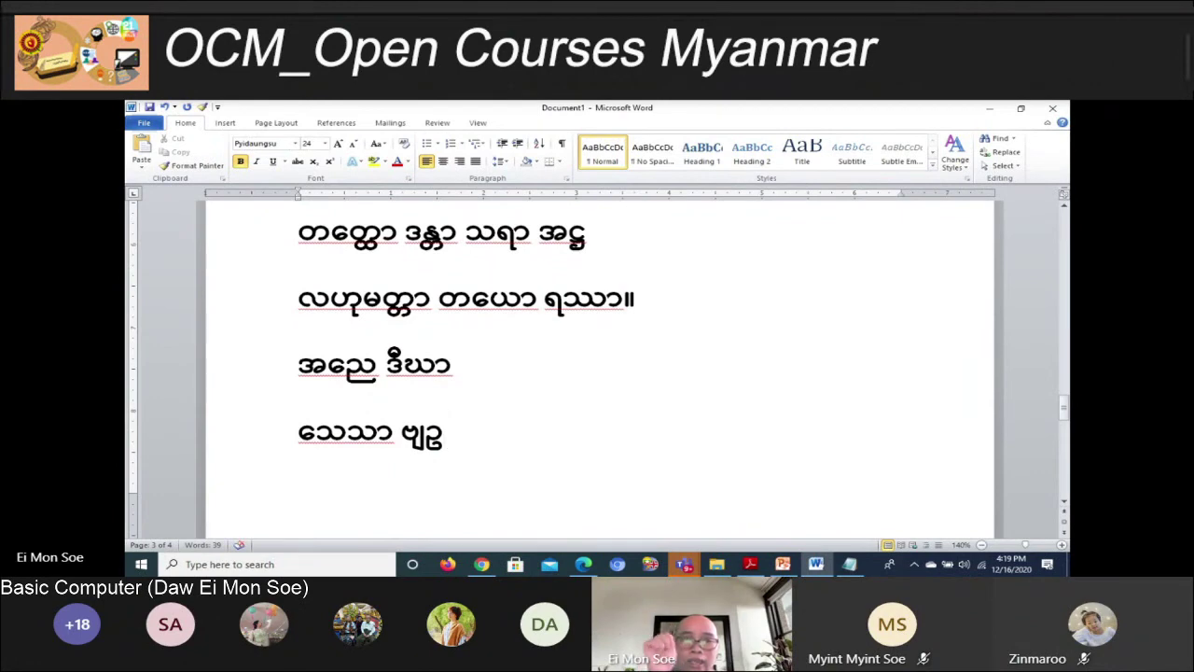
key("shift+Left")
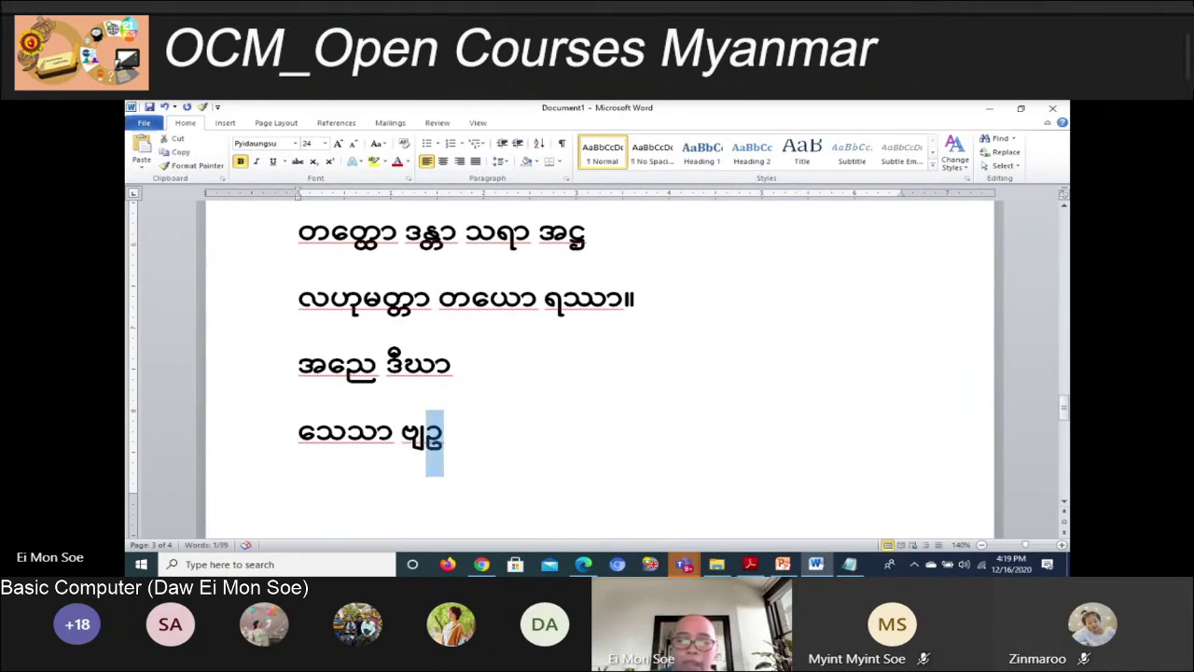
key("Right")
type("(")
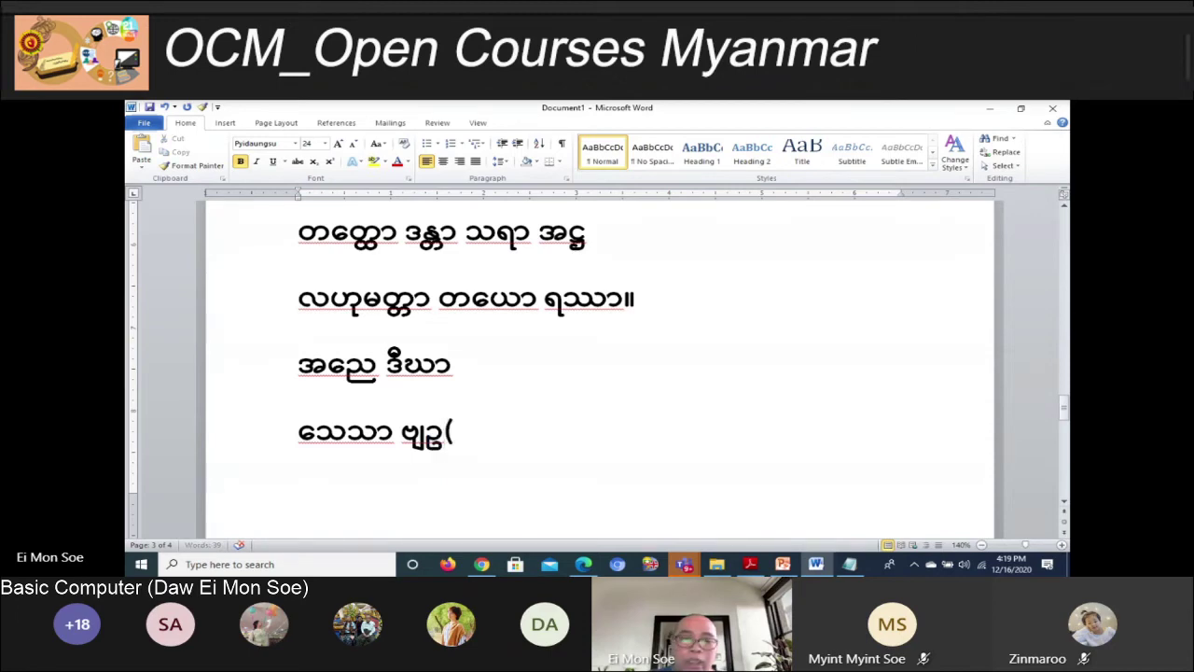
type("ဥ")
key("BackSpace")
Finish the phrase ending in ဦနာ by switching KeyMagic between English and Burmese, then place the cursor on page 4
key("ctrl+shift")
type("U")
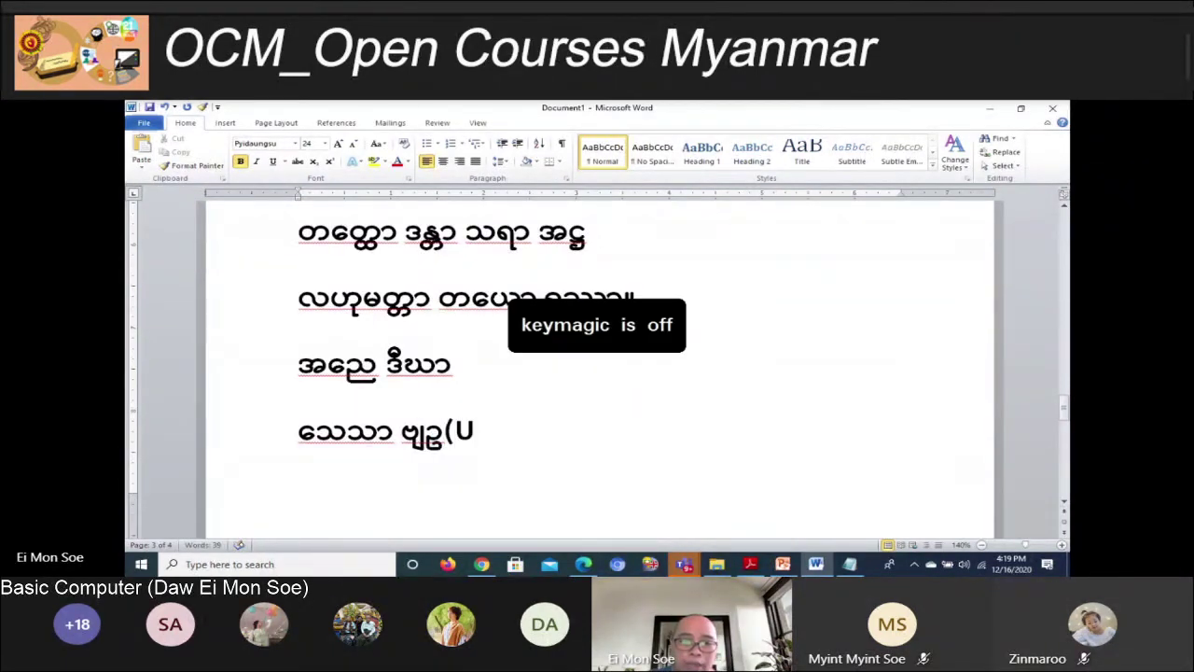
type(")")
key("shift+Left")
key("shift+Left")
key("shift+Left")
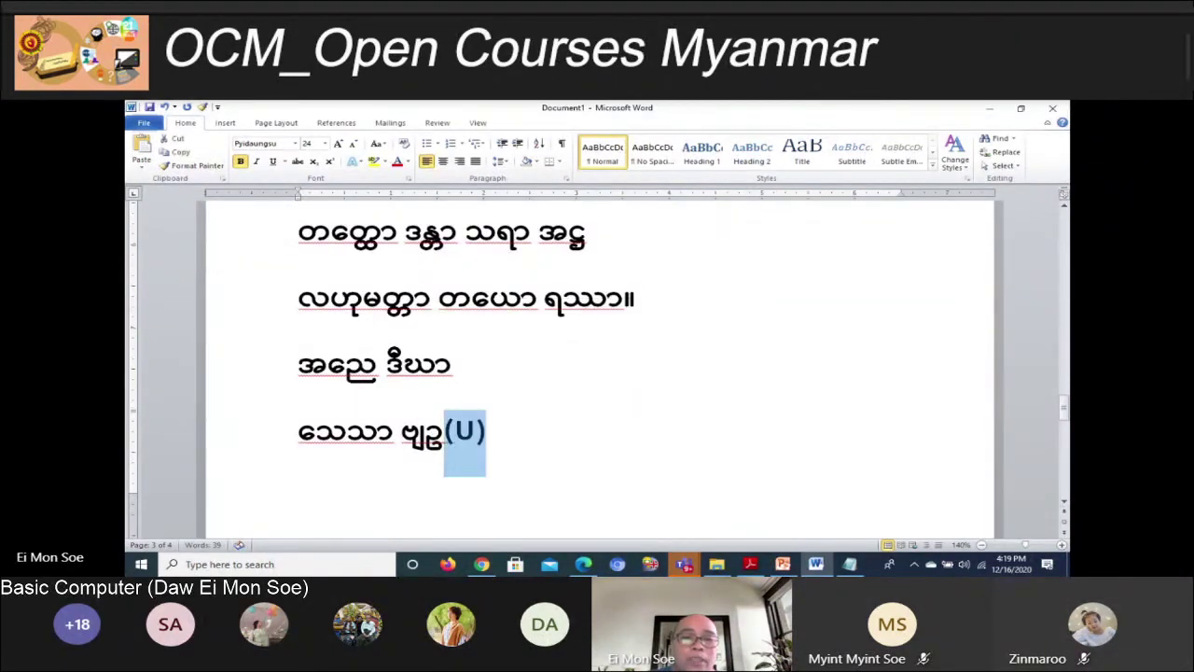
key("shift+Left")
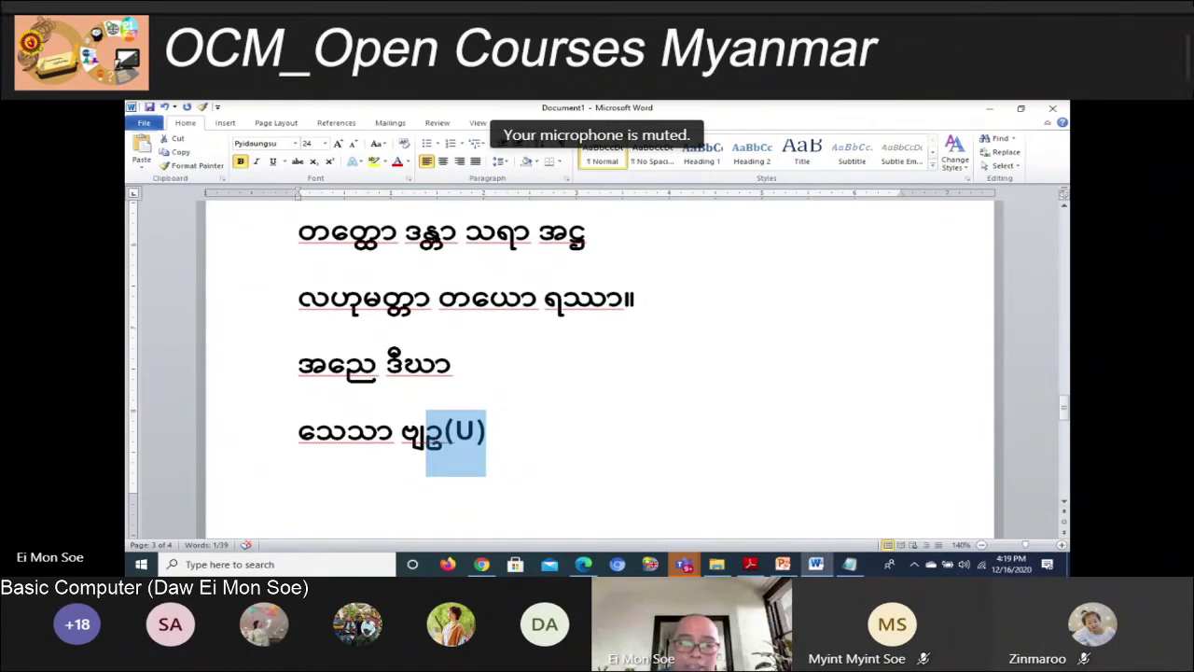
type("N")
key("BackSpace")
key("ctrl+shift+m")
type("ဥ")
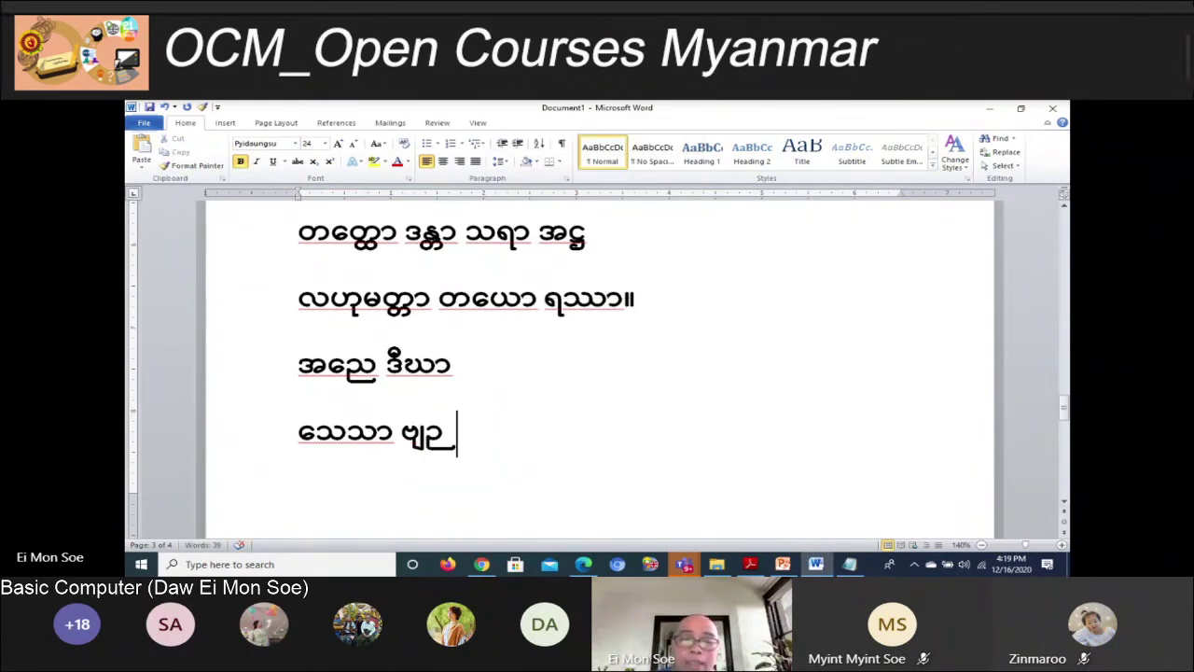
type("ီဇ")
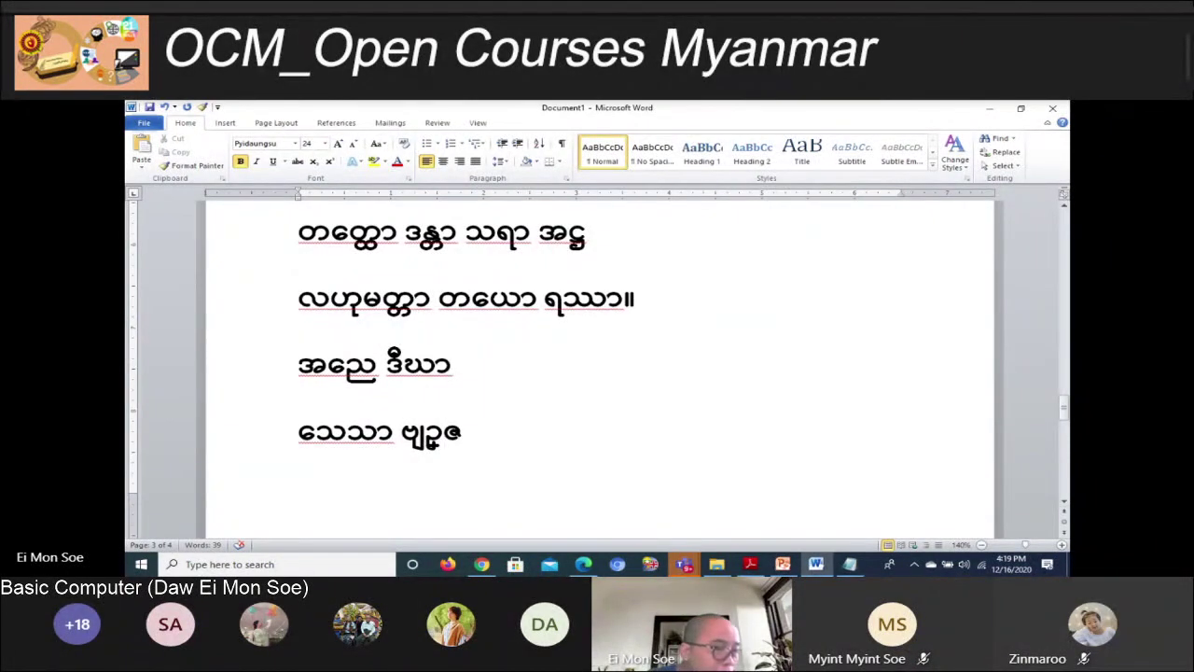
key("BackSpace")
type("နာ")
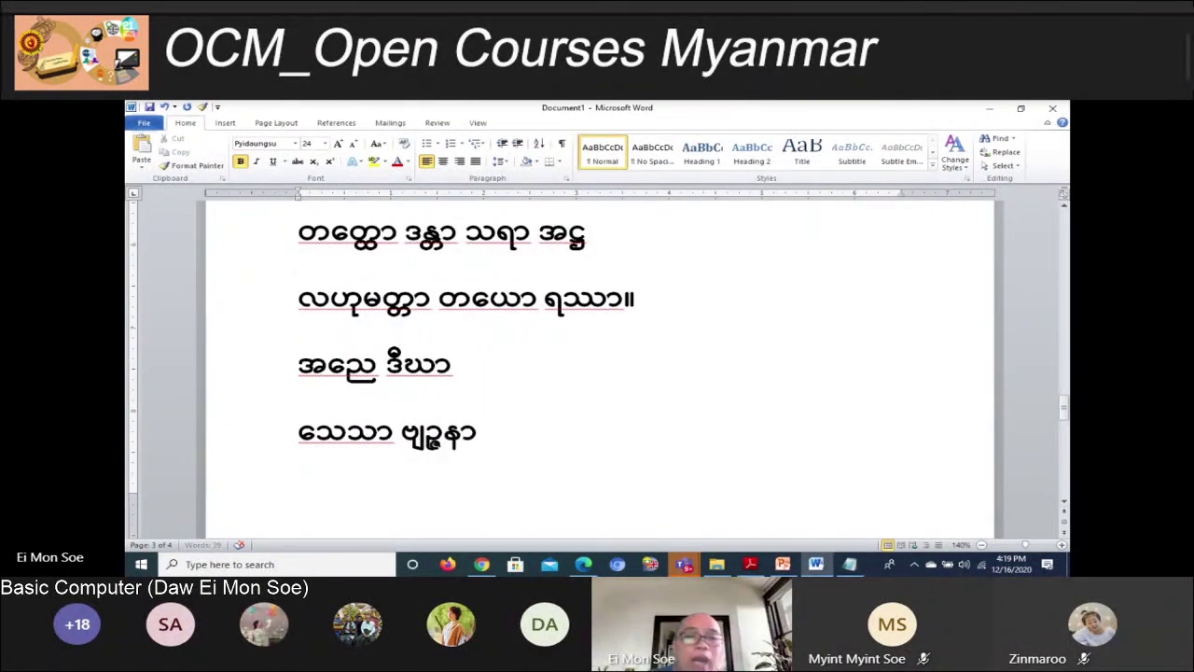
scroll(597, 373, "down", 3)
left_click(300, 489)
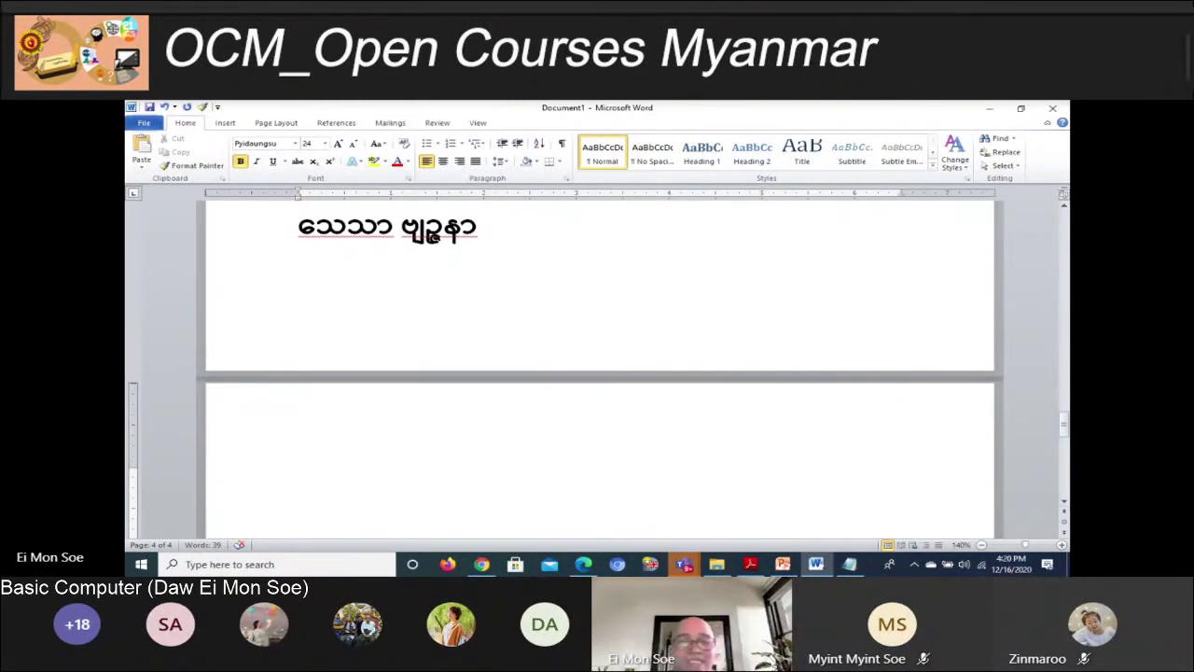
key("alt+Tab")
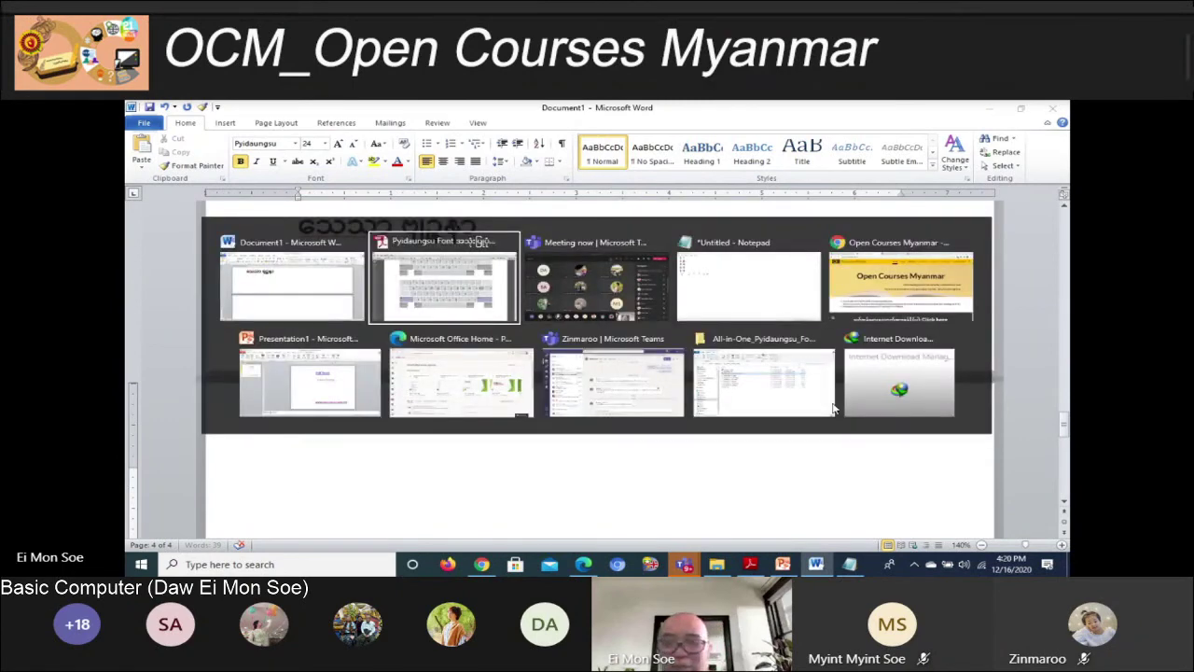
key("alt+Tab")
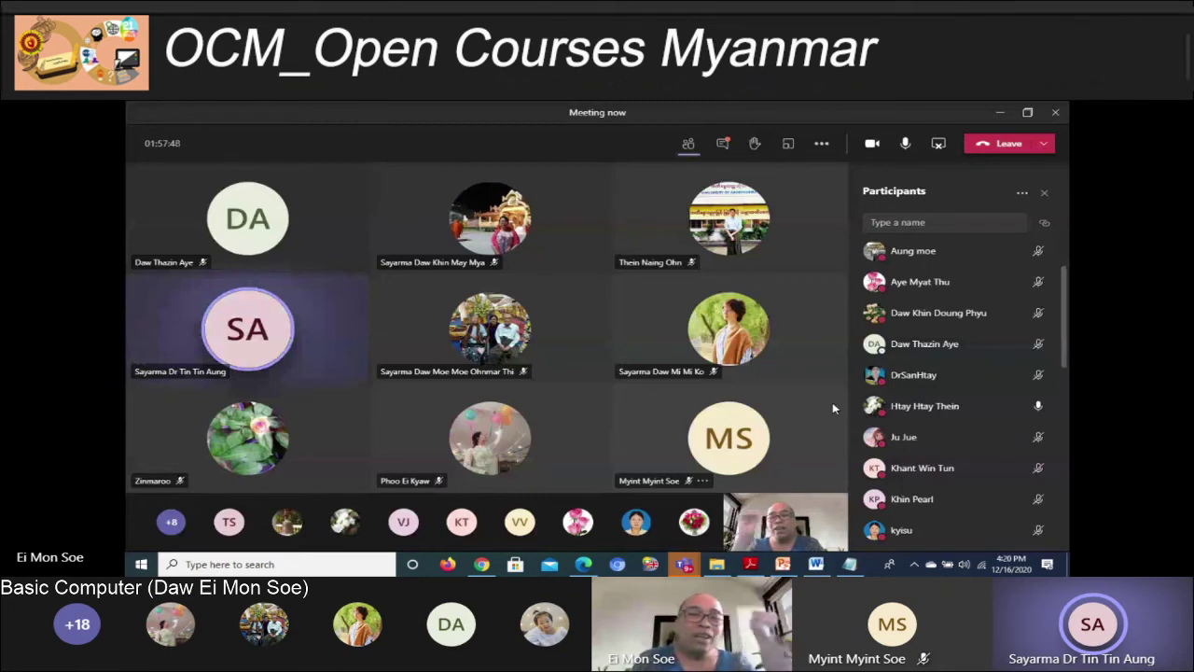
key("alt+Tab")
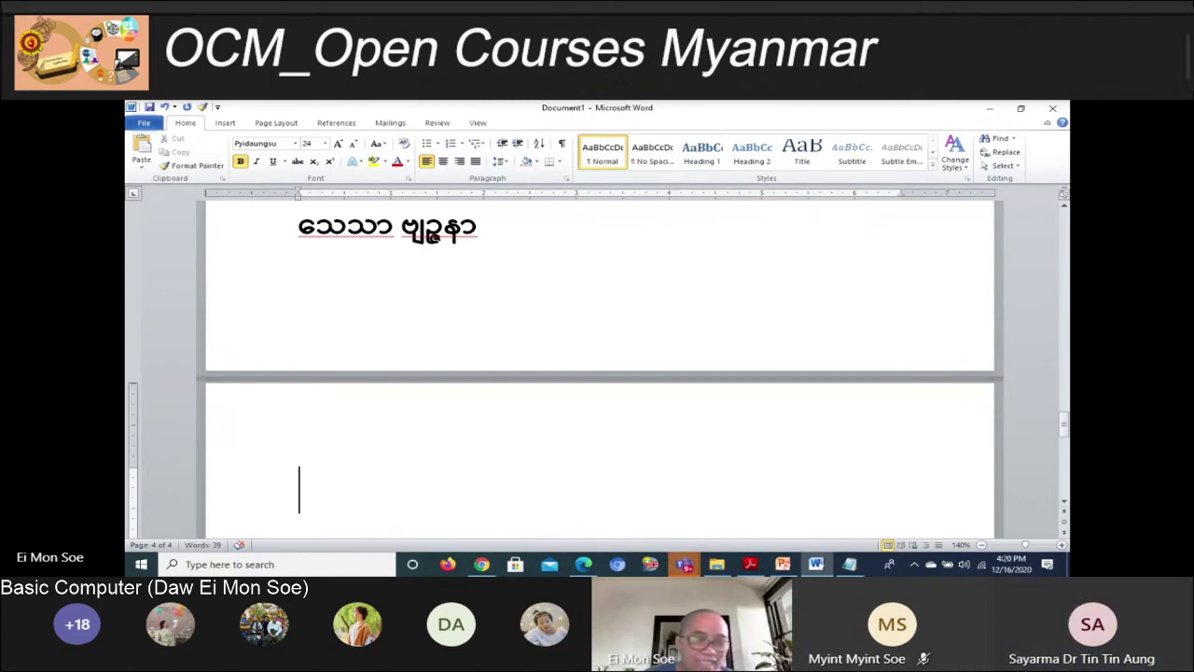
Test Burmese, then English letters (Aa) on page 4, clearing the test characters again
type("ဝု")
key("BackSpace")
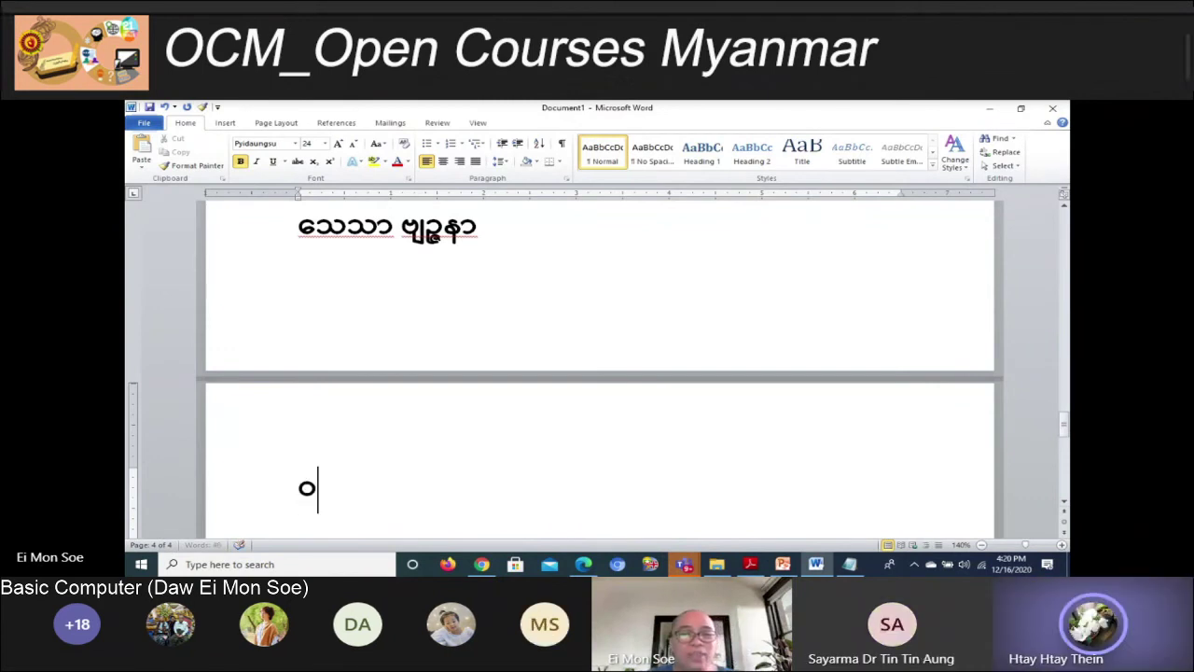
type("ဂ")
key("BackSpace")
key("BackSpace")
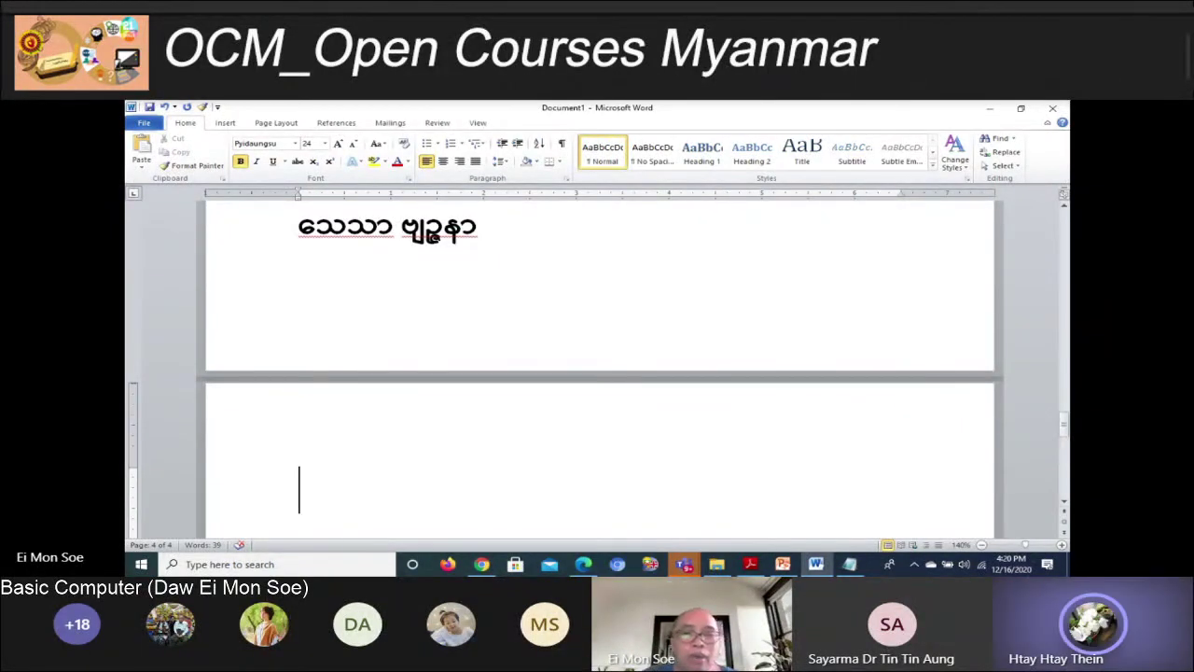
key("ctrl+shift+space")
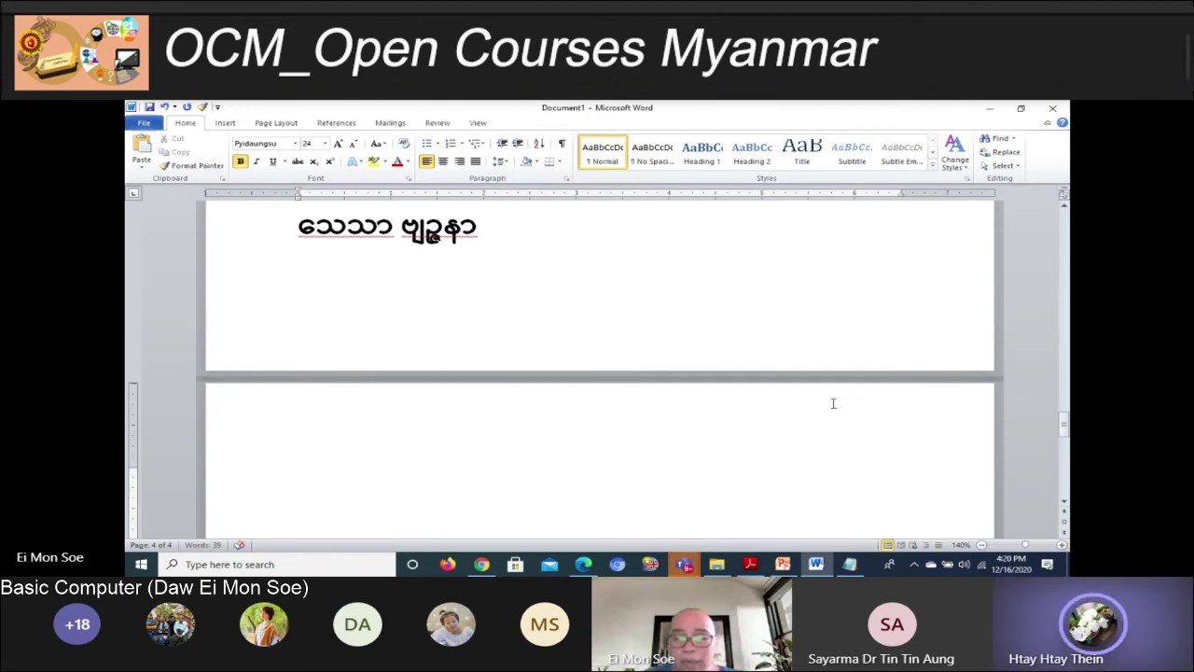
scroll(807, 407, "down", 2)
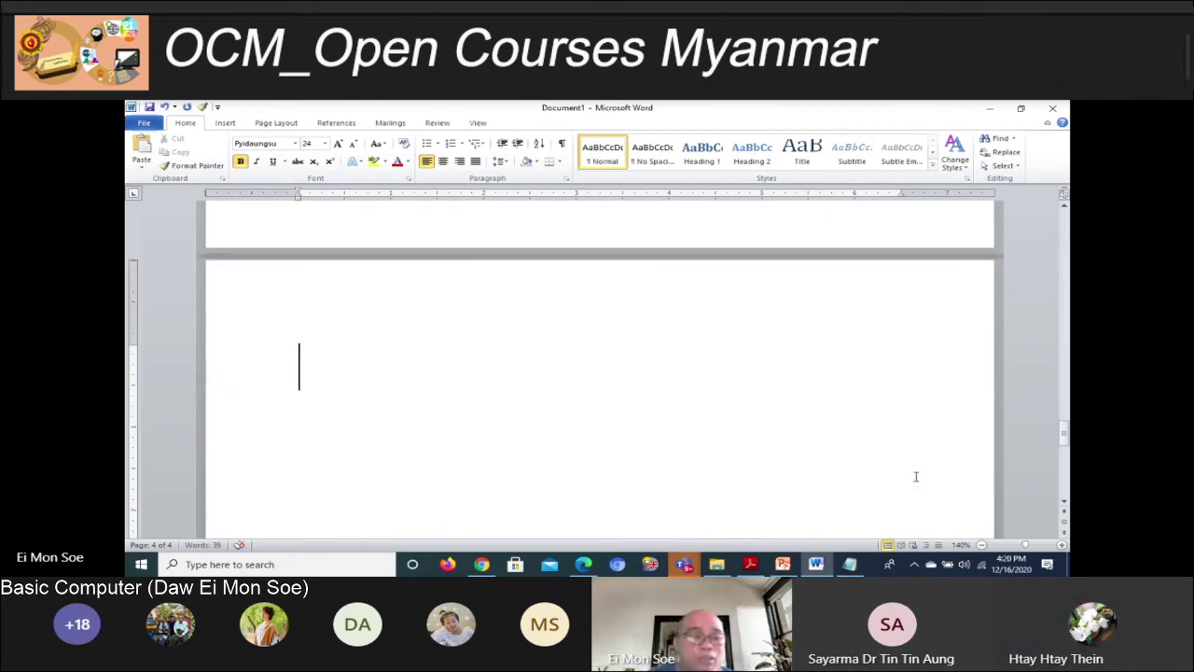
type("a")
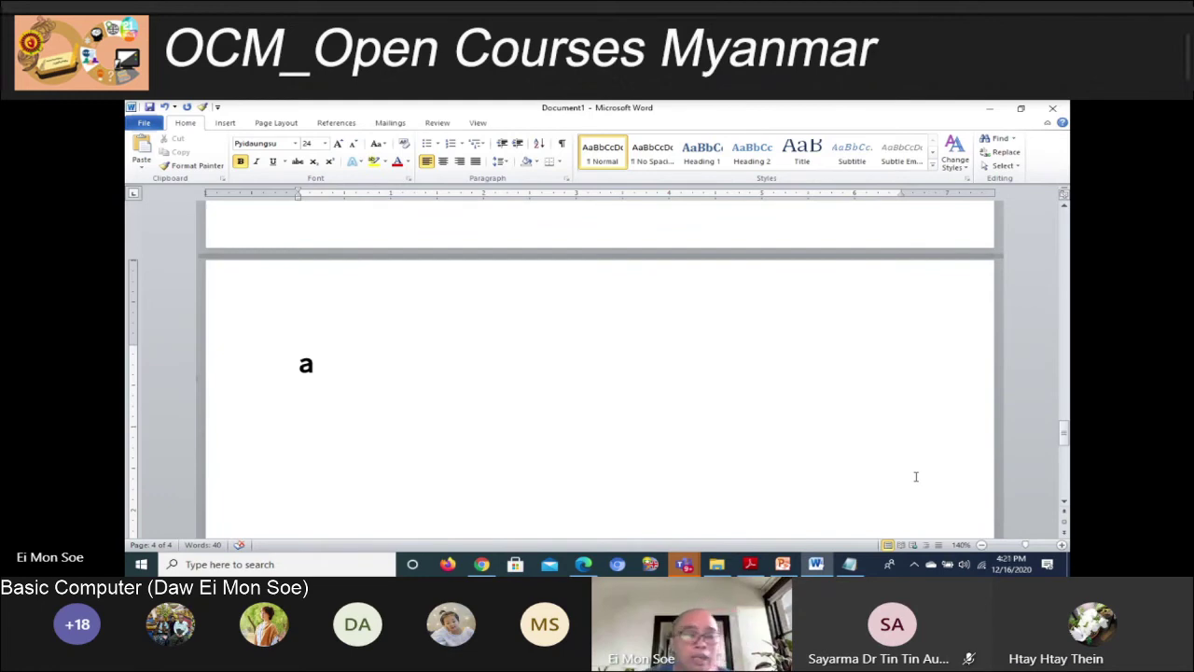
type("A")
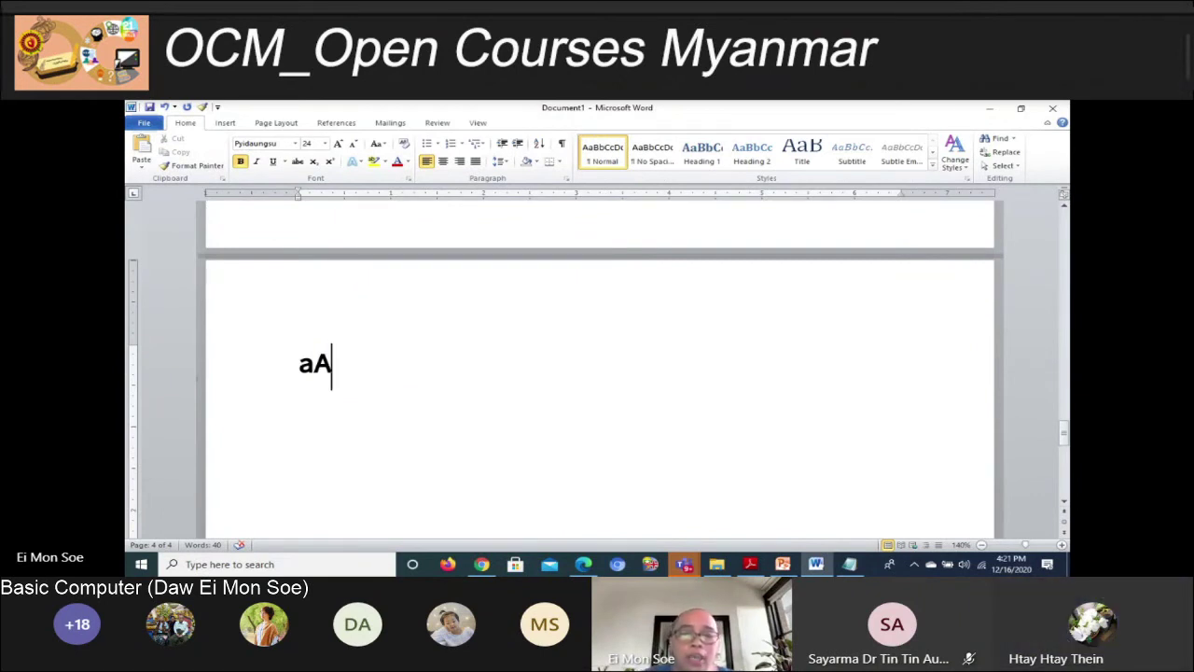
type("A")
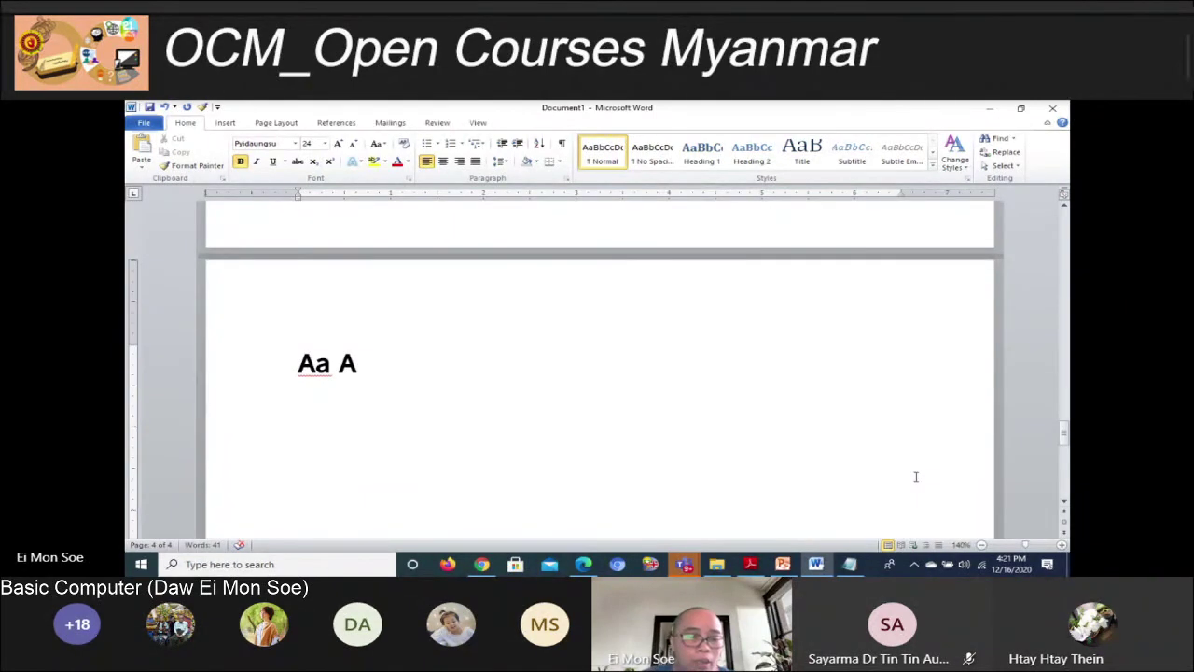
type("a")
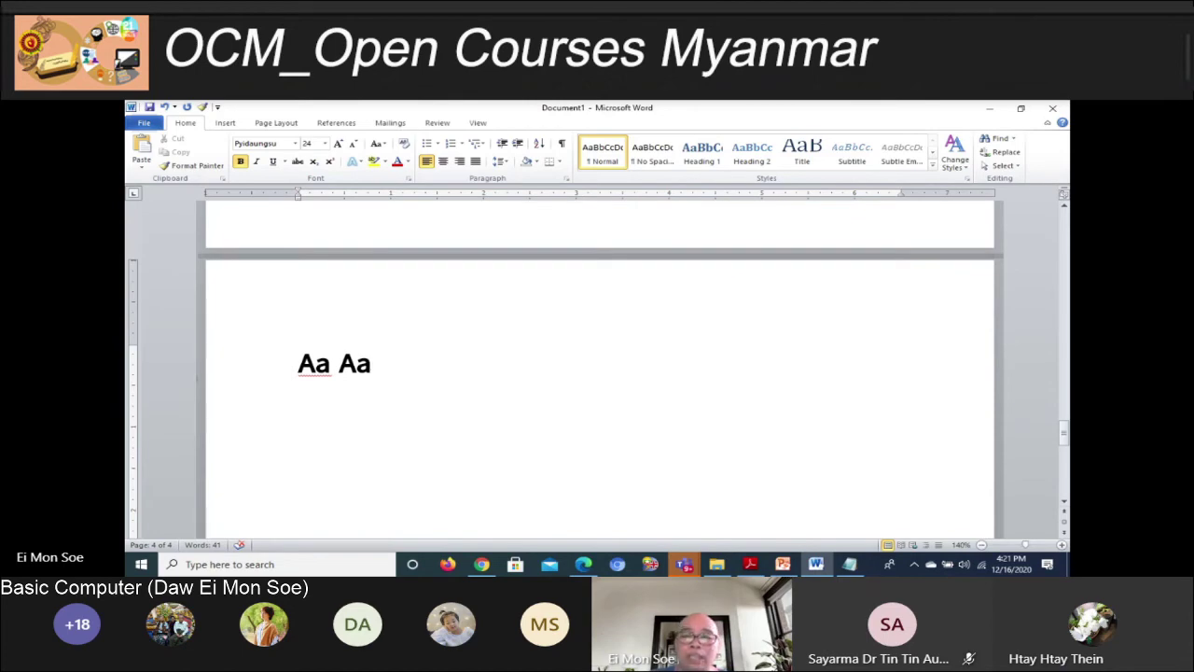
key("BackSpace")
key("BackSpace")
key("BackSpace")
key("BackSpace")
key("BackSpace")
key("BackSpace")
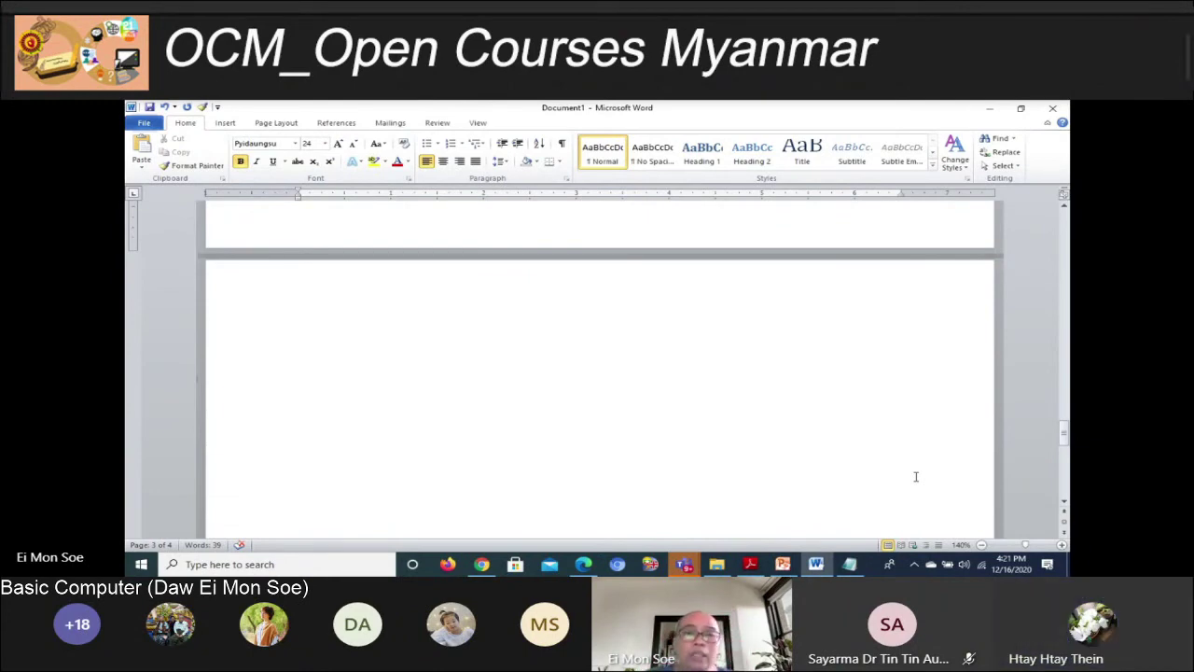
Remove the stray F after the Burmese line and type an Ff test on page 4
scroll(916, 476, "up", 3)
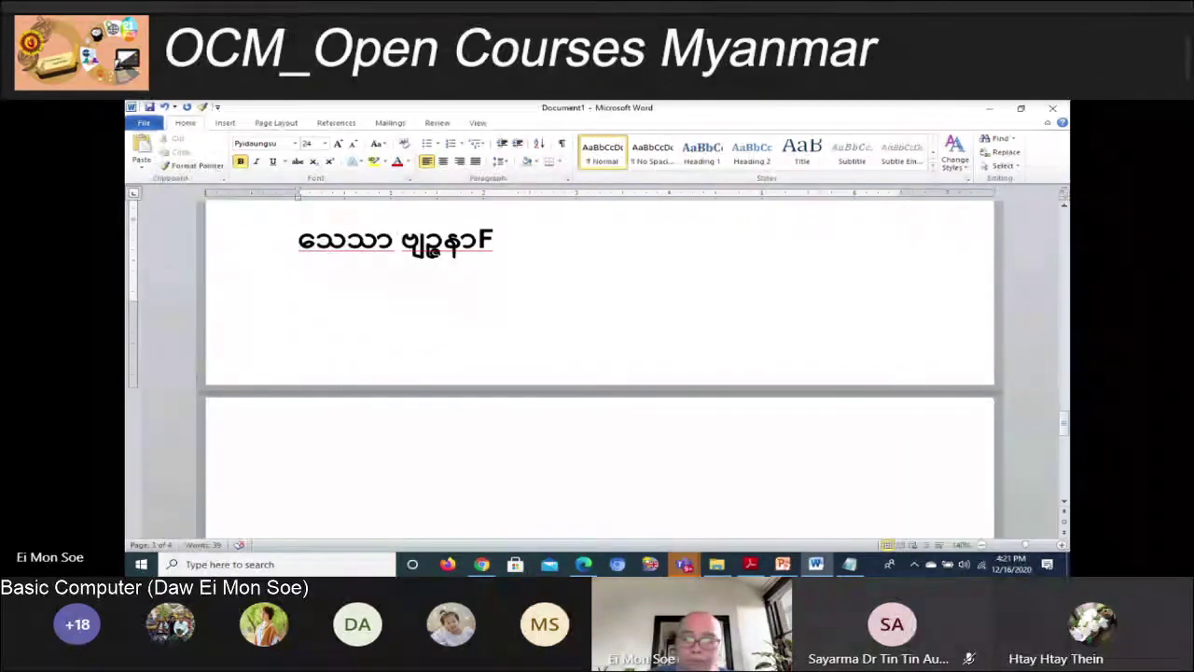
key("BackSpace")
key("Down")
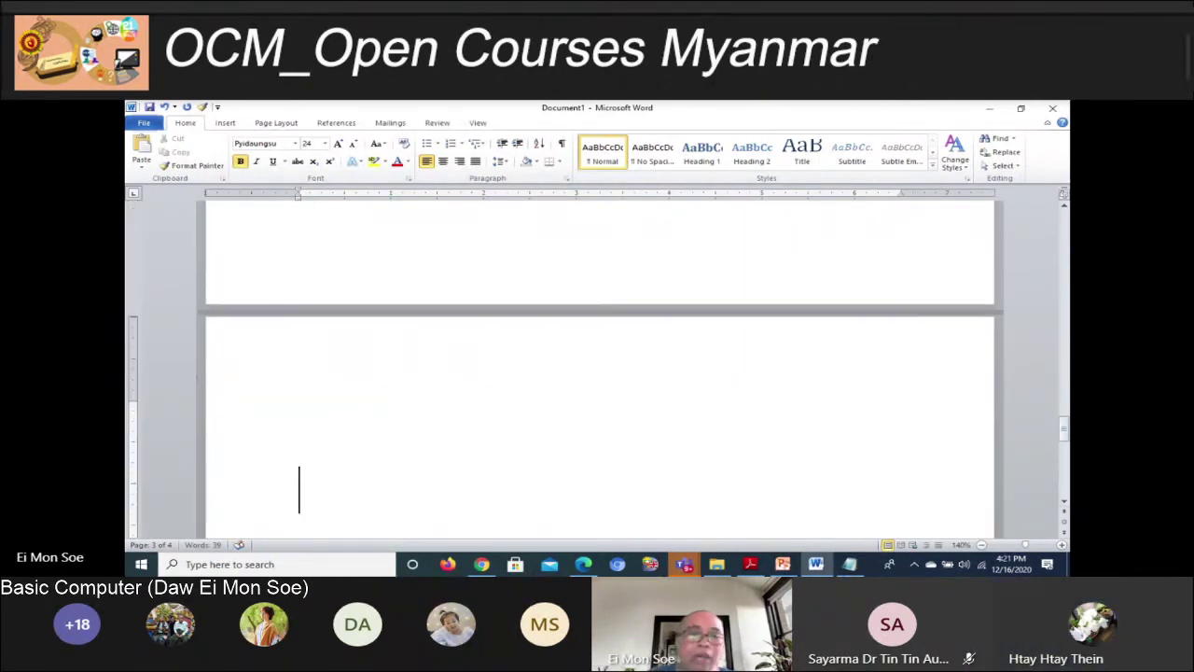
type("F")
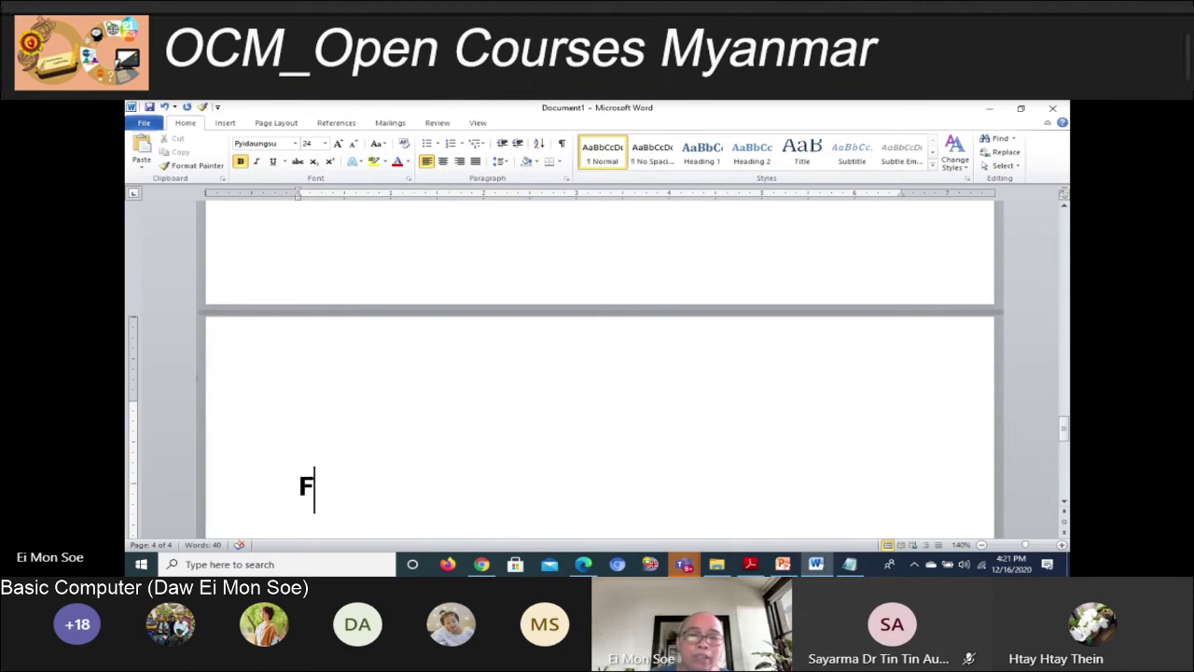
scroll(765, 404, "down", 2)
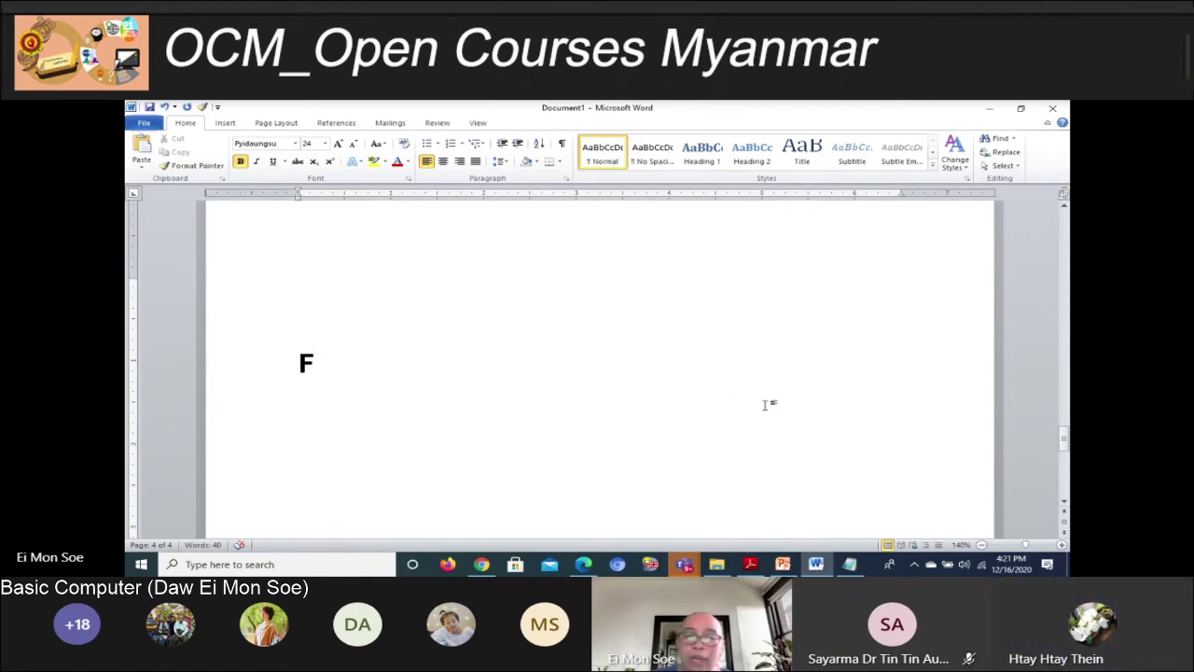
type("f")
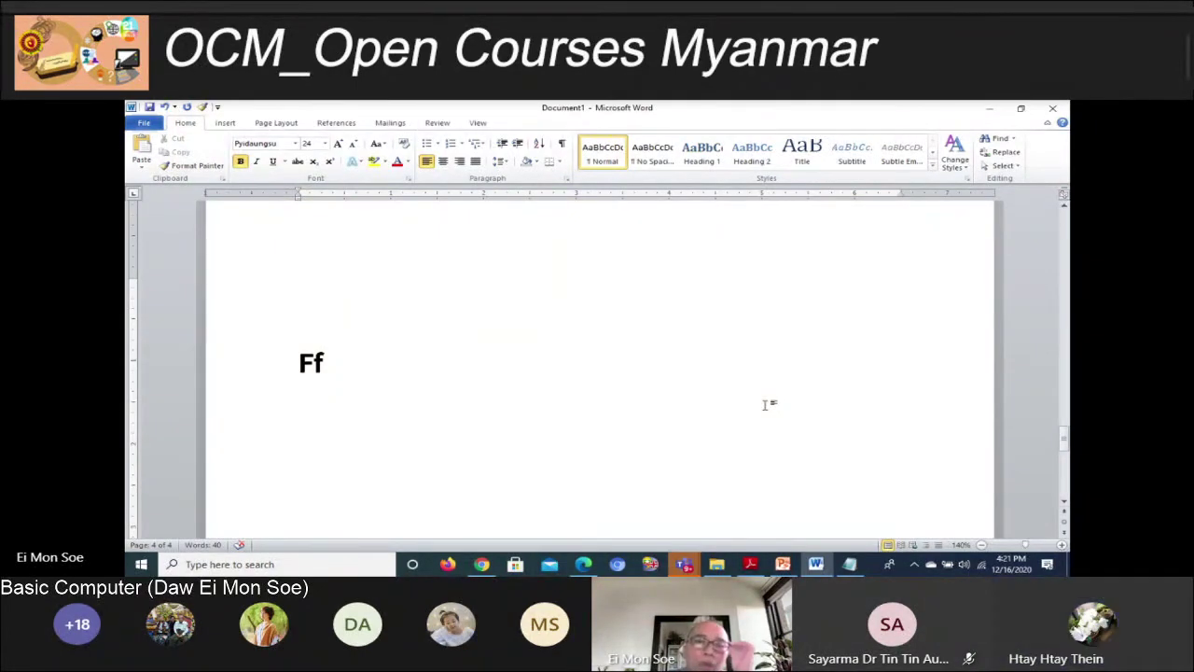
scroll(707, 412, "up", 3)
scroll(453, 445, "down", 2)
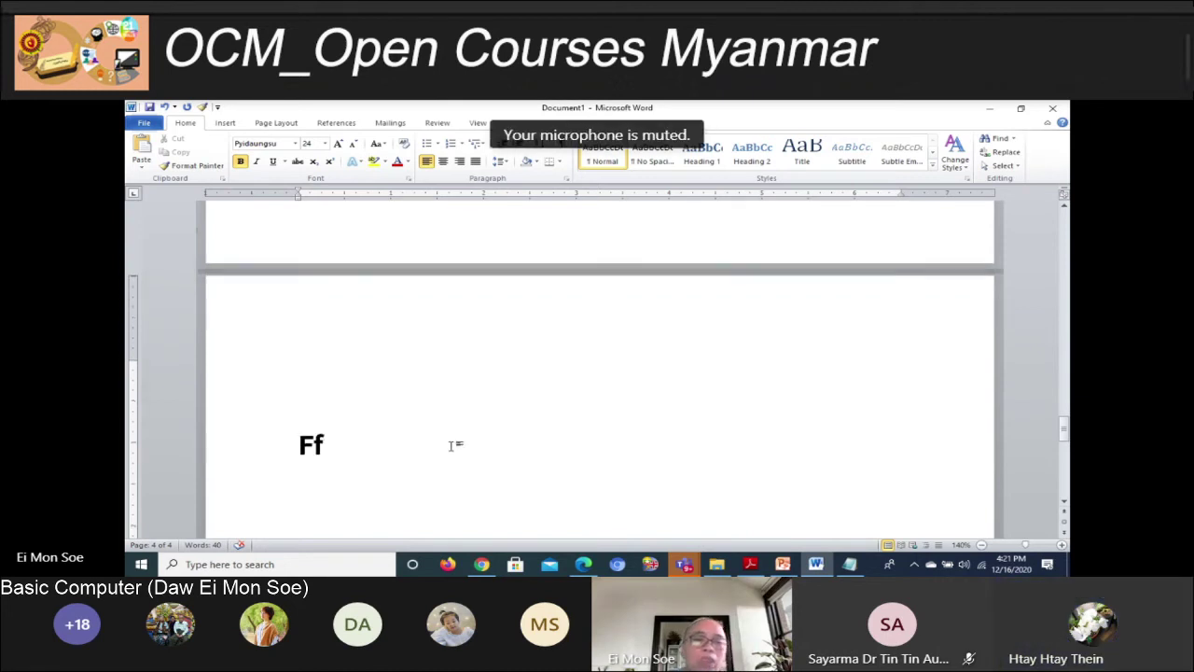
scroll(296, 389, "up", 4)
scroll(668, 340, "up", 1)
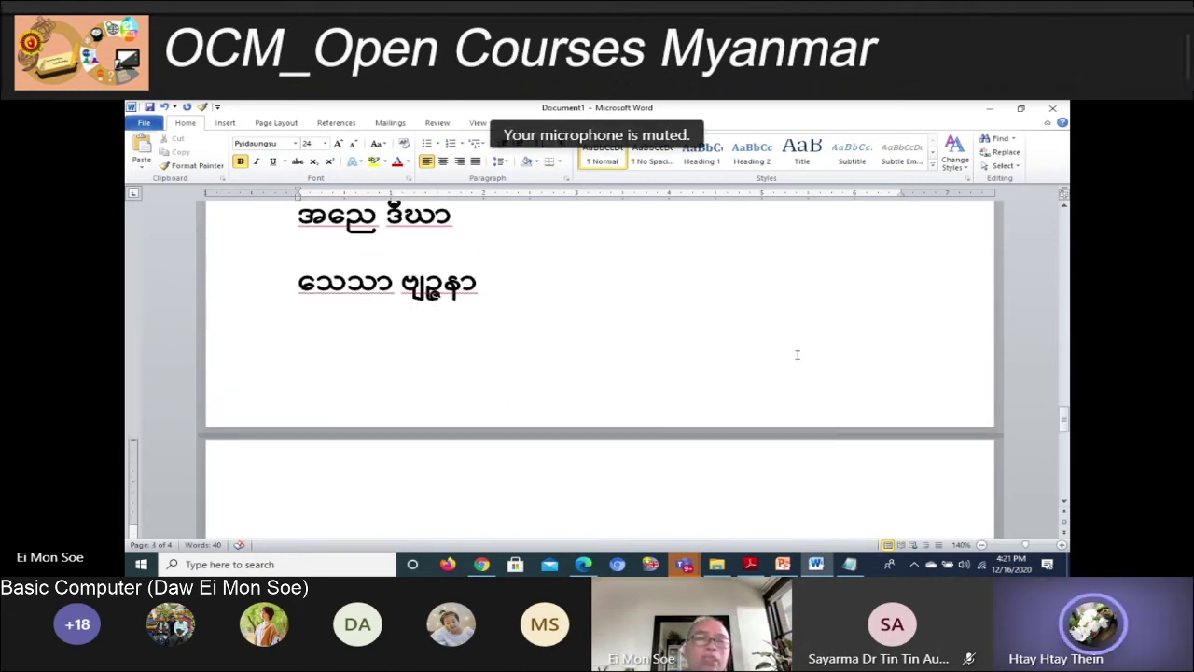
Check the applied font, switch the keyboard to Pyidaungsu MM, and delete the Ff test text
left_click(277, 147)
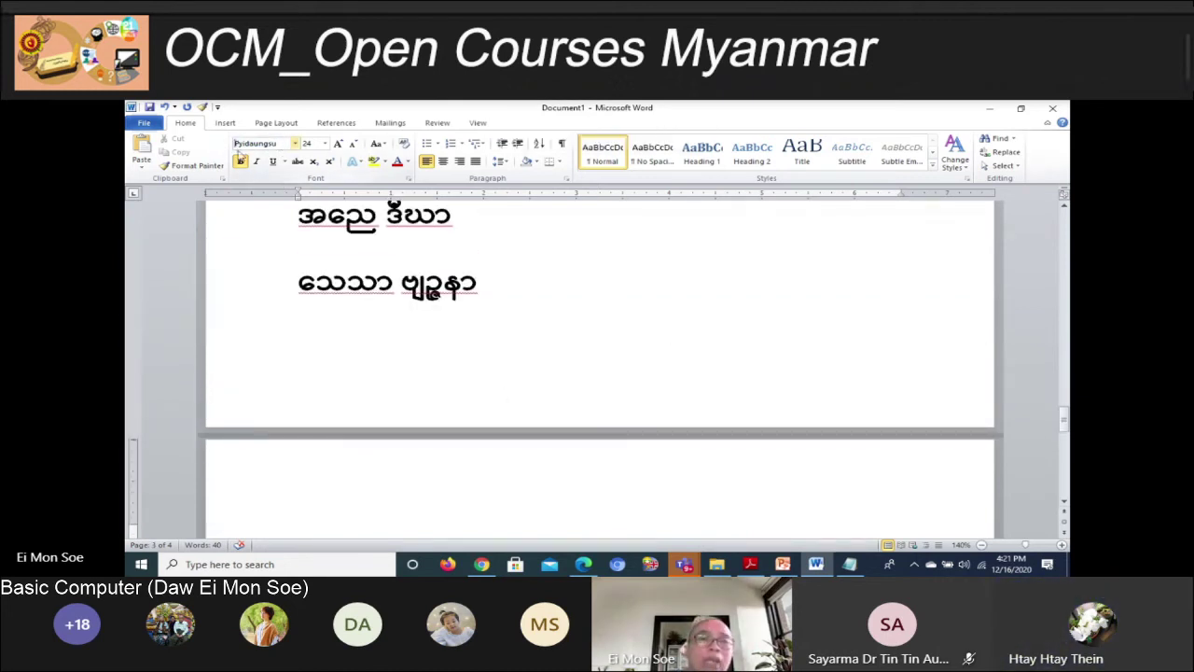
key("ctrl+shift")
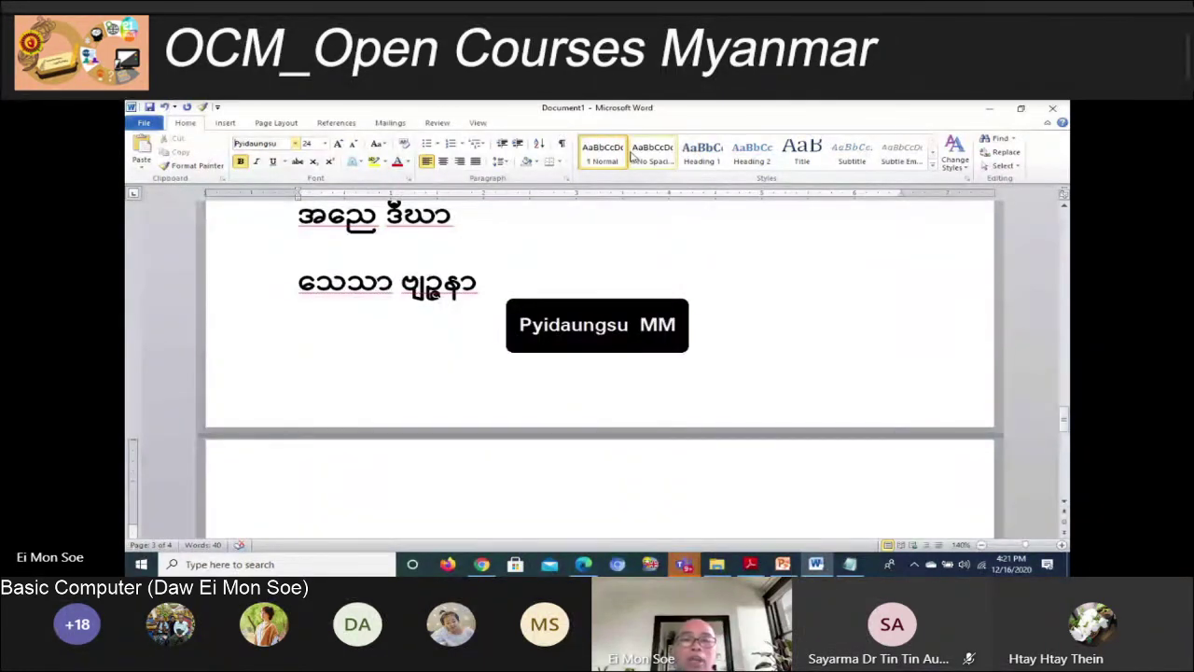
key("ctrl+shift")
key("ctrl+shift")
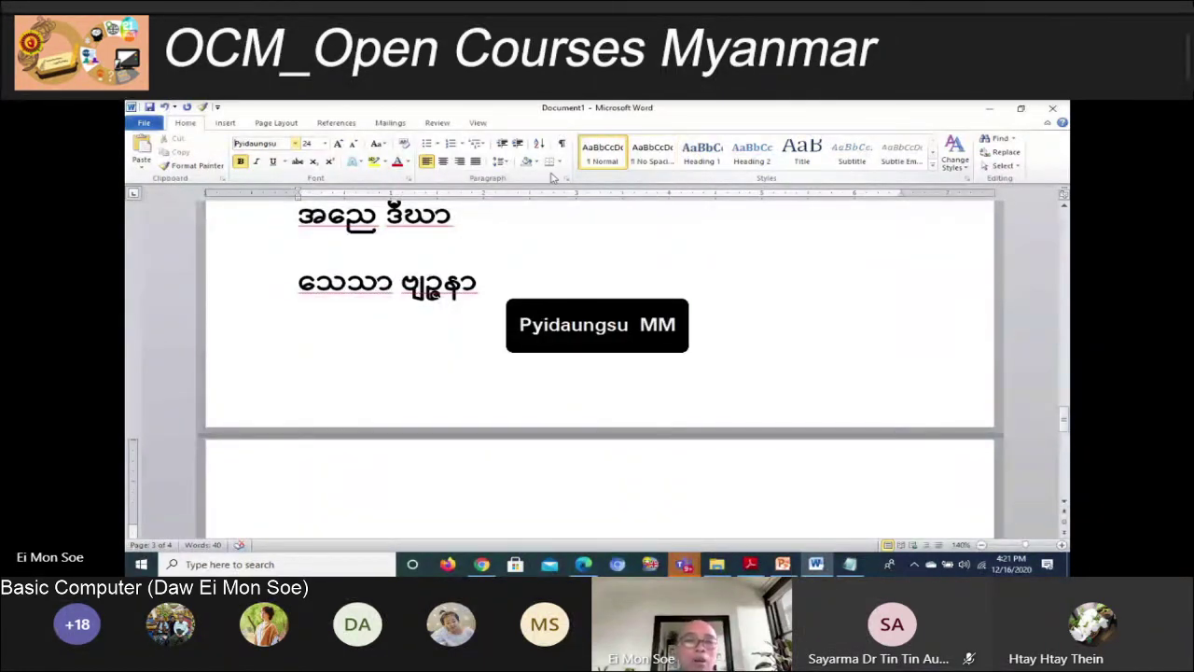
scroll(346, 419, "down", 2)
scroll(275, 442, "down", 2)
left_click(257, 456)
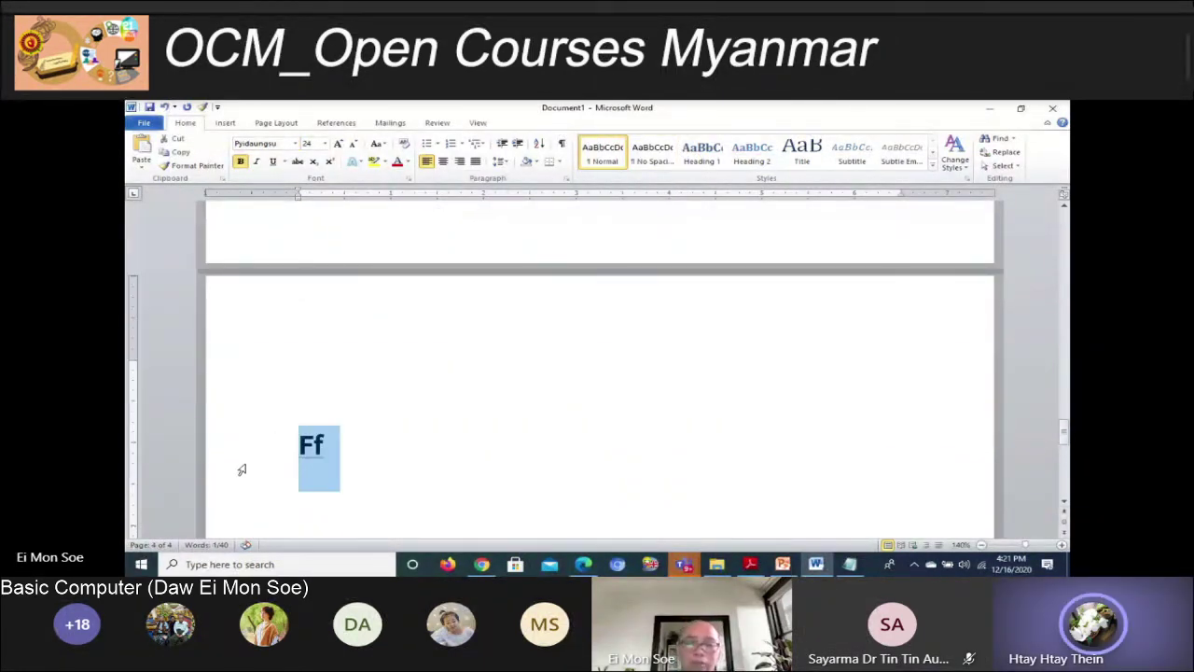
key("Delete")
scroll(413, 405, "up", 1)
scroll(461, 413, "down", 2)
scroll(471, 416, "down", 1)
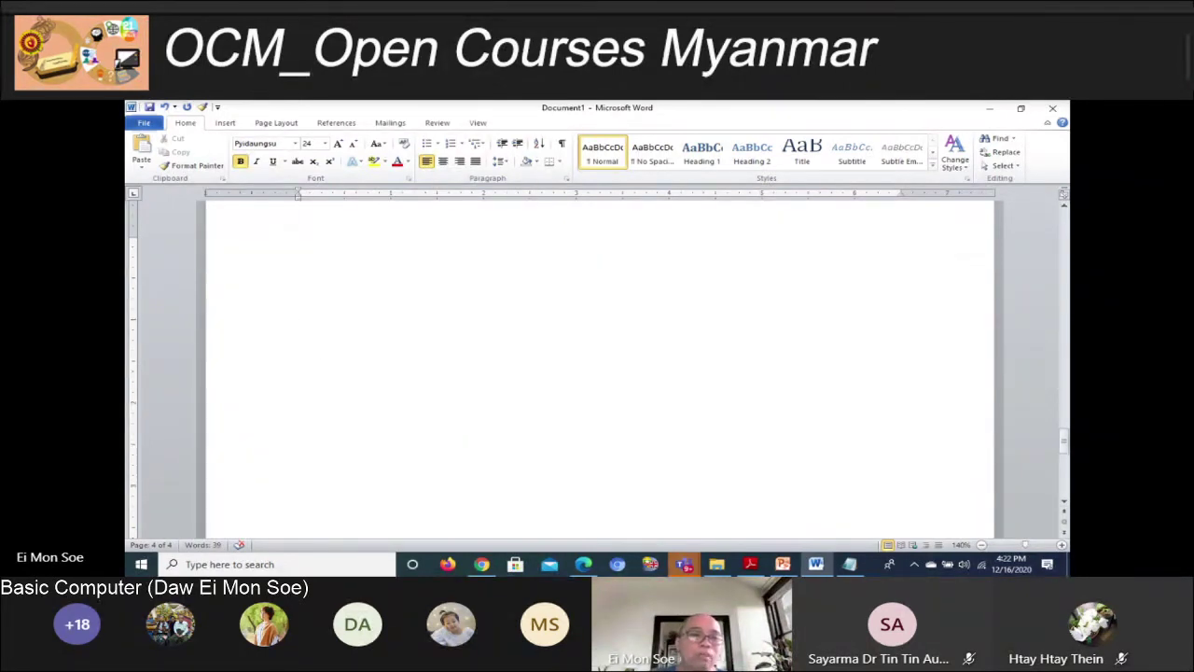
Type the Burmese word ending in ဂှါ, correcting the misplaced vowel marks
type("o")
type("ဂ")
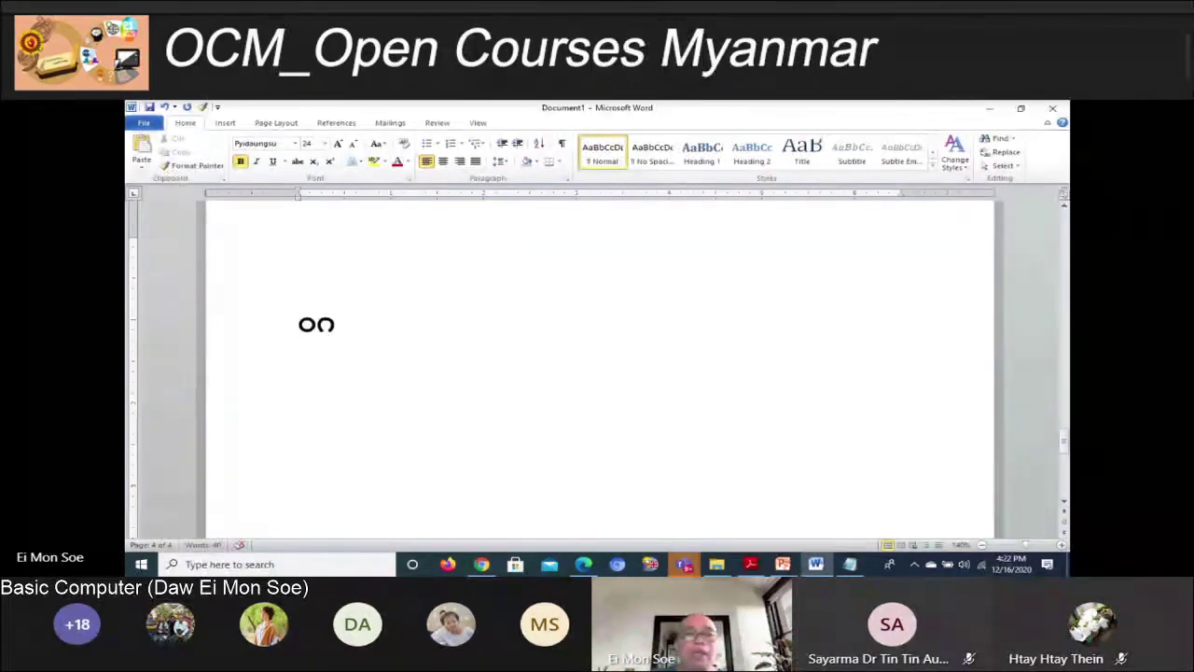
type("ှး")
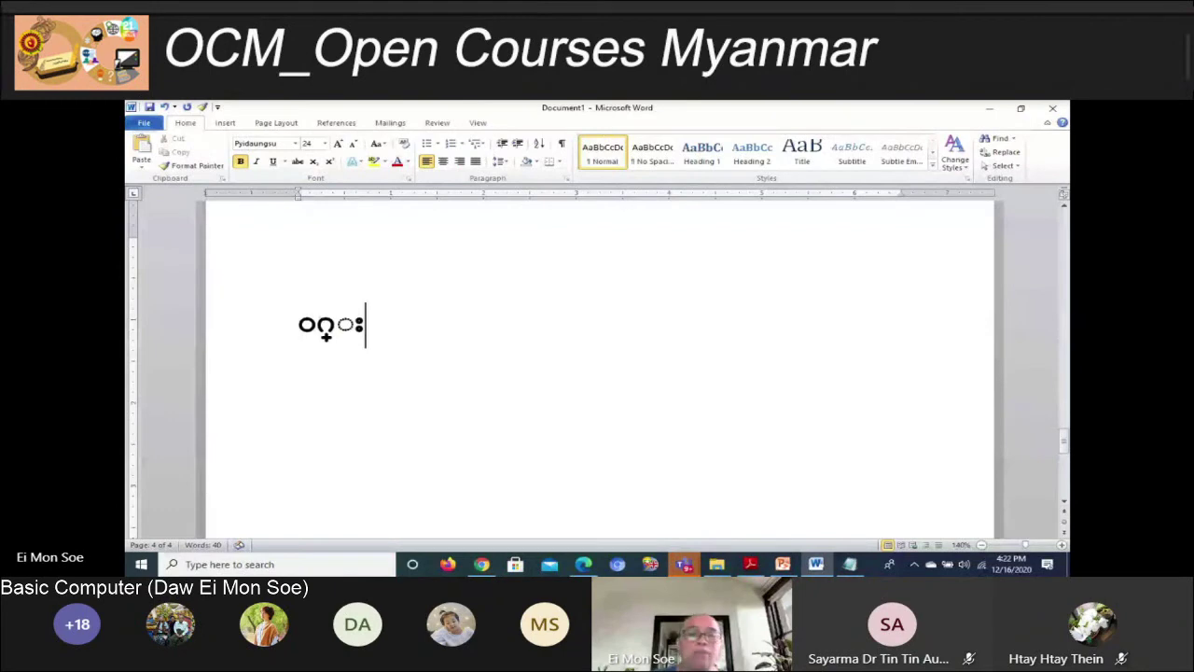
key("BackSpace")
type("ါ")
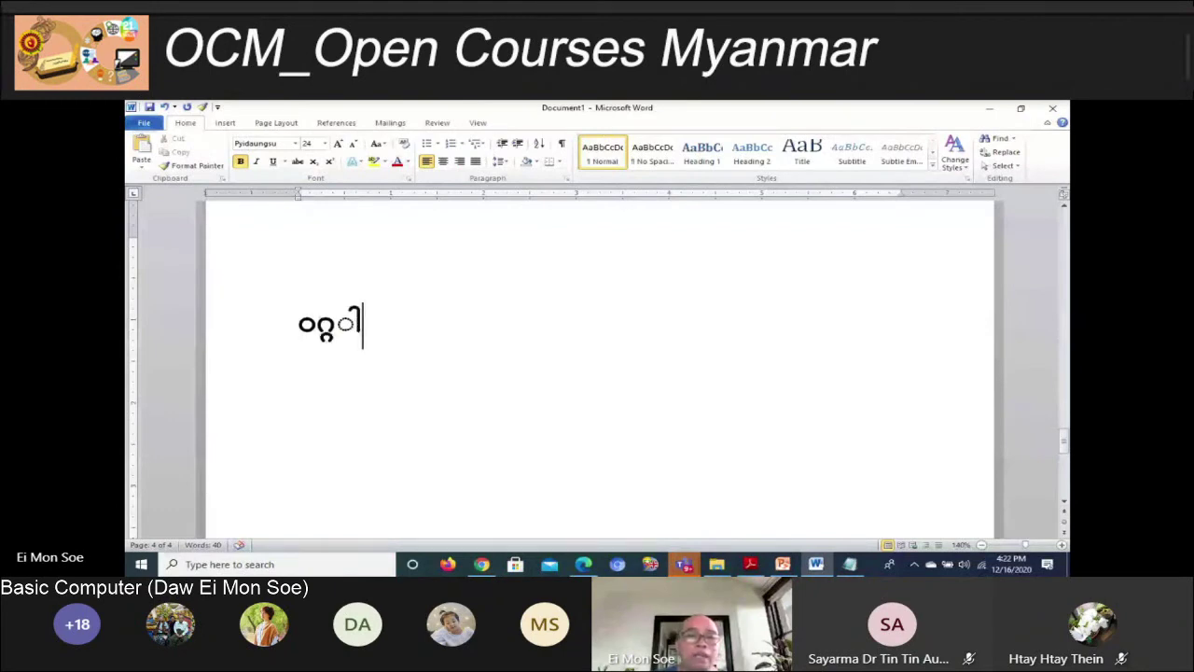
key("BackSpace")
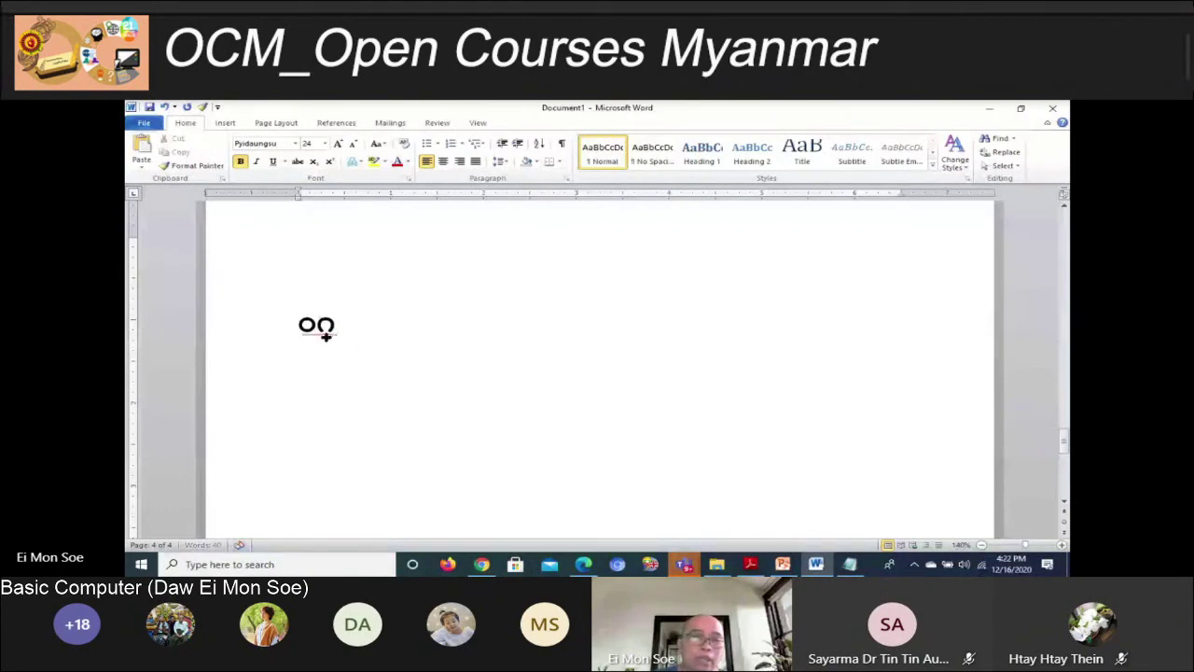
key("BackSpace")
type("ဂှ")
type("ါ")
key("Return")
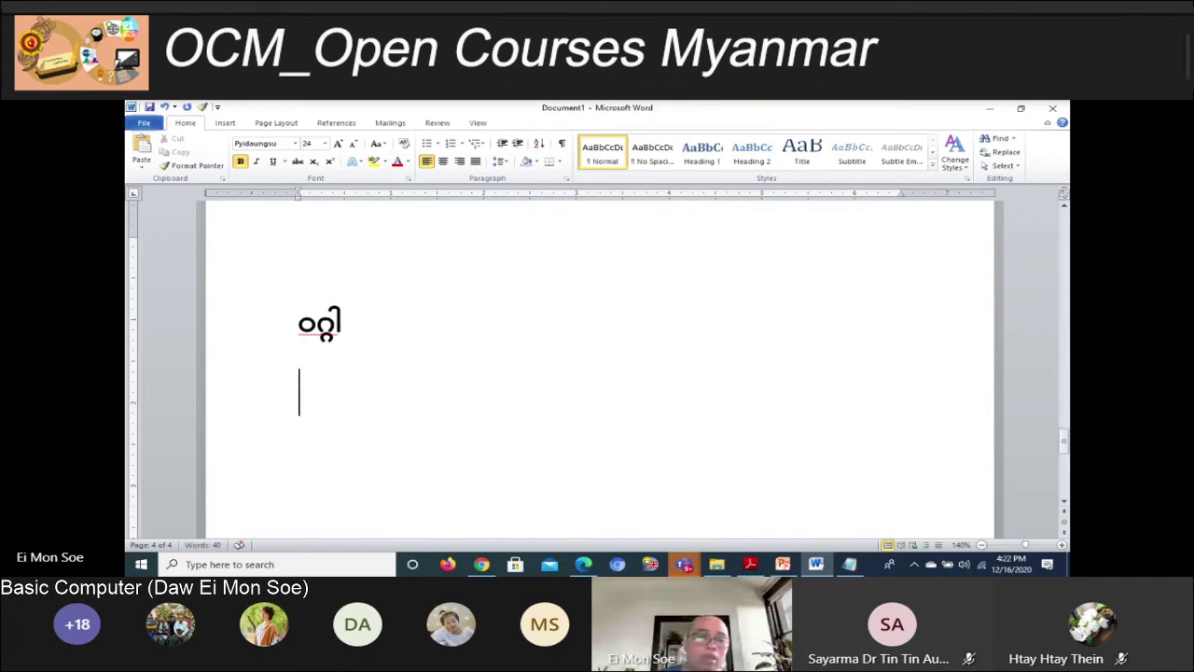
key("BackSpace")
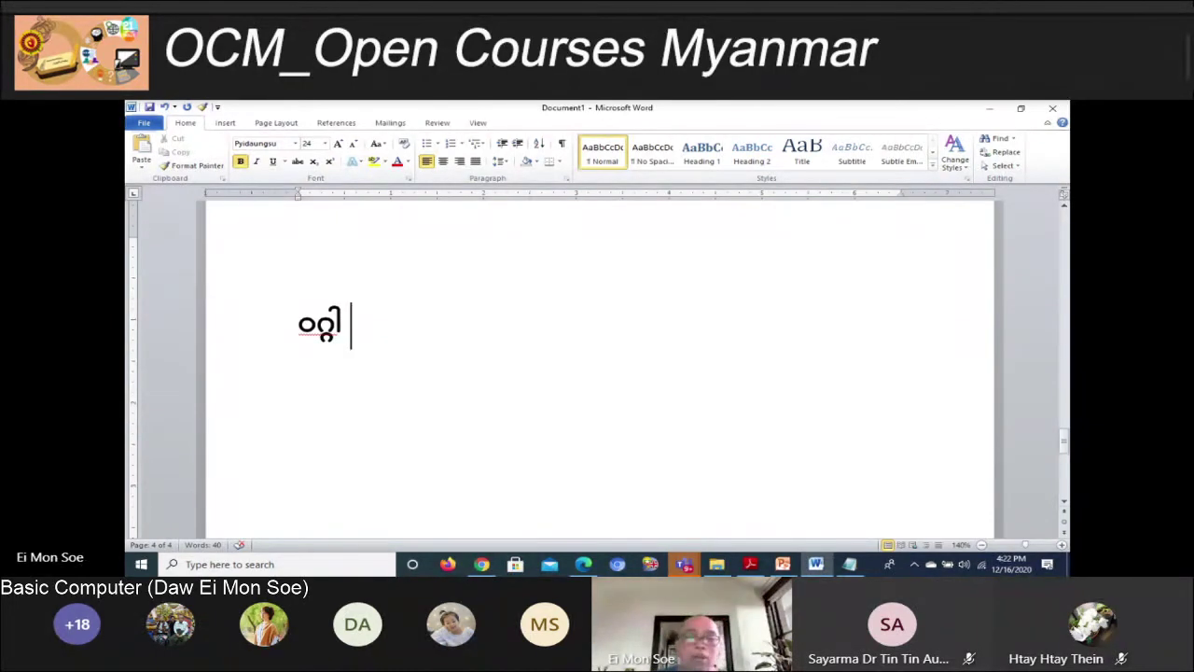
Type the phrase ပဉ္စပဋ္ဌေသာ မန္တာ, fixing the stray ဍ and removing the extra break
type("ပဍ္ဍ")
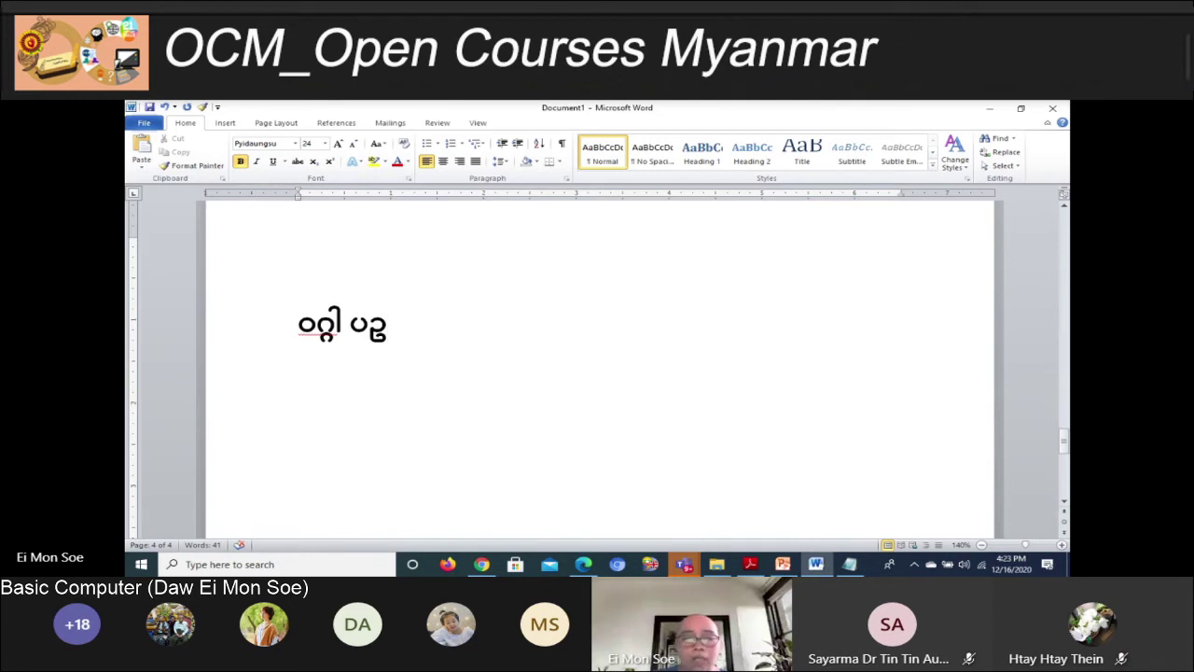
key("BackSpace")
type("ဉ္")
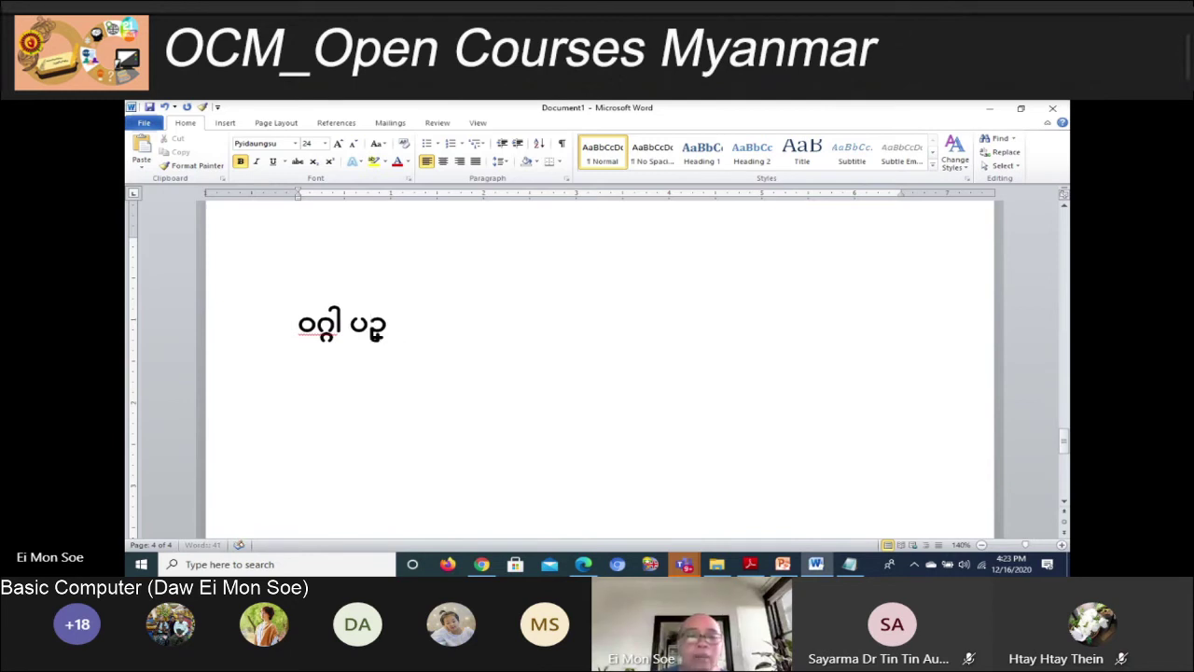
type("စ္")
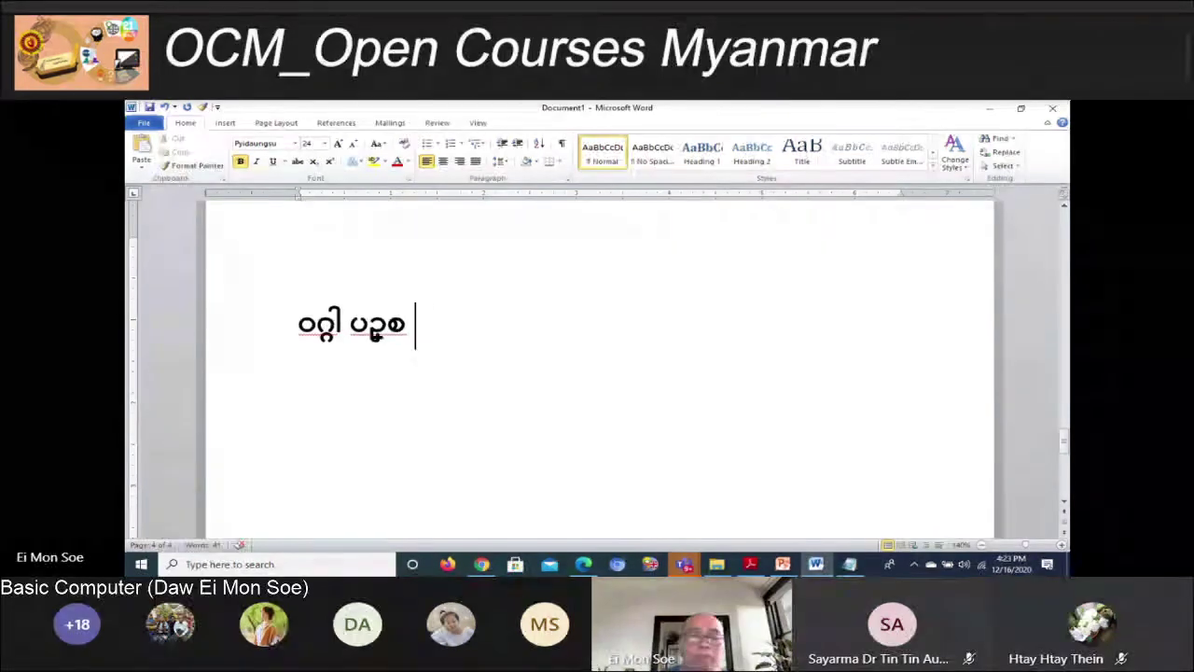
type(" ပ")
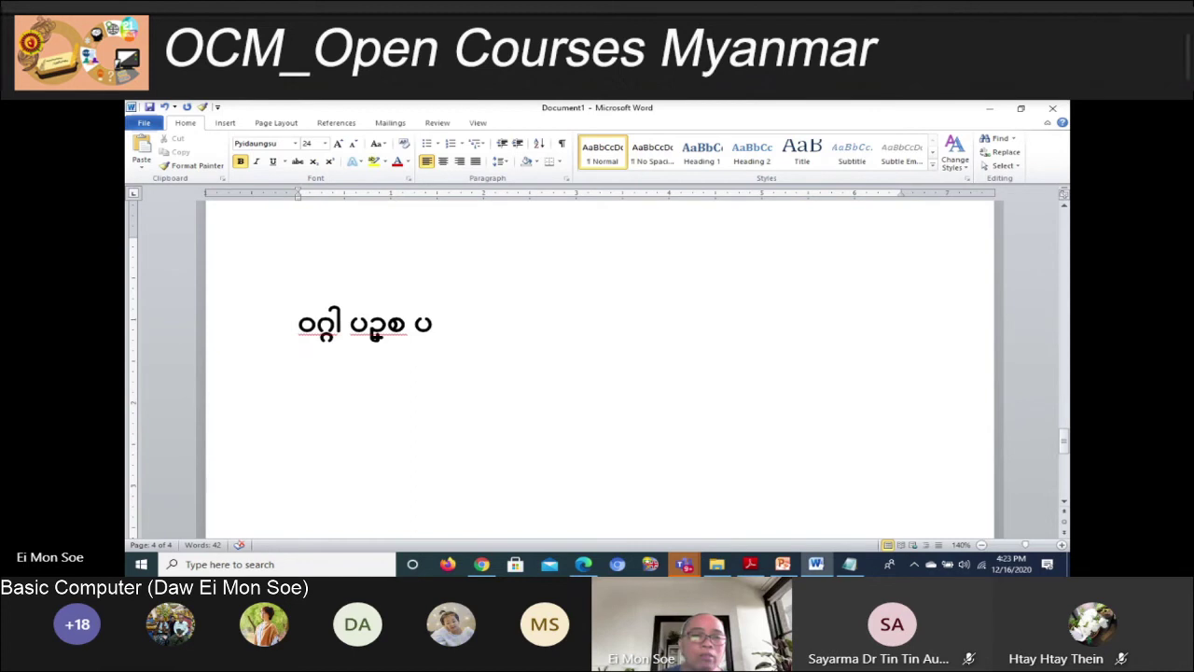
type("ဋ္ဌ ပ")
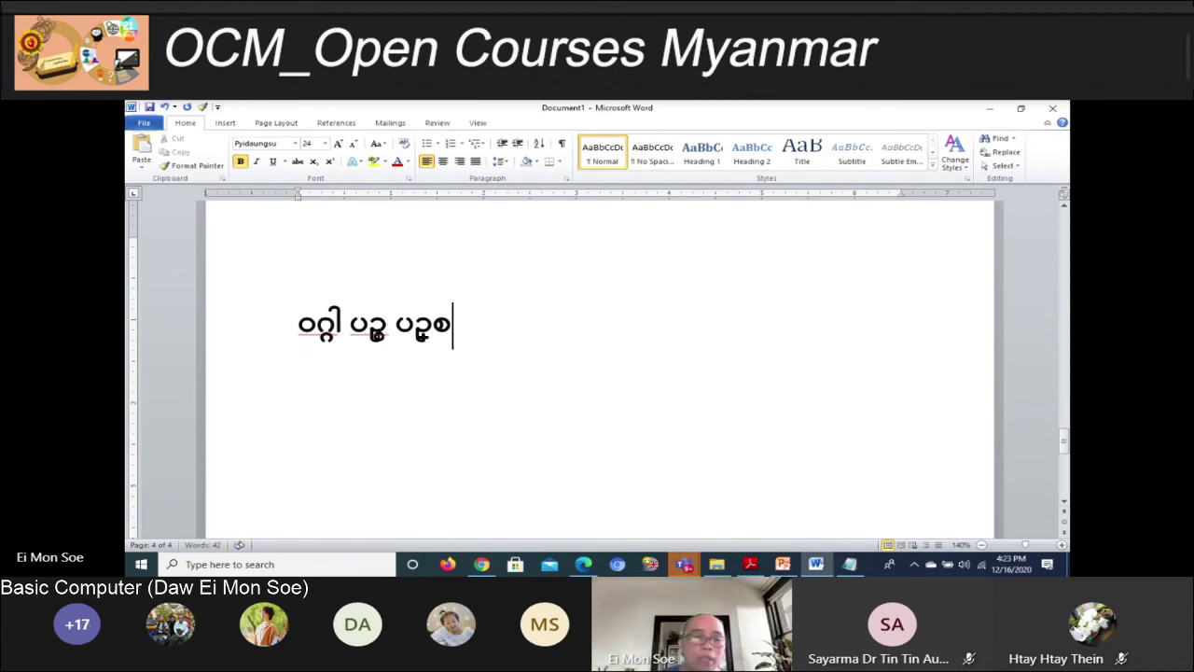
type("ေသာ မန္တာ")
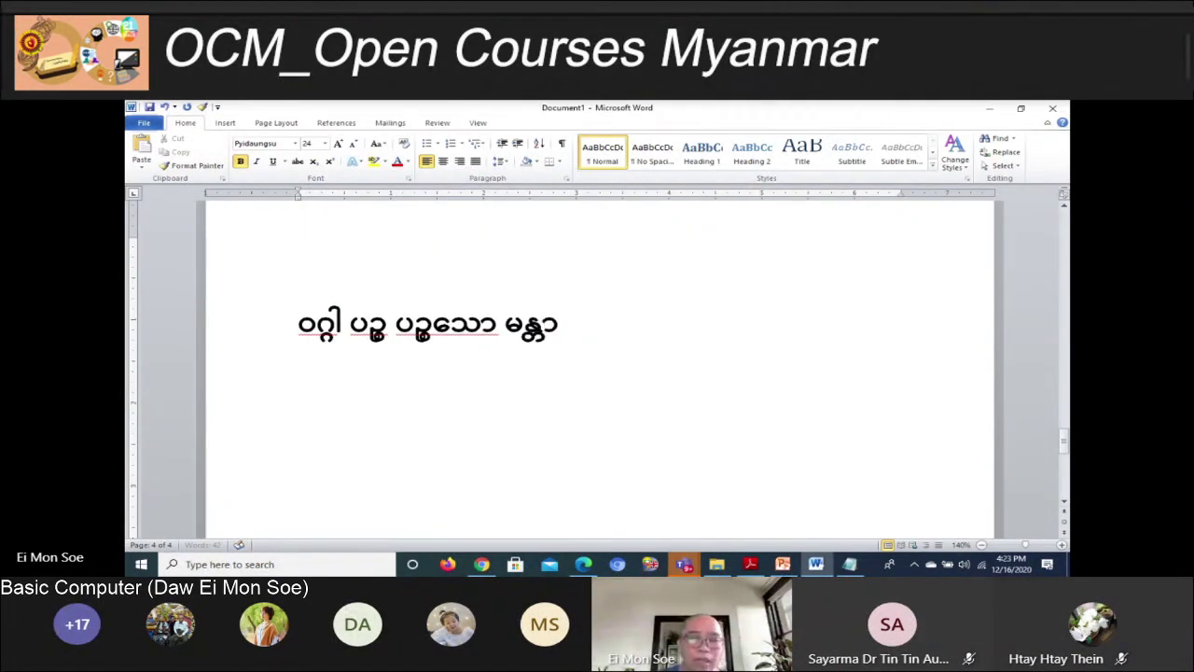
key("Return")
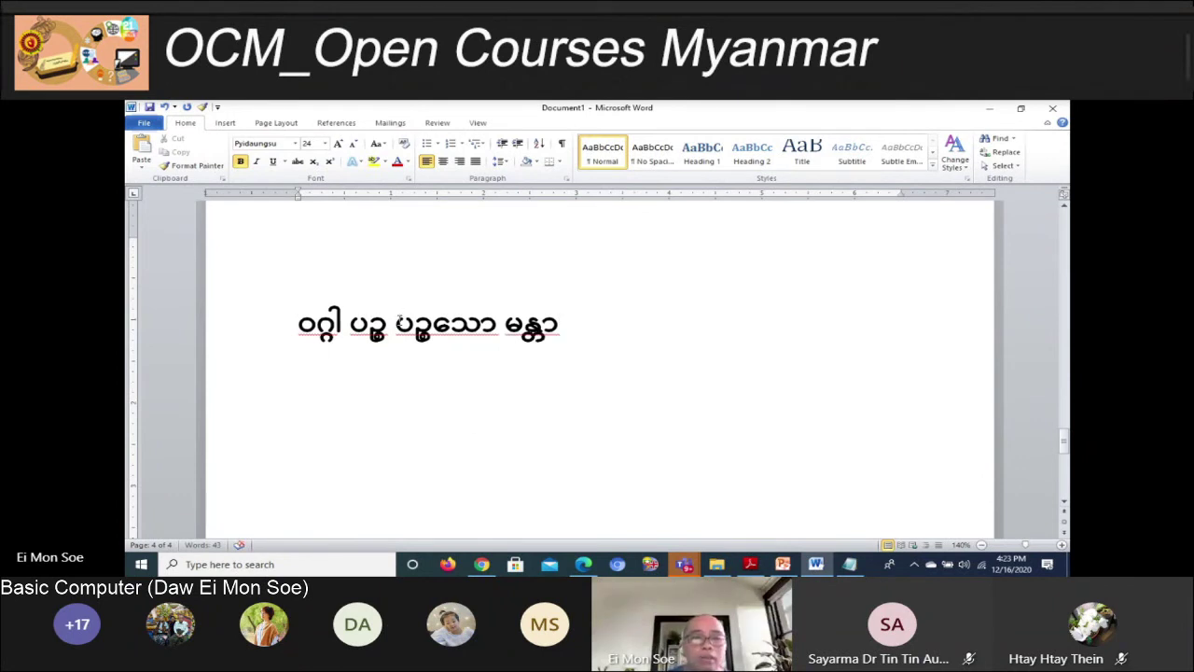
key("BackSpace")
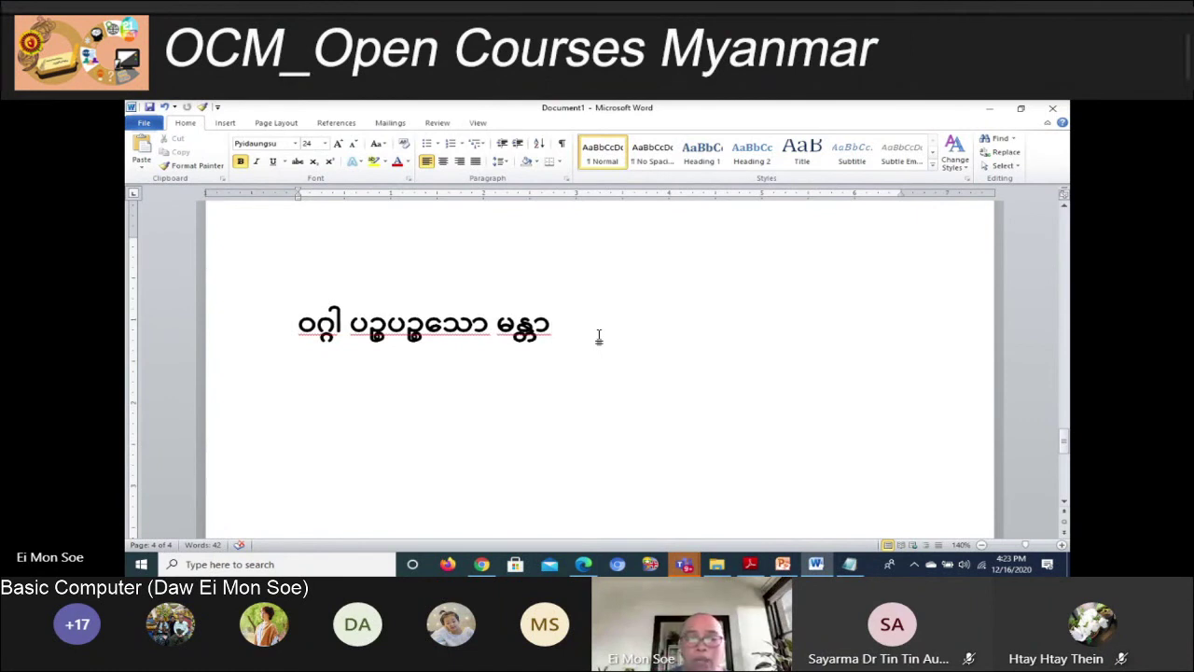
Add the line အံ ဣတိ below the phrase and start an empty line
key("Return")
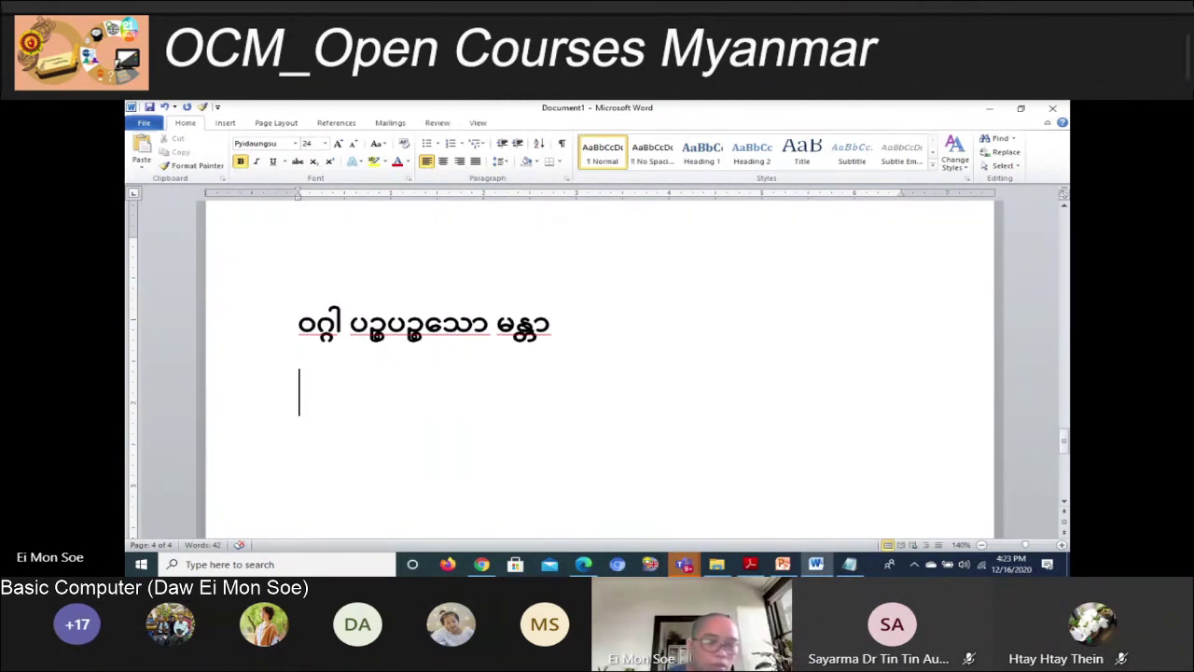
type("အံ")
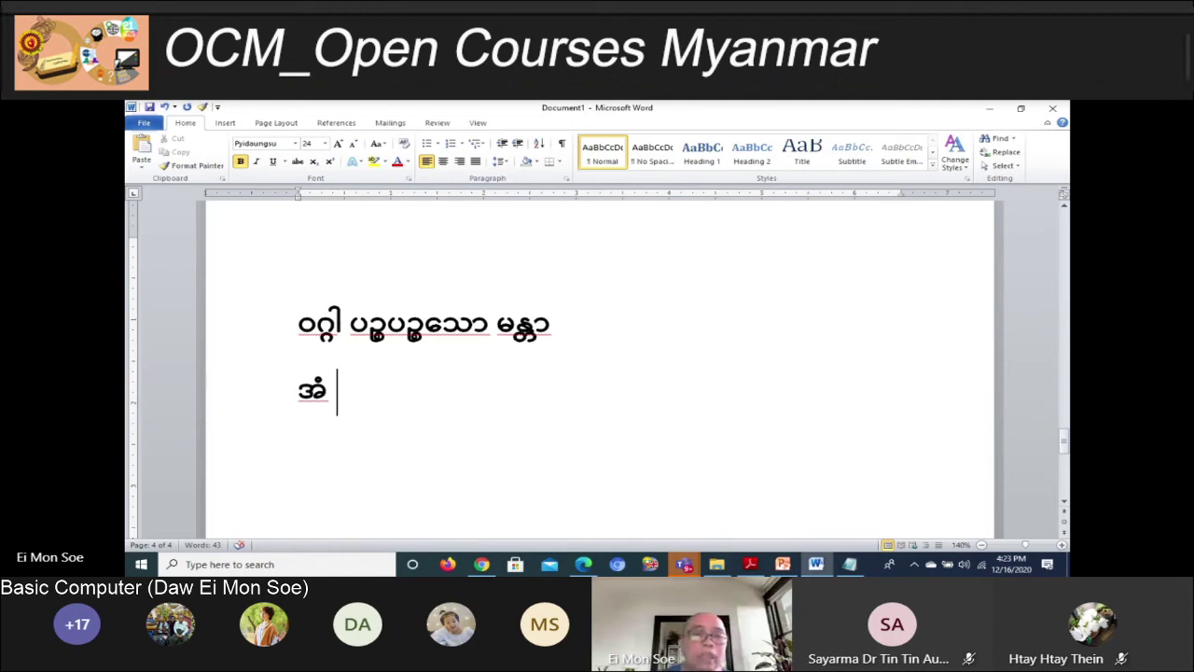
type(" ဣ")
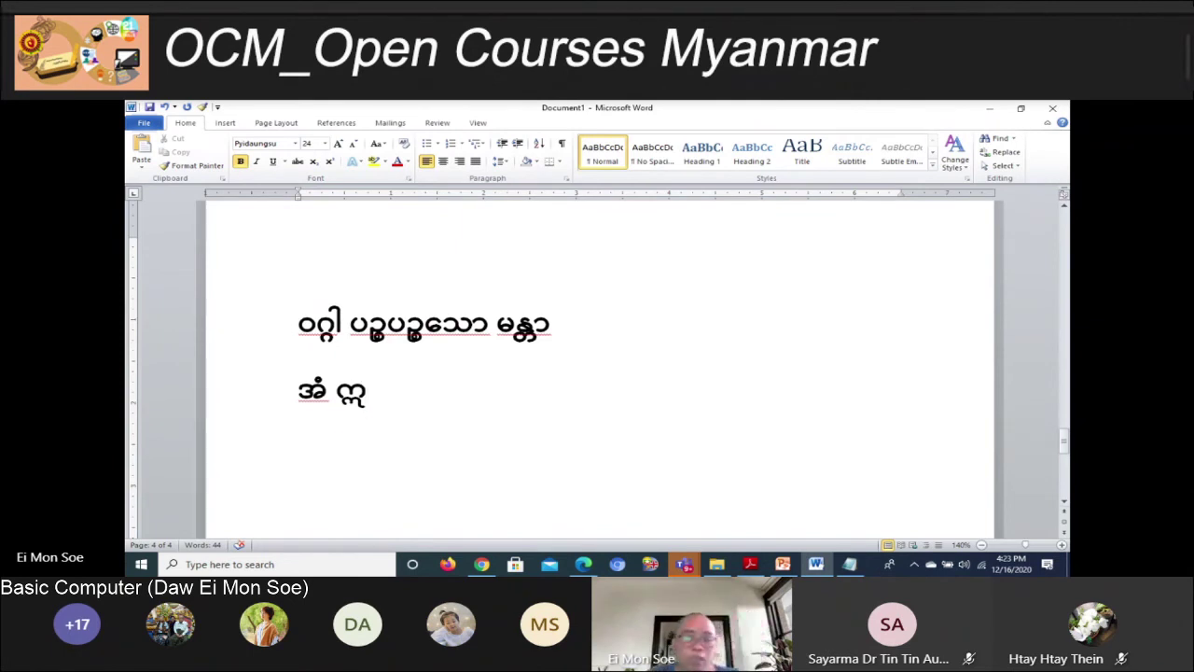
type("တိ")
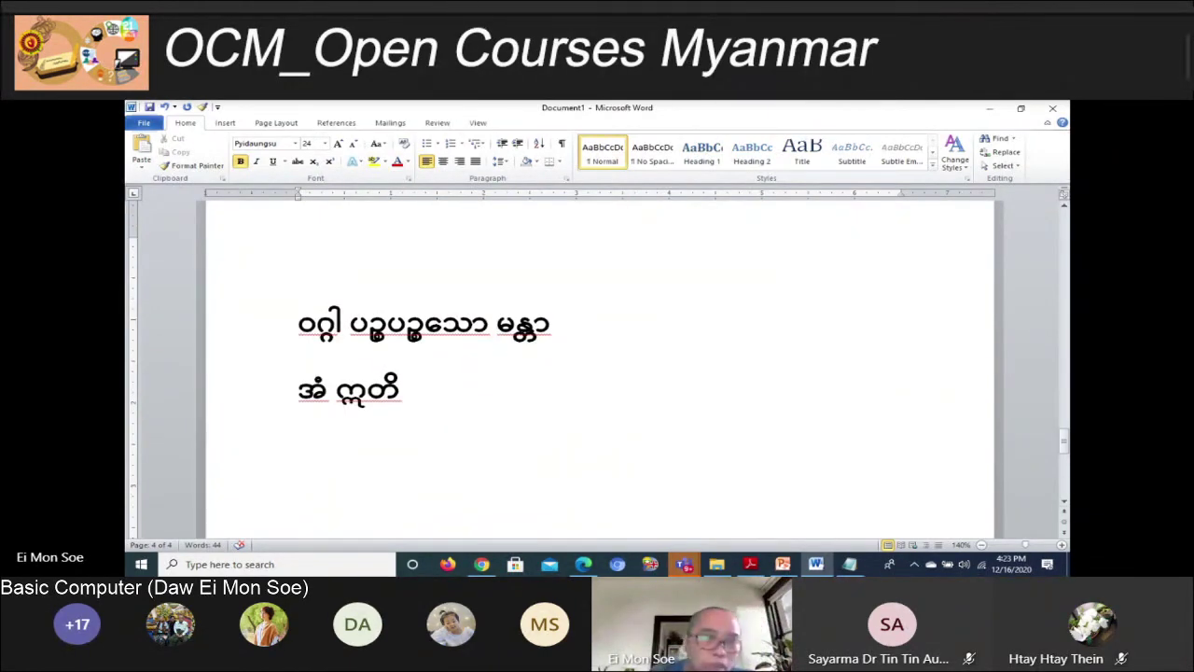
key("Return")
key("Return")
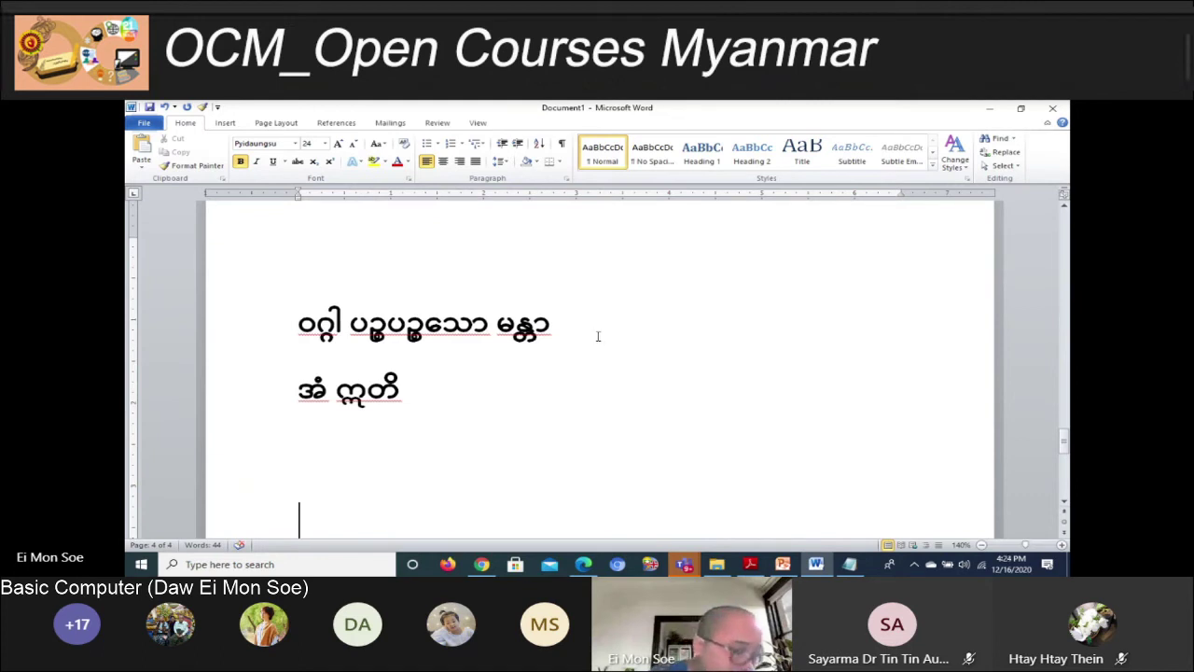
Type the stacked word ကျွော on the empty line below အံ ဣတိ
scroll(615, 333, "down", 2)
scroll(632, 327, "down", 1)
scroll(504, 303, "up", 1)
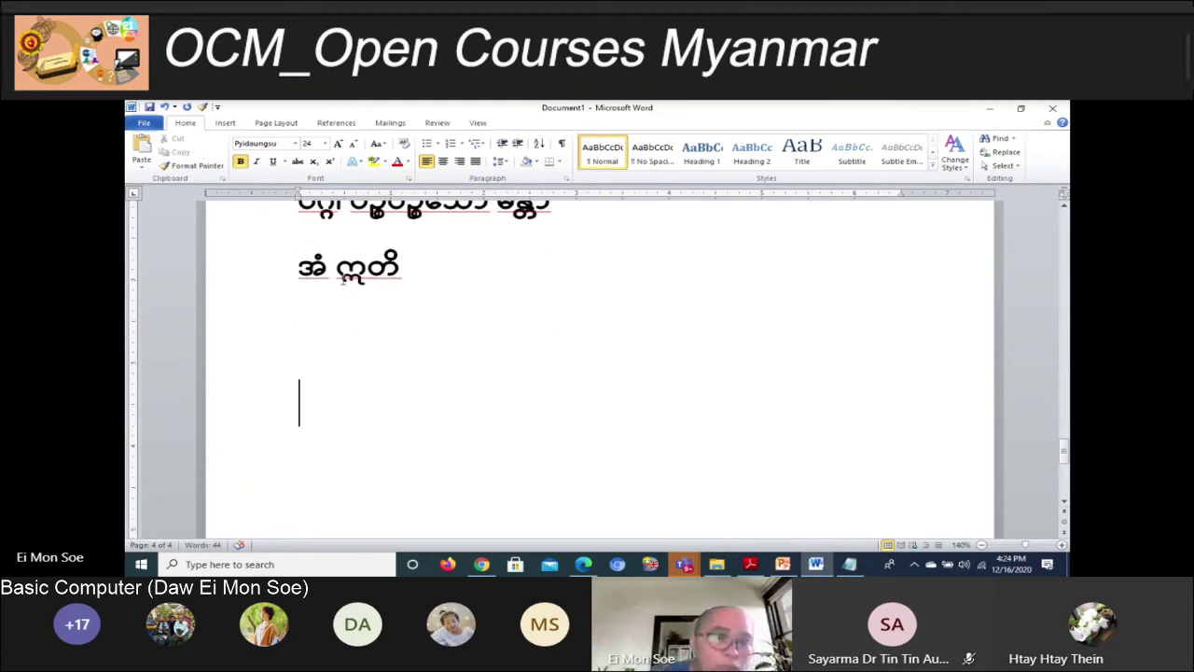
left_click_drag(337, 271, 368, 270)
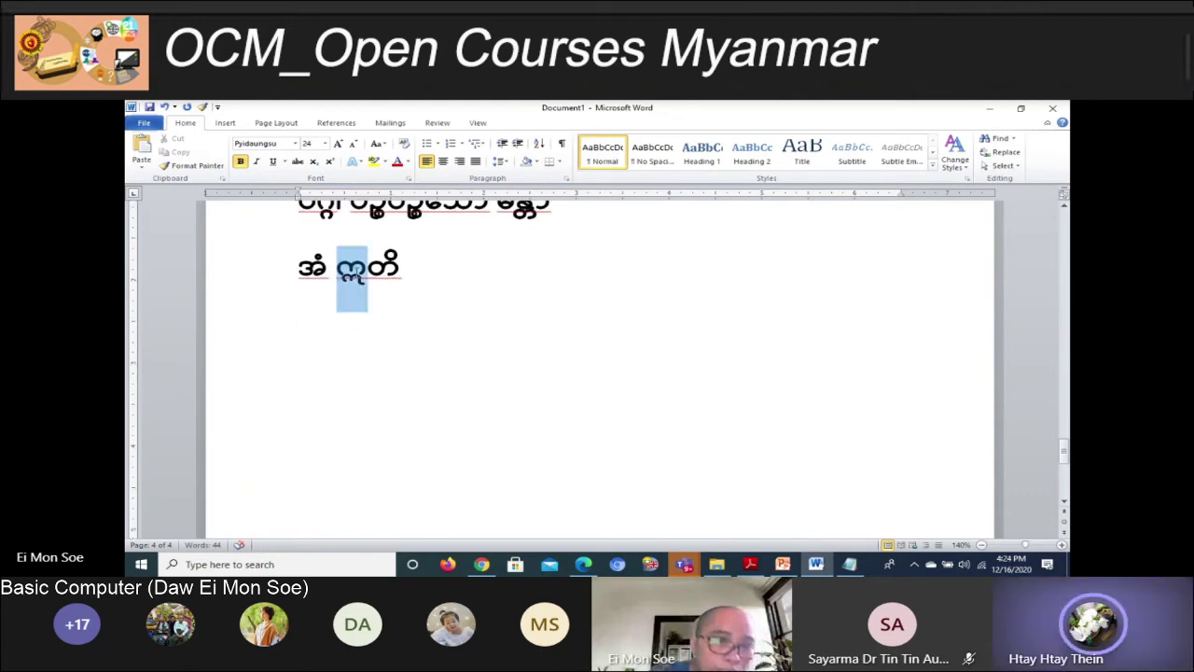
left_click(389, 364)
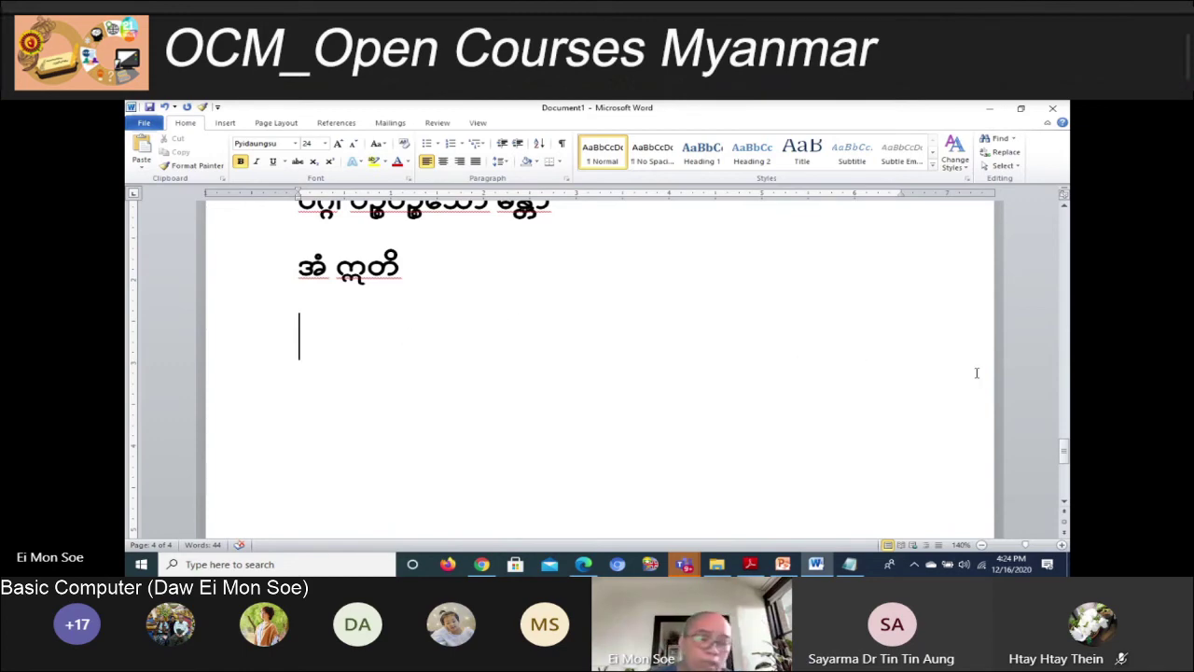
type("က")
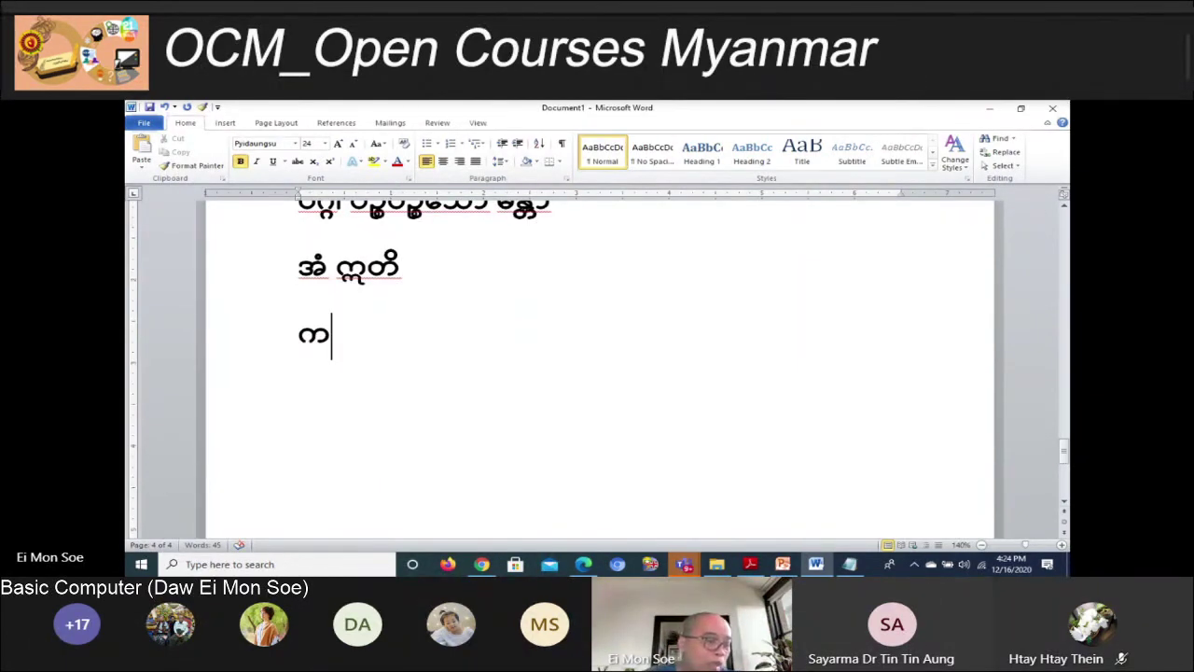
type("ေ")
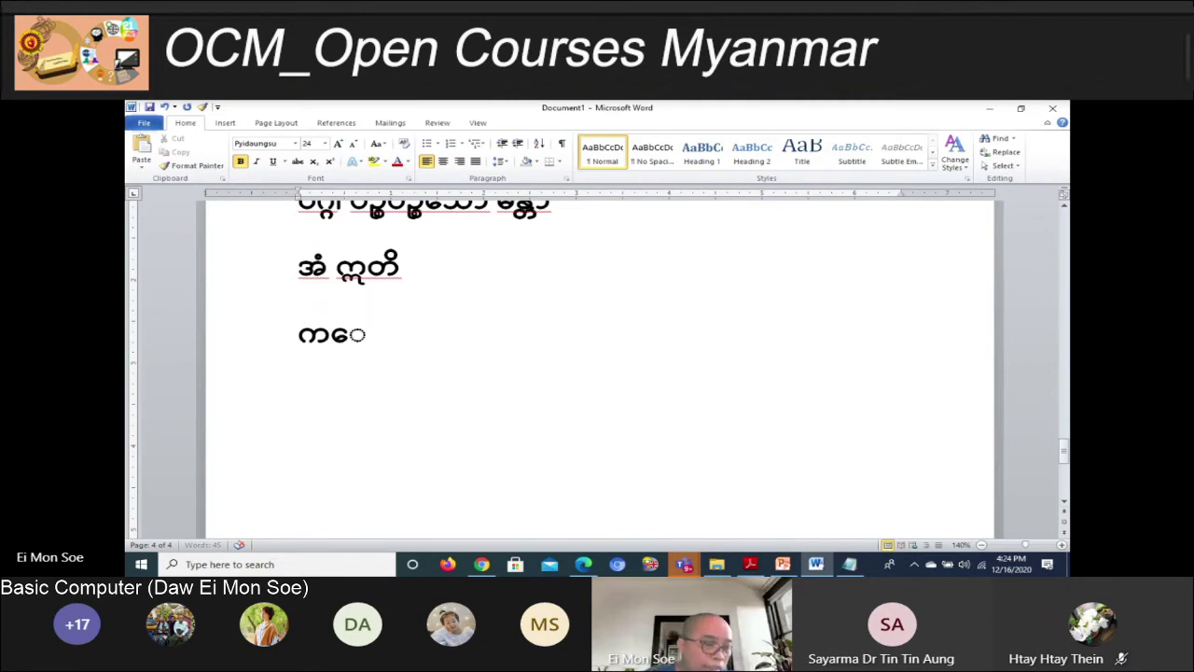
type("ဘာ")
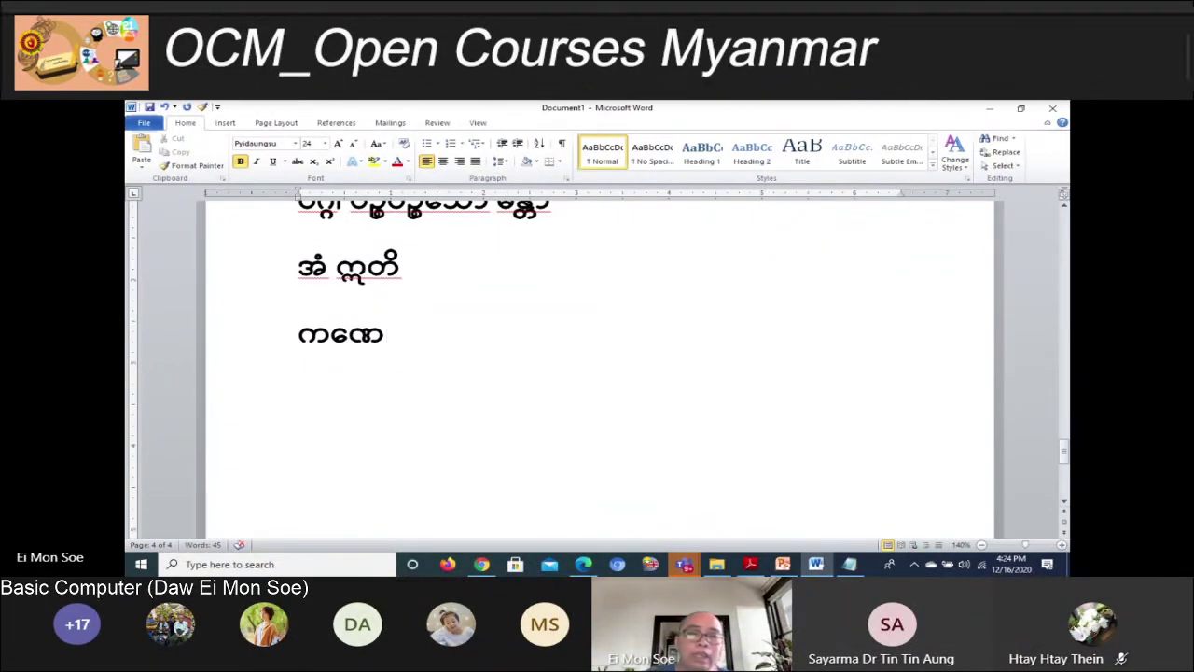
type("ှ")
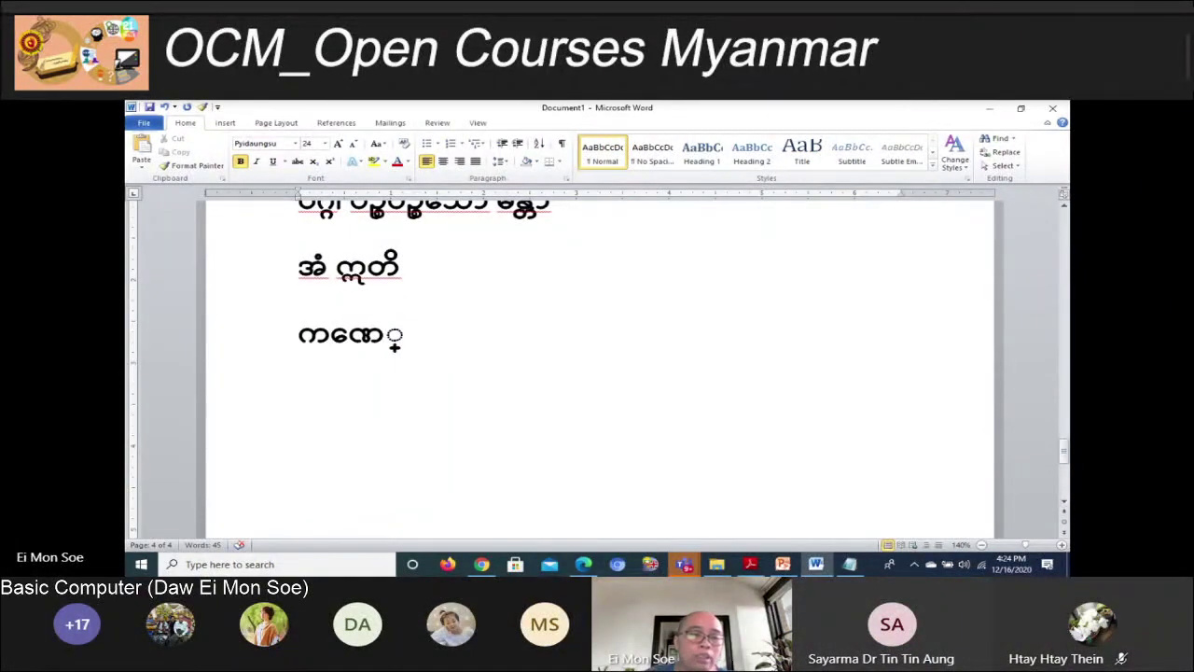
type("ွှ")
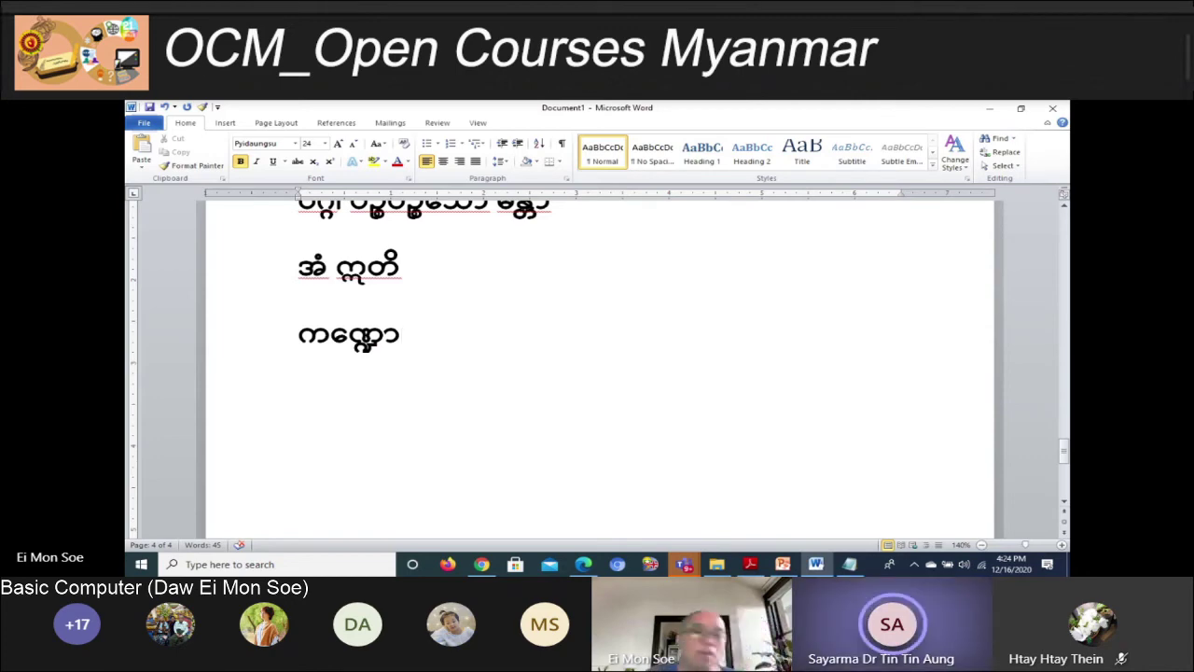
scroll(975, 442, "up", 3)
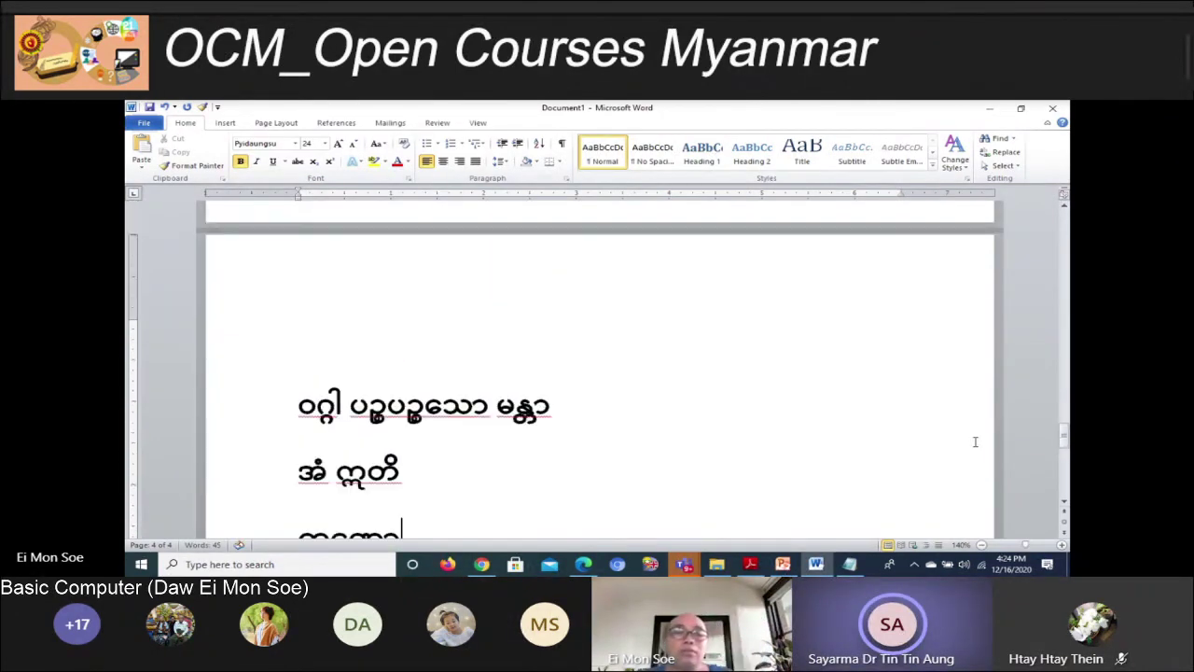
scroll(975, 441, "up", 2)
Bring up the Pyidaungsu PDF at page 15's stacked-character key table
key("alt+Tab")
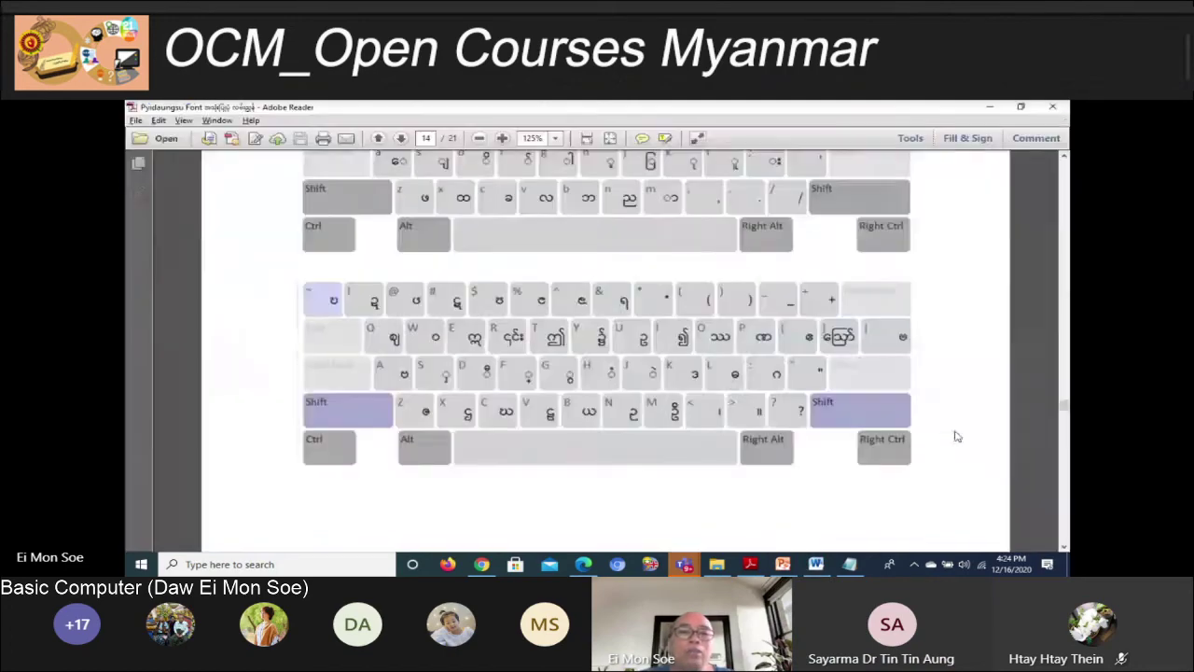
scroll(943, 467, "down", 2)
scroll(938, 506, "down", 3)
scroll(640, 507, "down", 4)
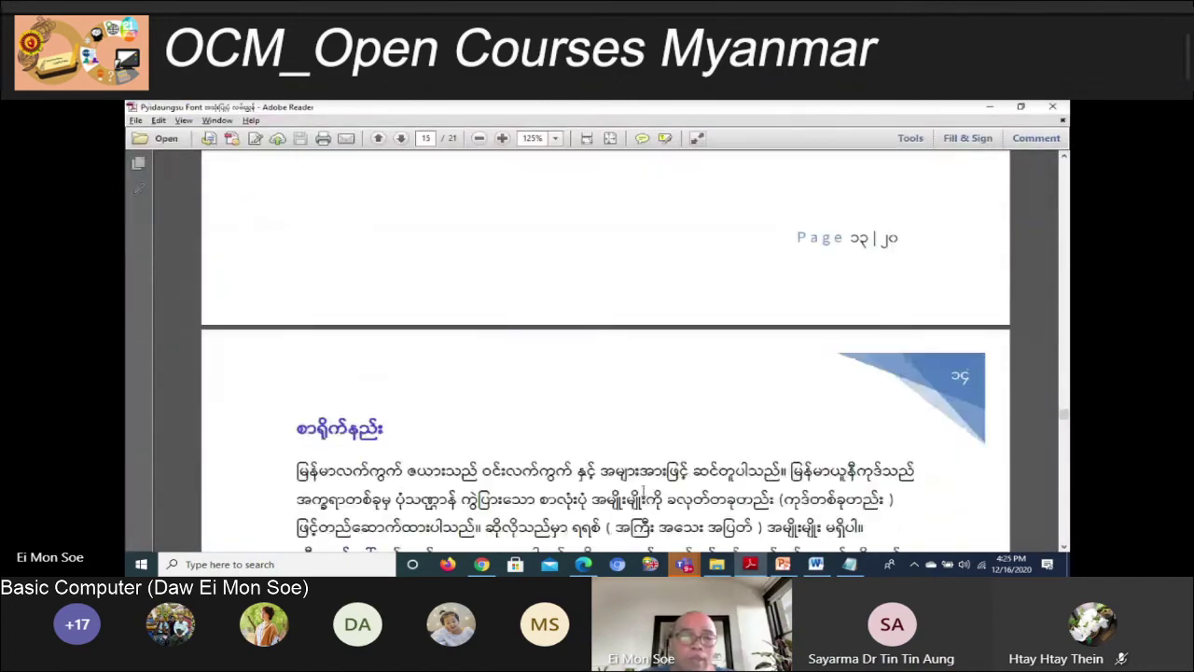
scroll(669, 494, "down", 2)
scroll(669, 495, "down", 3)
scroll(669, 495, "down", 2)
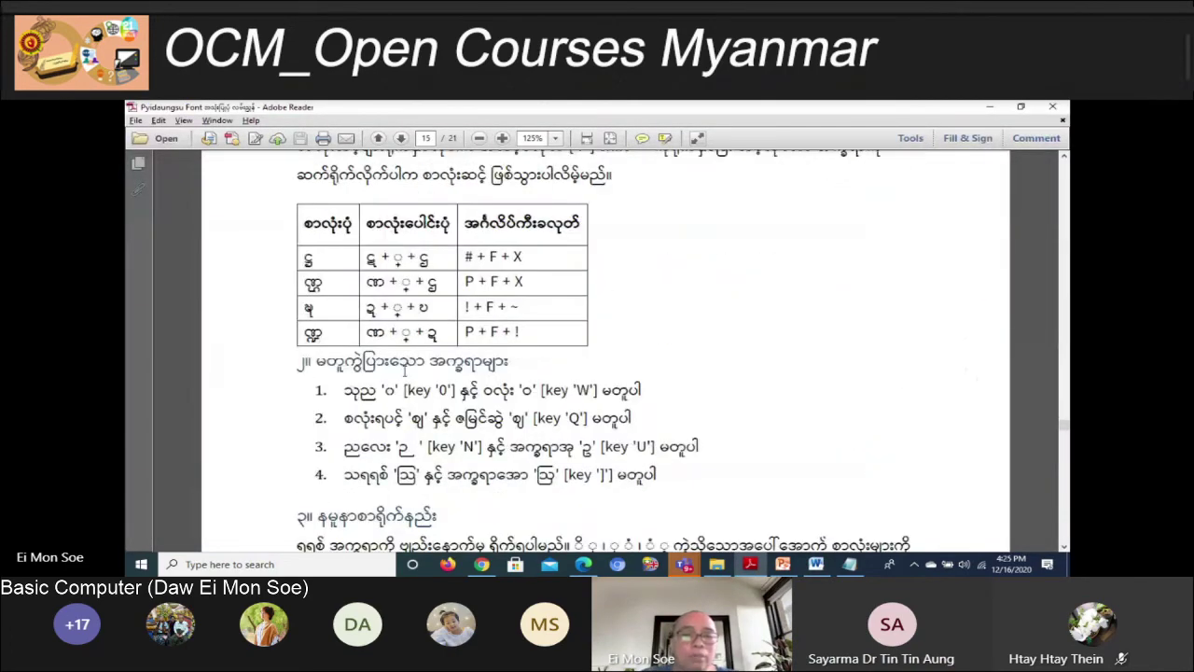
scroll(653, 392, "down", 3)
scroll(654, 392, "up", 2)
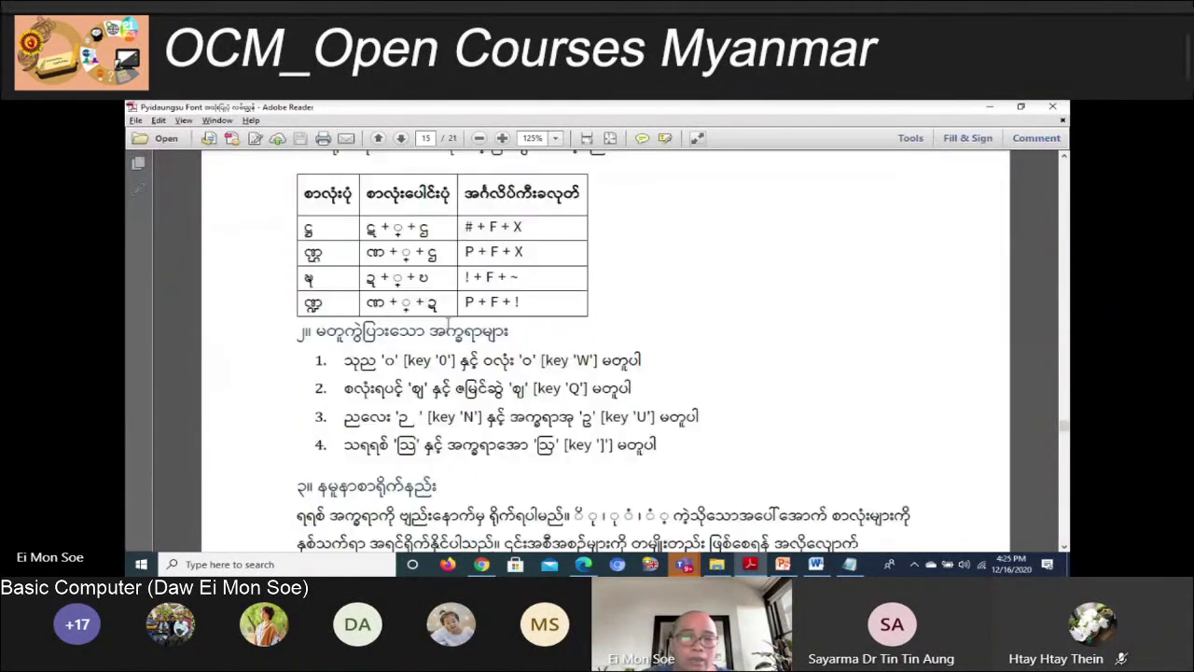
scroll(449, 322, "up", 3)
scroll(449, 322, "up", 1)
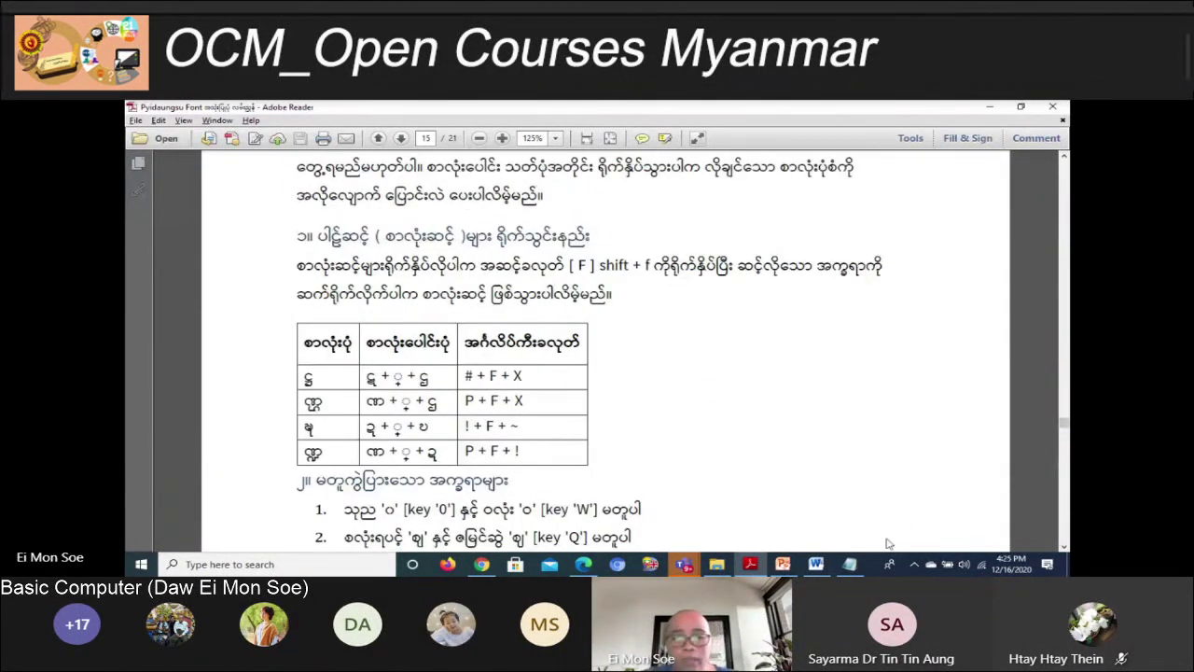
left_click(686, 565)
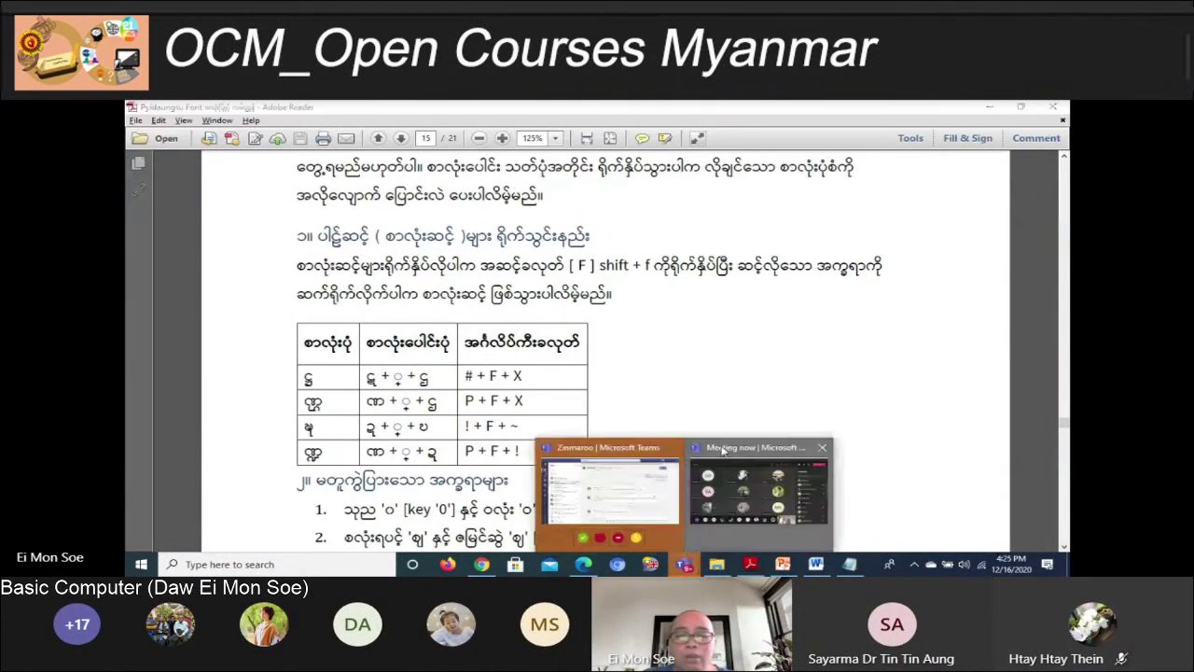
Bring the Teams meeting forward and scroll its participants list to the top, showing 26 people
left_click(723, 451)
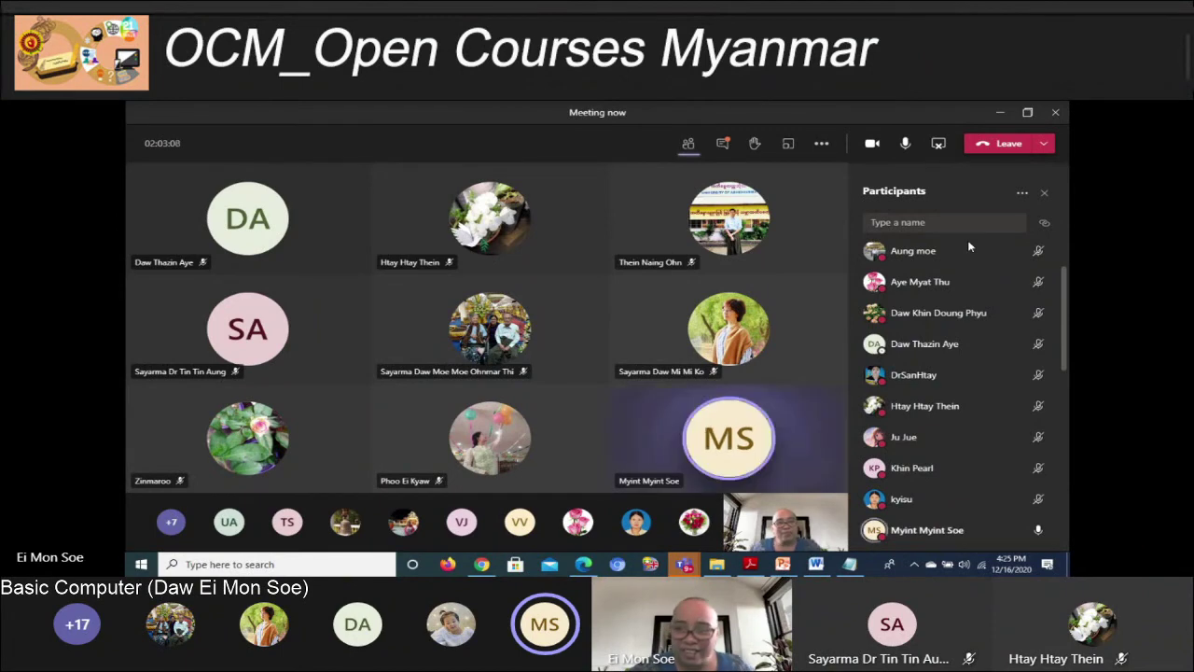
scroll(1043, 413, "up", 2)
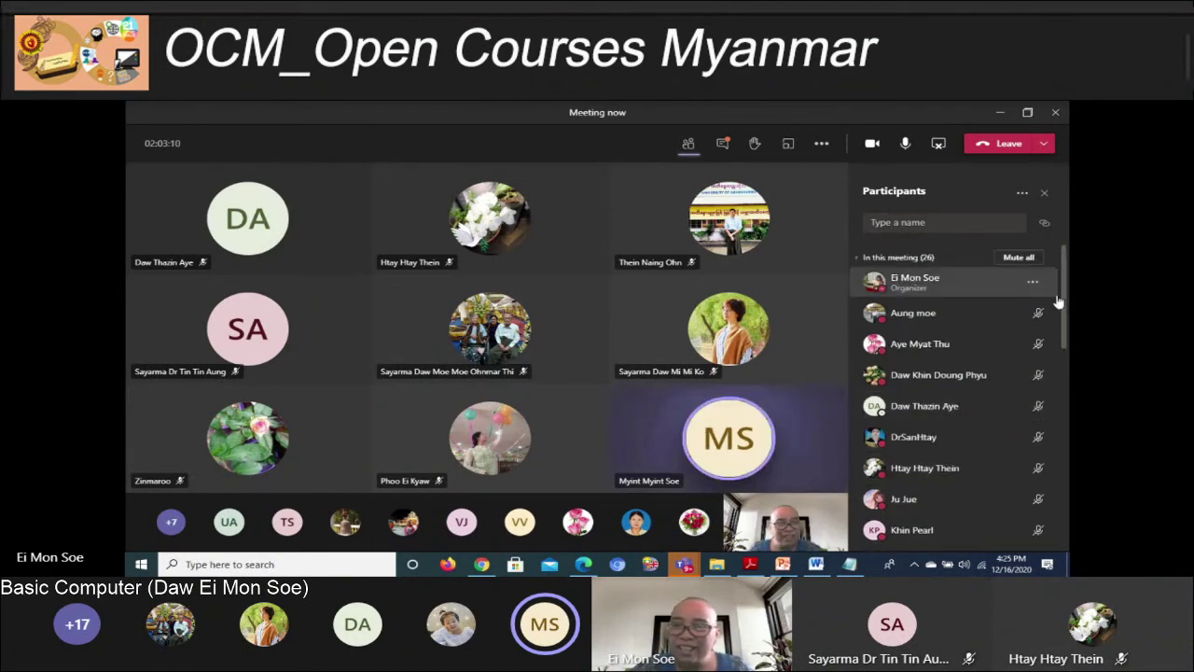
left_click_drag(1059, 301, 1060, 285)
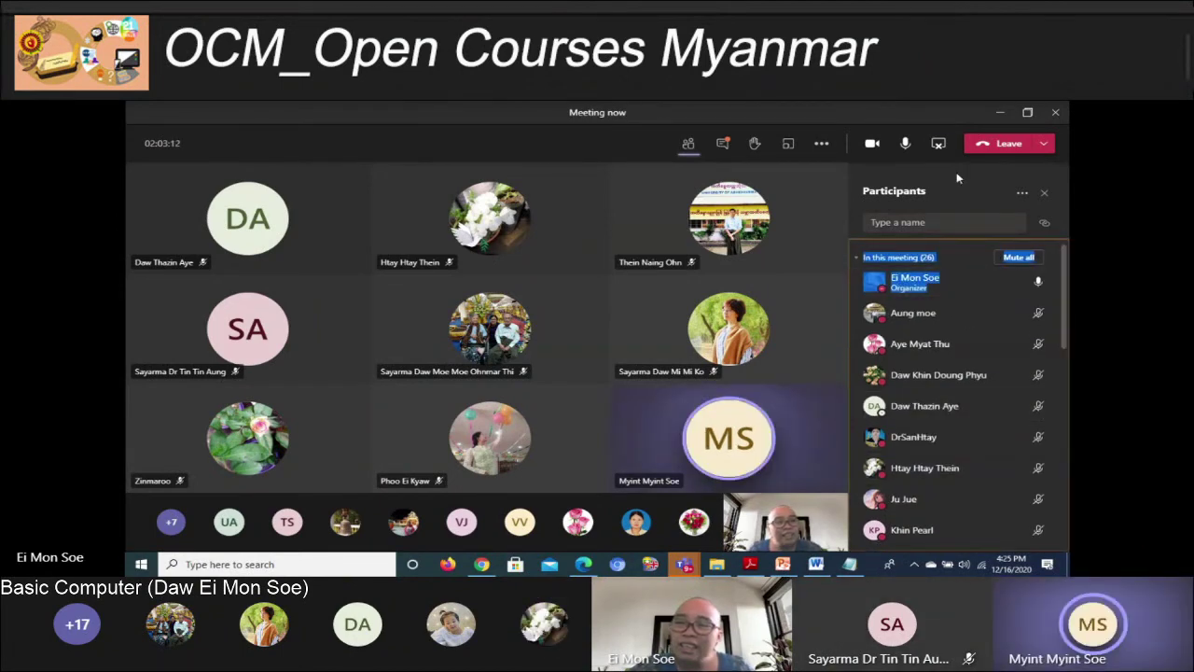
key("alt+Tab")
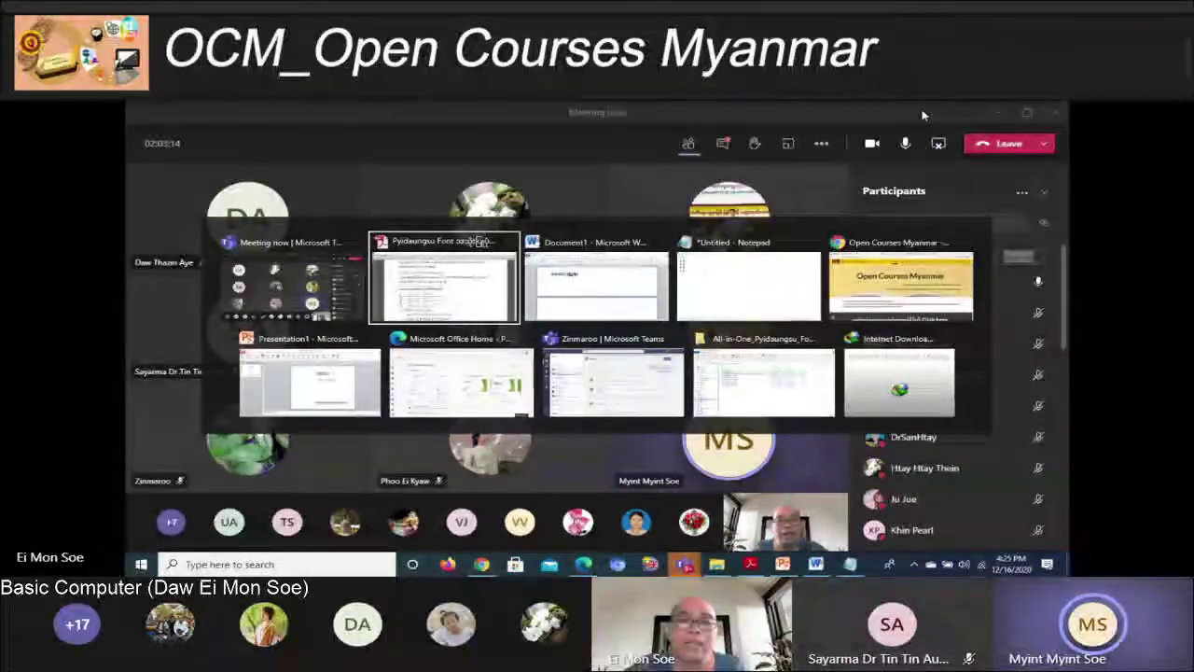
In Word, add the letters ဥ and ည on new lines after ကျွော
scroll(672, 443, "down", 3)
key("alt+Tab")
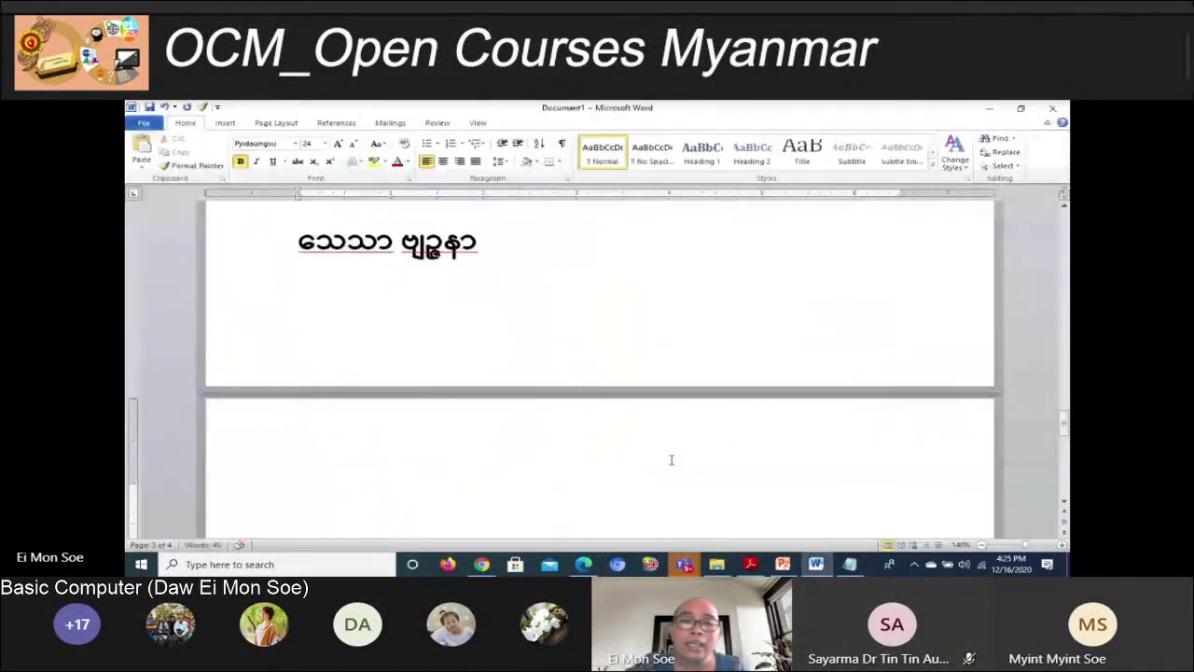
key("ctrl+End")
key("Return")
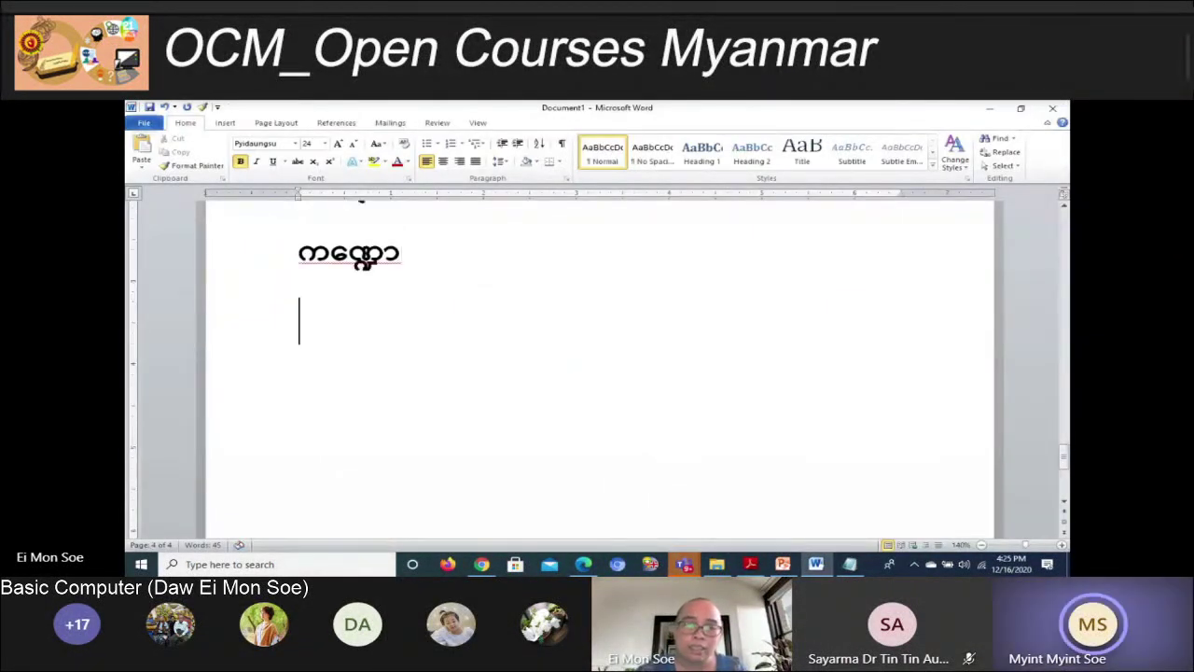
type("ဥ")
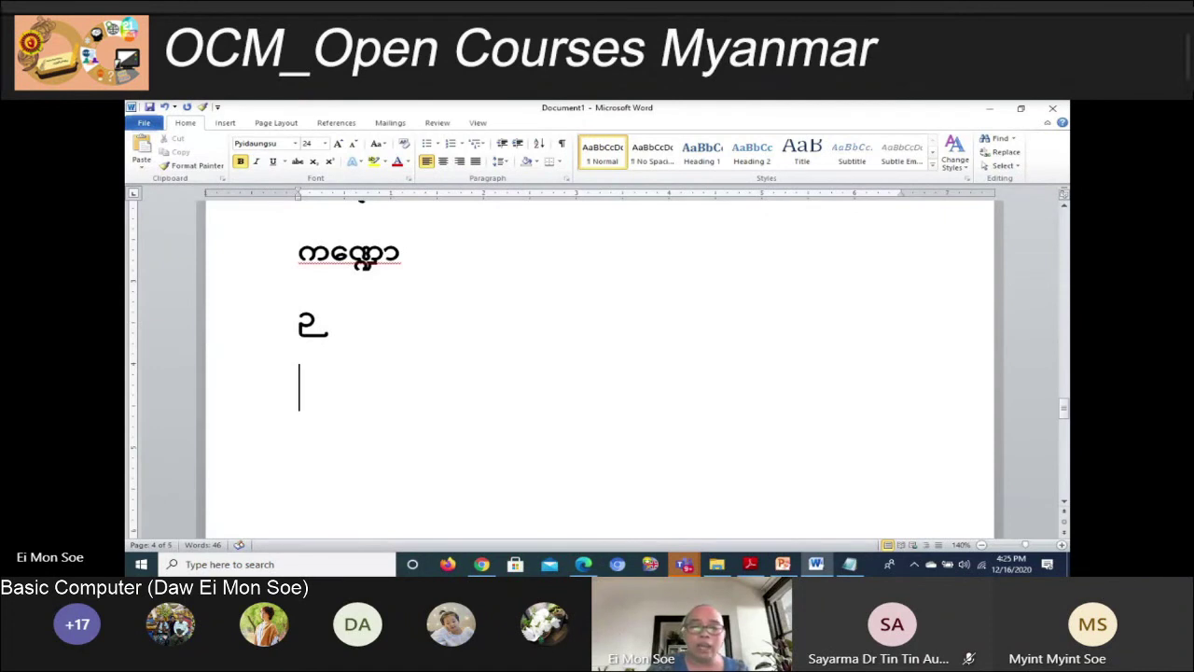
type("ည")
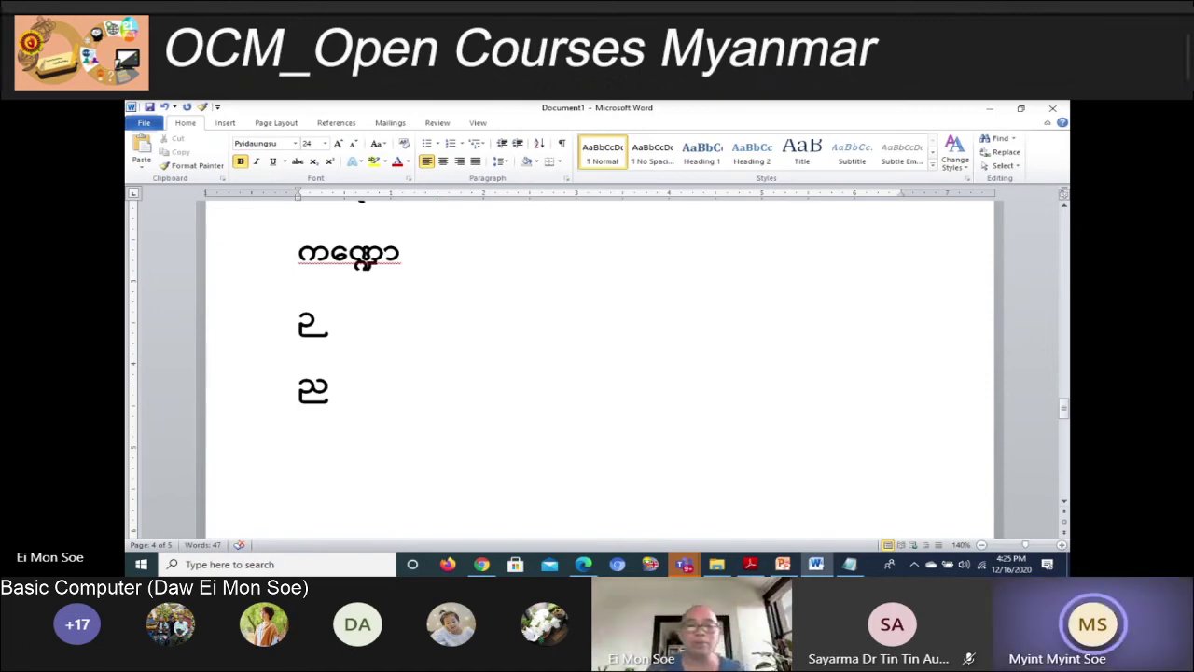
key("alt+Tab")
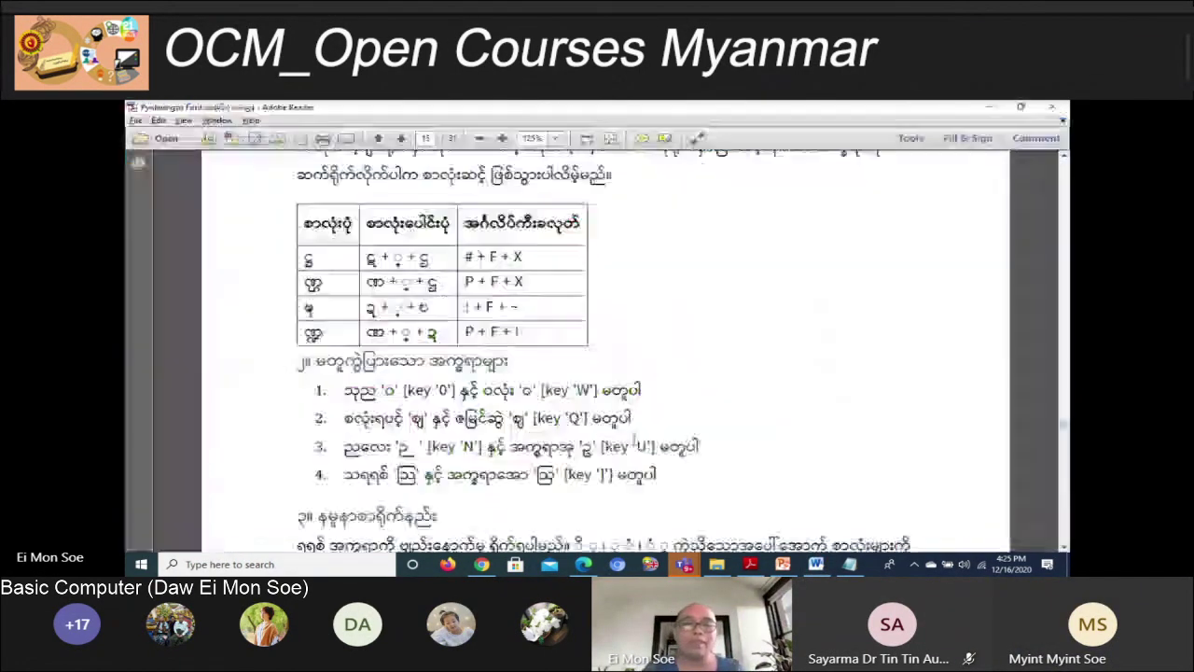
Minimize the Teams meeting, Adobe Reader and Word windows to reveal the Notepad symbol list
key("alt+Tab")
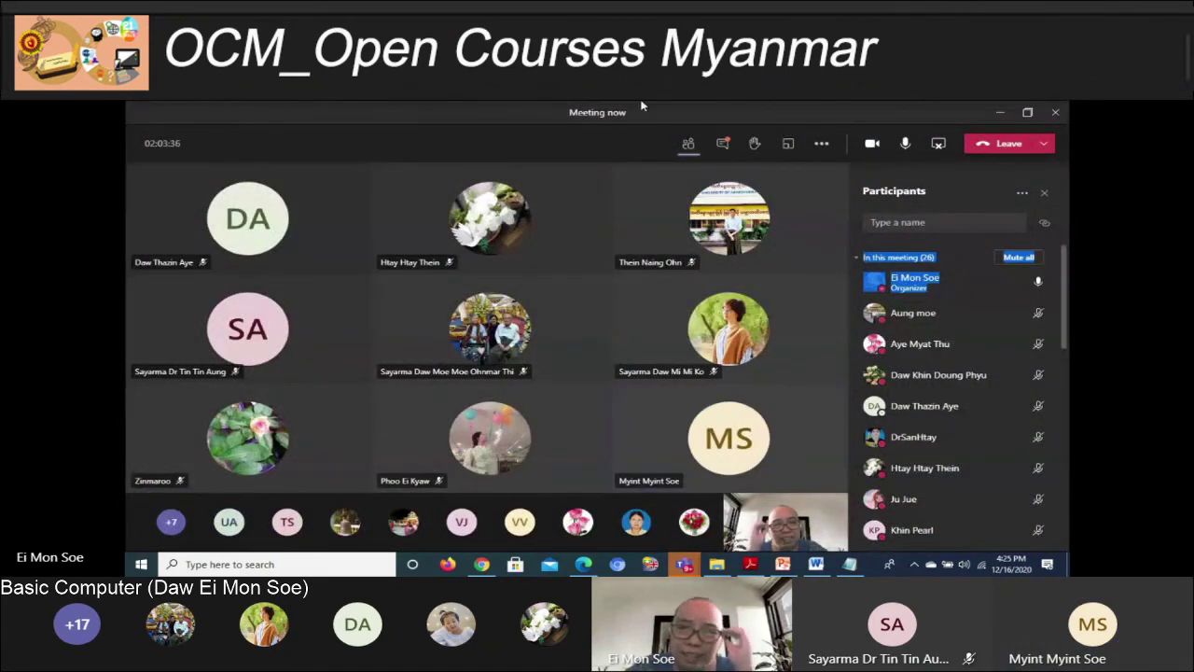
left_click(1040, 233)
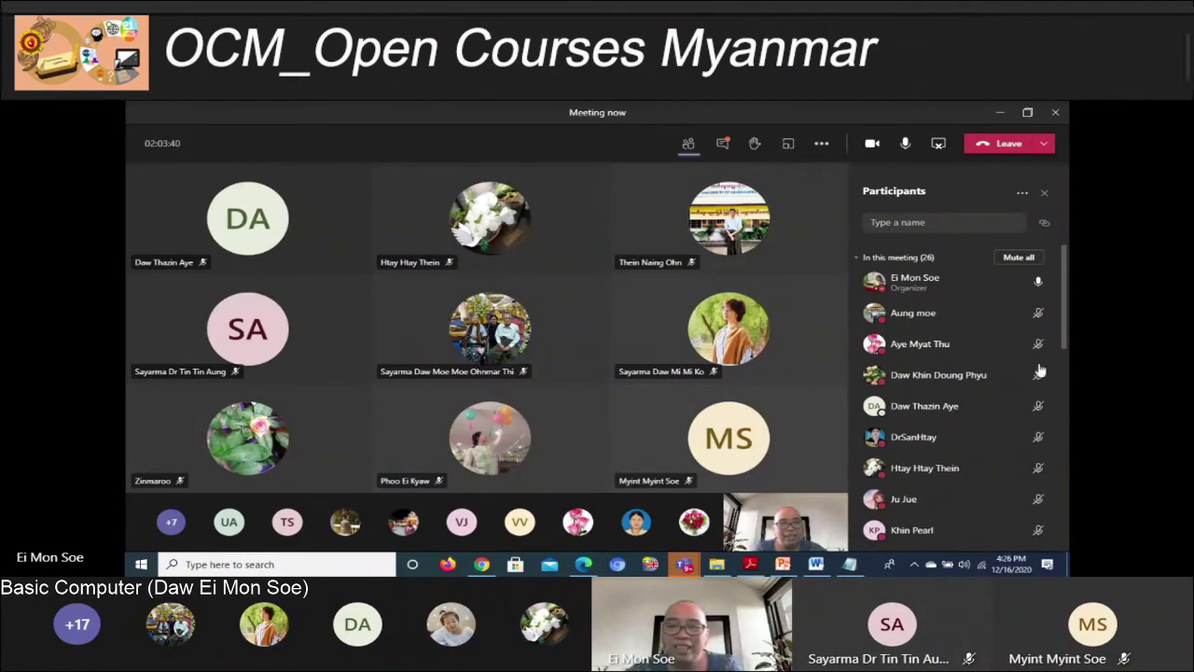
mouse_move(952, 374)
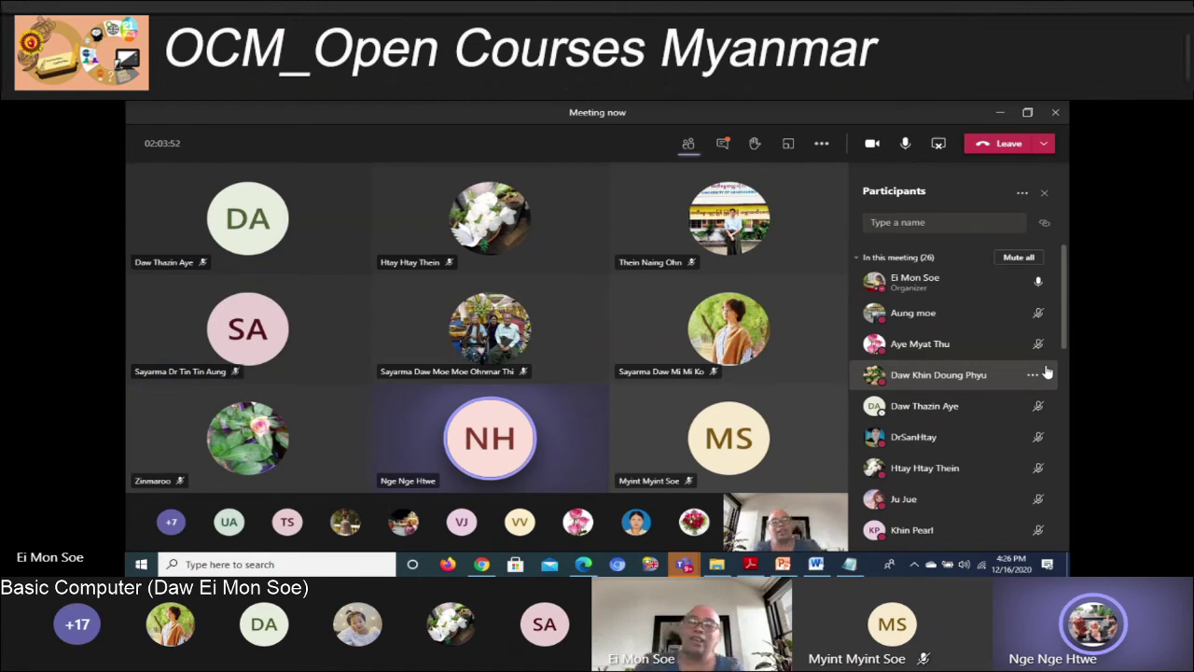
left_click(999, 112)
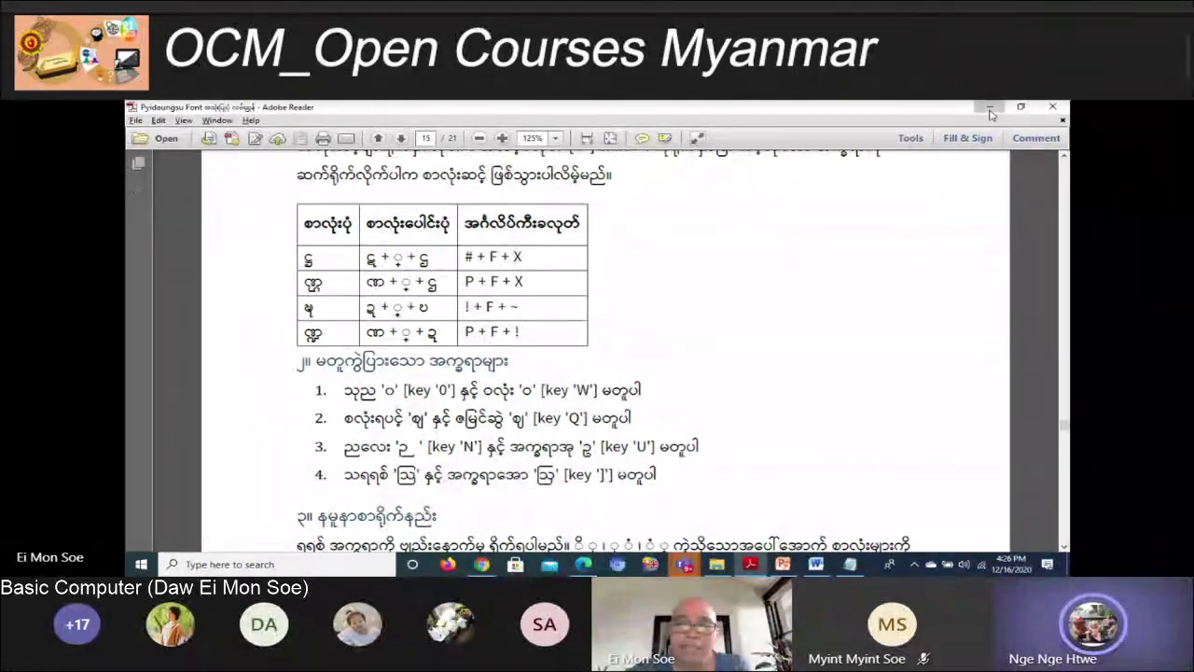
left_click(815, 564)
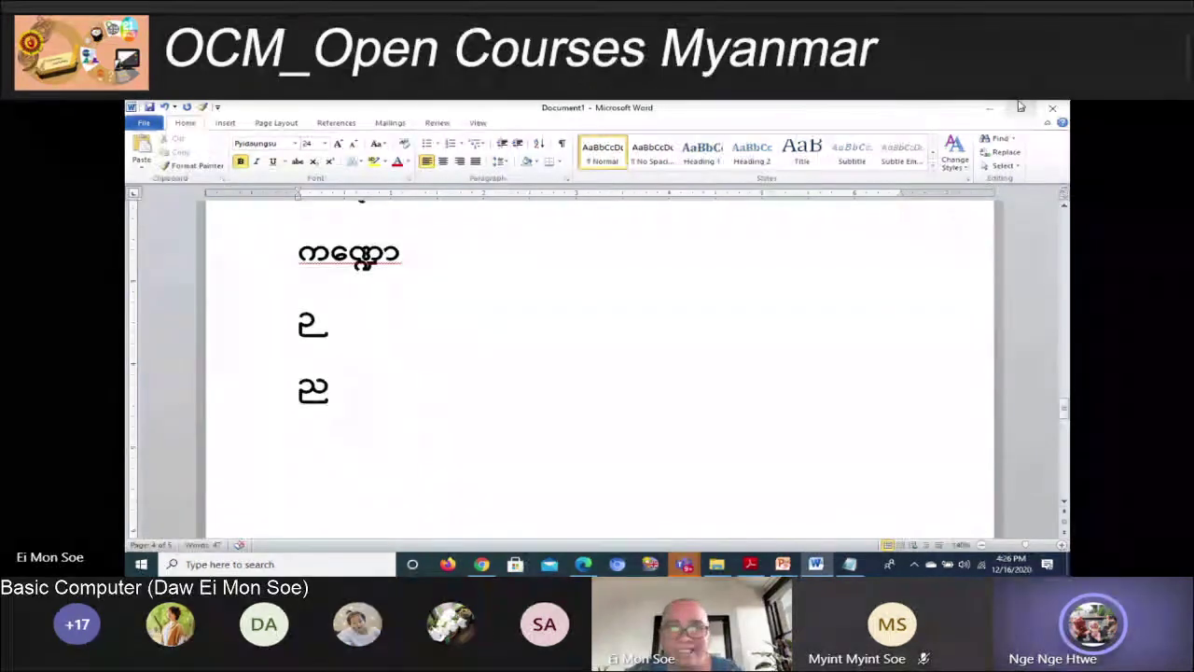
left_click(988, 109)
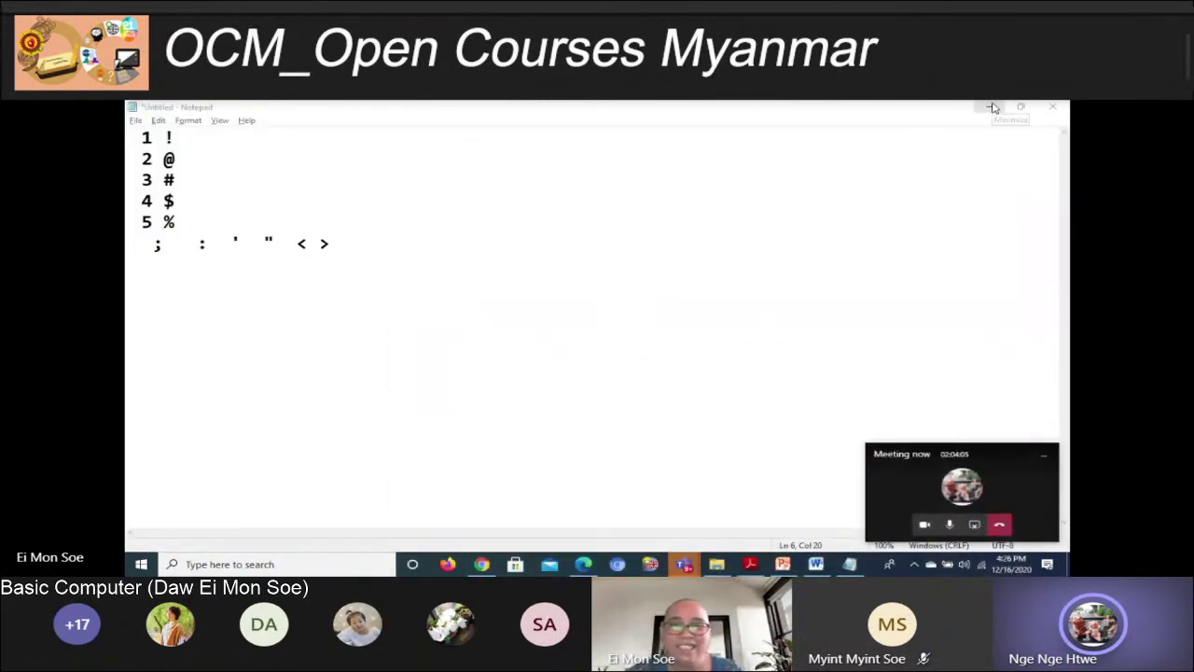
Minimize Notepad, Chrome, the Teams chat and the Office 365 page to reach the desktop
left_click(989, 109)
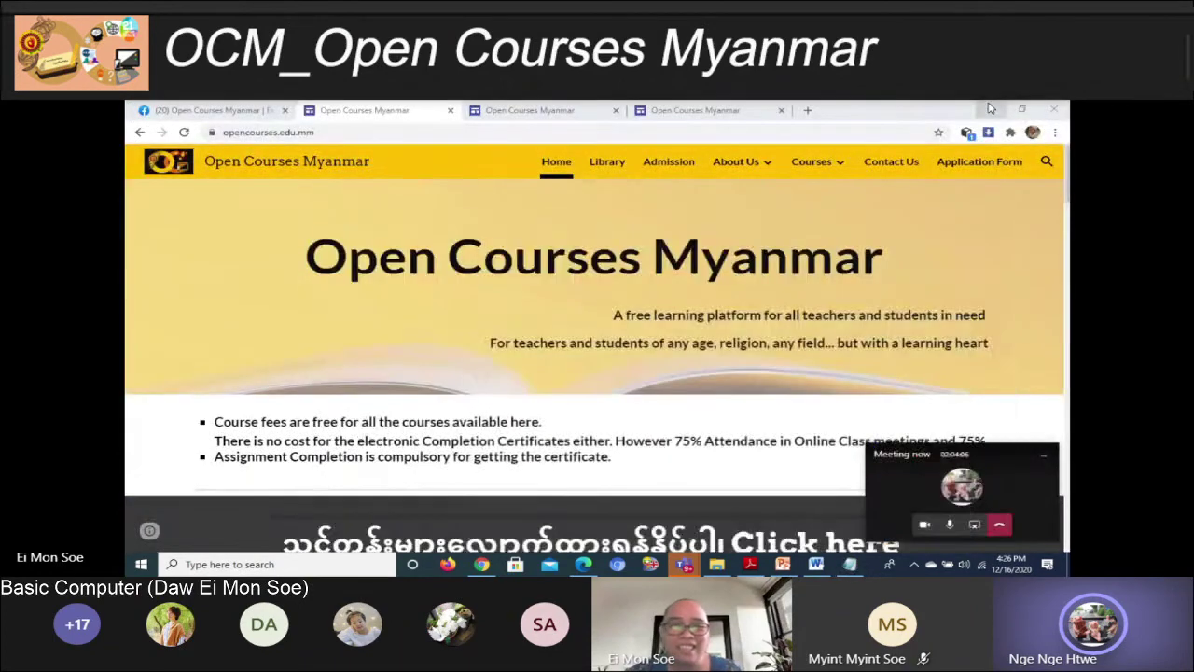
left_click(990, 109)
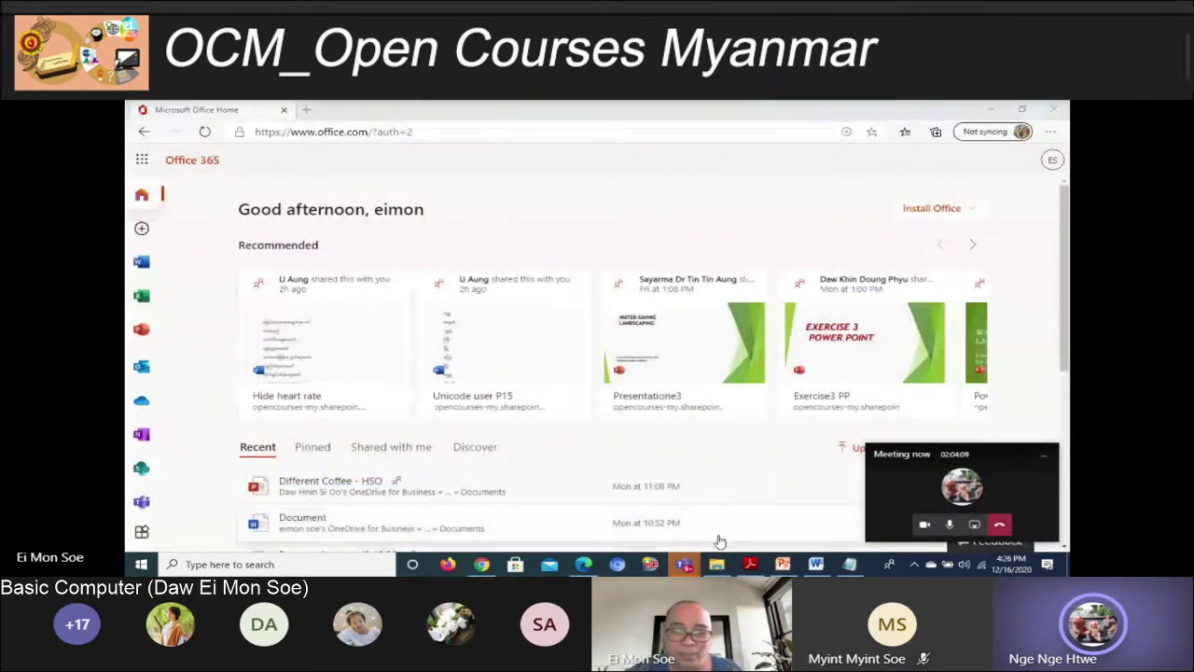
mouse_move(685, 565)
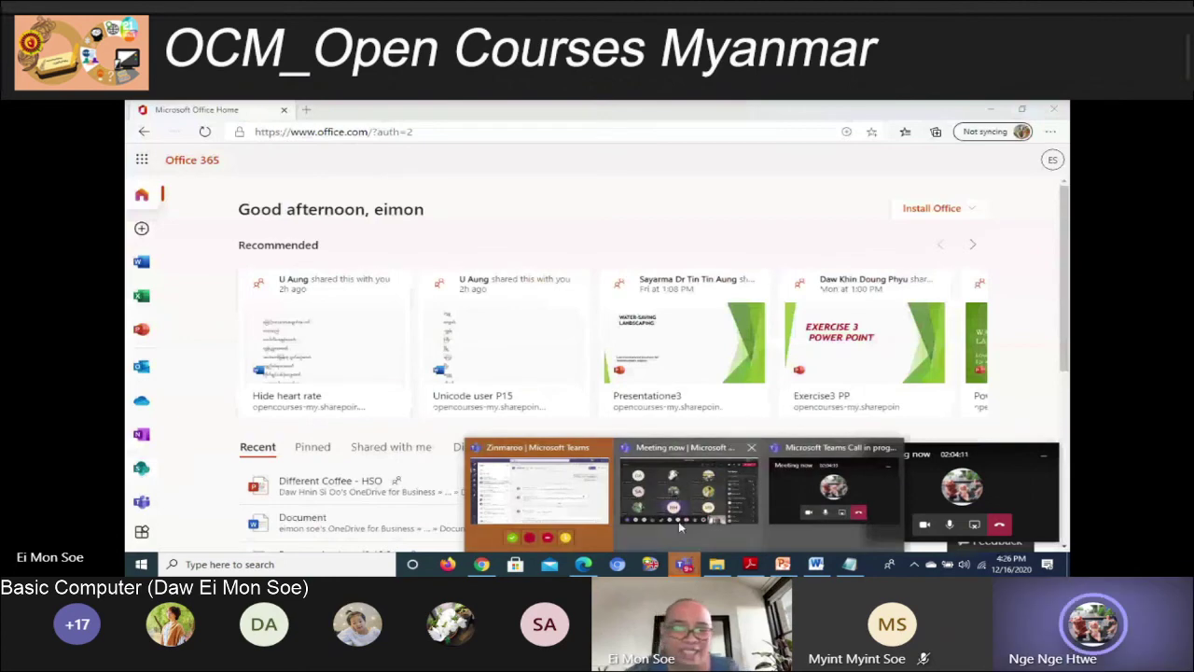
left_click(545, 469)
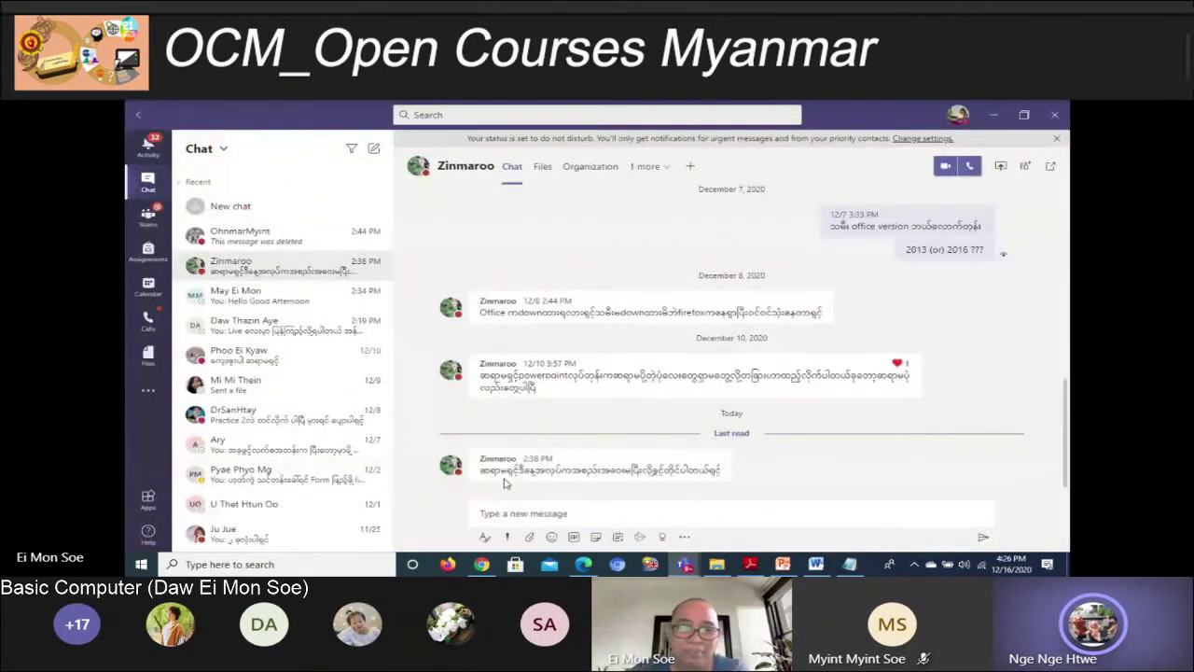
left_click(563, 514)
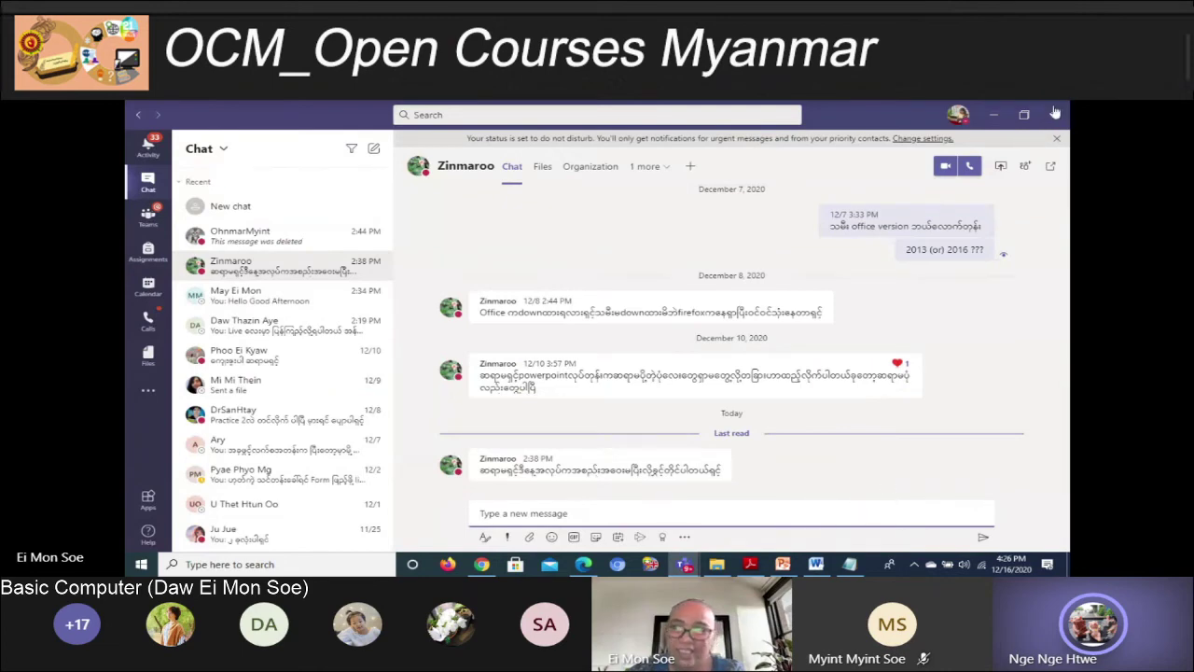
left_click(993, 113)
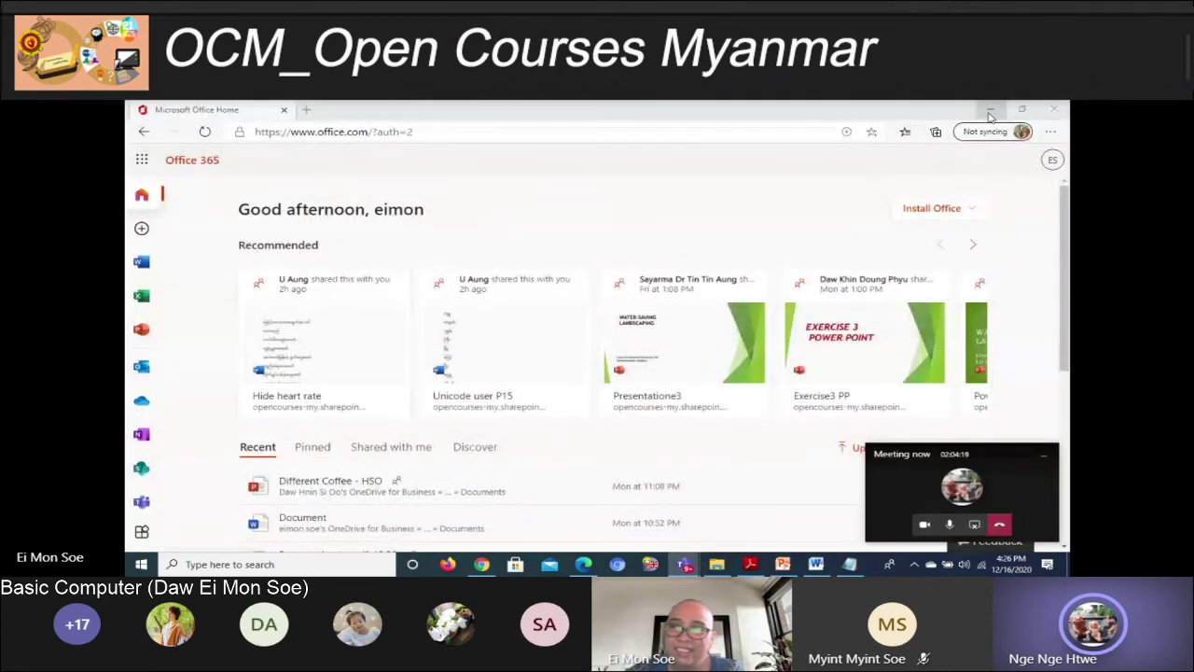
left_click(991, 113)
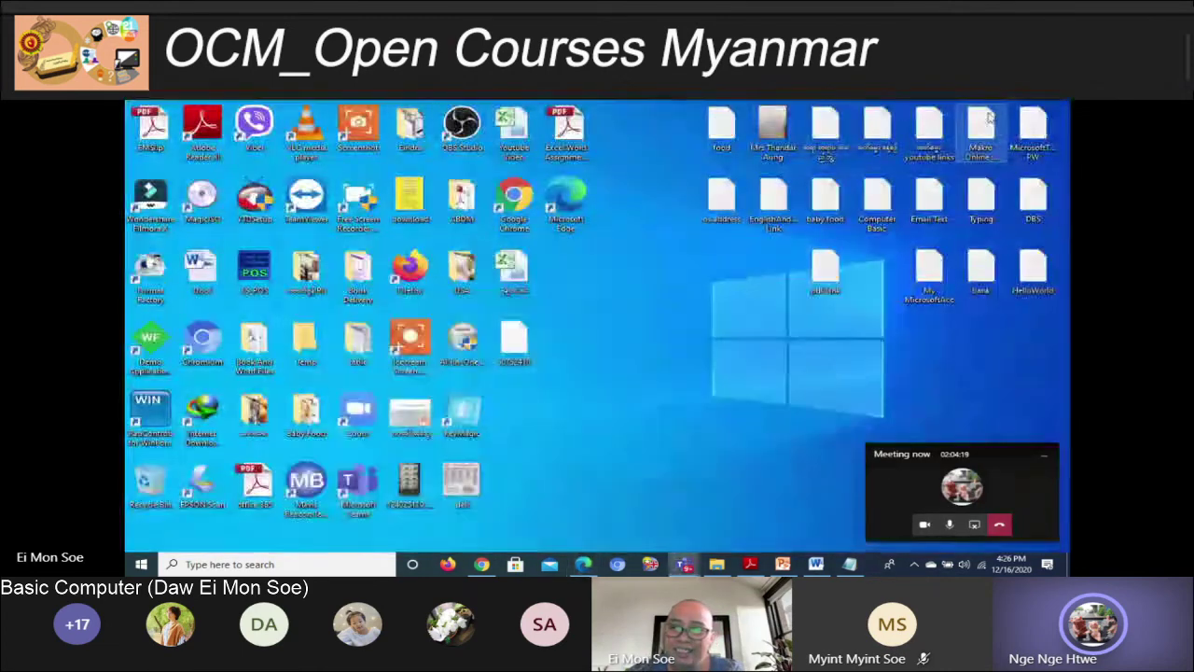
Refresh the desktop, then briefly open and close Windows search
right_click(655, 343)
left_click(695, 374)
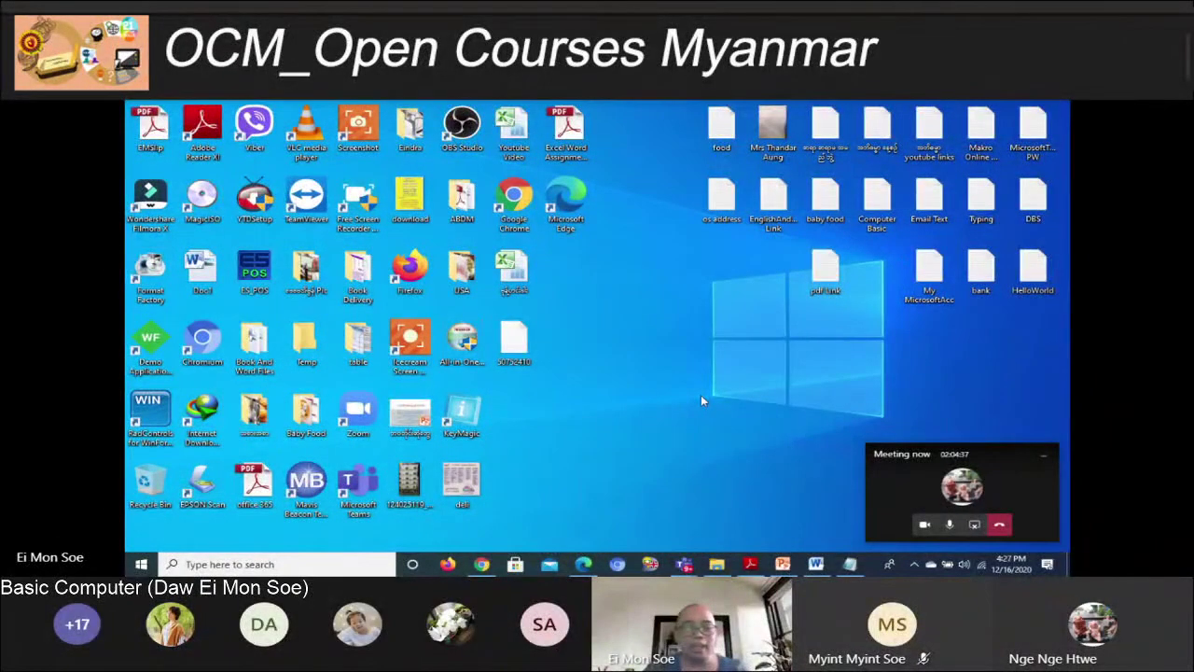
key("super")
type("w")
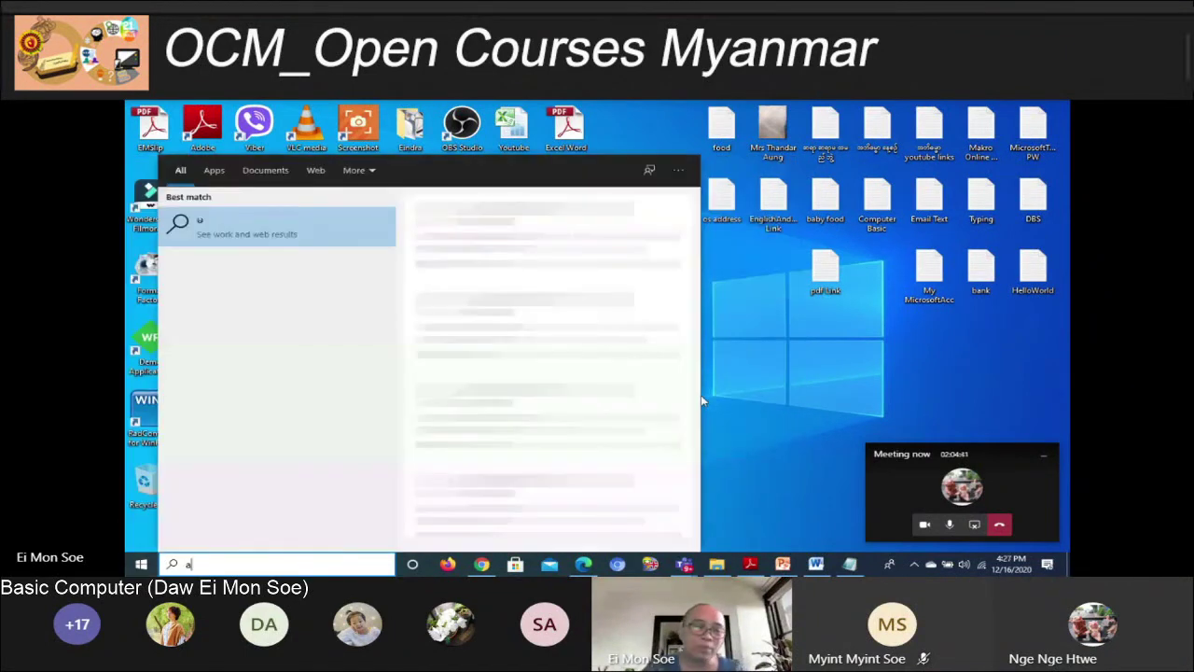
key("BackSpace")
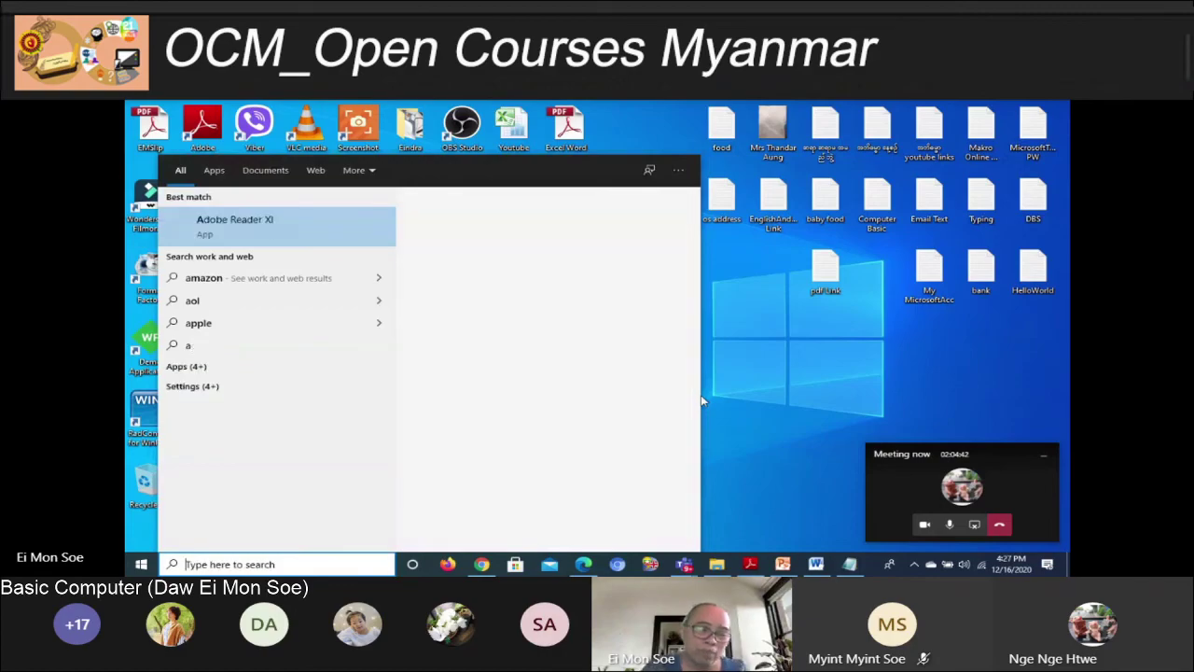
left_click(702, 401)
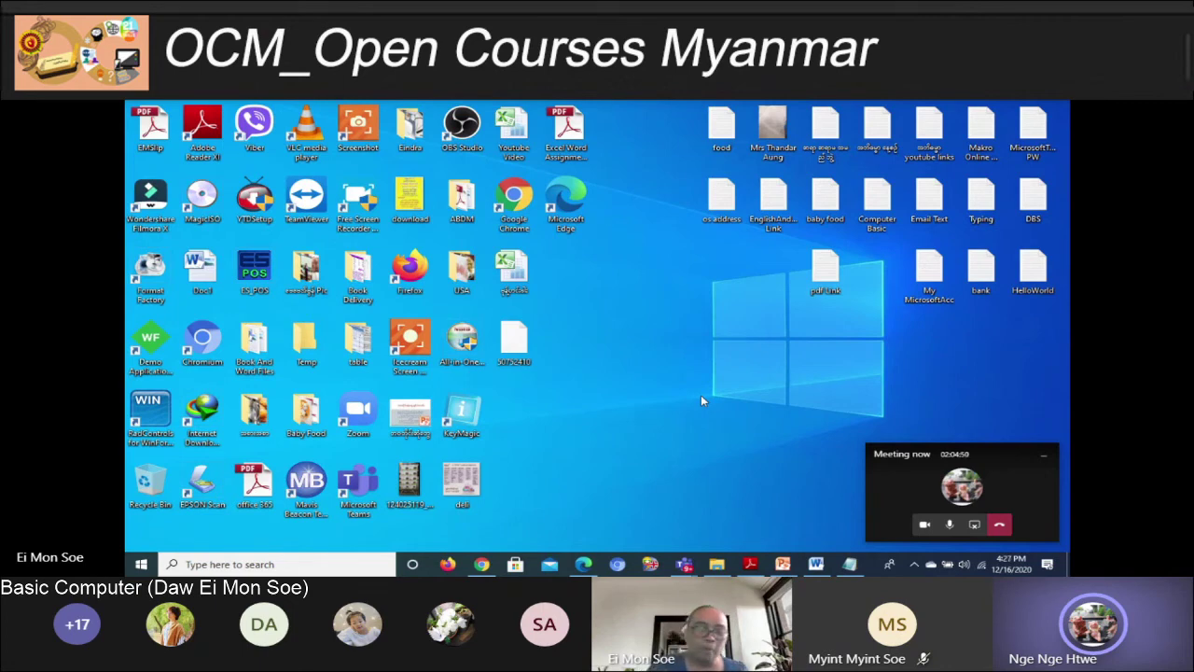
Run appwiz.cpl to open Programs and Features
key("super+r")
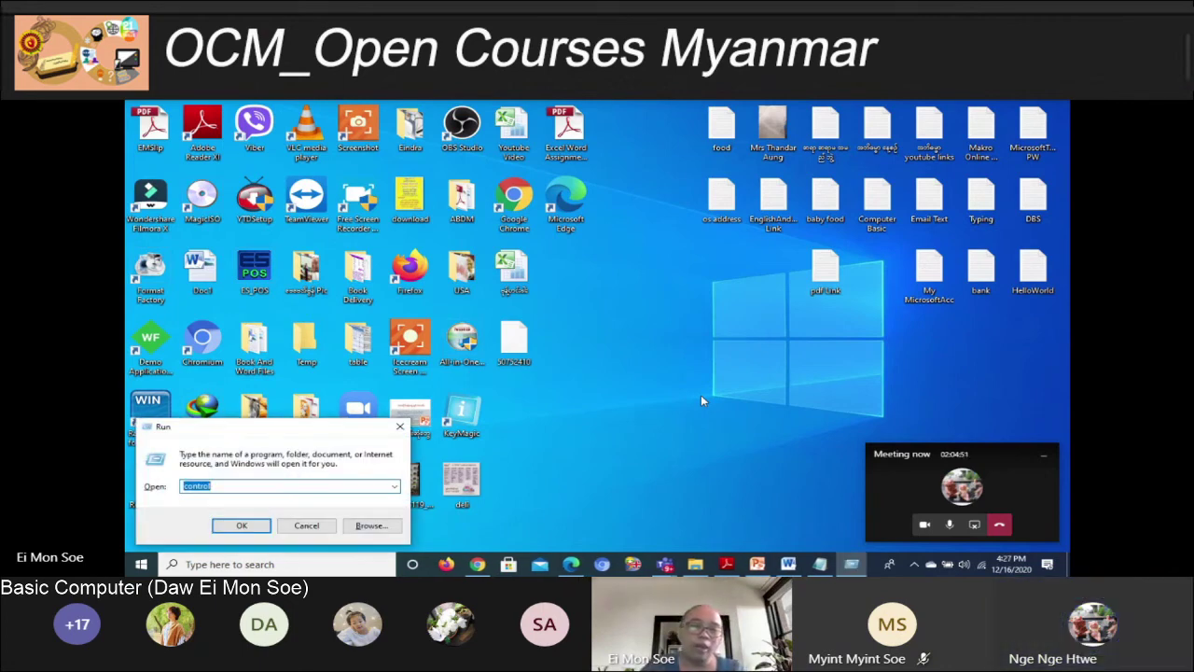
key("Escape")
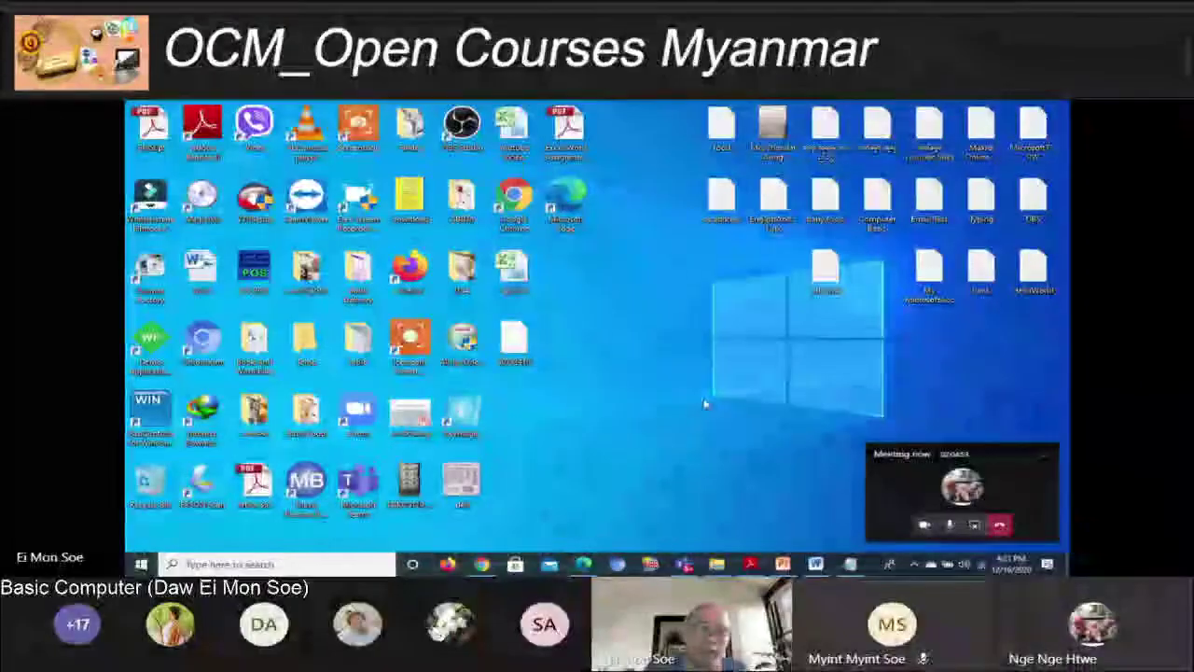
key("super+r")
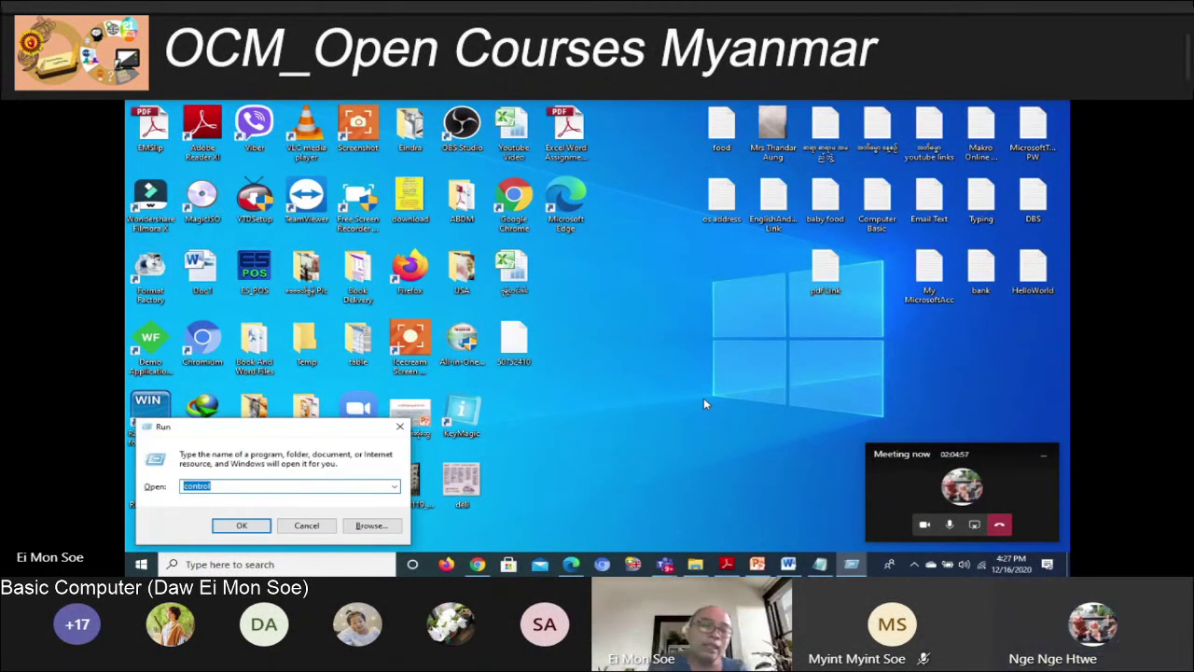
type("ac")
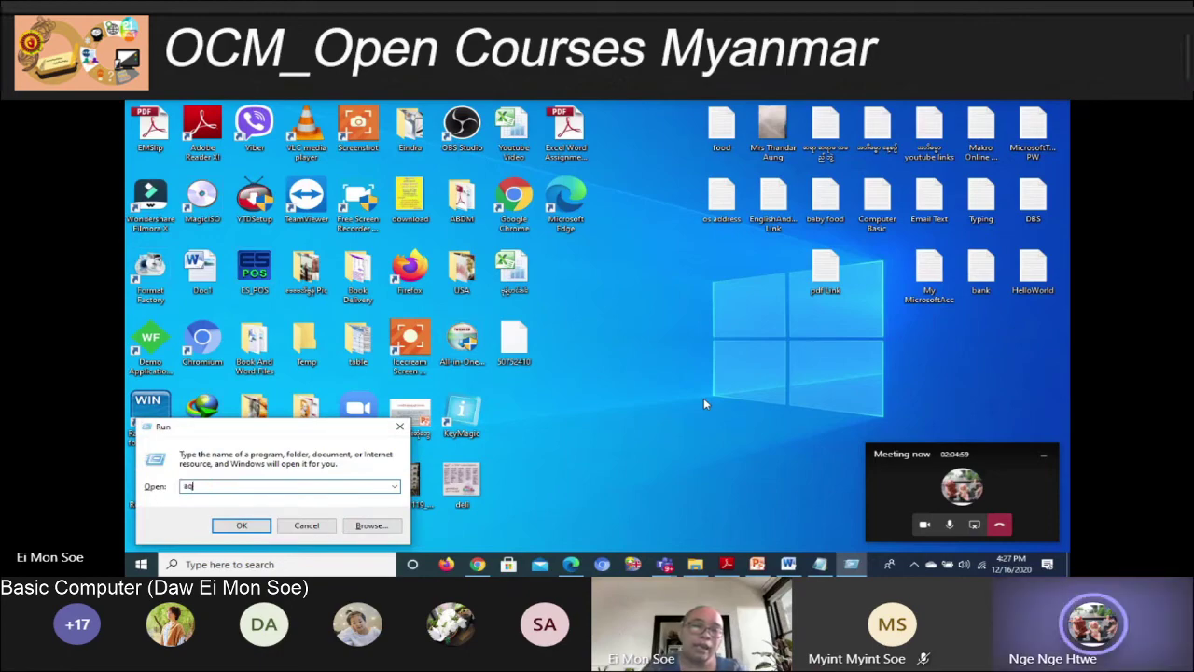
type("pp")
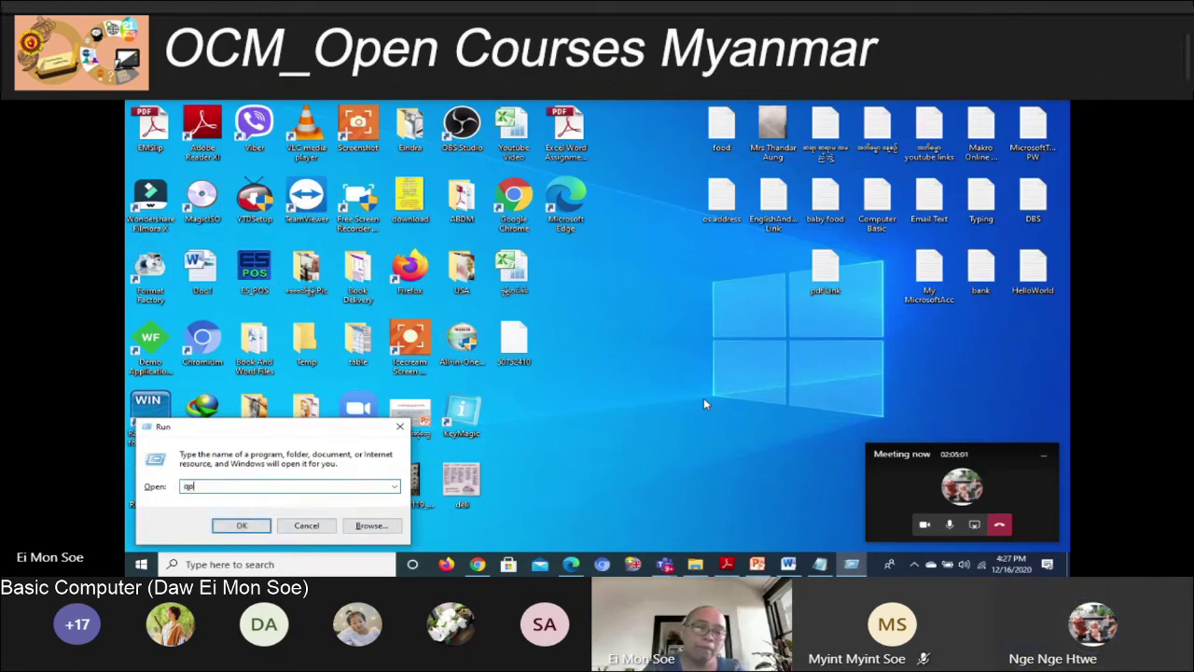
type("wi")
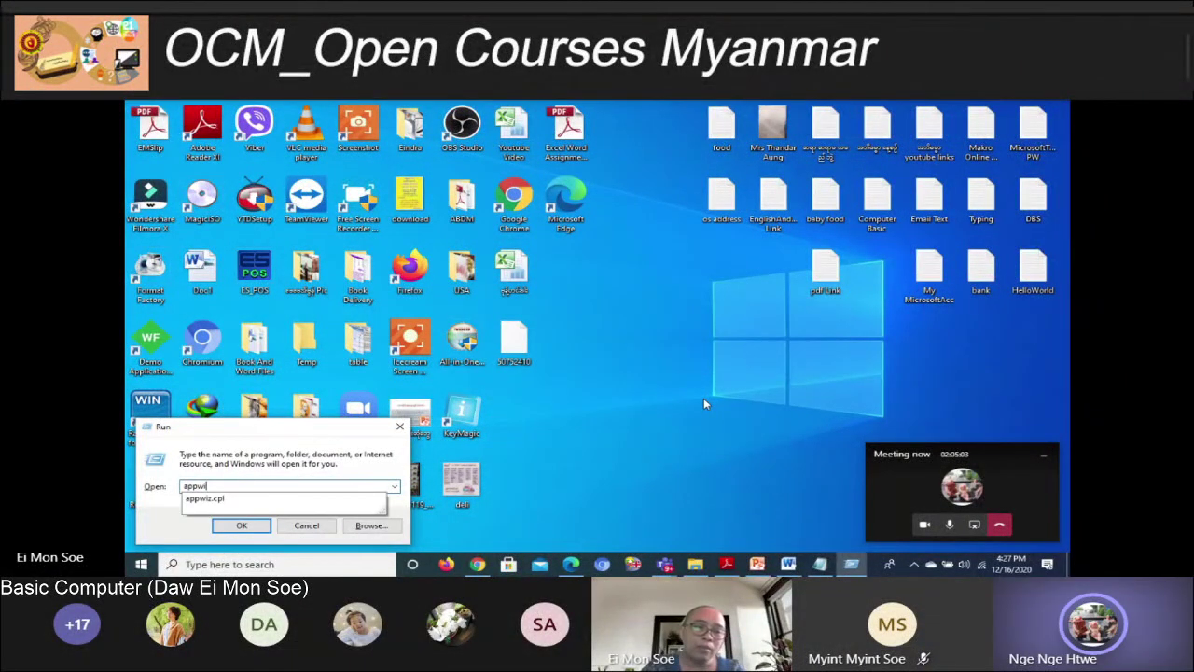
type("z.cpl")
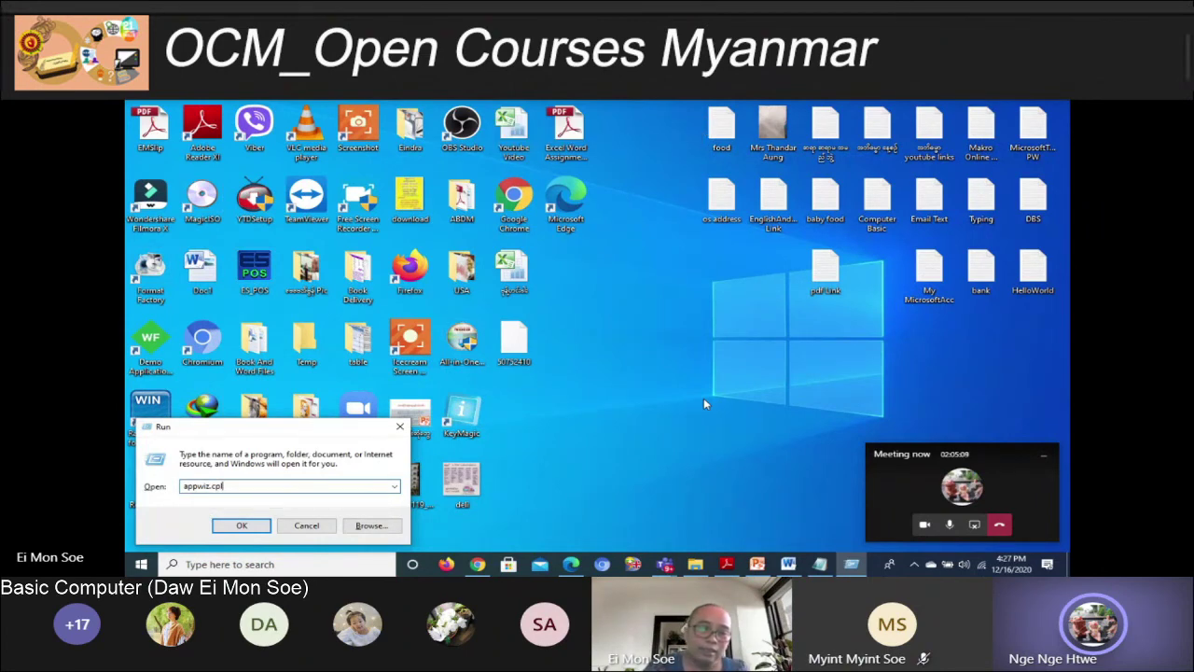
key("Return")
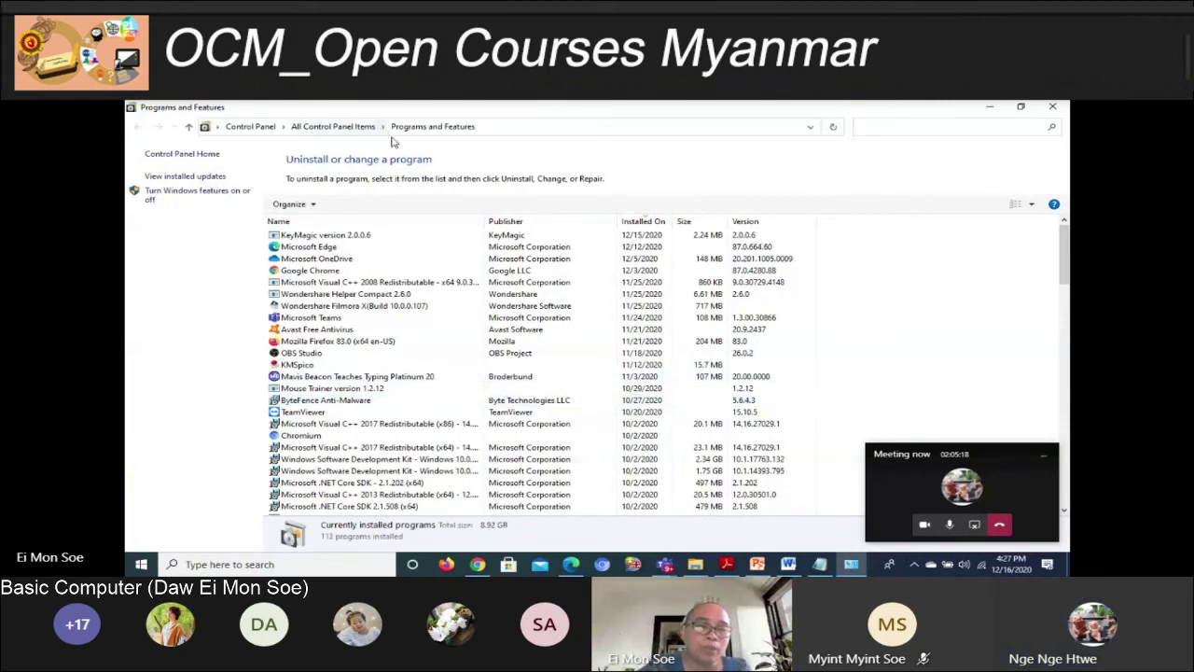
Check KeyMagic 2.0.0.6's uninstall option without removing it, then minimize Programs and Features
left_click(314, 239)
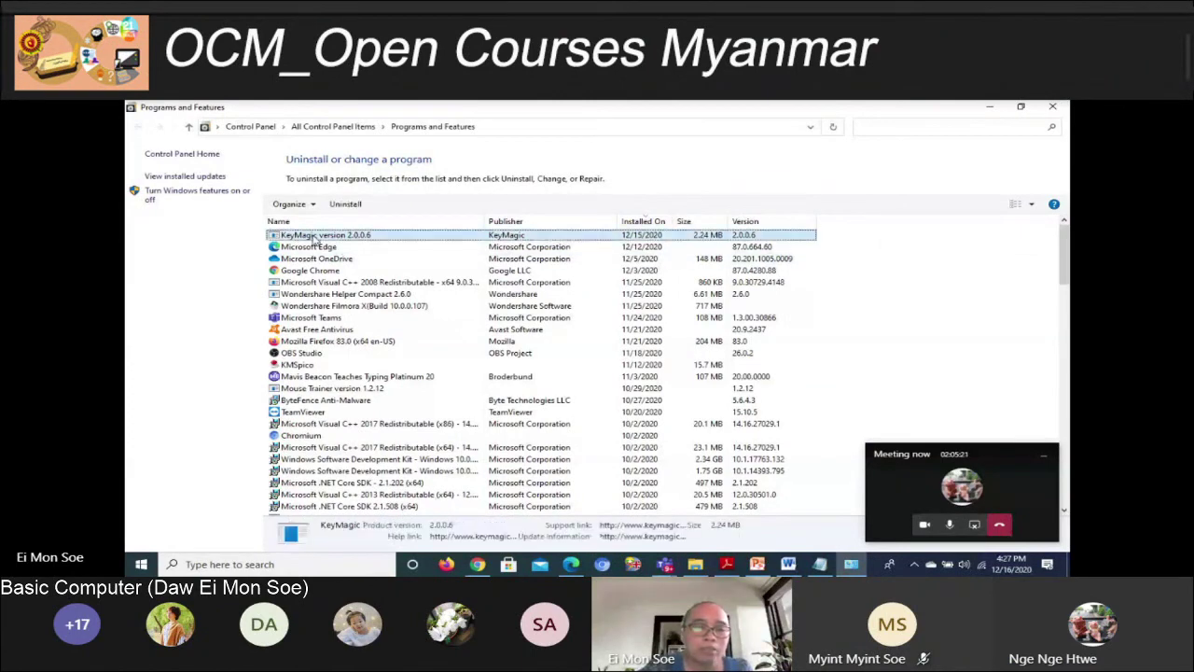
scroll(327, 271, "down", 1)
scroll(365, 324, "down", 1)
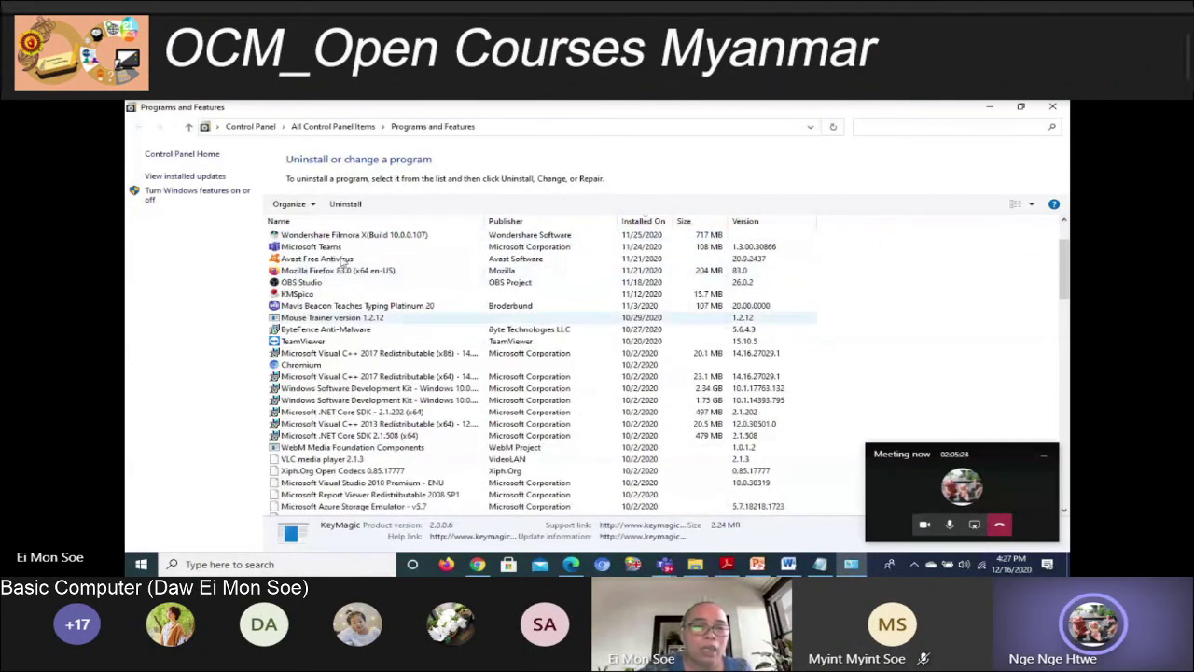
scroll(359, 336, "up", 2)
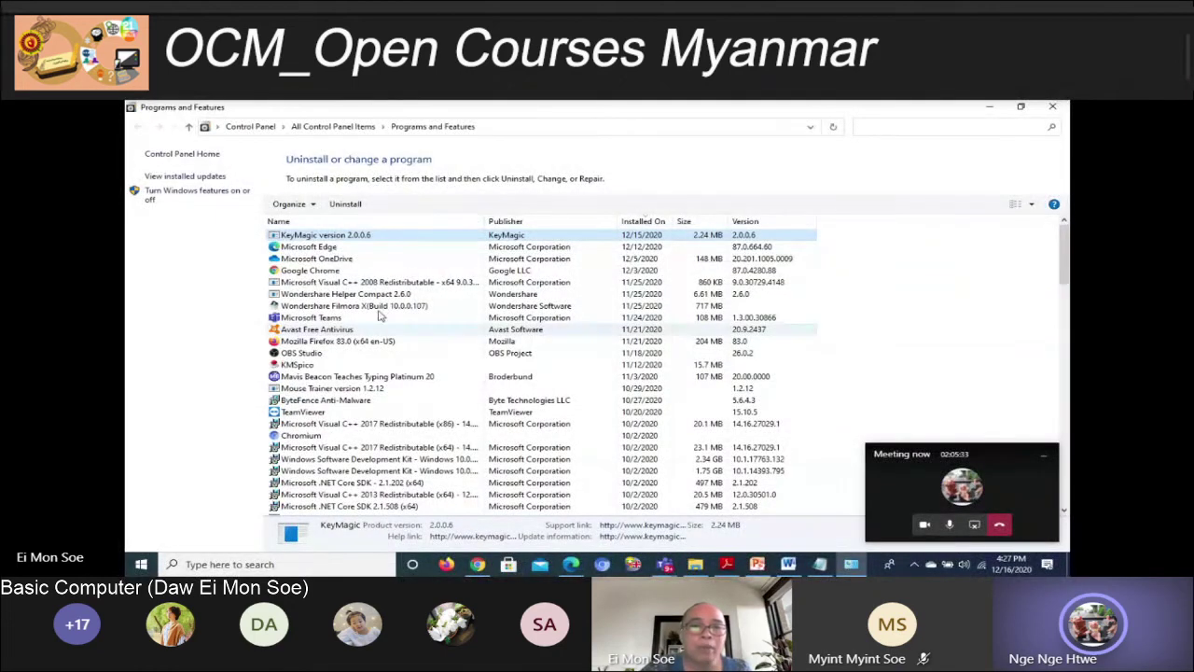
right_click(348, 239)
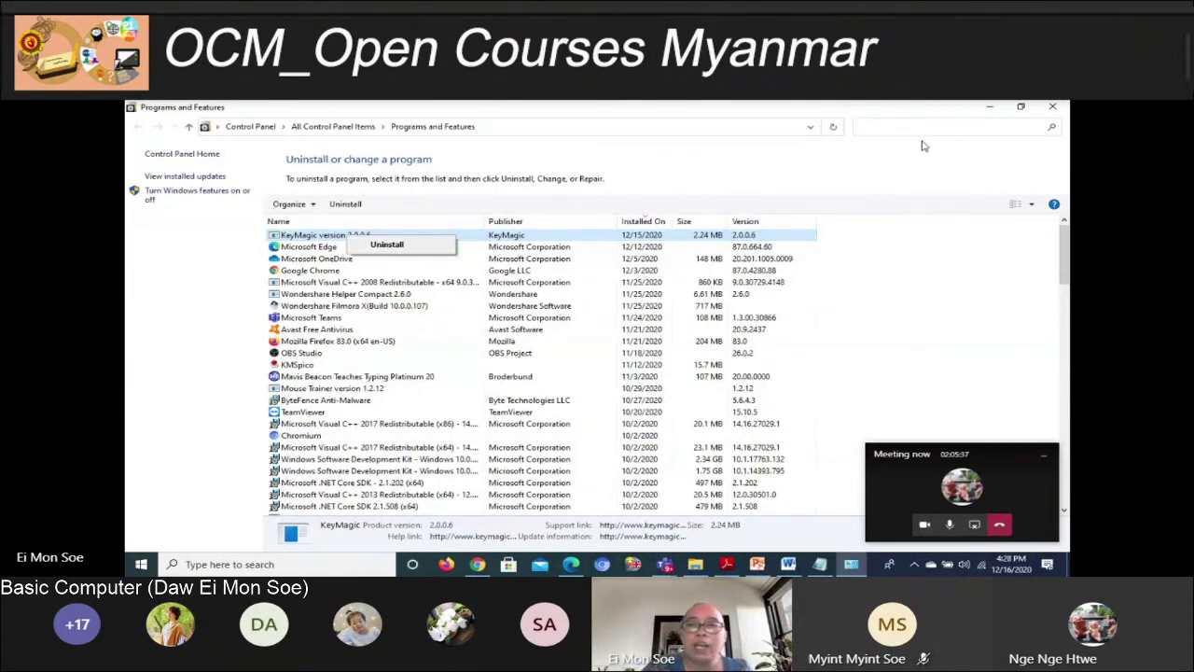
left_click(929, 174)
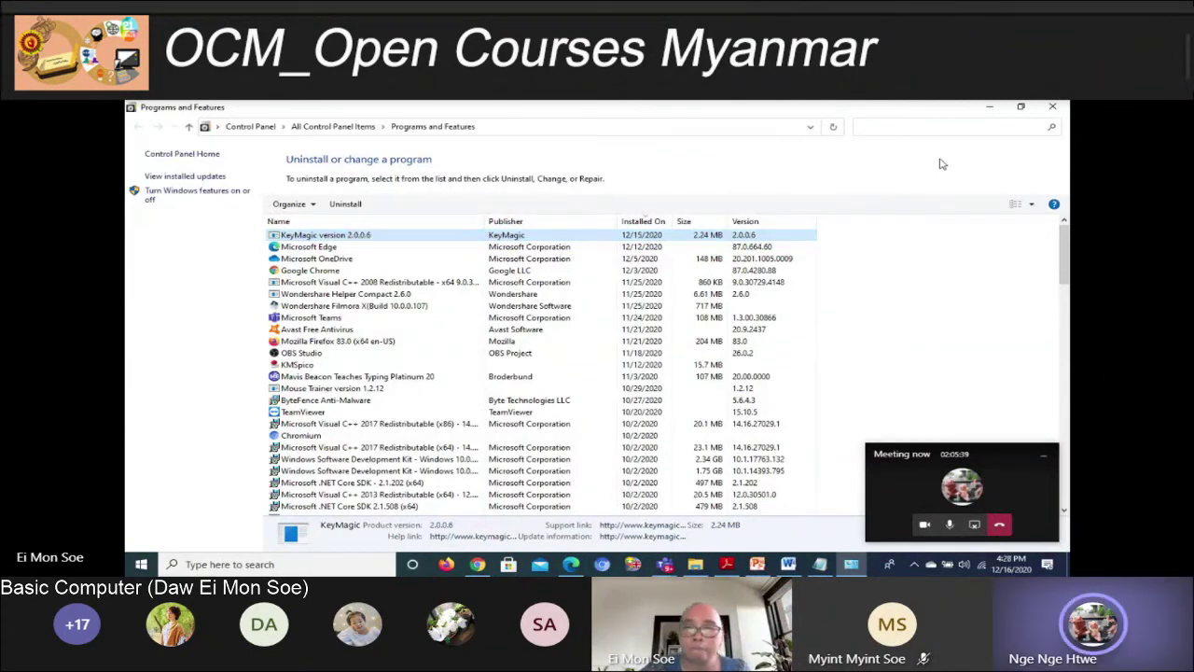
left_click(987, 107)
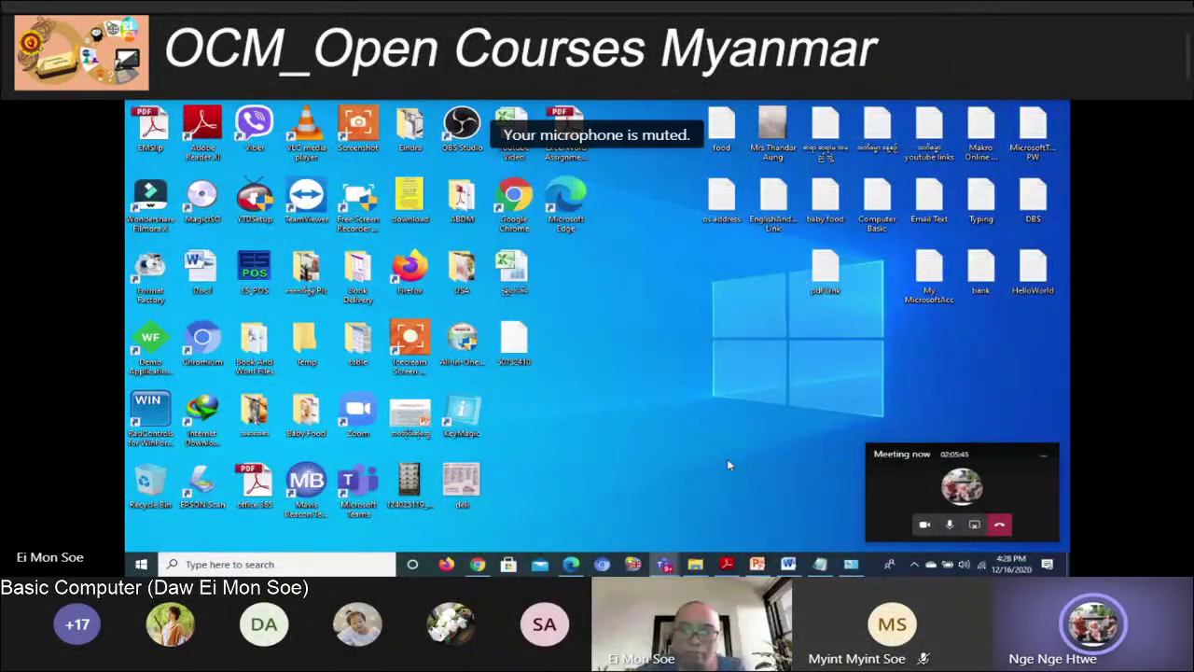
Restore Chrome's Open Courses Myanmar page, open Start, then bring the Notepad symbol list forward
left_click(477, 563)
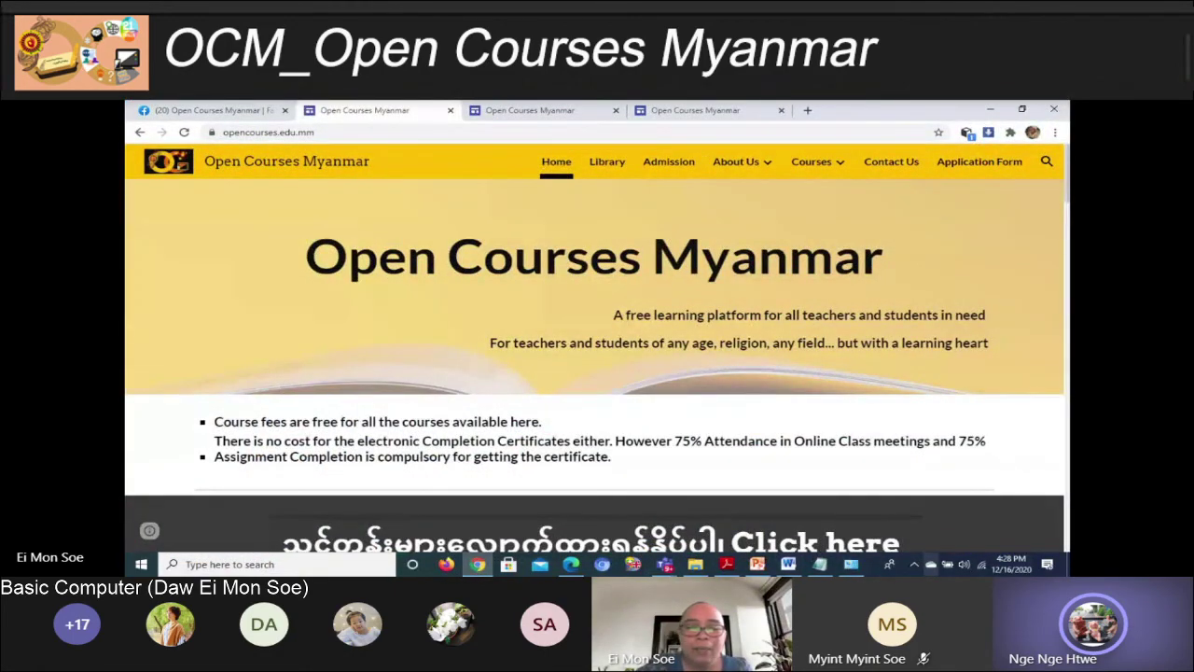
left_click(141, 564)
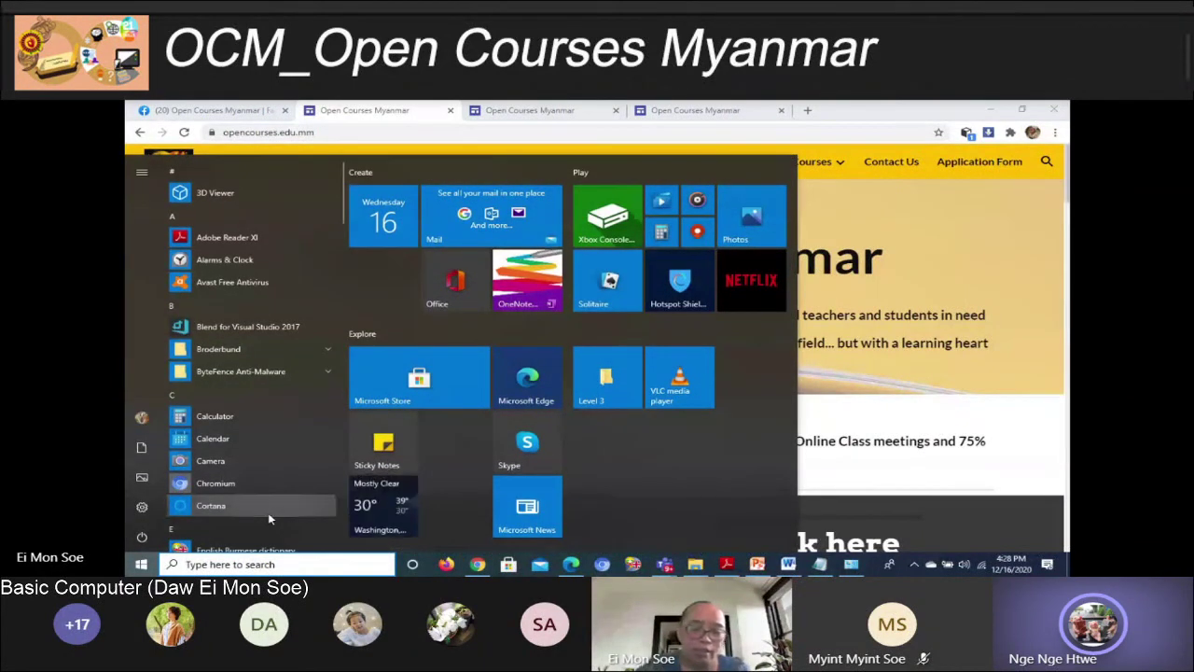
left_click(868, 176)
Replace all the symbol lines in Notepad with the single line appwiz.cpl
left_click(819, 564)
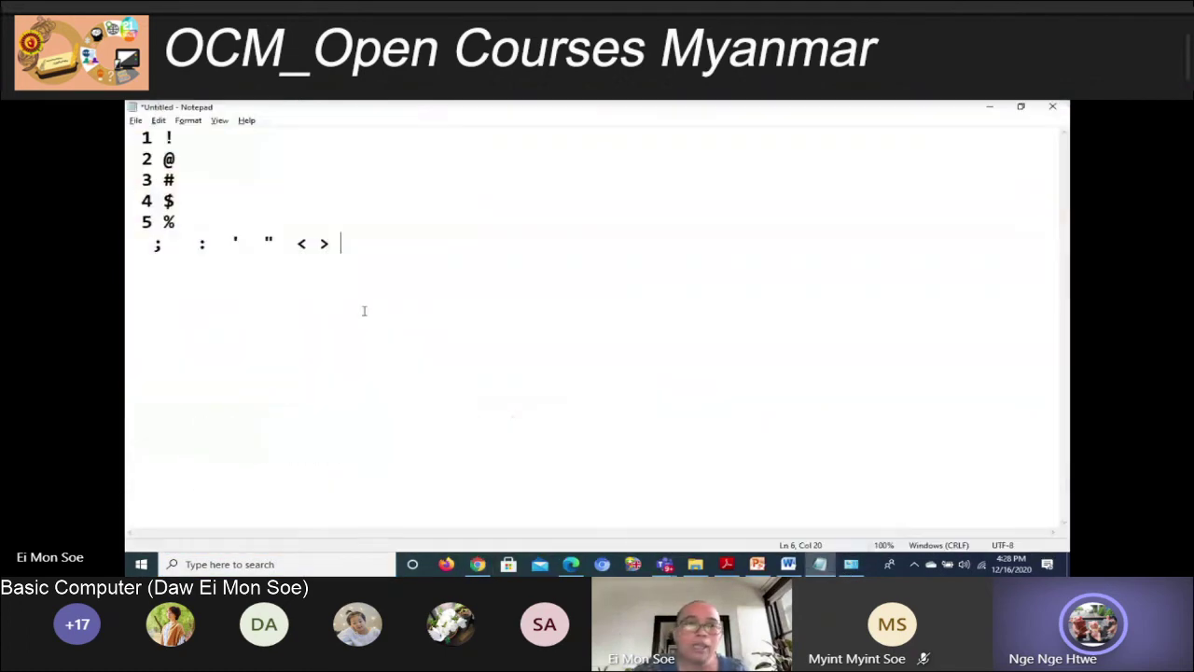
key("ctrl+a")
type("a")
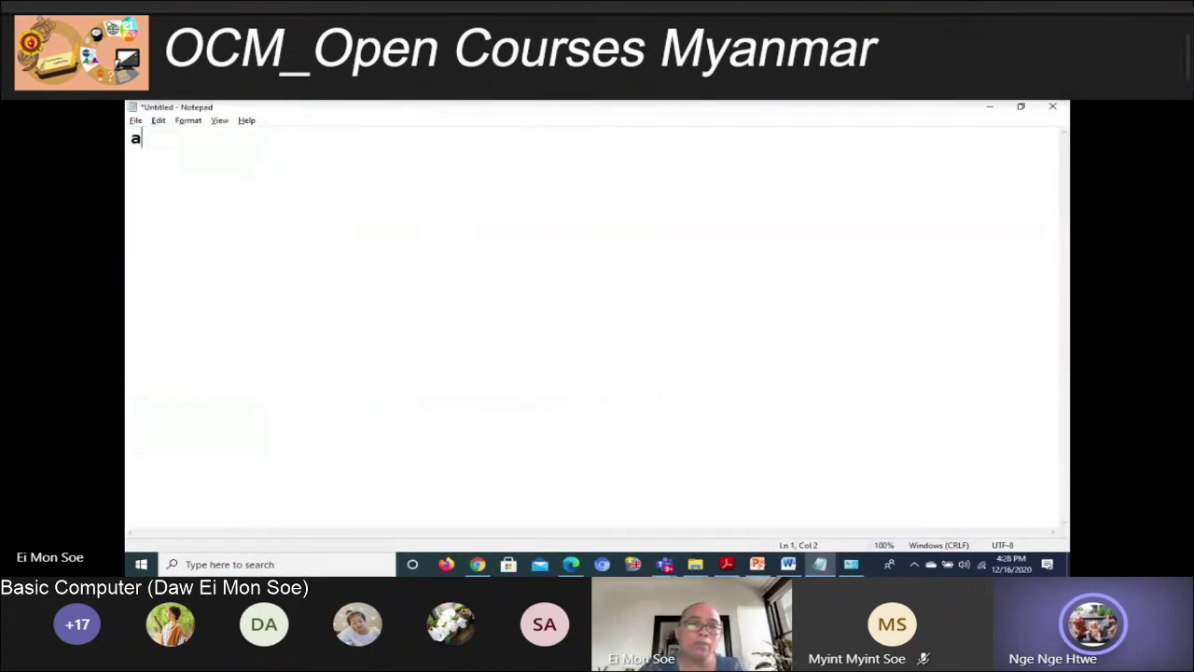
type("ppwiz.cpl")
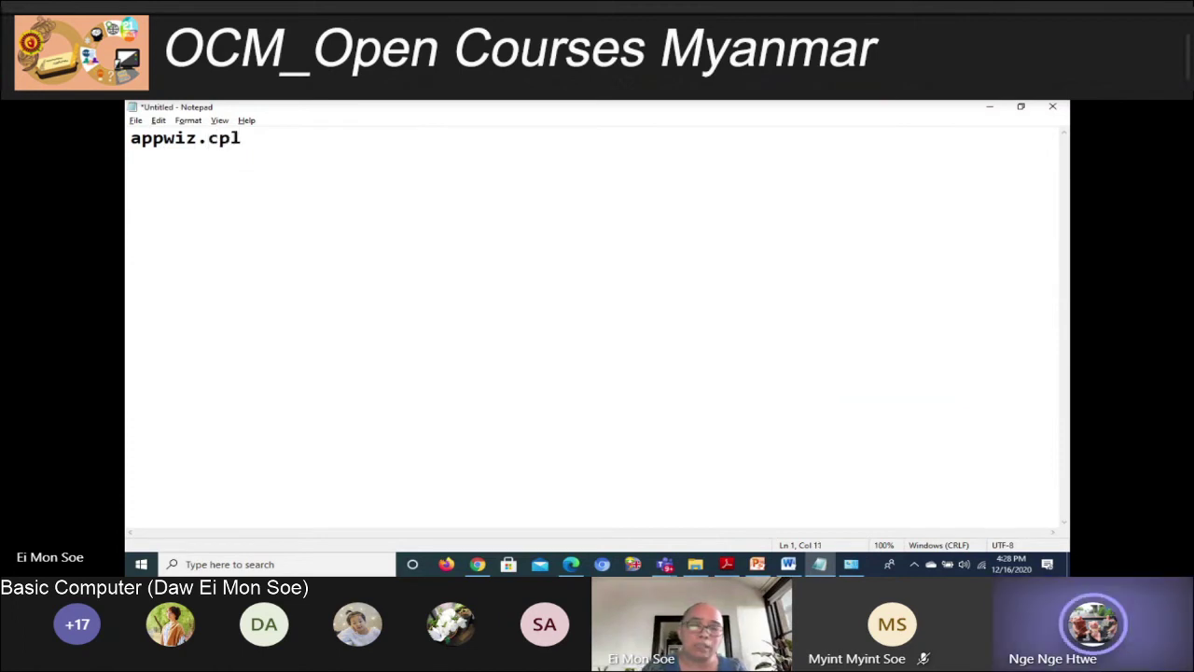
key("ctrl+a")
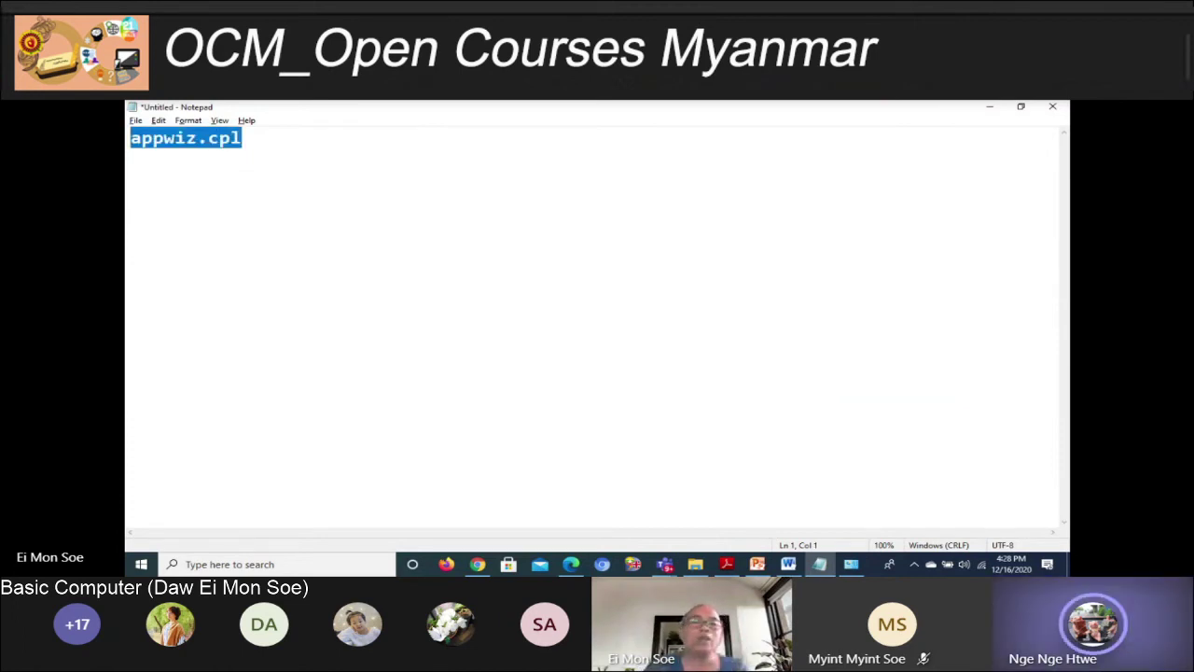
key("Left")
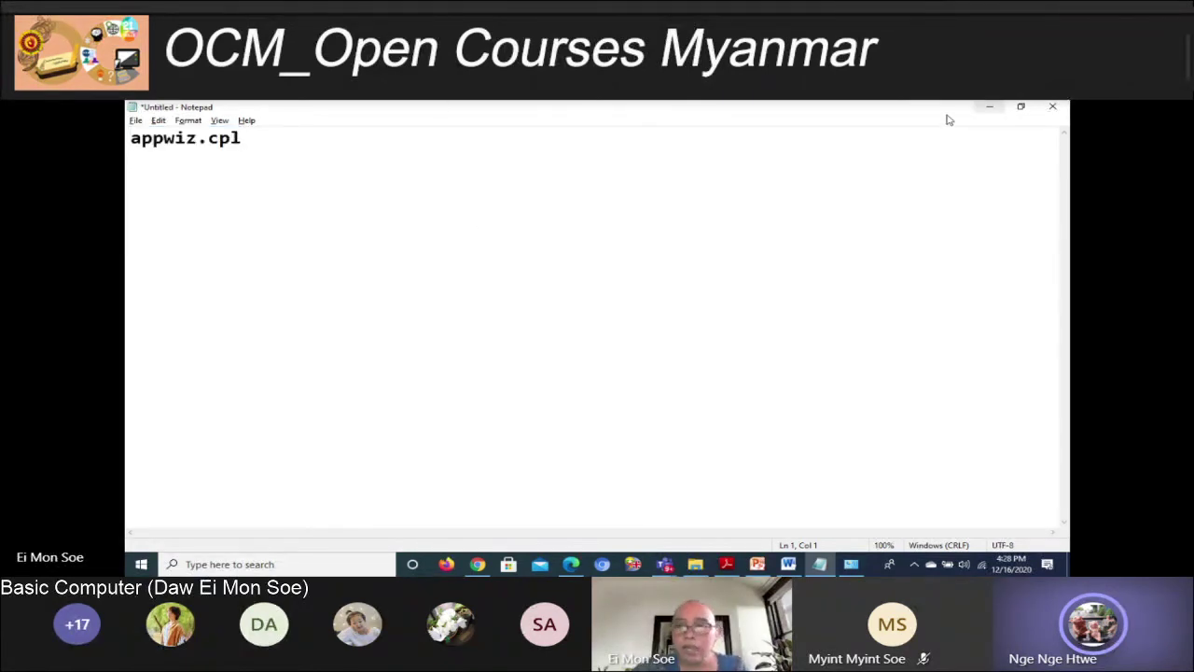
Keep the note unsaved and open, and minimize Notepad to reveal the Open Courses Myanmar page
left_click(1052, 106)
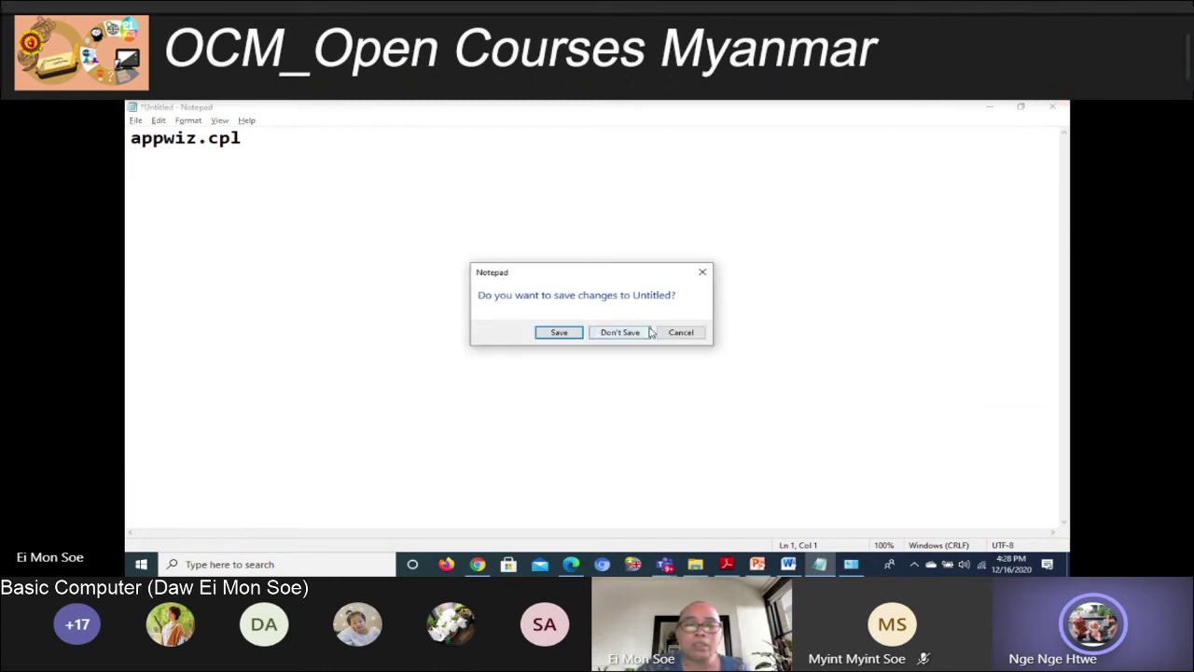
left_click(681, 334)
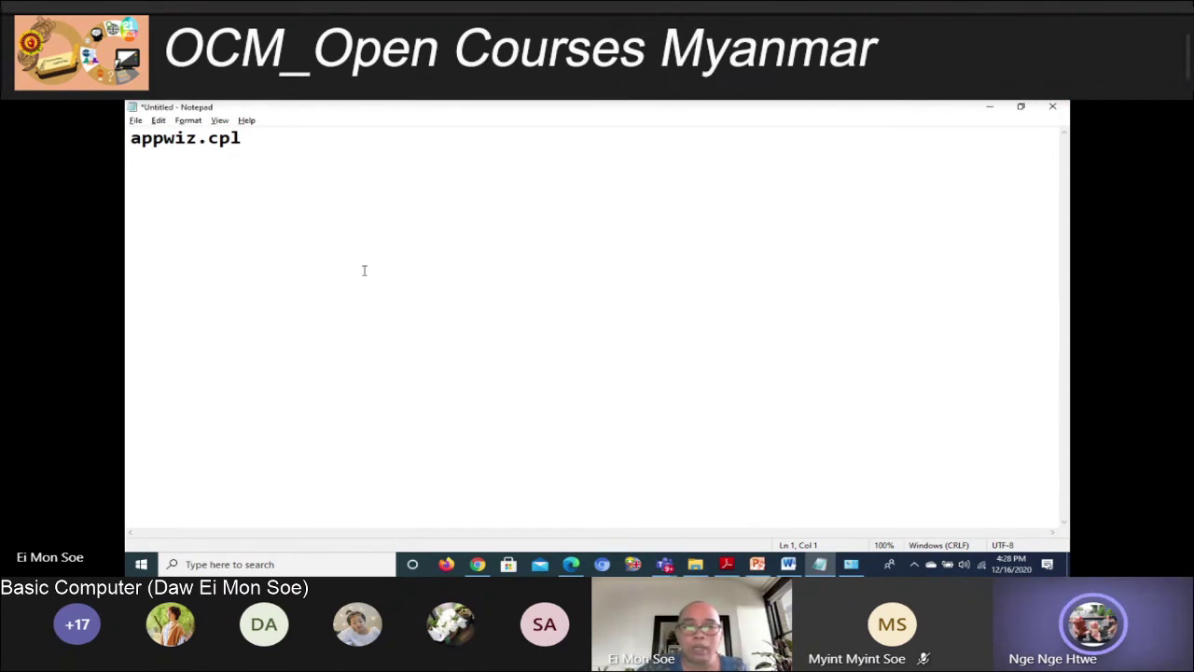
left_click(991, 111)
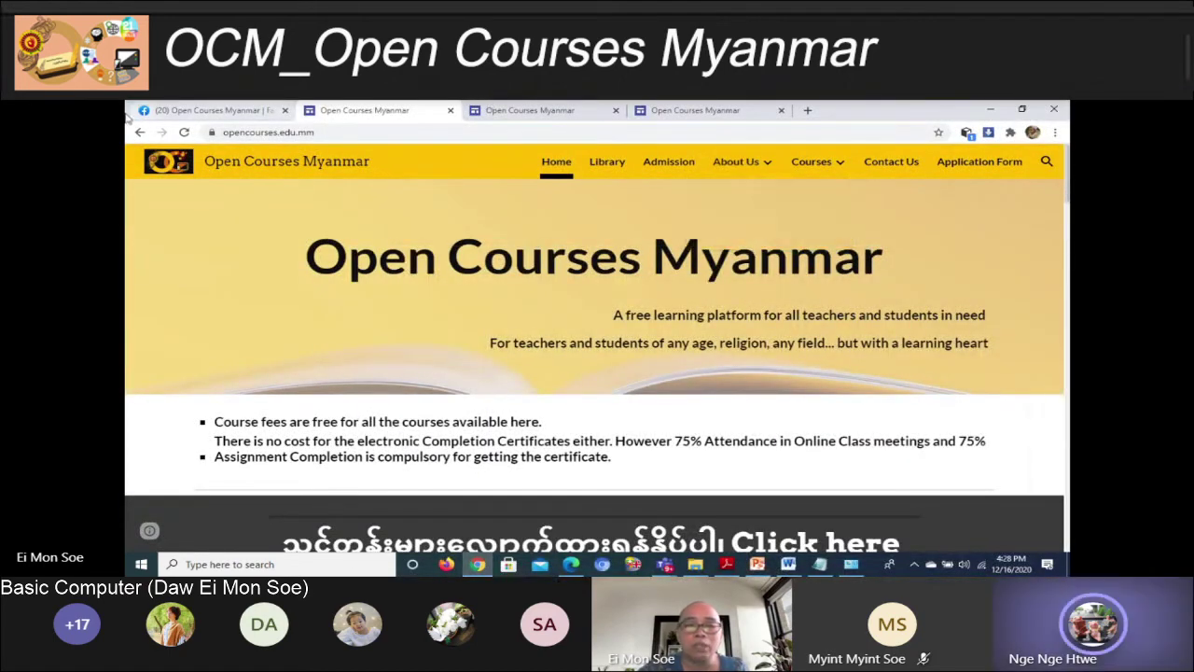
In Teams, view the meeting and the chat's Files, then the OCM Faculty General channel
left_click(663, 564)
mouse_move(663, 564)
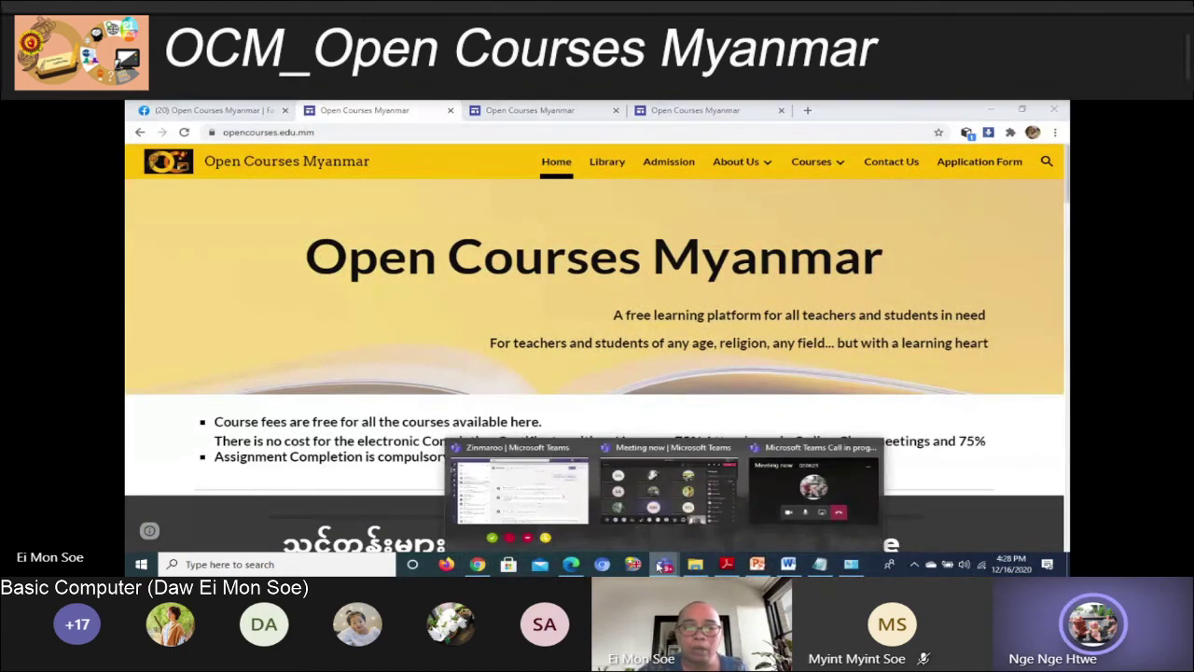
left_click(668, 504)
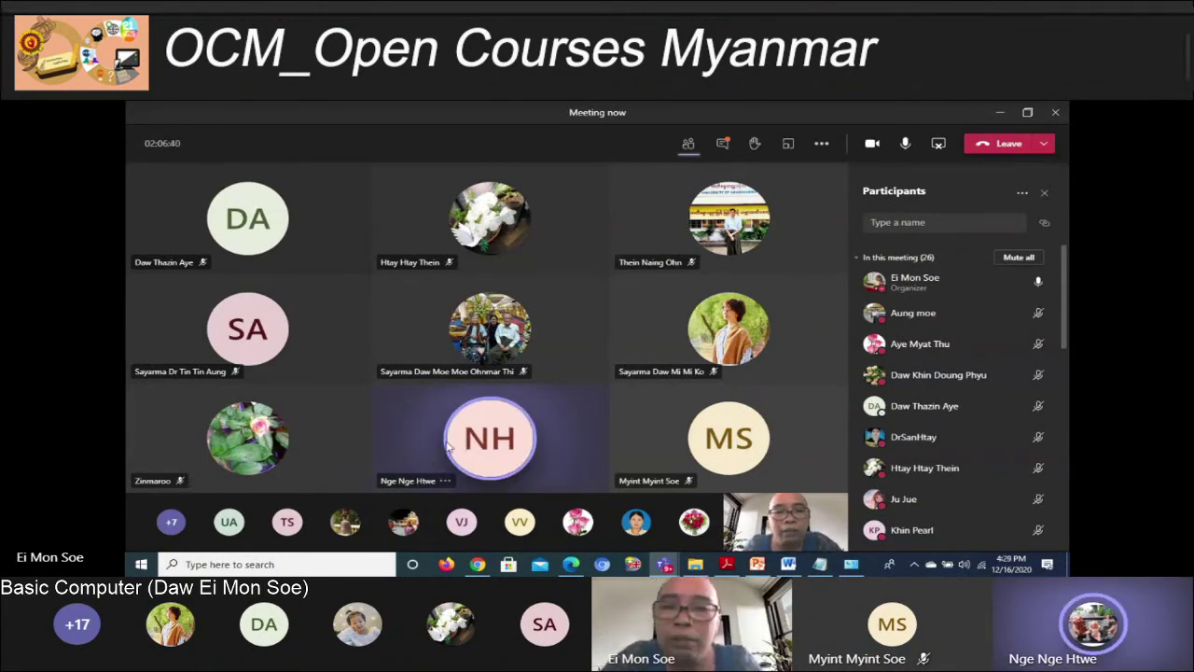
mouse_move(563, 485)
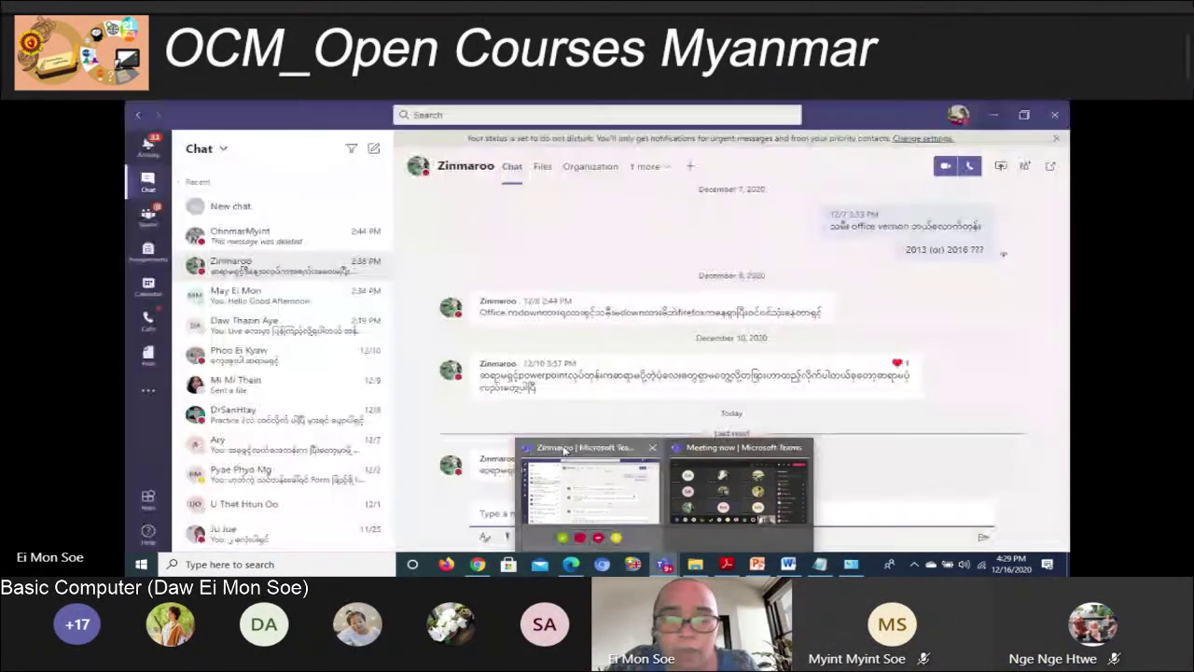
left_click(564, 449)
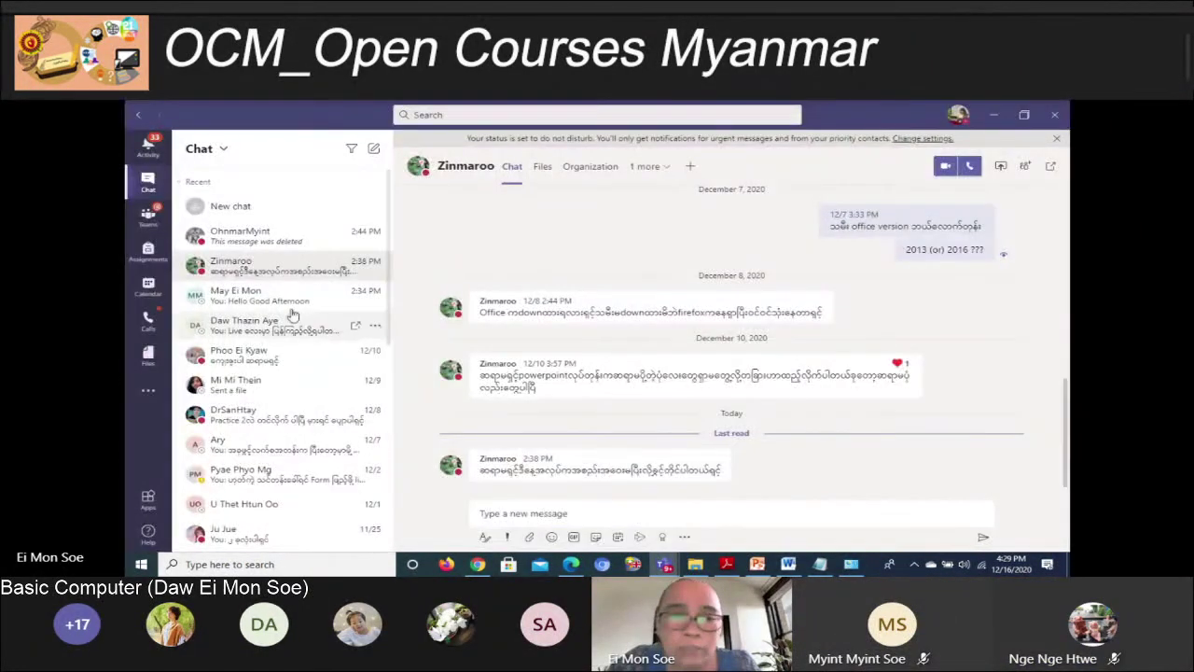
left_click(543, 166)
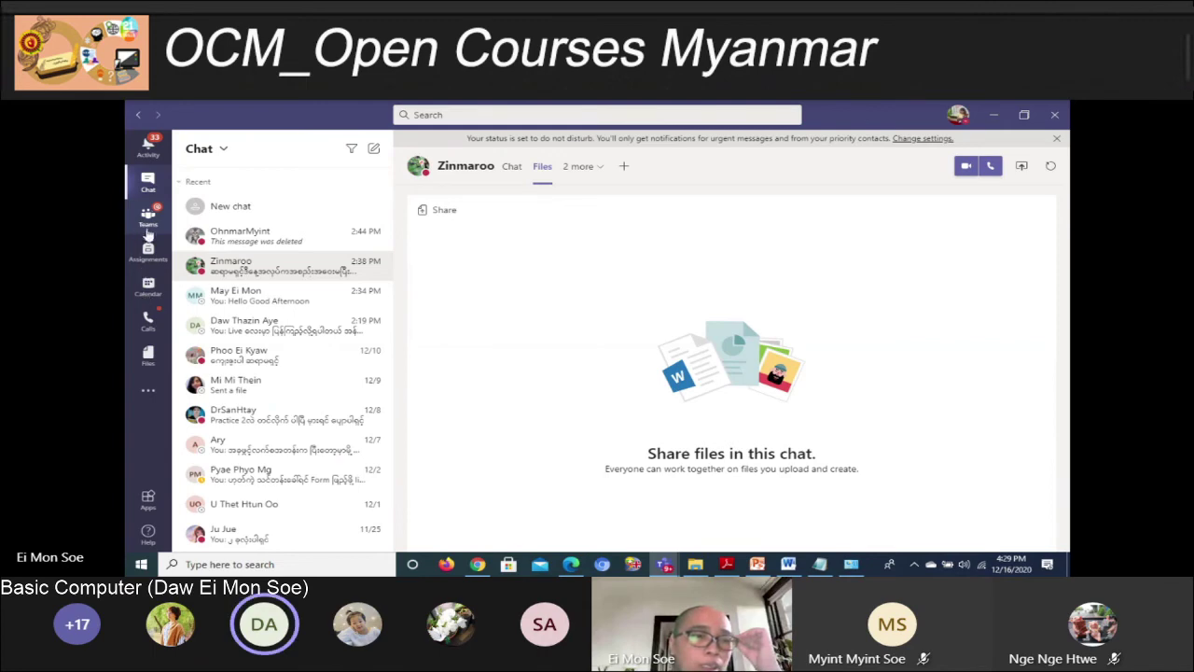
left_click(147, 231)
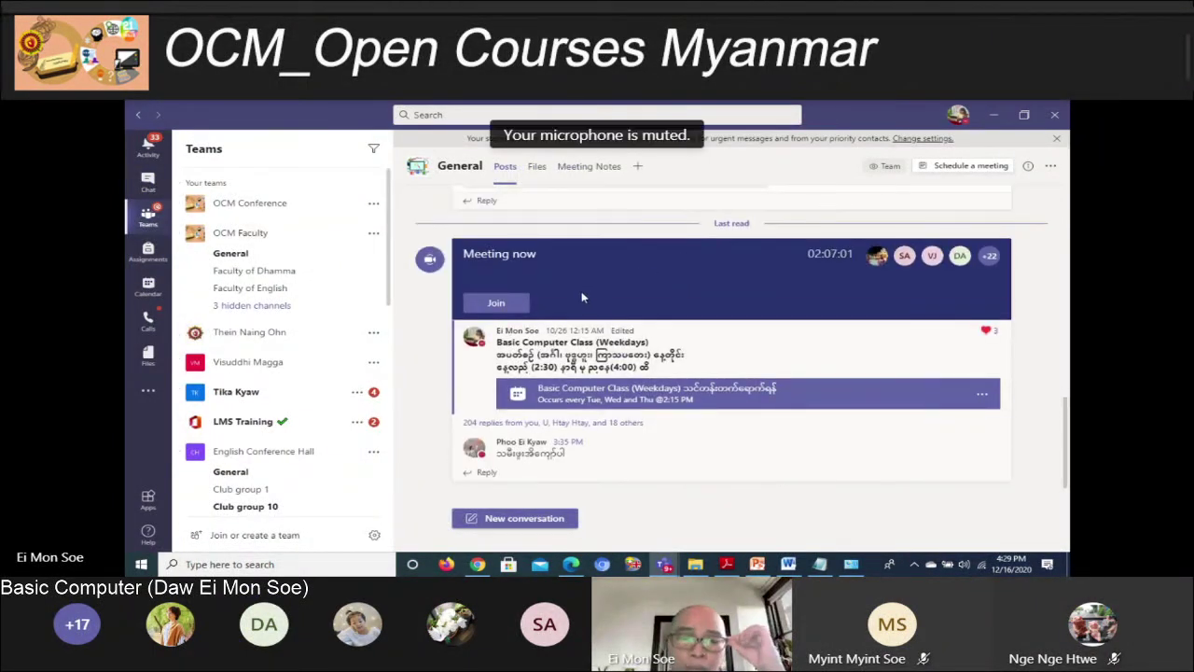
Show the Office 365 app list in Edge, then check the taskbar date and calendar
left_click(571, 565)
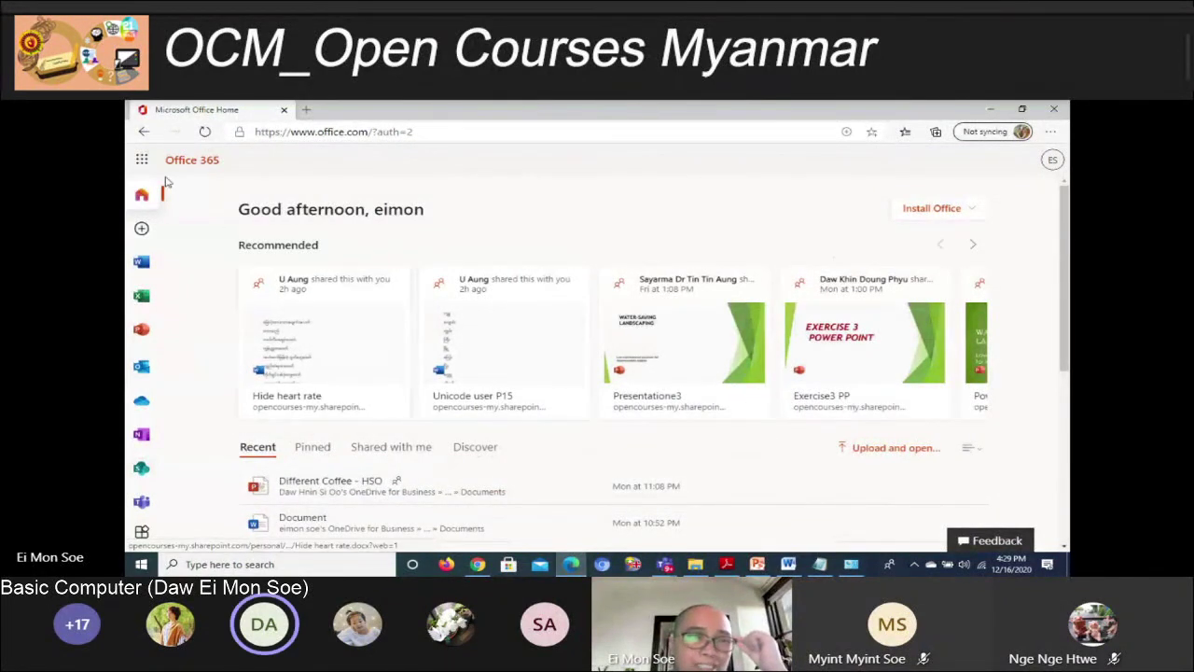
left_click(142, 159)
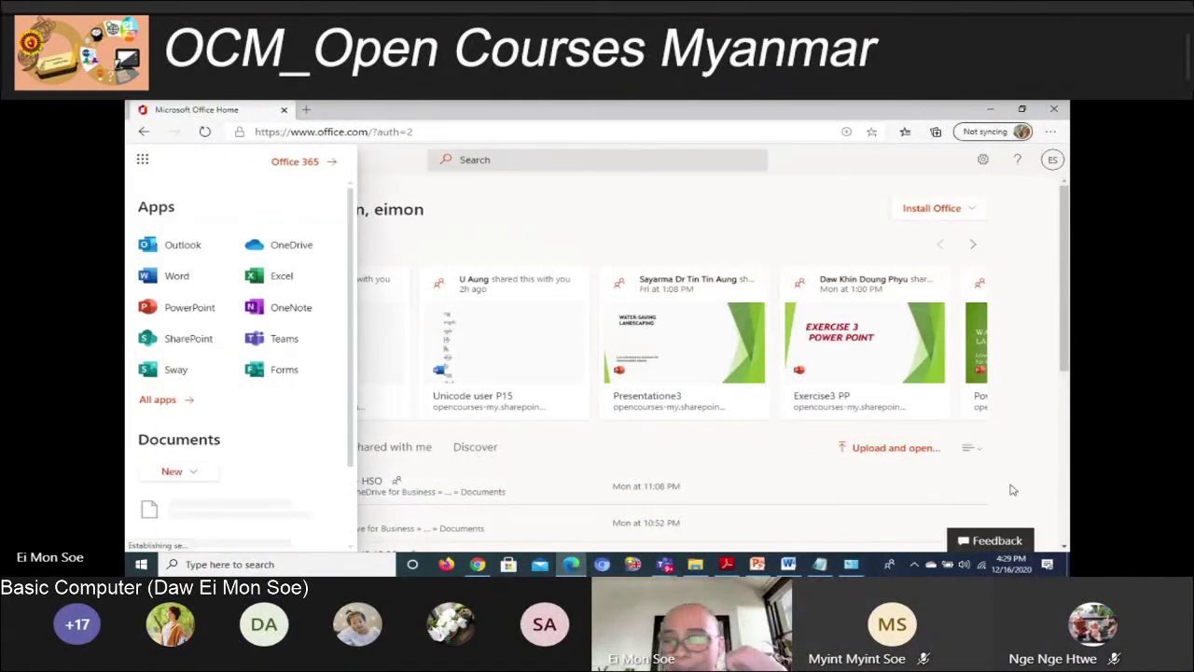
left_click(1023, 565)
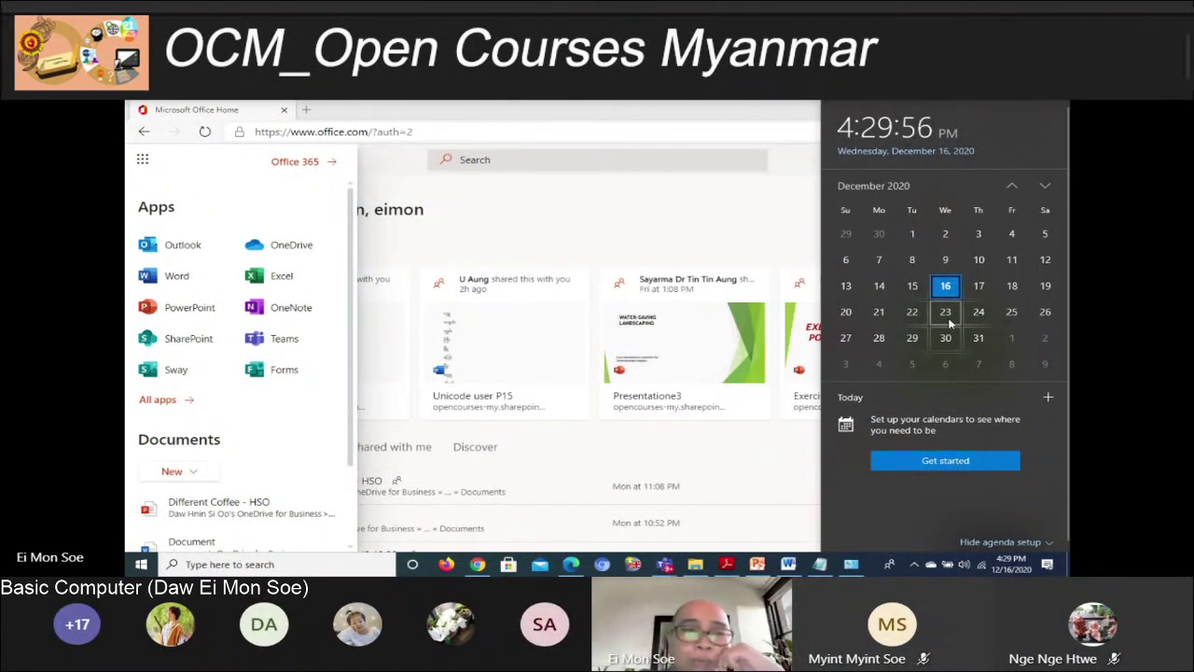
left_click(655, 109)
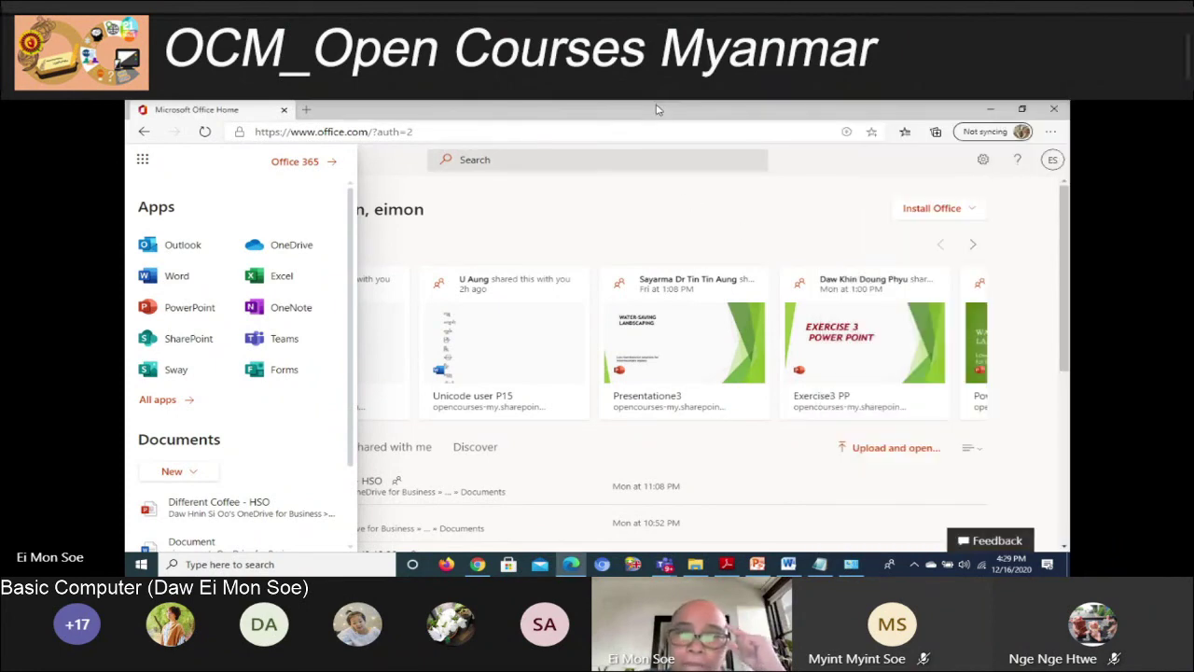
left_click(1023, 563)
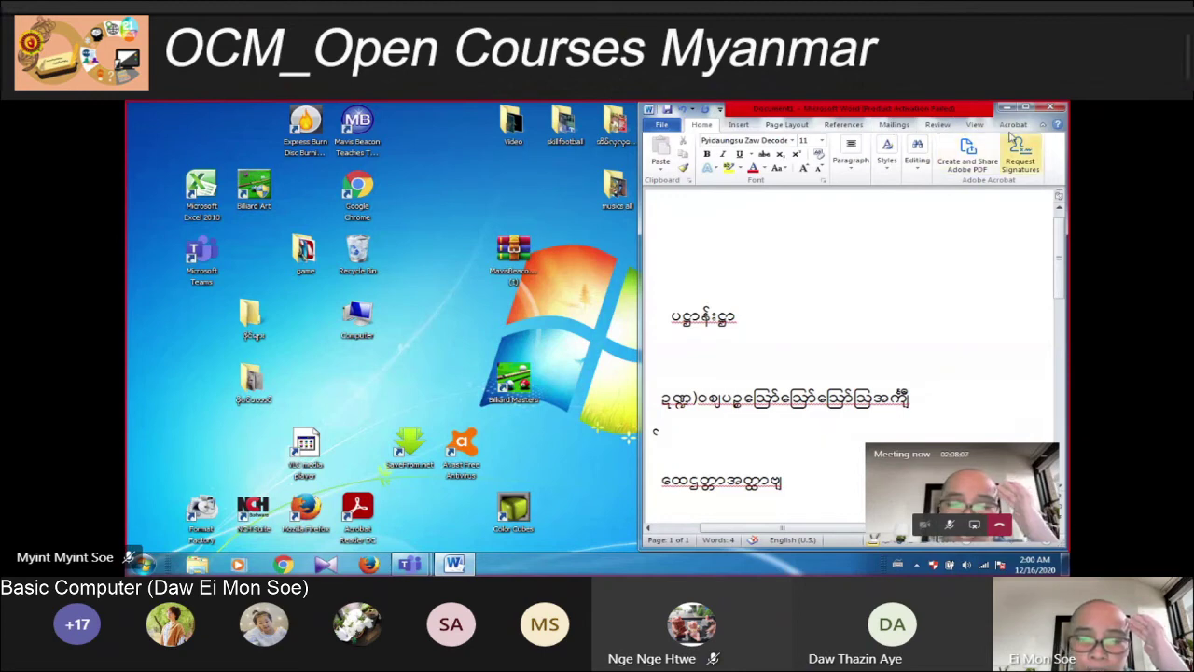
Shift the Word window left and back to the right edge, then restore the Teams meeting window
left_click_drag(1038, 119, 841, 126)
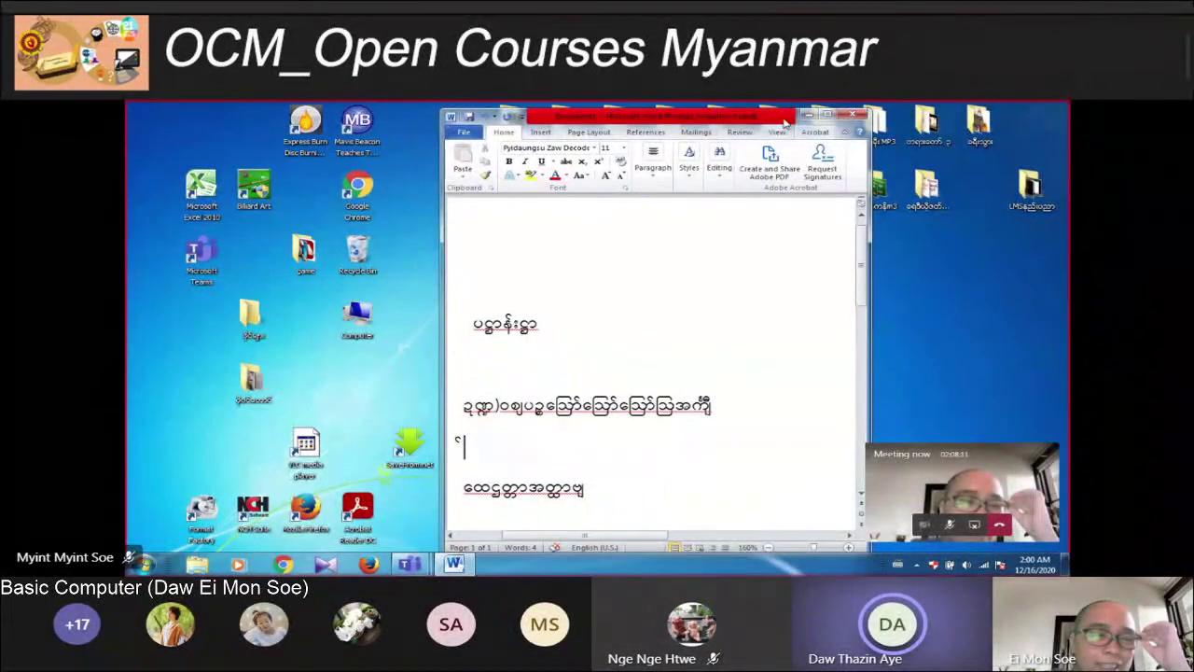
left_click_drag(766, 119, 949, 119)
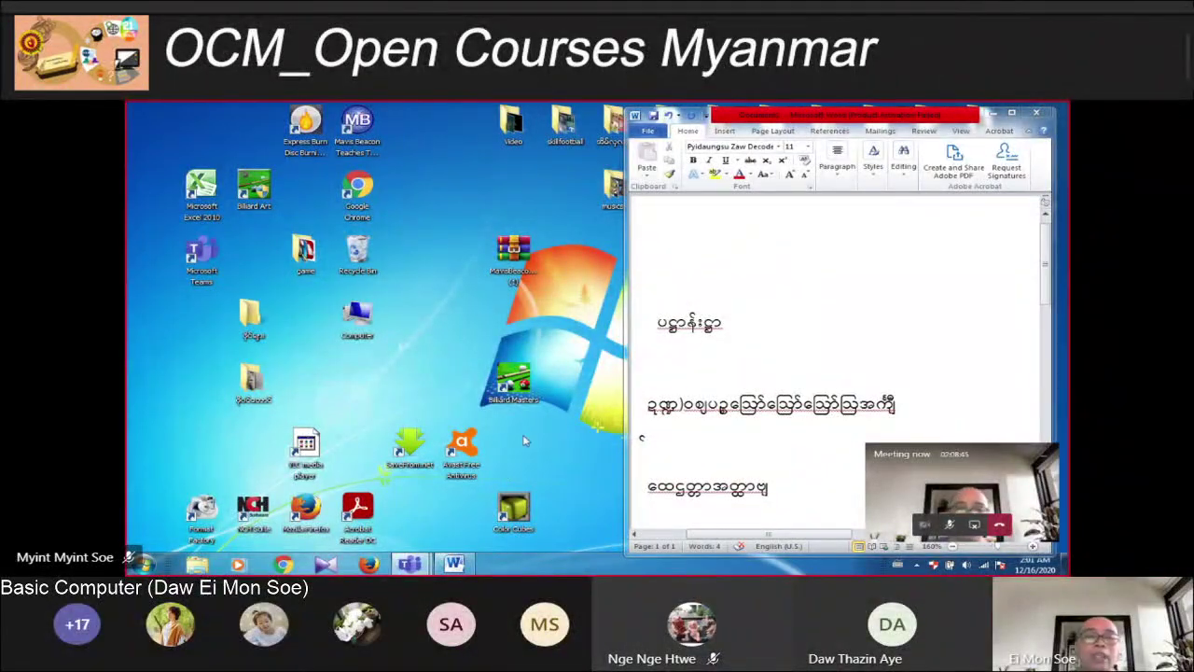
left_click(1006, 481)
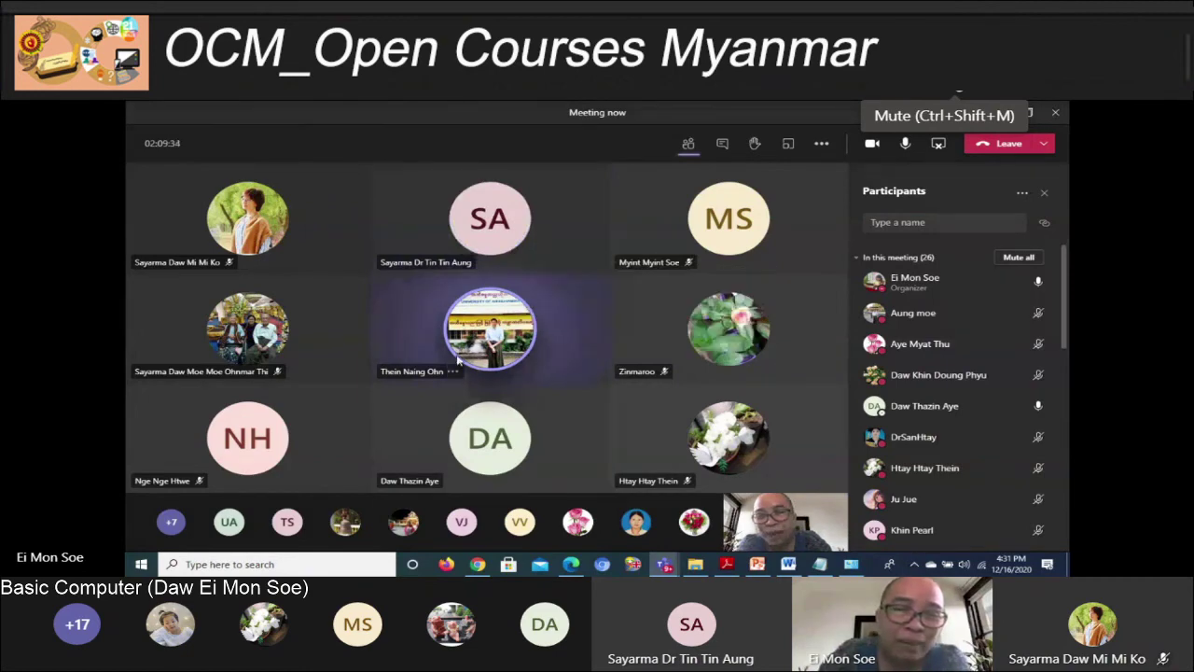
mouse_move(491, 332)
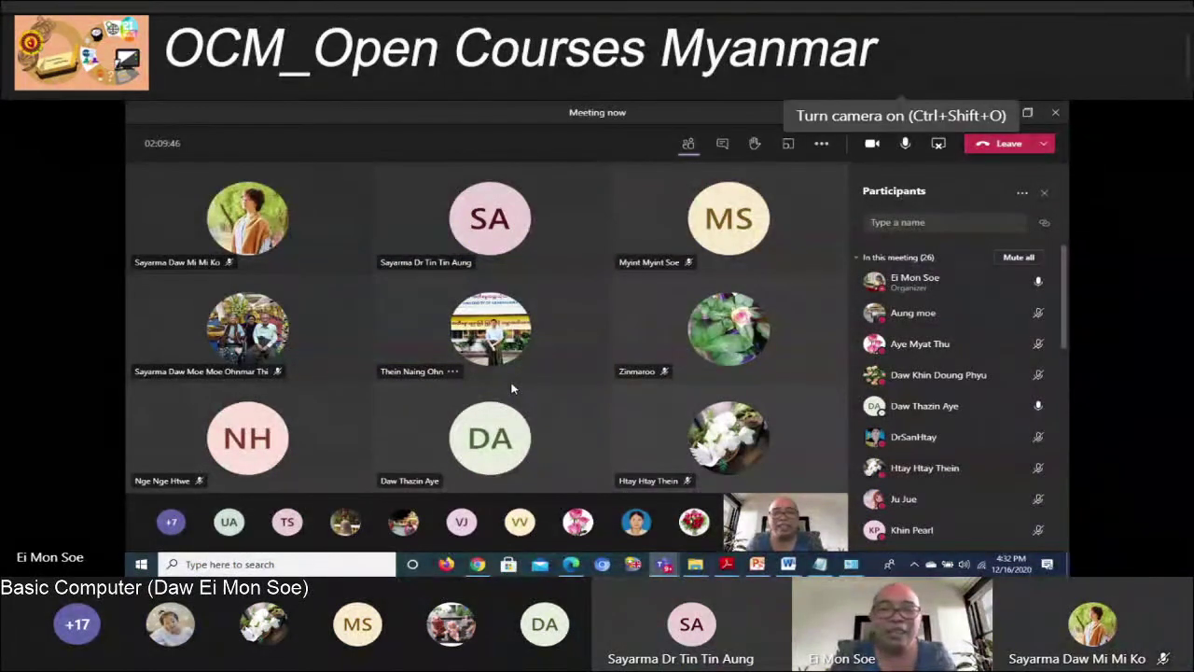
Mute the microphone with Ctrl+Shift+M and bring up the meeting's Share content options
key("ctrl+shift+m")
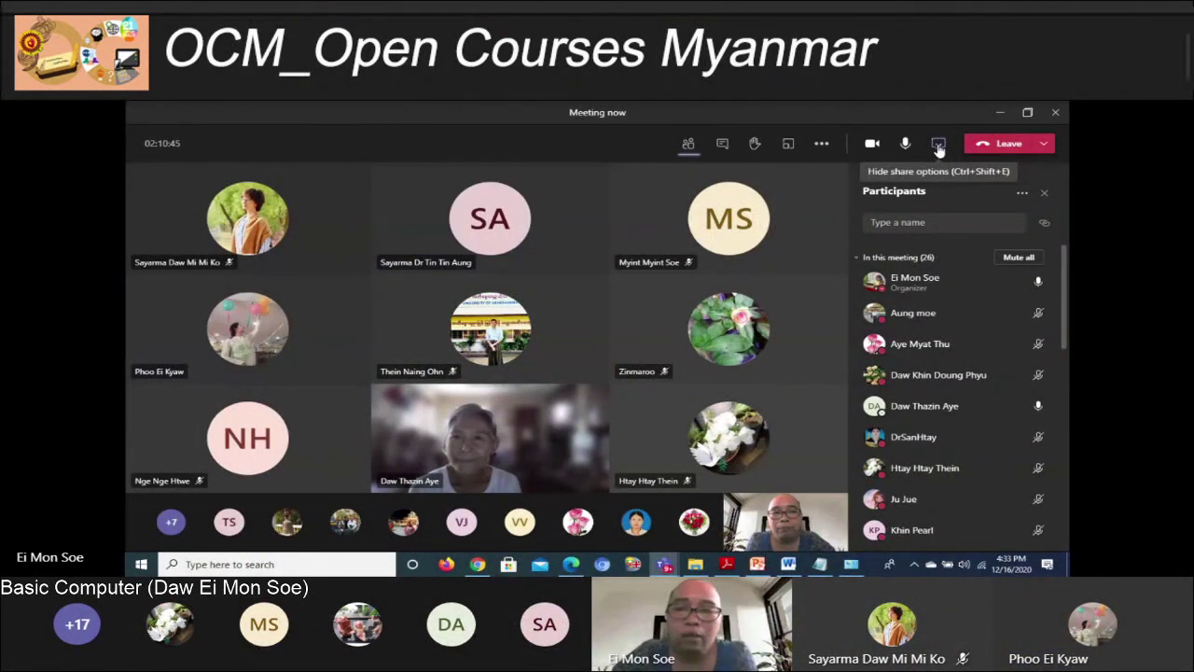
left_click(938, 145)
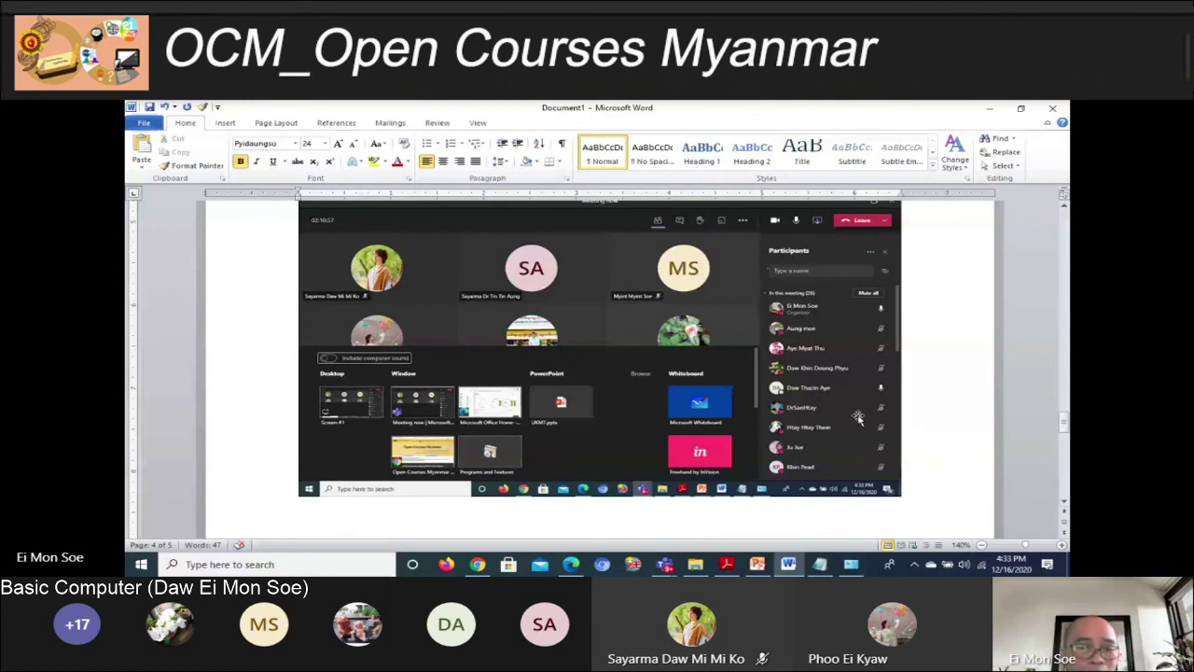
scroll(858, 418, "up", 2, "ctrl")
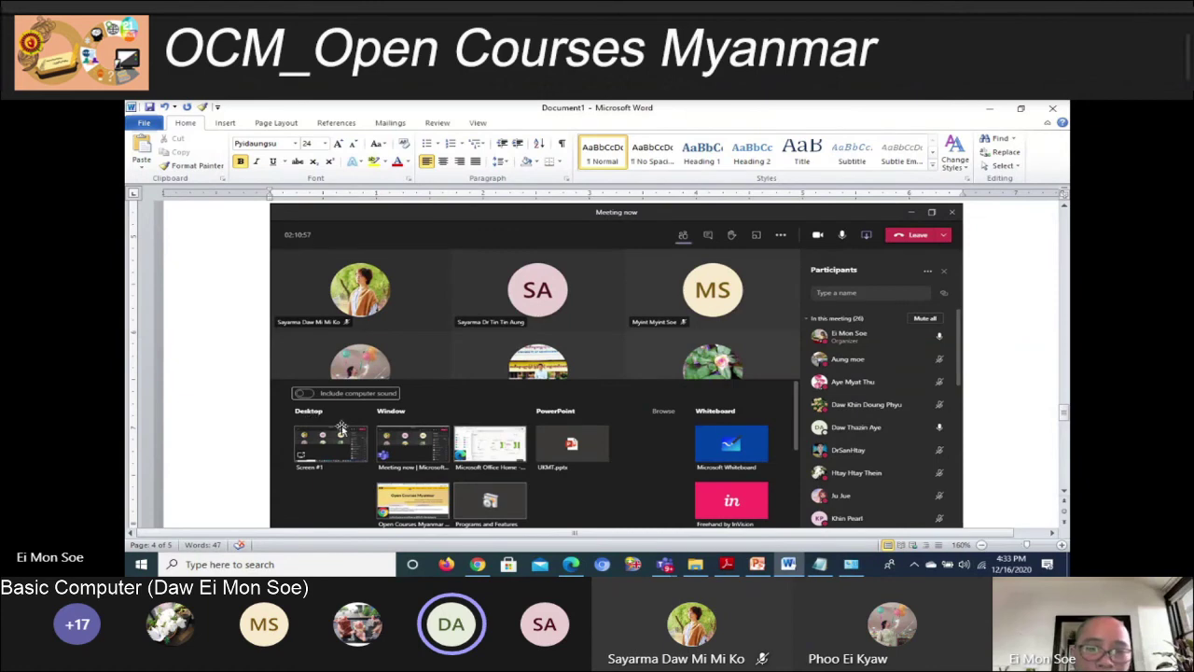
scroll(411, 420, "down", 2)
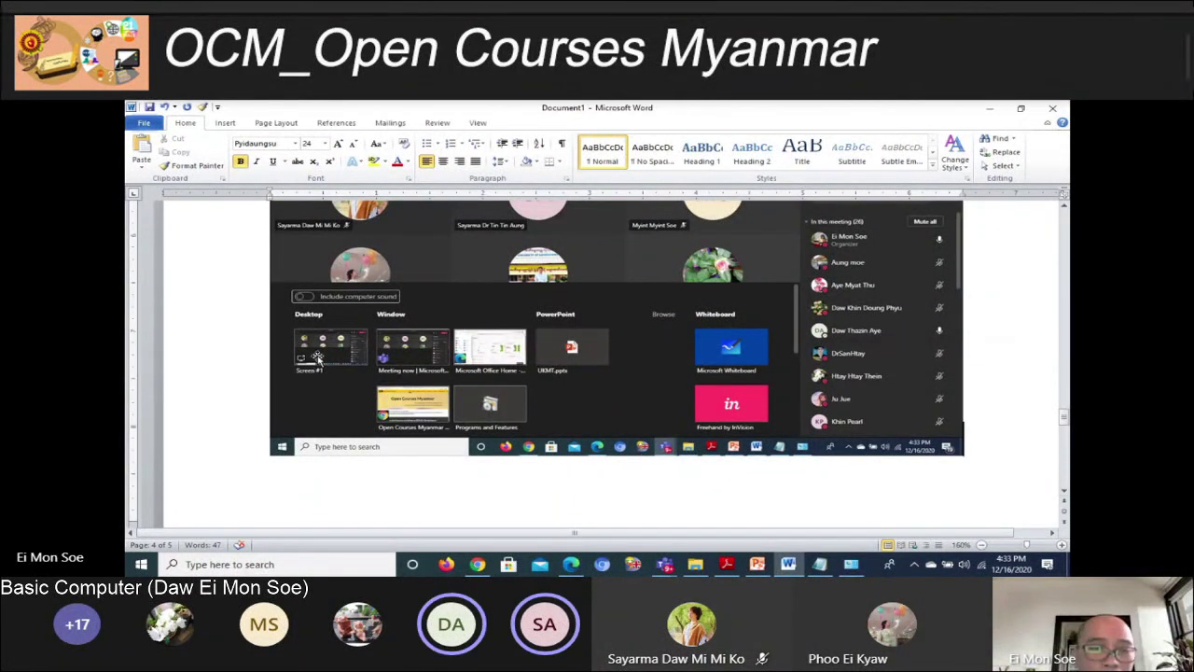
scroll(337, 384, "up", 1)
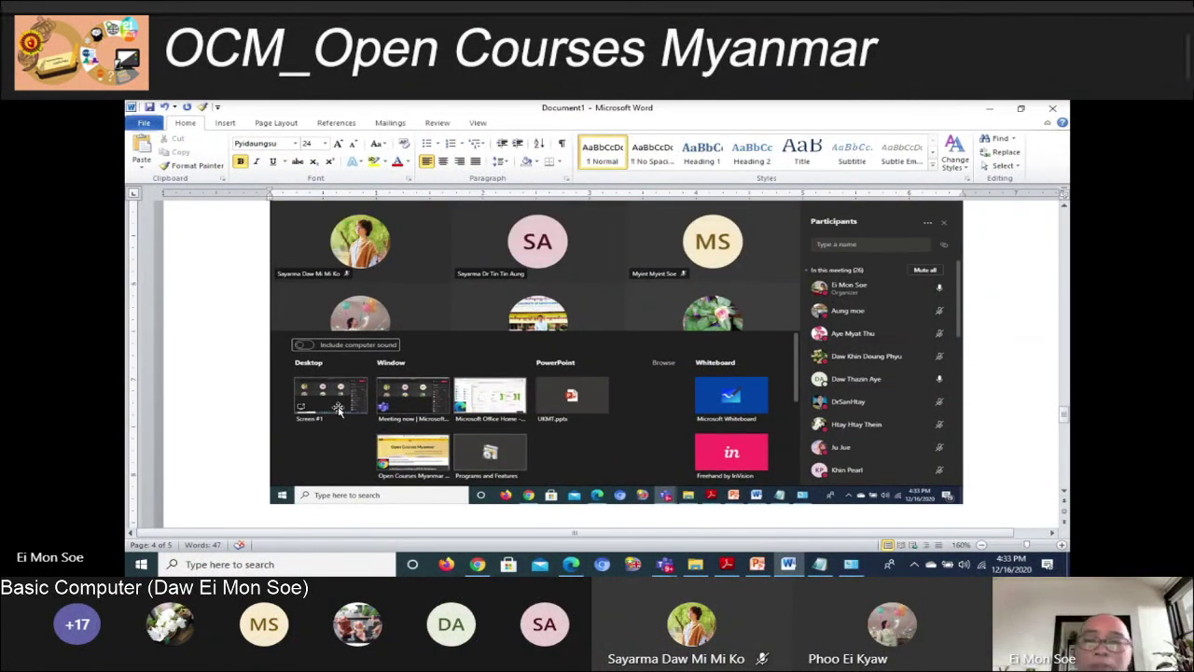
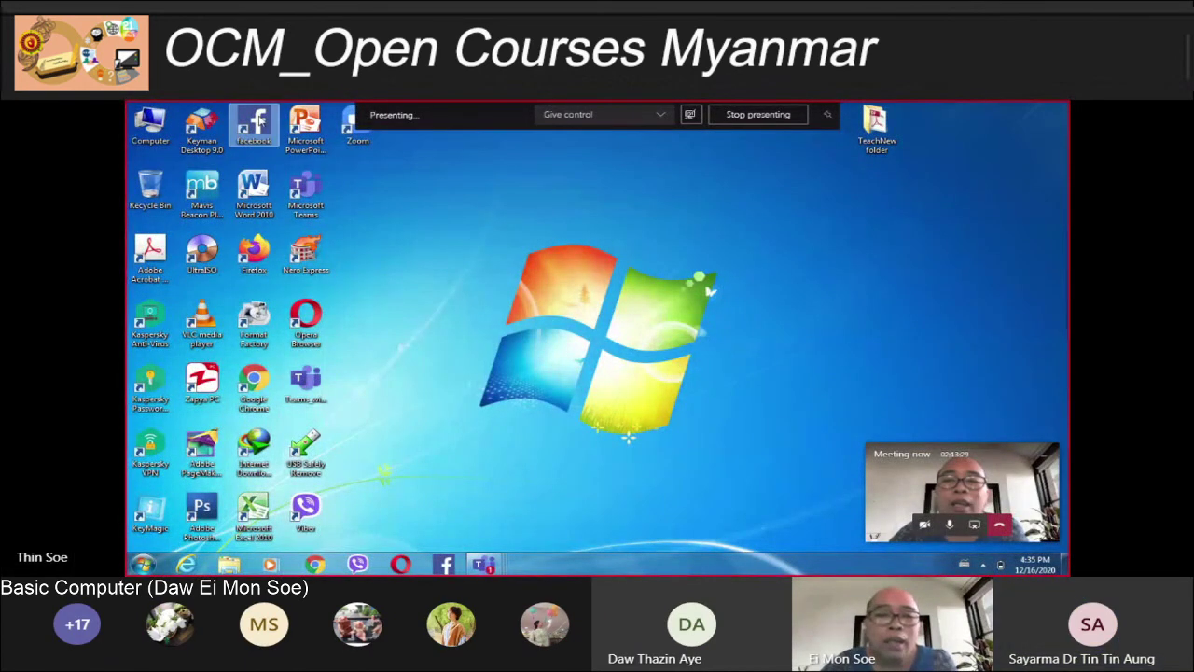
Launch PowerPoint 2010 from its desktop icon to get a blank Presentation1
left_click(294, 127)
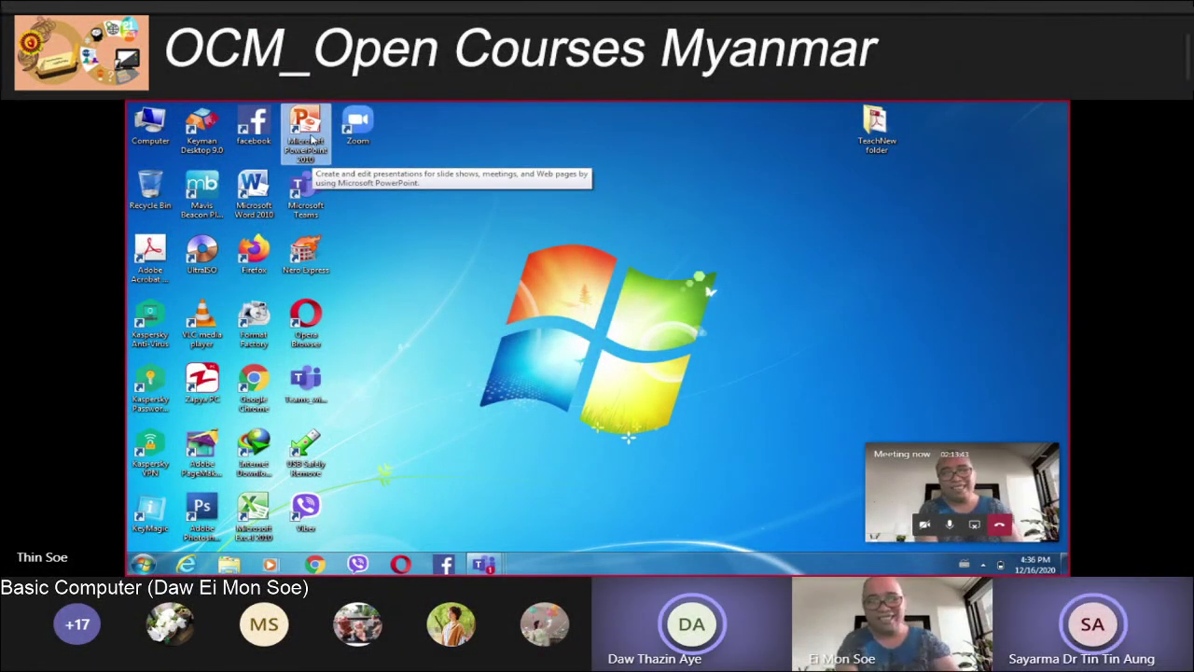
double_click(310, 138)
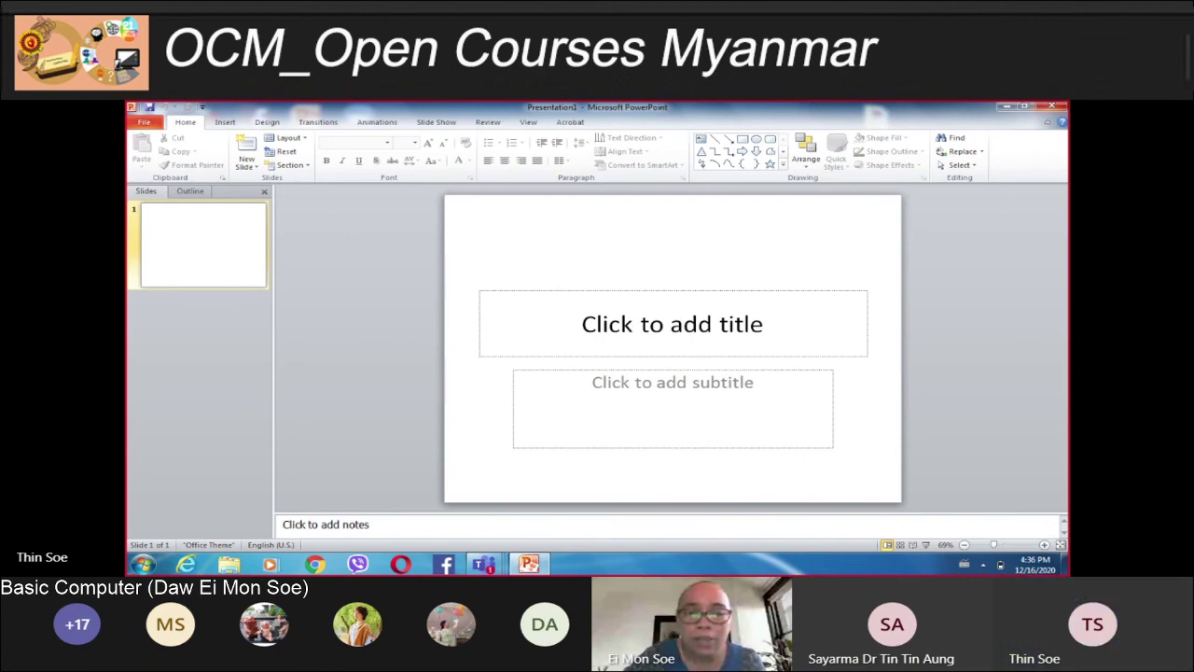
Close PowerPoint and stop presenting the desktop in the Teams meeting
left_click(1053, 107)
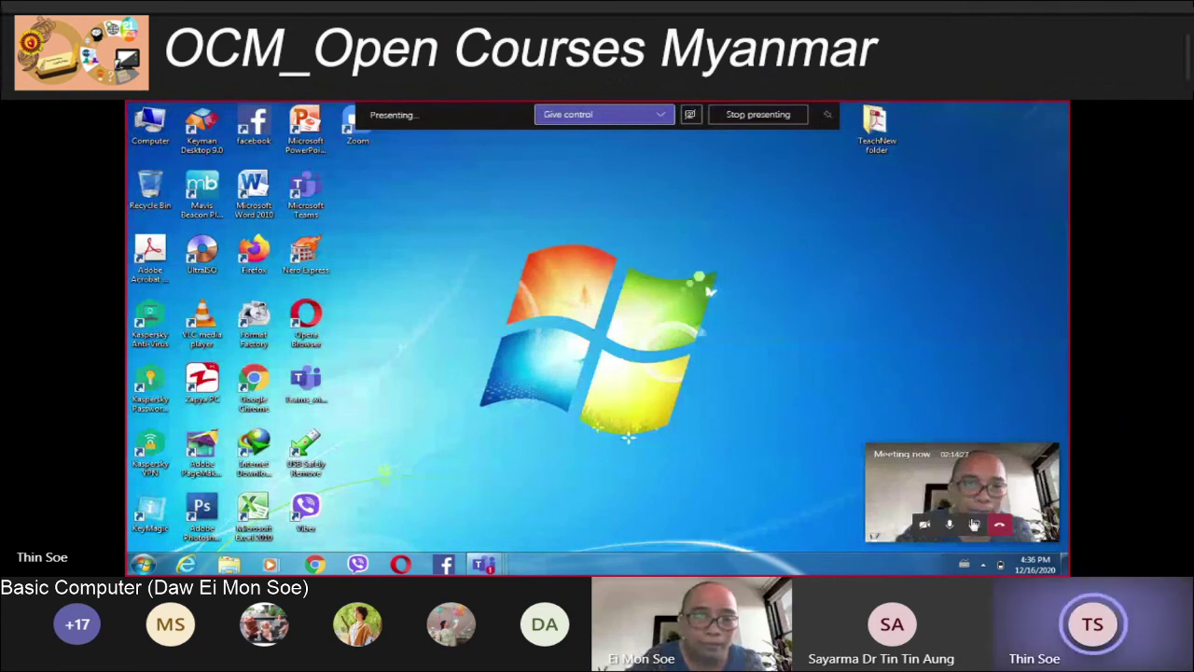
left_click(974, 524)
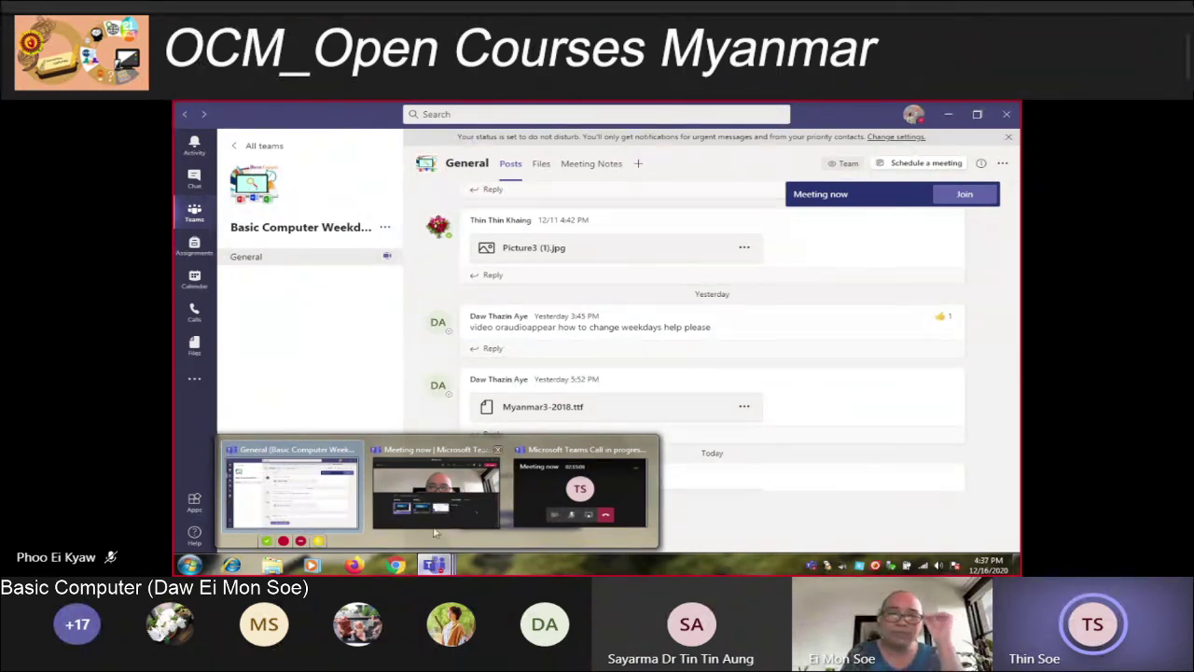
mouse_move(436, 485)
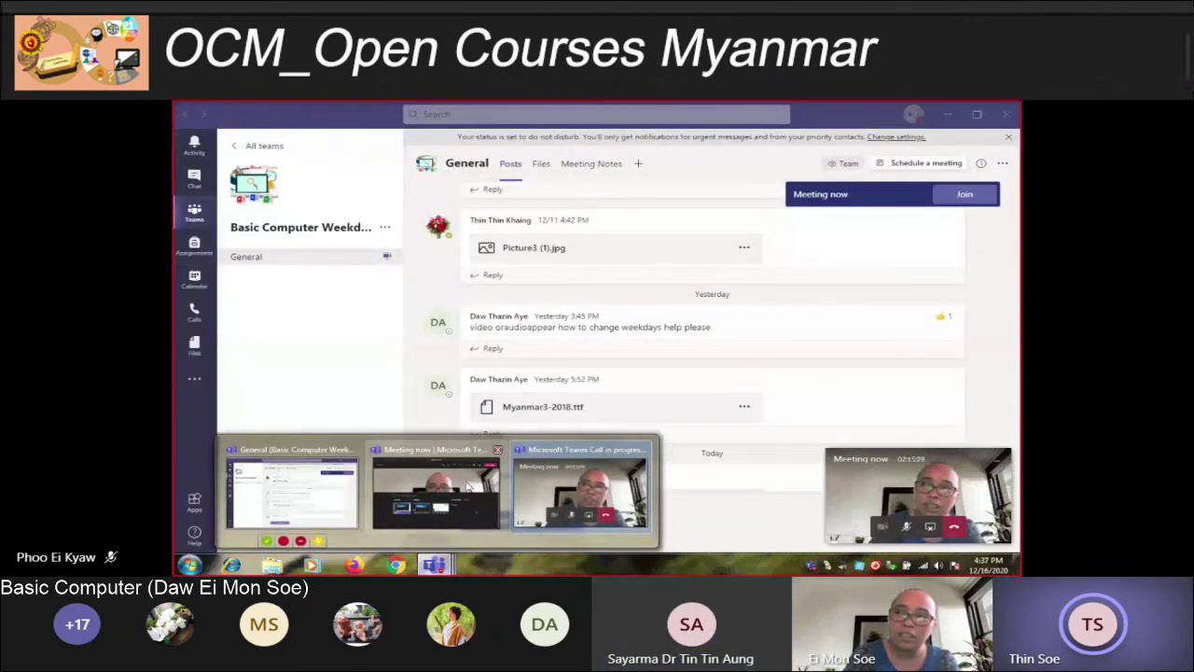
mouse_move(435, 565)
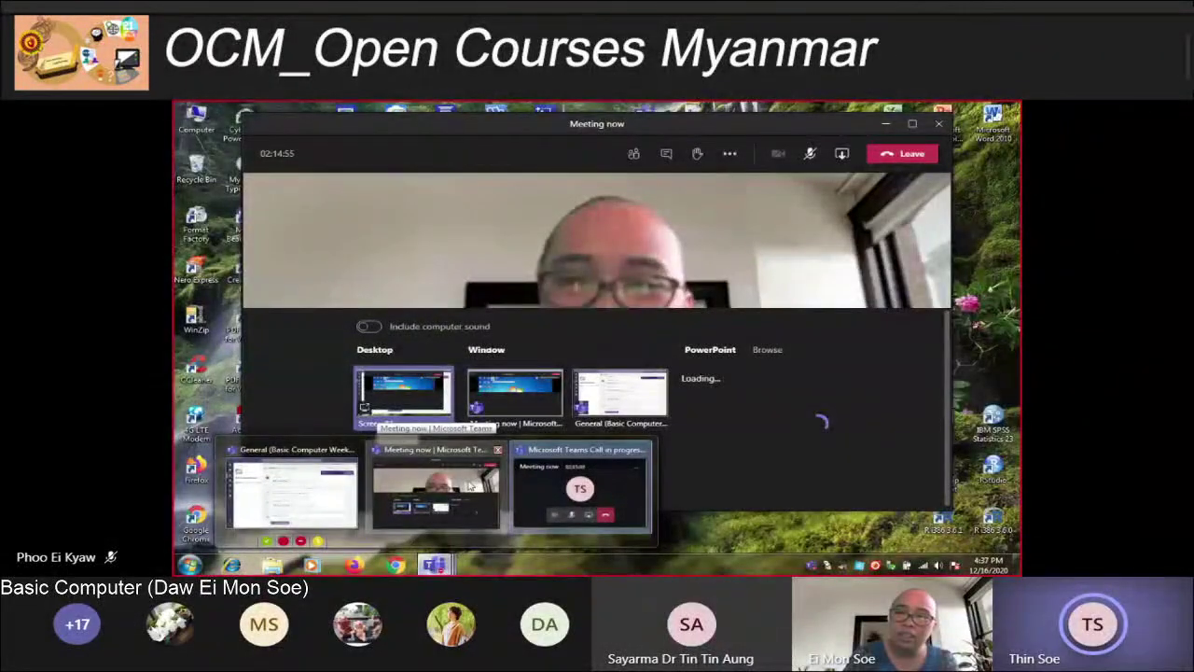
Bring the Teams meeting window forward to view the participant's shared presentations folder
left_click(471, 486)
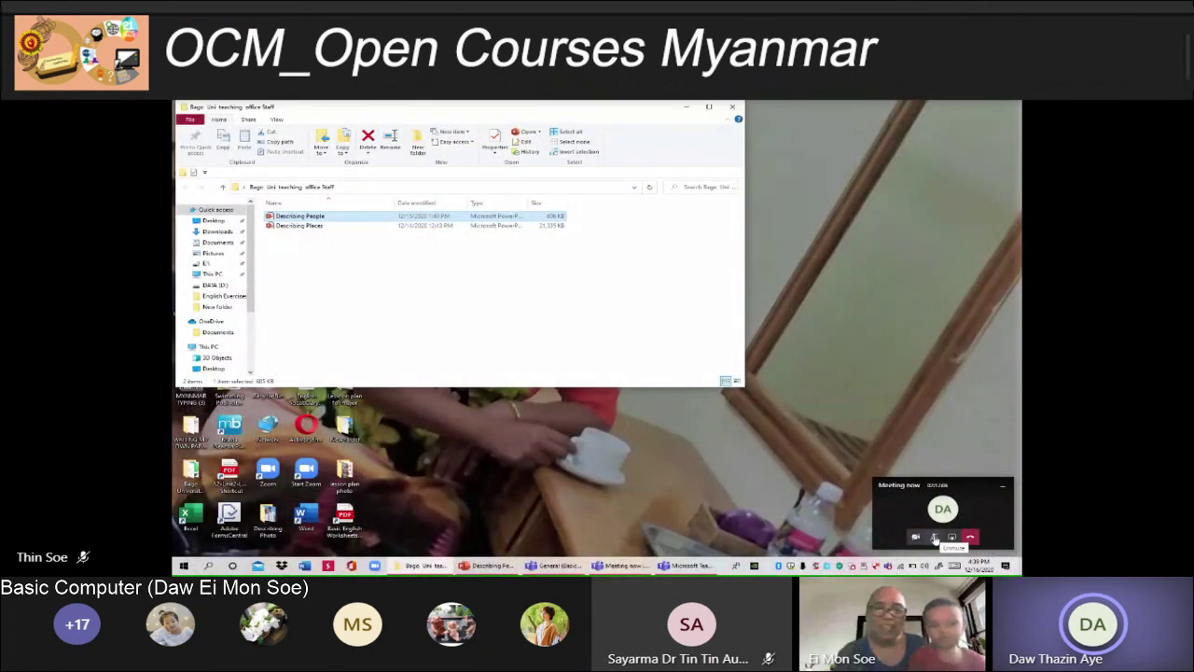
Unmute the microphone and then mute it again
left_click(959, 91)
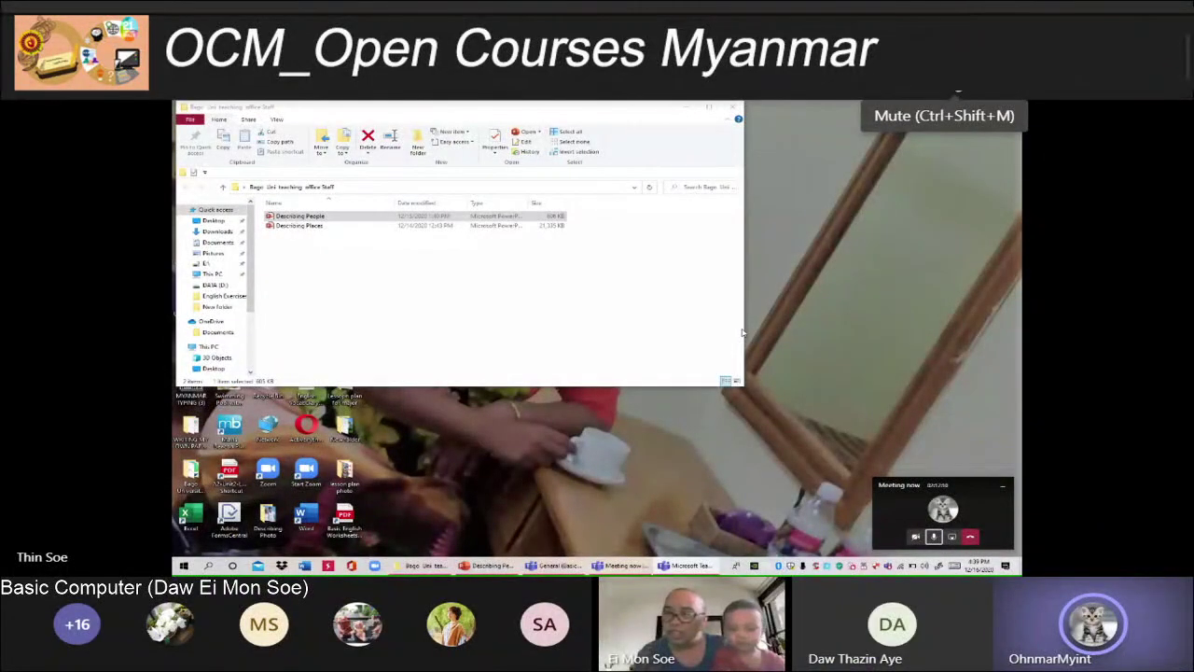
left_click(958, 91)
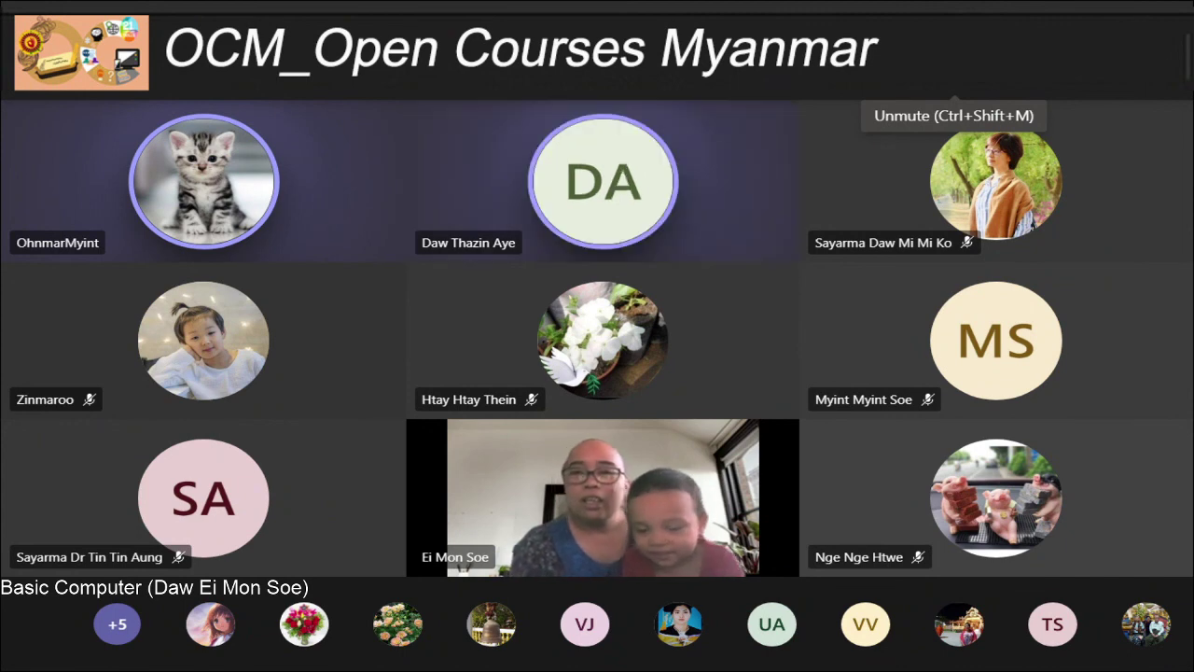
Unmute the microphone with Ctrl+Shift+M
key("ctrl+shift+m")
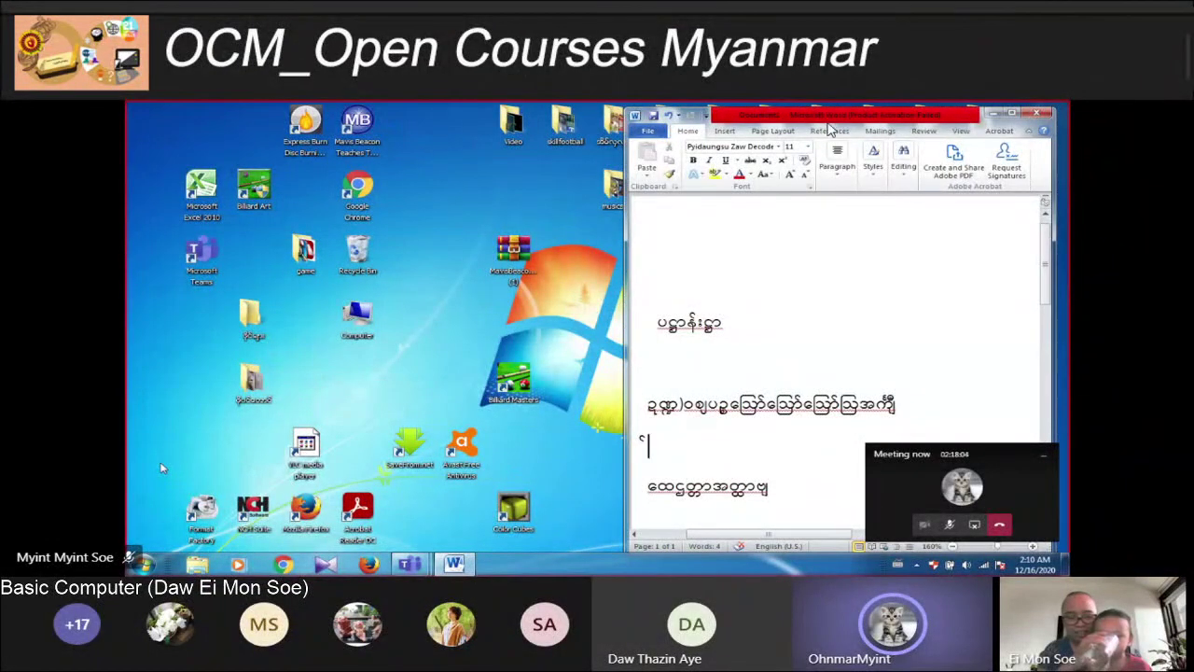
Post an image of the Myanmar-script document page in the meeting chat
left_click(711, 91)
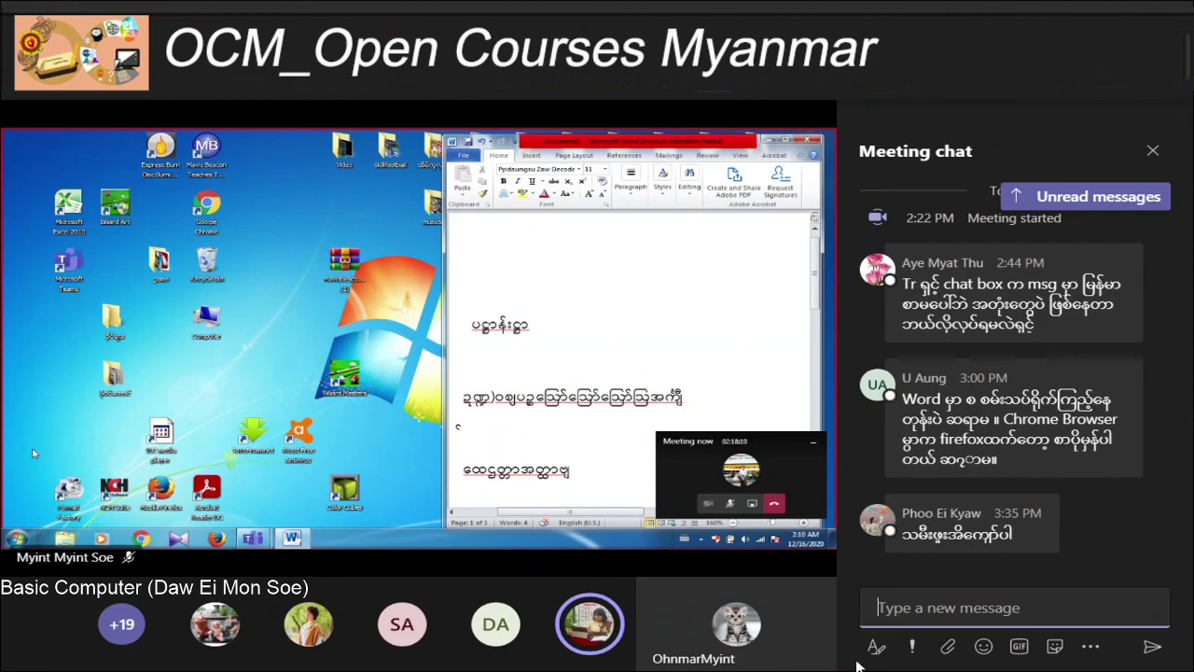
left_click(948, 648)
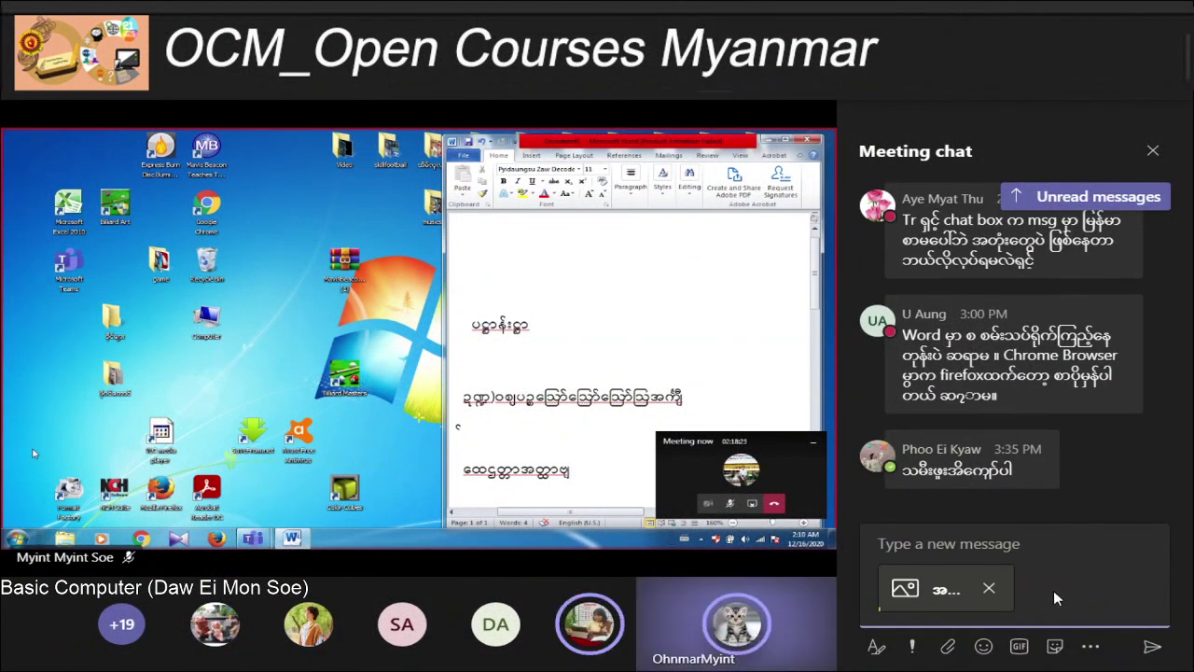
left_click(1153, 653)
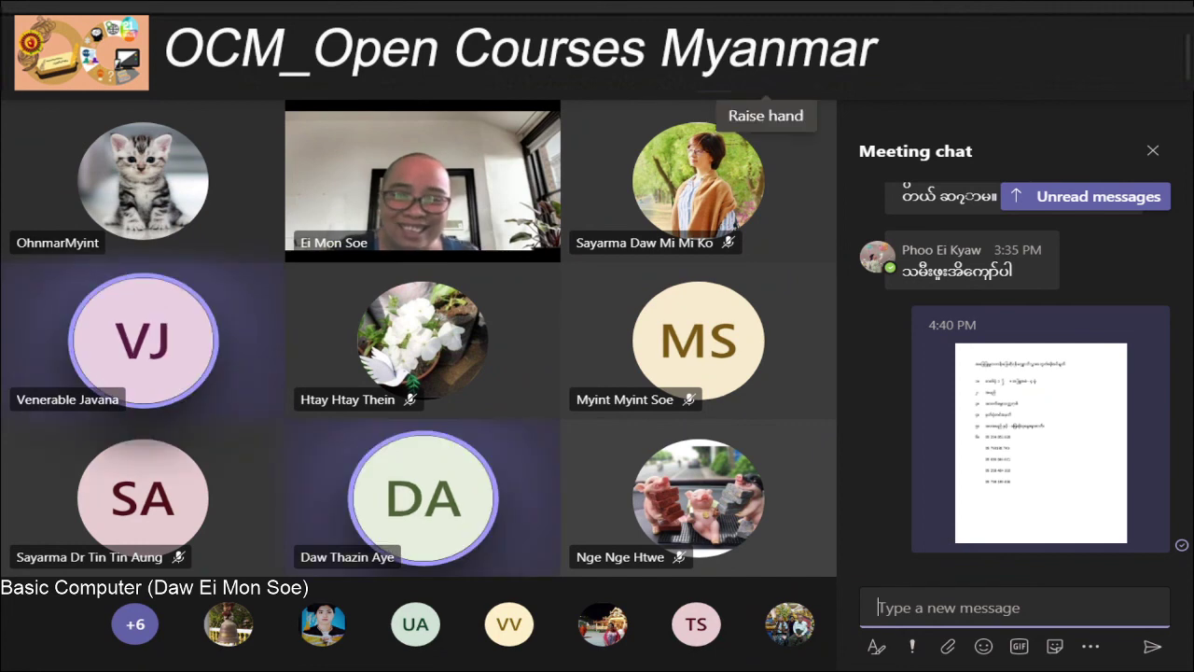
Close the meeting chat panel
left_click(1151, 152)
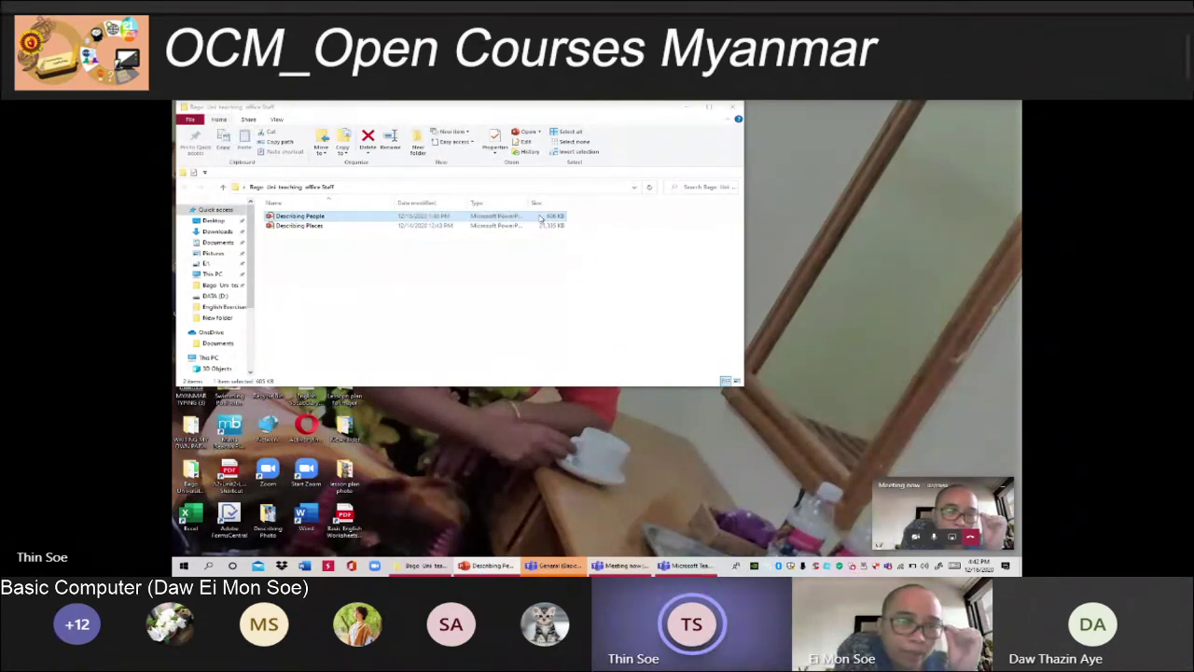
double_click(530, 217)
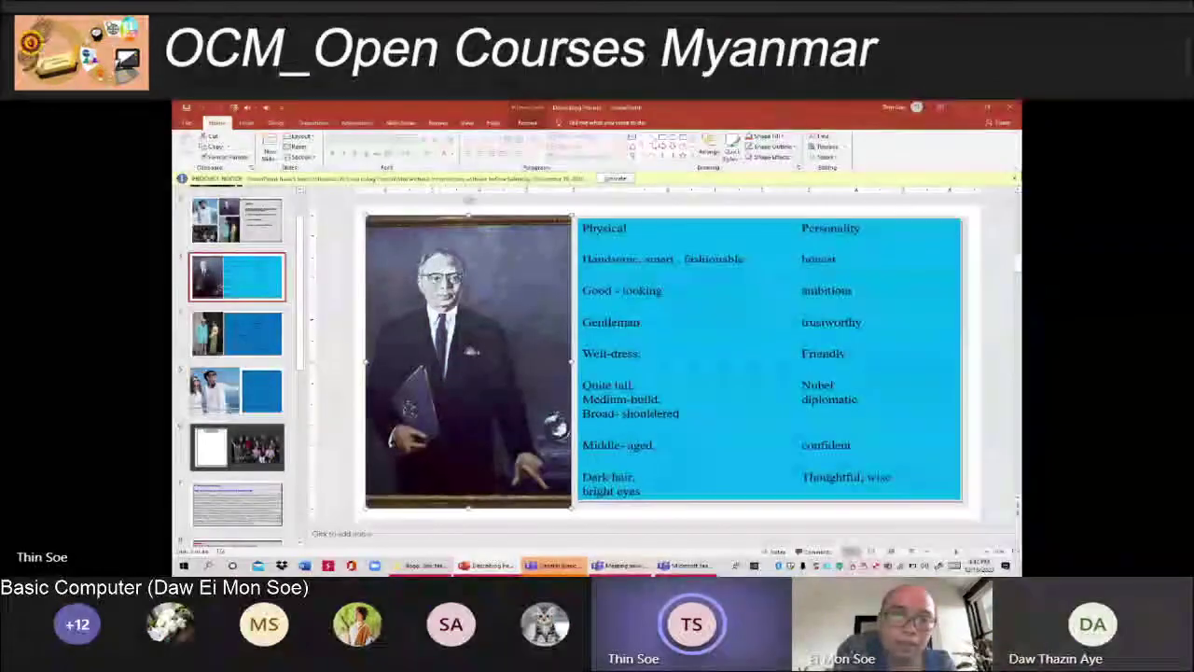
scroll(825, 155, "down", 6)
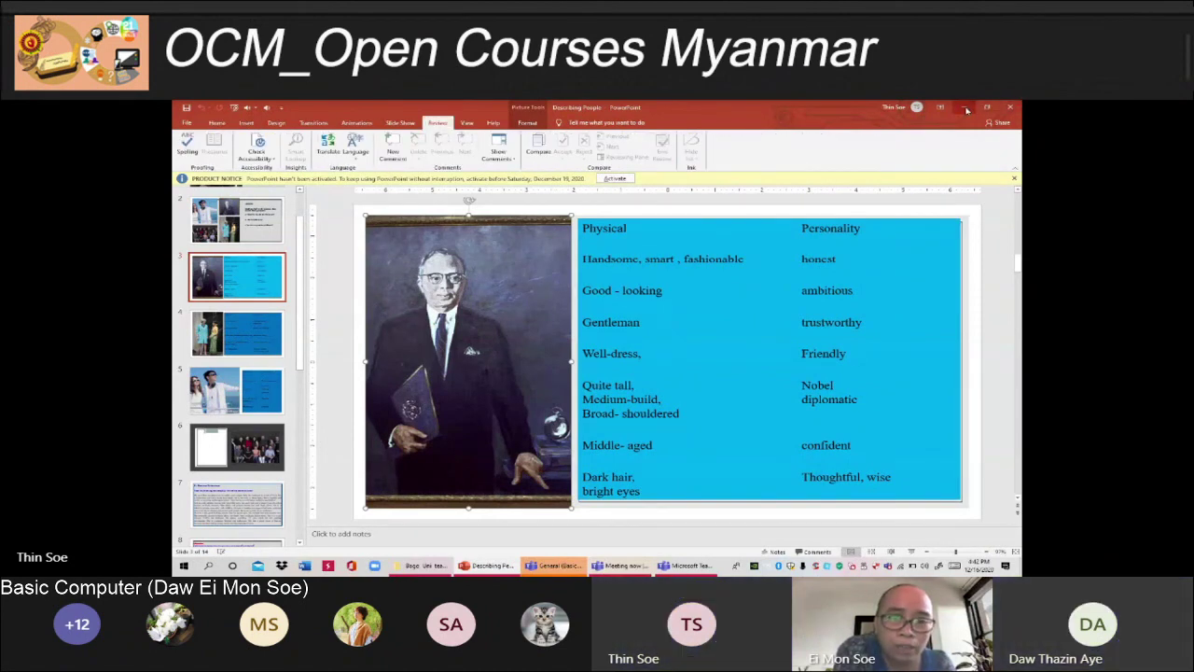
left_click(1009, 107)
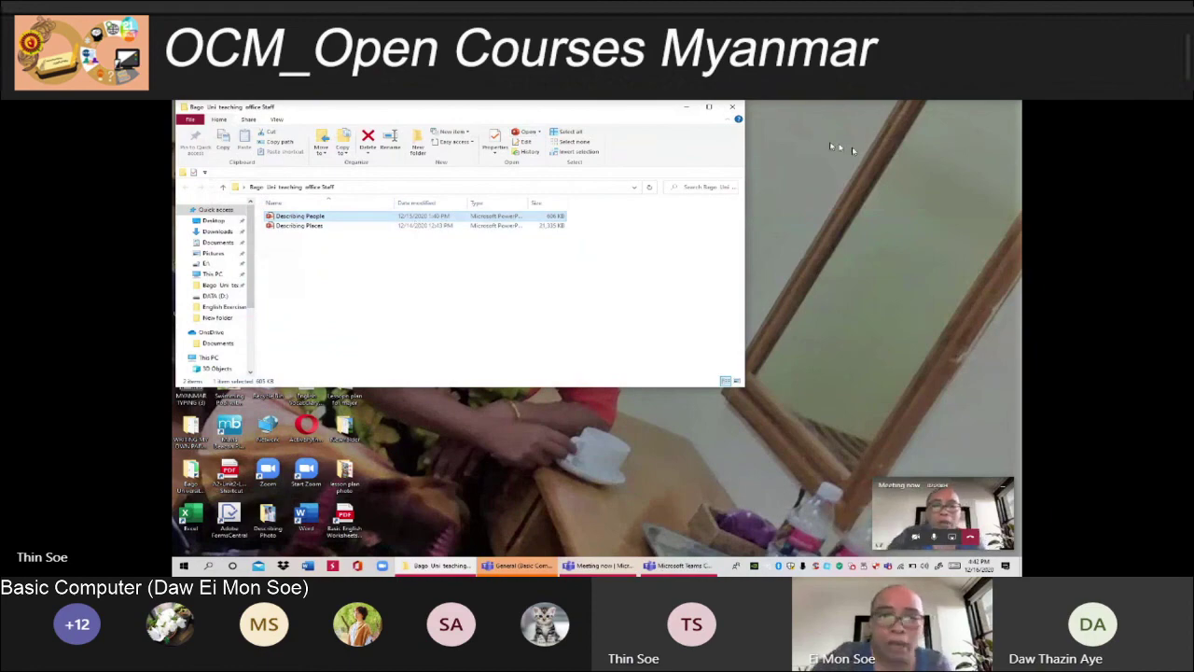
Launch Opera from the desktop and go to office.com
left_click(688, 108)
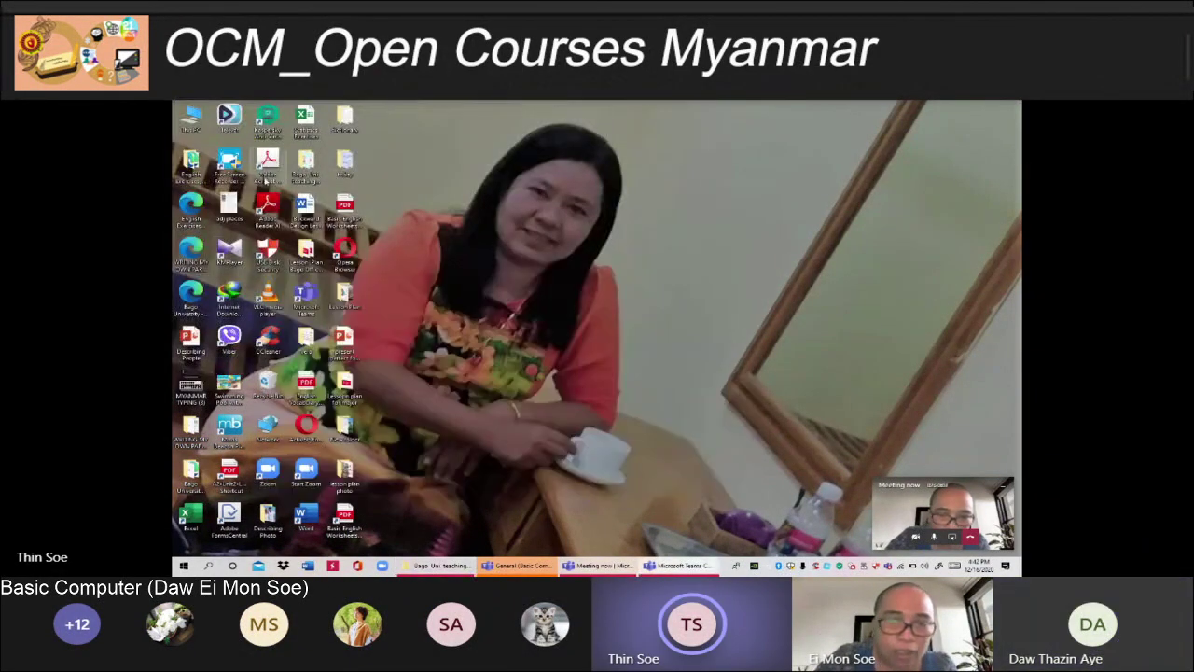
double_click(347, 248)
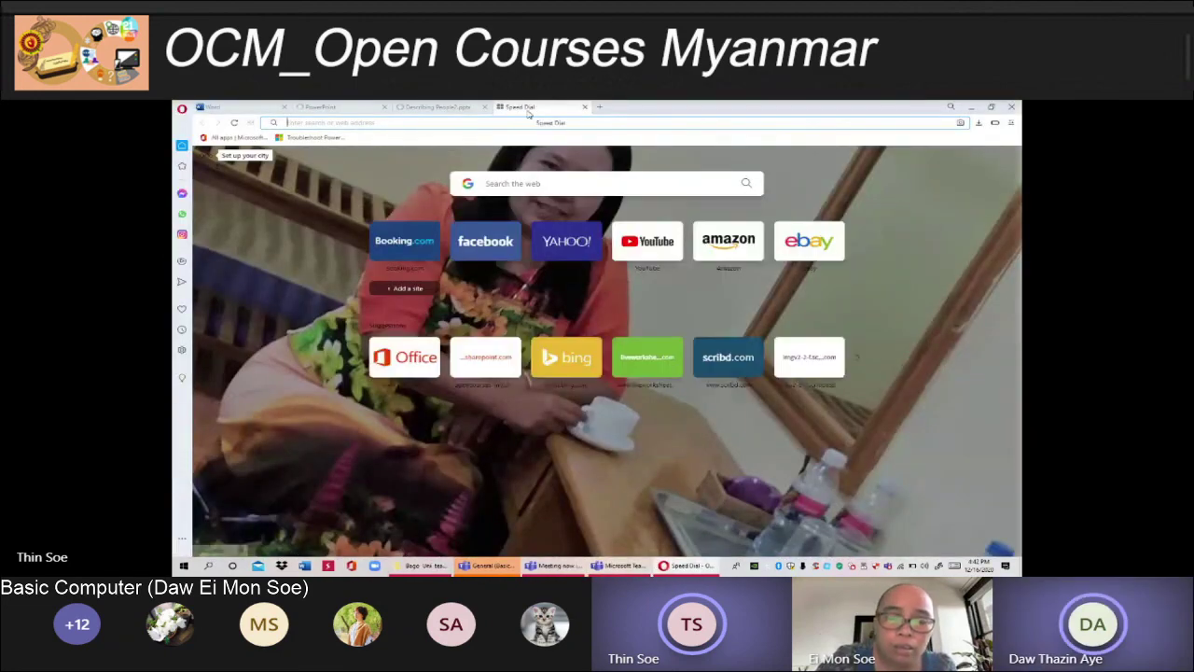
type("offf")
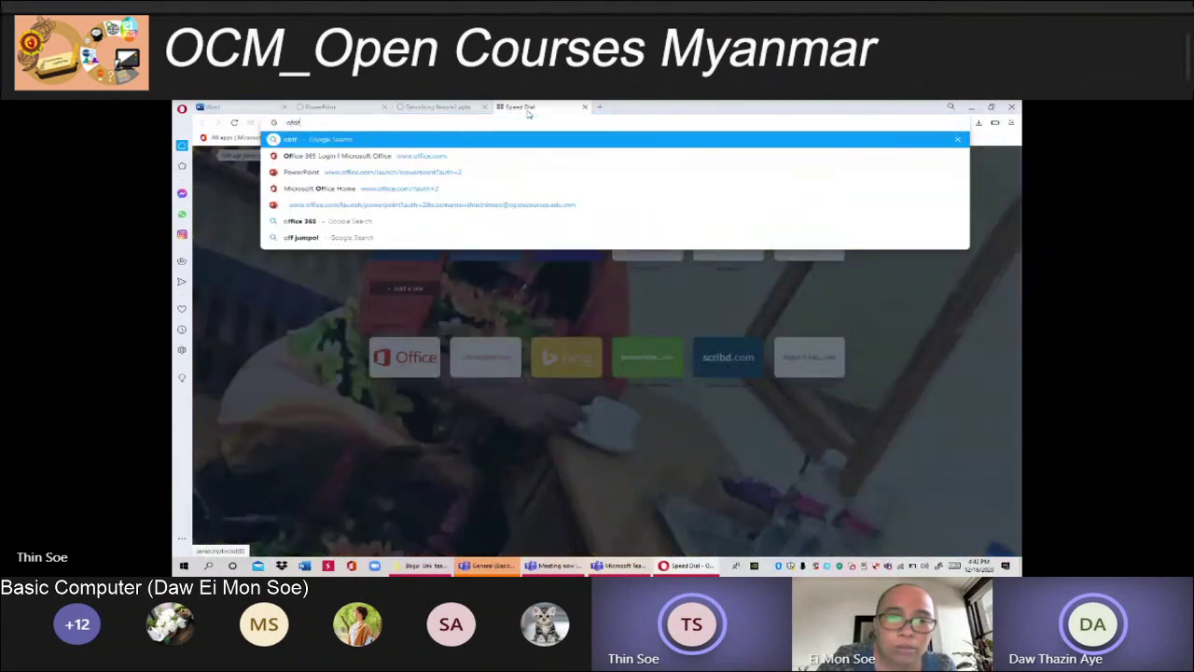
type("i")
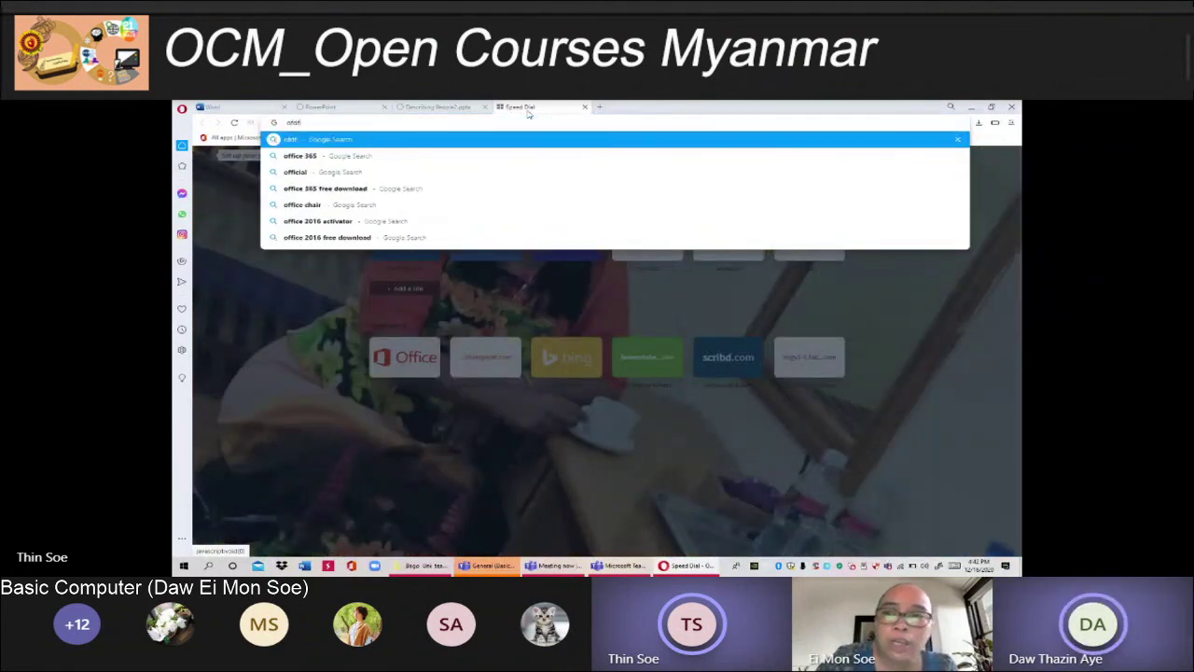
key("BackSpace")
key("BackSpace")
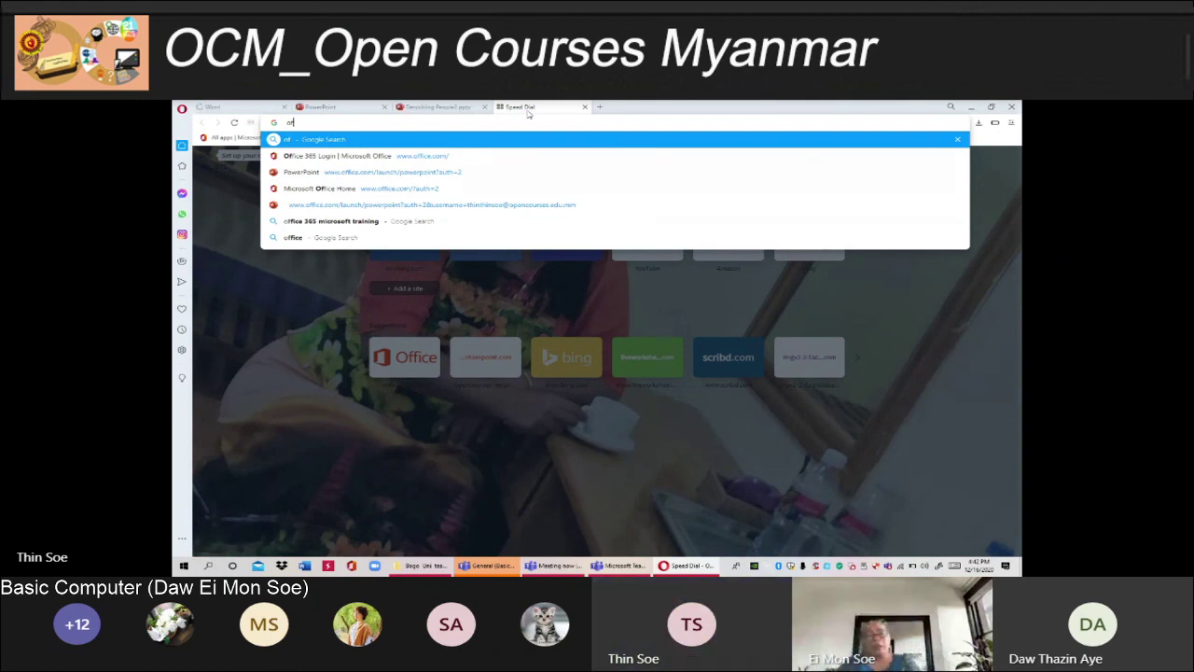
type("fice")
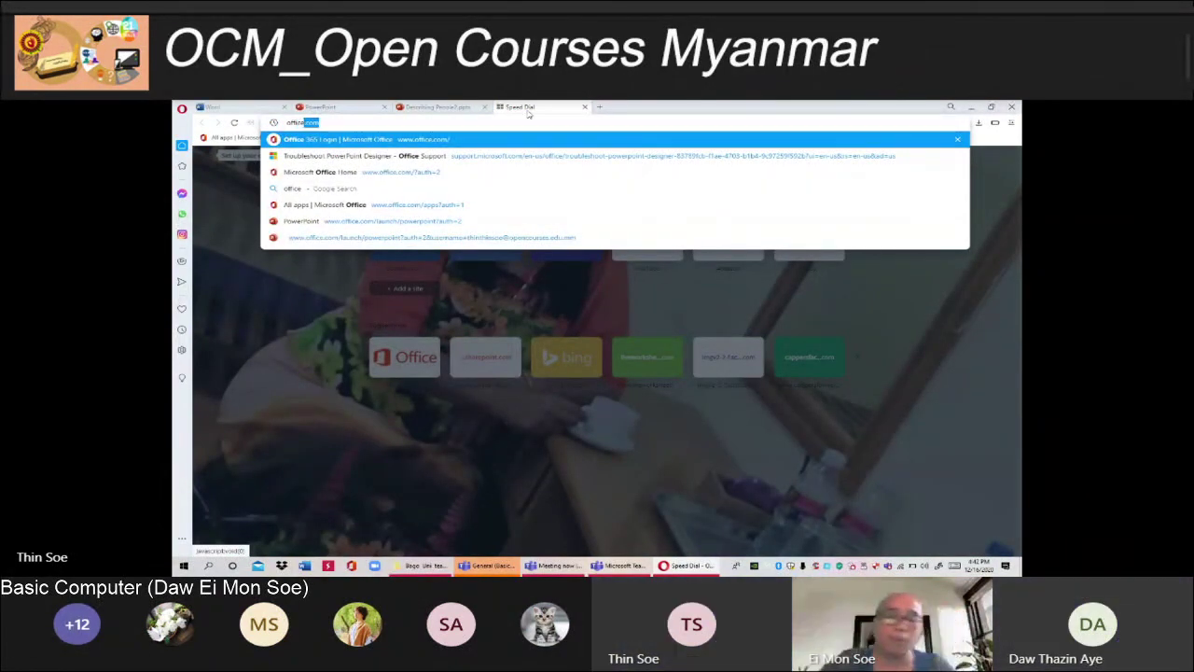
key("Return")
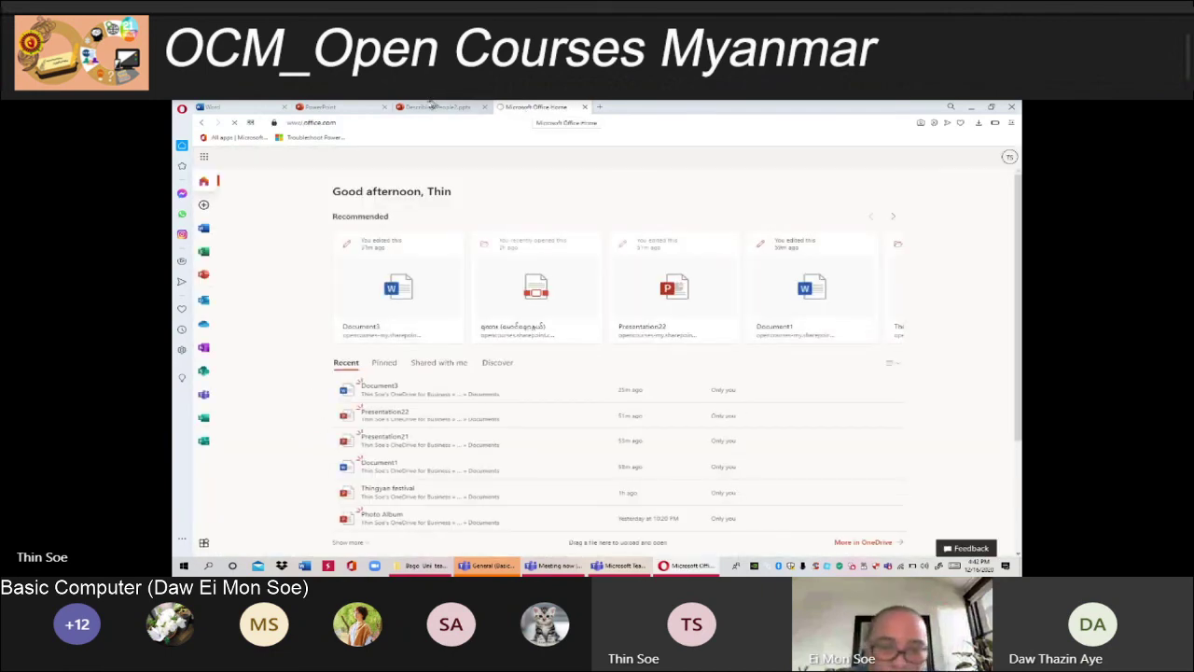
Open PowerPoint's start page from the Office app launcher and browse its recent presentations
left_click(202, 158)
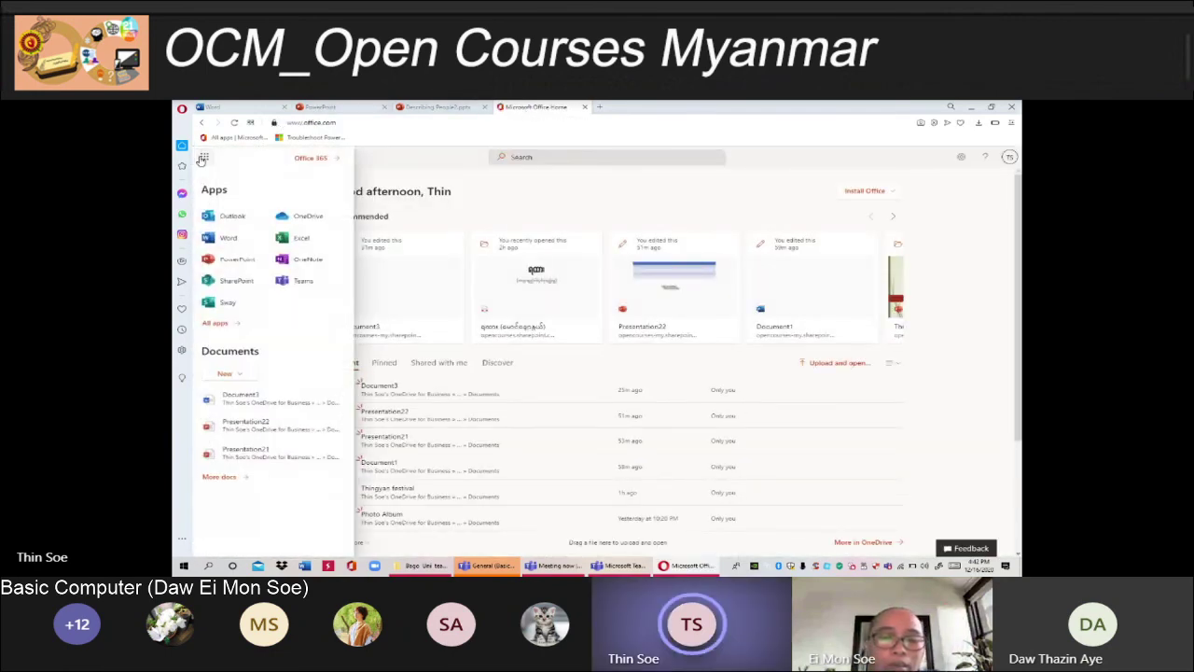
left_click(262, 262)
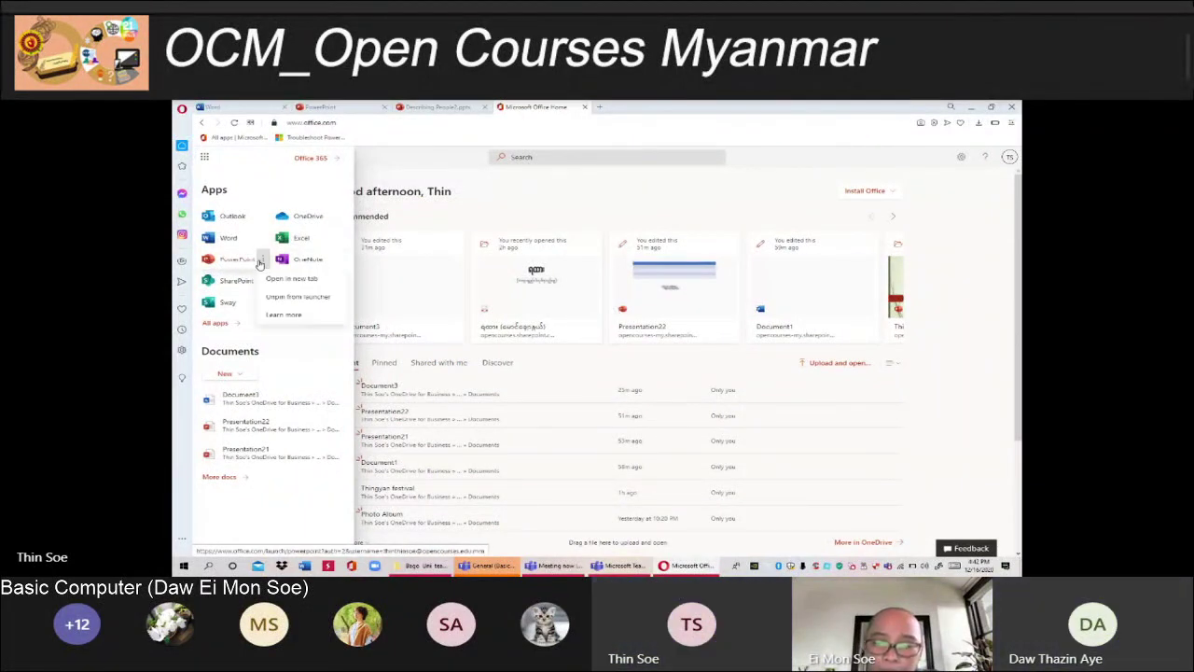
left_click(239, 262)
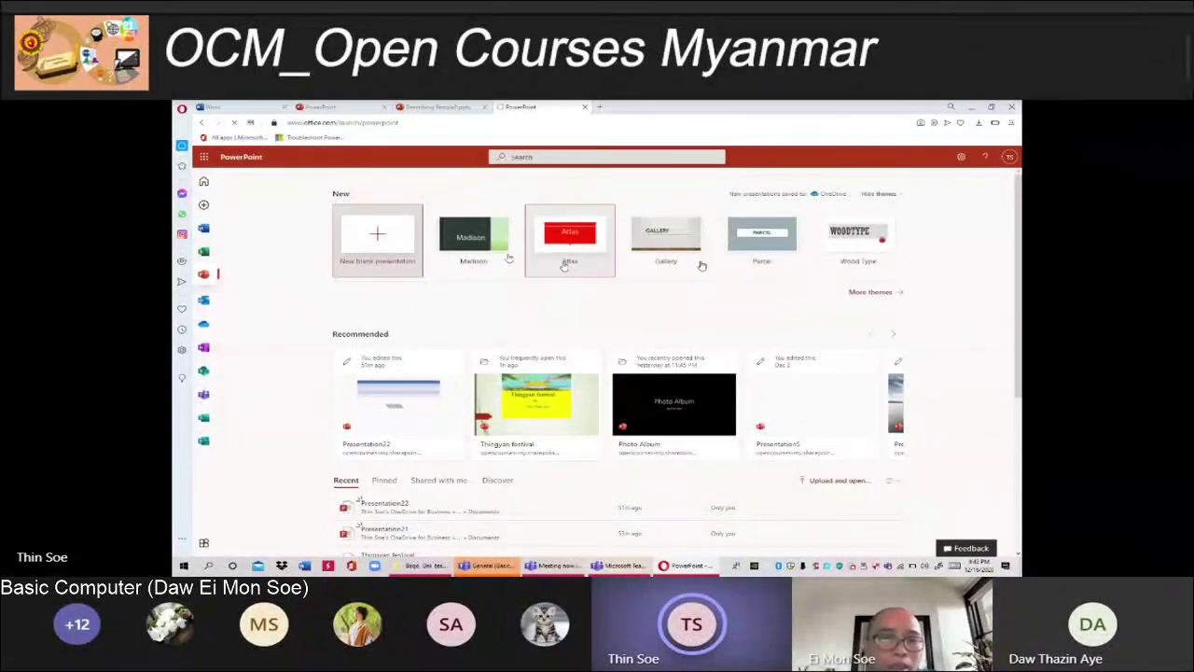
scroll(547, 315, "down", 3)
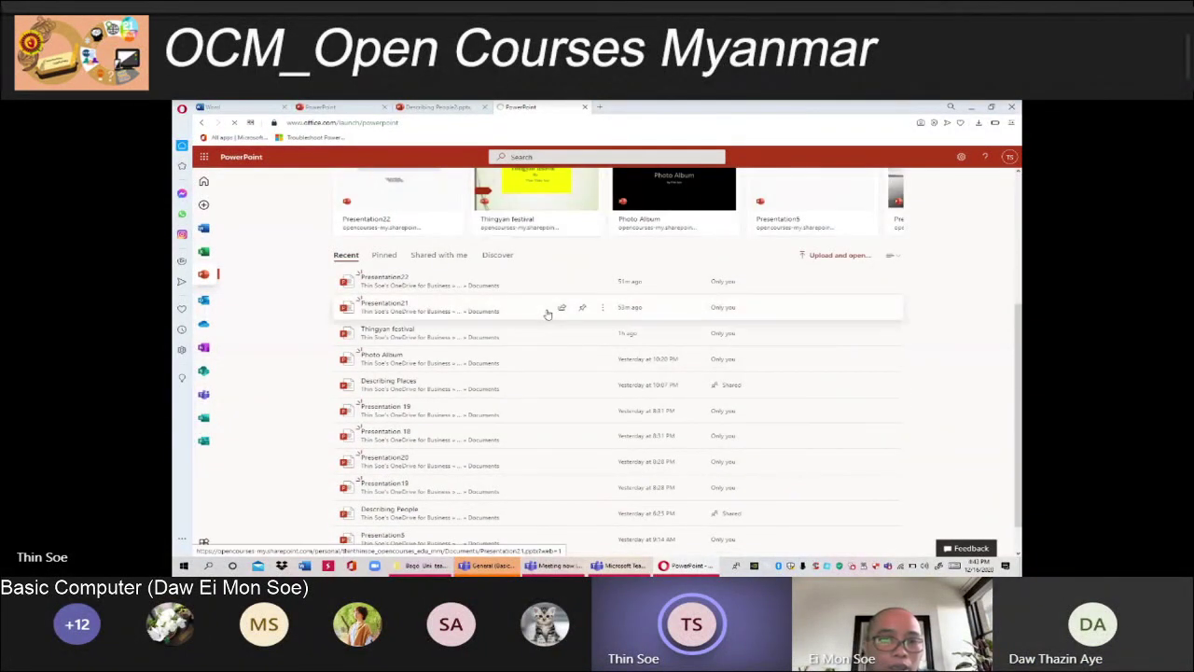
scroll(547, 315, "down", 1)
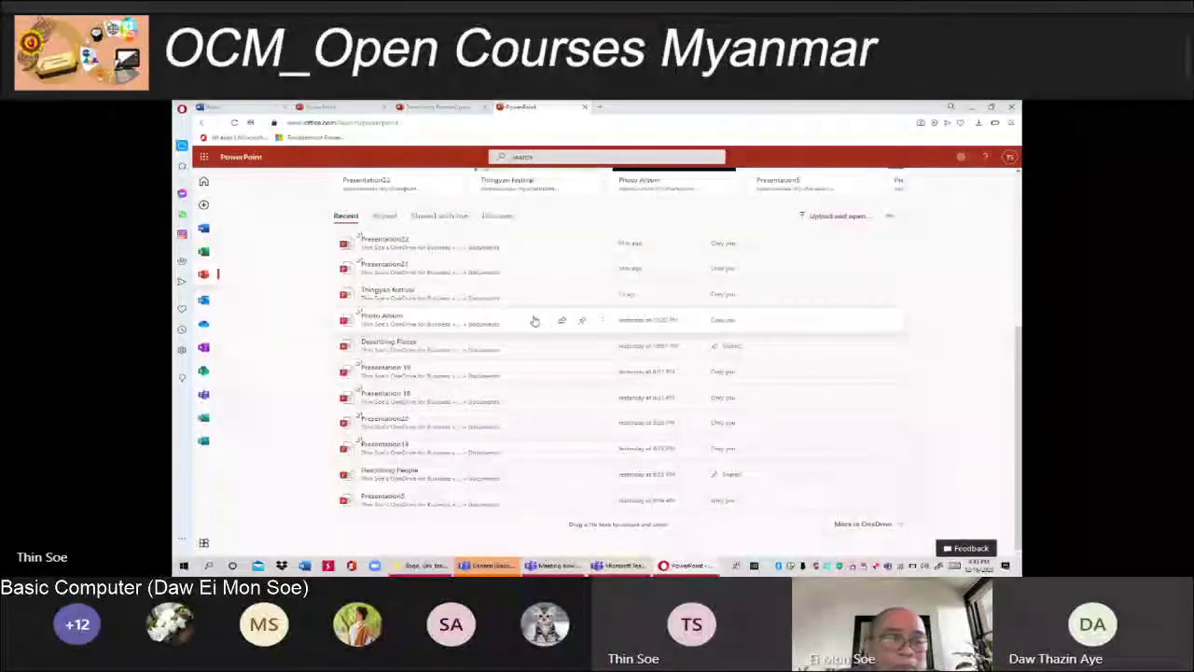
scroll(541, 319, "up", 5)
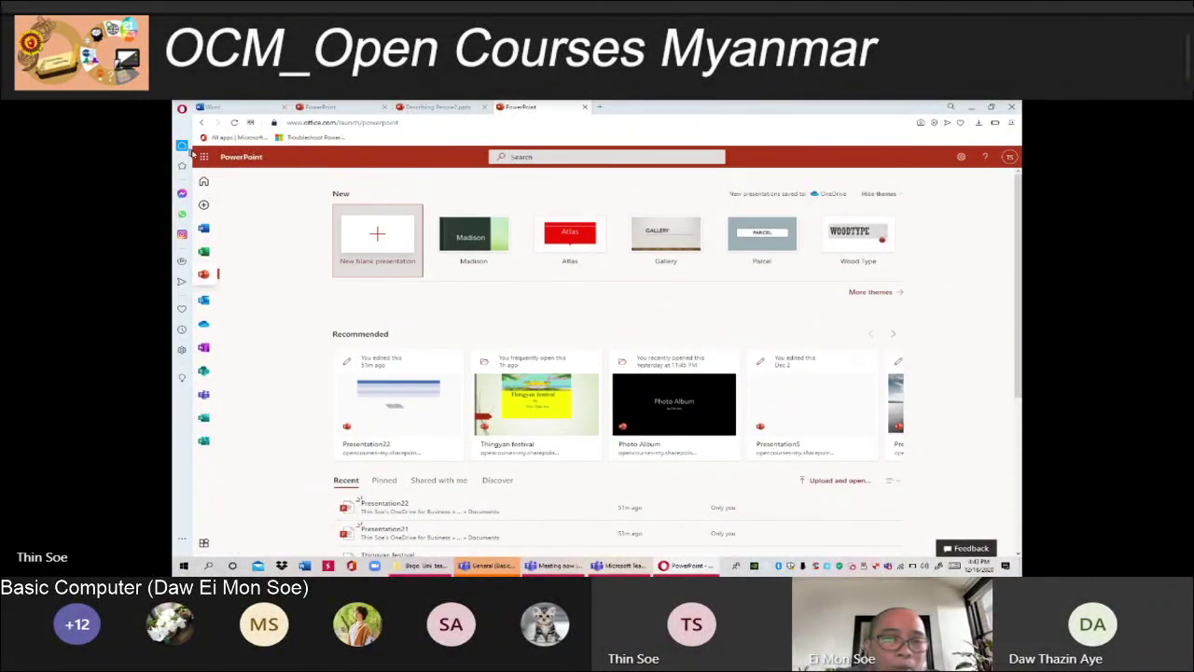
left_click(204, 160)
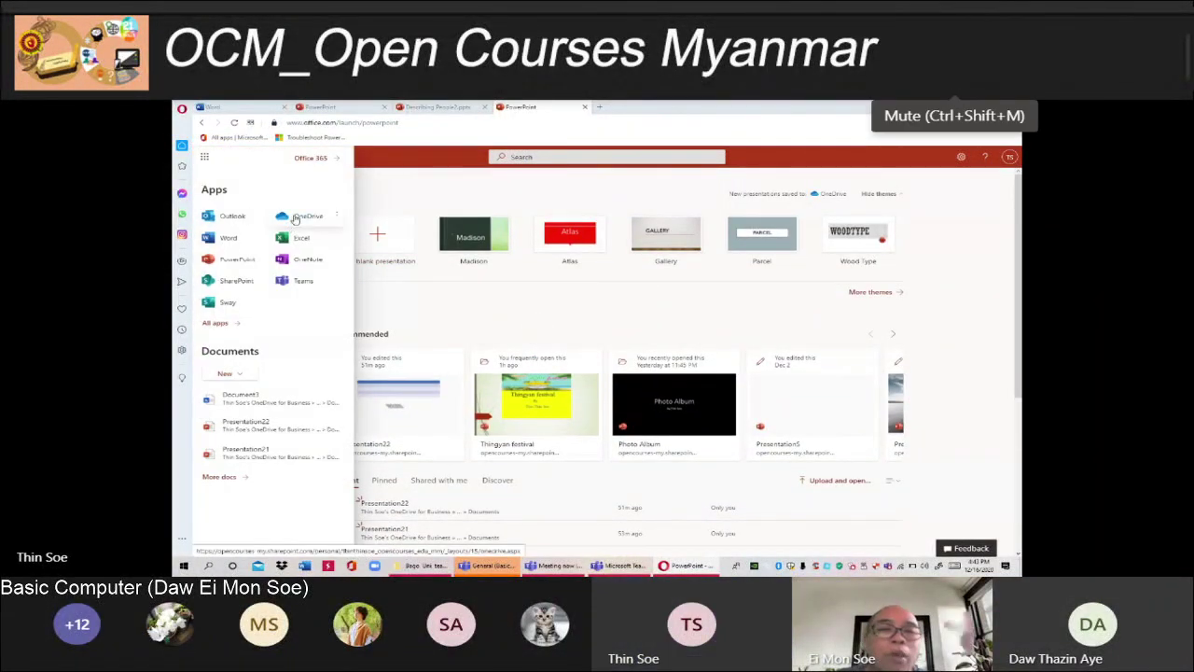
Go to OneDrive's My files and scroll through the Describing People and describing place folders and files
left_click(295, 218)
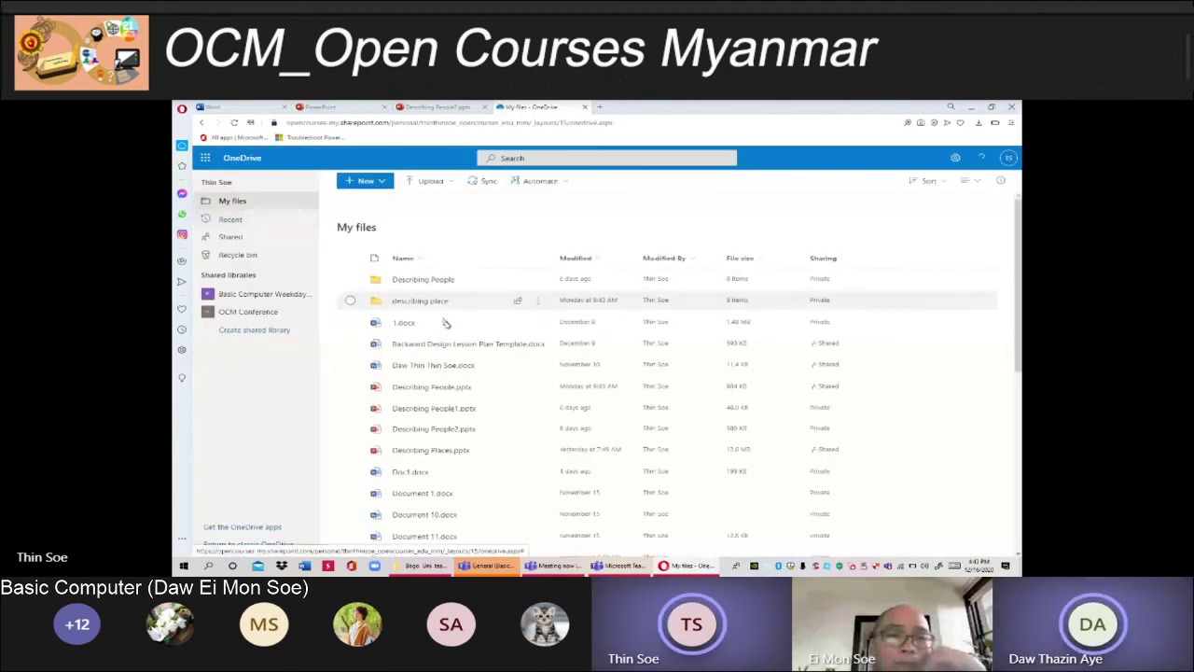
scroll(448, 308, "down", 5)
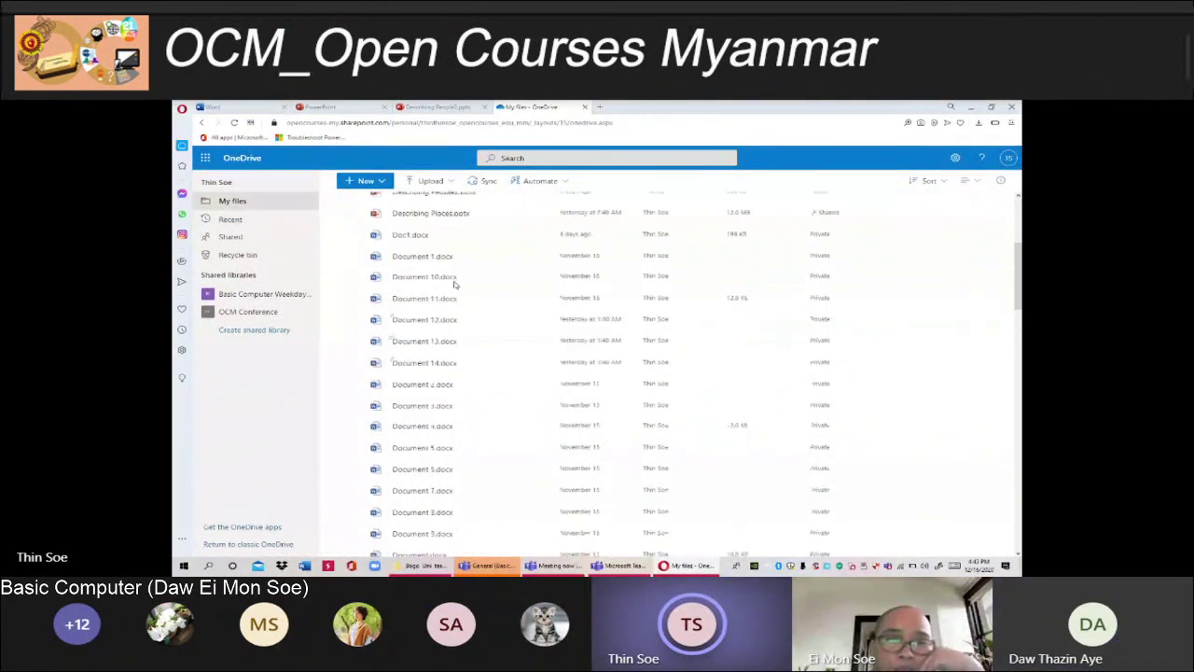
scroll(448, 289, "down", 2)
scroll(448, 289, "down", 2)
scroll(447, 289, "down", 2)
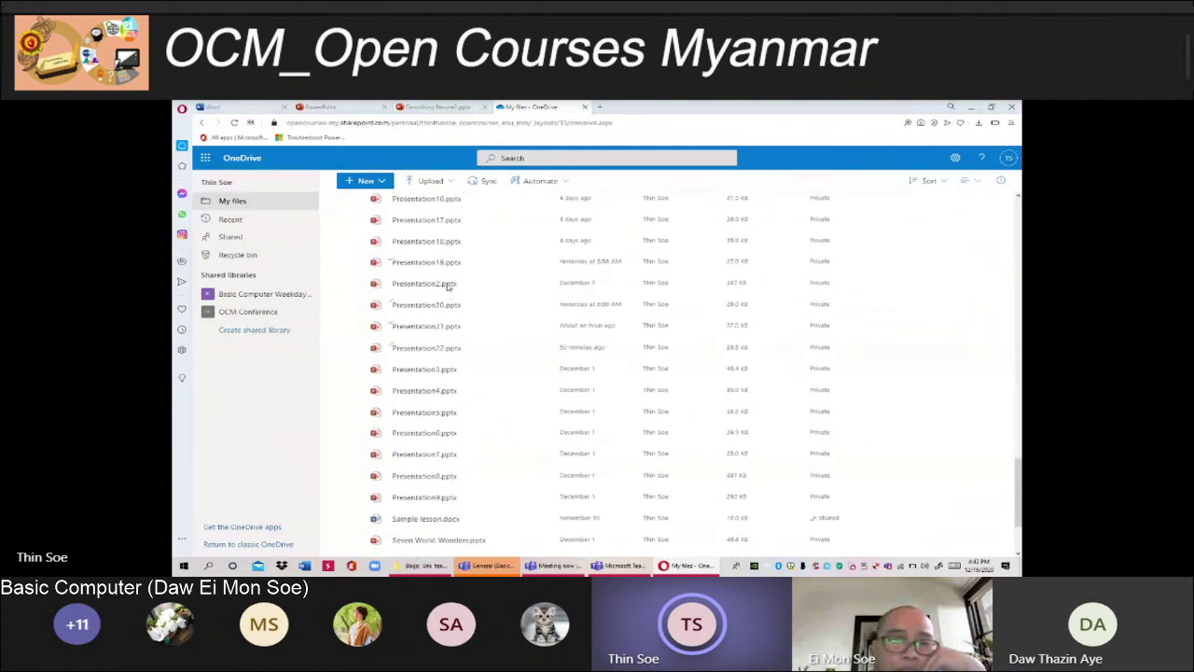
scroll(446, 287, "down", 2)
mouse_move(446, 288)
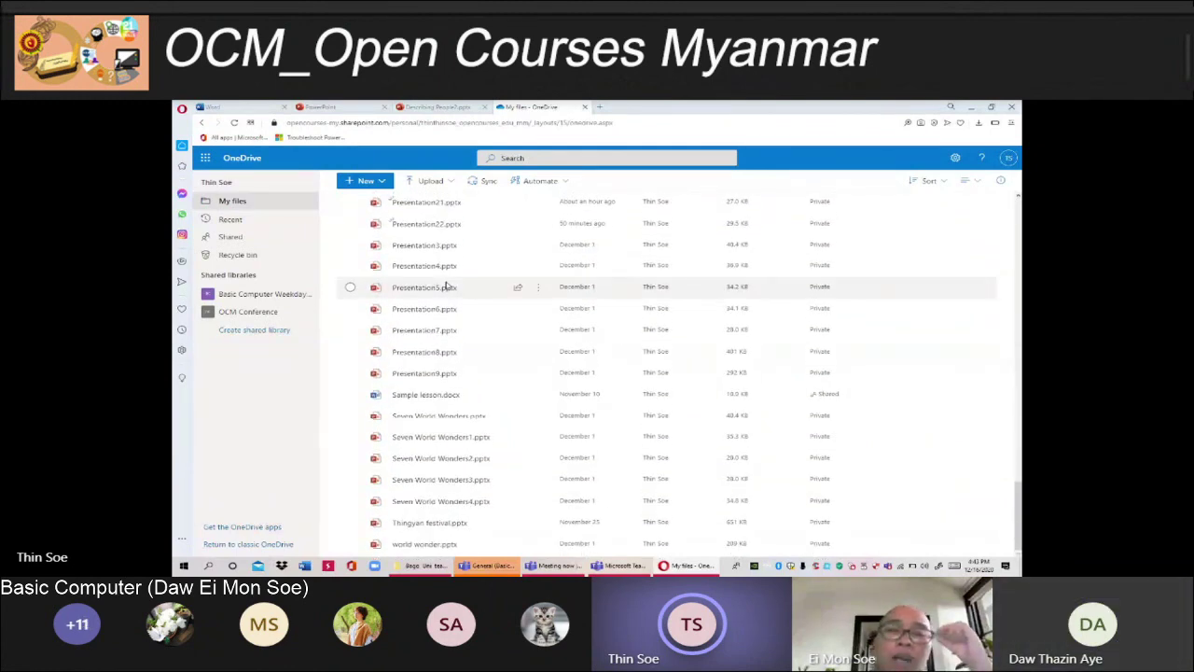
scroll(446, 288, "up", 1)
scroll(446, 288, "up", 1)
scroll(446, 288, "up", 1)
scroll(446, 288, "up", 2)
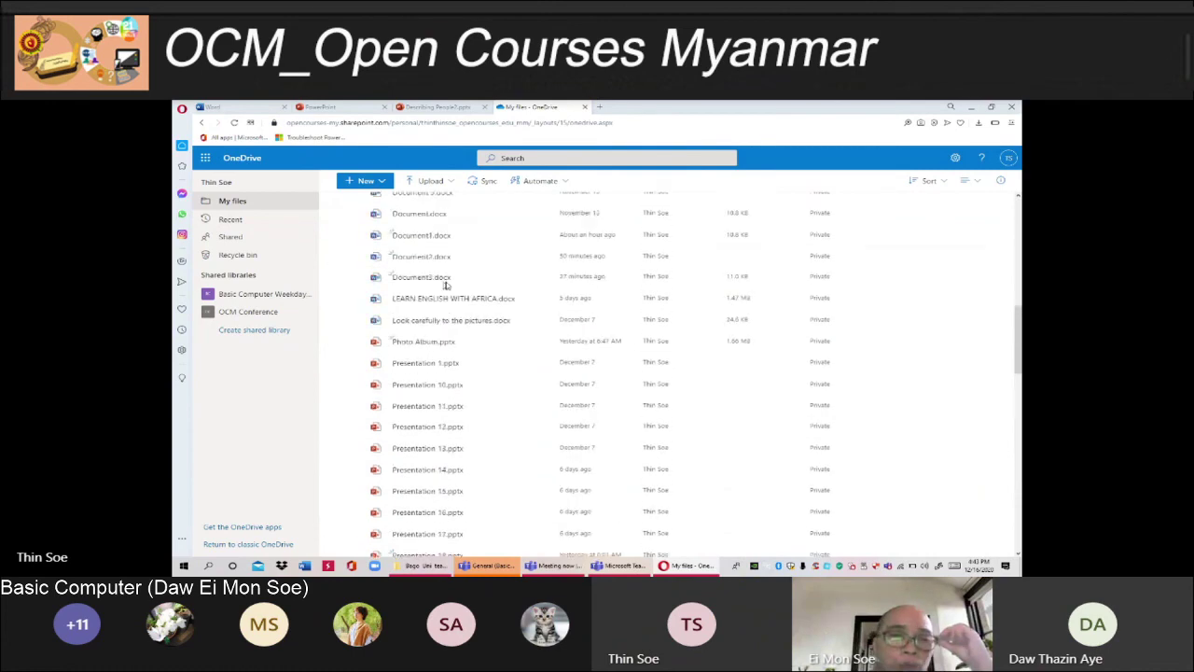
scroll(446, 286, "up", 2)
scroll(446, 285, "up", 2)
scroll(446, 286, "up", 2)
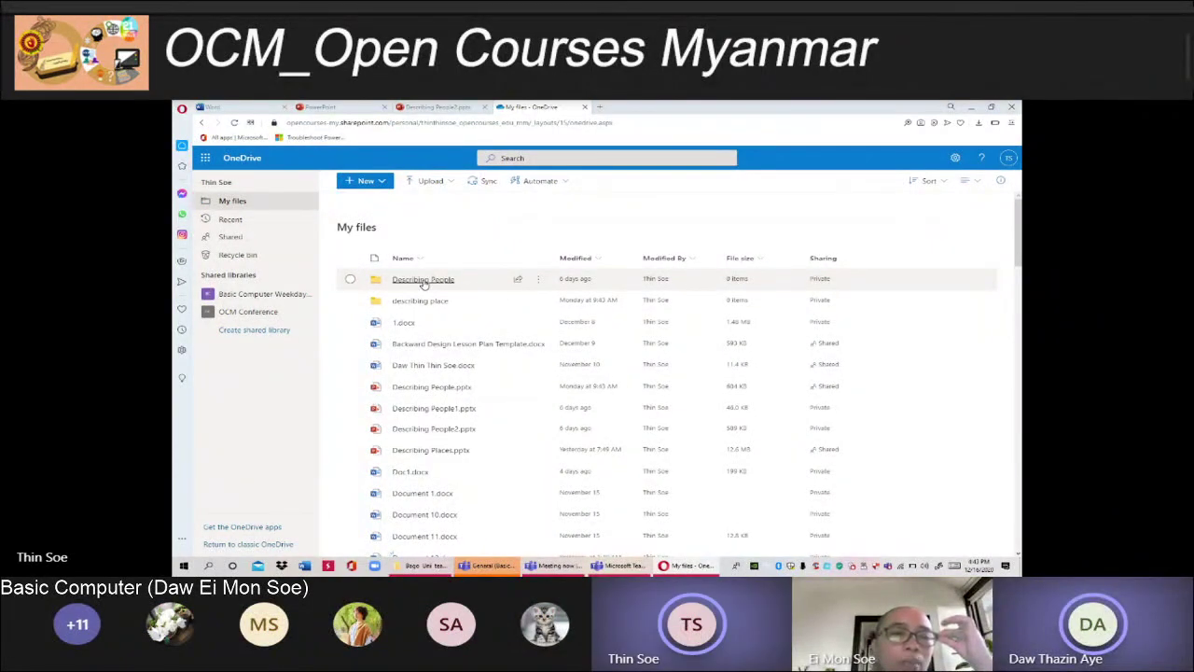
Check the Describing People folder, find it empty, and go back to My files
left_click(424, 281)
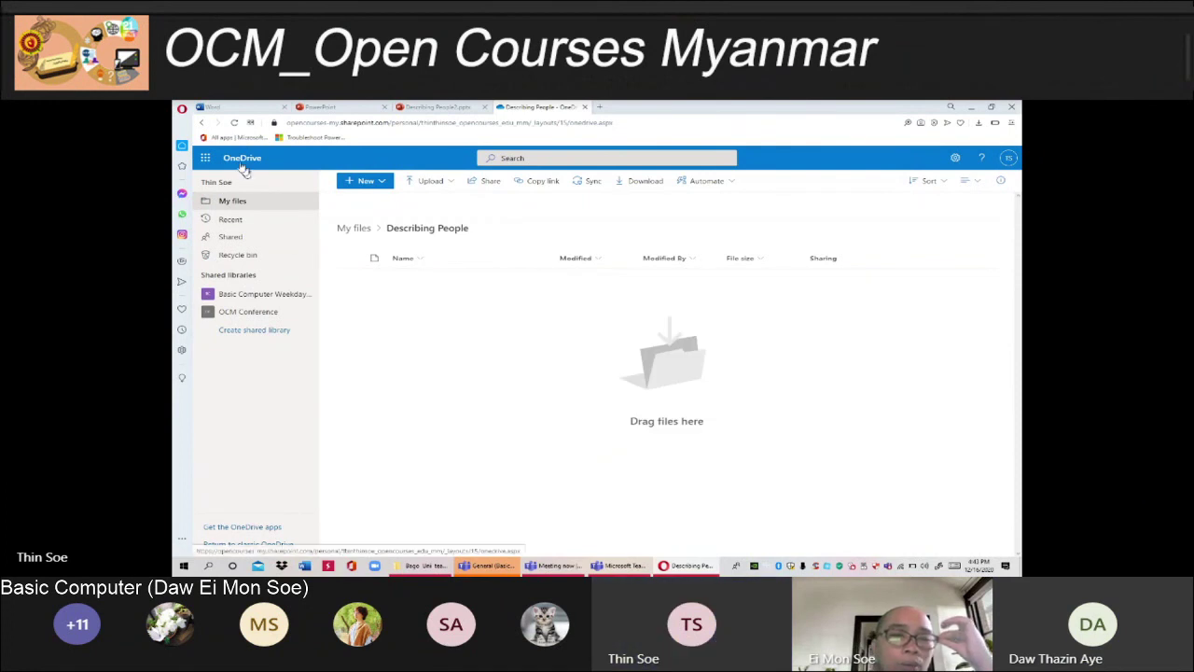
left_click(201, 124)
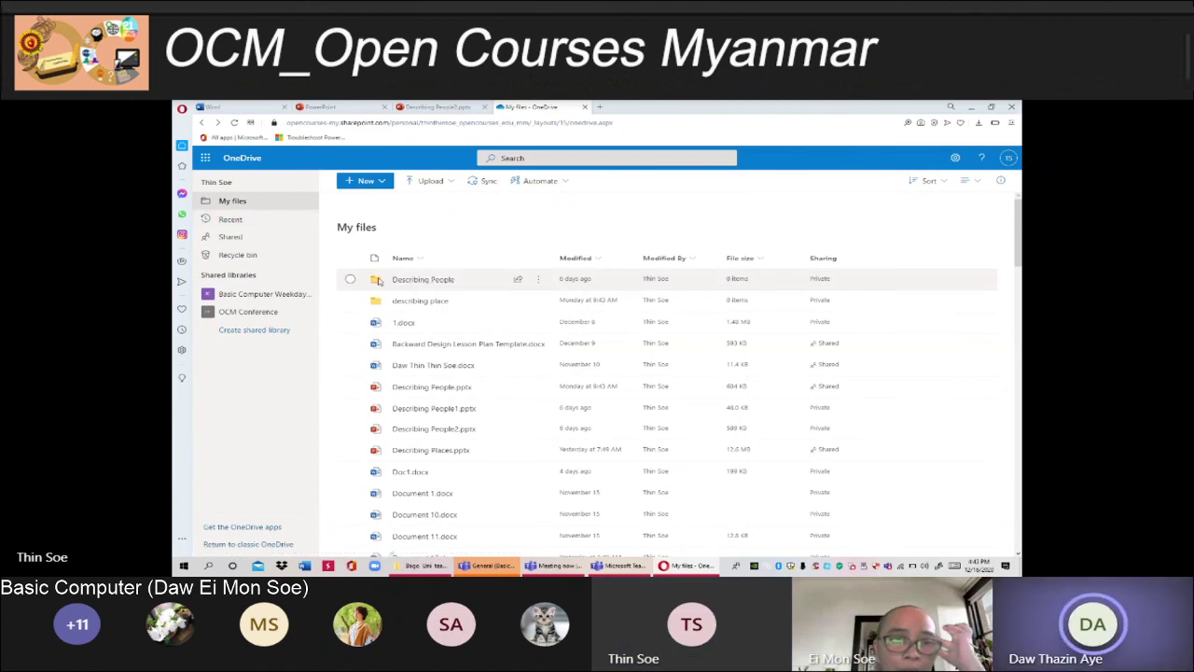
Start an Upload > Files and browse to the Desktop in the Open dialog
left_click(424, 181)
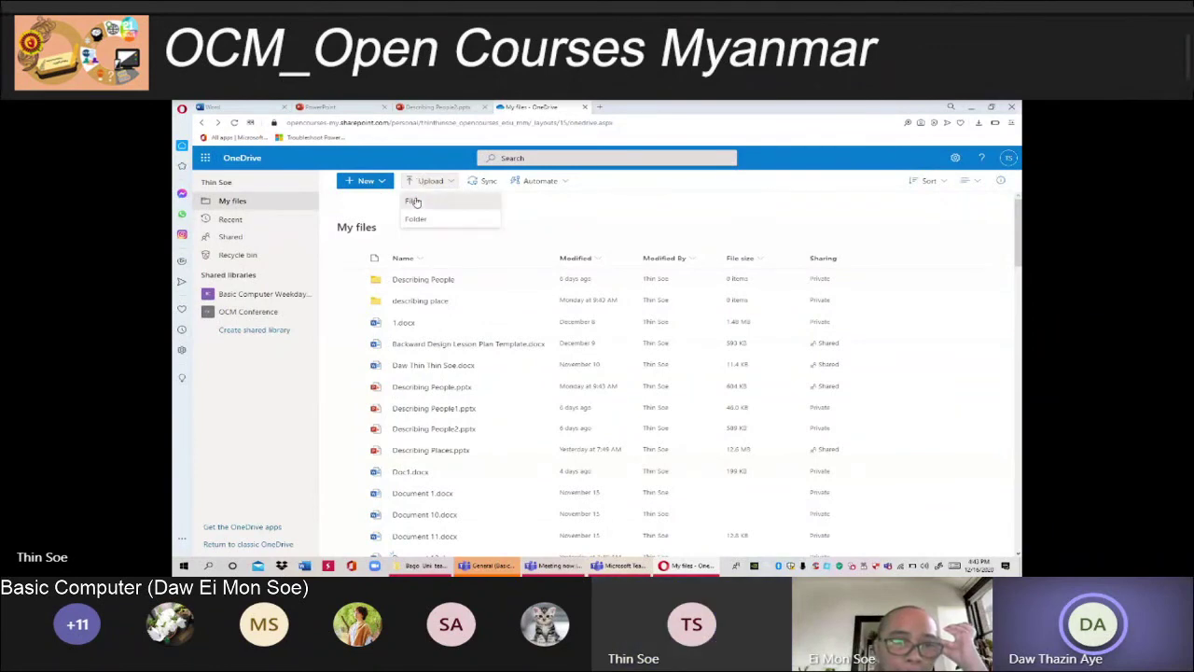
left_click(413, 200)
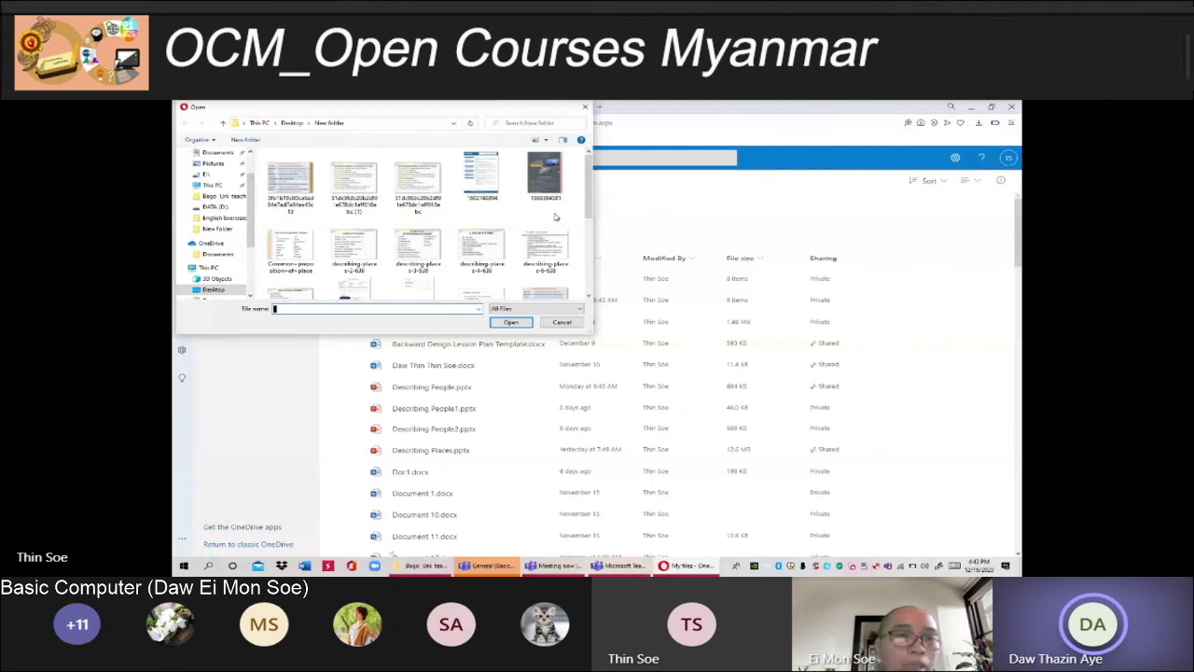
scroll(555, 217, "down", 2)
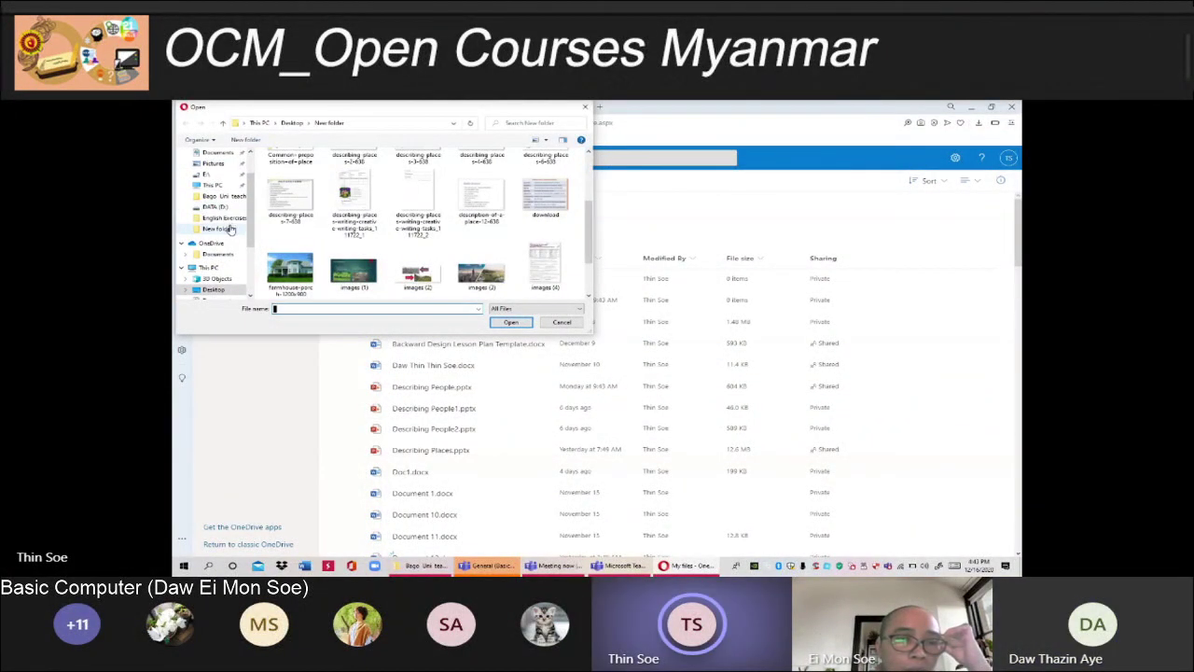
left_click(234, 290)
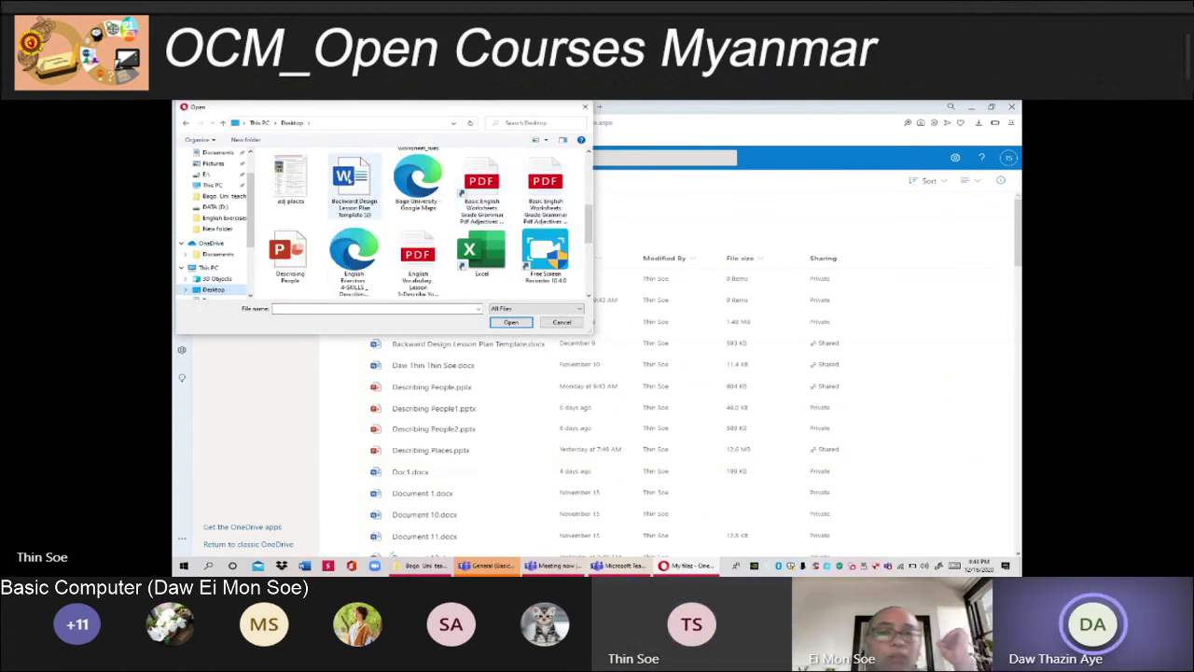
Find and open the Desktop's Lesson Plan Bago Office Staff folder
scroll(448, 200, "down", 2)
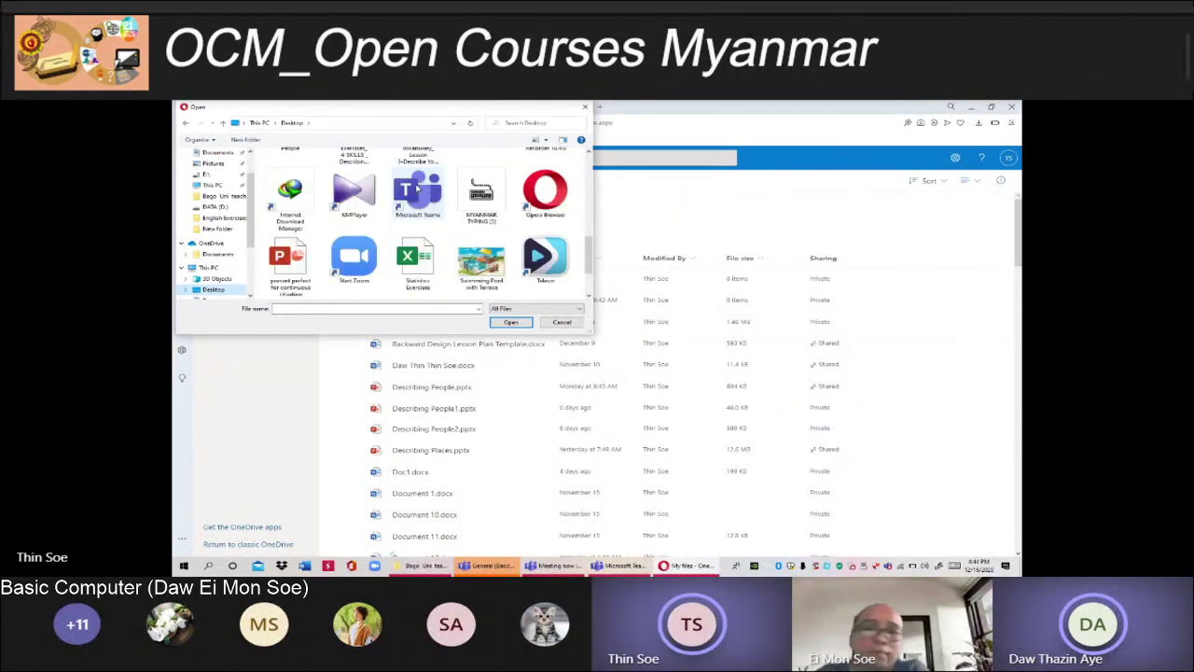
scroll(483, 216, "down", 2)
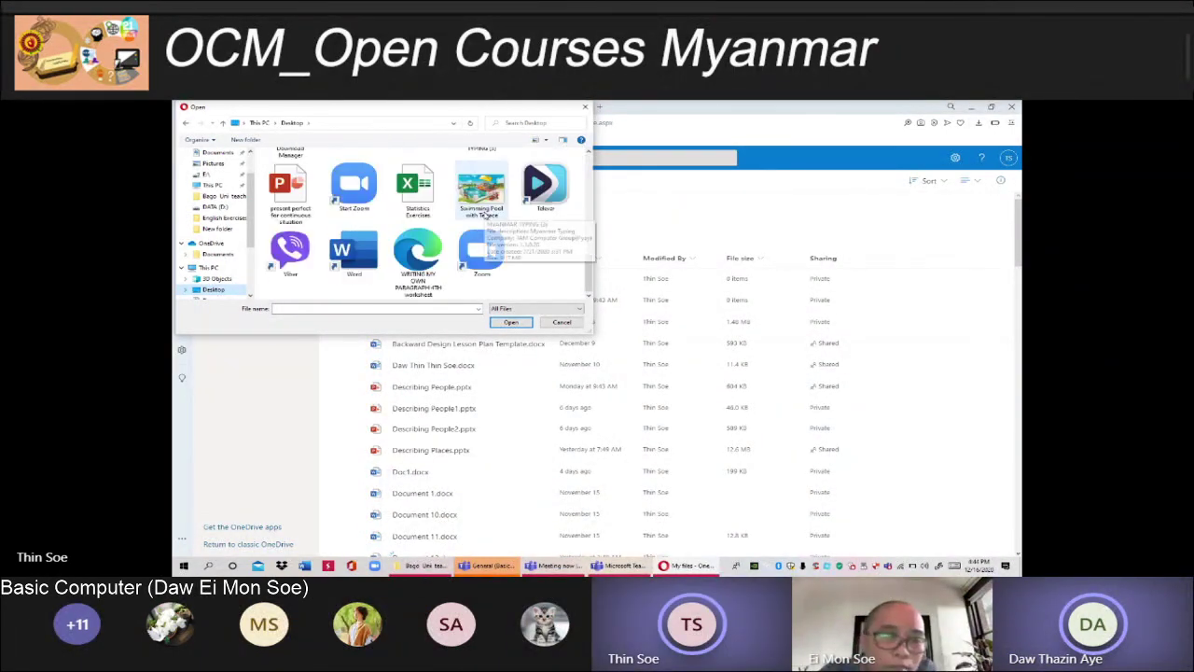
scroll(559, 209, "up", 3)
scroll(558, 209, "up", 3)
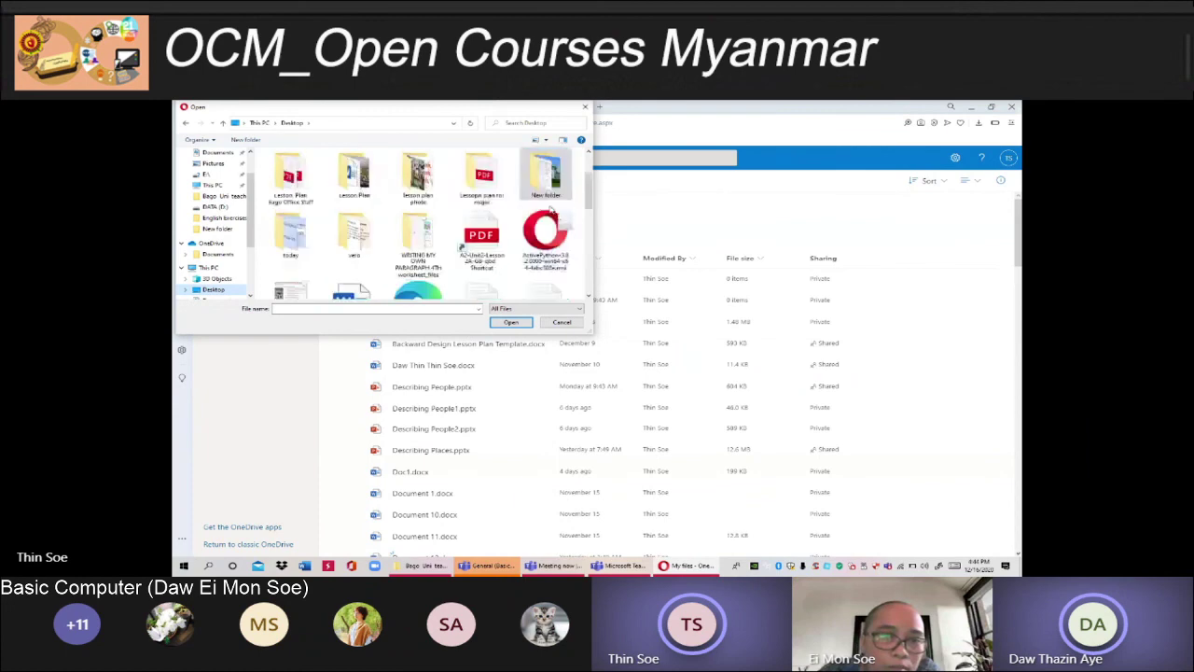
scroll(553, 211, "up", 3)
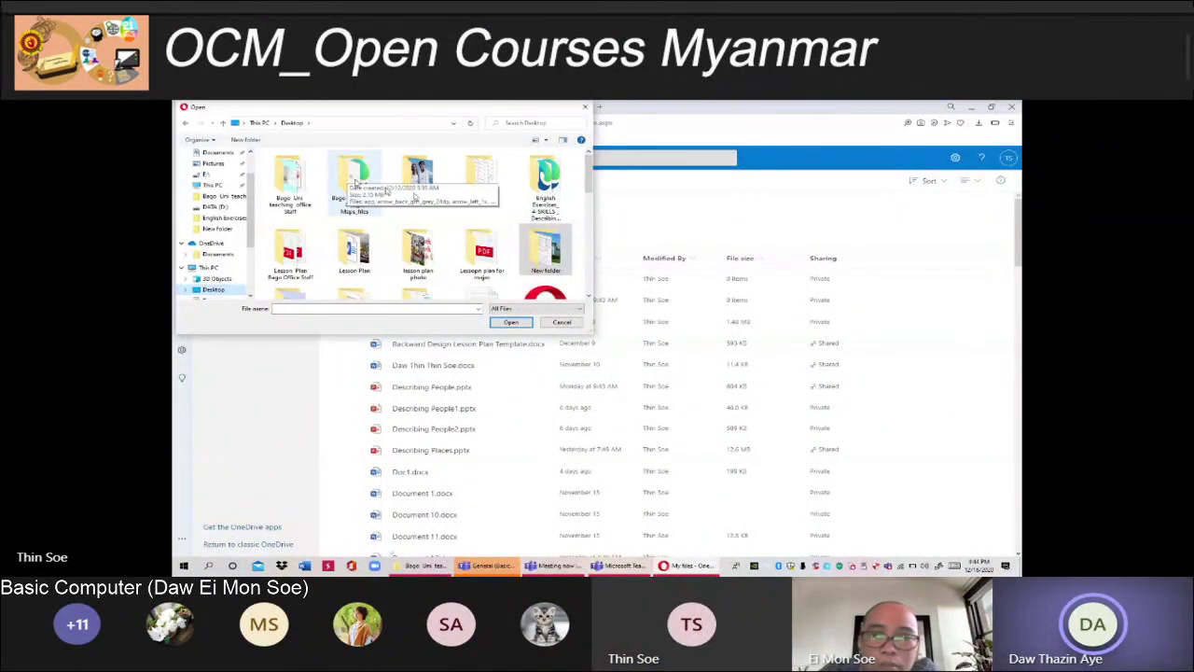
scroll(537, 227, "down", 3)
scroll(539, 235, "up", 2)
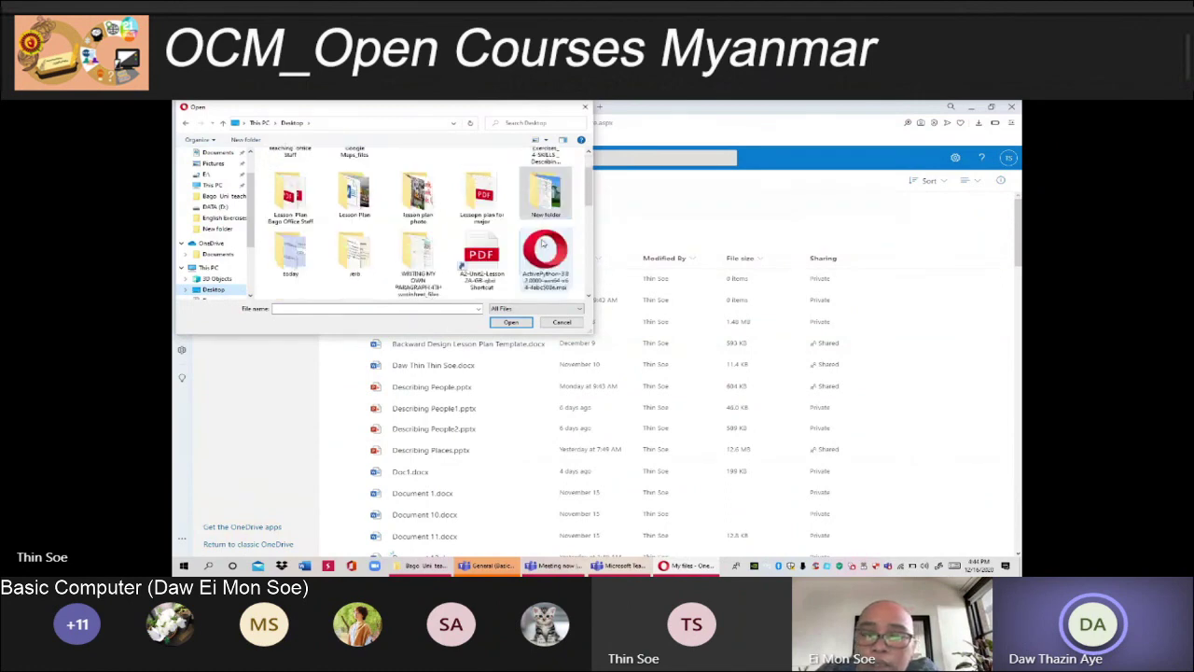
scroll(543, 243, "down", 3)
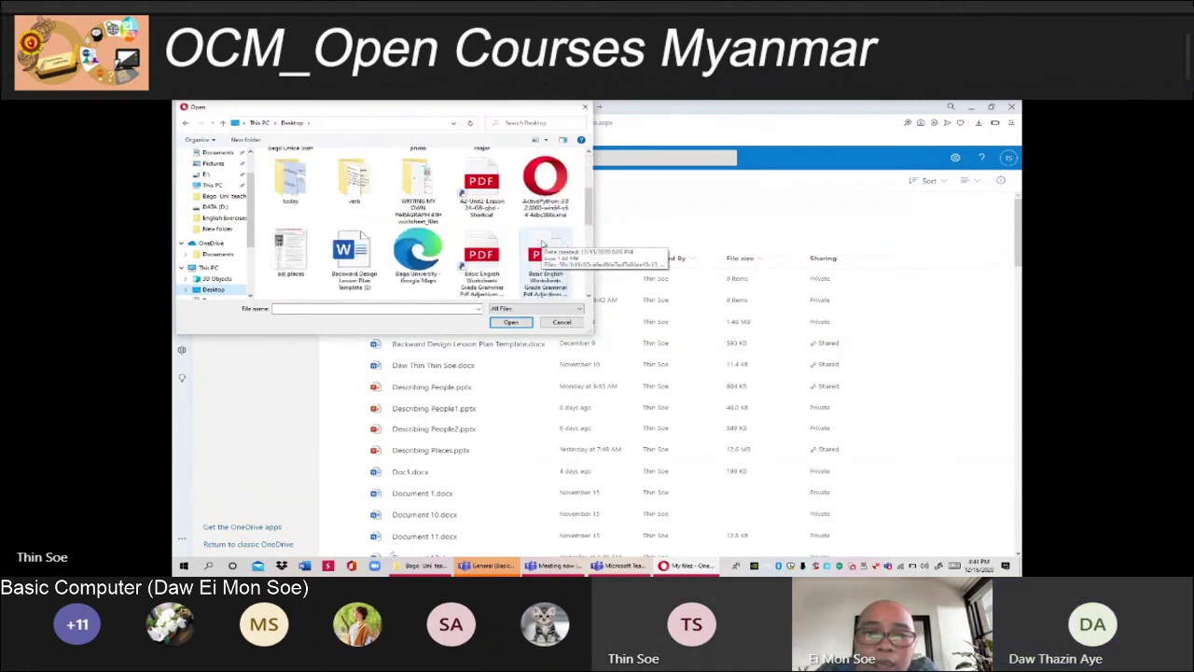
scroll(287, 203, "up", 2)
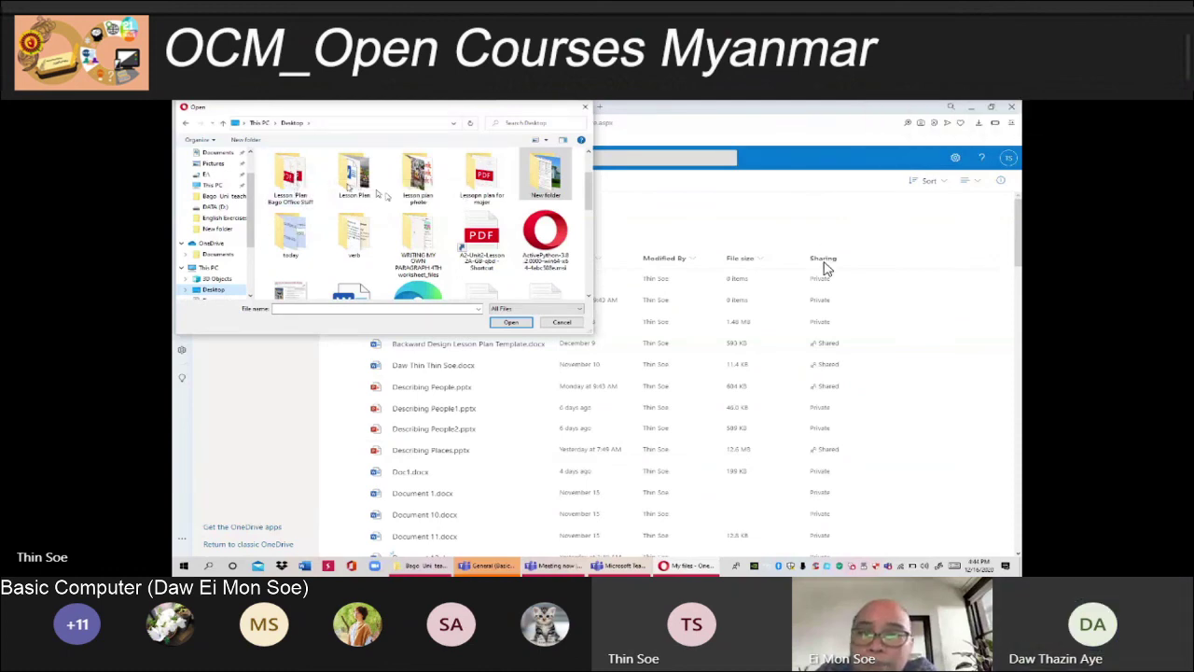
scroll(387, 196, "down", 2)
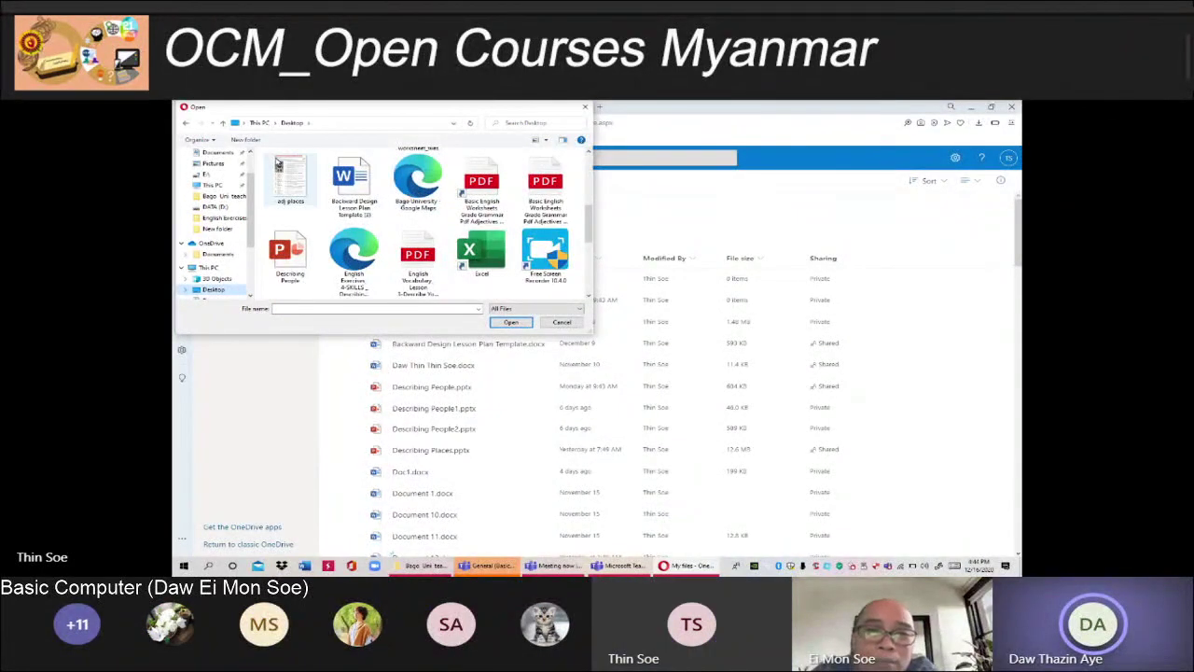
scroll(276, 163, "up", 2)
scroll(277, 168, "up", 1)
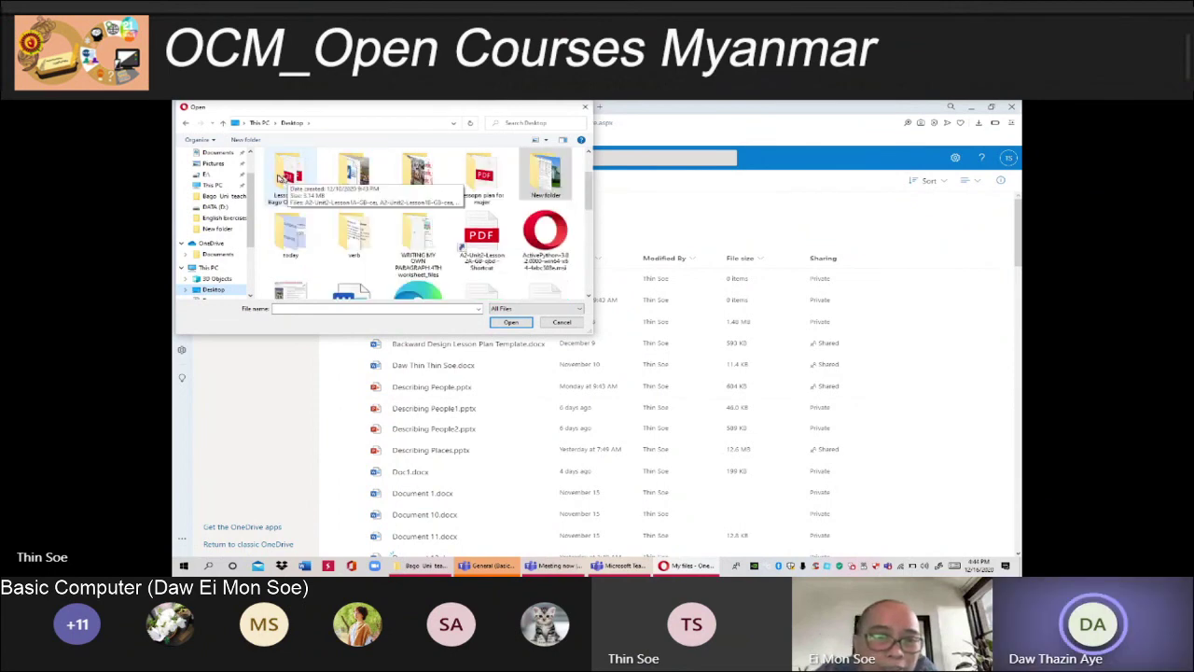
double_click(278, 175)
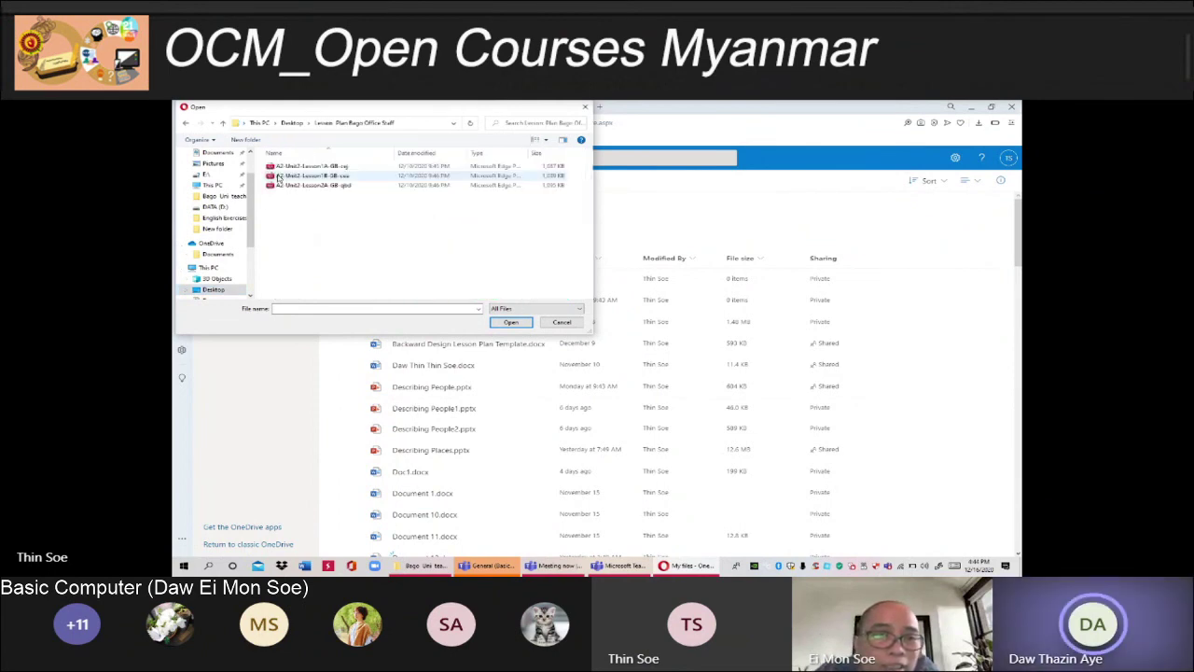